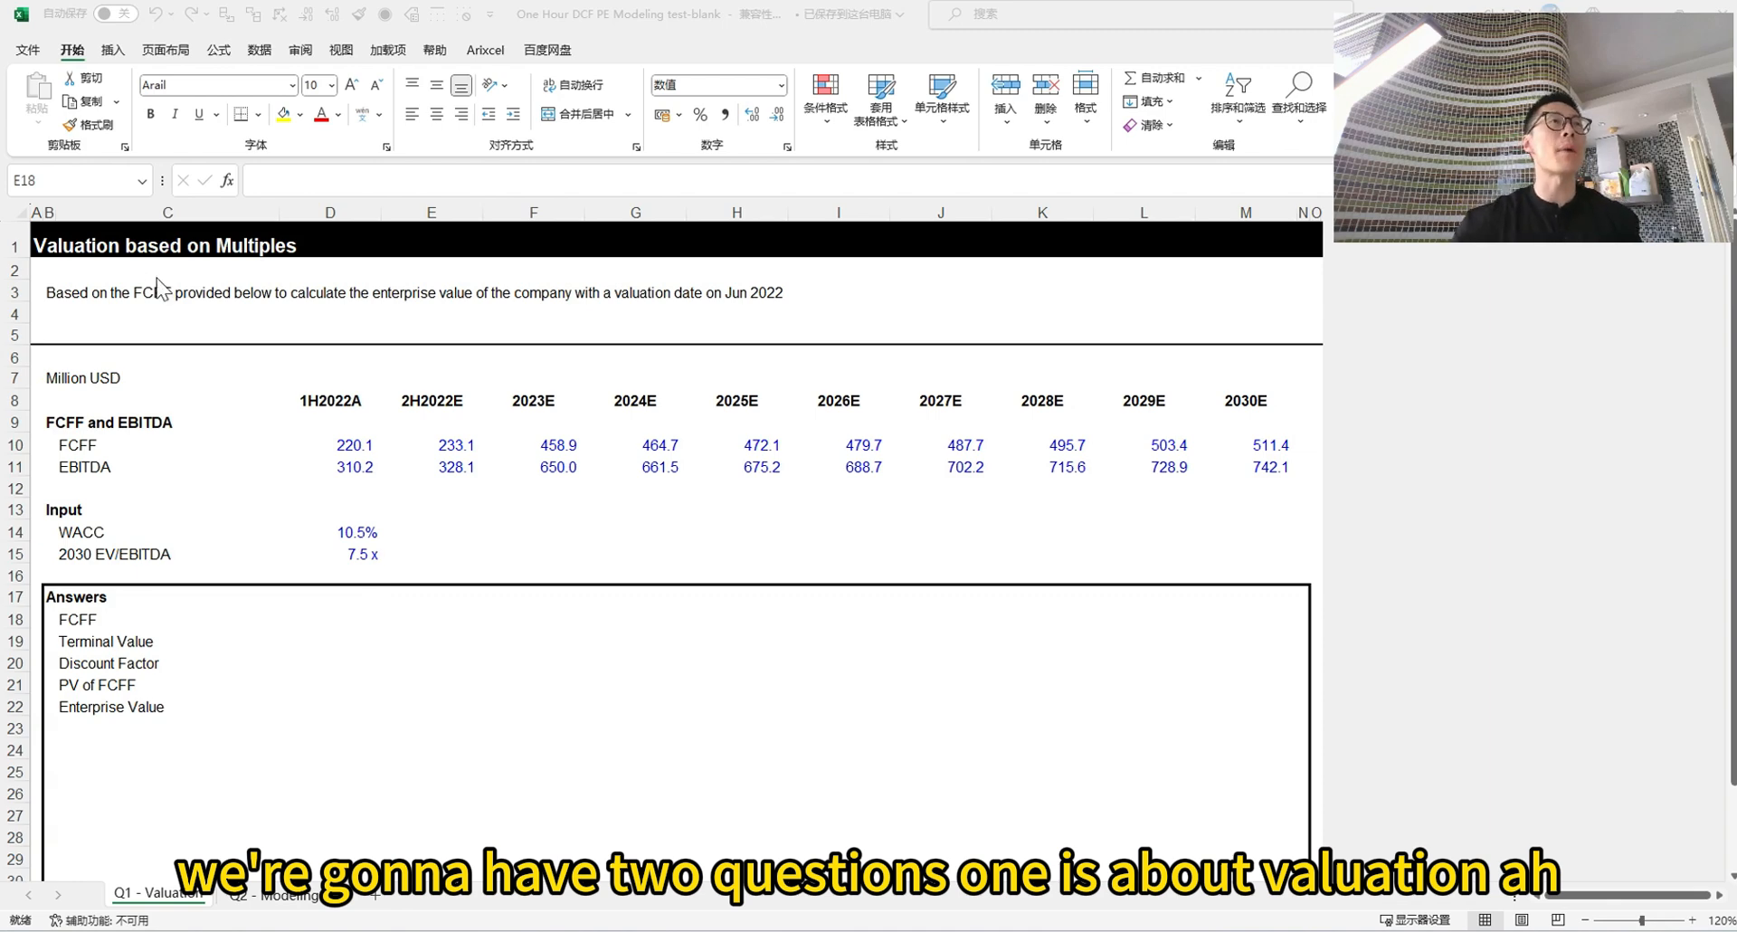
Look over the Q1 - Valuation and Q2 - Modeling sheets to see what both questions ask for
left_click(63, 244)
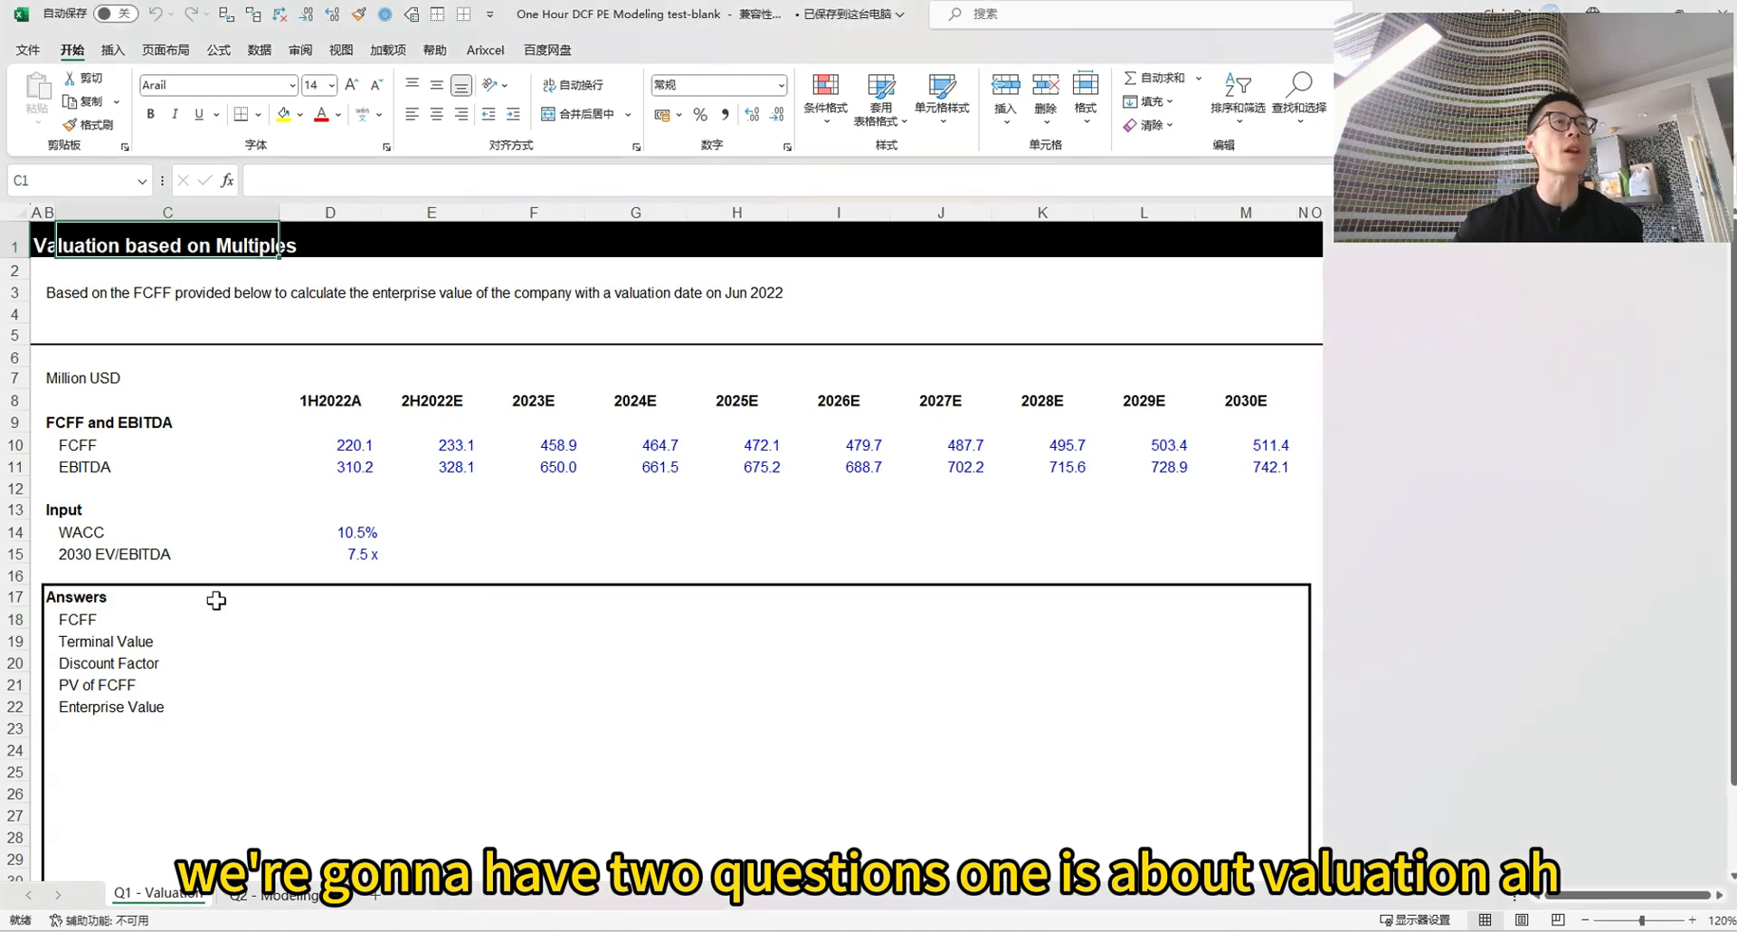
left_click(257, 898)
scroll(464, 402, "up", 6)
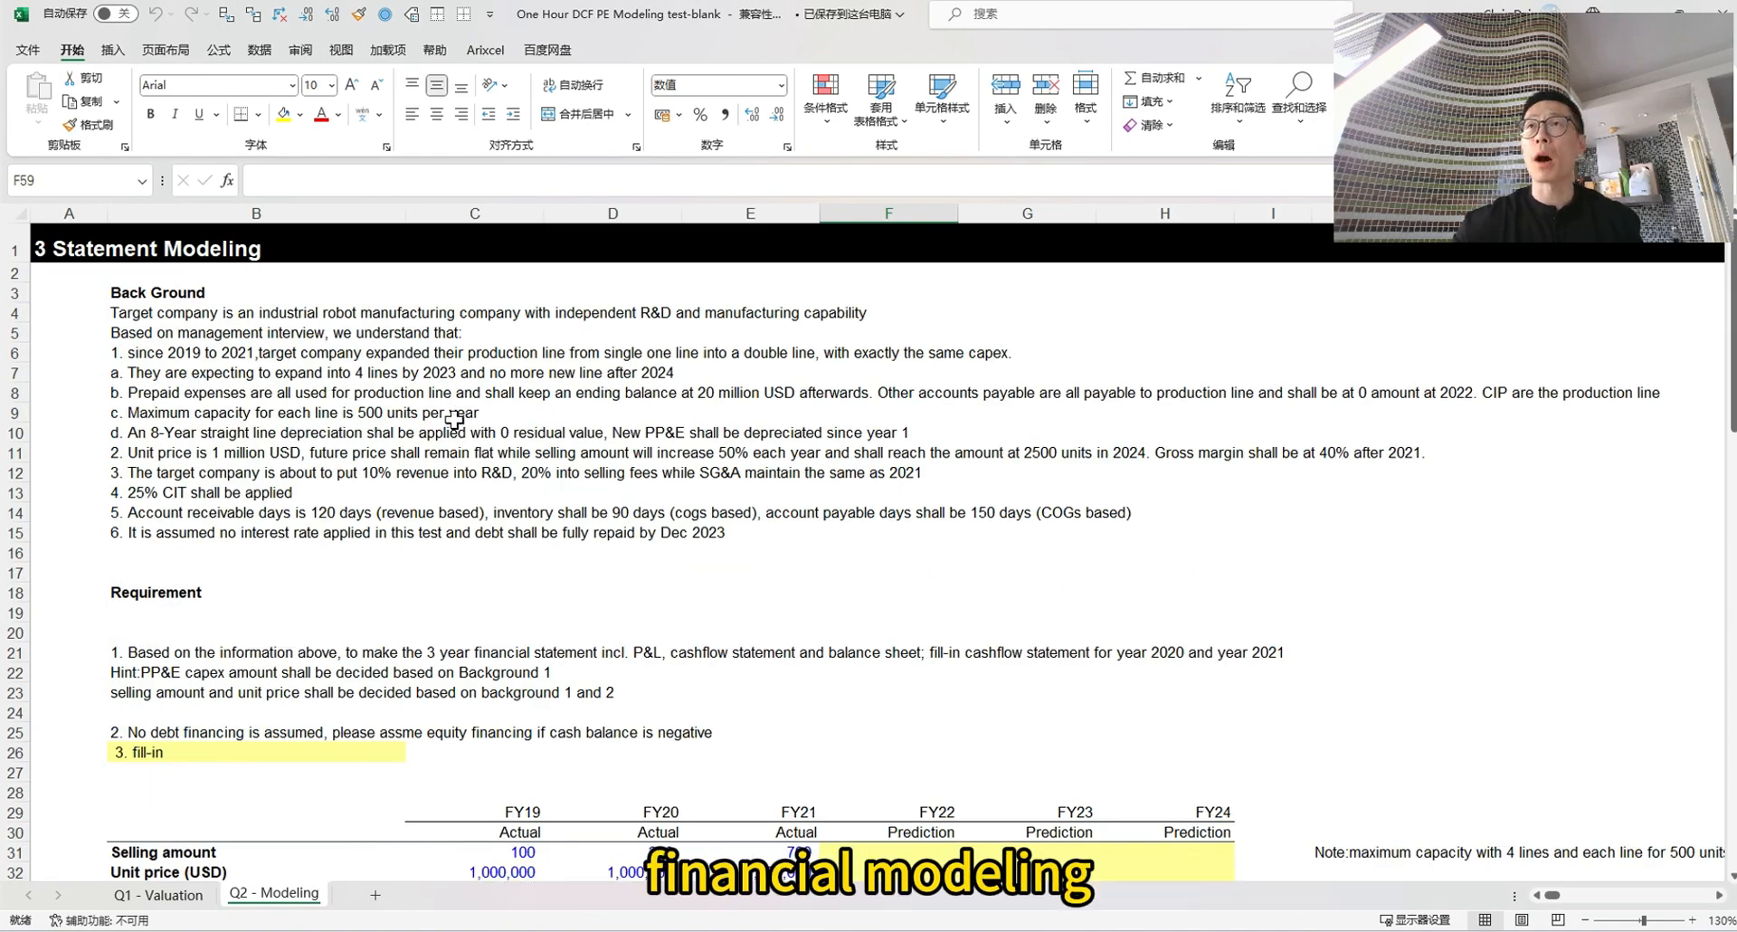
left_click(172, 896)
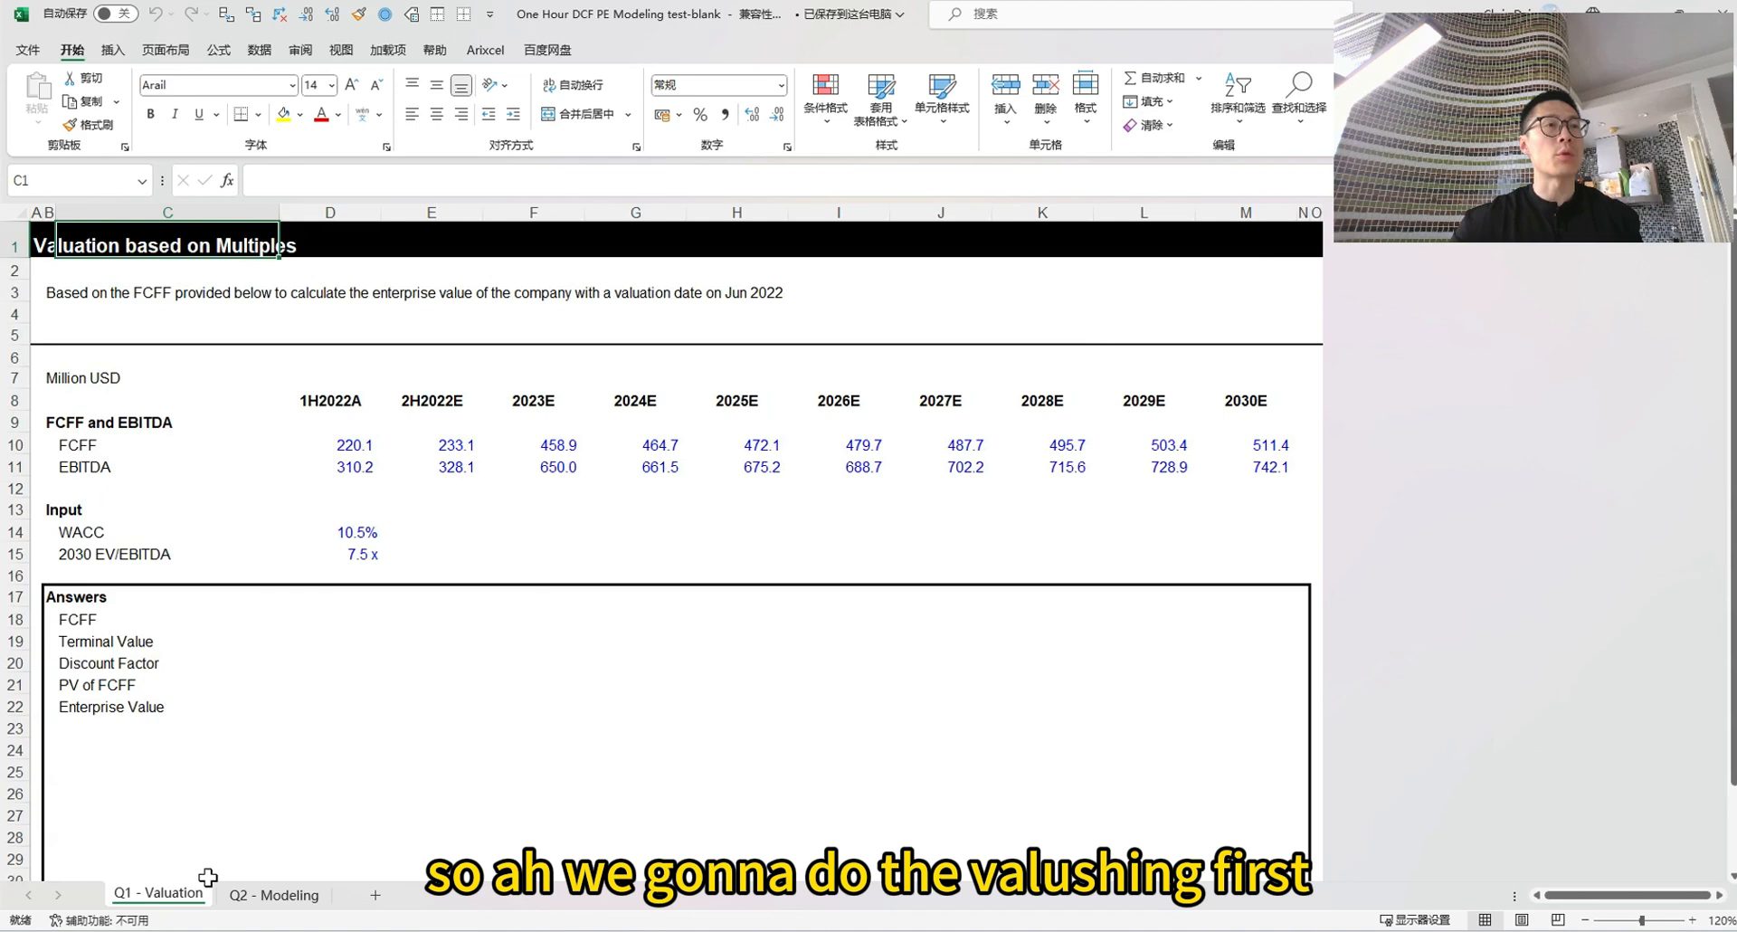
Examine the valuation question: its valuation date, FCFF and EBITDA rows, WACC and 2030 EV/EBITDA inputs, and answer rows
left_click(329, 623)
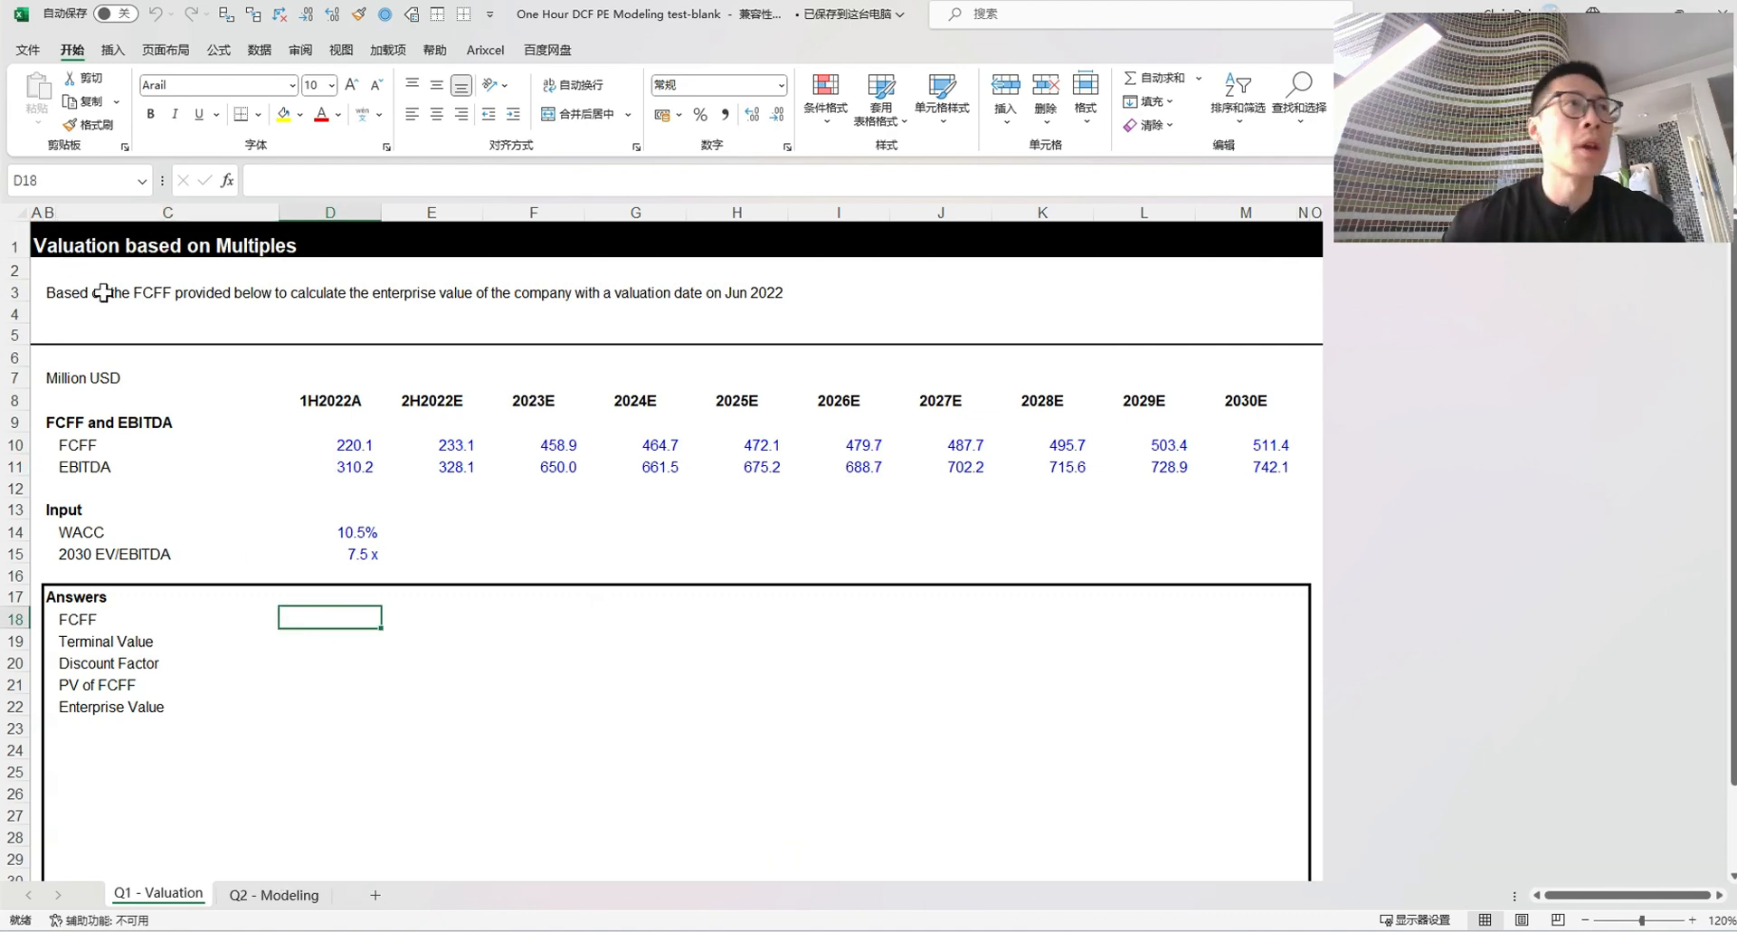
left_click(56, 292)
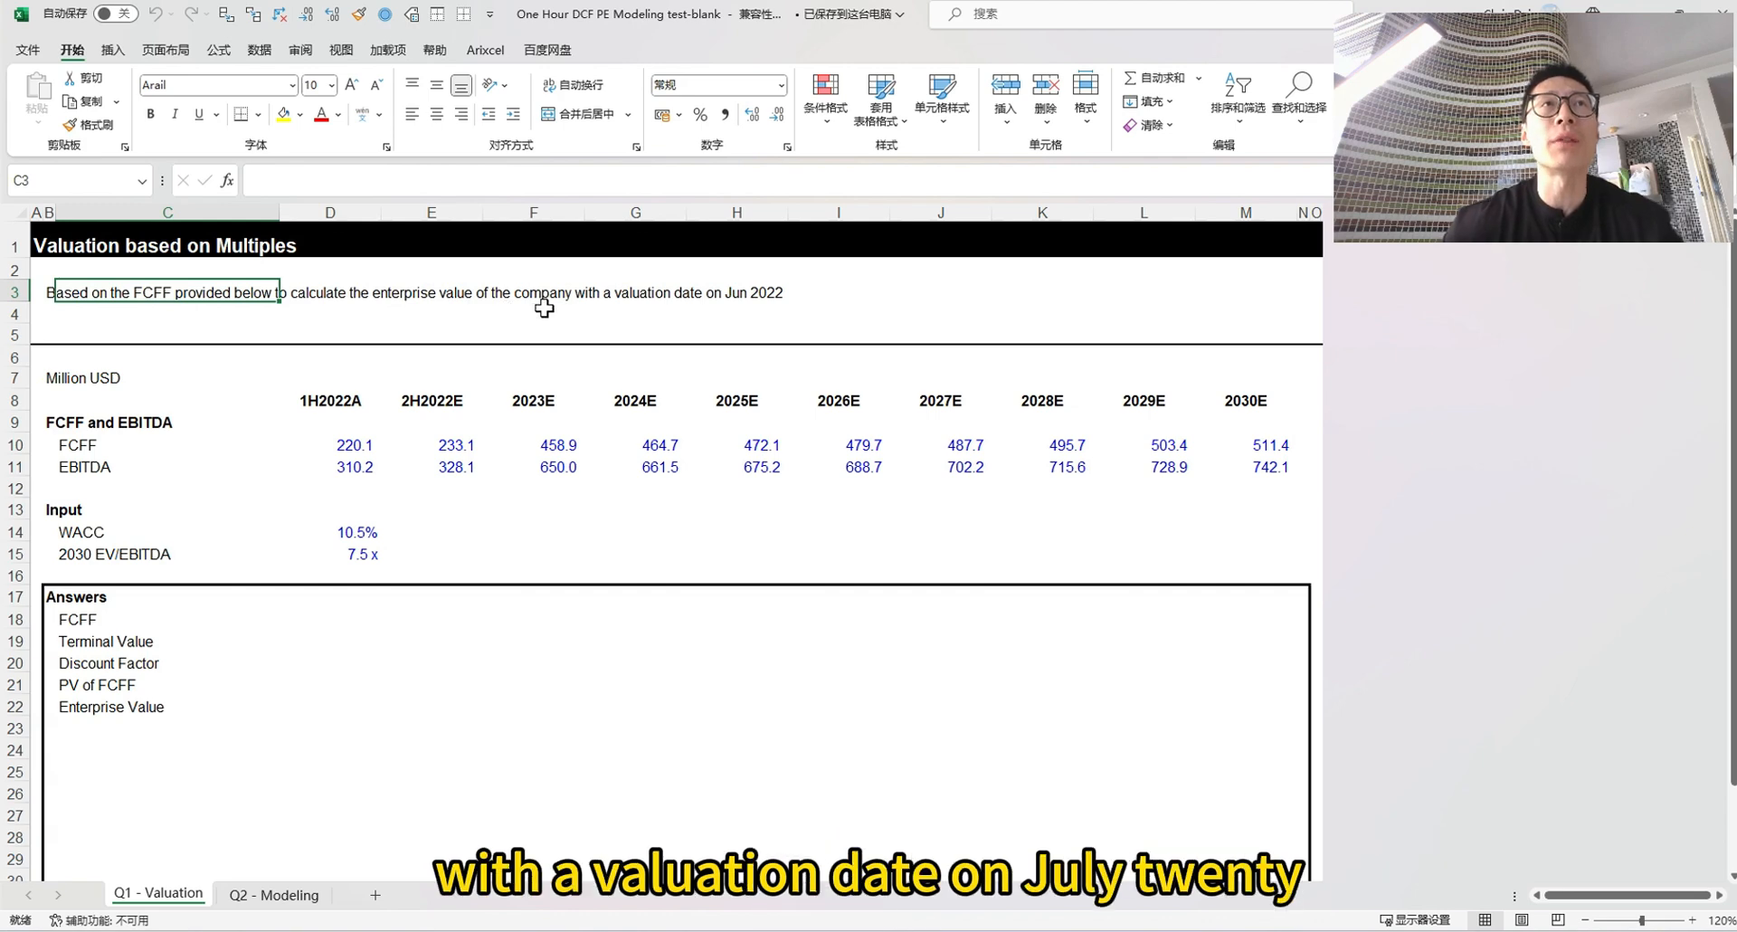
left_click(764, 294)
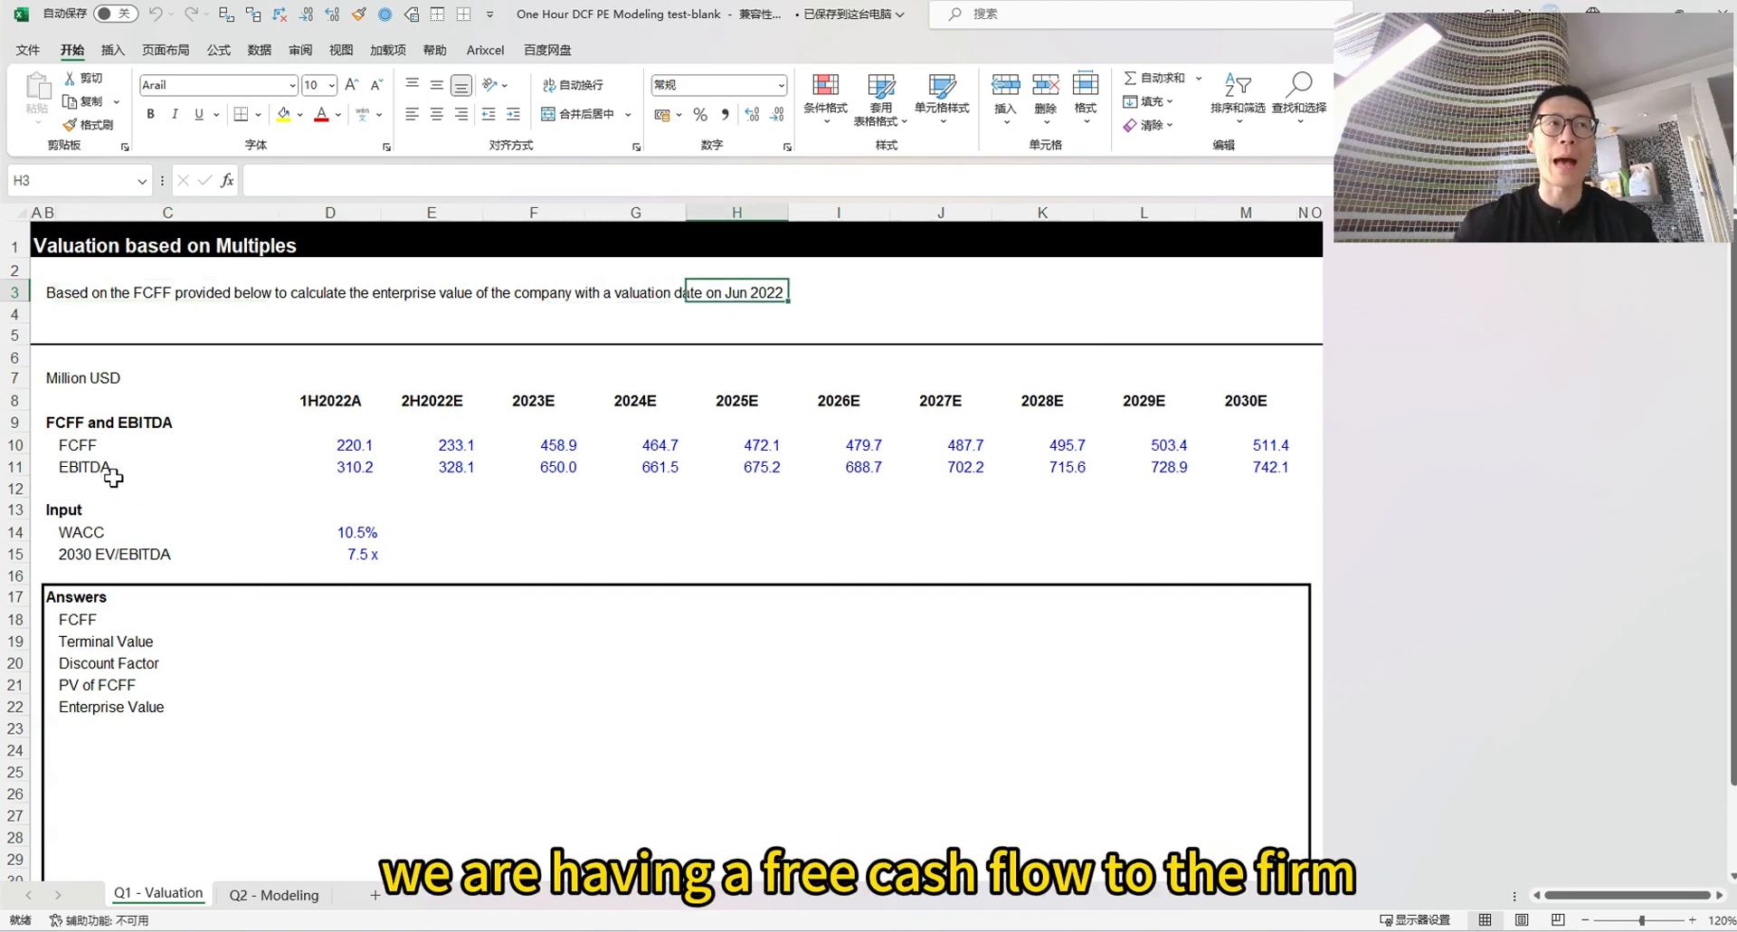
left_click_drag(77, 445, 1214, 440)
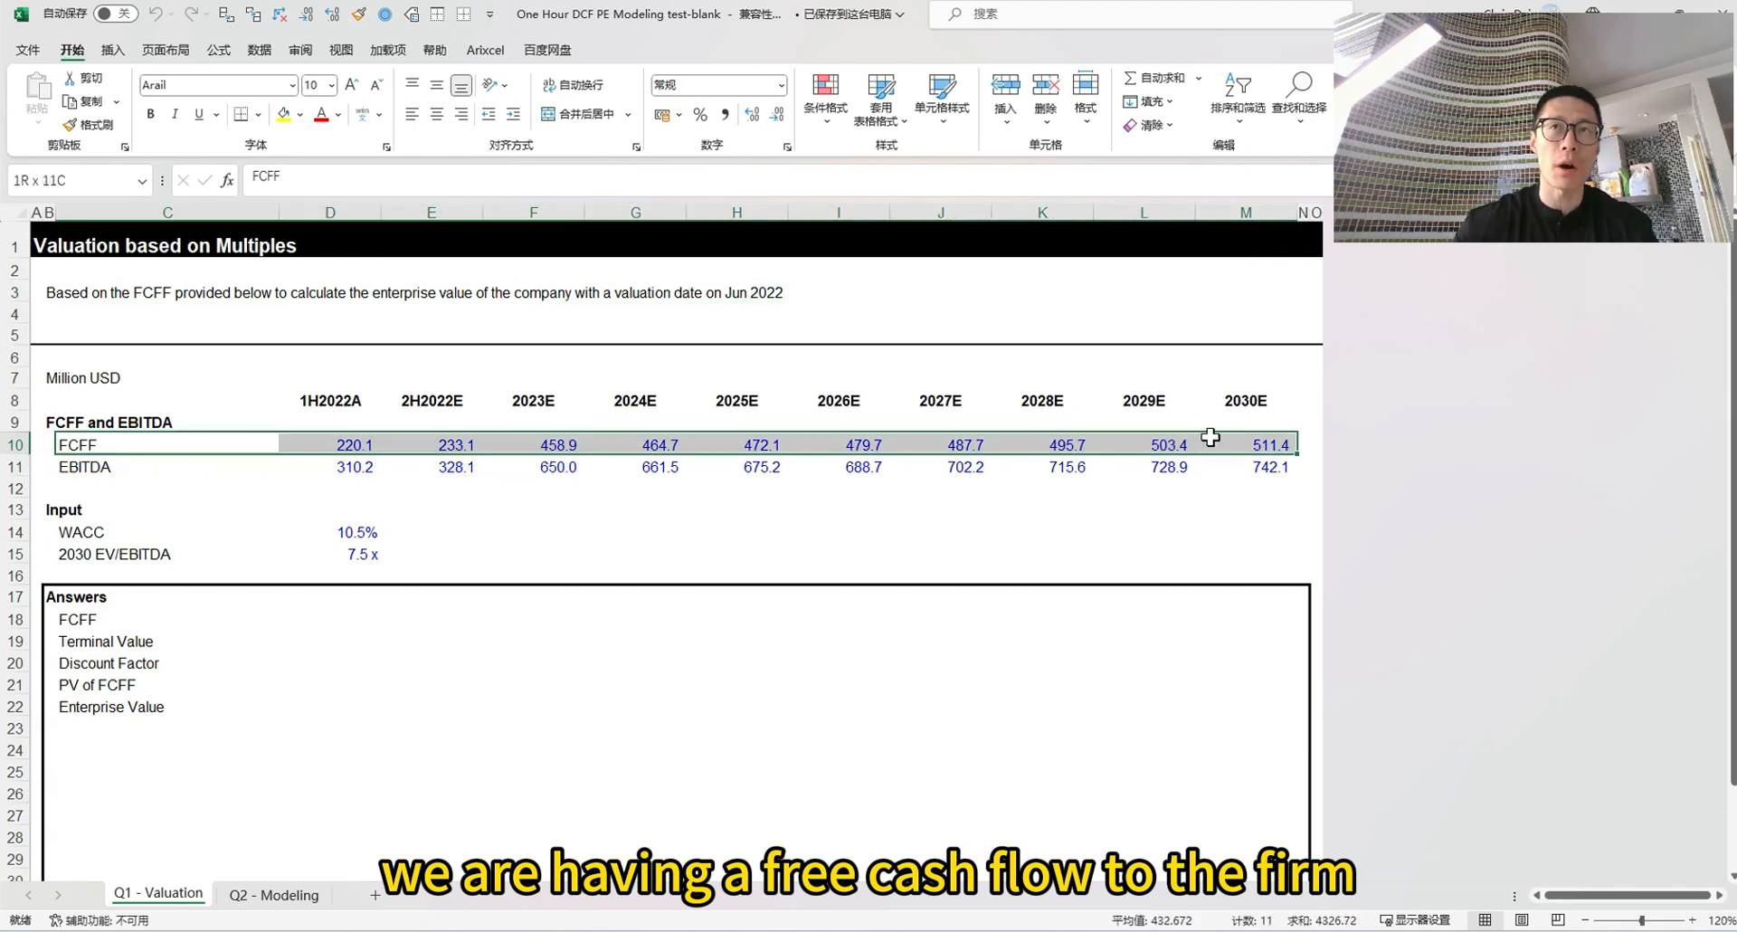
left_click_drag(97, 471, 1248, 450)
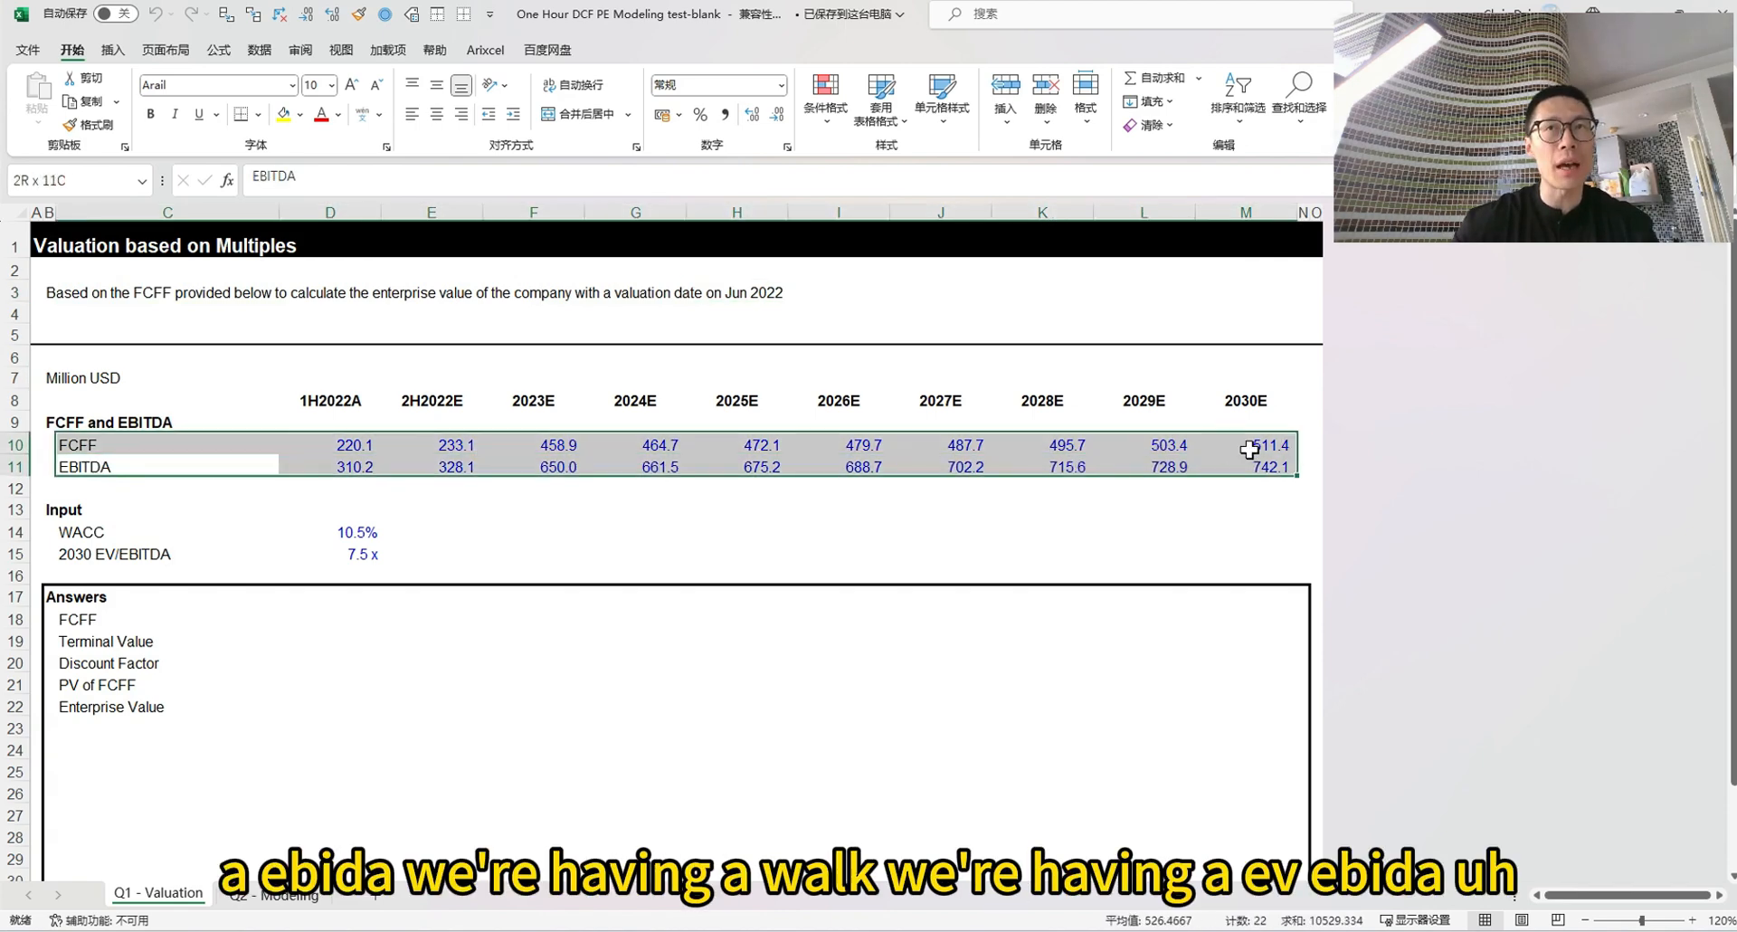
left_click(90, 534)
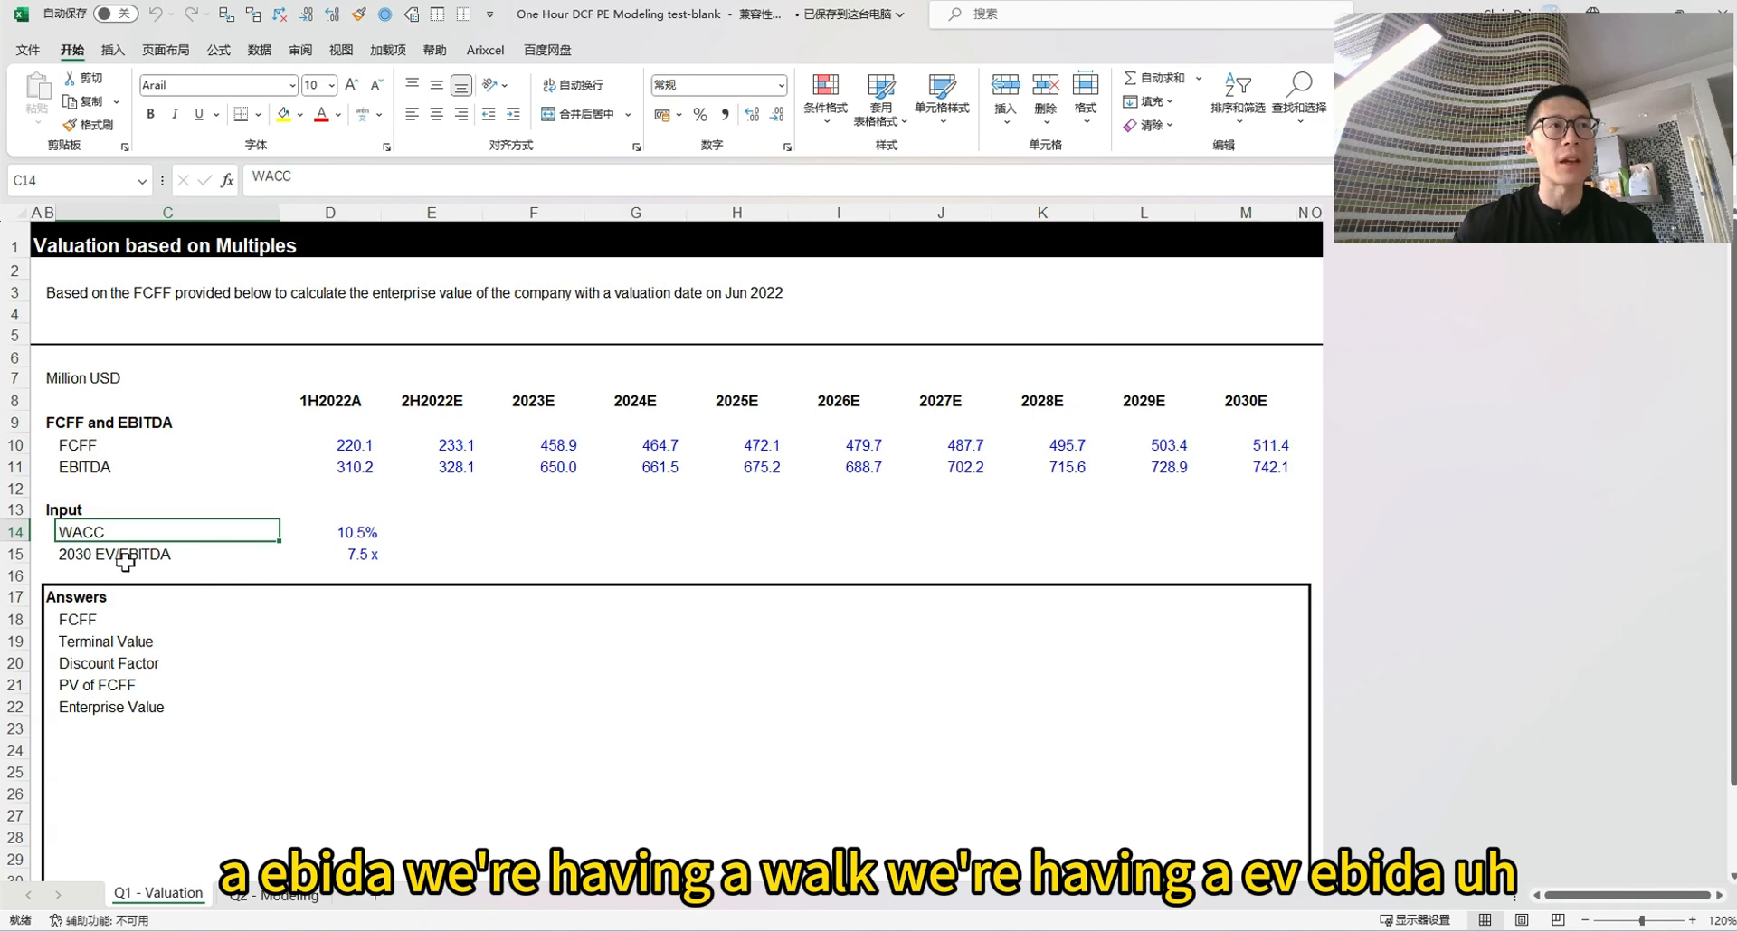
left_click(124, 557)
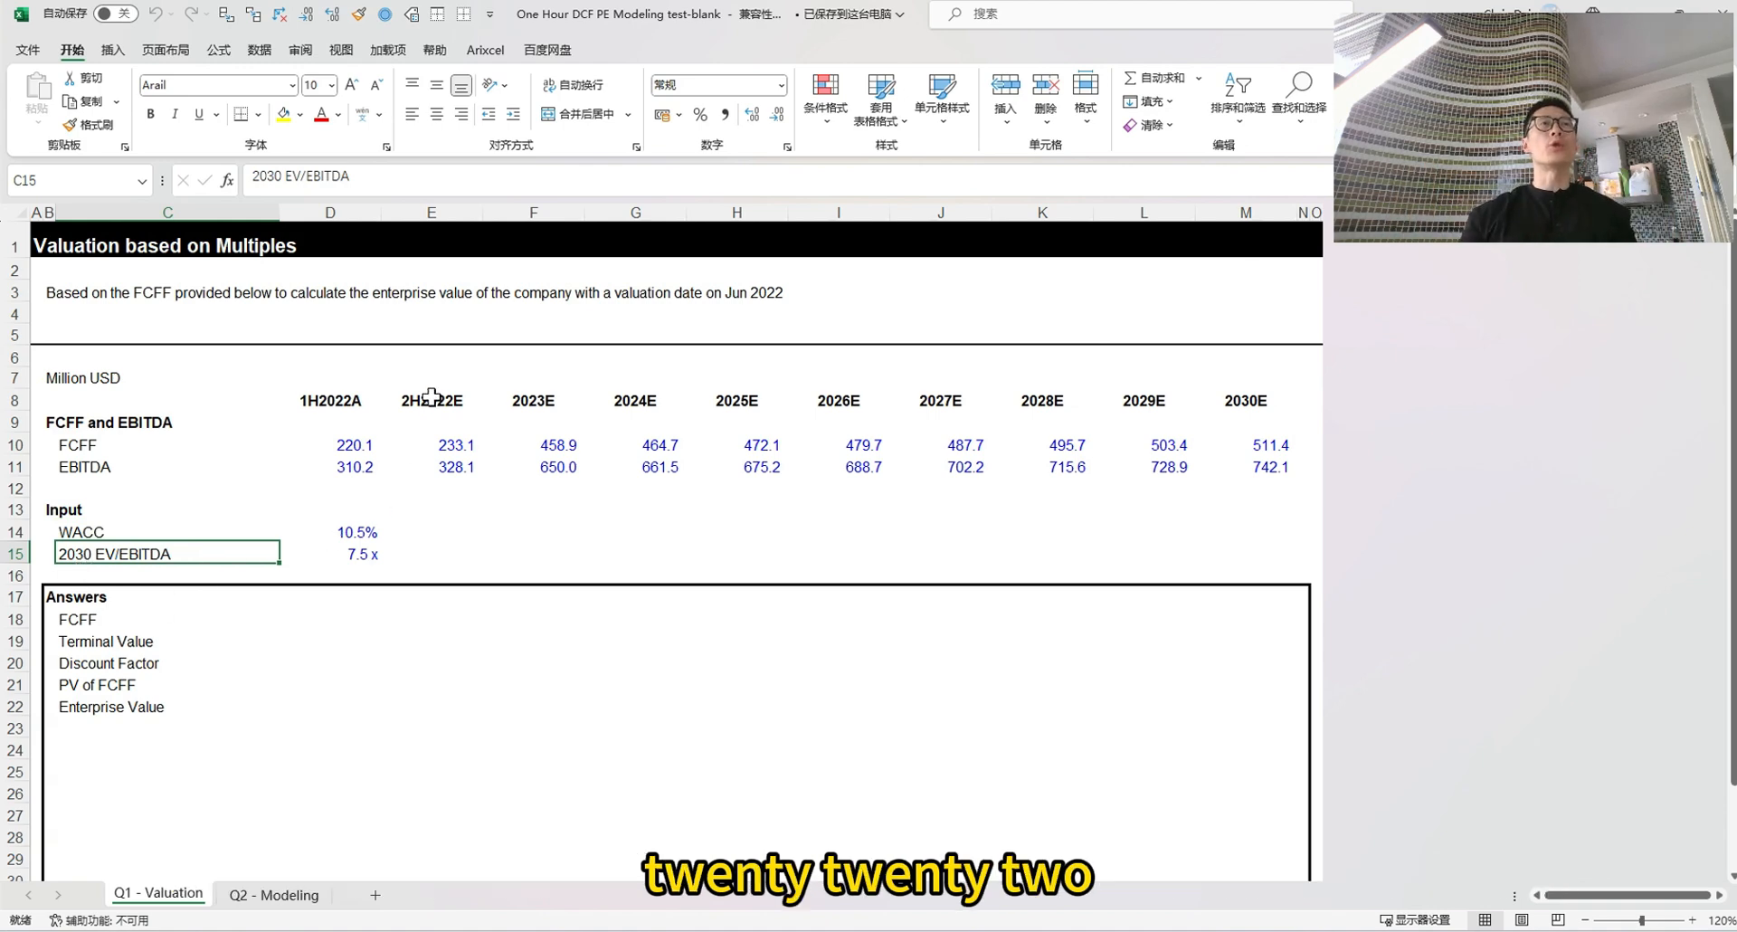
left_click_drag(405, 398, 449, 472)
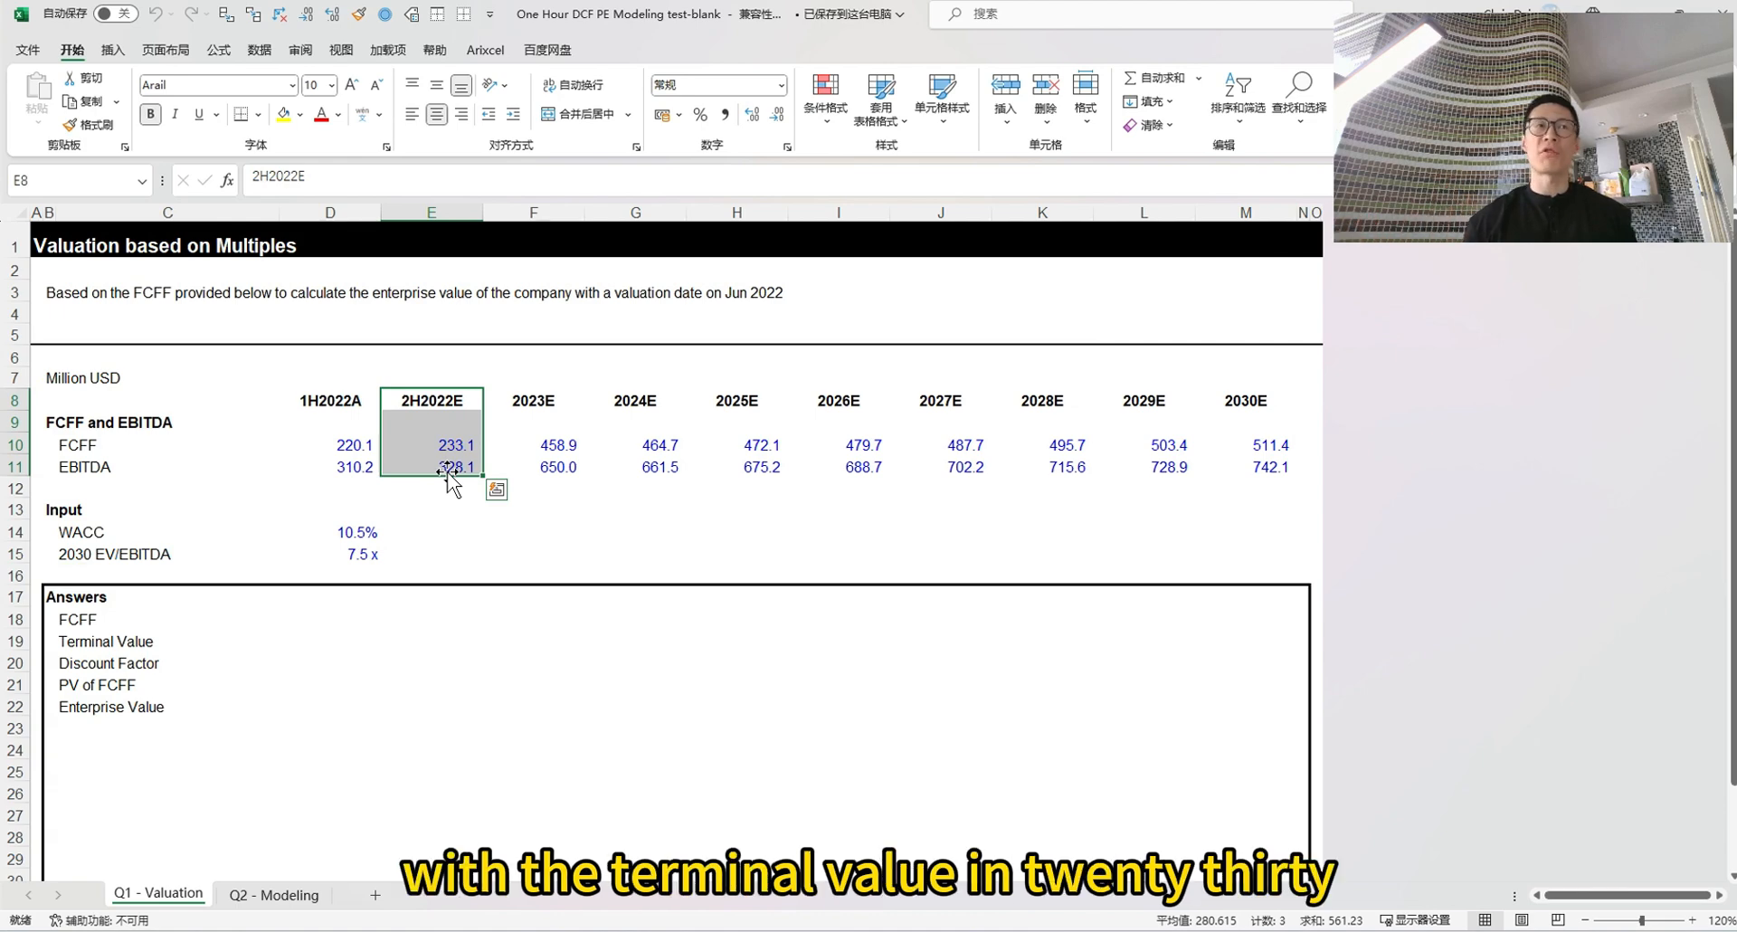
left_click(265, 643)
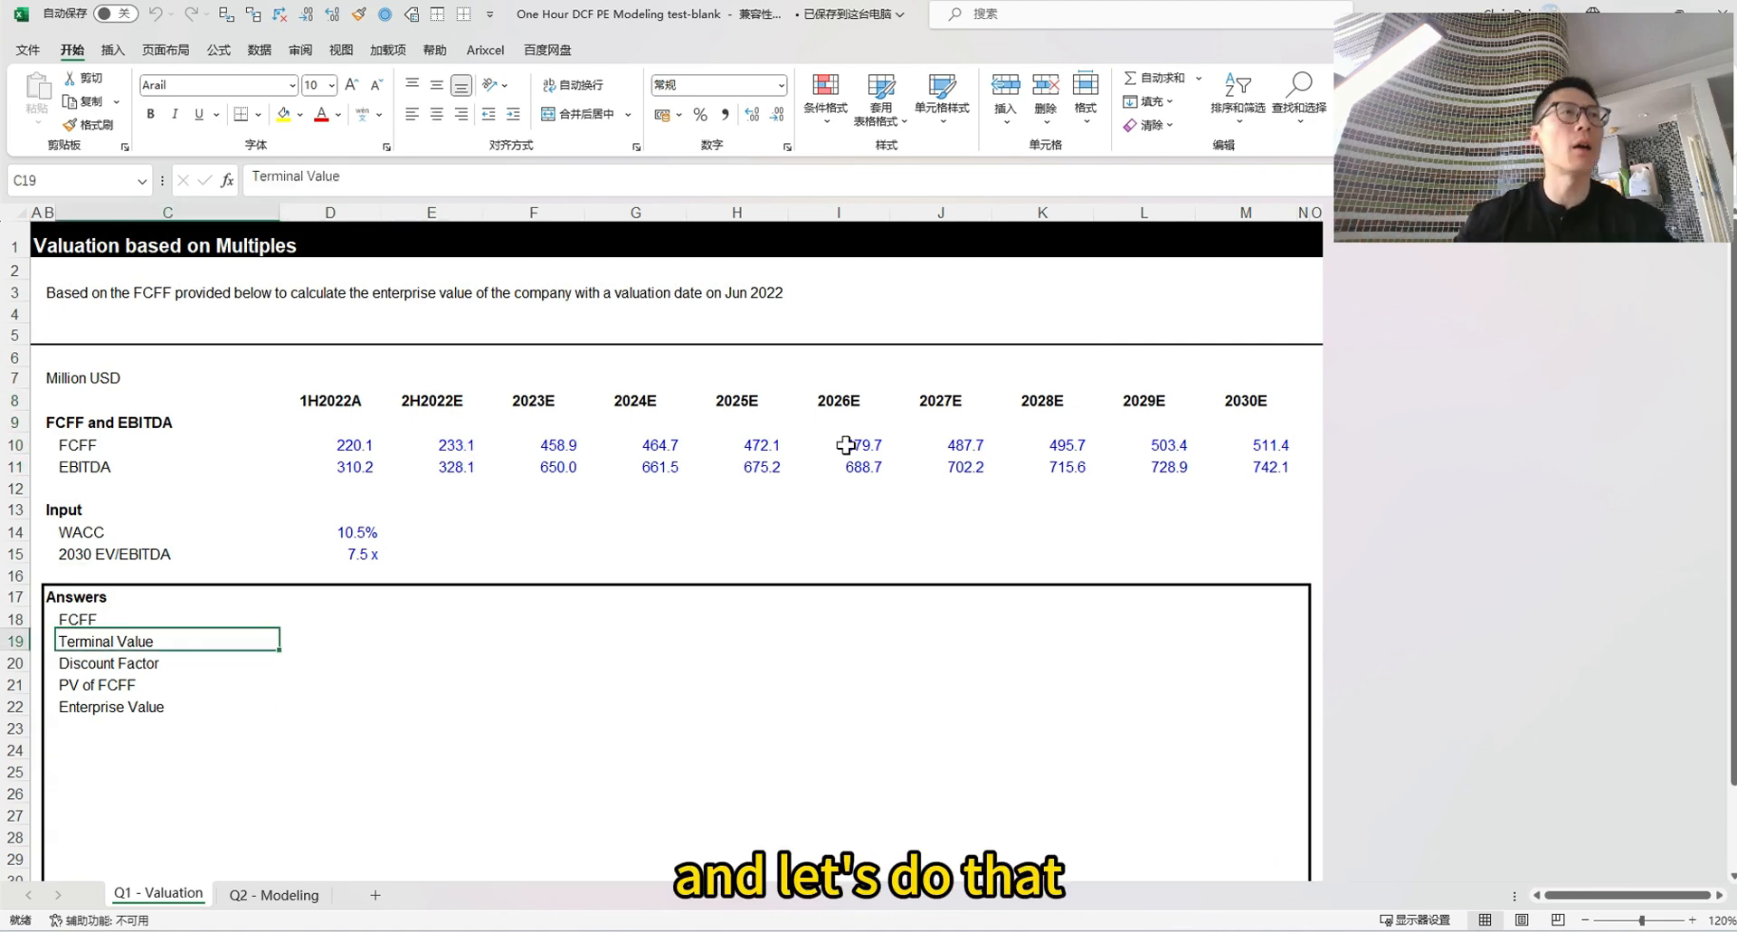
Link the 2H2022E FCFF answer in E18 to the given FCFF with =E10
key("Right")
key("Up")
key("Right")
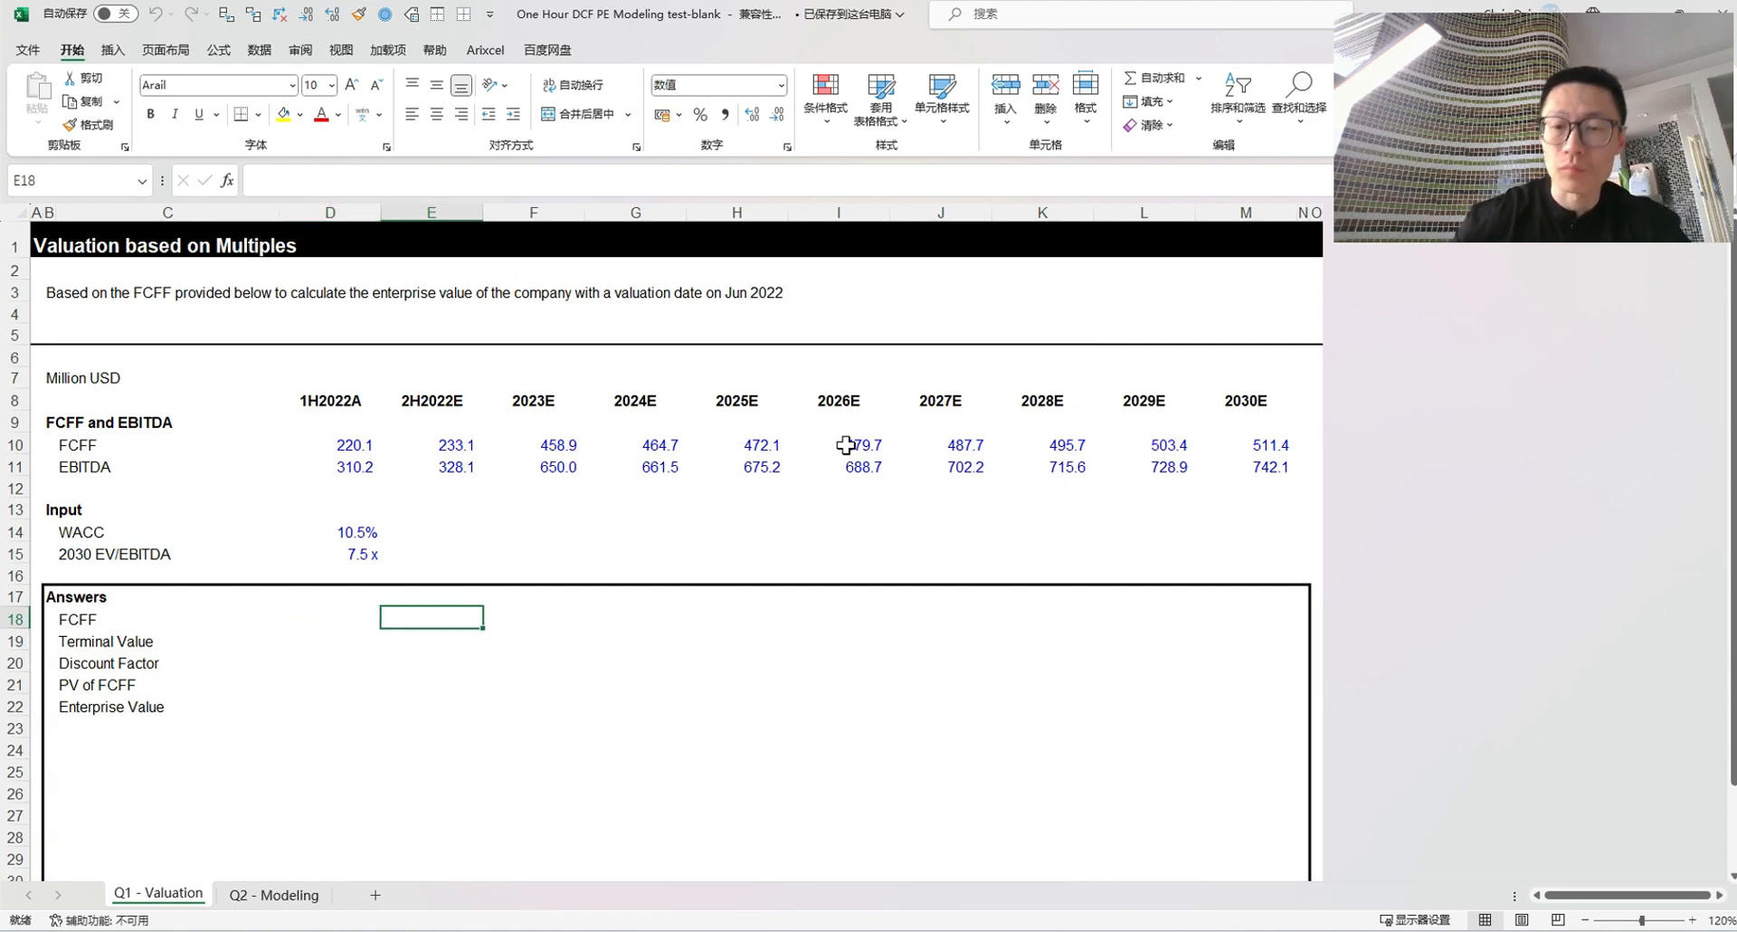
type("=")
key("Up")
key("Up")
key("Up")
key("Up")
key("Up")
key("Up")
key("Up")
key("Up")
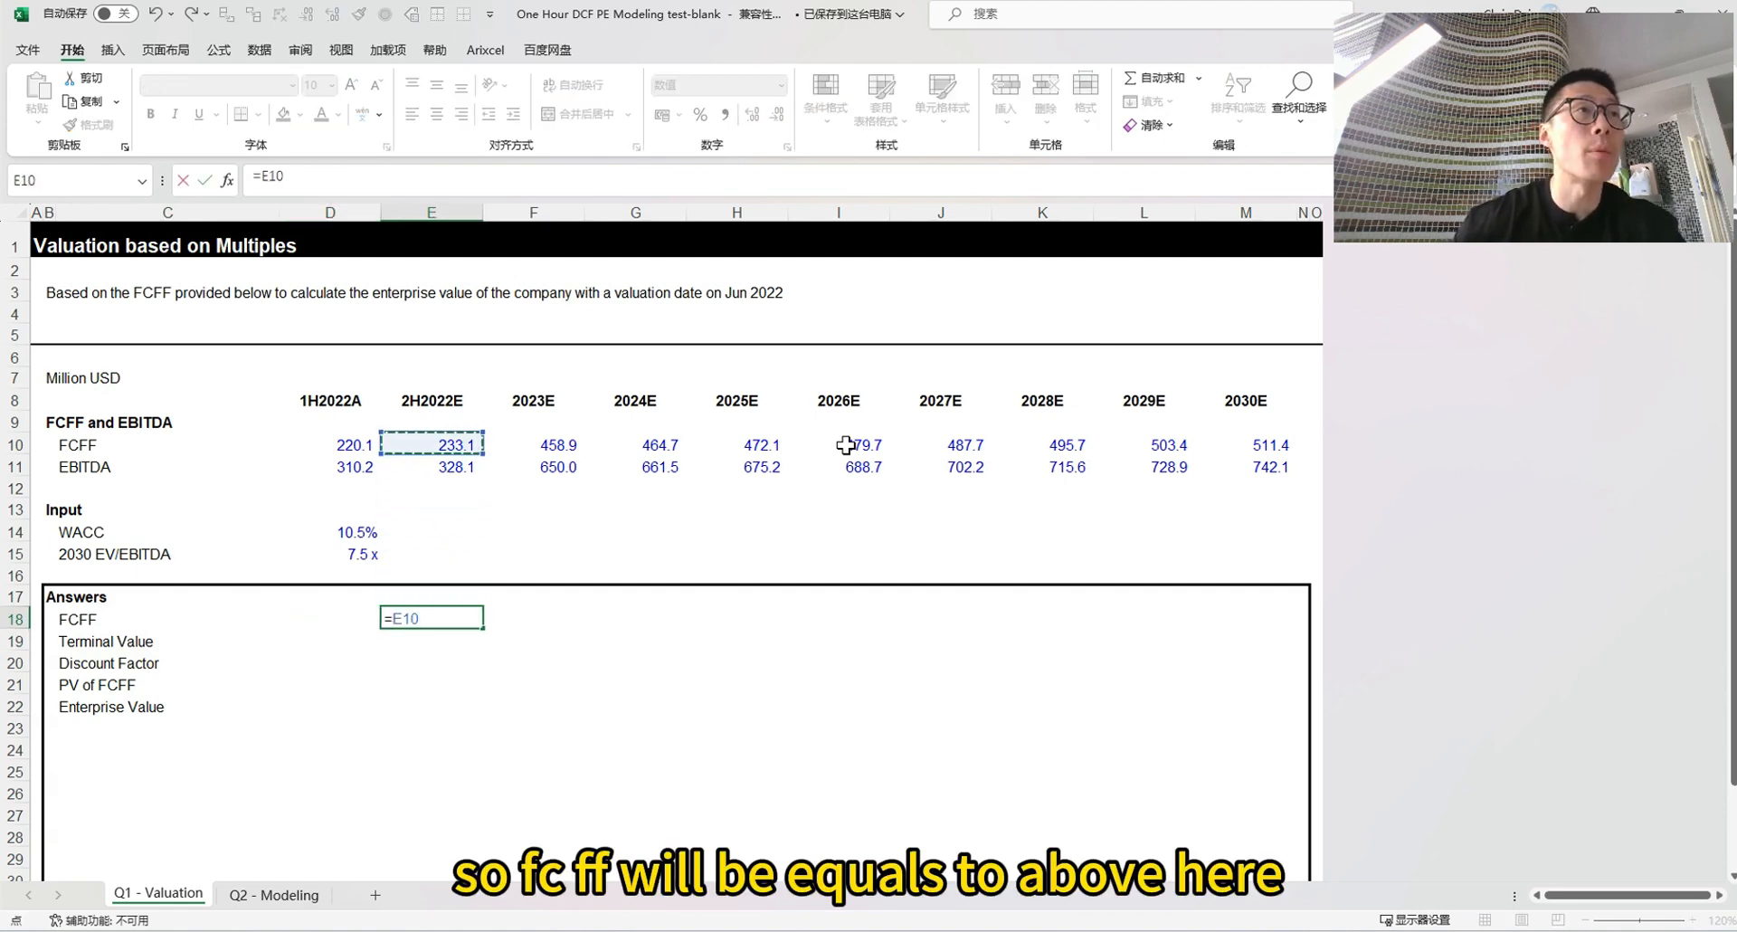
key("ctrl+Return")
Copy the FCFF link from E18 across F18:M18, covering 2023E through 2030E
key("ctrl+c")
key("Right")
key("shift+Right")
key("shift+Right")
key("shift+Right")
key("shift+Right")
key("shift+Right")
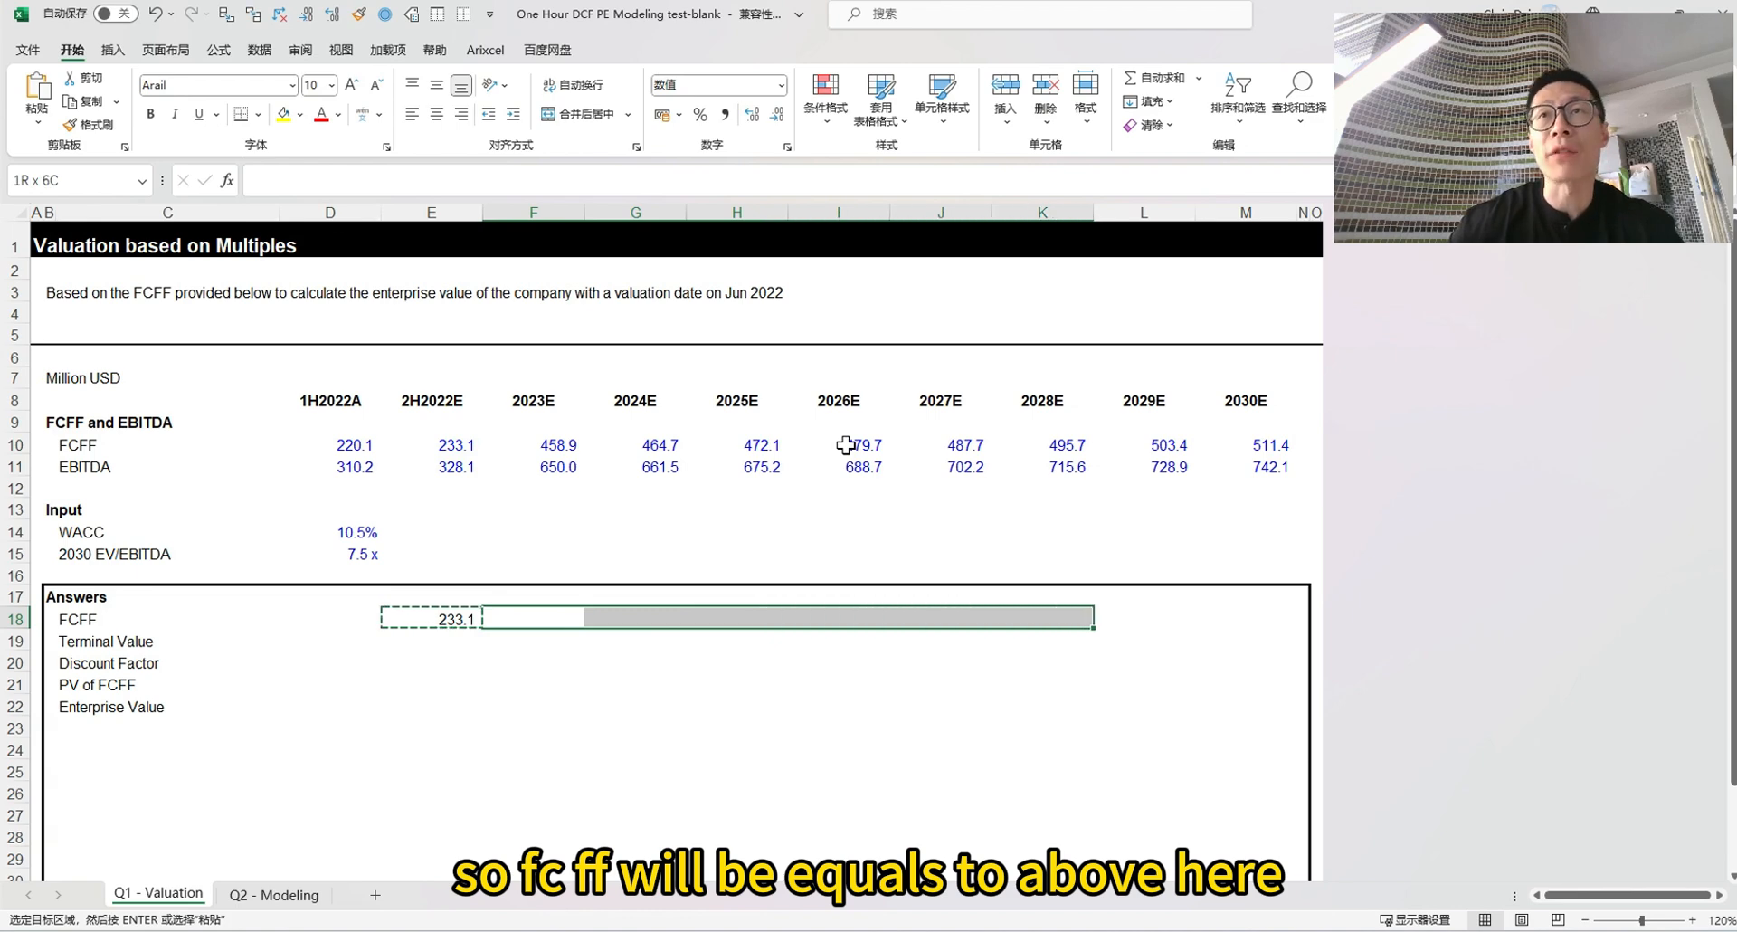
key("shift+Right")
key("shift+Right")
key("ctrl+v")
key("Escape")
key("shift+BackSpace")
Calculate the 2030E terminal value in M19 as 2030E EBITDA times the 2030 EV/EBITDA multiple, =M11*D15
key("Down")
key("Left")
key("Left")
key("Right")
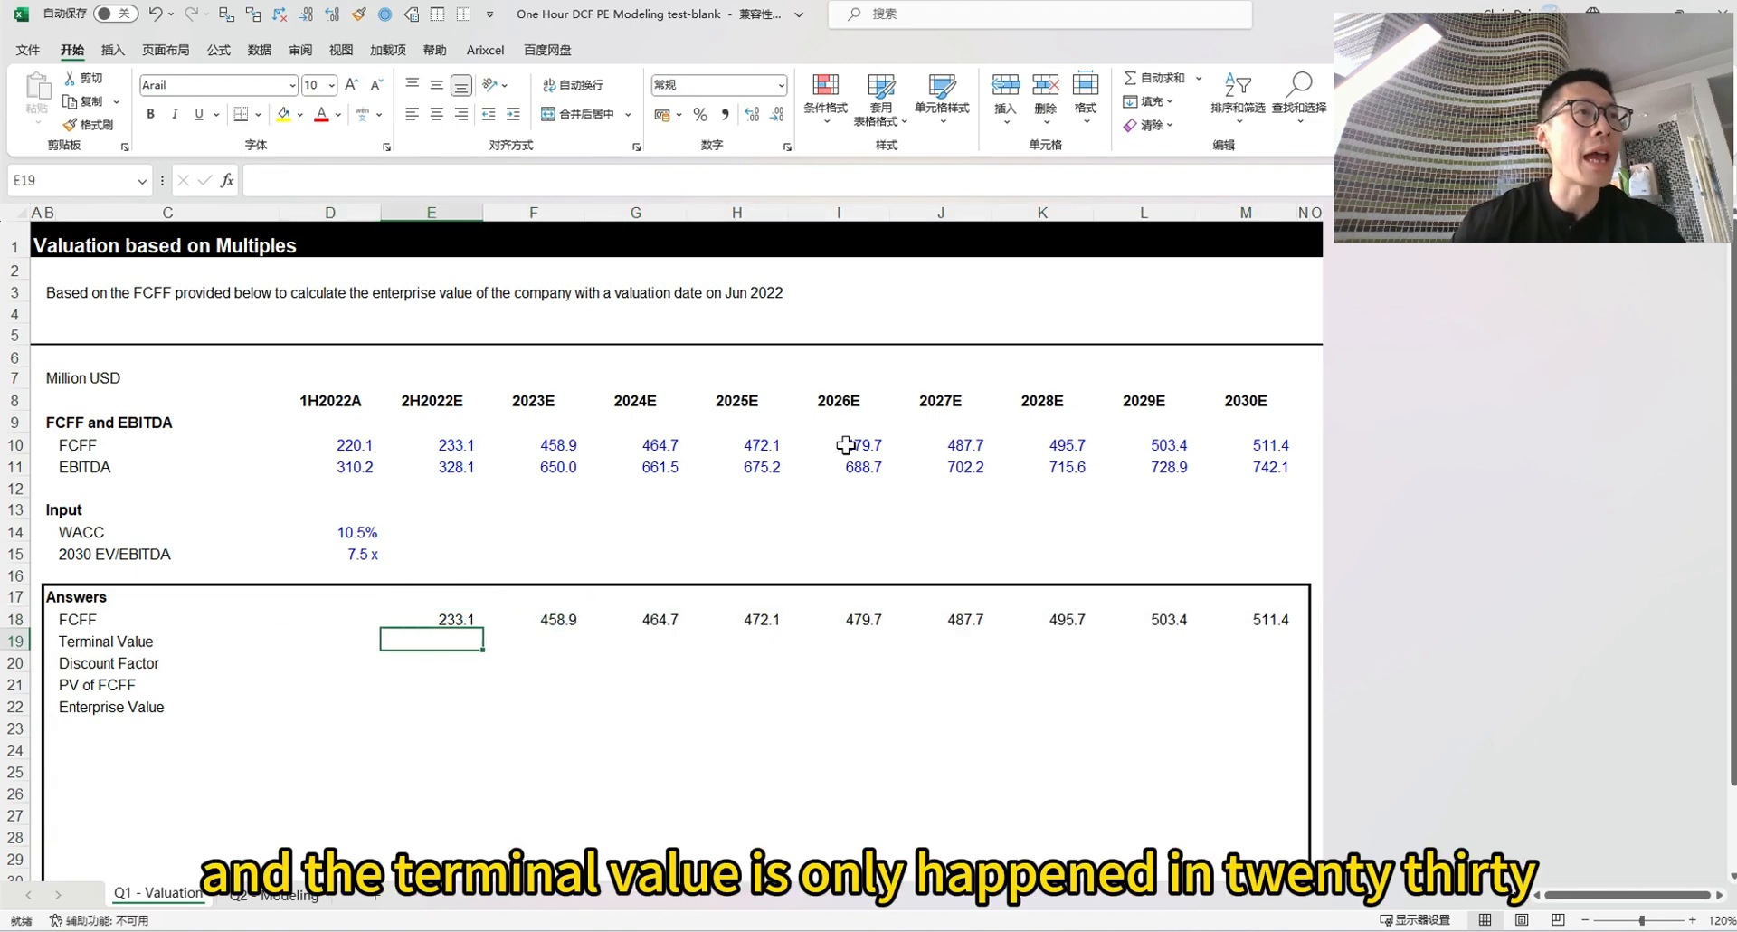
key("Right")
key("Right")
key("Right")
key("Right")
key("Right")
key("Right")
key("Right")
key("Right")
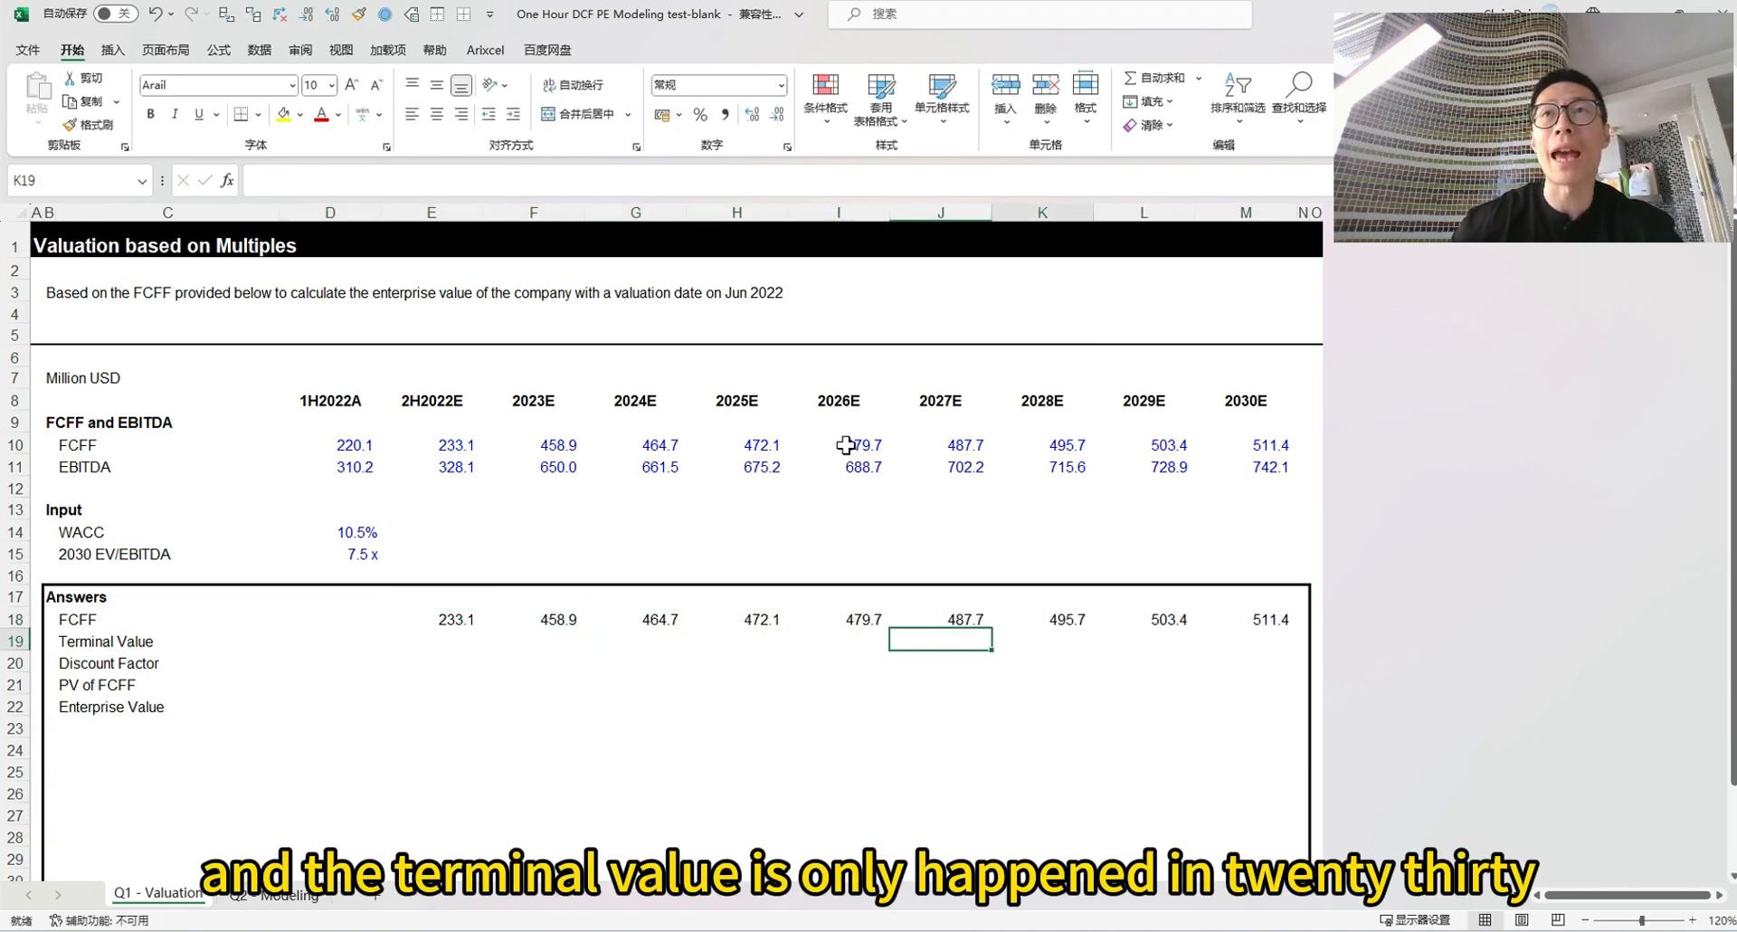
type("=")
key("Up")
key("Up")
key("Up")
key("Up")
key("Up")
key("Up")
key("Up")
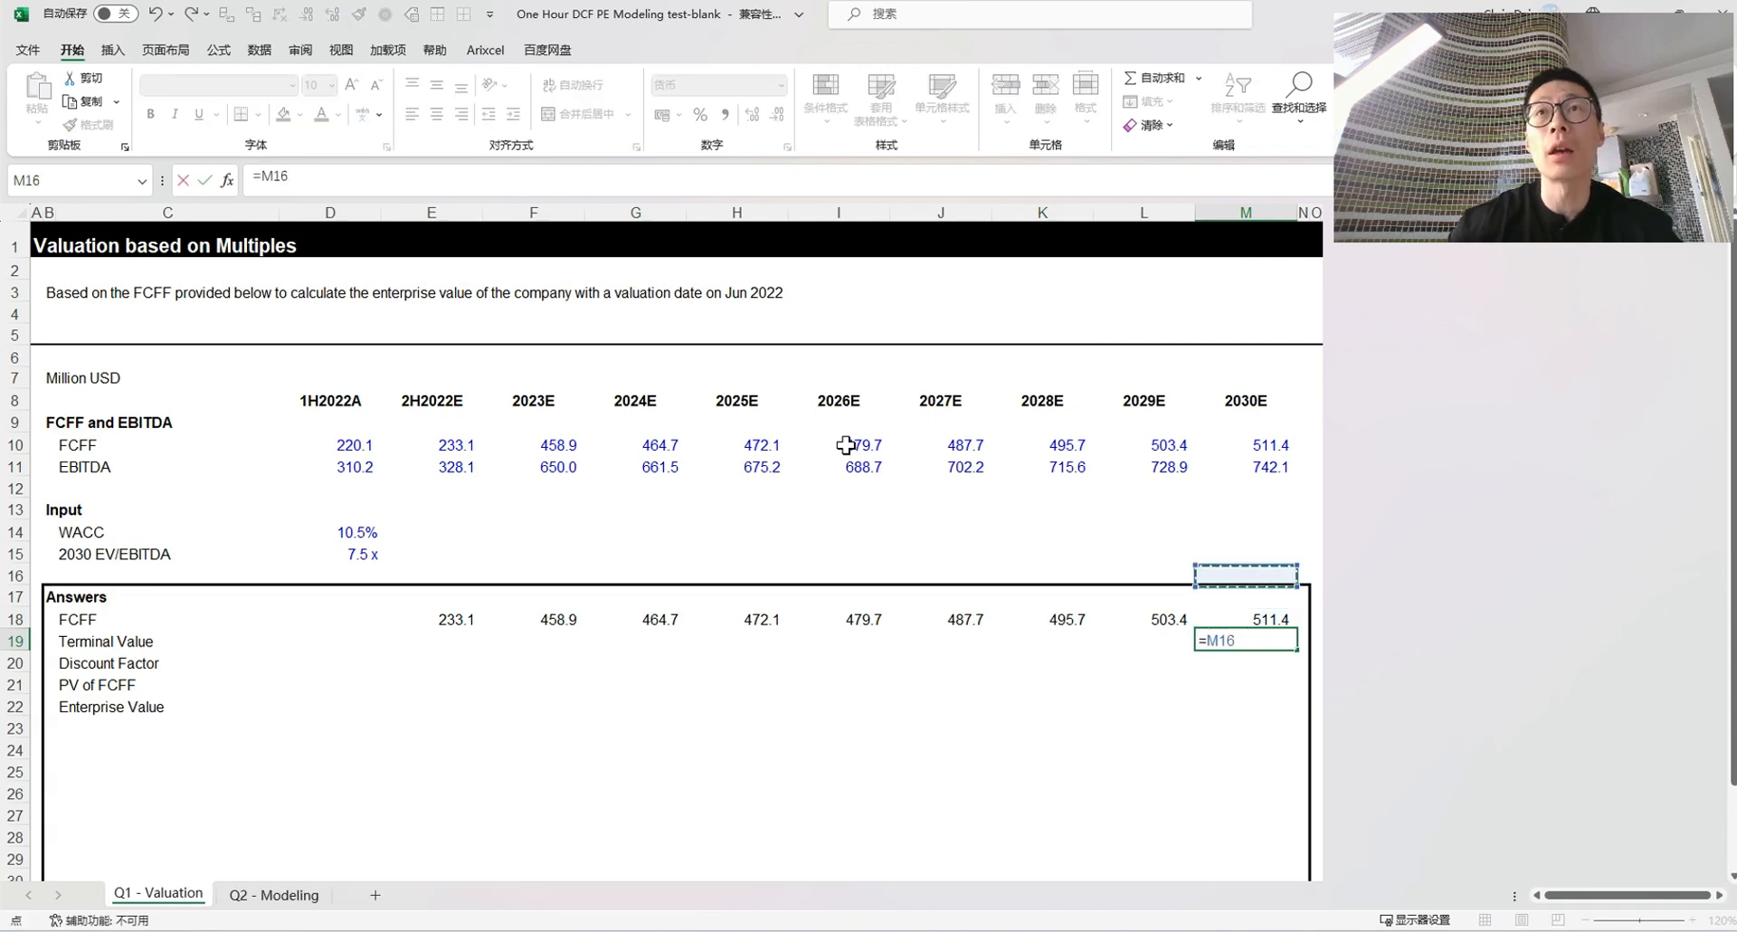
key("Up")
type("*")
key("Up")
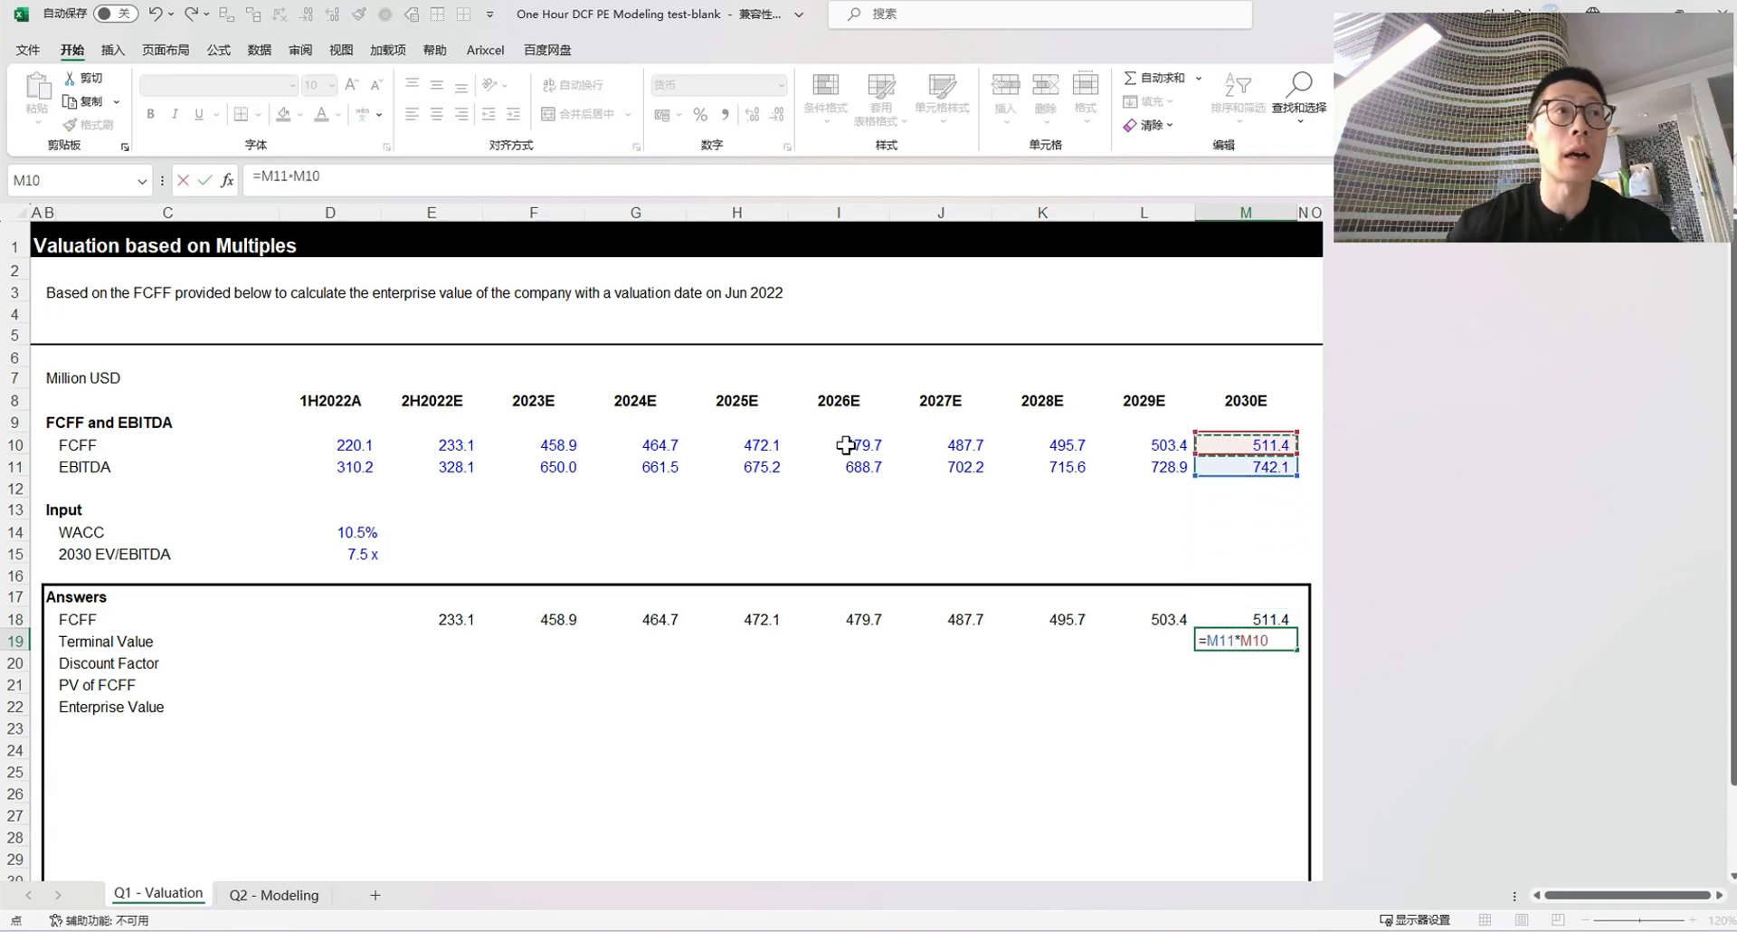
key("Left")
key("Left")
key("Left")
key("Left")
key("Left")
key("Down")
key("Down")
key("Down")
key("Left")
key("Left")
key("Left")
key("Down")
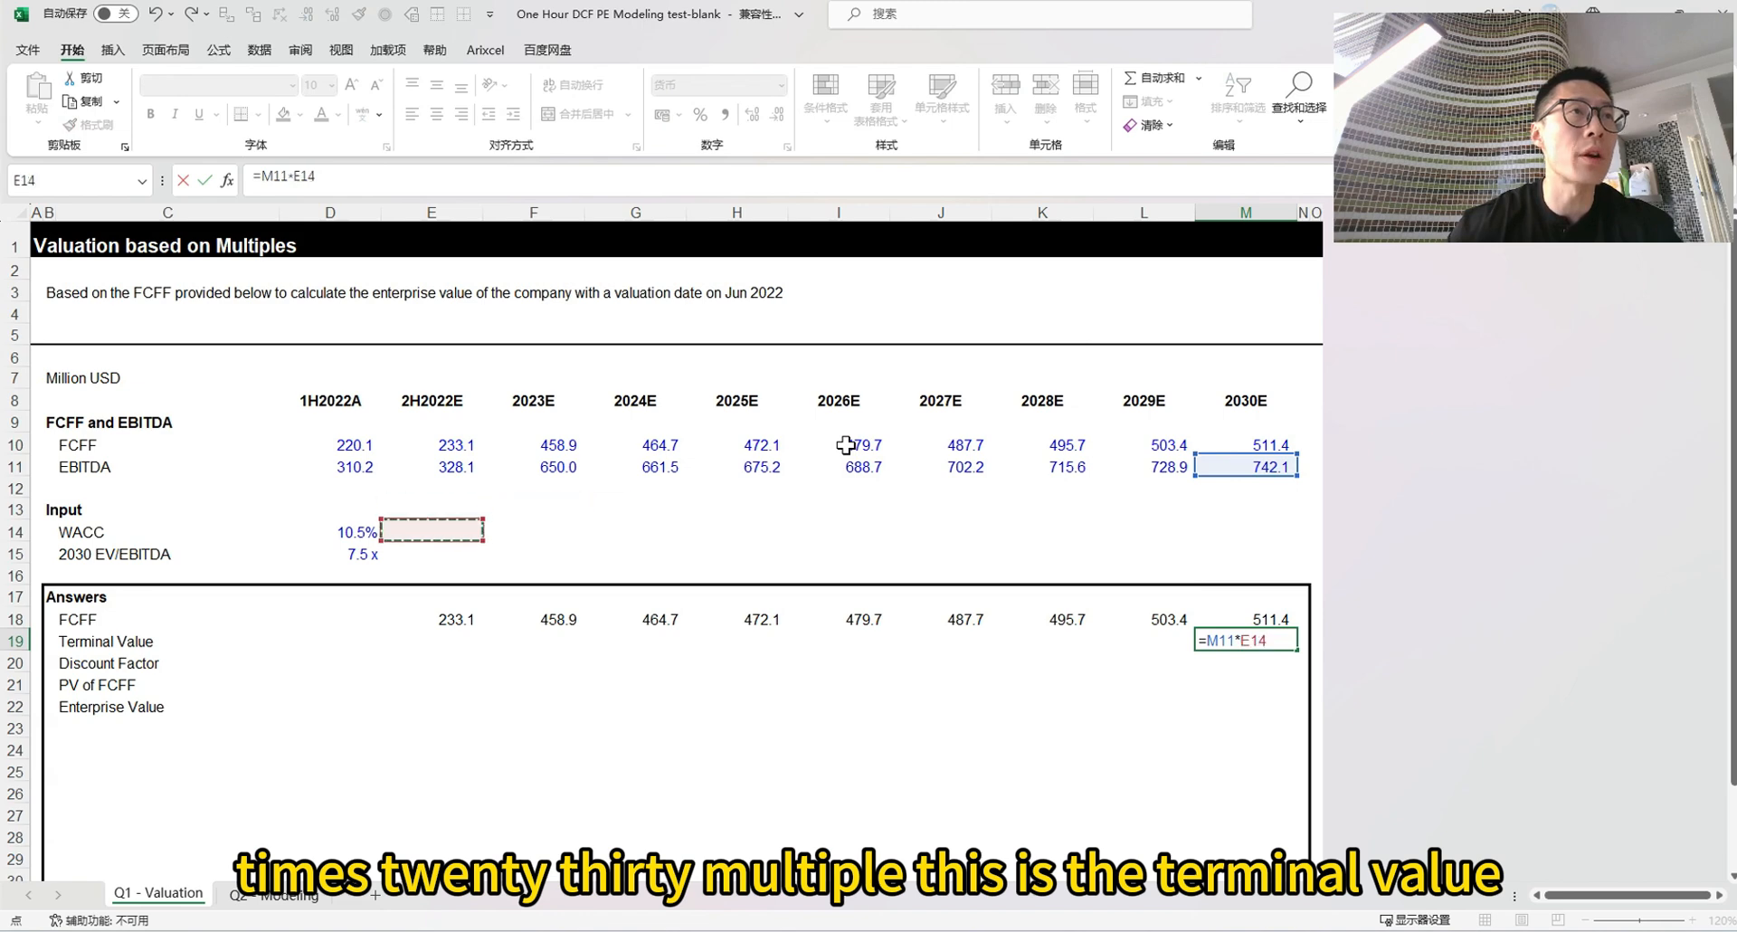
key("Down")
key("Left")
key("Return")
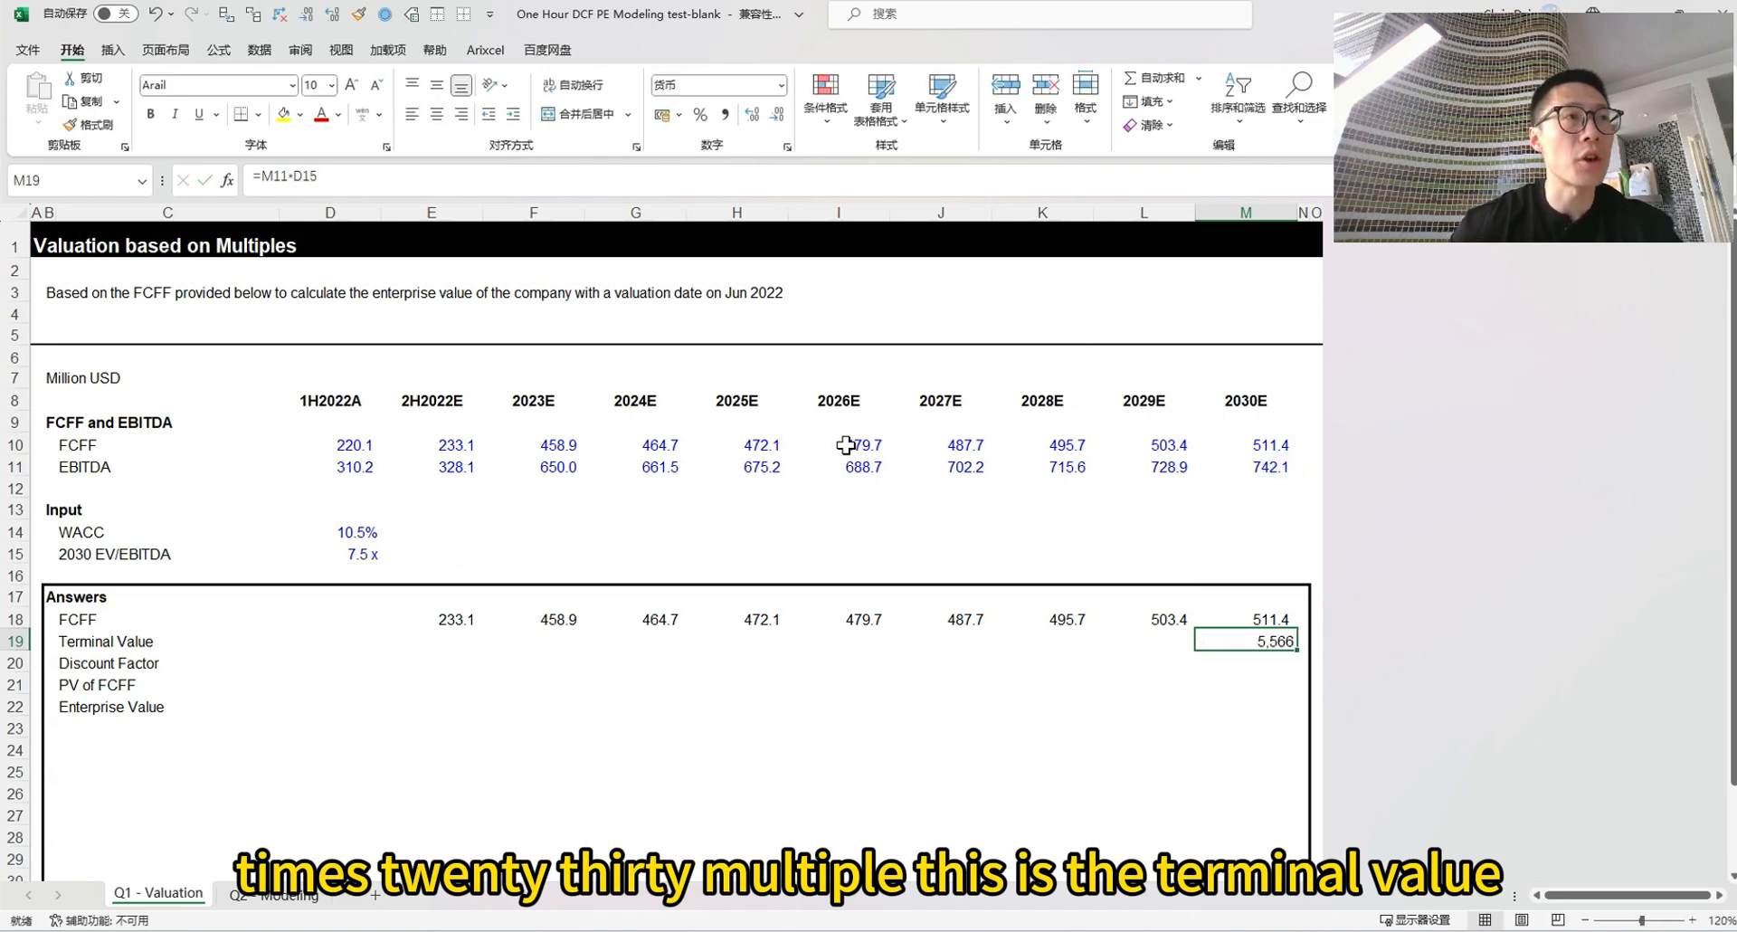
Check the valuation date against the 1H2022A and 2H2022E columns to determine where discounting starts, viewing the sheet at 130%
key("Down")
key("Left")
key("Left")
key("Left")
key("Left")
key("Left")
key("Left")
key("Left")
key("Left")
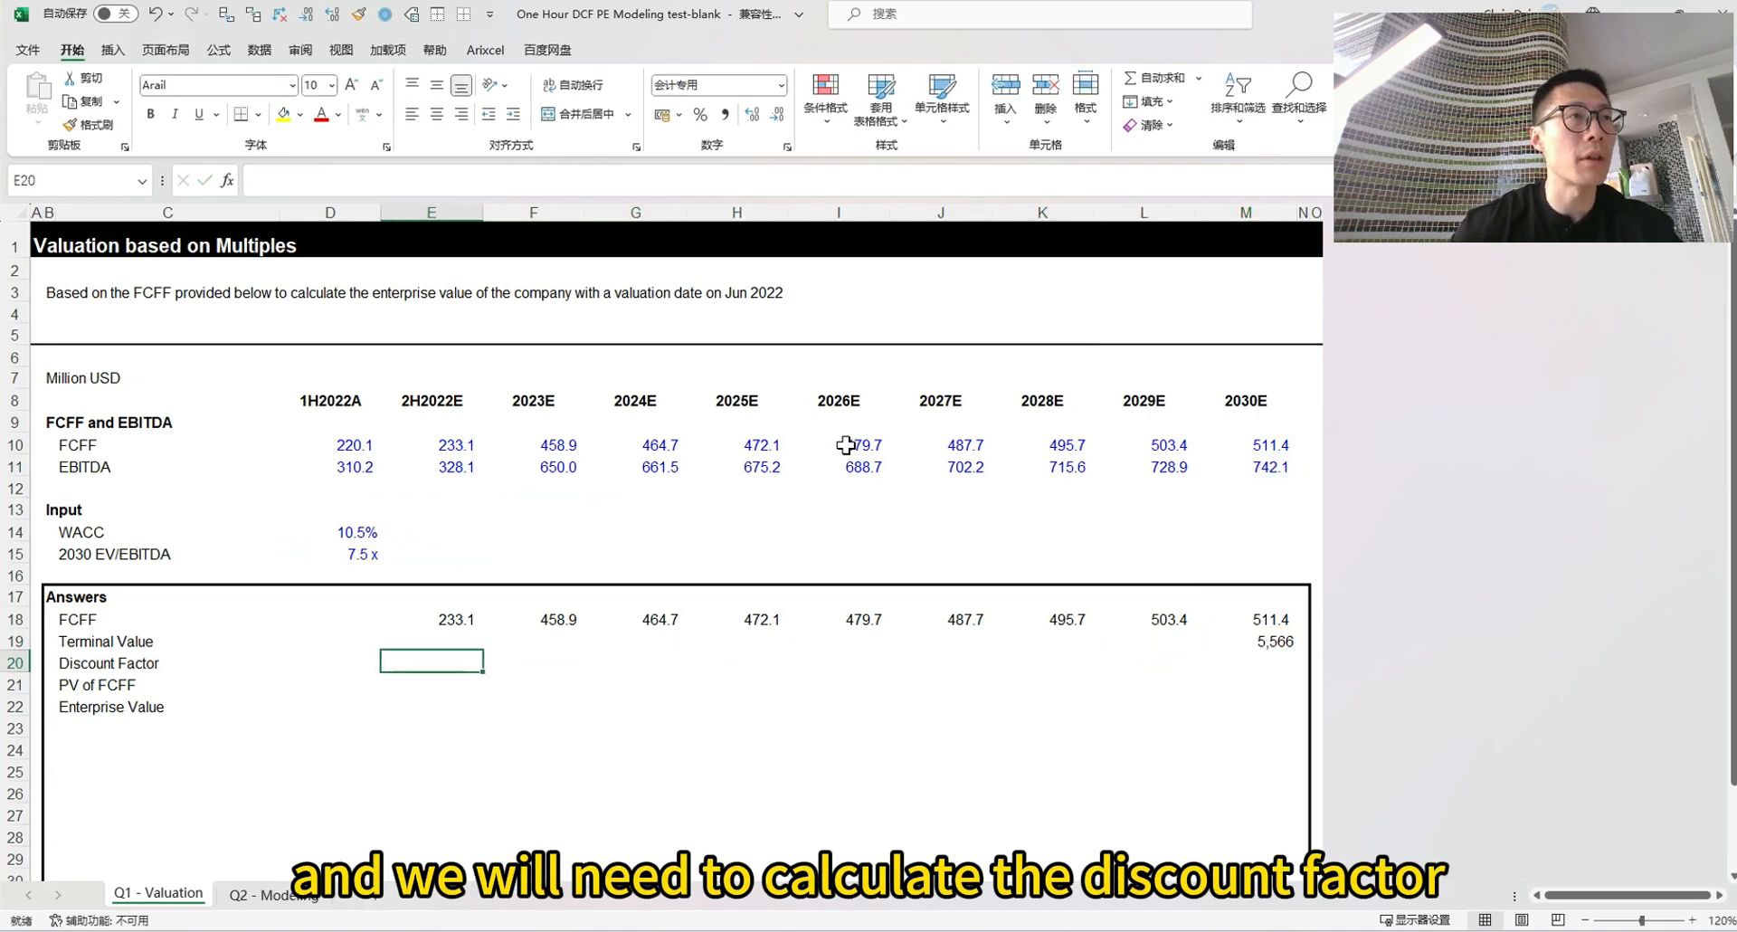
left_click(747, 295)
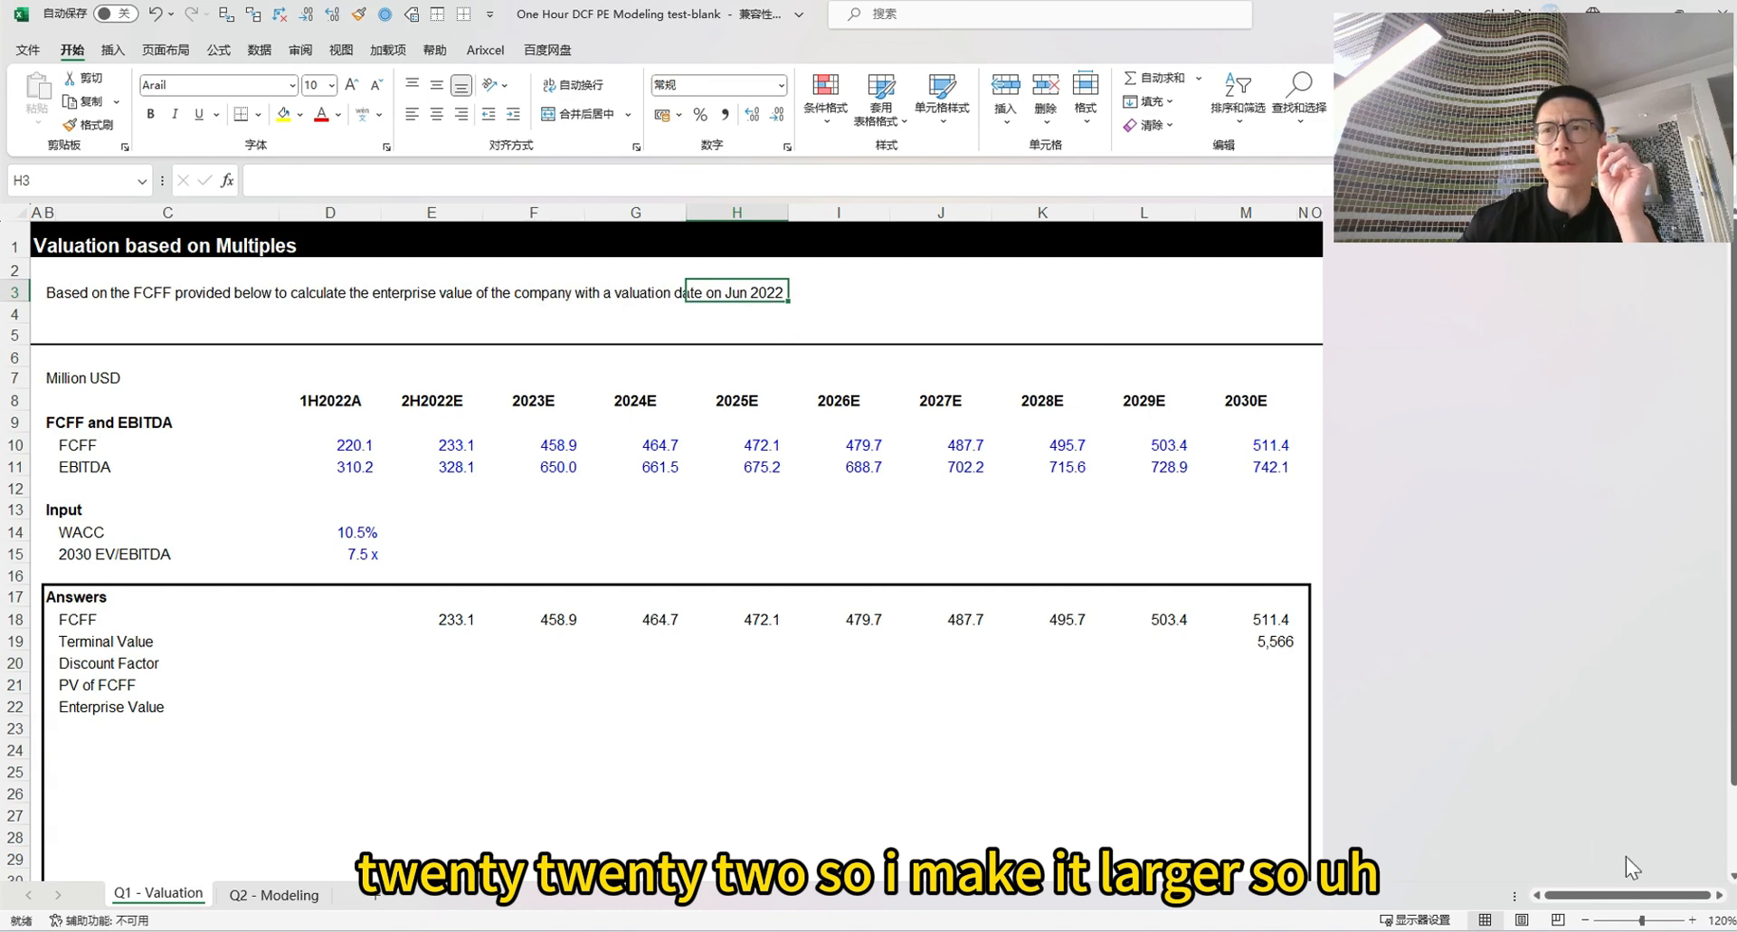
left_click(1692, 920)
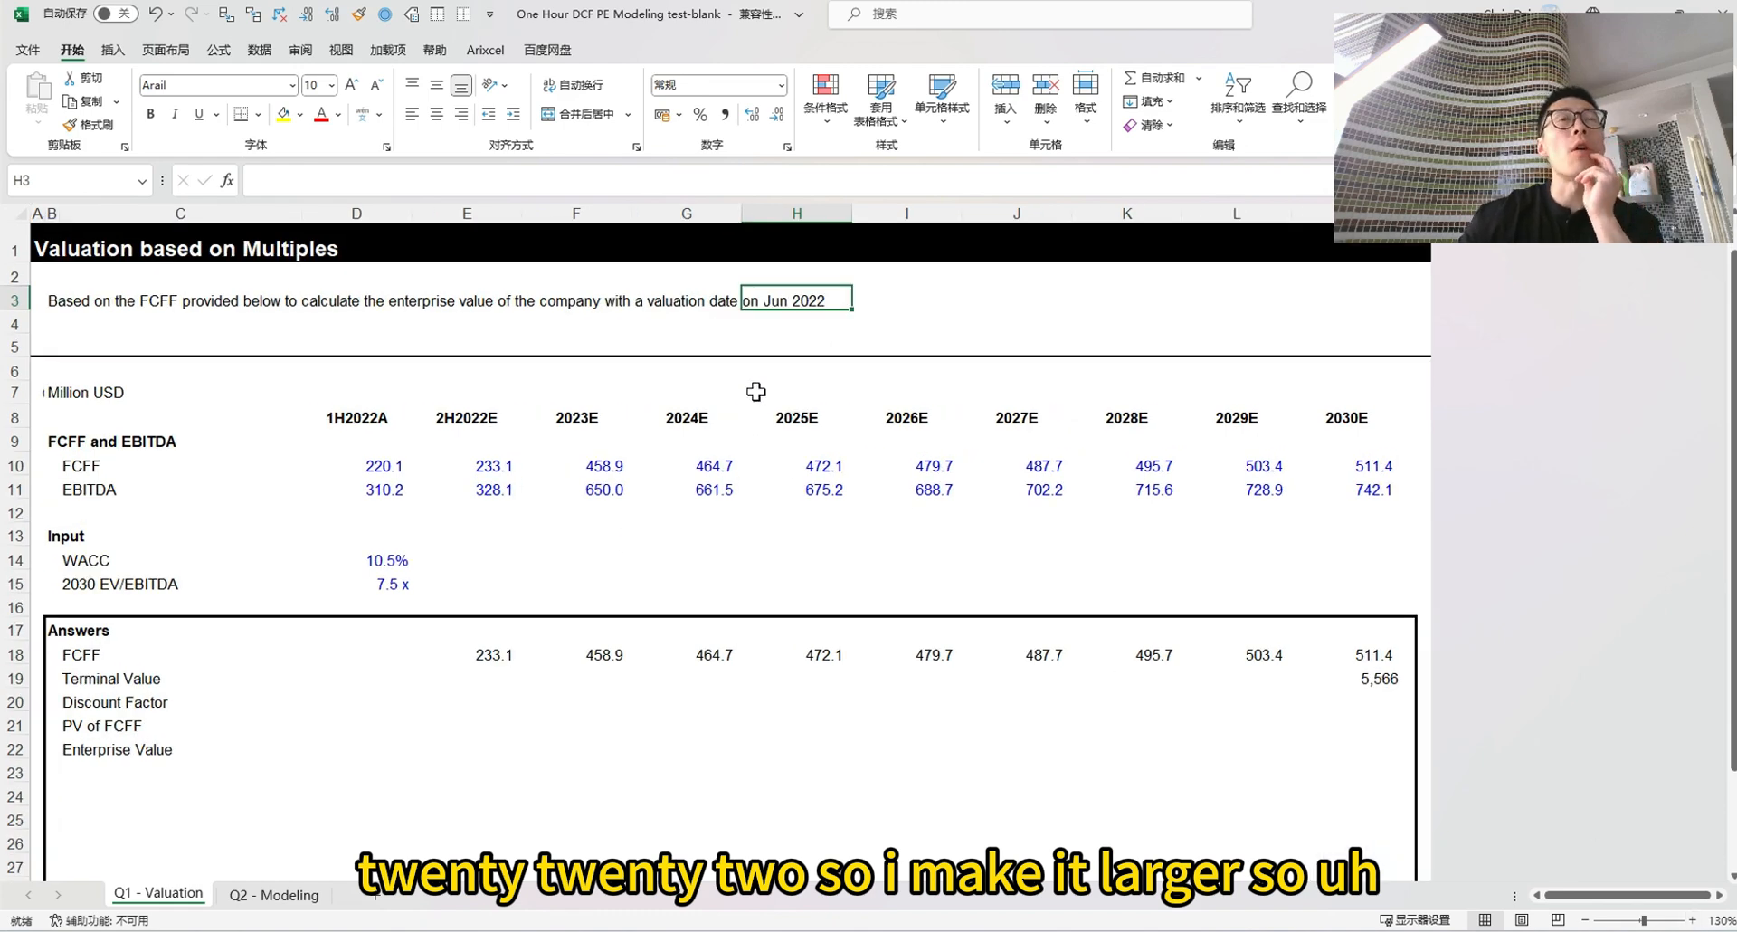
left_click(493, 696)
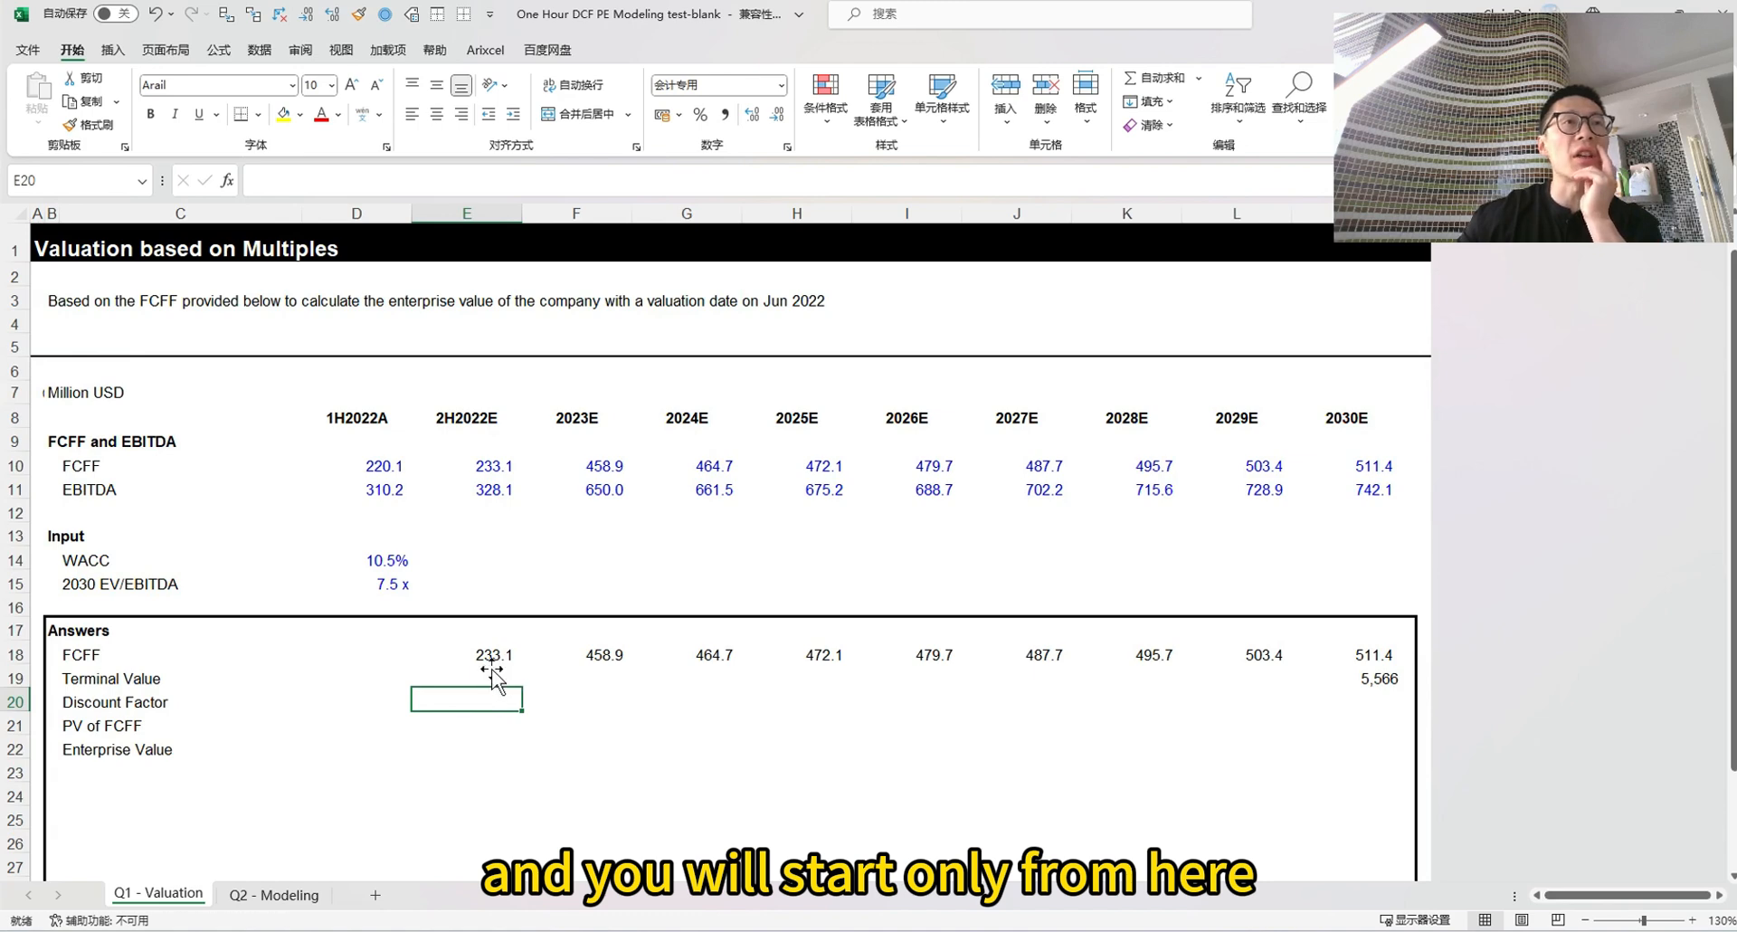
left_click(380, 535)
left_click(376, 484)
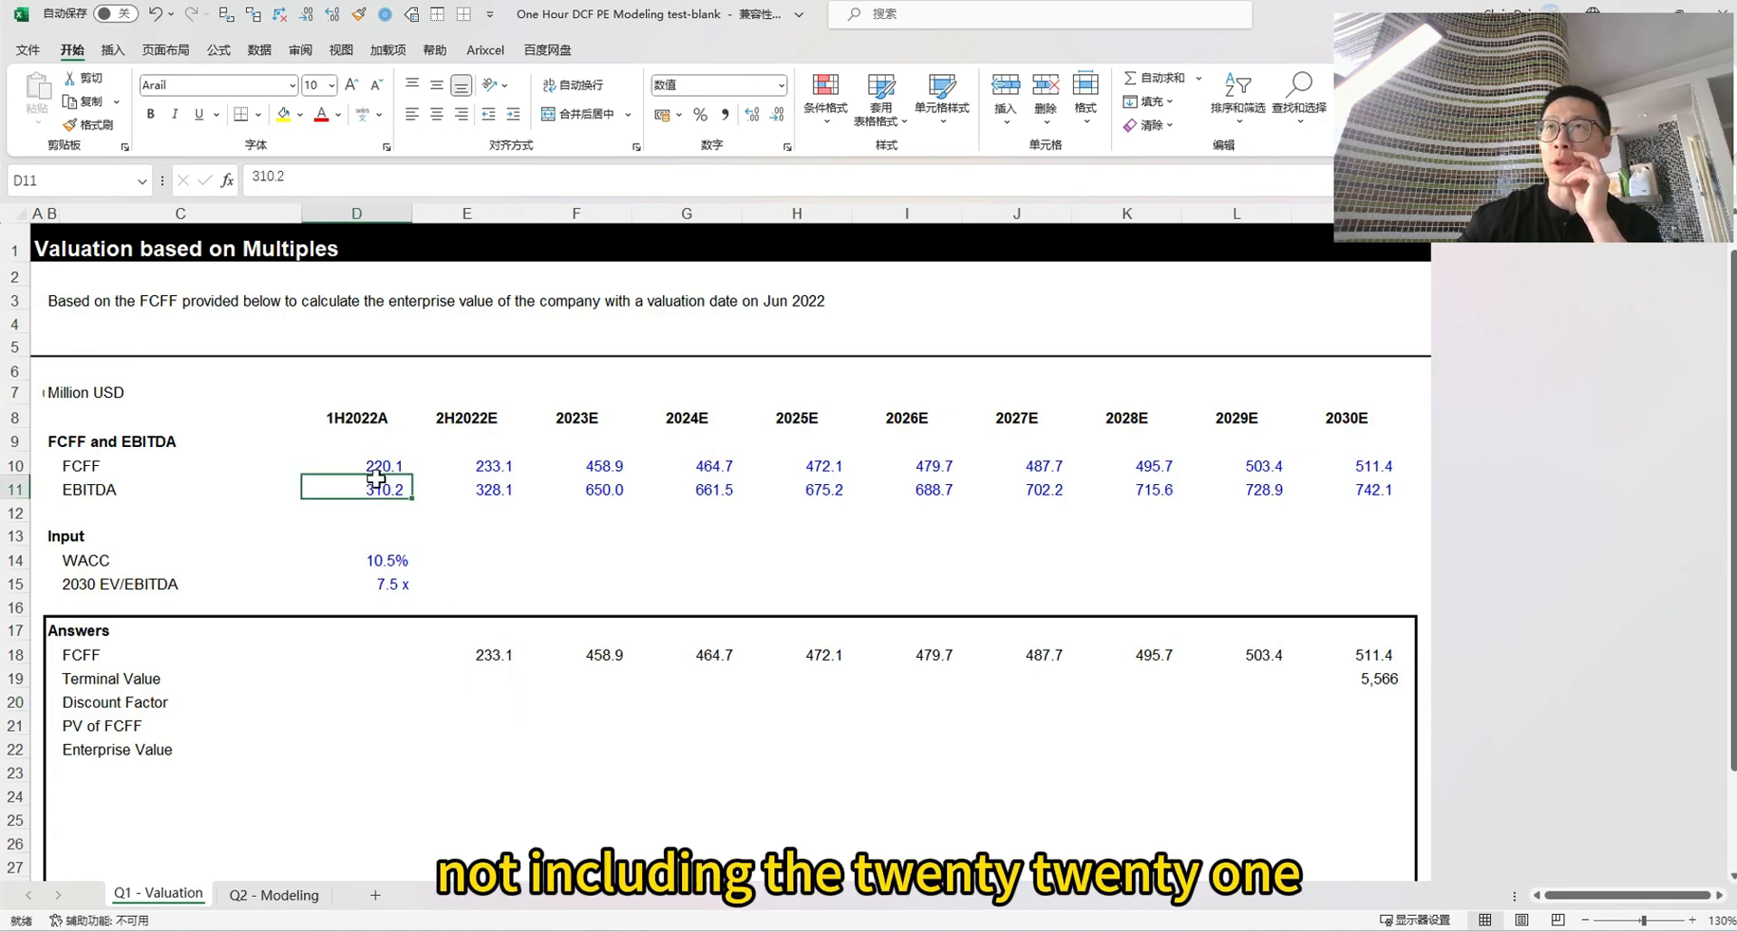
left_click(484, 699)
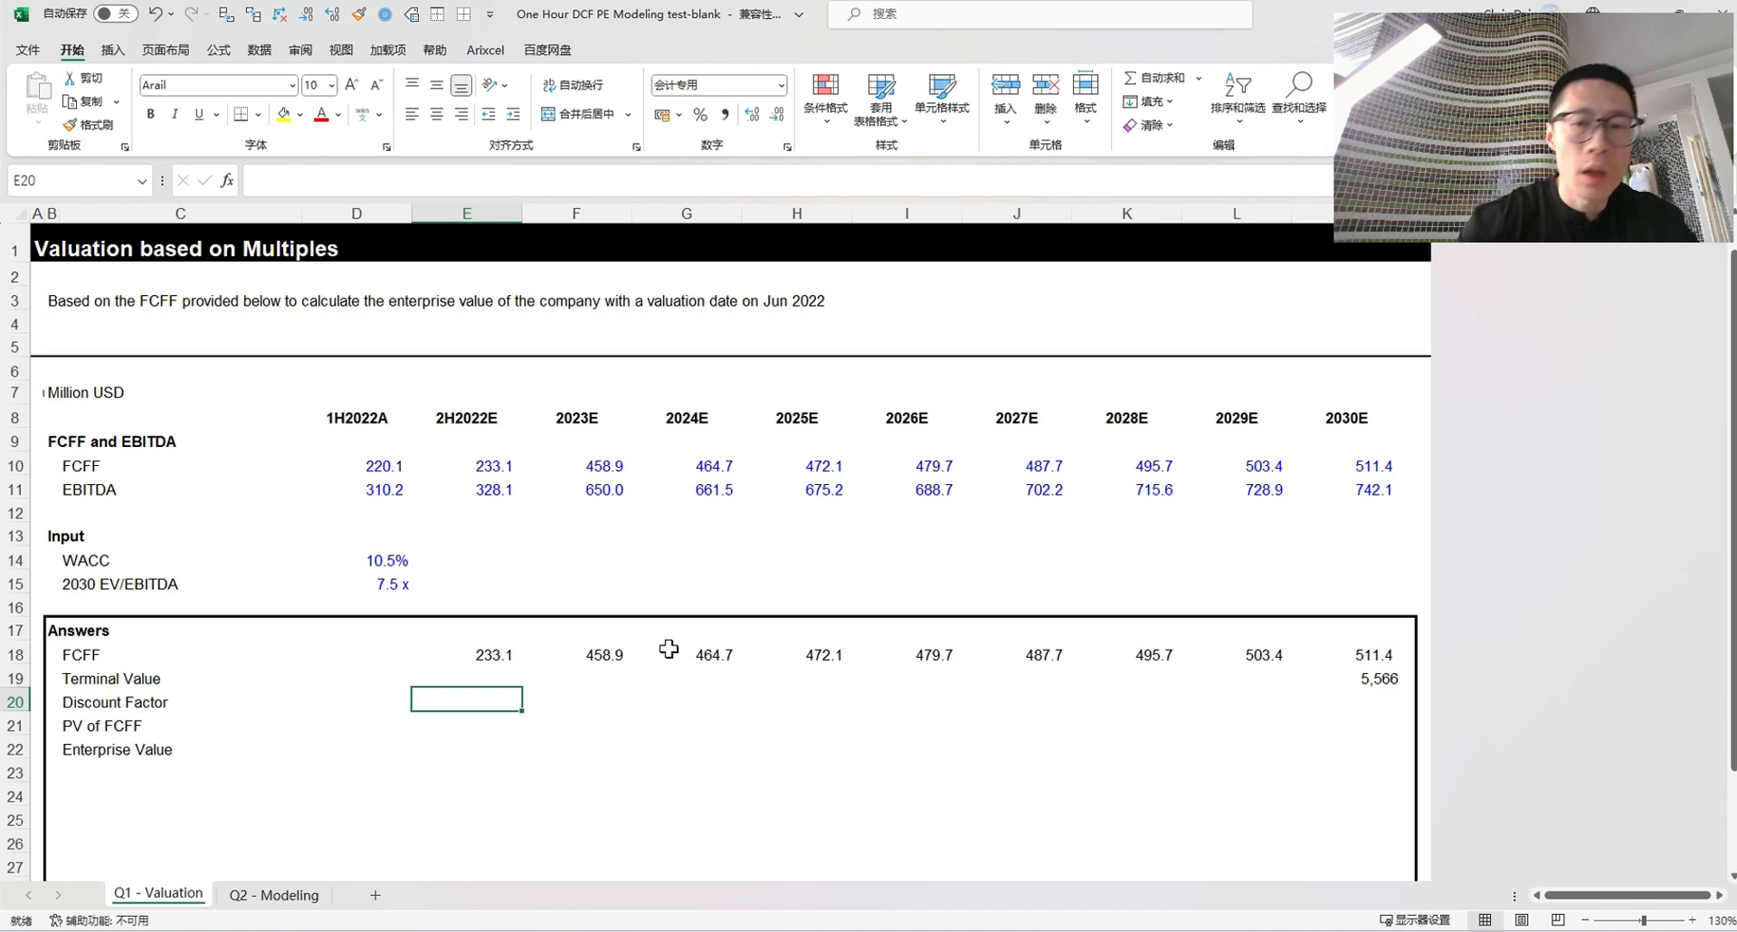
Calculate the 2H2022E discount factor in E20 for a half year at the WACC, =1/(1+$D14)^(180/360)
type("=")
key("Escape")
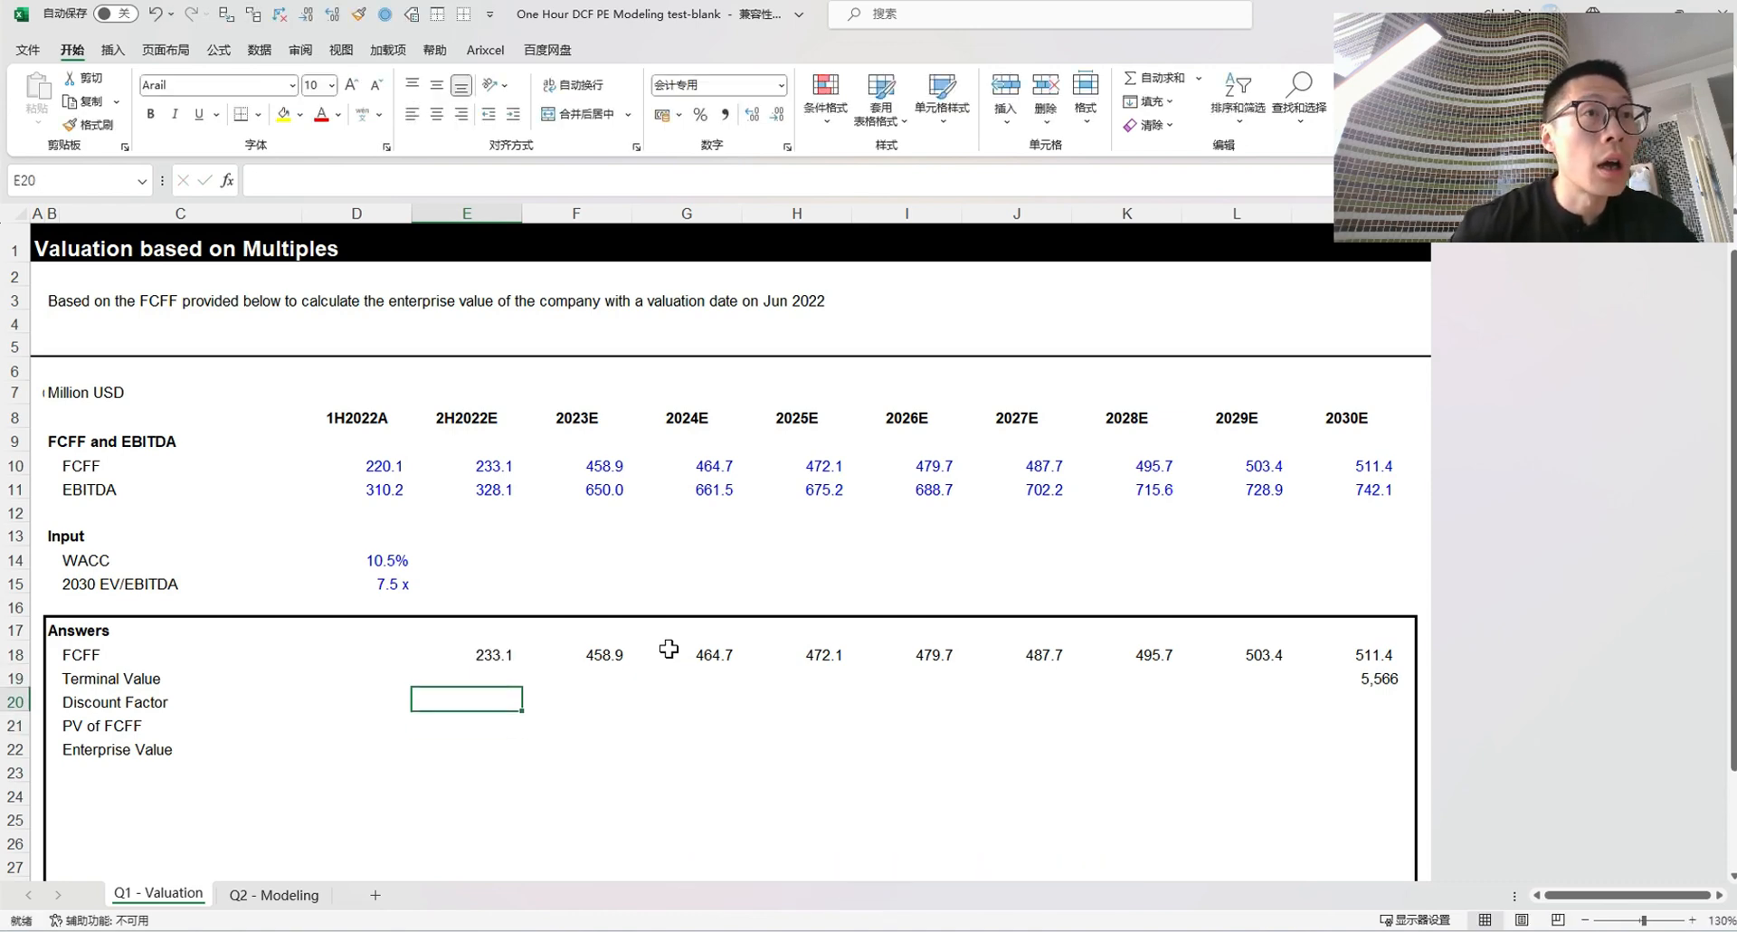
type("=1/")
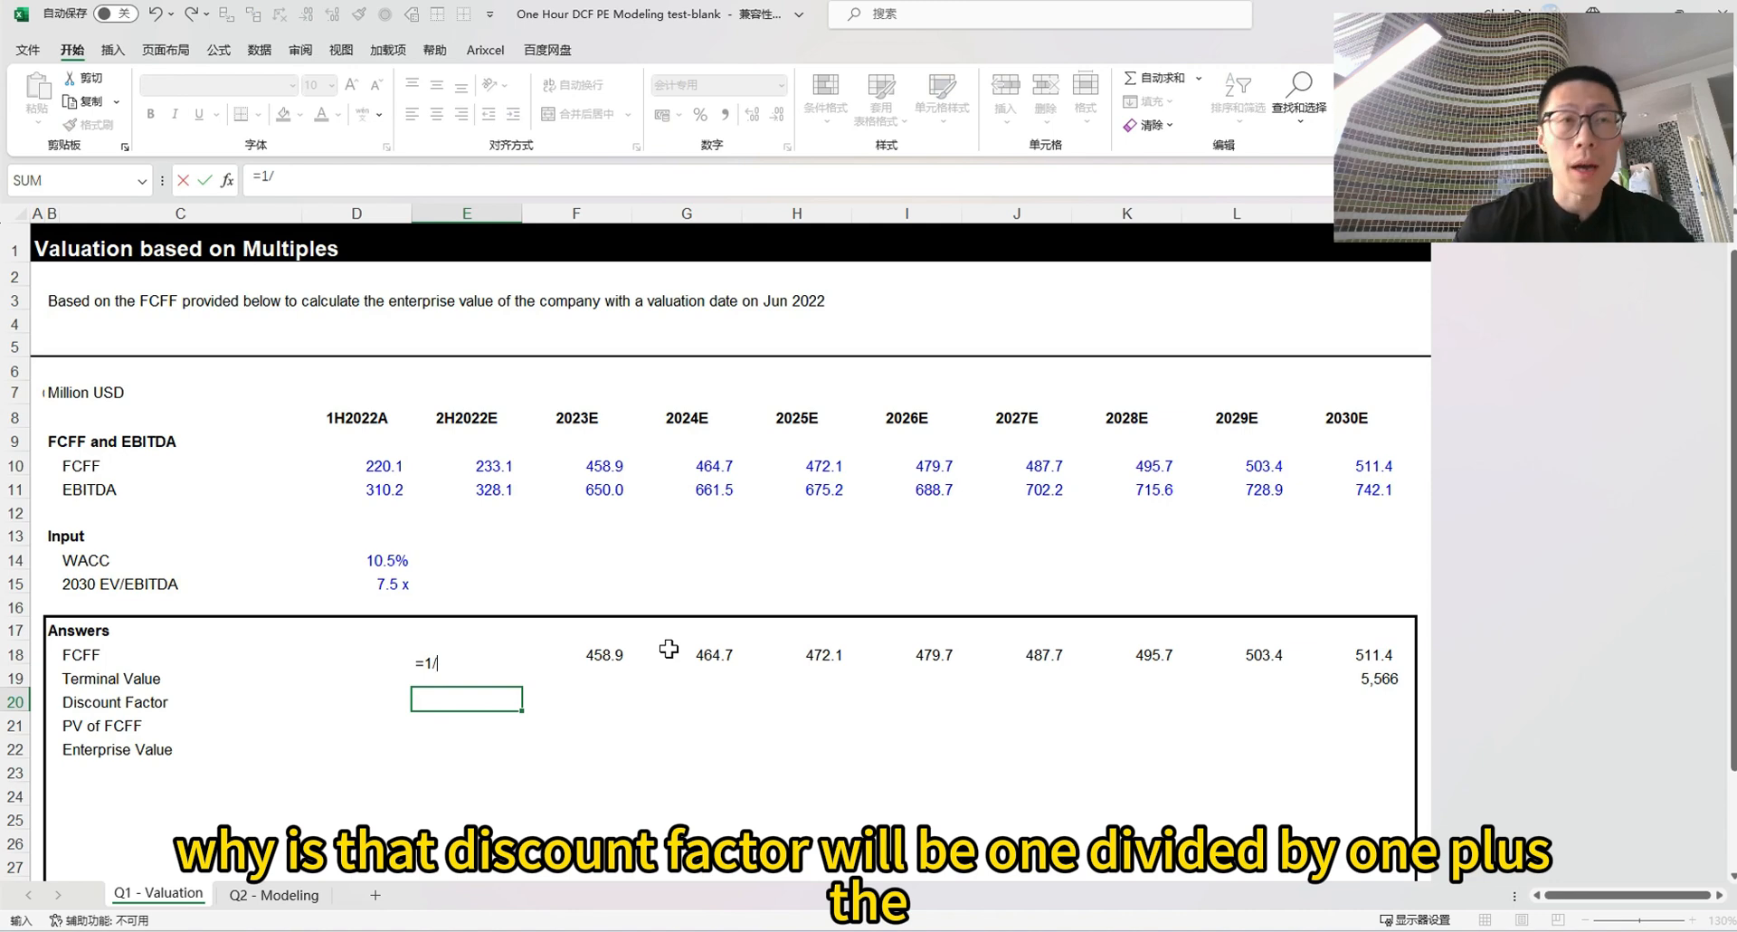
type("(1+")
key("Left")
key("Up")
key("Up")
key("Up")
key("Up")
key("Up")
key("Up")
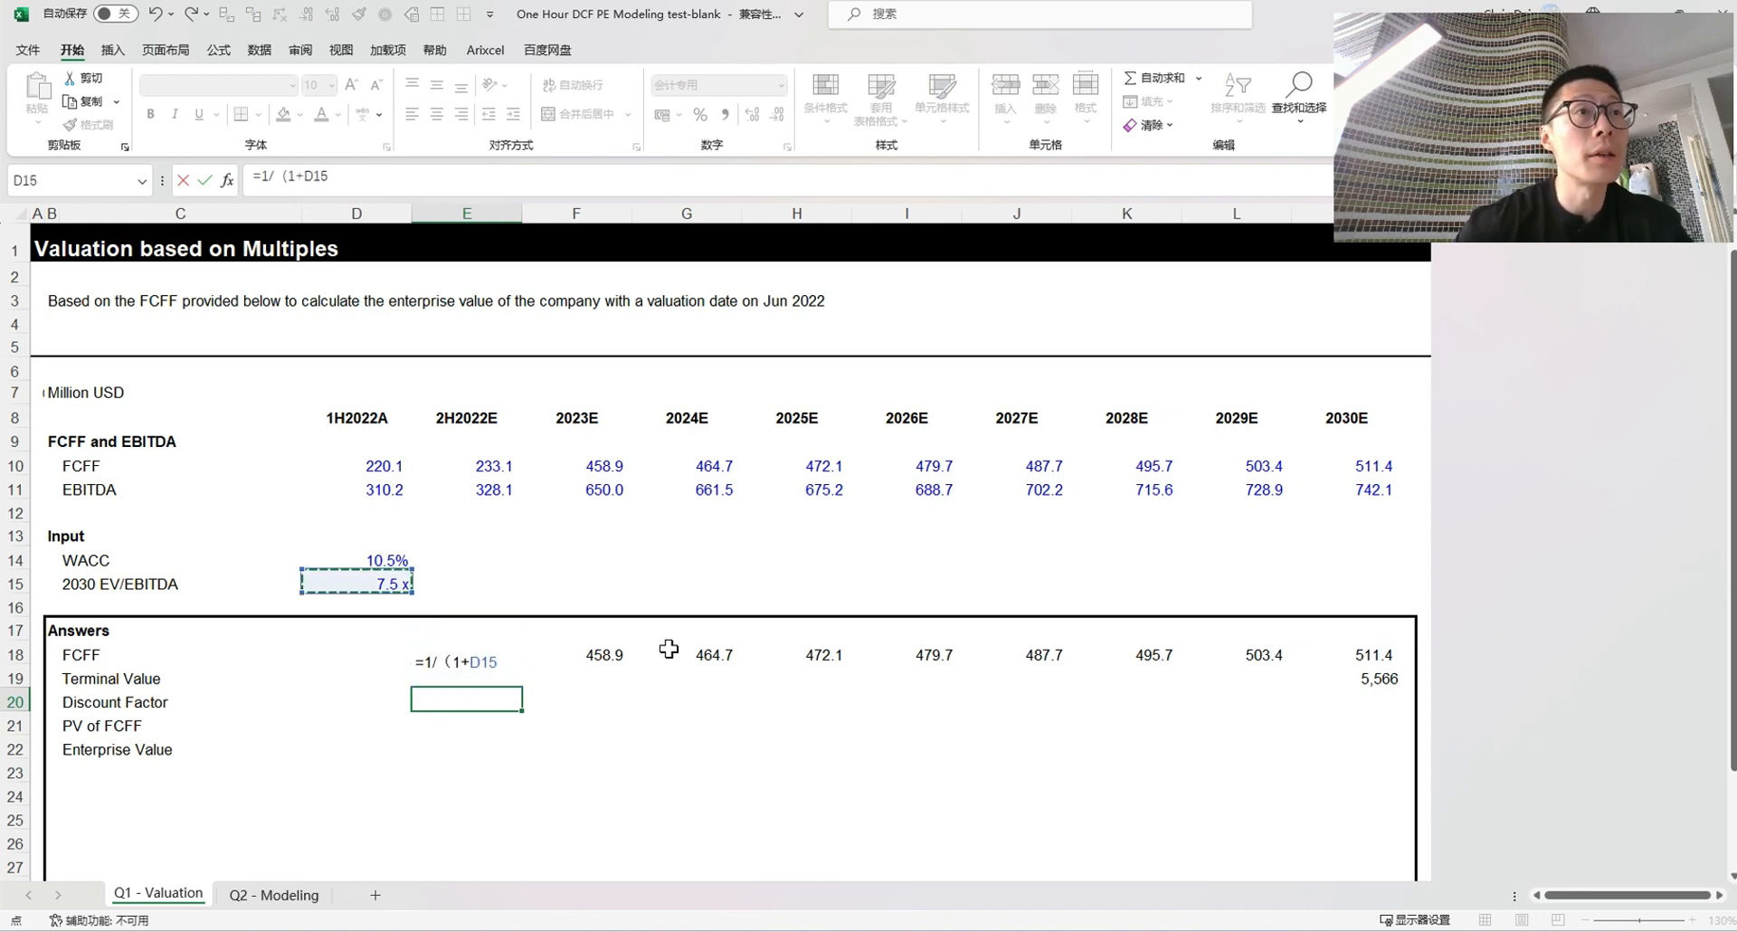
key("F4")
key("F4")
type(")(")
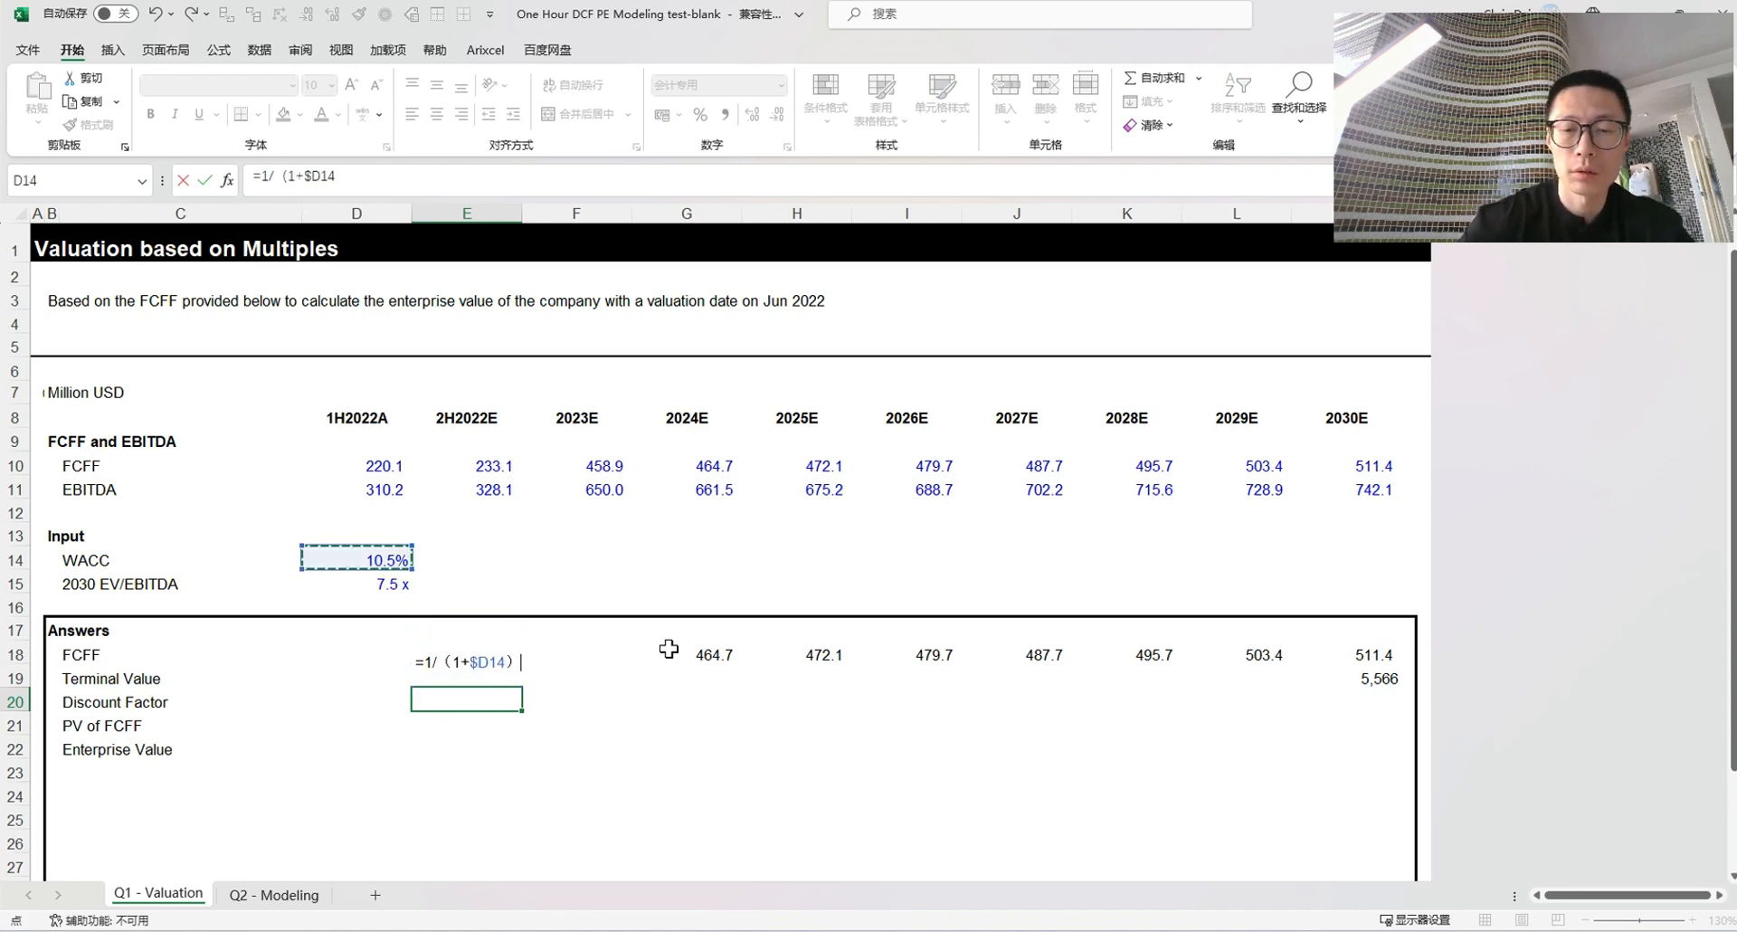
key("BackSpace")
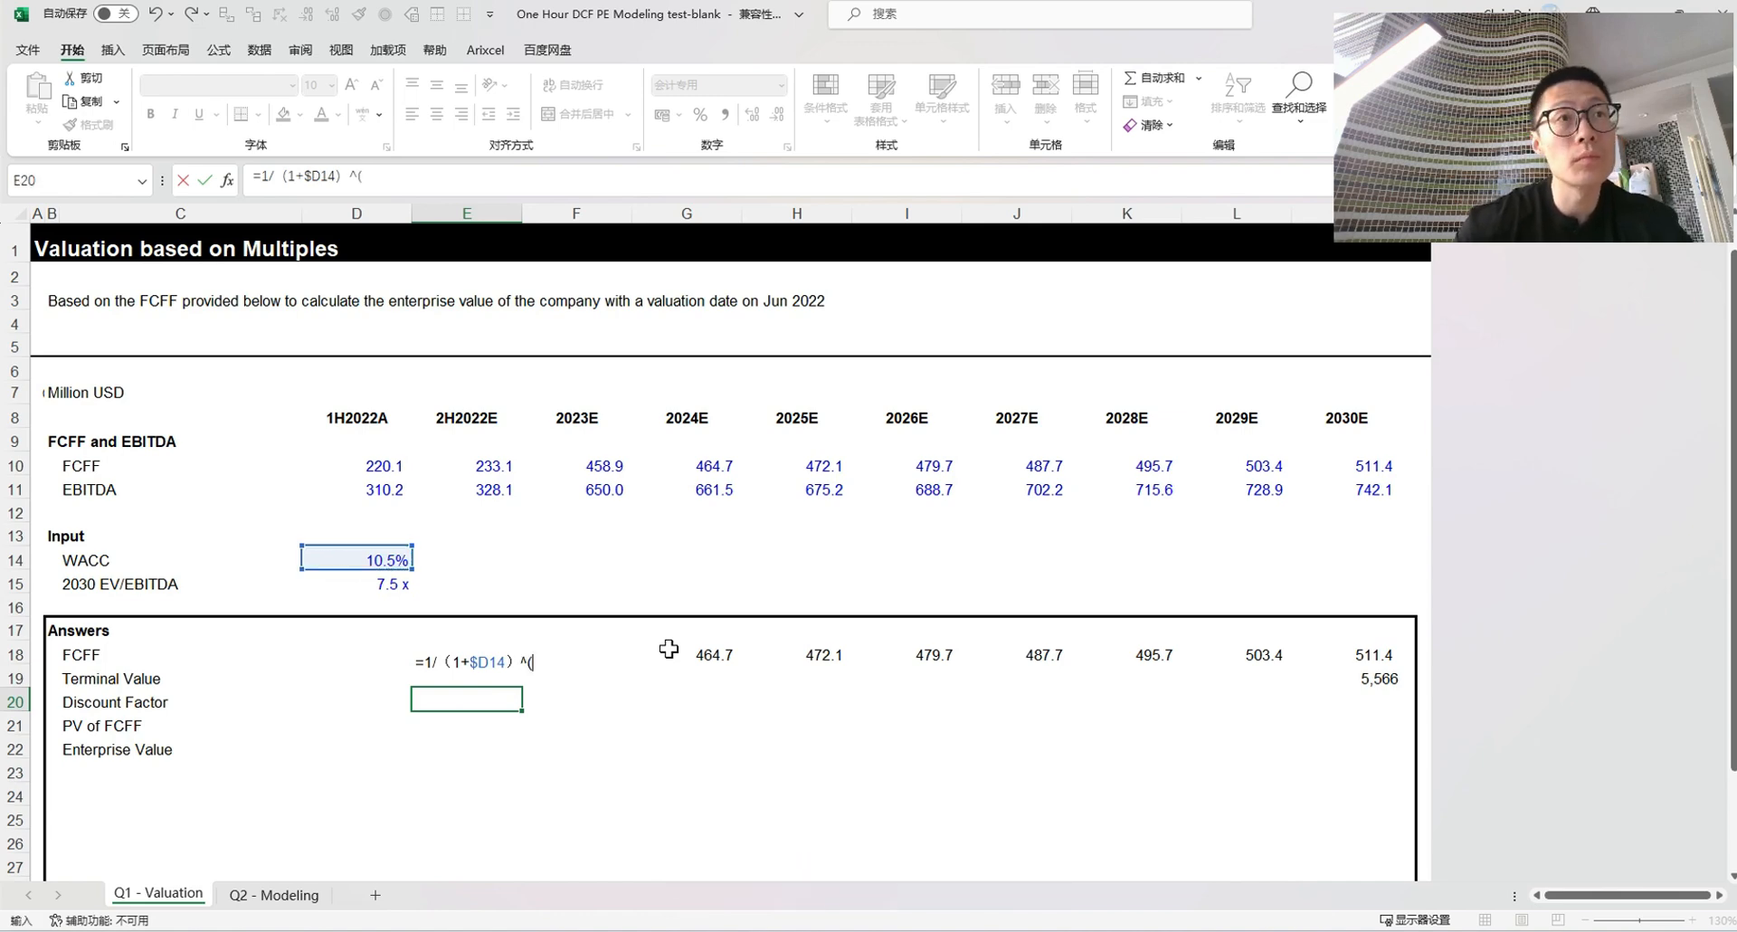
type("^(180")
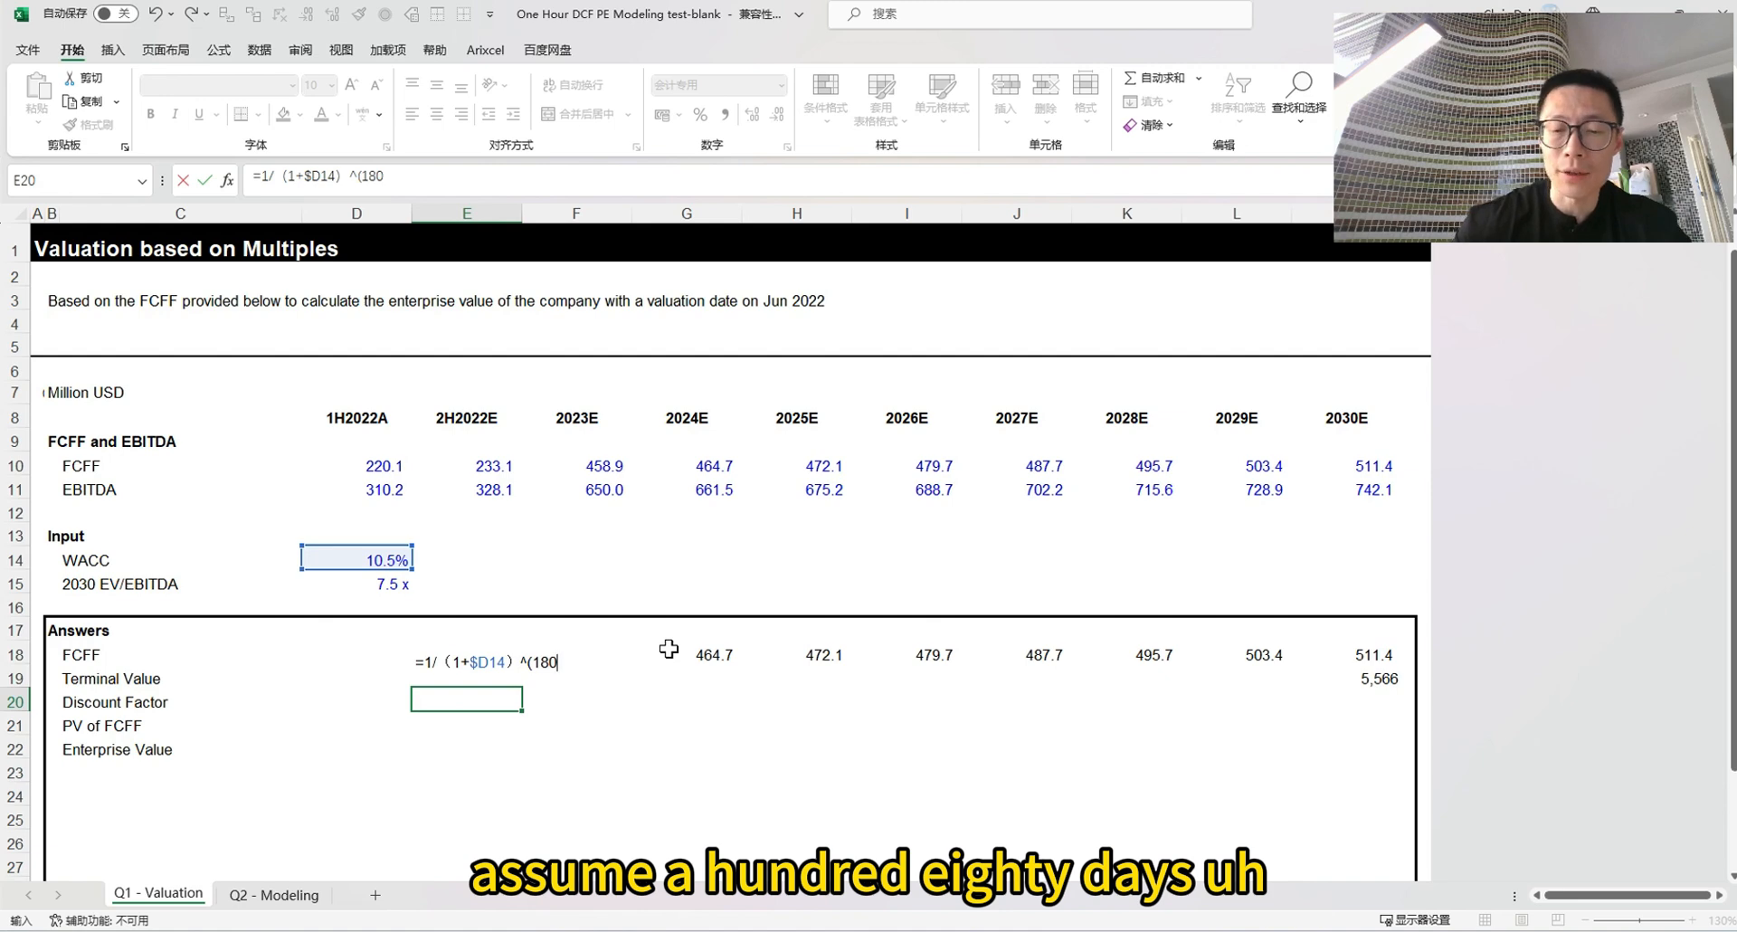
type("/360")
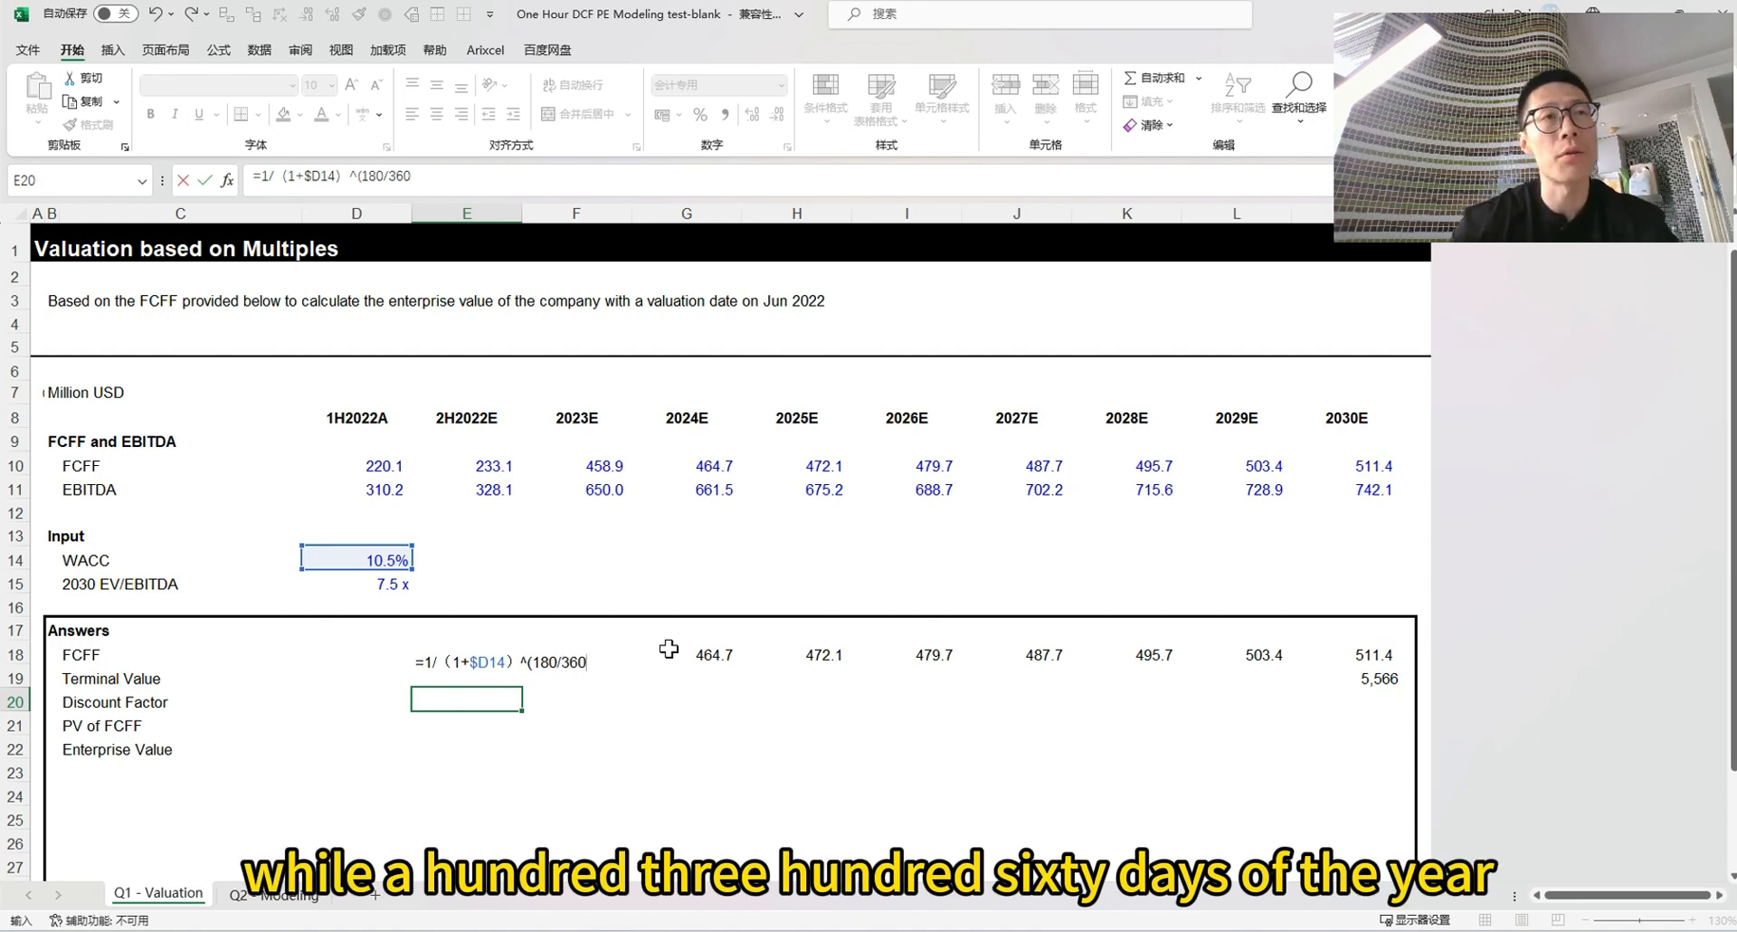
type(")")
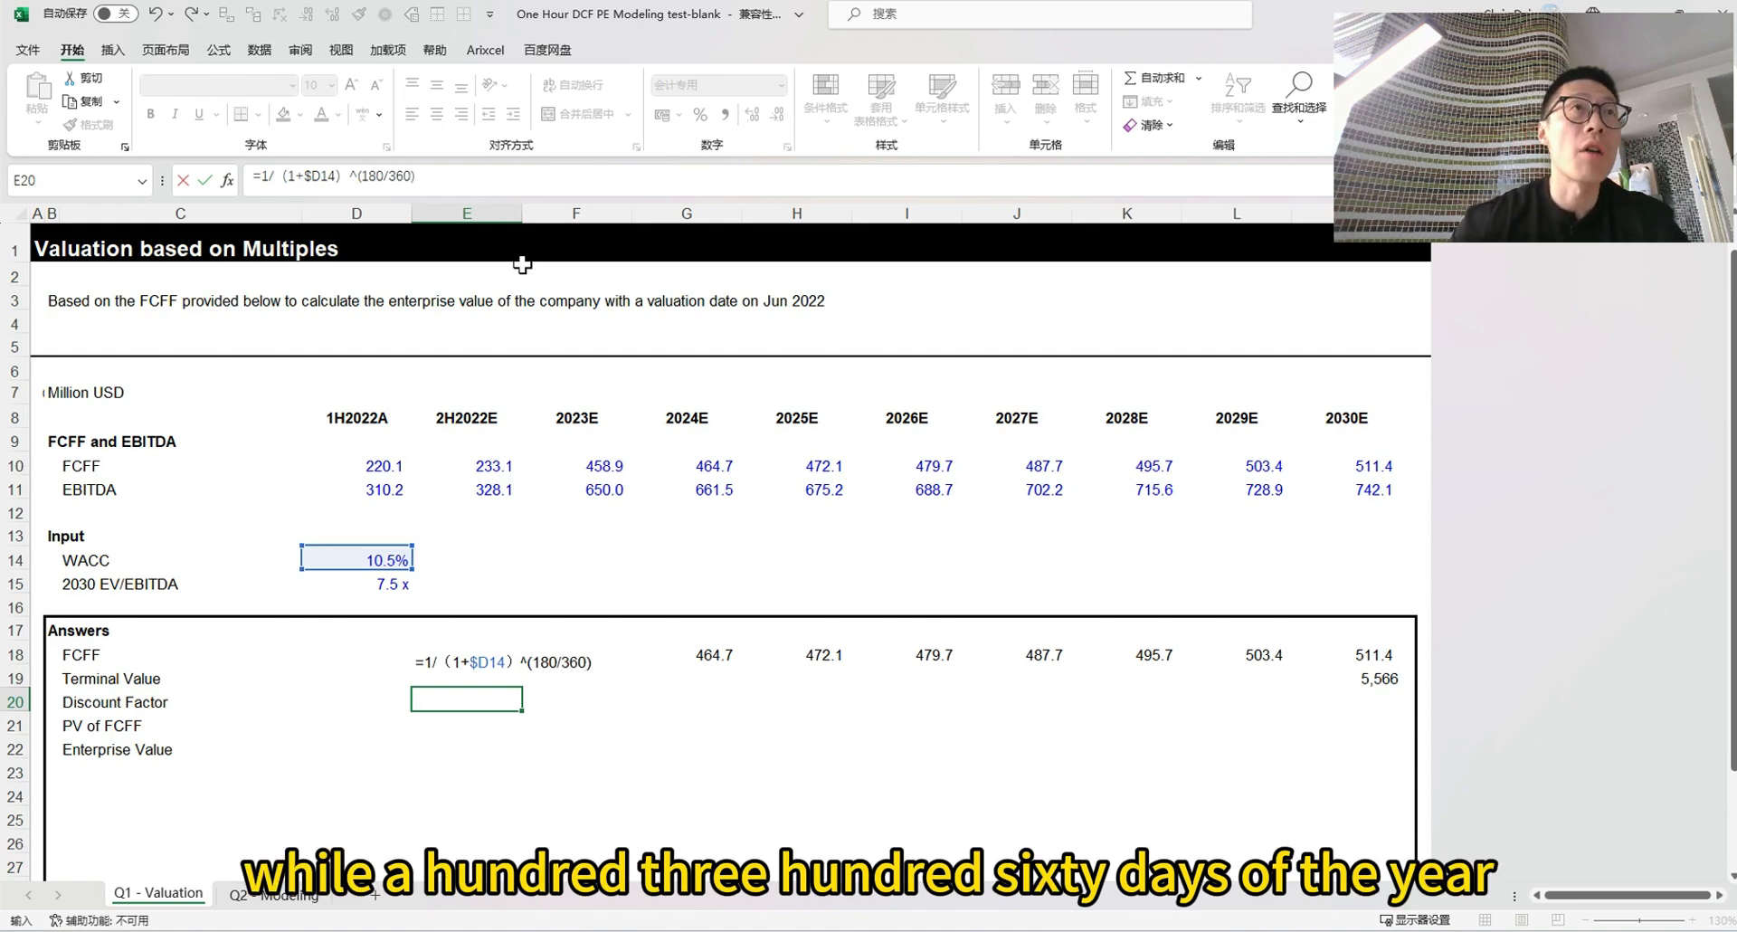
key("ctrl+Return")
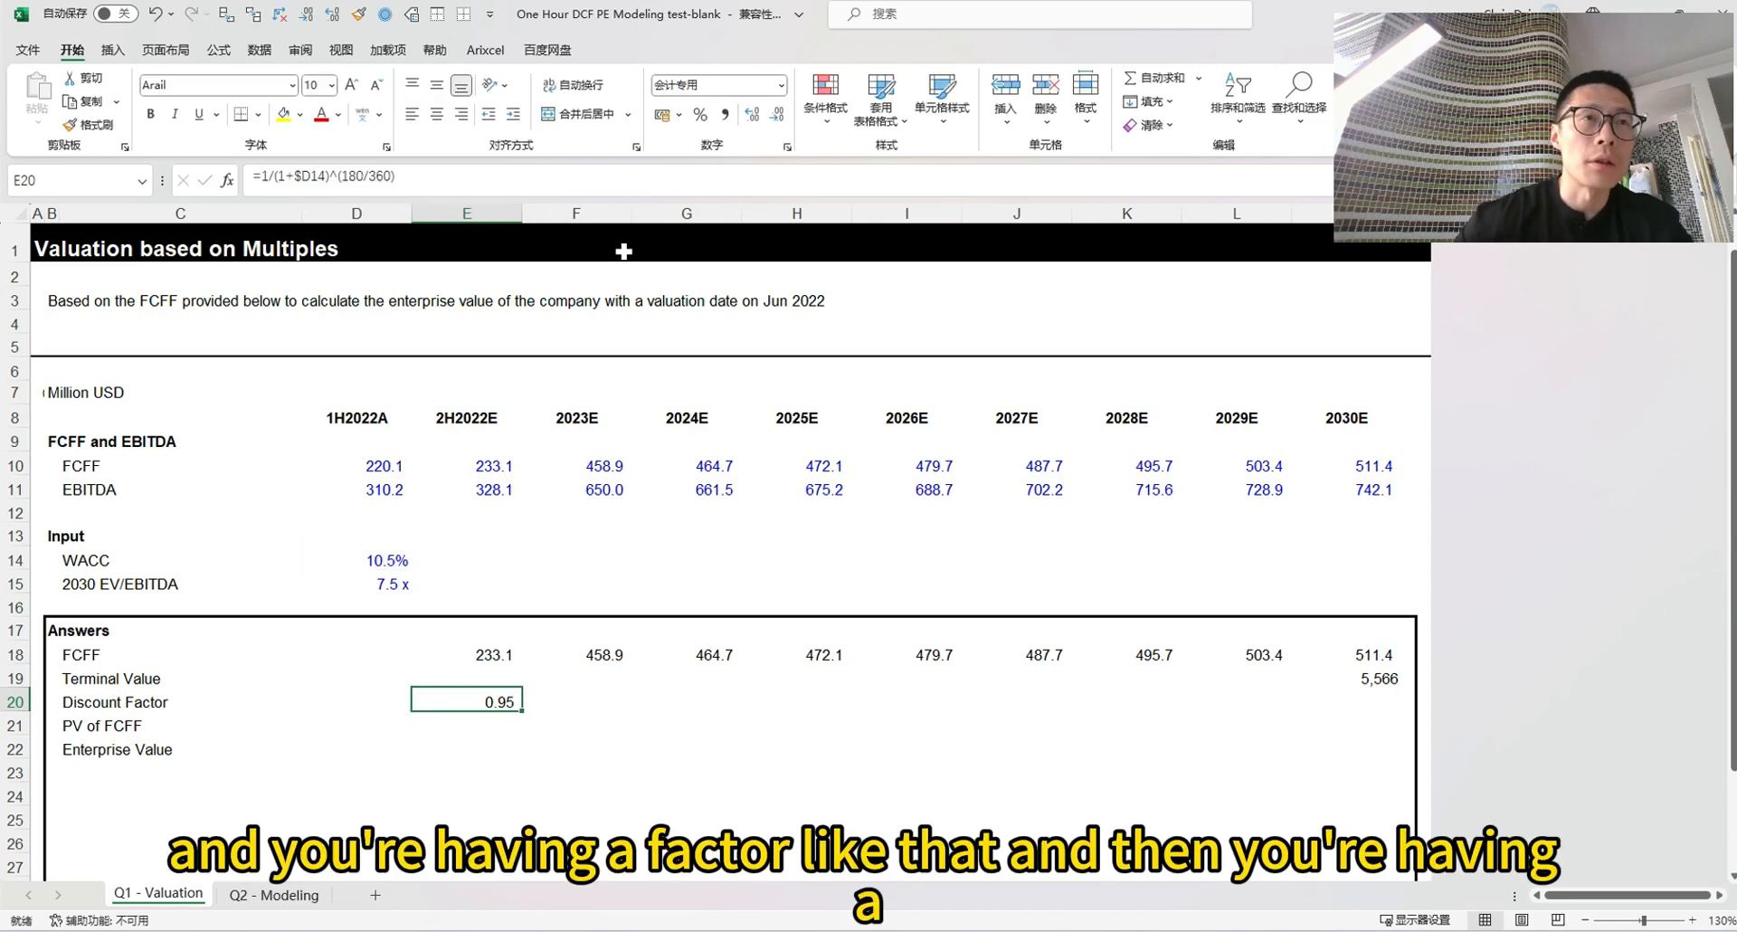
Calculate the 2023E discount factor in F20 as the prior factor divided by one plus the WACC, =E20/(1+D14)
key("Right")
type("=")
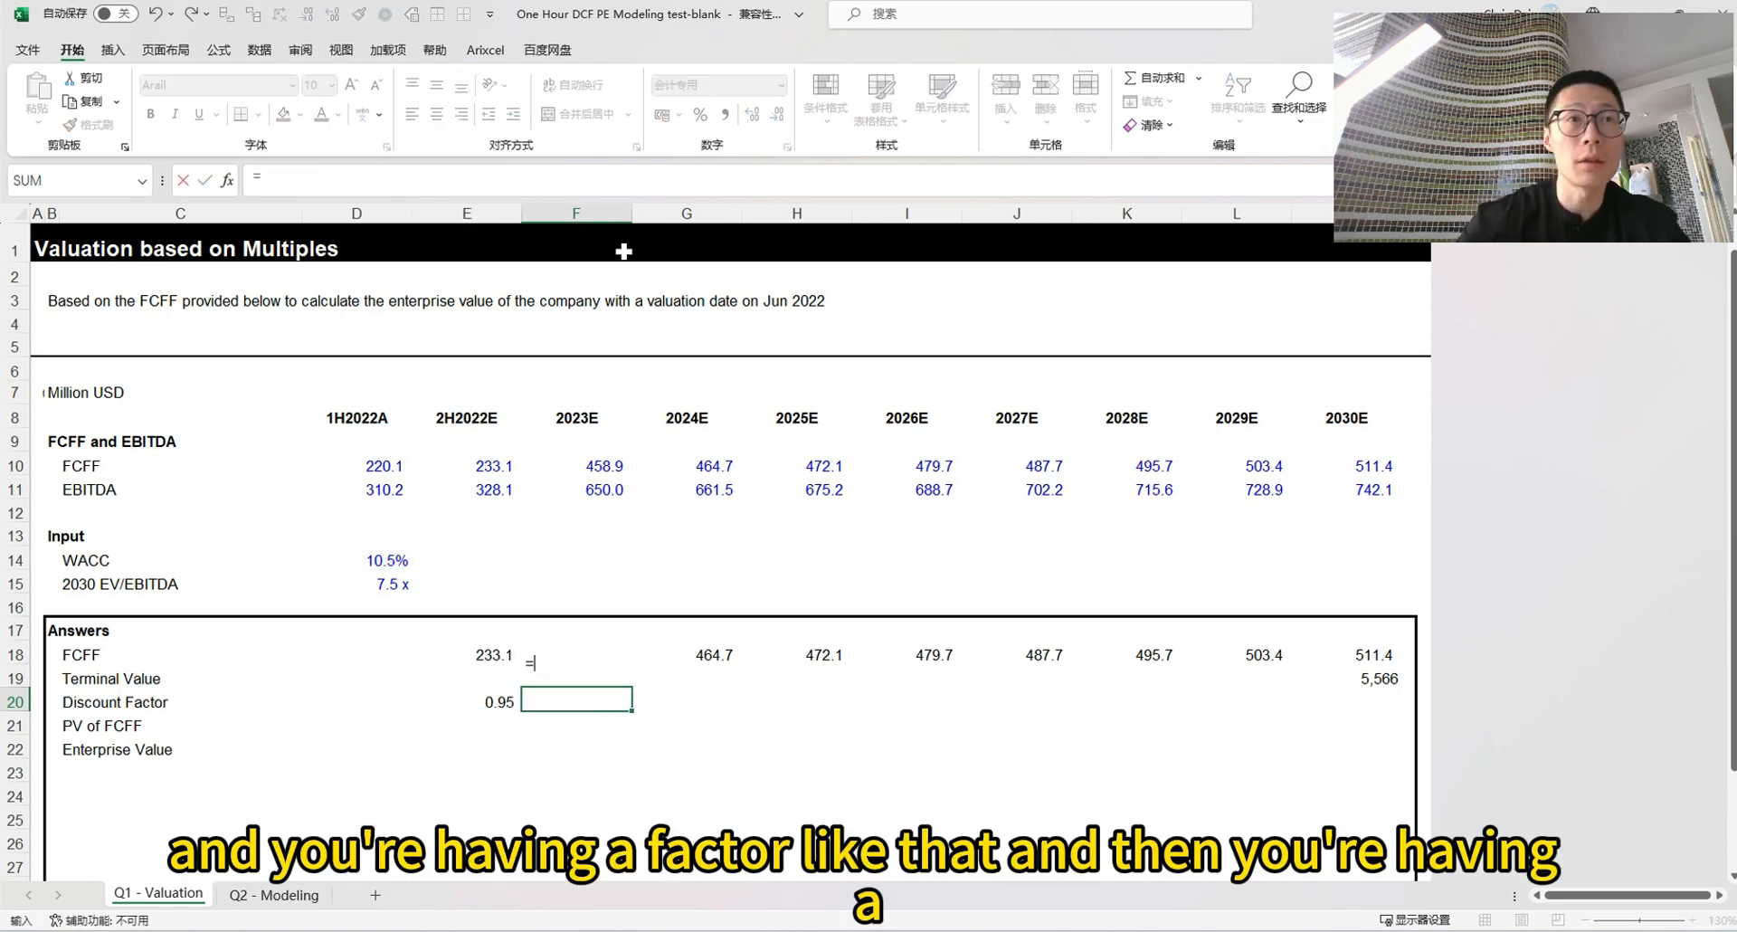
key("Left")
type("/")
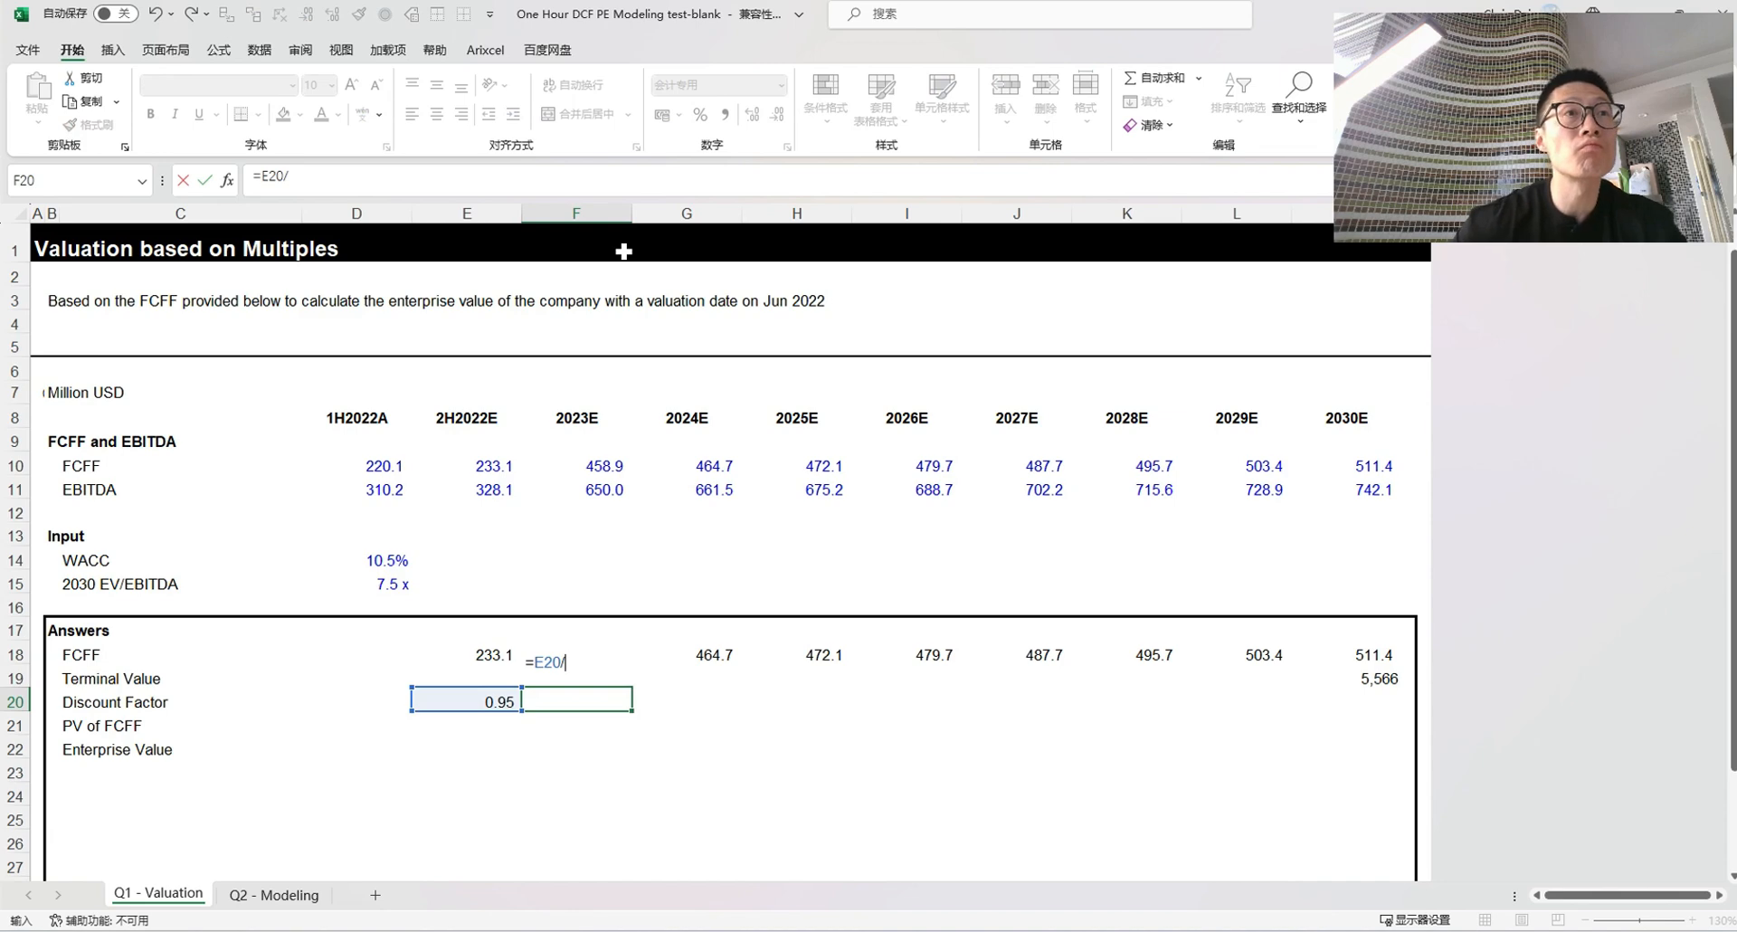
type("(1+")
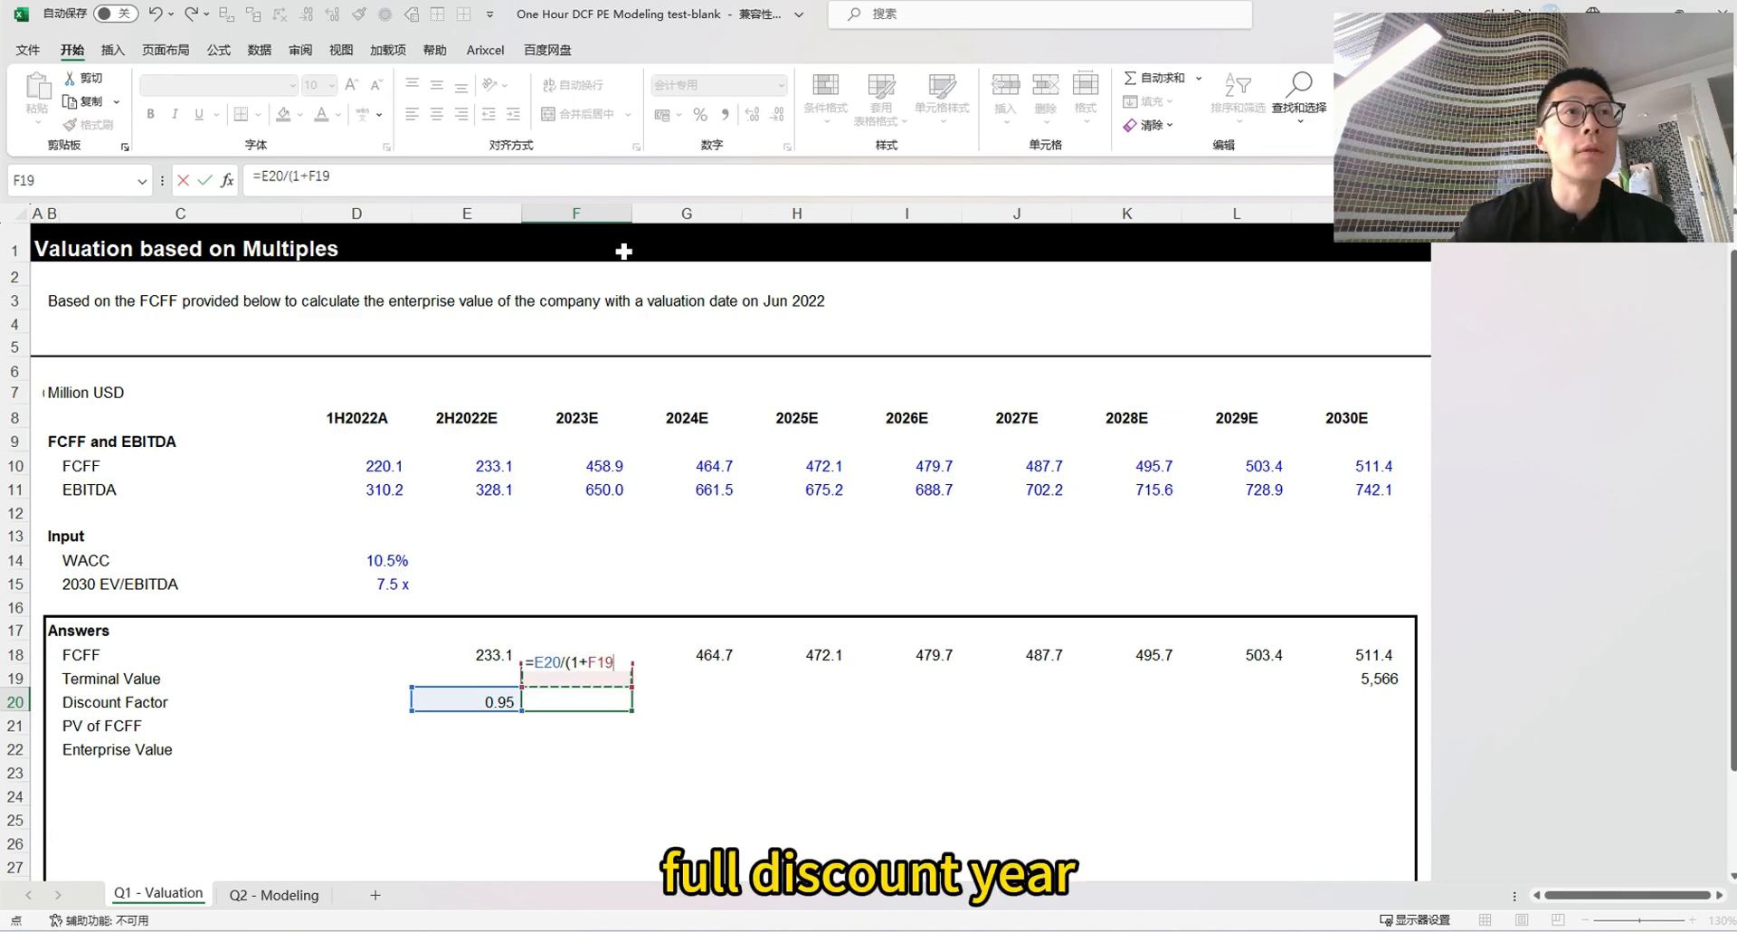
key("Left")
key("Up")
key("Up")
key("Up")
key("Up")
key("Up")
key("Up")
key("Left")
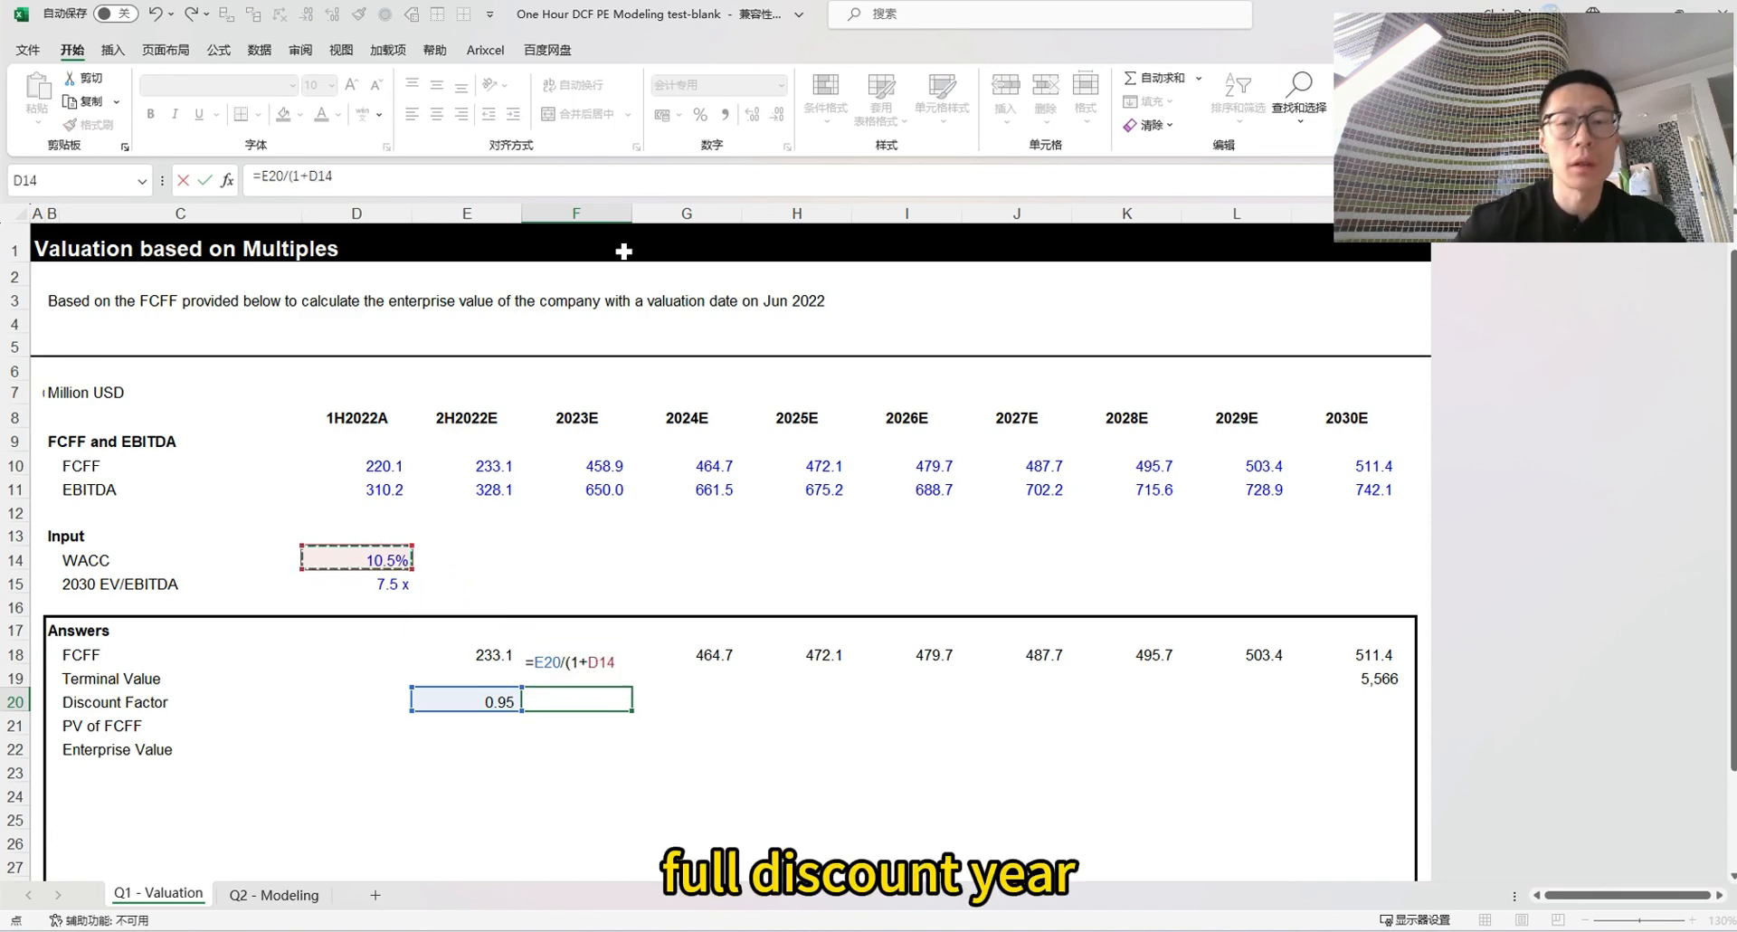
key("F4")
key("ctrl+Return")
Copy the 2023E discount factor formula from F20 across G20:M20
key("ctrl+c")
key("Right")
key("shift+Right")
key("shift+Right")
key("shift+Right")
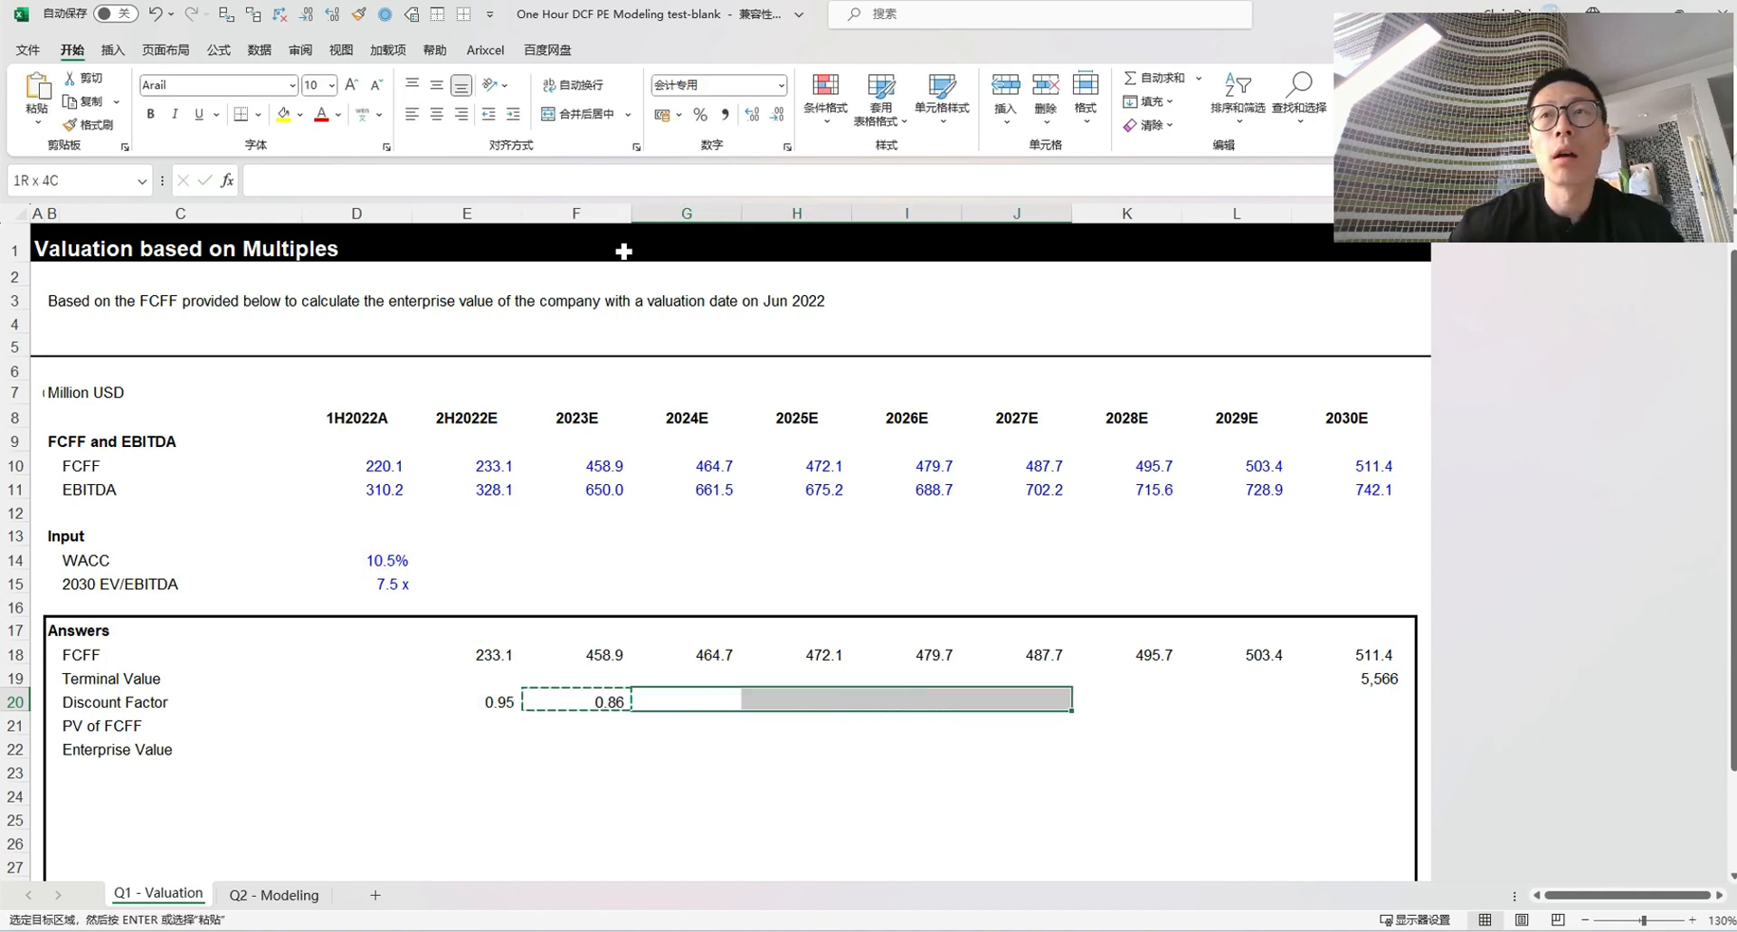
key("shift+Right")
key("shift+Right")
key("shift+Right")
key("ctrl+v")
key("Escape")
Inspect the discount factor formulas in F20 and G20 for how they reference the WACC cell
key("Left")
key("F2")
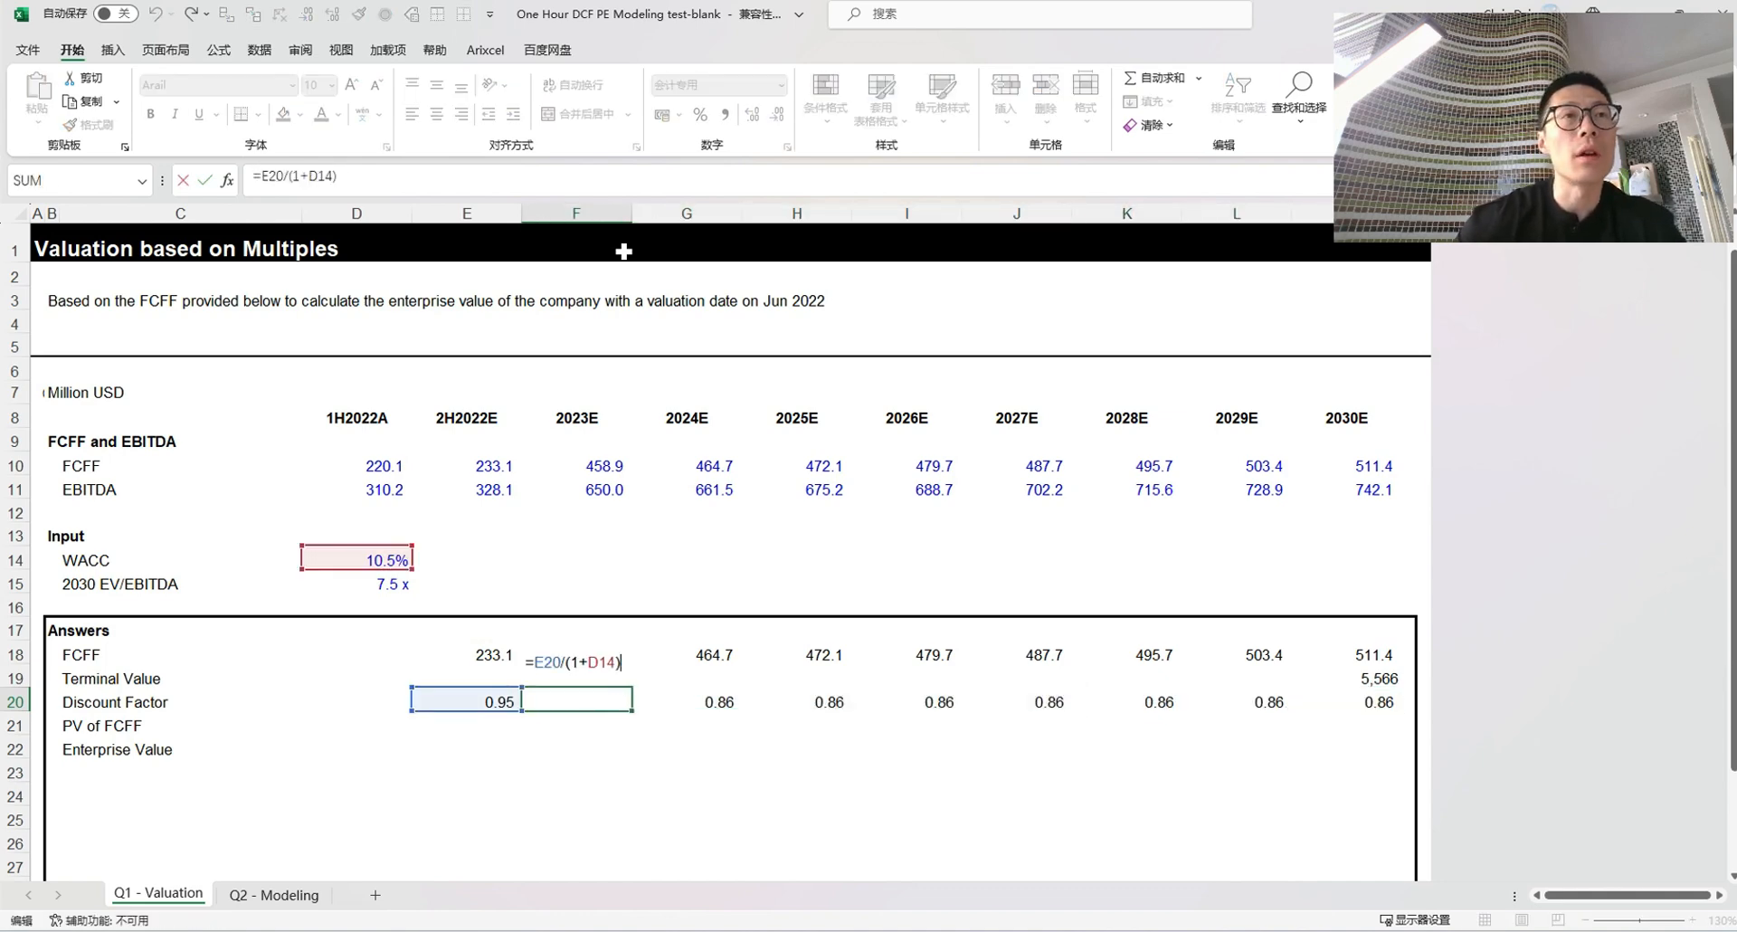
key("Escape")
key("Right")
key("F2")
key("Escape")
key("Left")
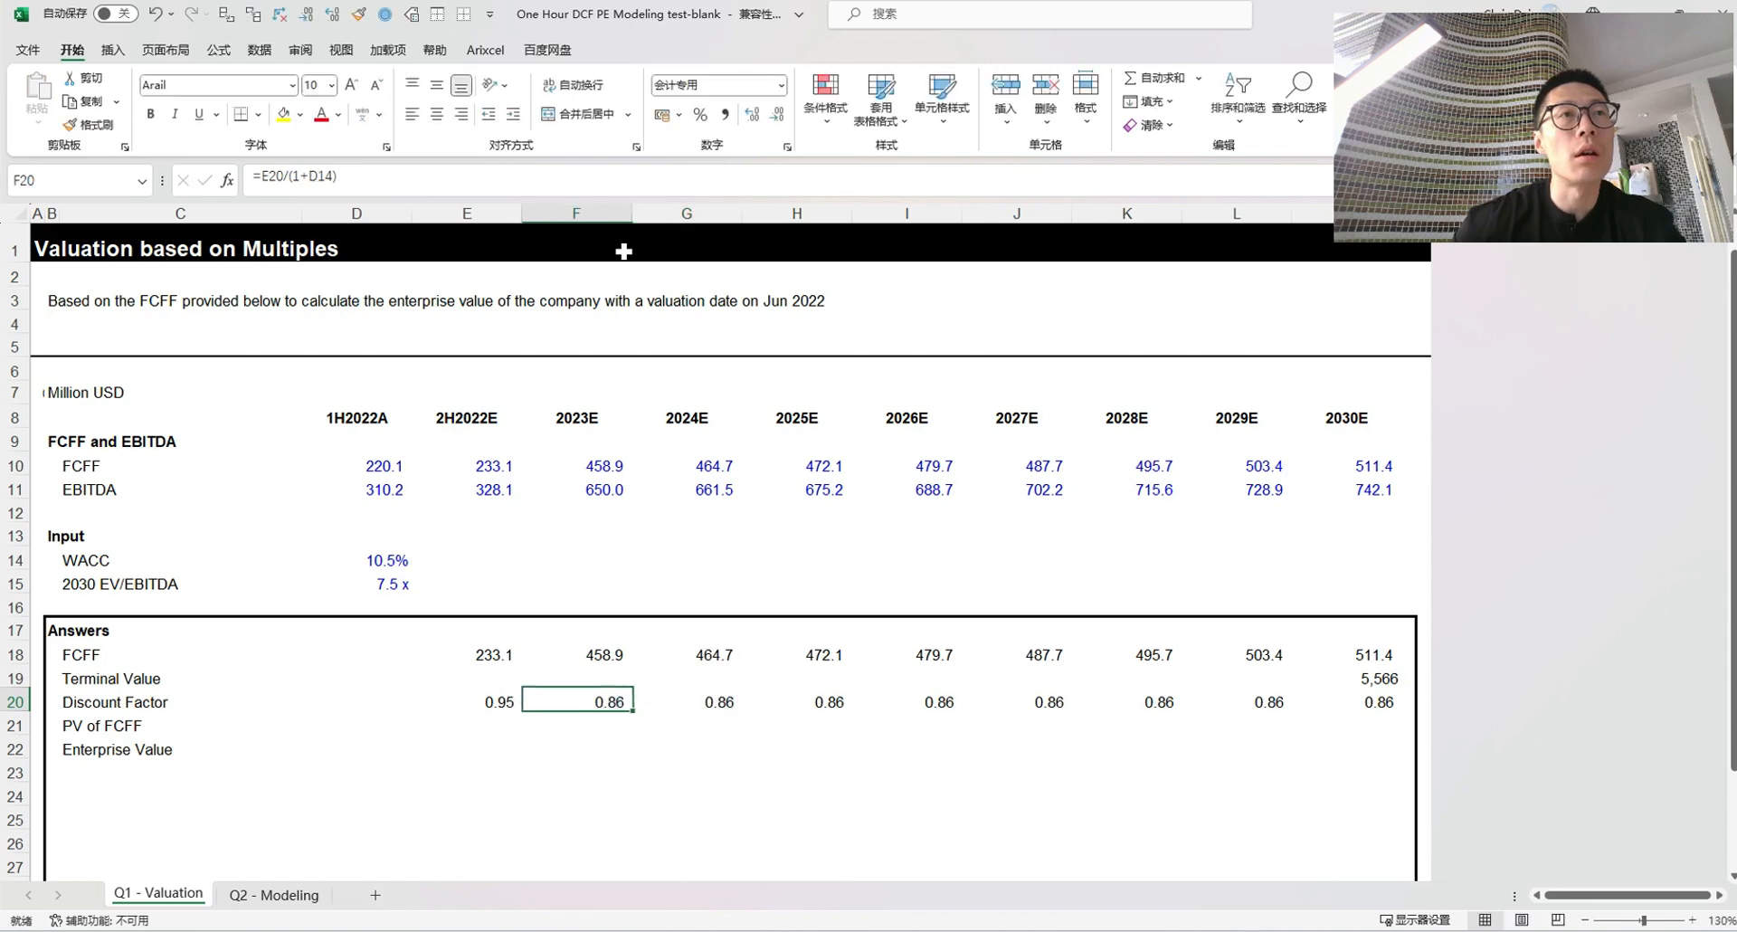
key("F2")
key("Escape")
key("F2")
key("Escape")
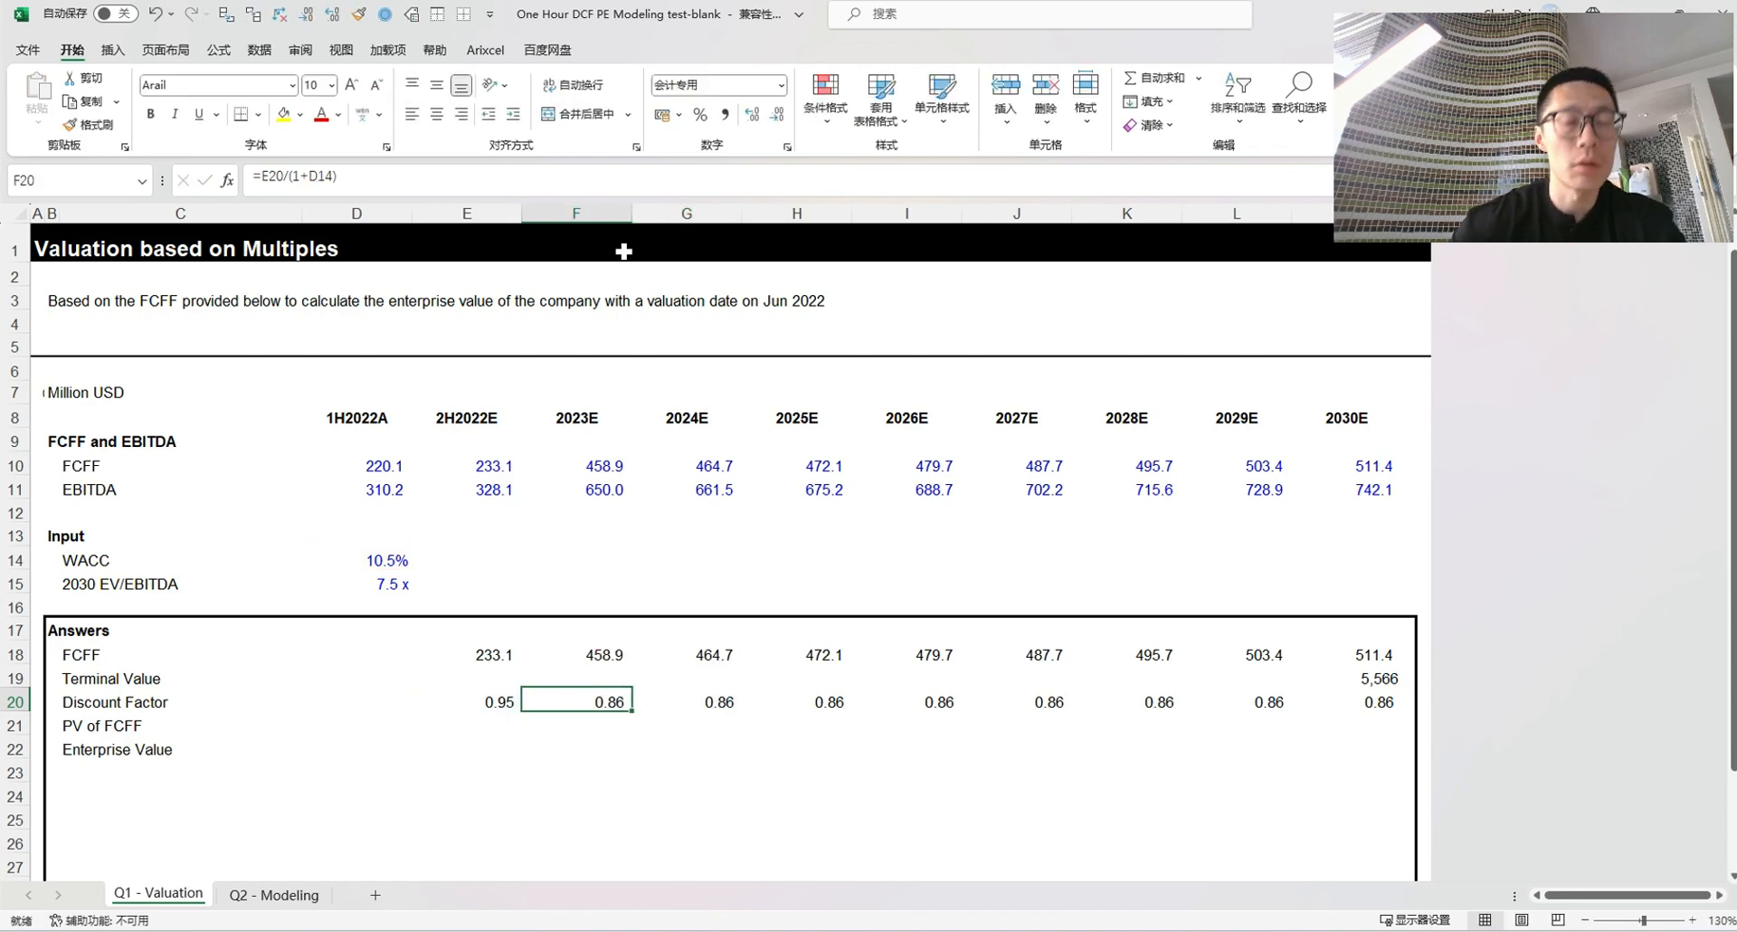
Lock the WACC column in F20 so it reads =E20/(1+$D14), and fill the formula right through M20
key("ctrl+shift+Right")
key("Left")
key("Right")
key("F2")
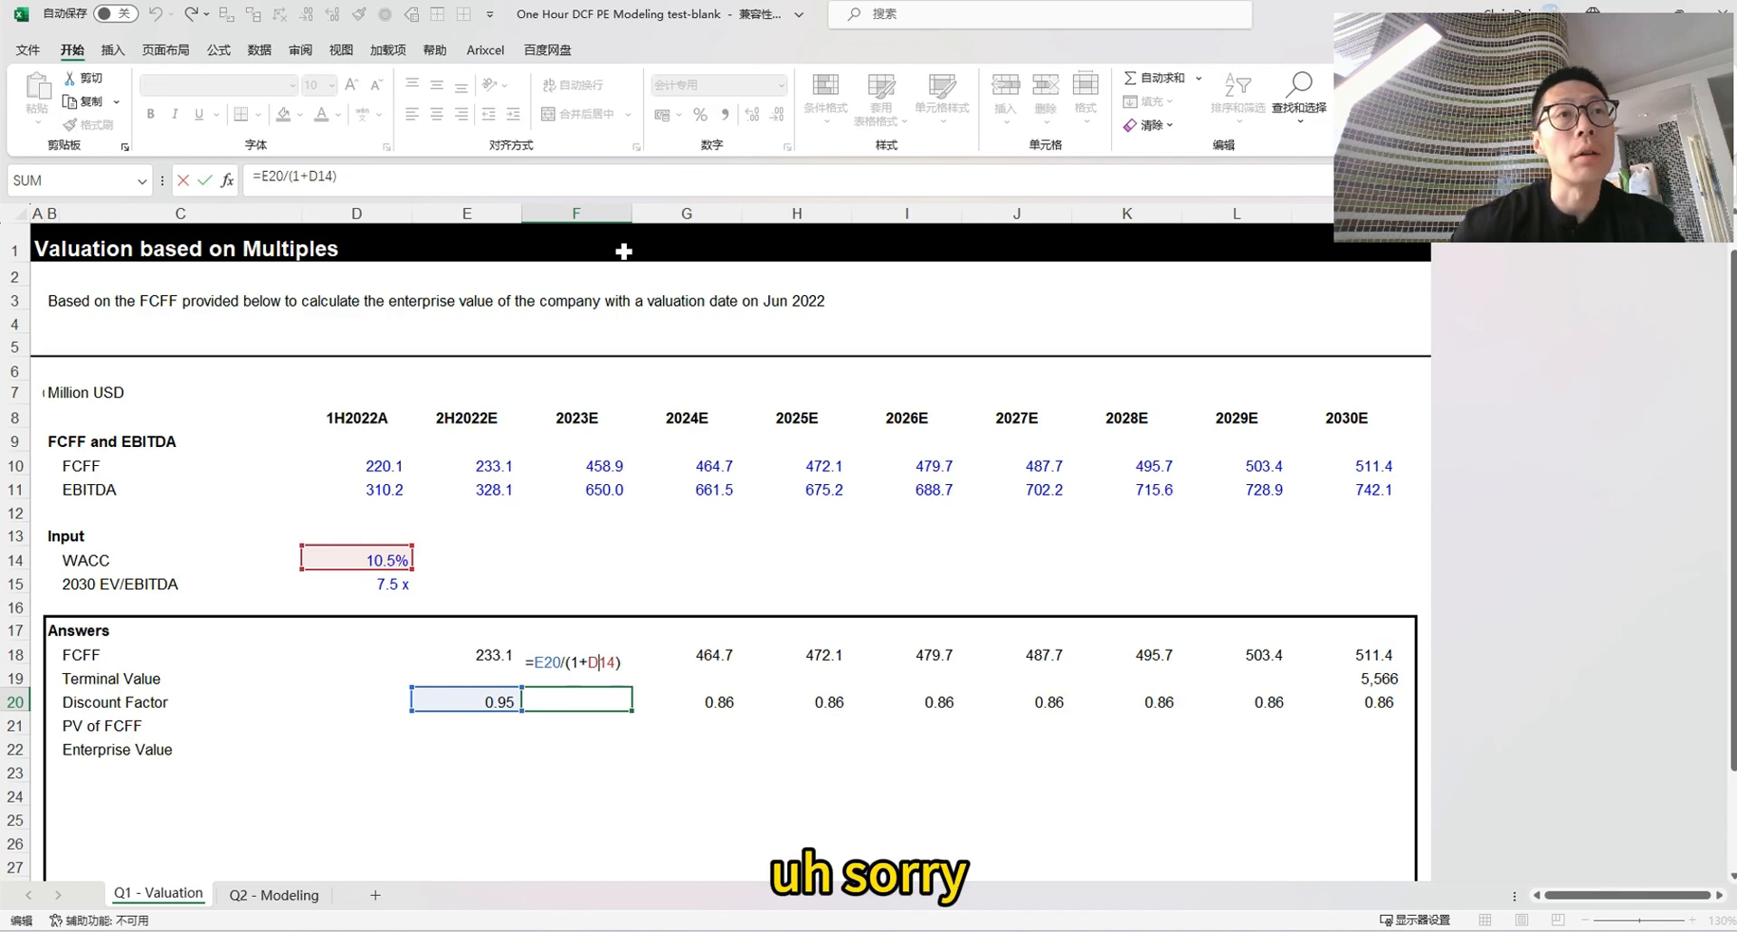
key("F4")
key("F4")
key("F4")
key("ctrl+Return")
key("ctrl+shift+Right")
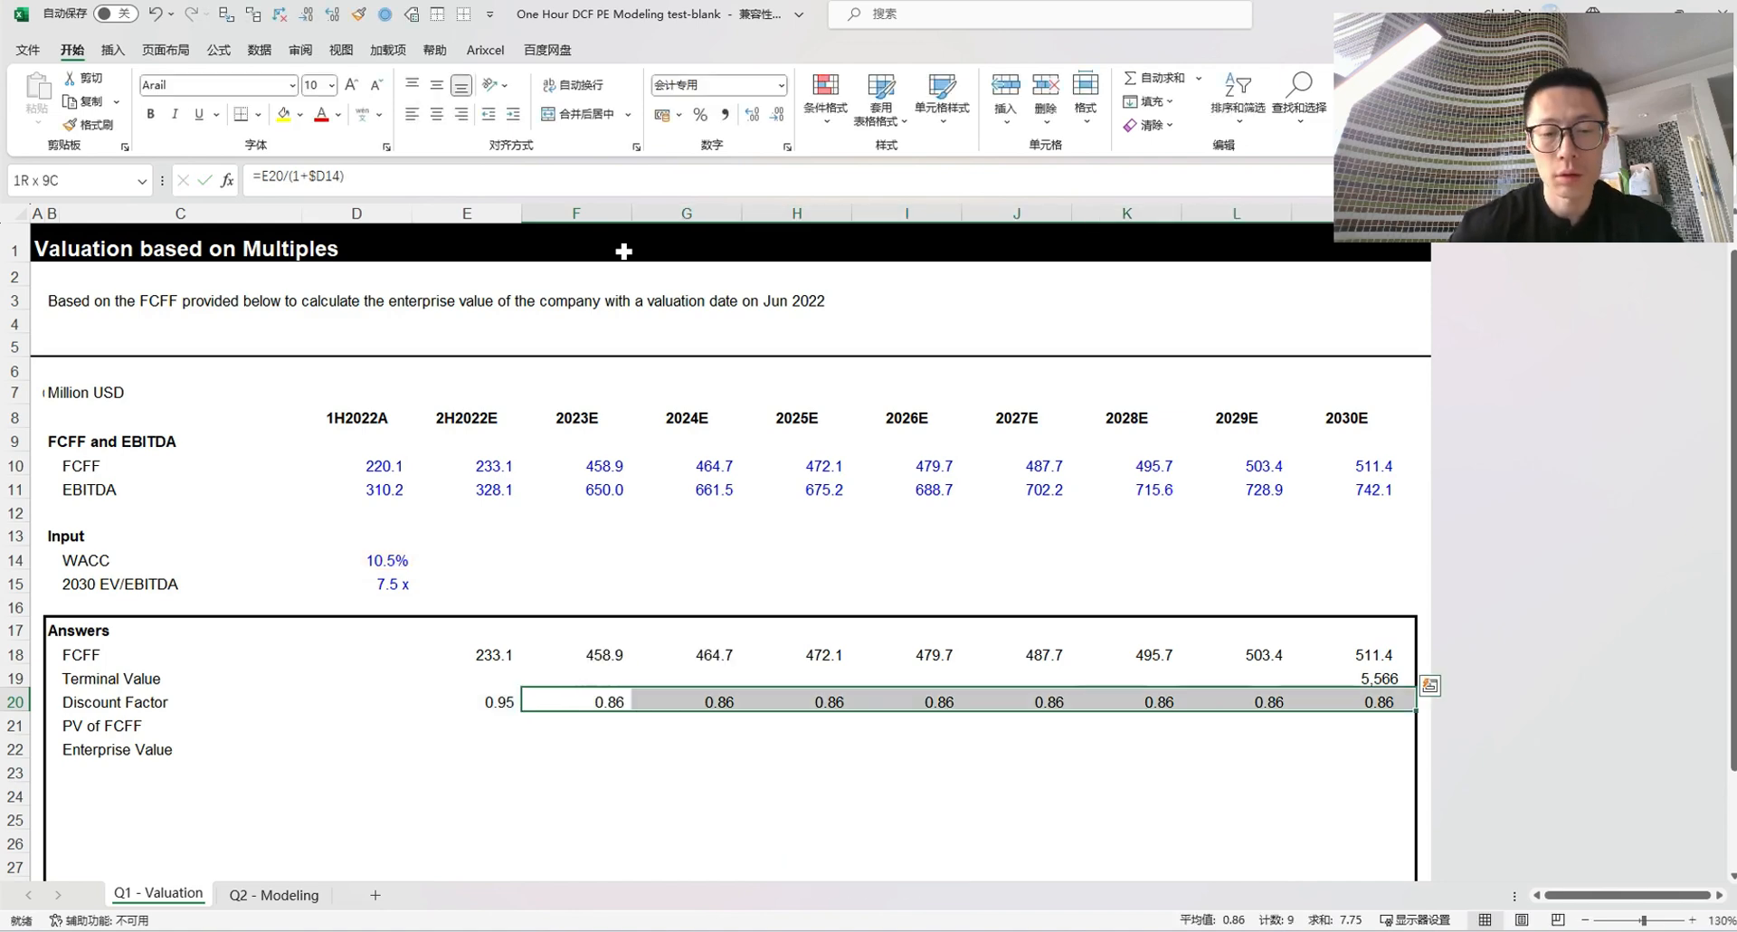
key("ctrl+r")
Check the filled discount factor formulas across row 20 from 2024E to 2029E
key("Right")
key("Left")
key("Right")
key("Right")
key("Right")
key("Right")
key("Right")
key("Right")
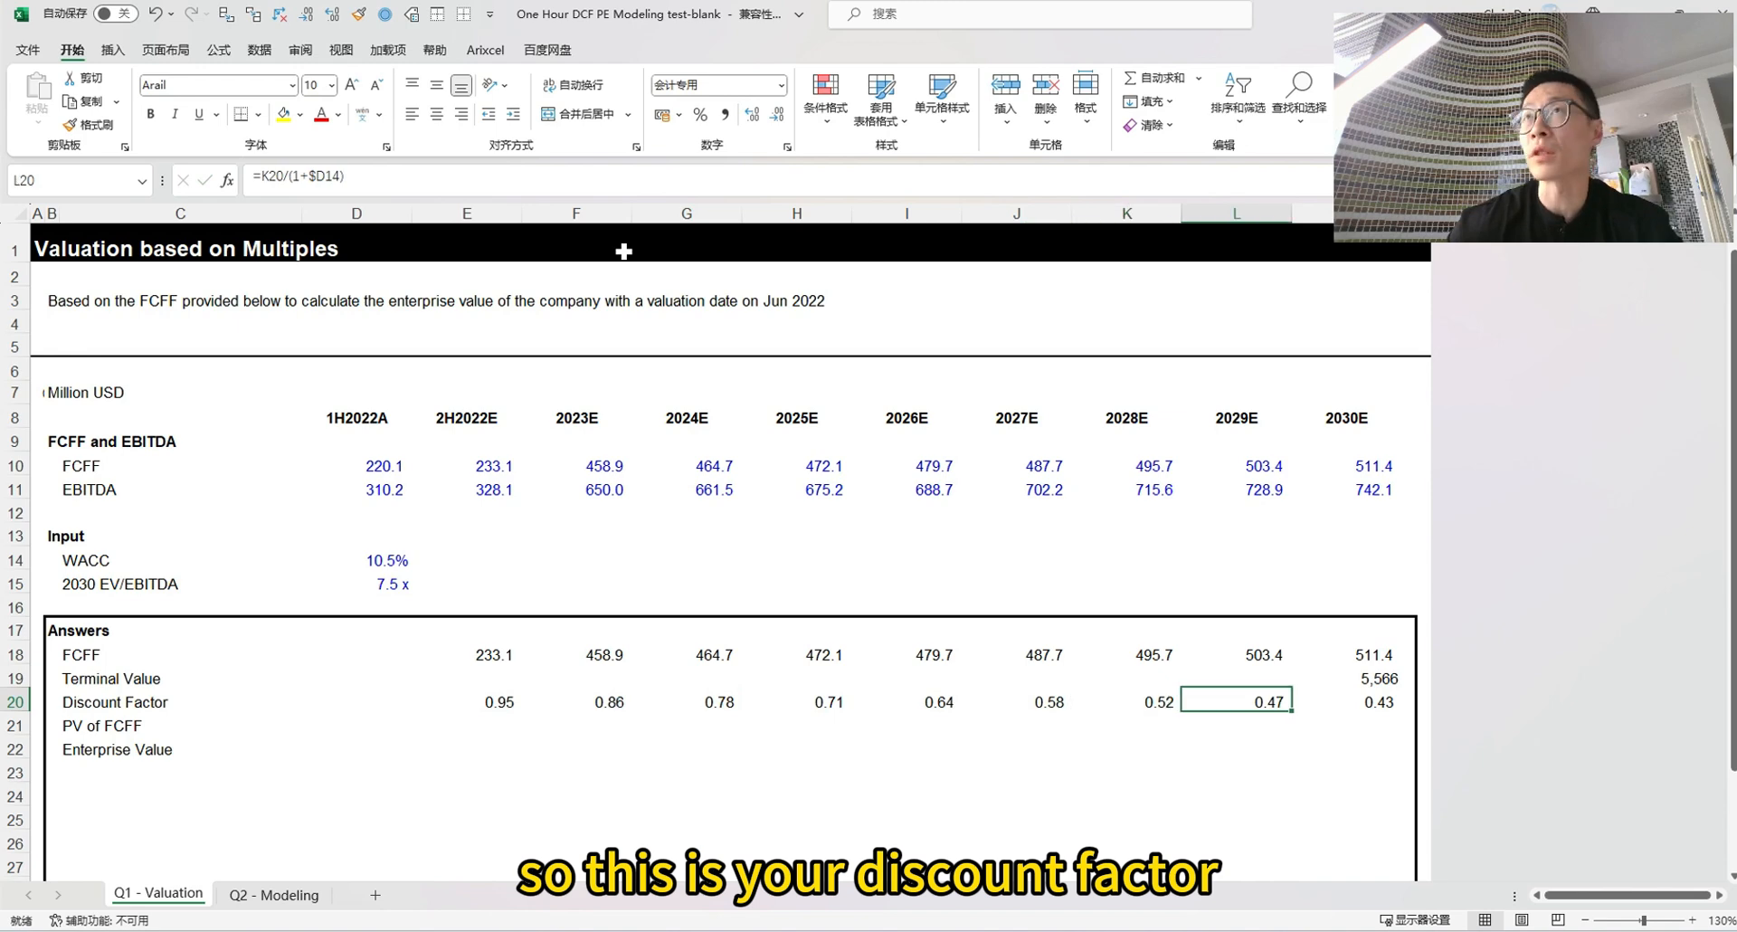
Calculate the 2H2022E PV of FCFF in E21 as discount factor times FCFF plus terminal value, =E20*(E18+E19)
key("Left")
key("Left")
key("Left")
key("Left")
key("Left")
key("Down")
key("Left")
key("Left")
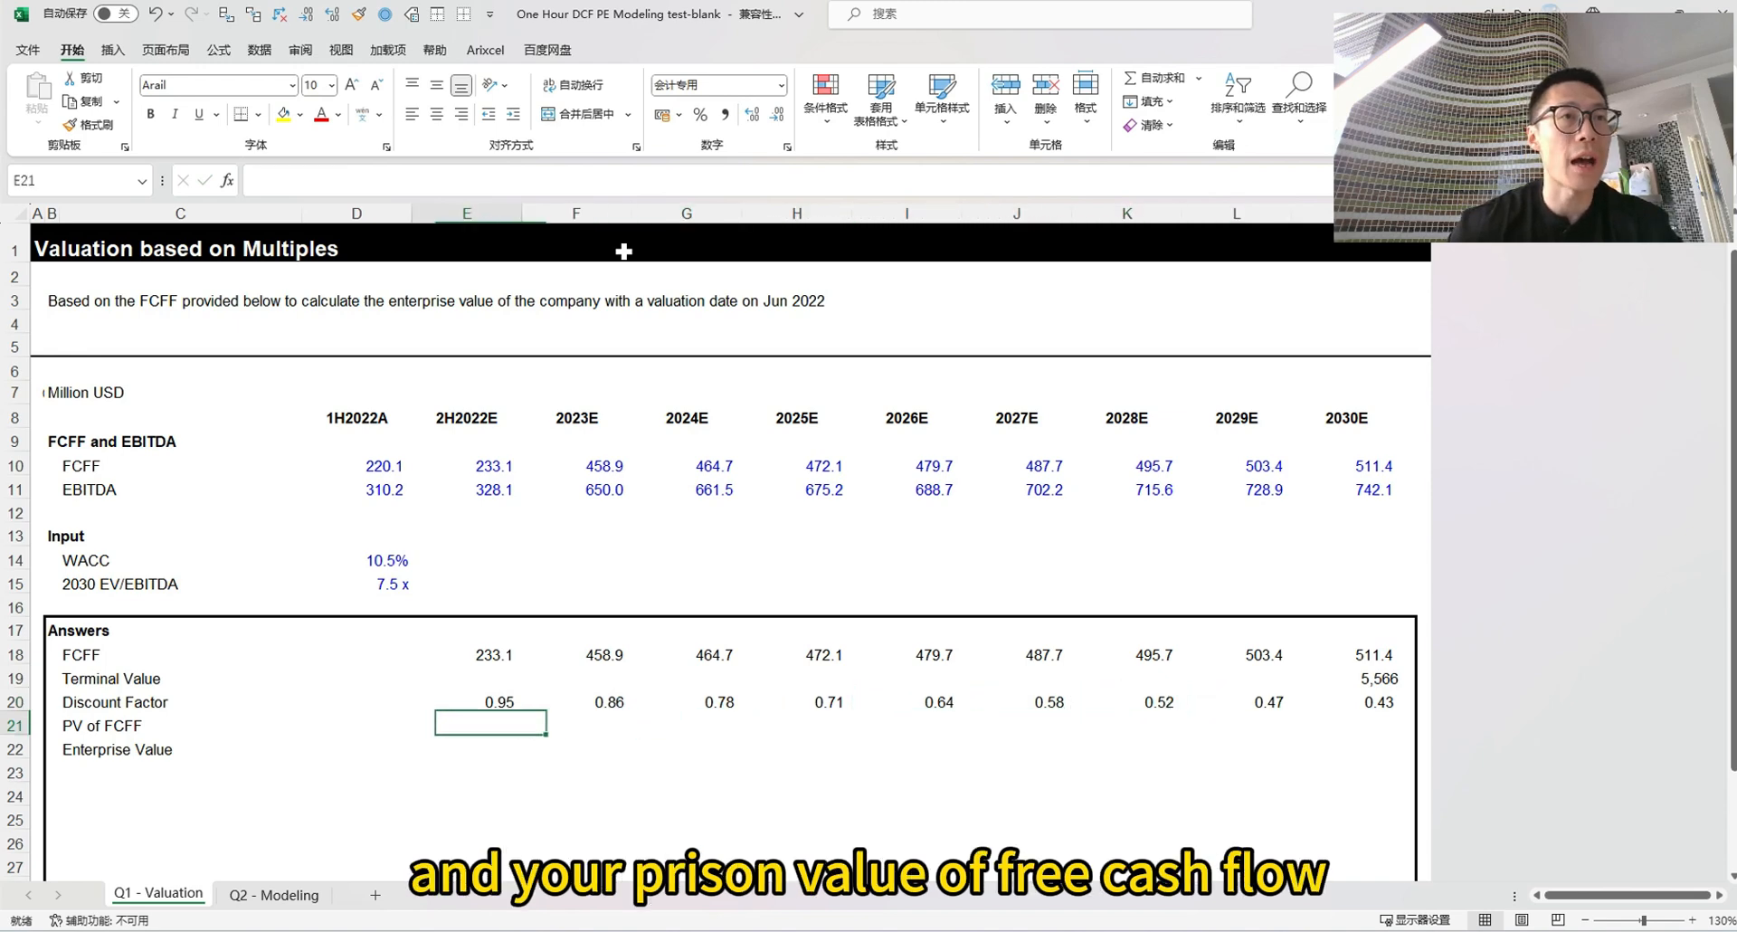
type("=")
key("Up")
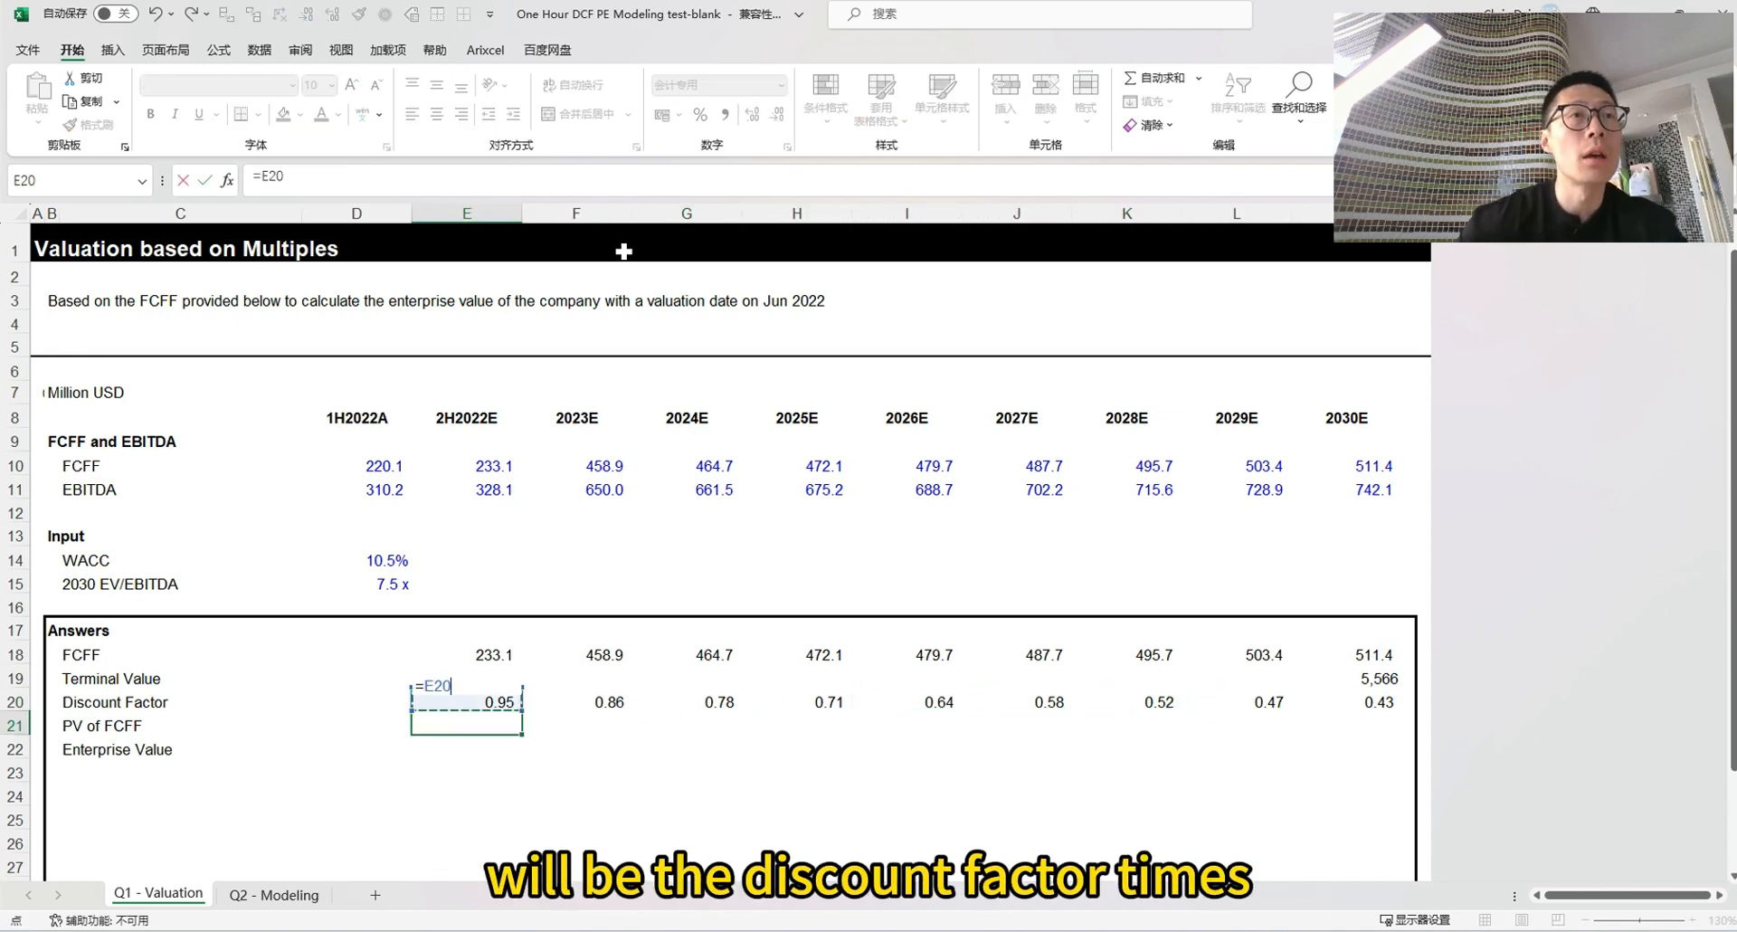
type("*")
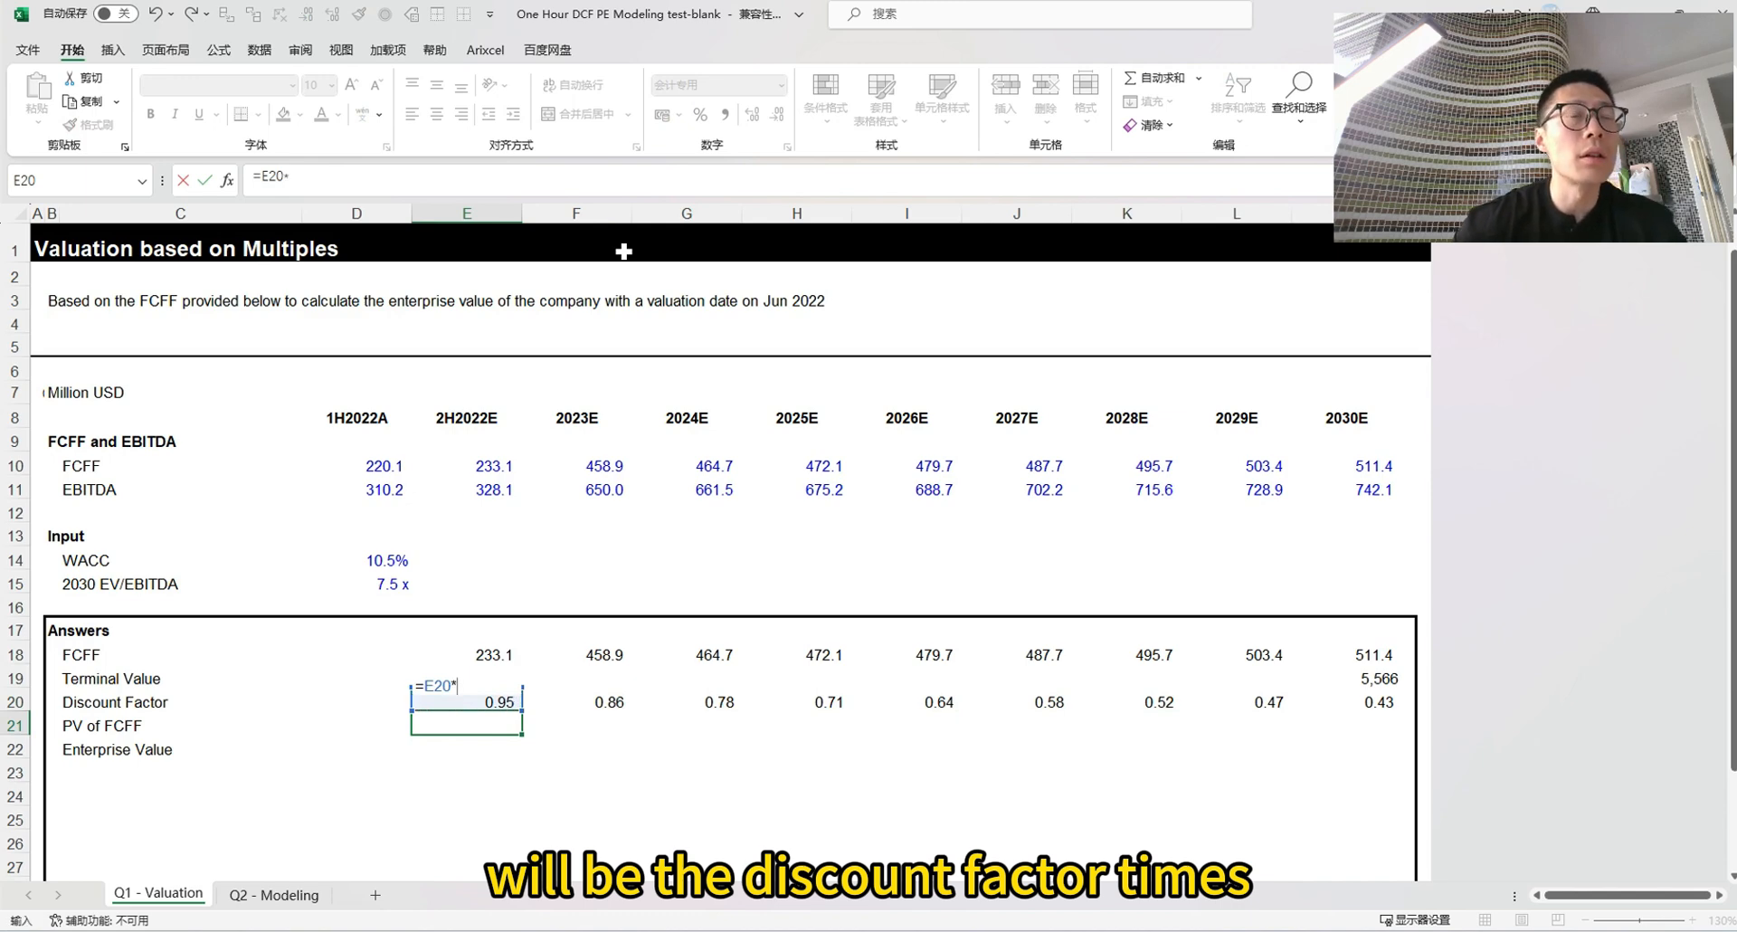
type("(")
key("Up")
key("Up")
key("Up")
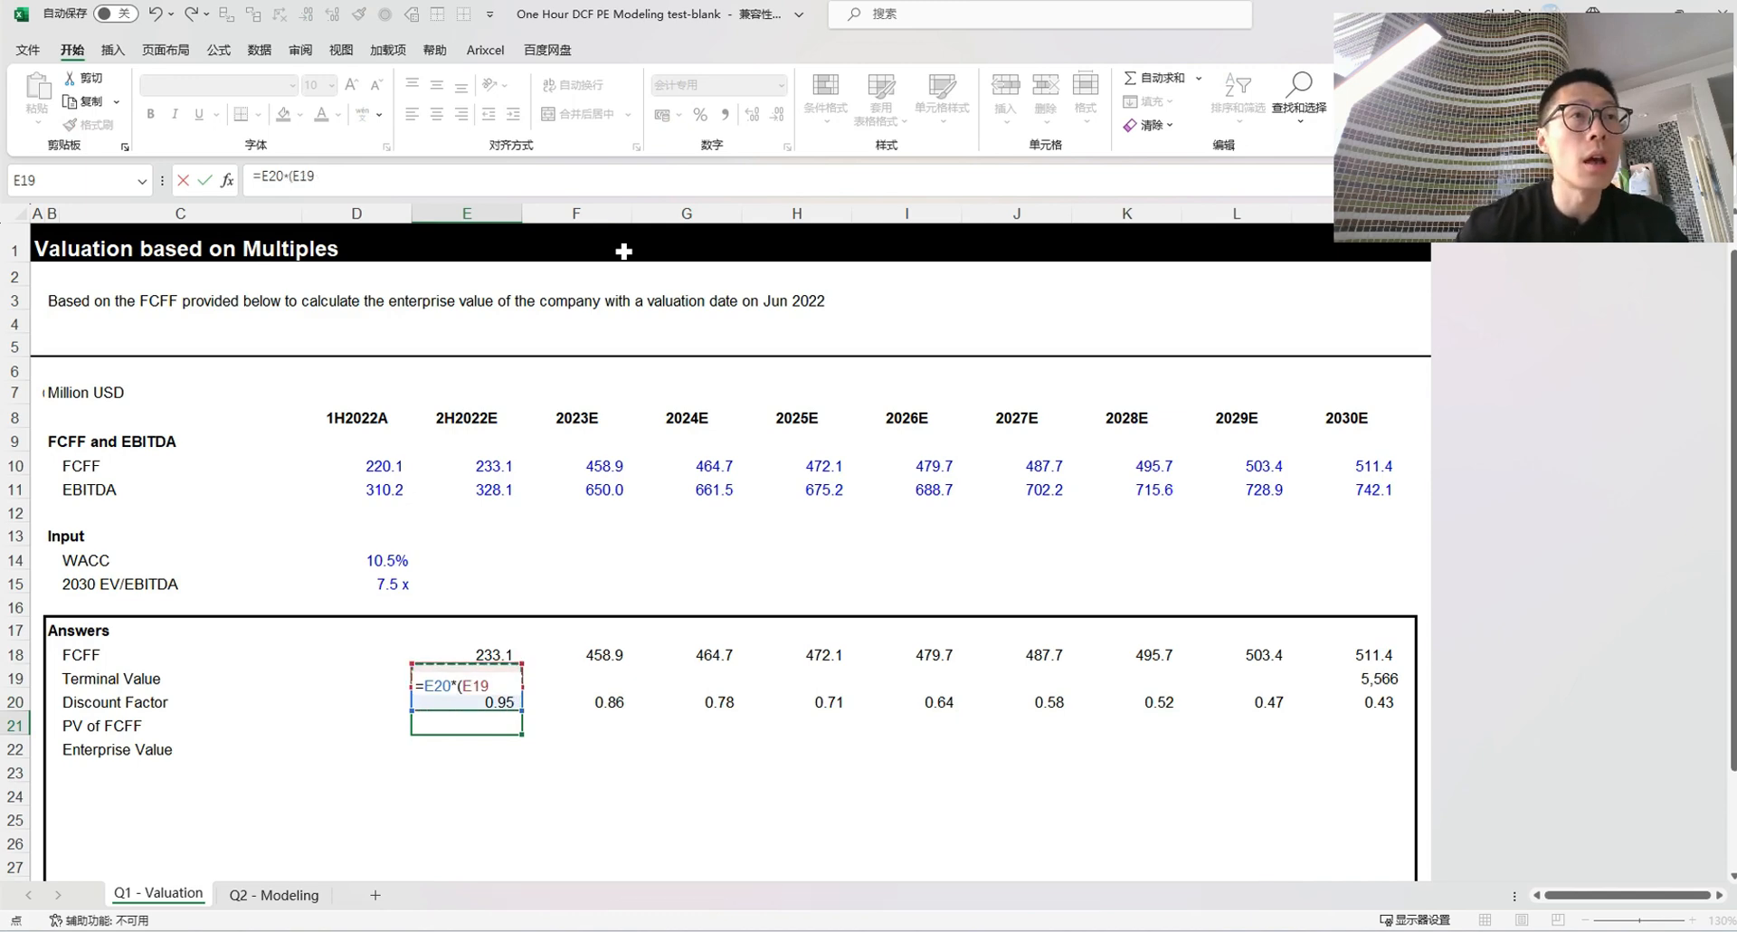
type("(")
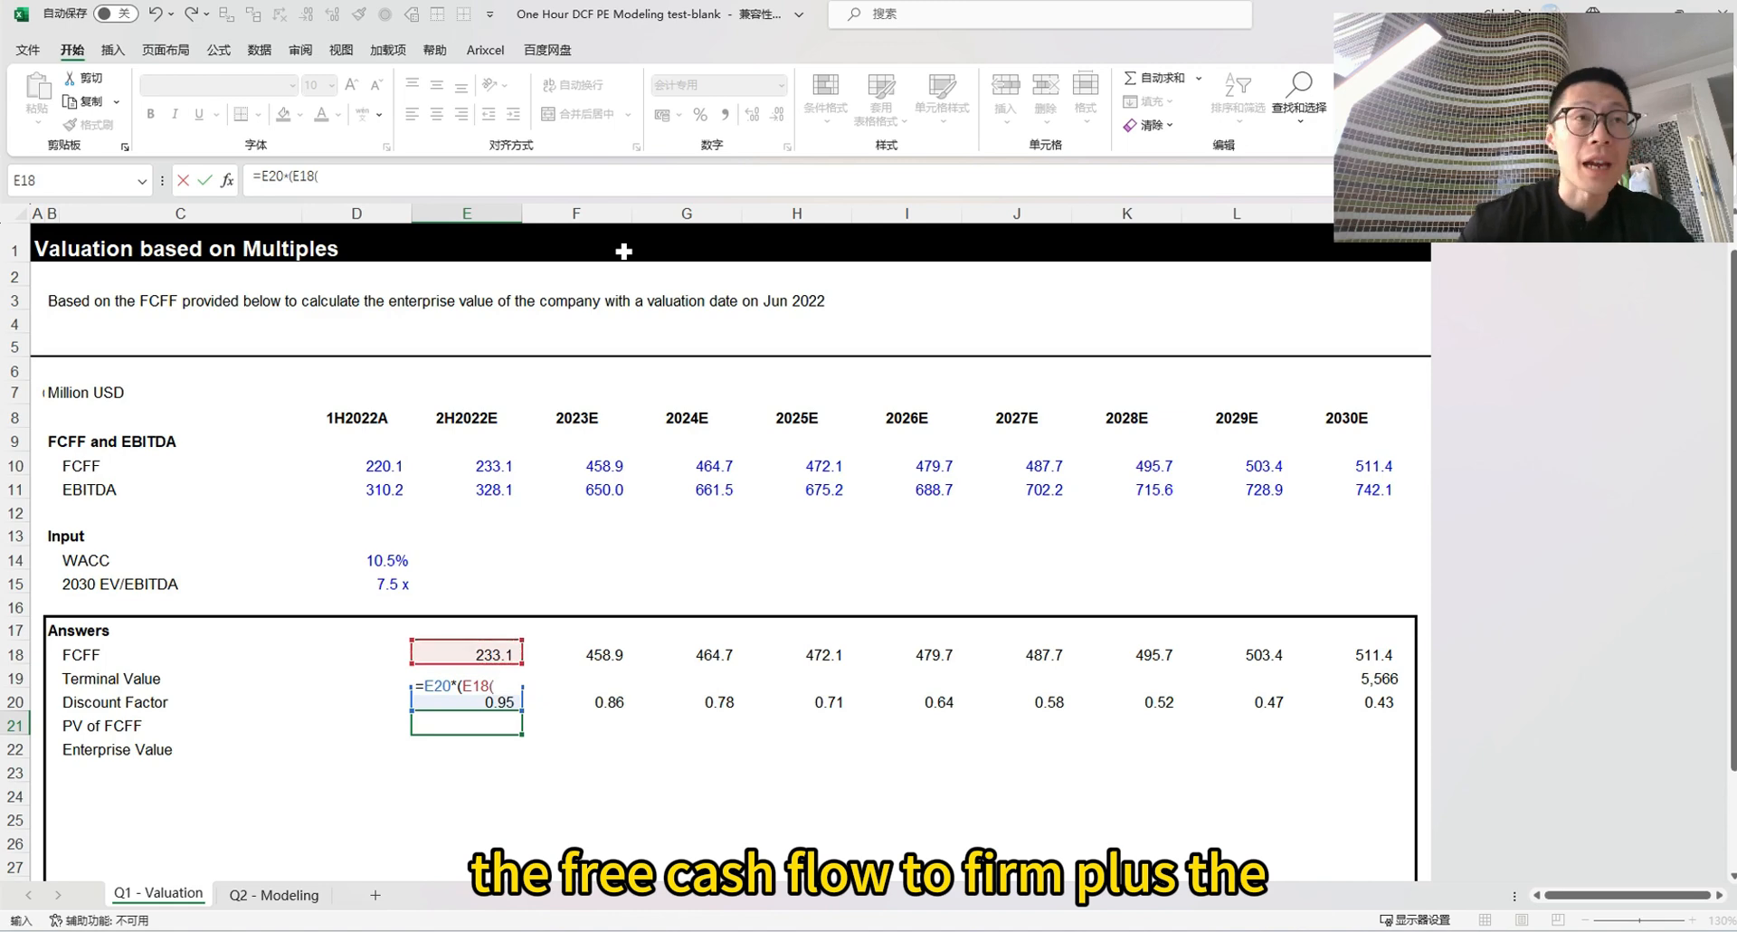
key("BackSpace")
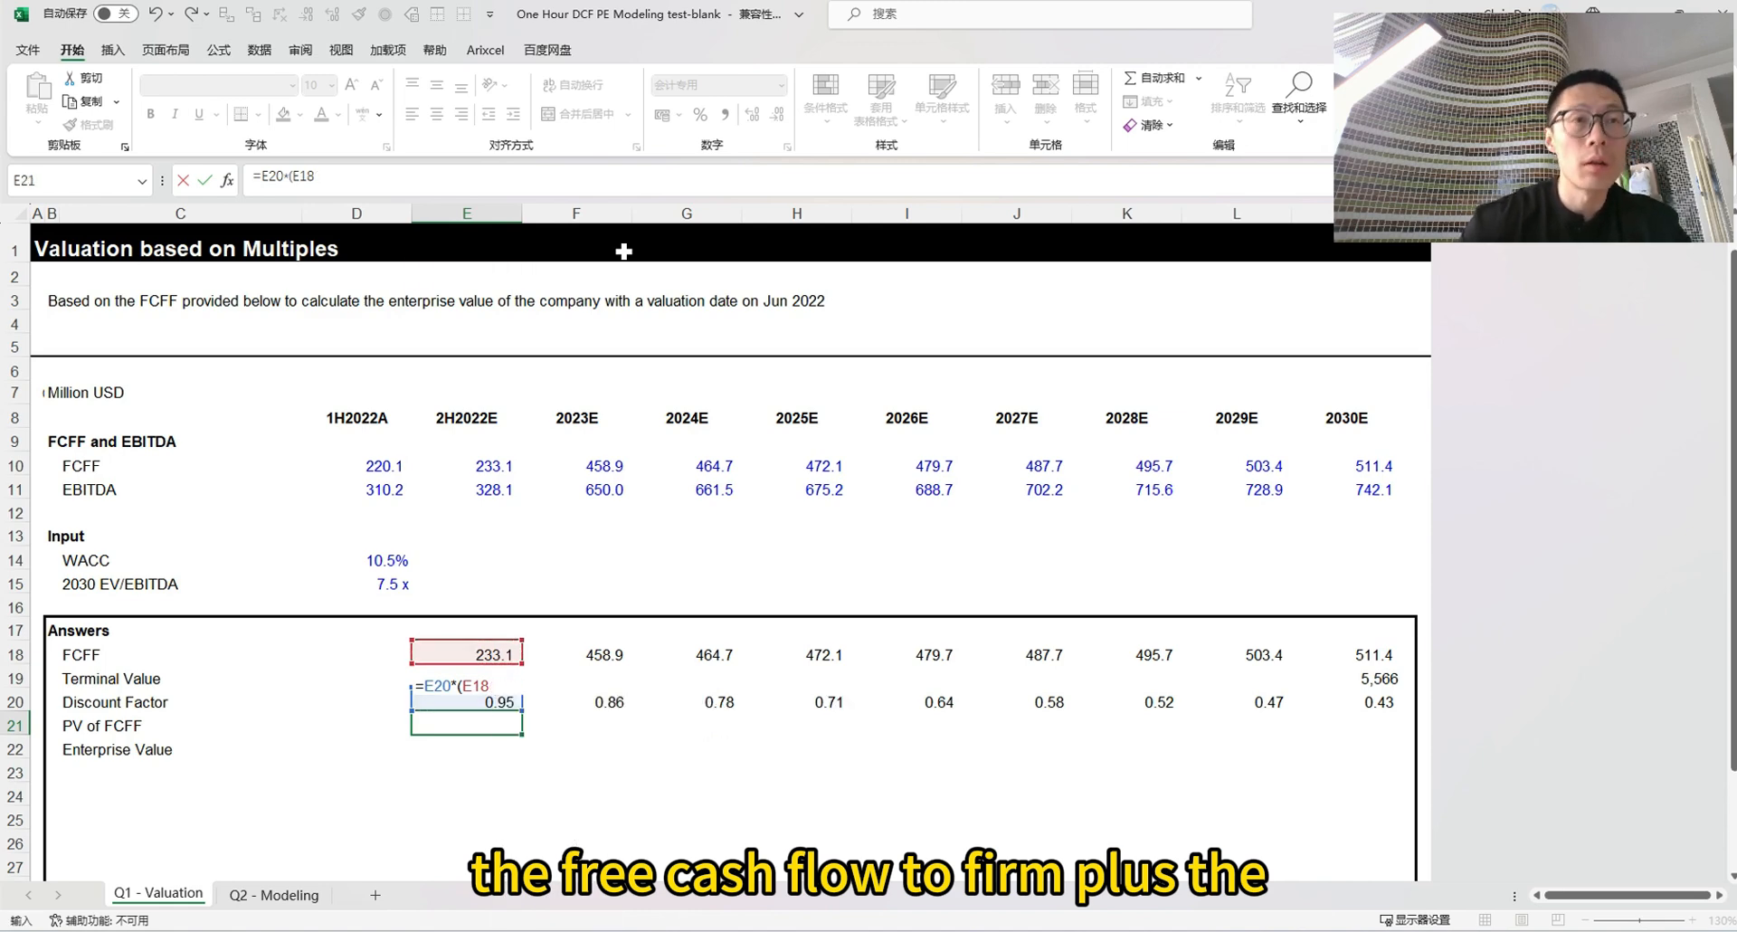
type("+")
key("Up")
key("Up")
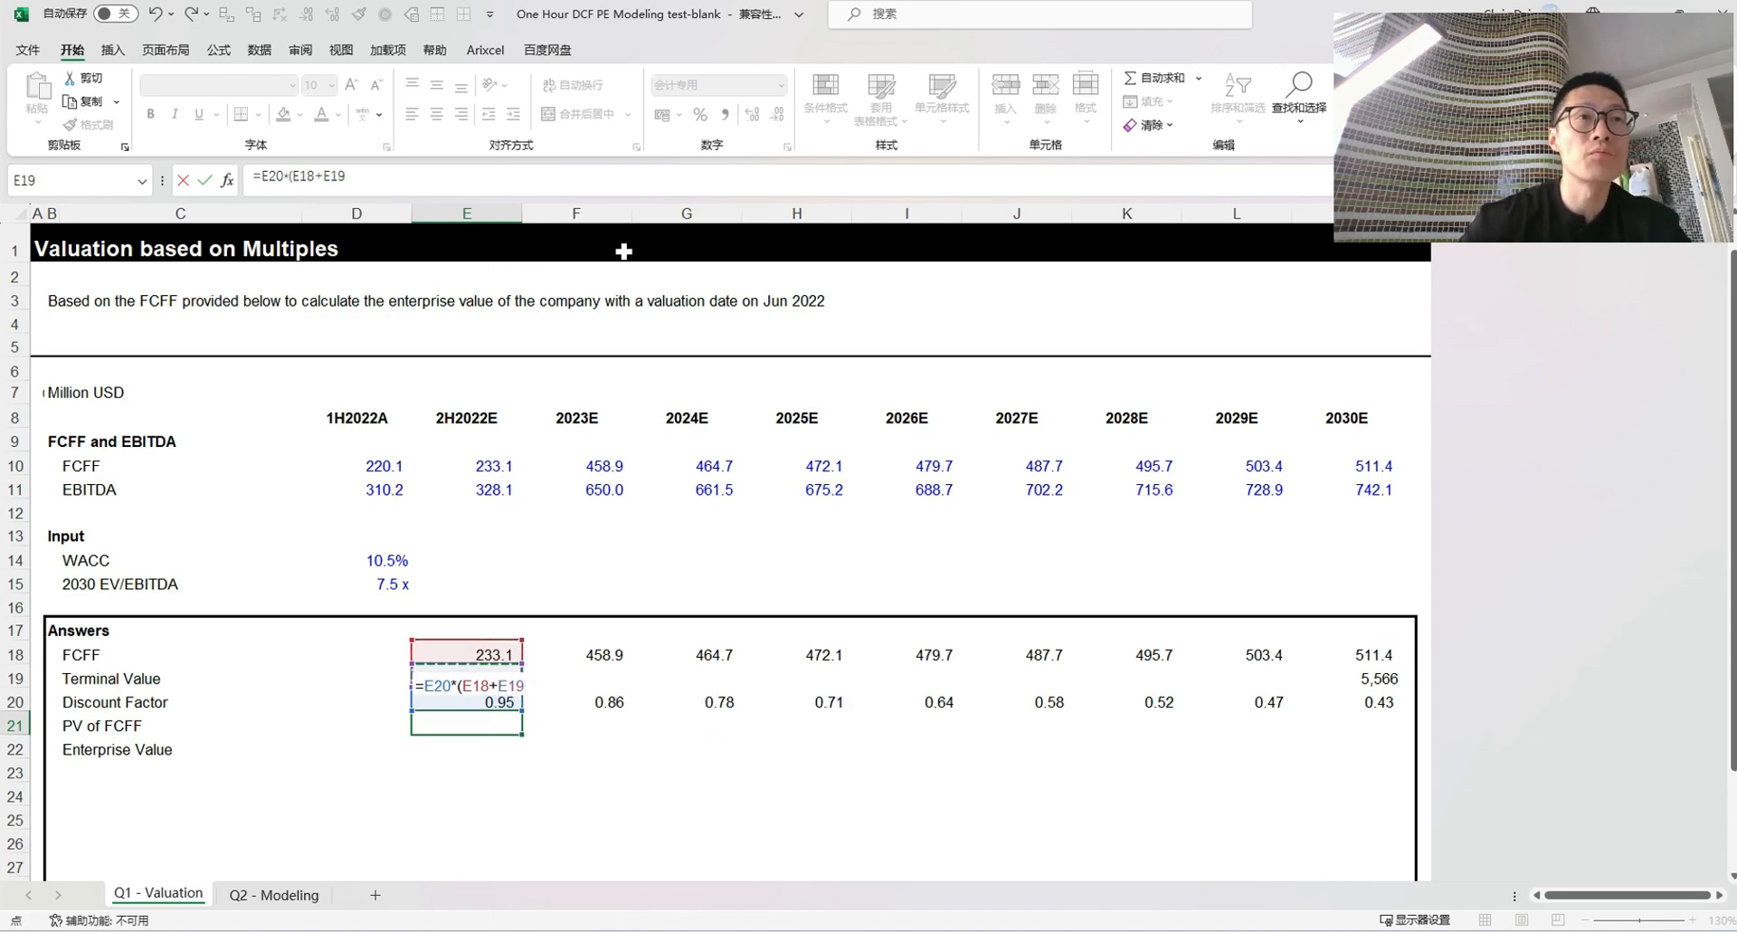
type(")")
key("ctrl+Return")
Copy the PV of FCFF formula from E21 across F21:M21, covering 2023E through 2030E
key("ctrl+c")
key("Right")
key("shift+Right")
key("shift+Right")
key("shift+Right")
key("shift+Right")
key("shift+Right")
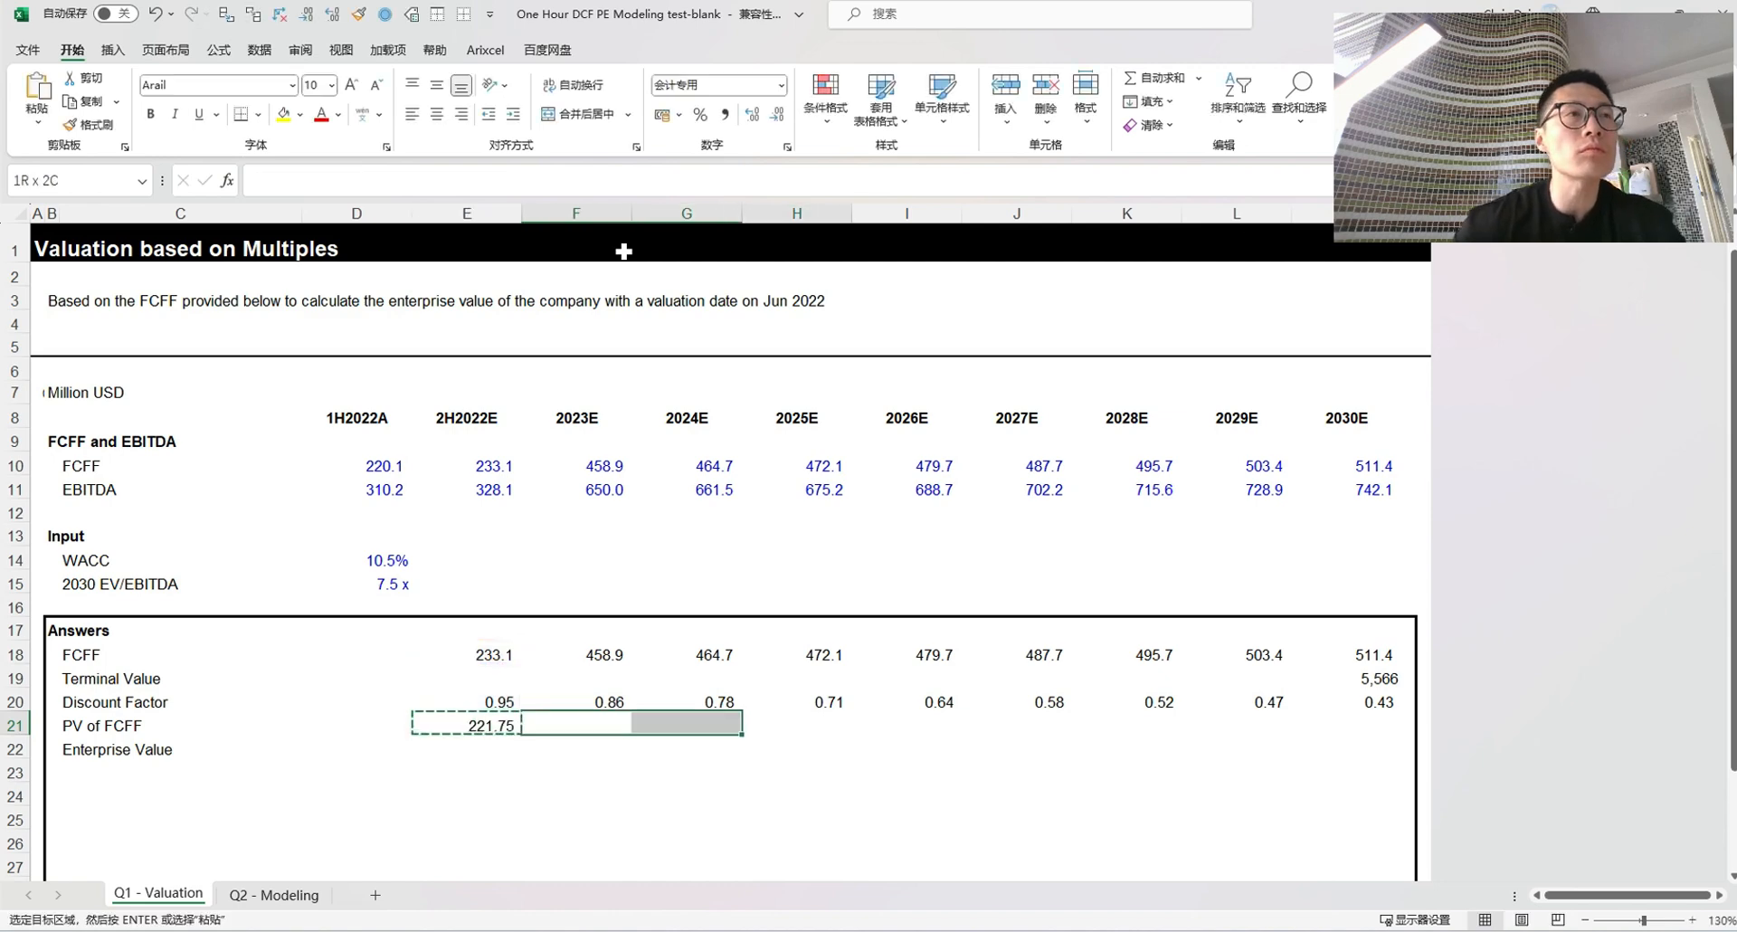
key("shift+Right")
key("shift+Right")
key("Return")
Review the PV of FCFF row through 2030E in M21, where the terminal value is included
key("Right")
key("Right")
key("Right")
key("Right")
key("Right")
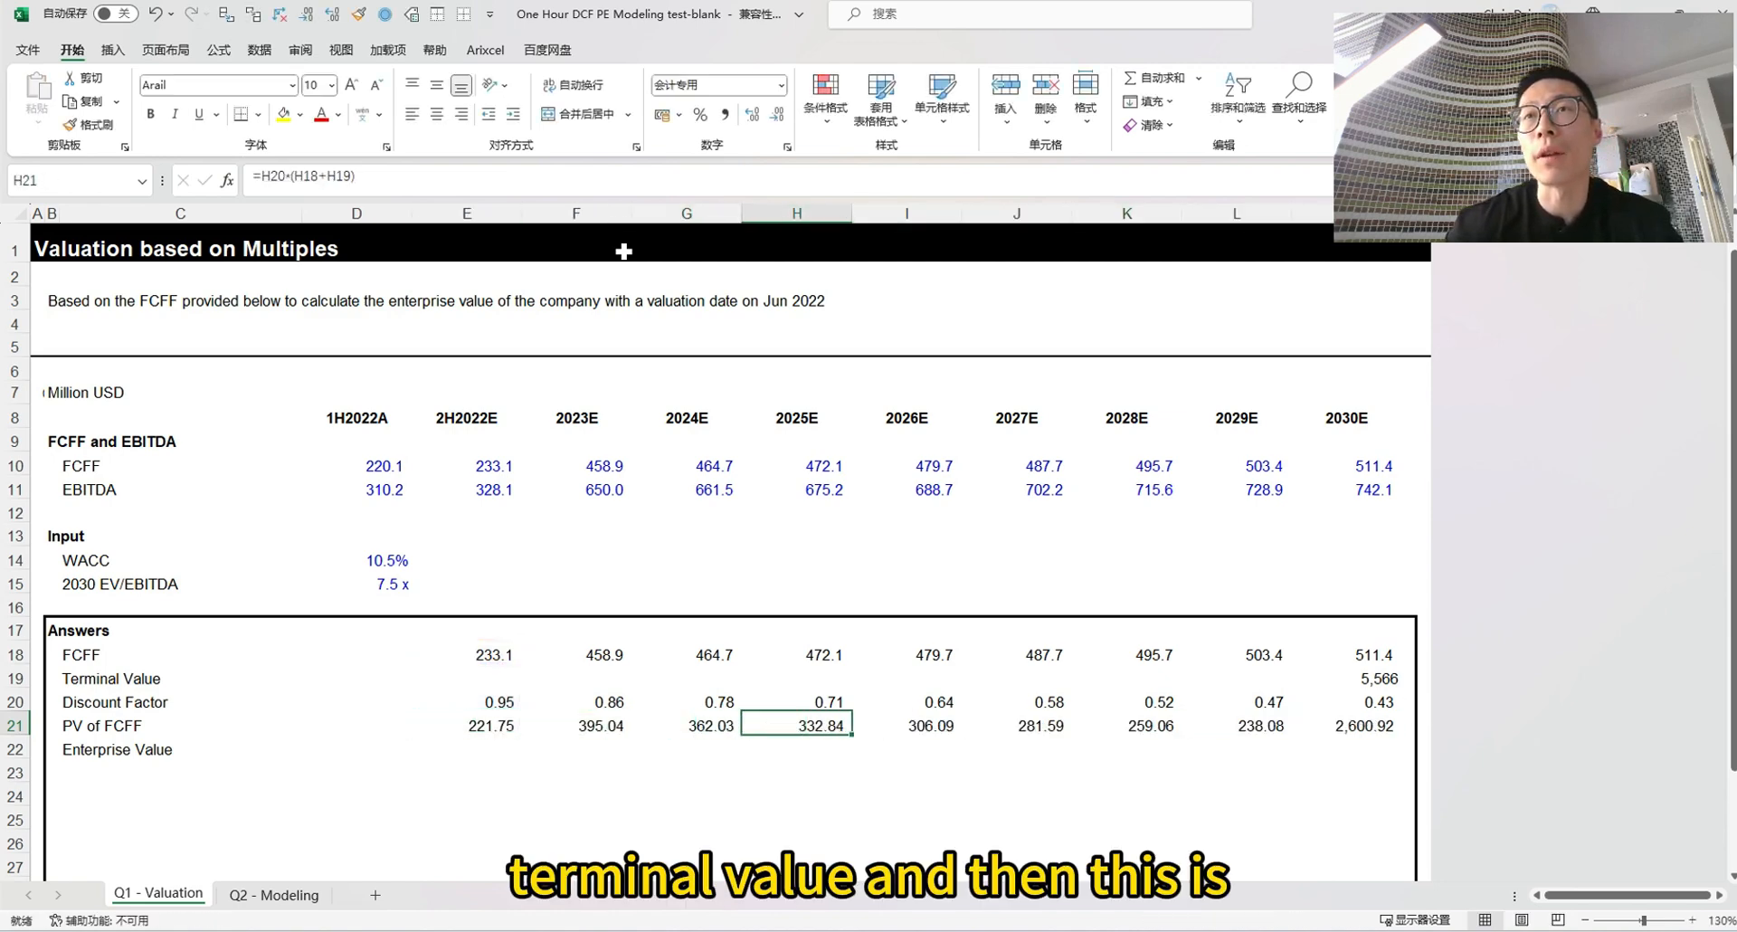
key("Right")
key("Right")
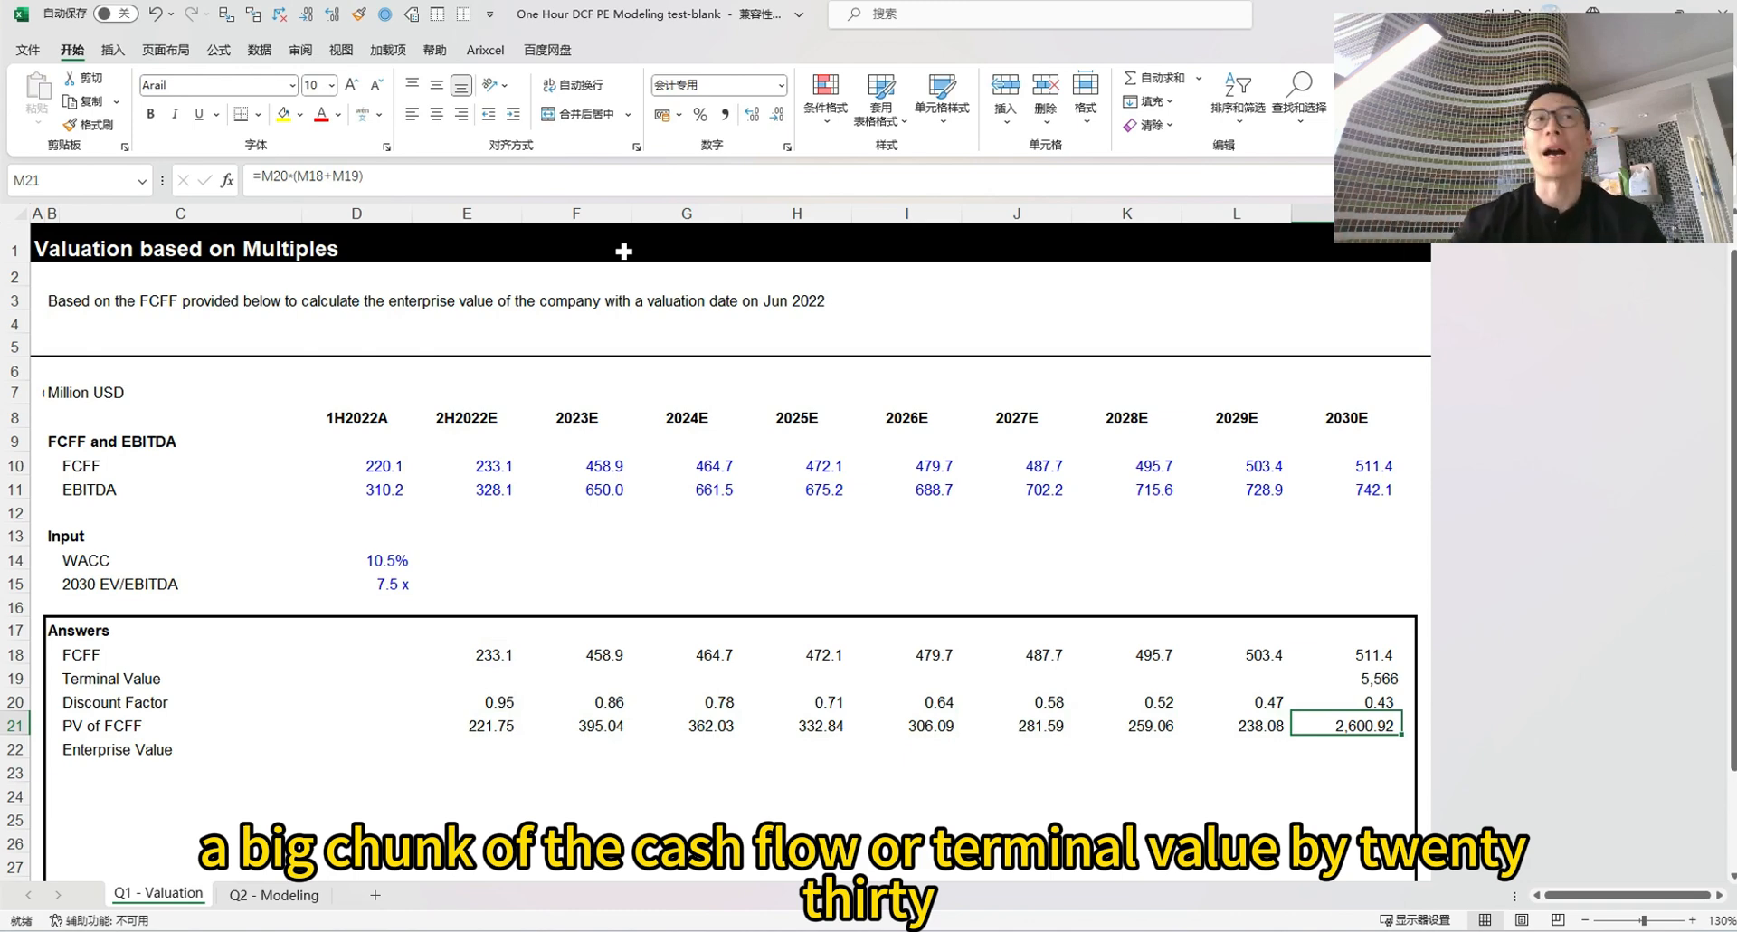
Calculate the enterprise value in E22 as the total of all PV of FCFF cells, =SUM(E21:M21)
key("Down")
key("Left")
key("Left")
key("Left")
key("Left")
key("Left")
key("Left")
key("Left")
key("Left")
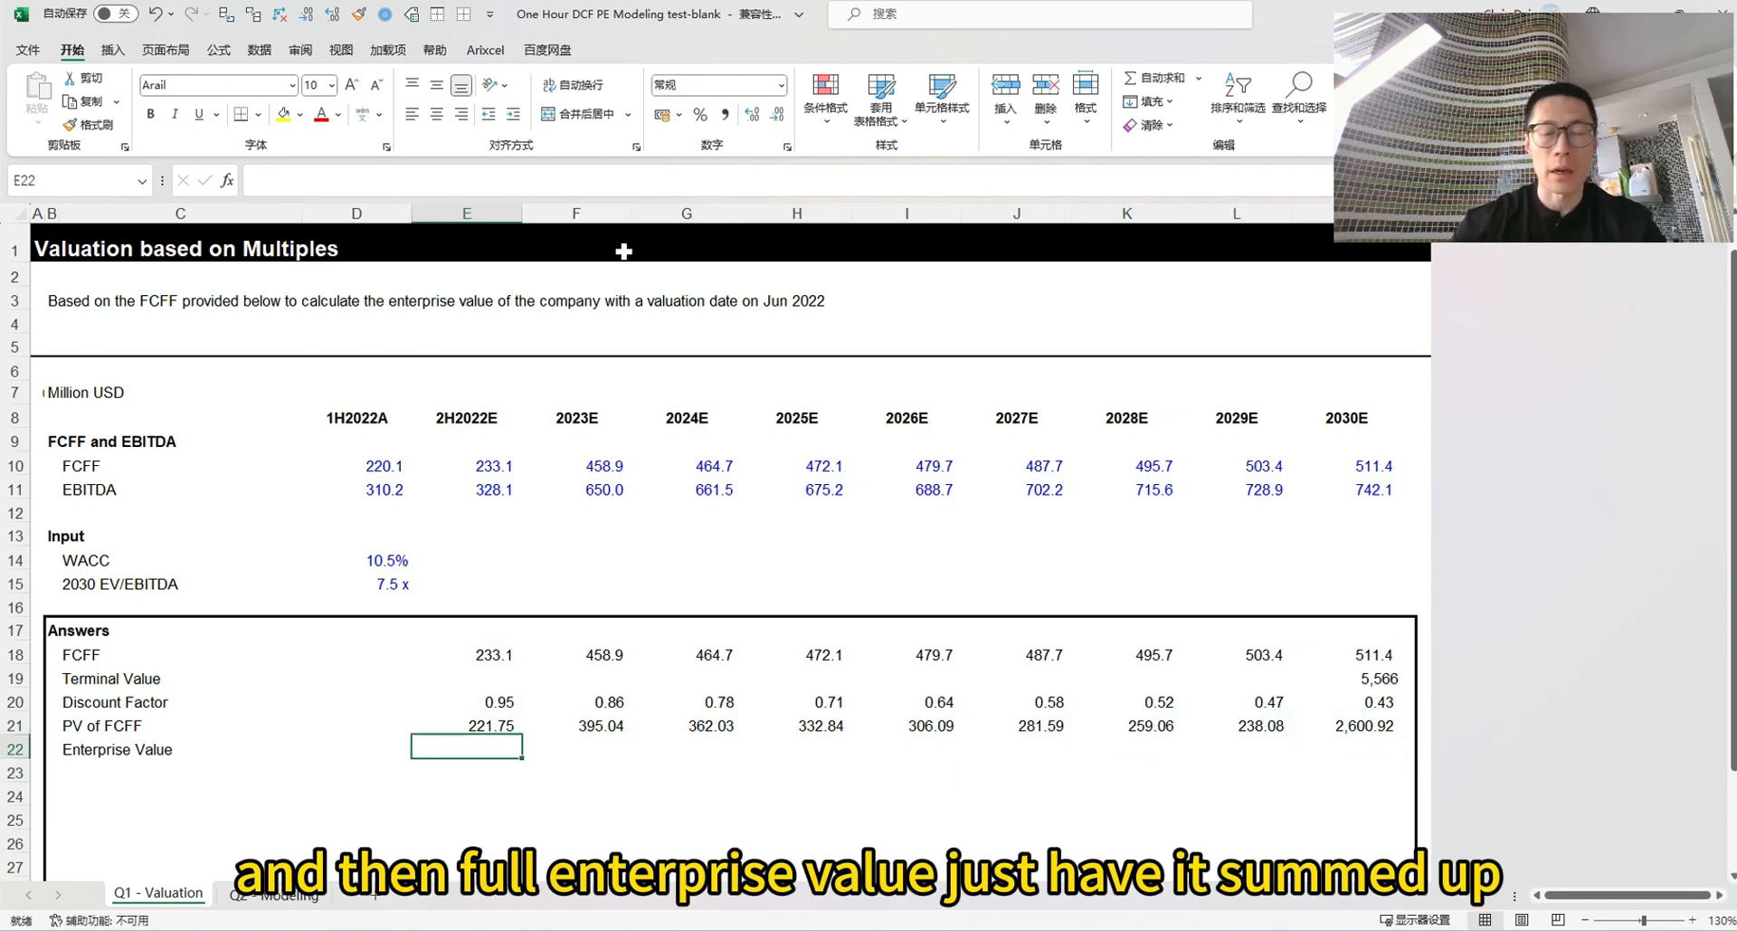
type("=su")
key("Tab")
key("Up")
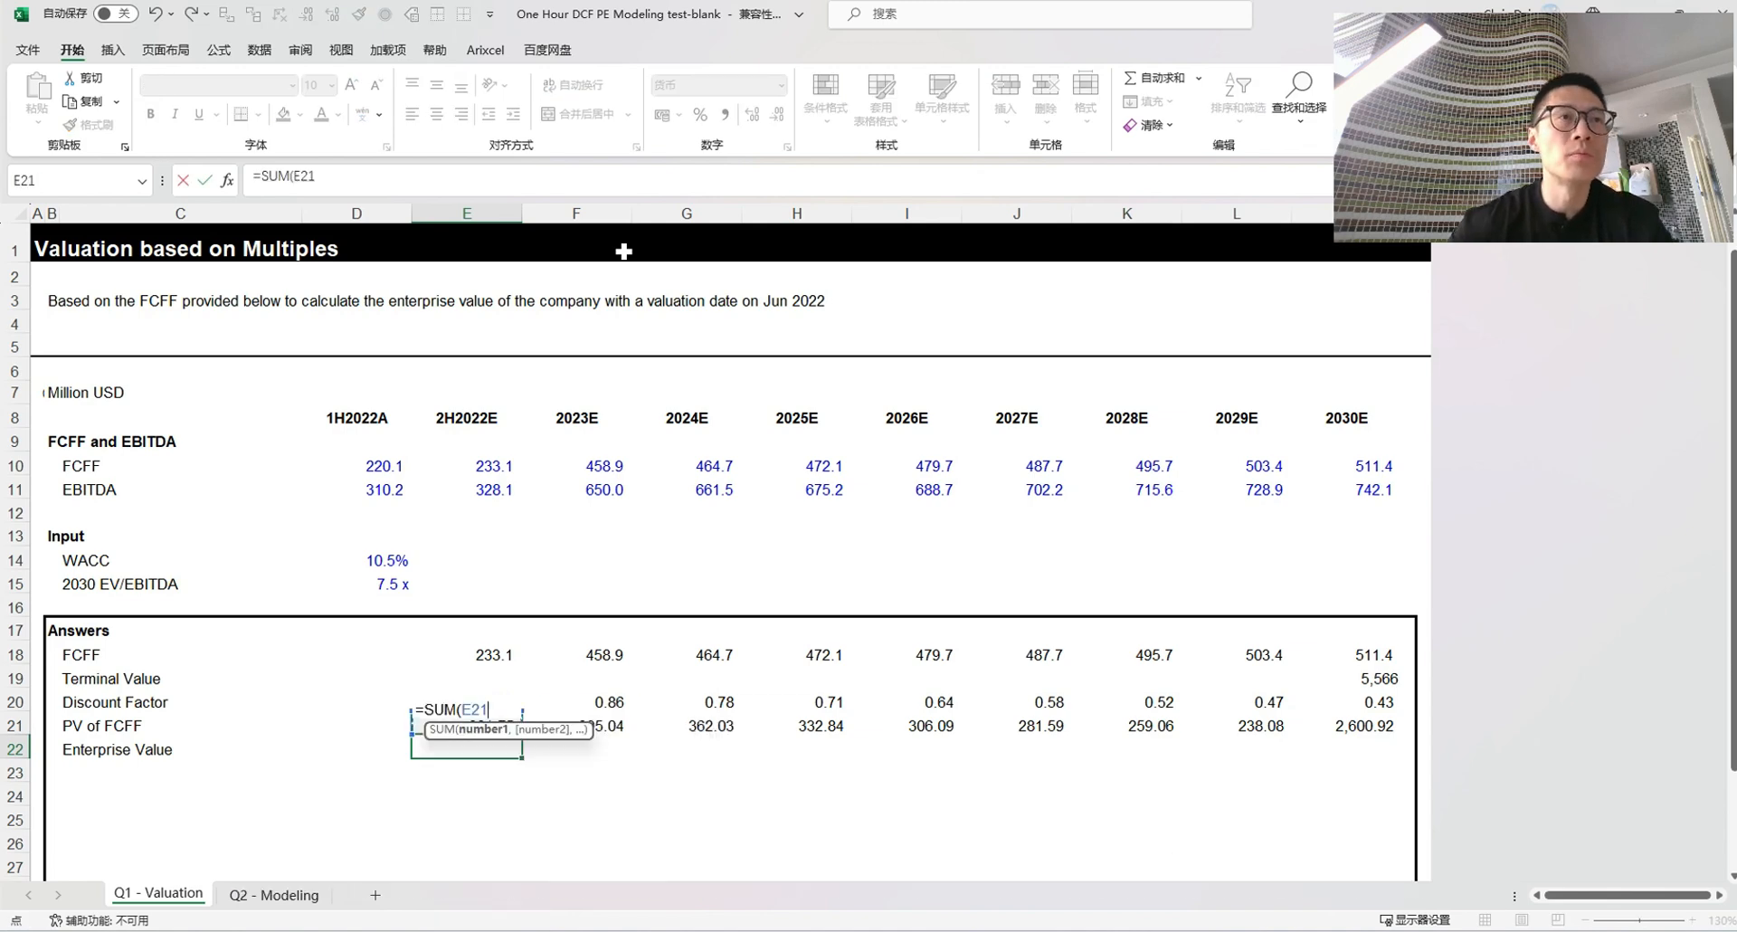
key("ctrl+shift+Right")
key("Return")
key("Up")
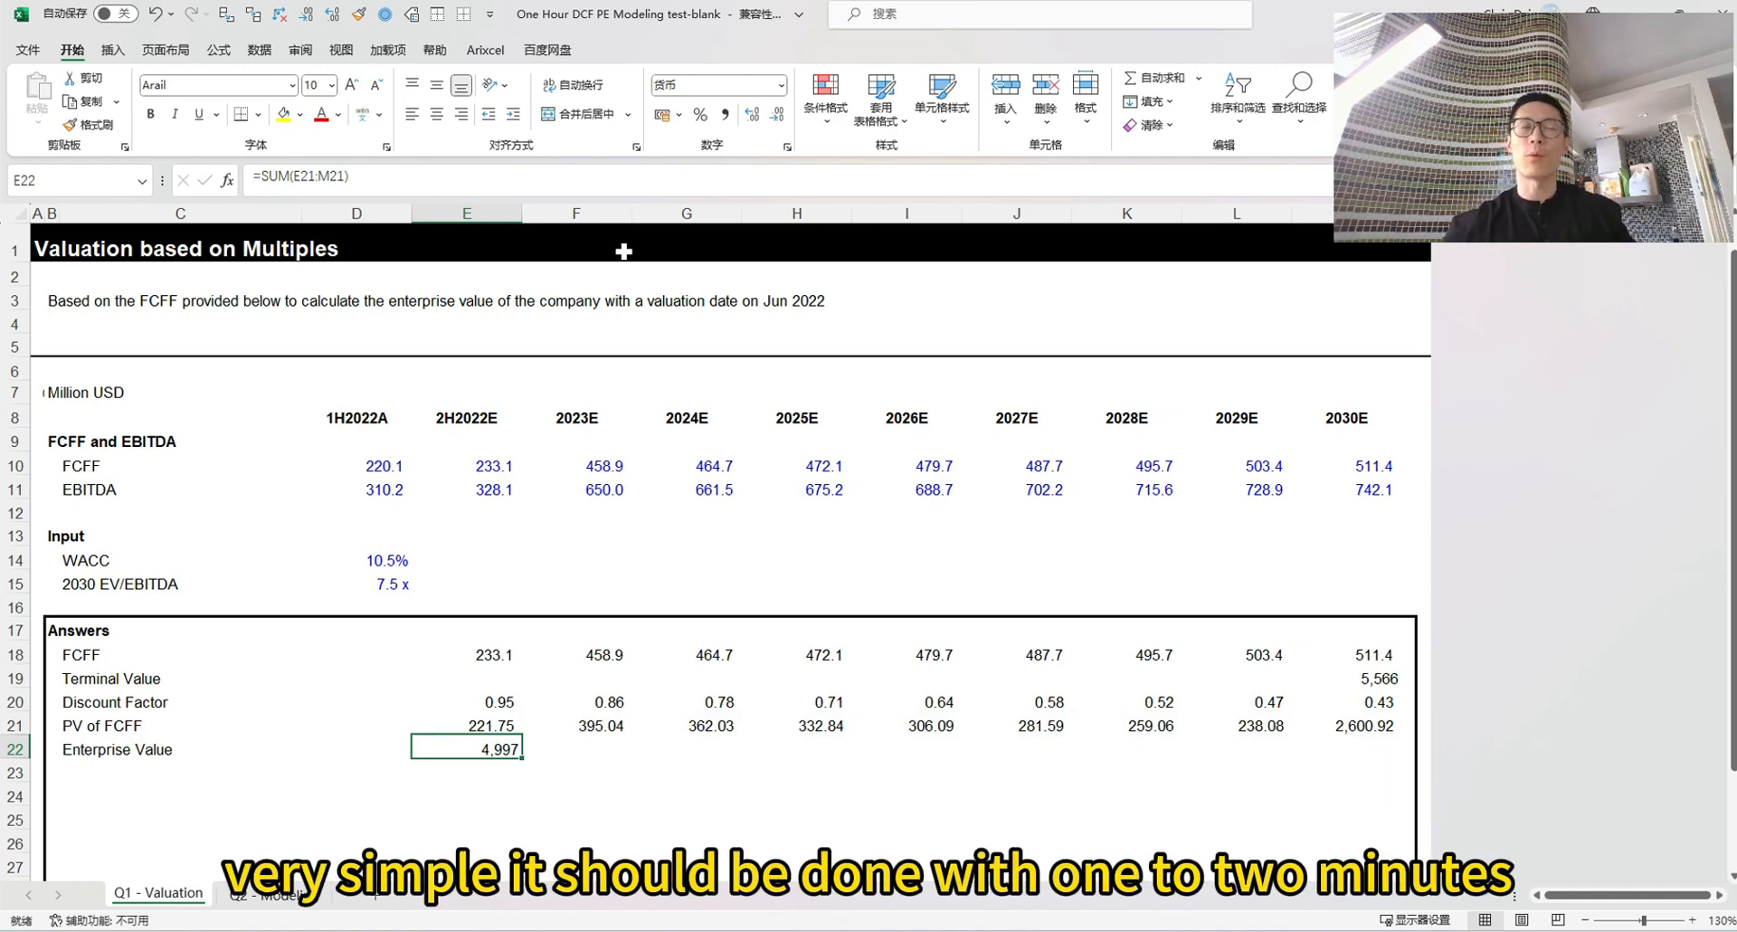
Switch to the background and requirements at the start of the Q2 - Modeling sheet, and try to save the workbook
key("ctrl+Page_Down")
scroll(623, 252, "down", 3)
key("ctrl+s")
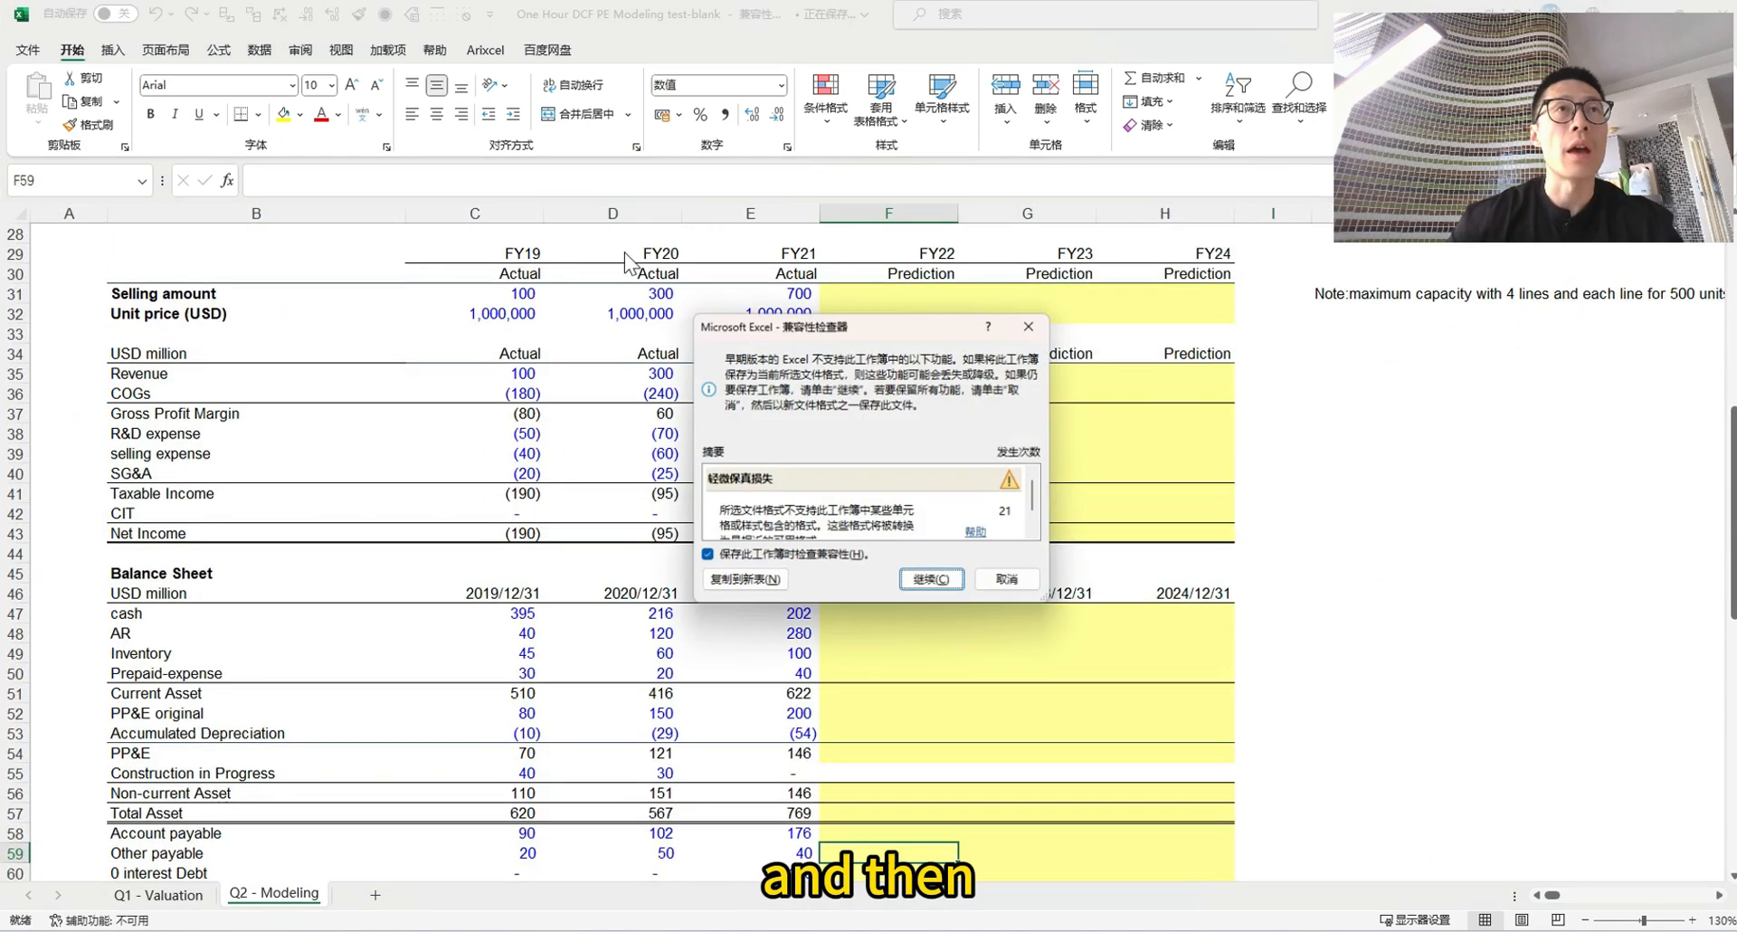
key("Escape")
scroll(320, 491, "up", 9)
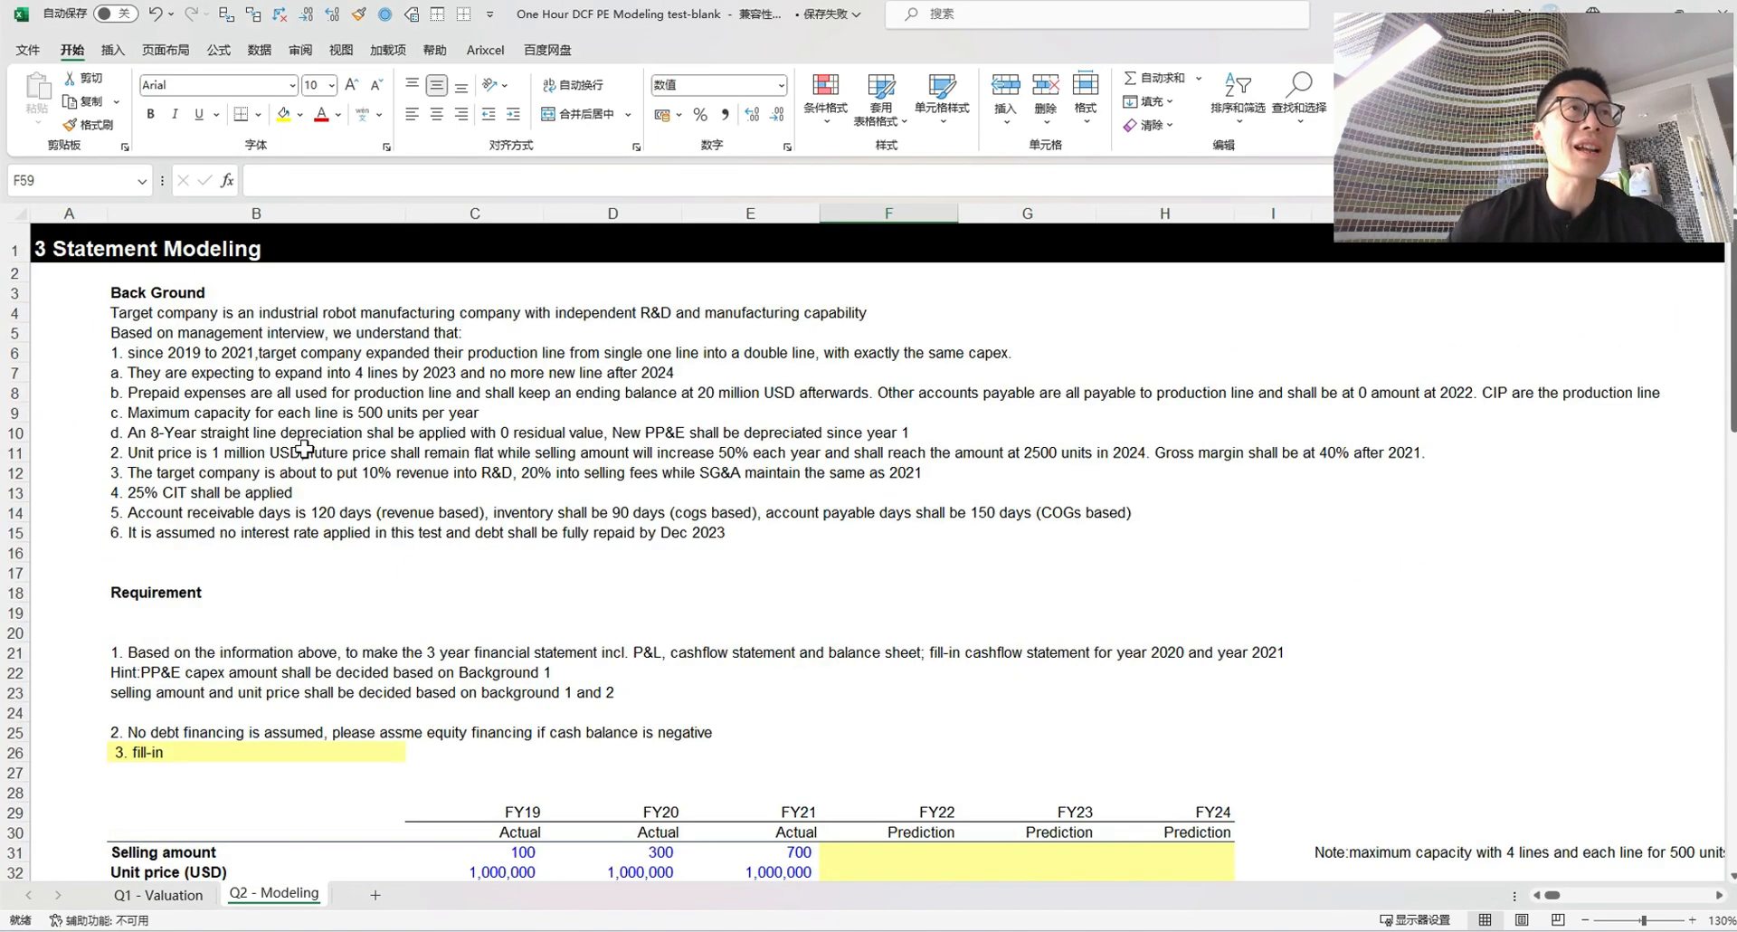
Read the target company description and the production line expansion assumptions in background items 1 and a
left_click(111, 276)
left_click(76, 249)
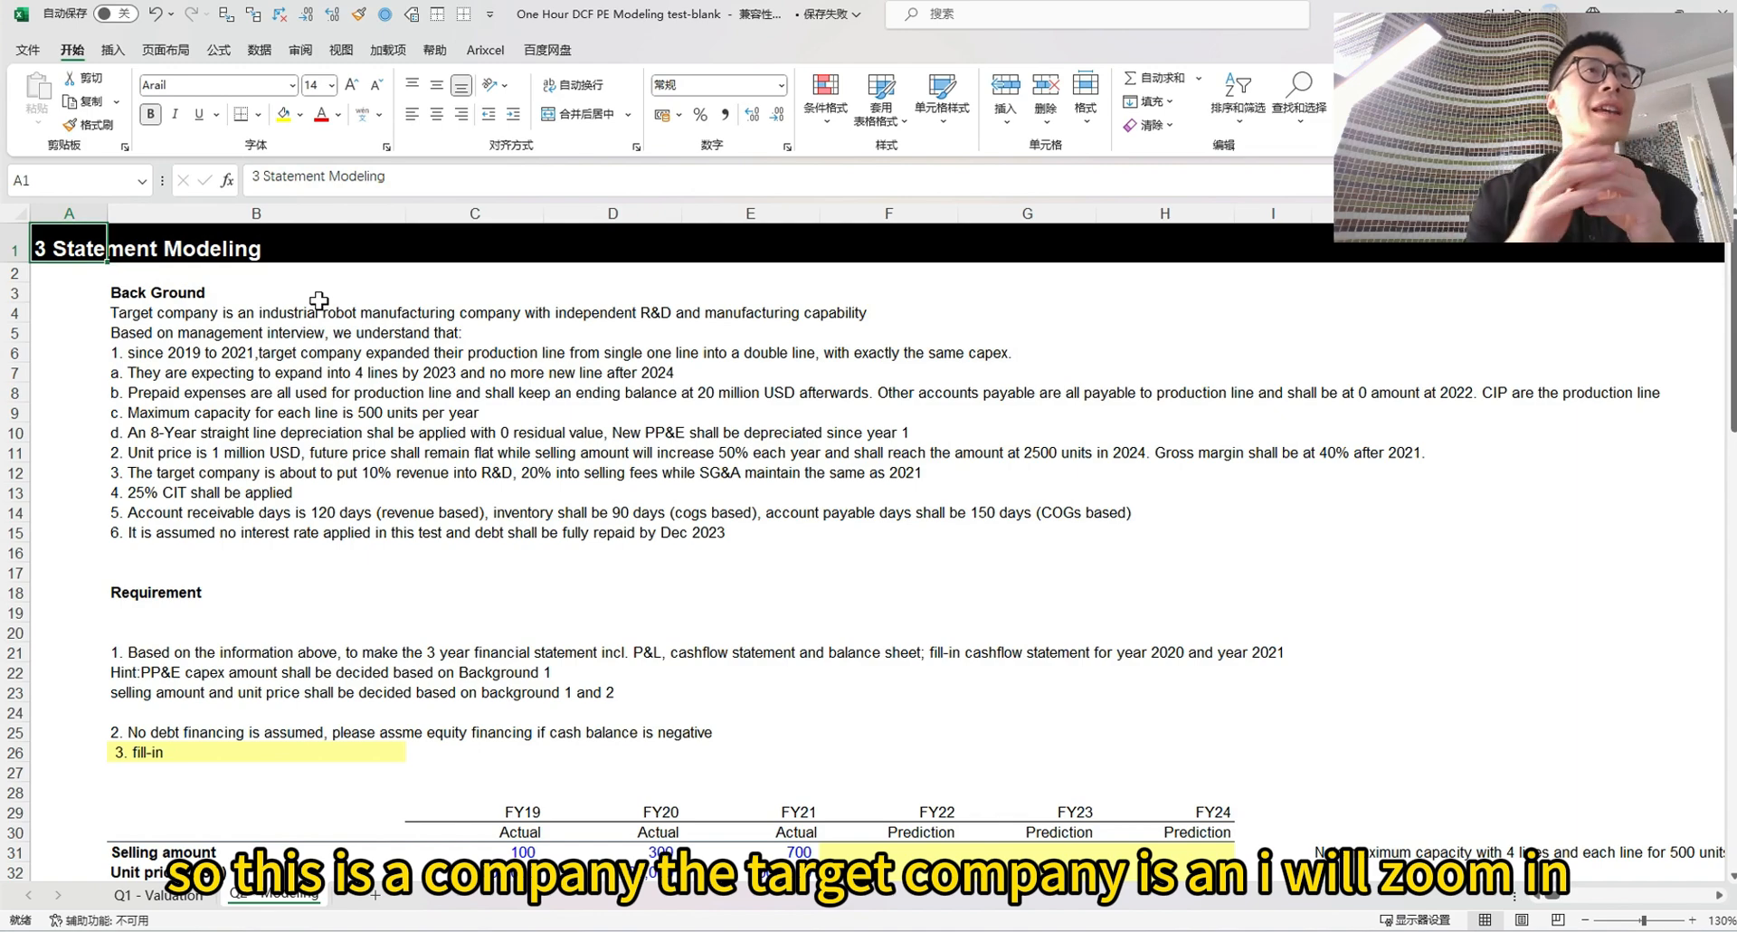
left_click(1692, 920)
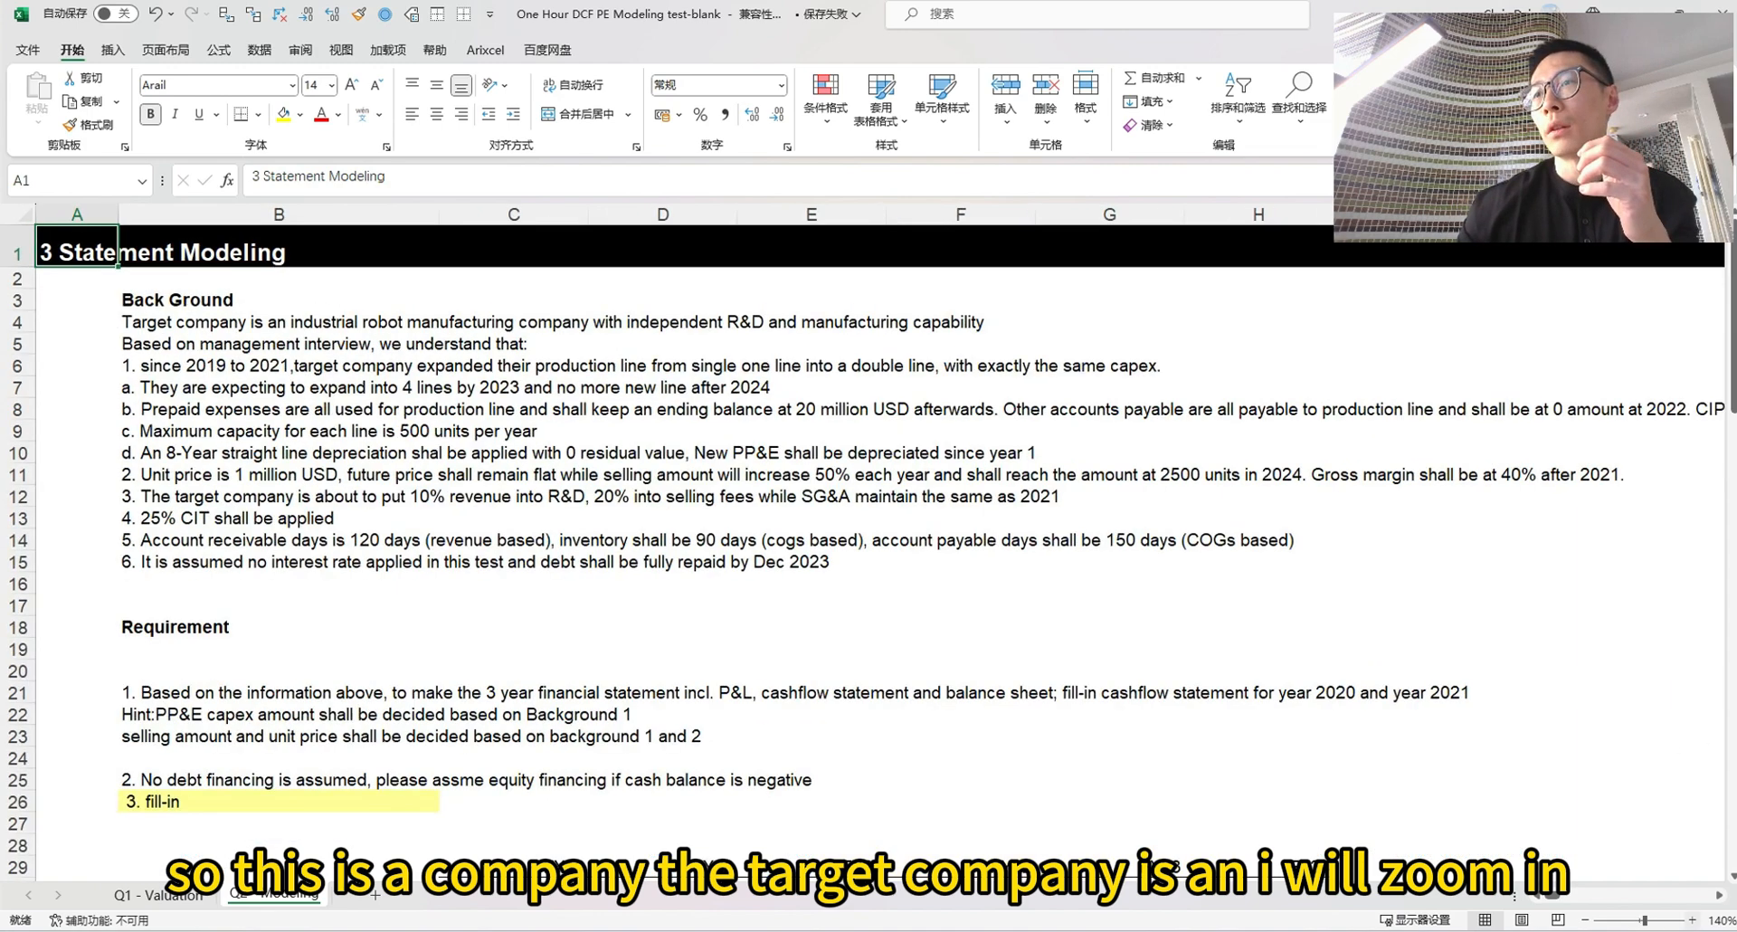
left_click(1692, 920)
left_click(164, 330)
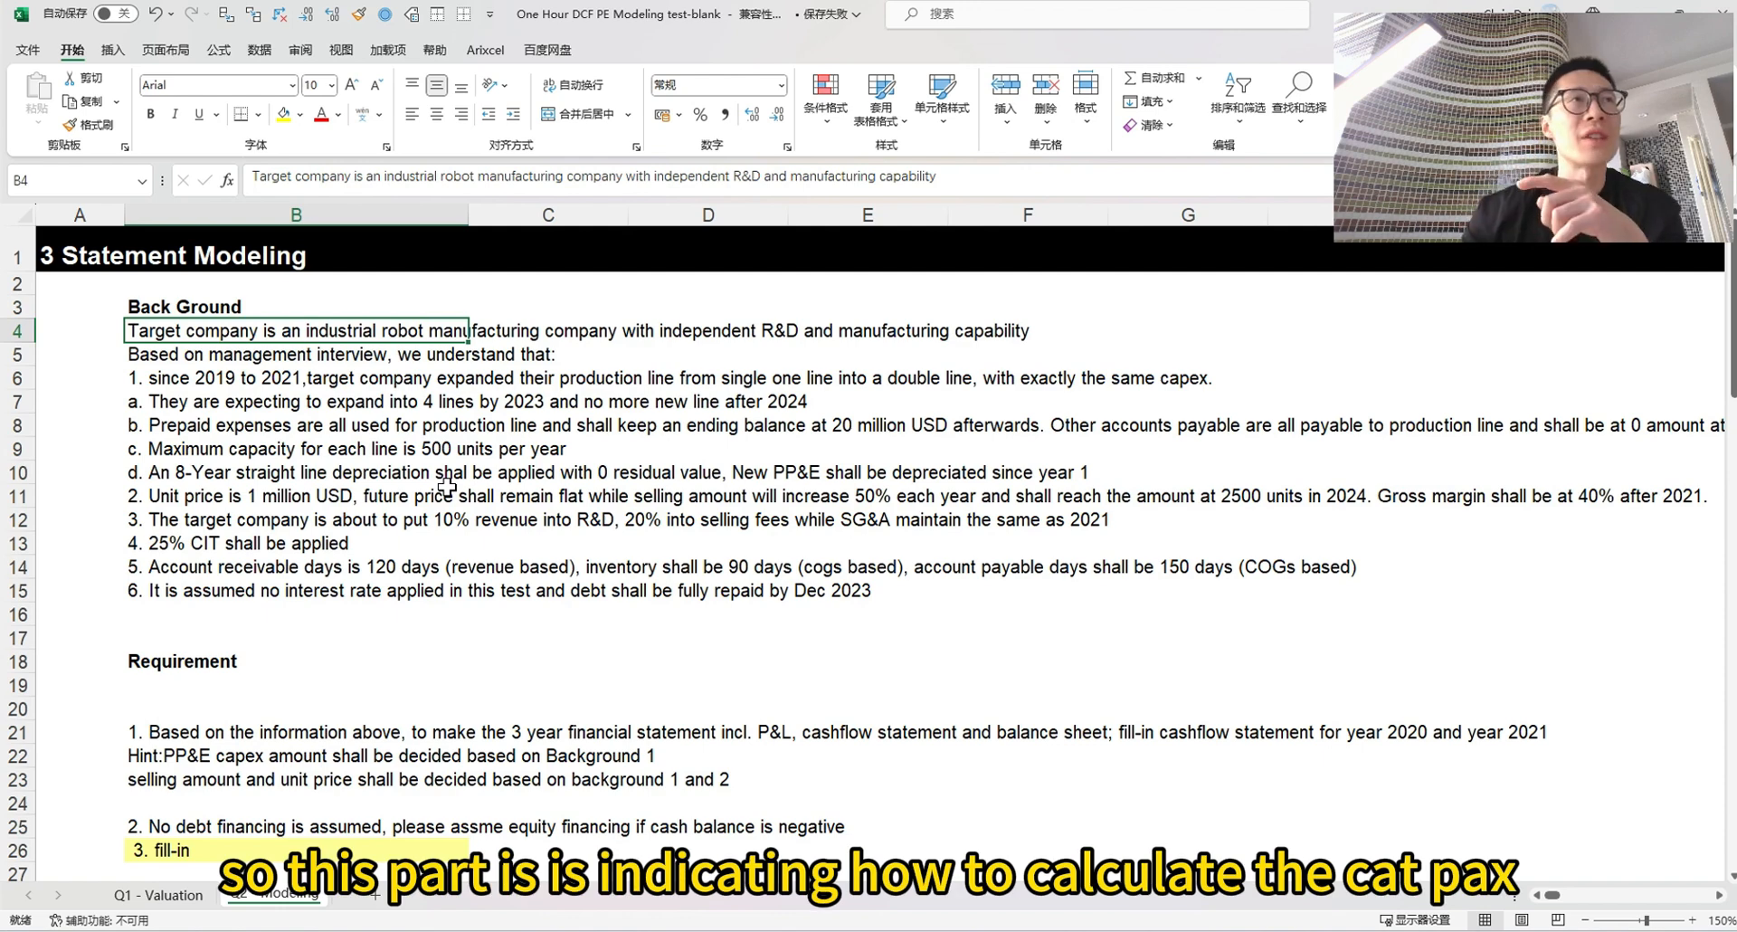
left_click(113, 380)
left_click(191, 380)
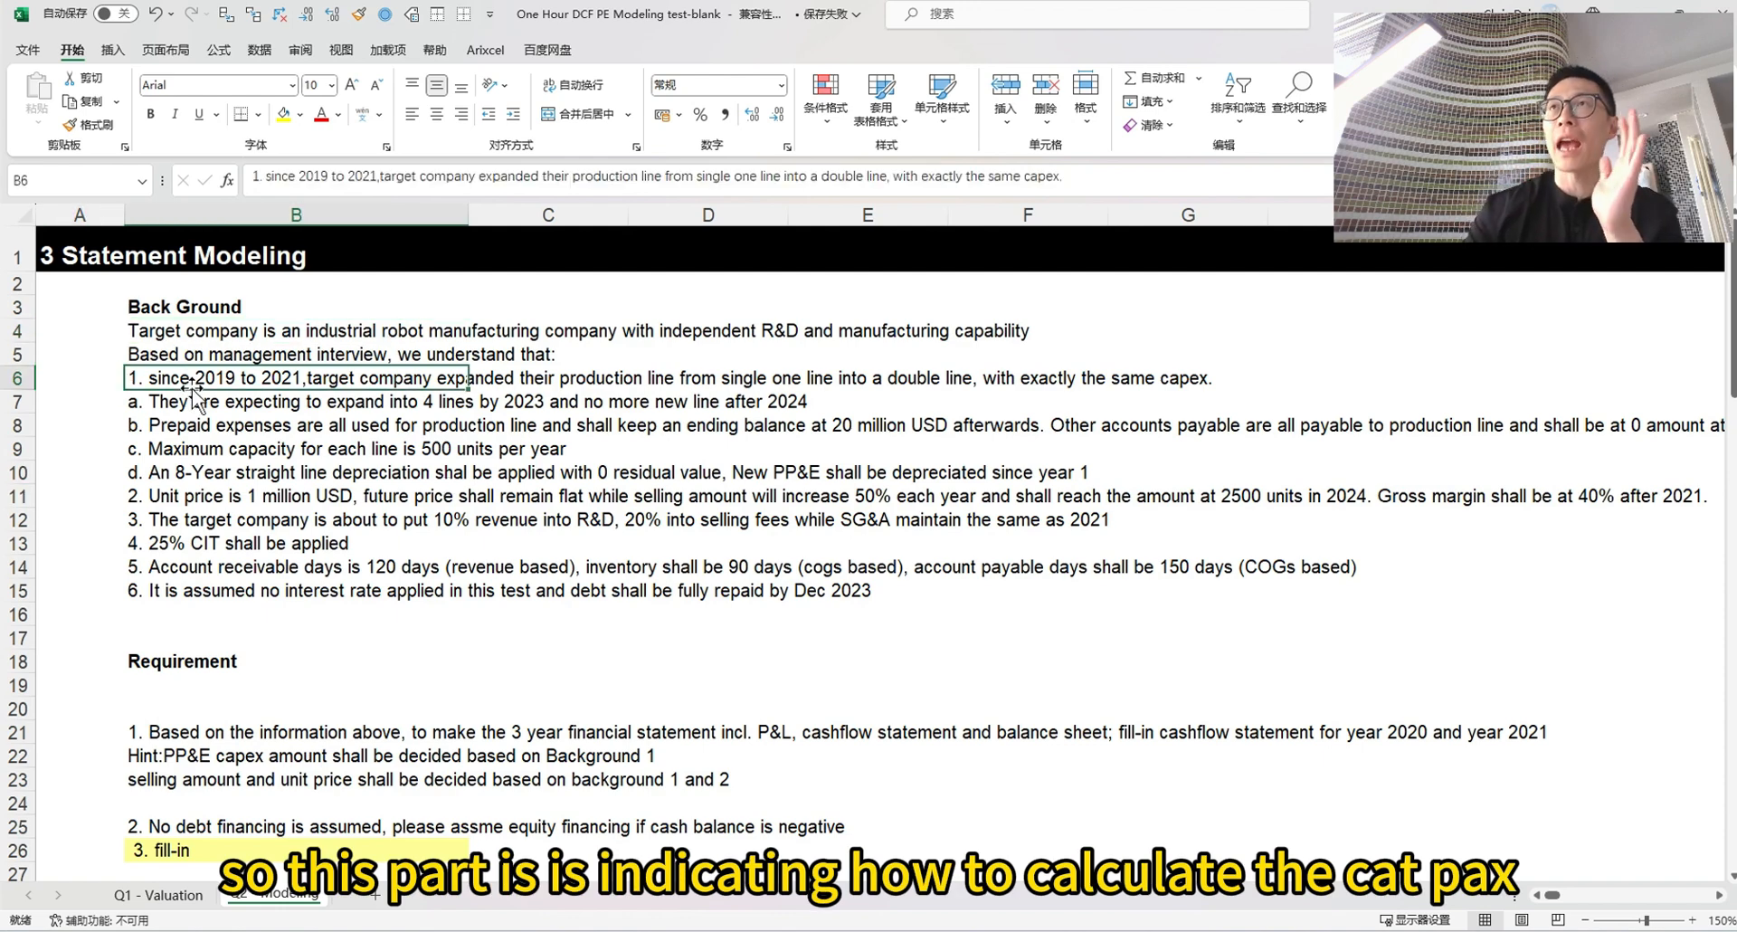
left_click(150, 406)
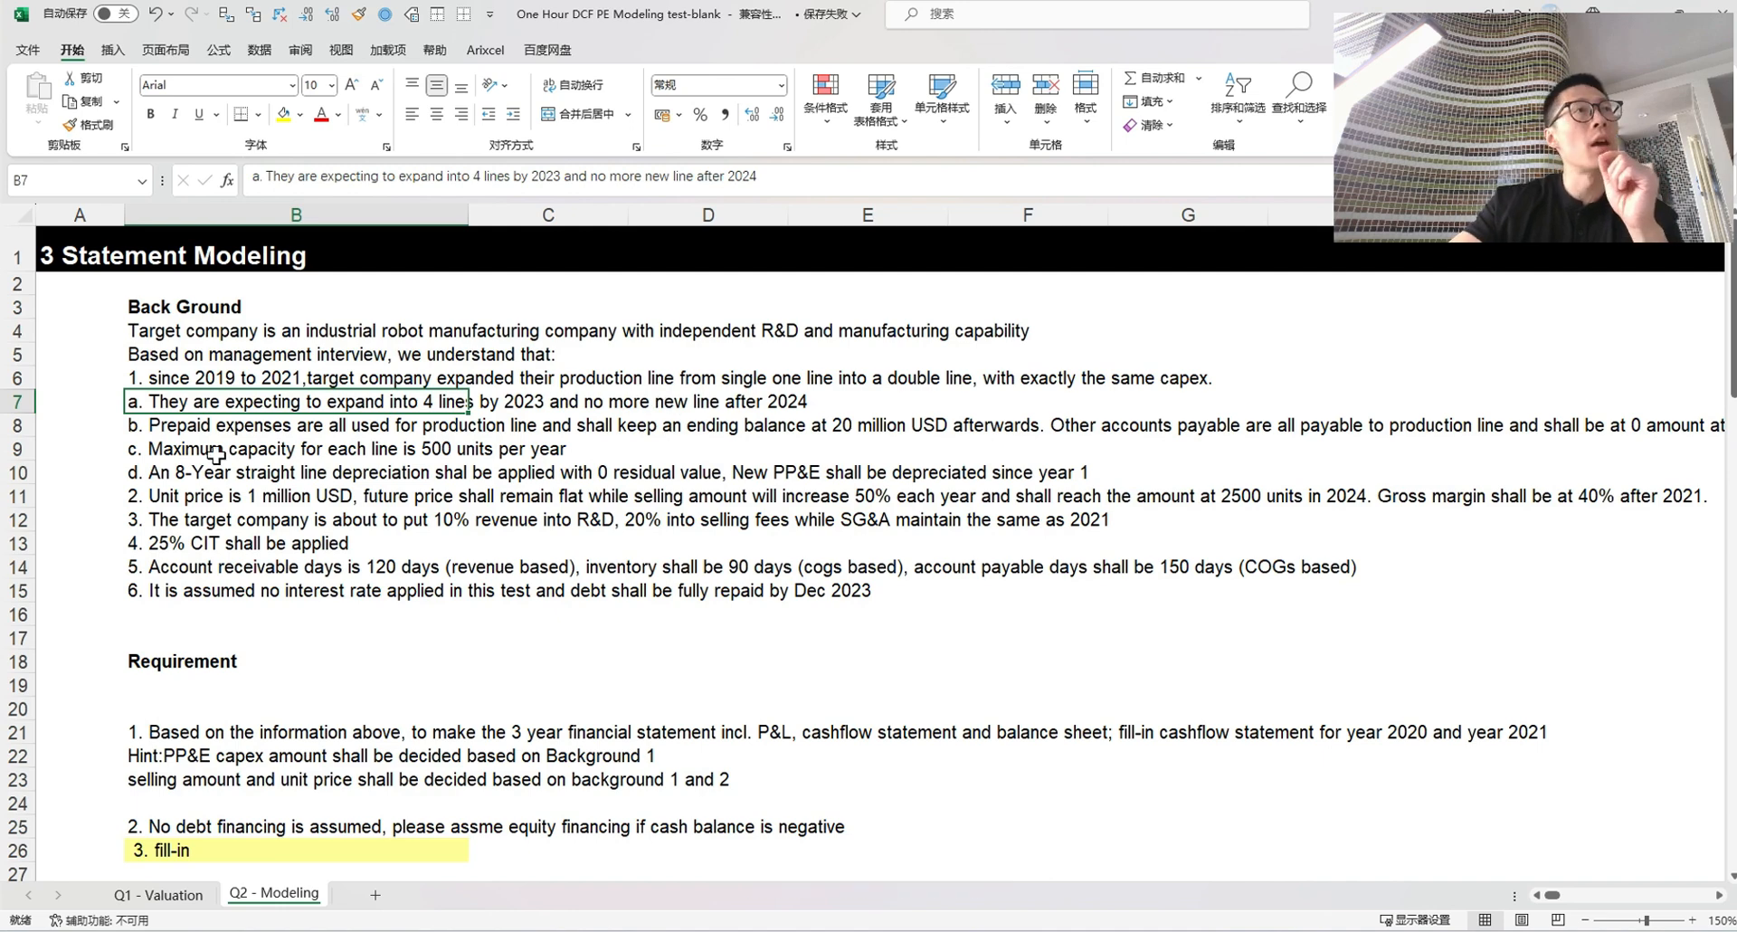
Examine background items b to d on prepaid expenses, other accounts payable, maximum line capacity and depreciation
left_click(312, 424)
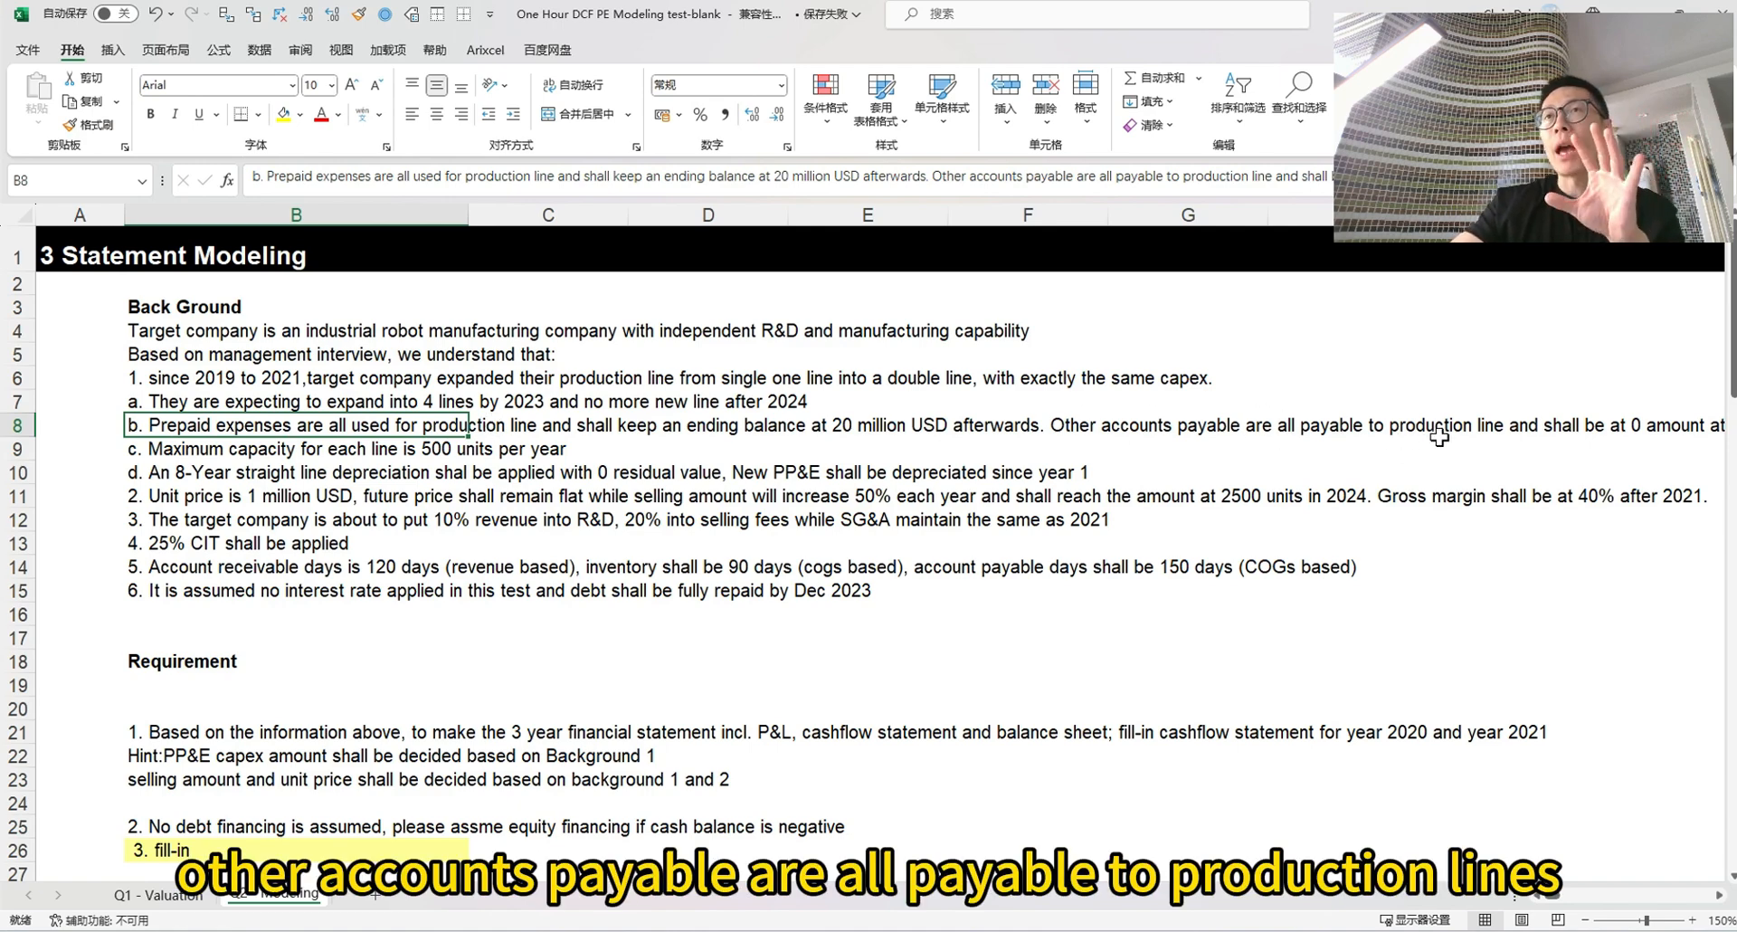
left_click(1644, 431)
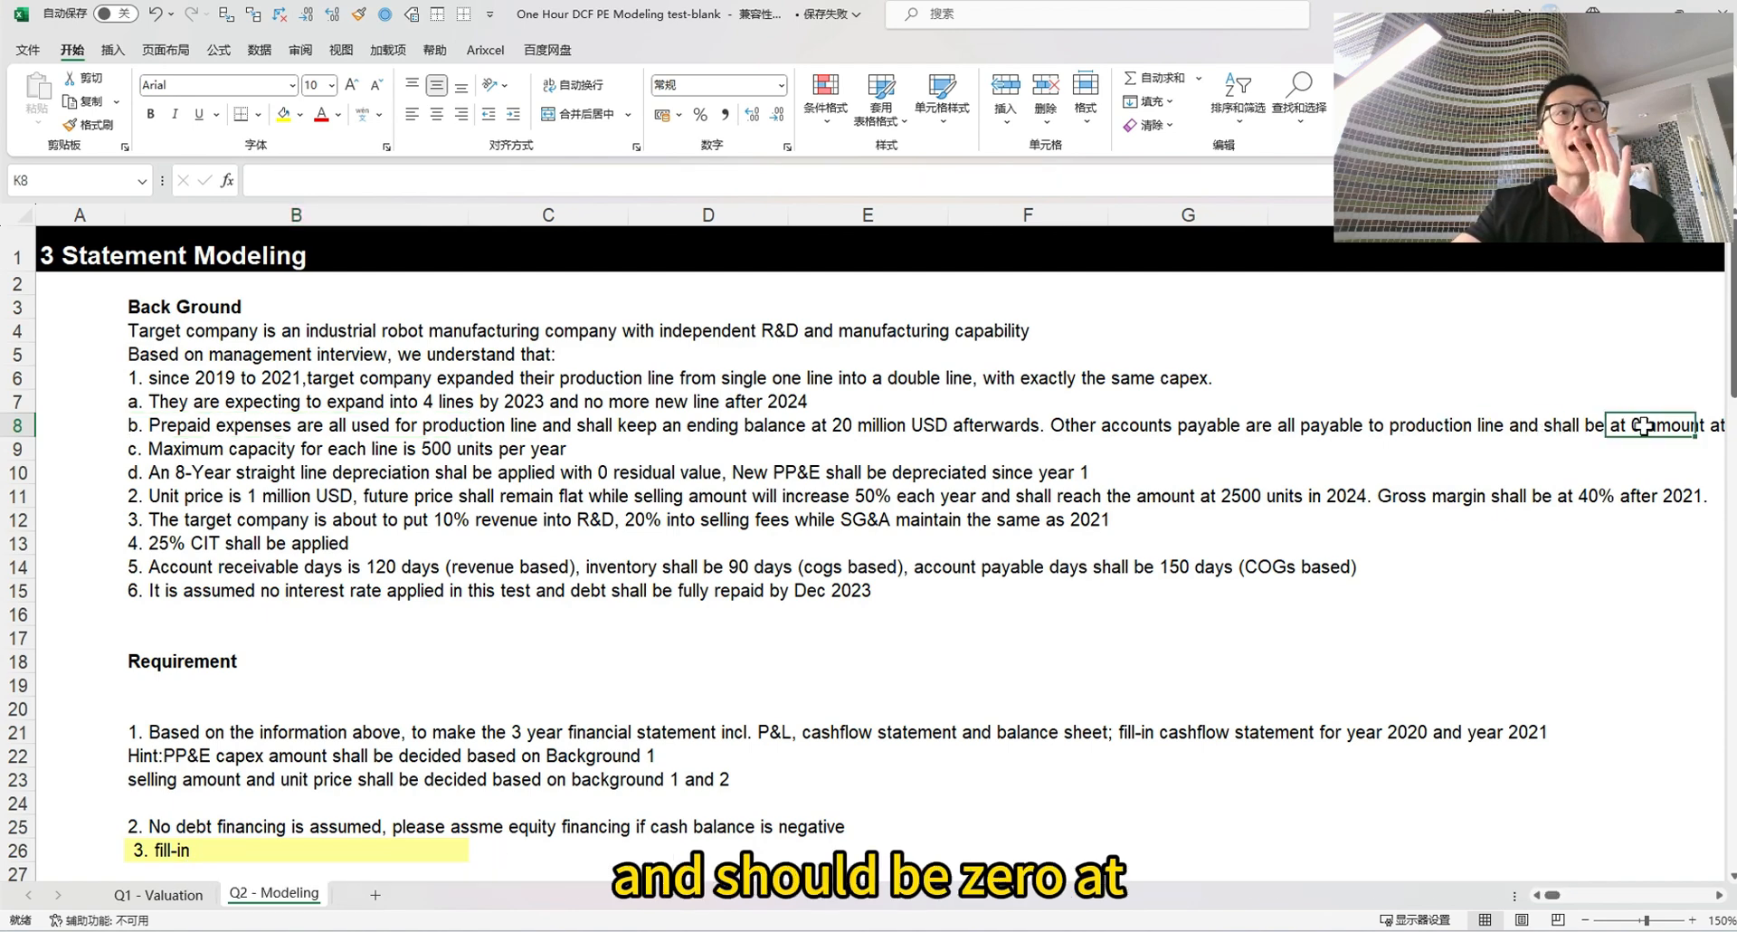
scroll(880, 534, "right", 2)
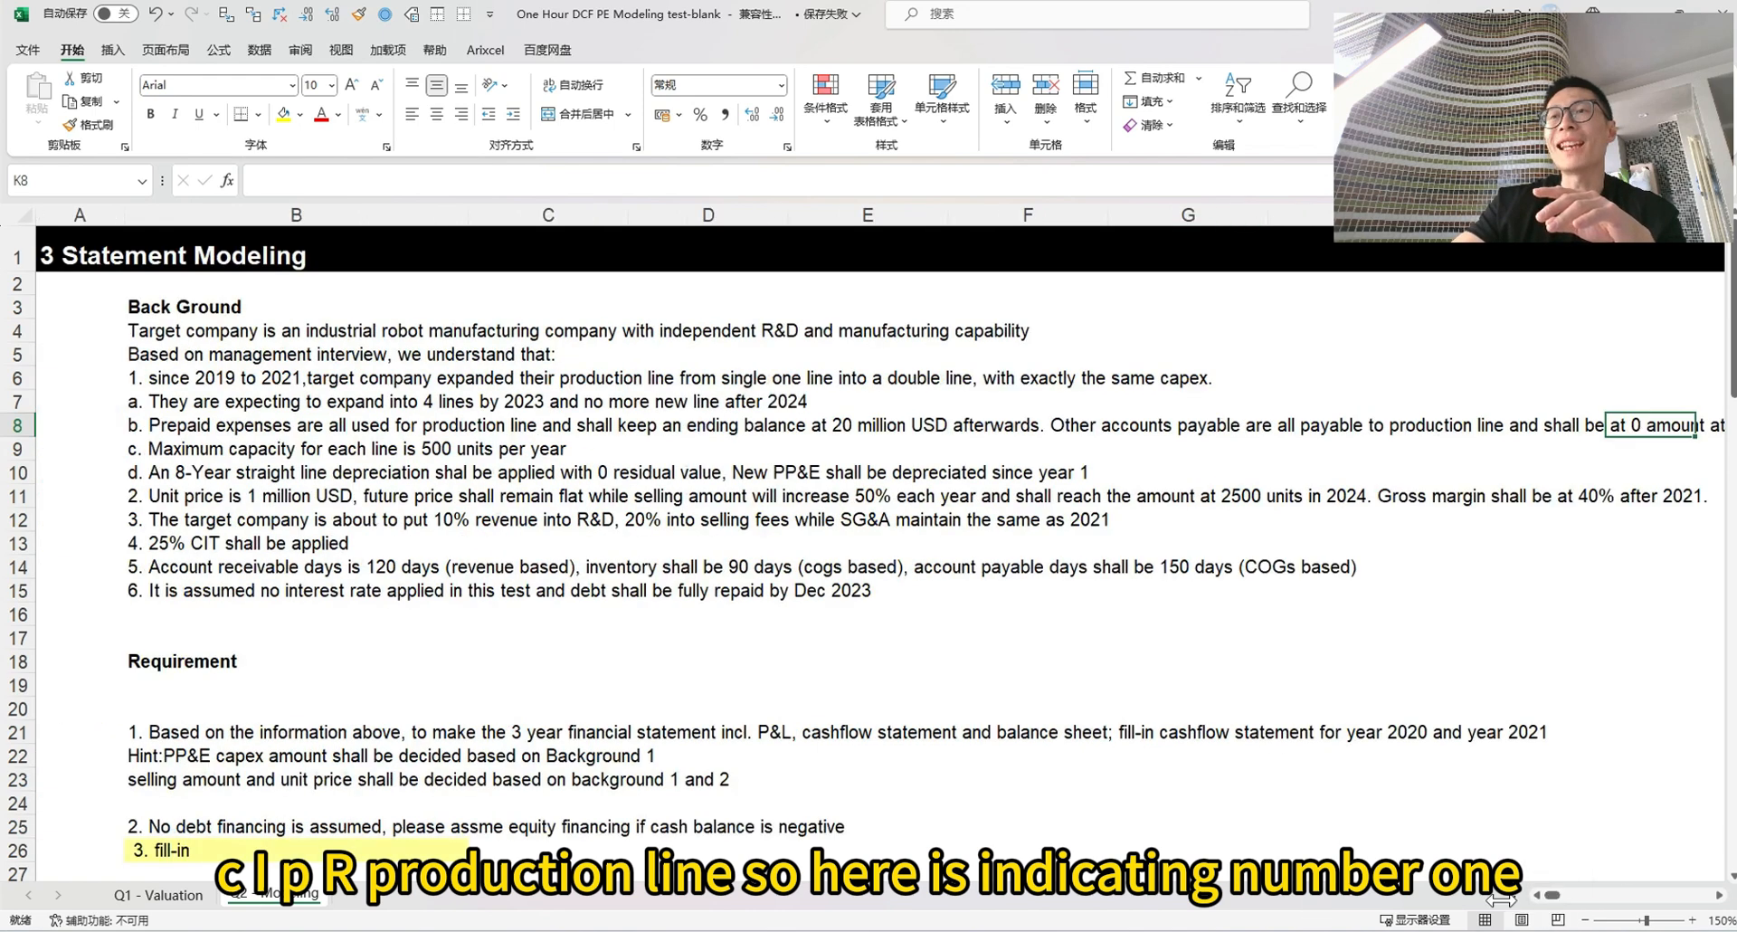
scroll(768, 498, "left", 2)
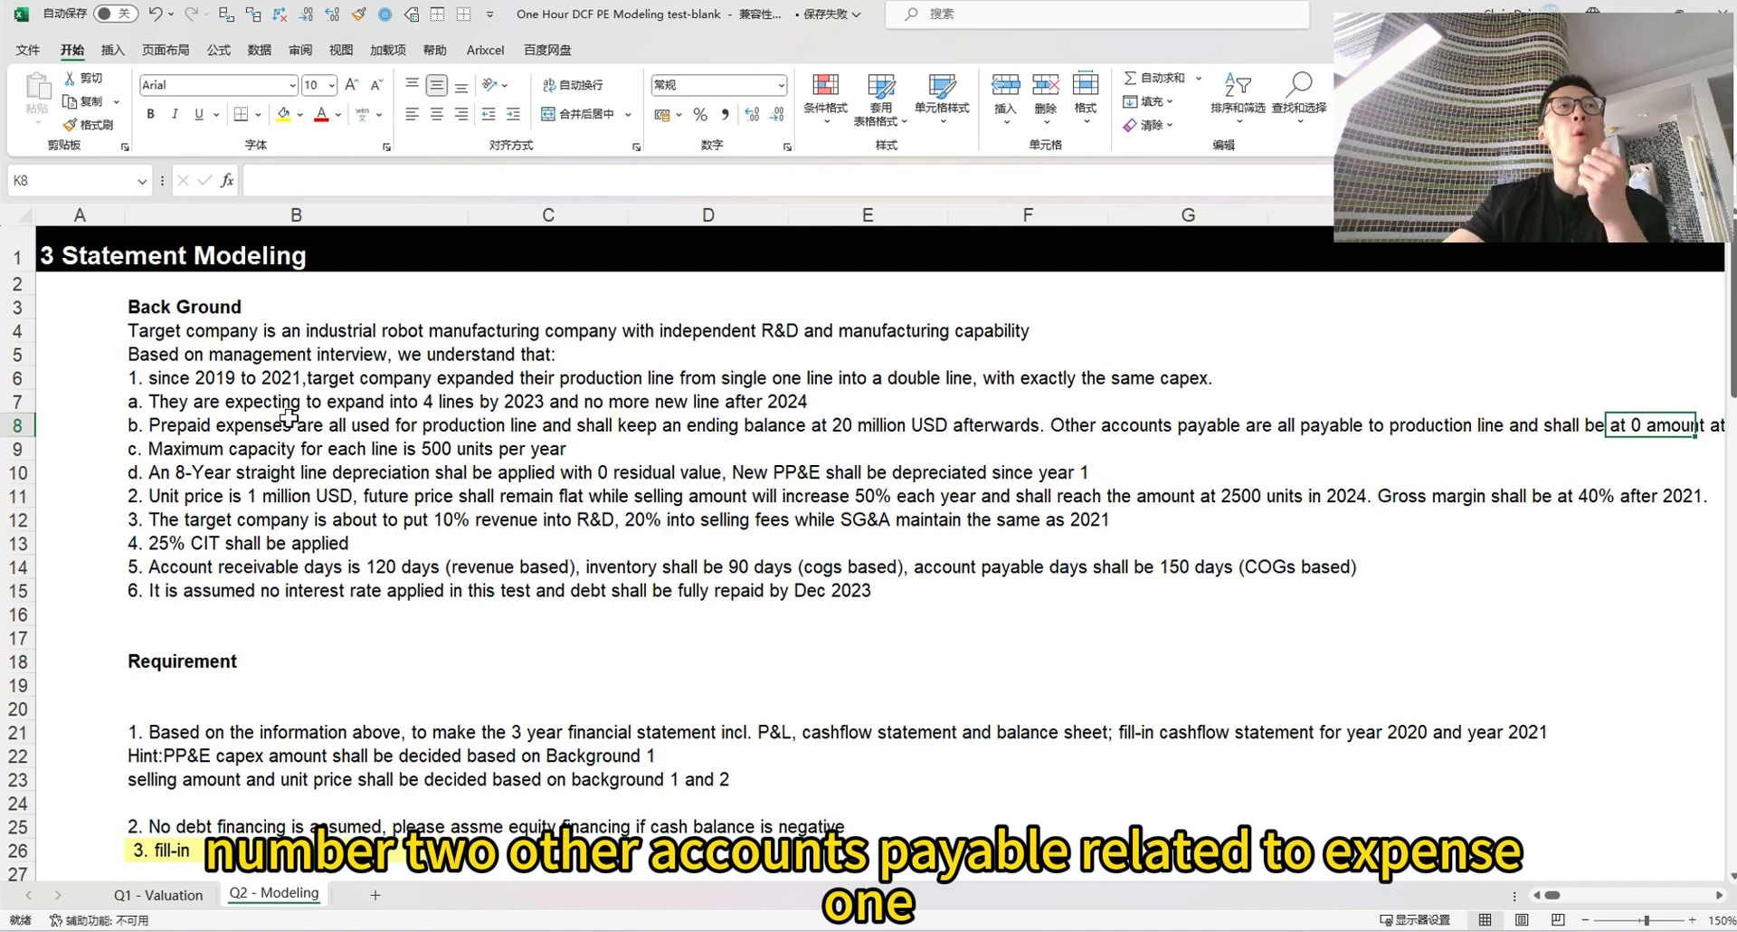
left_click(161, 421)
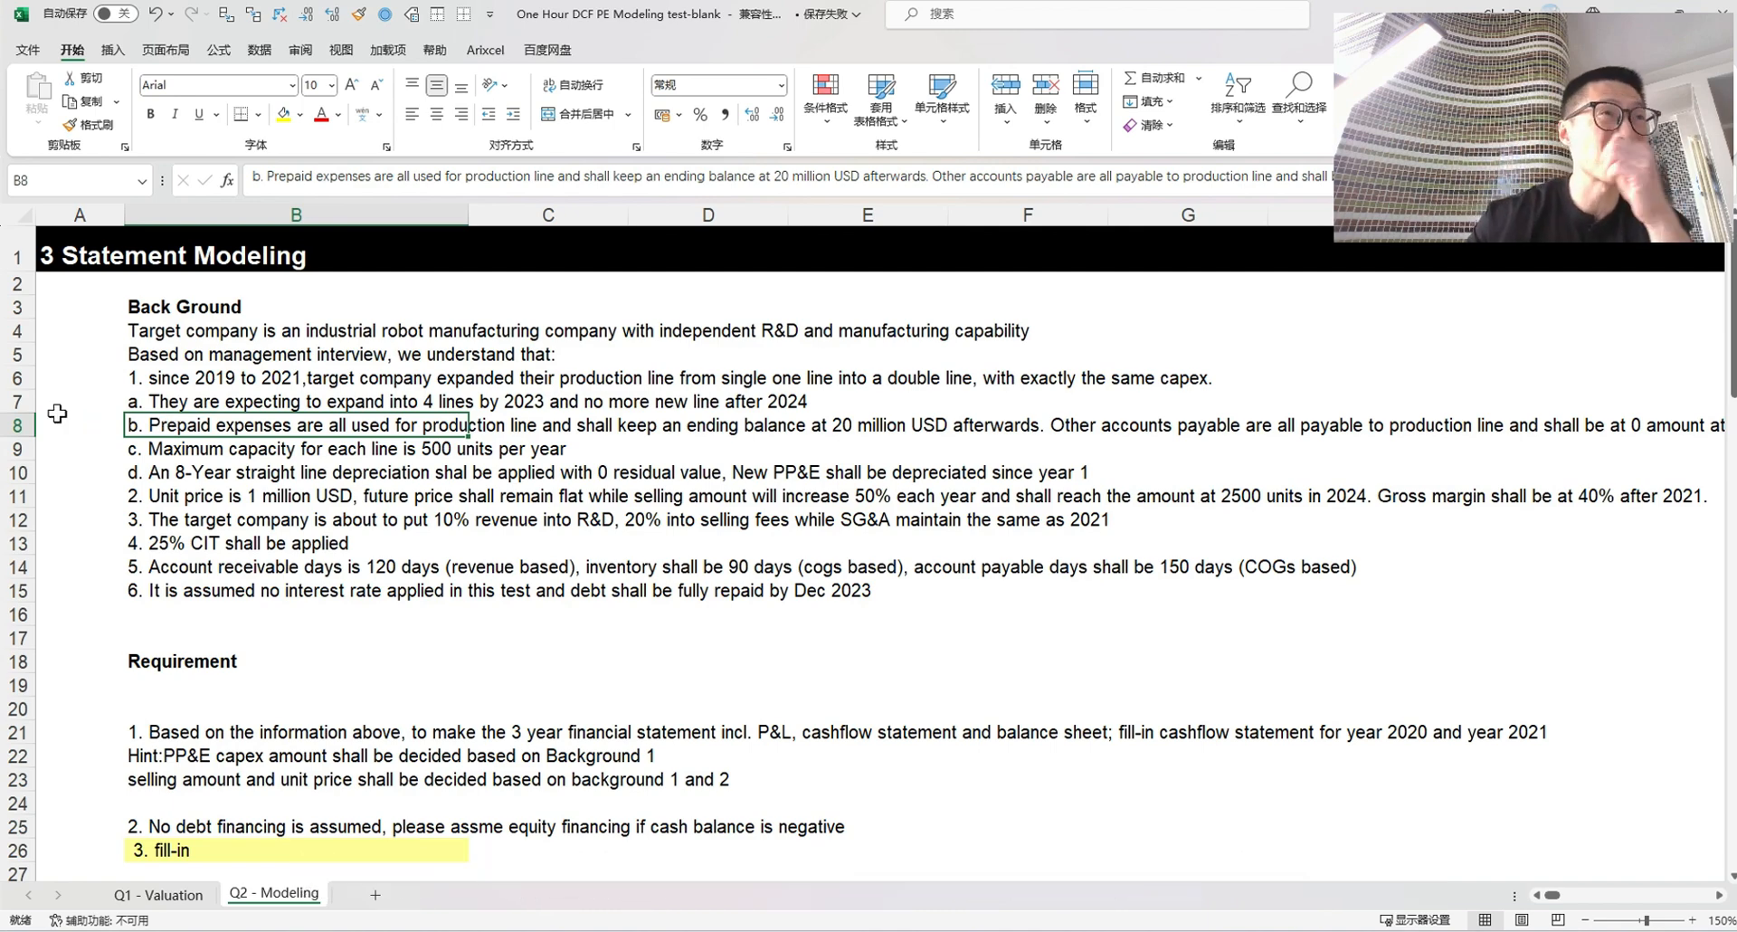
left_click(136, 450)
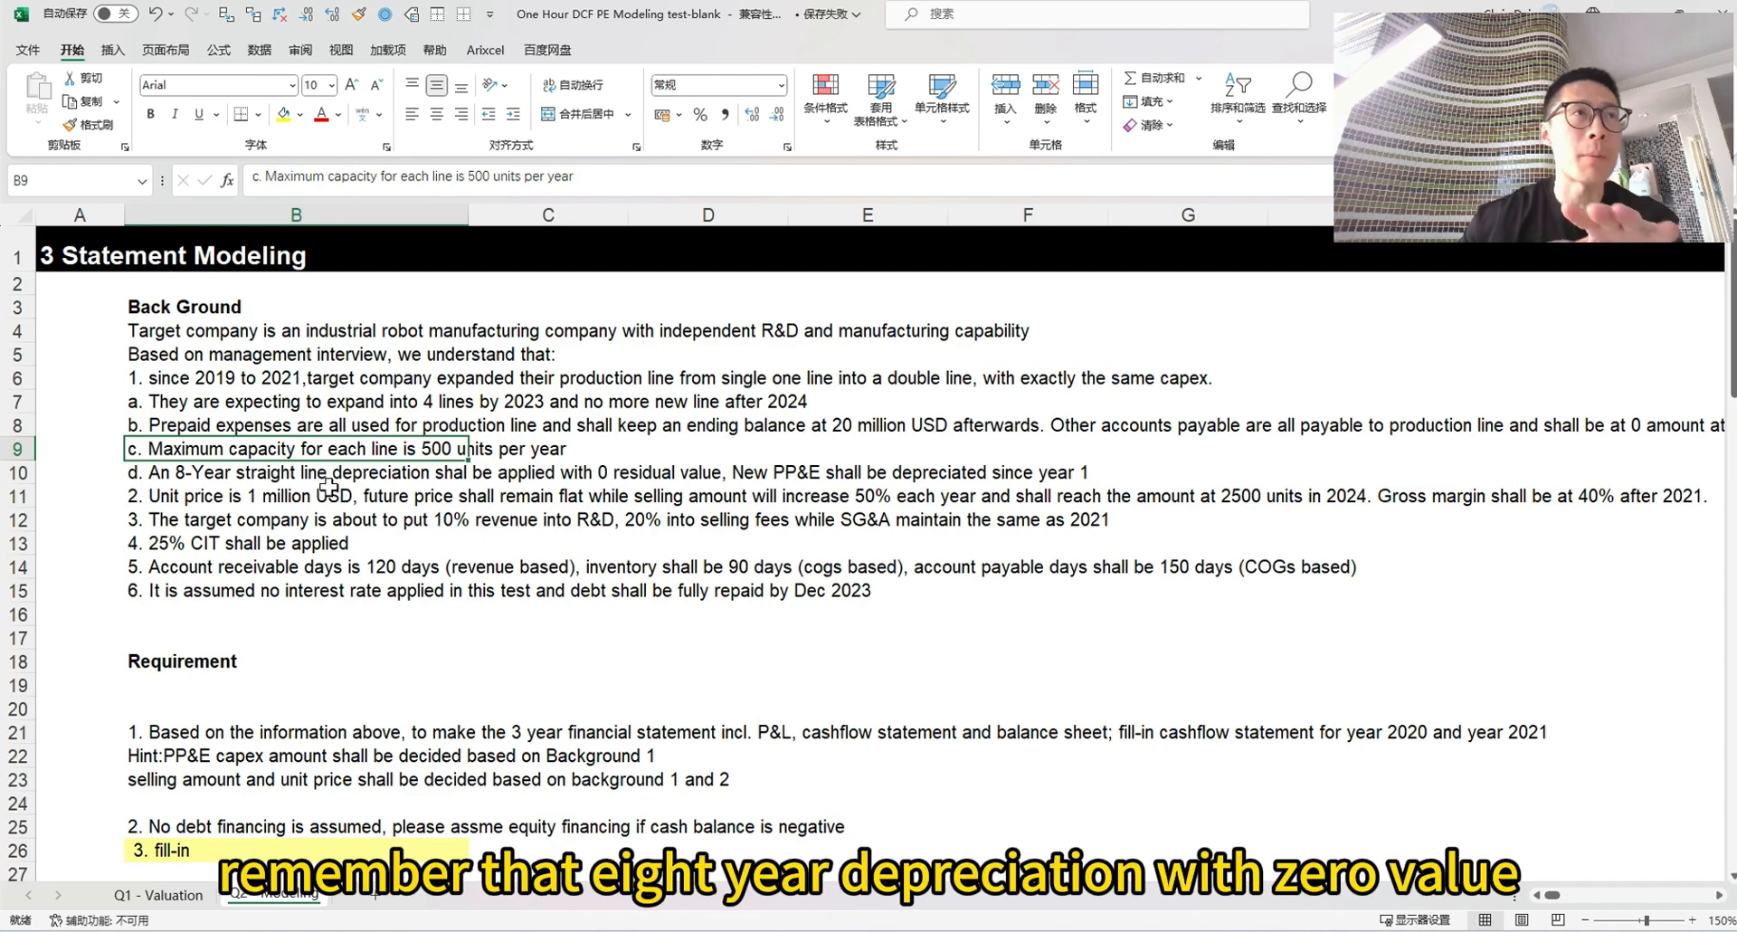
left_click(188, 475)
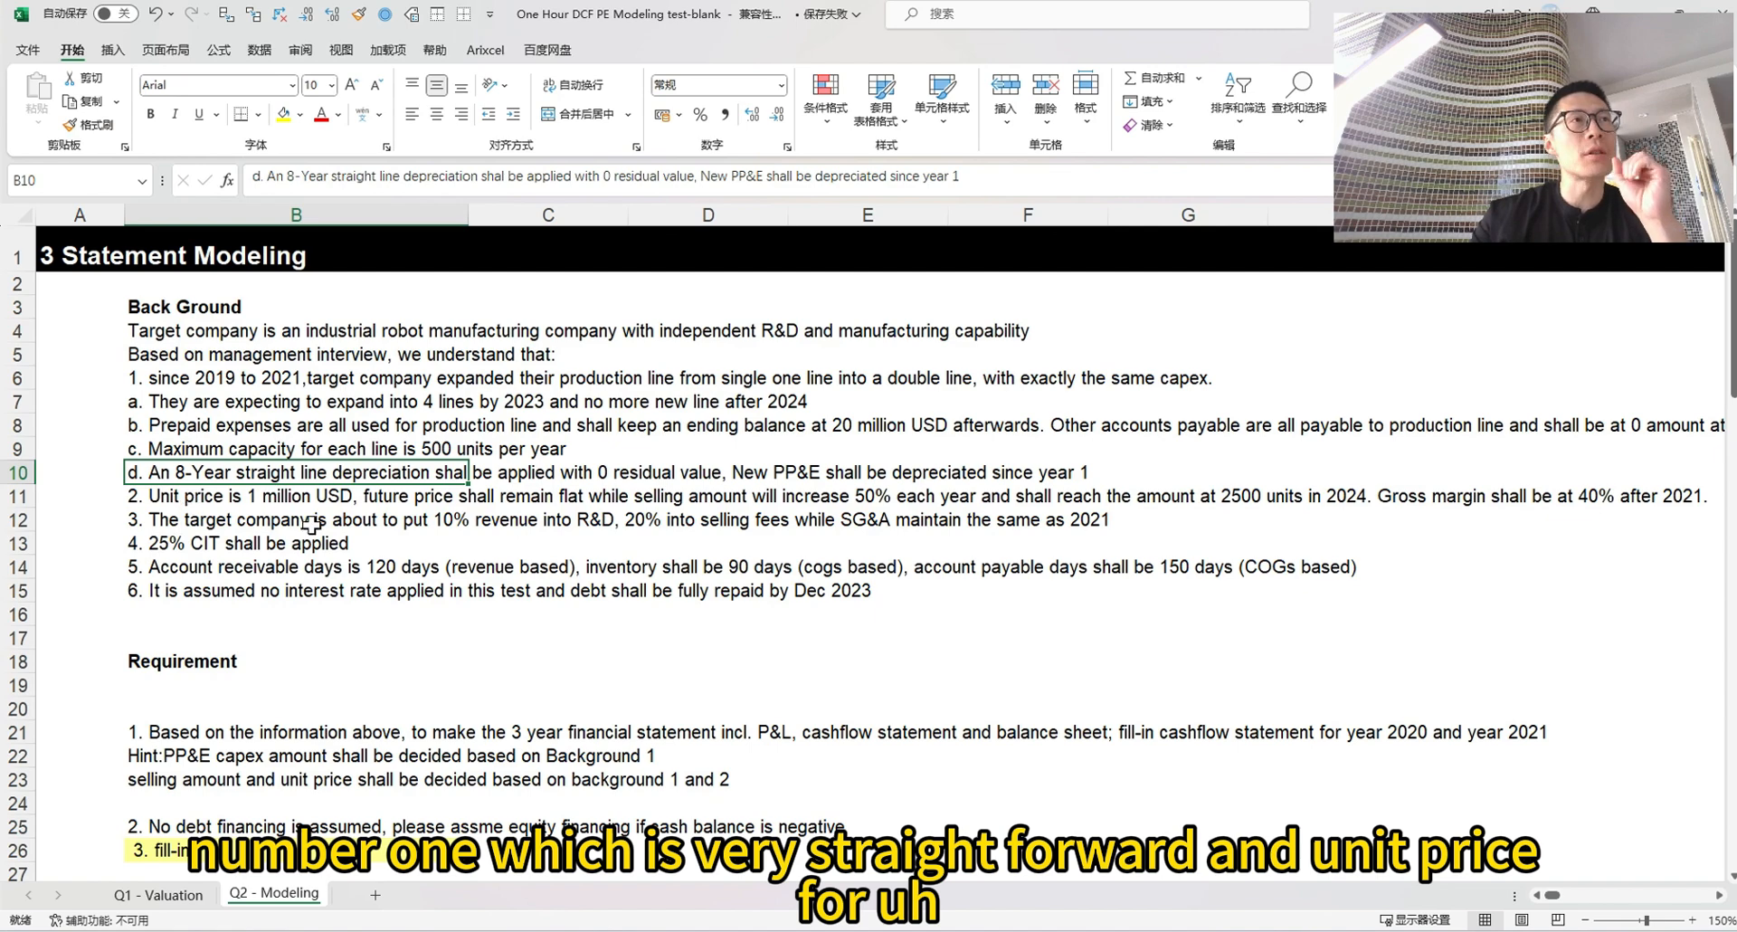
Review background items 2 to 6 on price and margin, expense ratios, tax, working capital days and debt repayment
left_click(257, 504)
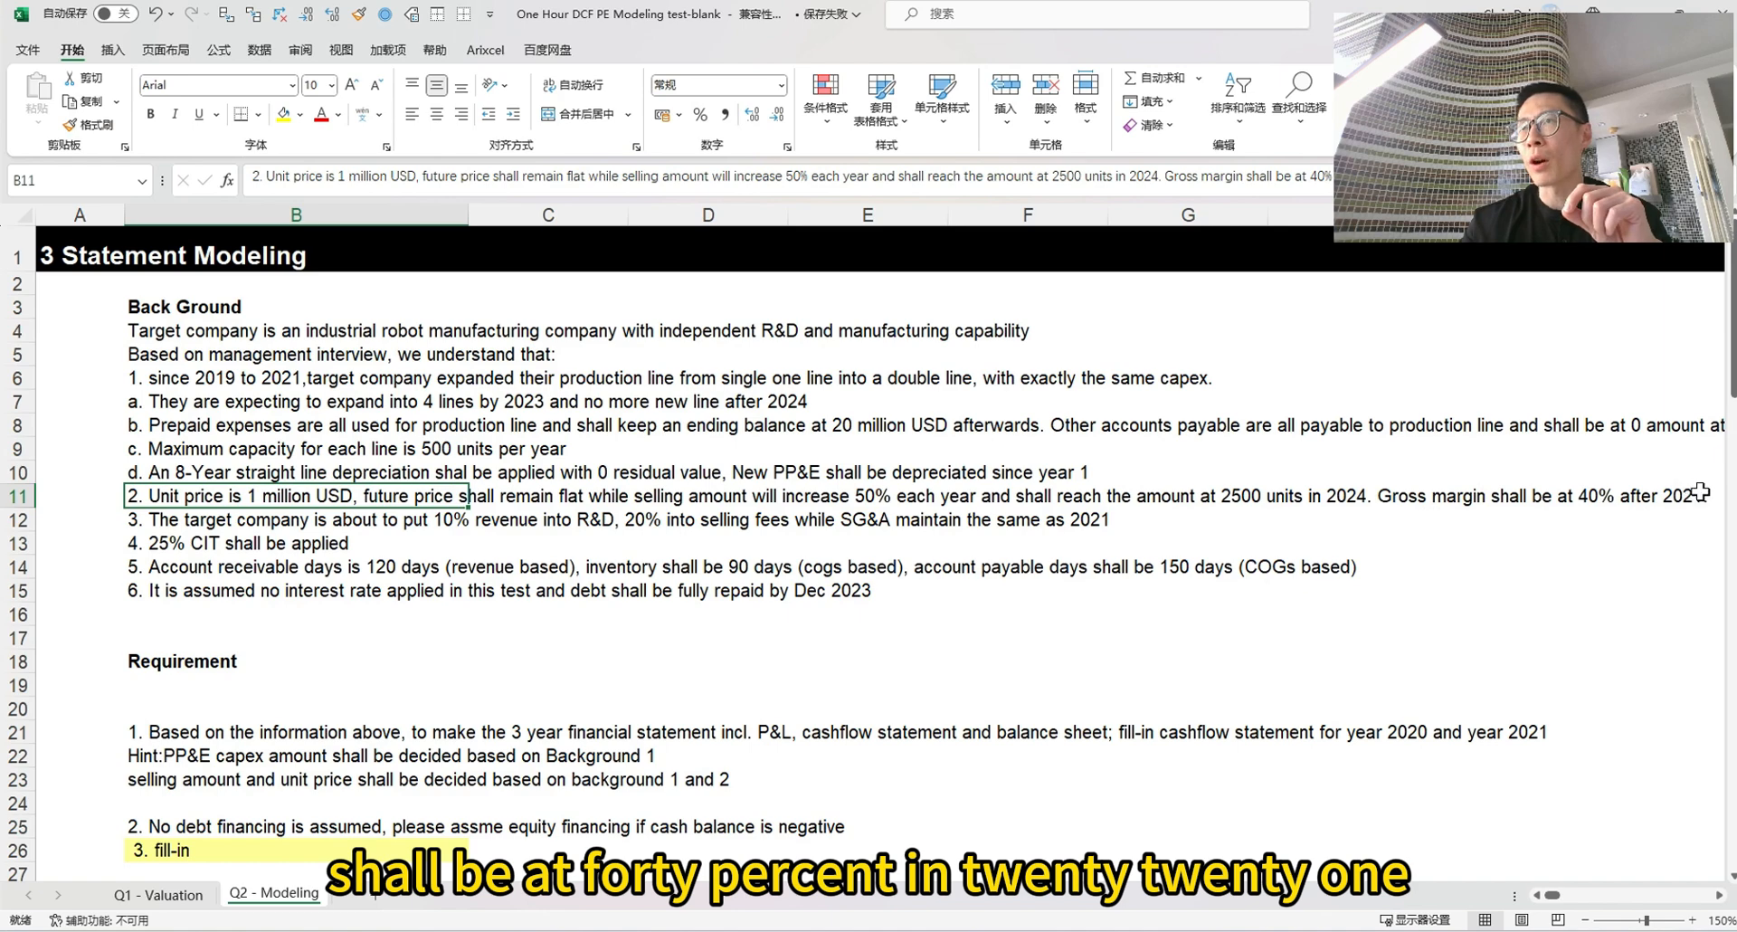
left_click(174, 524)
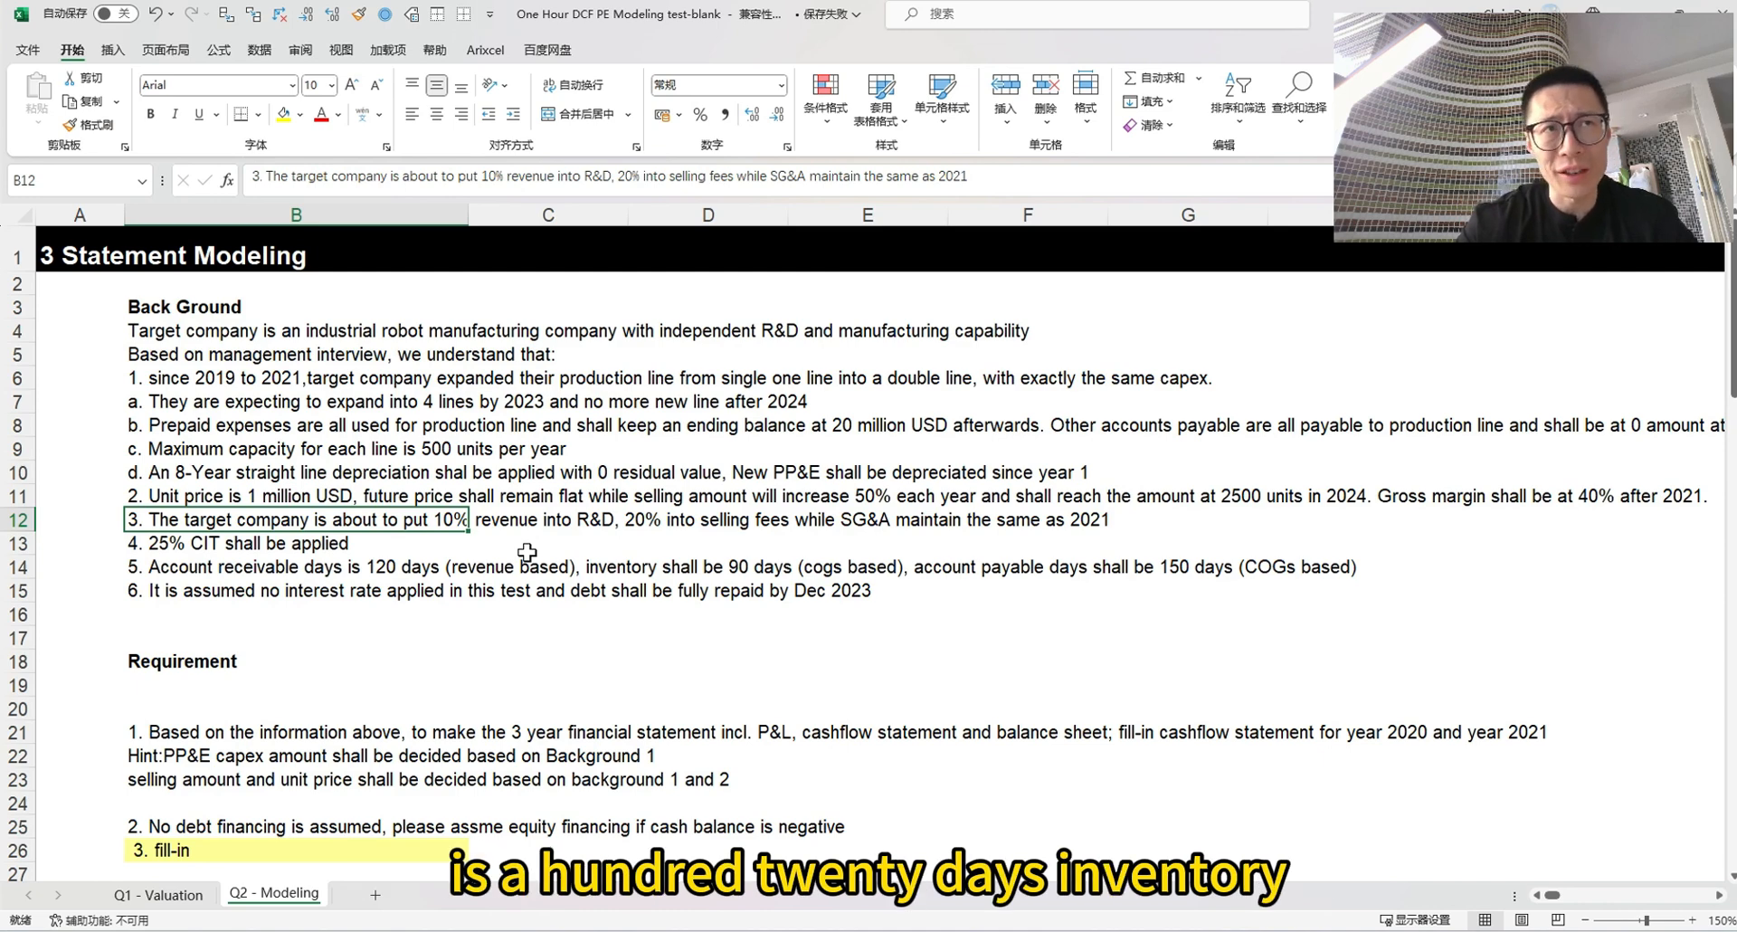
left_click(497, 563)
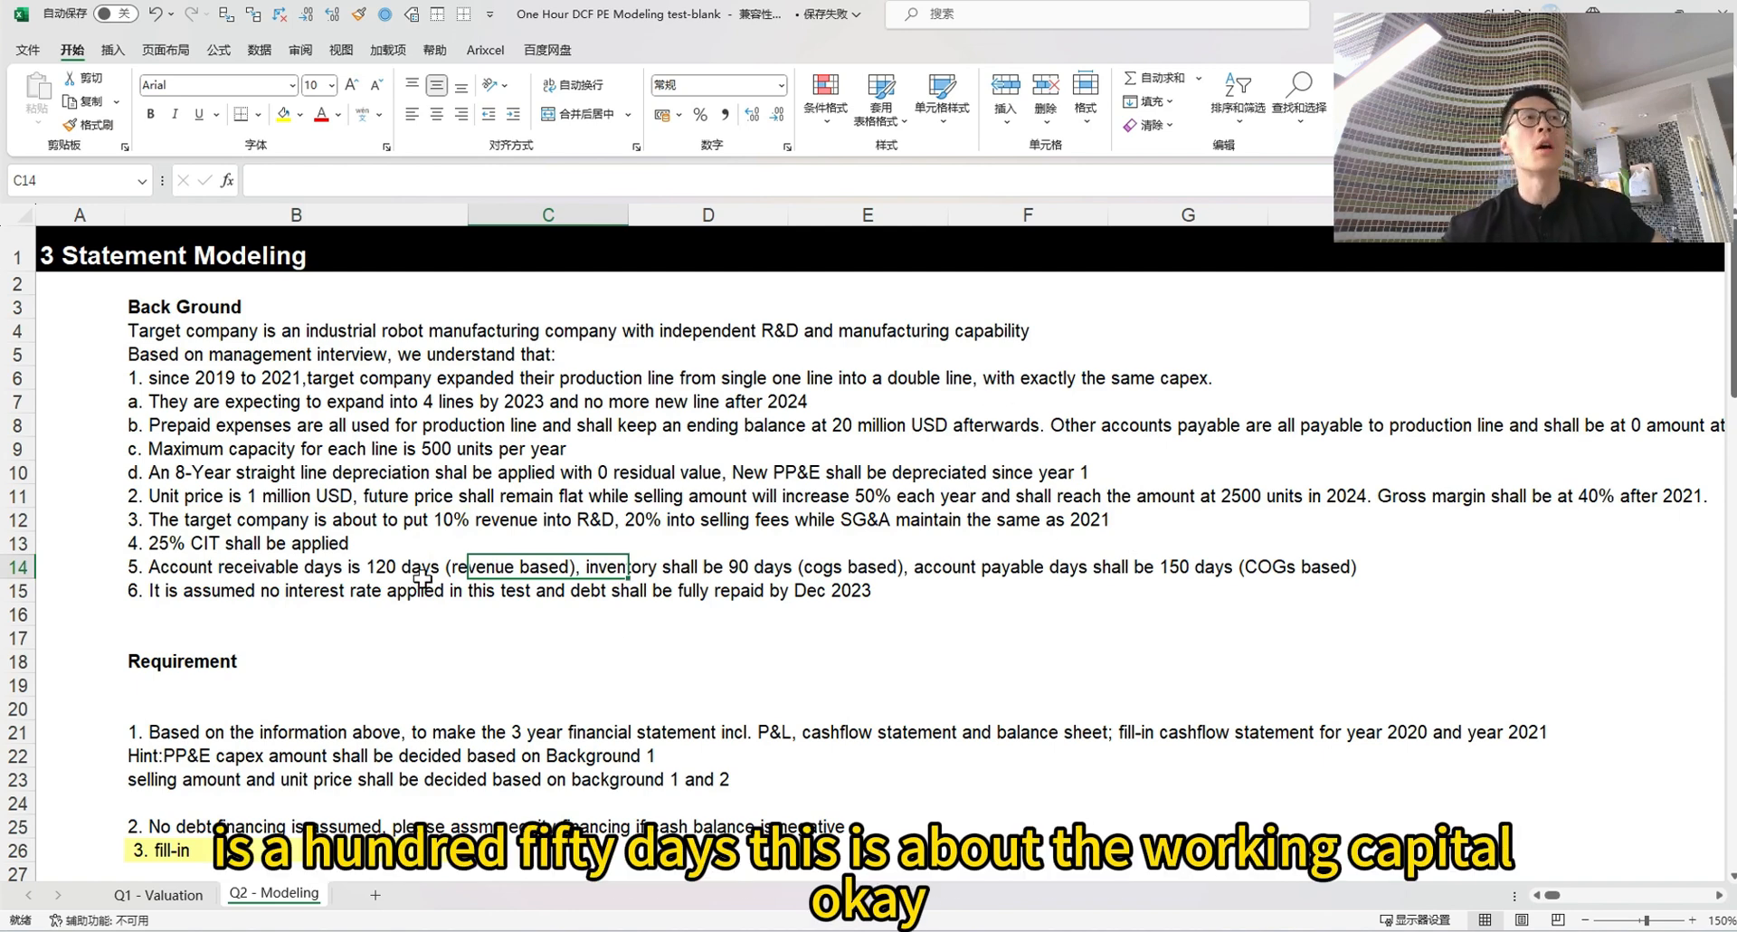
left_click(161, 588)
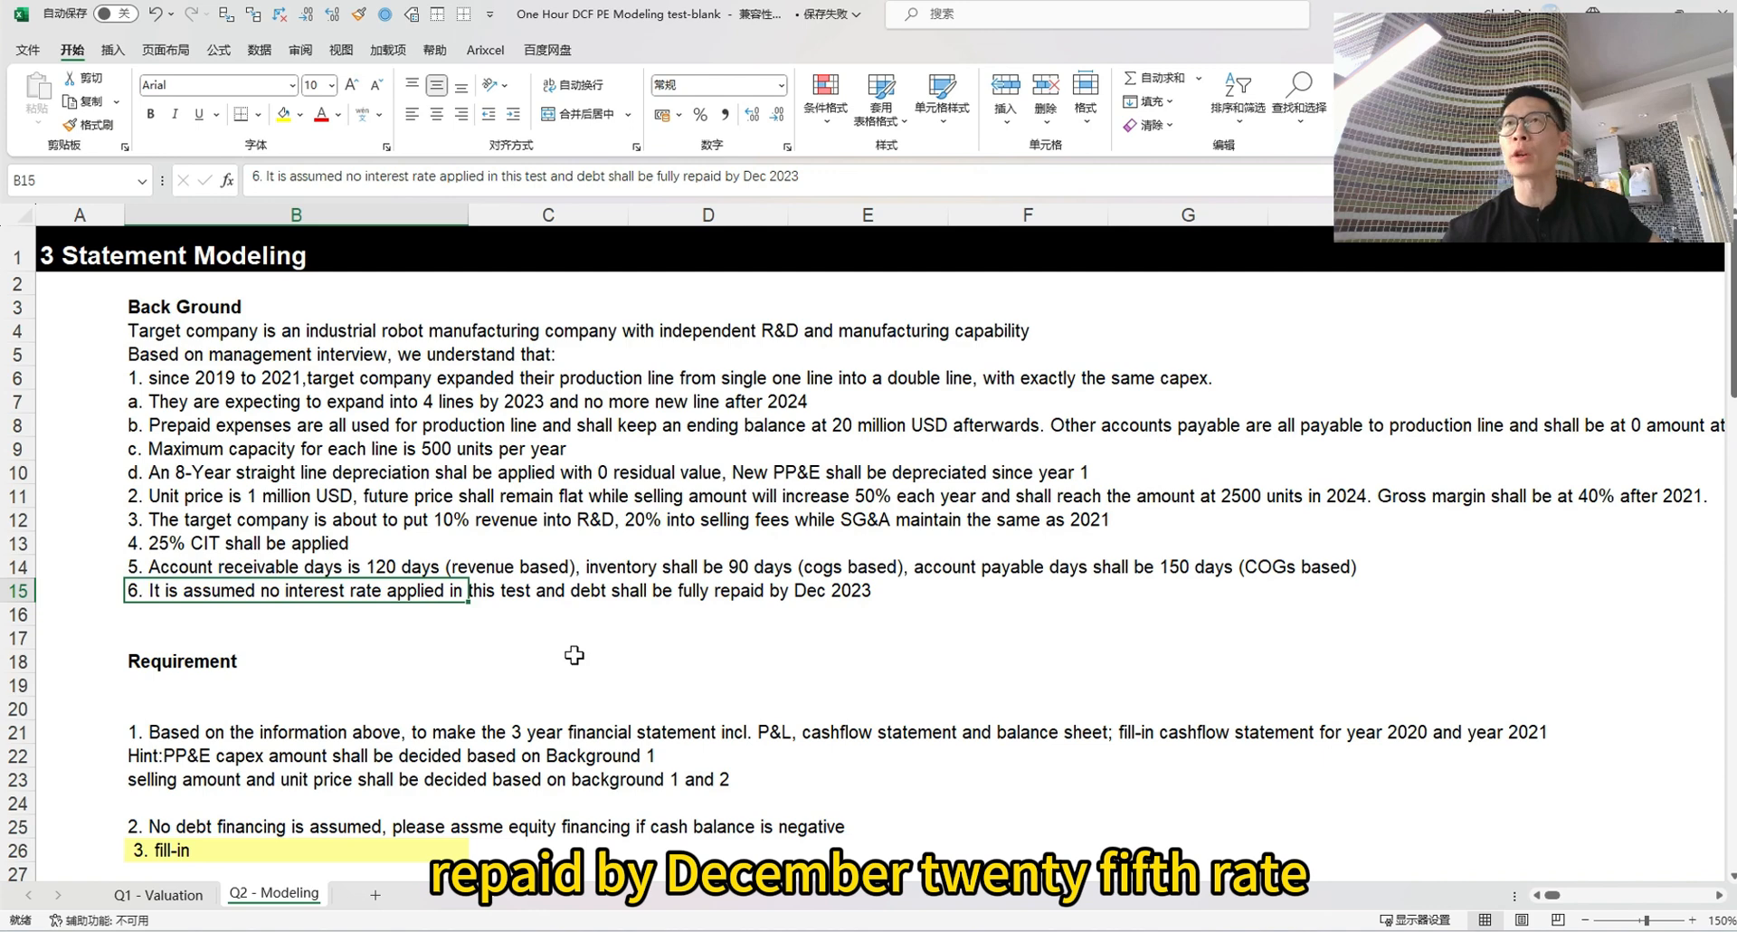
left_click_drag(240, 593, 977, 592)
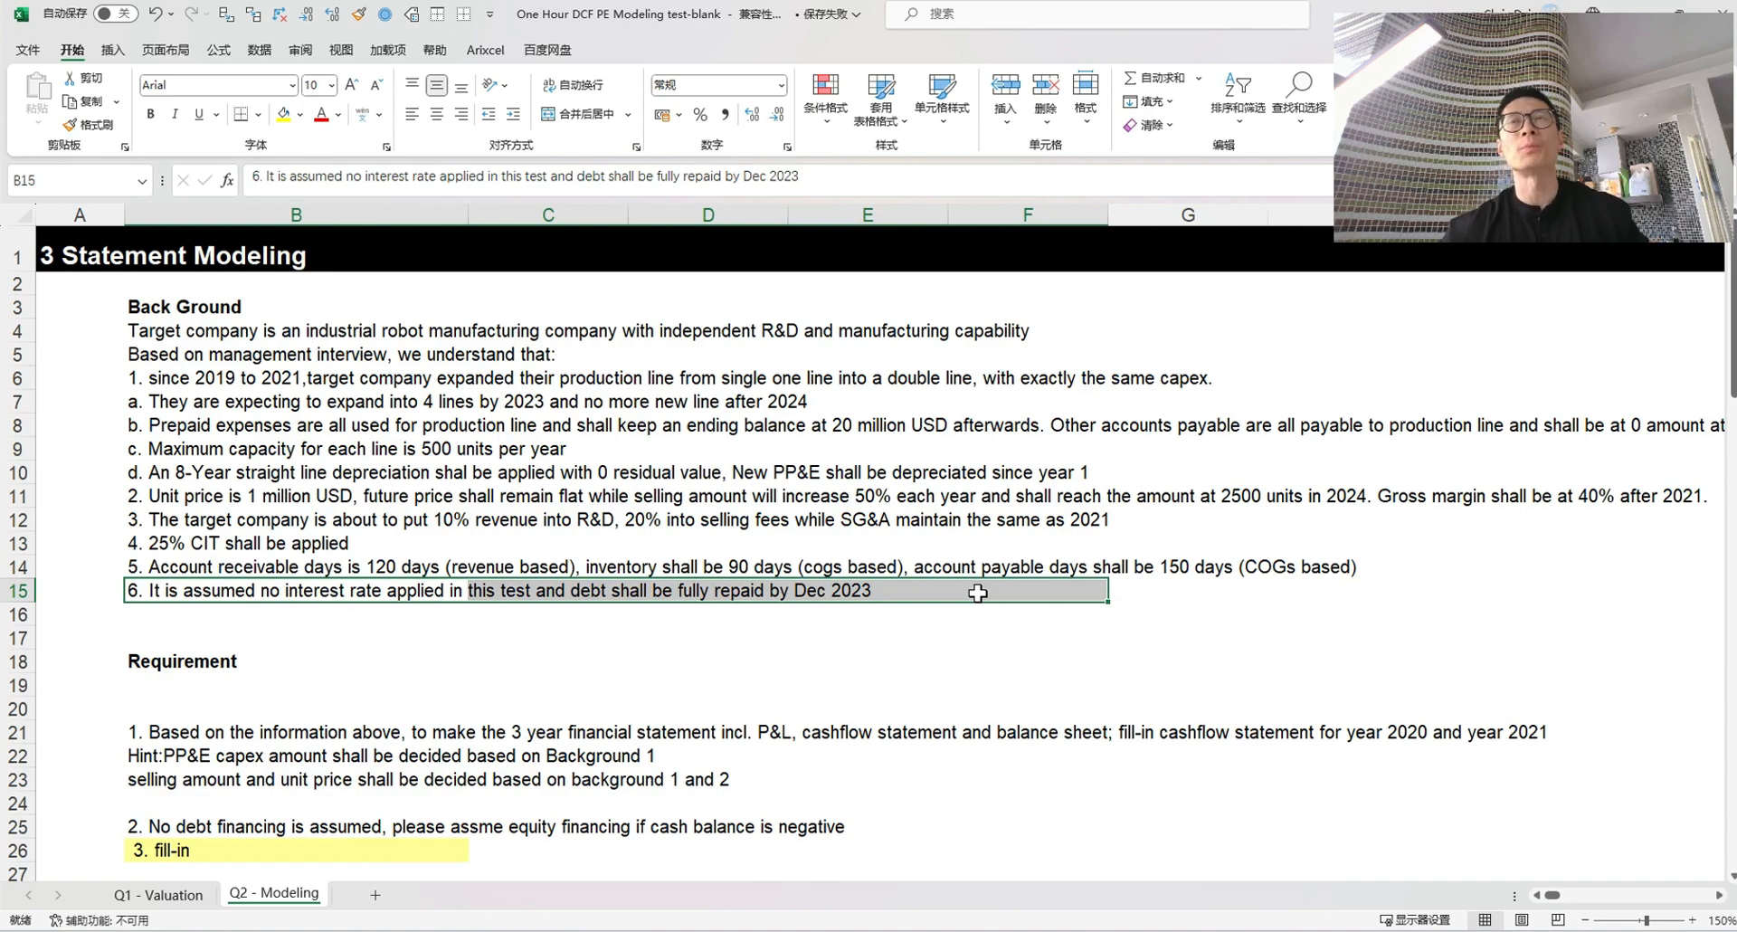
scroll(486, 380, "down", 3)
scroll(319, 614, "up", 3)
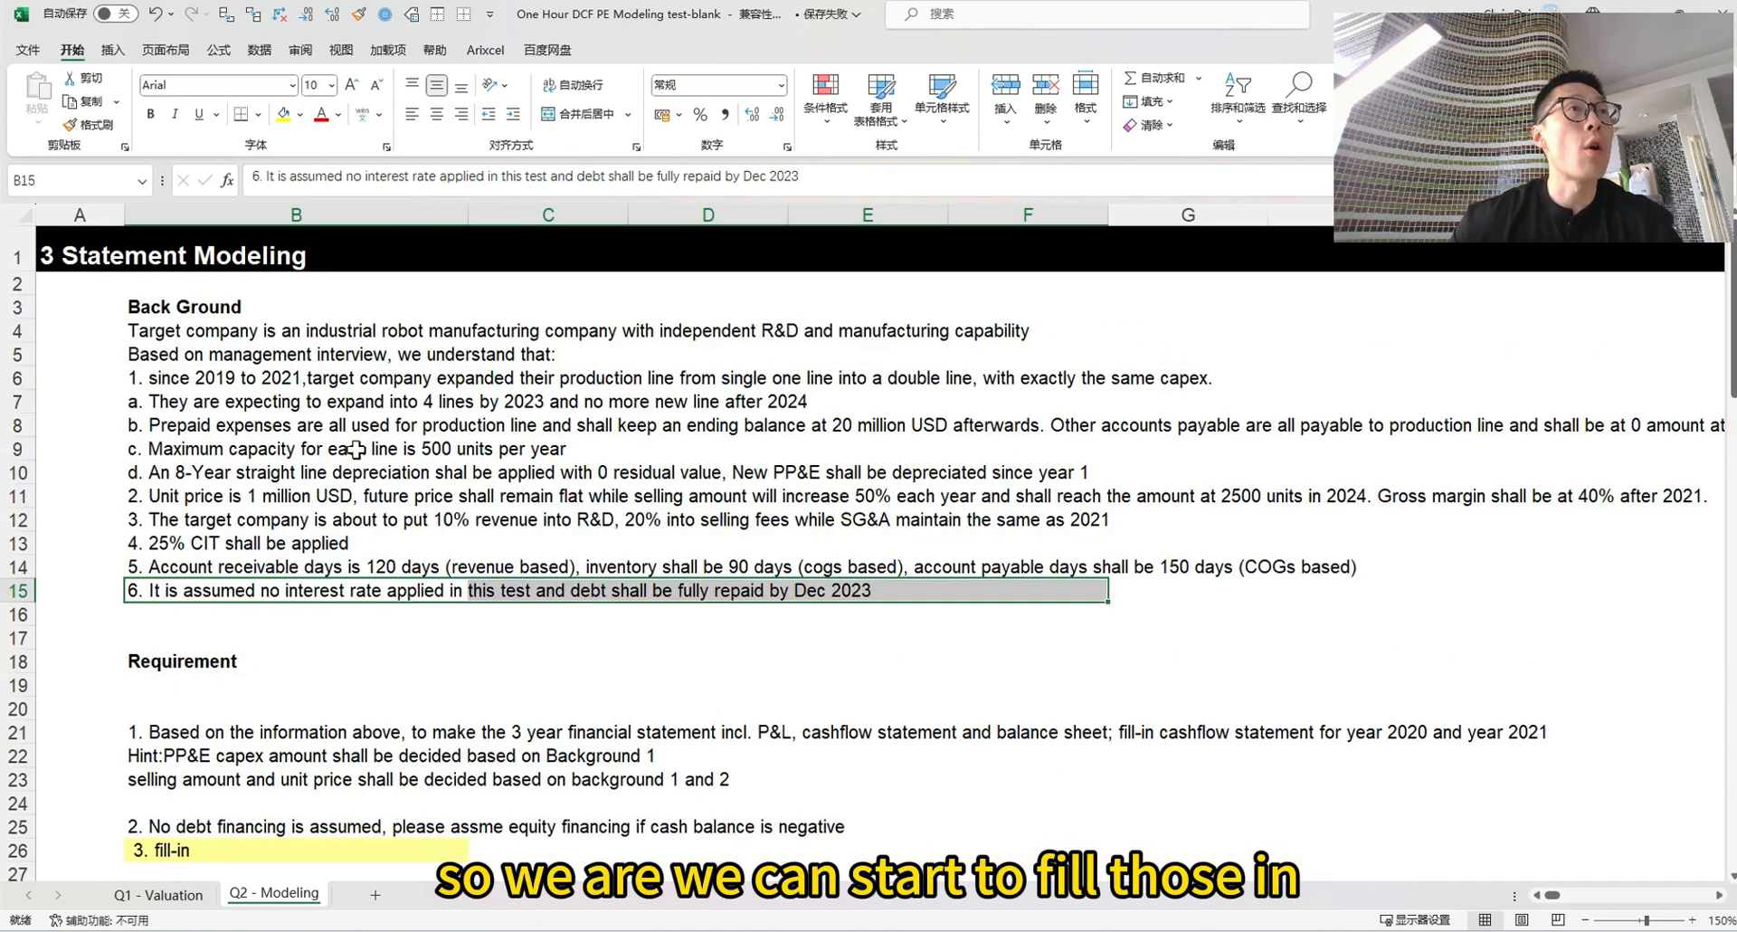
left_click_drag(173, 330, 233, 602)
Read the Requirement section in rows 21 to 26, covering the three statements, capex hint and equity financing rule
scroll(234, 602, "down", 4)
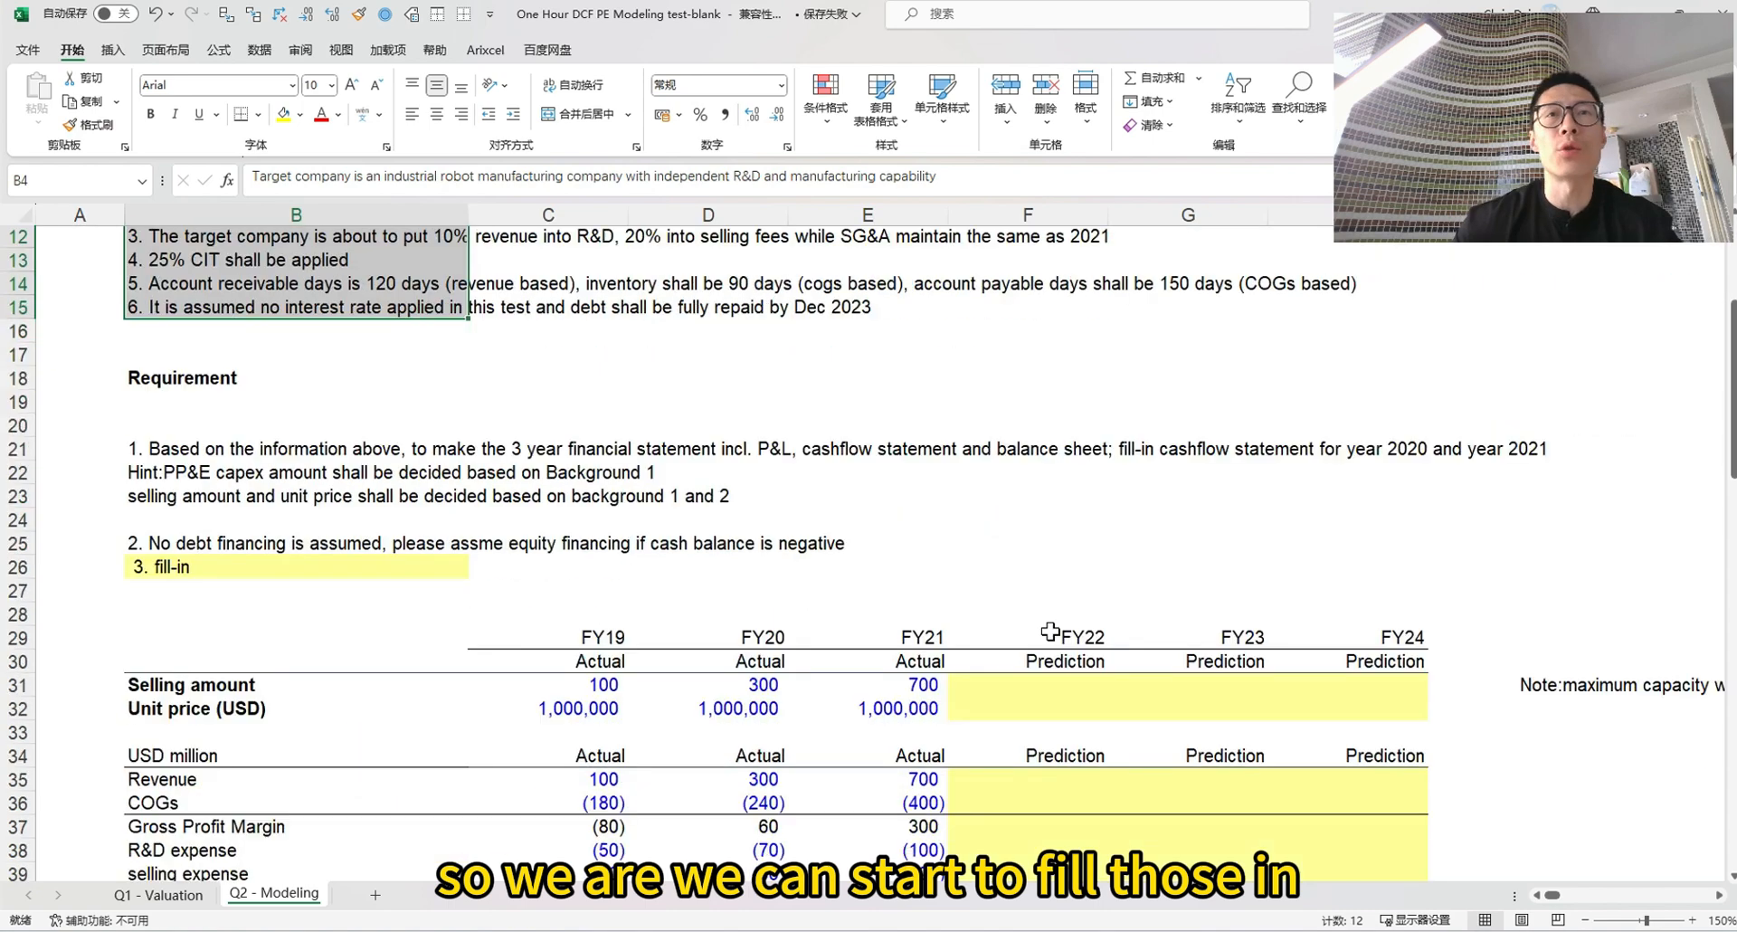
left_click(192, 447)
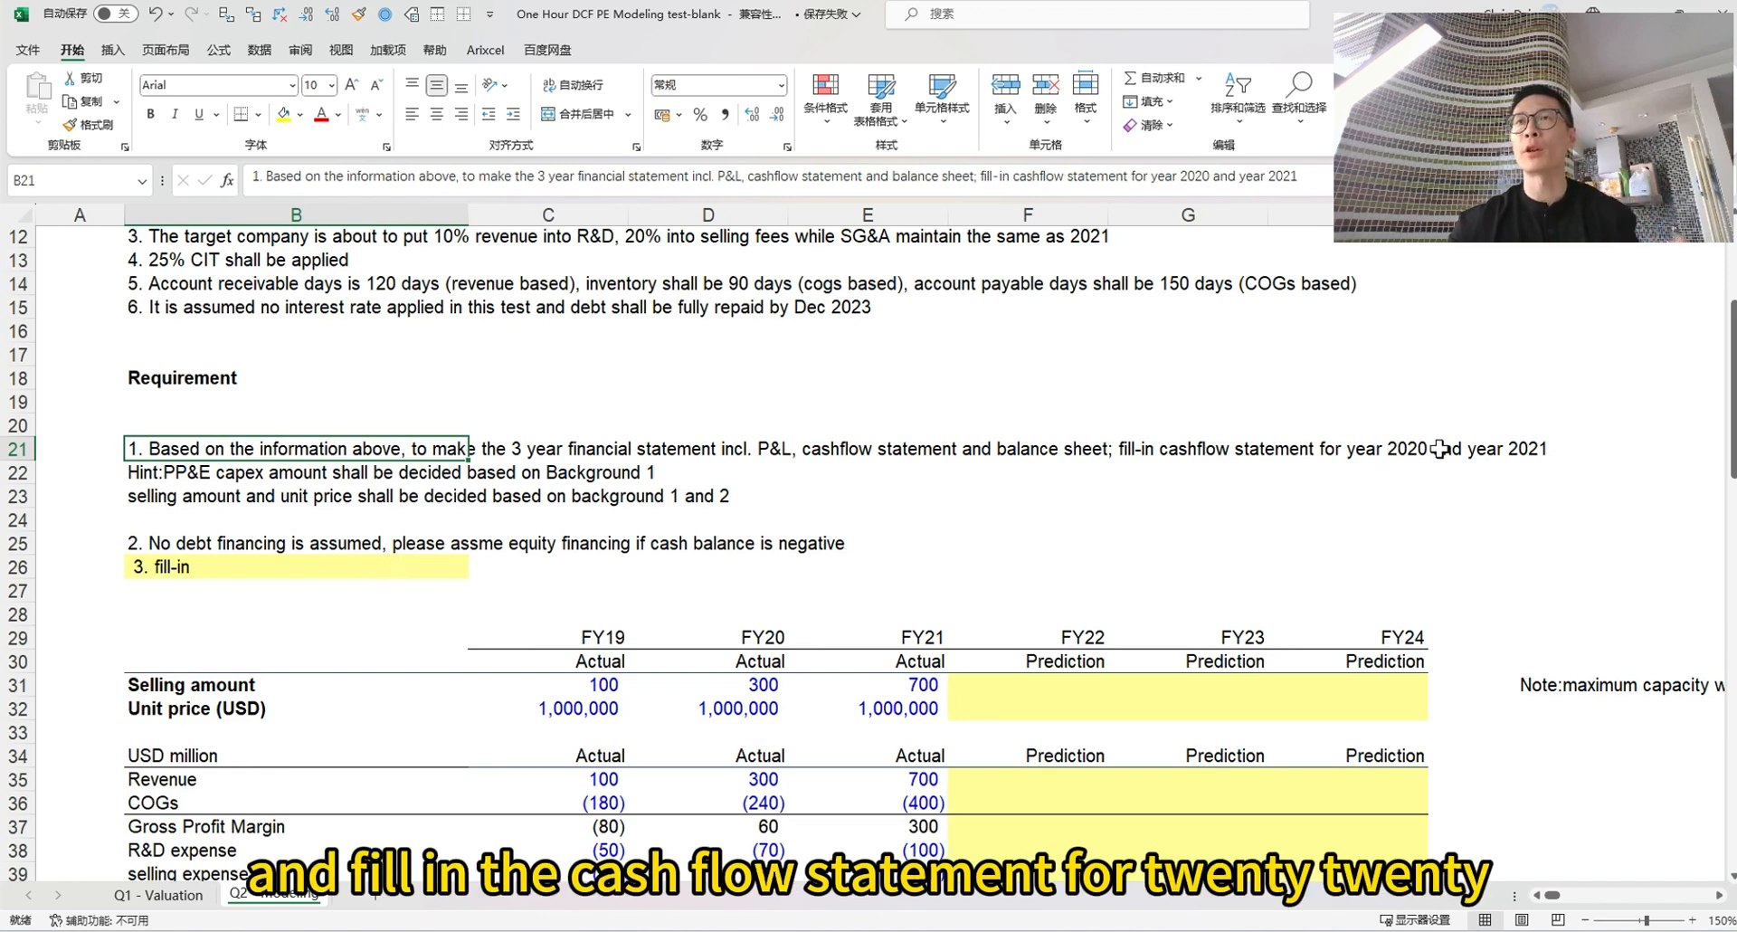
left_click_drag(1102, 448, 1568, 447)
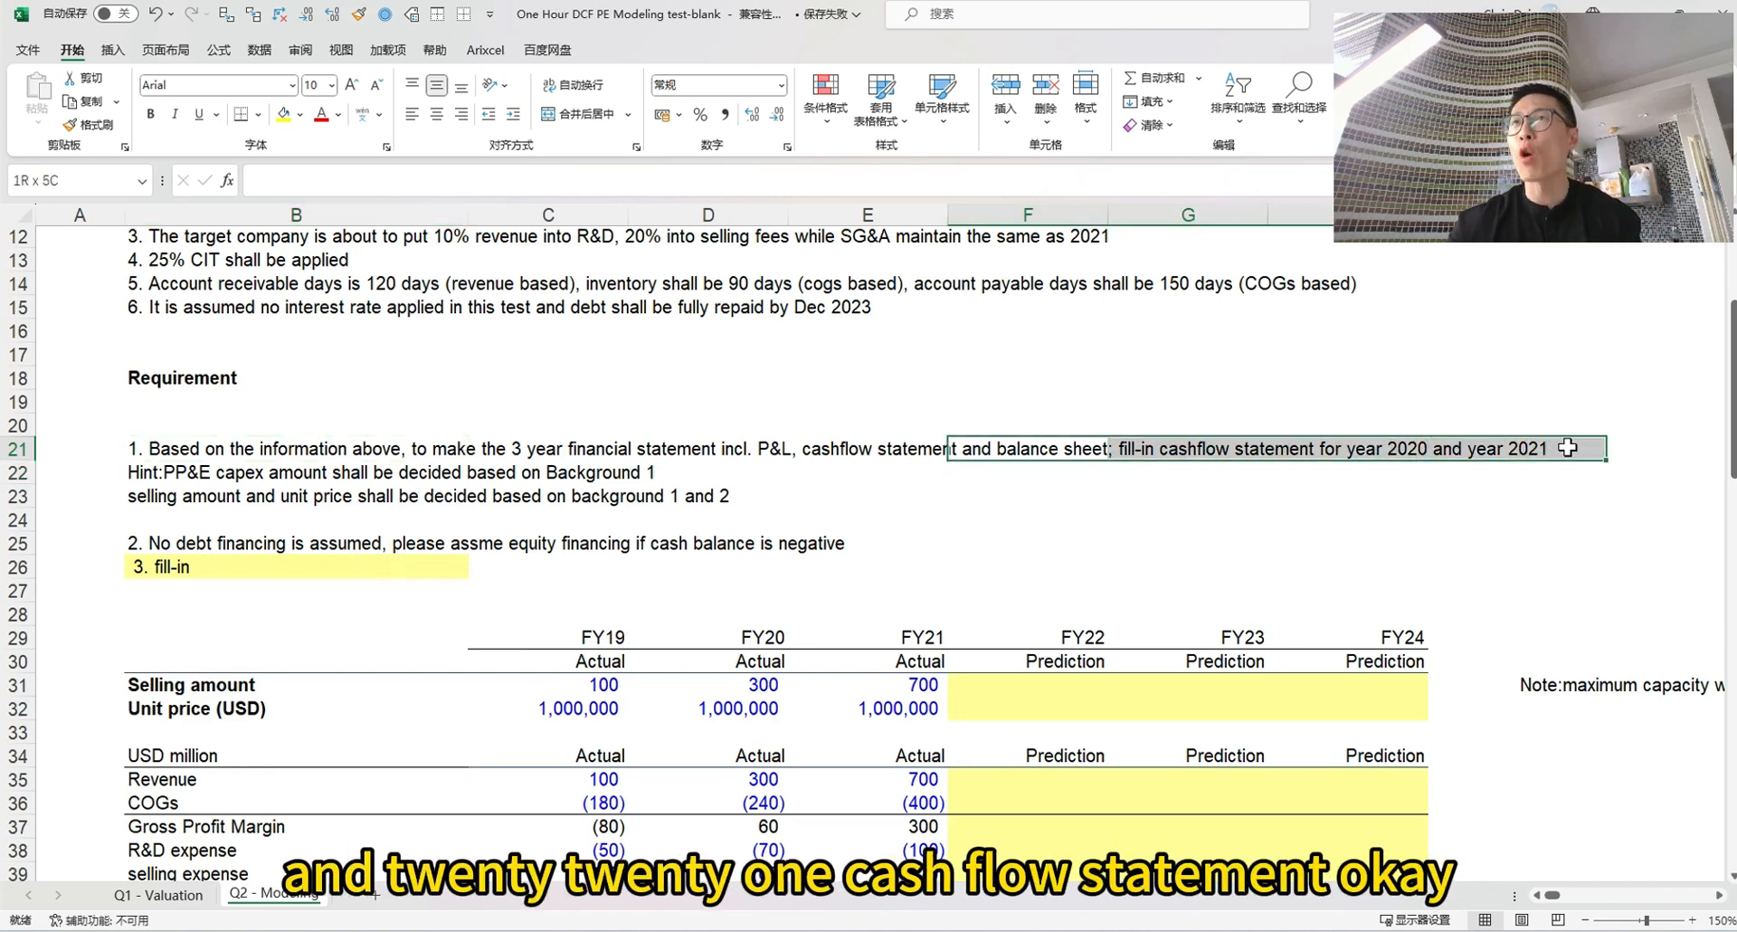
left_click(342, 499)
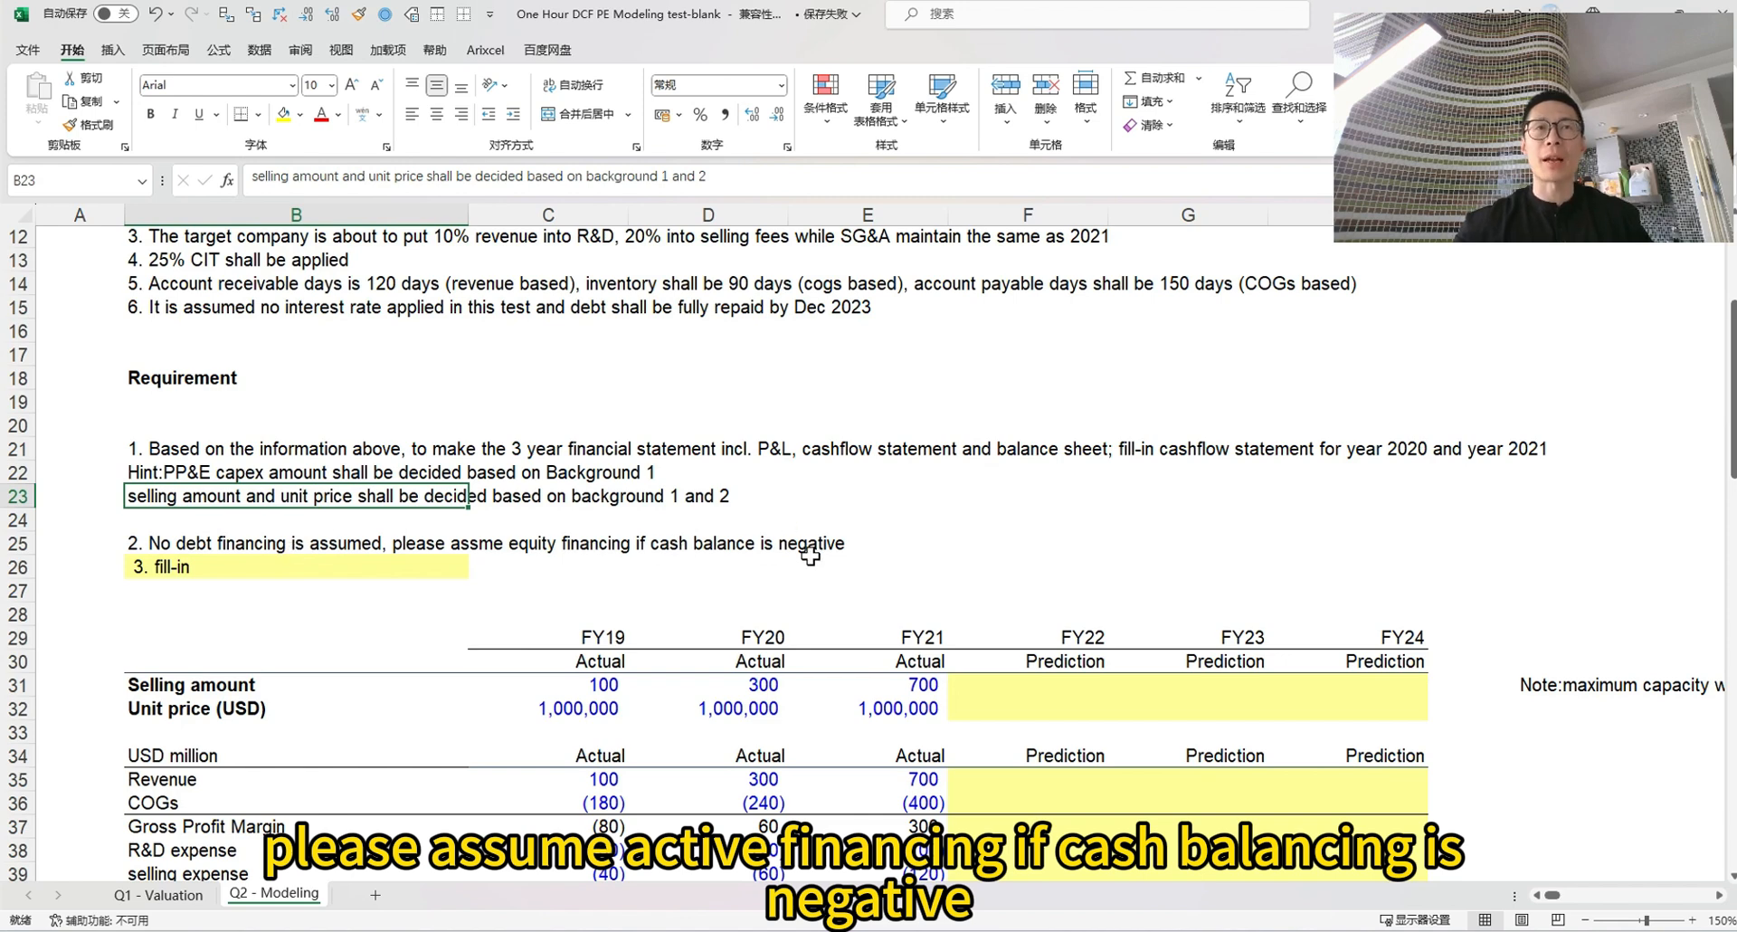
left_click(164, 543)
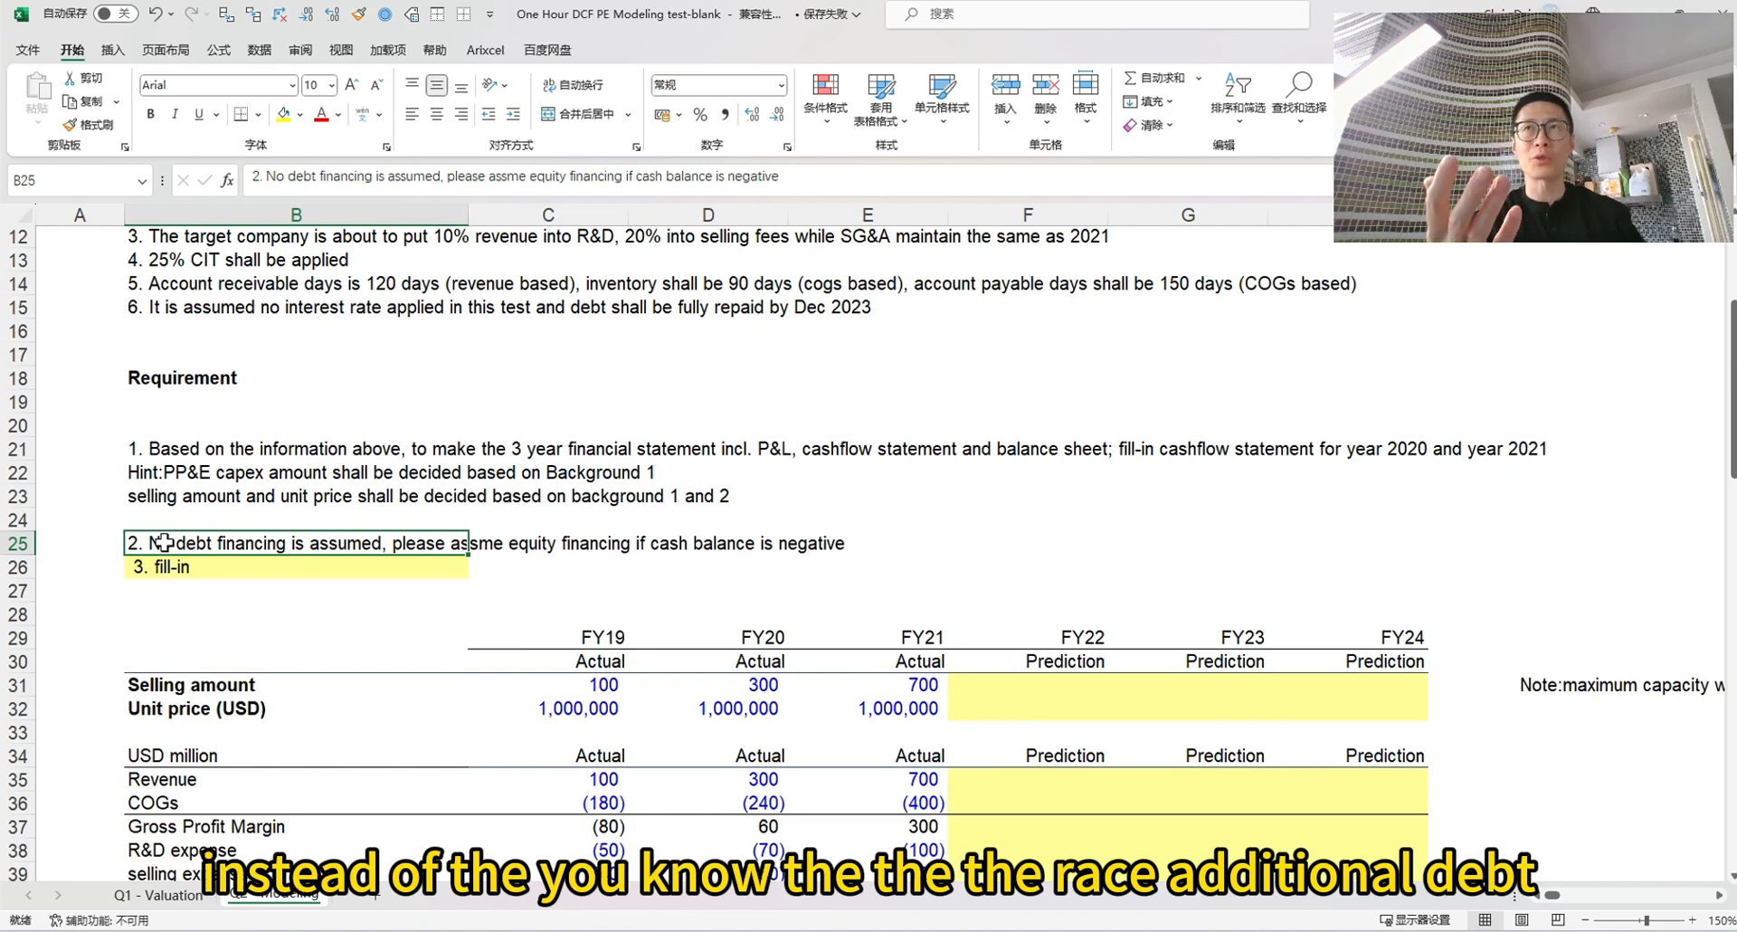
key("Down")
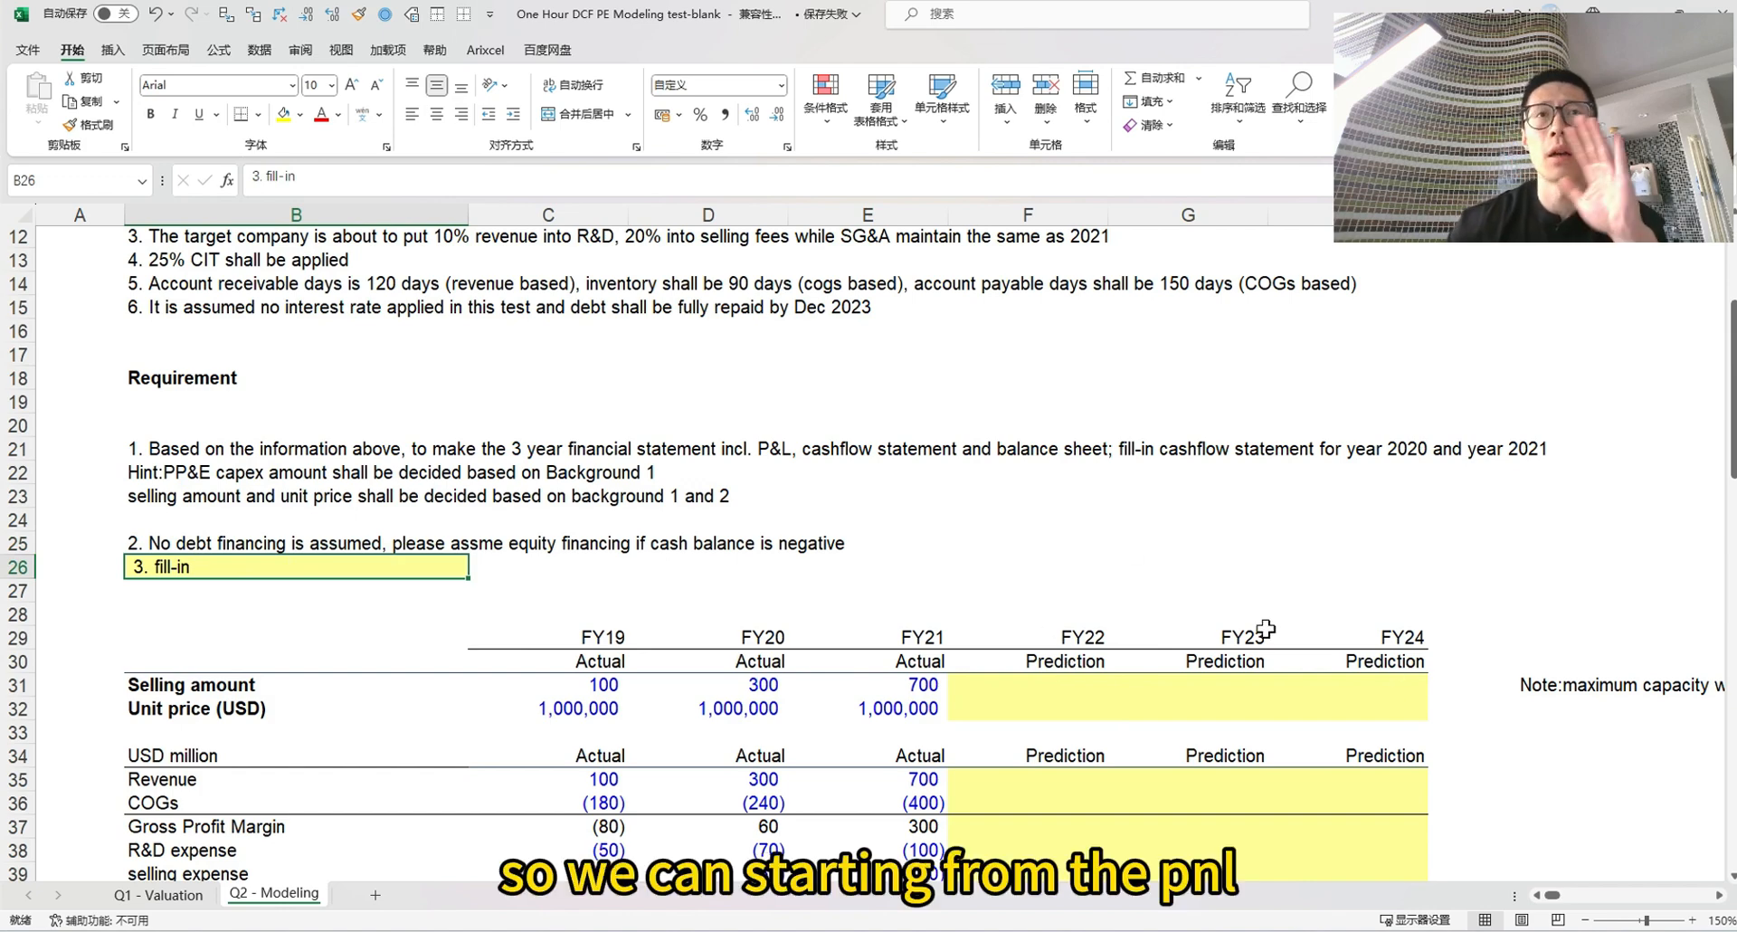
Compare the actual selling amounts in row 31 with the unit price and sales growth assumption in B11
scroll(959, 597, "down", 1)
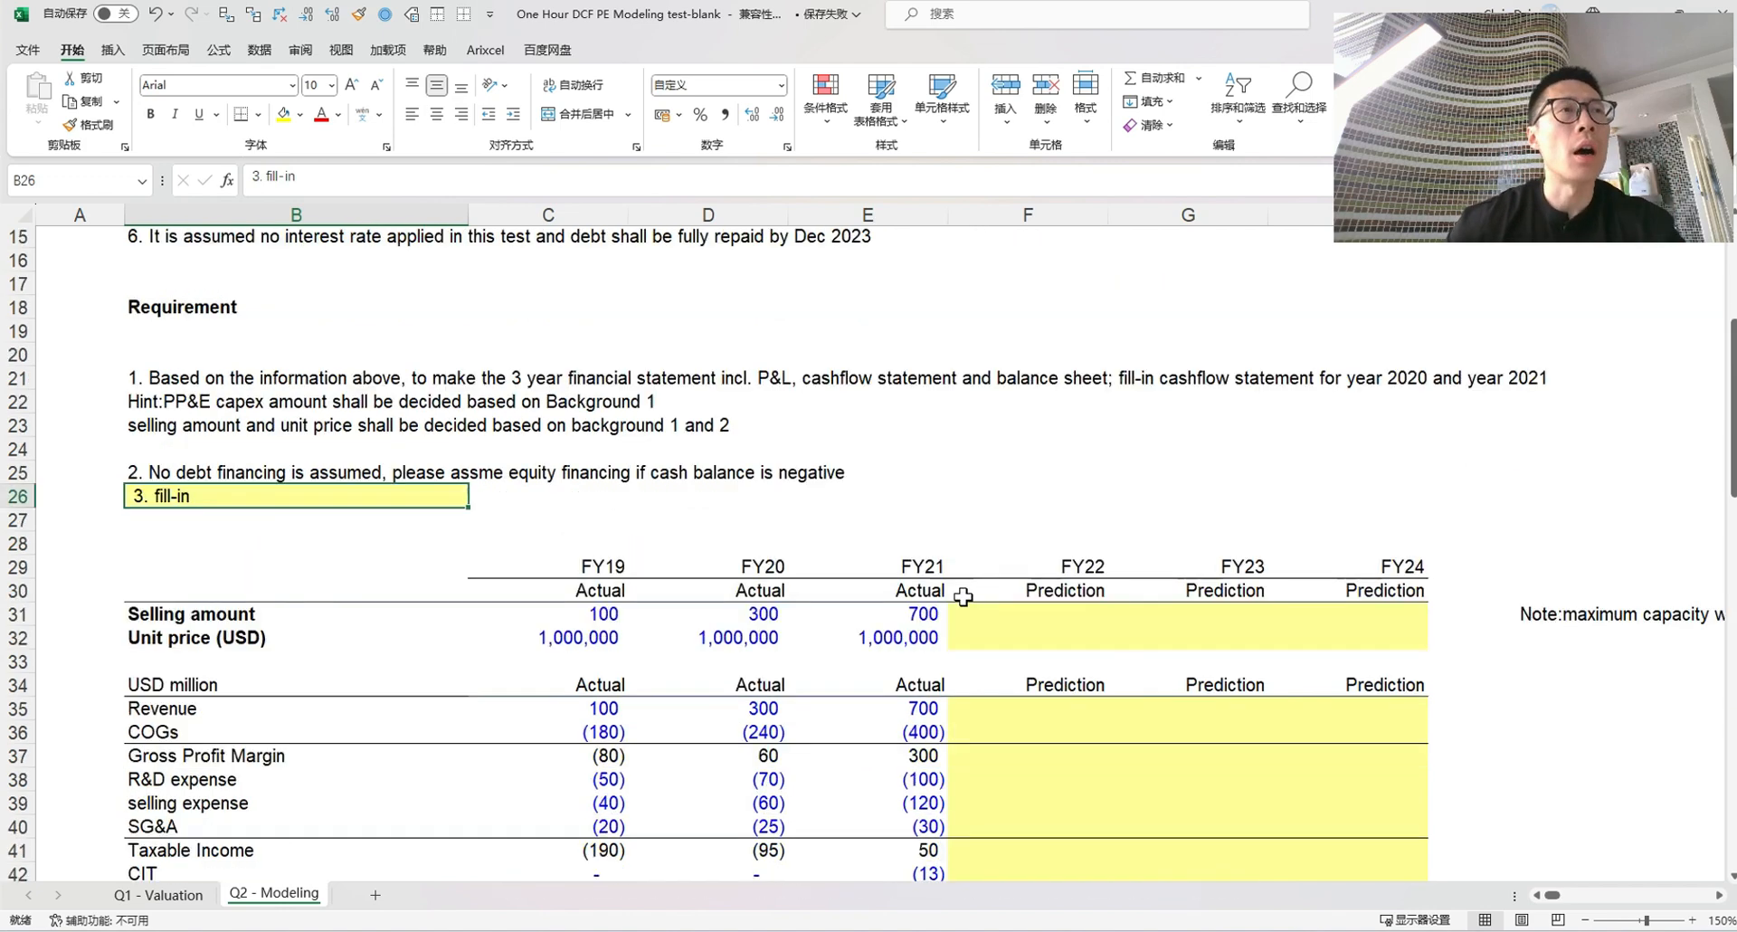
left_click(160, 613)
left_click_drag(160, 613, 921, 614)
left_click(921, 613)
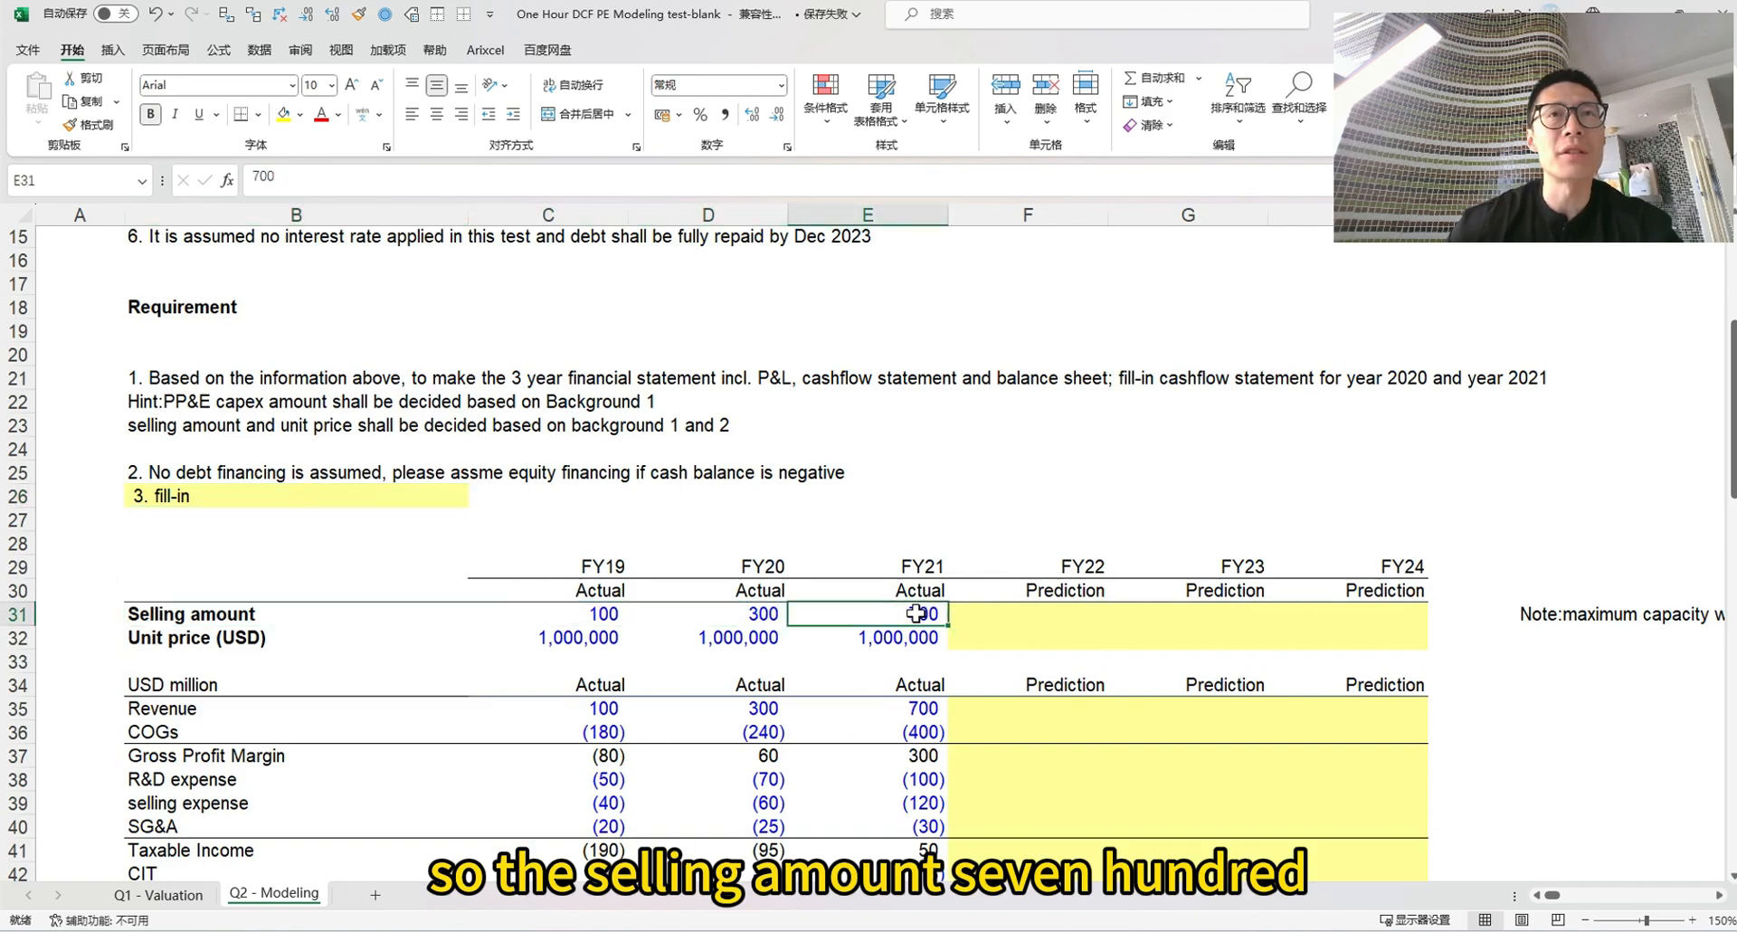
scroll(489, 618, "up", 5)
left_click(195, 496)
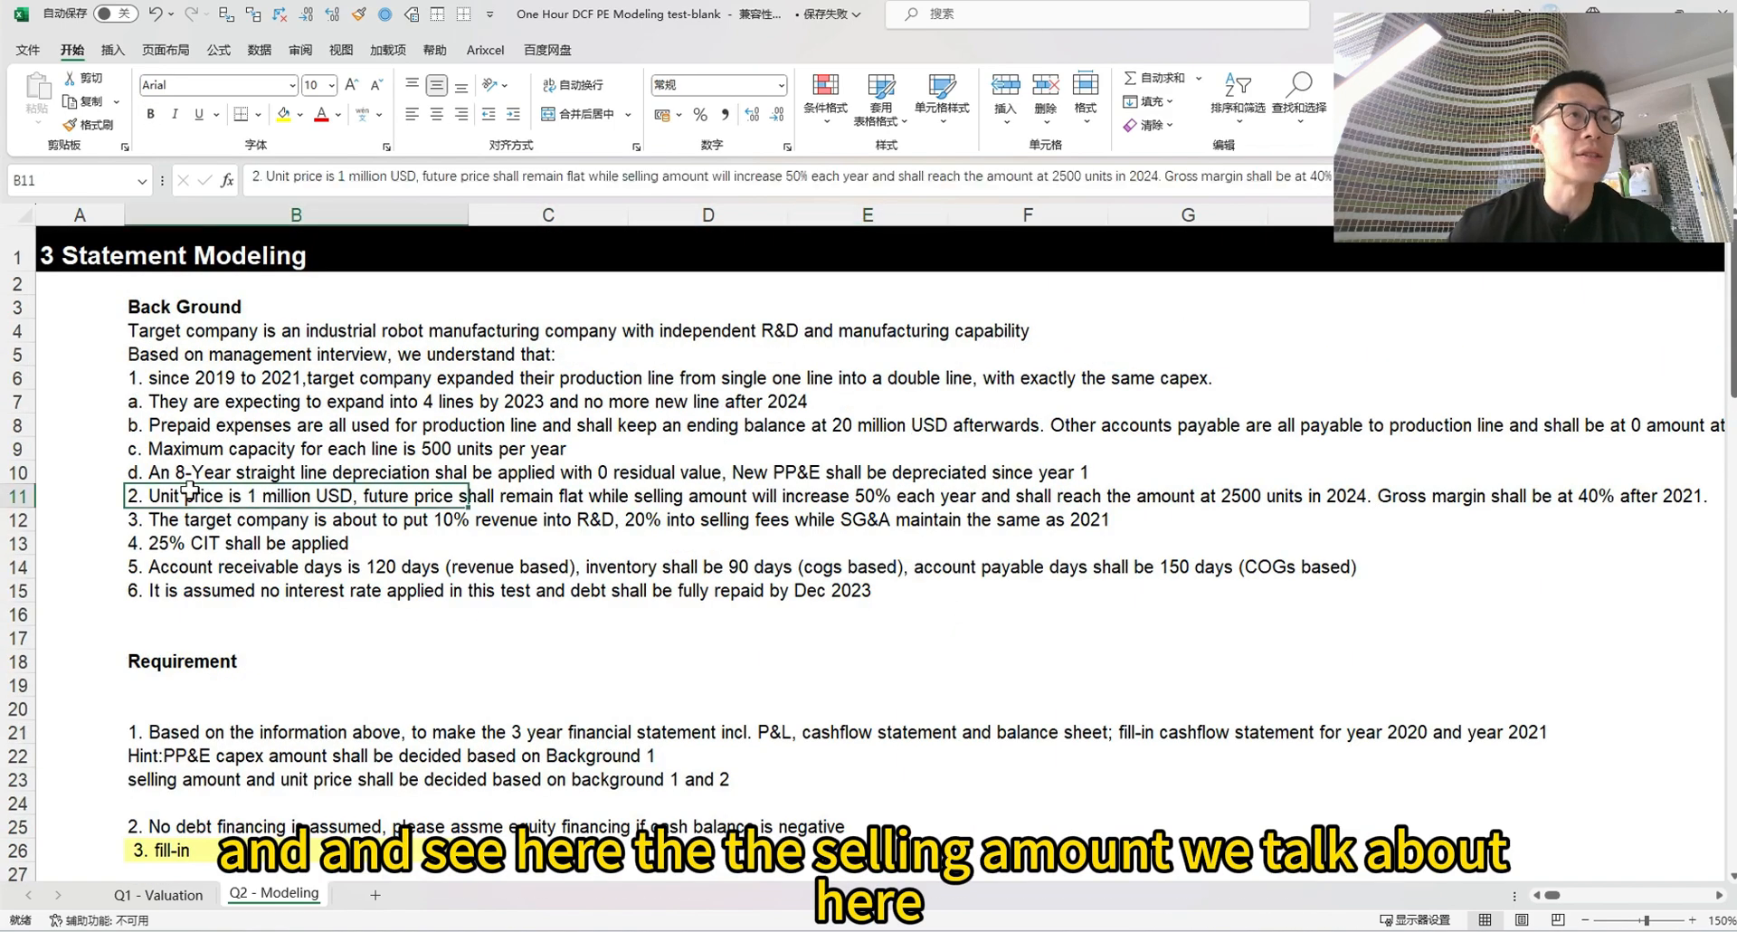
left_click(237, 525)
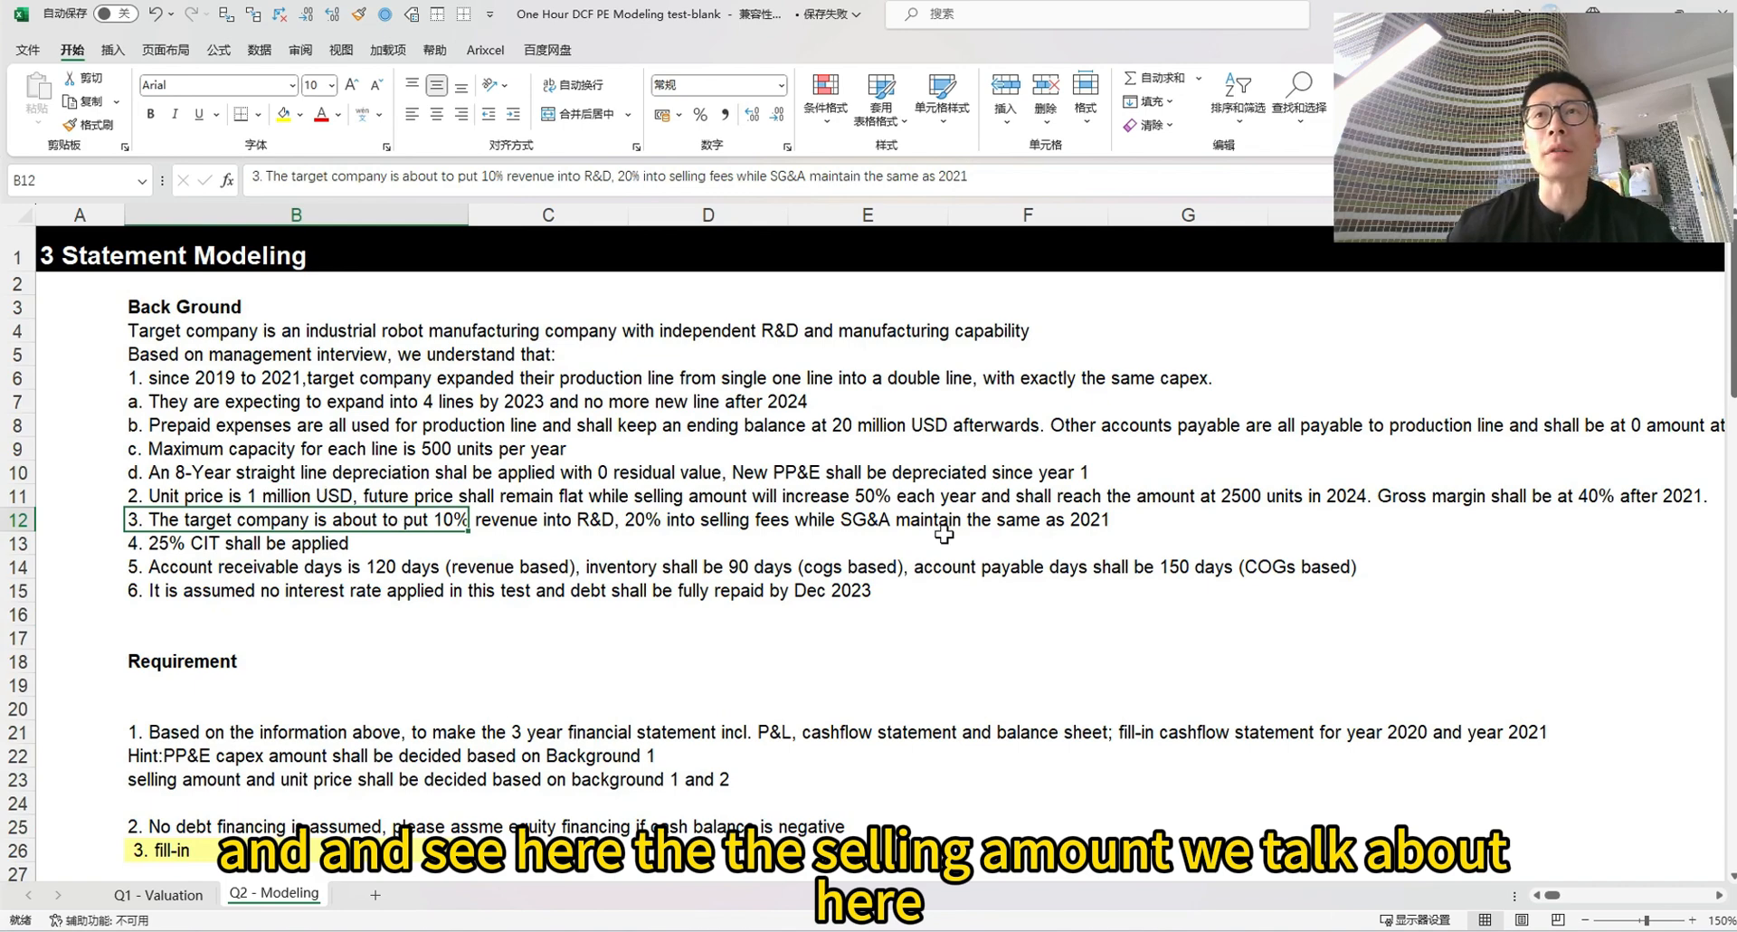
left_click_drag(425, 496, 1303, 498)
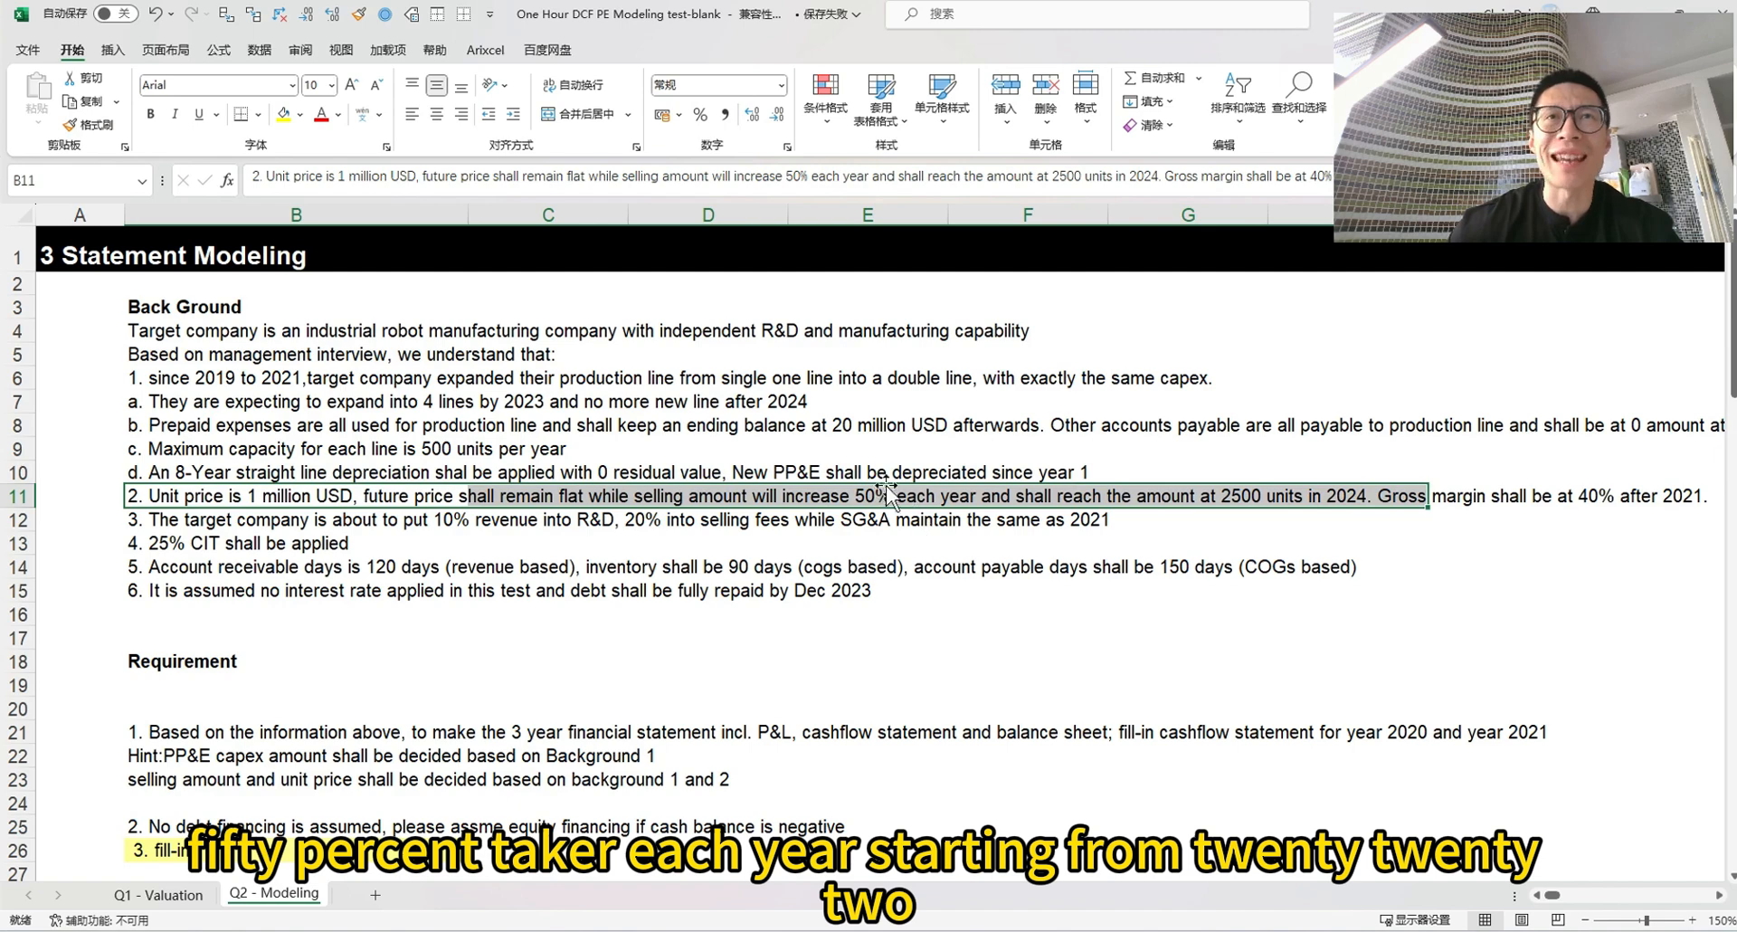
scroll(1041, 663, "down", 4)
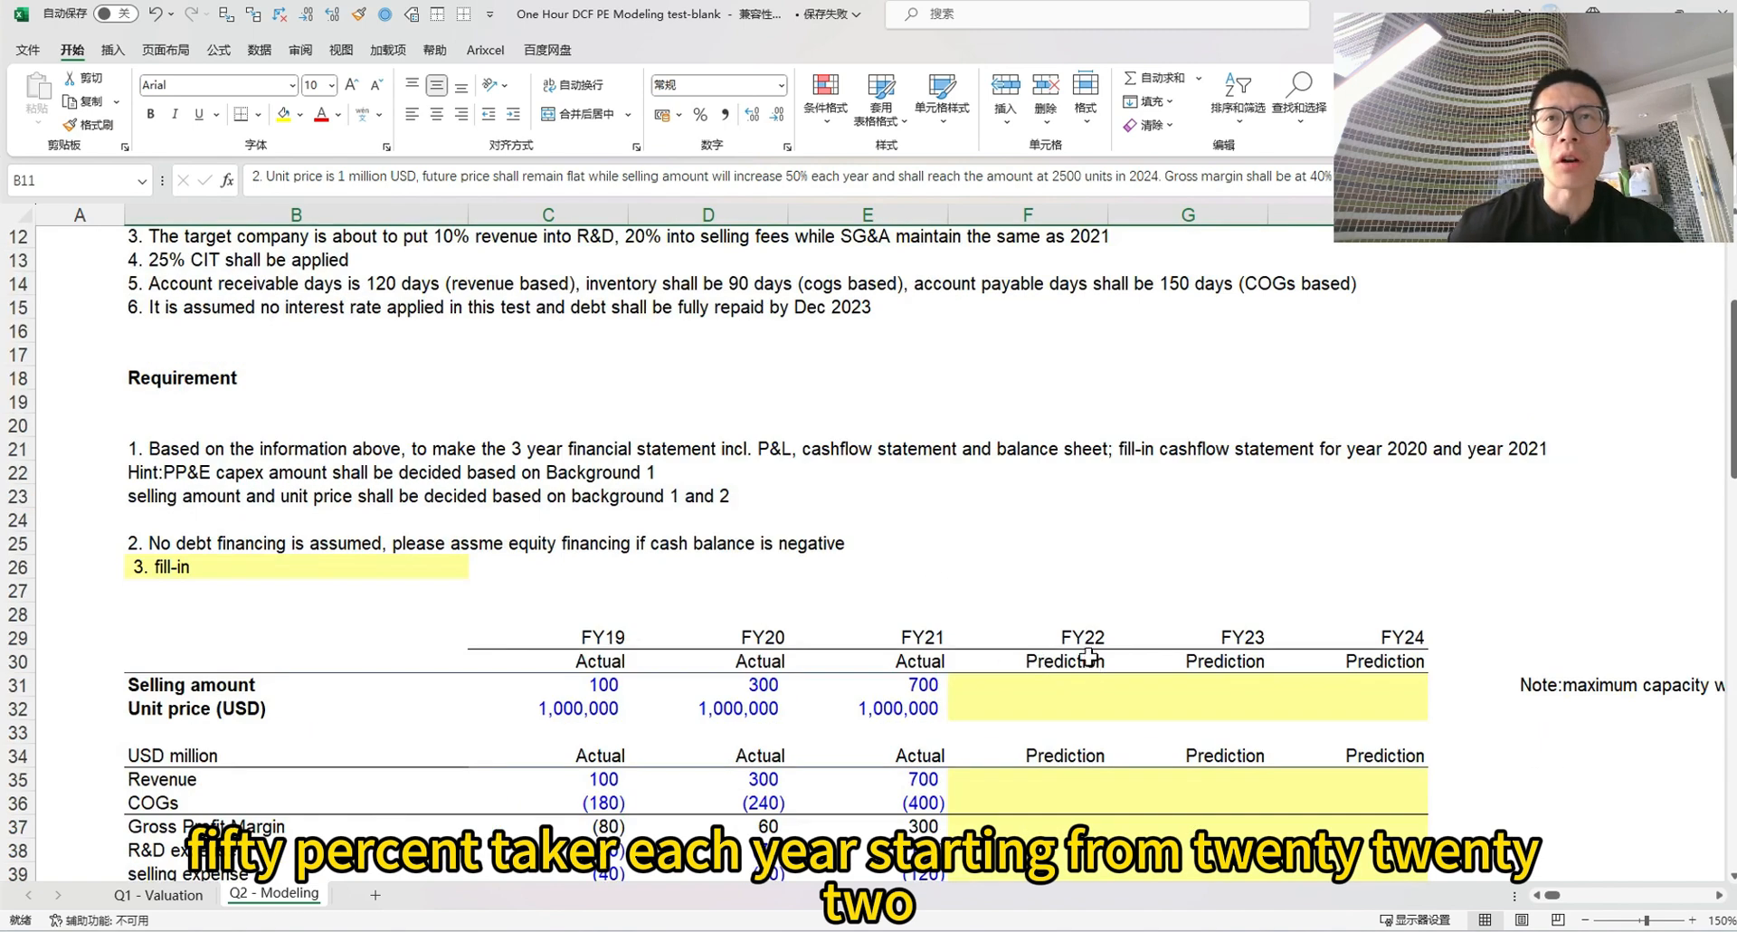
scroll(1063, 646, "up", 4)
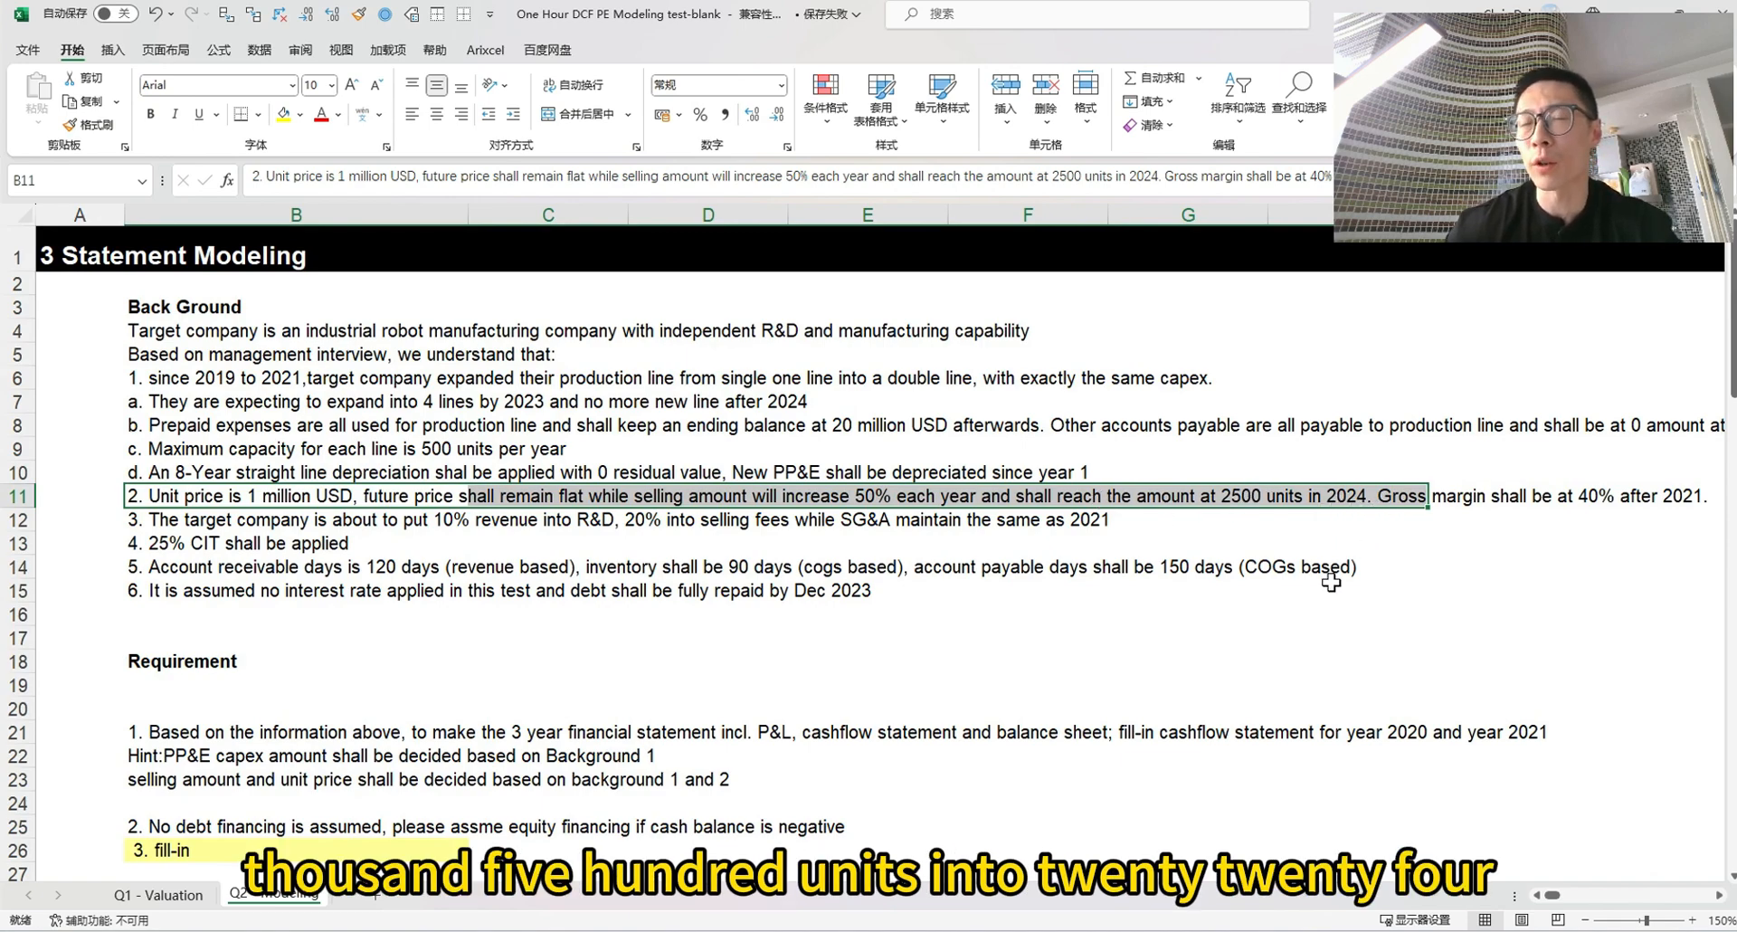
Enter the 50% annual selling amount growth rate in I31 and return to the FY22 prediction cell F31
scroll(1330, 582, "down", 5)
left_click(1052, 618)
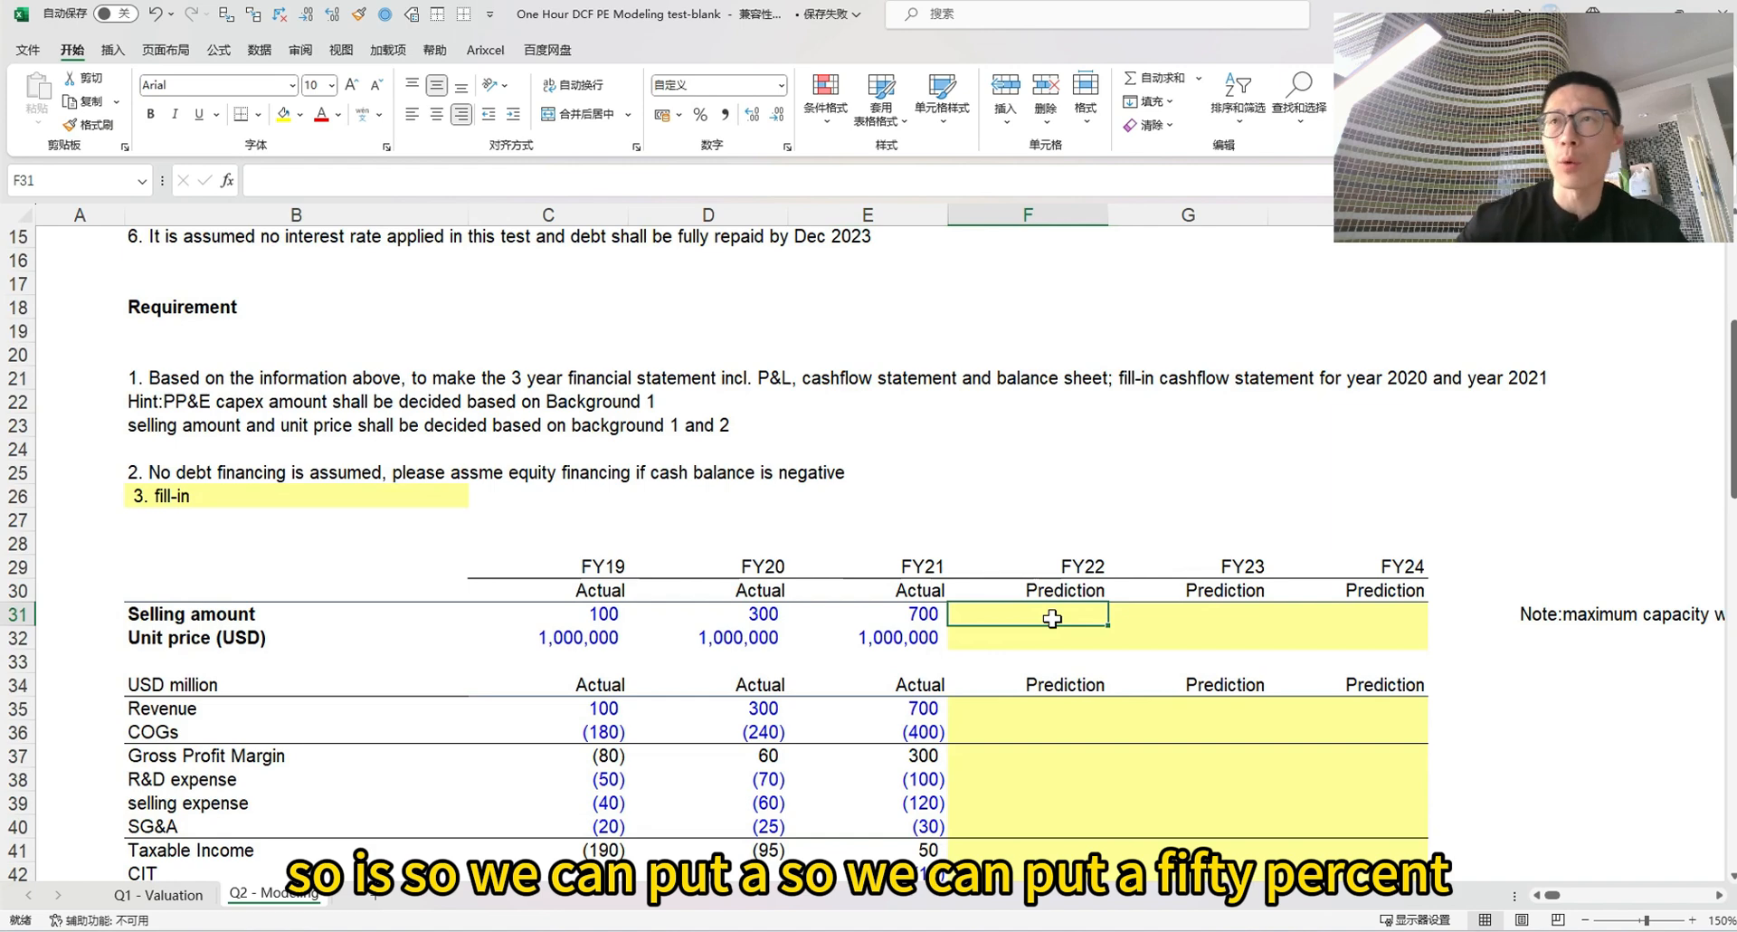
key("Right")
key("Right")
key("Right")
key("Right")
key("Left")
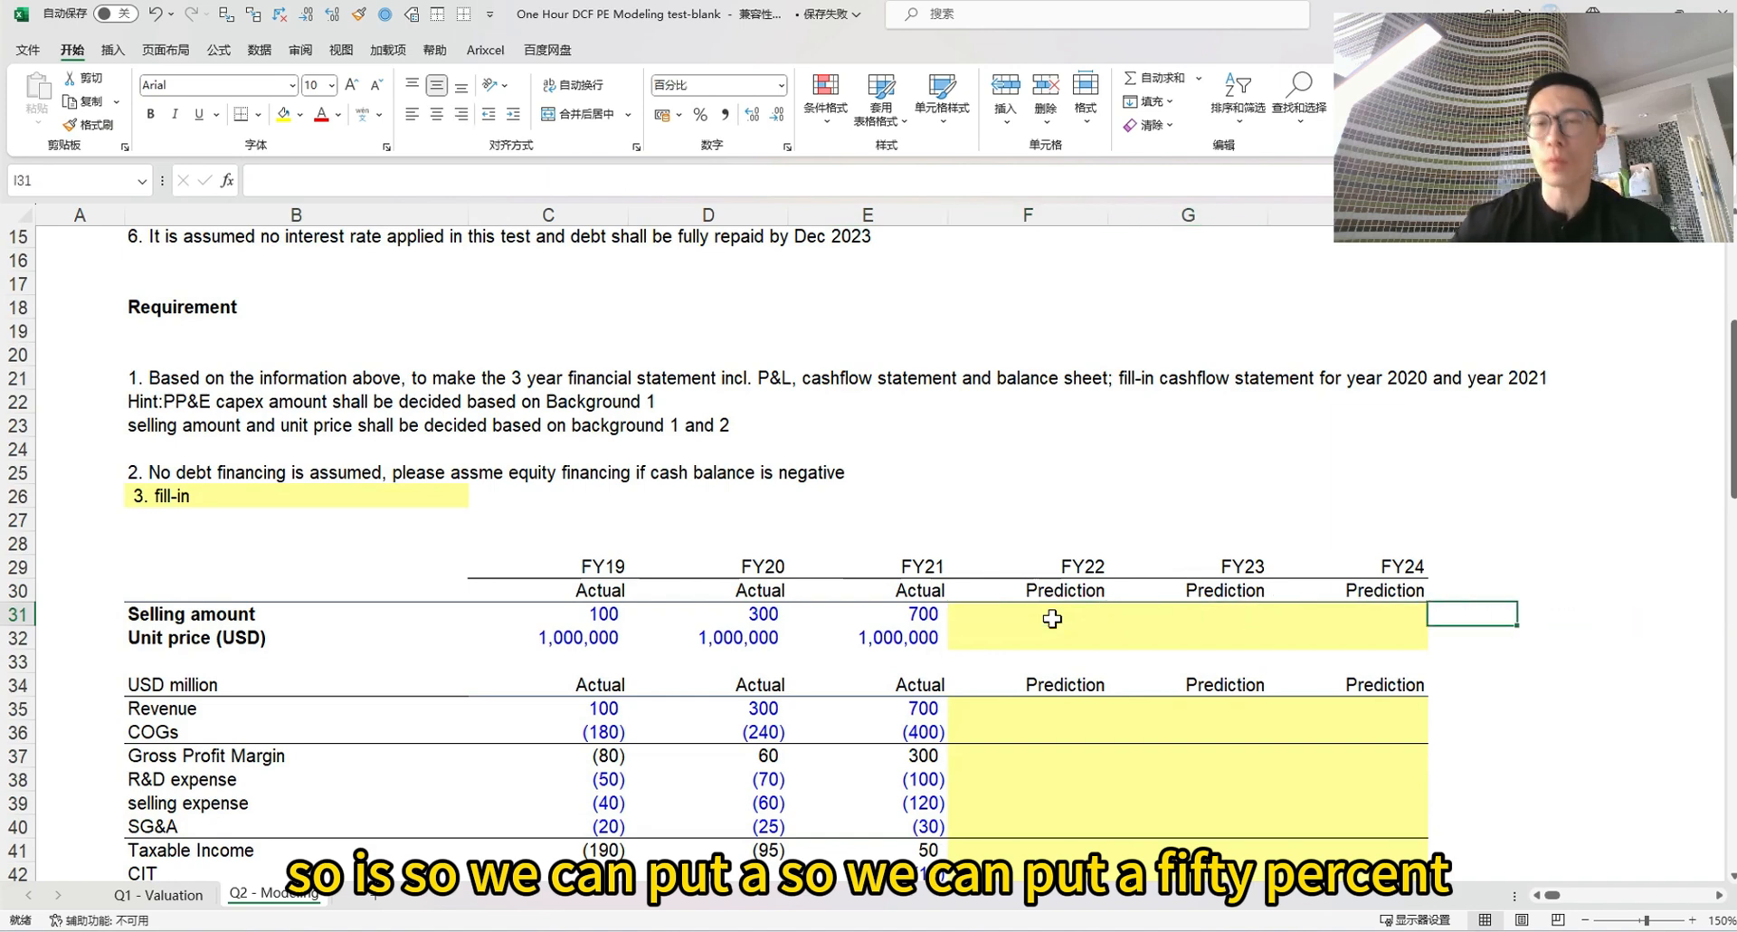
type("50^%")
key("ctrl+Return")
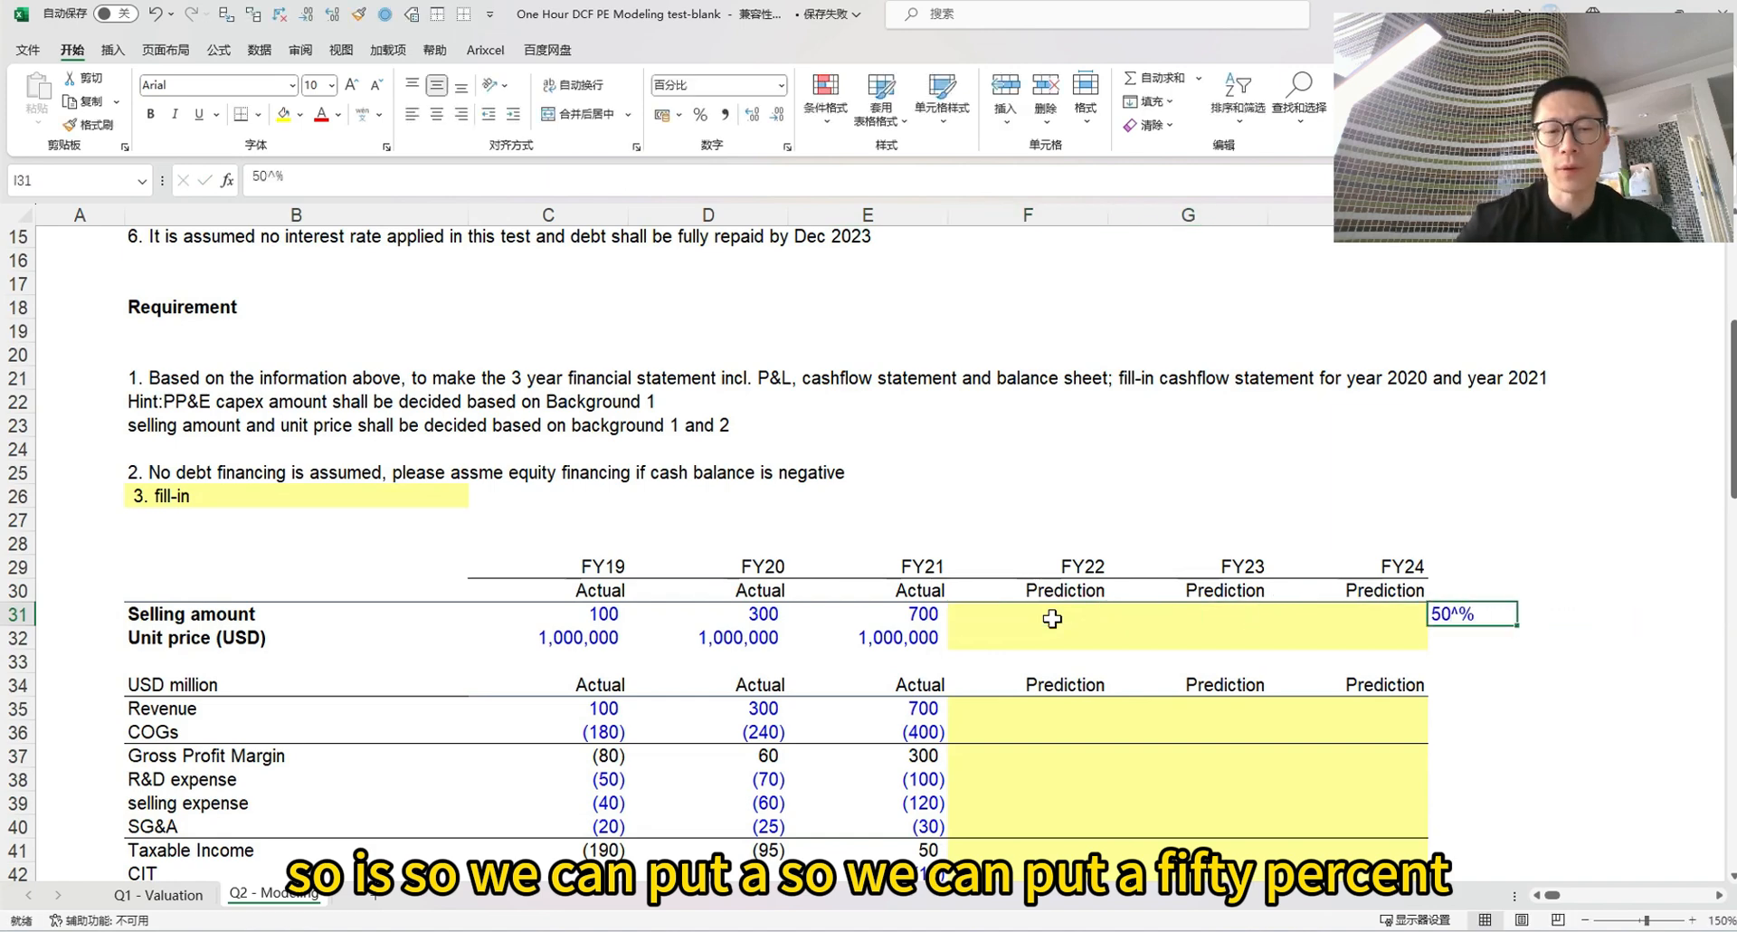
type("50%")
key("ctrl+Return")
key("Left")
key("Left")
key("Left")
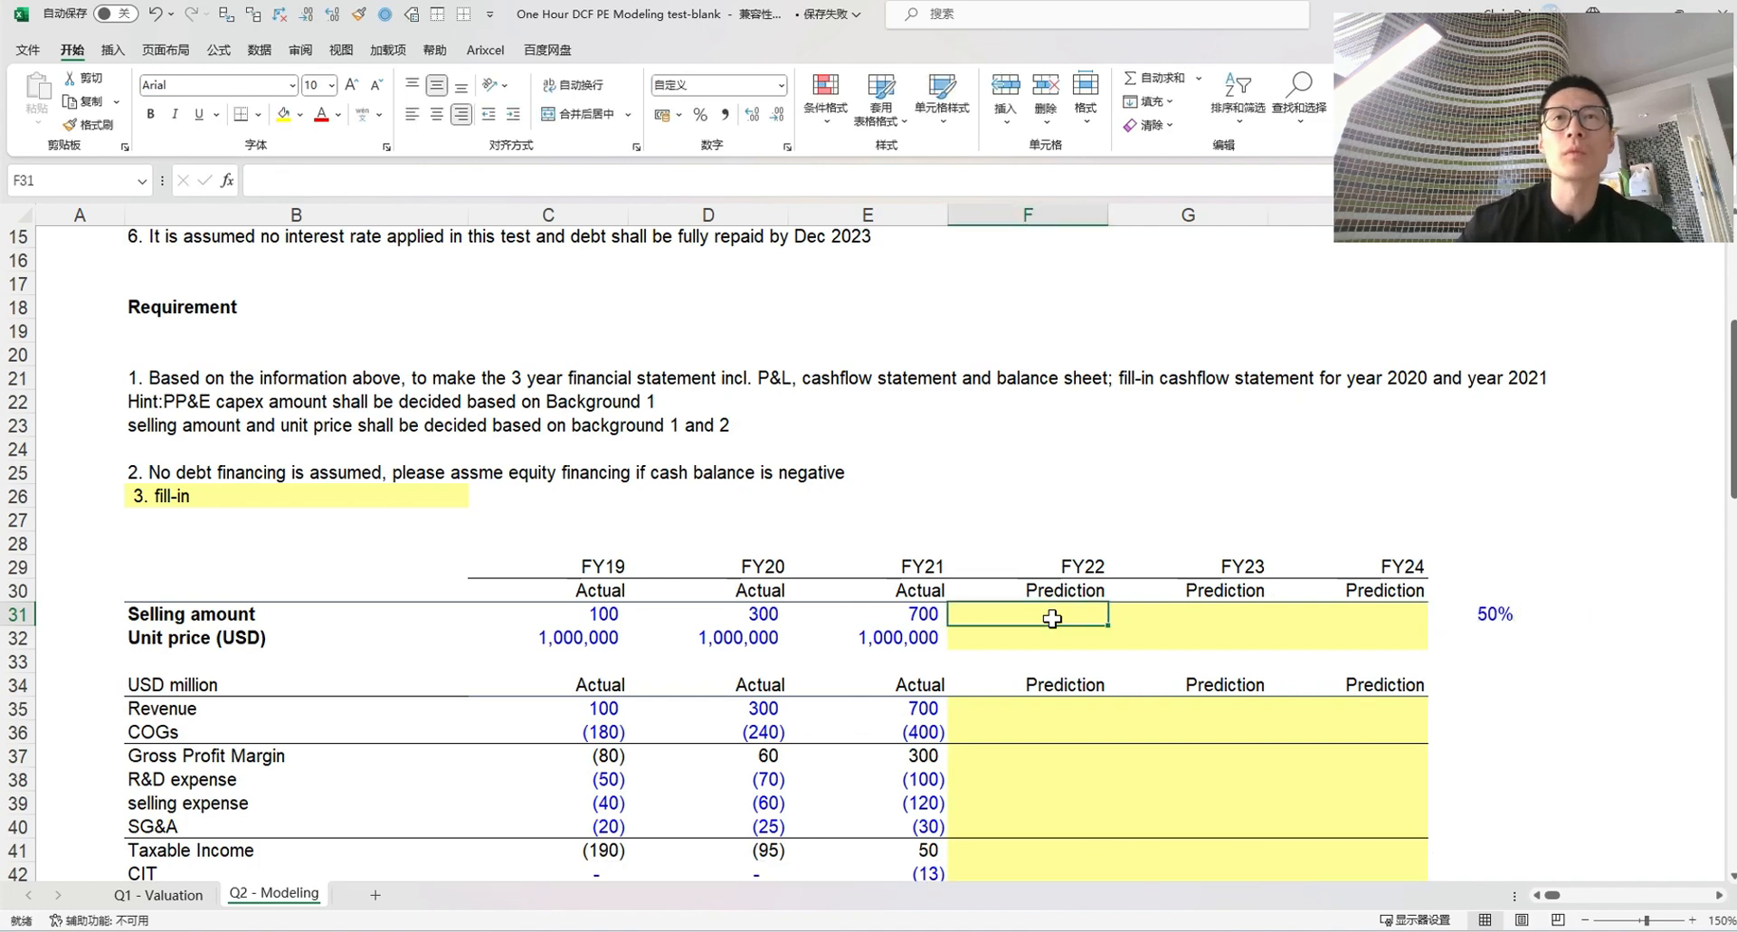
Calculate the FY22 selling amount in F31 from the prior year and the growth rate with =E31*(1+$I31)
type("=")
key("Left")
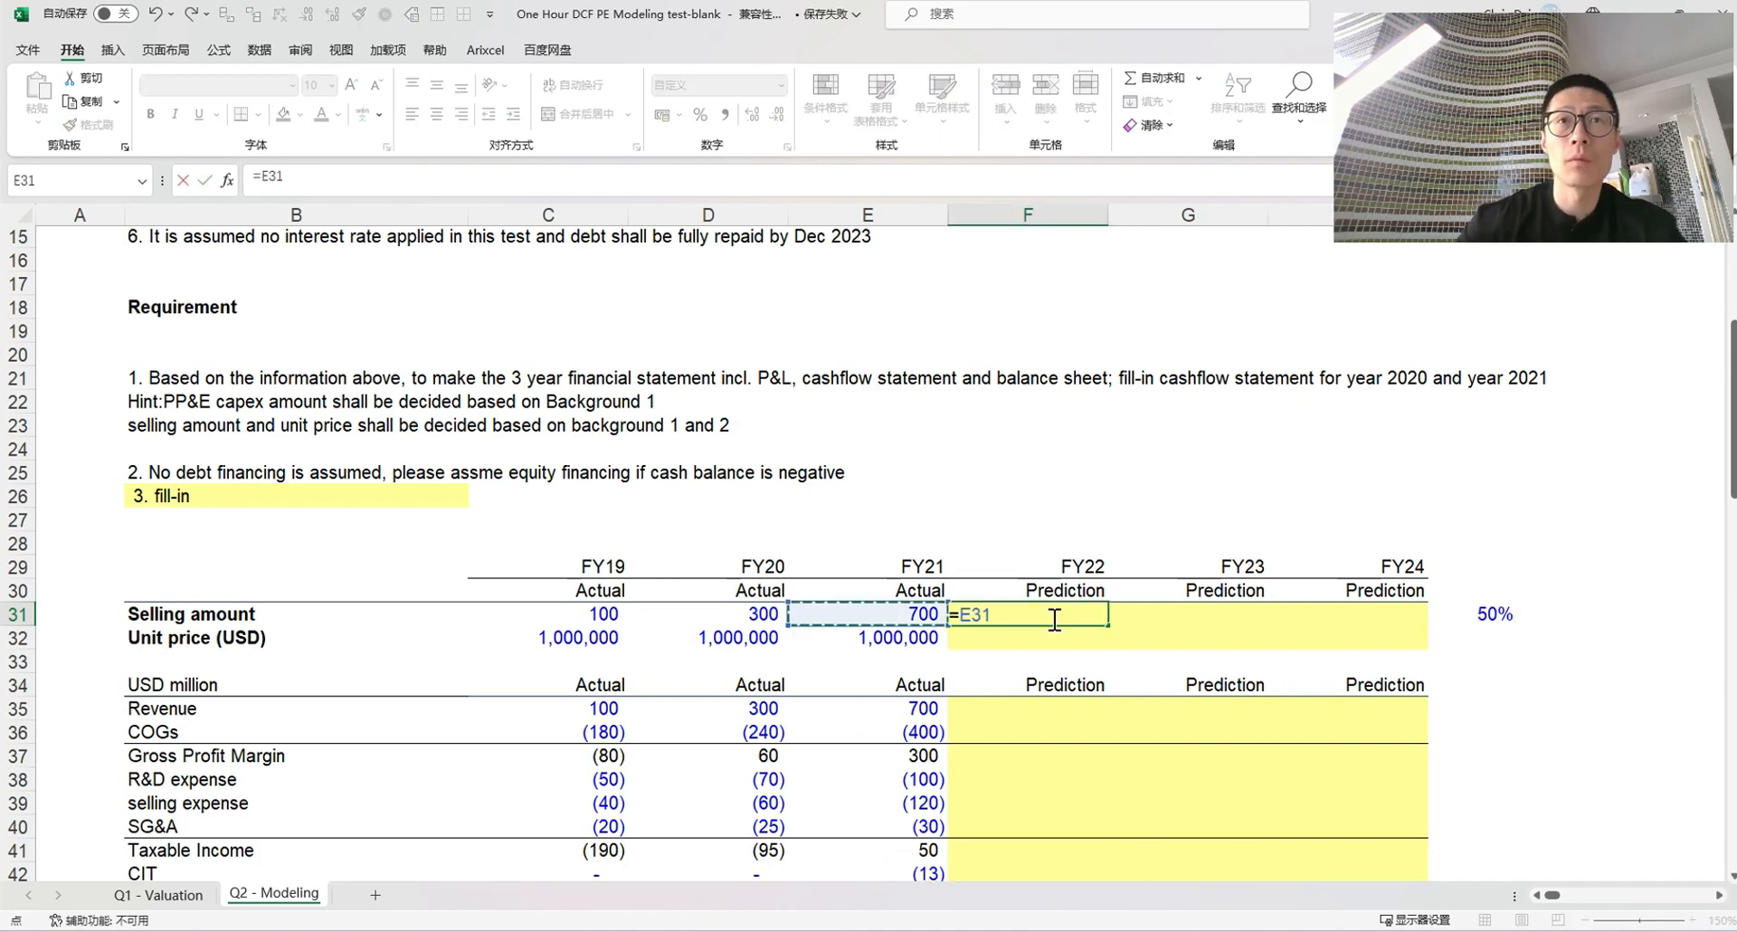
key("BackSpace")
key("BackSpace")
key("BackSpace")
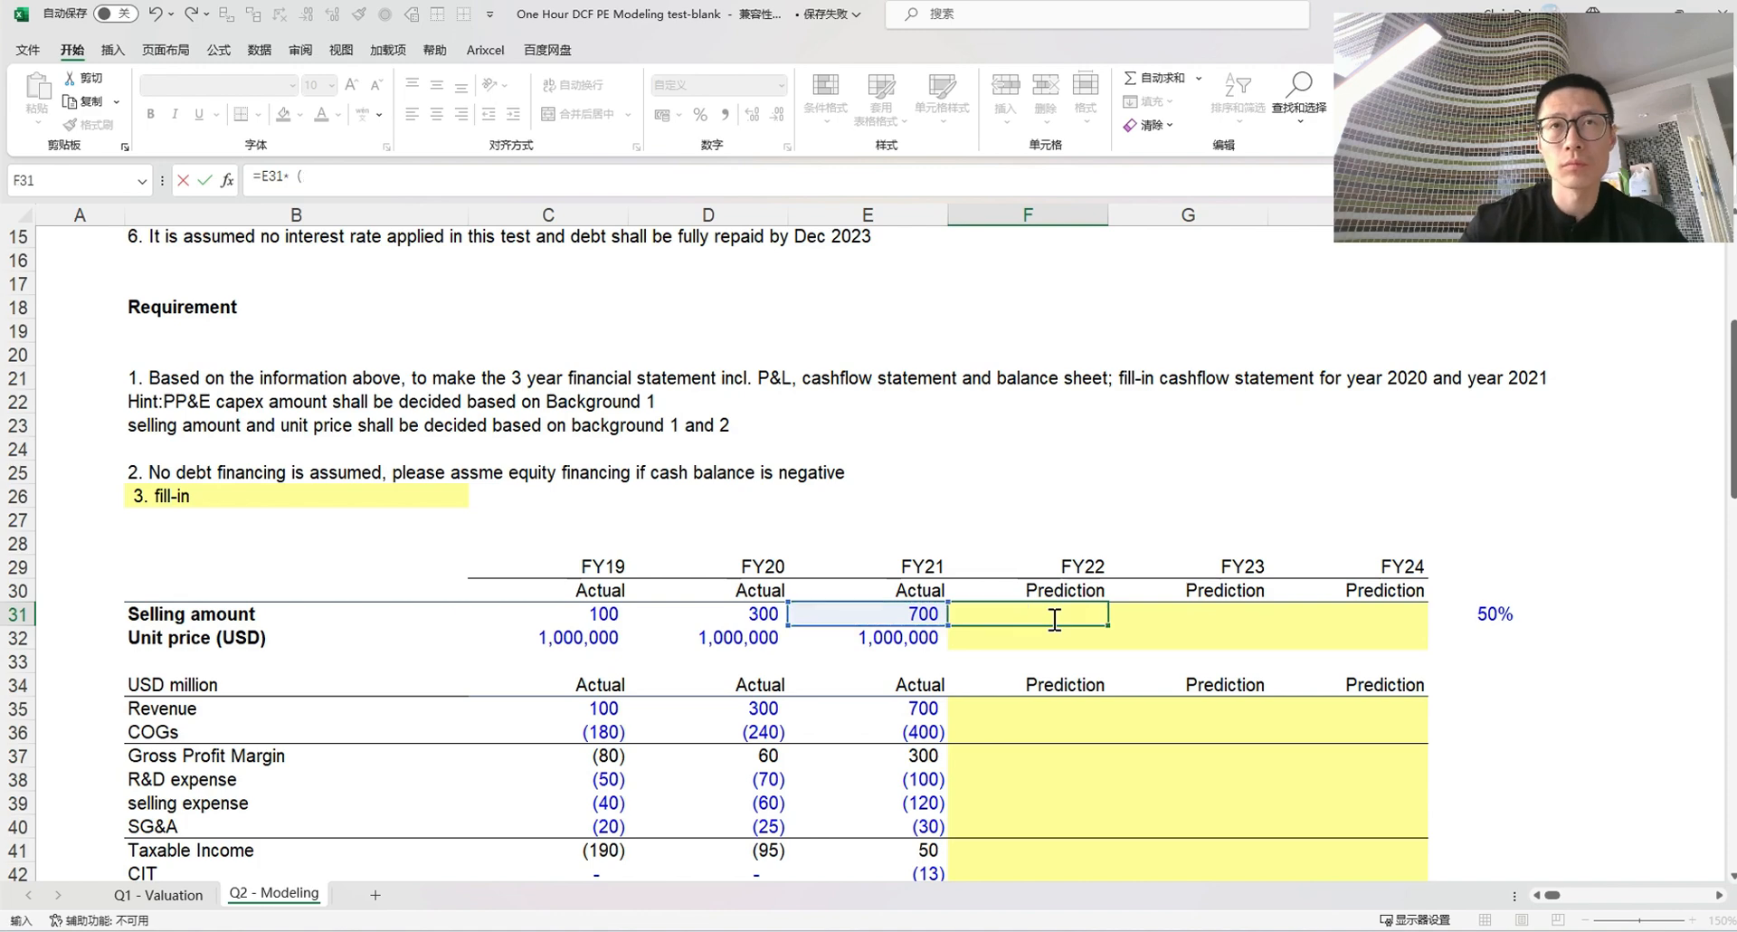
type("(1+")
key("Right")
key("Right")
key("Right")
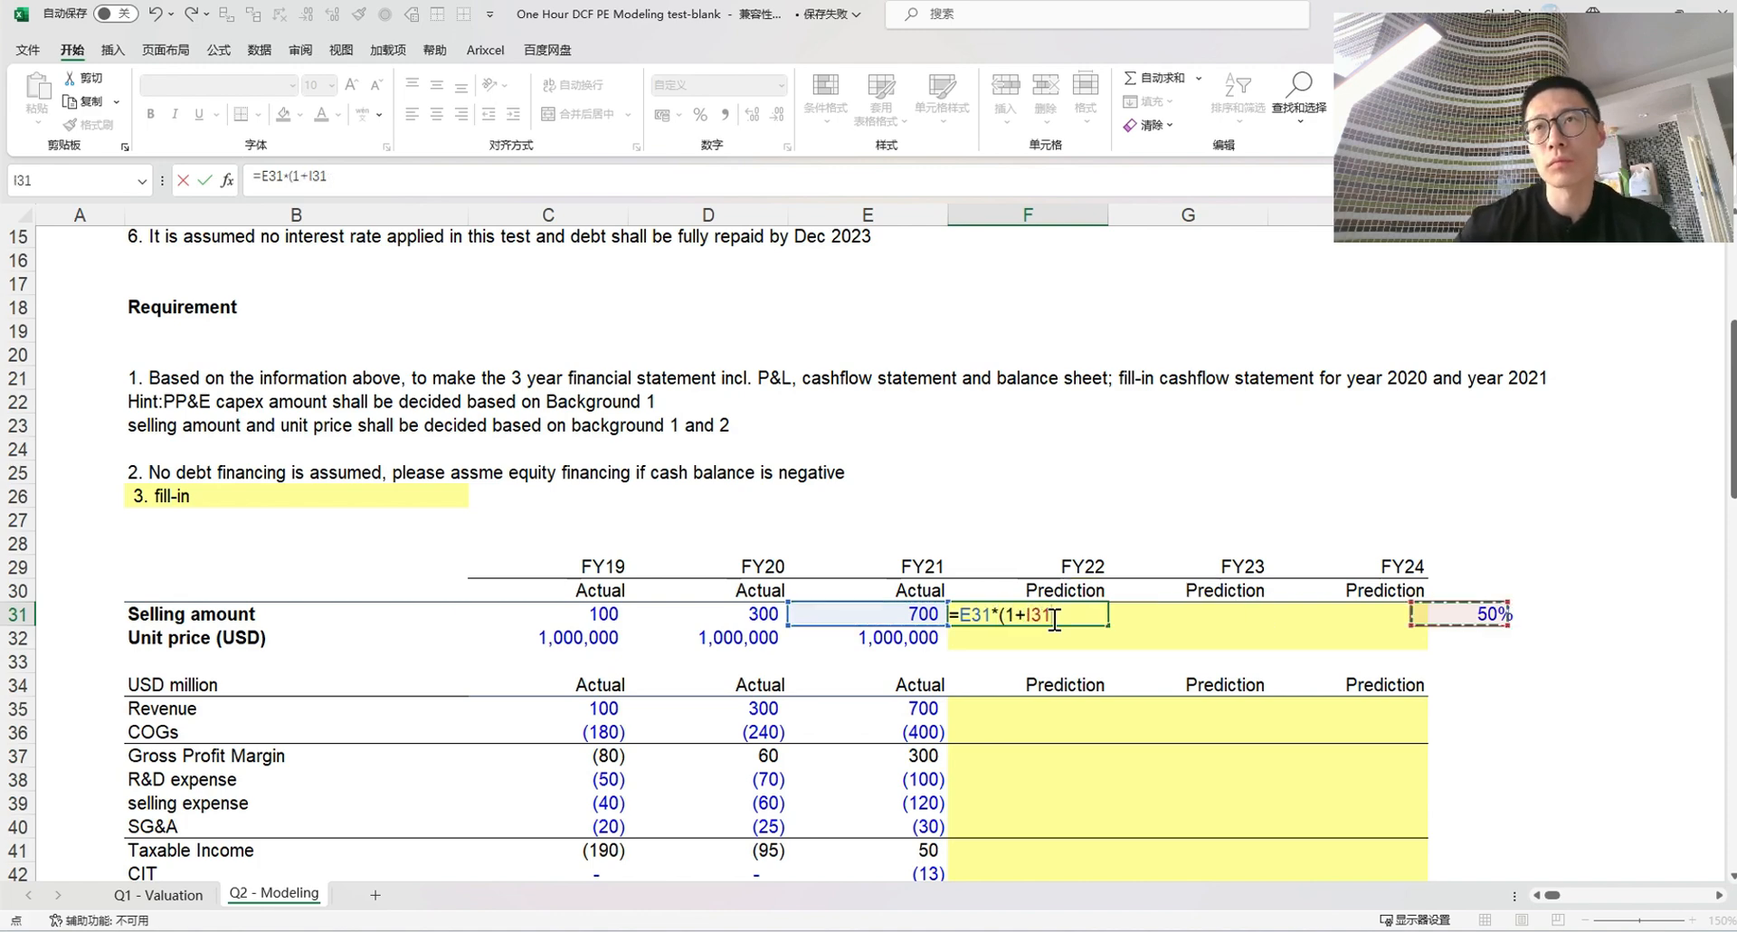
key("F4")
key("ctrl+Return")
Copy the FY22 selling amount formula across to FY23 and FY24 in G31:H31
key("shift+Right")
key("shift+Right")
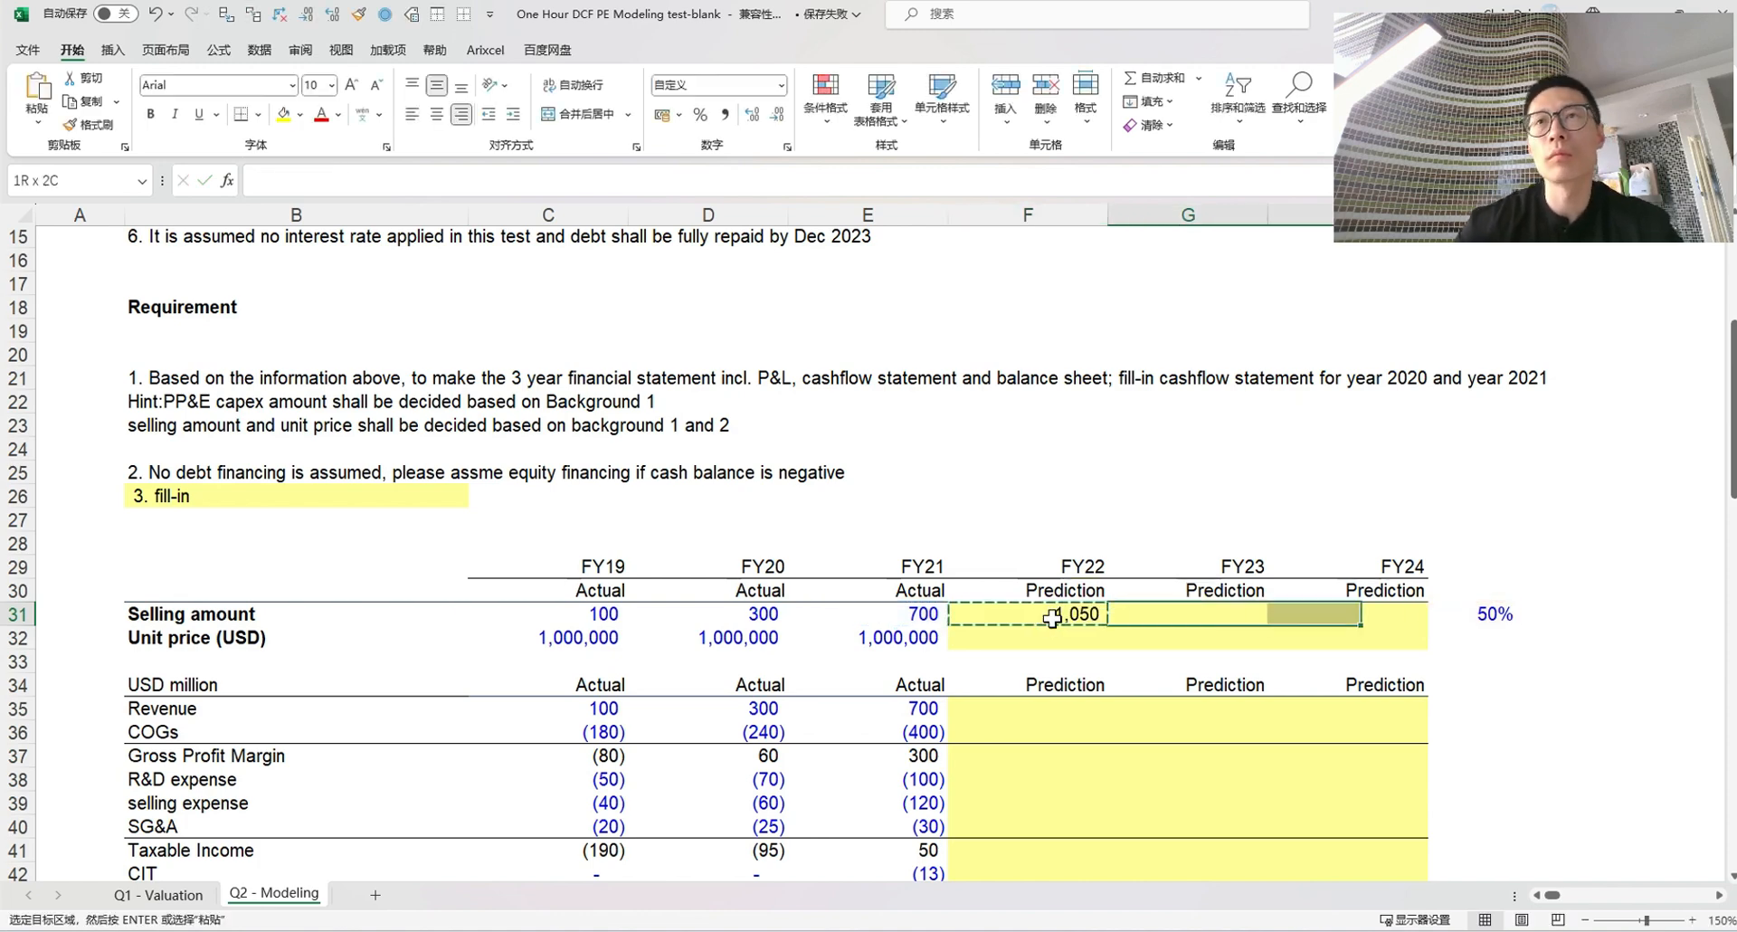
key("ctrl+r")
key("Right")
left_click(1365, 611)
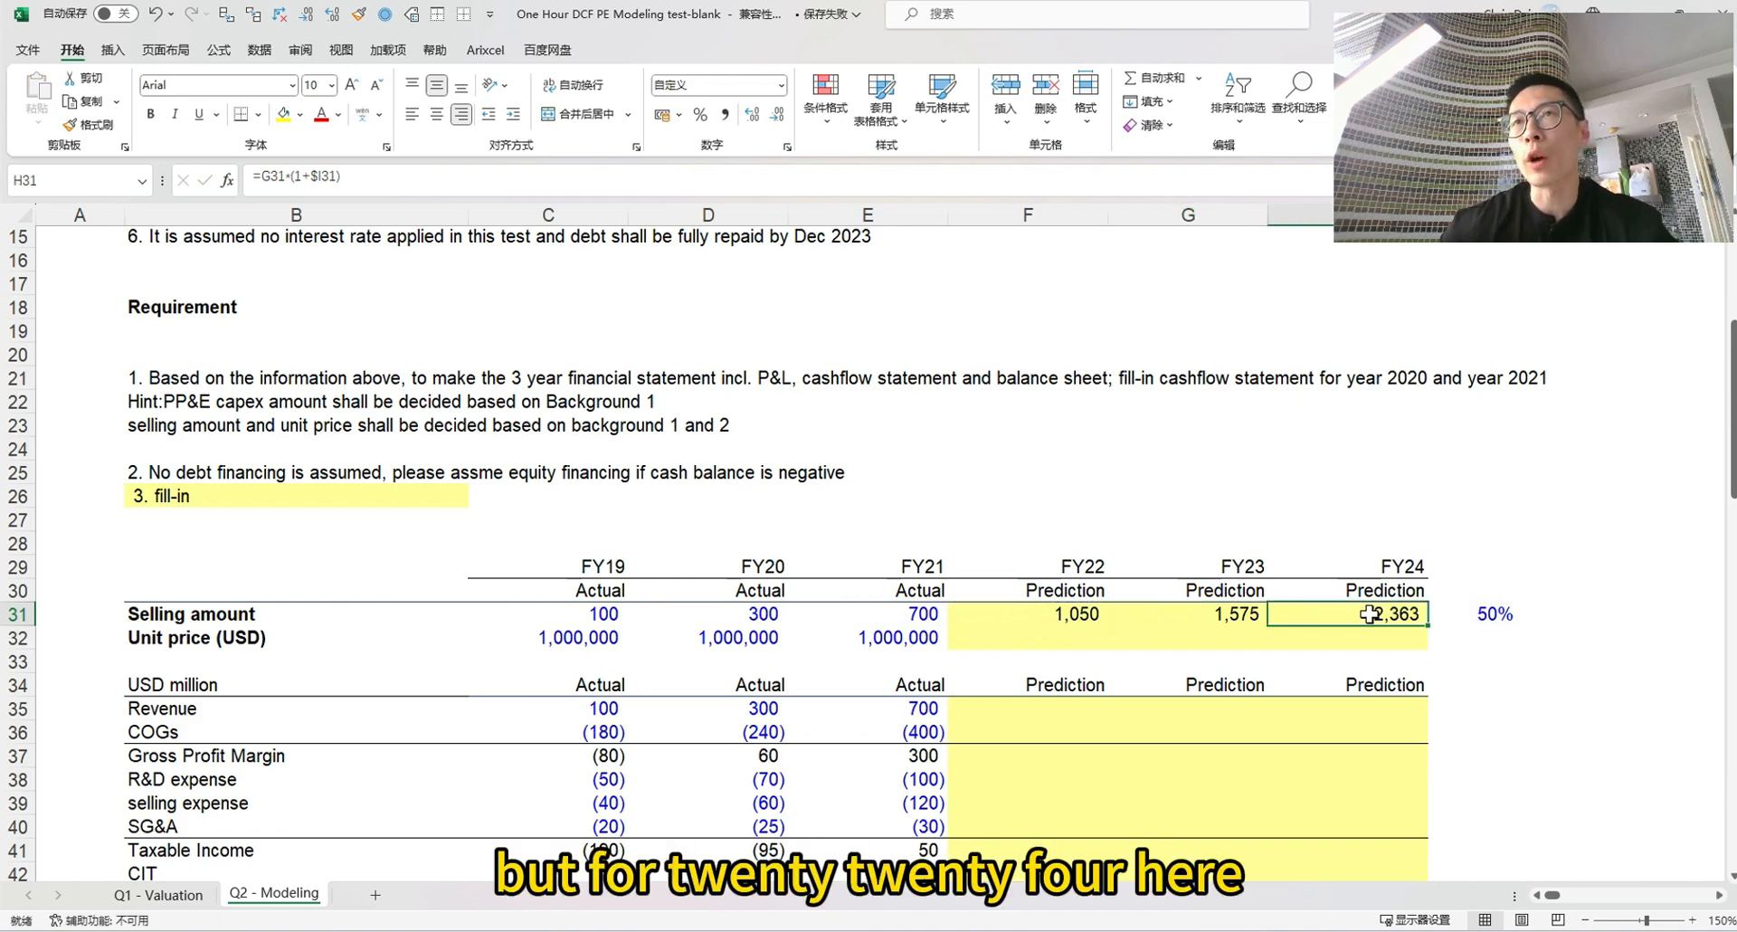
Check the 2024 sales target against the line capacity in the background items, and override the FY24 selling amount in H31 with 2000
scroll(1339, 665, "up", 3)
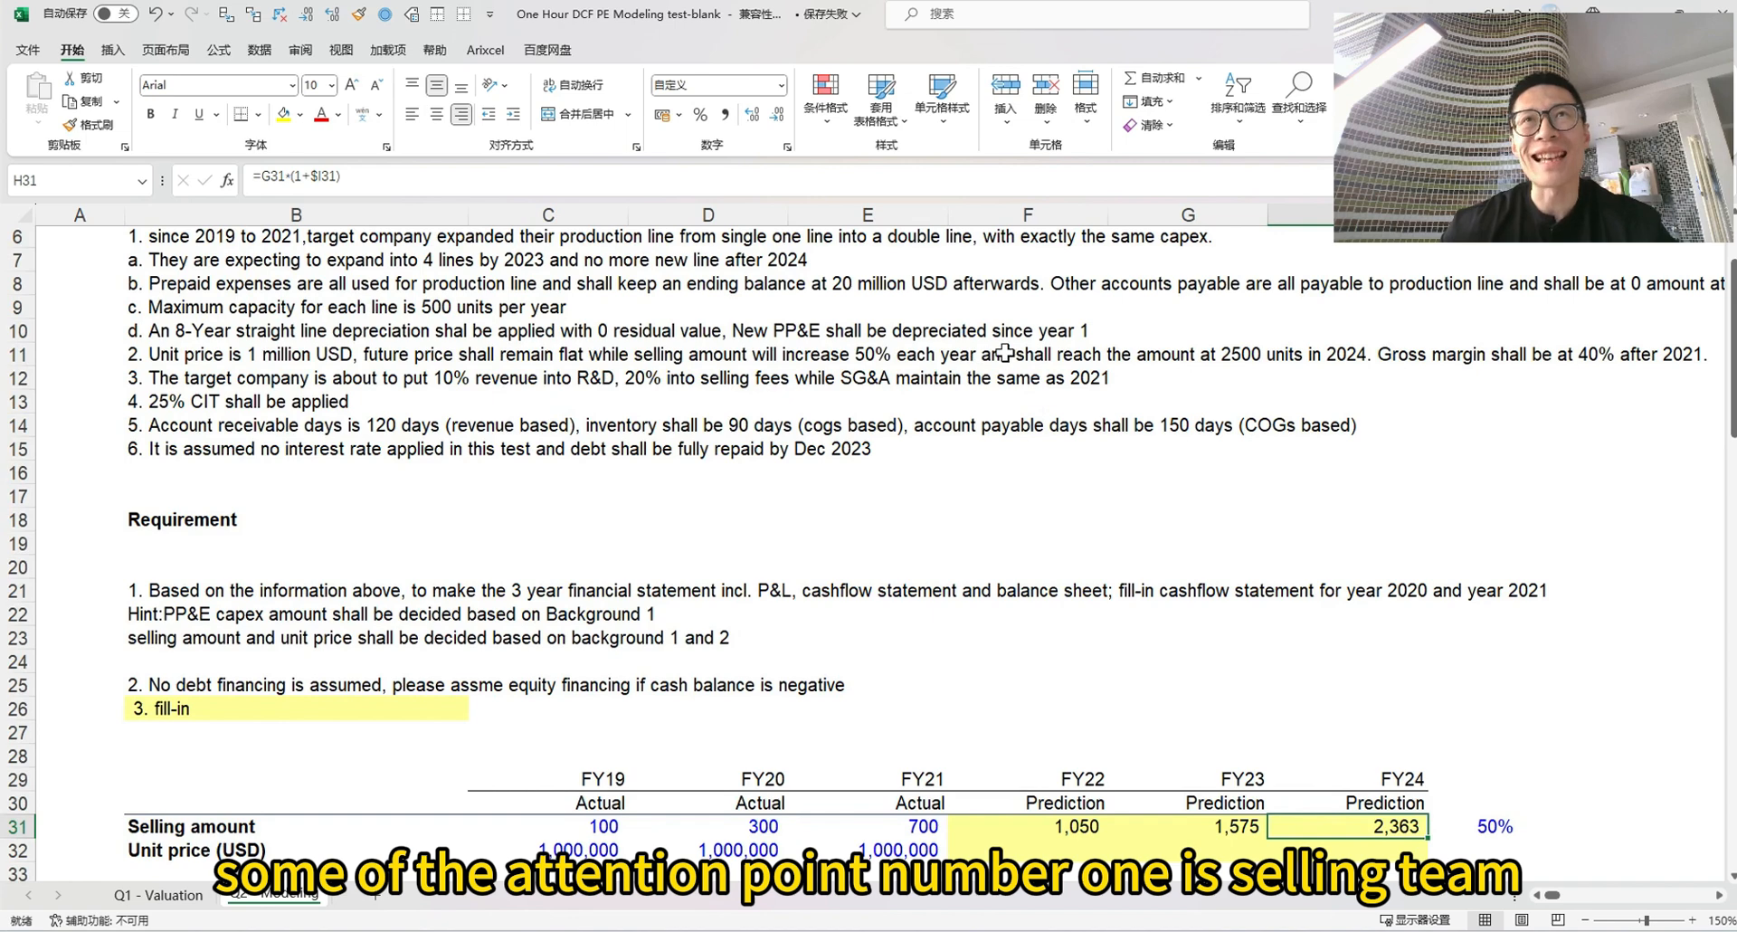
left_click(1004, 352)
left_click(656, 354)
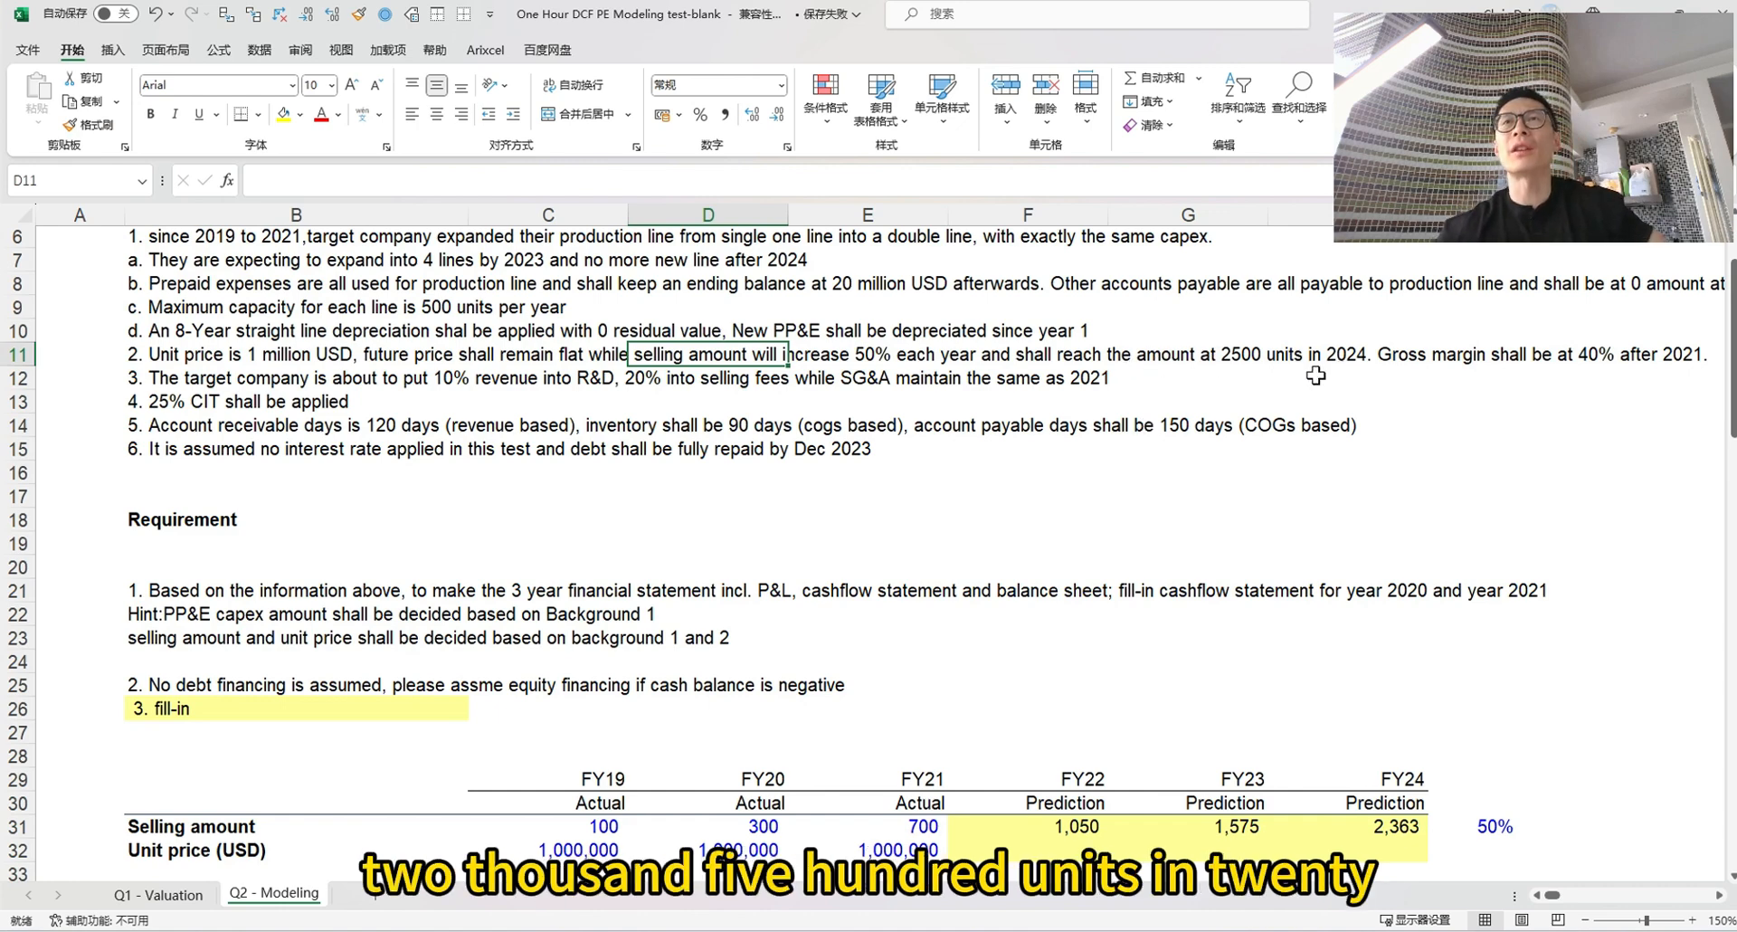
scroll(1121, 414, "up", 1)
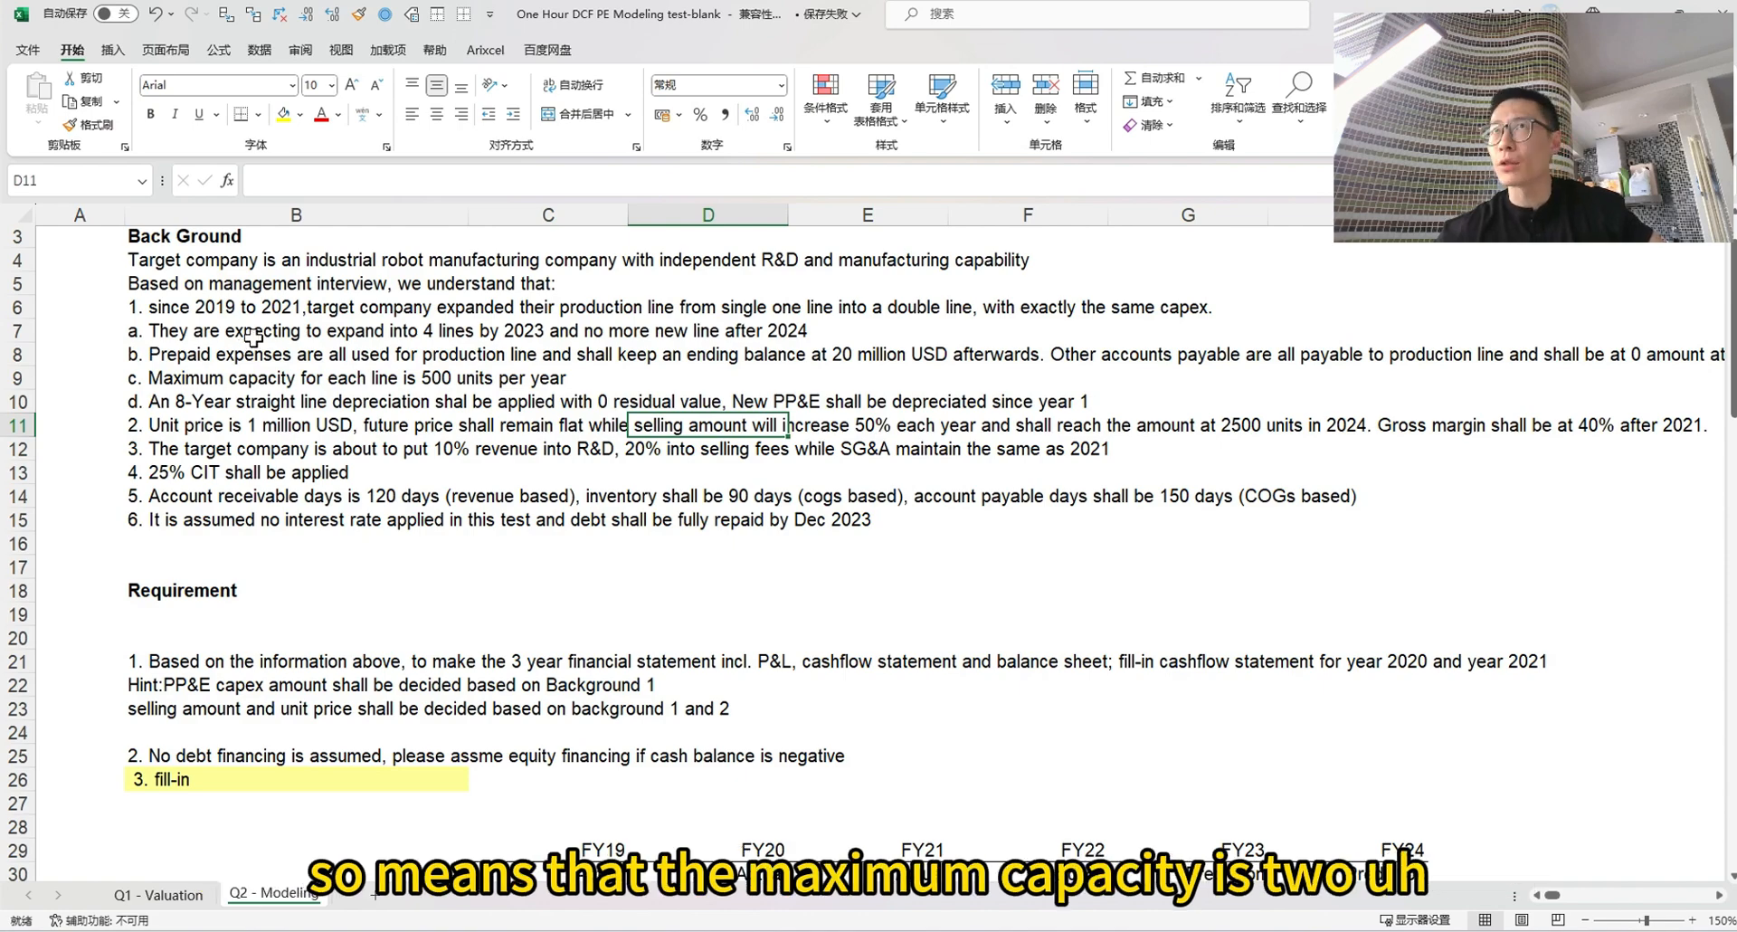
scroll(285, 339, "down", 3)
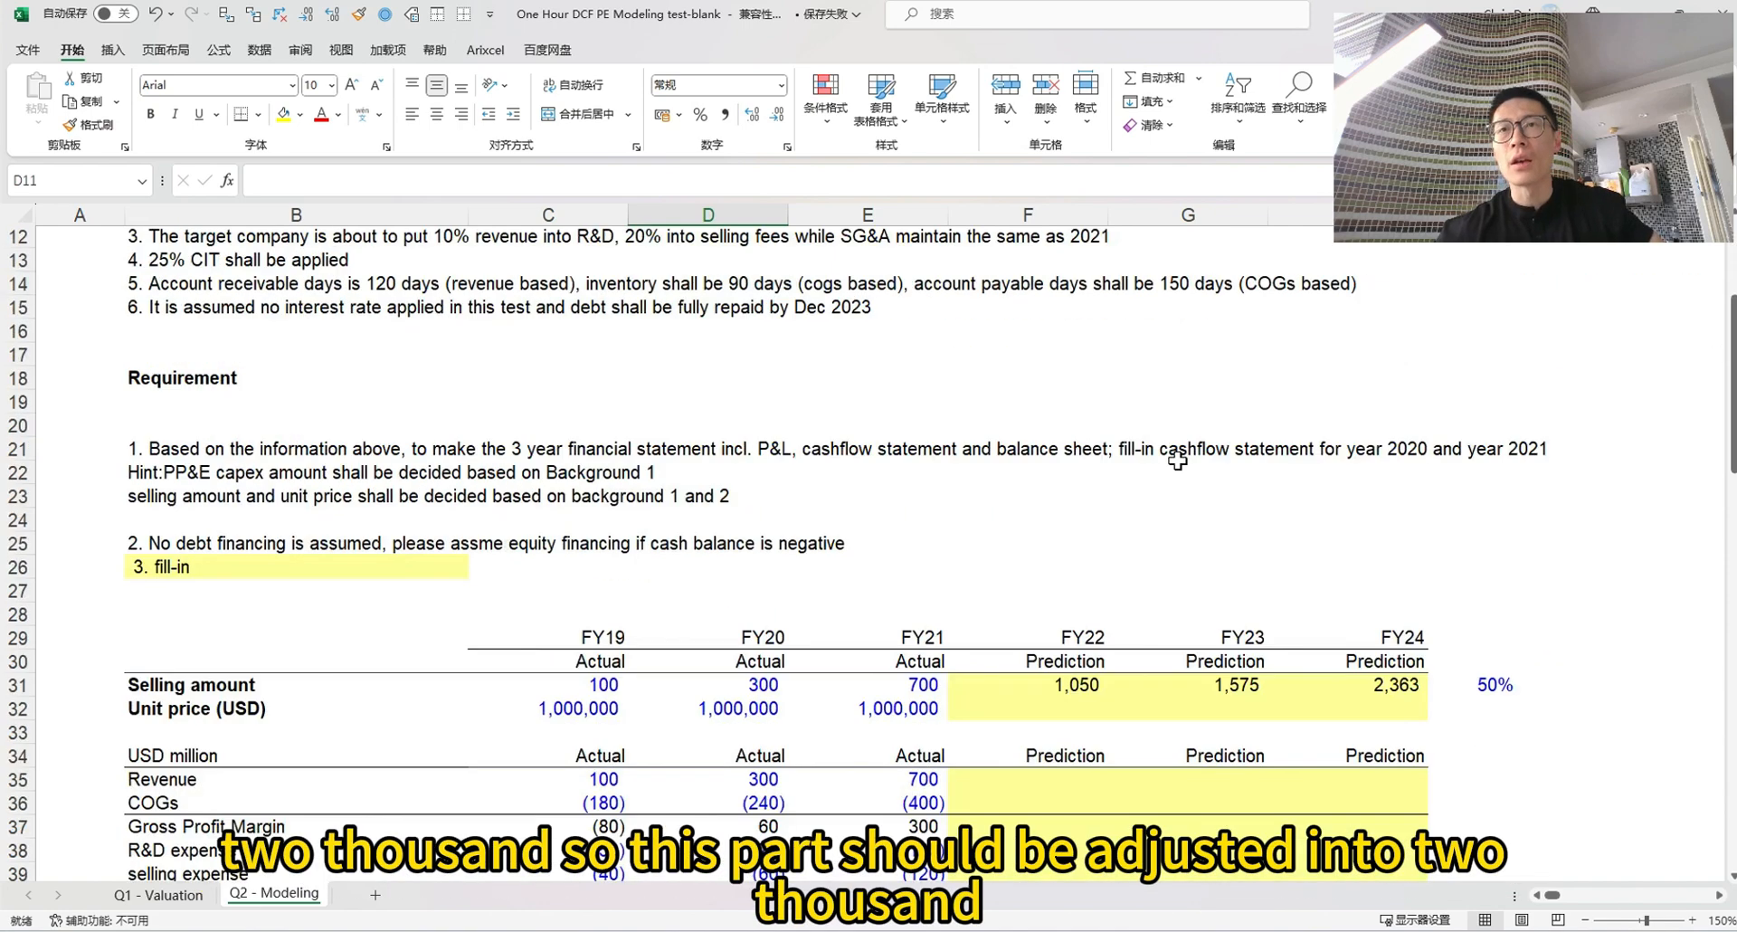
left_click(1414, 682)
type("2000")
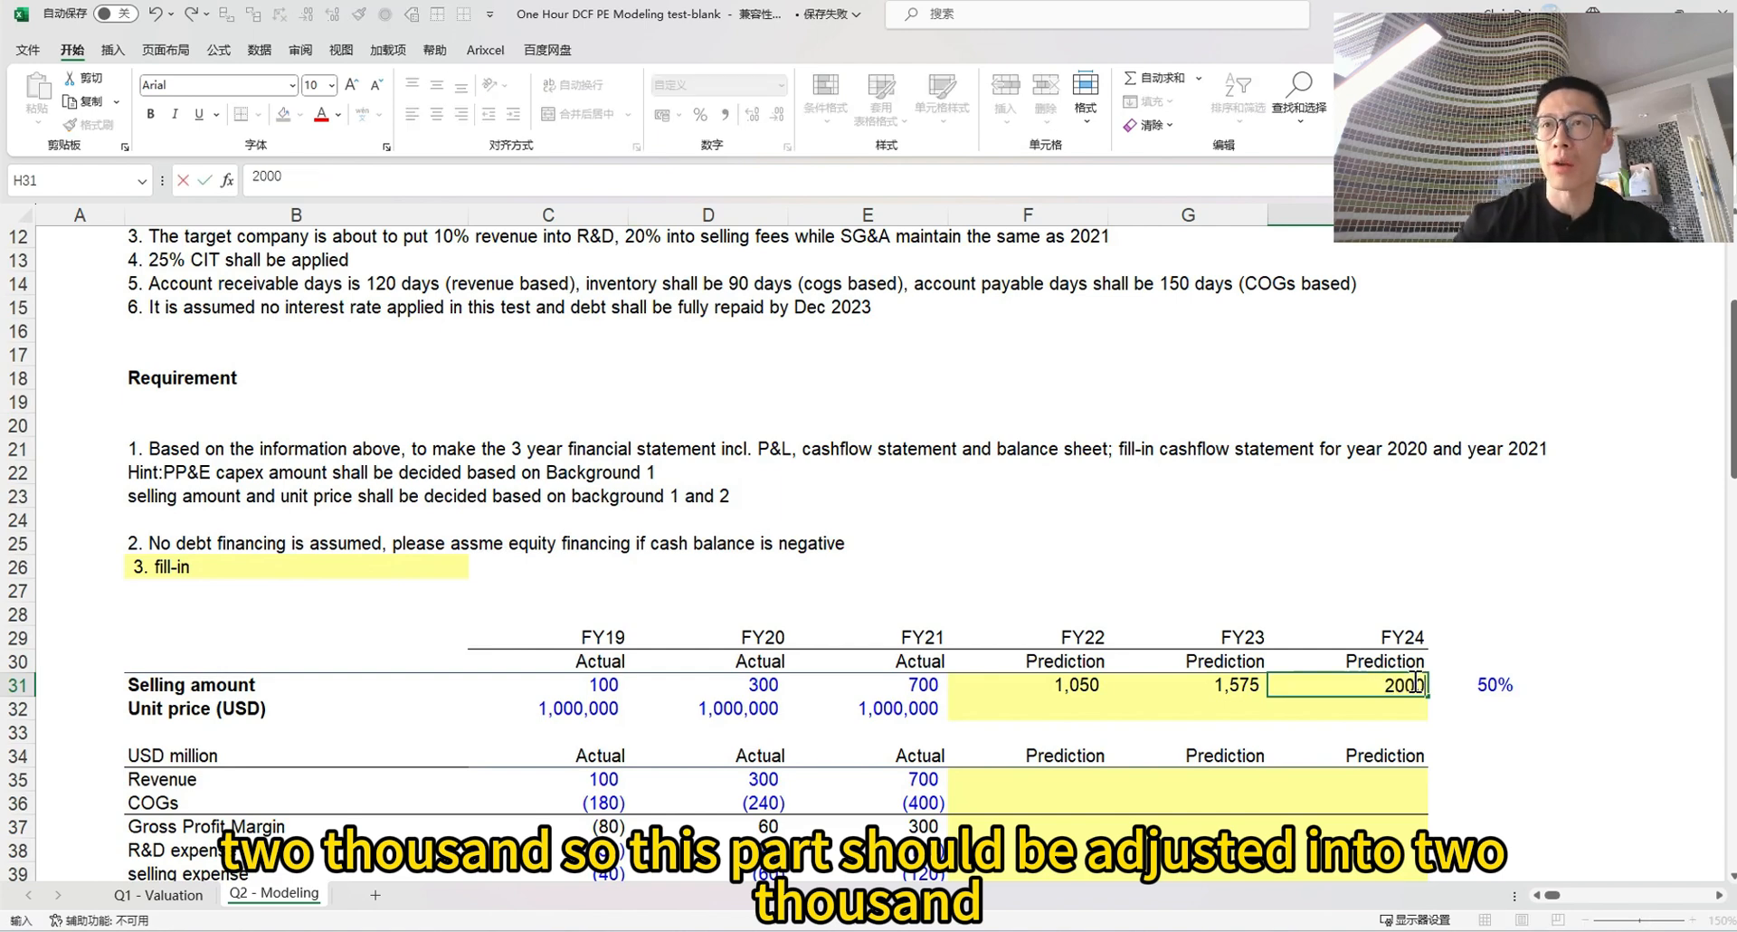
key("ctrl+Return")
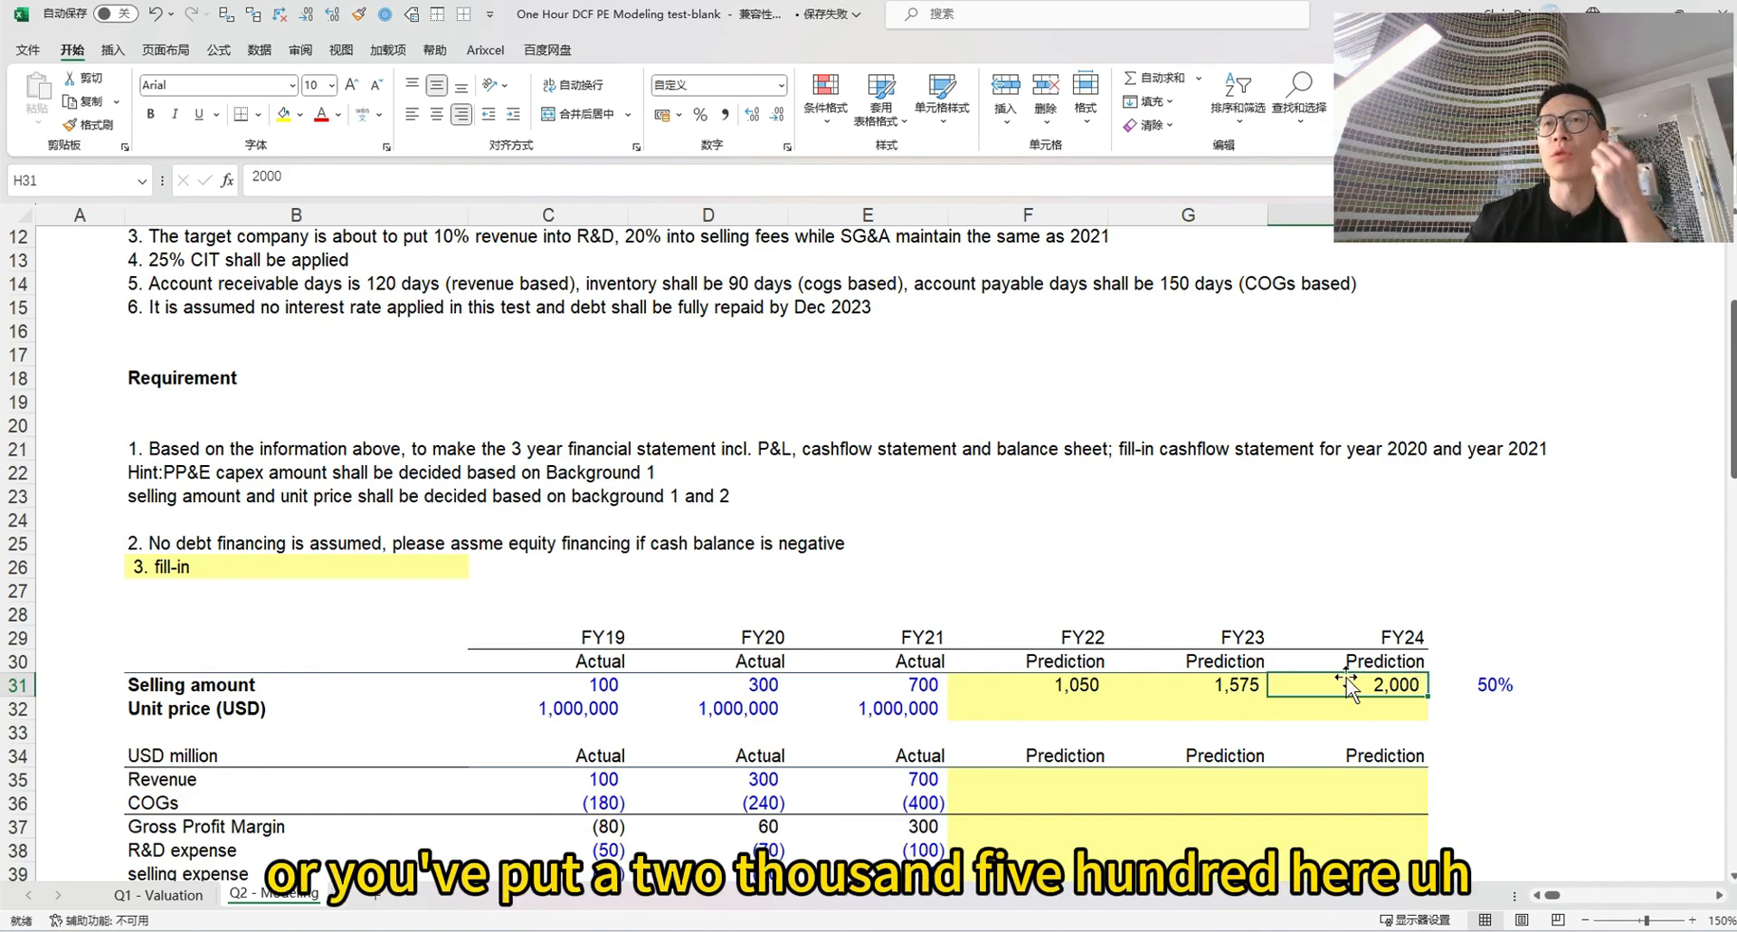
Keep the FY22 unit price flat by linking F32 to the FY21 price with =$E32
scroll(1345, 677, "up", 3)
scroll(1359, 681, "down", 2)
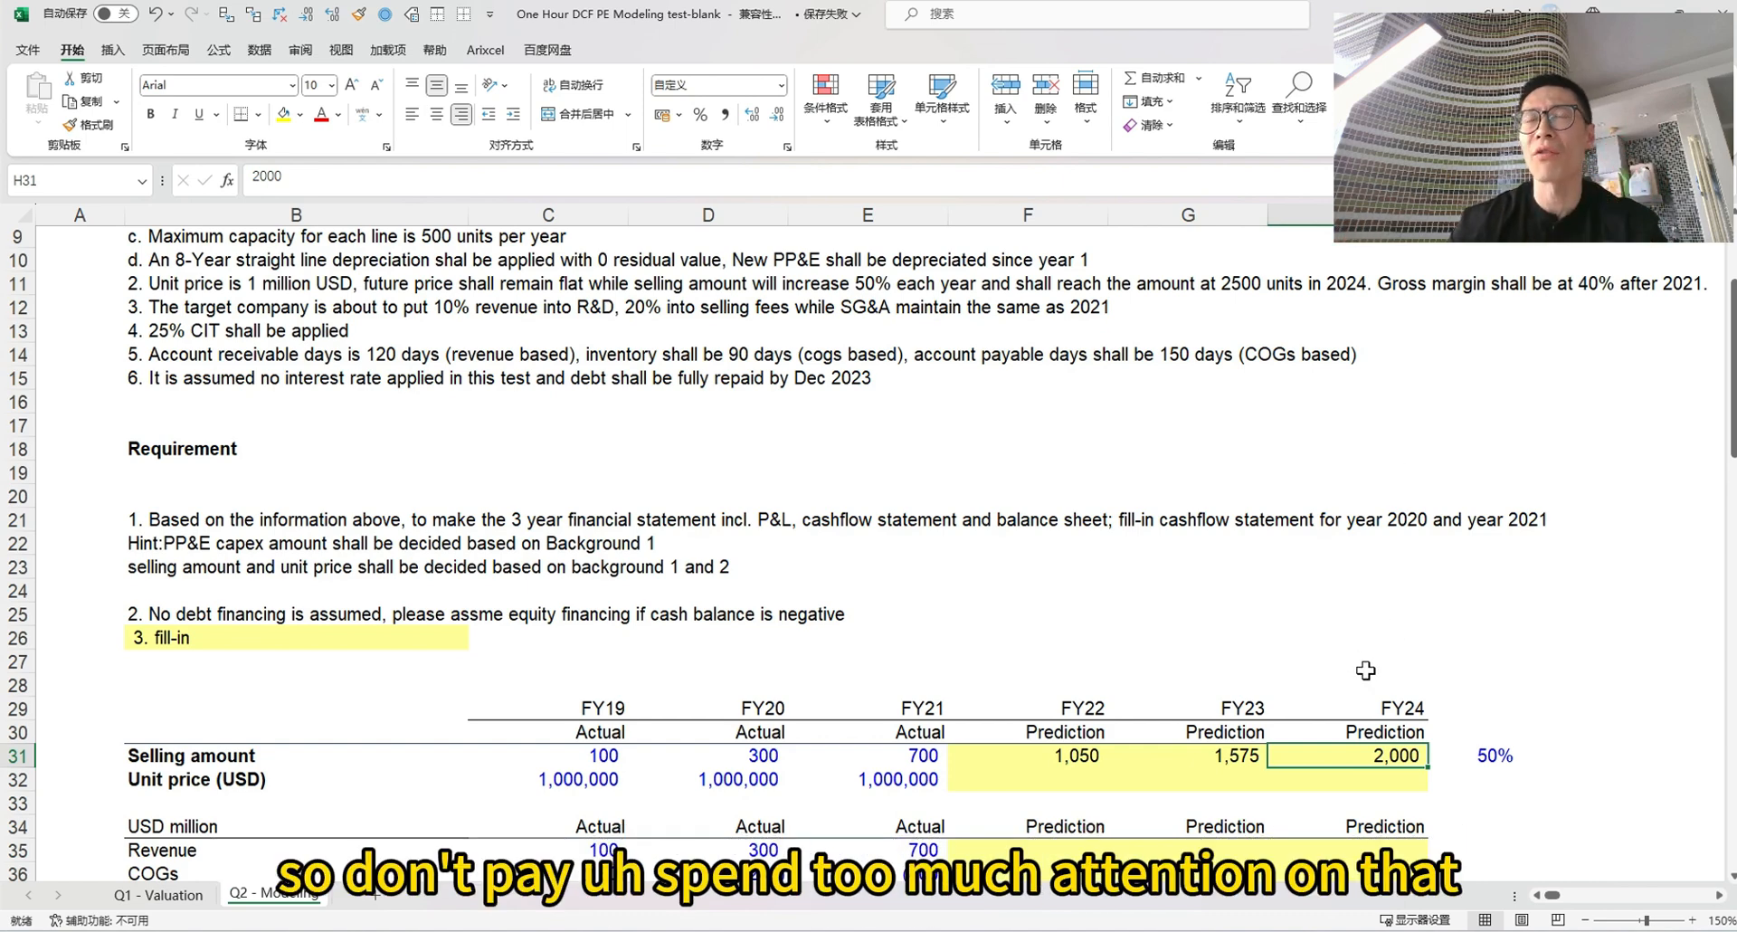
scroll(1365, 670, "down", 3)
left_click(1058, 570)
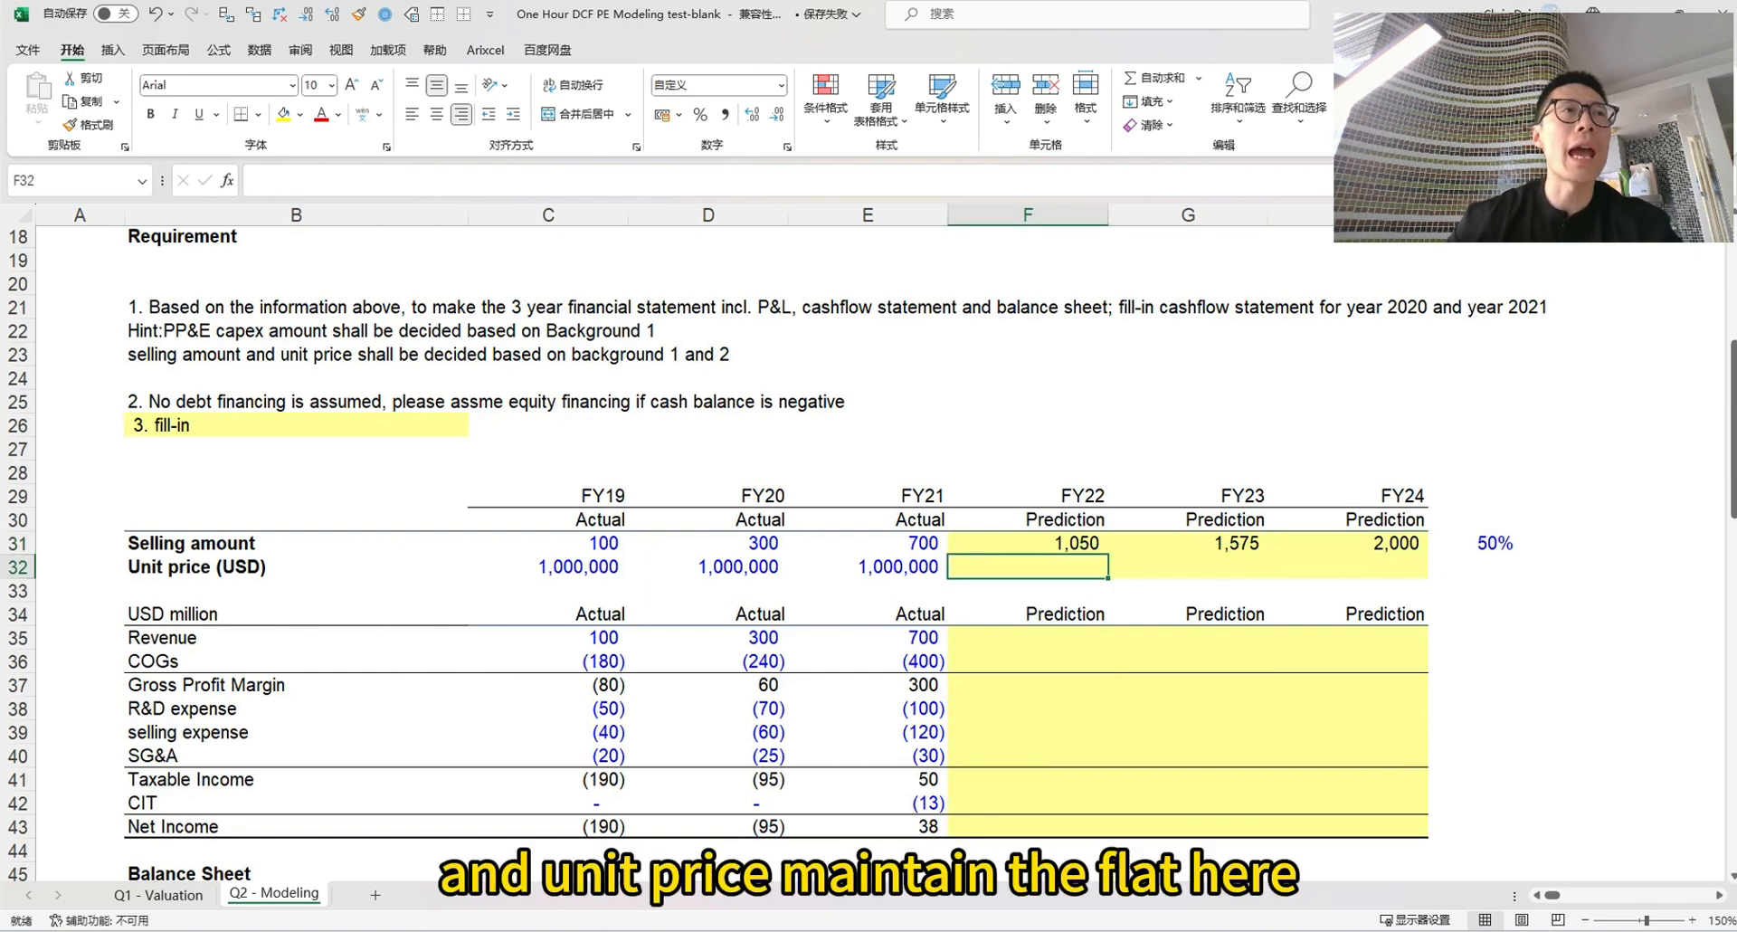
type("=")
key("Left")
key("F4")
key("F4")
key("F4")
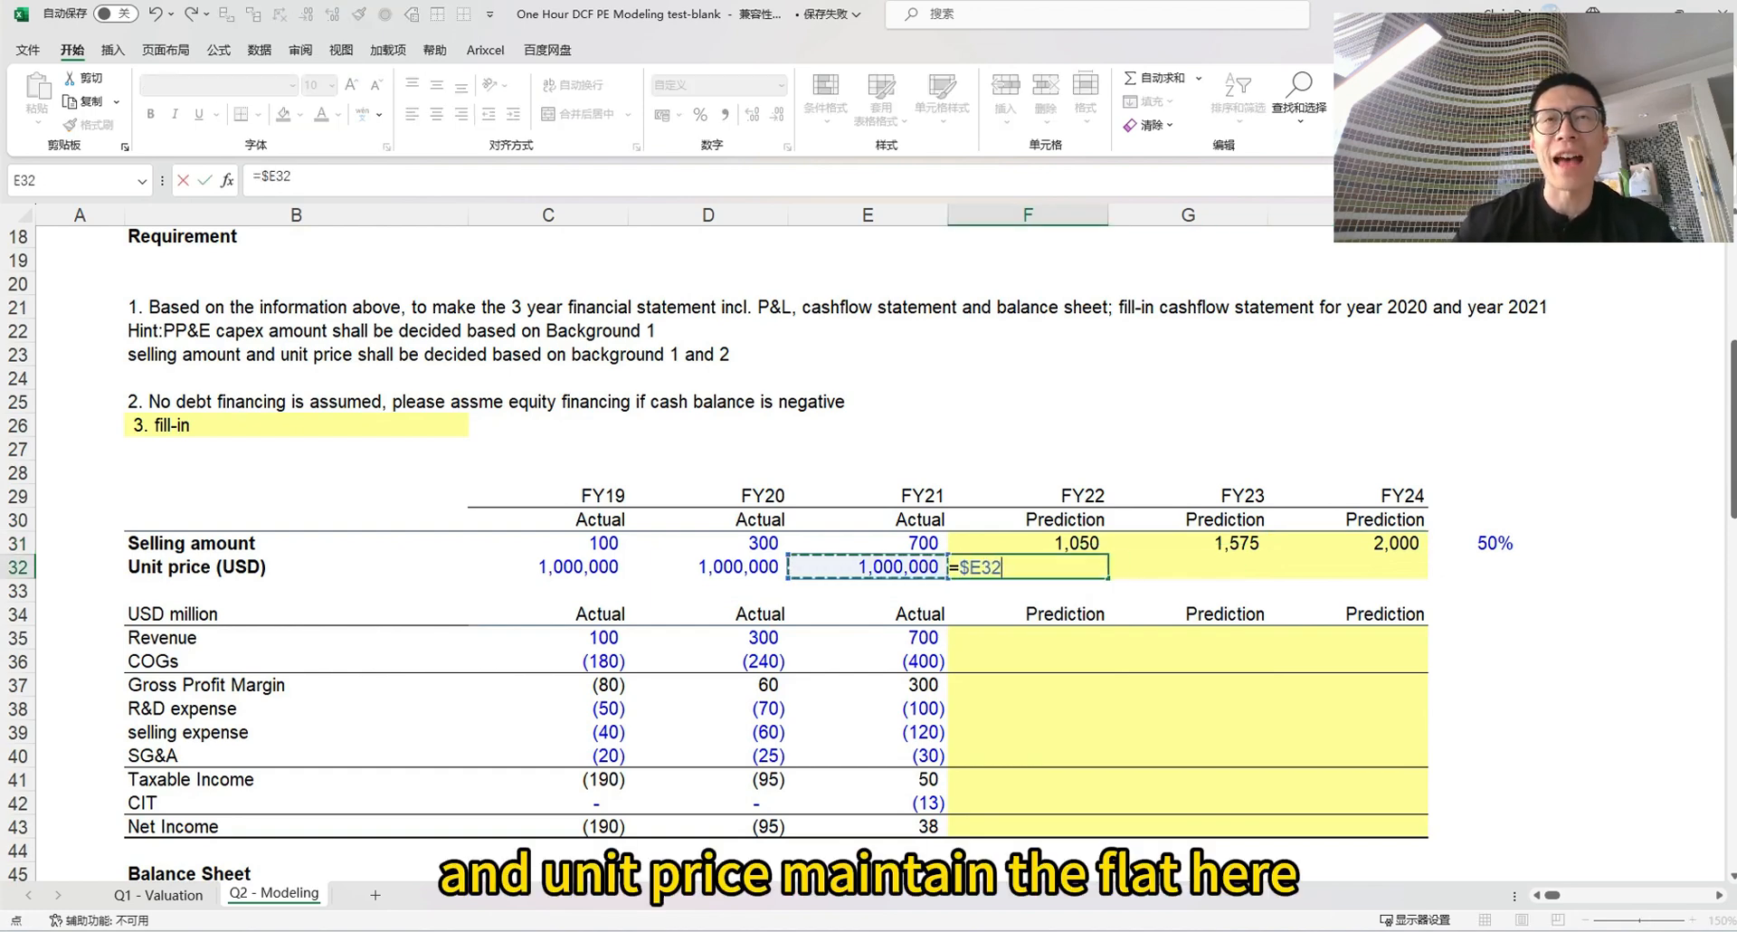
key("ctrl+Return")
Fill the FY22 unit price formula across to FY23 and FY24 in G32:H32
key("shift+Right")
key("shift+Right")
key("ctrl+r")
key("Right")
key("Down")
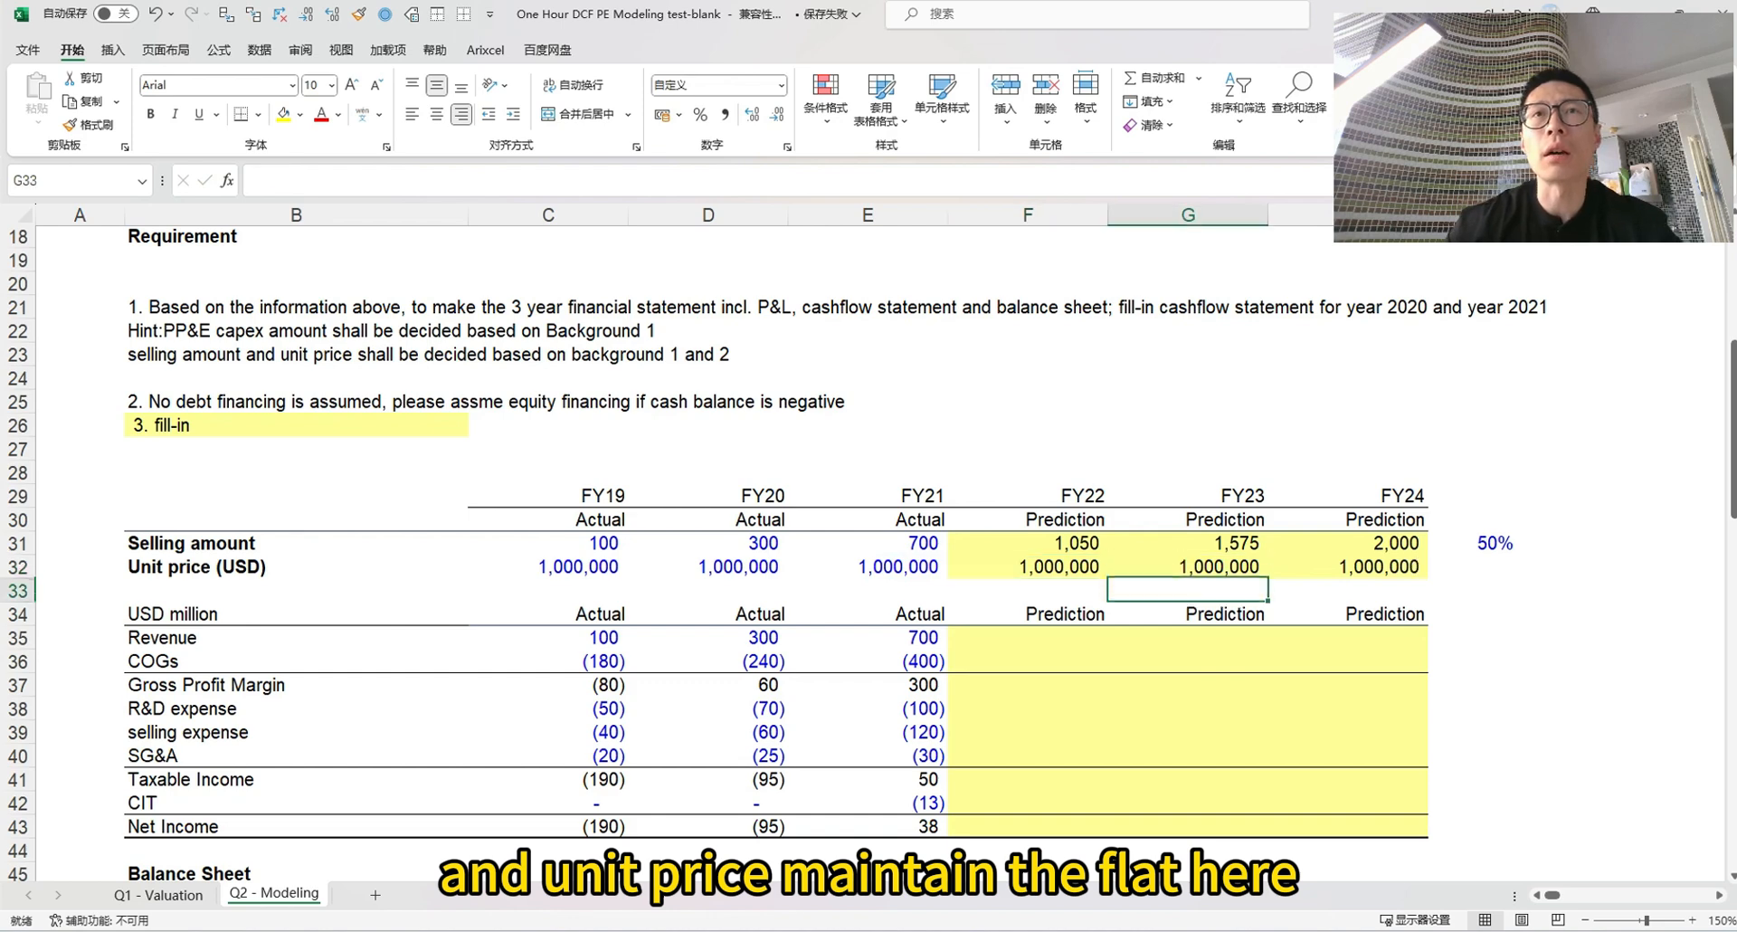
Calculate FY22 revenue in USD million in F35 as selling amount times unit price with =F31*F32/1000000
key("Down")
key("Down")
key("Left")
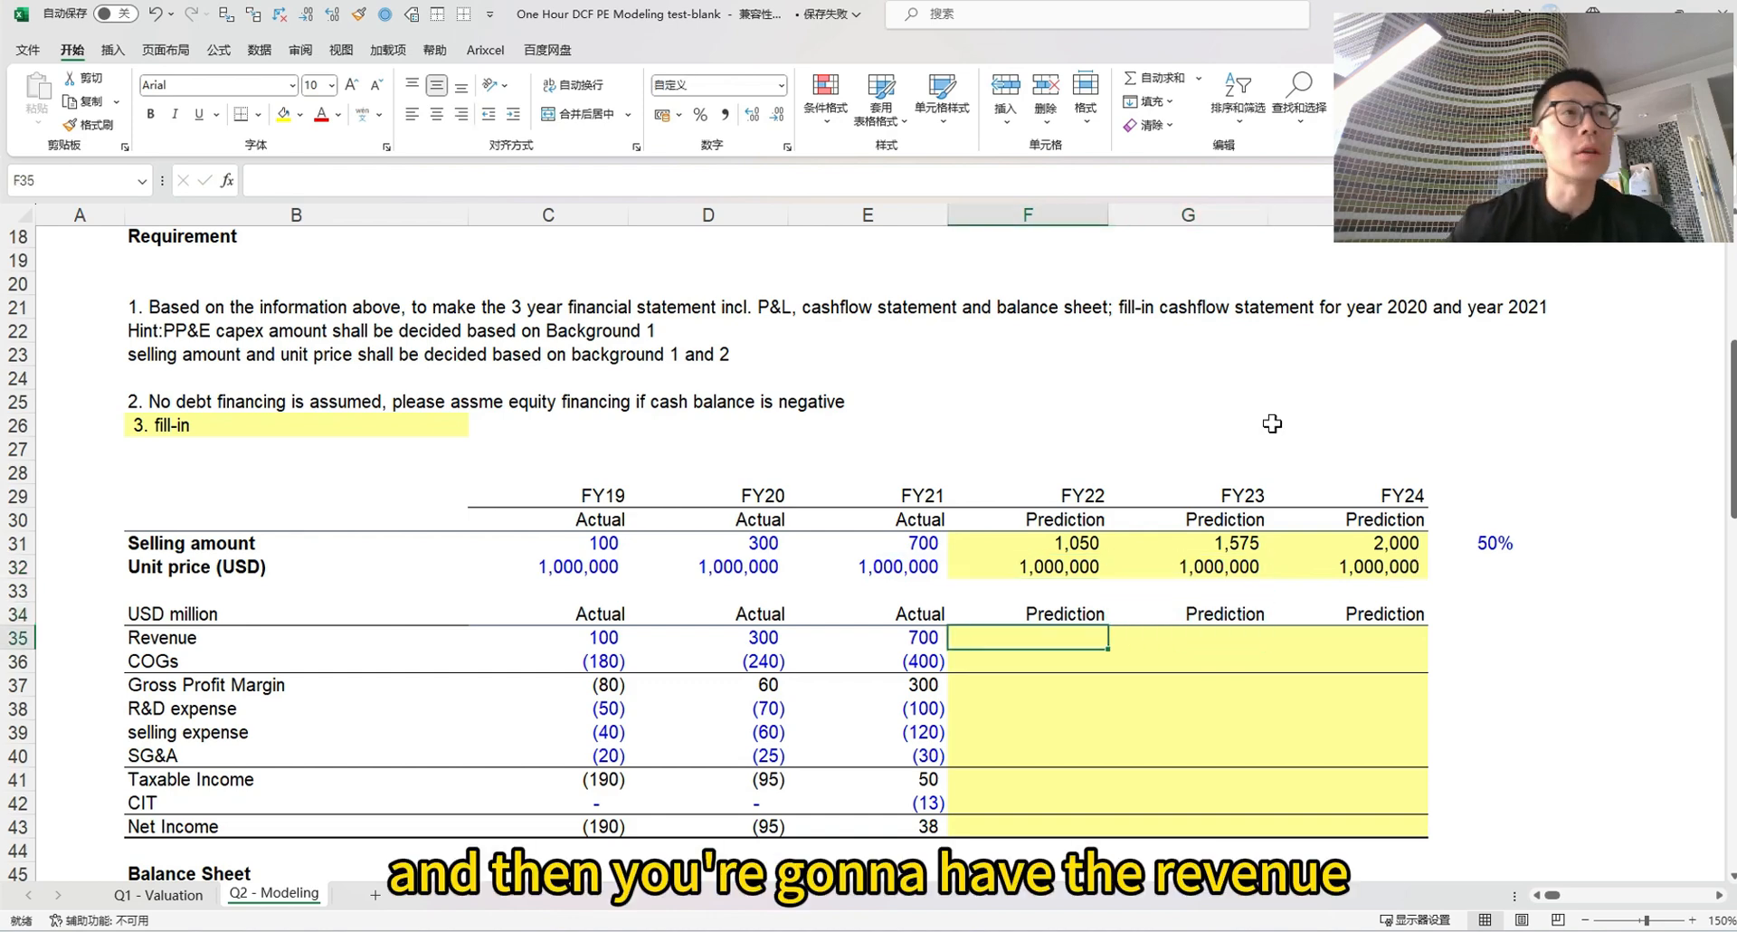
type("=")
key("Up")
key("Up")
key("Up")
key("Up")
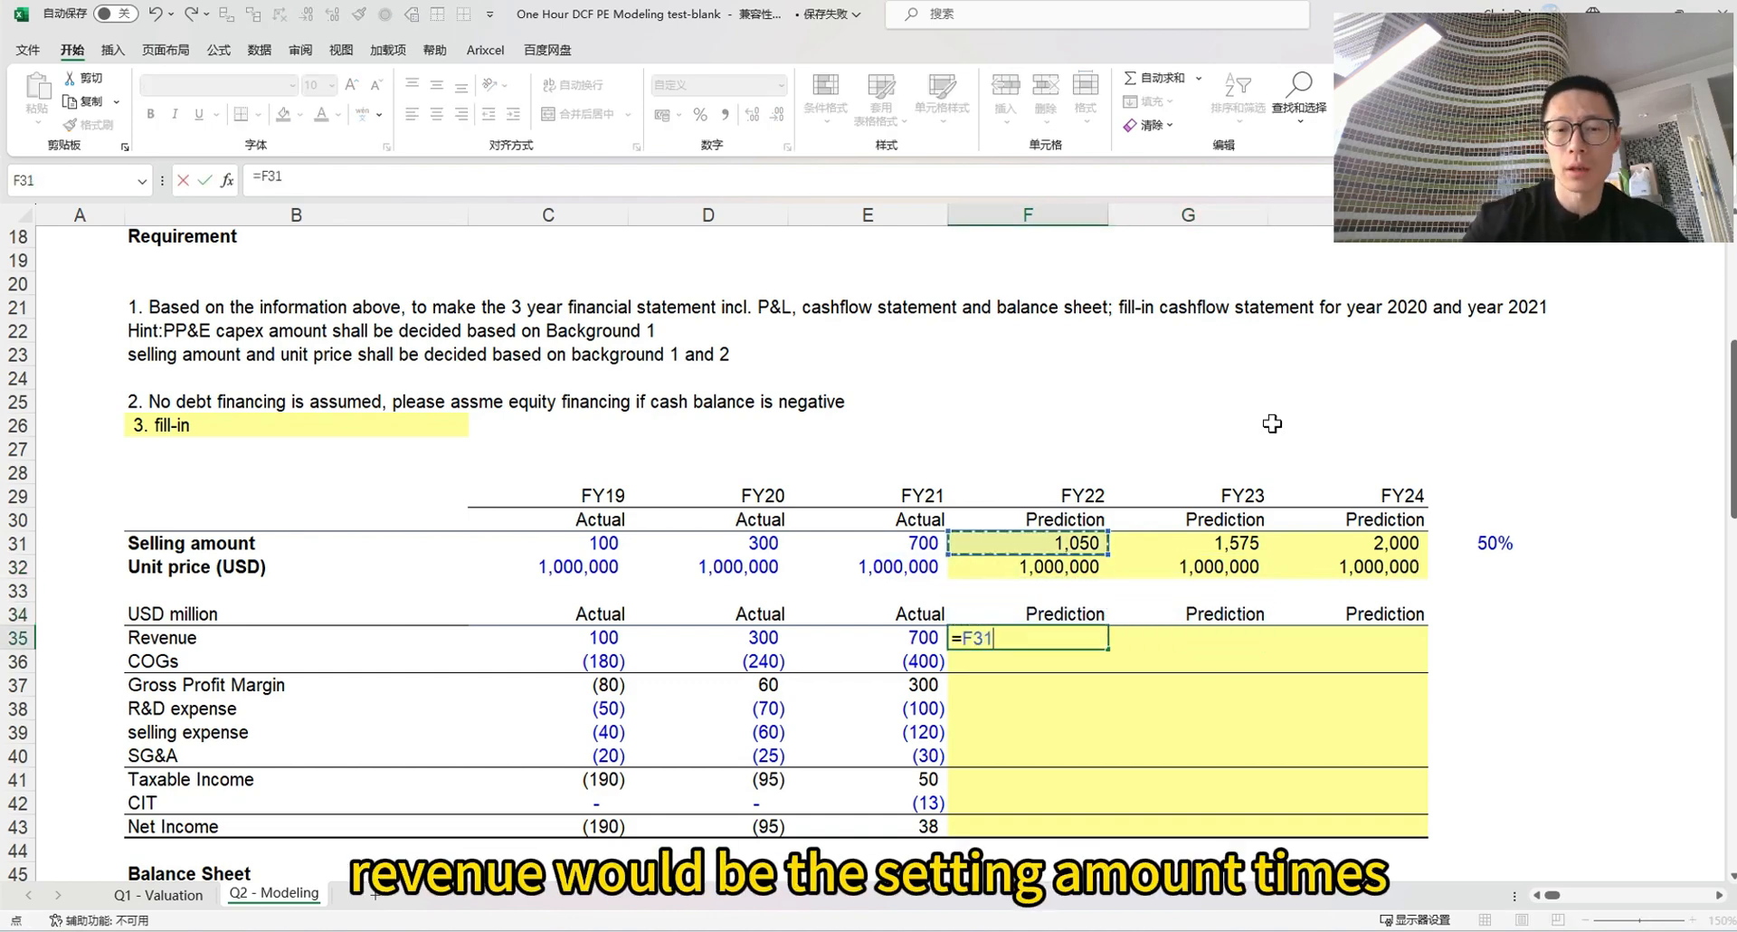
type("*")
key("Up")
key("Up")
key("Up")
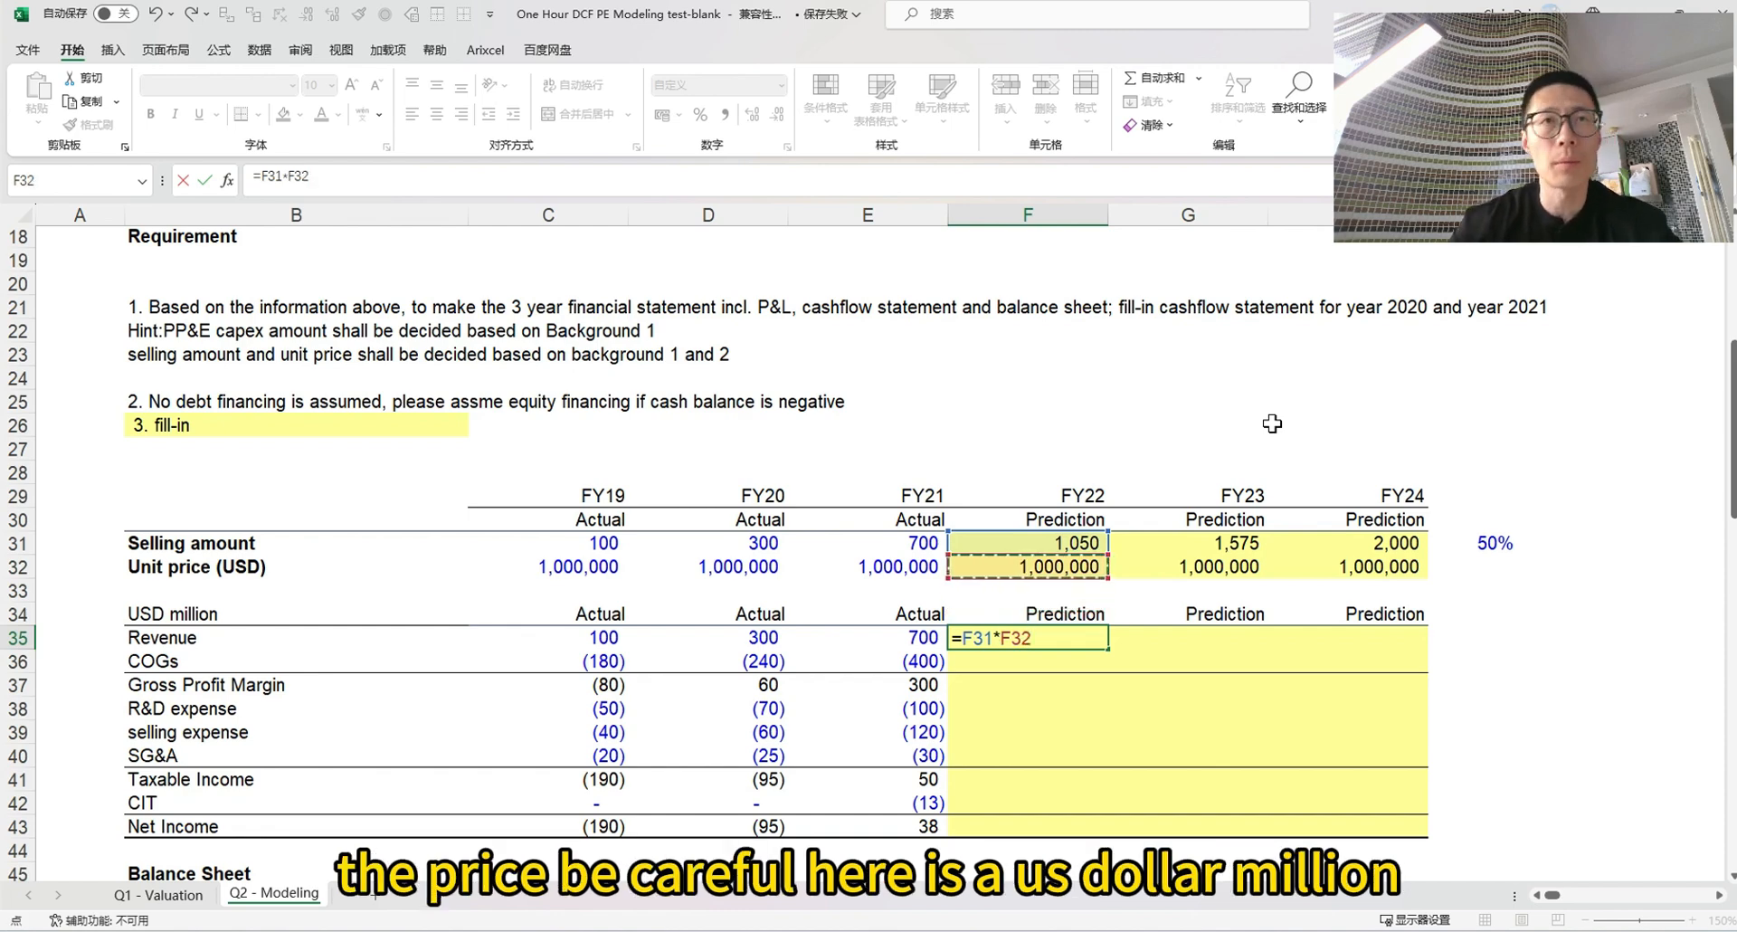
type("/")
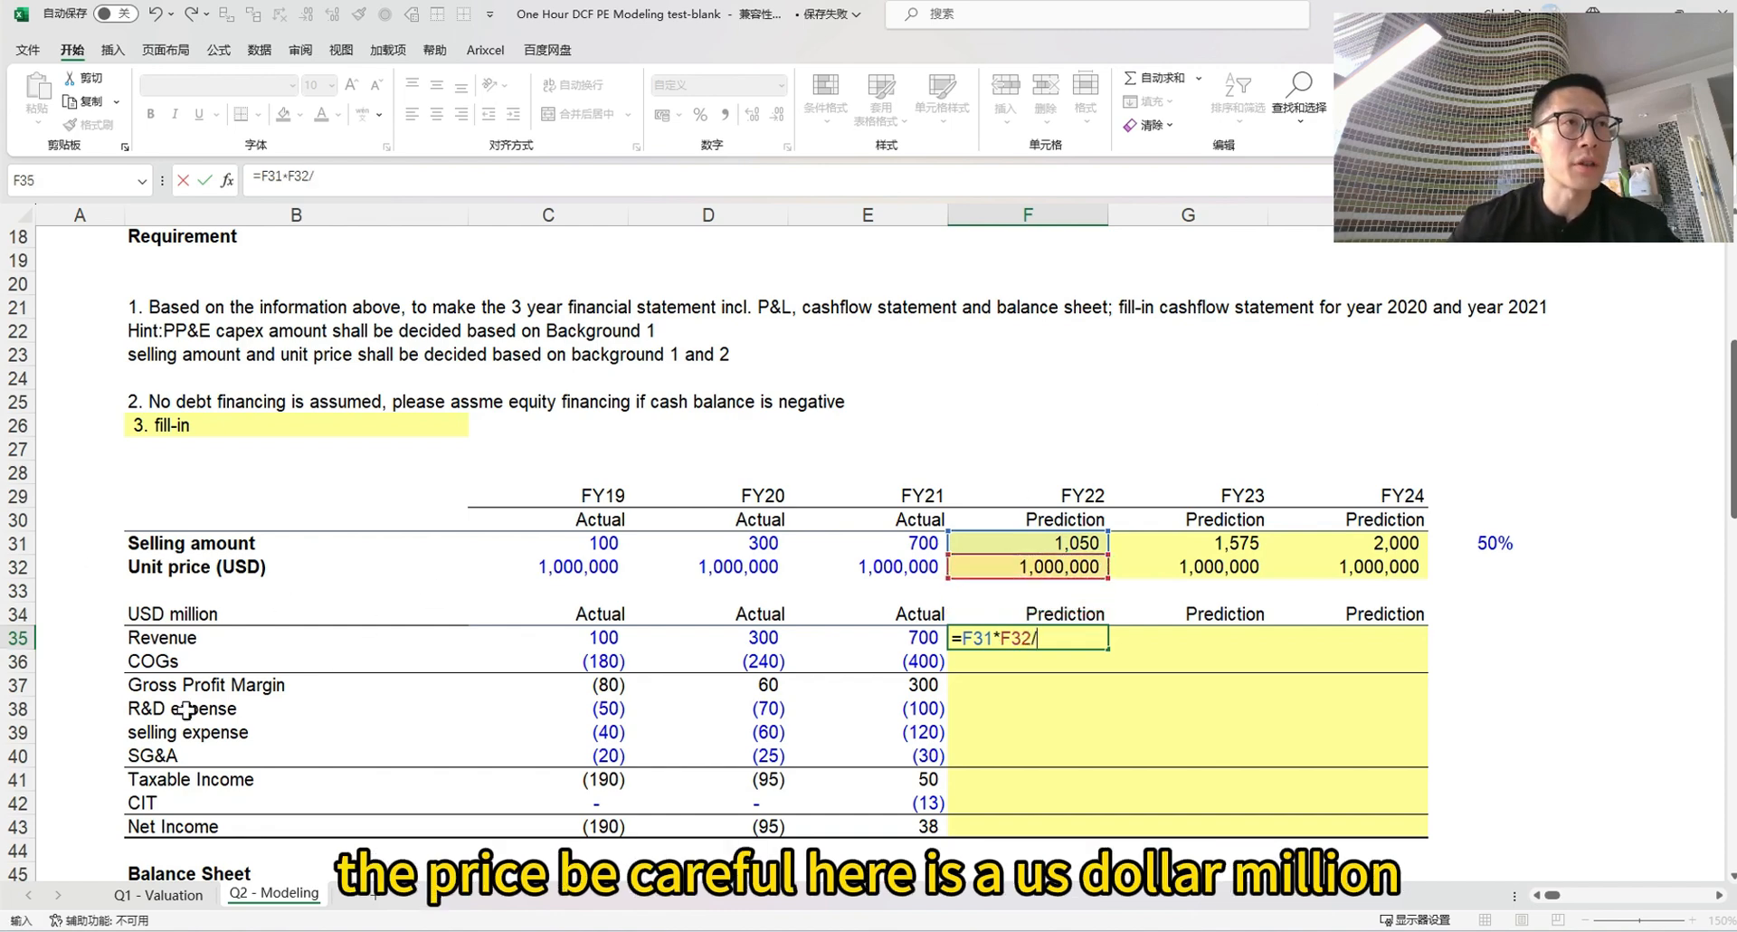
type("1")
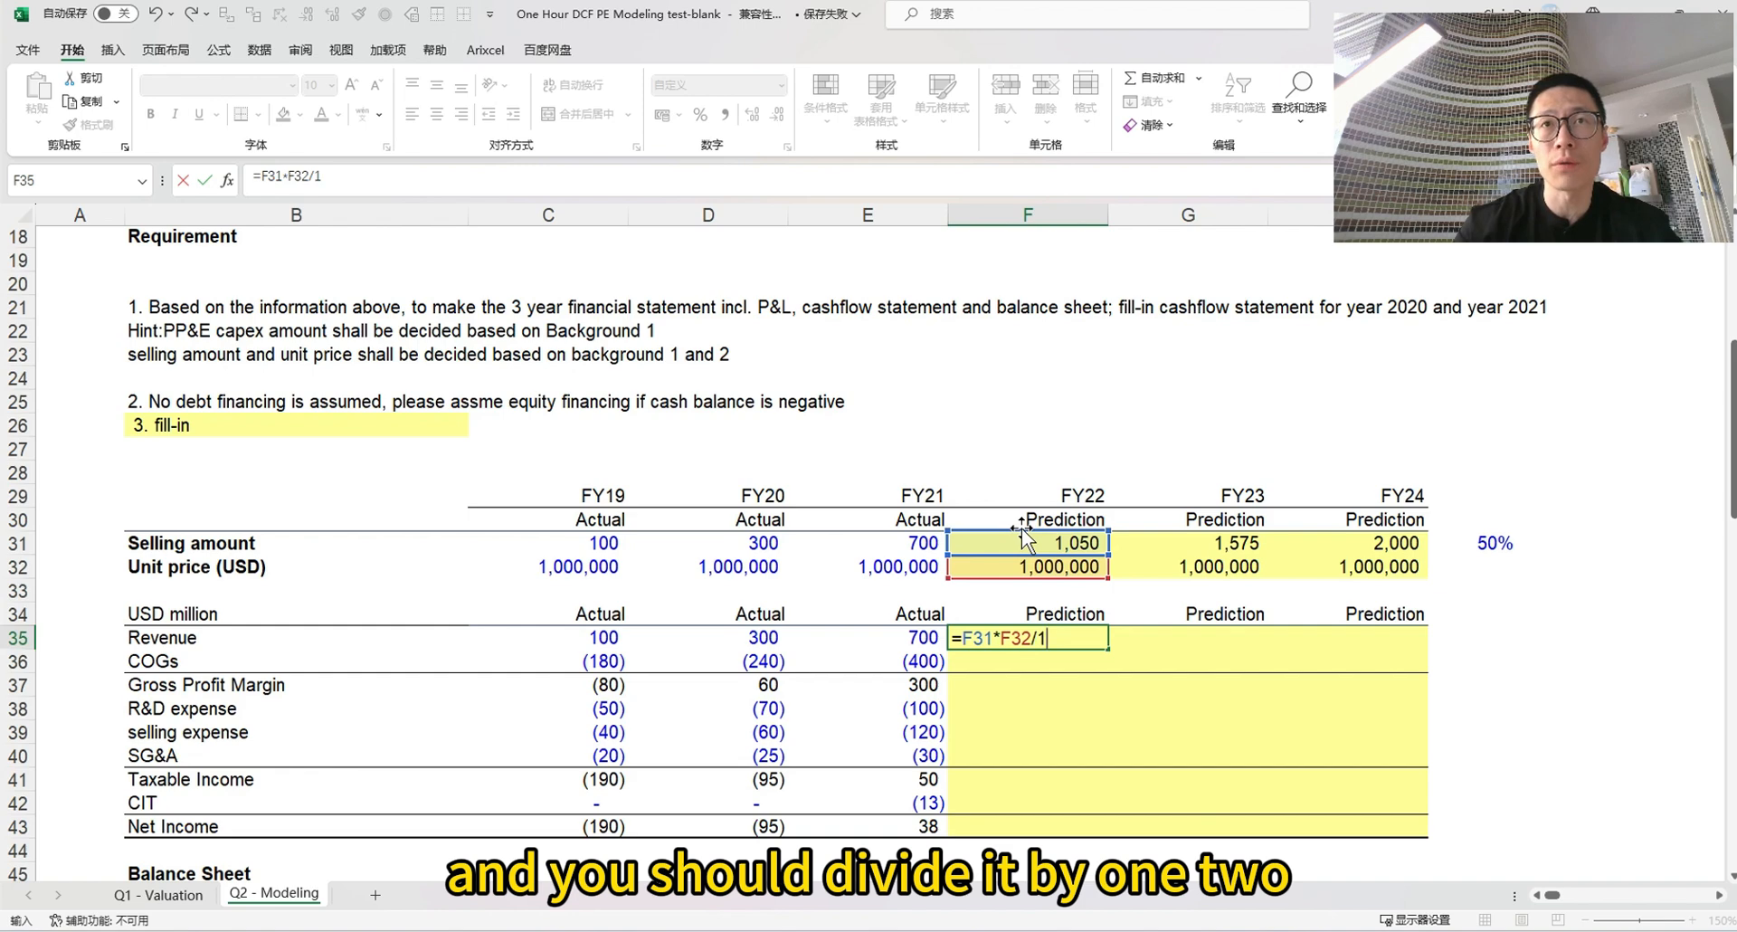
type("00")
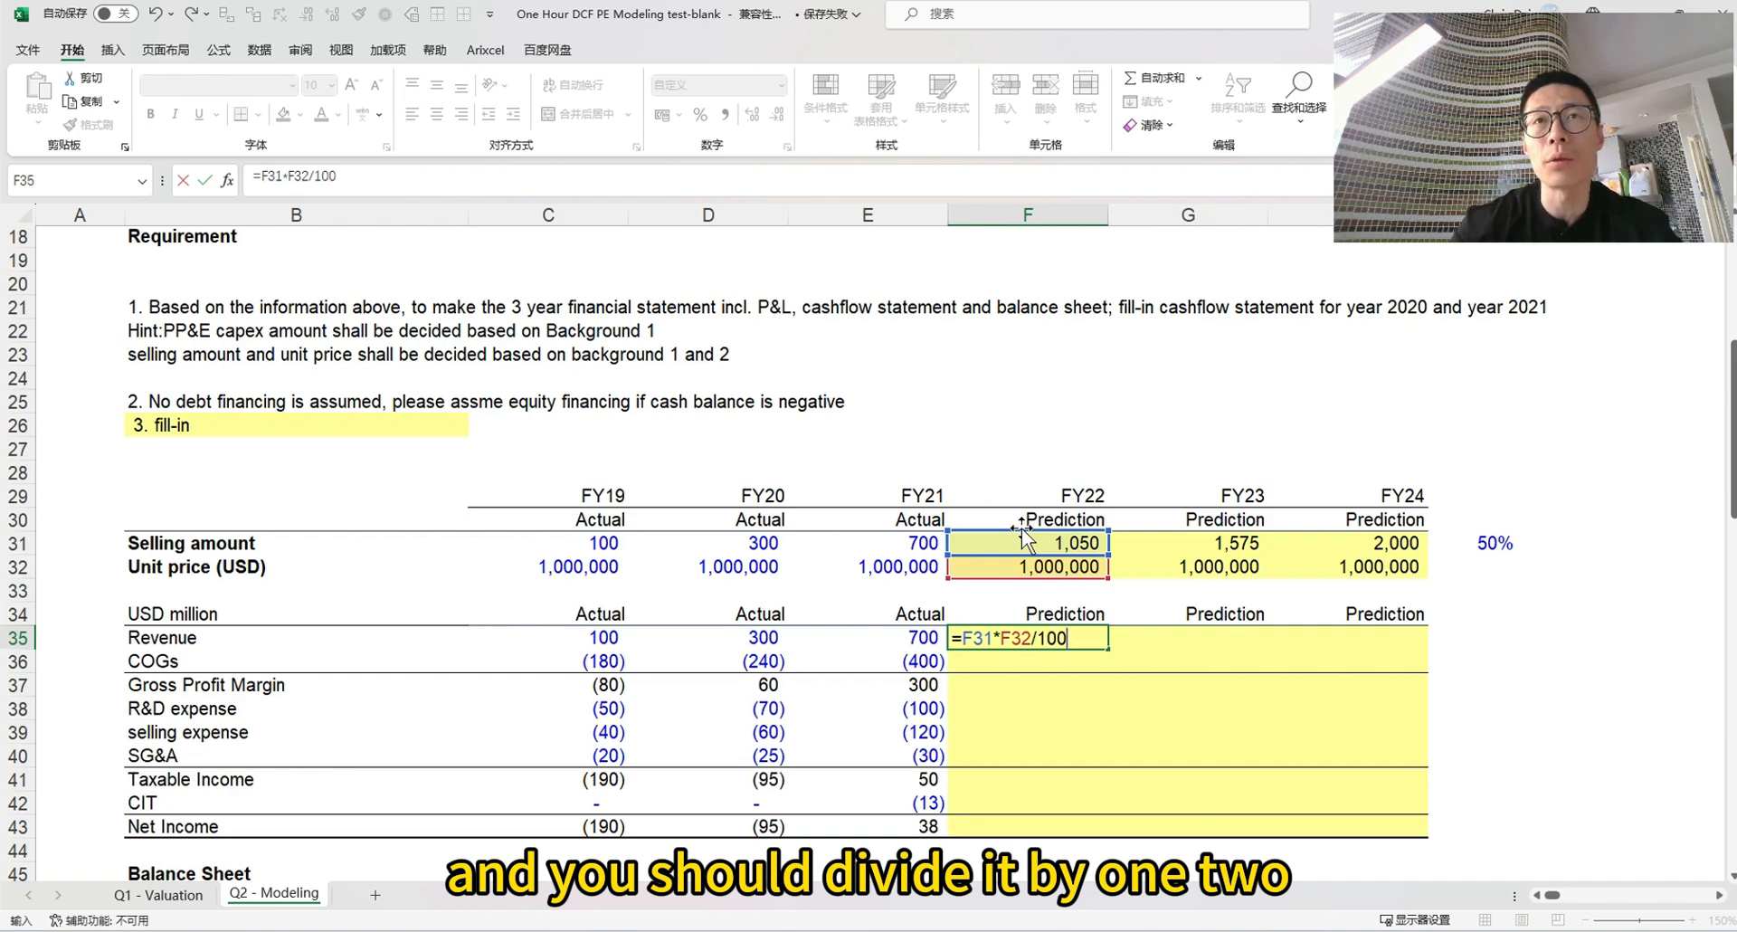
type("0000")
key("Return")
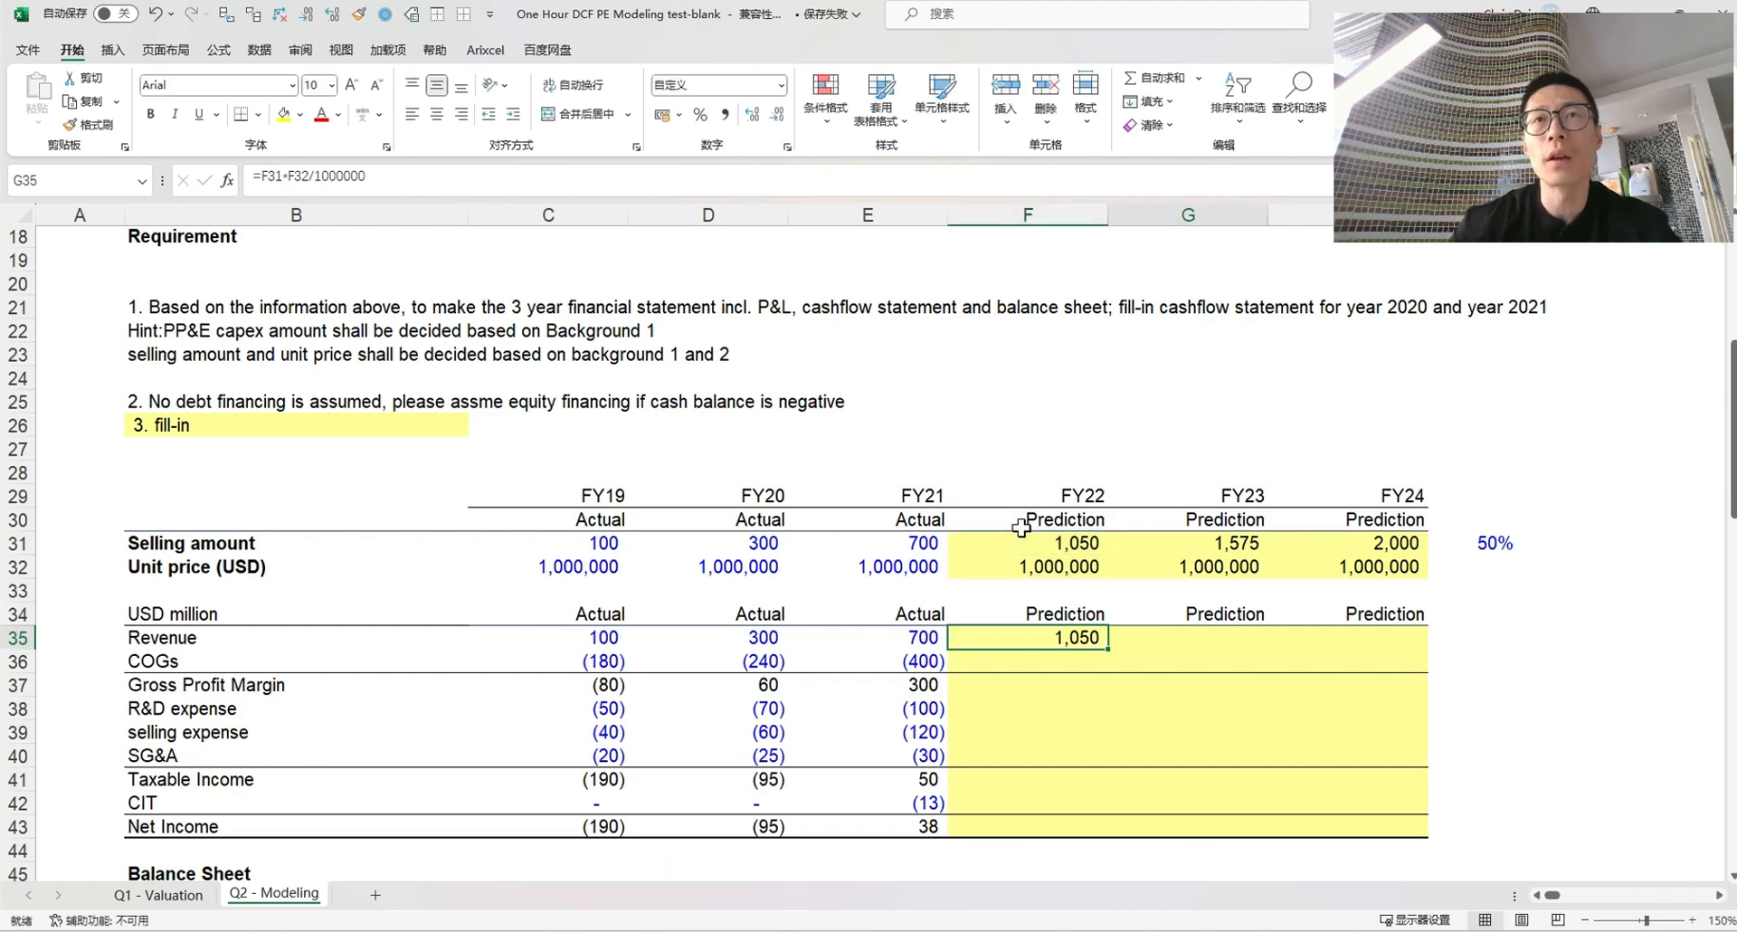
Copy the FY22 revenue formula across to FY23 and FY24 in G35:H35 and review the predicted revenue row
key("ctrl+c")
key("Right")
key("shift+Right")
key("ctrl+v")
key("shift+Left")
key("Escape")
key("Left")
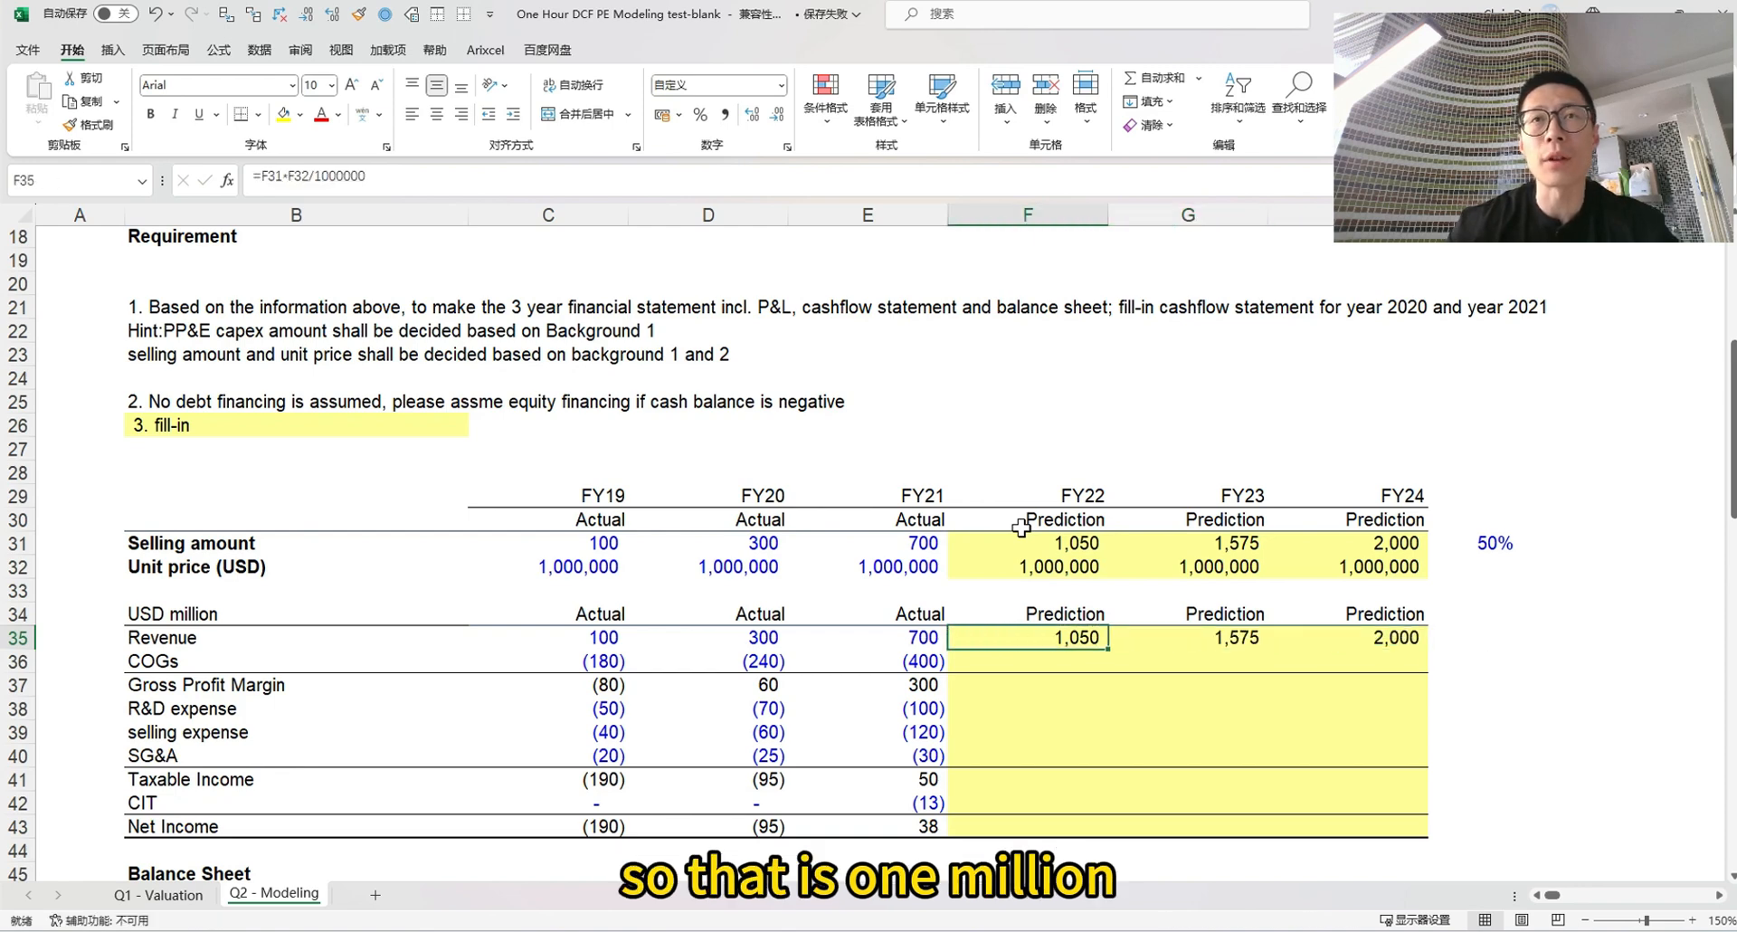
key("Right")
key("Right")
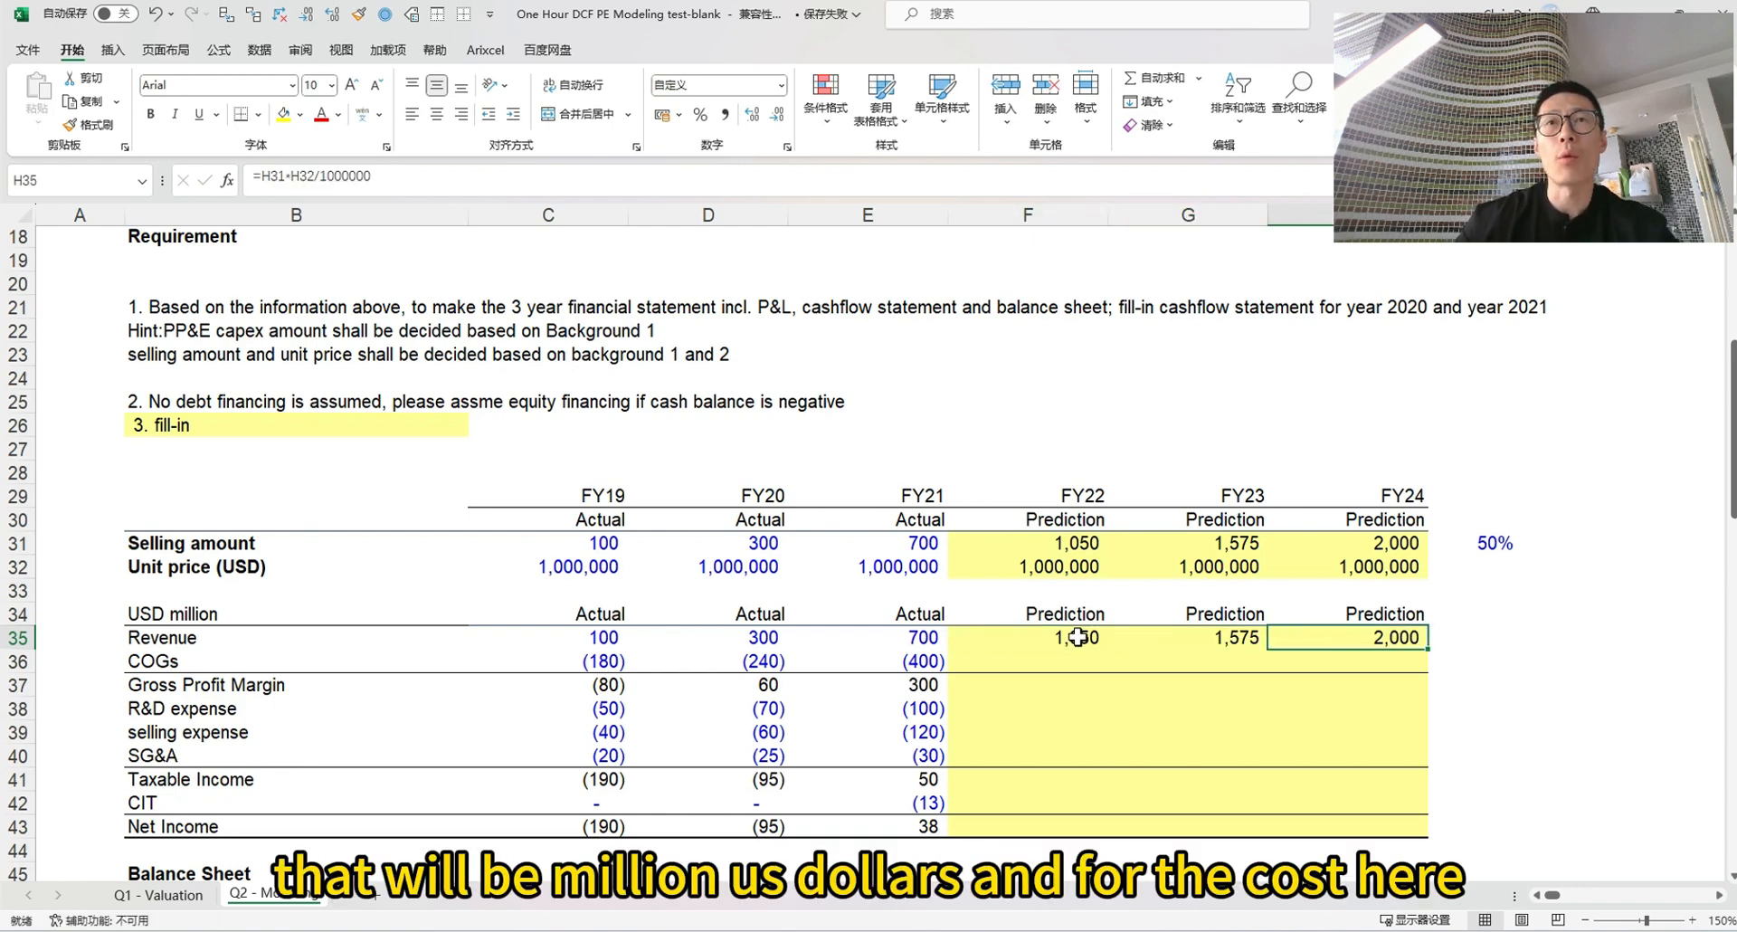
left_click(1077, 637)
key("shift+Right")
key("shift+Right")
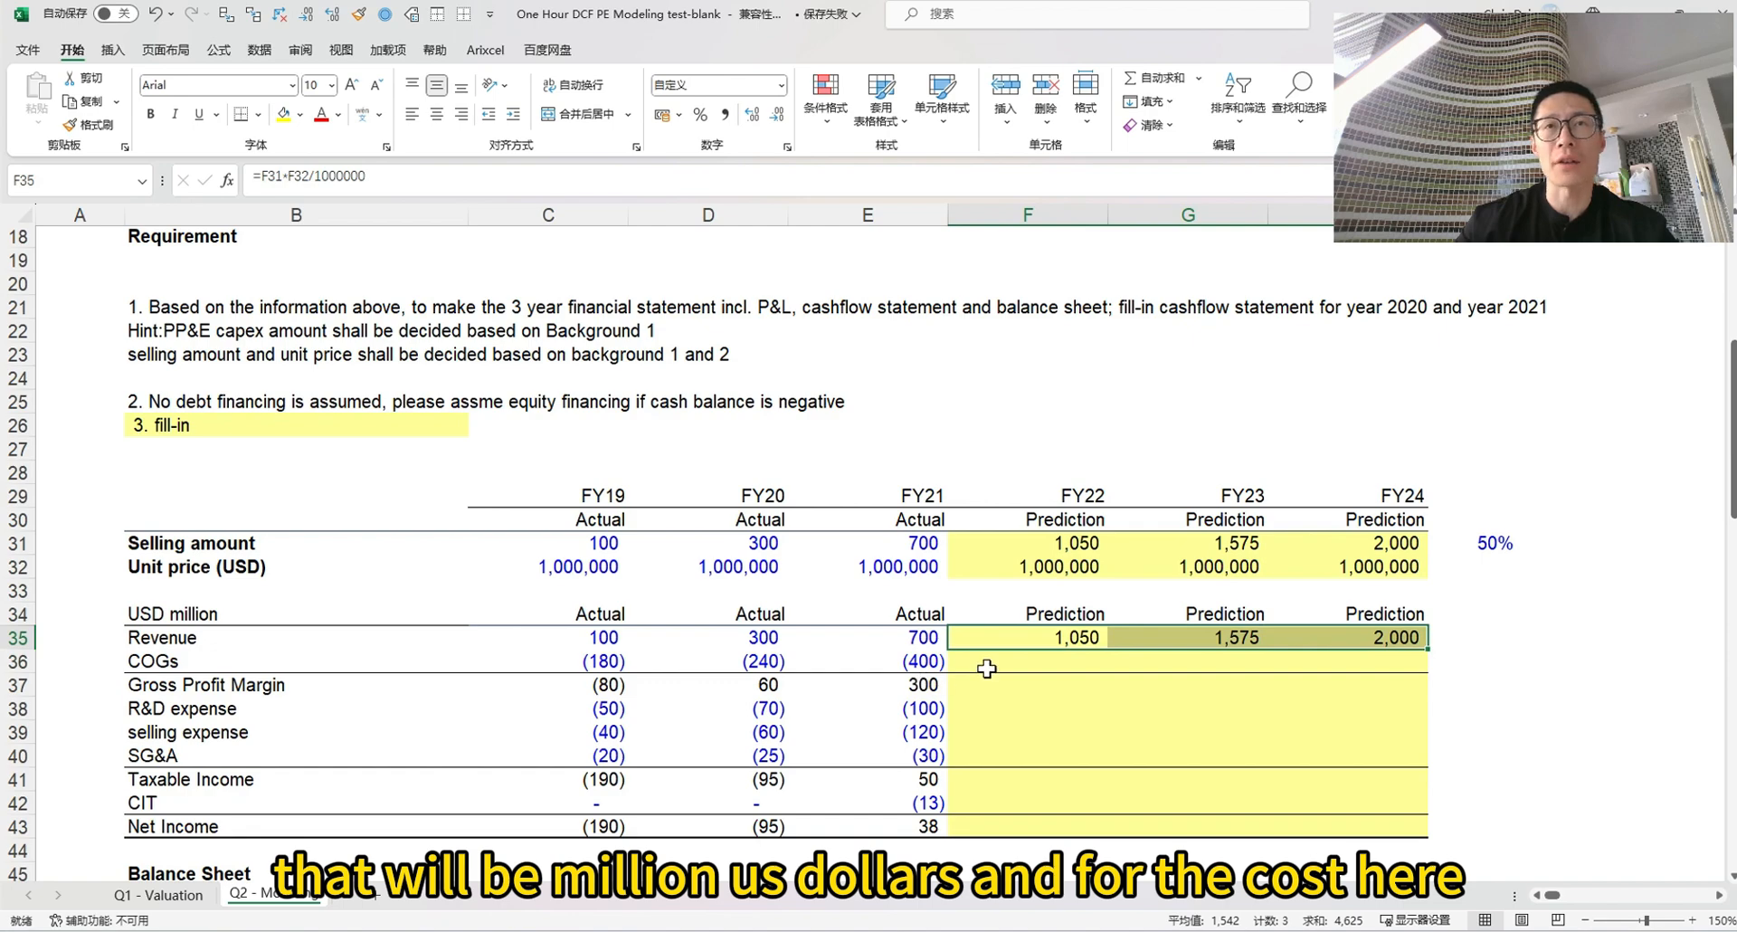
Enter the 40% gross margin assumption in I36 and check it against background item 2
left_click(1475, 665)
type("40")
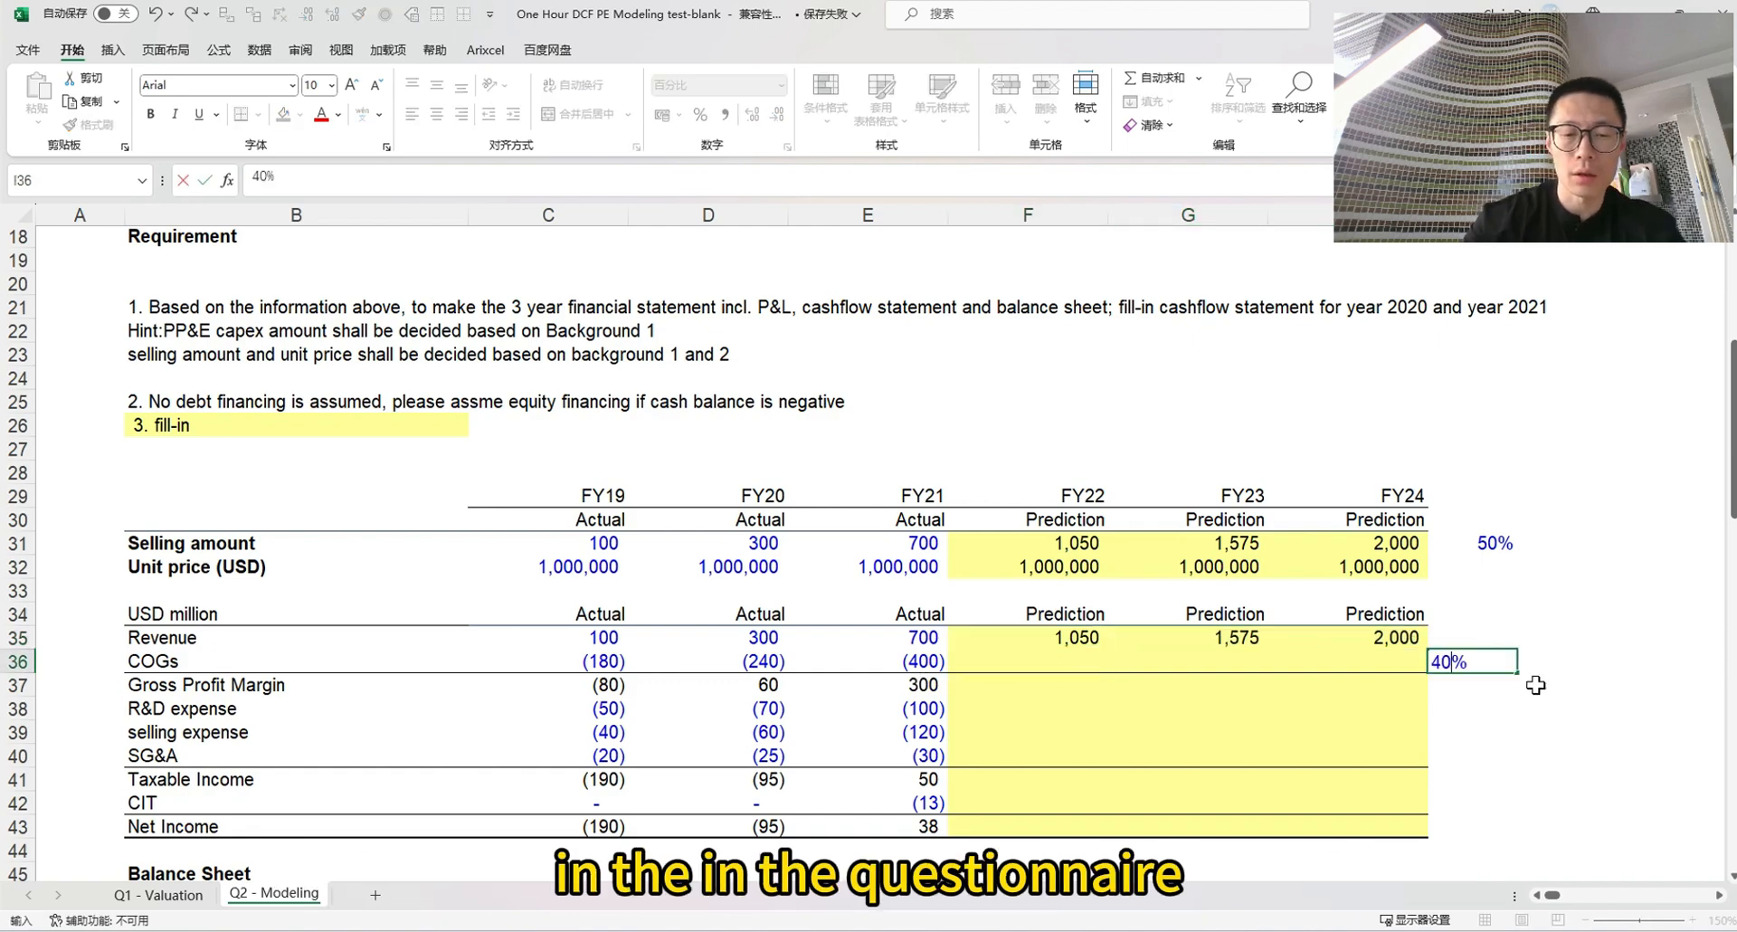
key("ctrl+Return")
scroll(966, 544, "up", 4)
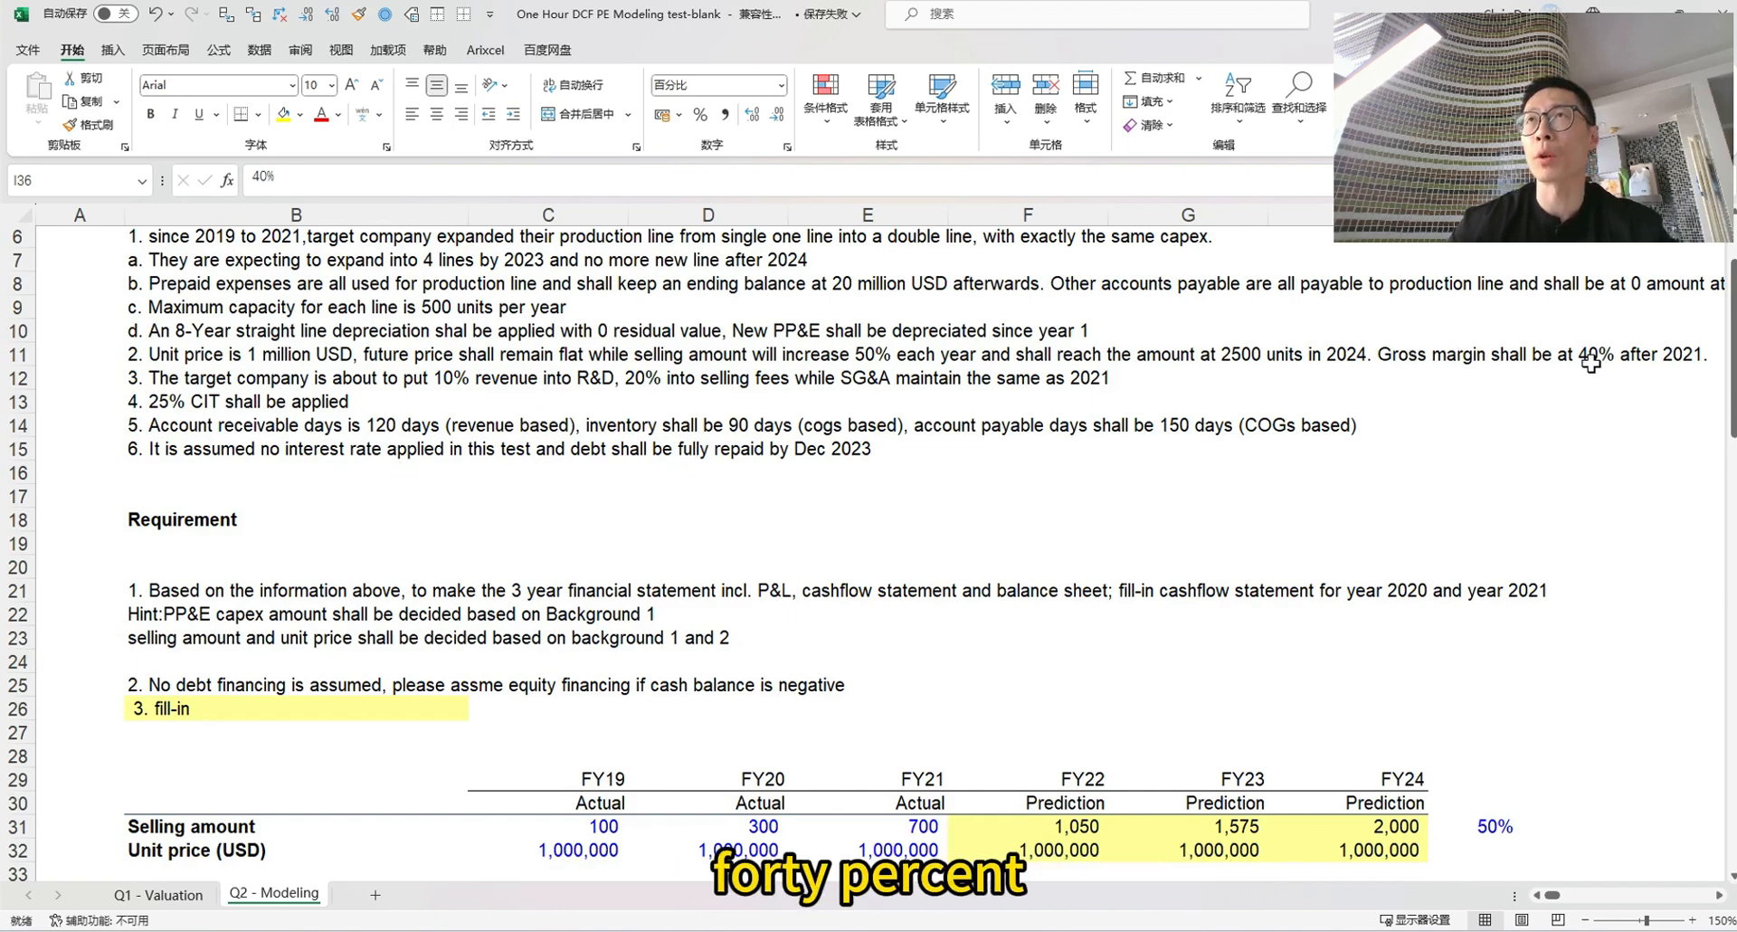
Calculate FY22 COGs in F36 from revenue and the gross margin assumption with =(1-$I36)*F35
scroll(1590, 364, "down", 5)
left_click(999, 591)
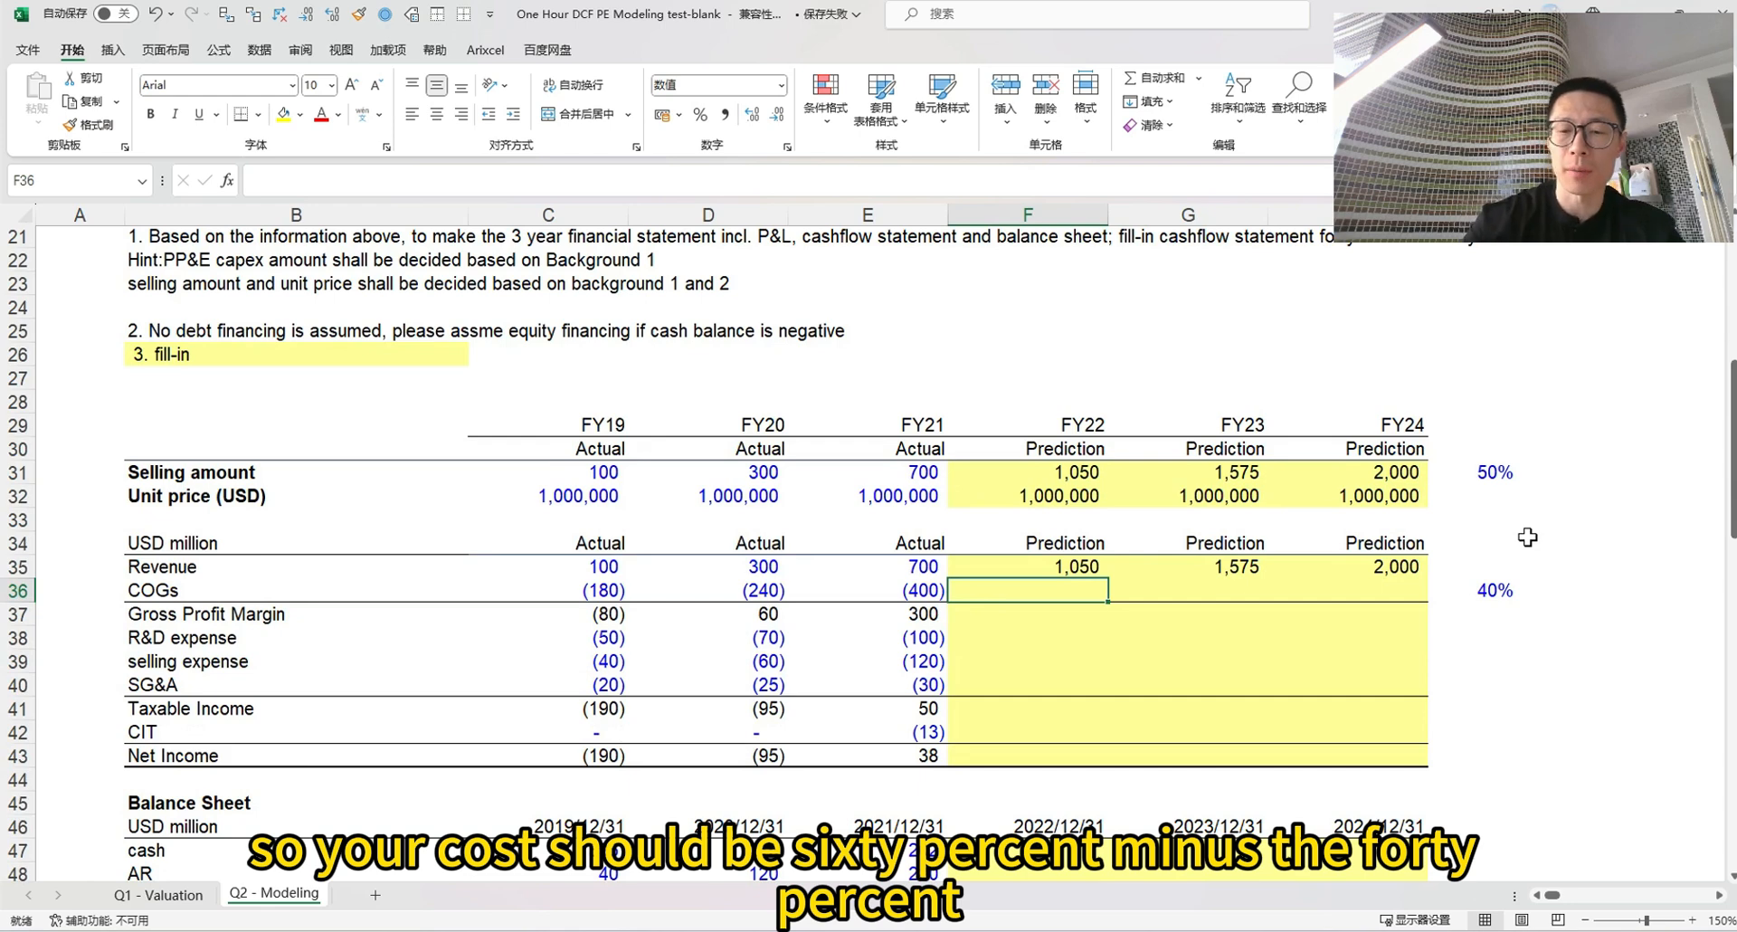
type("=(1-")
key("Right")
key("Right")
key("Right")
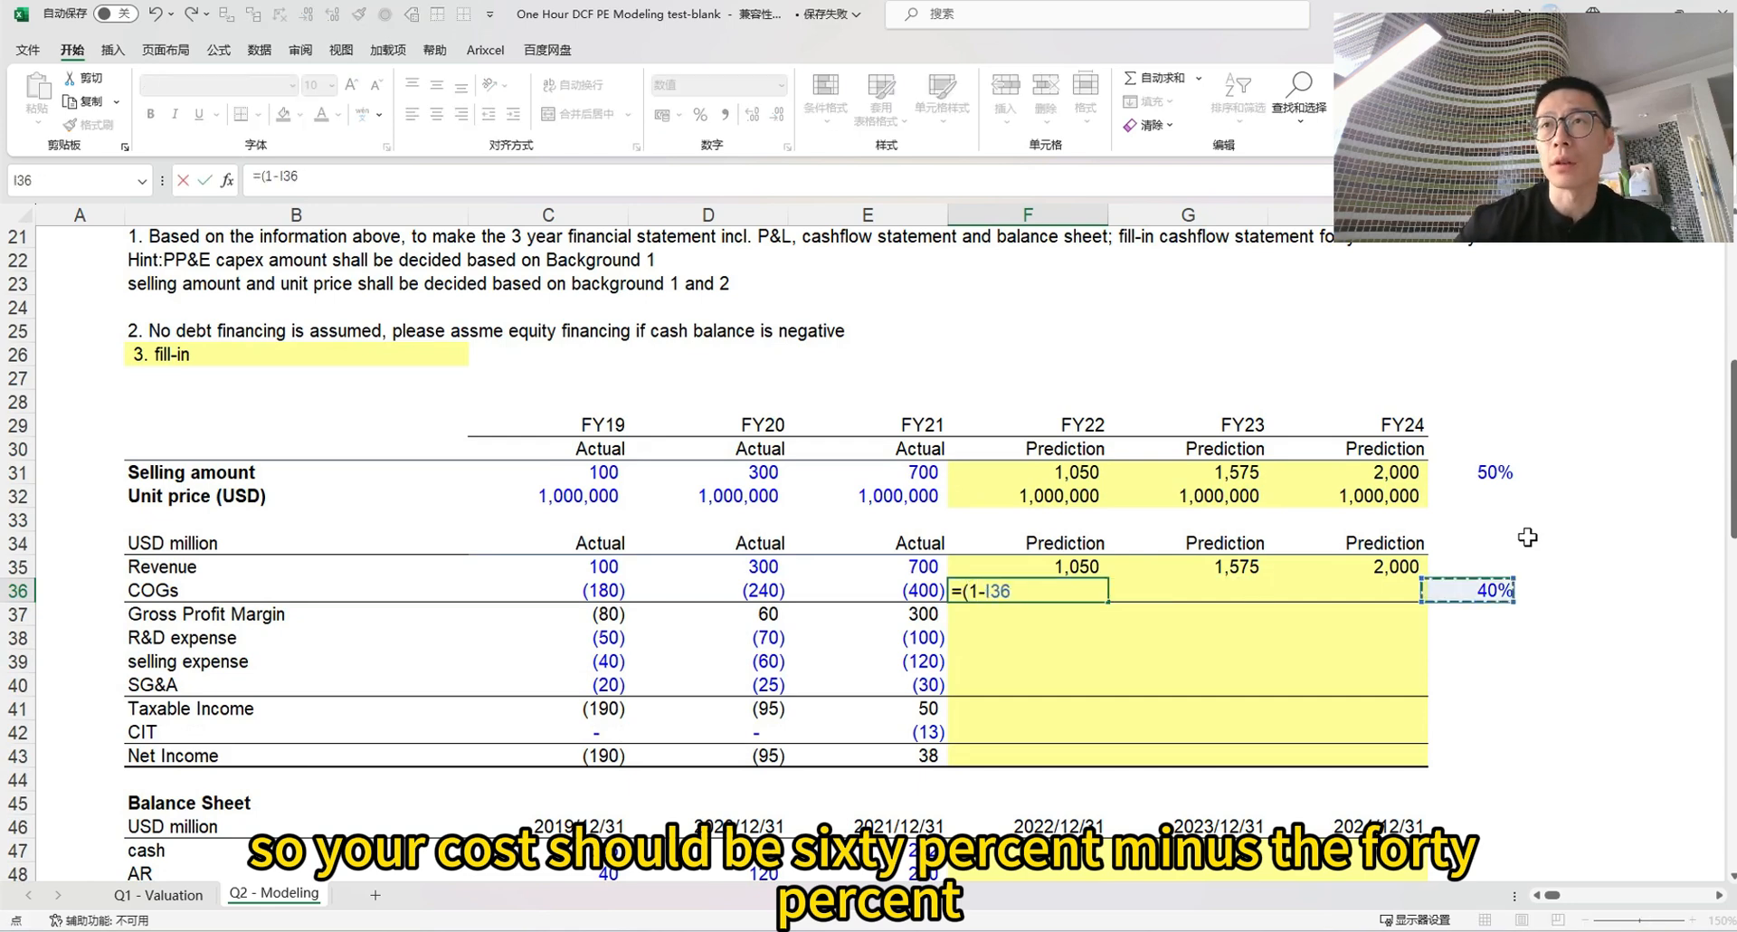
key("F4")
key("F4")
type(")*")
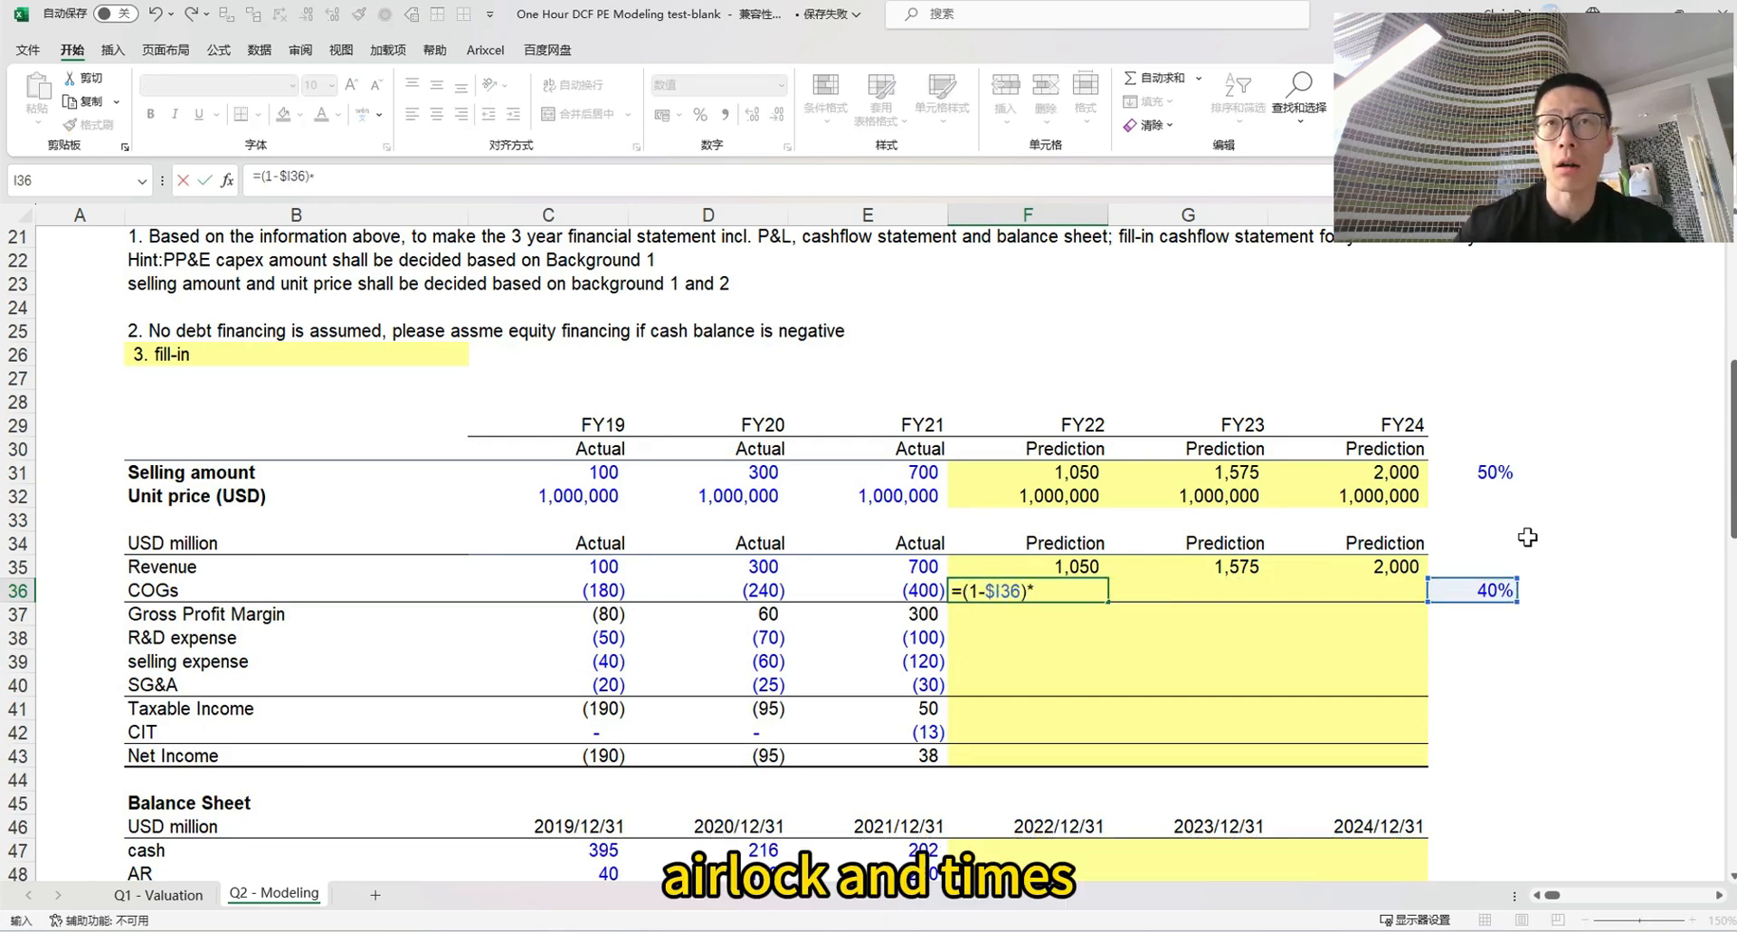
key("Up")
key("ctrl+Return")
Add a minus sign to the FY22 COGs formula in F36 and copy it across to G36:H36
key("F2")
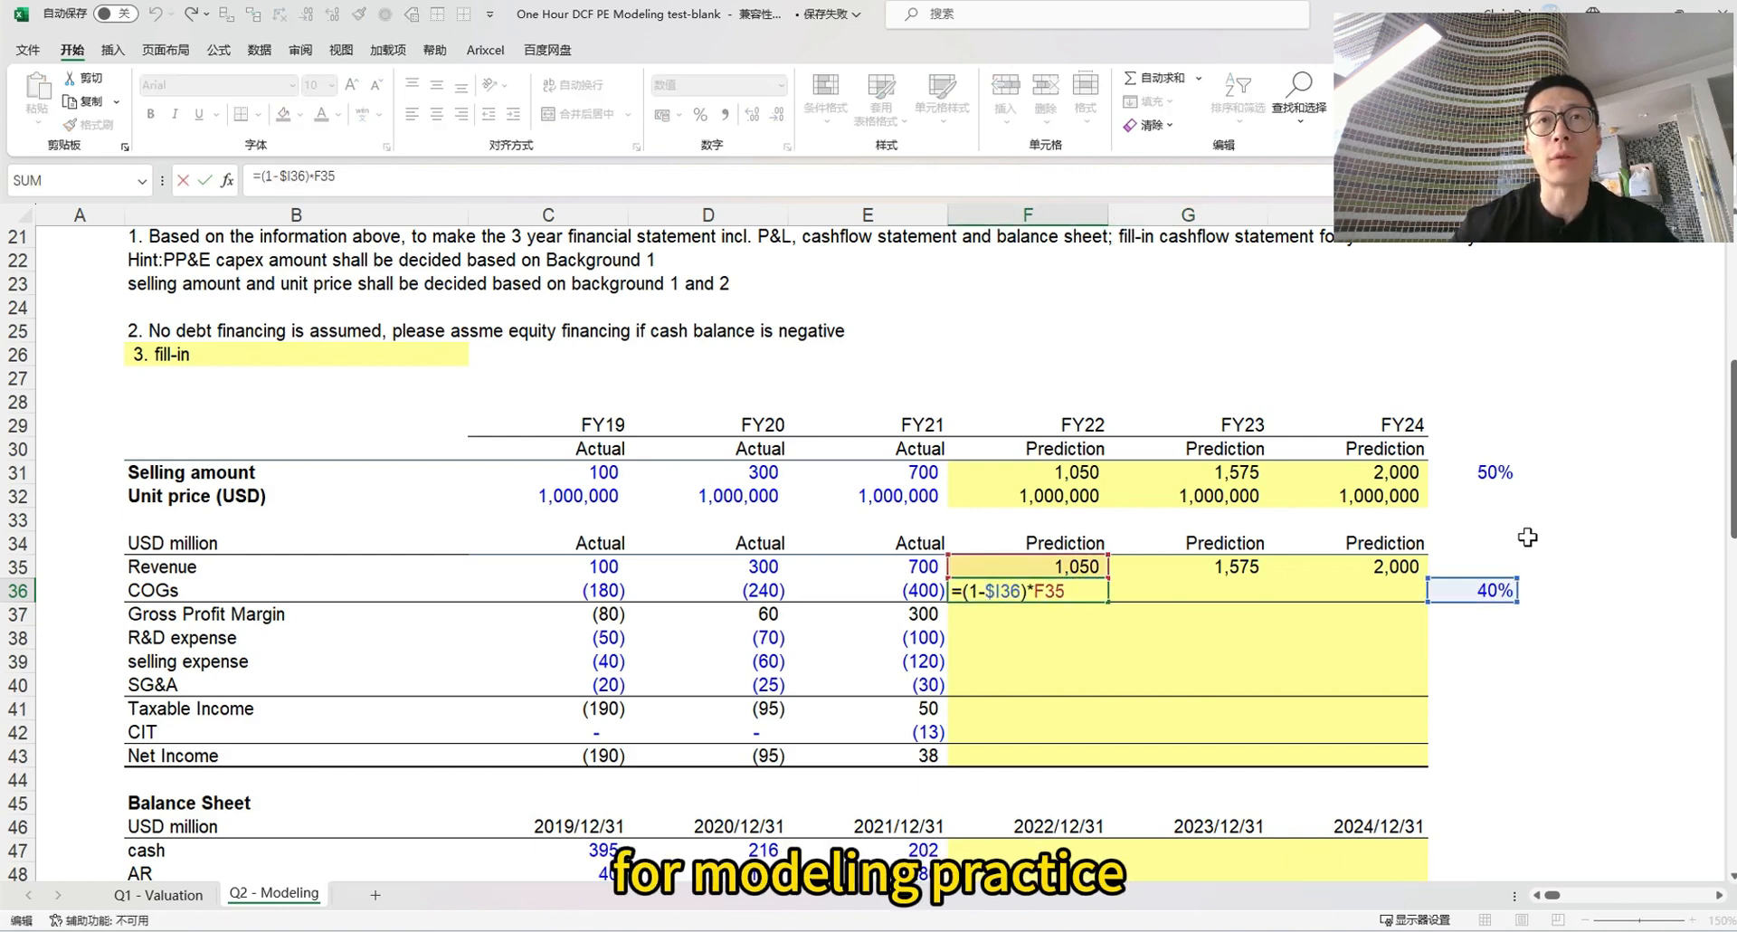
type("-")
key("ctrl+Return")
key("ctrl+c")
key("Right")
key("shift+Right")
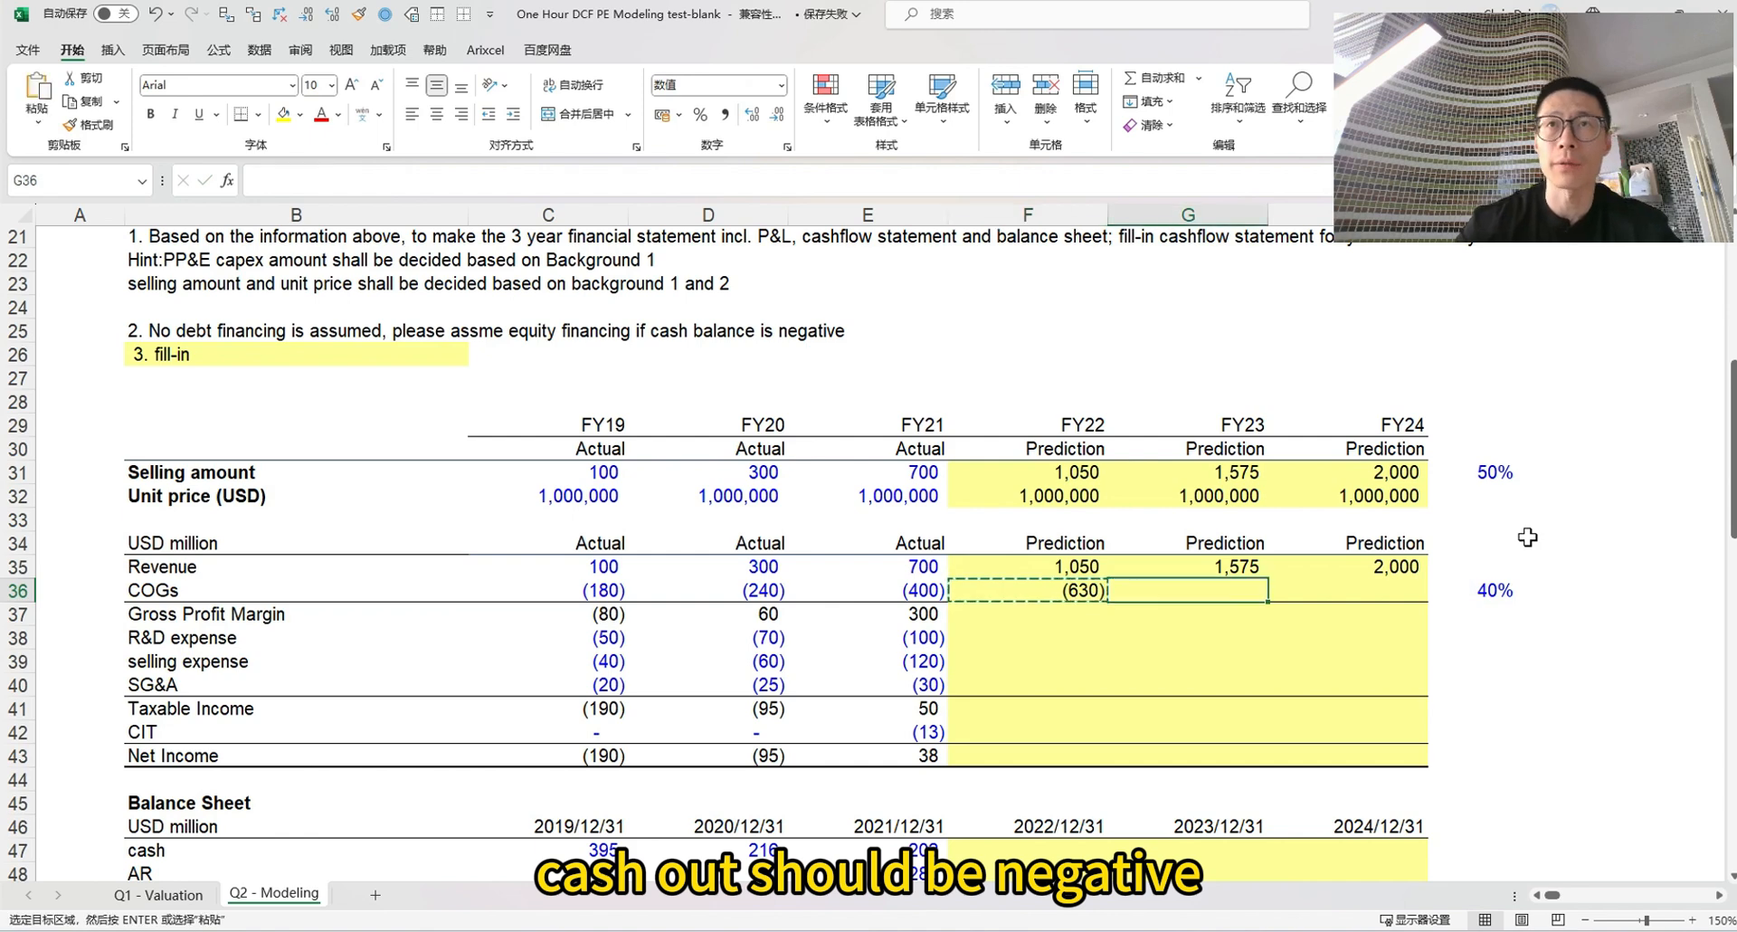
key("ctrl+v")
Sum FY22 revenue and COGs in F37 for the gross profit margin with =SUM(F35:F36)
key("Down")
key("Left")
key("alt+equal")
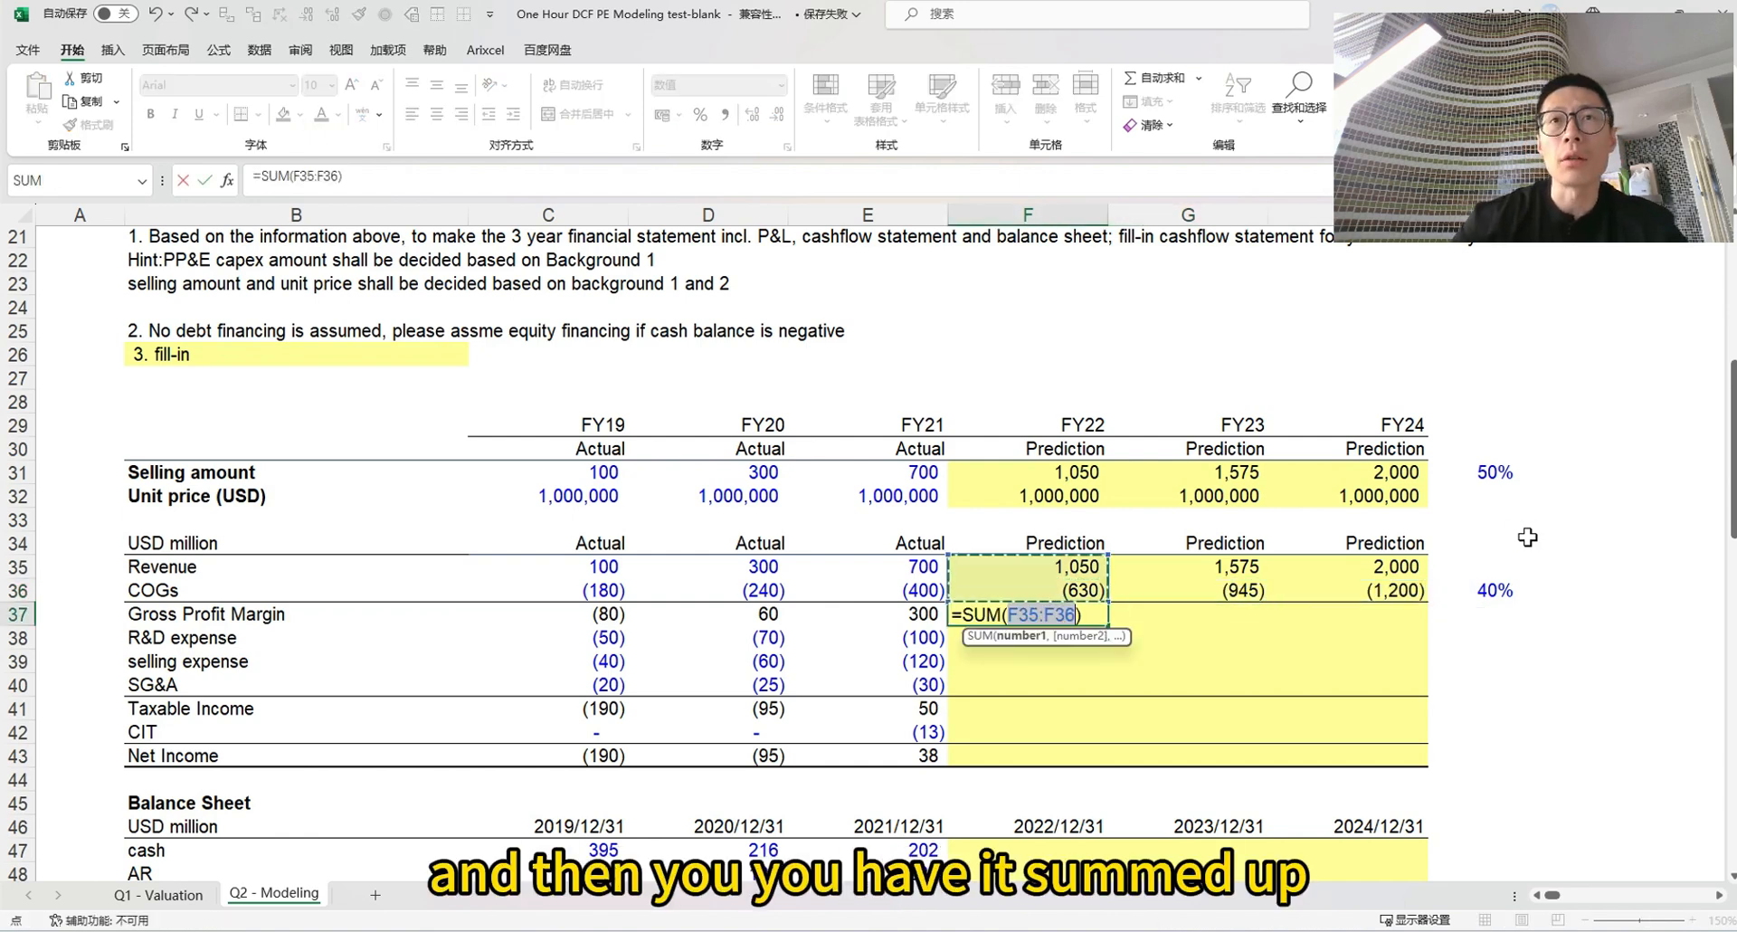
key("ctrl+Return")
Copy the gross profit margin formula across to G37:H37 and go to the FY22 R&D expense cell F38
key("ctrl+c")
key("Right")
key("shift+Right")
key("shift+Right")
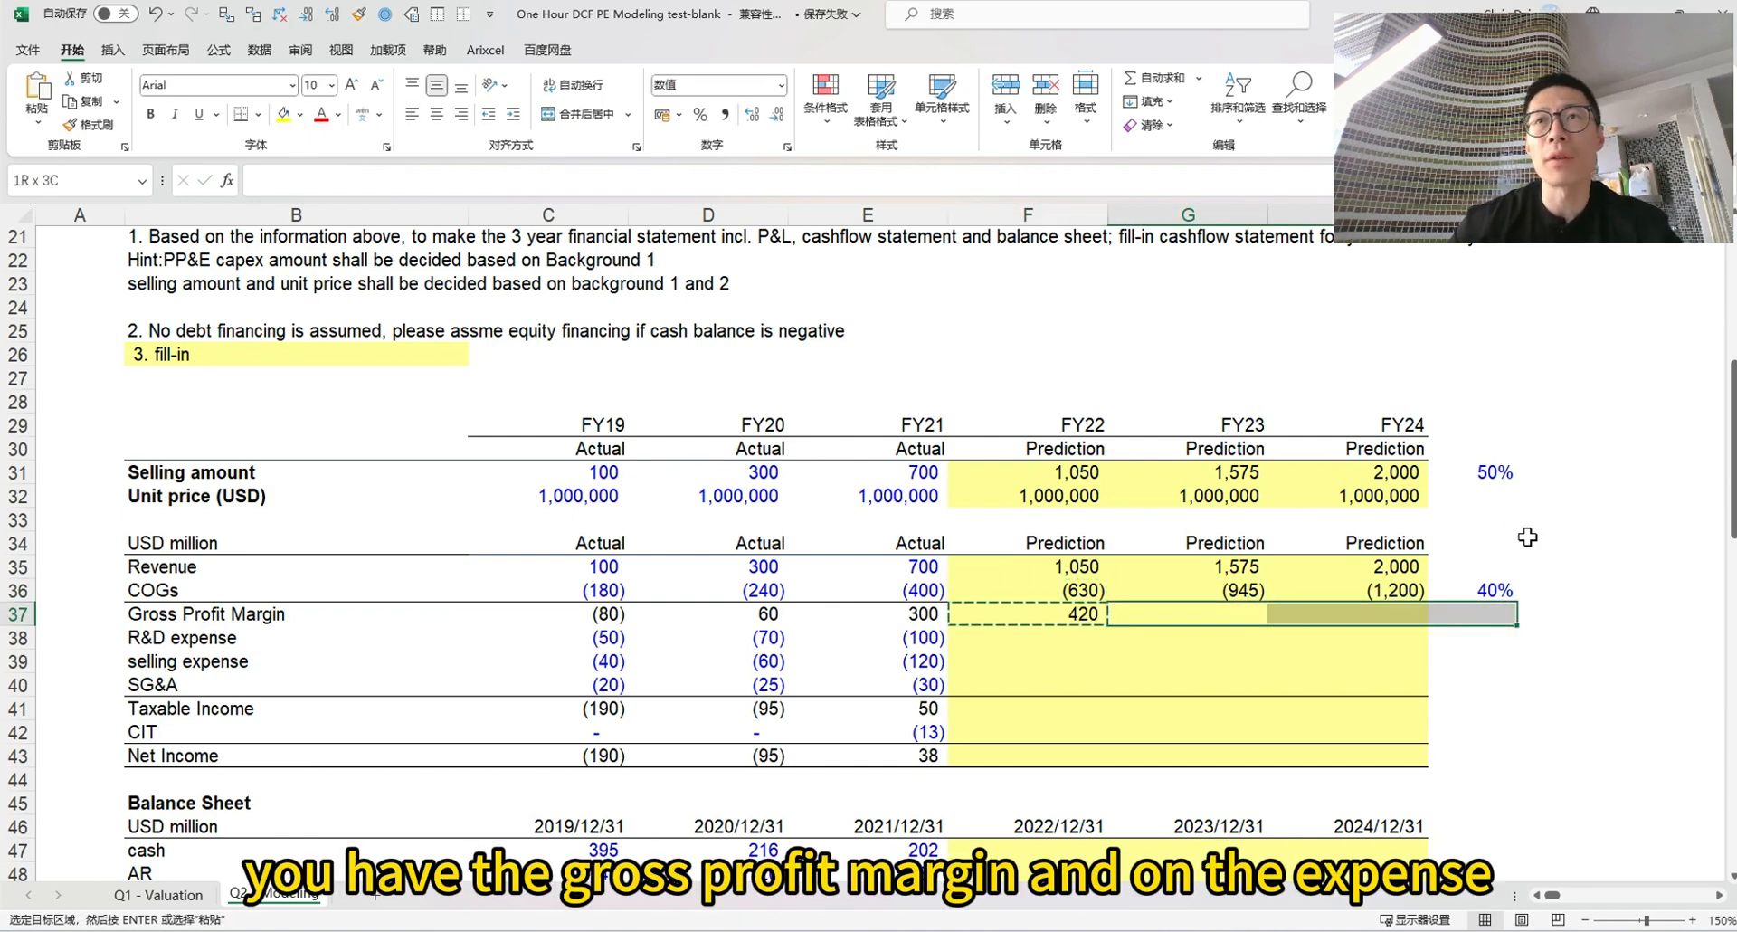
key("shift+Left")
key("ctrl+v")
key("Escape")
key("Down")
key("Left")
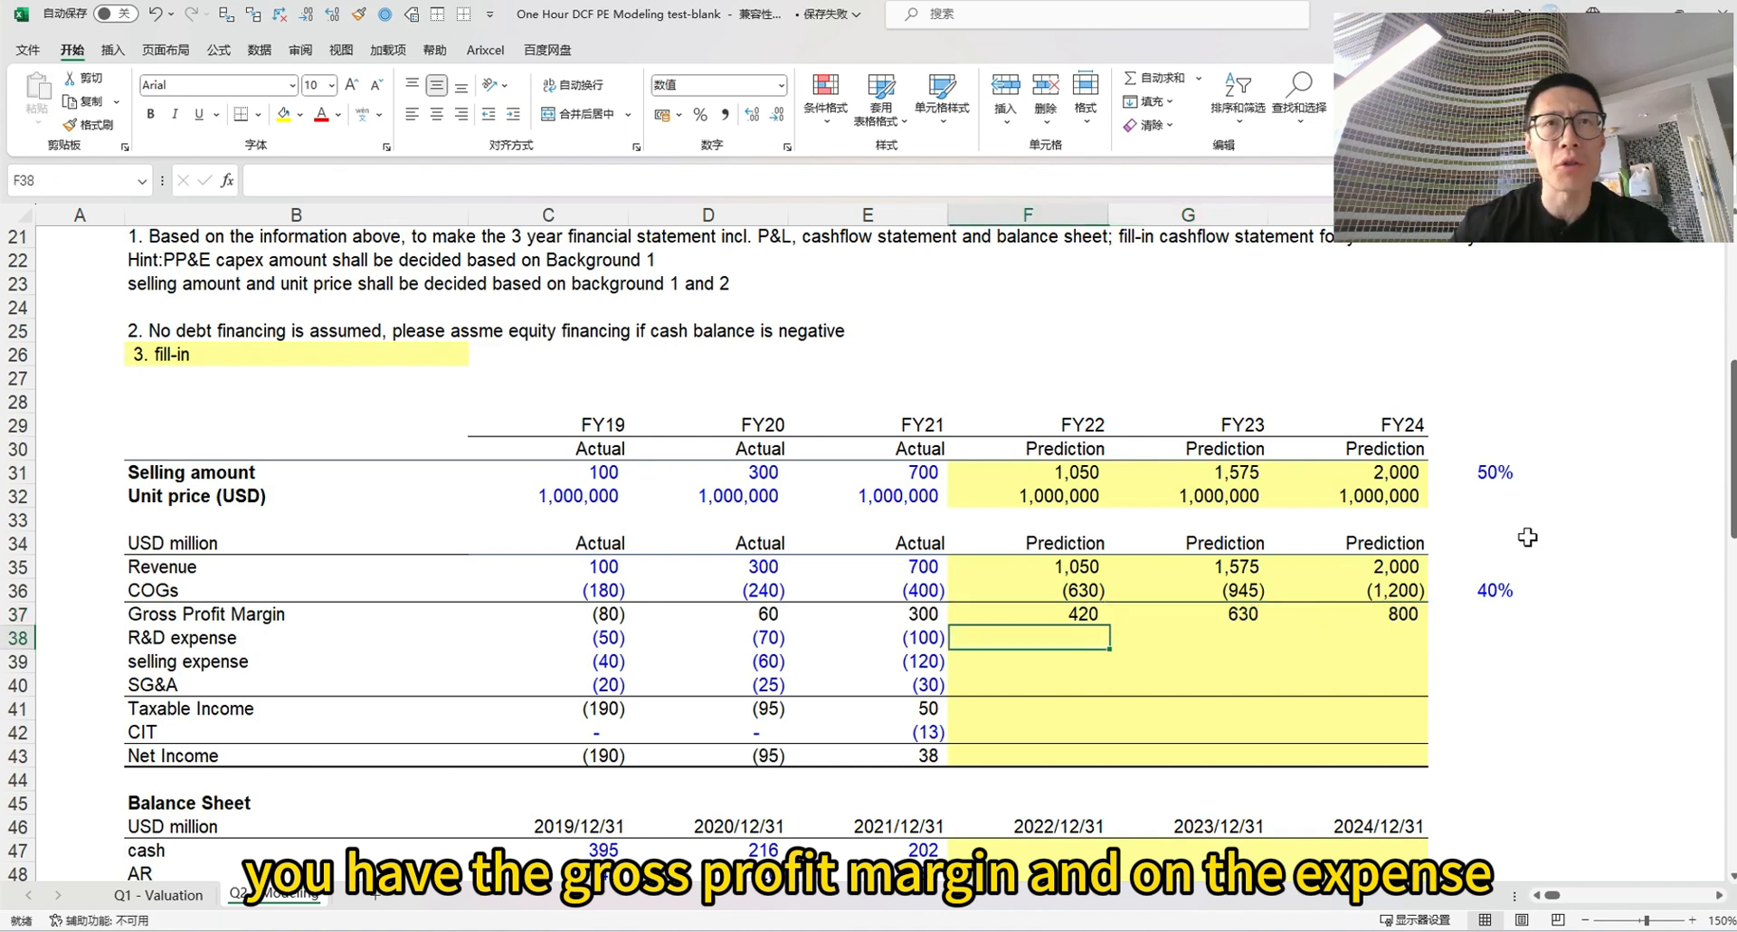
Enter the expense assumptions as a share of revenue: 10% for R&D in I38 and 20% for selling expense in I39
key("Right")
key("Right")
key("Right")
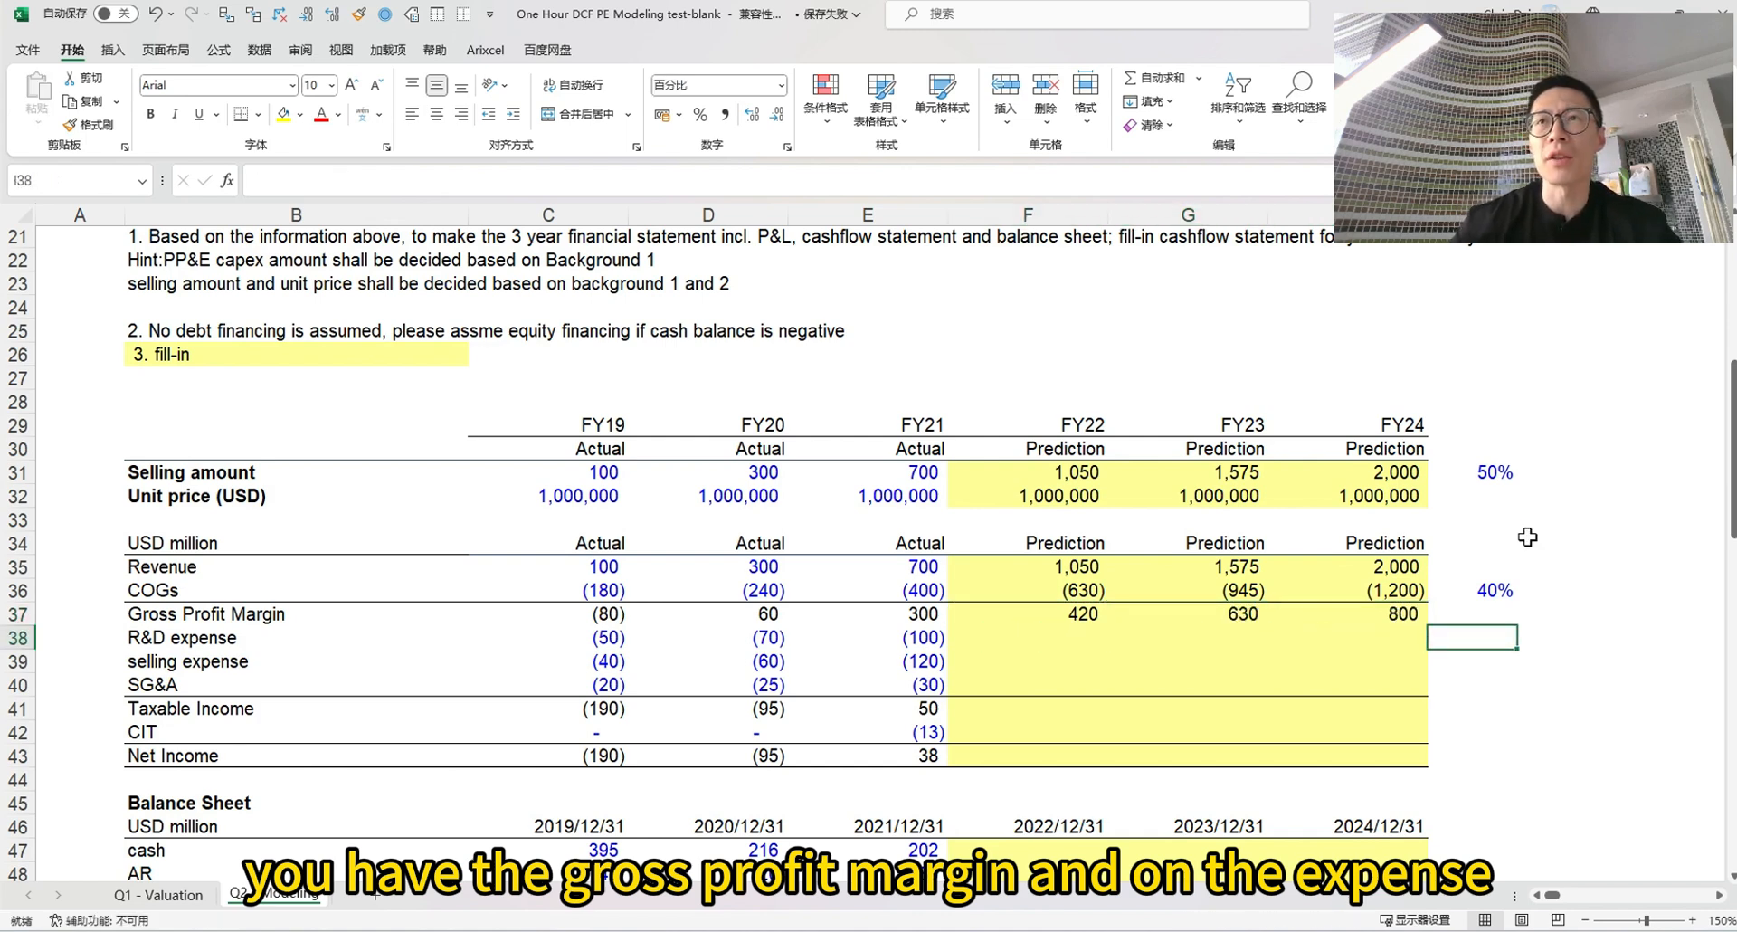
scroll(658, 371, "up", 3)
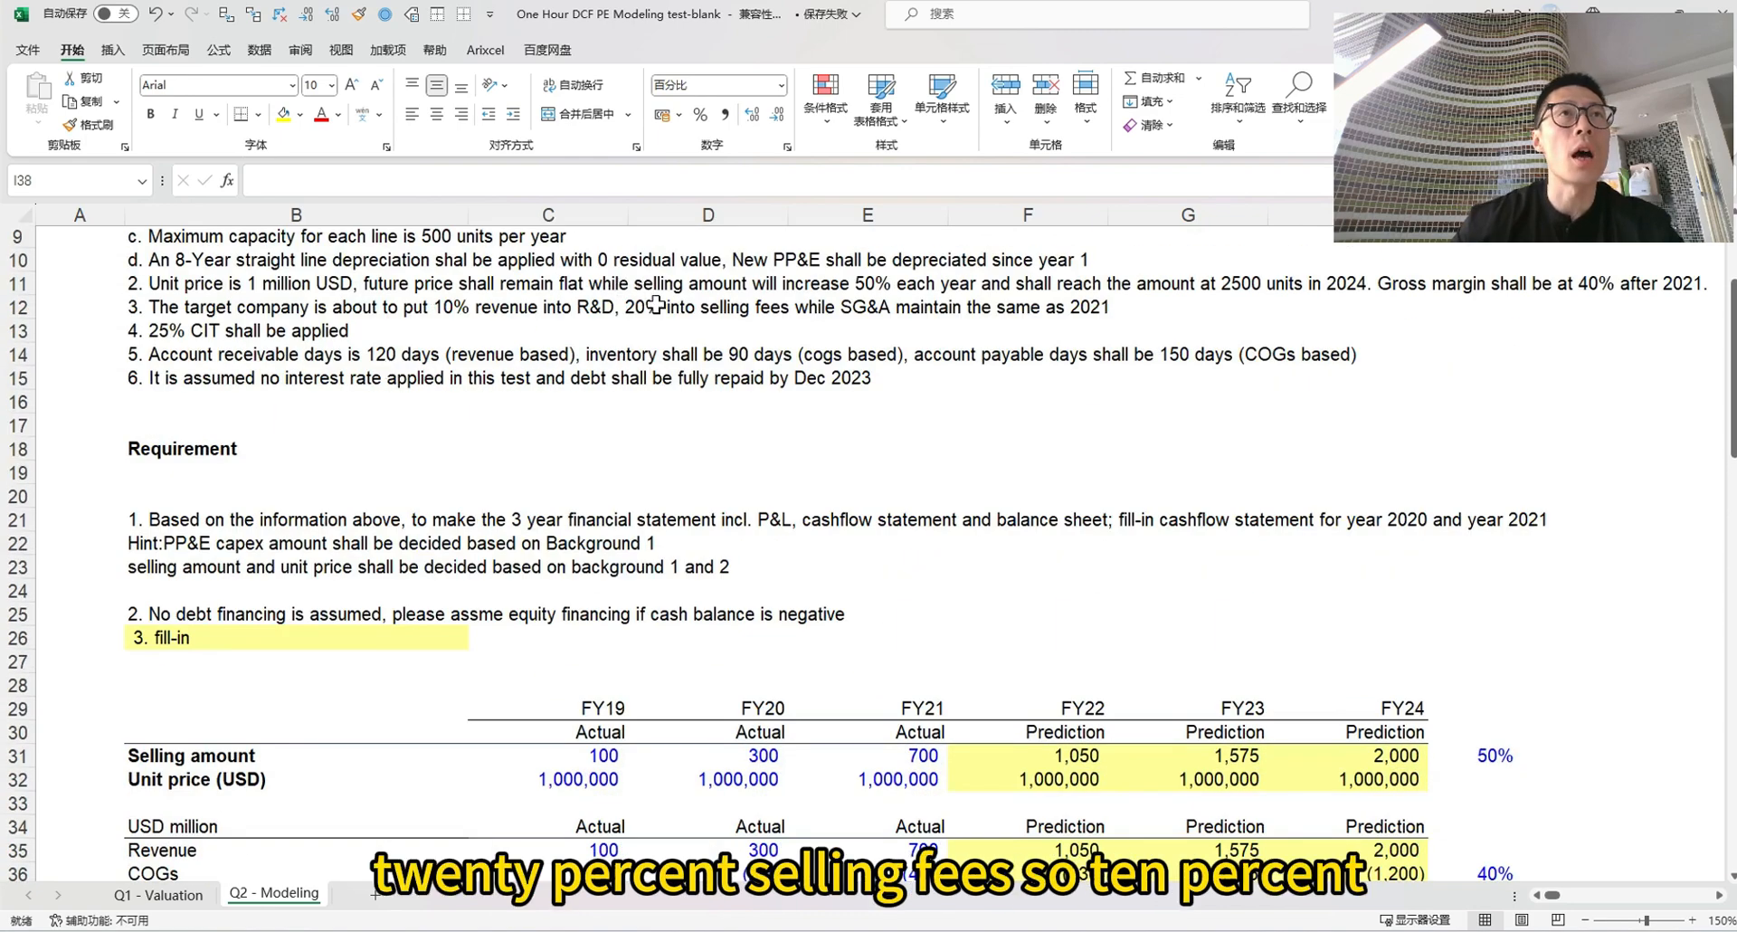
scroll(1413, 556, "down", 5)
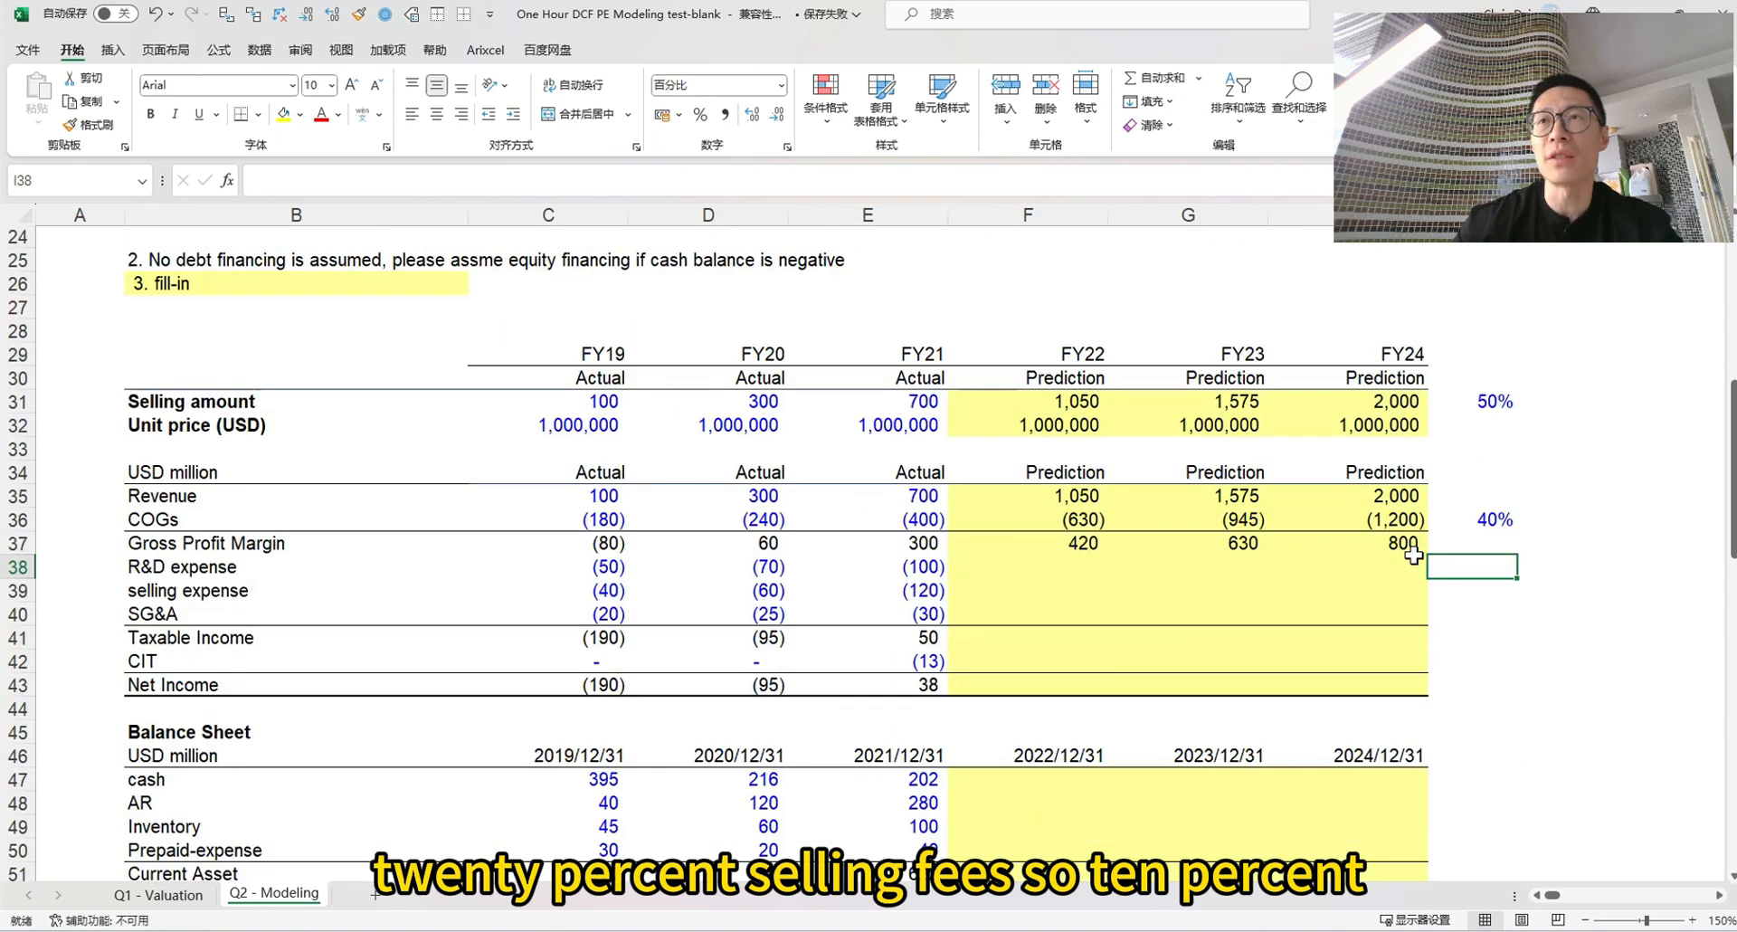
type("10")
key("Return")
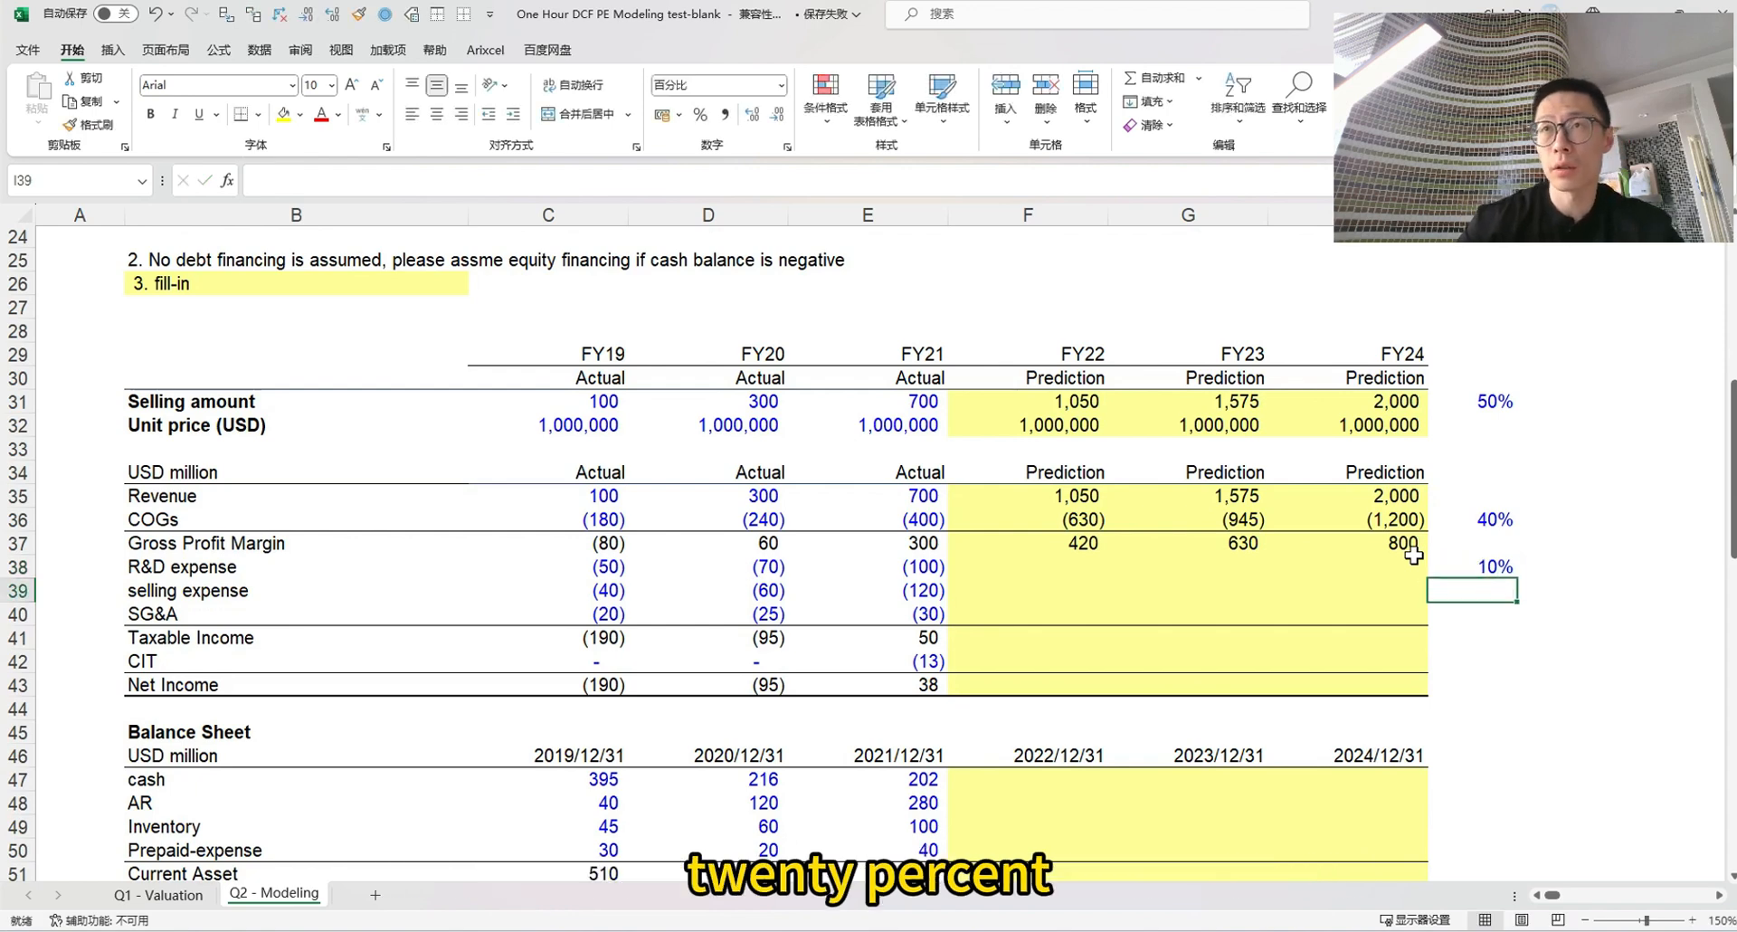
type("20")
key("Return")
Calculate the FY22 R&D expense in F38 from the R&D assumption and revenue with =$I38*F35
key("Up")
key("Up")
key("Left")
key("Left")
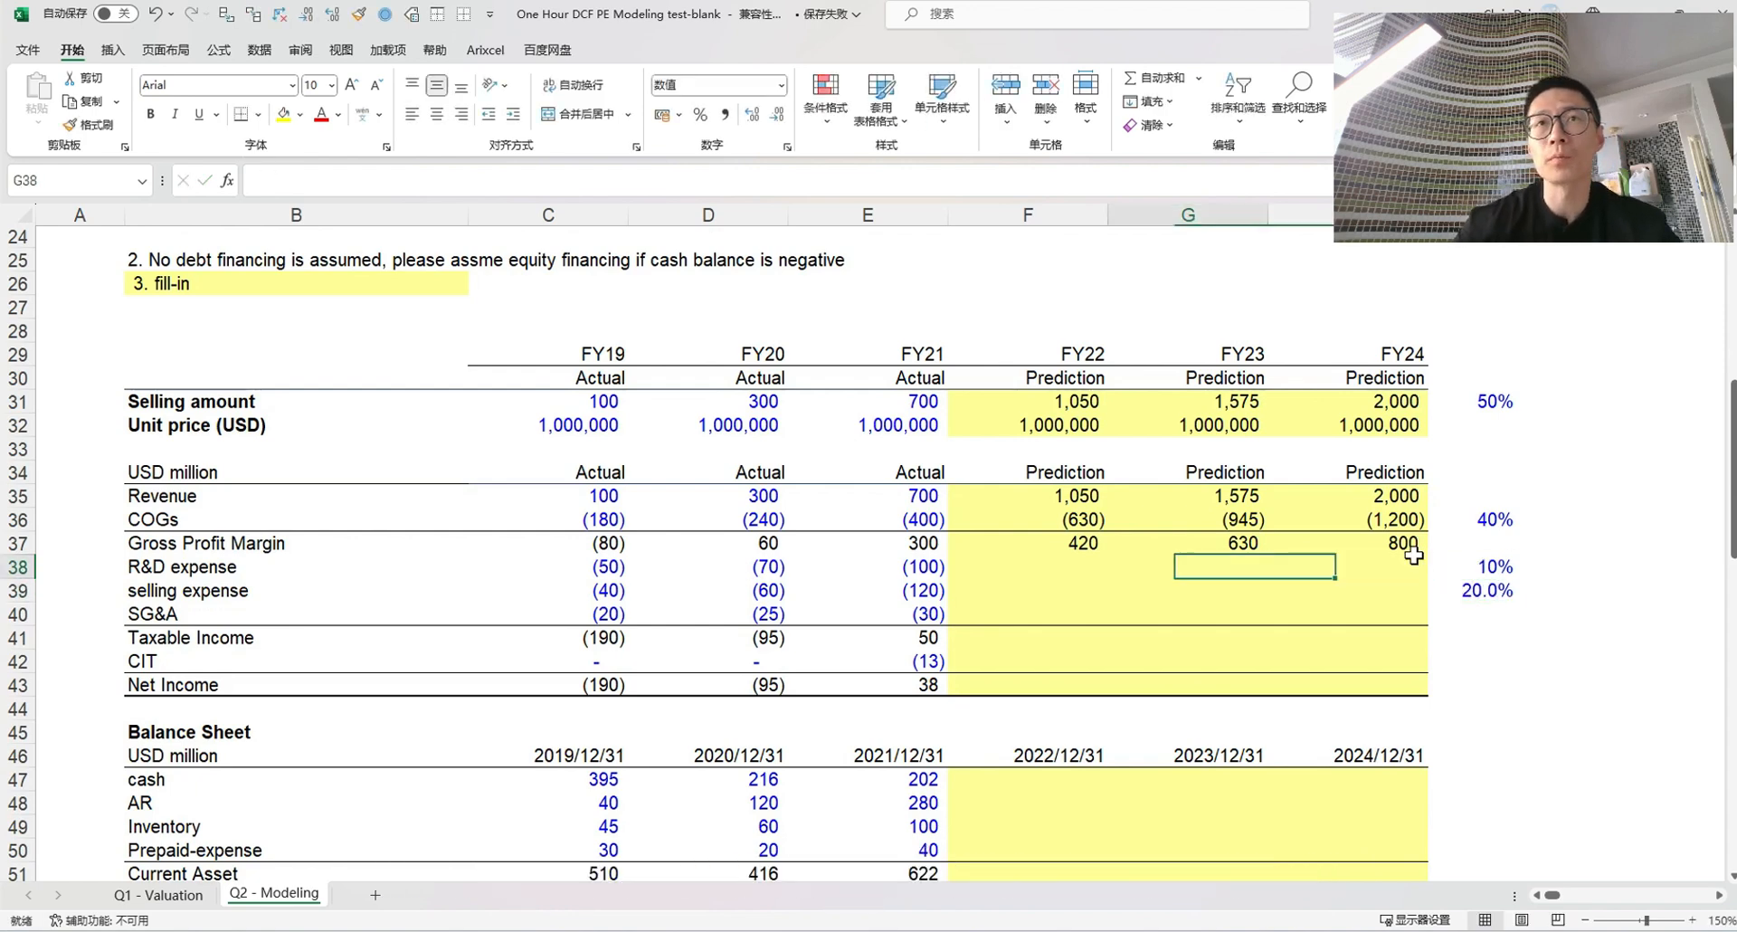
key("Left")
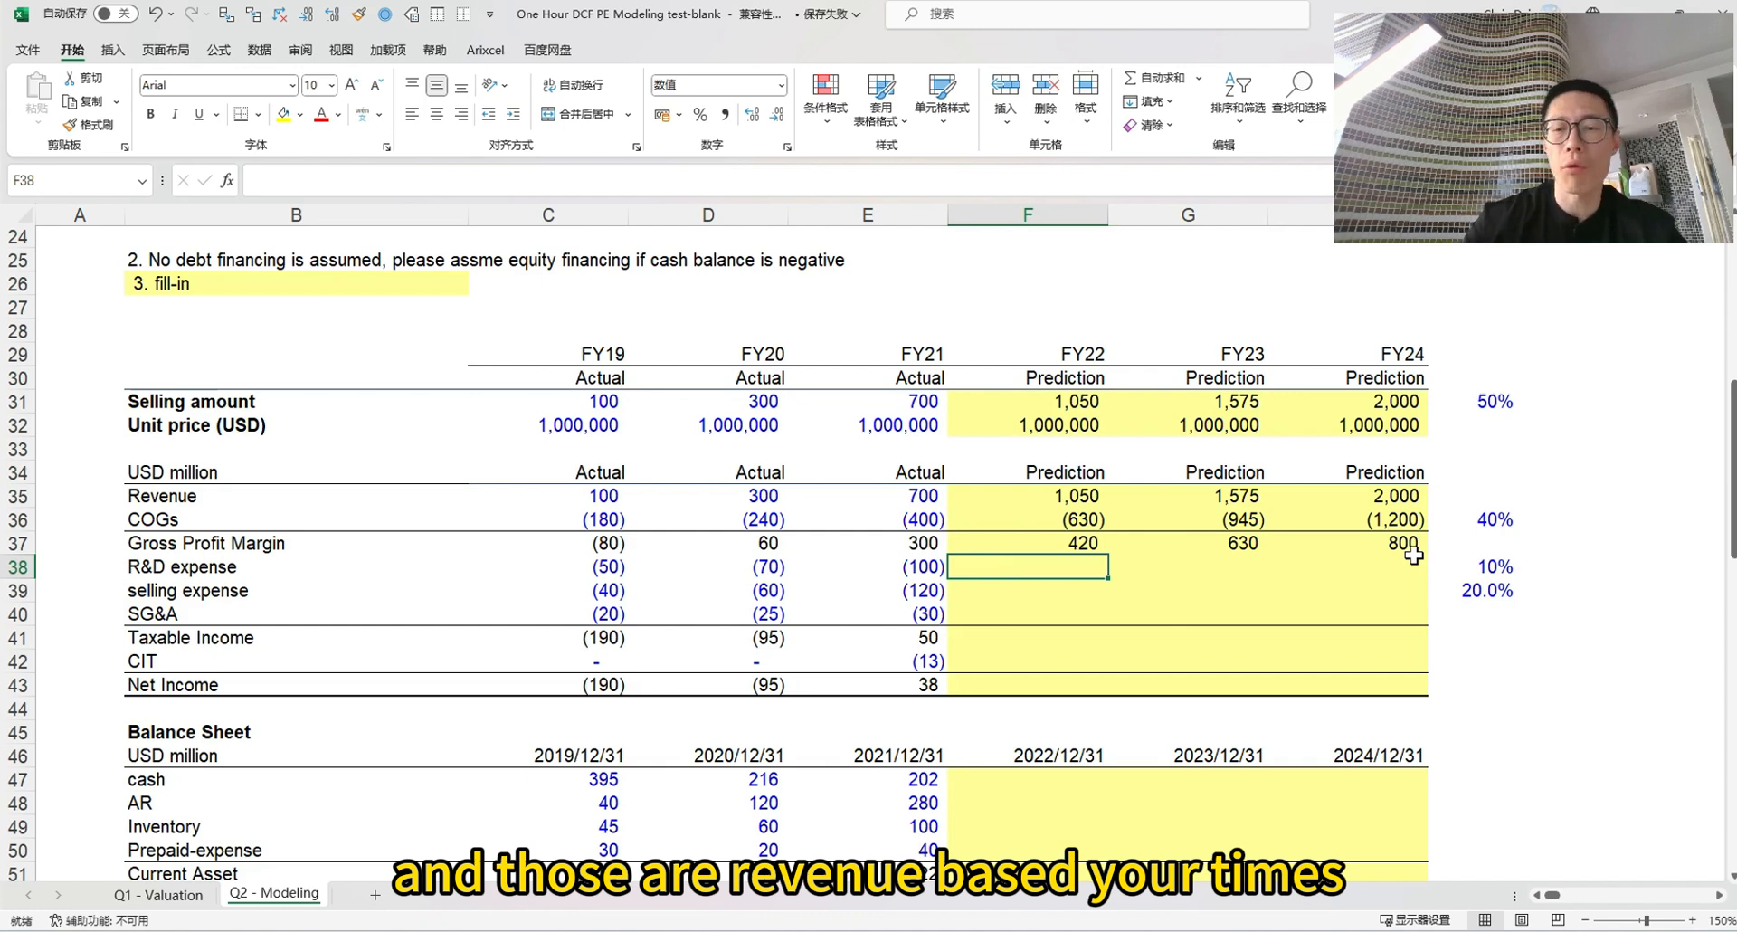
type("=")
key("Right")
key("Right")
key("Right")
key("F4")
key("F4")
key("F4")
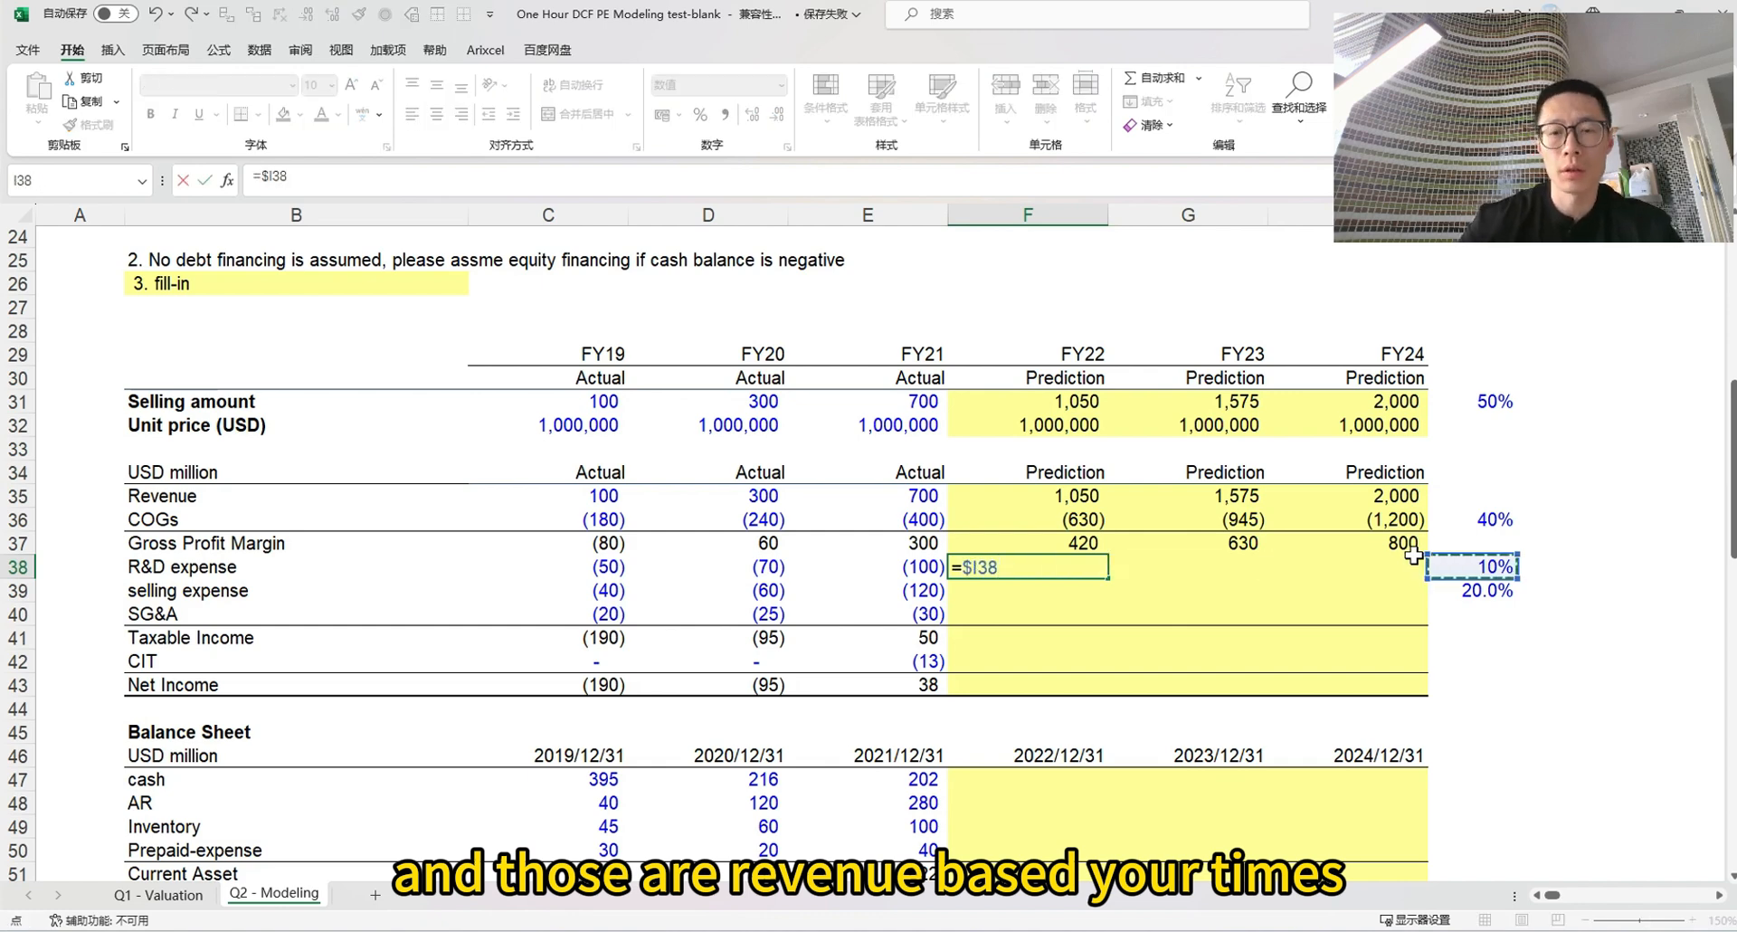
type("*")
key("Up")
key("Up")
key("Up")
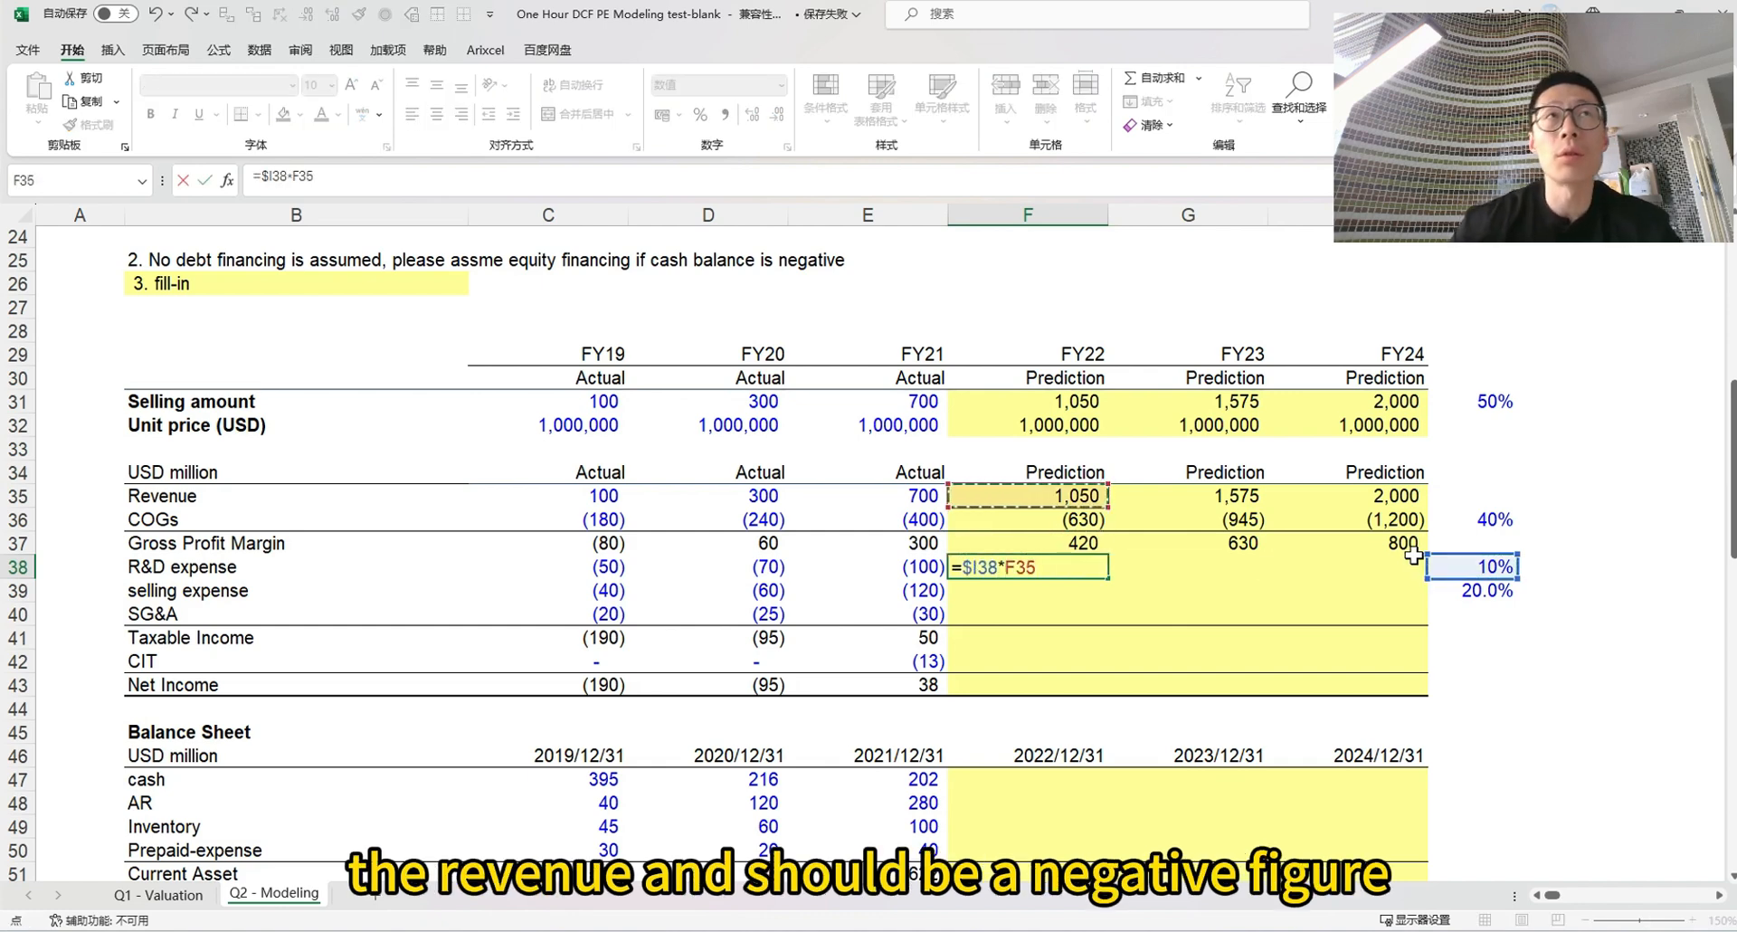
Add a minus sign to the FY22 R&D expense formula in F38 and copy it across to G38:H38
left_click(261, 176)
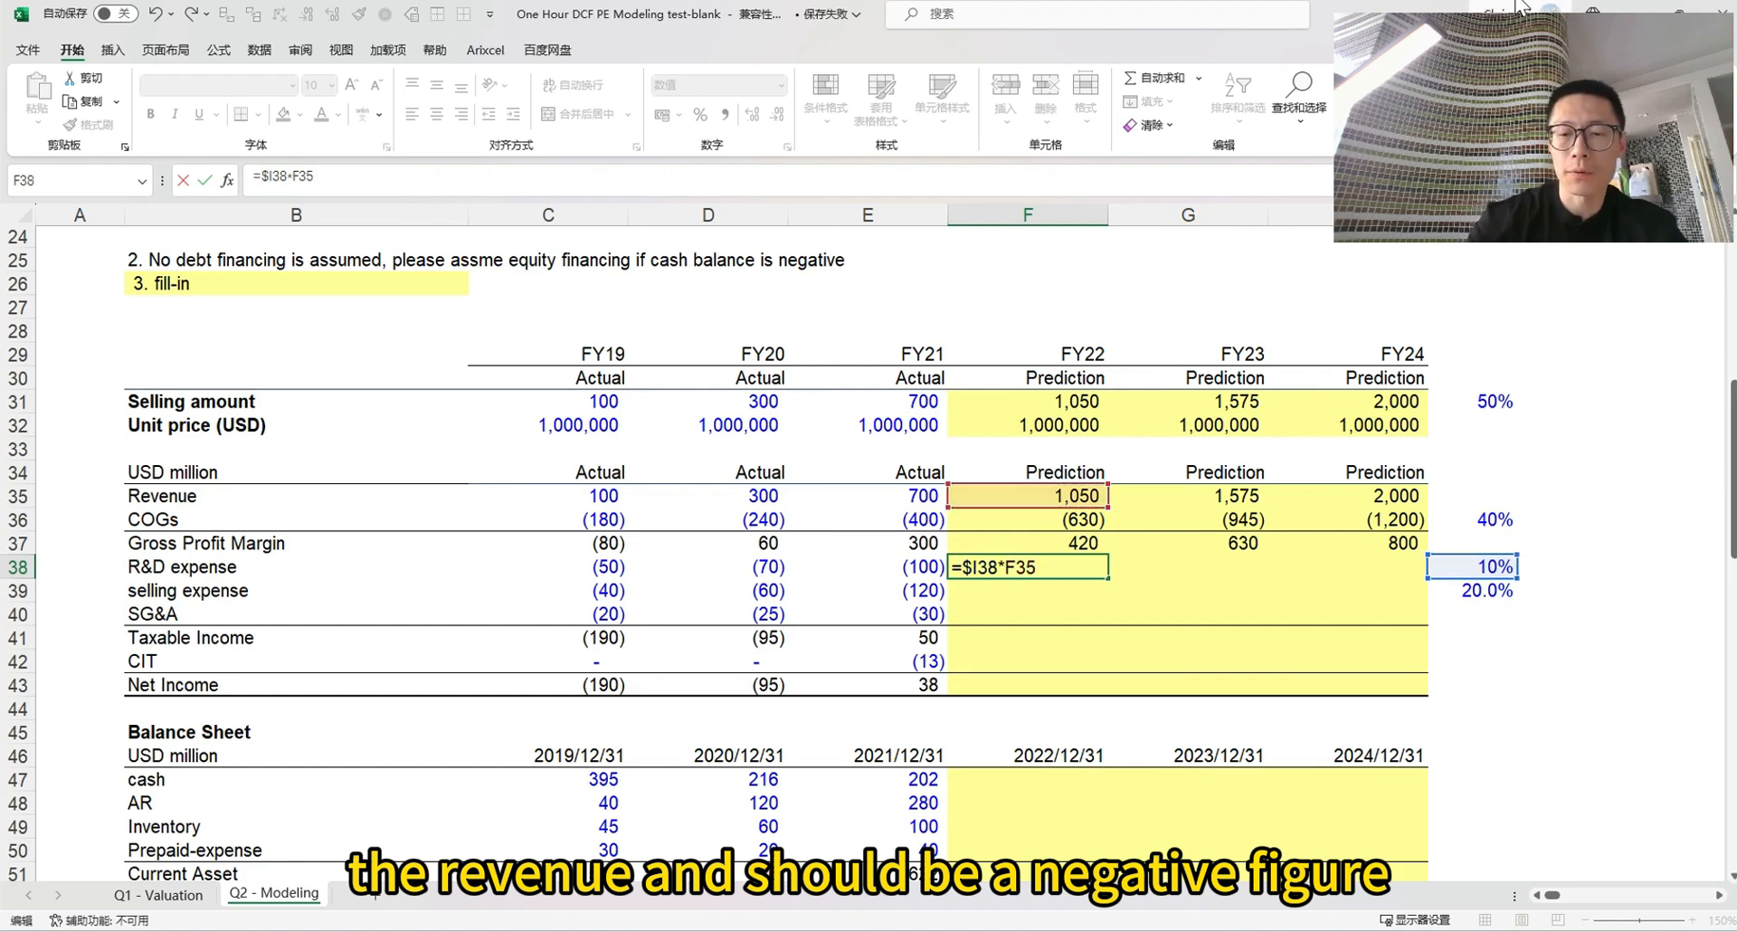
type("-")
key("ctrl+Return")
key("shift+Right")
key("shift+Right")
key("ctrl+r")
key("Right")
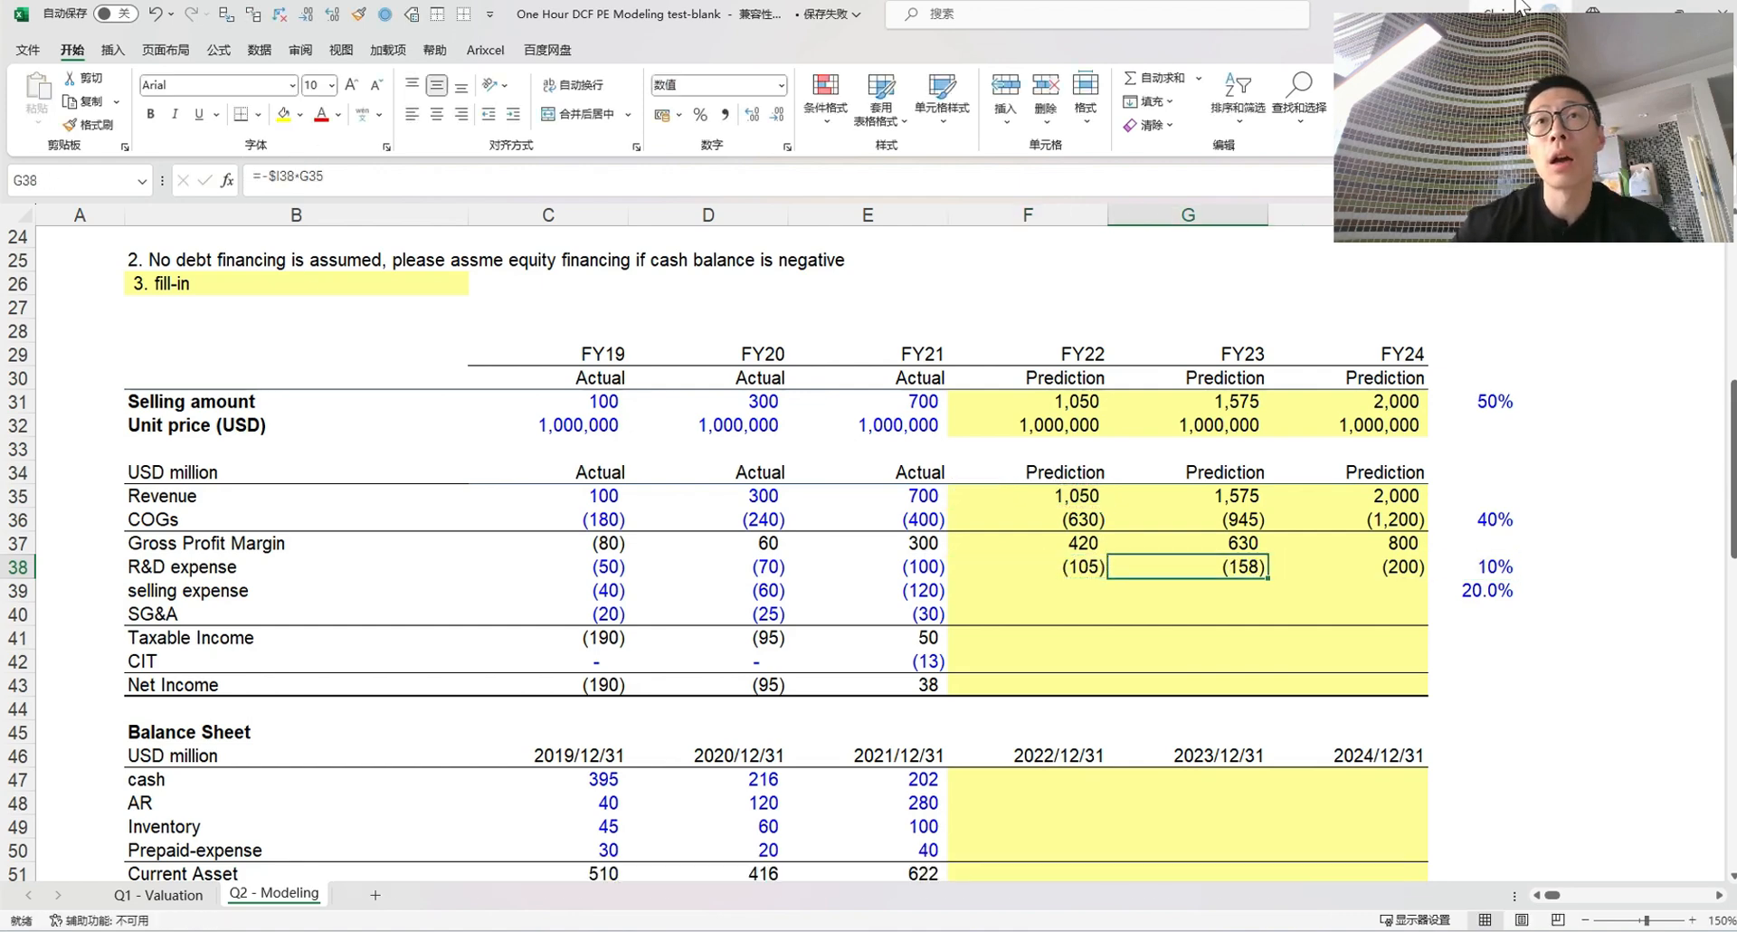
Anchor the revenue row in F38 so the formula reads =-$I38*F$35, and copy it again to G38:H38
key("Left")
key("F2")
key("Escape")
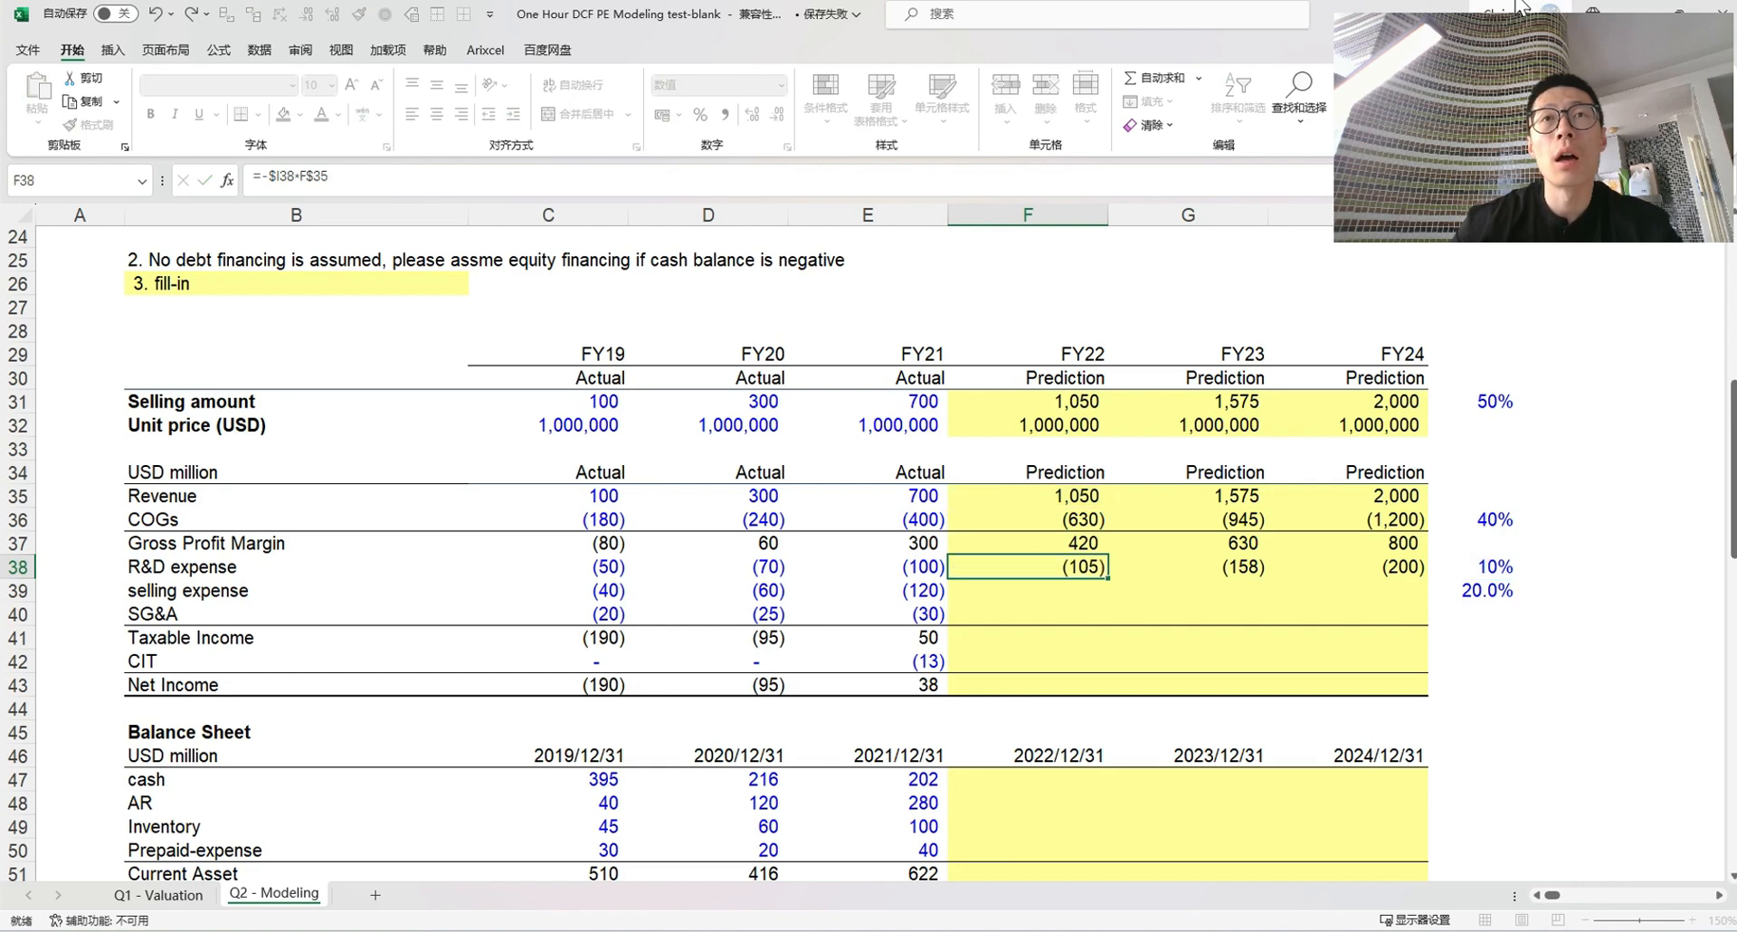
key("ctrl+c")
key("Right")
key("shift+Right")
key("ctrl+v")
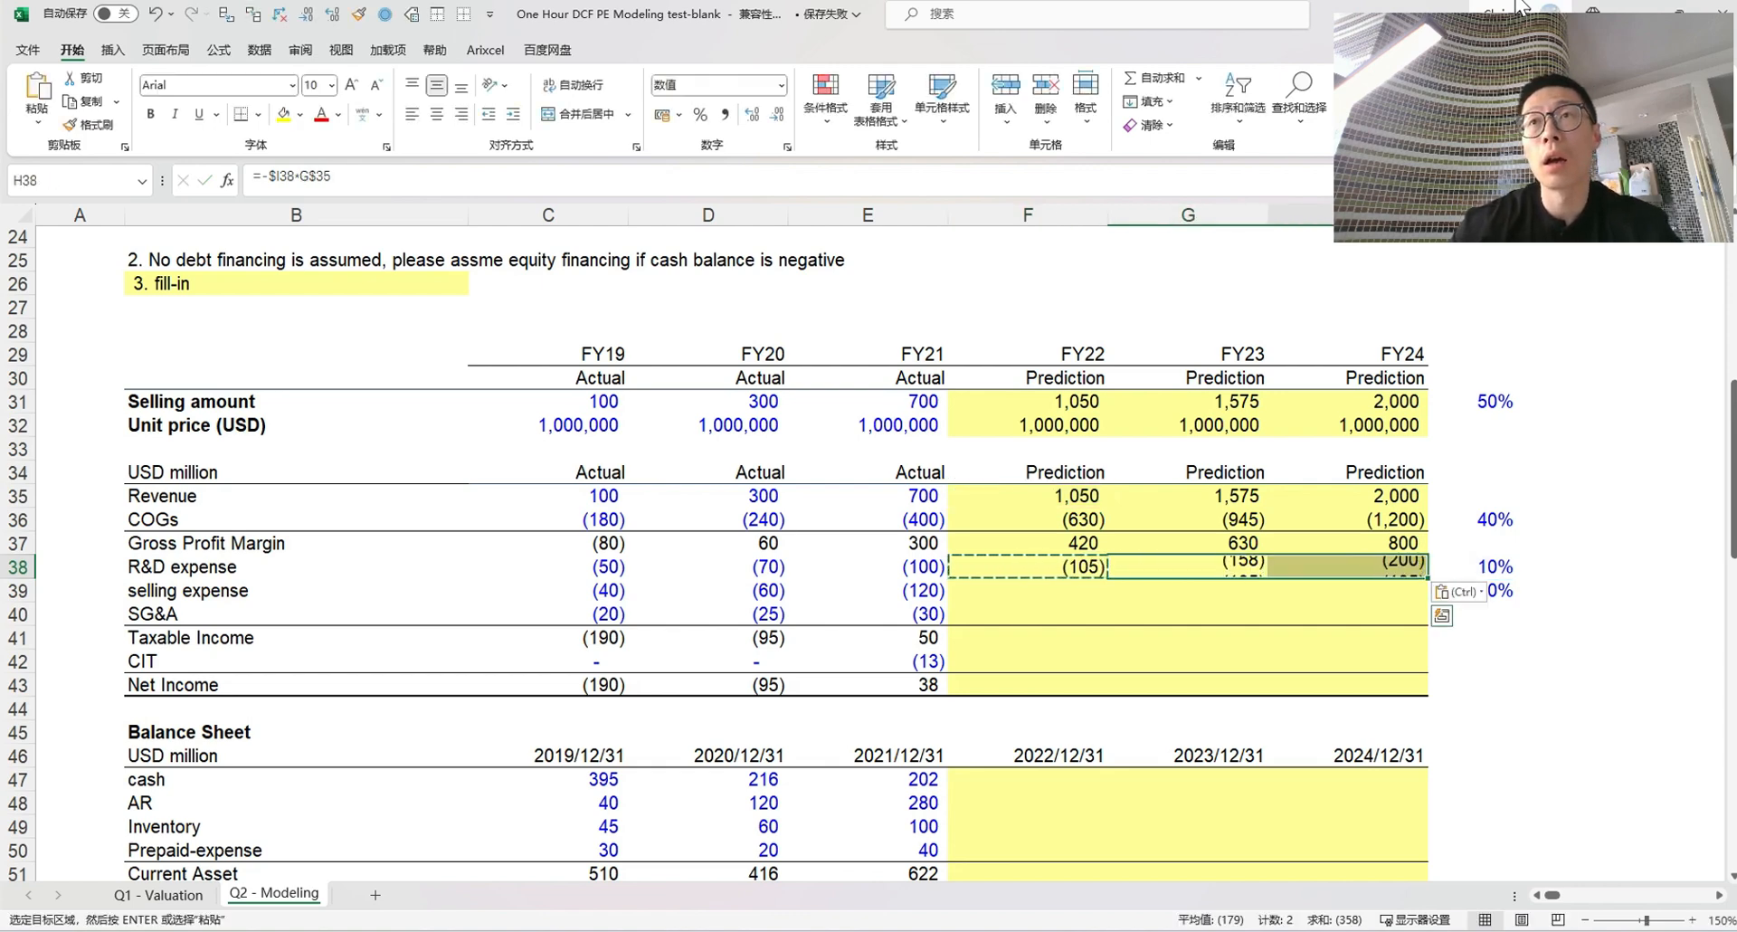
key("shift+Left")
key("Escape")
Copy the FY22 R&D expense formula from F38 down to the selling expense cell F39
key("Left")
key("ctrl+c")
key("Down")
key("ctrl+v")
key("Escape")
Copy the FY22 selling expense formula across to G39:H39 and check the copied references
key("shift+Right")
key("shift+Right")
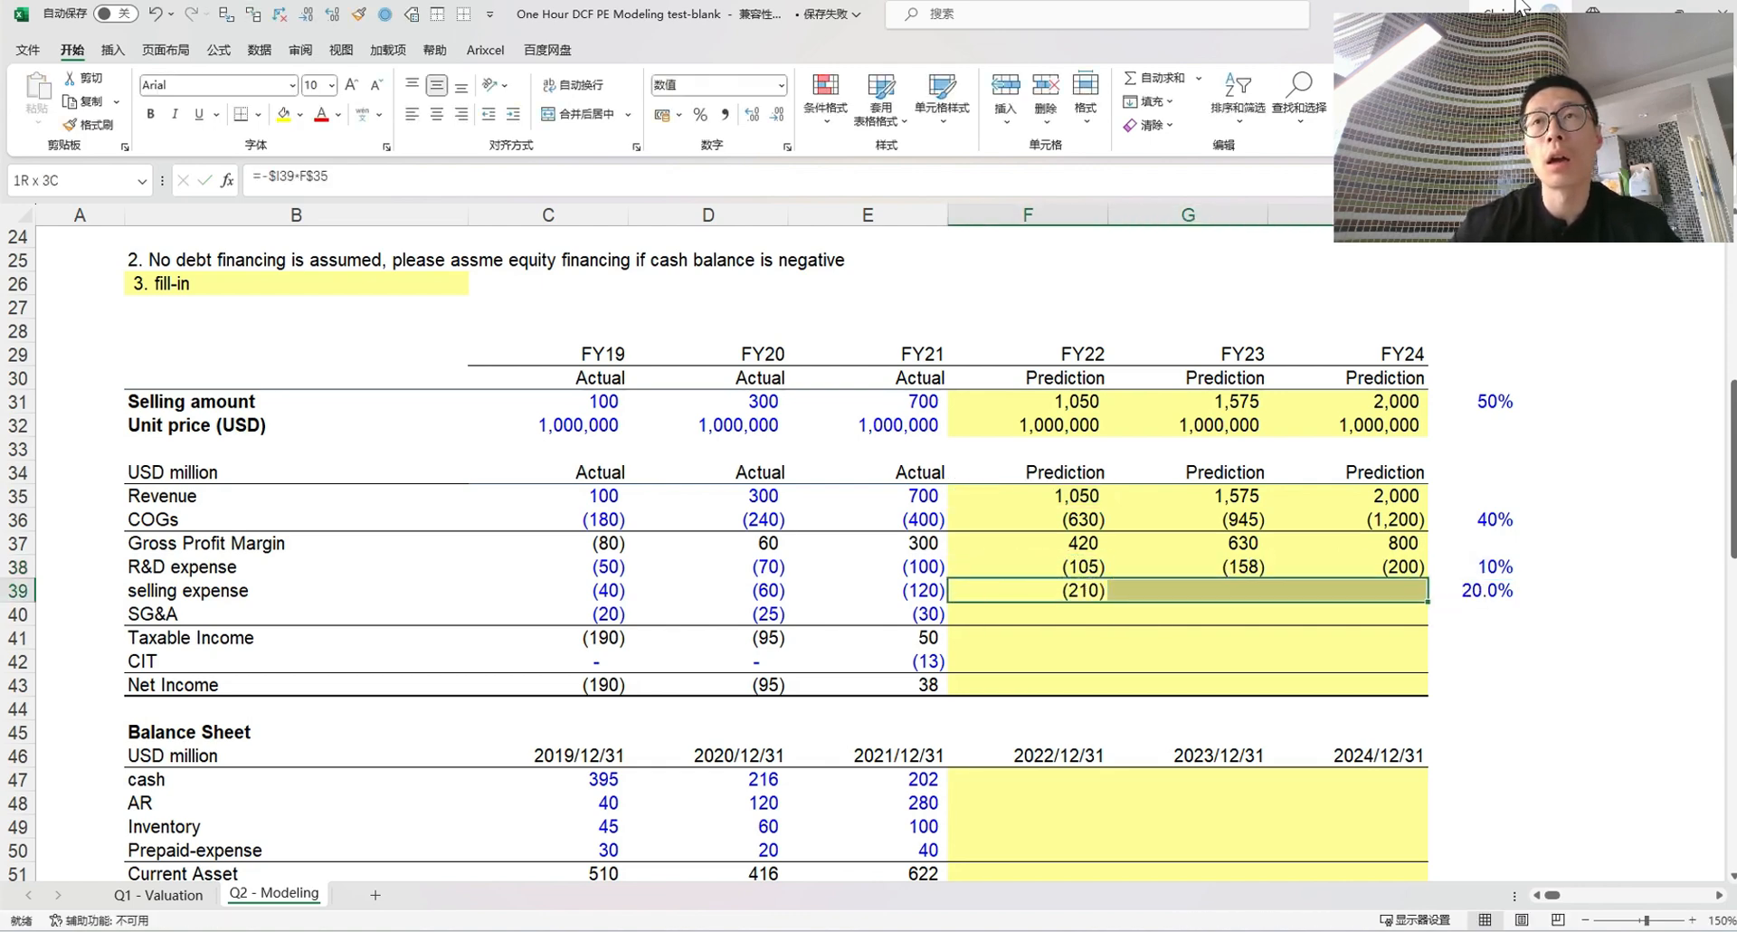
key("ctrl+r")
key("Right")
key("Left")
key("Right")
key("F2")
key("Escape")
key("Right")
key("Escape")
Link the FY22 SG&A in F40 to the FY21 actual with the column-anchored formula =$E40
key("Left")
key("Left")
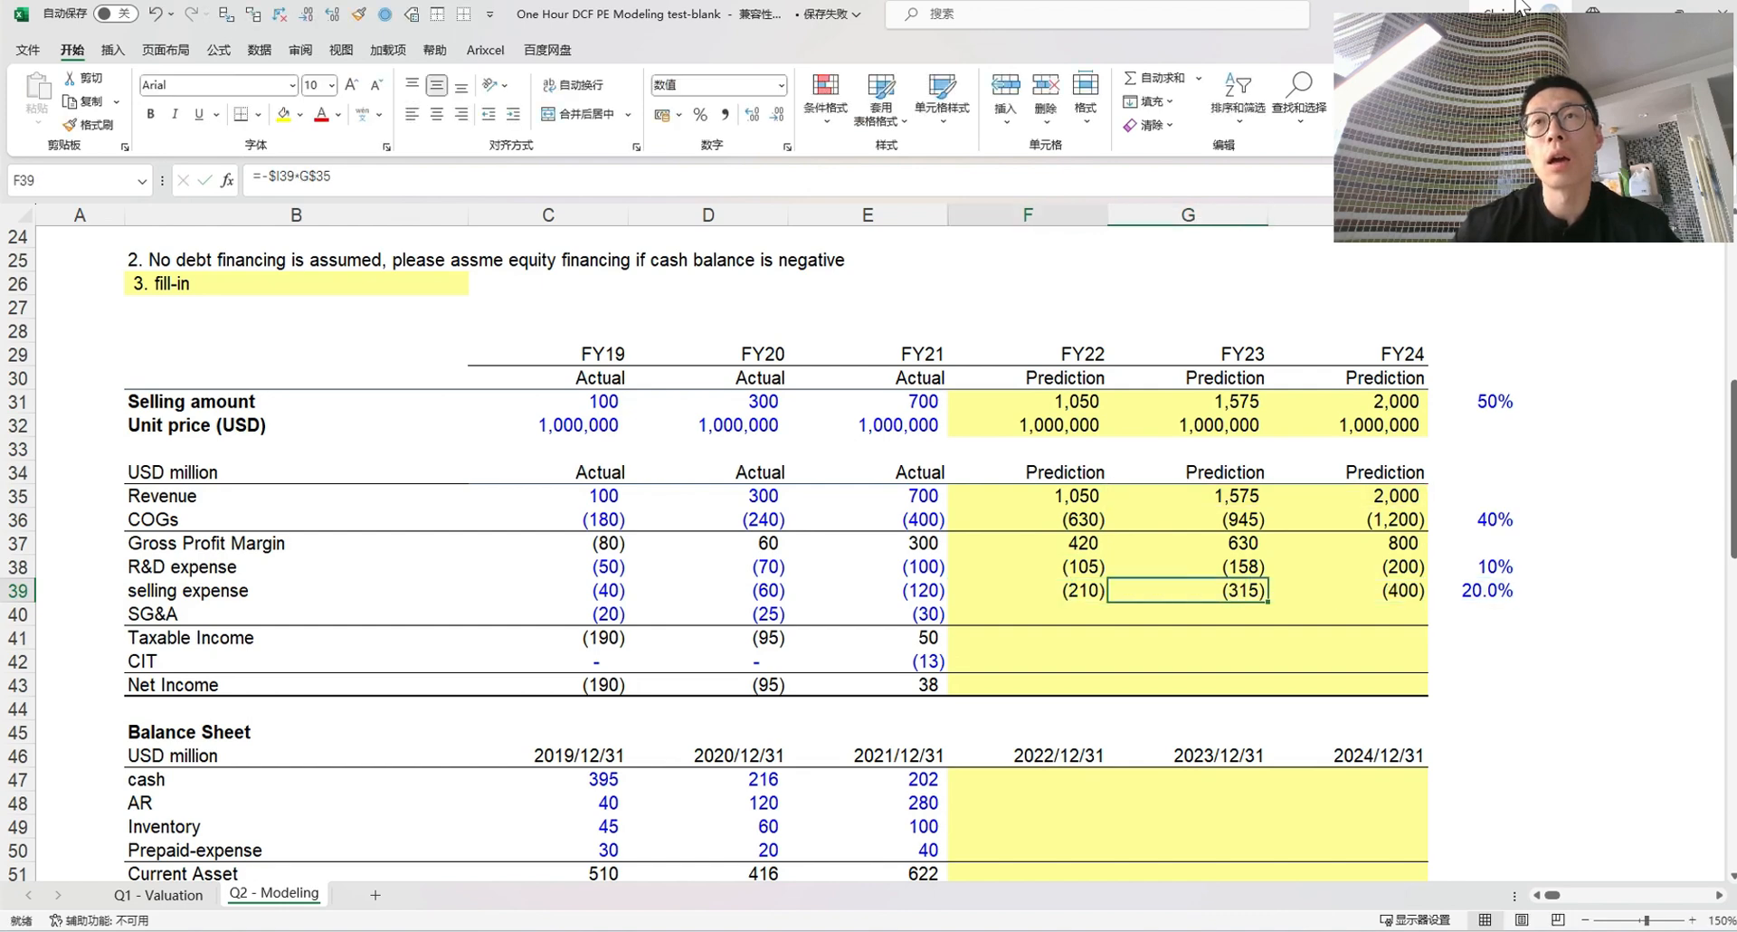
key("Down")
type("=")
key("Left")
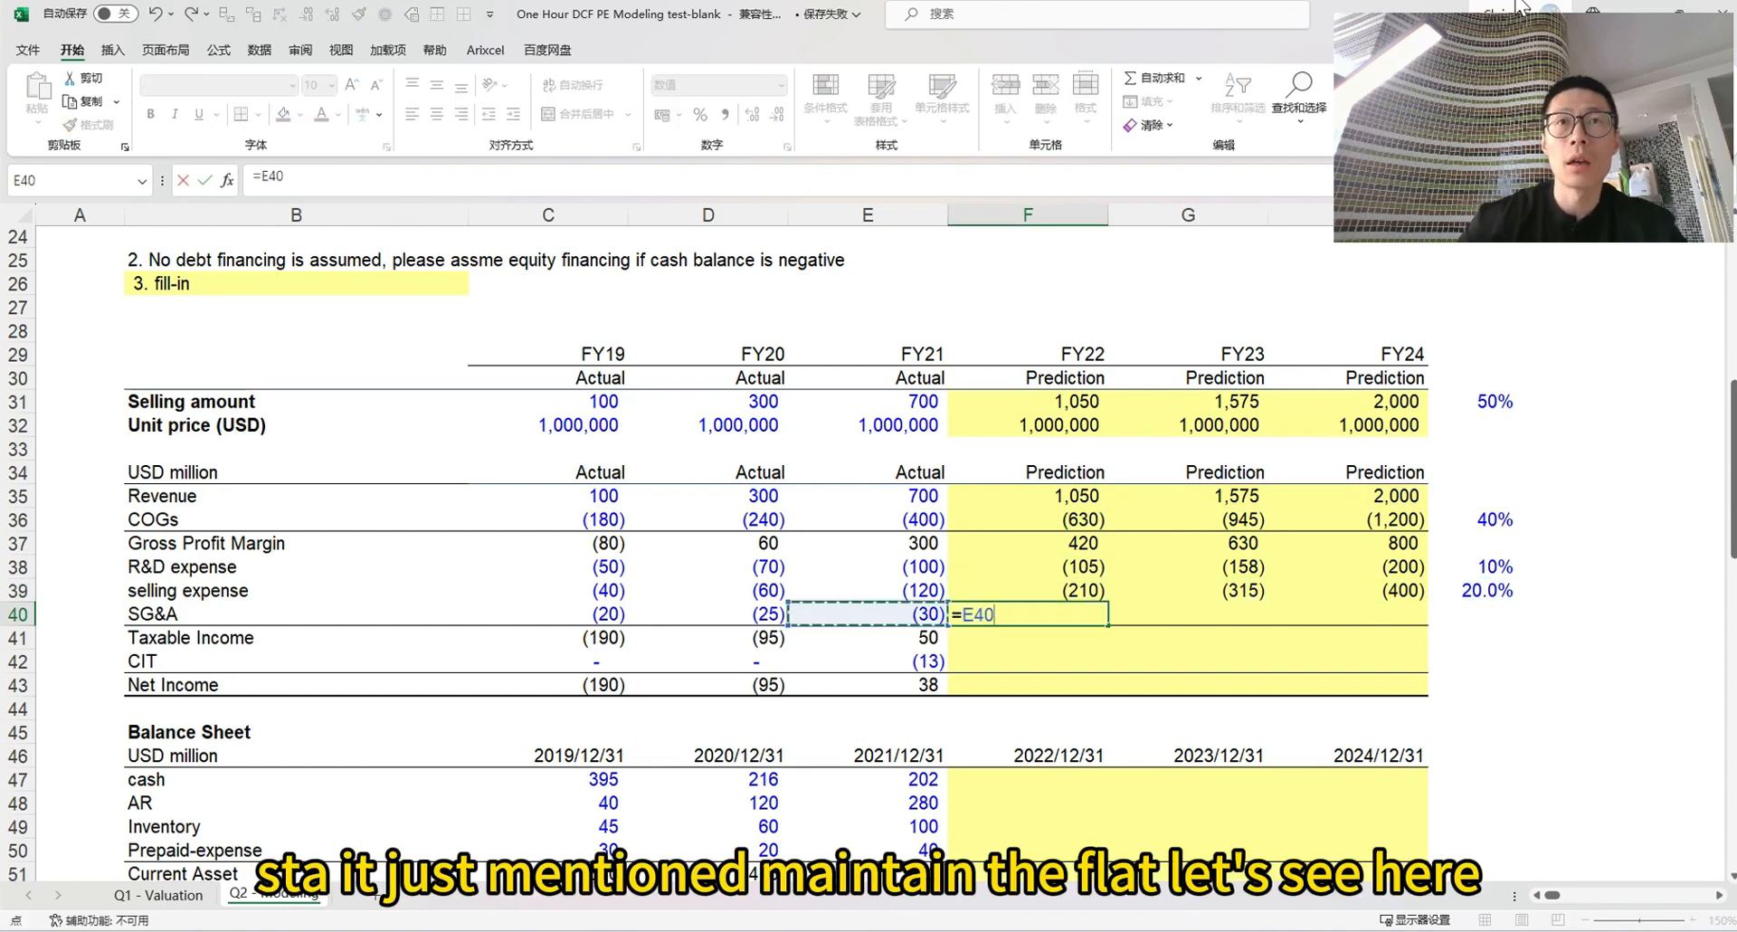
key("F4")
key("F4")
key("F4")
key("ctrl+Return")
Copy the FY22 SG&A formula across to G40:H40
key("shift+Right")
key("shift+Right")
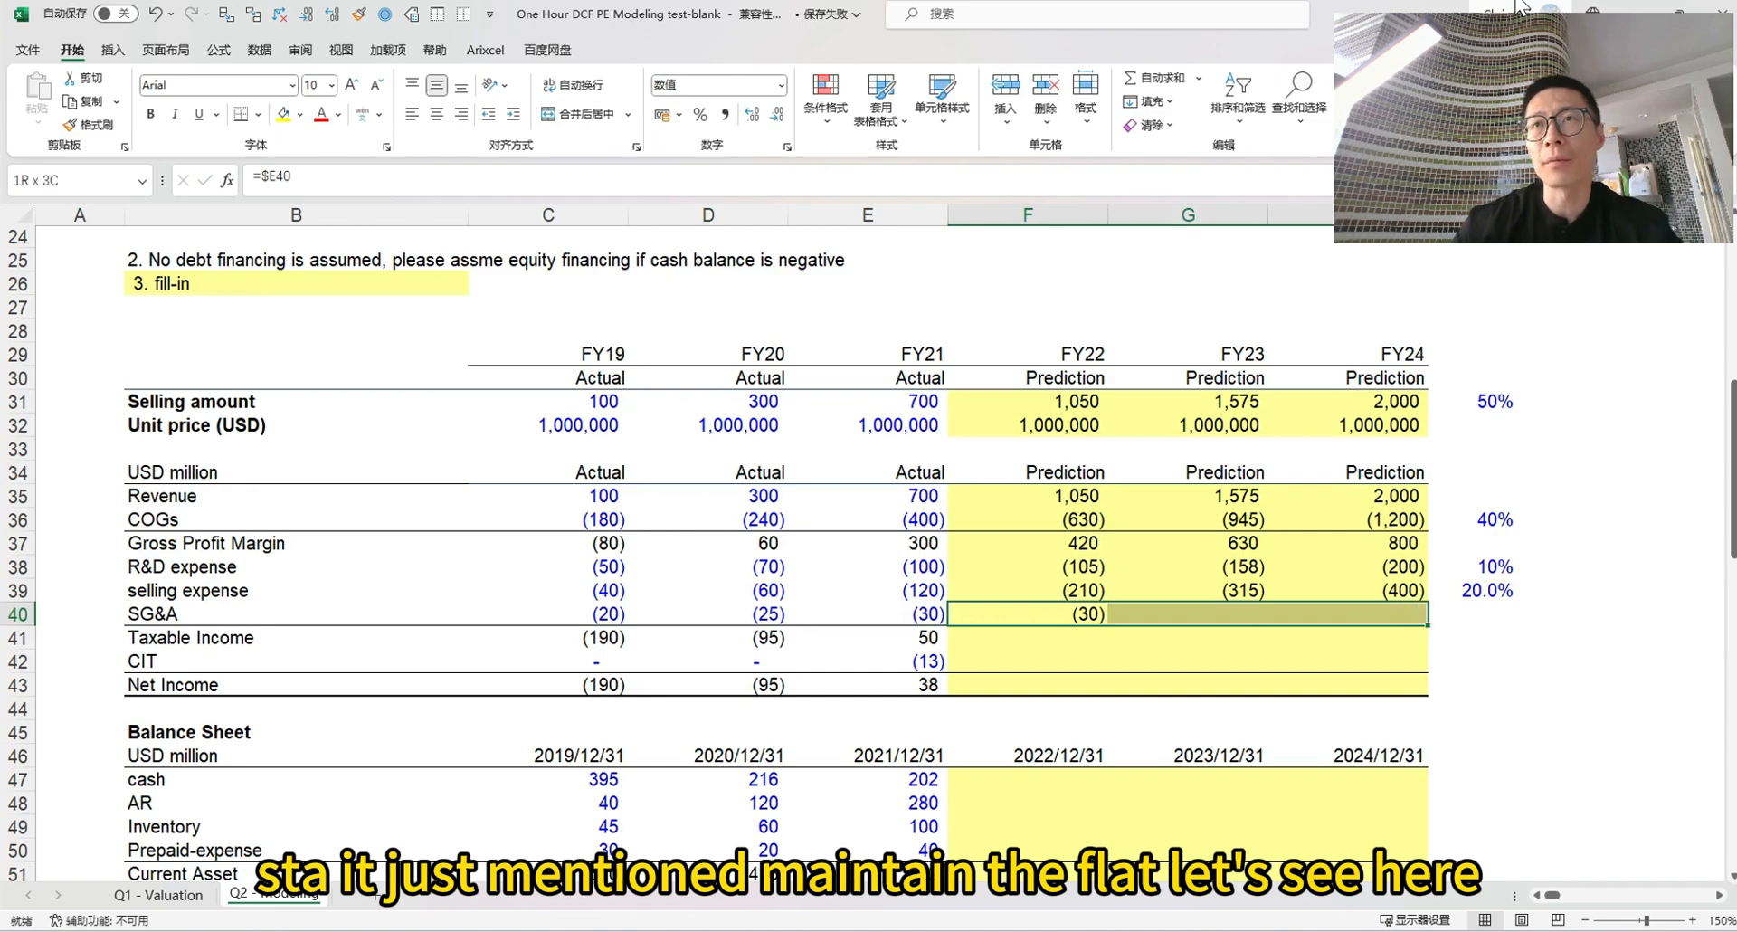
key("ctrl+r")
key("Right")
Review the background notes above the model for the SG&A assumption
scroll(593, 339, "up", 4)
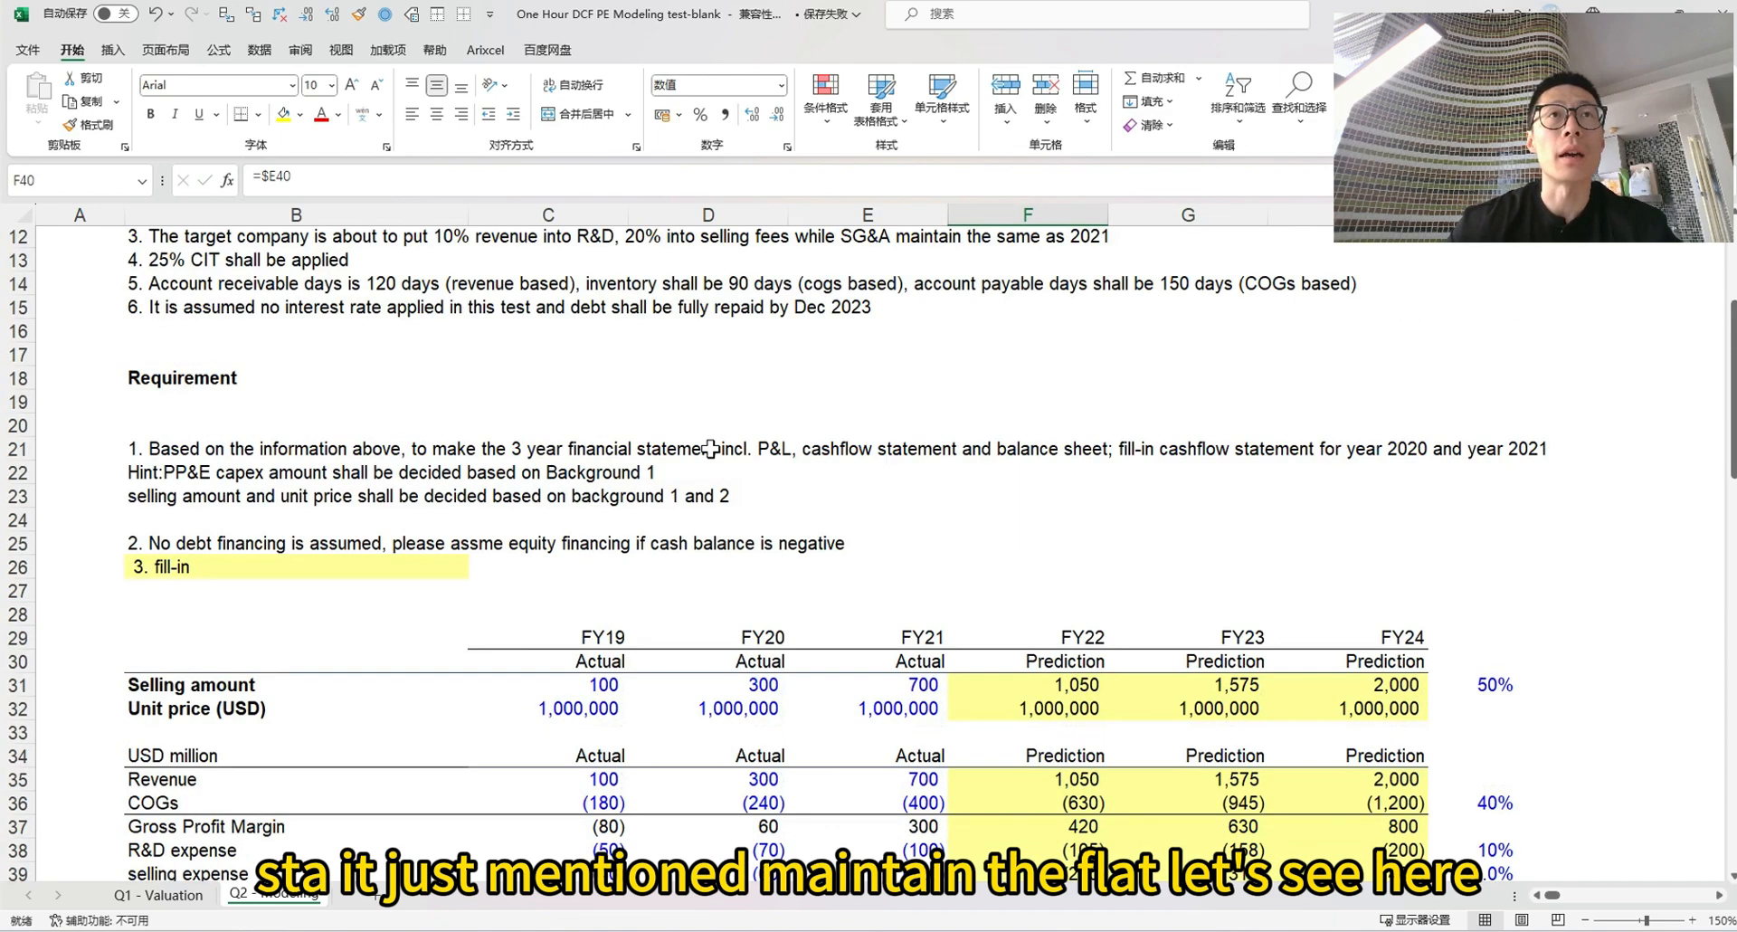
left_click(709, 450)
scroll(406, 326, "up", 2)
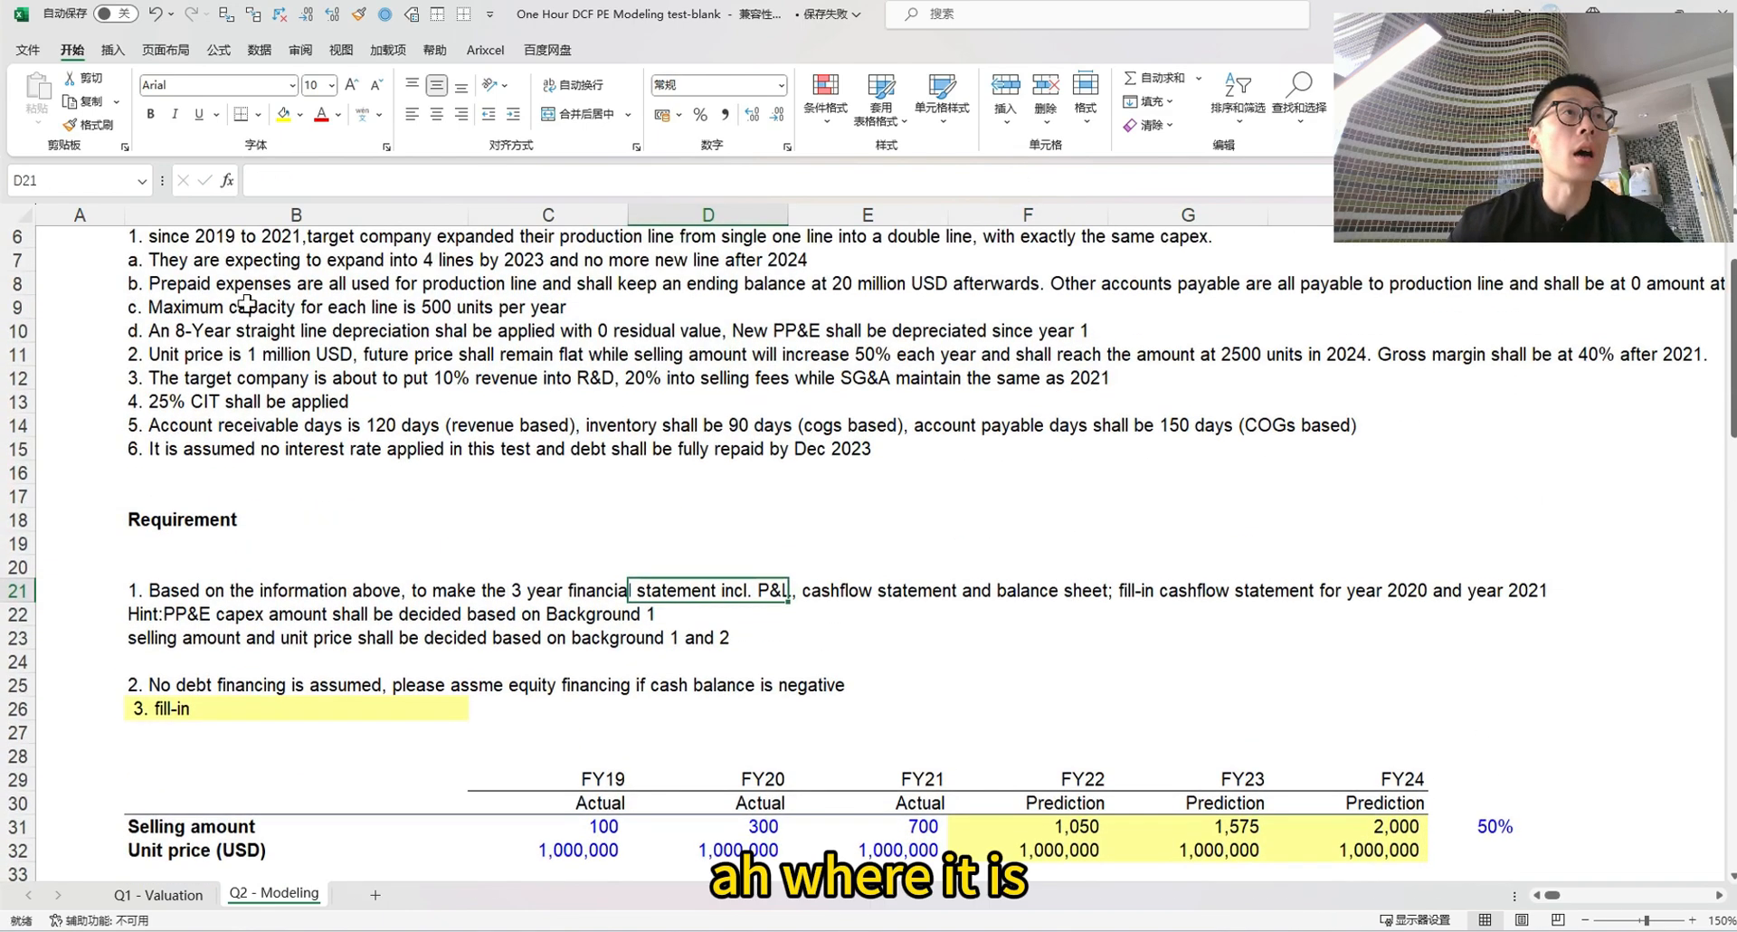
left_click(208, 333)
left_click(962, 337)
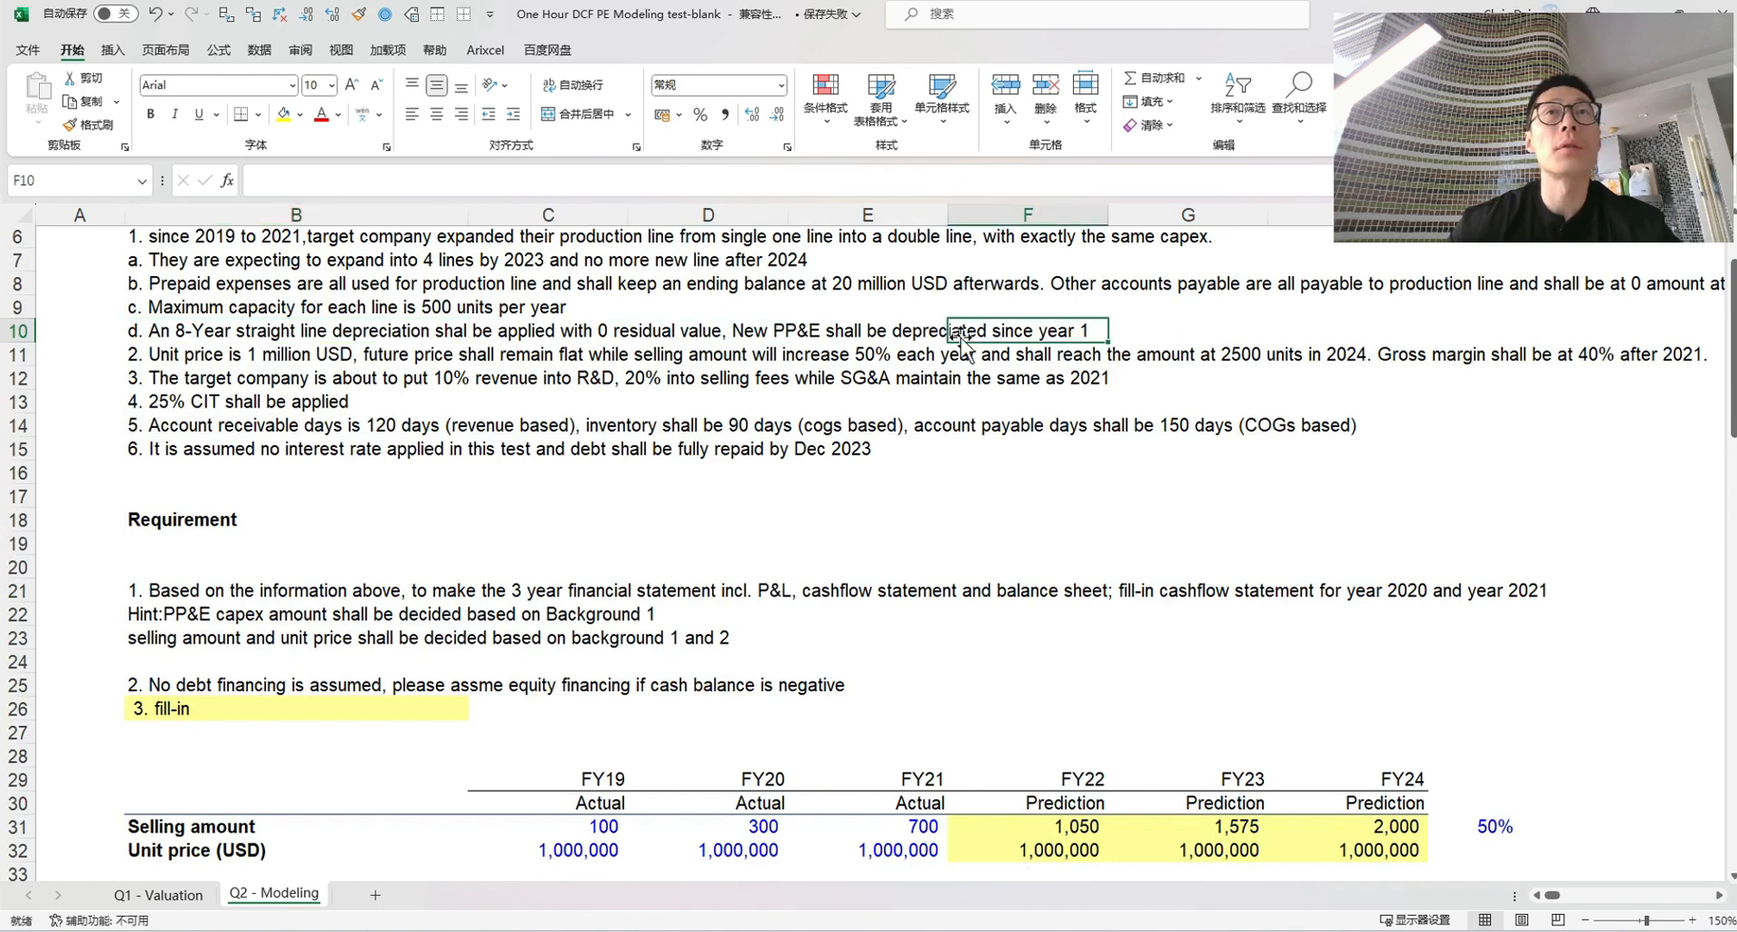
left_click(1105, 377)
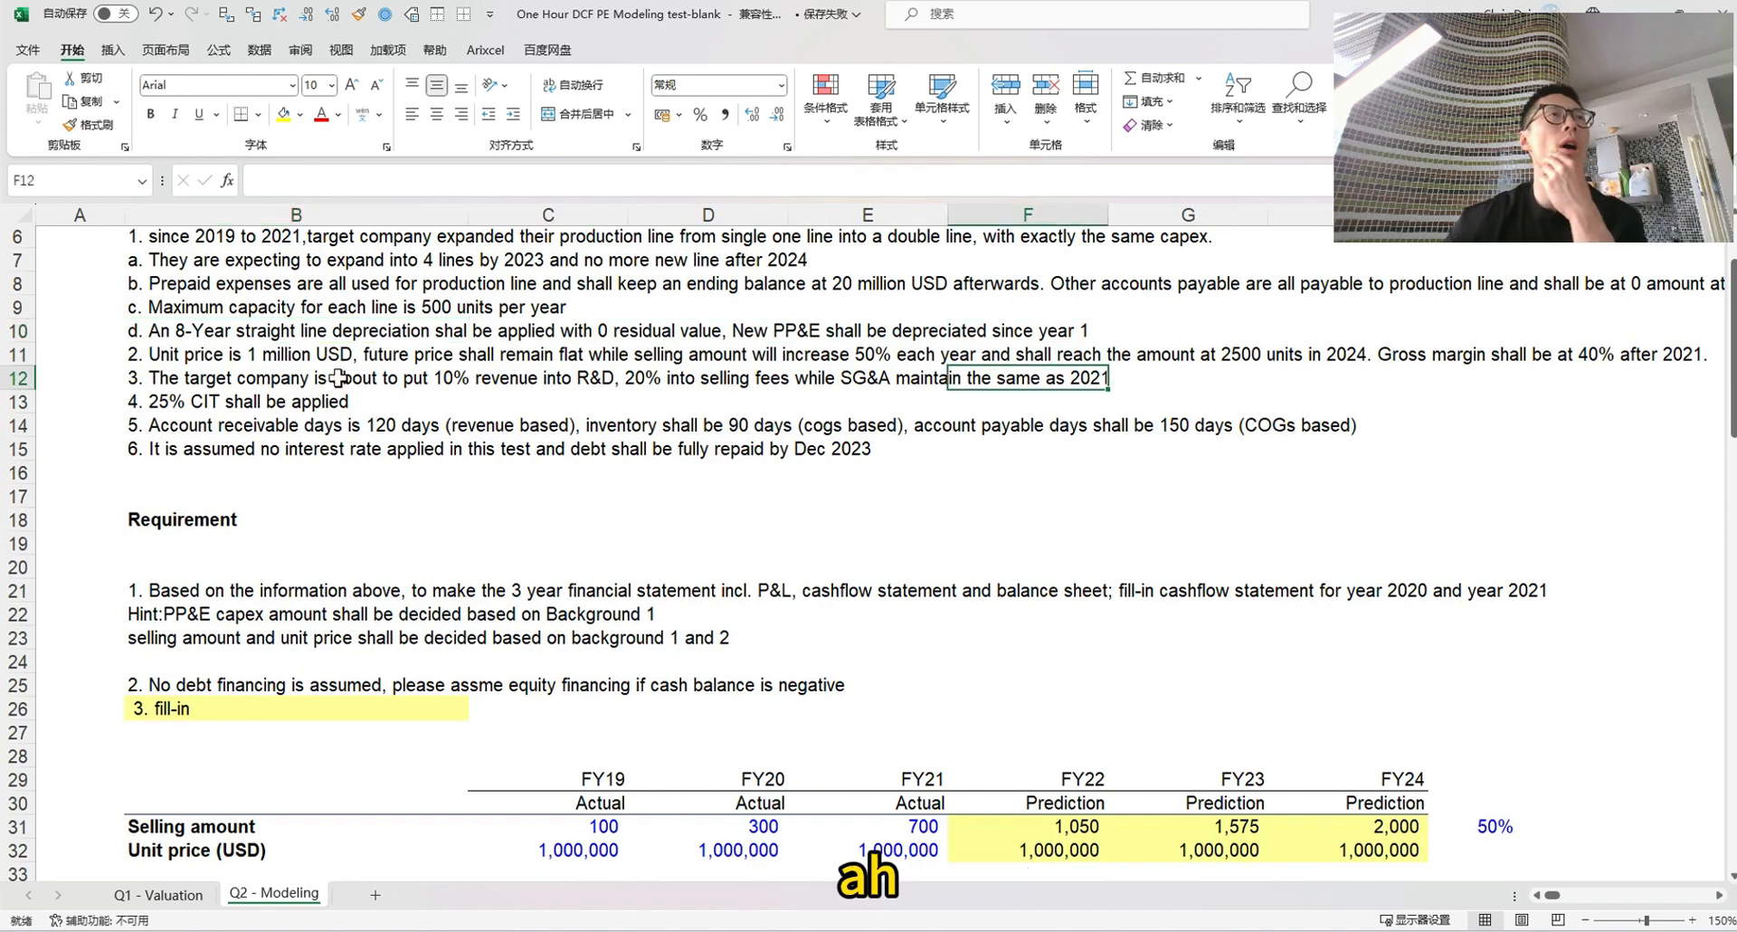
left_click(840, 371)
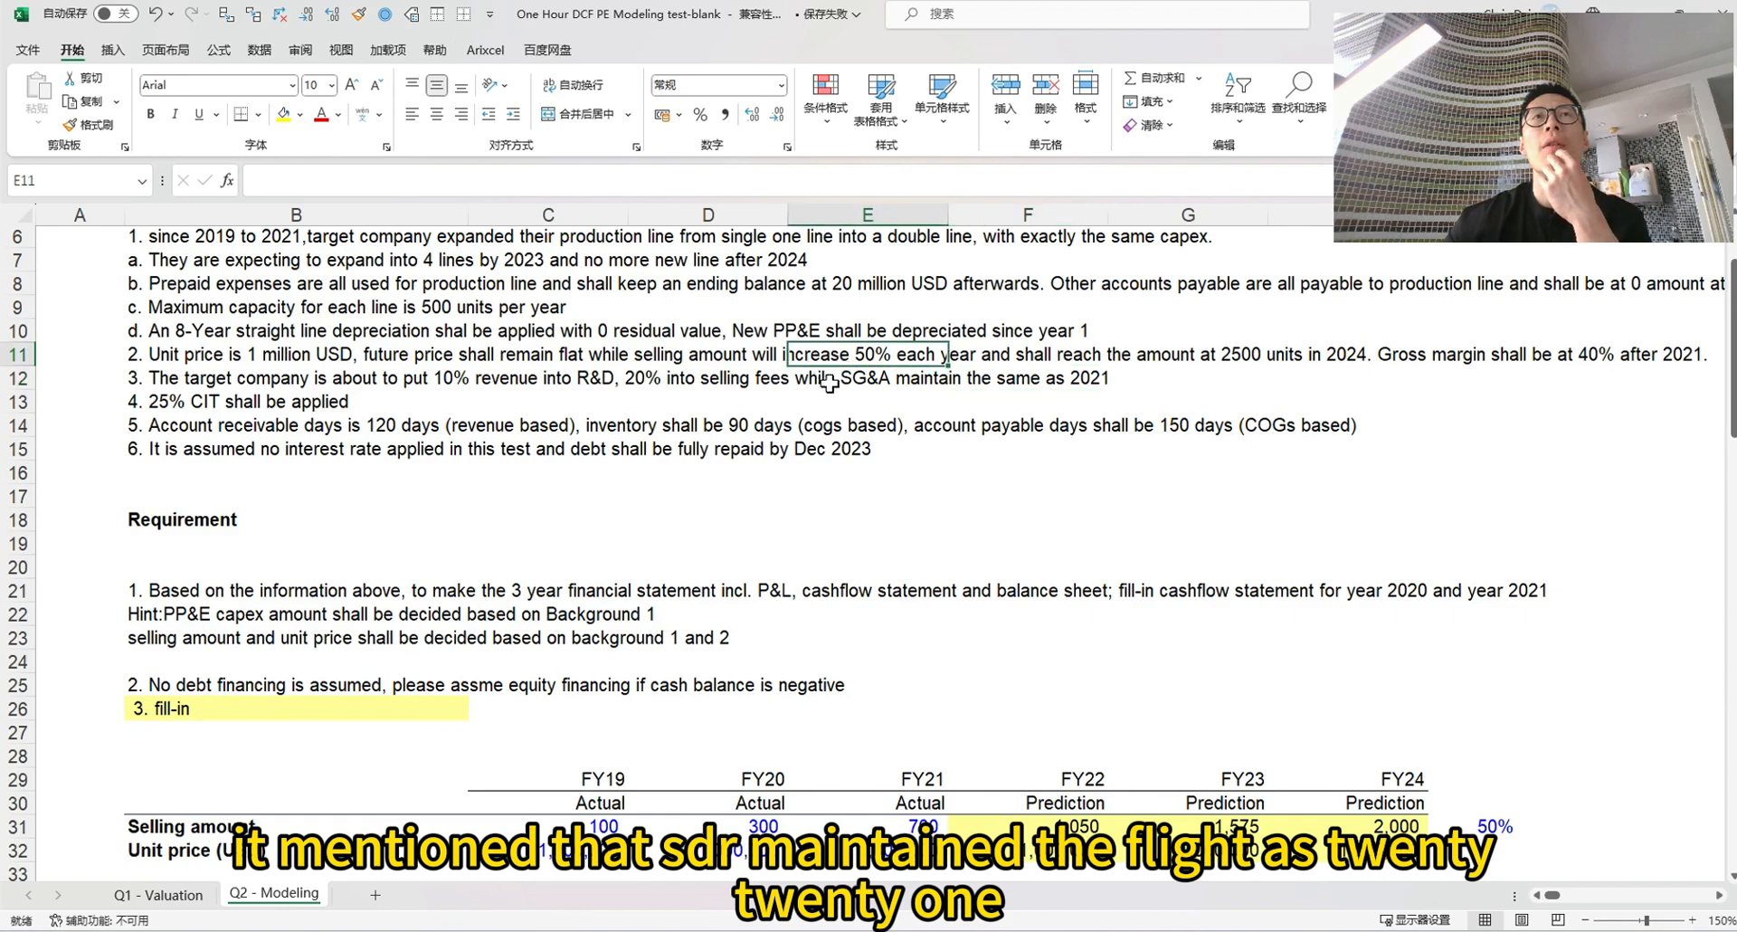
Sum FY22 gross profit margin through SG&A in F41 for the taxable income with =SUM(F37:F40)
scroll(1021, 291, "down", 6)
left_click(1063, 639)
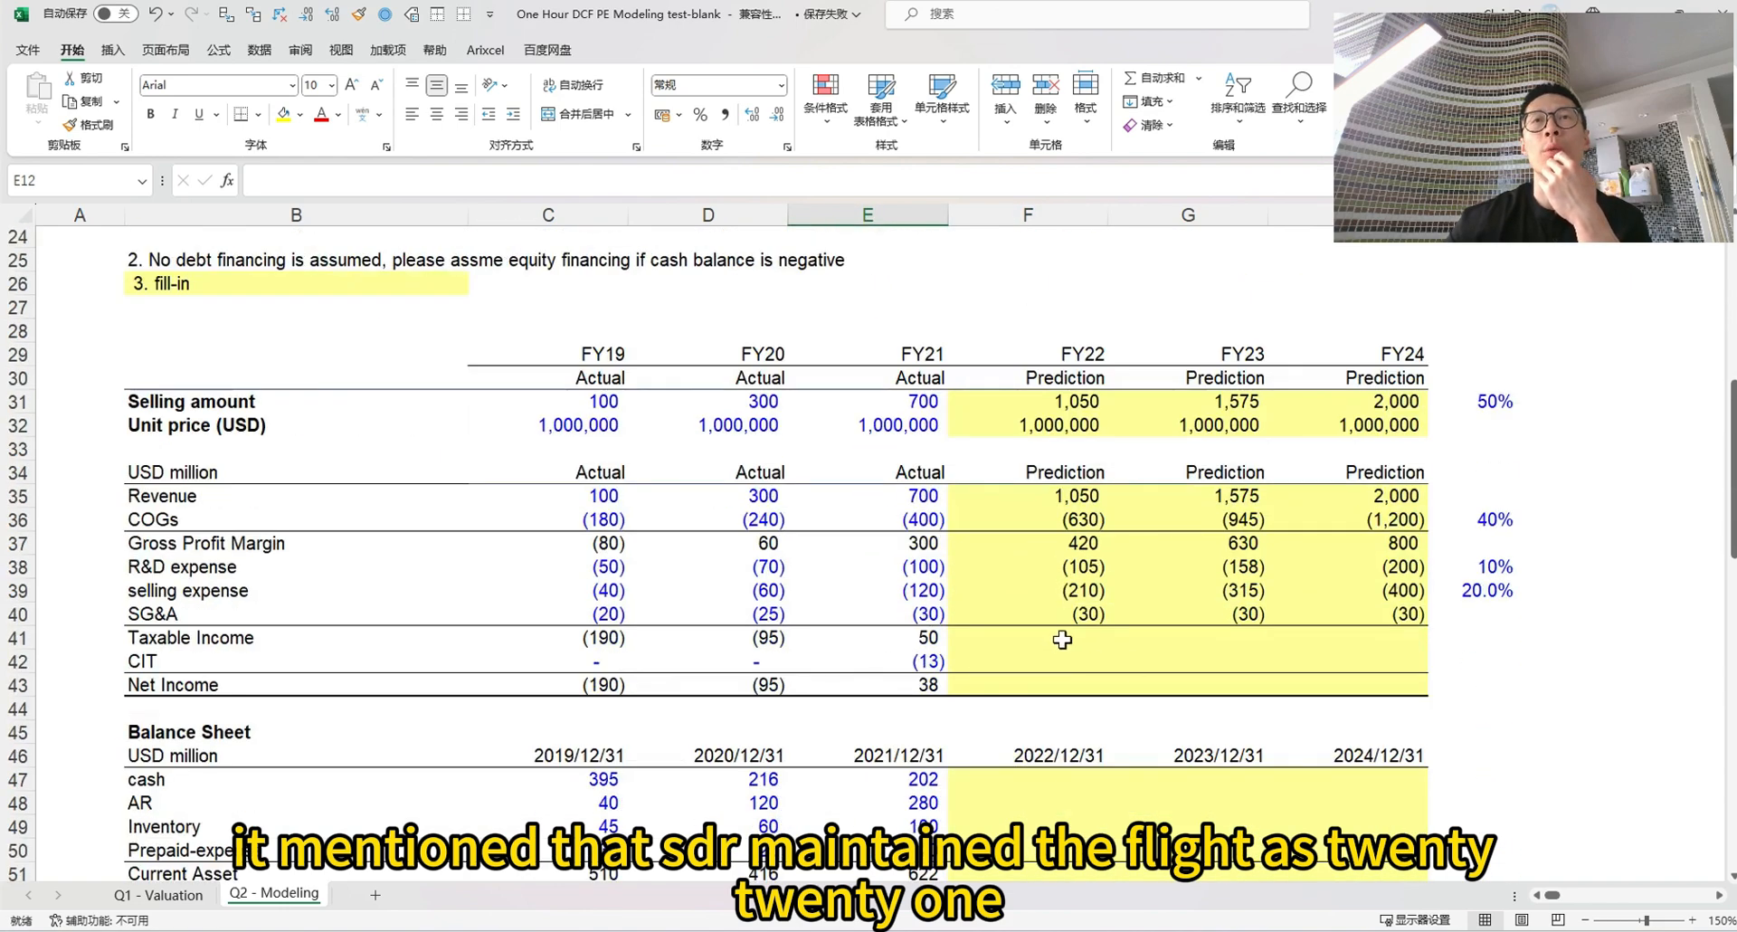
key("alt+equal")
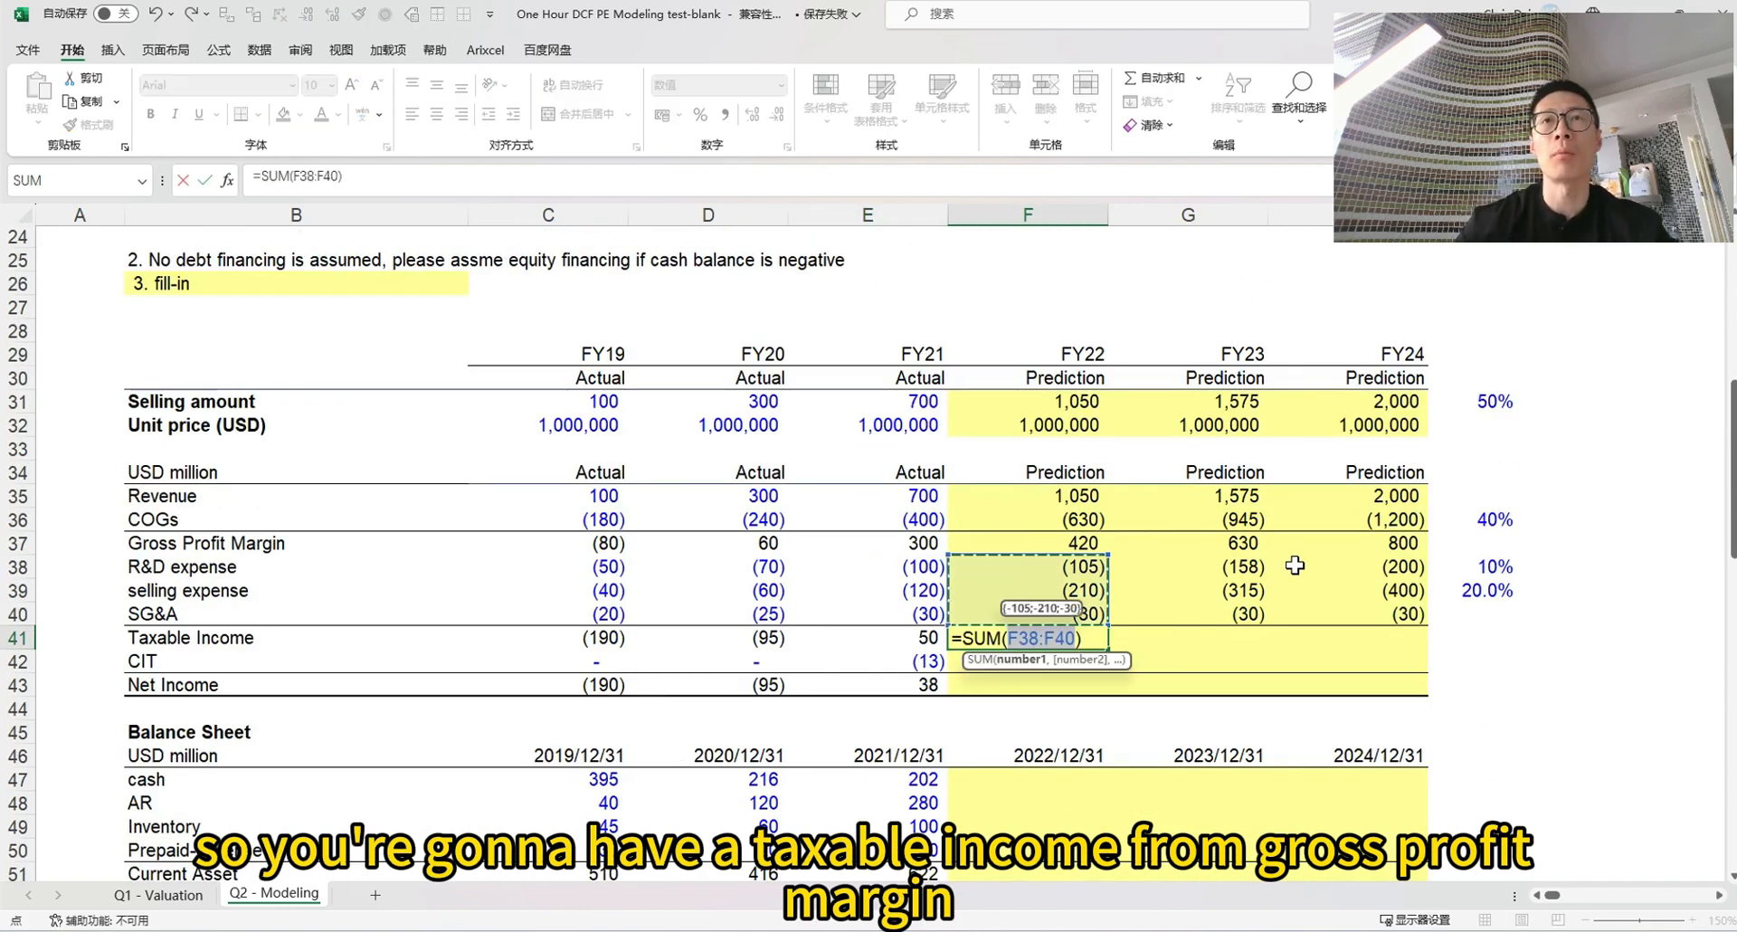
key("shift+Up")
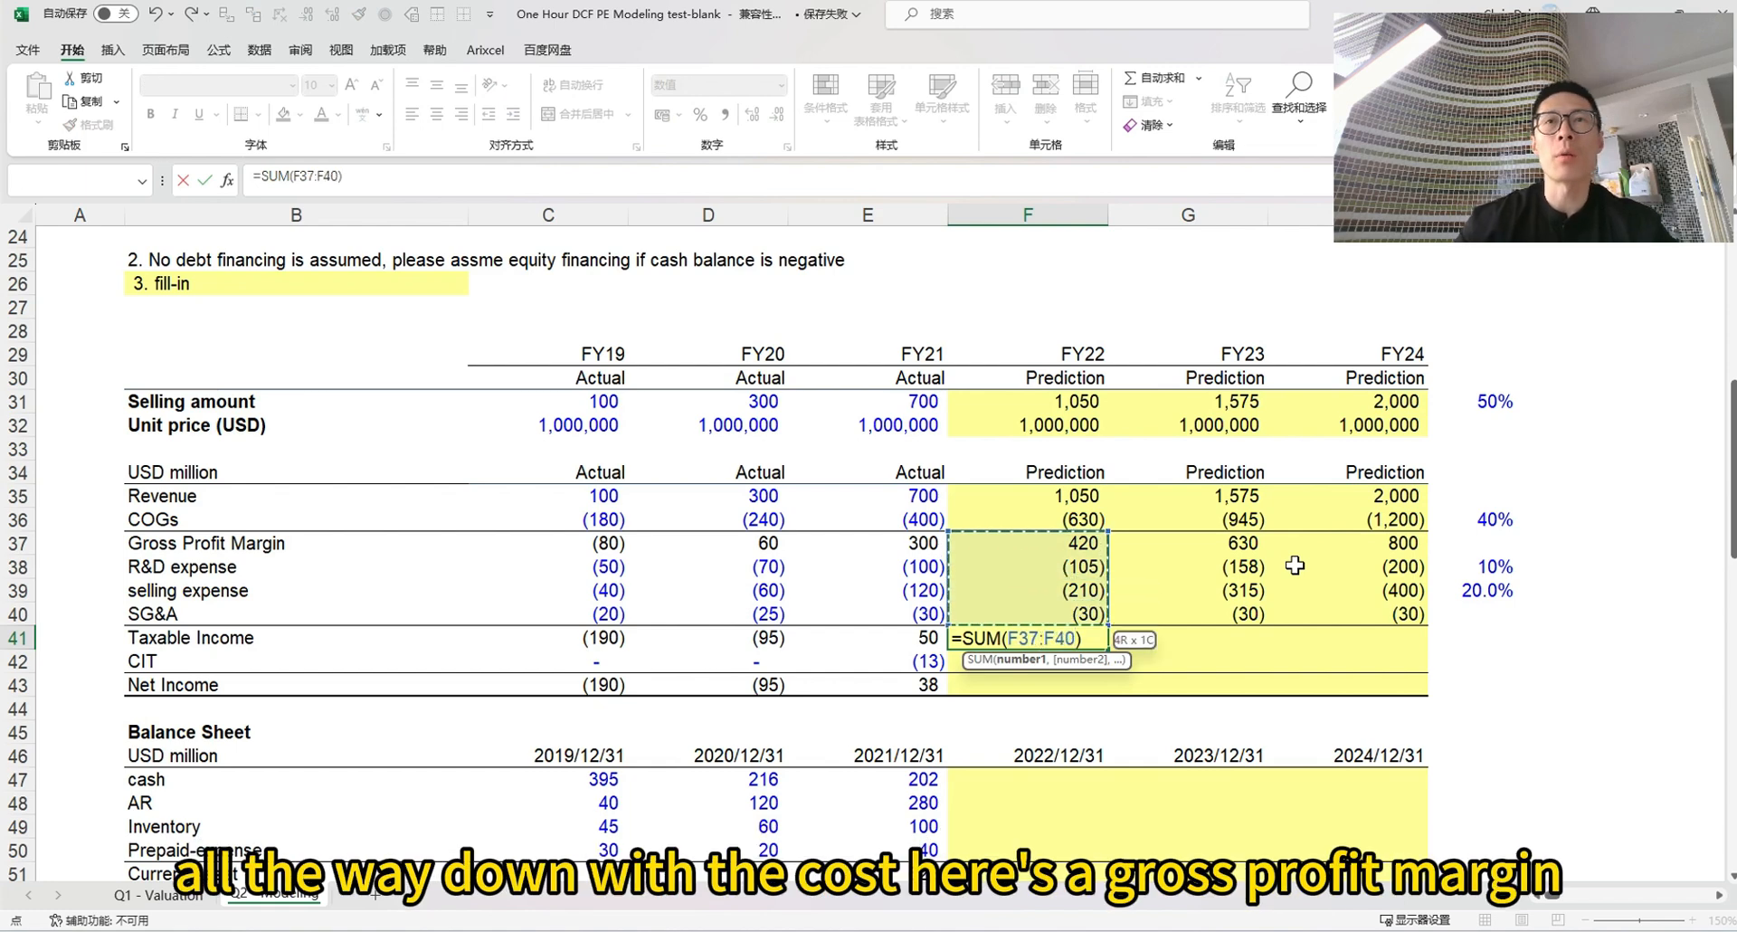
key("ctrl+Return")
Copy the FY22 taxable income formula across to G41:H41 and check the copied cells
key("Right")
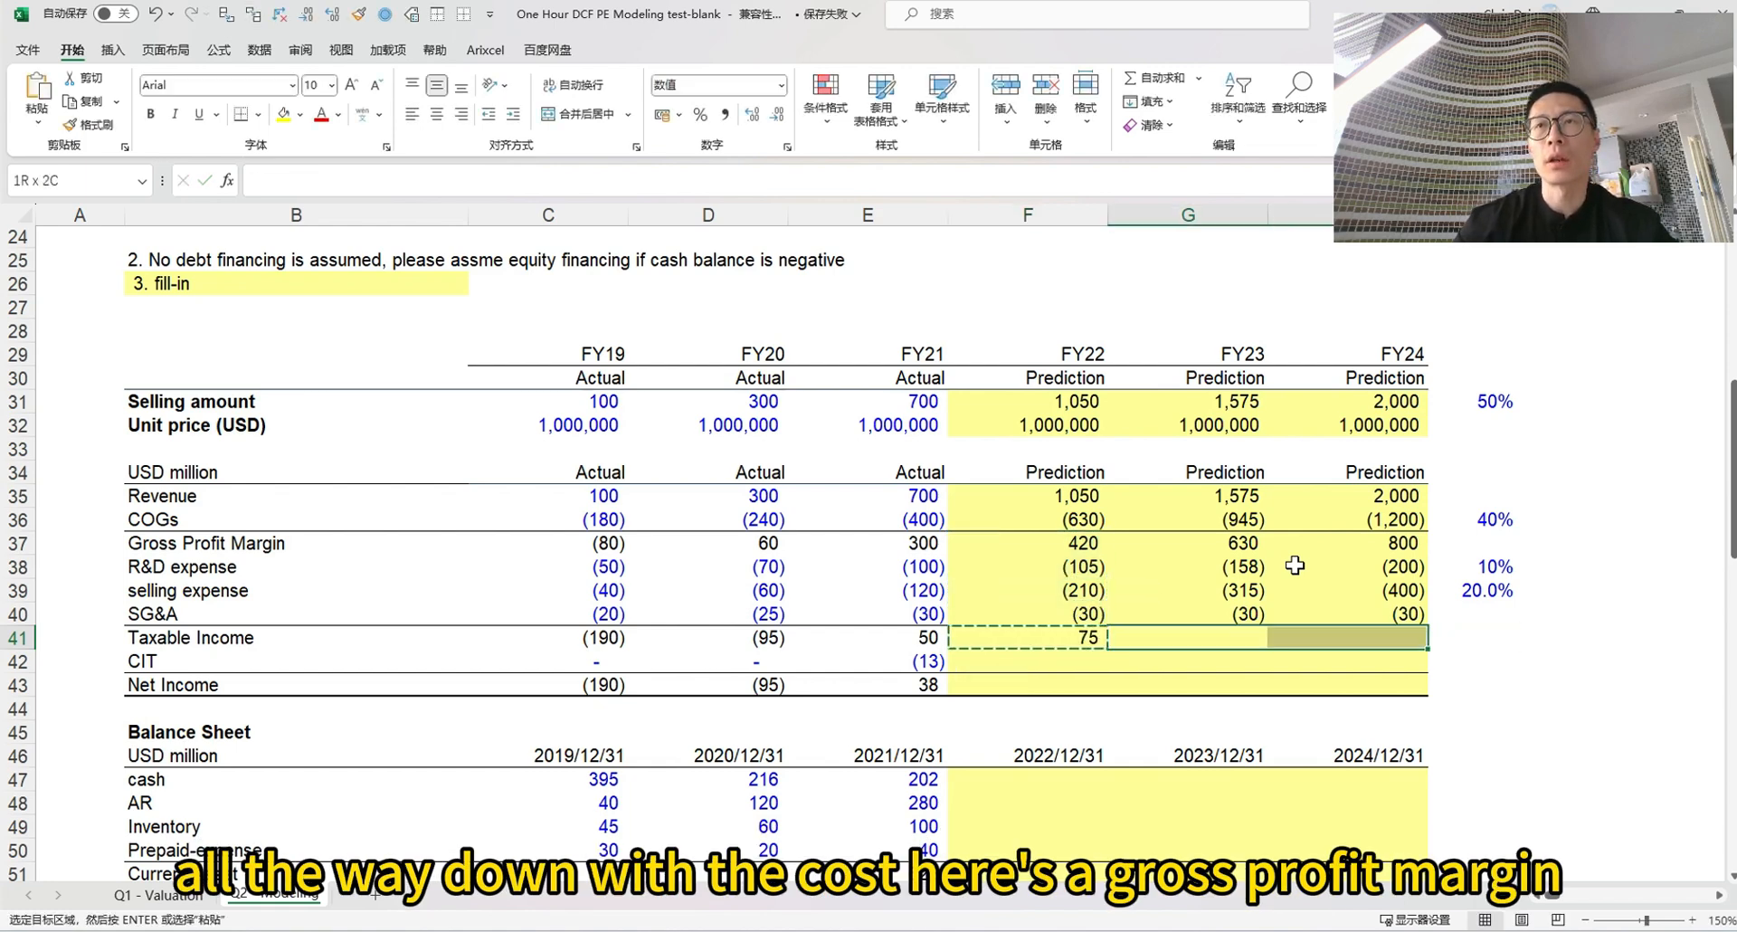
key("Left")
key("shift+Right")
key("shift+Right")
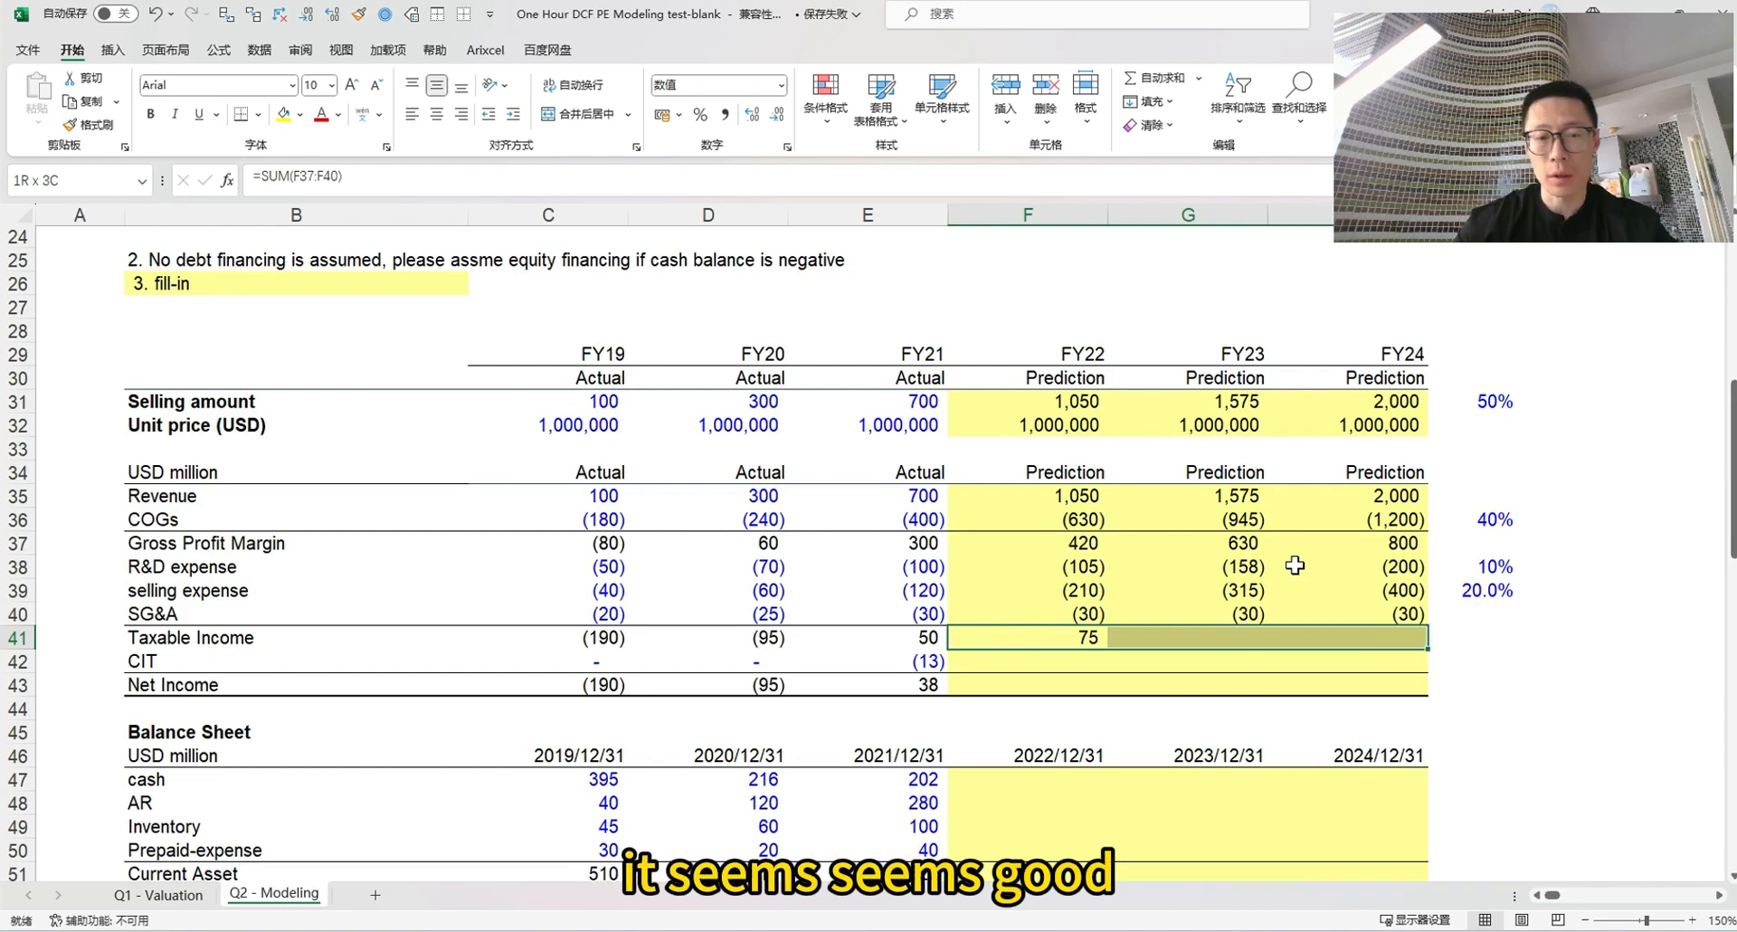
key("ctrl+r")
key("Right")
key("Left")
key("Right")
key("Right")
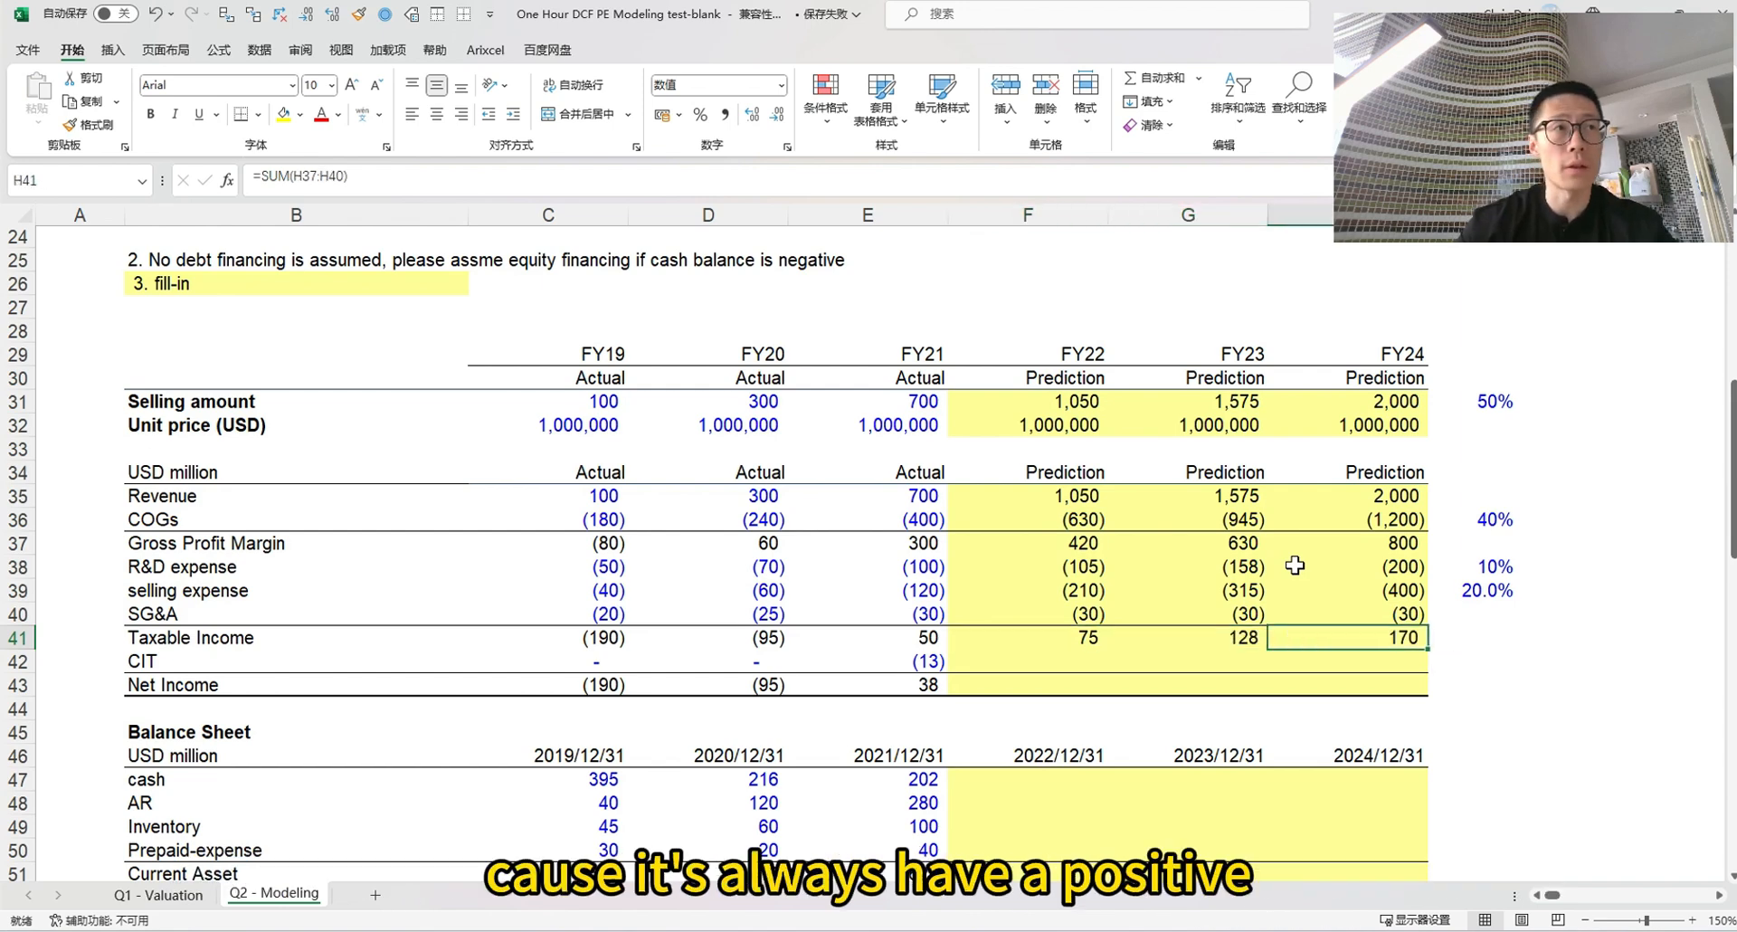
Enter the 25% CIT rate assumption in I42
key("Down")
key("Left")
key("Left")
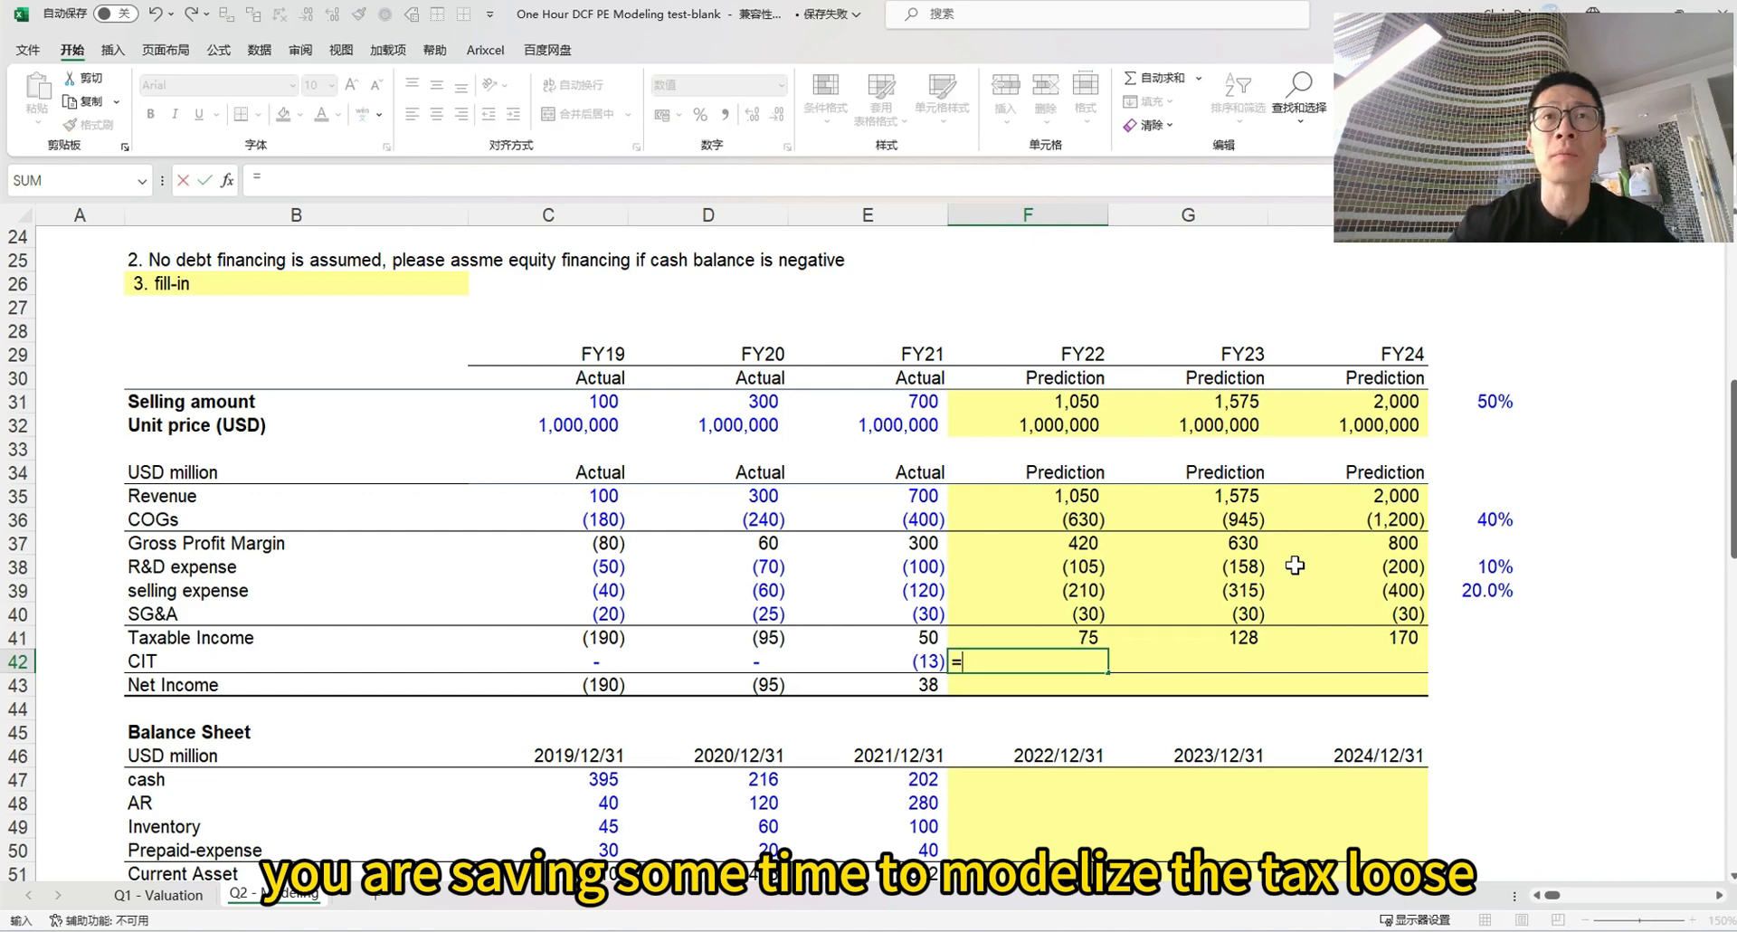
key("Right")
key("Right")
key("Right")
type("25%")
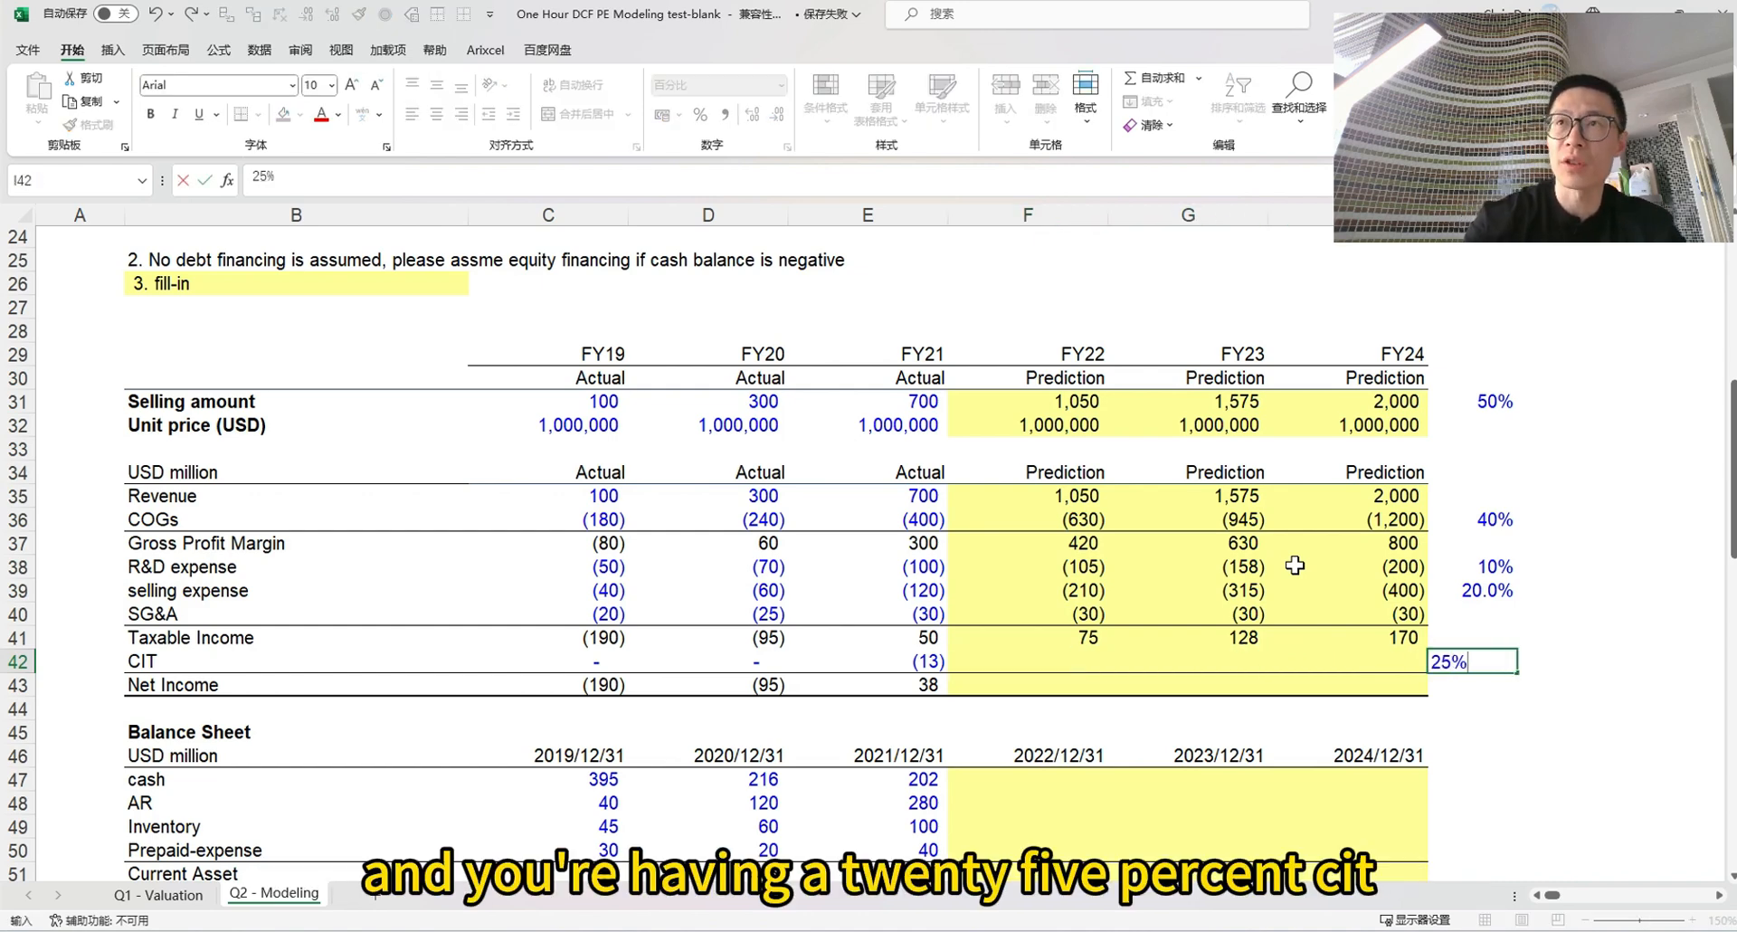
Calculate the FY22 CIT in F42 from the tax rate and taxable income with =$I42*F41
key("Left")
key("Left")
key("Left")
type("=")
key("Right")
key("Right")
key("Right")
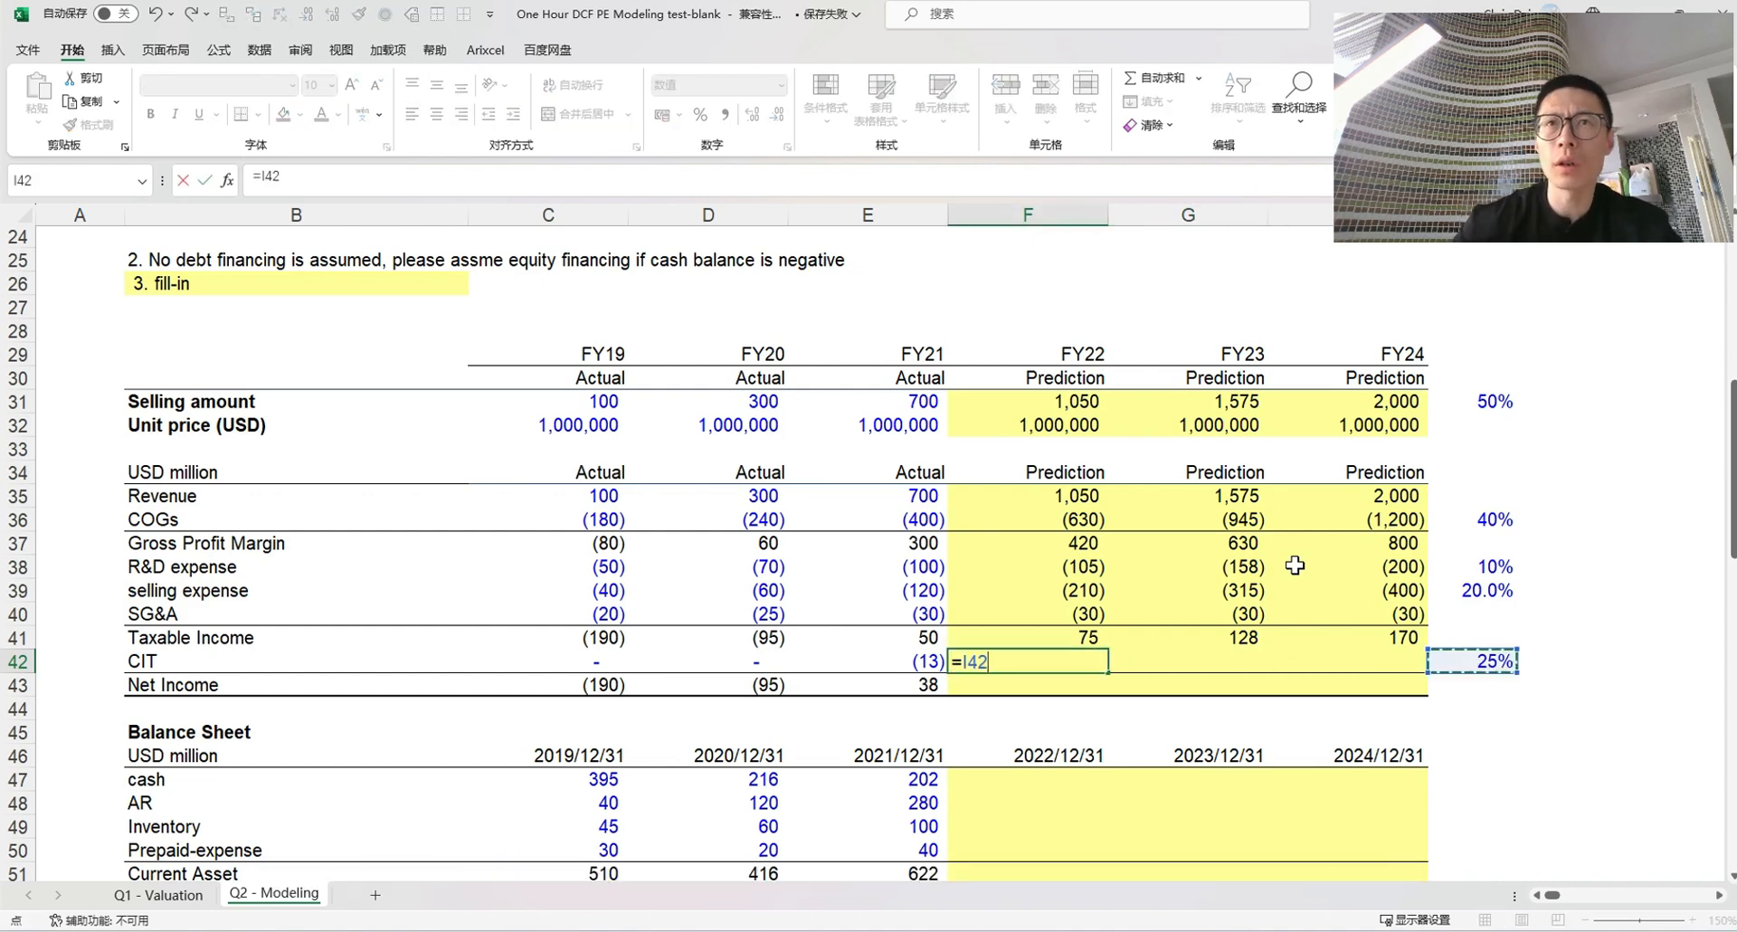
key("F4")
key("F4")
key("F4")
type("*")
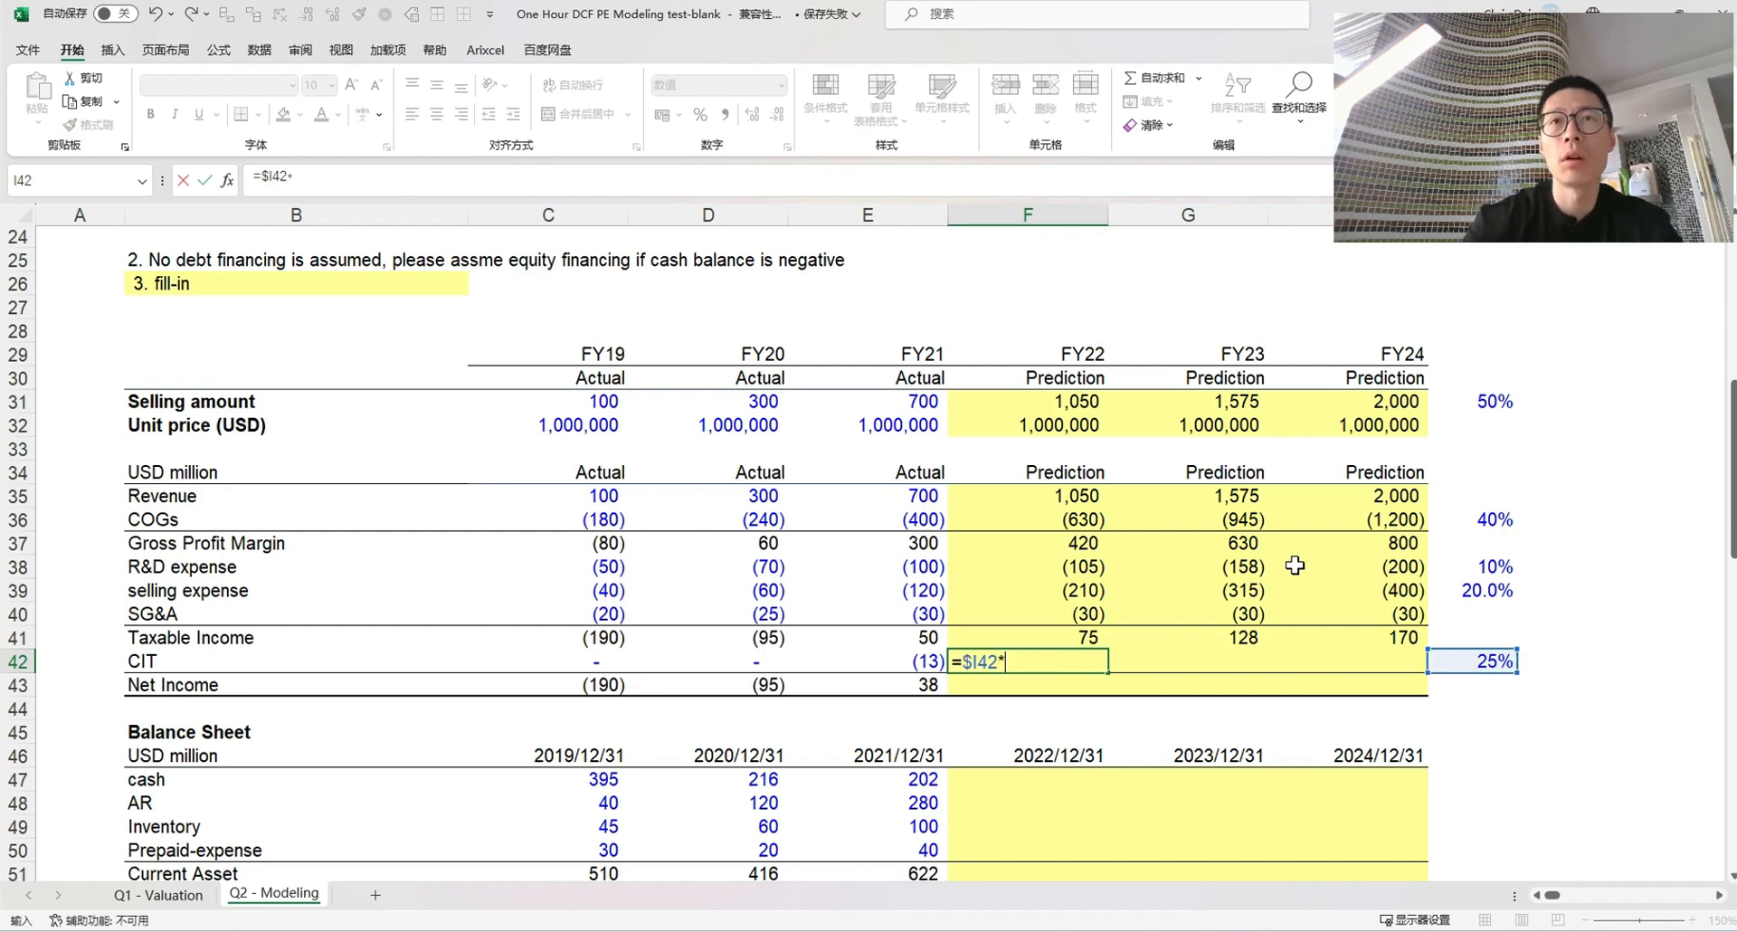
key("Up")
key("ctrl+Return")
Add a minus sign to the FY22 CIT formula in F42 and copy it across to G42:H42
key("ctrl+c")
key("F2")
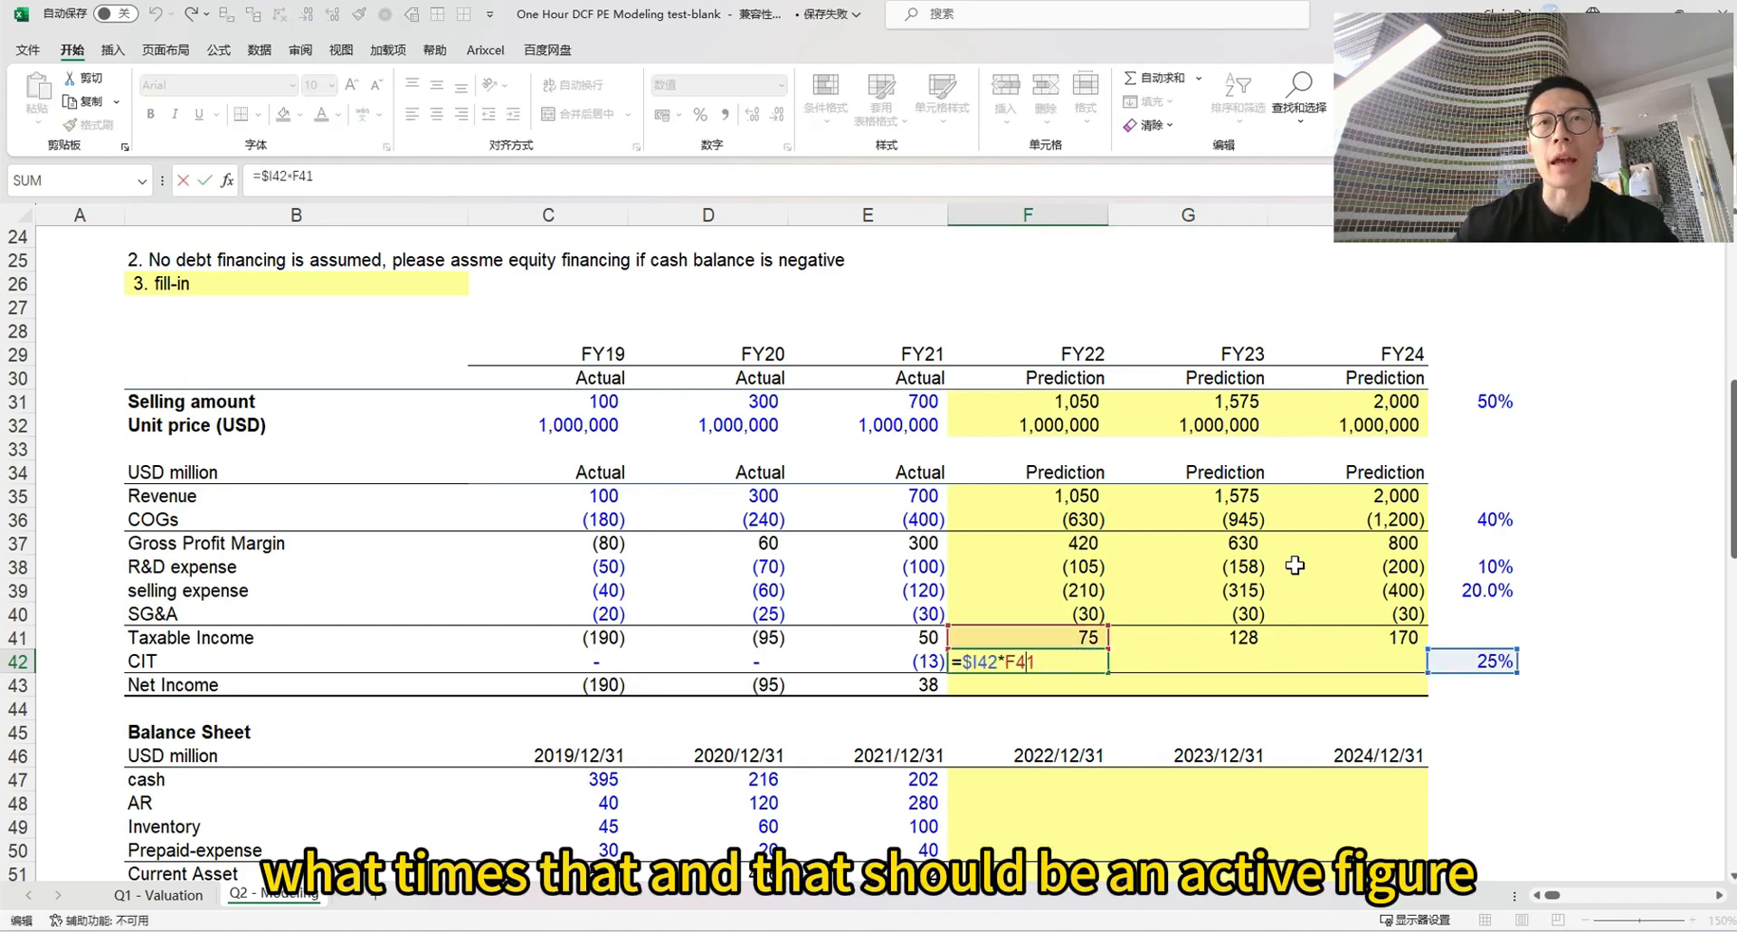
key("ctrl+Return")
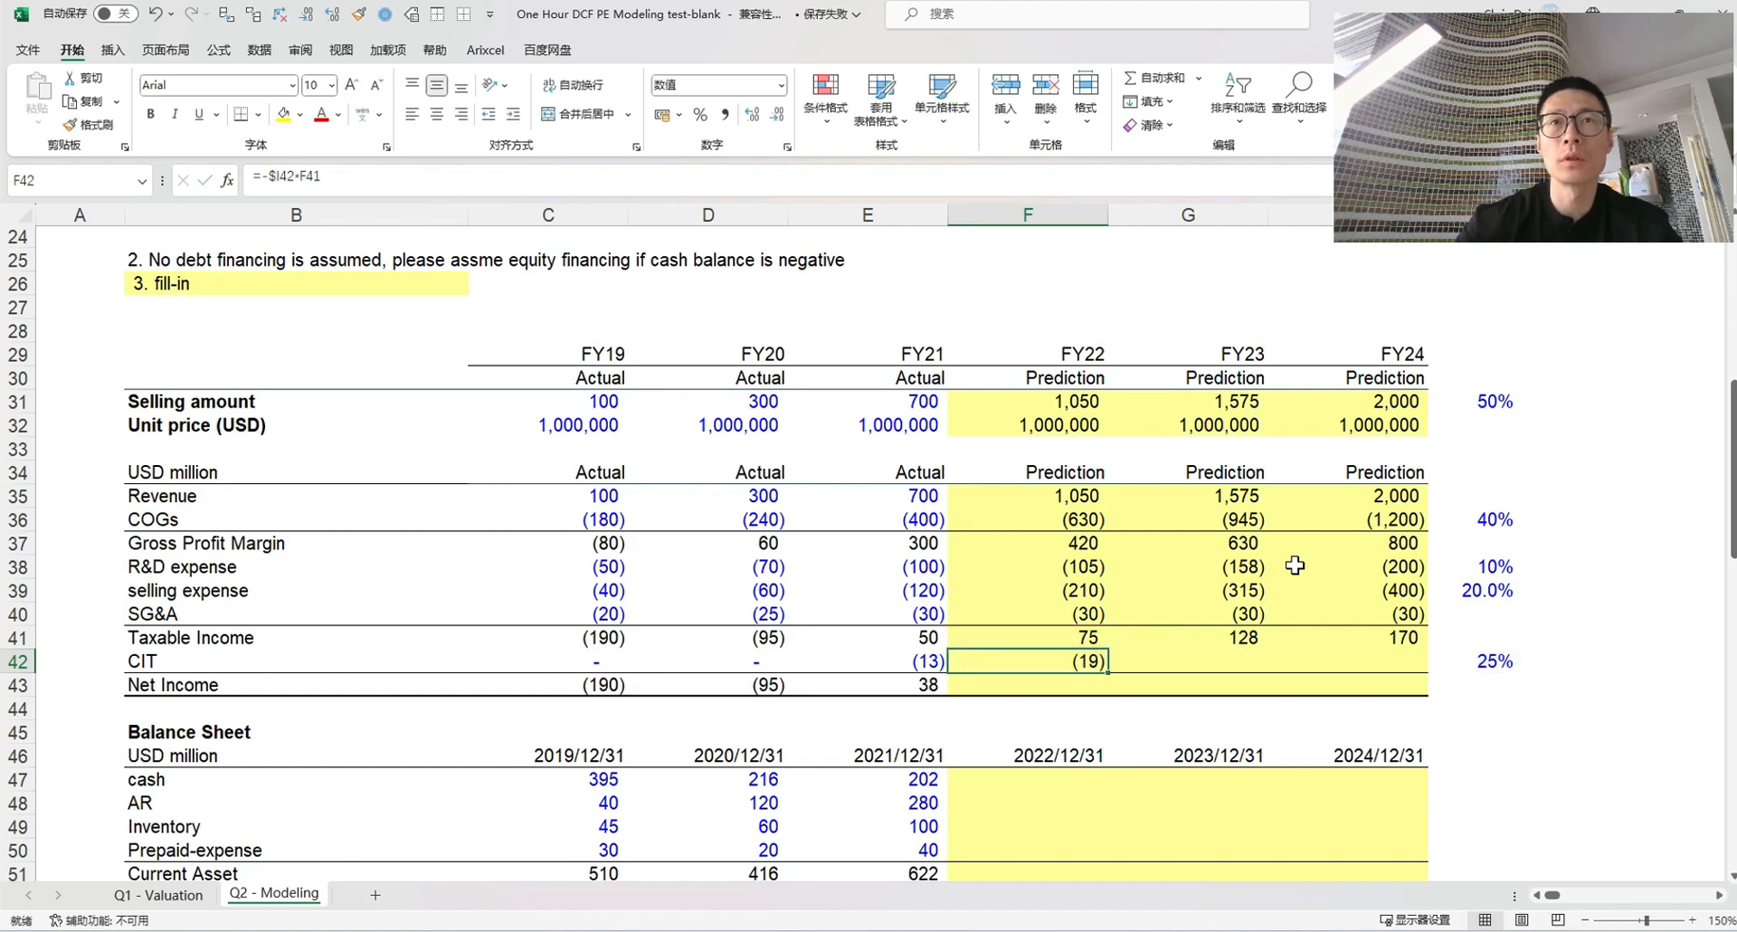
key("ctrl+c")
key("Right")
key("shift+Right")
key("Return")
Sum FY22 taxable income and CIT in F43 for the net income with =SUM(F41:F42)
key("Down")
key("Left")
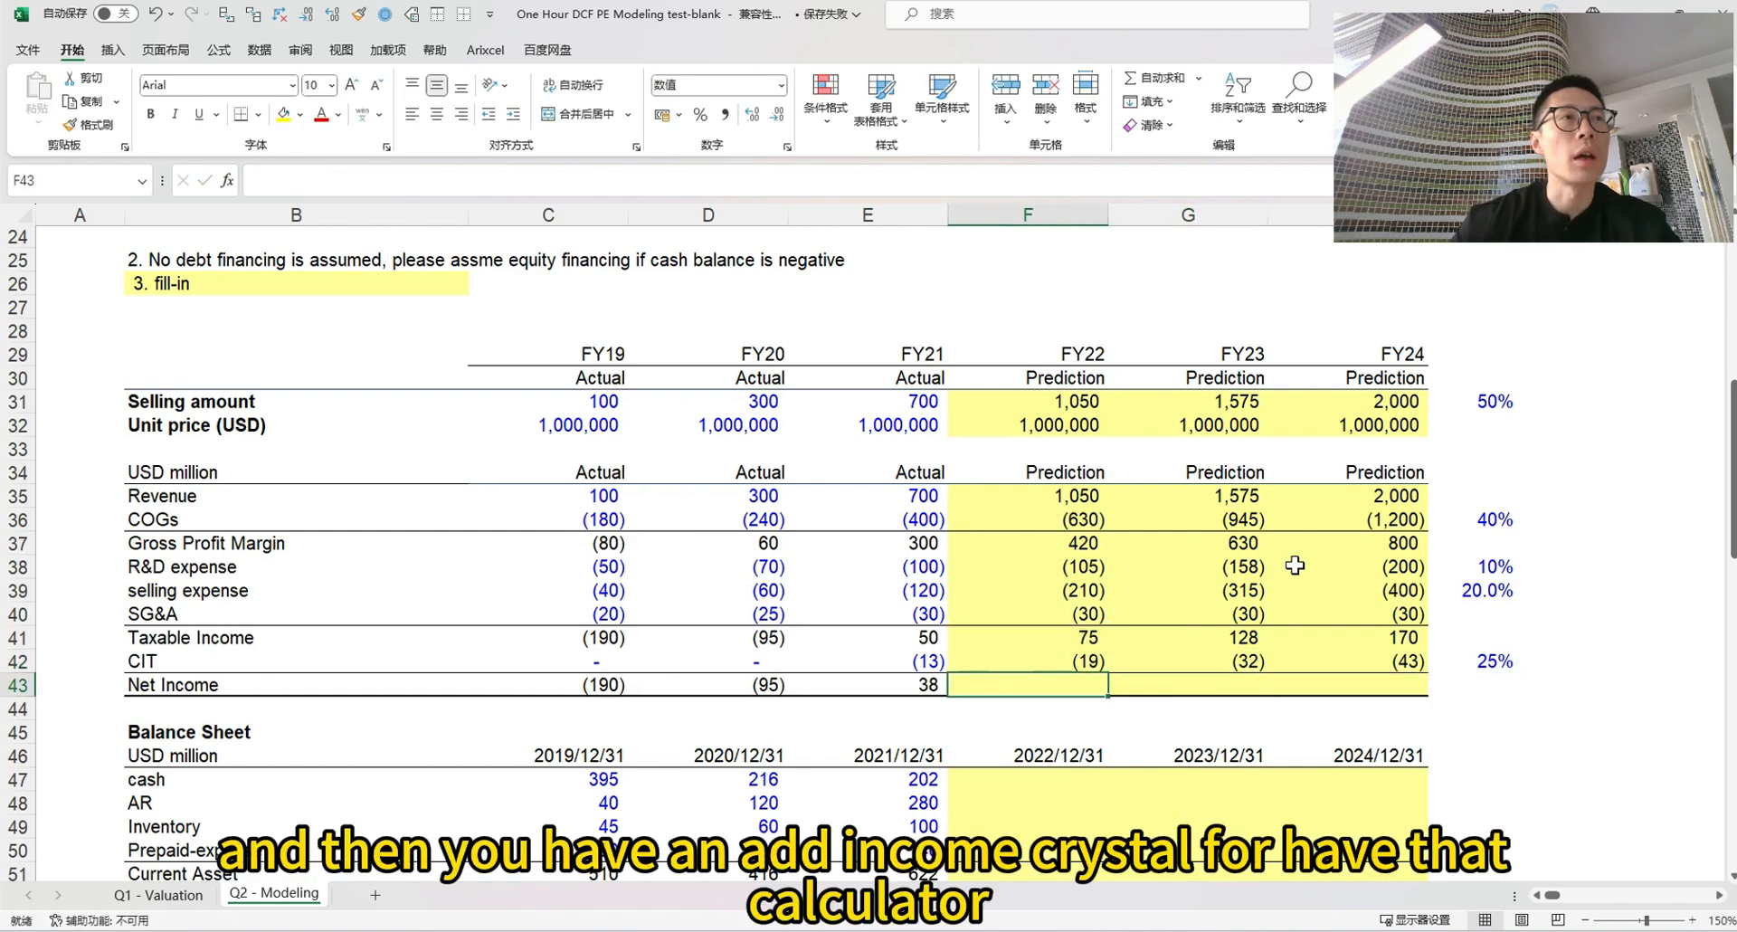
key("alt+equal")
key("Up")
key("shift+Down")
key("ctrl+Return")
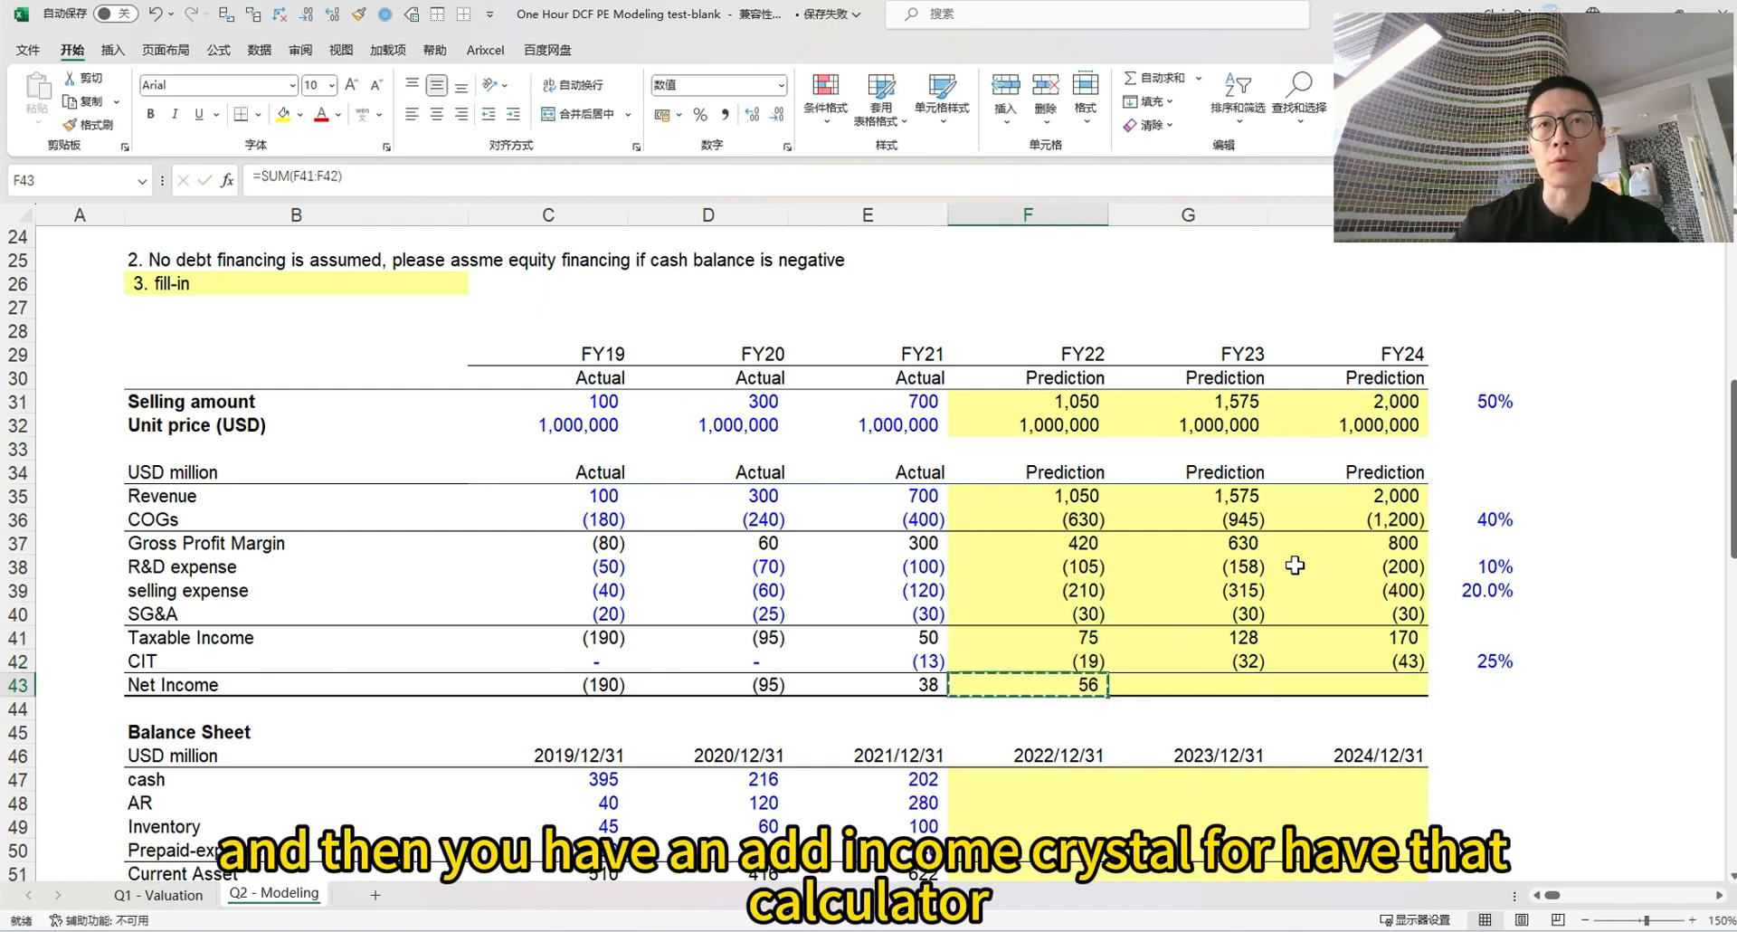
Copy the FY22 net income formula from F43 across to G43:H43
key("ctrl+c")
key("Right")
key("shift+Right")
key("Return")
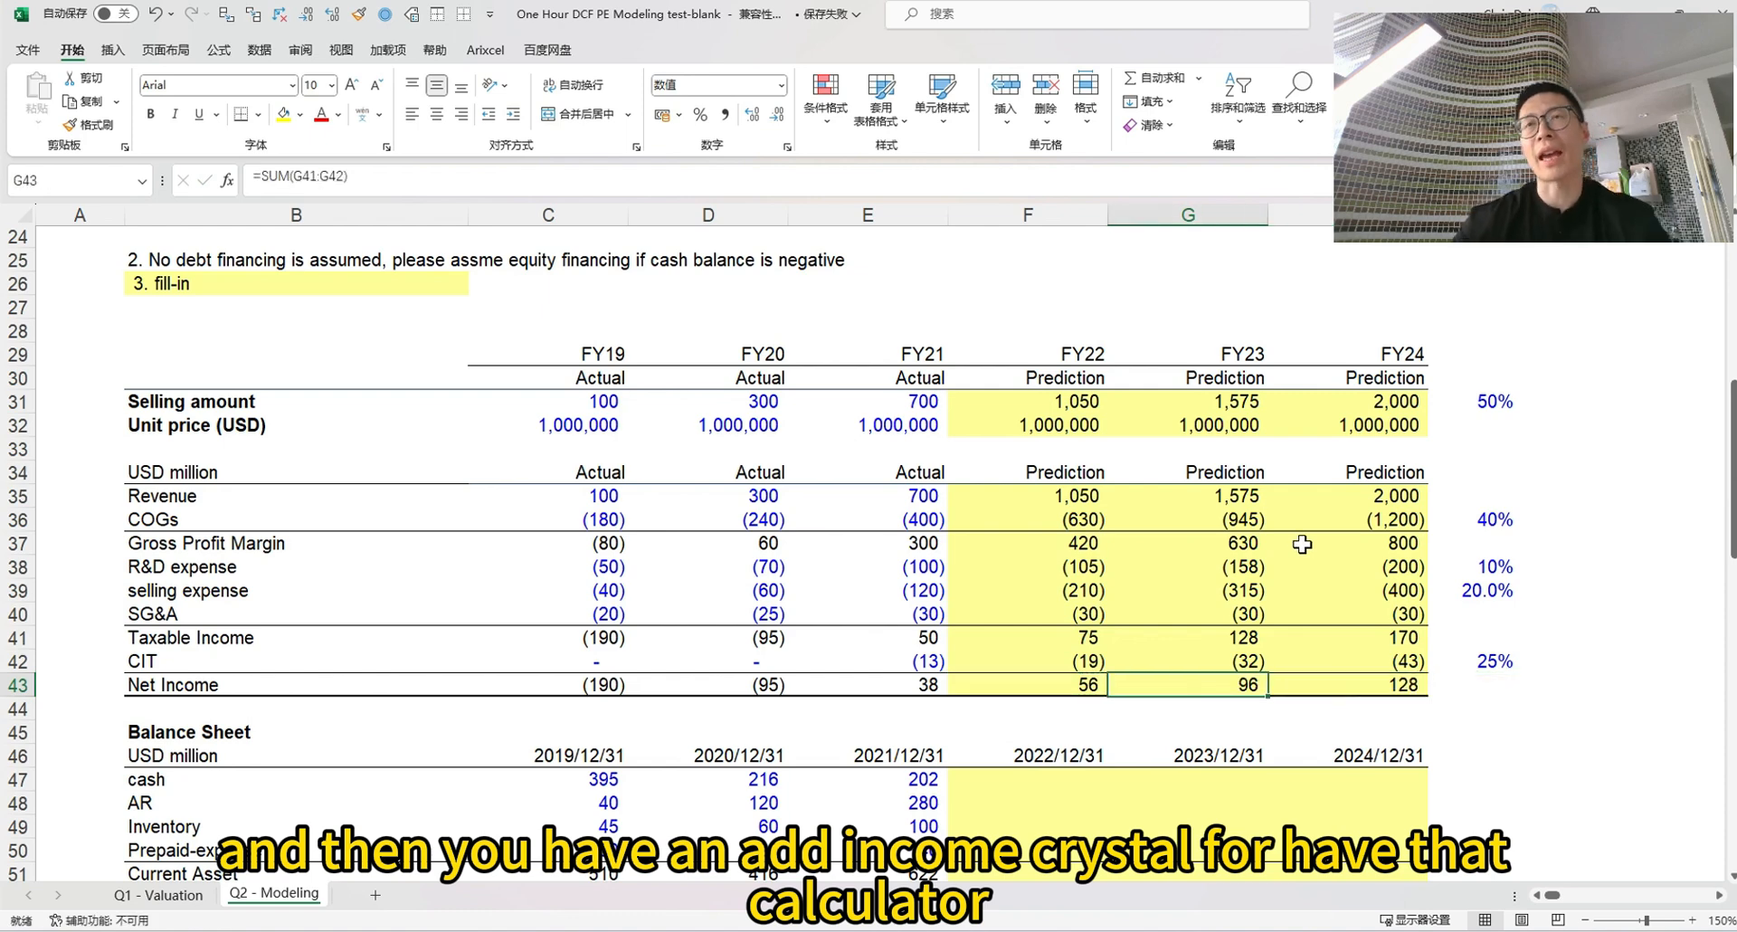
Enter the 120-day accounts receivable assumption from the background notes in I48
scroll(892, 550, "down", 3)
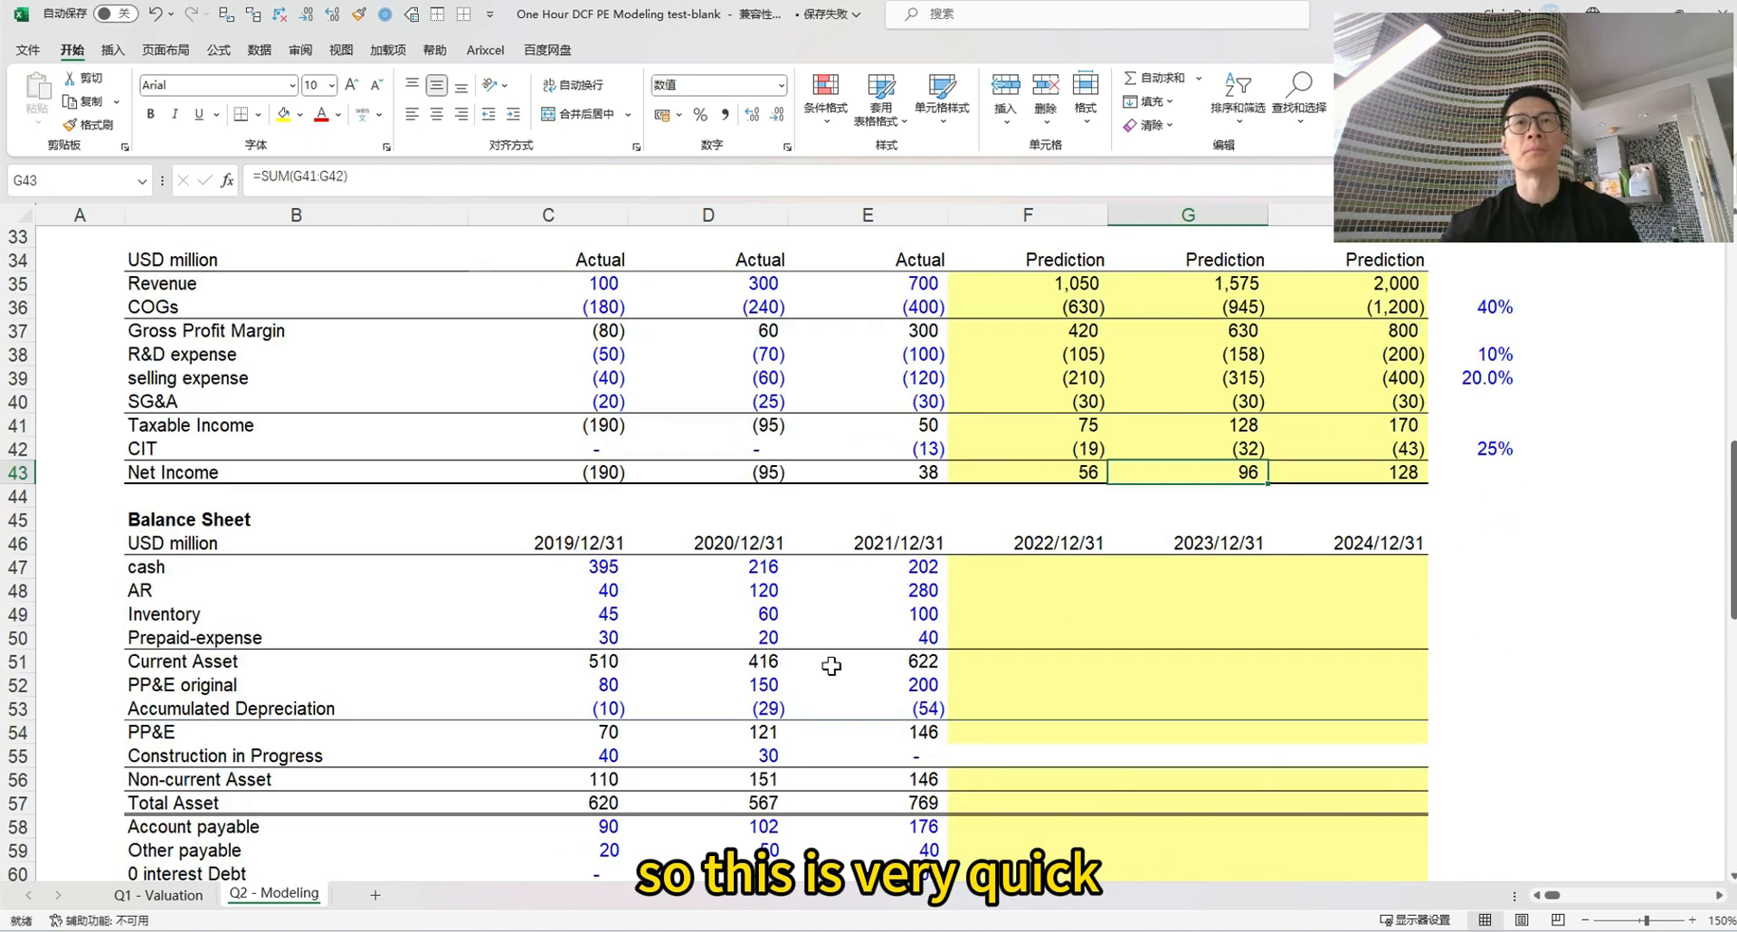
left_click(882, 592)
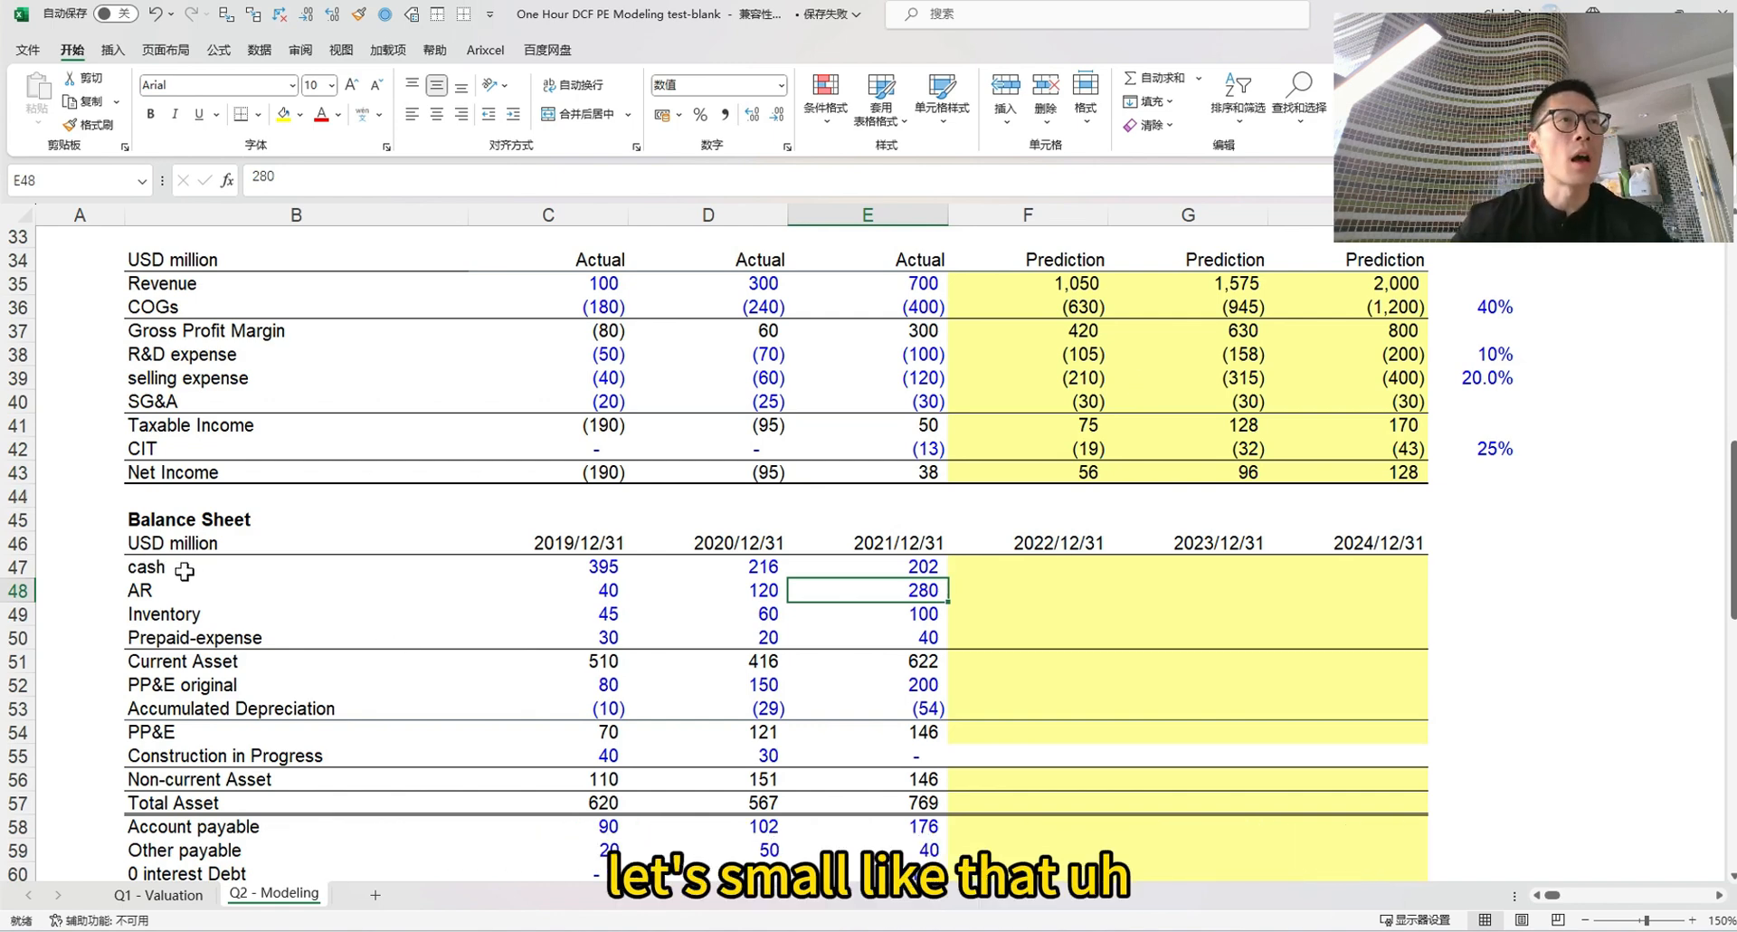
left_click_drag(184, 568, 1354, 566)
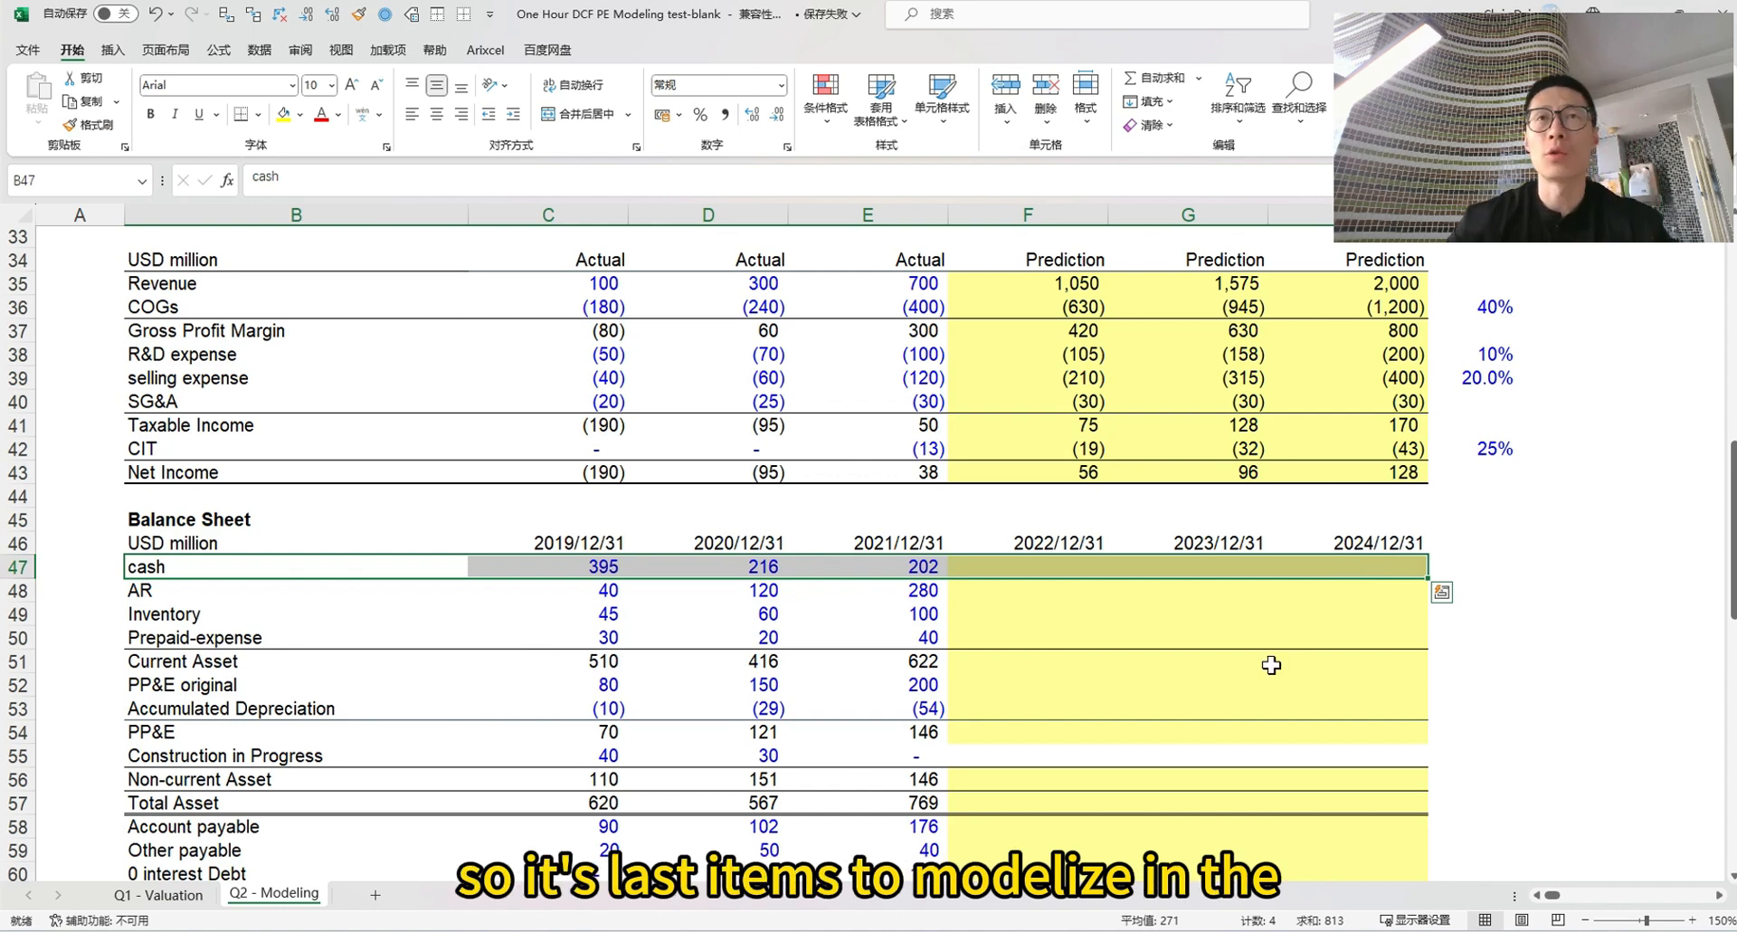
left_click(1023, 592)
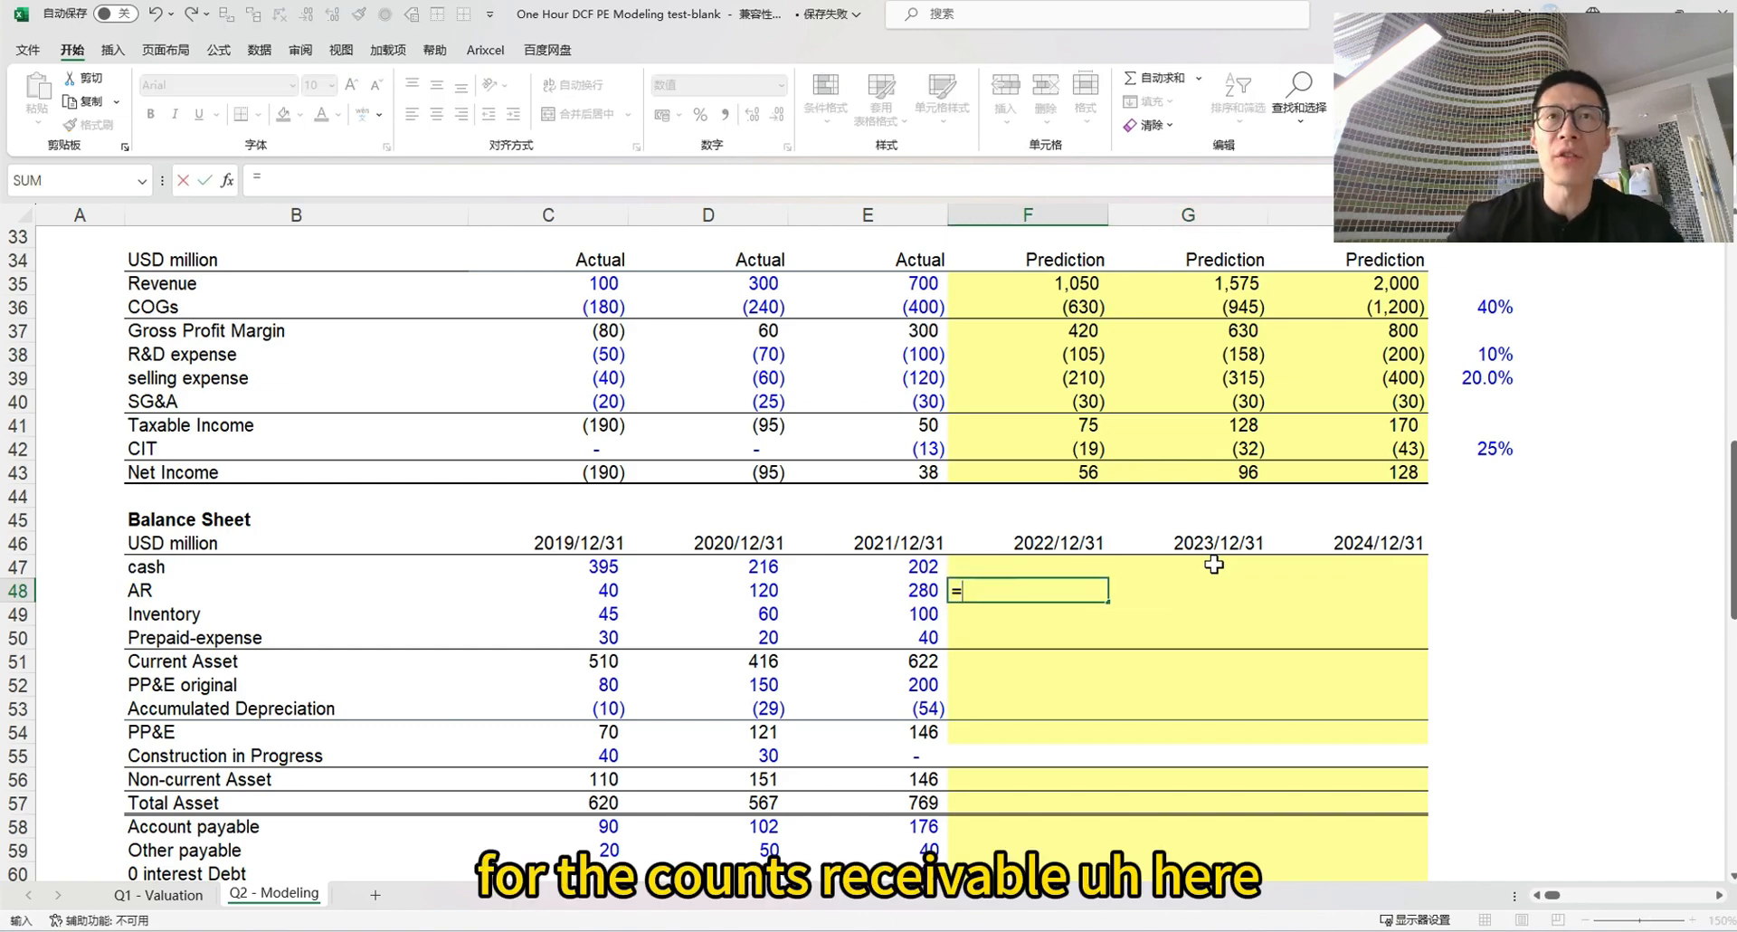
left_click(1470, 599)
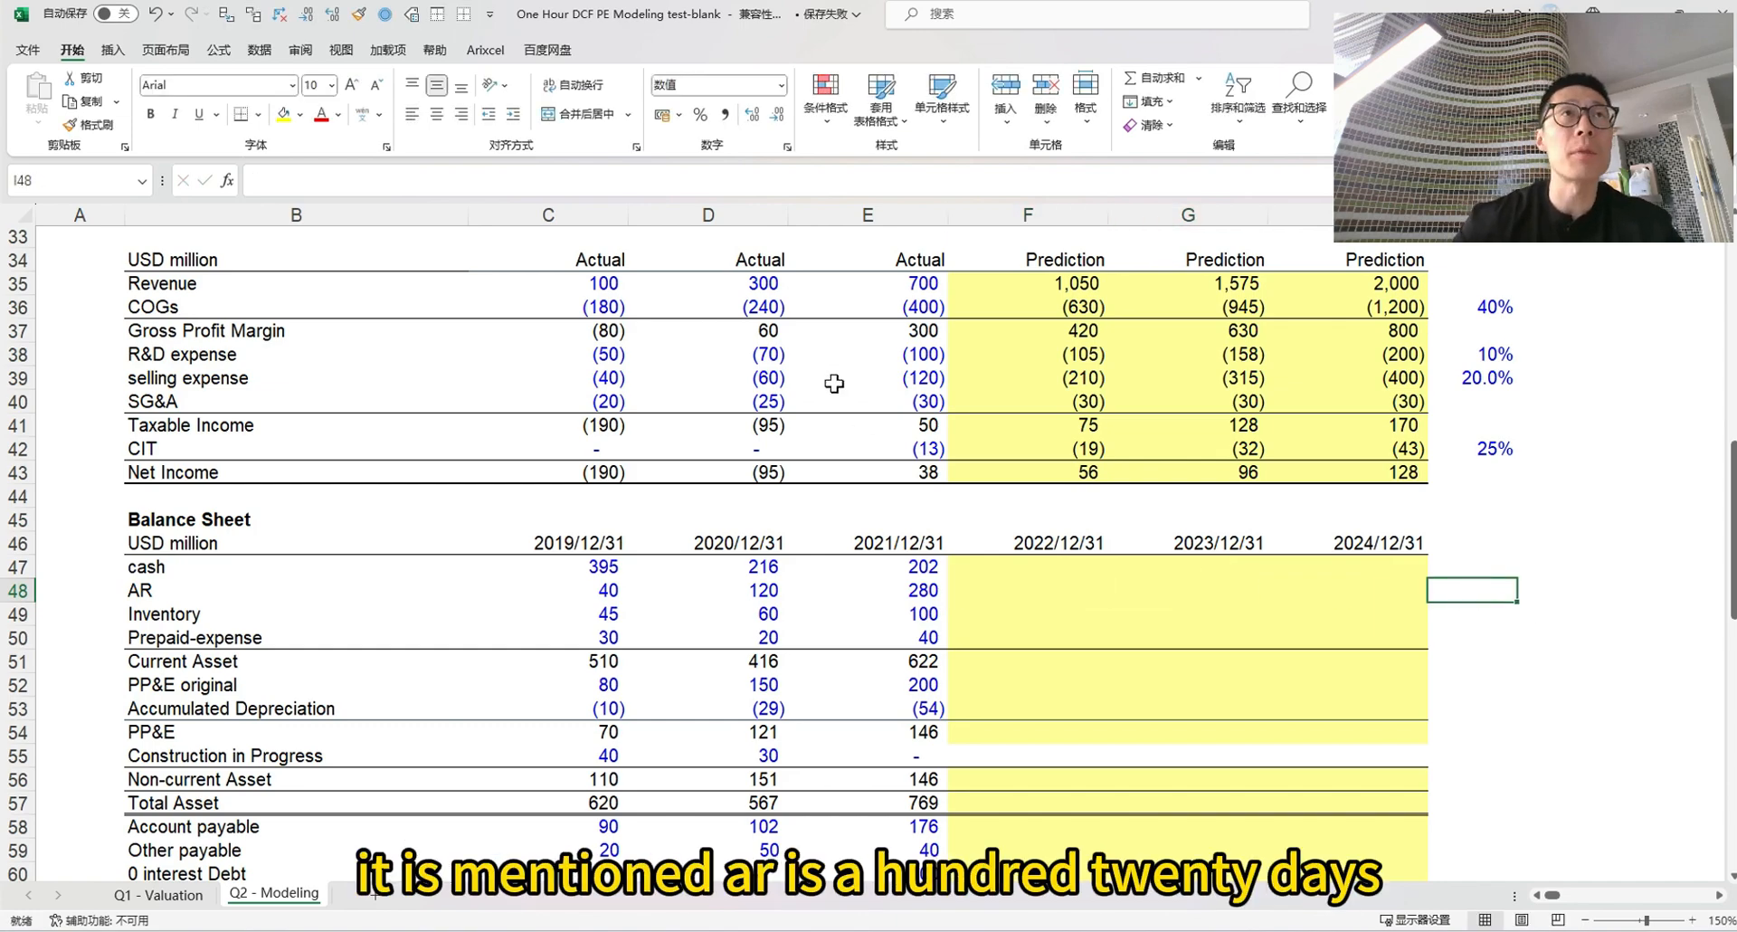
scroll(834, 382, "up", 9)
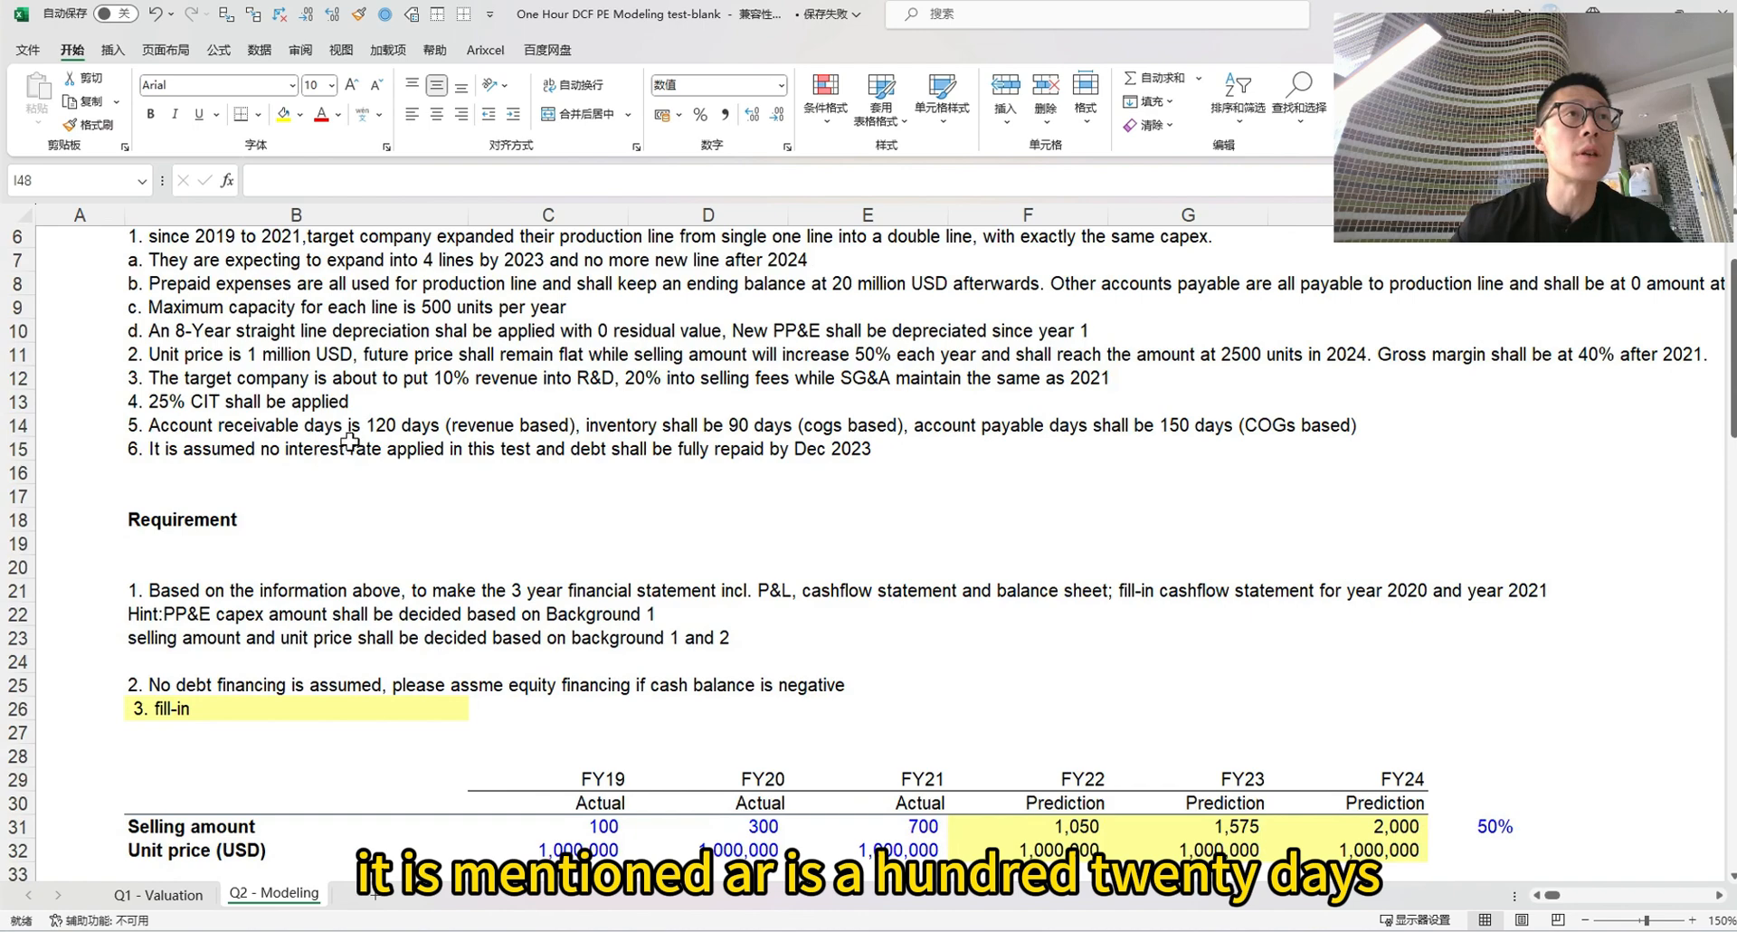
key("Return")
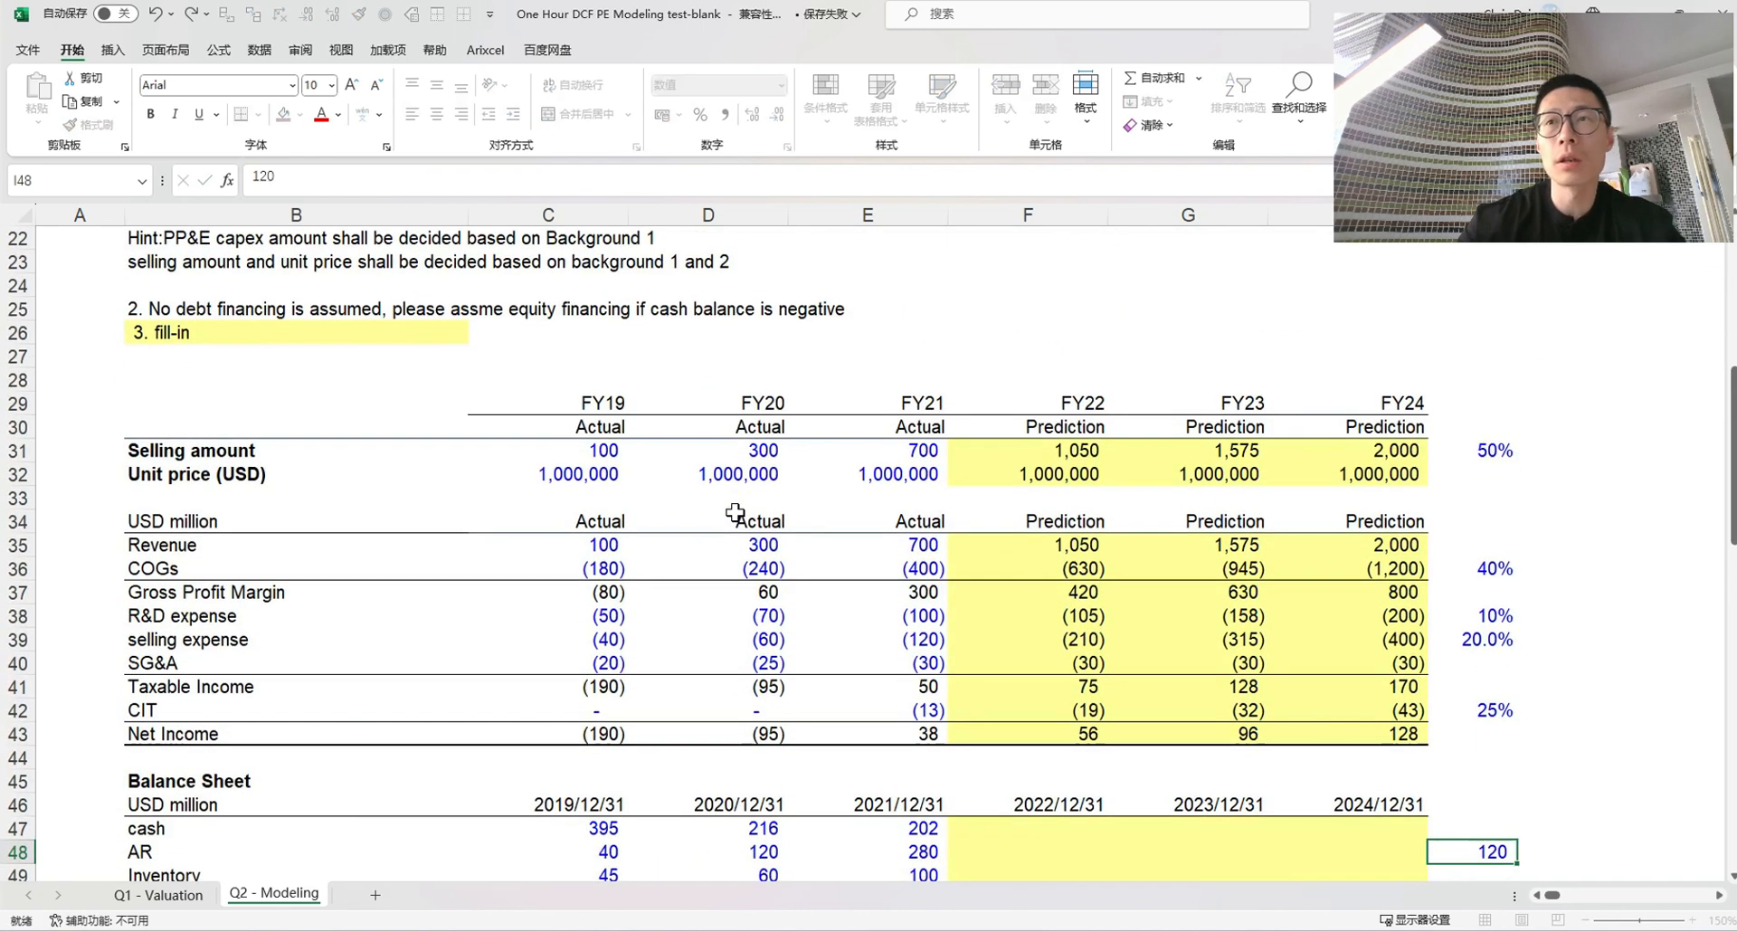
Enter the 90-day inventory assumption from the background notes in I49
scroll(750, 485, "up", 4)
scroll(750, 486, "up", 2)
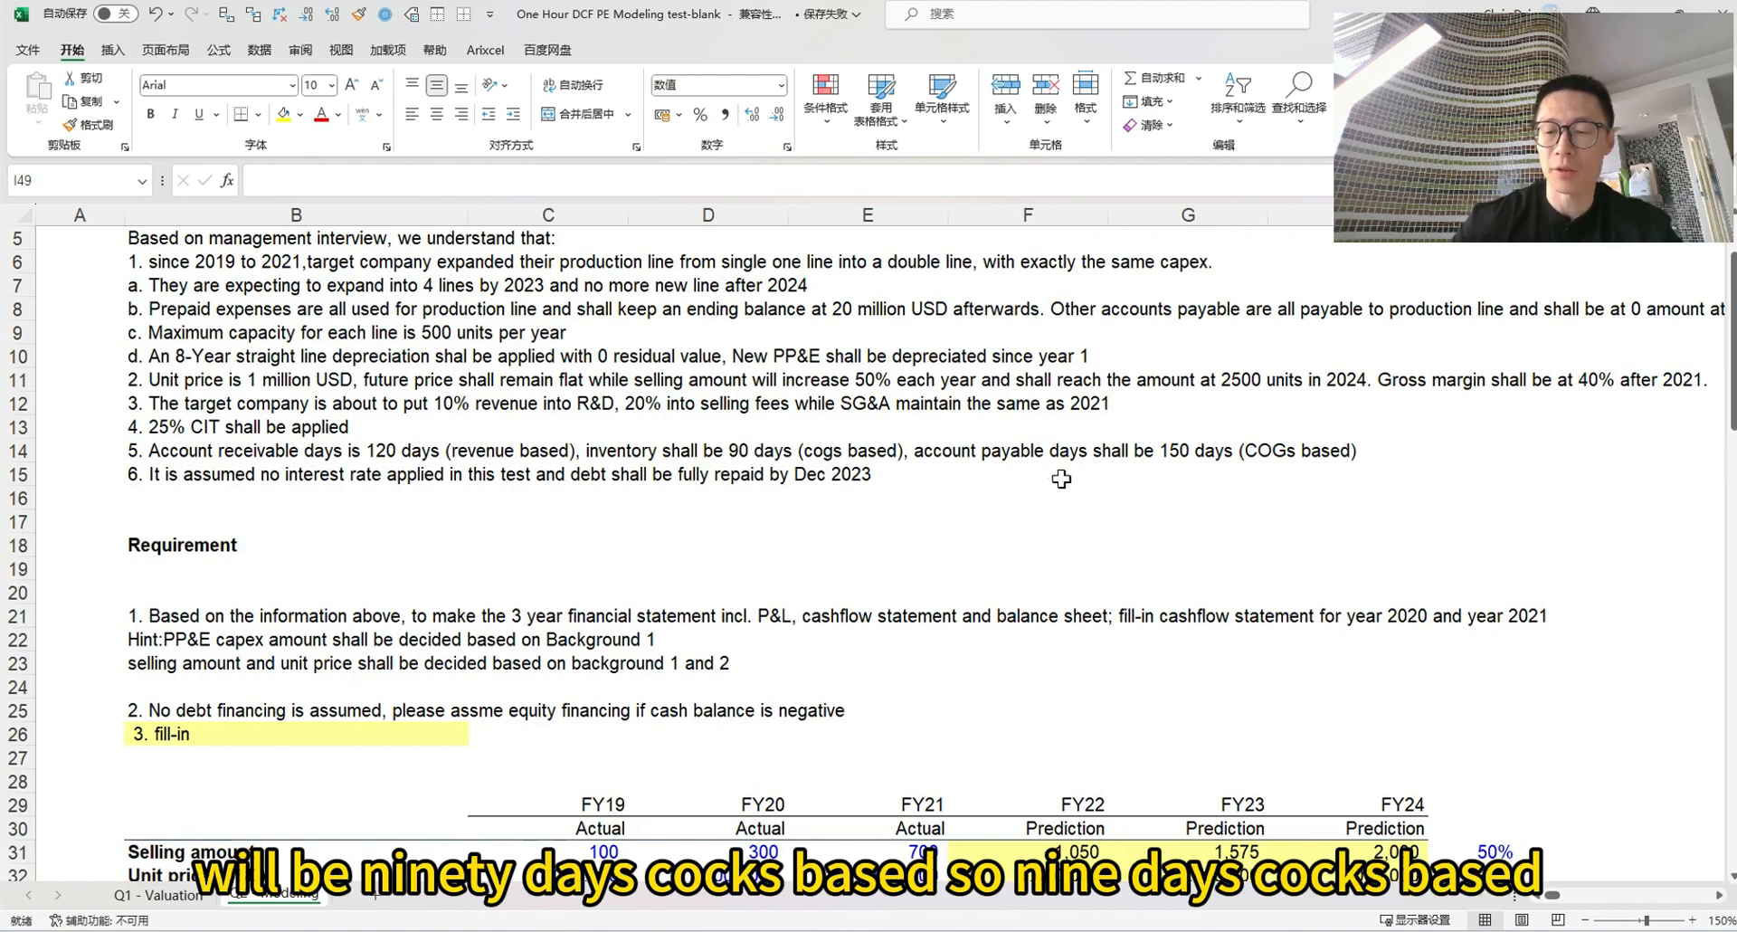
scroll(1058, 478, "down", 6)
type("90")
key("Up")
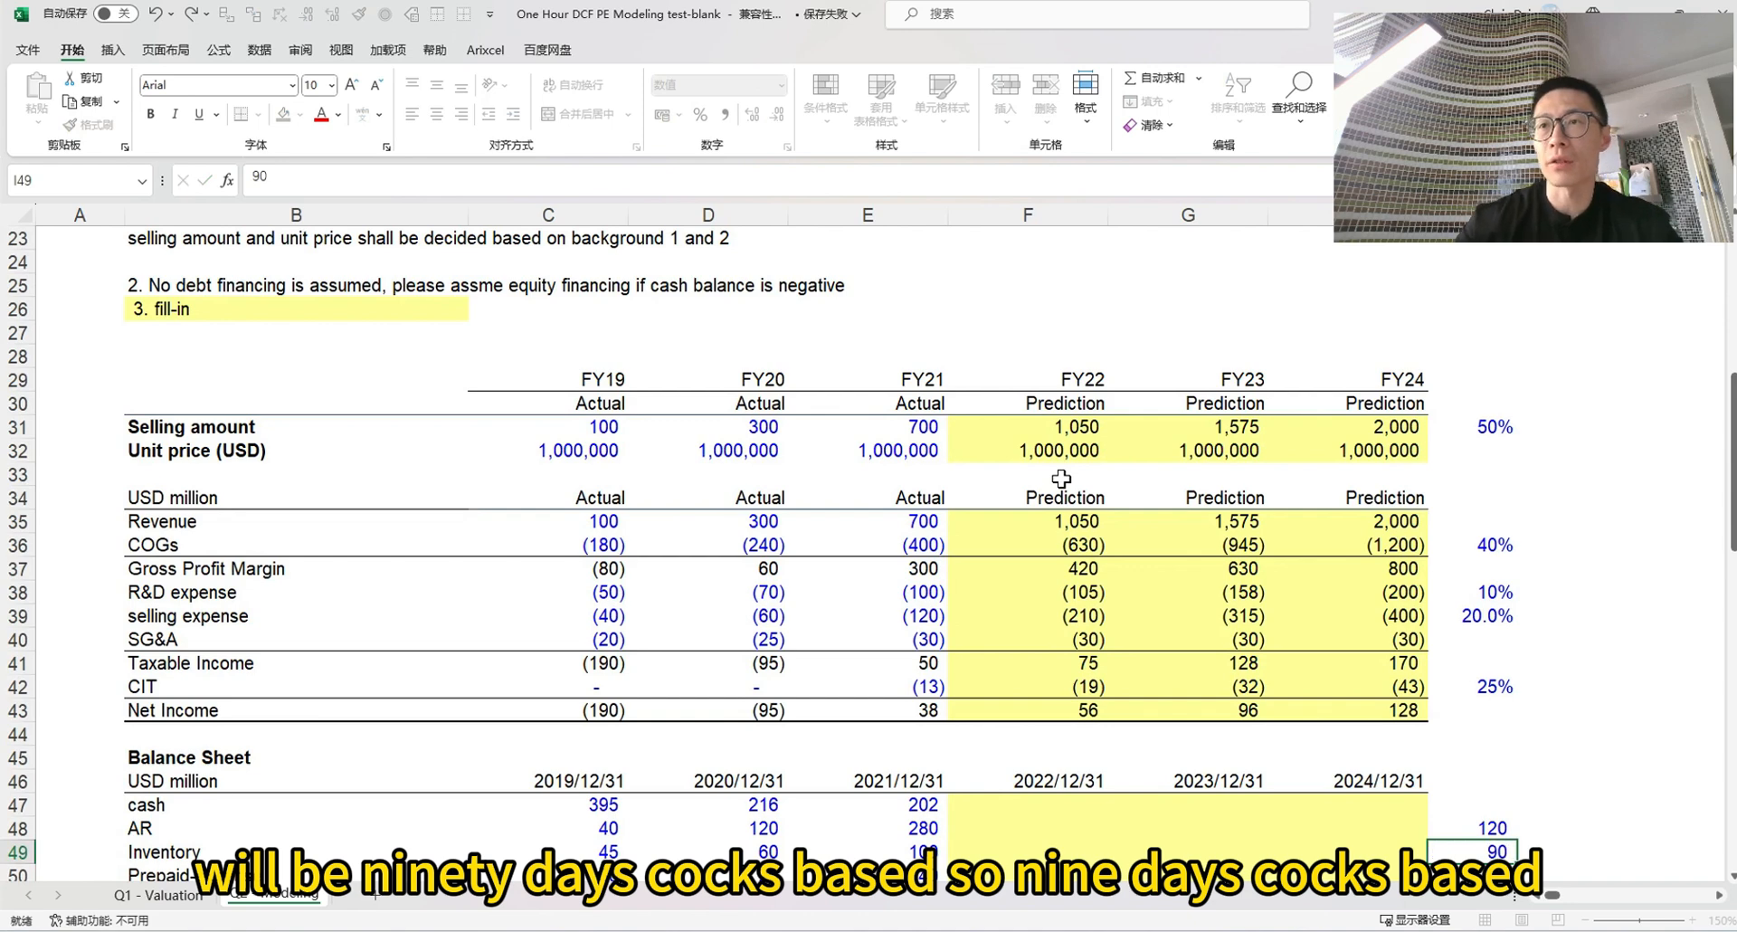
Calculate the FY22 AR balance in F48 from revenue and receivable days with =F35/360*$I48
key("Left")
key("Left")
key("Left")
type("=")
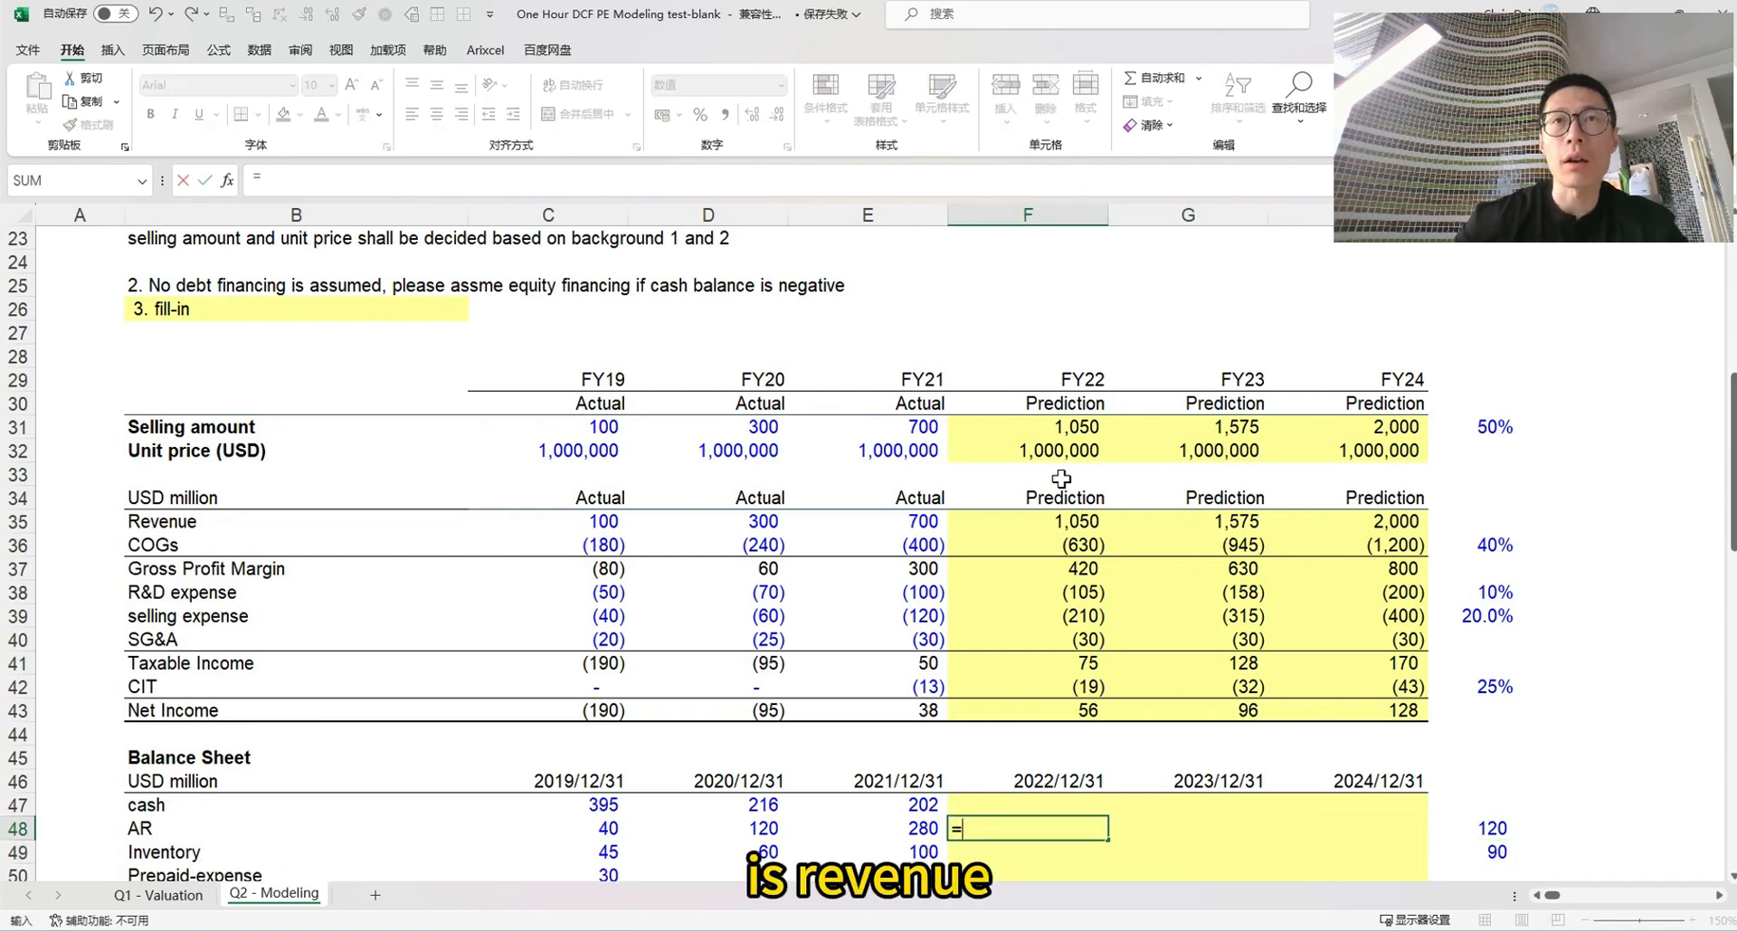
left_click(1083, 524)
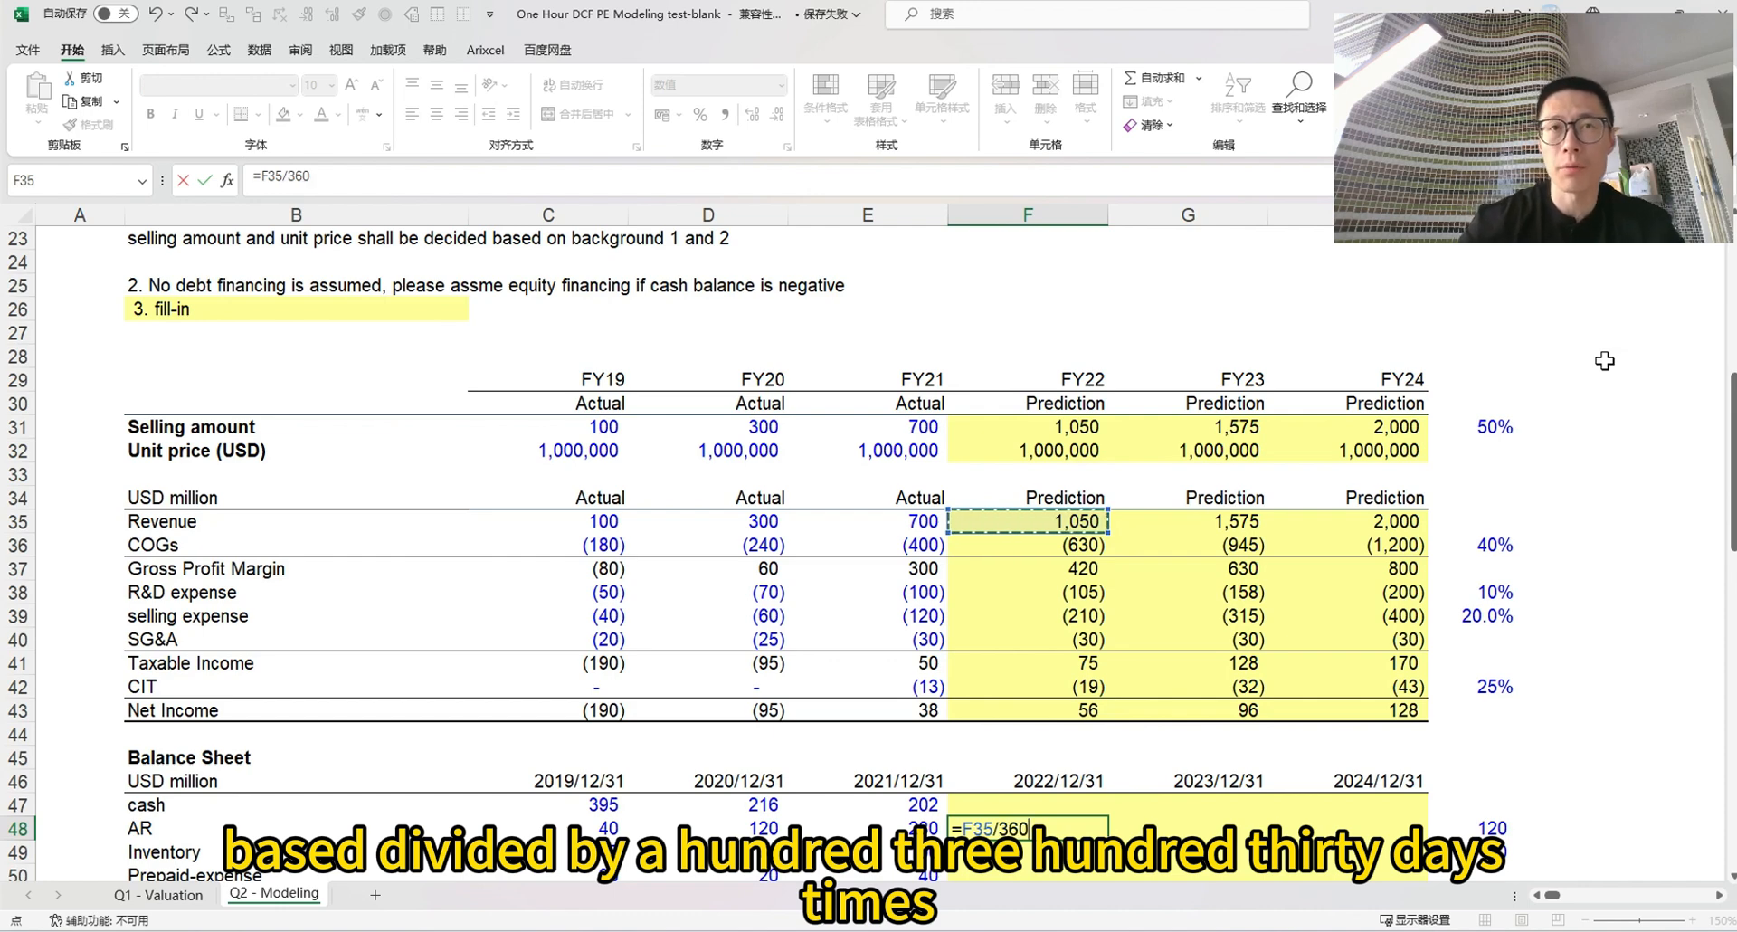
type("/360*")
key("Right")
key("Right")
key("Right")
key("Down")
key("Down")
key("Down")
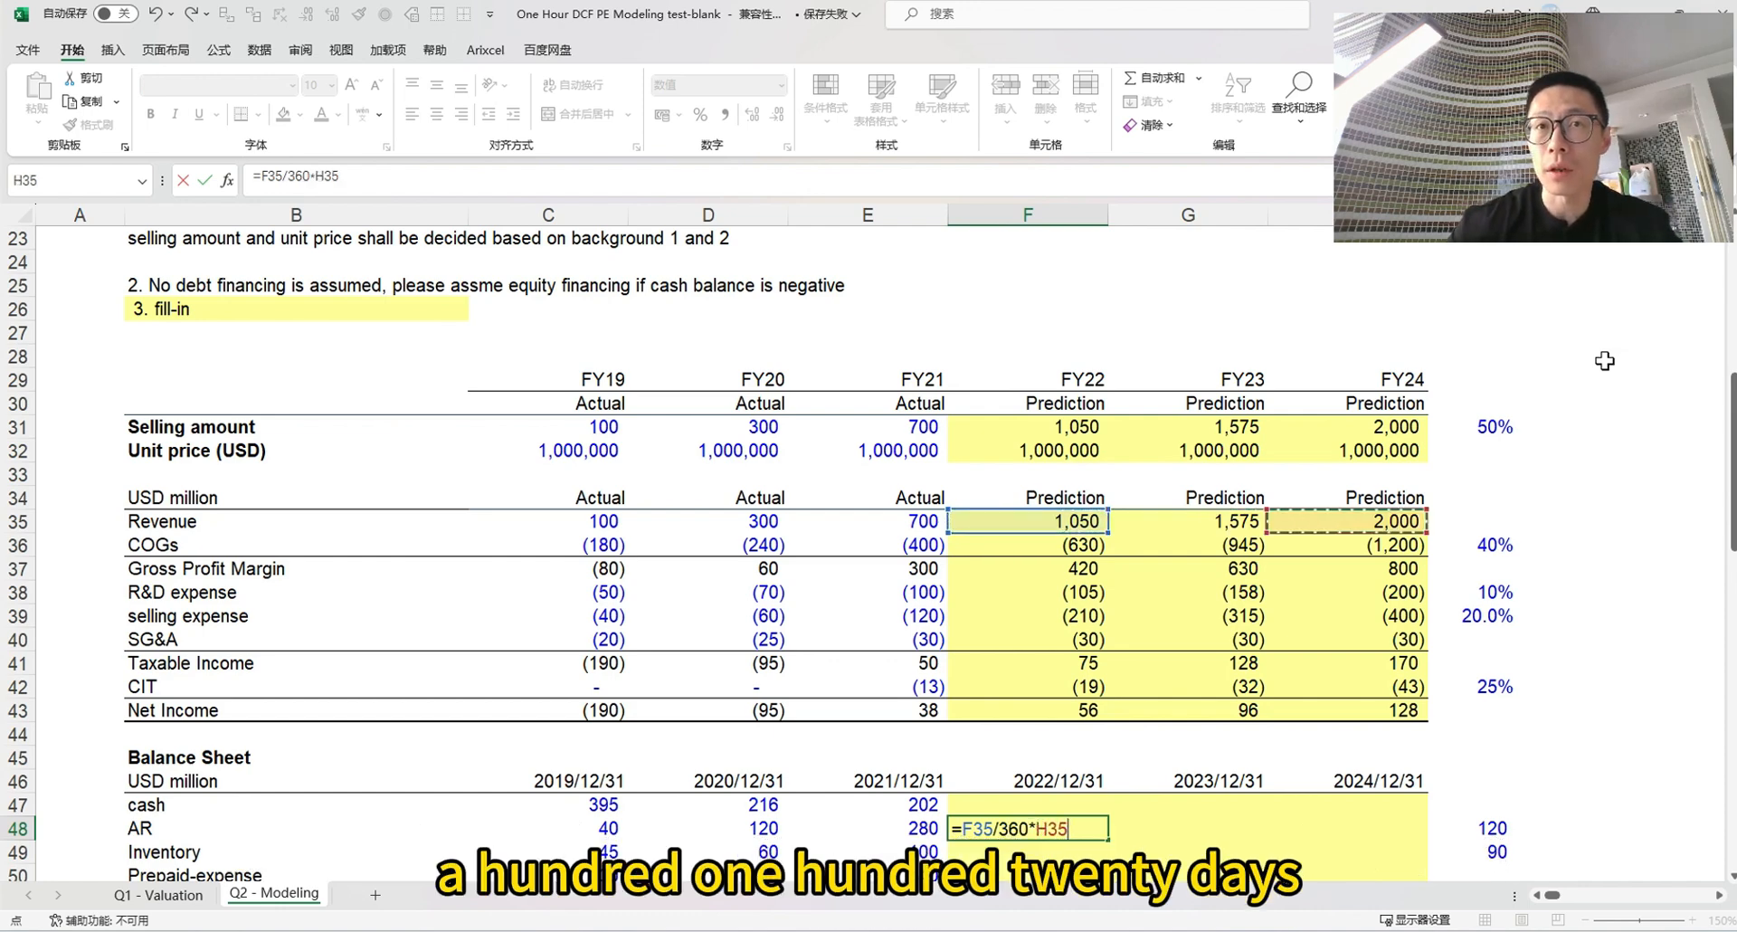
key("Down")
key("Down")
key("Down")
key("Down")
key("Down")
key("Down")
key("Down")
key("Down")
key("Down")
key("Down")
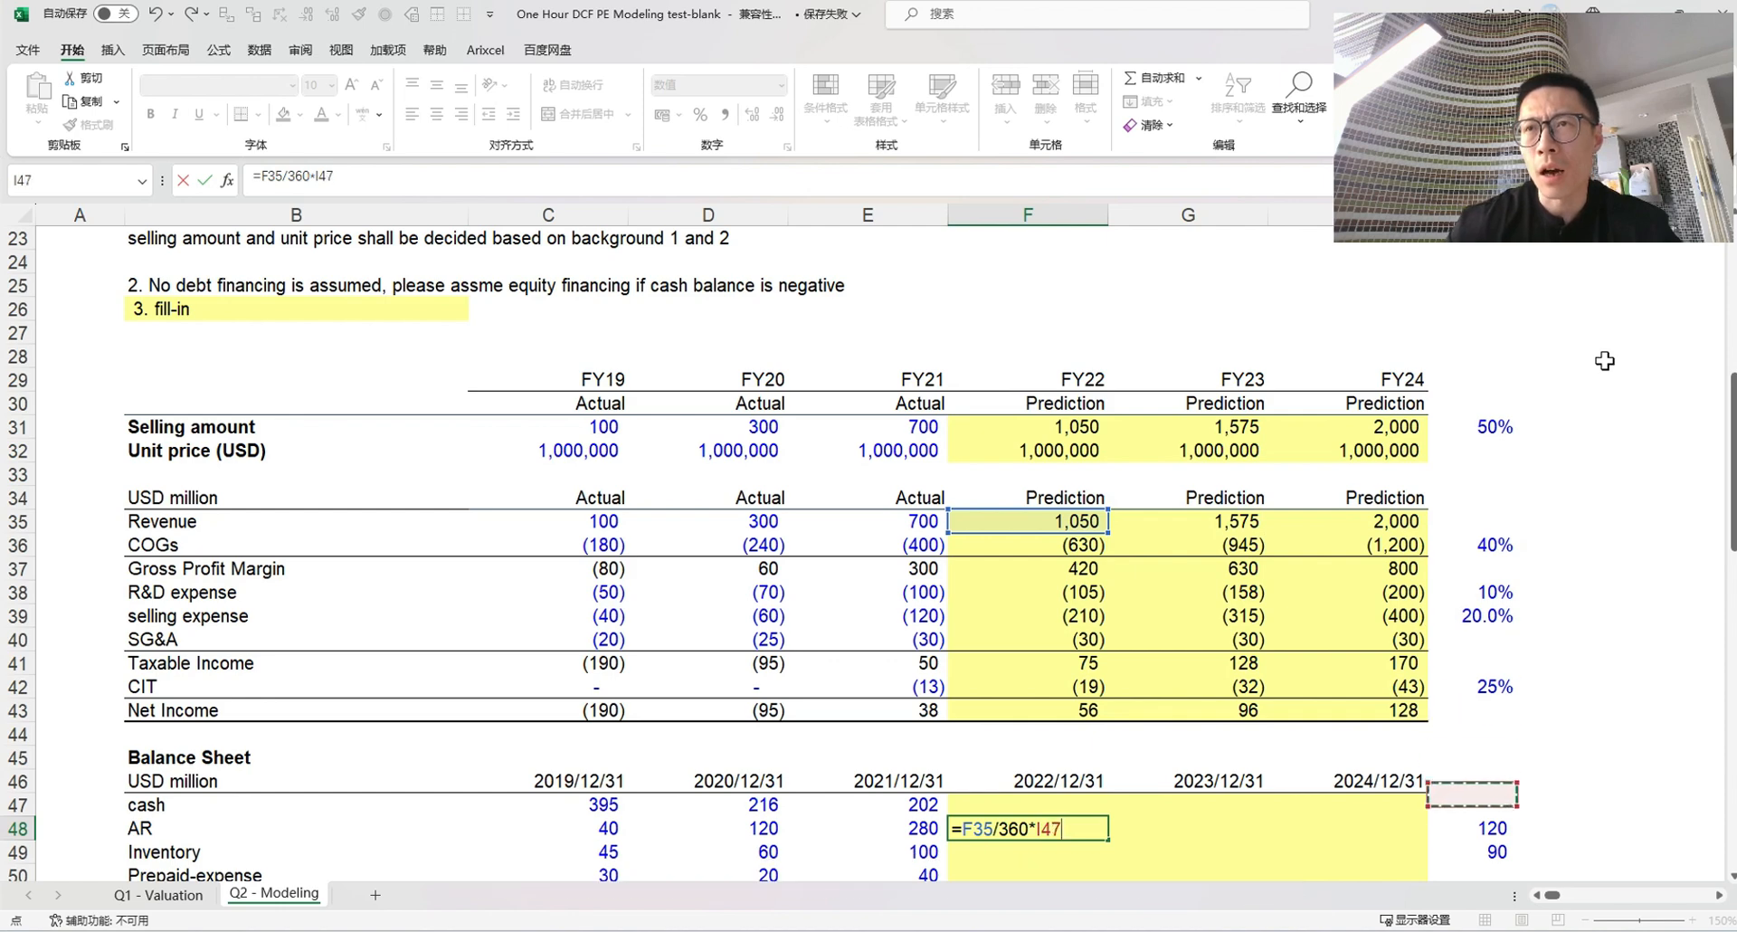
key("F4")
key("ctrl+Return")
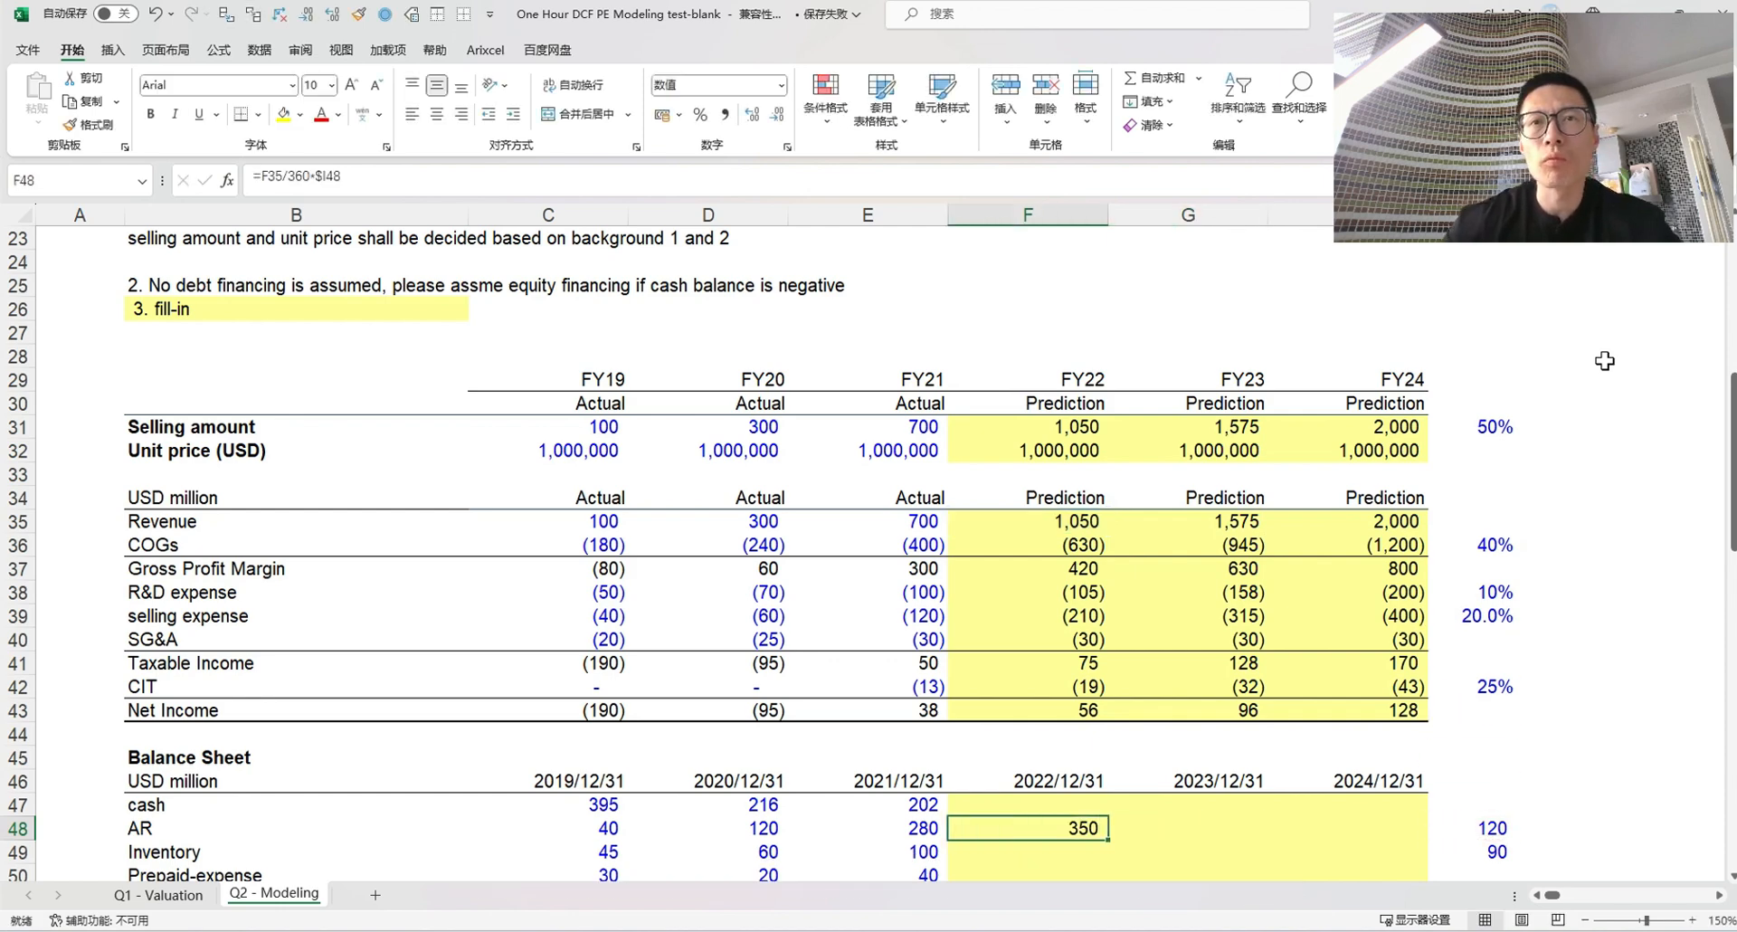
Copy the FY22 AR formula from F48 across to G48:H48
key("ctrl+c")
key("Right")
key("shift+Right")
key("shift+Right")
key("shift+Left")
key("ctrl+v")
key("Escape")
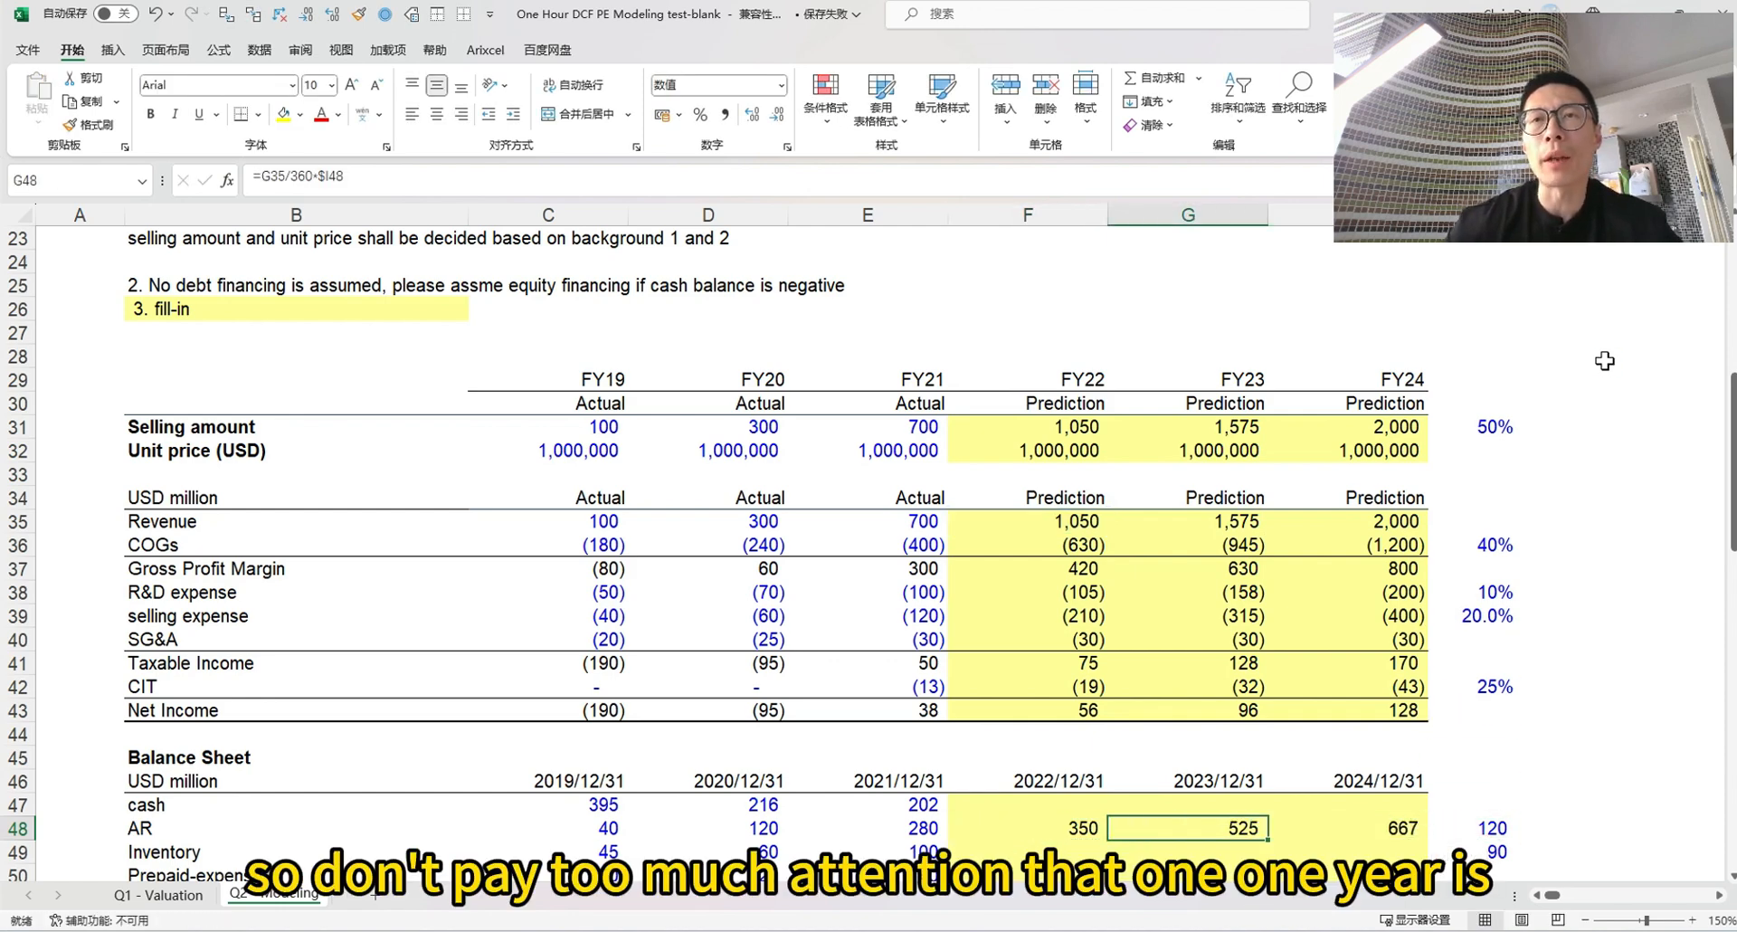
Review the FY22 AR formula in F48 and its 360-day year basis
key("Left")
key("F2")
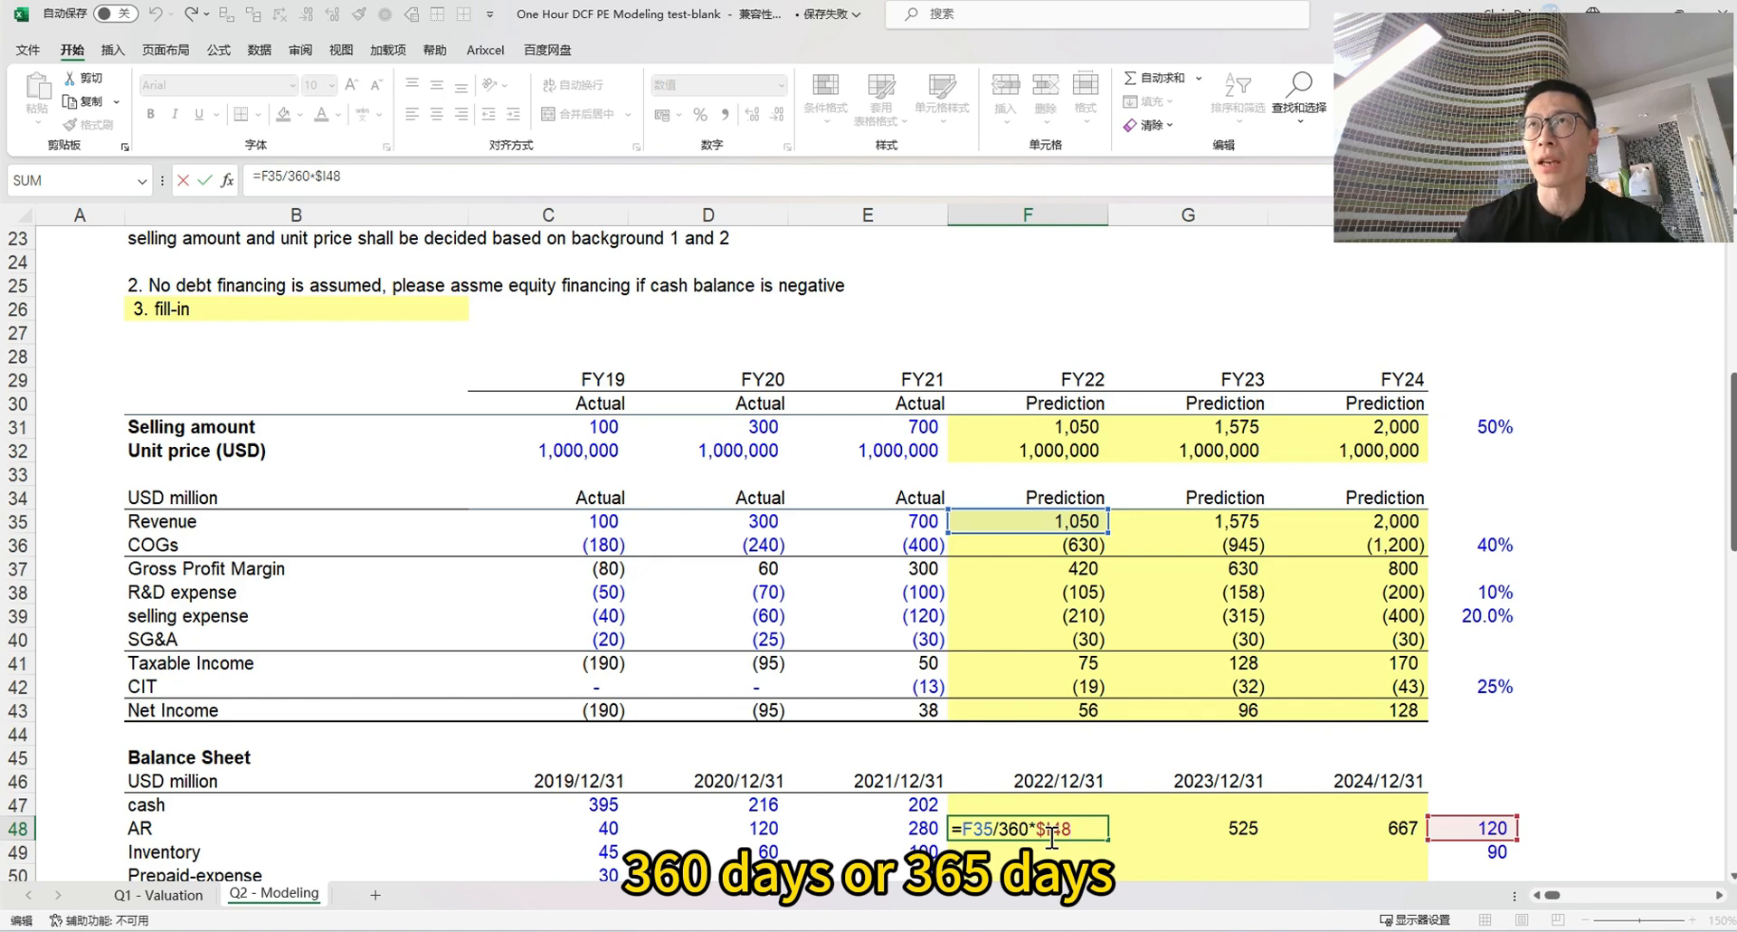
key("Escape")
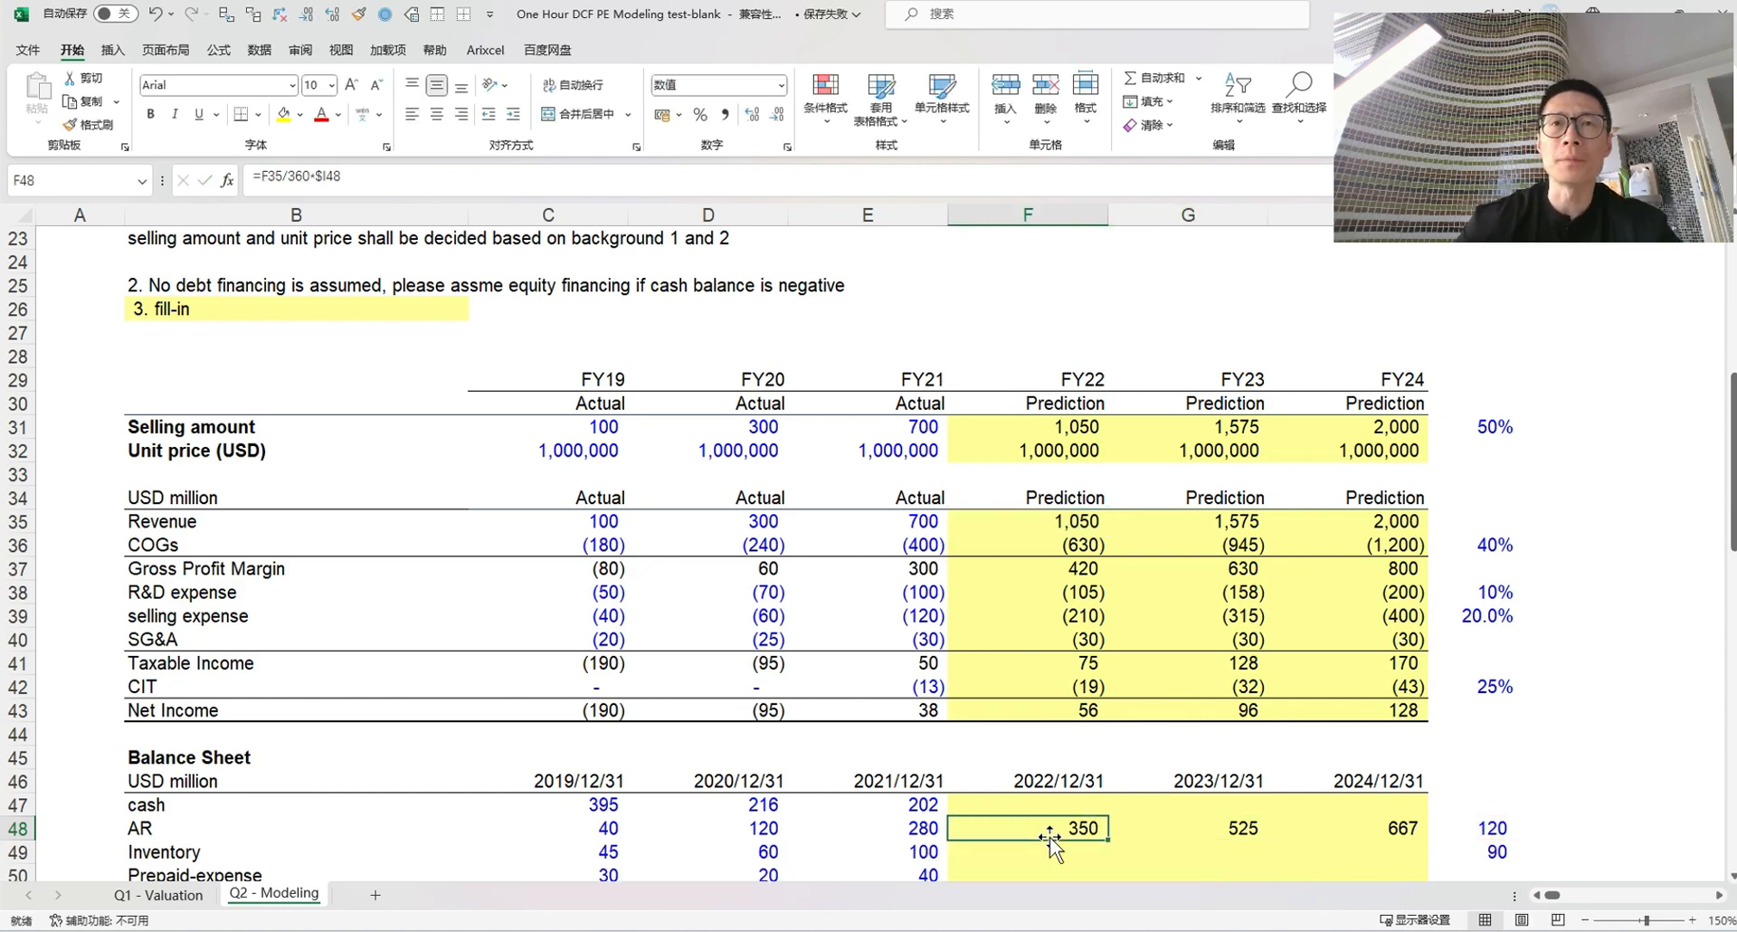
key("Down")
key("Down")
key("Down")
key("Down")
key("Up")
key("Up")
key("Up")
key("Up")
key("F2")
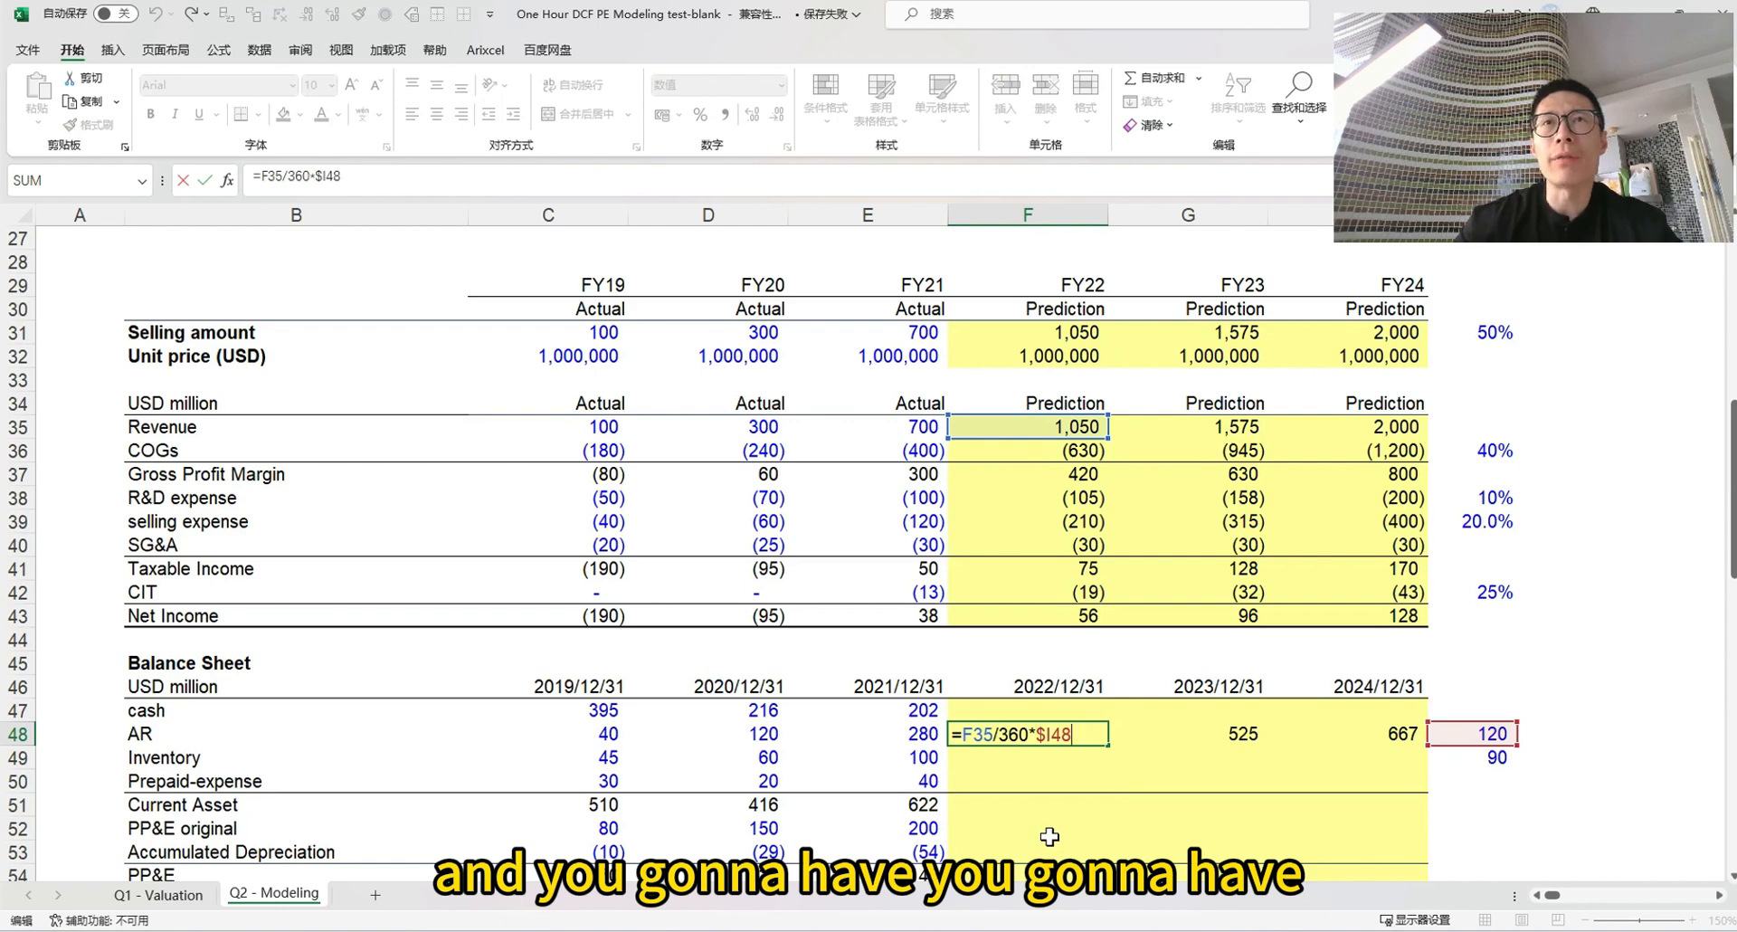
key("Return")
Copy the FY22 AR formula down to inventory in F49 and add a minus sign, making it =-F36/360*$I49
key("Up")
key("ctrl+c")
key("Down")
key("ctrl+v")
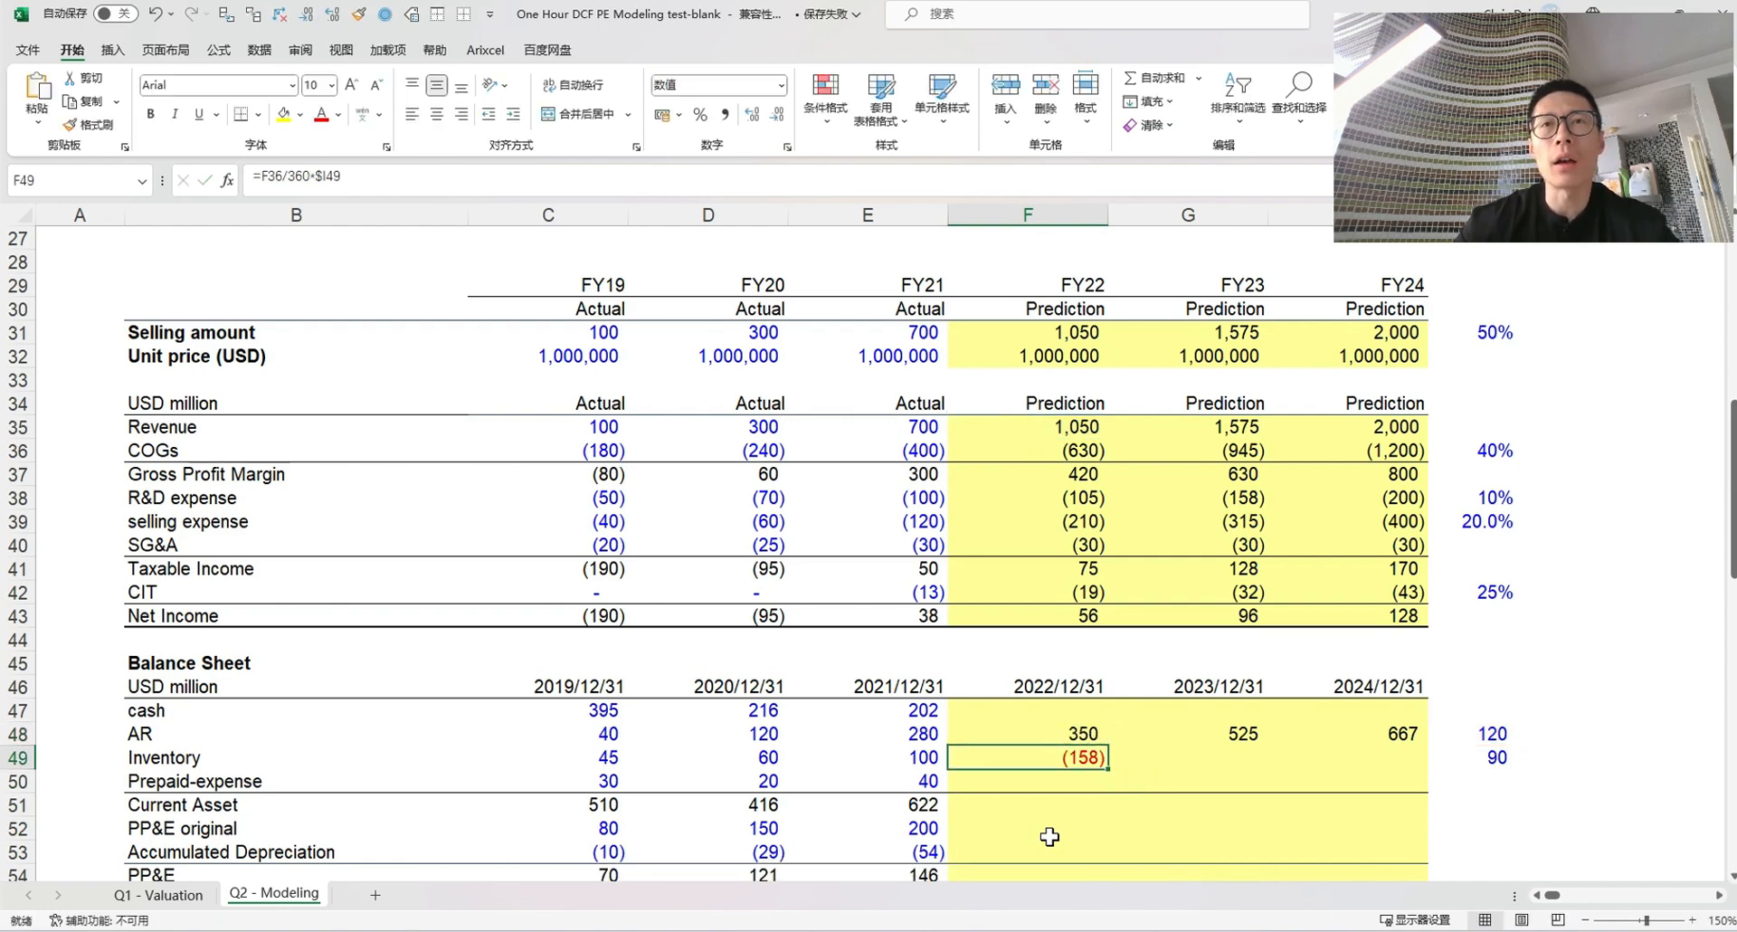
key("F2")
key("Left")
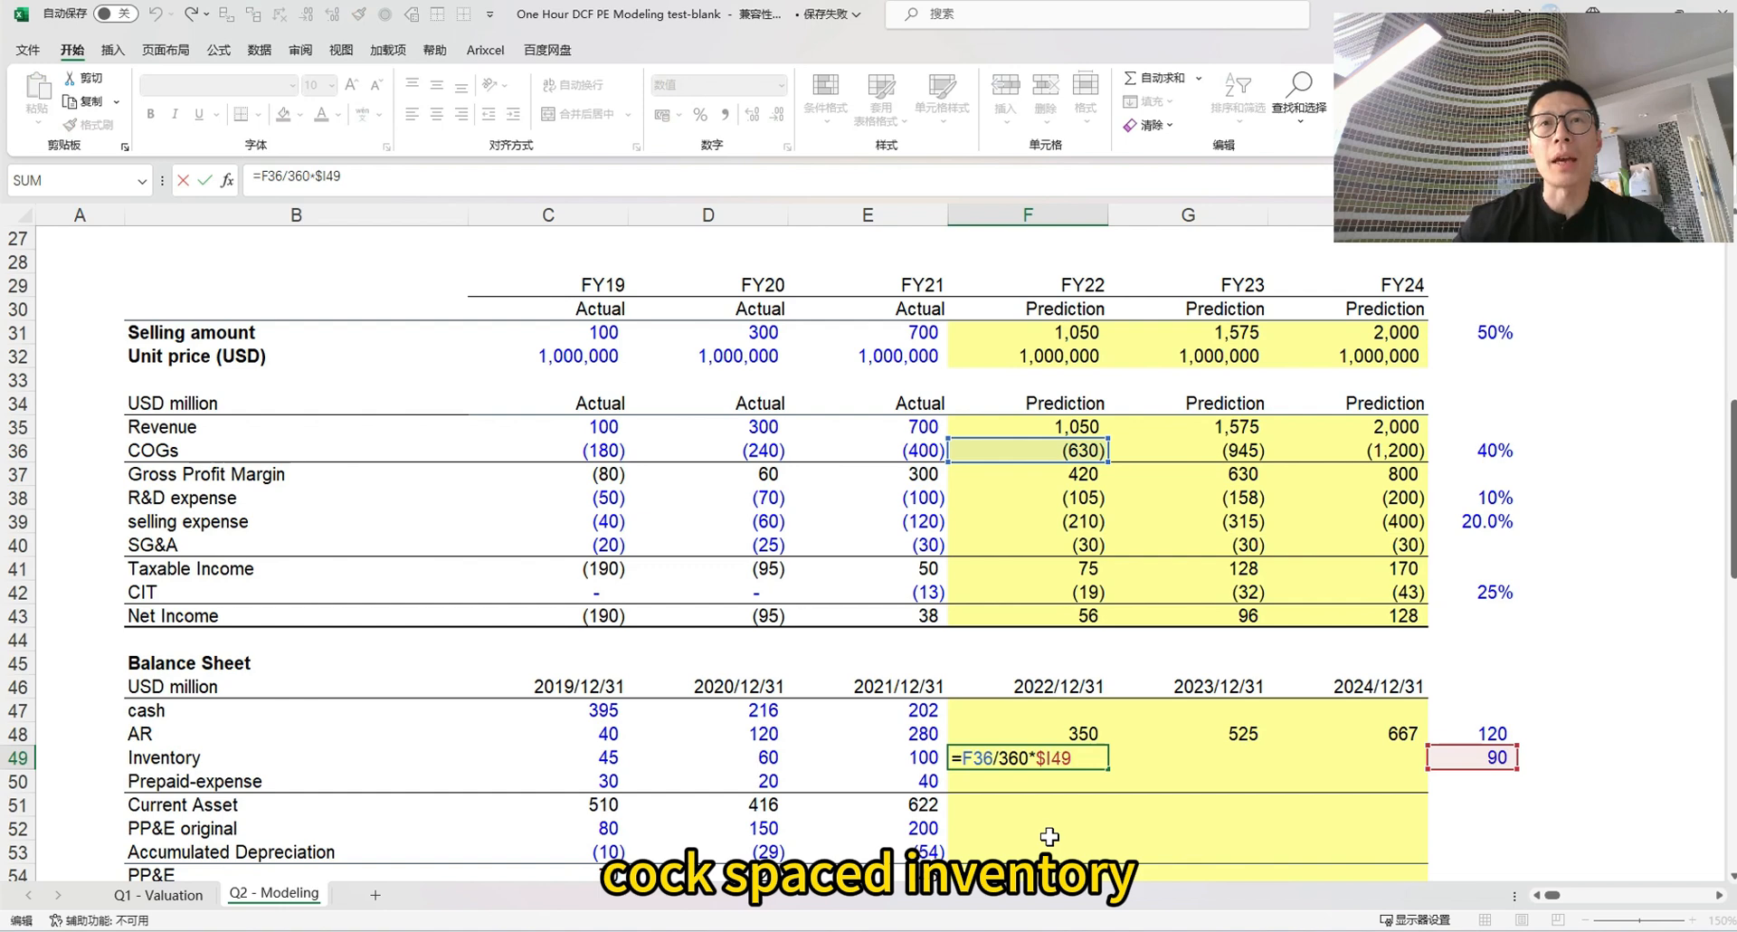
type("-")
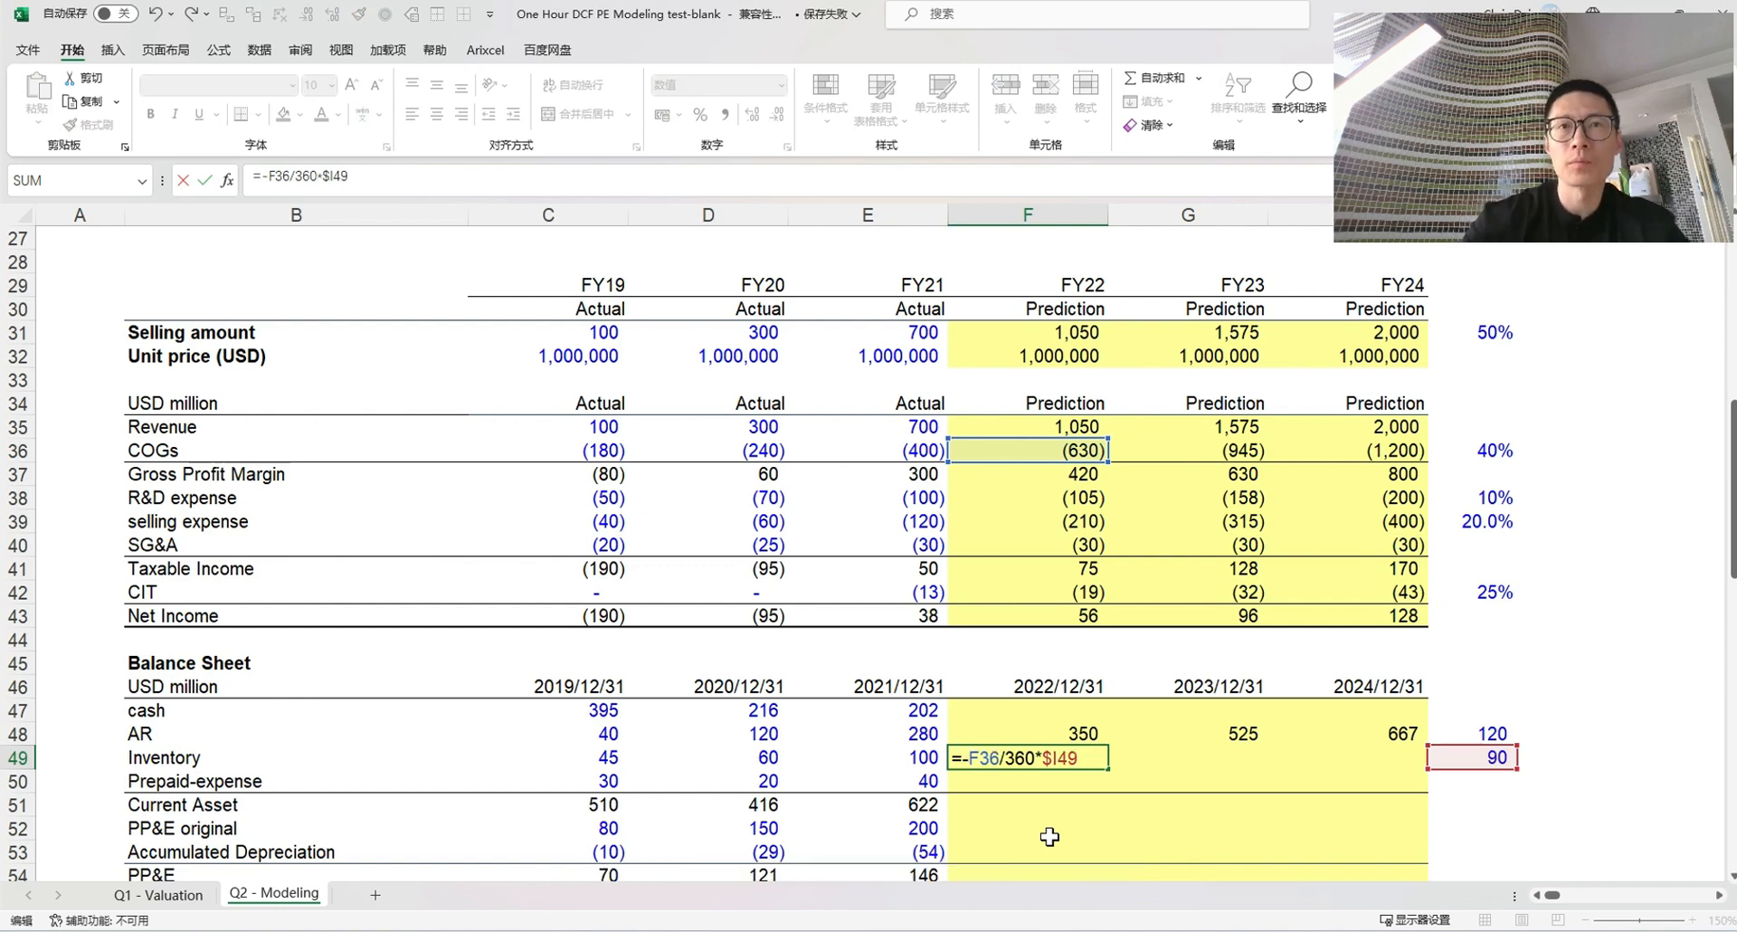
key("Return")
Copy the FY22 inventory formula from F49 across to G49:H49
key("Up")
key("ctrl+c")
key("Right")
key("shift+Right")
key("Return")
key("Right")
key("Left")
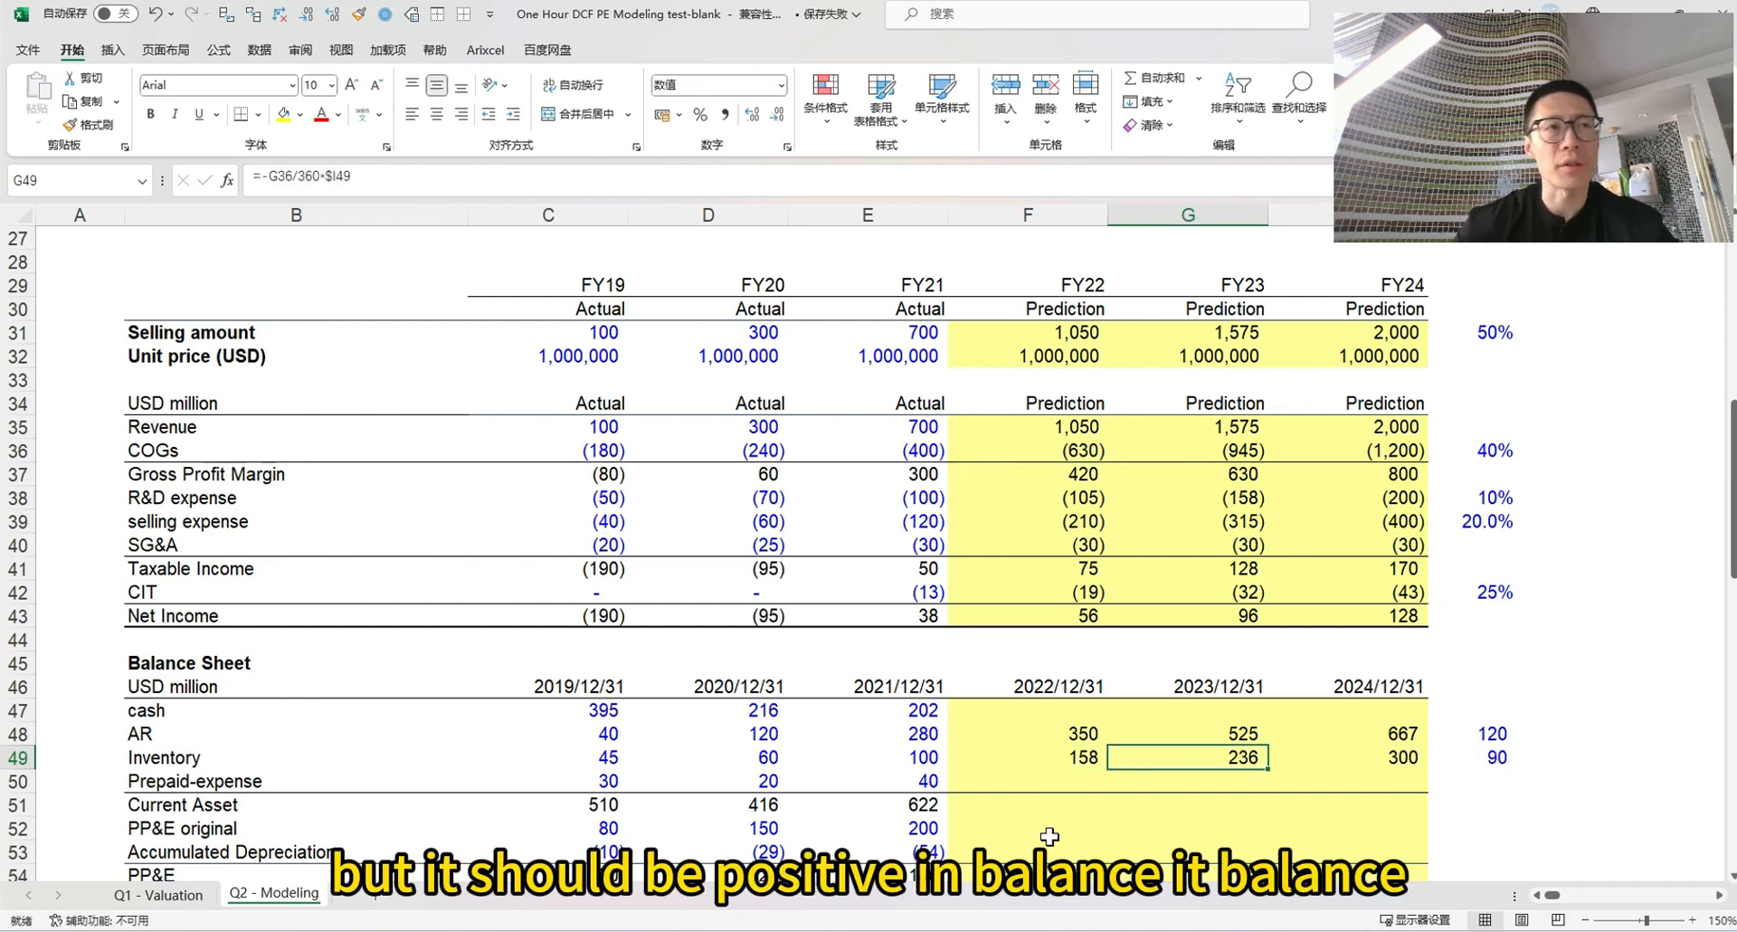
Read background note b in row 8 for the prepaid expense ending balance requirement
key("Down")
key("Left")
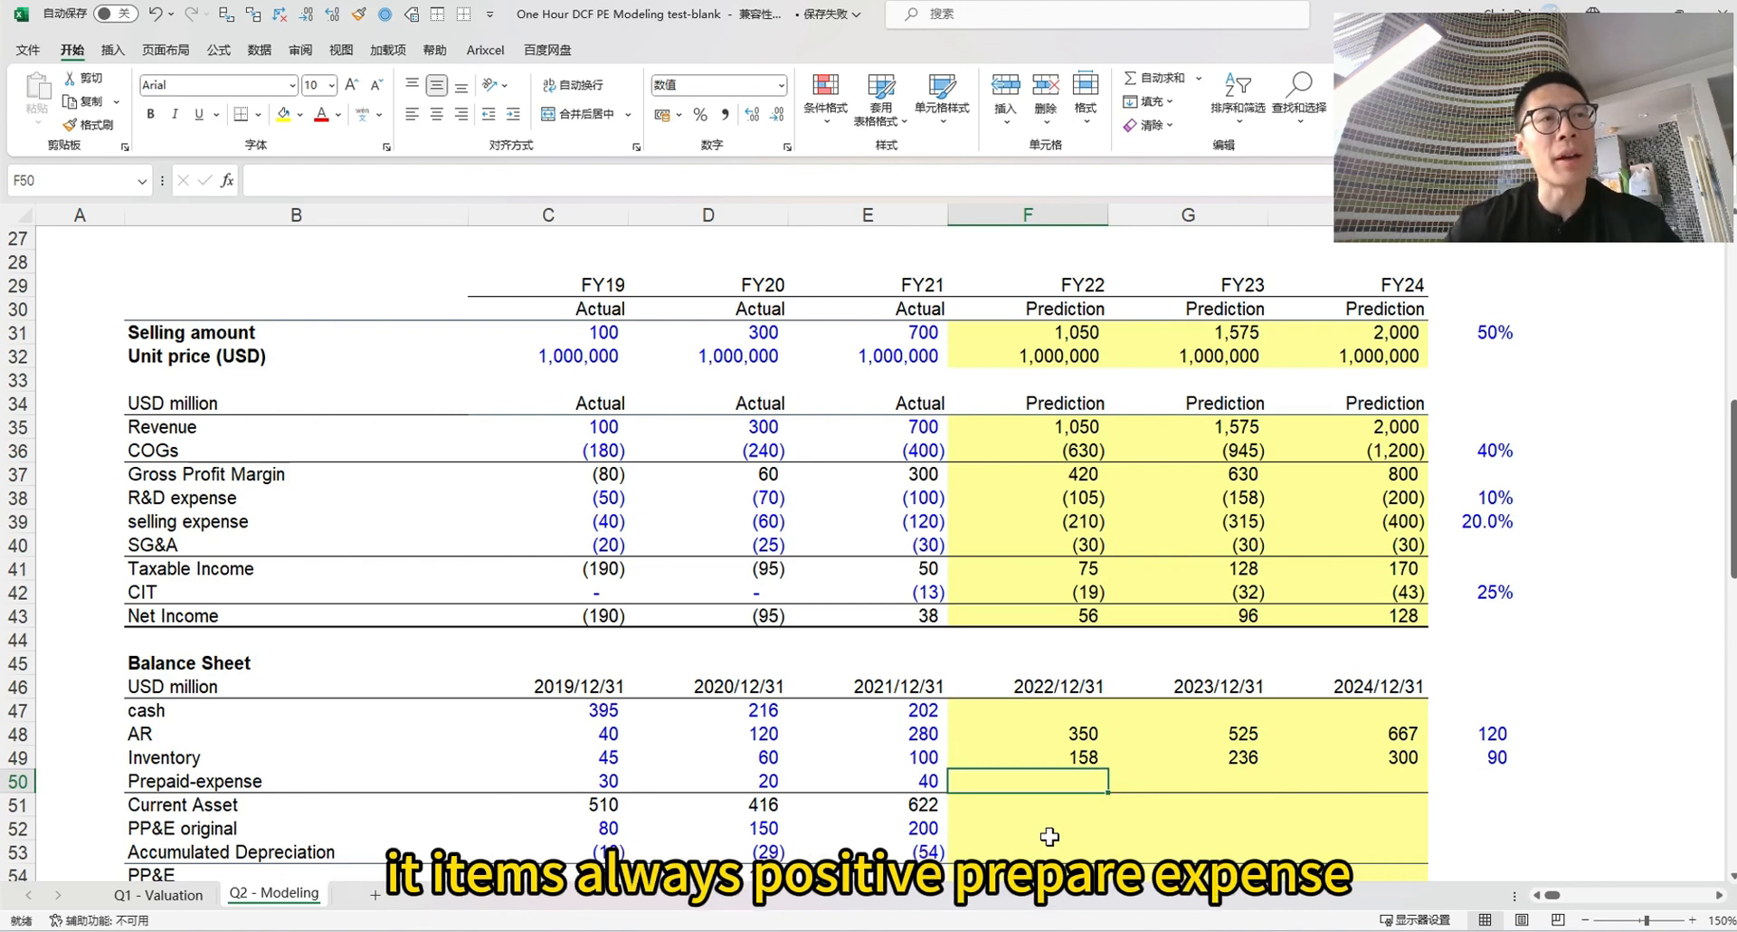
scroll(823, 384, "up", 9)
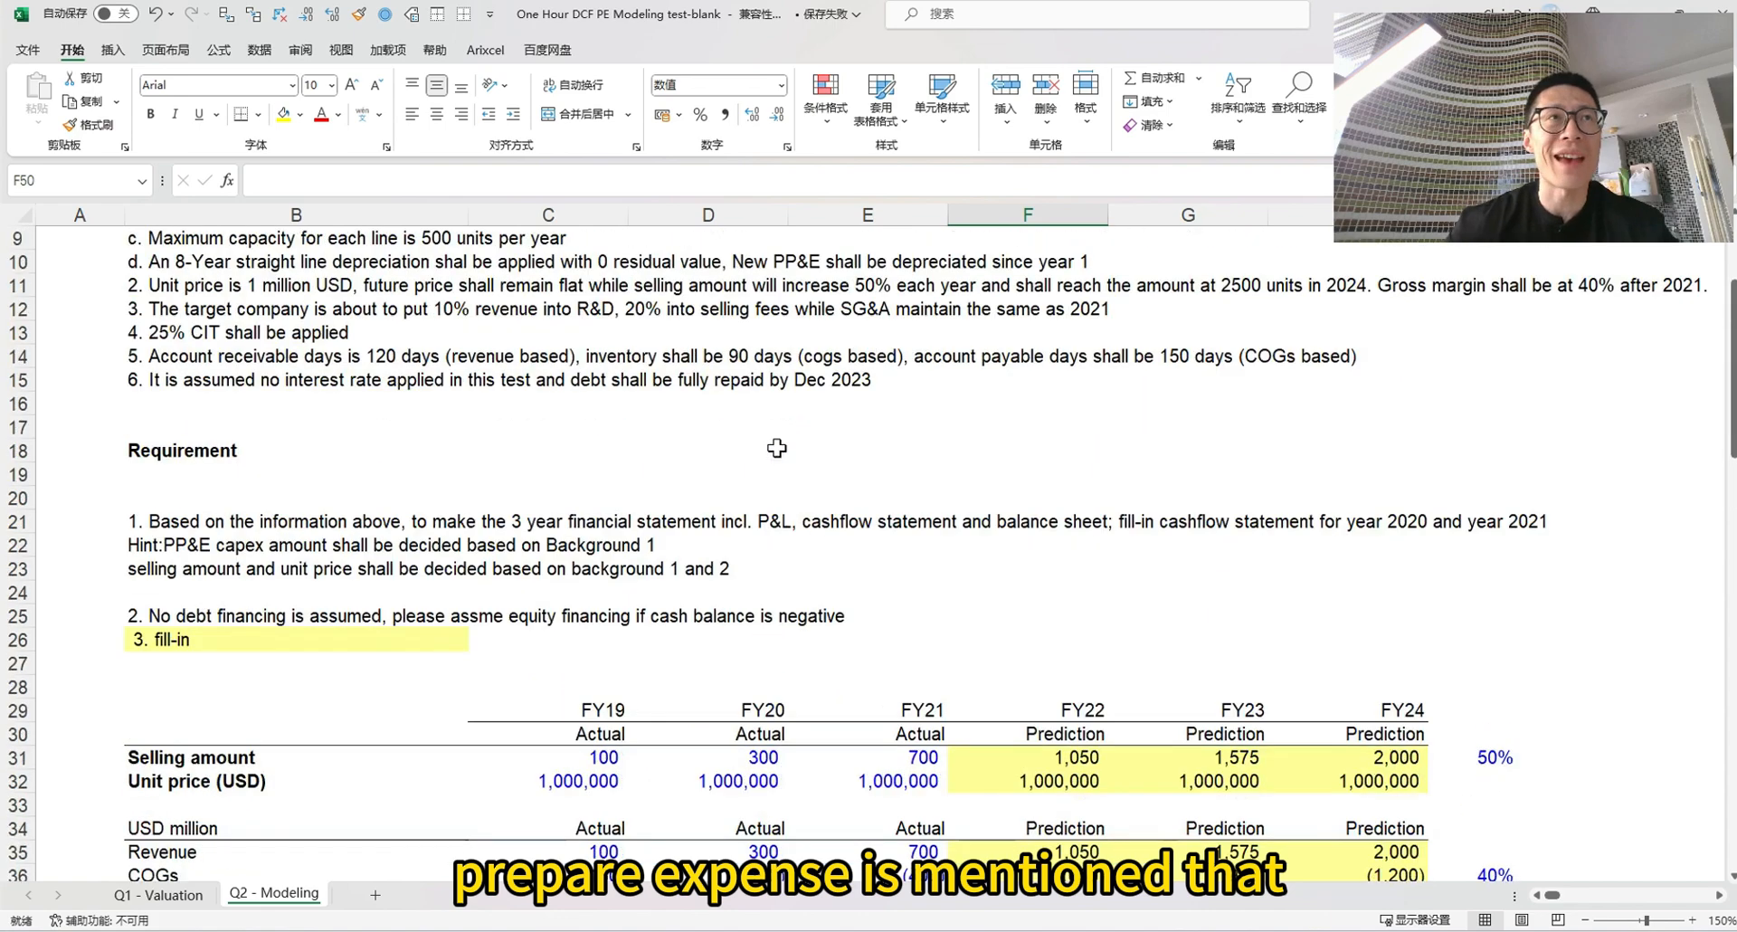
left_click(385, 425)
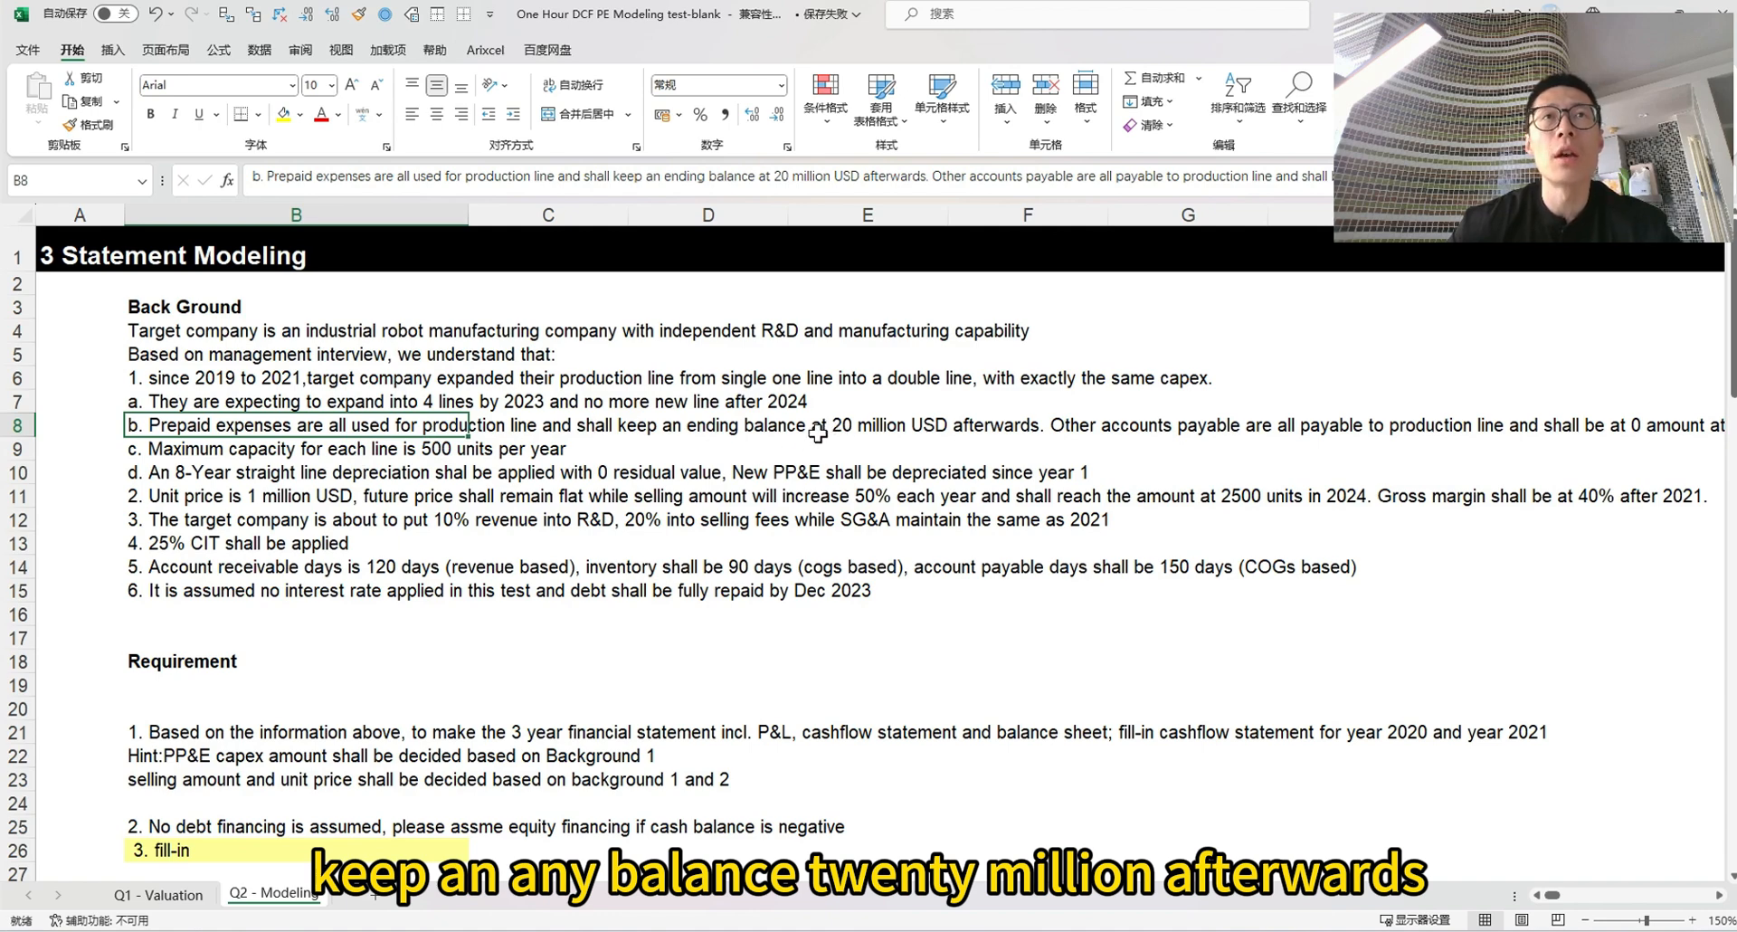
left_click(1006, 427)
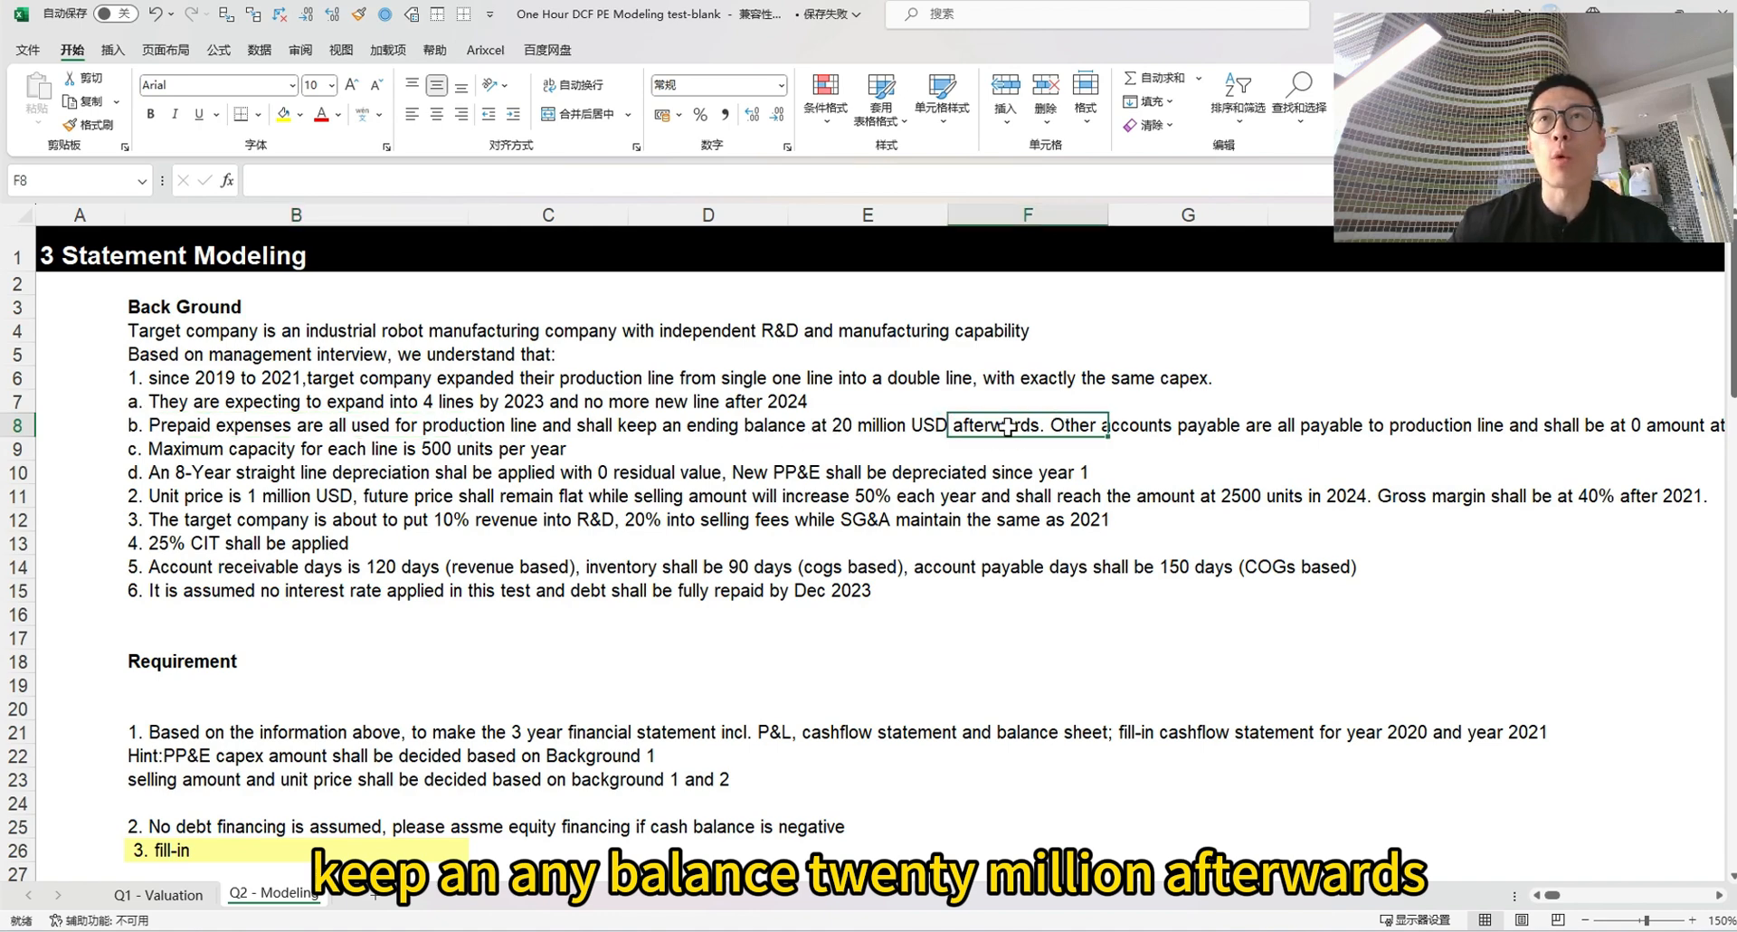
scroll(1005, 428, "right", 2)
scroll(1236, 455, "down", 6)
scroll(1236, 455, "down", 5)
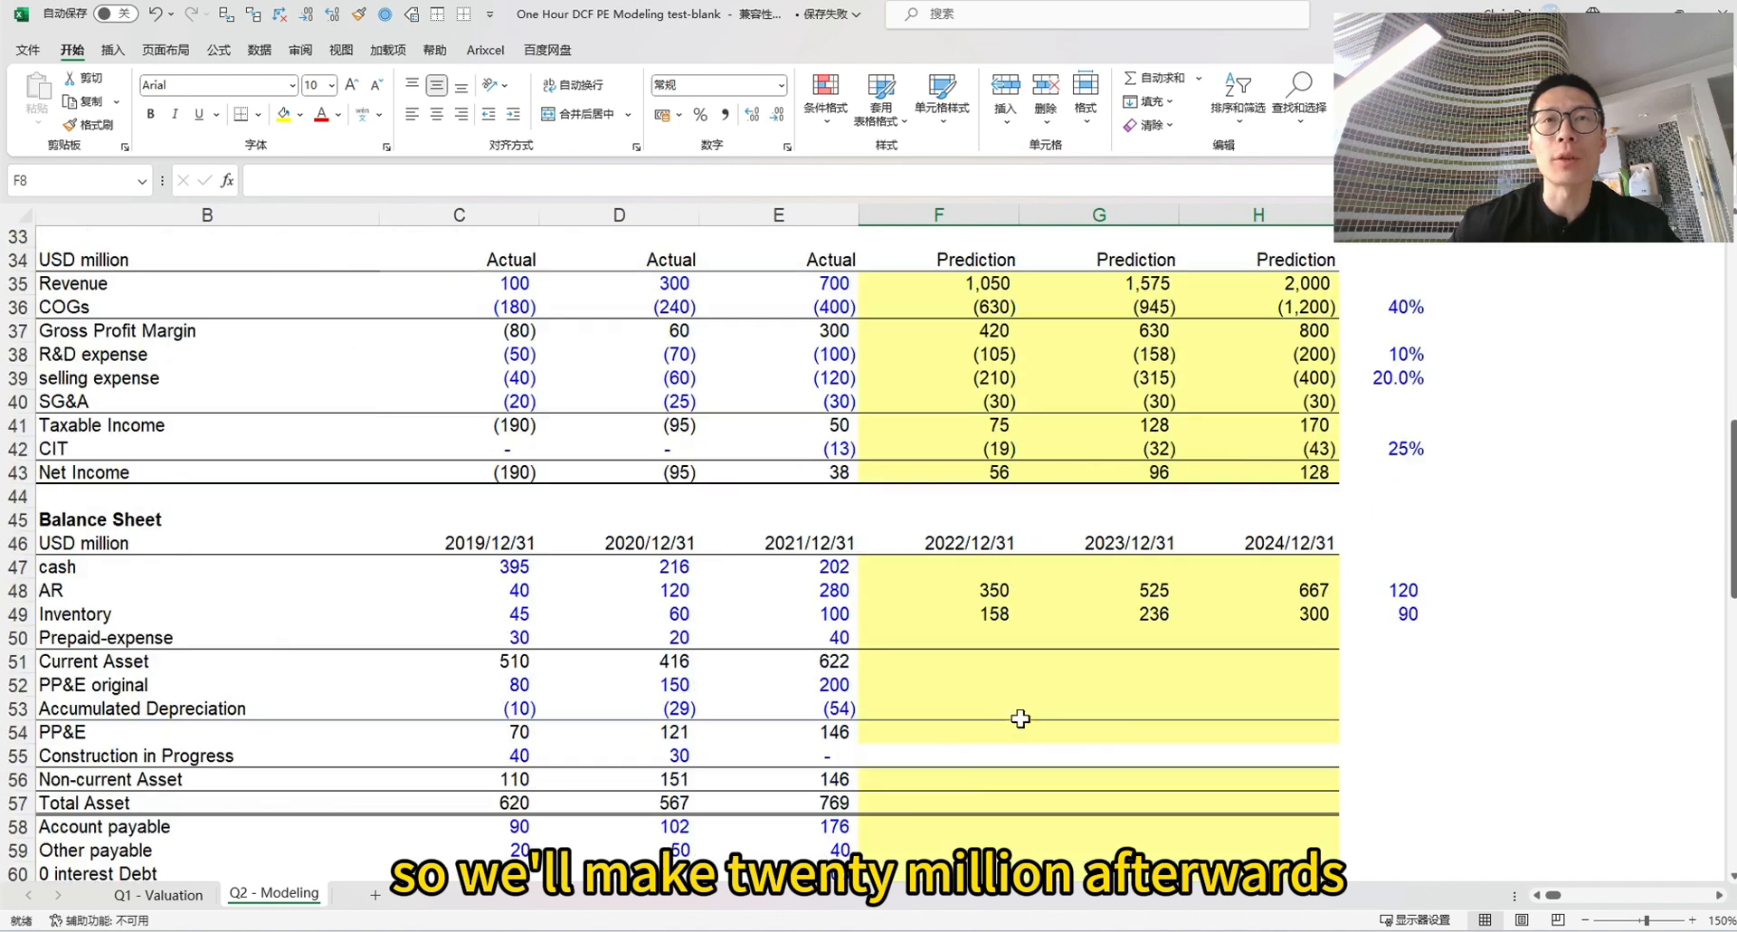
Enter 20 directly as the FY22 prepaid expense in F50
left_click(986, 637)
type("20")
key("ctrl+Return")
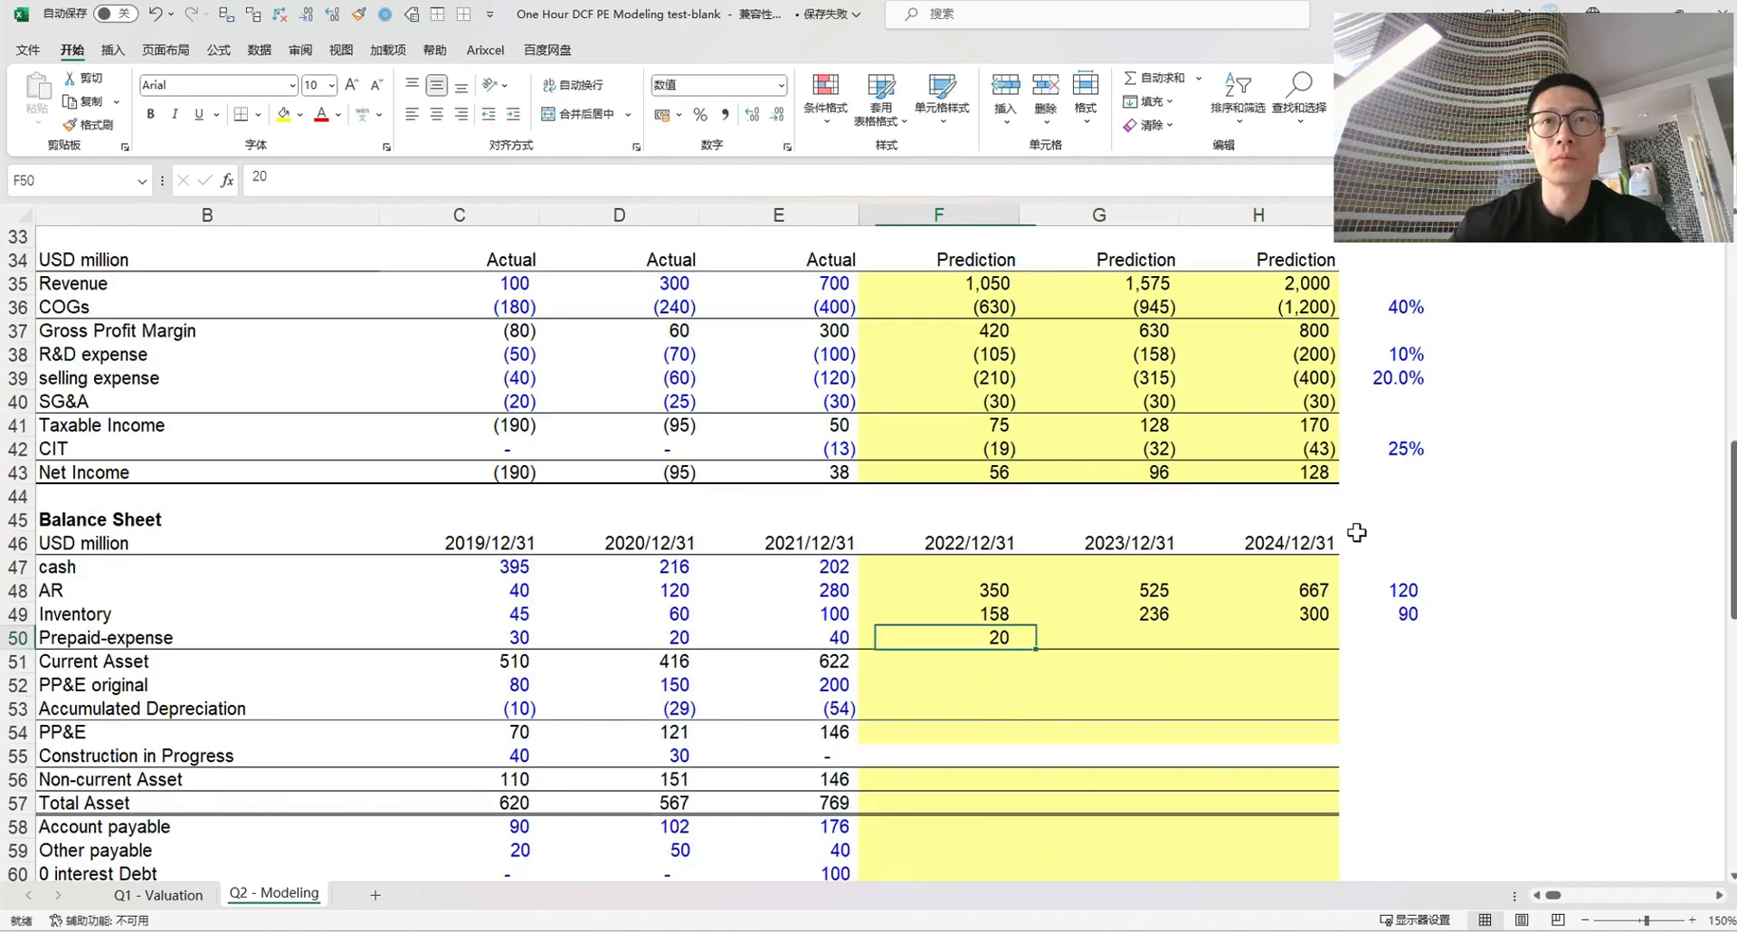
Enter 20 as the prepaid expense balance assumption in I50
key("Right")
key("Right")
key("Right")
type("20")
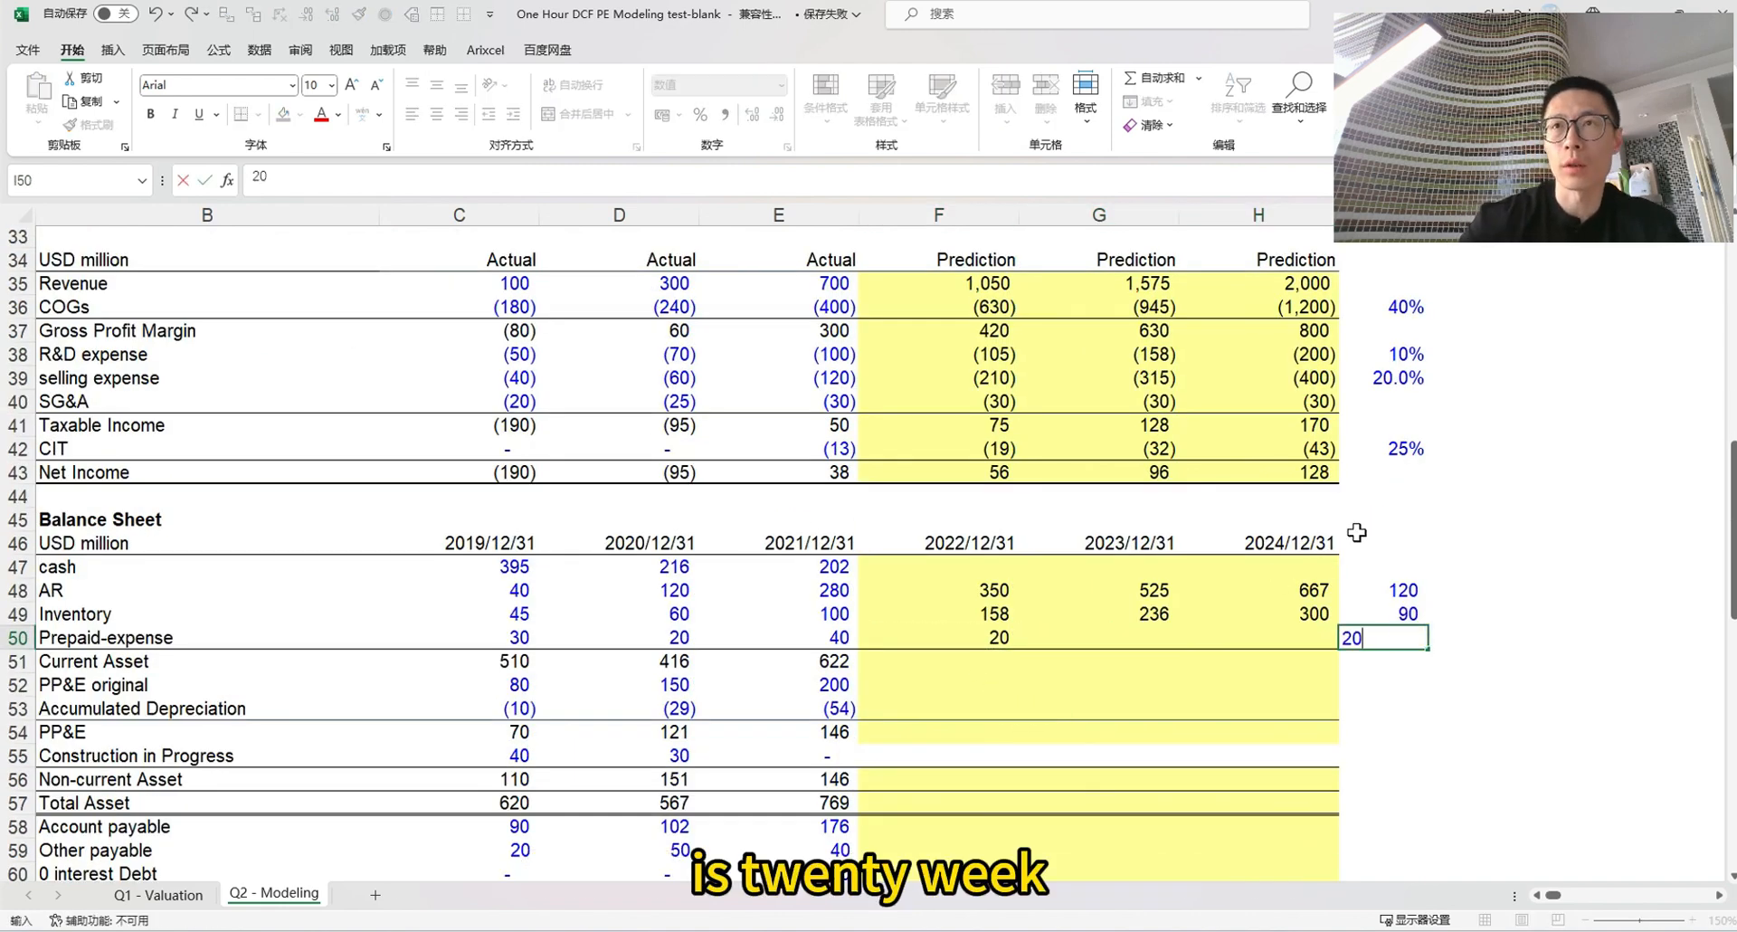
Link the FY22 prepaid expense in F50 to the assumption cell with =$I50
key("Left")
key("Left")
key("Left")
type("=")
key("Right")
key("Right")
key("Right")
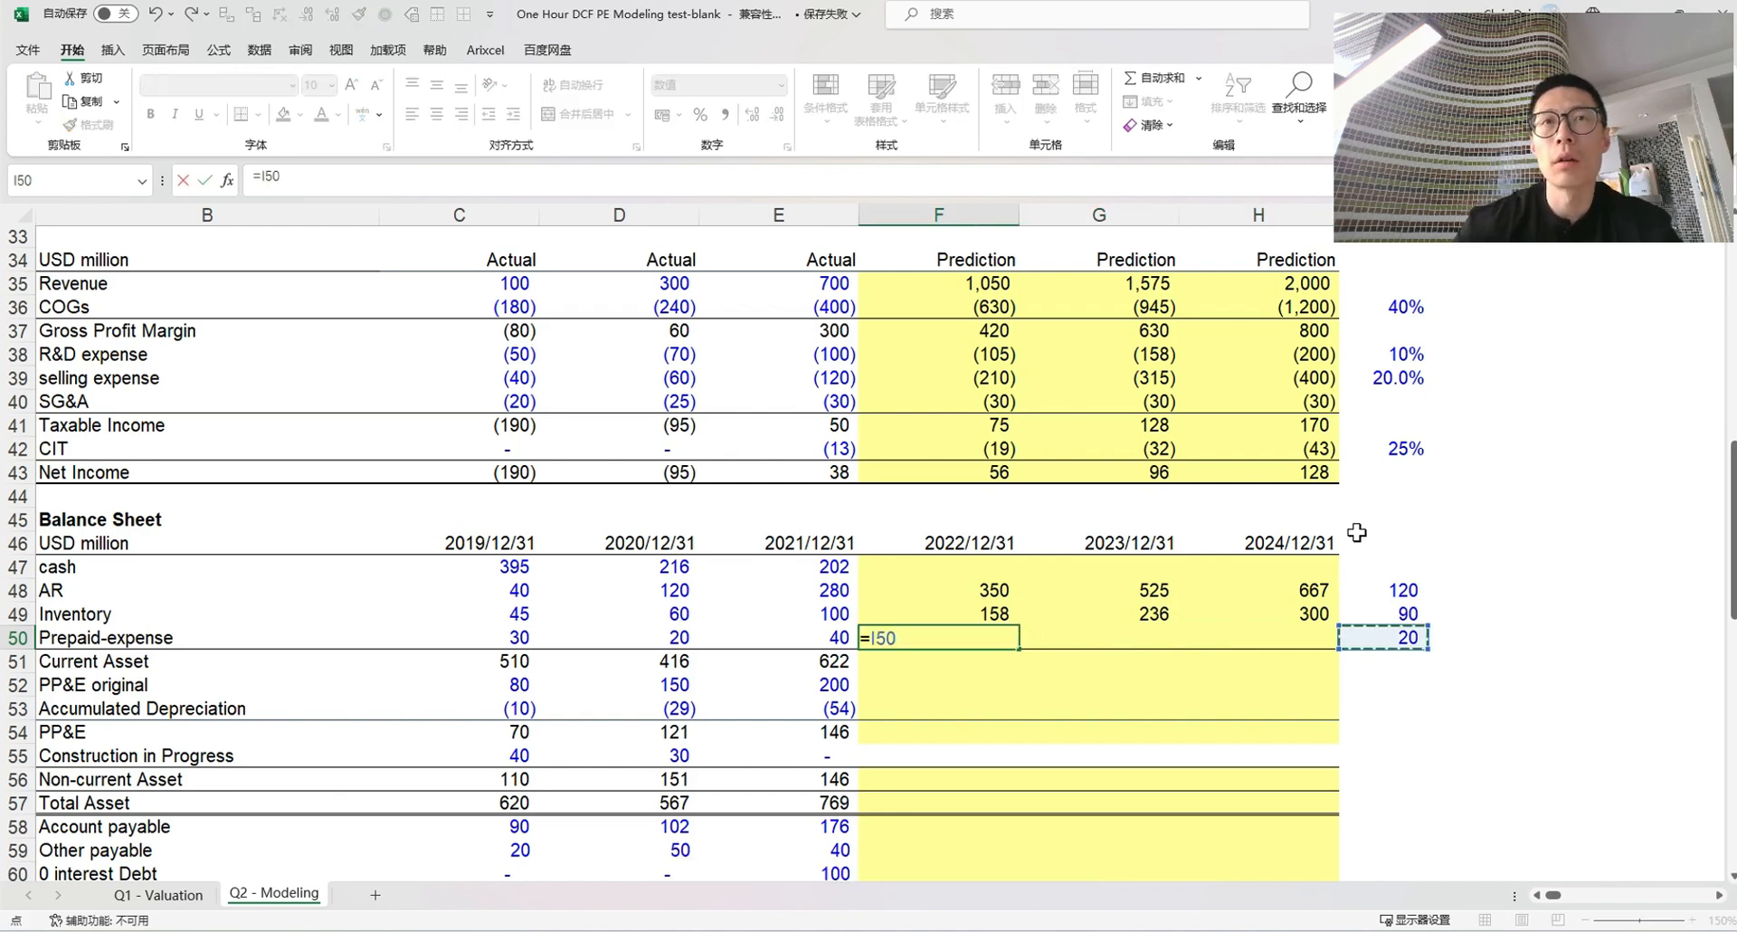
key("F4")
key("F4")
key("F4")
key("ctrl+Return")
Copy the FY22 prepaid expense formula from F50 across to G50:H50
key("ctrl+c")
key("Right")
key("shift+Right")
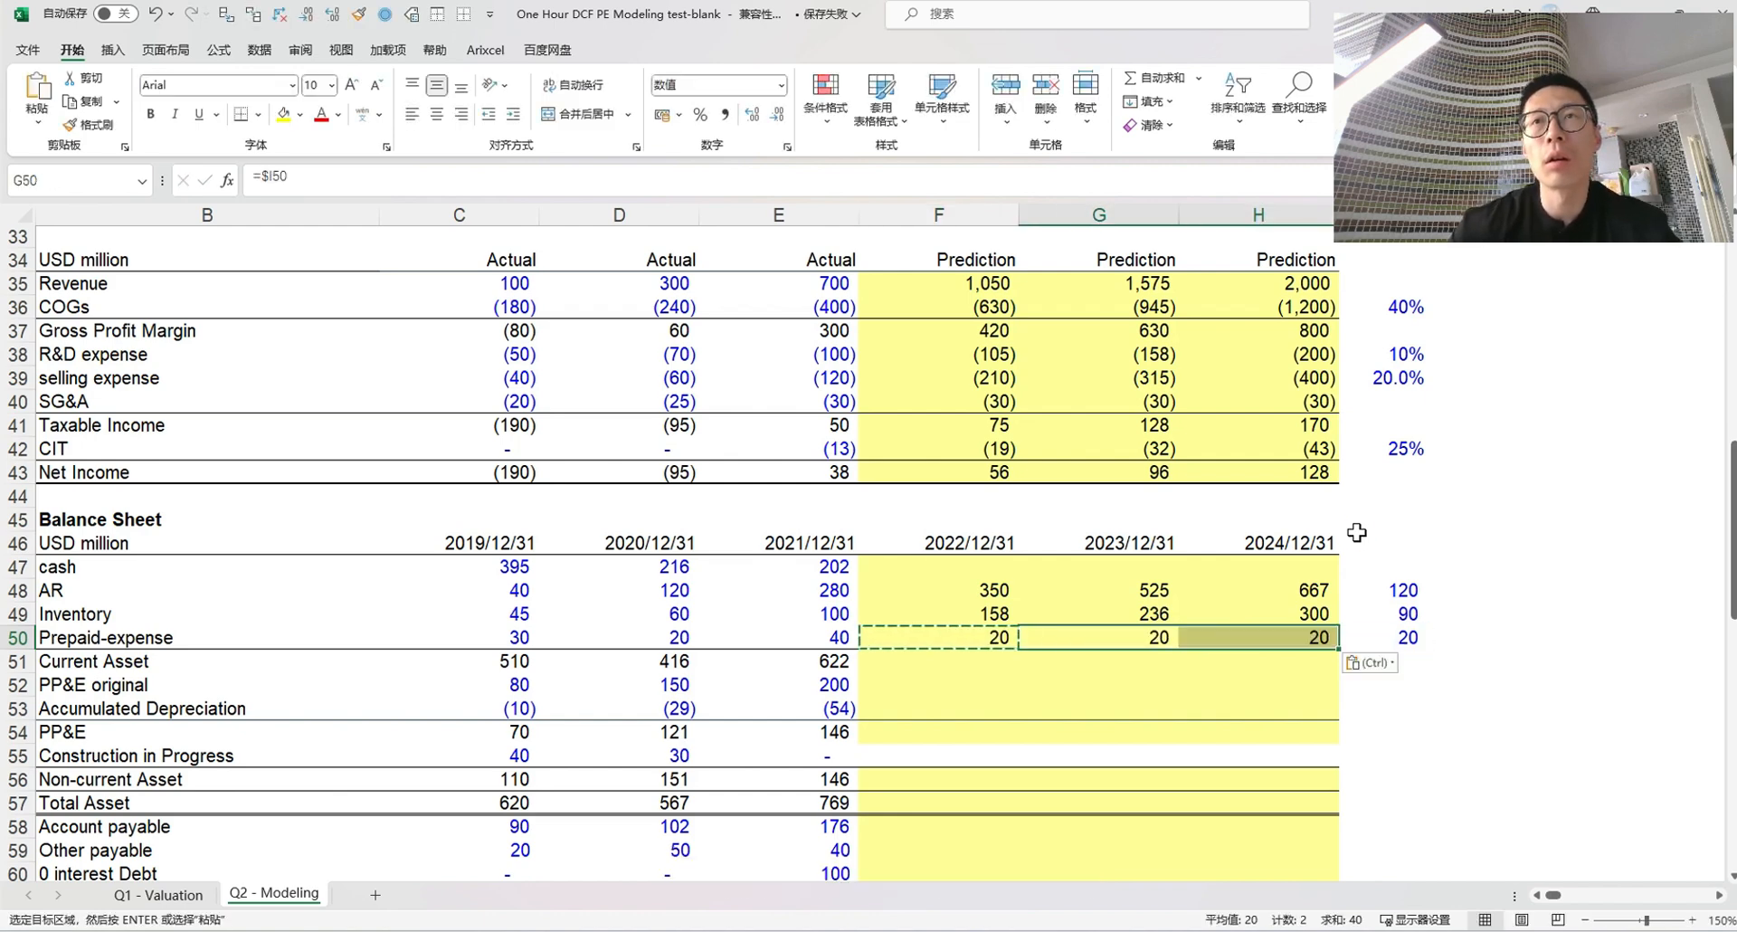
key("Return")
Check how the historical current asset totals in row 51 are calculated
key("Left")
key("Left")
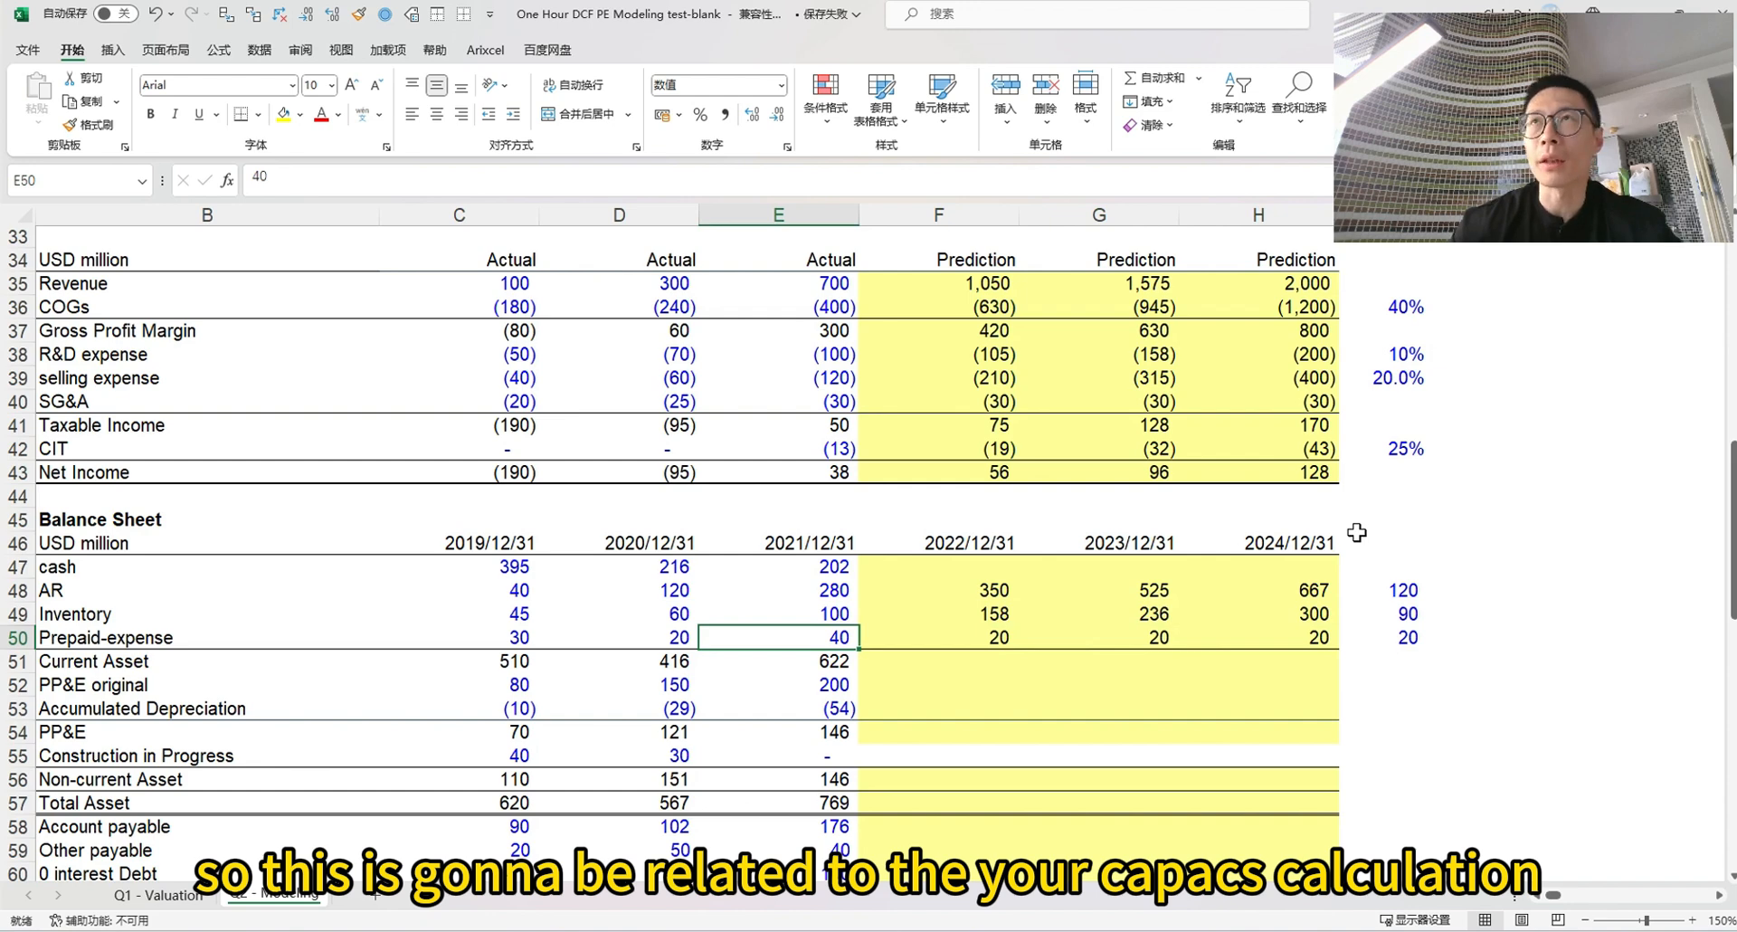
key("Down")
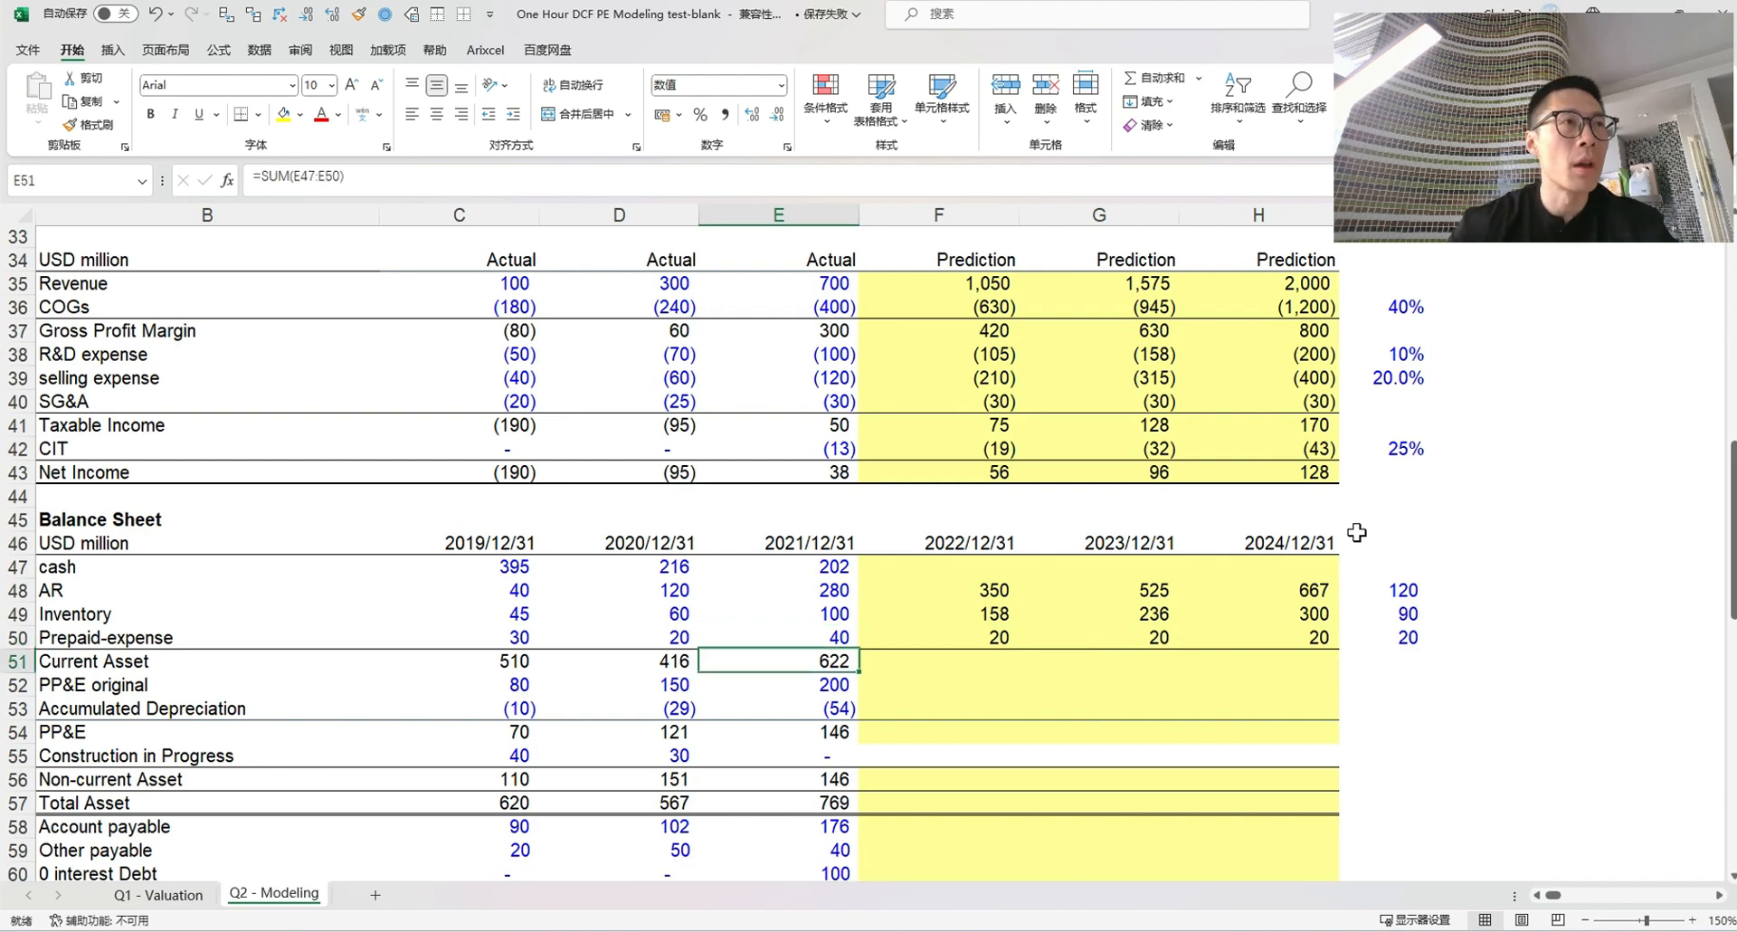
key("Left")
key("Left")
key("Left")
key("Left")
key("Right")
key("Right")
key("Right")
key("Right")
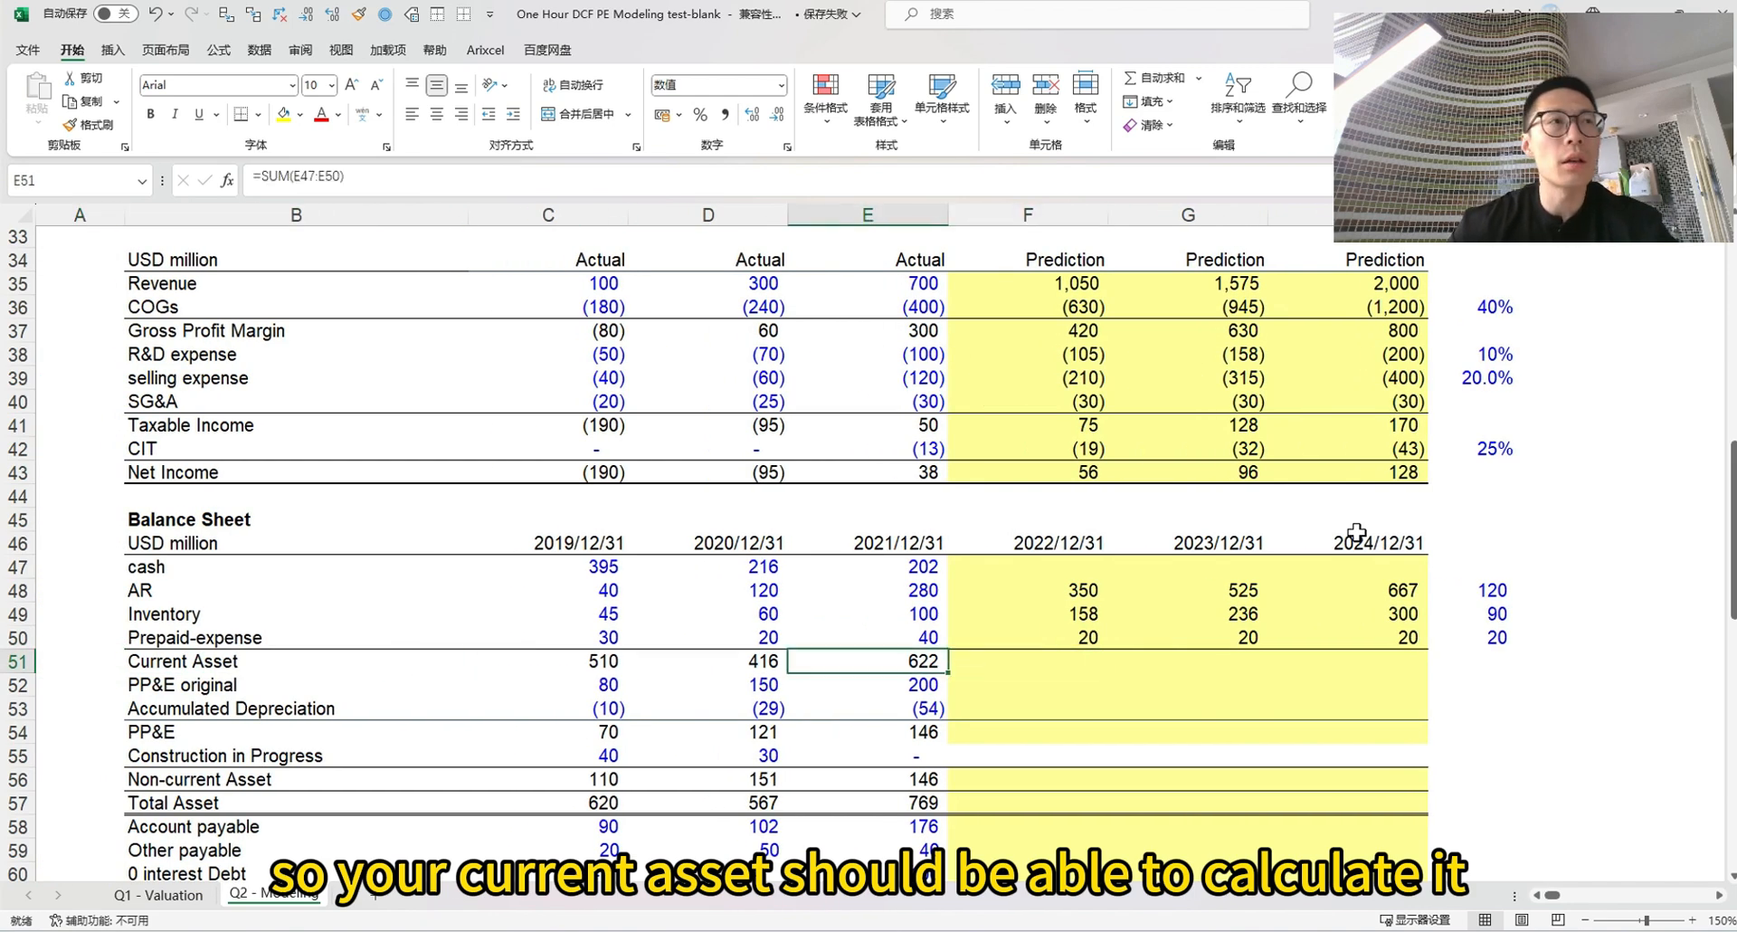
Copy the current asset total formula from E51 into F51:H51, pasting formulas only, and check the result in F51
key("F2")
key("Escape")
key("ctrl+c")
key("Right")
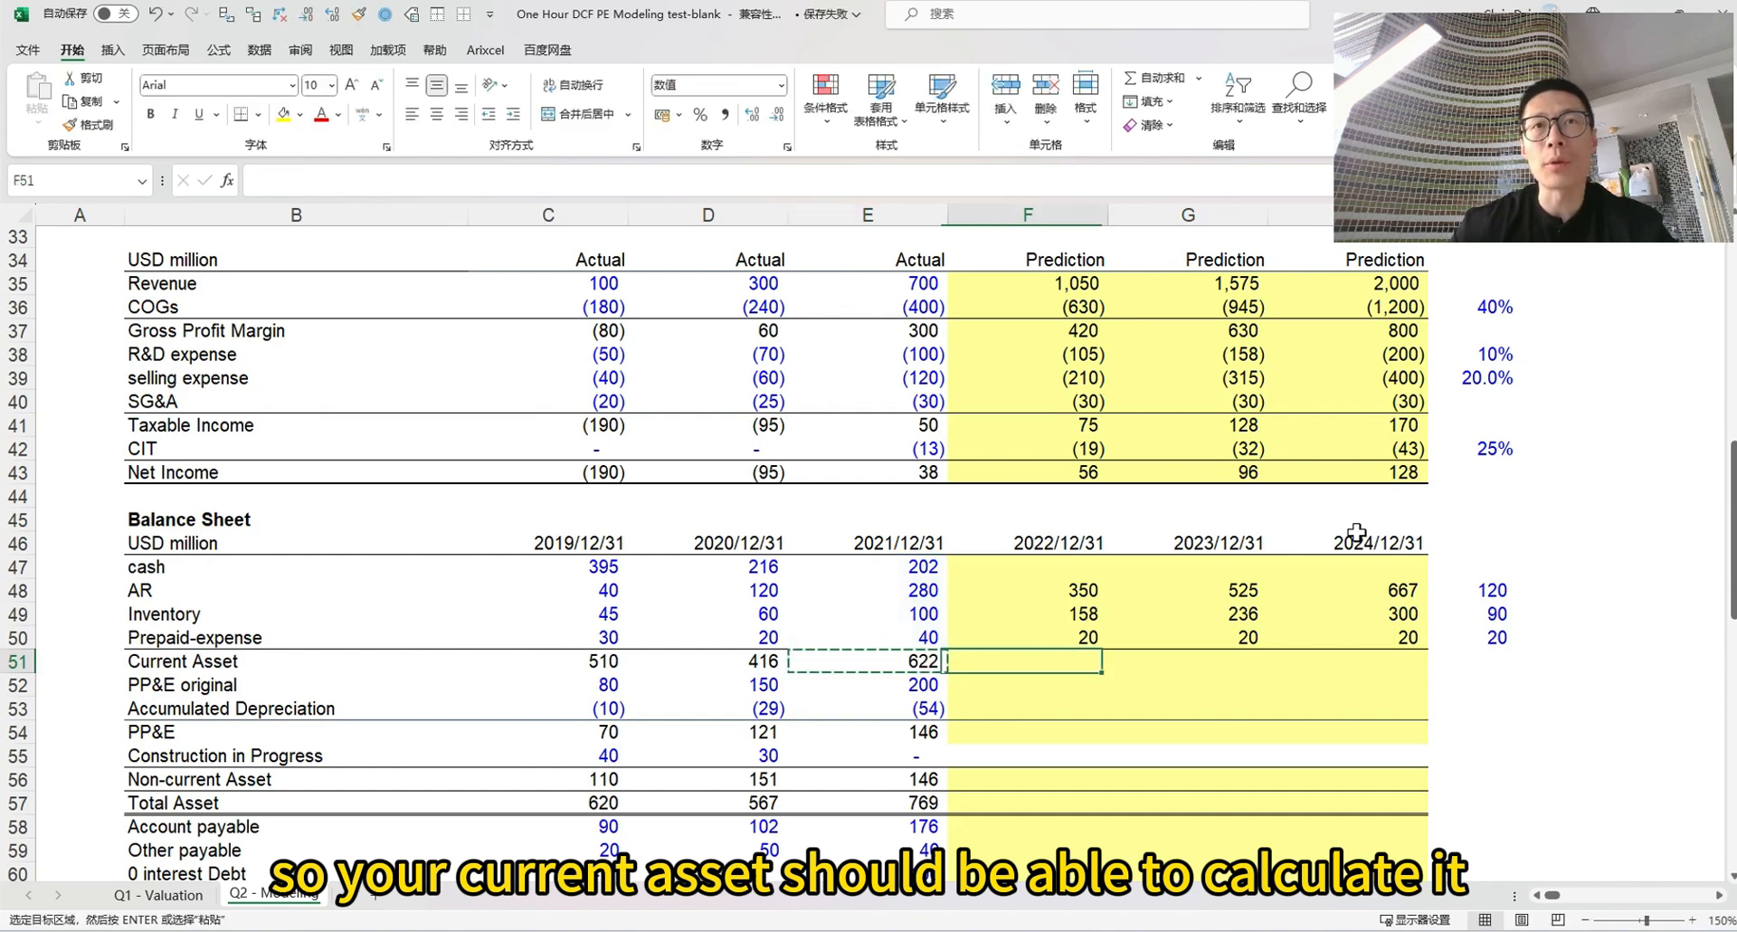
key("shift+Right")
key("shift+Right")
key("ctrl+alt+v")
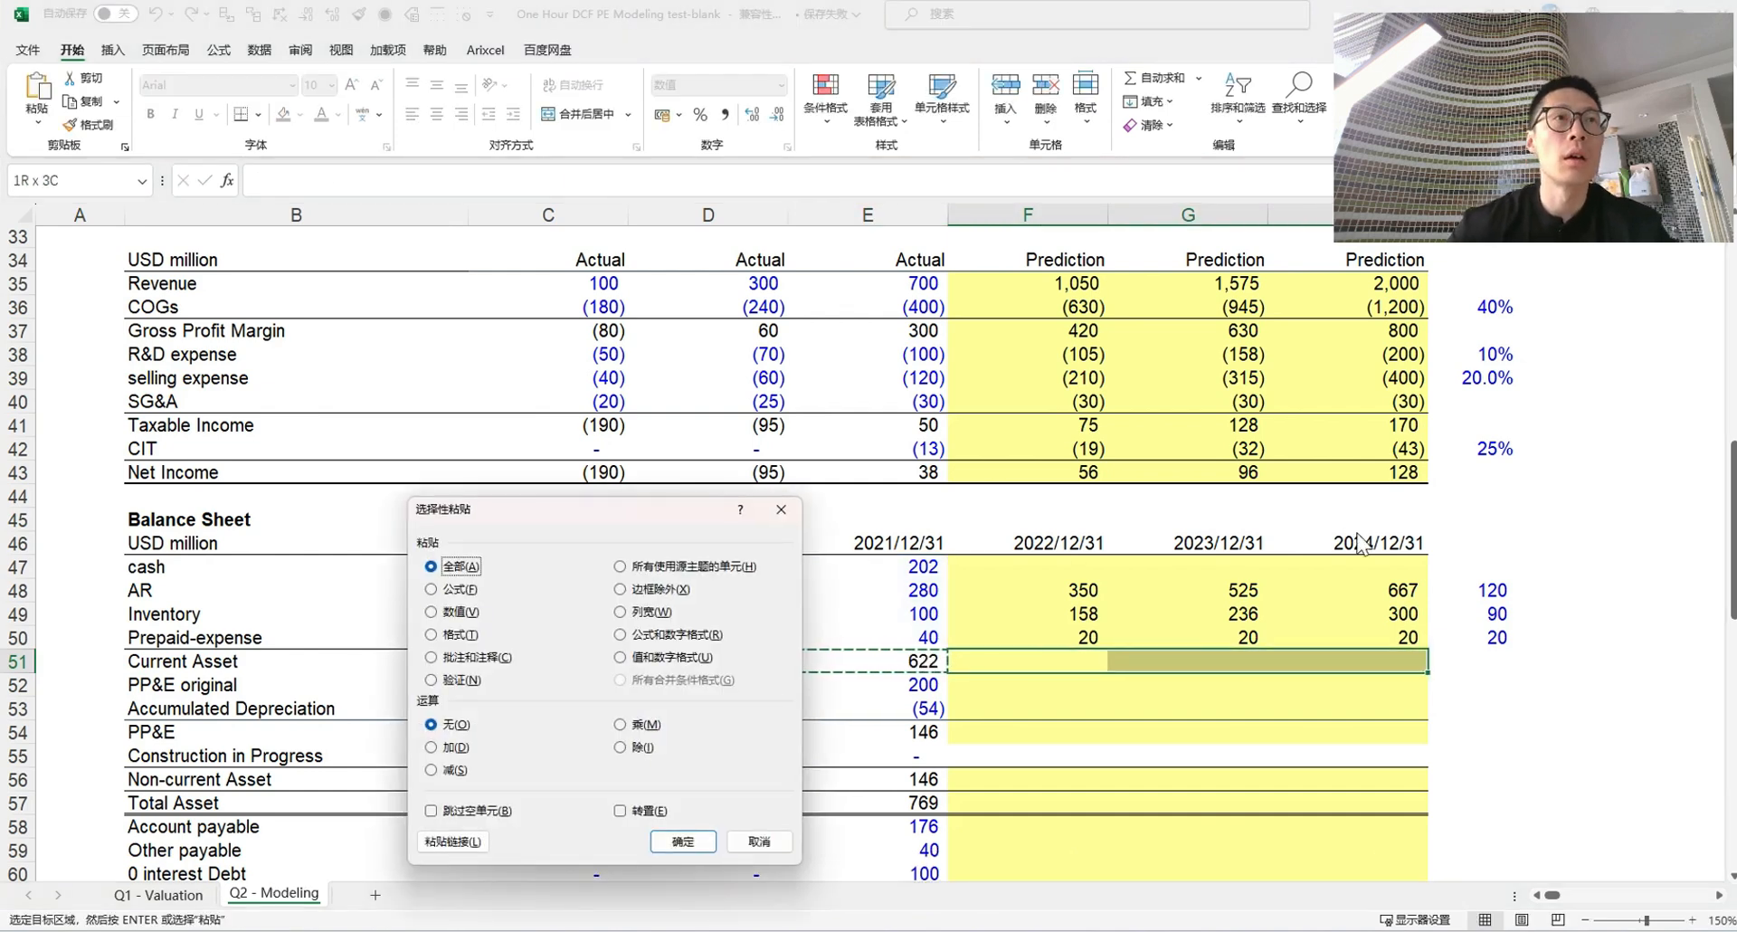
key("v")
key("f")
key("Return")
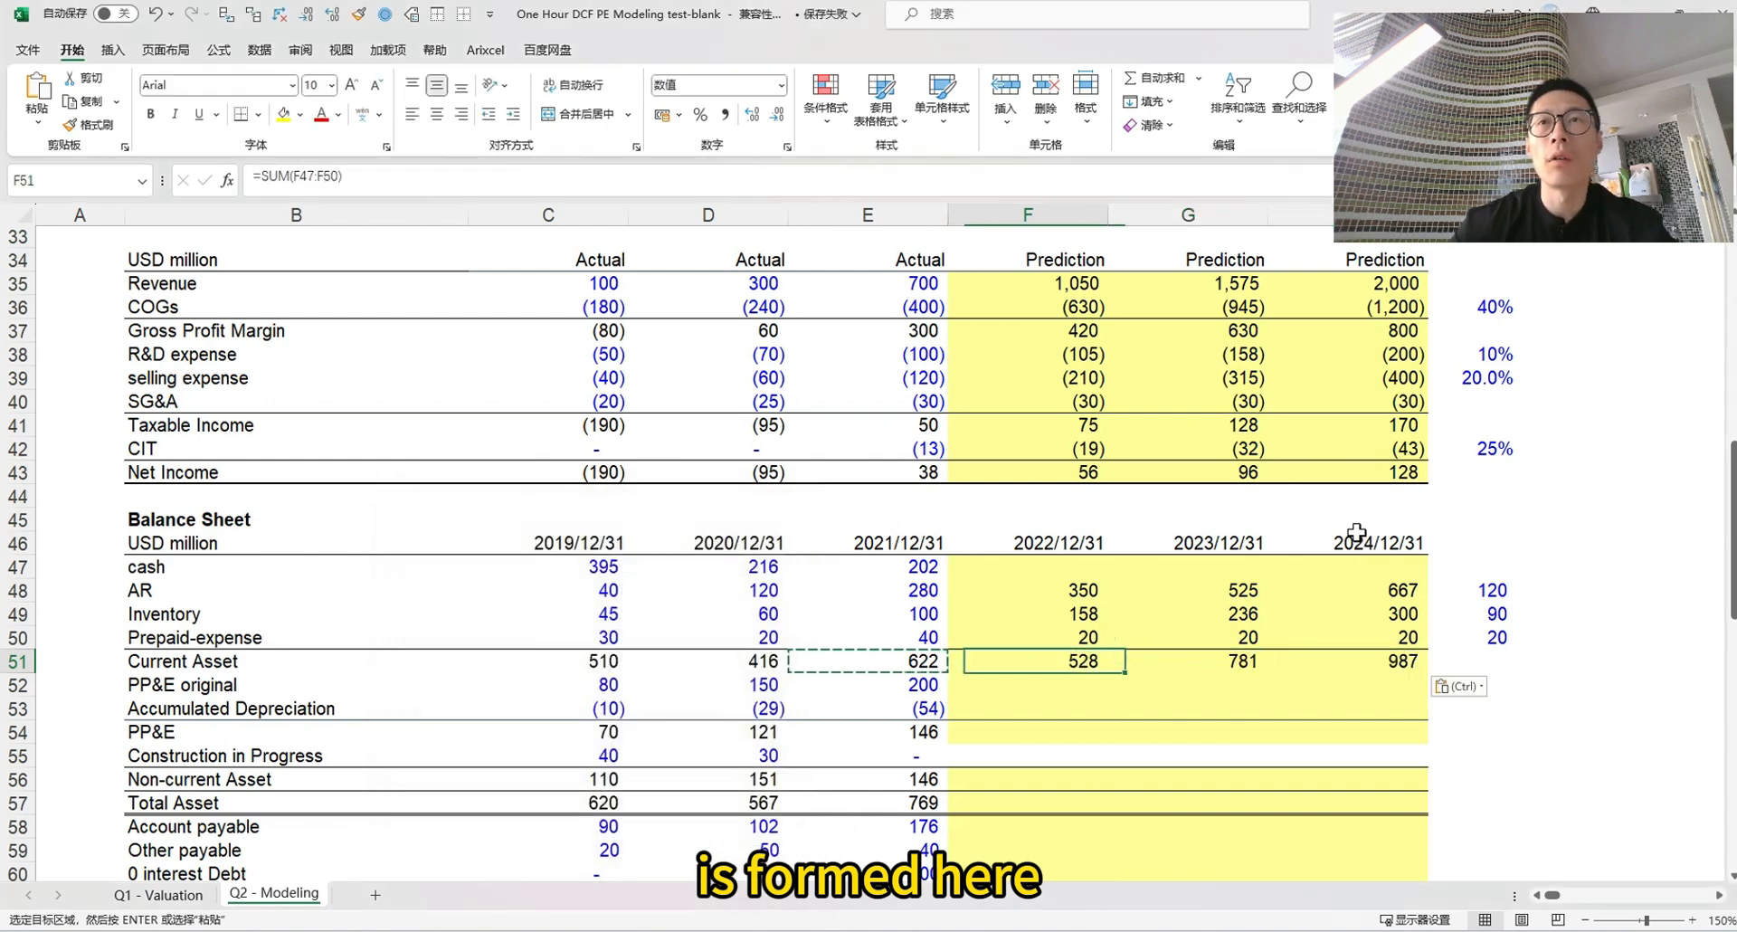
key("F2")
key("Escape")
Review the historical PP&E original figures and the background note on production line expansion to determine the capex per line
key("Down")
key("Down")
key("Up")
key("Left")
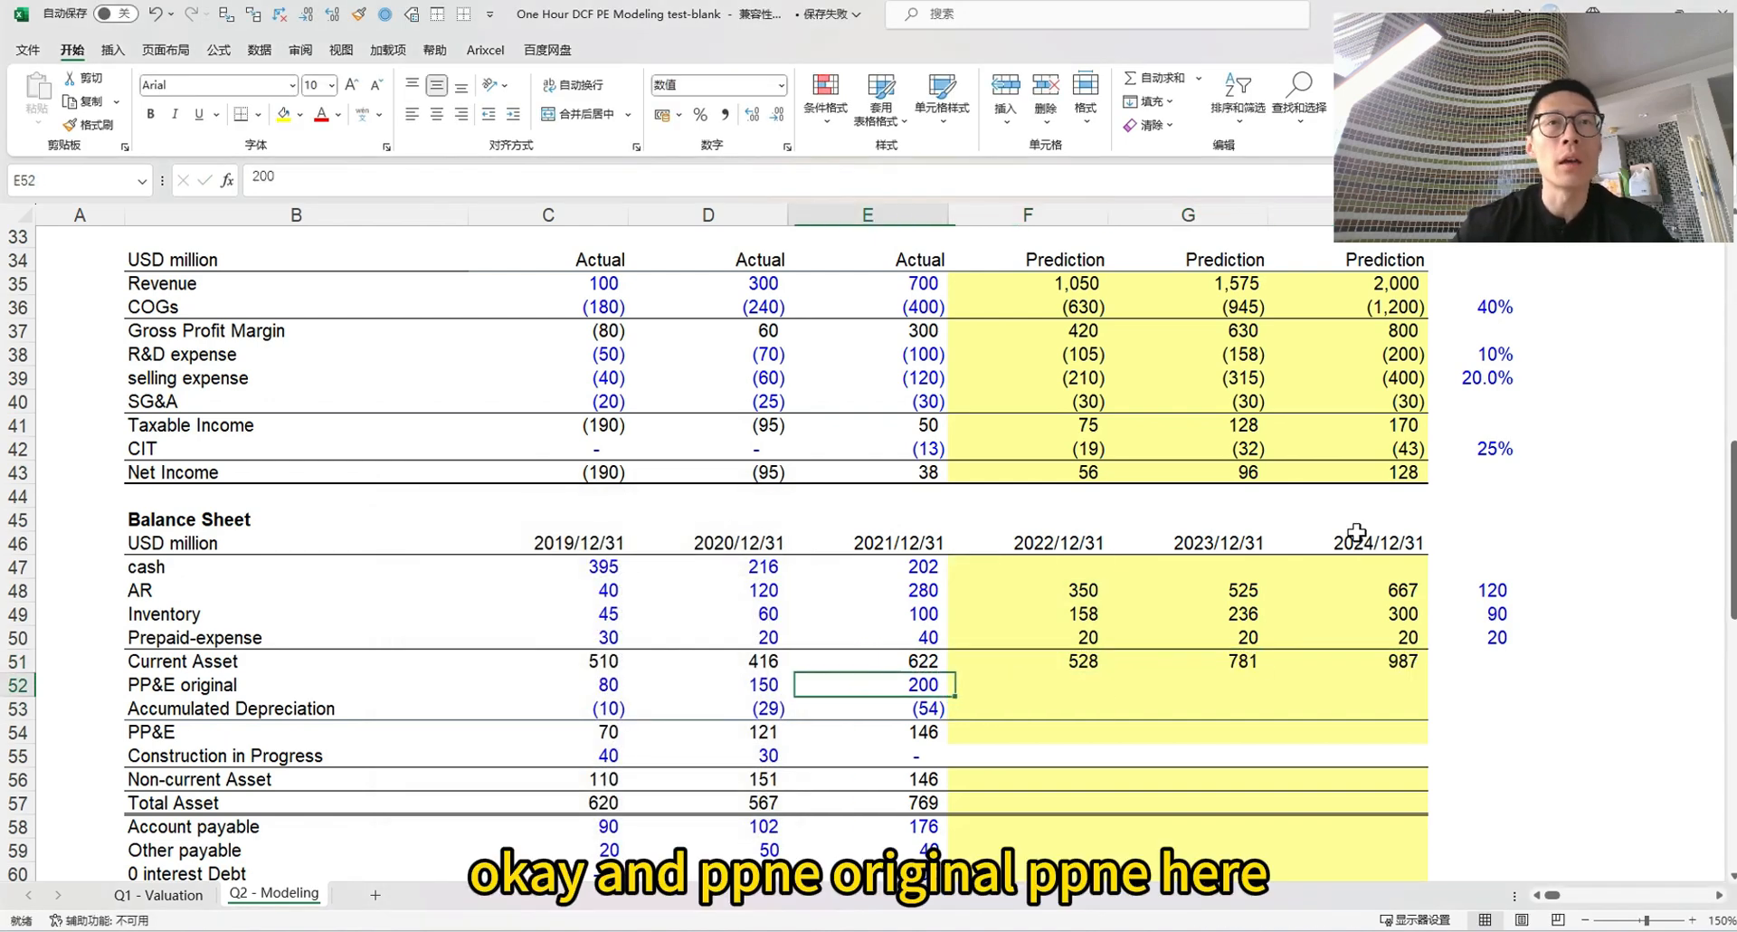
key("Right")
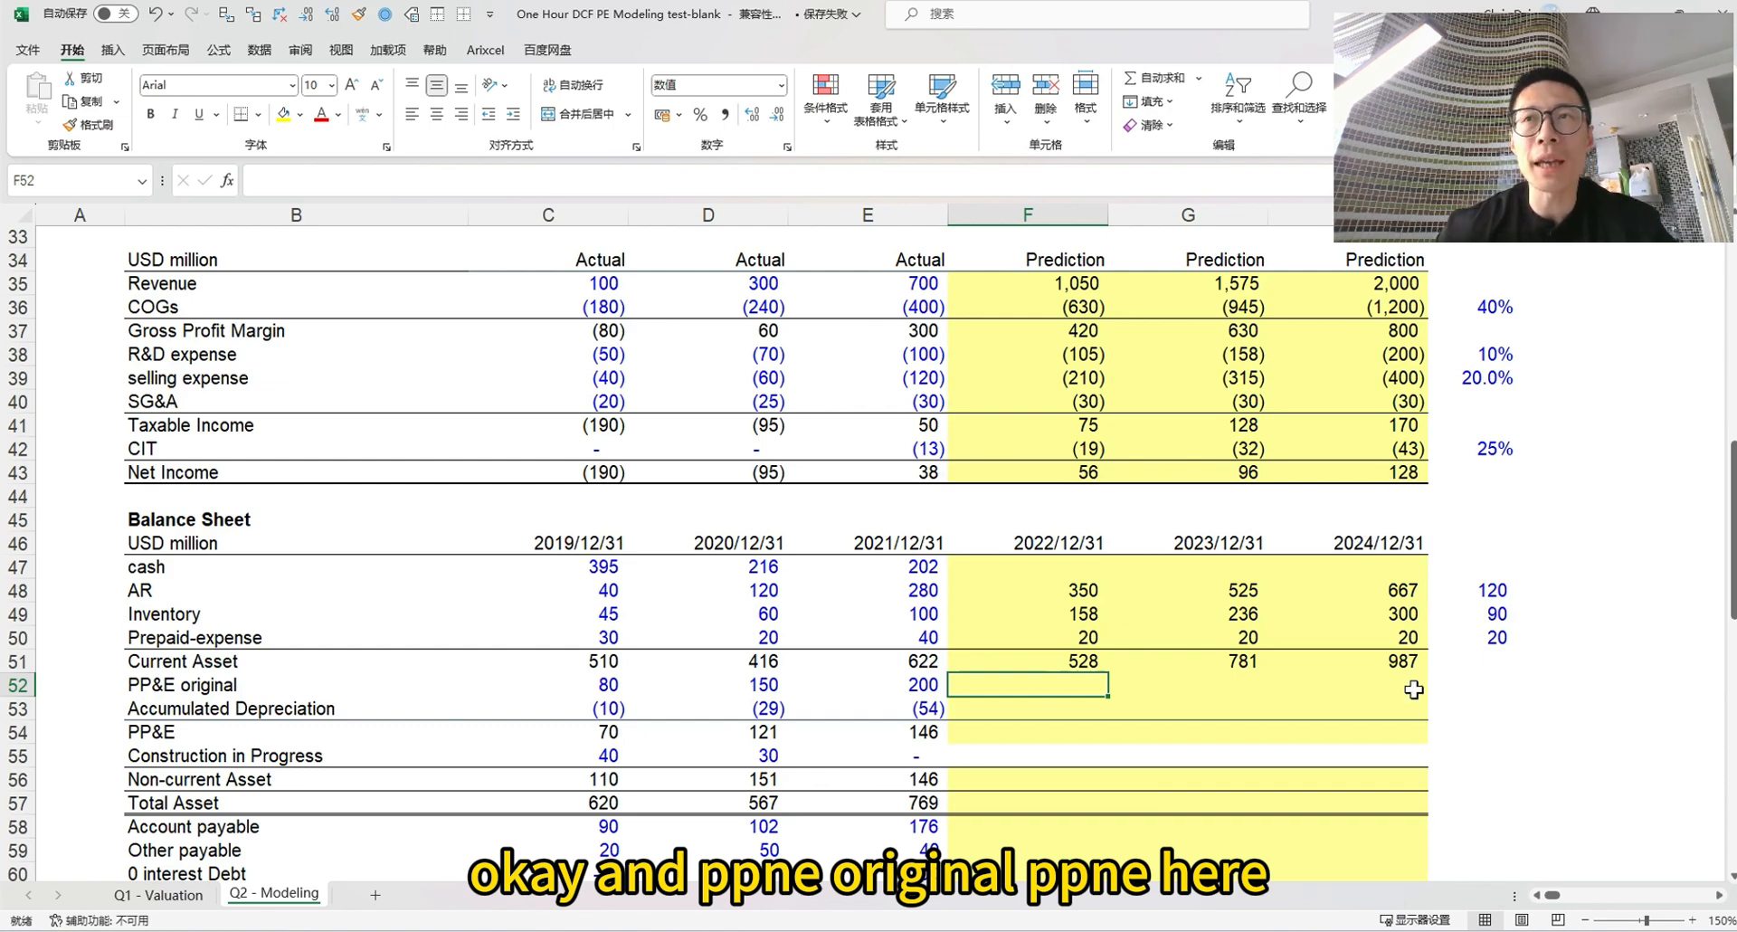
left_click(1472, 692)
scroll(774, 579, "up", 9)
scroll(774, 579, "down", 4)
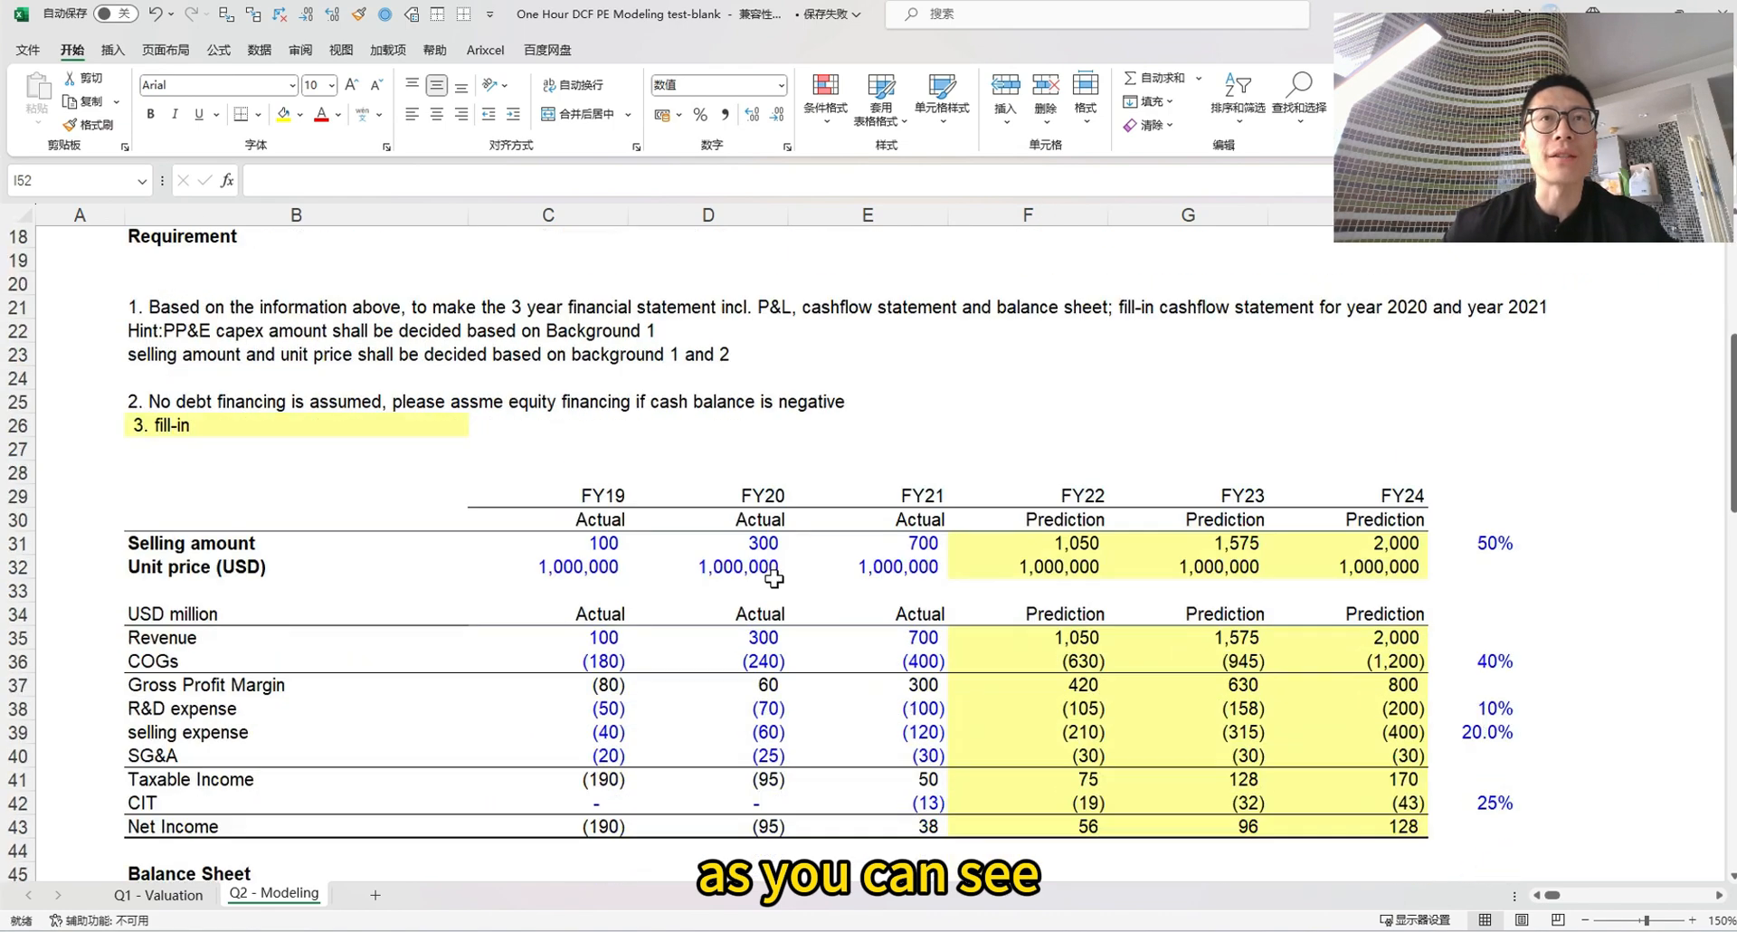
scroll(773, 579, "down", 3)
scroll(972, 778, "down", 1)
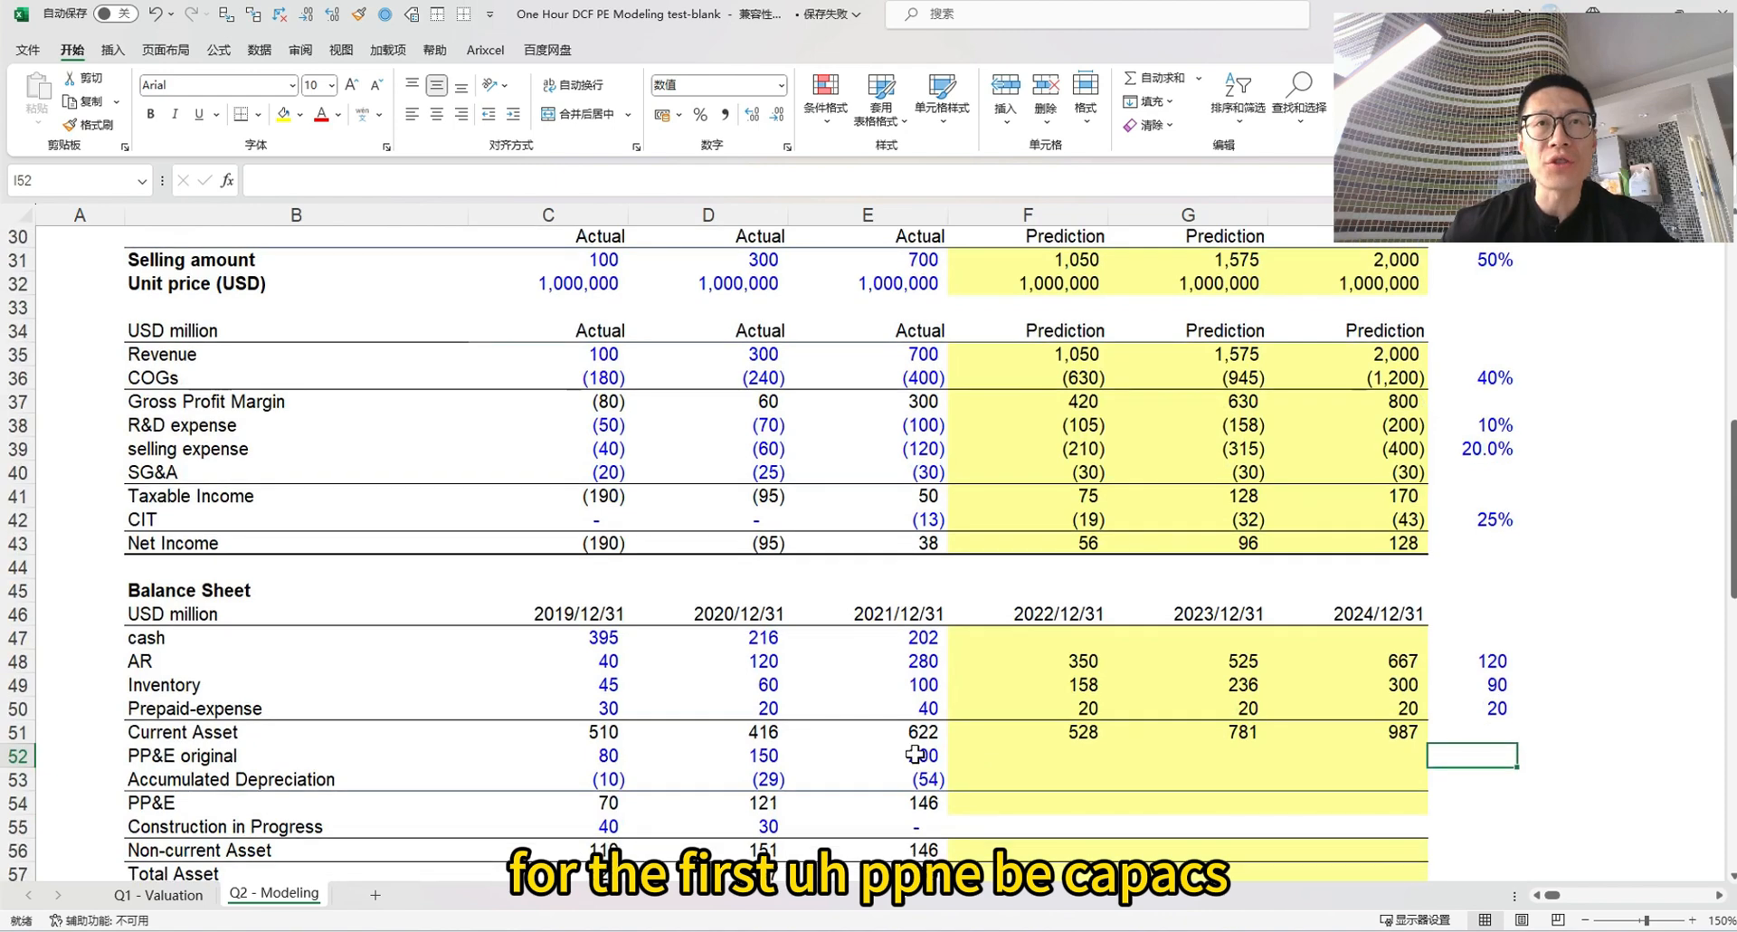
left_click(913, 753)
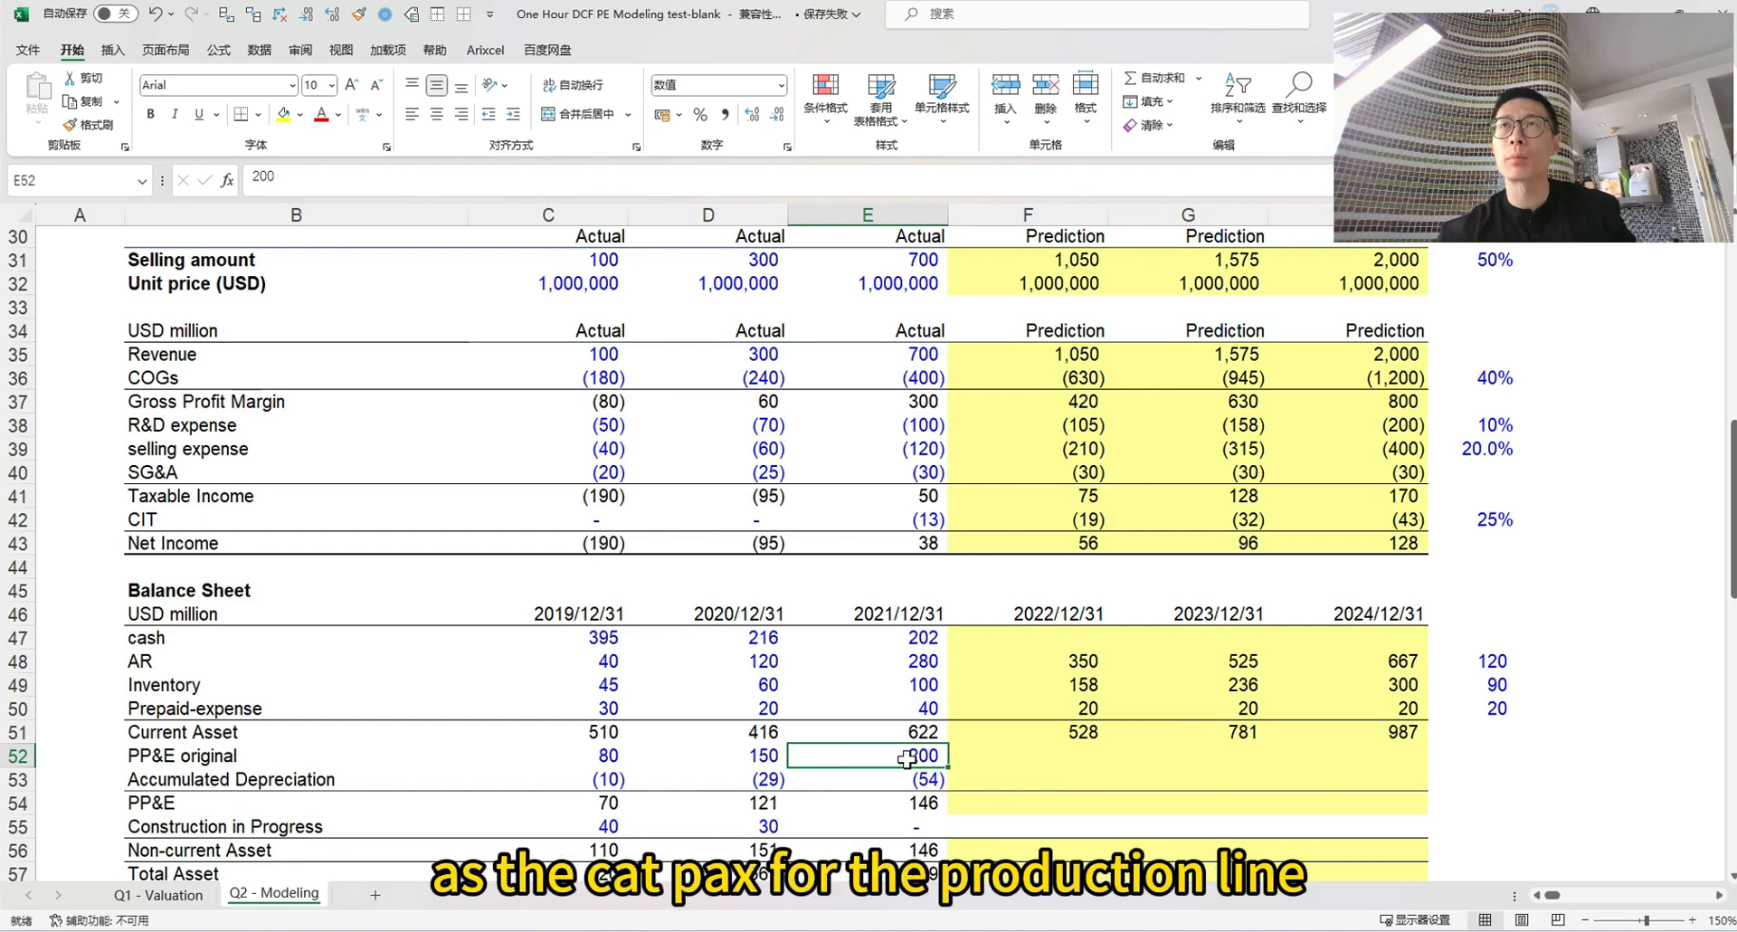
scroll(994, 710, "up", 10)
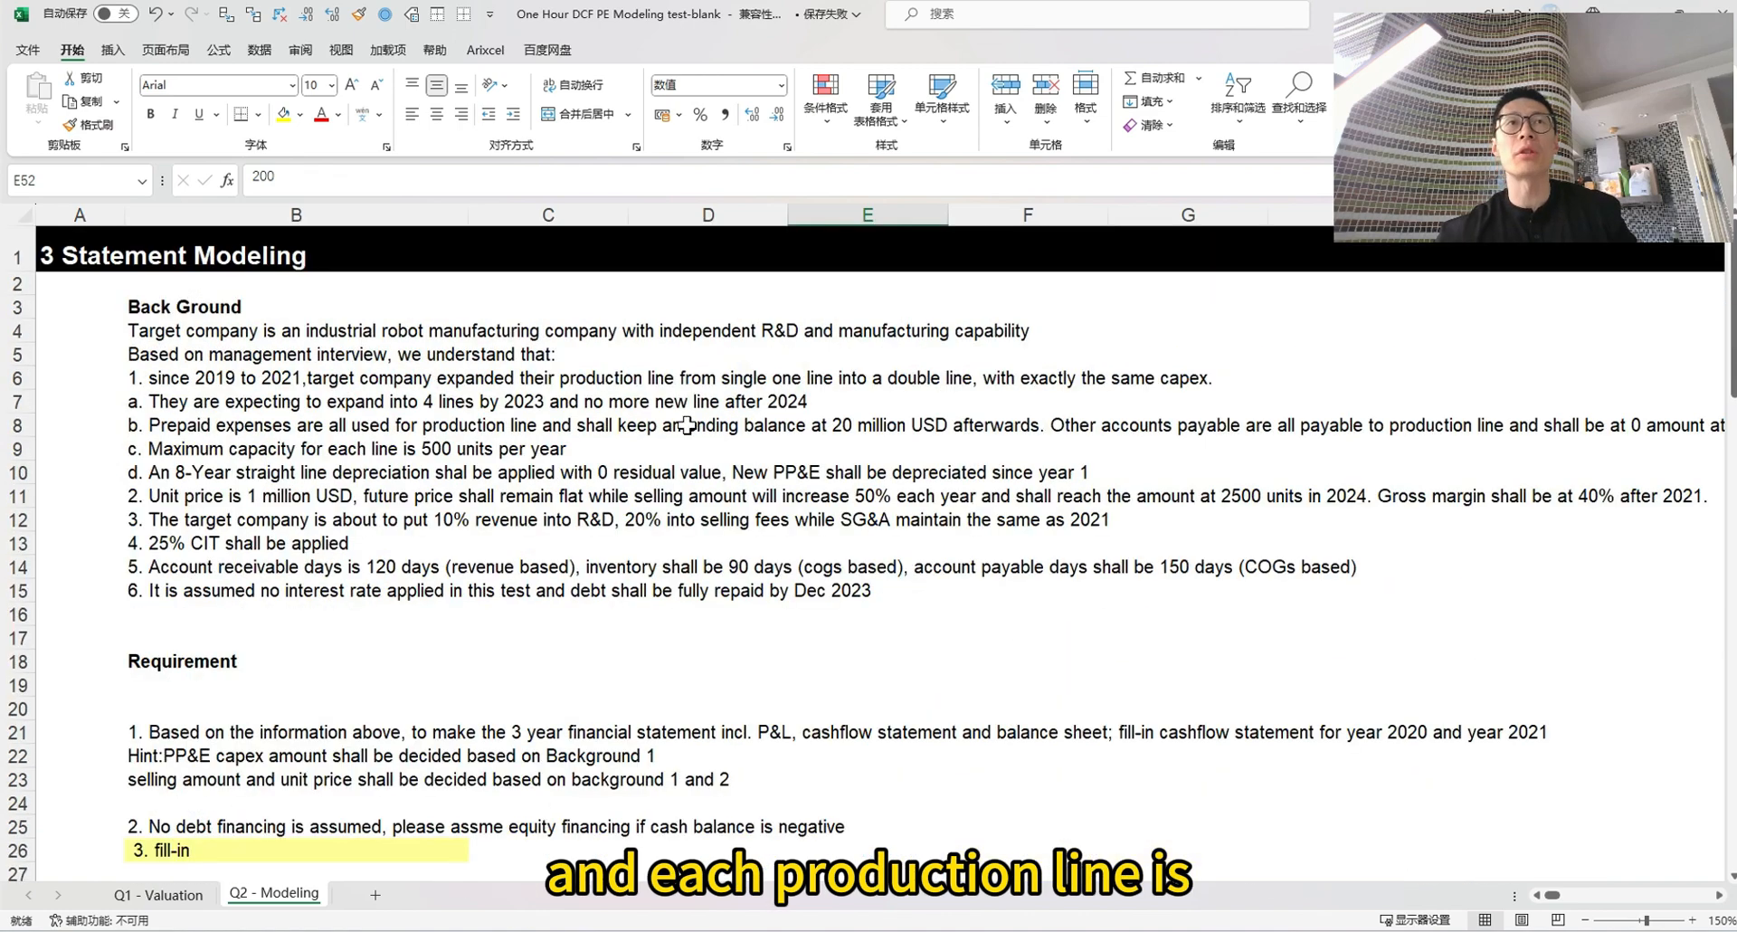
left_click(605, 407)
left_click(171, 378)
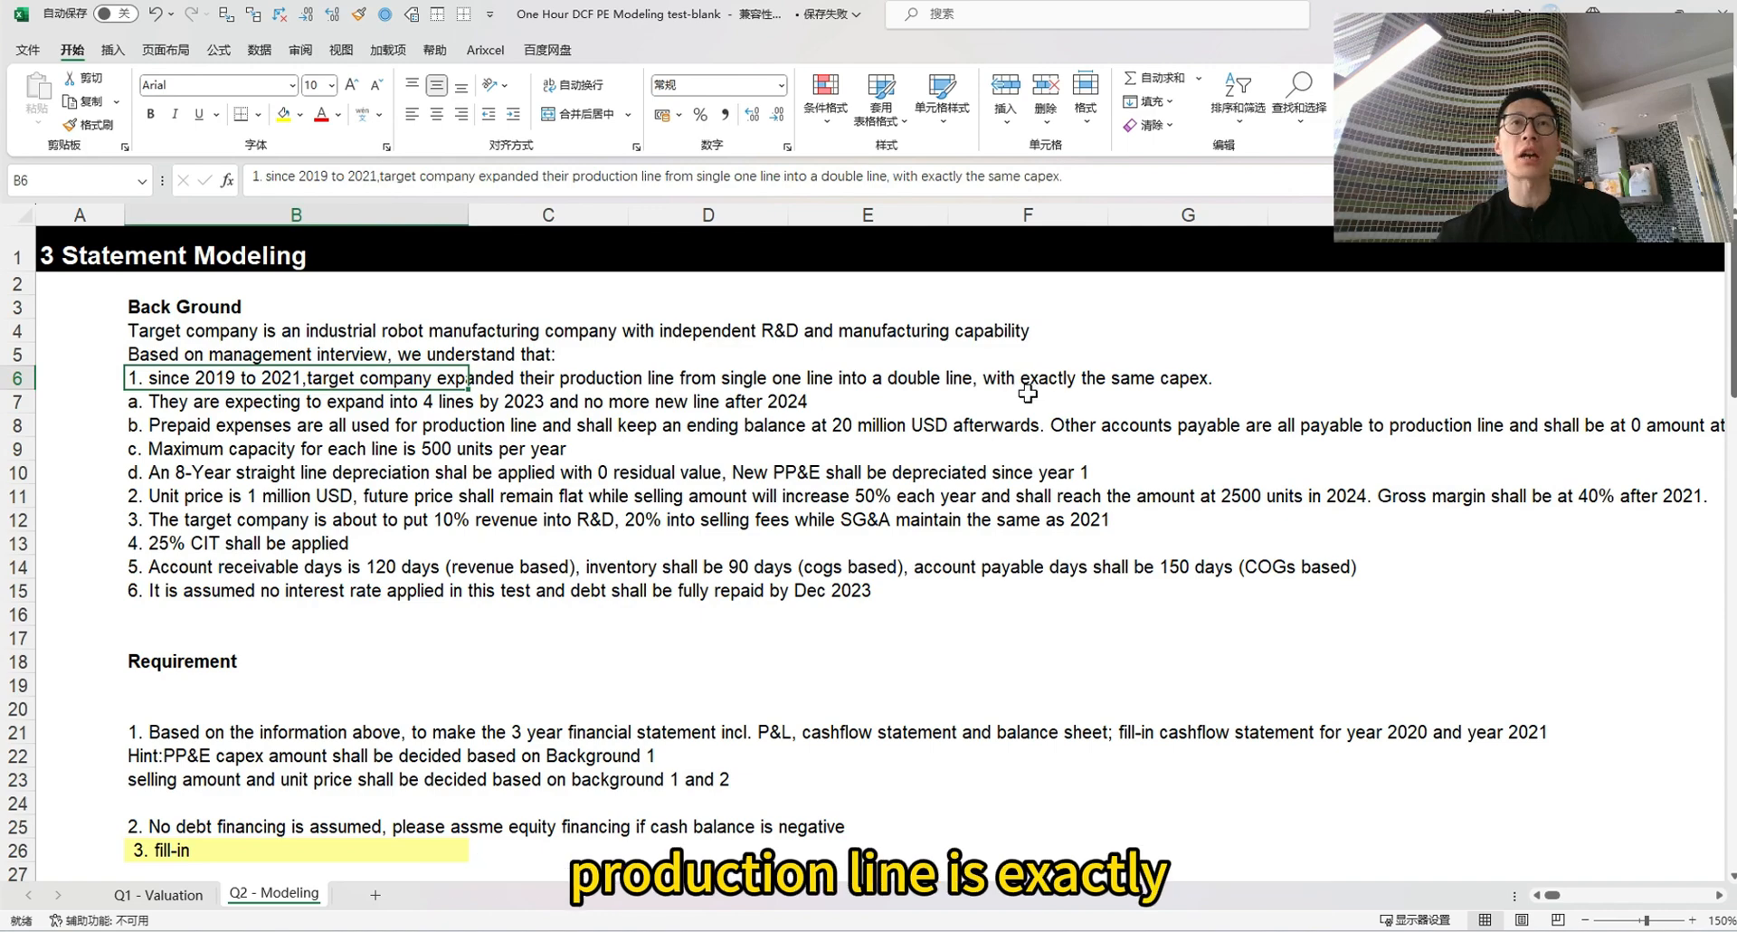
scroll(1222, 405, "down", 12)
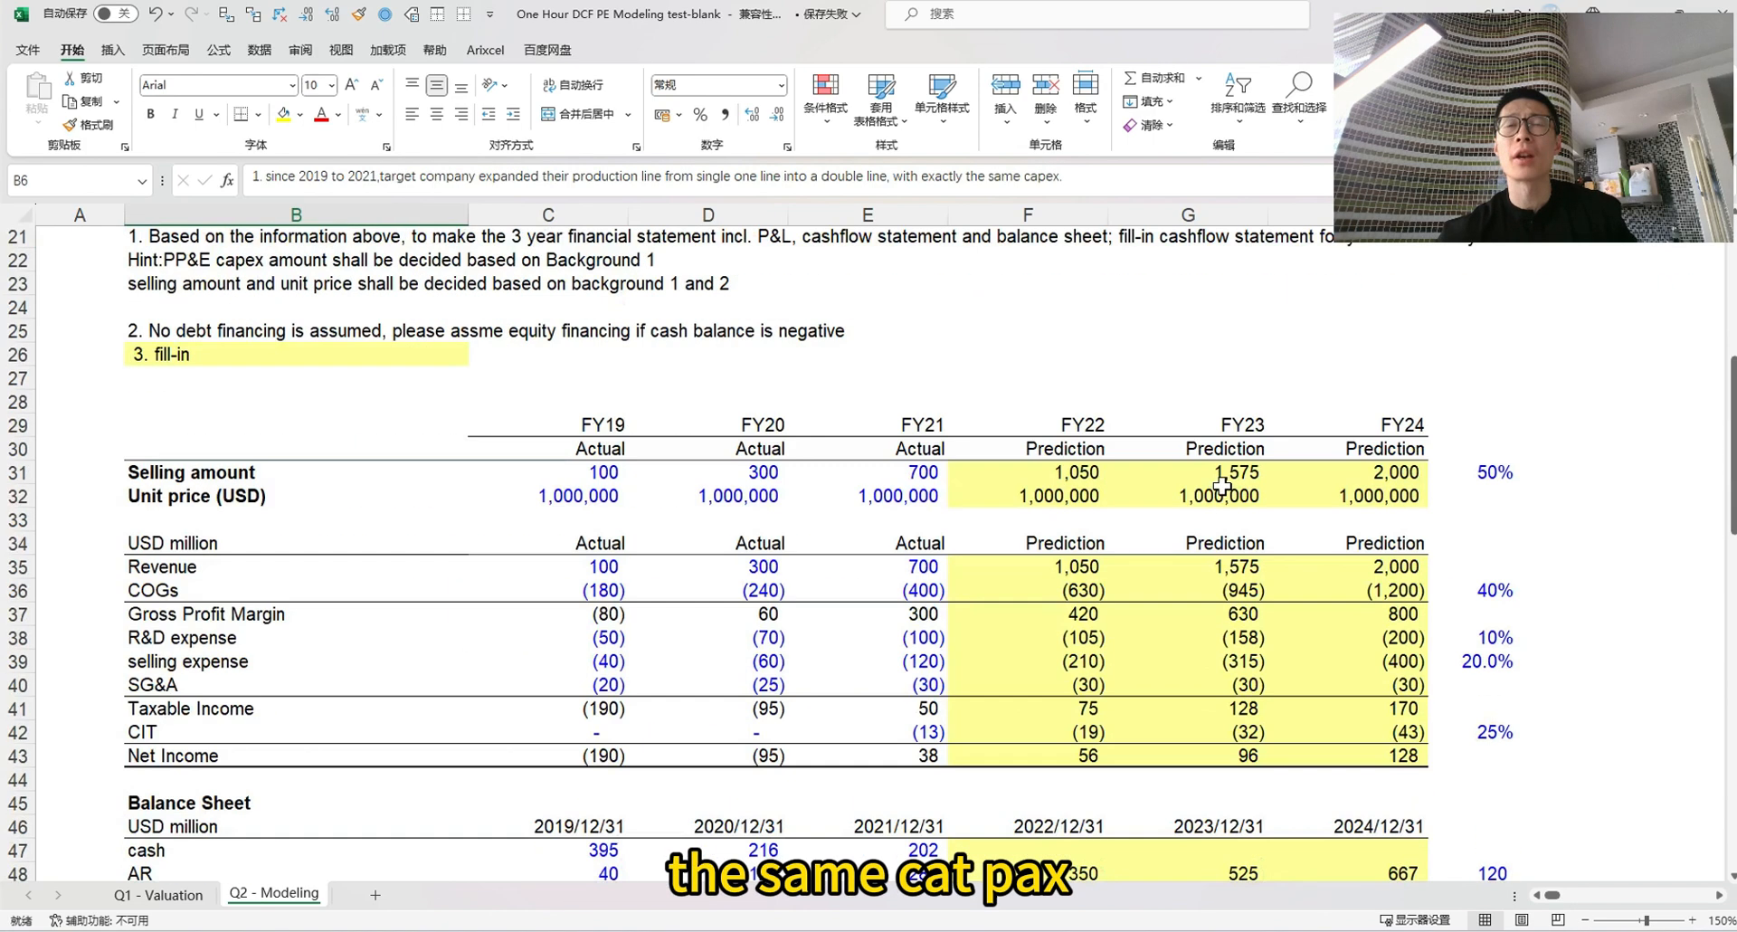
scroll(1164, 511, "down", 3)
scroll(1165, 512, "up", 1)
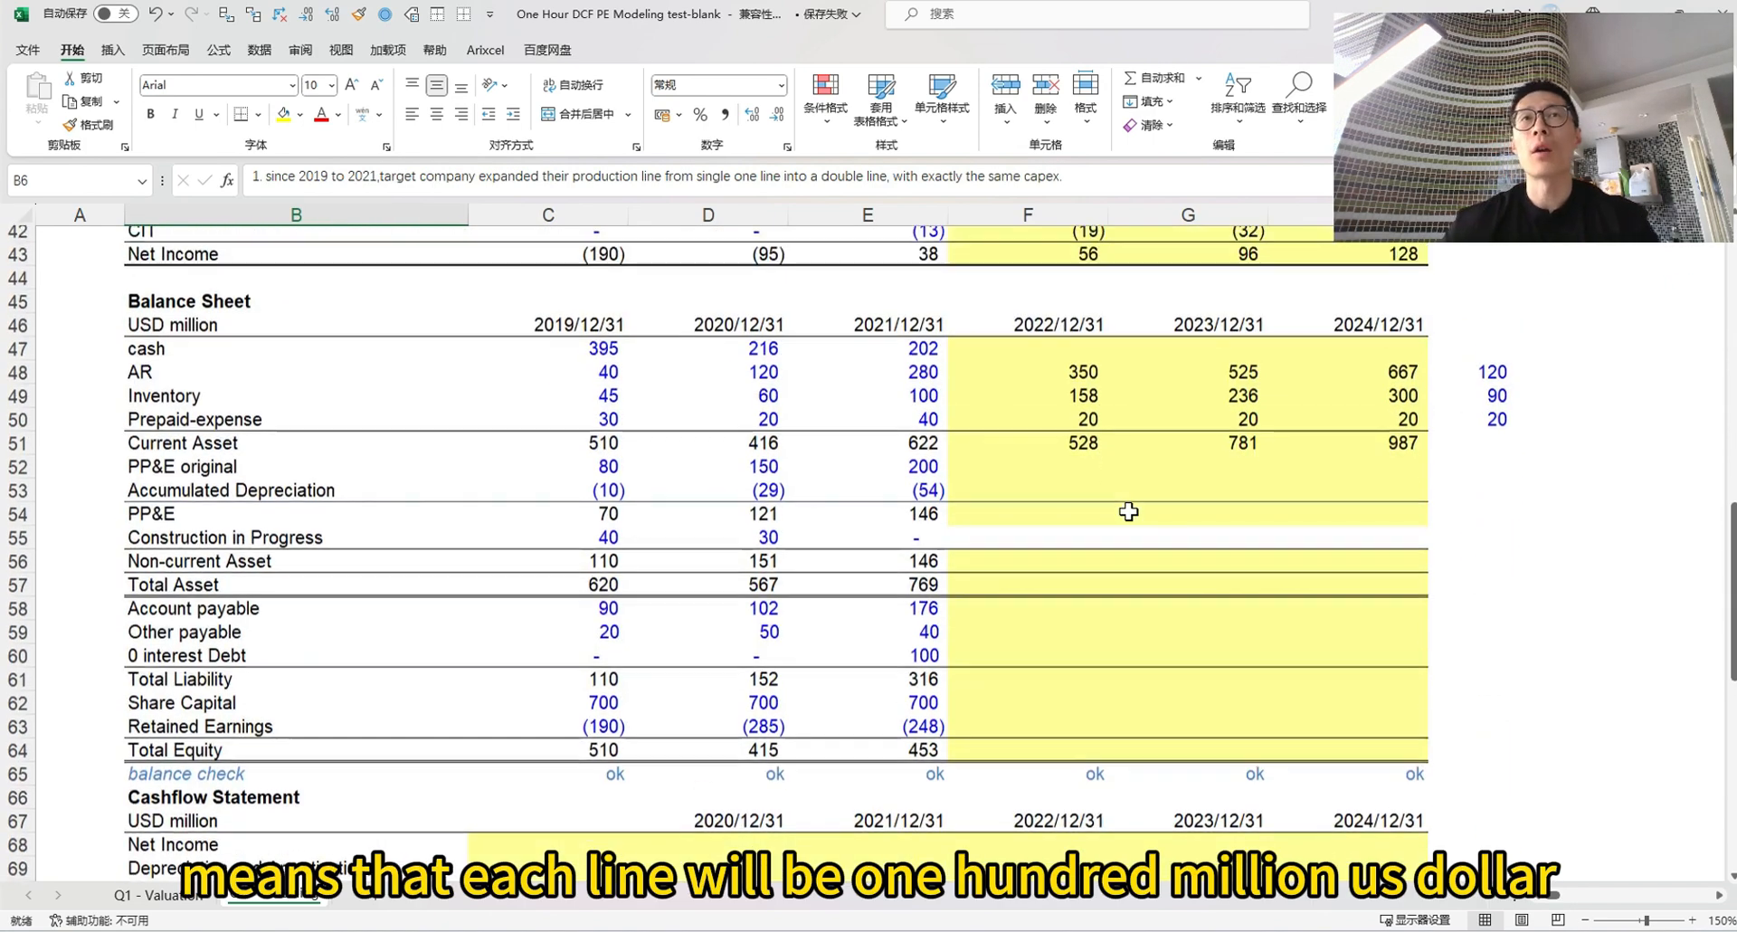
Enter 100 as the capex per production line assumption in I52
left_click(1474, 470)
type("100")
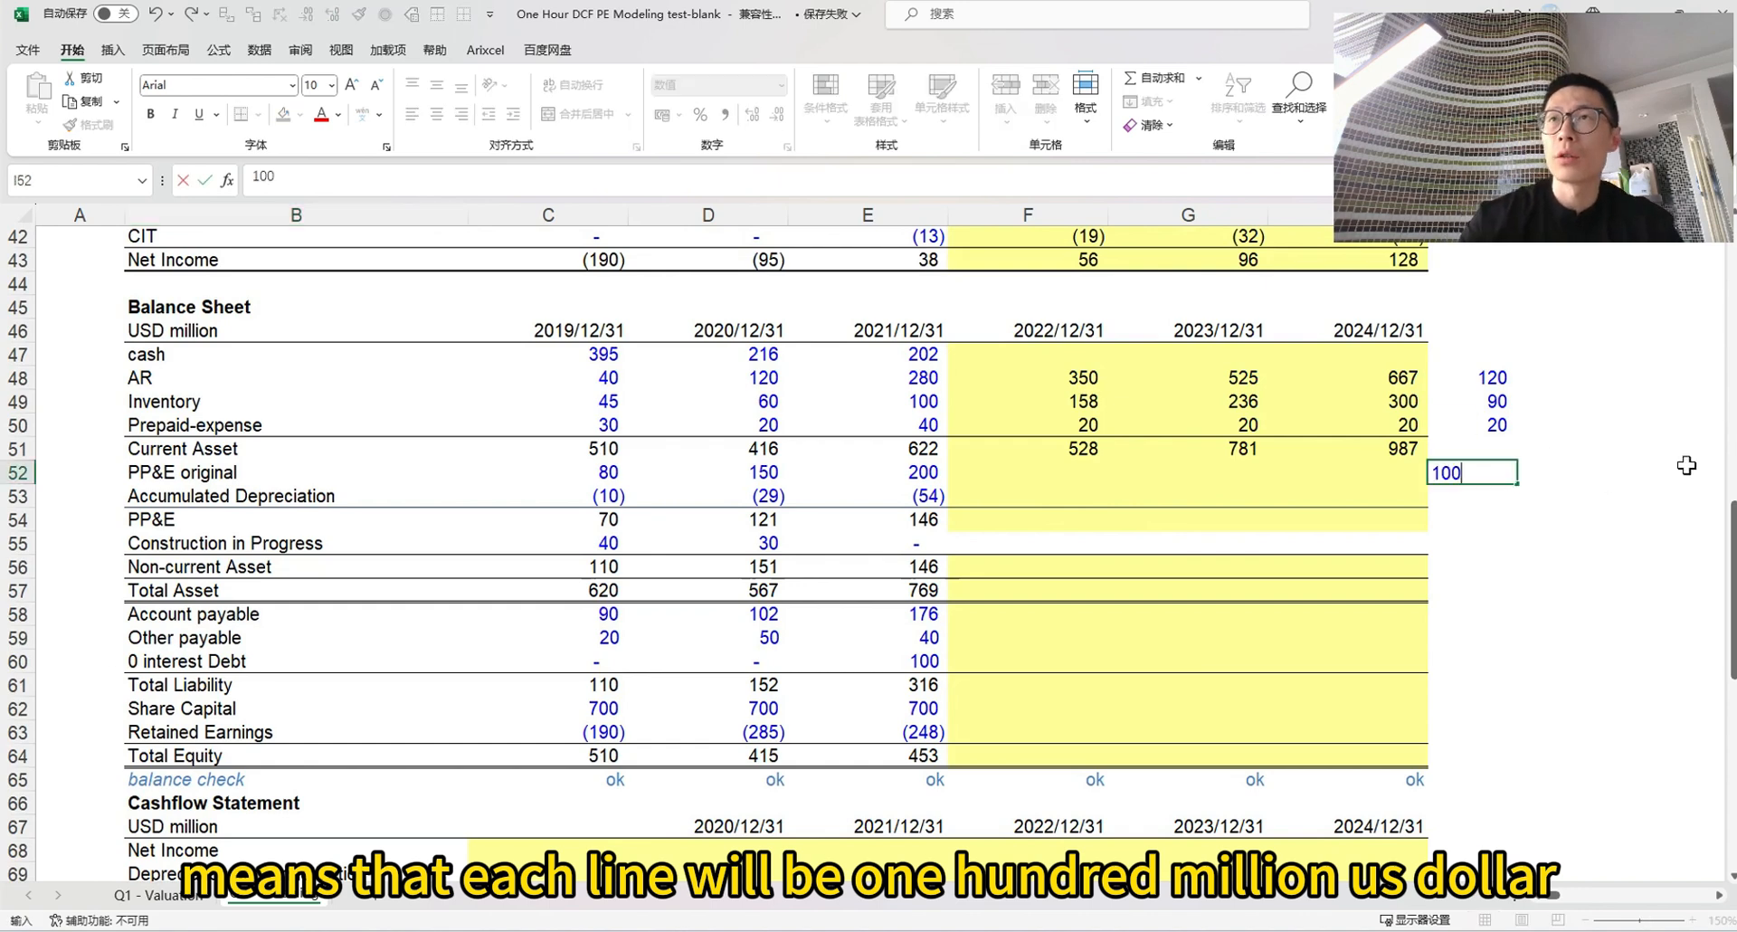
key("Left")
Calculate the FY22 PP&E original in F52 as the prior-year balance plus the capex assumption with =E52+$I52
key("Left")
key("Left")
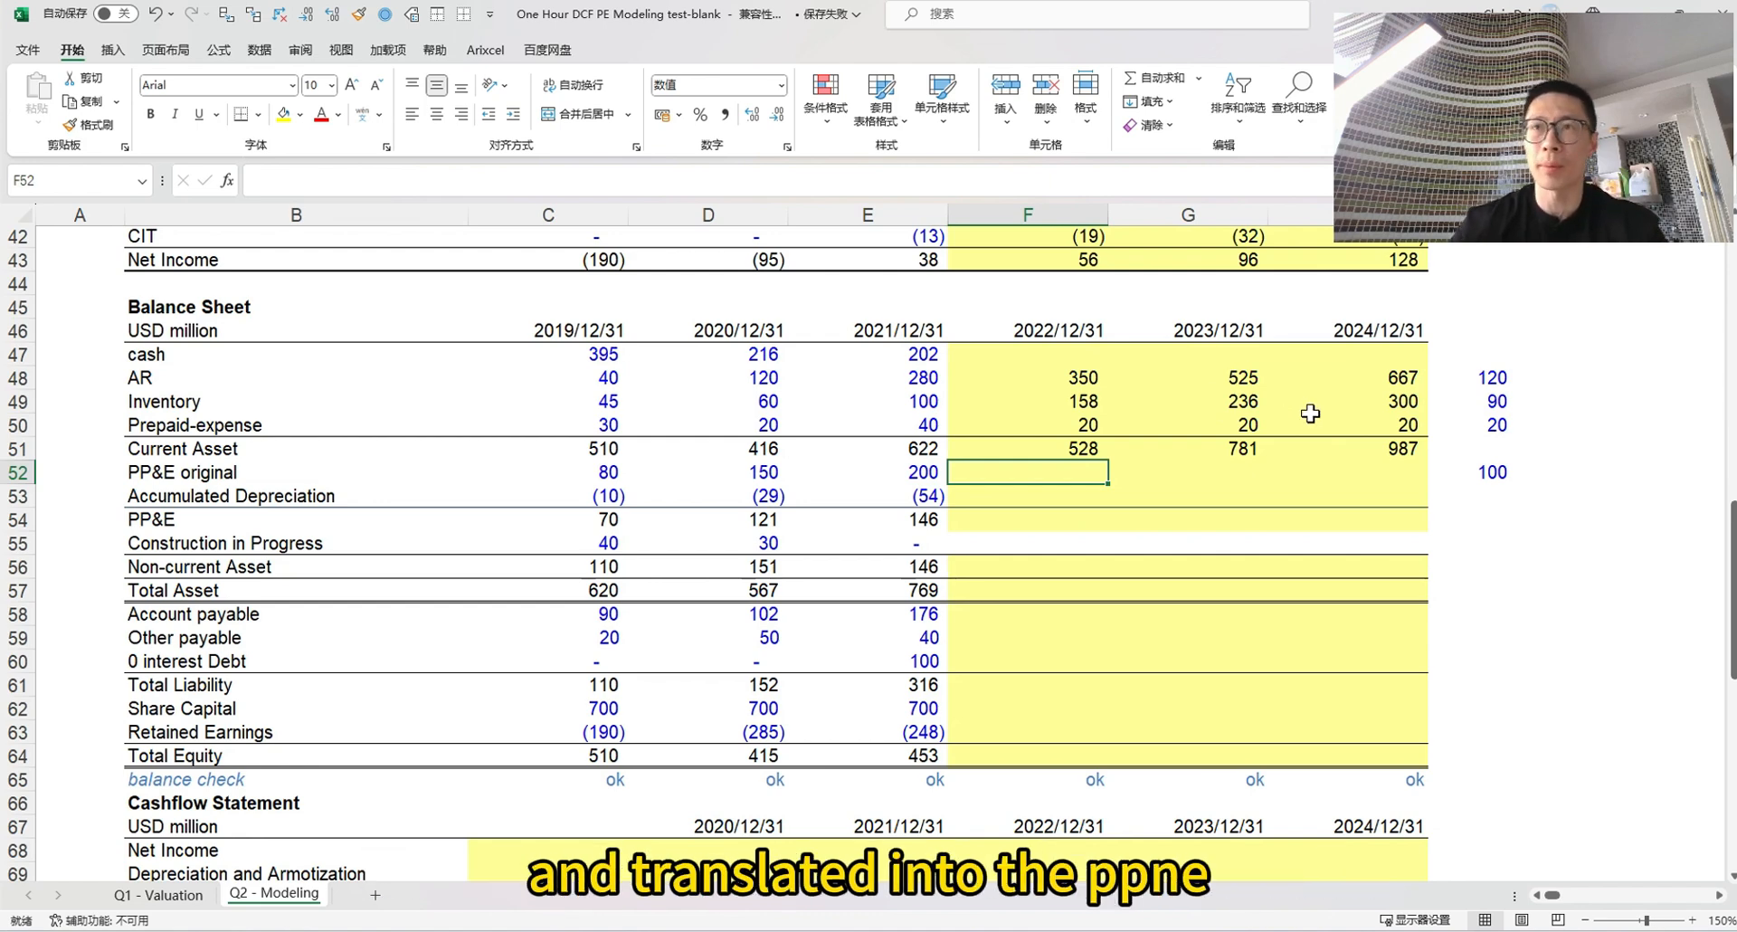
type("=")
key("Right")
key("Right")
key("Right")
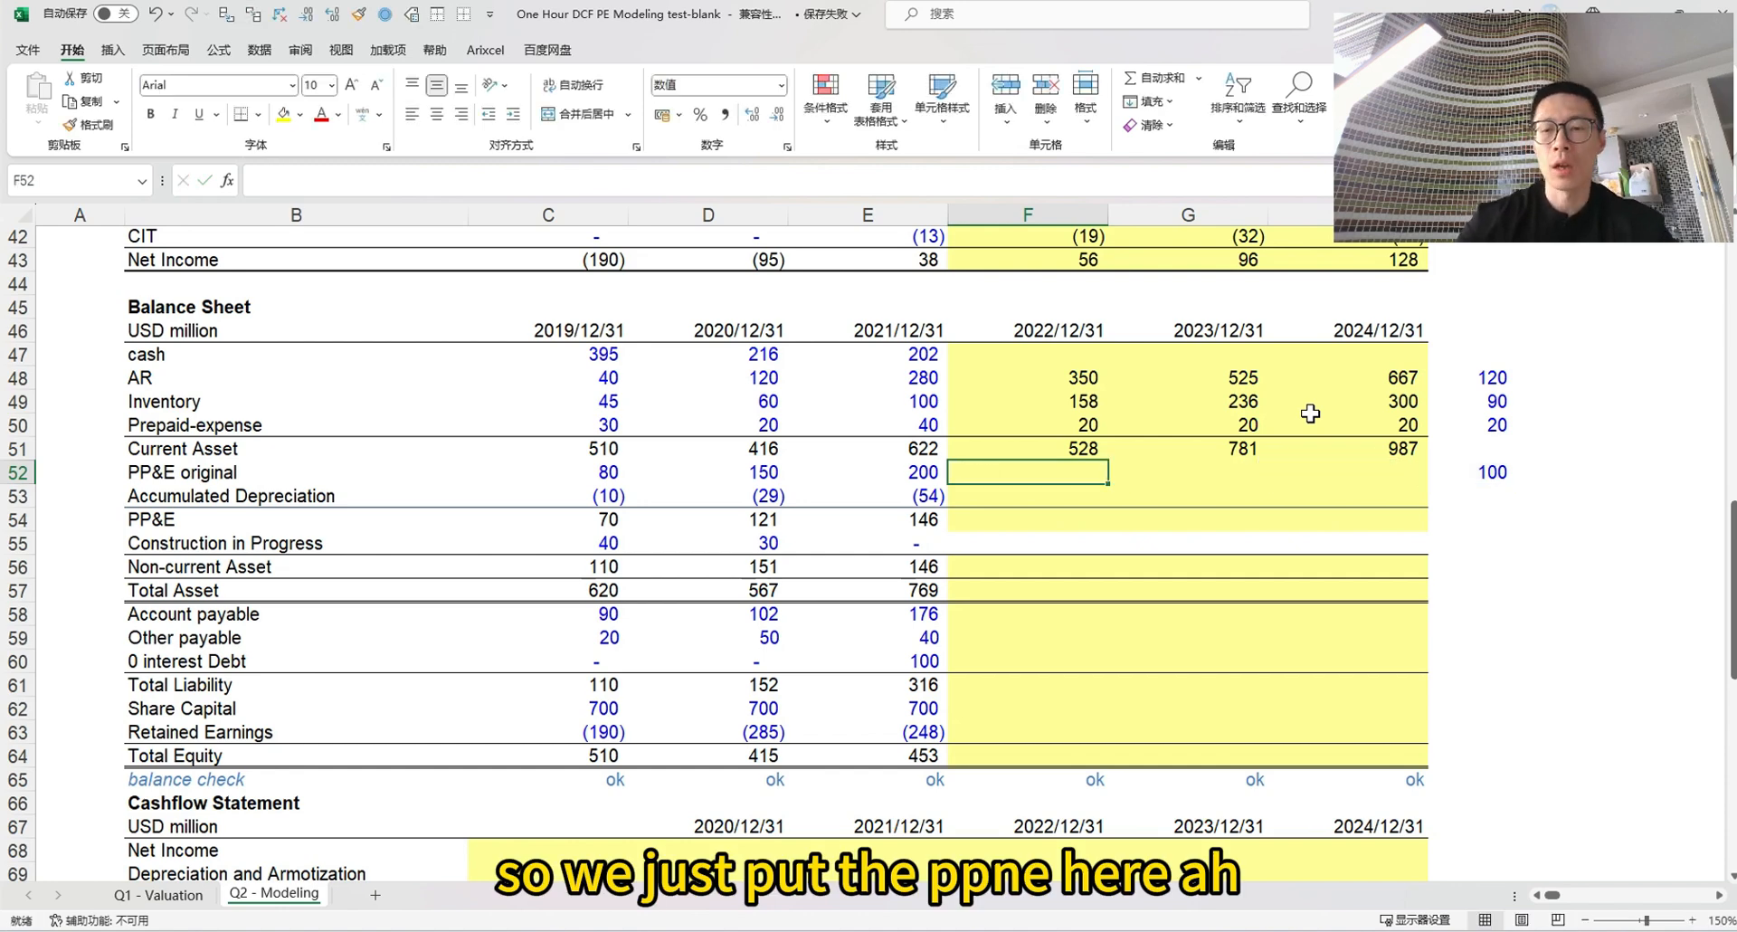
key("Left")
key("Left")
key("Left")
key("Left")
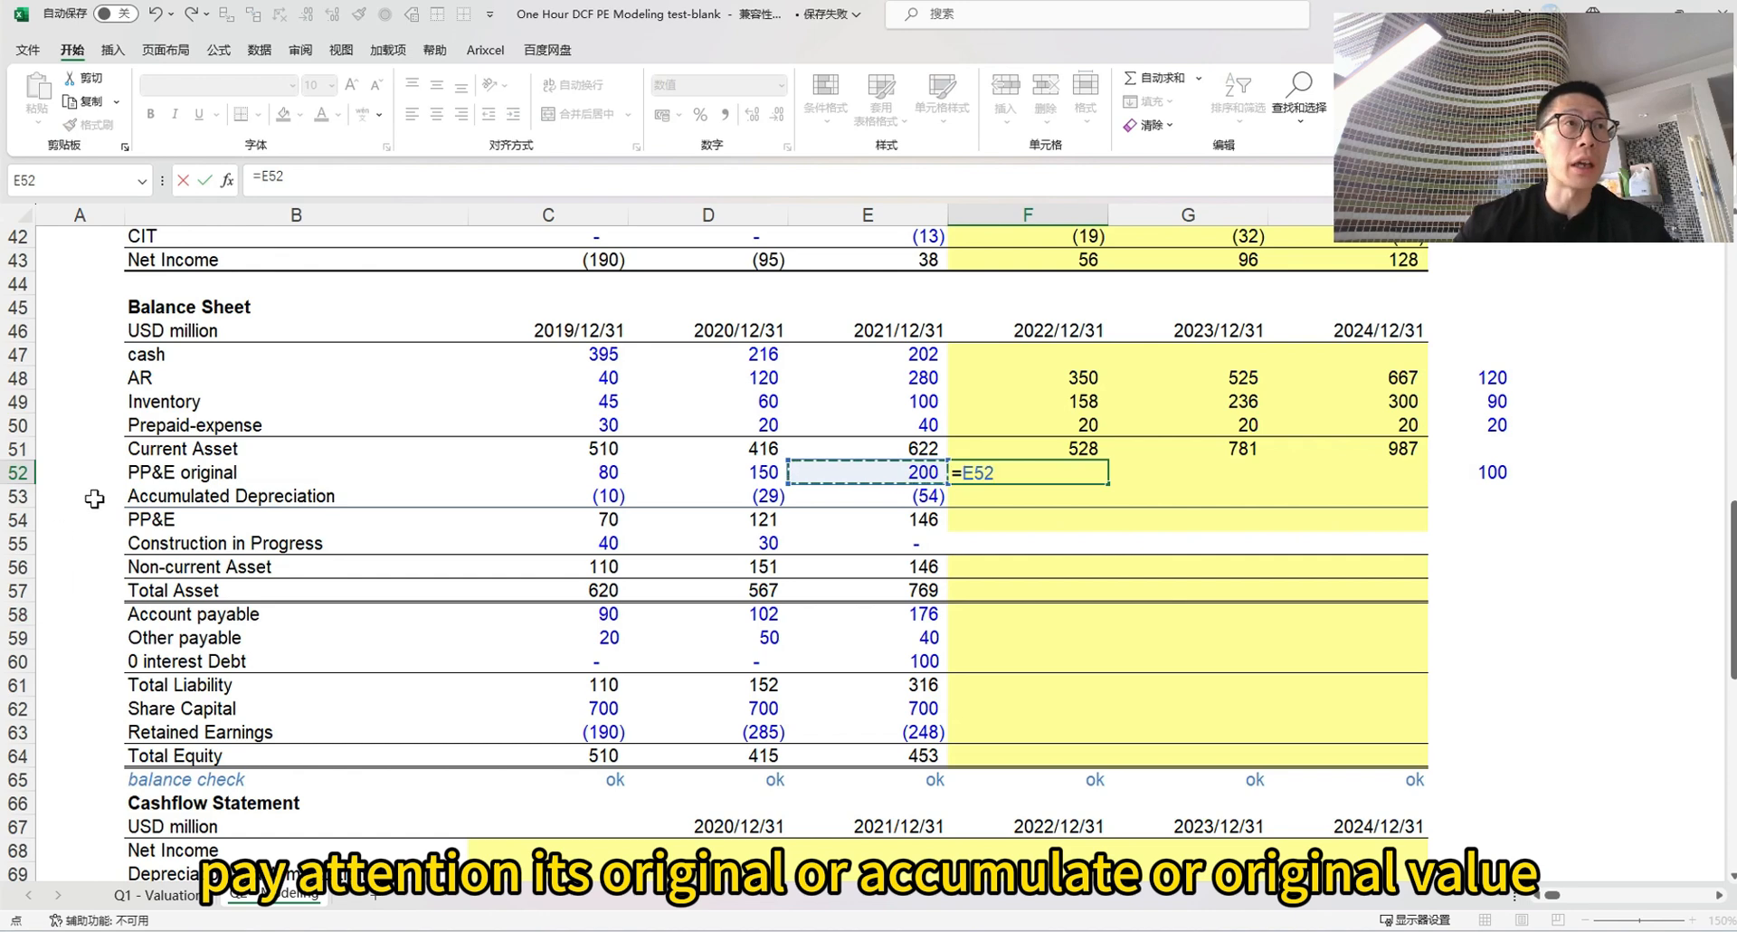
type("+")
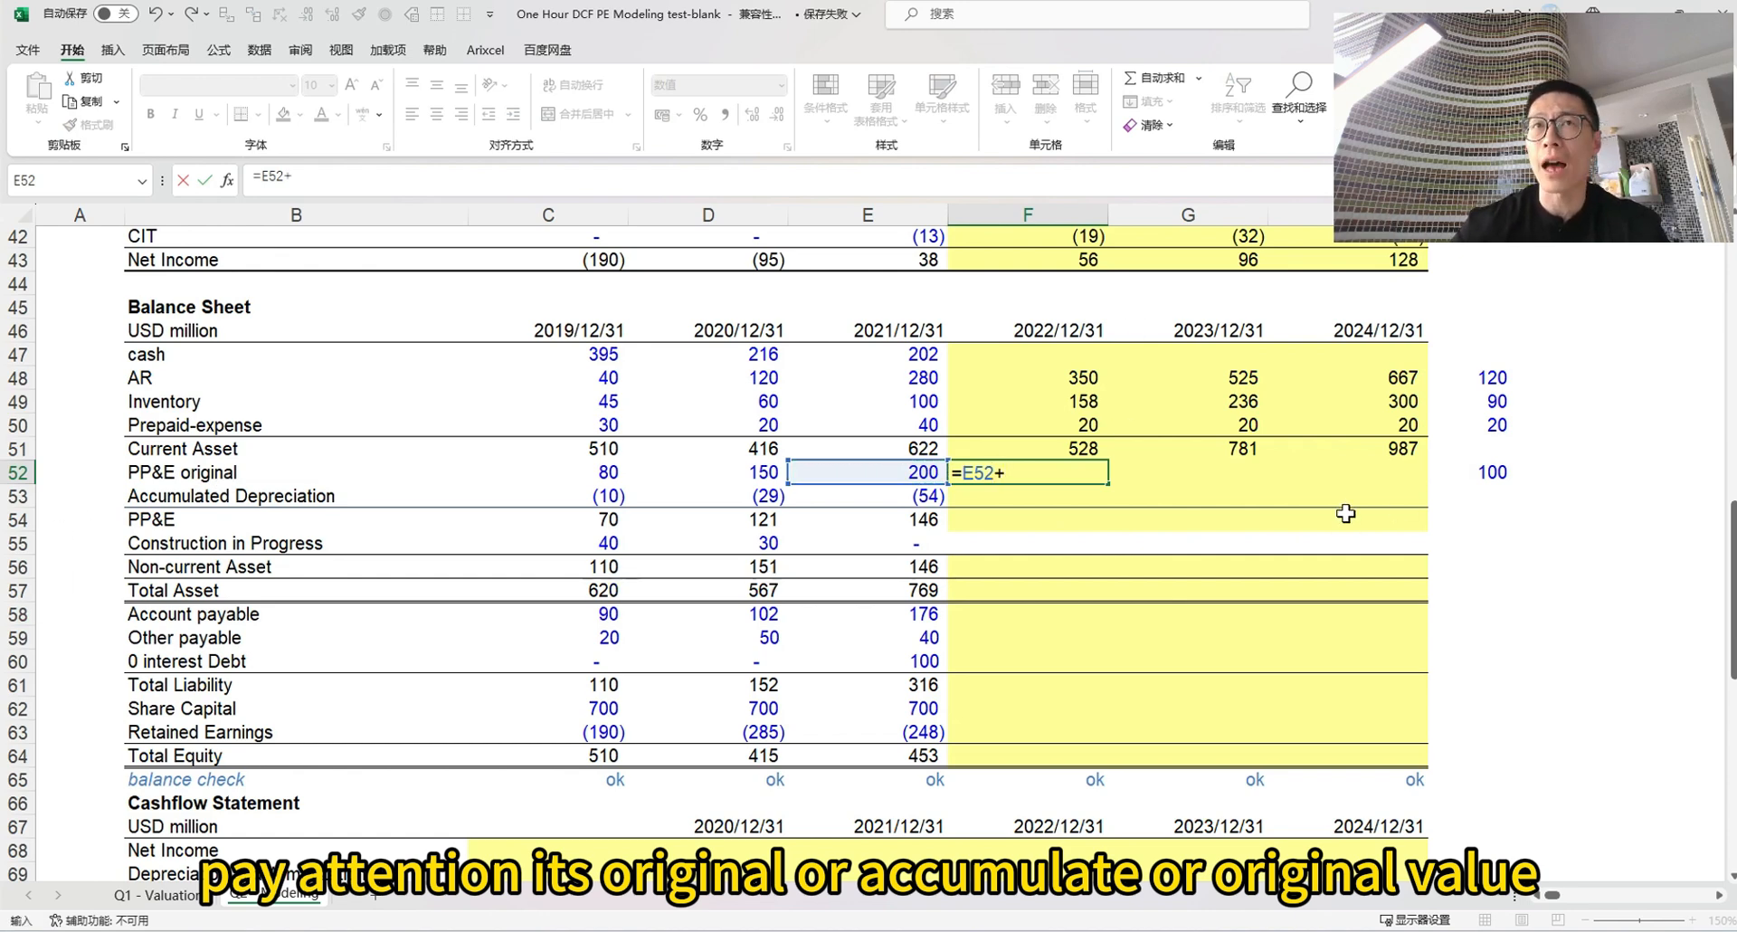
left_click(1489, 472)
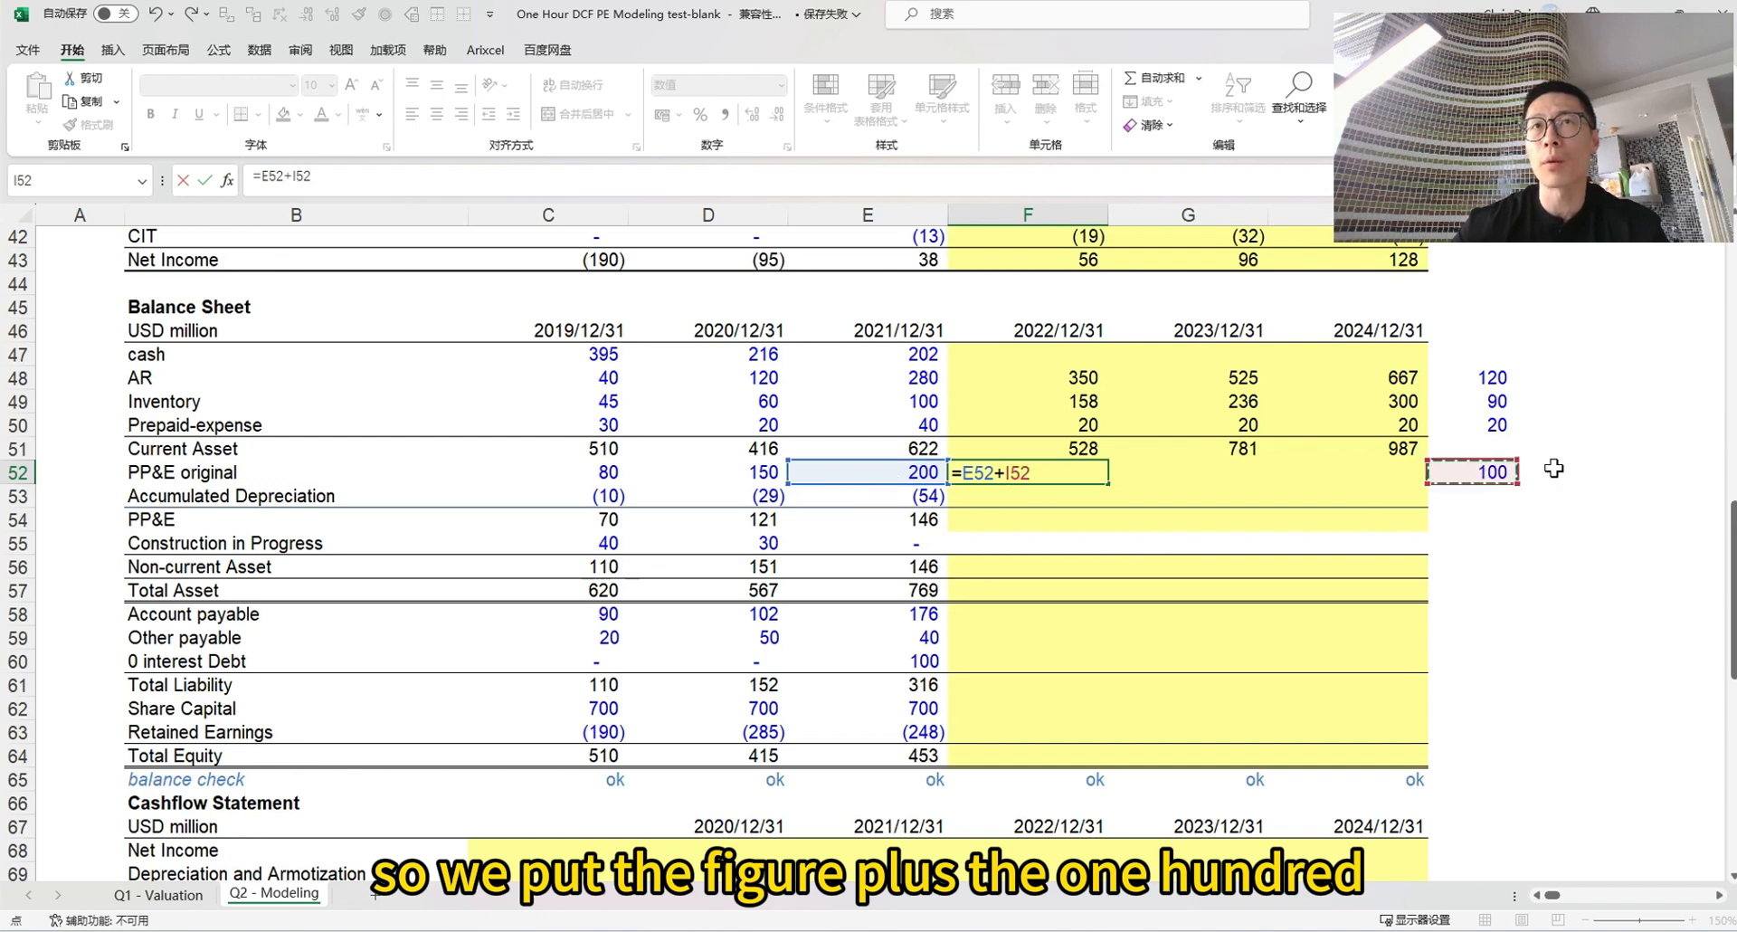
key("ctrl+Return")
Copy the FY22 PP&E original formula from F52 into G52 for FY23
key("ctrl+c")
key("Right")
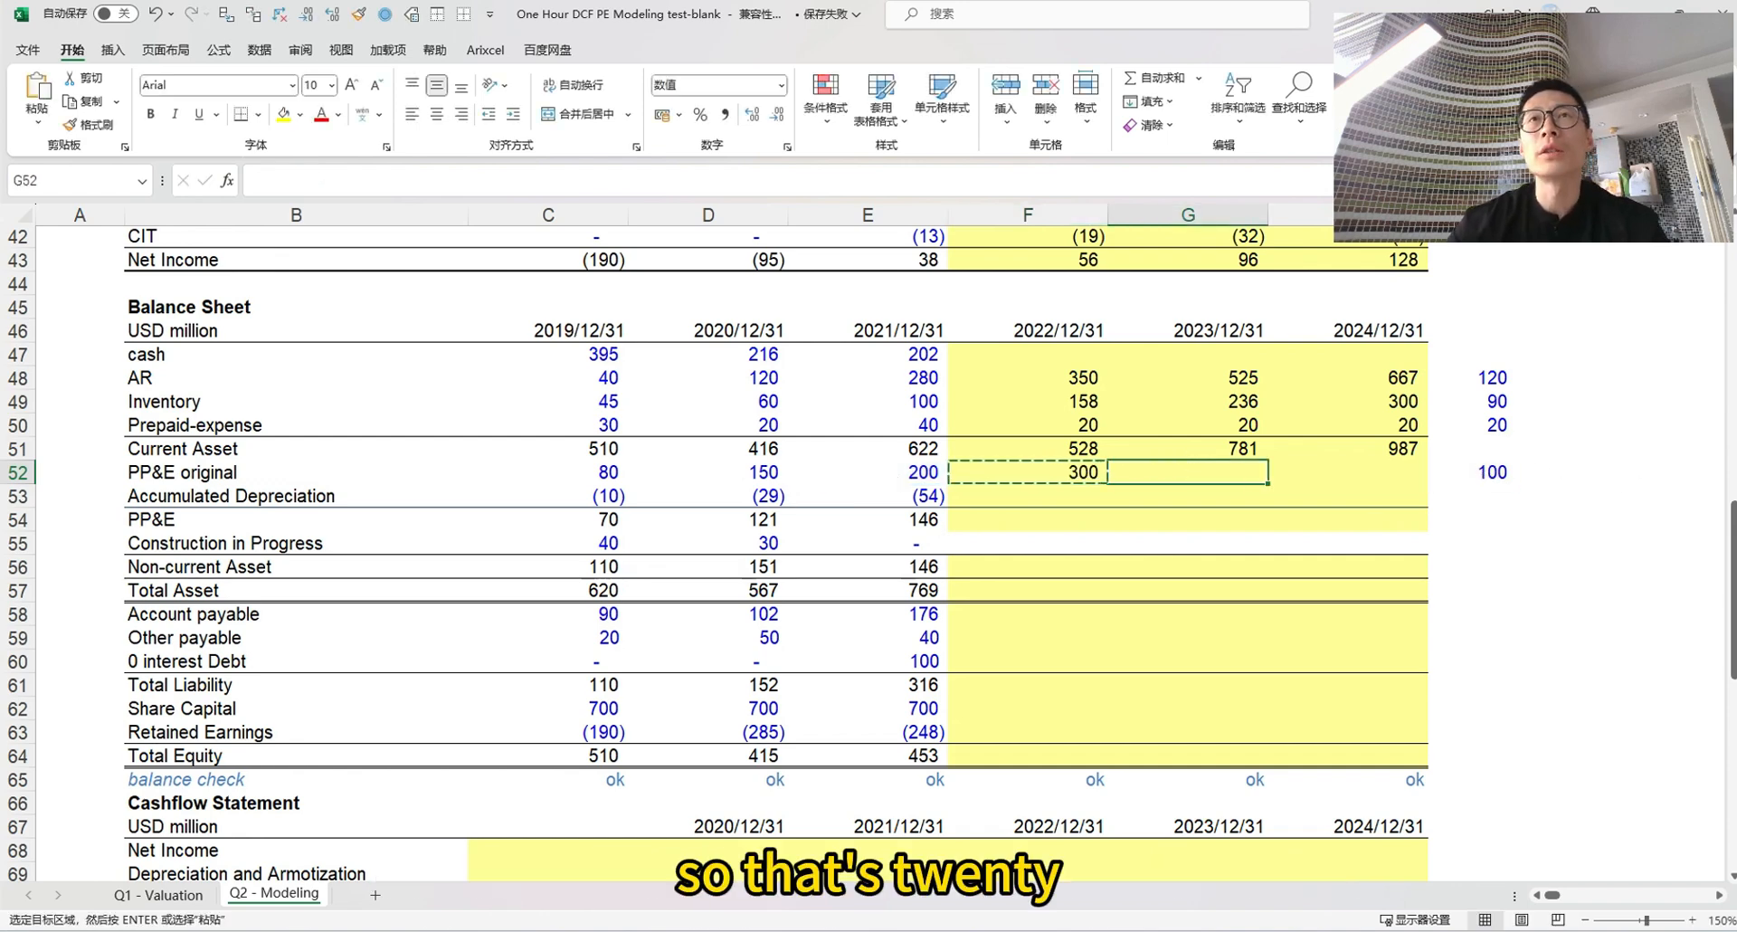
key("ctrl+v")
key("Escape")
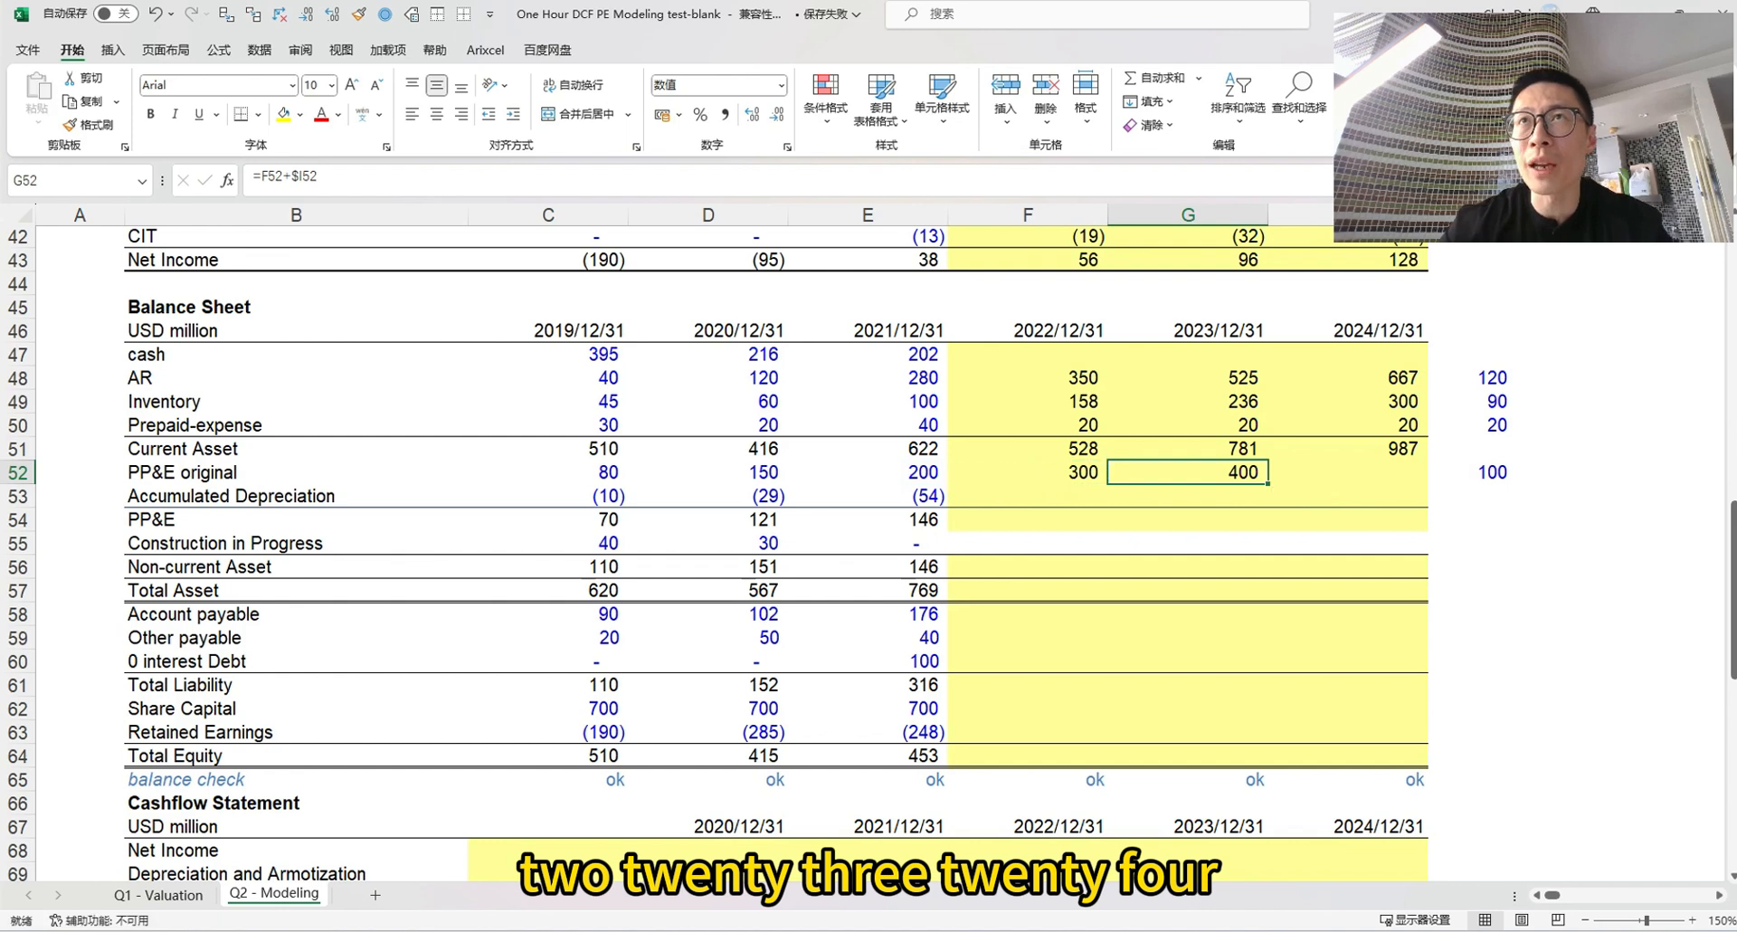
Set the FY24 PP&E original in H52 equal to the FY23 balance with =G52
key("Right")
type("=")
key("Left")
key("ctrl+Return")
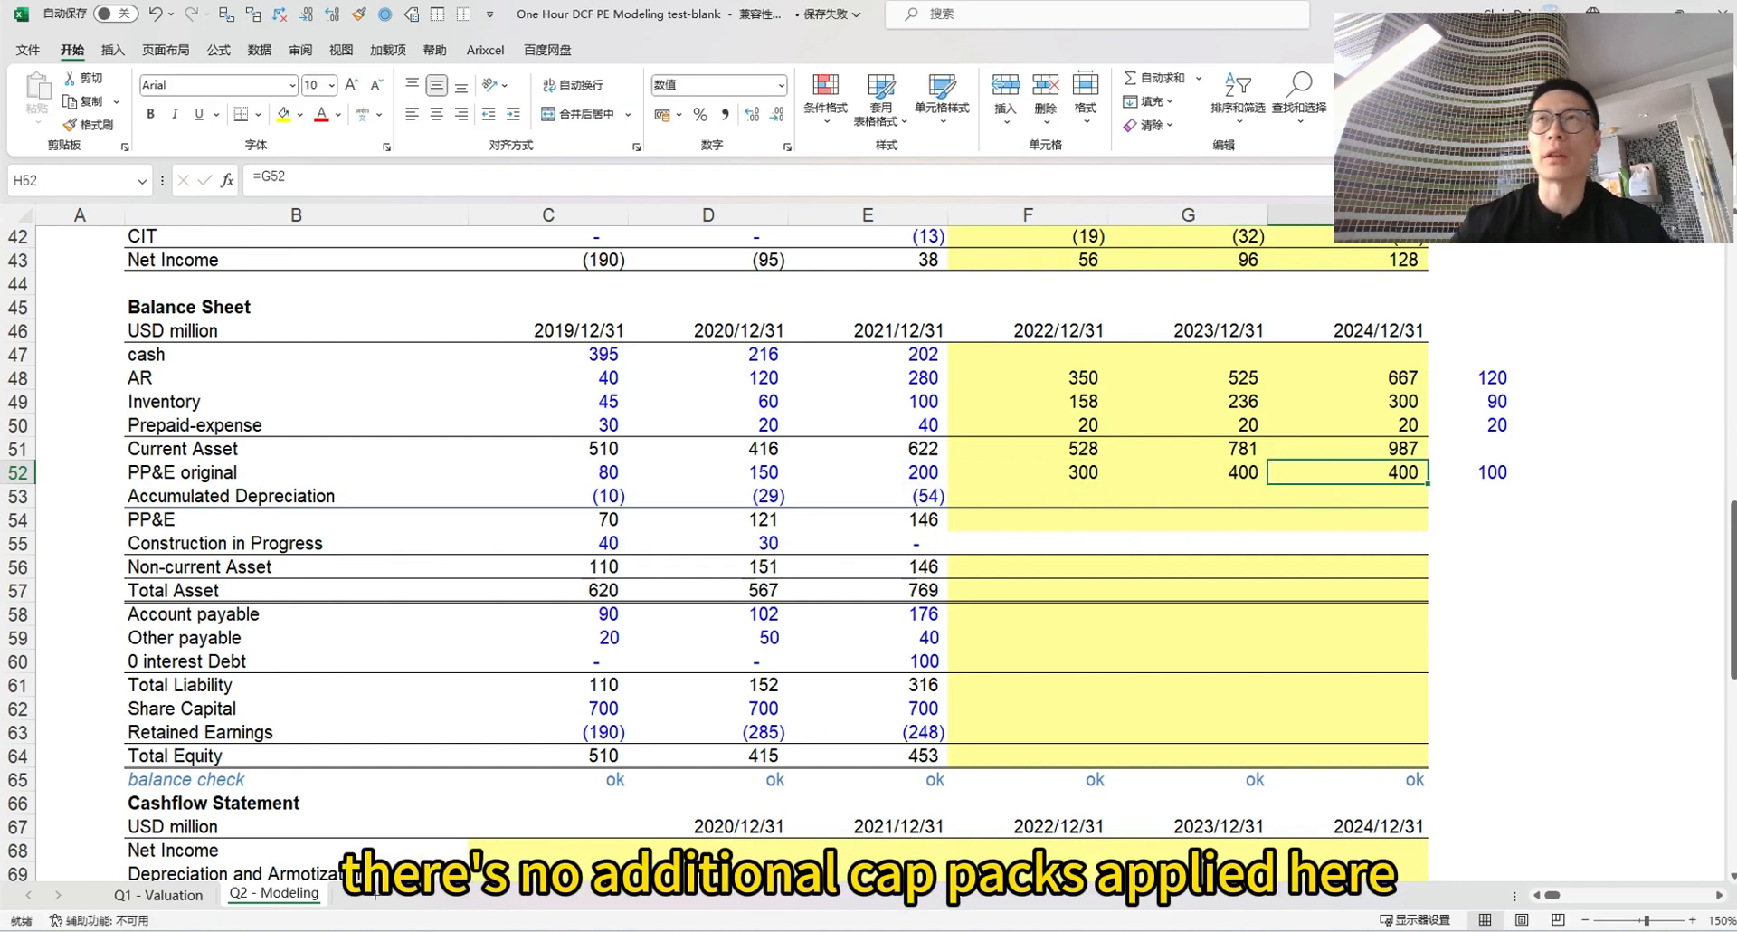
Review the background note on the depreciation method and start year against the forecast PP&E original balances
key("Down")
key("Left")
key("Left")
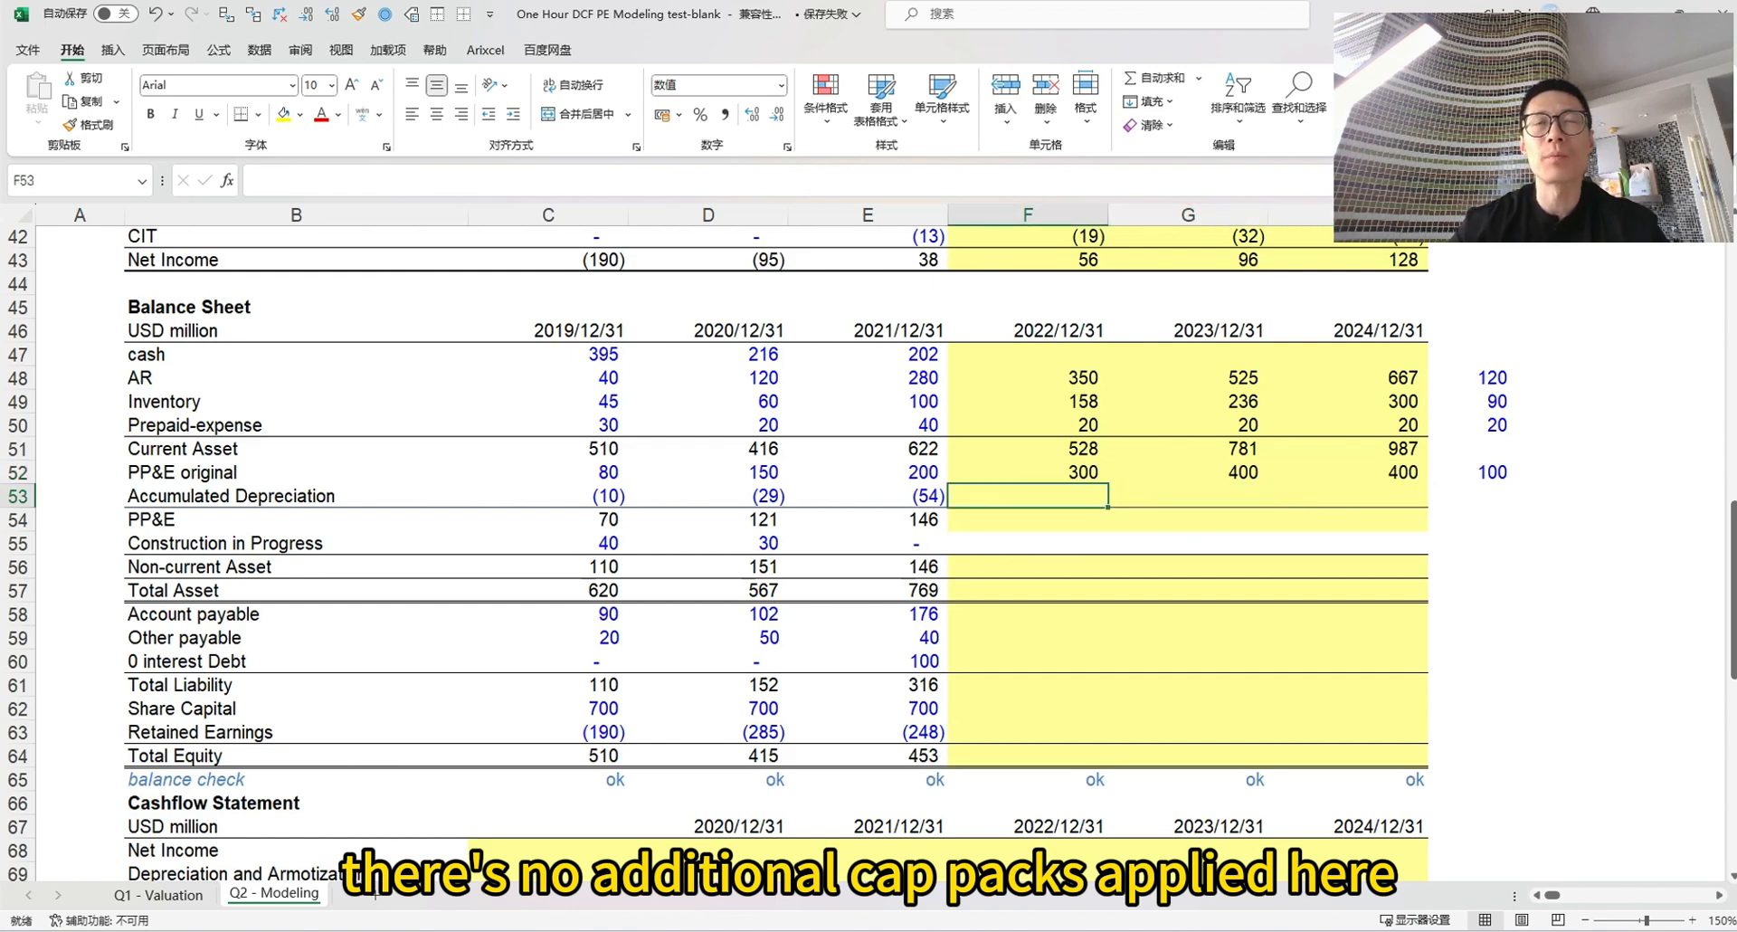
scroll(435, 579, "up", 12)
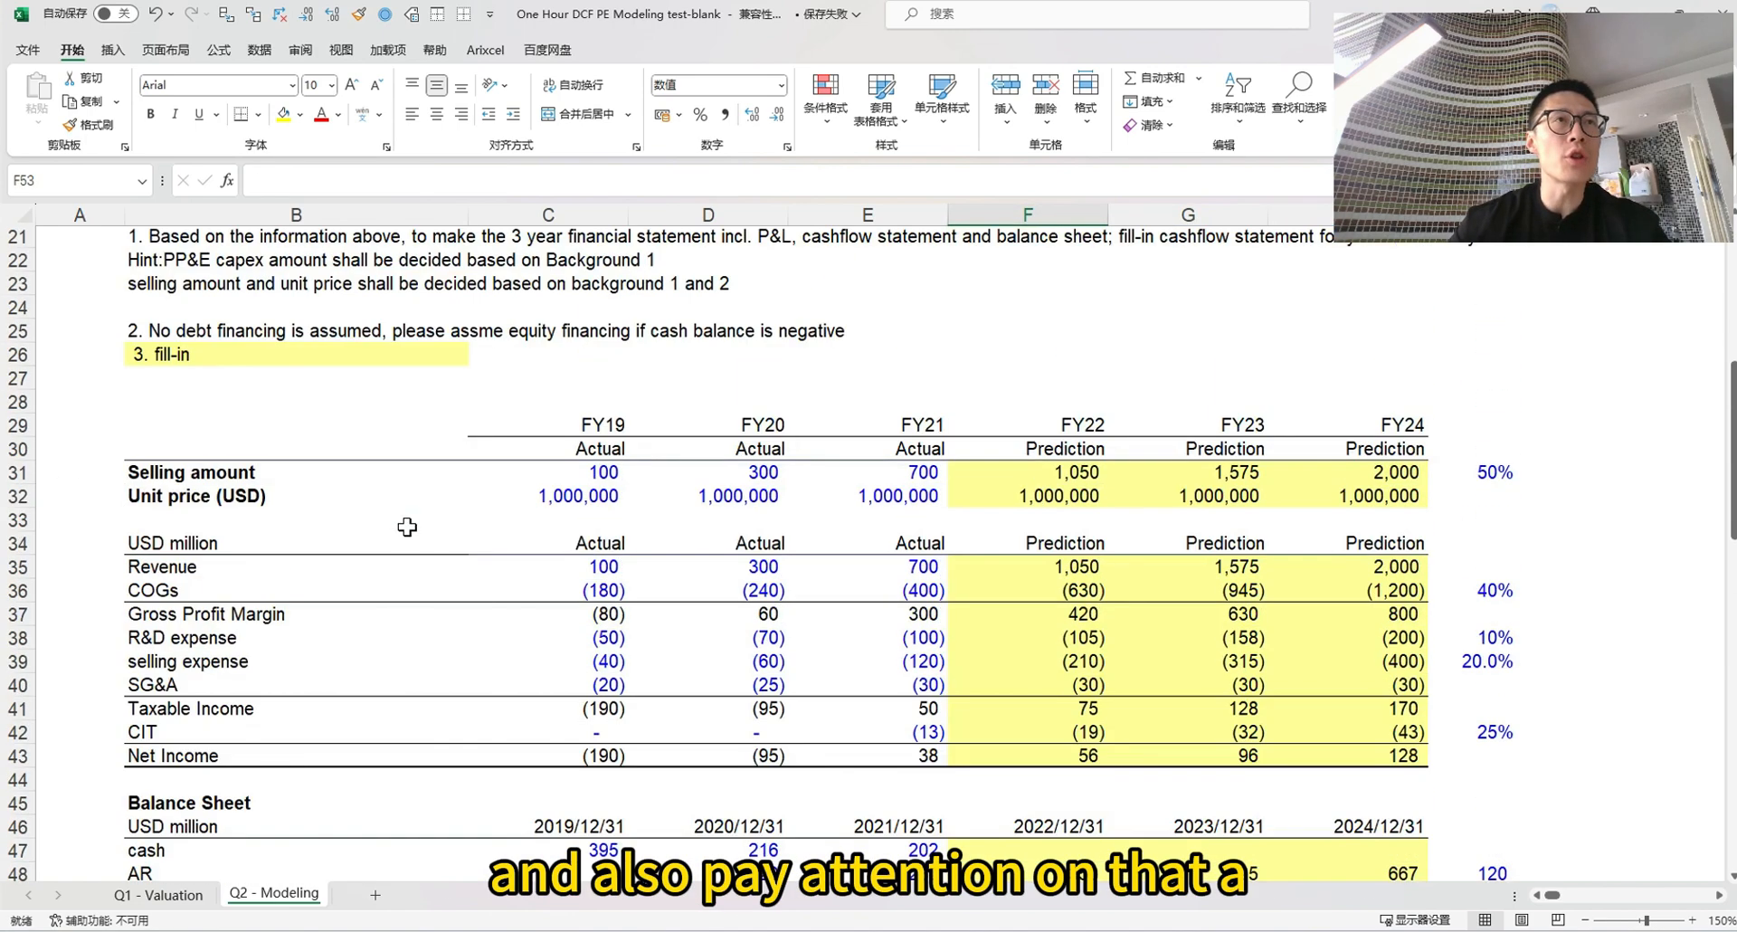
scroll(406, 527, "up", 2)
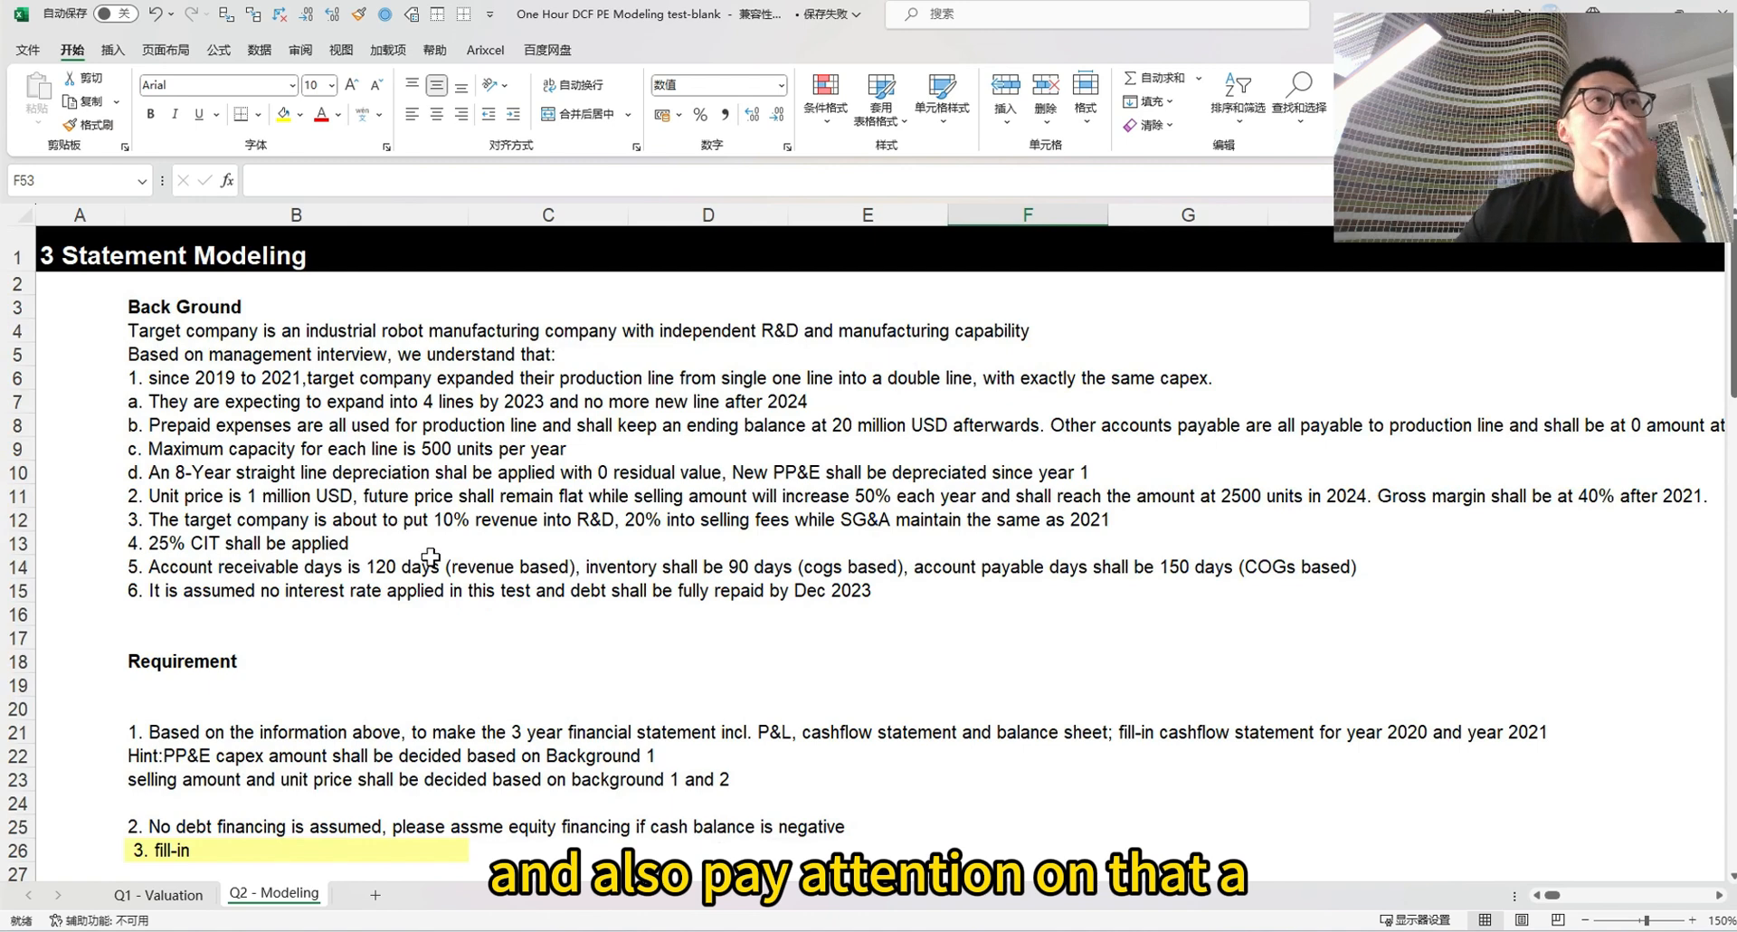
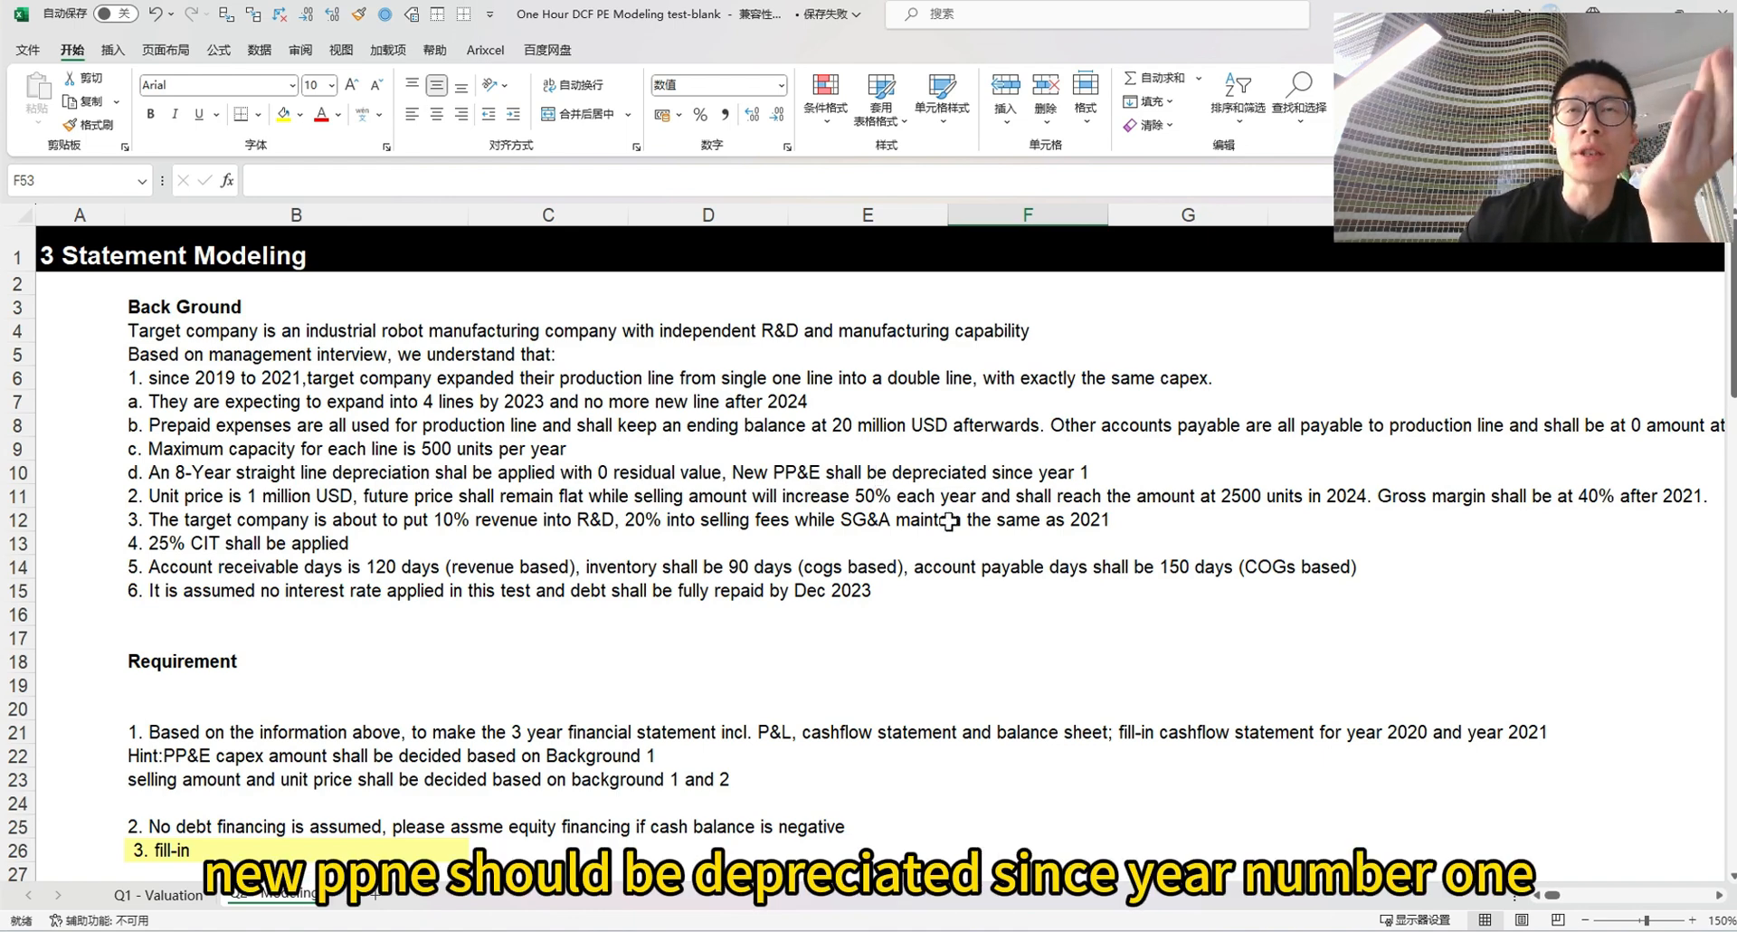
scroll(1088, 502, "down", 8)
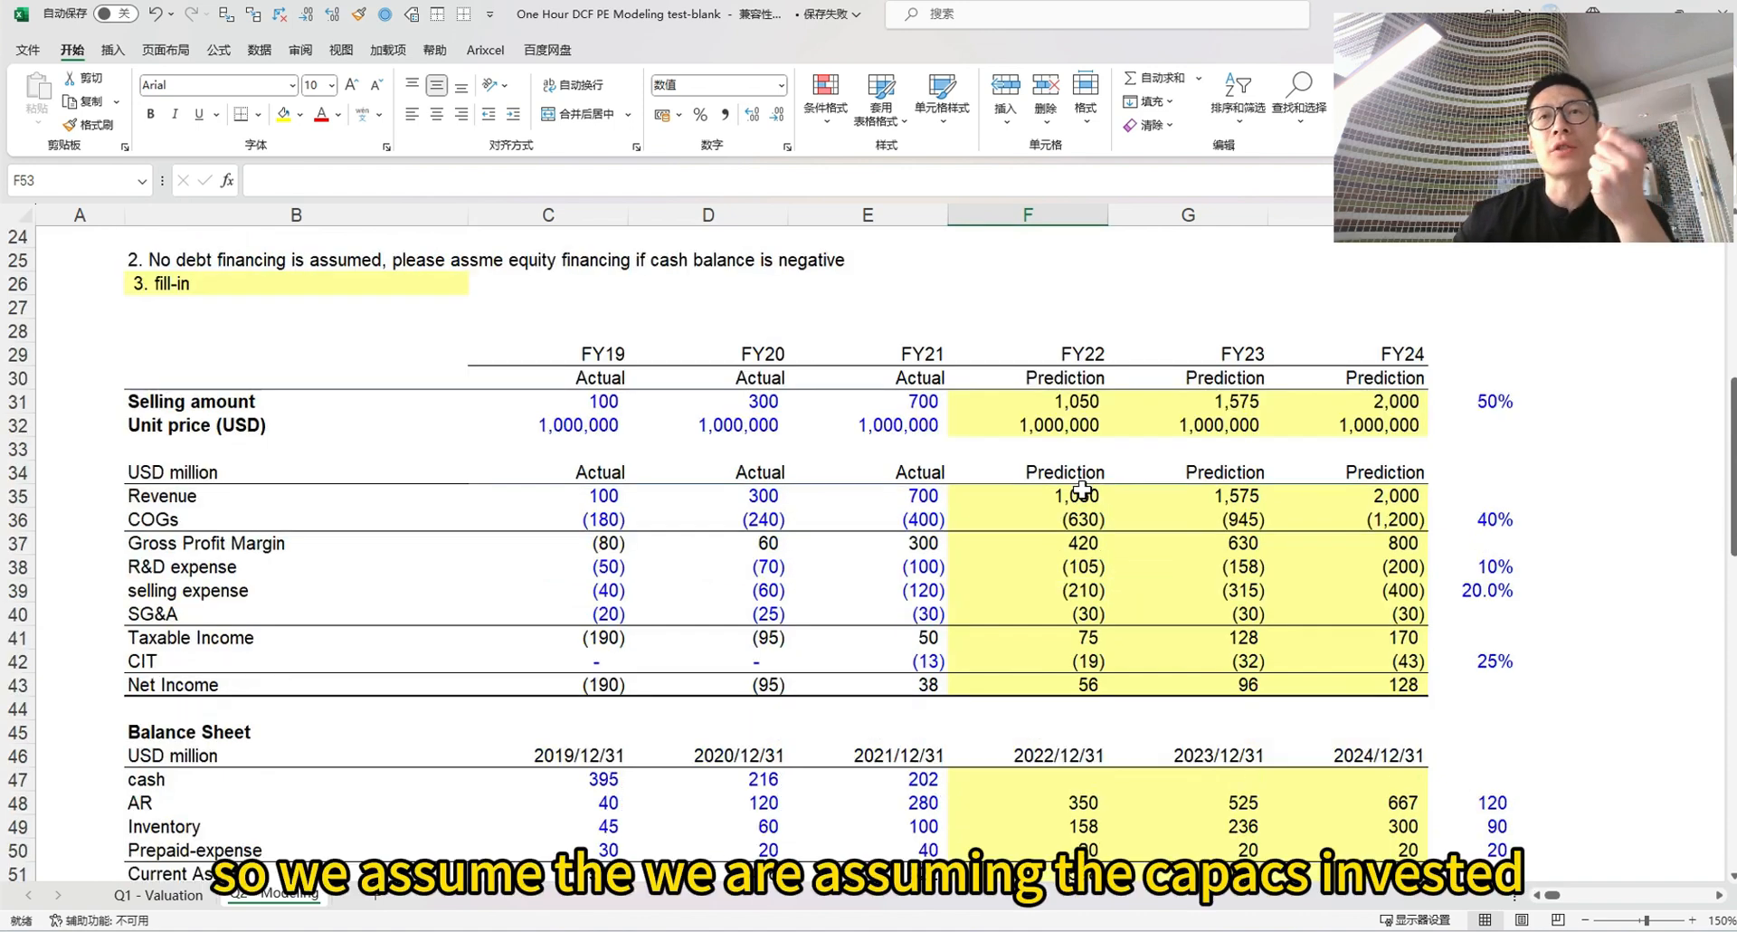
scroll(1020, 719, "down", 2)
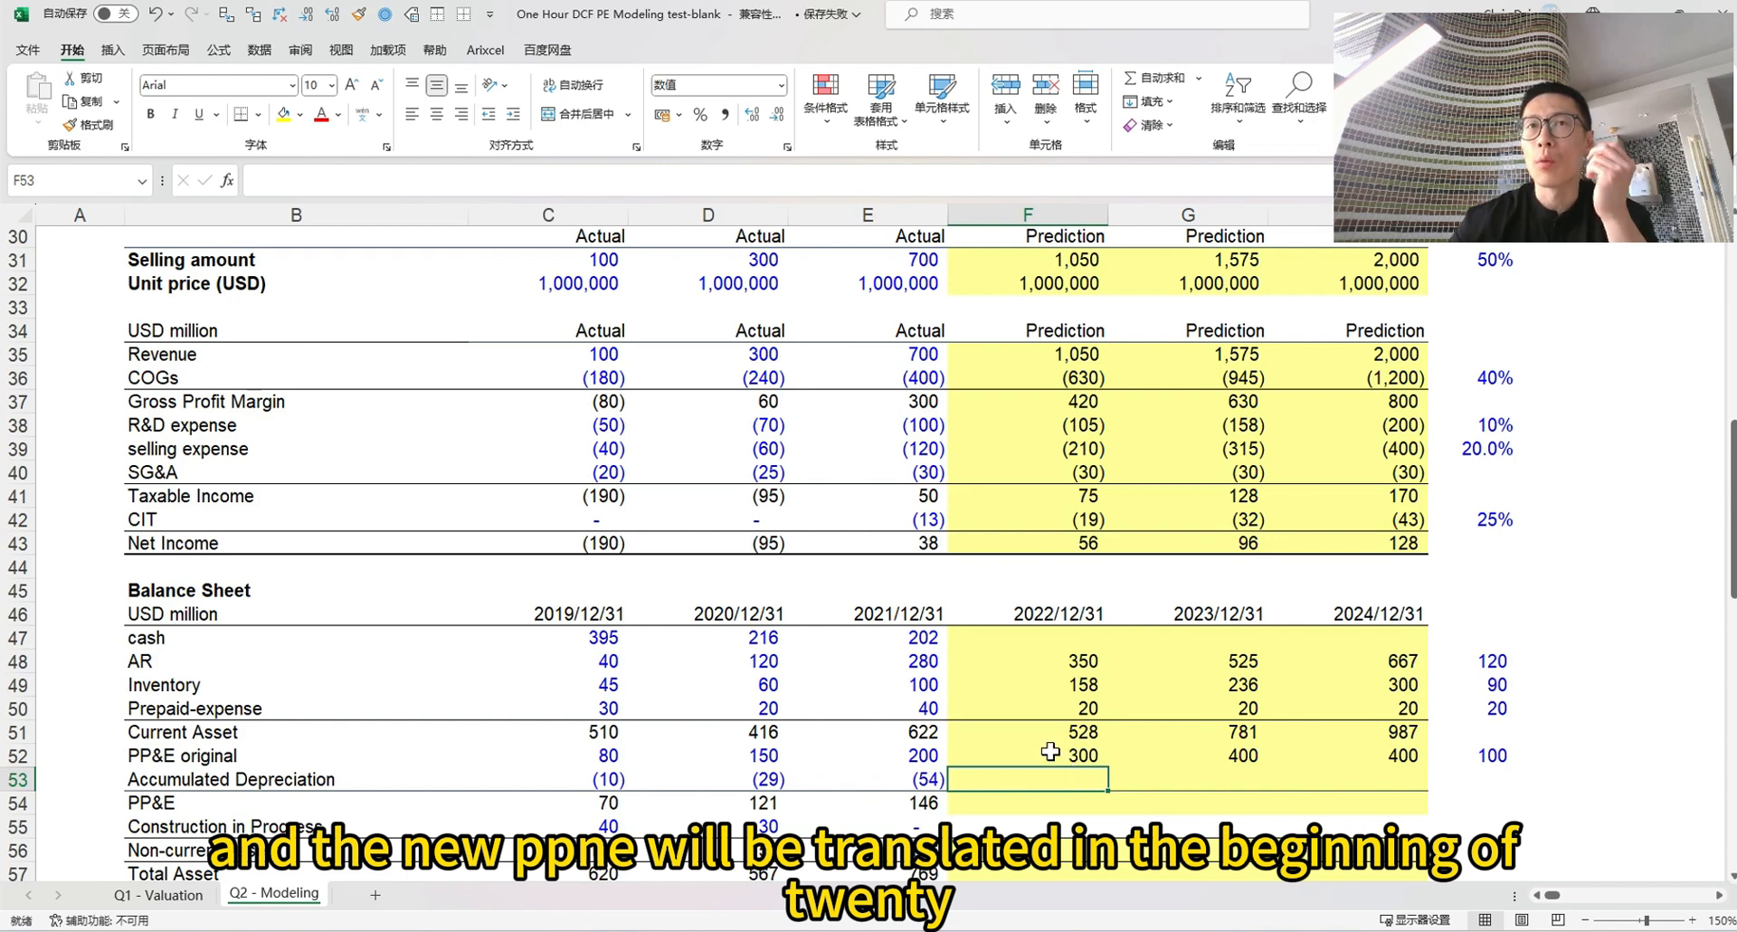
left_click(1084, 758)
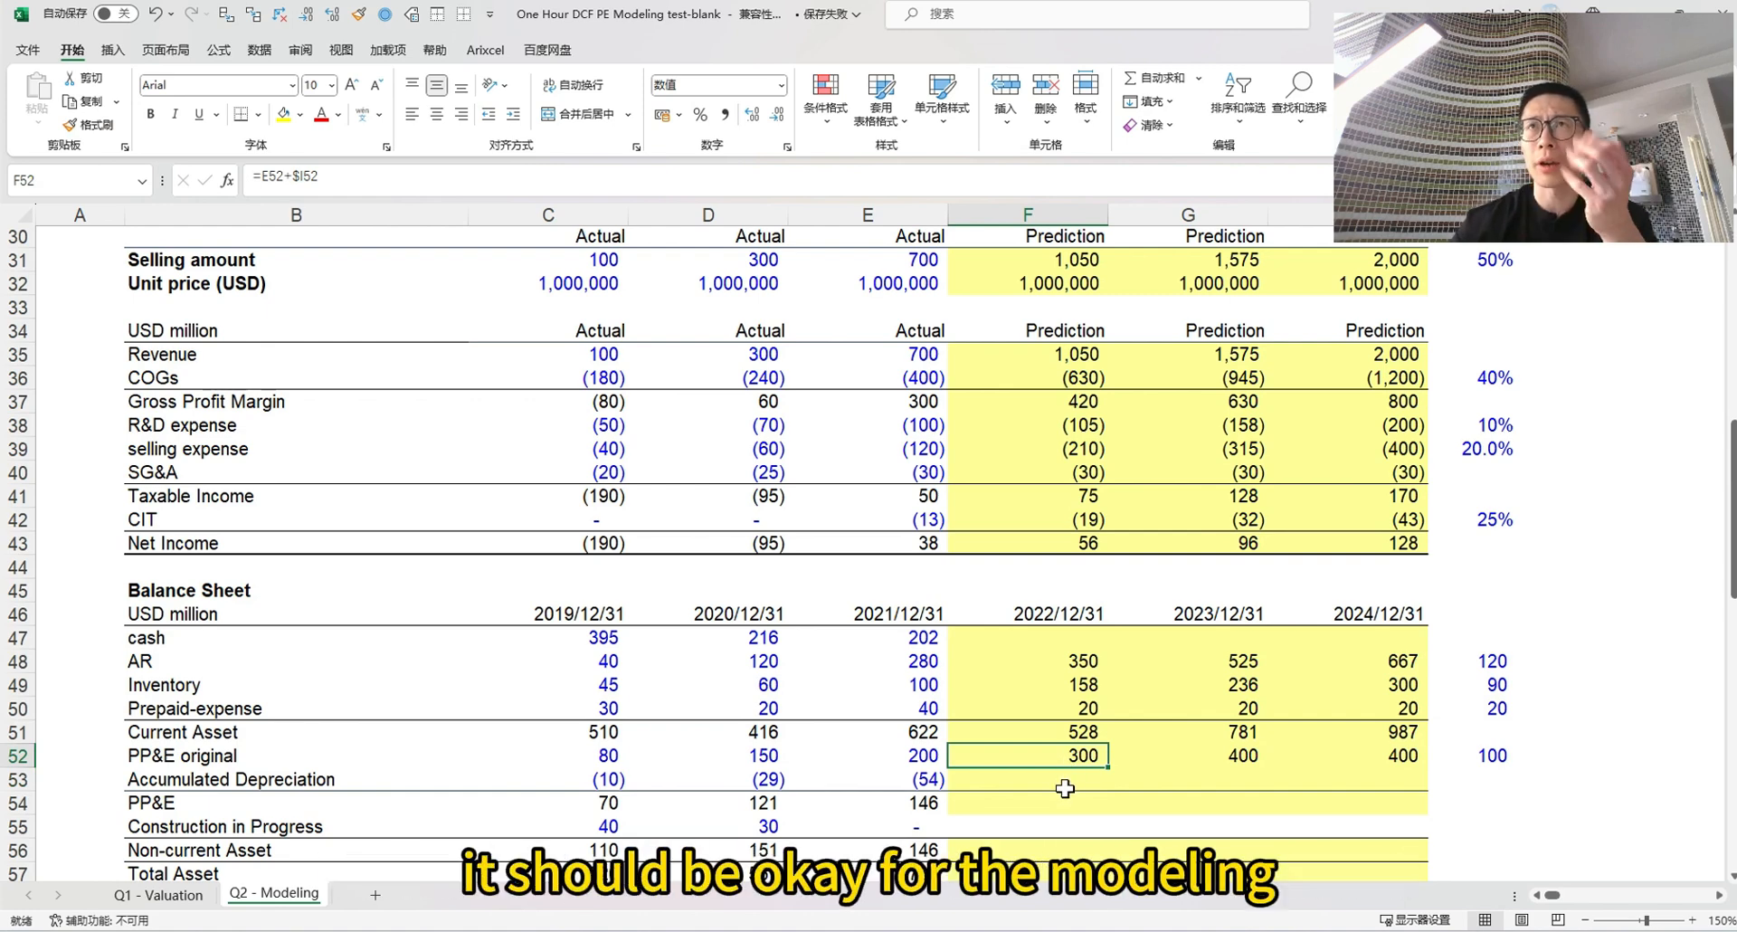
scroll(1068, 787, "down", 1)
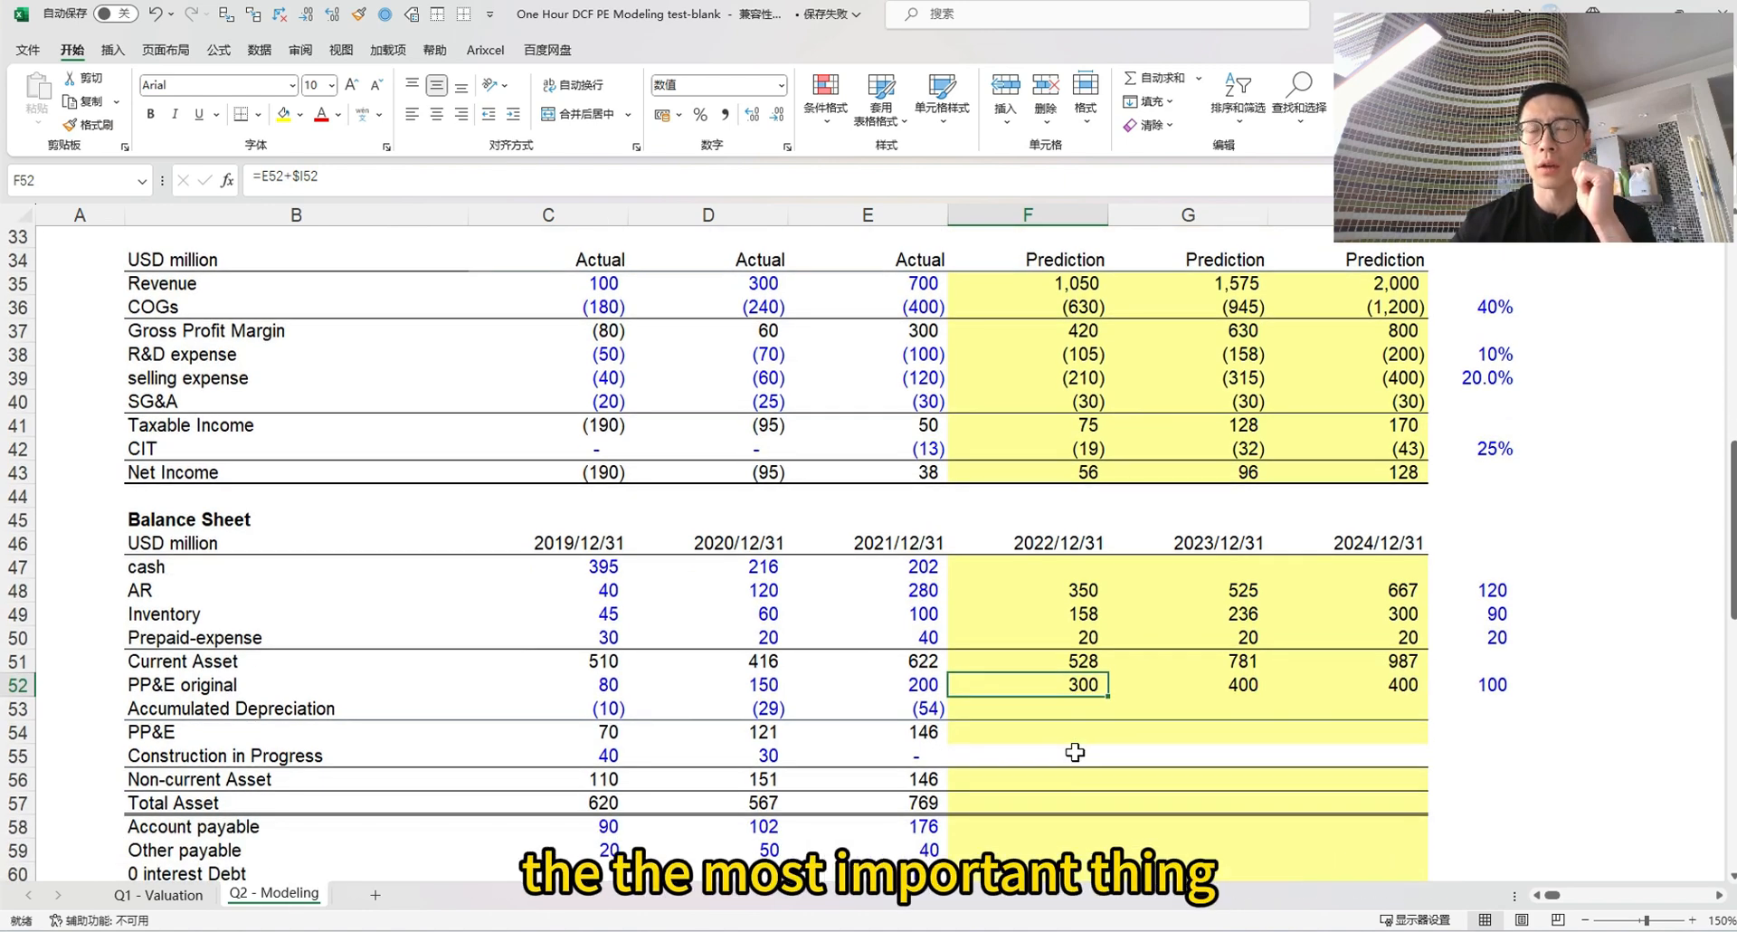
left_click(1083, 708)
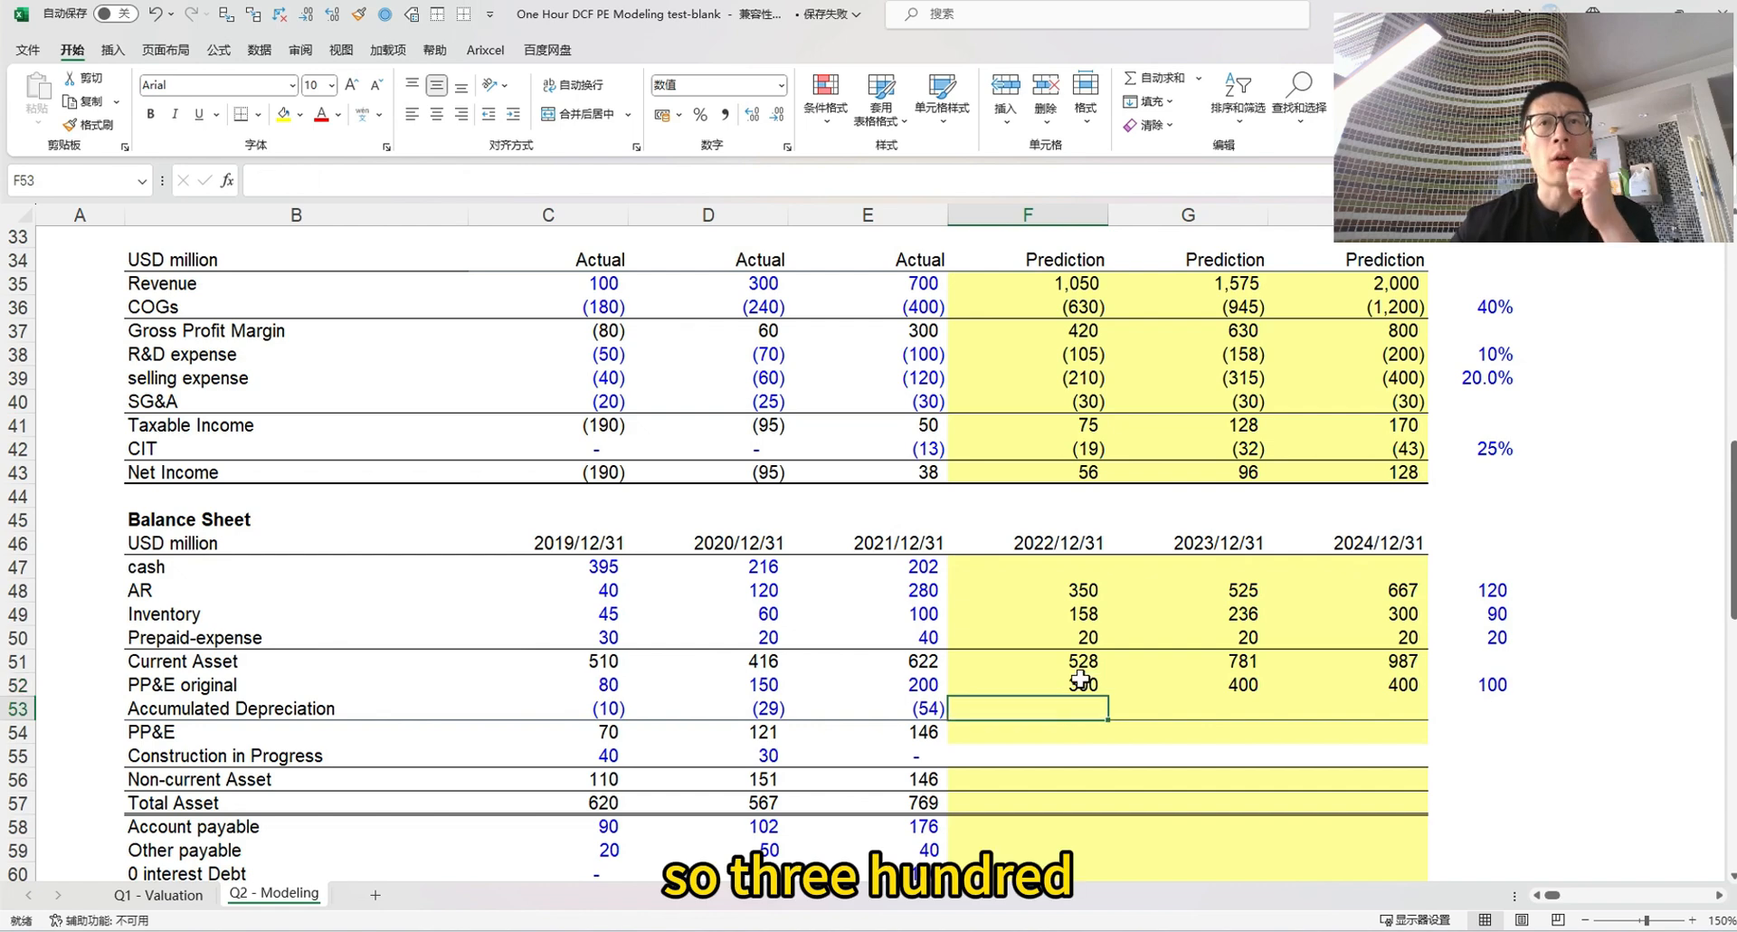
type("=")
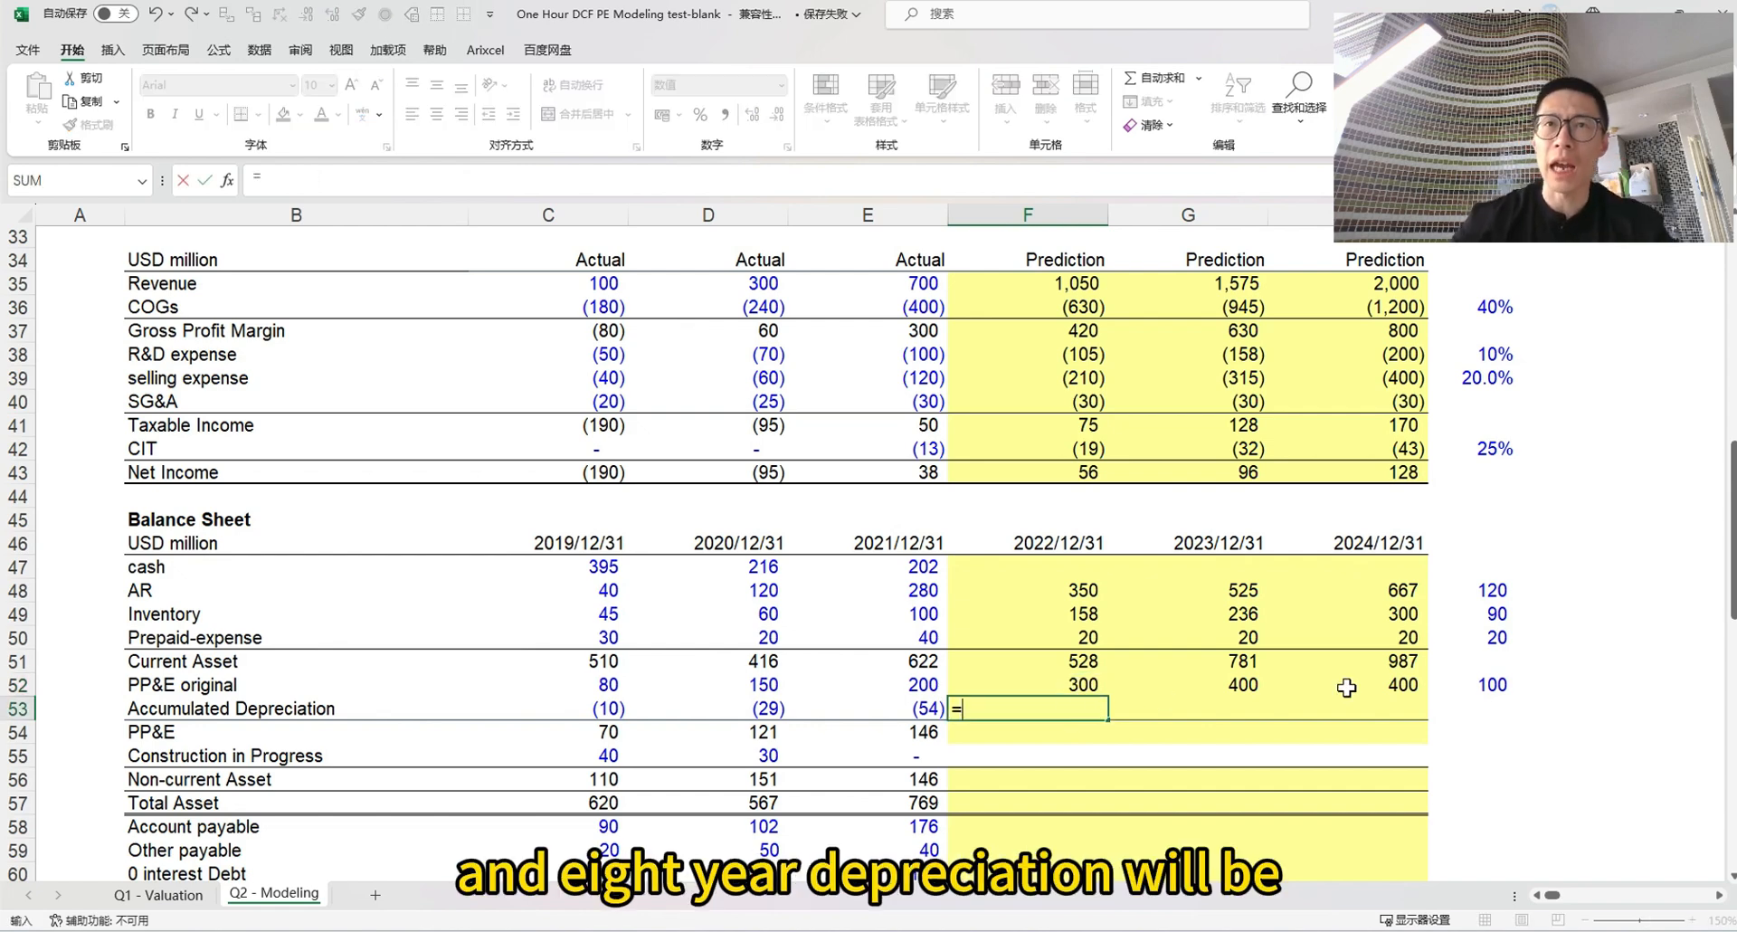
key("Up")
type("/")
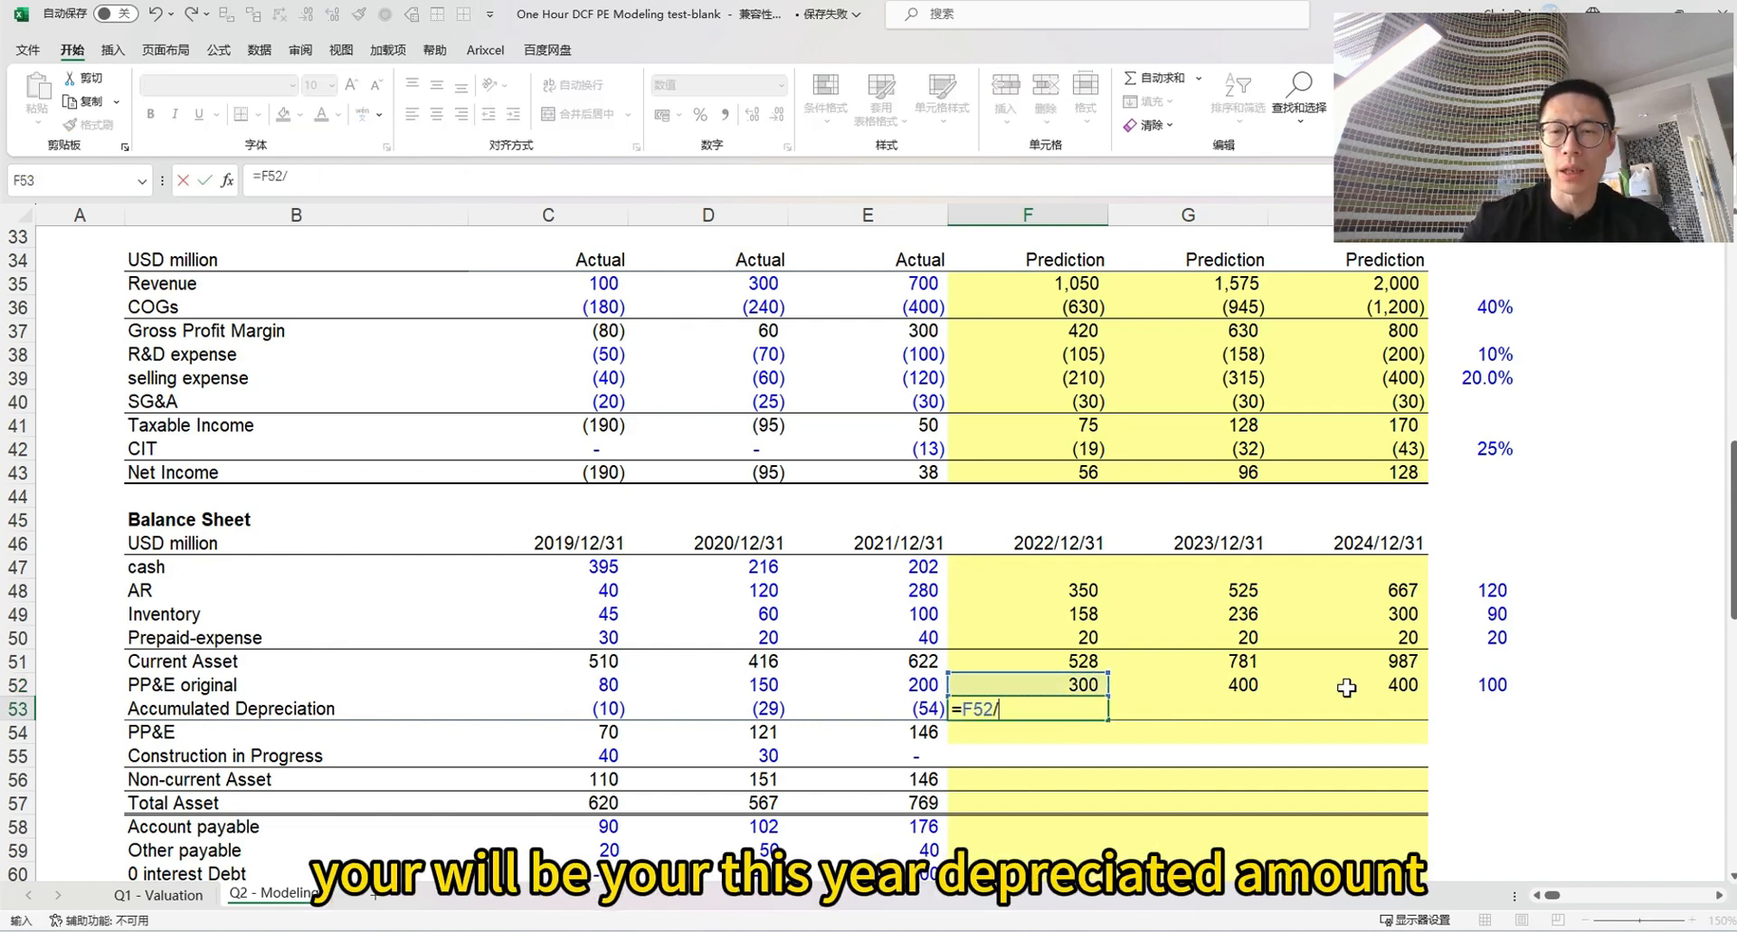
key("Escape")
Enter 8 as the depreciation period in years in I53
key("Right")
key("Right")
key("Right")
type("8")
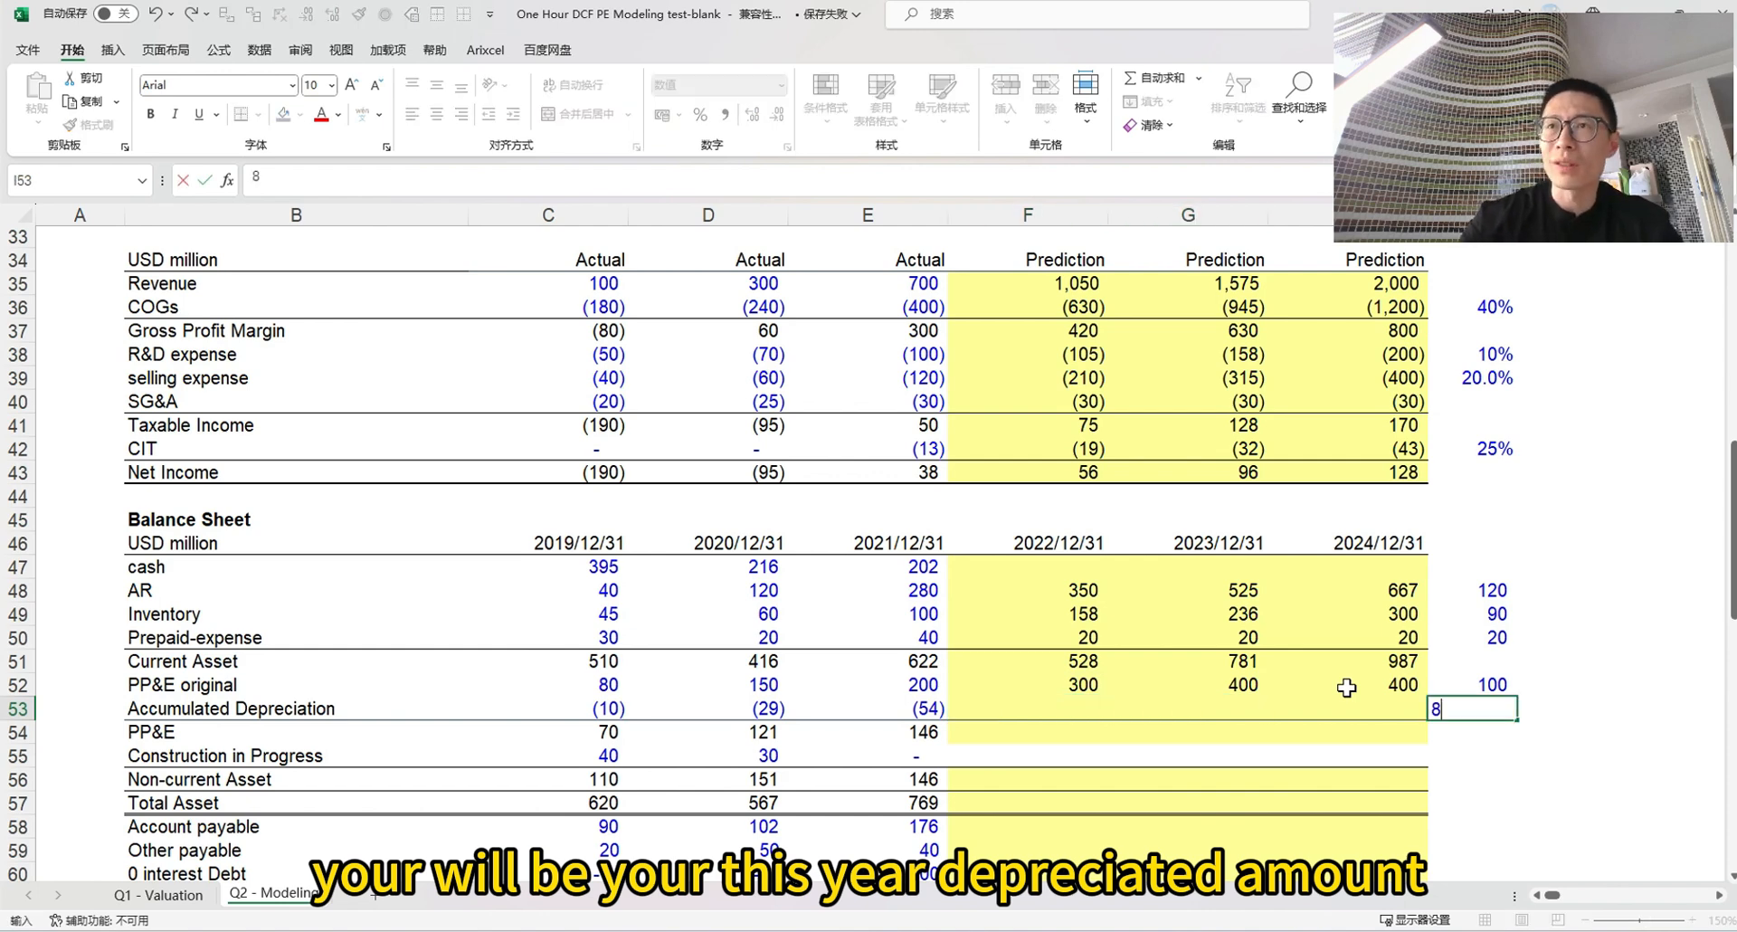
key("Left")
Calculate FY22 accumulated depreciation in F53 as =-F52/$I53+E53, keeping the depreciation-years column fixed
key("Left")
key("Left")
type("=")
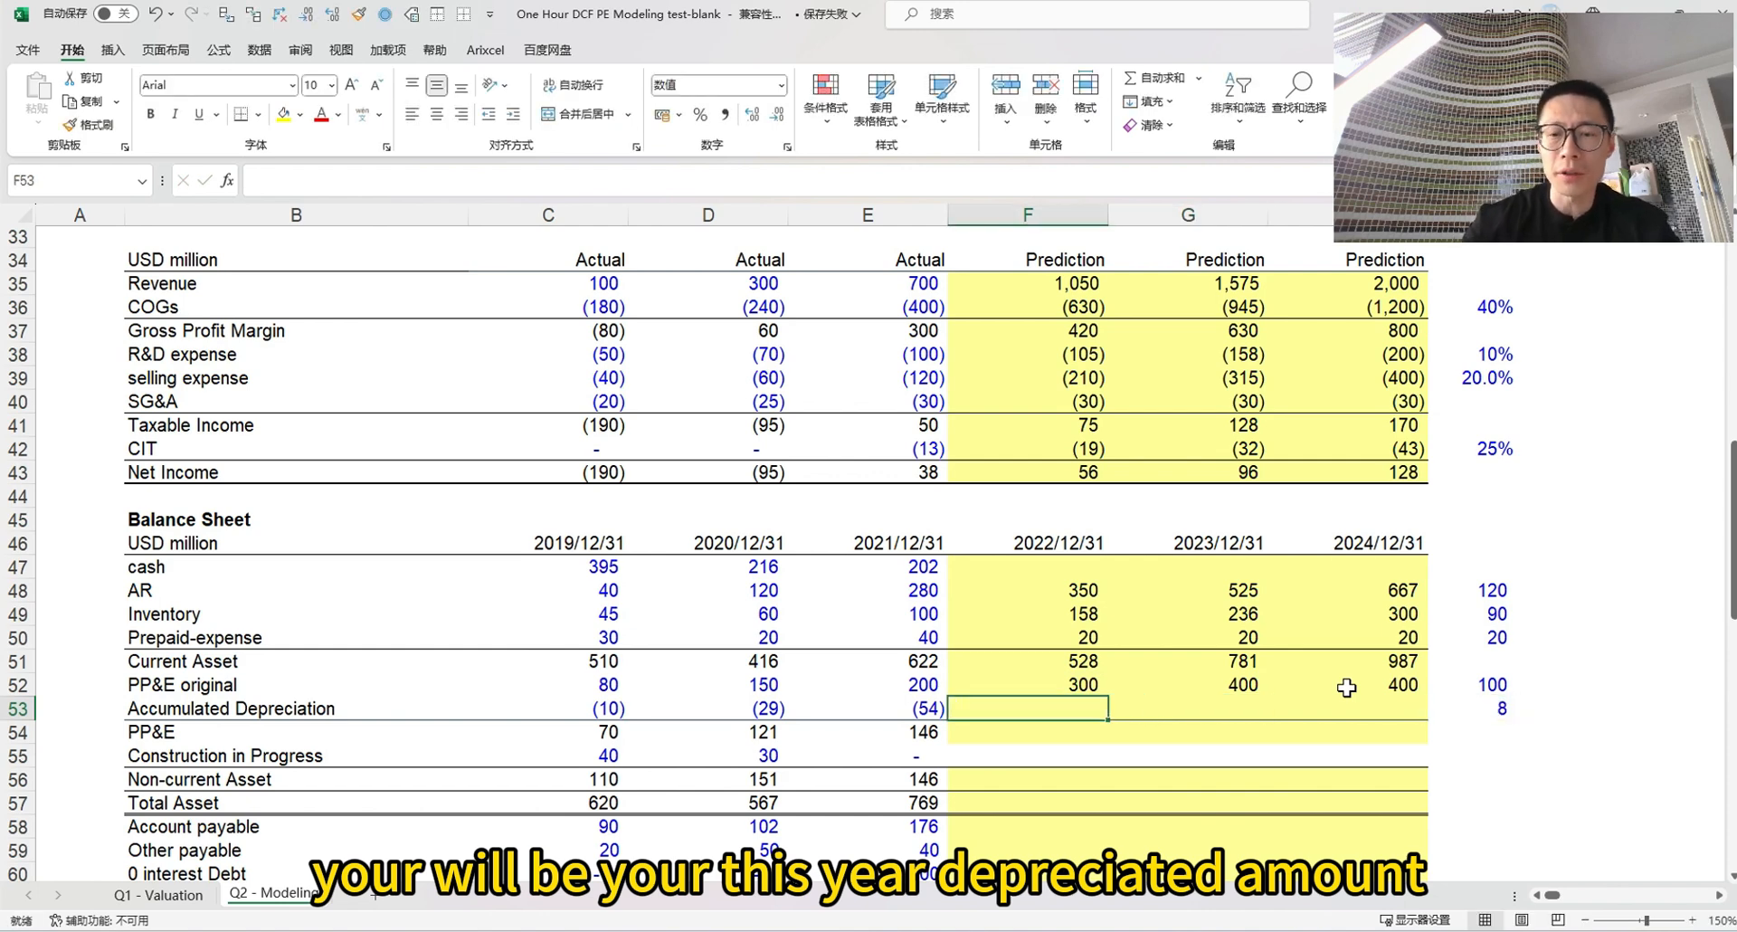
type("-")
key("Up")
type("/")
key("Right")
key("Right")
key("Right")
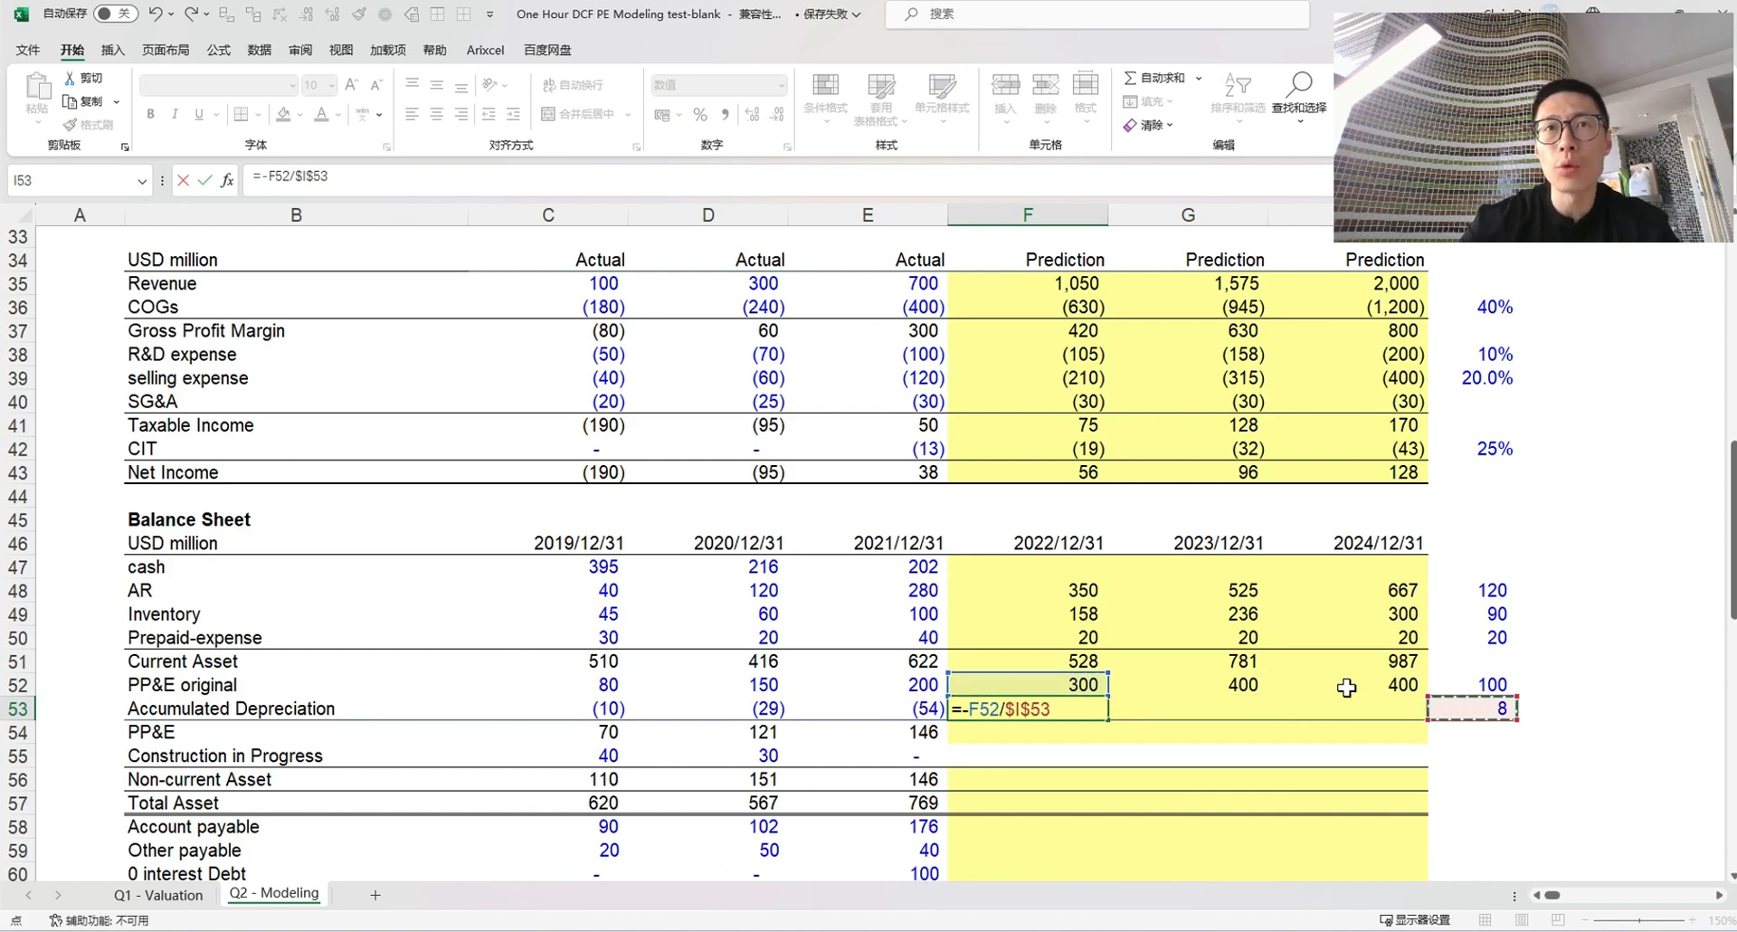
key("F4")
key("F4")
key("F4")
type("+")
key("Left")
key("Left")
key("Left")
key("Left")
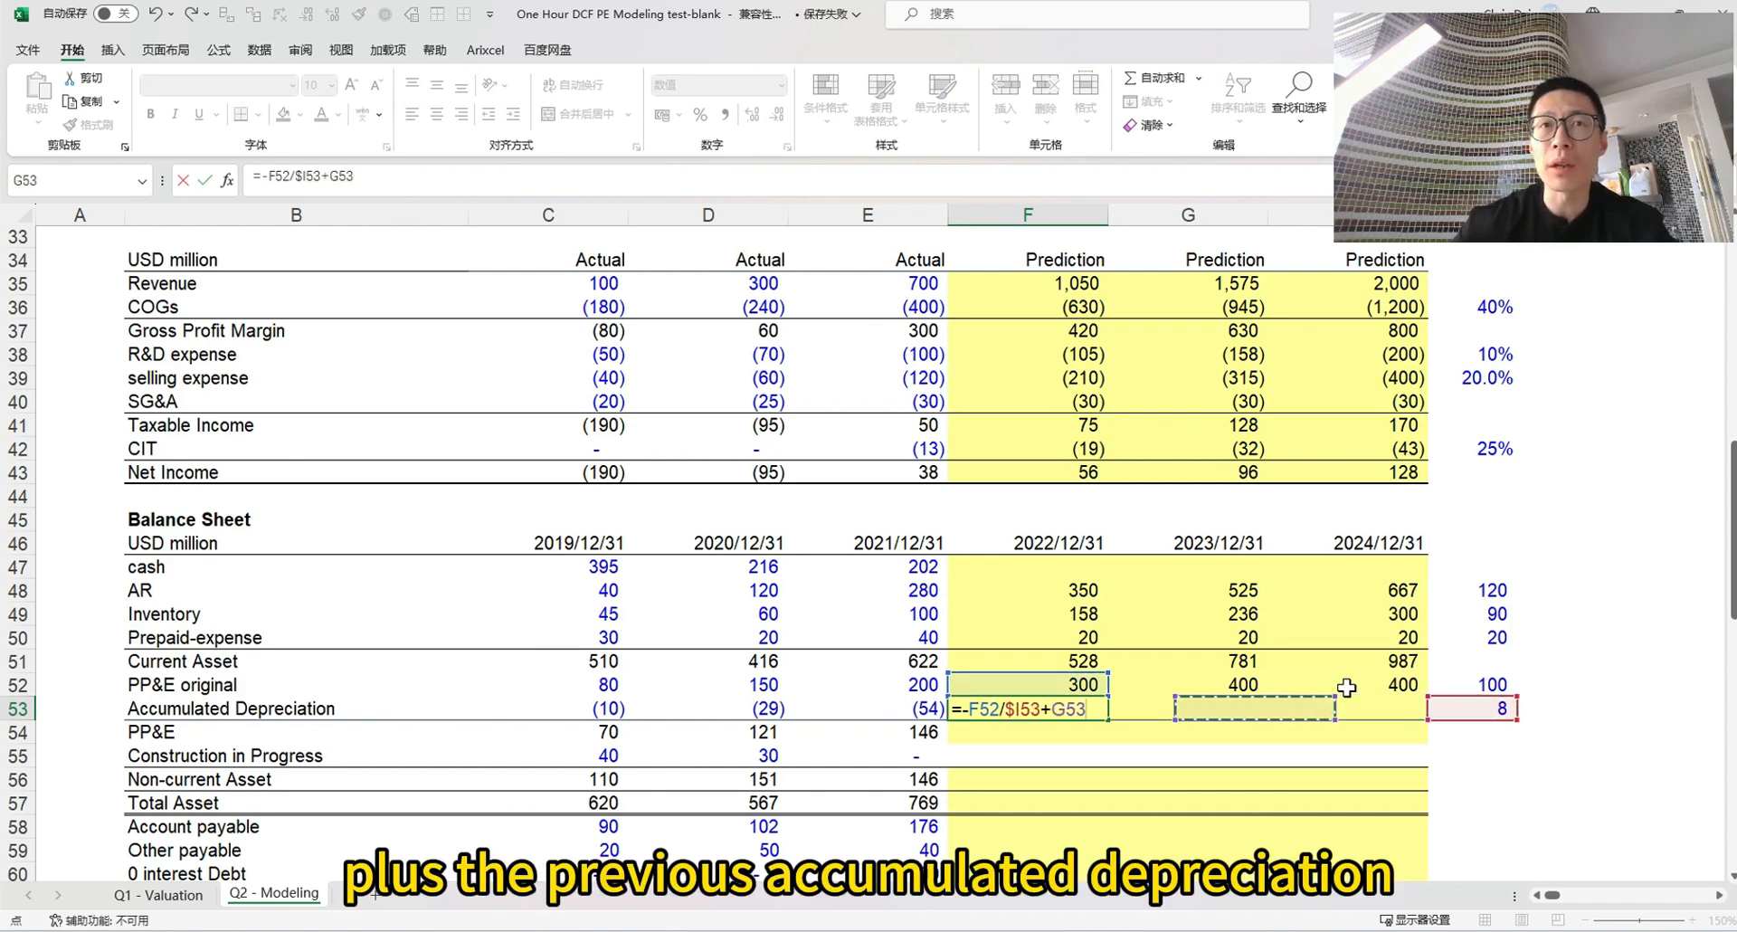
key("Return")
Copy the FY22 accumulated depreciation formula from F53 into G53:H53 for FY23 and FY24
key("Up")
key("ctrl+c")
key("Right")
key("shift+Right")
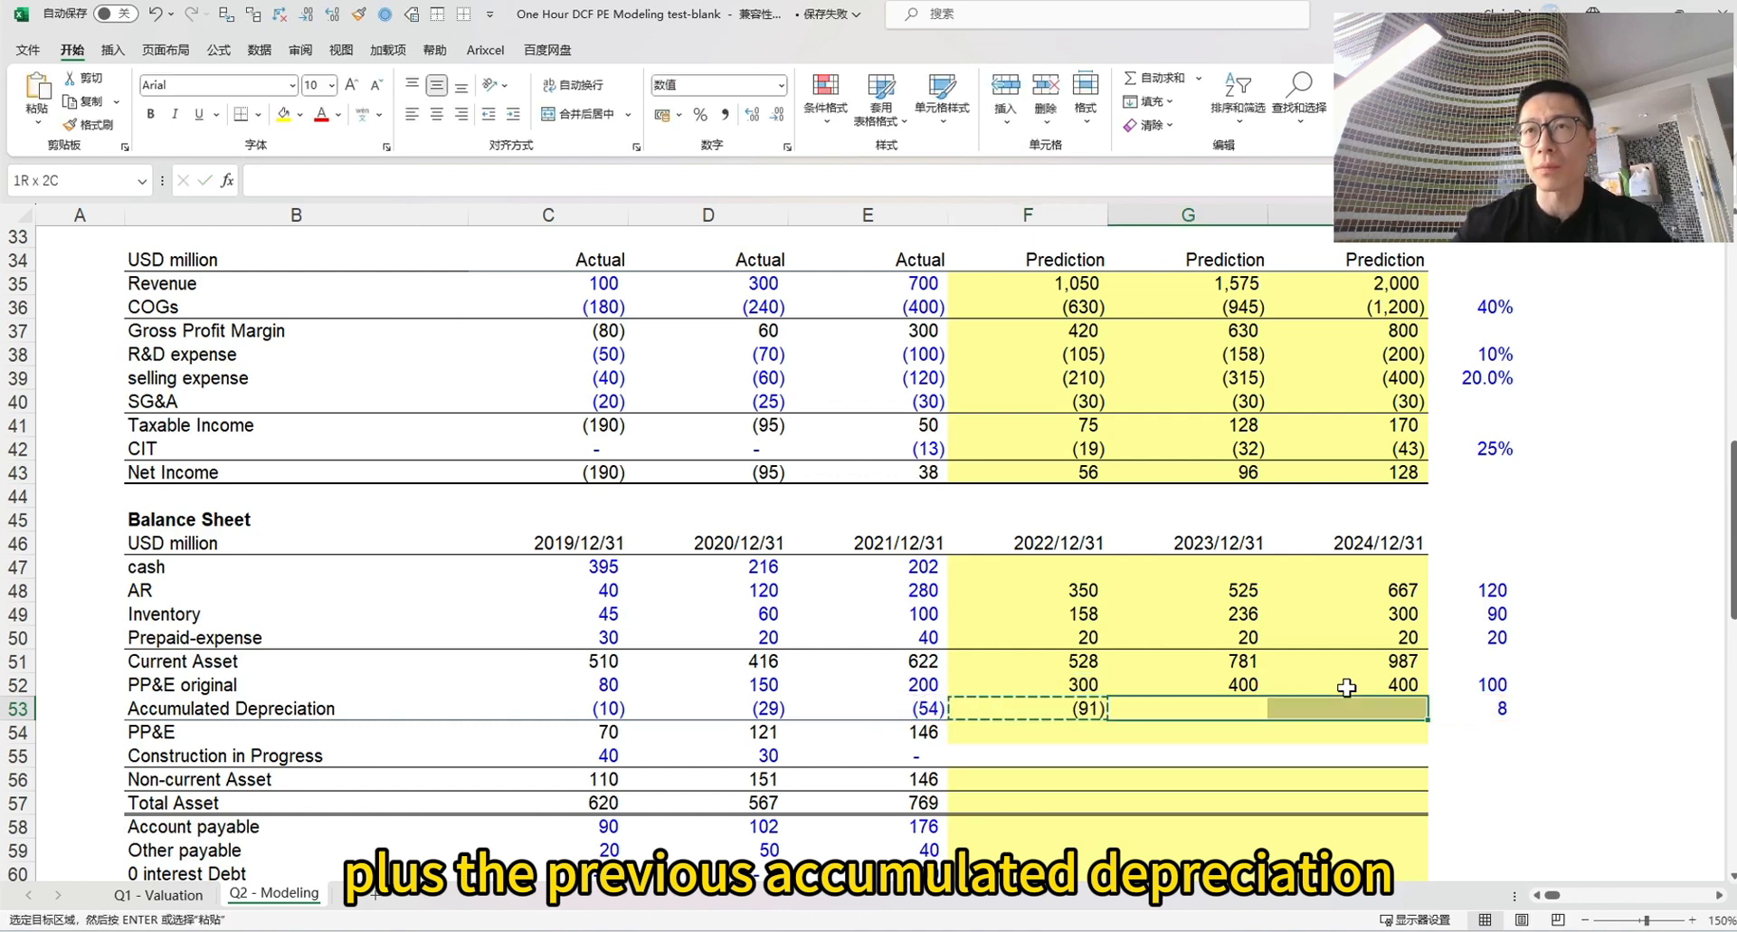
key("ctrl+v")
key("Escape")
Check the cell references in the copied accumulated depreciation formulas in G53 and H53
key("shift+Left")
key("Right")
key("Right")
key("Left")
key("Left")
key("Left")
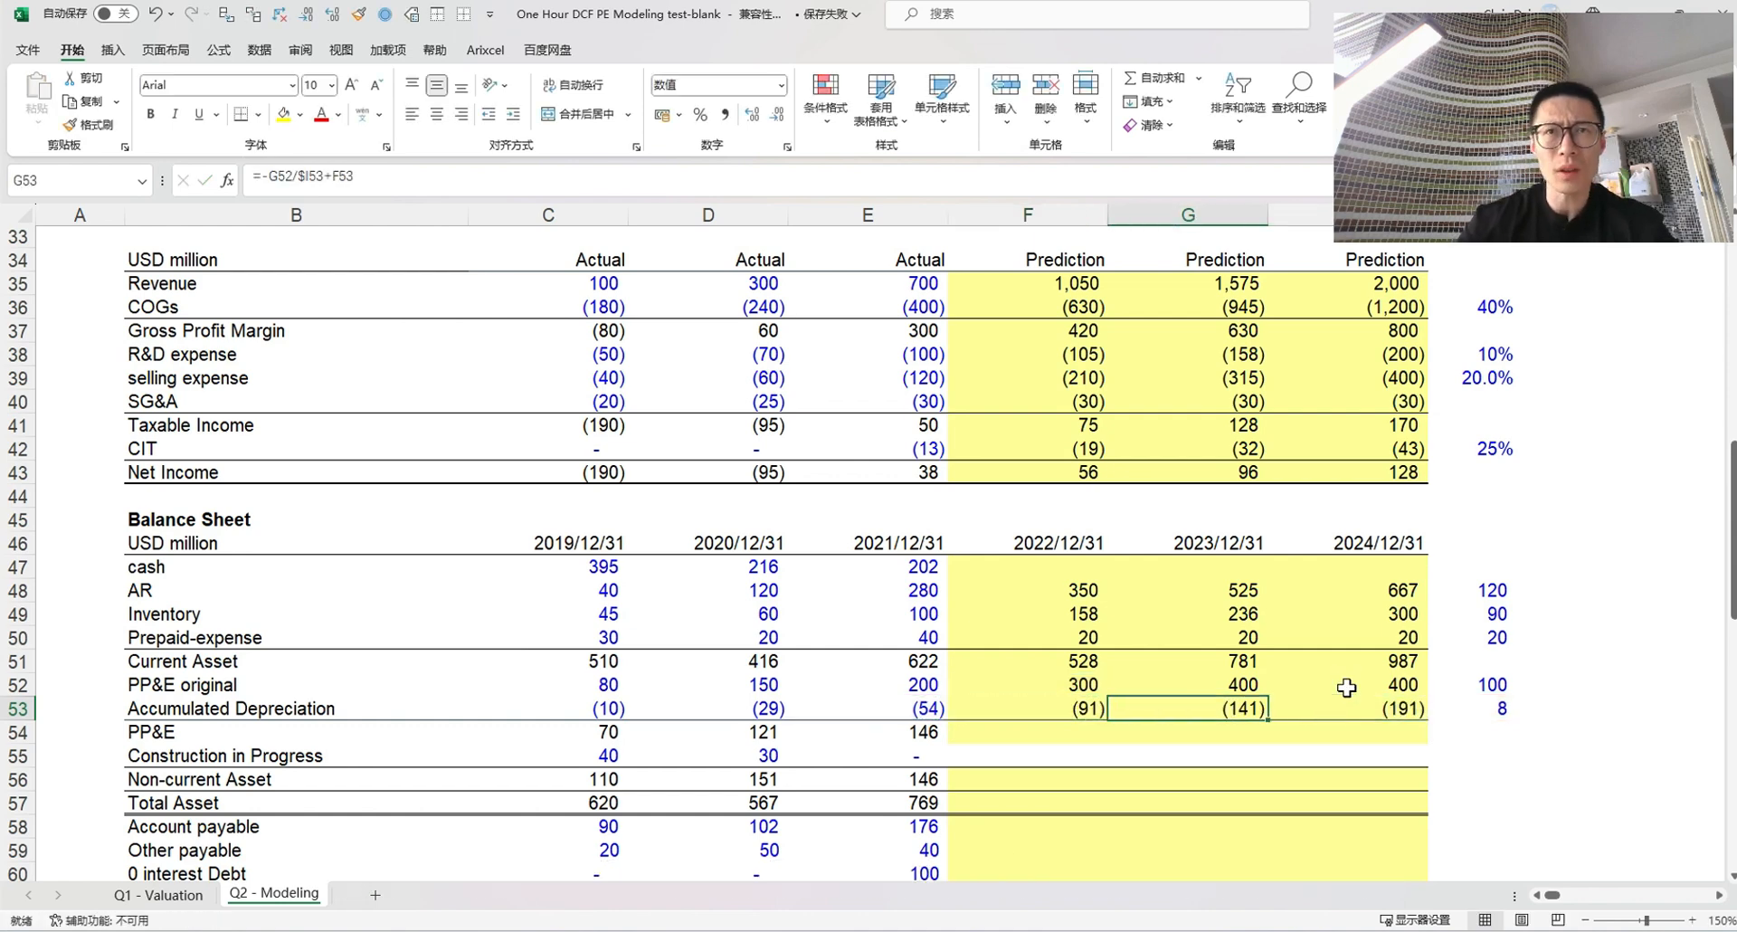
key("F2")
key("Escape")
key("Right")
key("F2")
key("Escape")
key("Left")
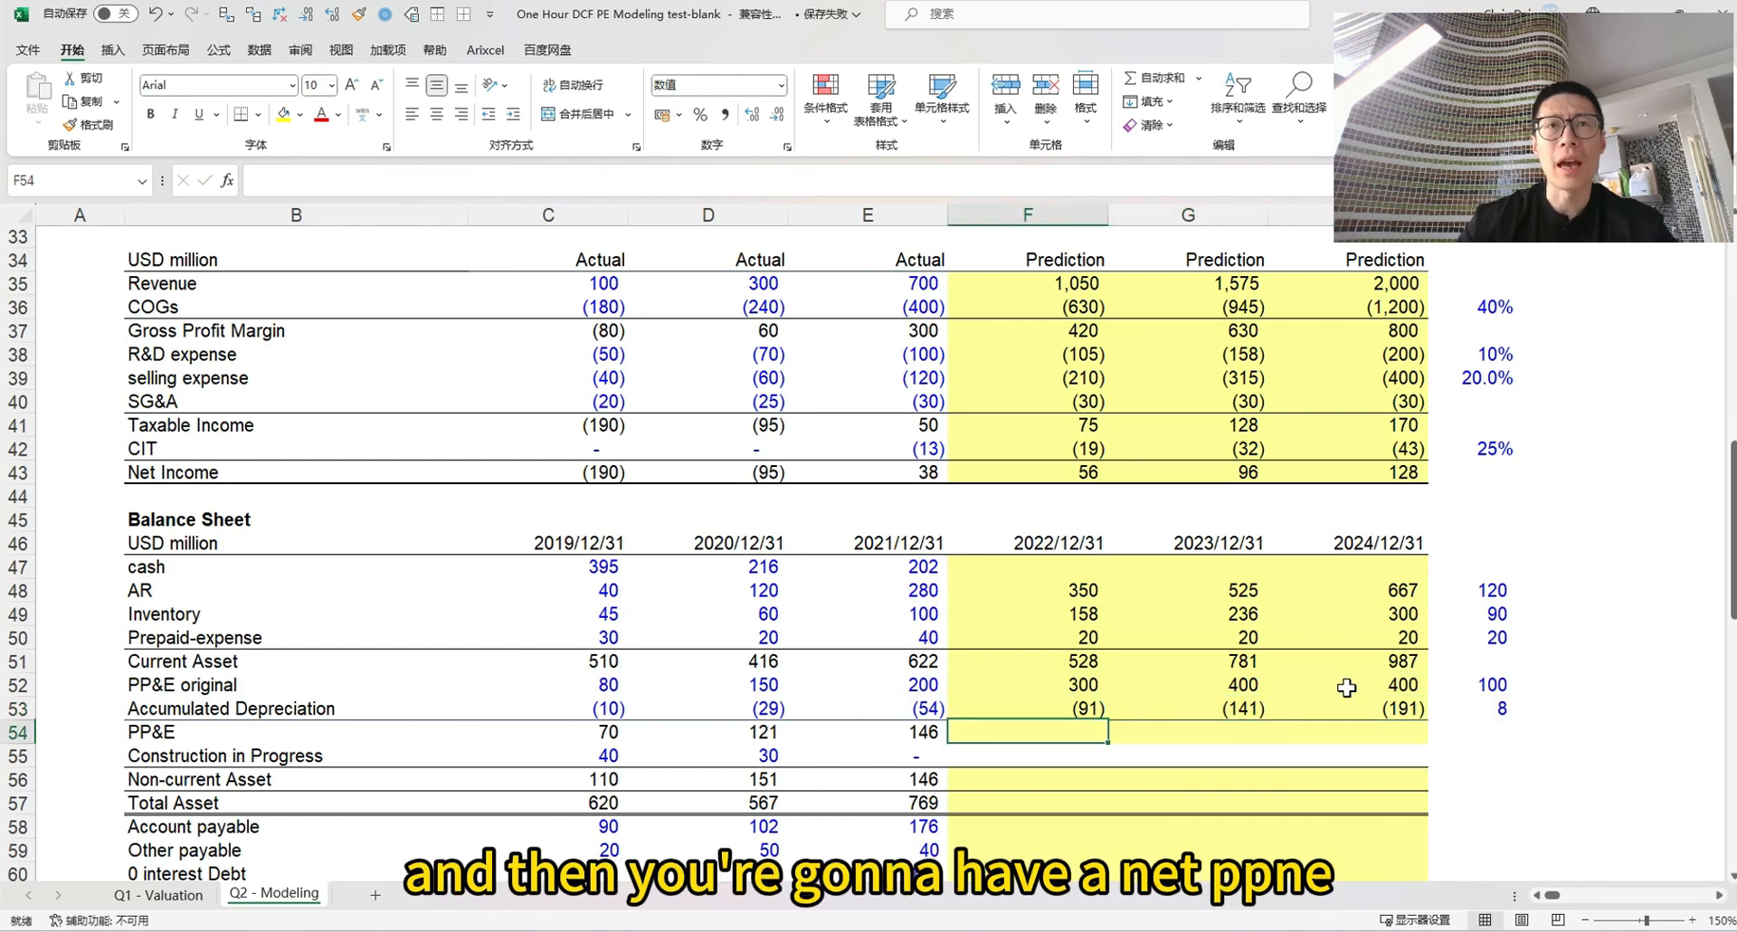
Fill the FY22 net PP&E cell F54 with an automatic sum of F51:F53
key("Down")
key("alt+equal")
key("Return")
key("Up")
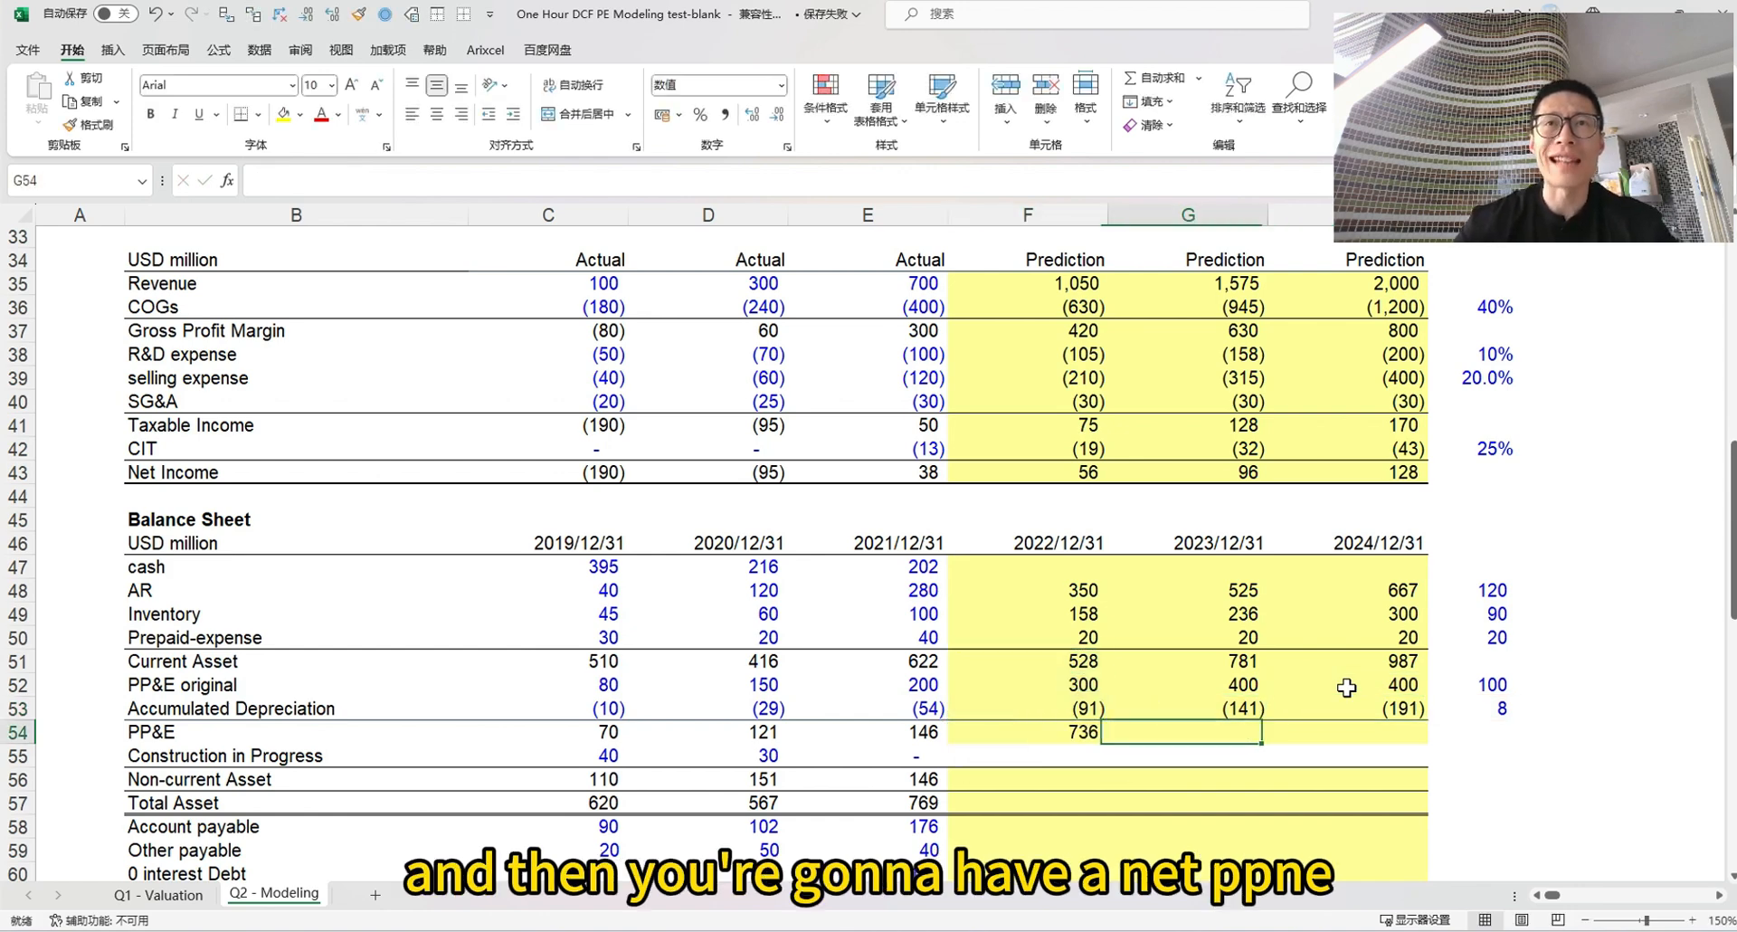
Copy the FY22 PP&E formula from F54 into G54:H54 and check the references it sums
key("ctrl+c")
key("Right")
key("shift+Right")
key("ctrl+v")
key("F2")
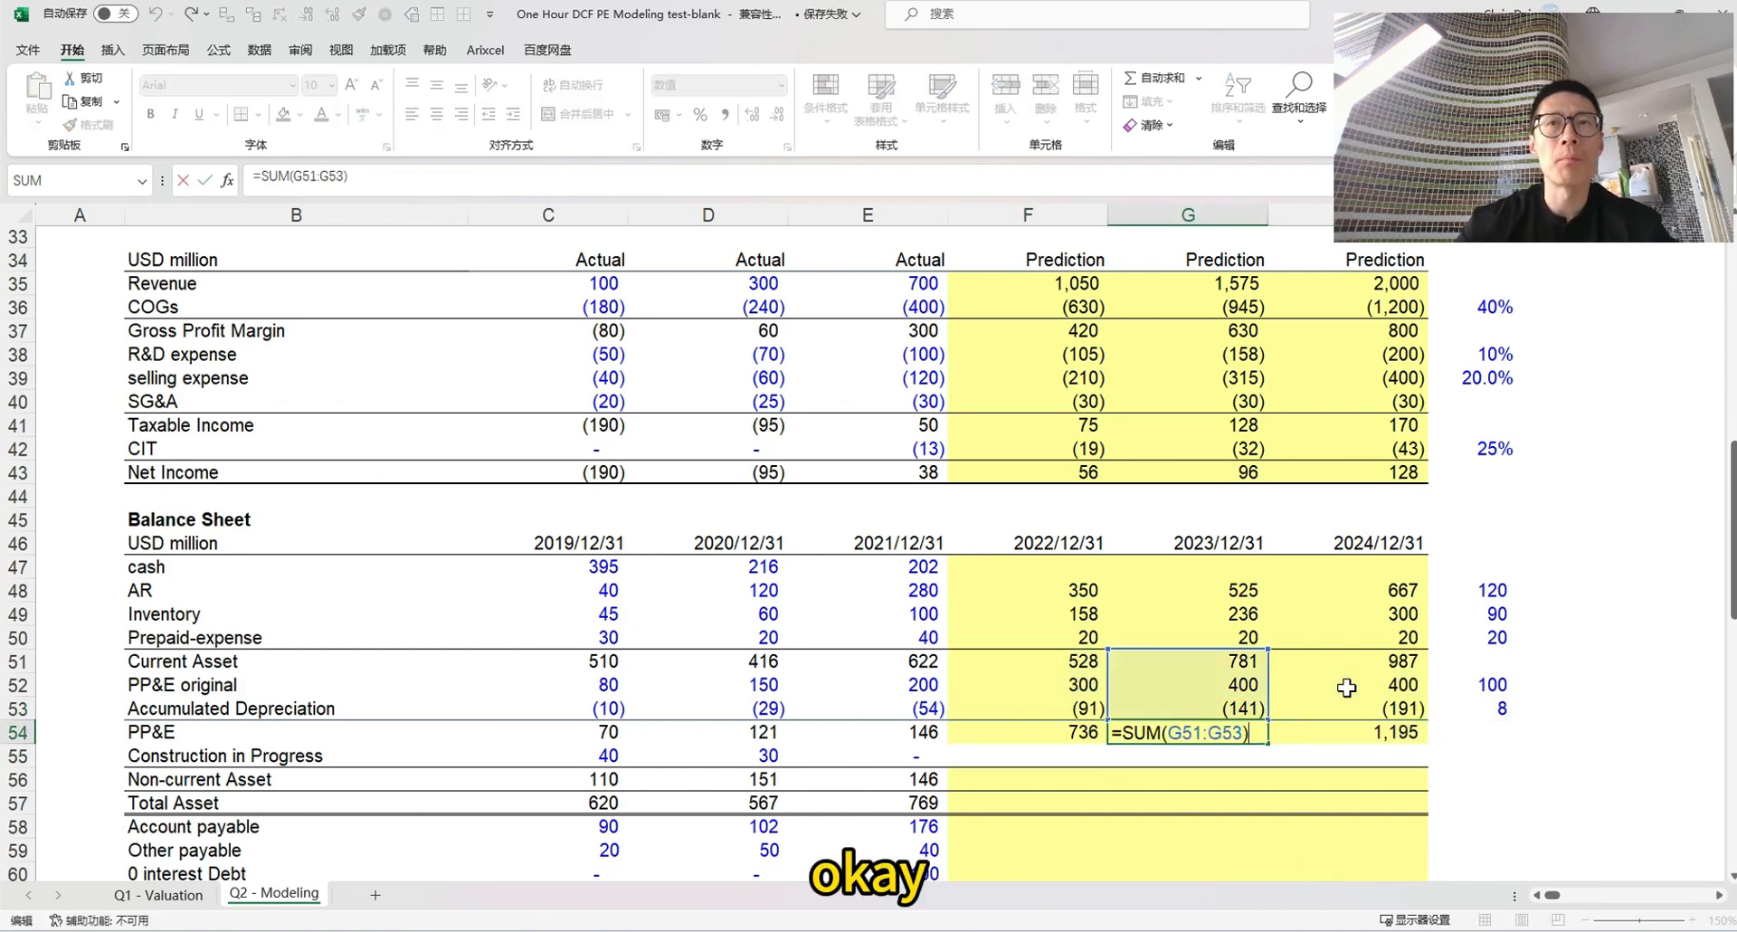
key("Escape")
key("Left")
key("F2")
key("Escape")
Copy the Non-current Asset formula from E56 into F56:H56 for FY22 to FY24
key("Down")
key("Down")
key("Down")
key("Up")
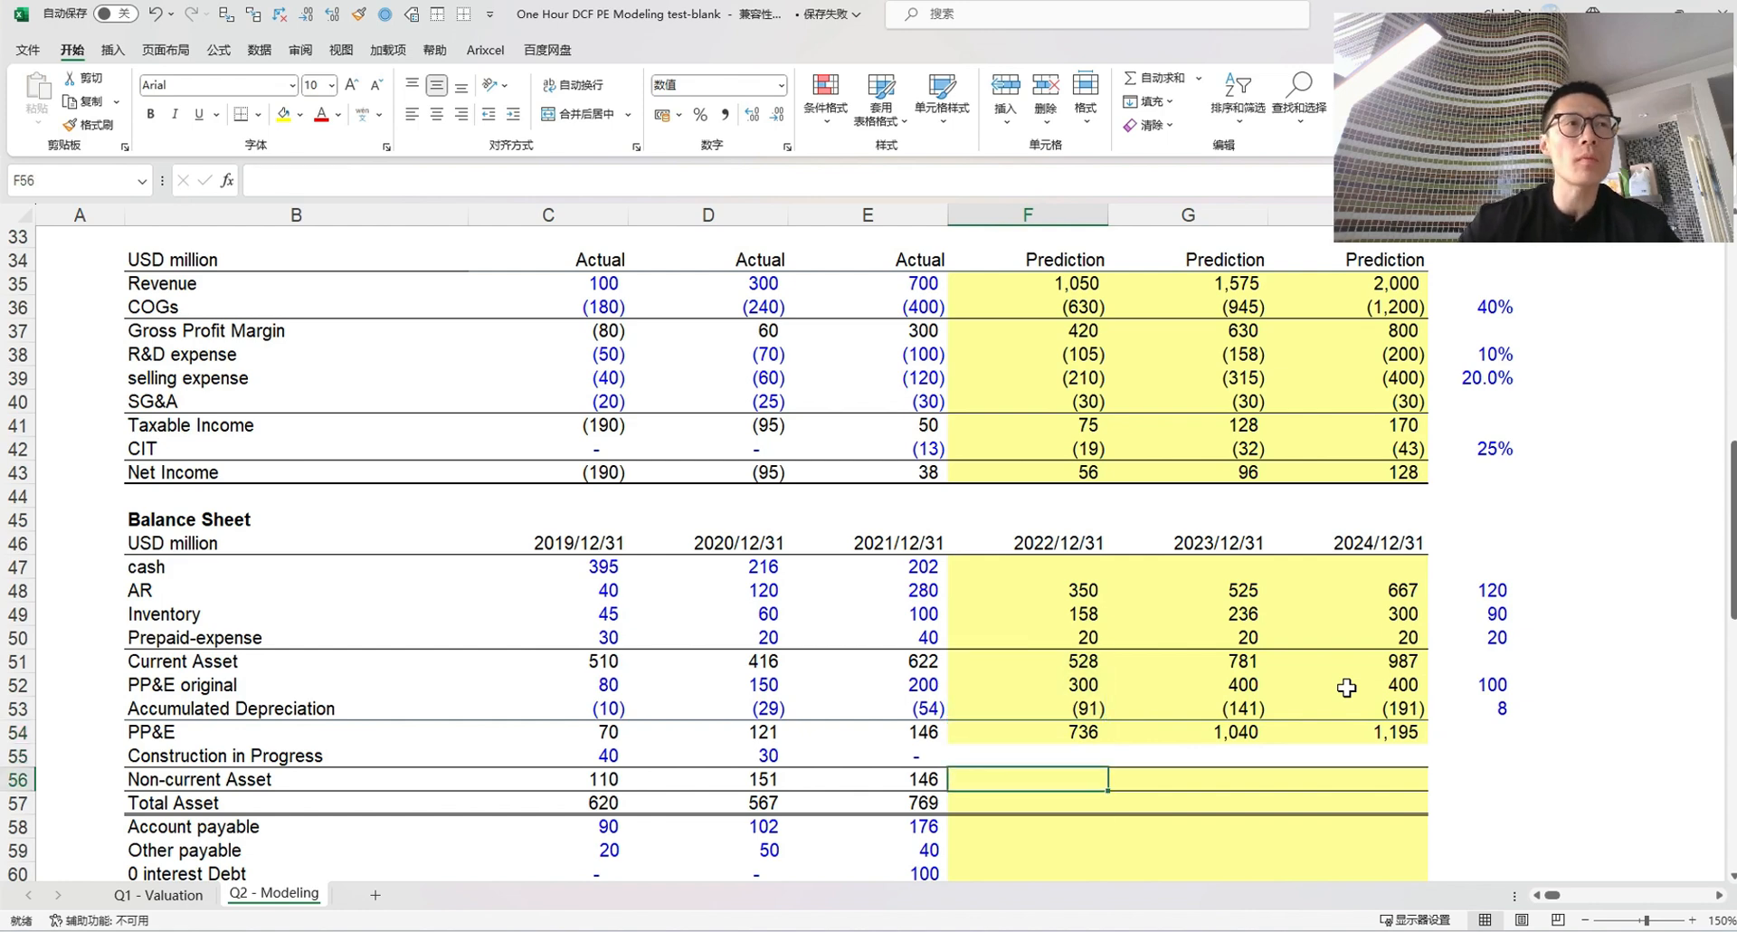
key("Up")
key("Left")
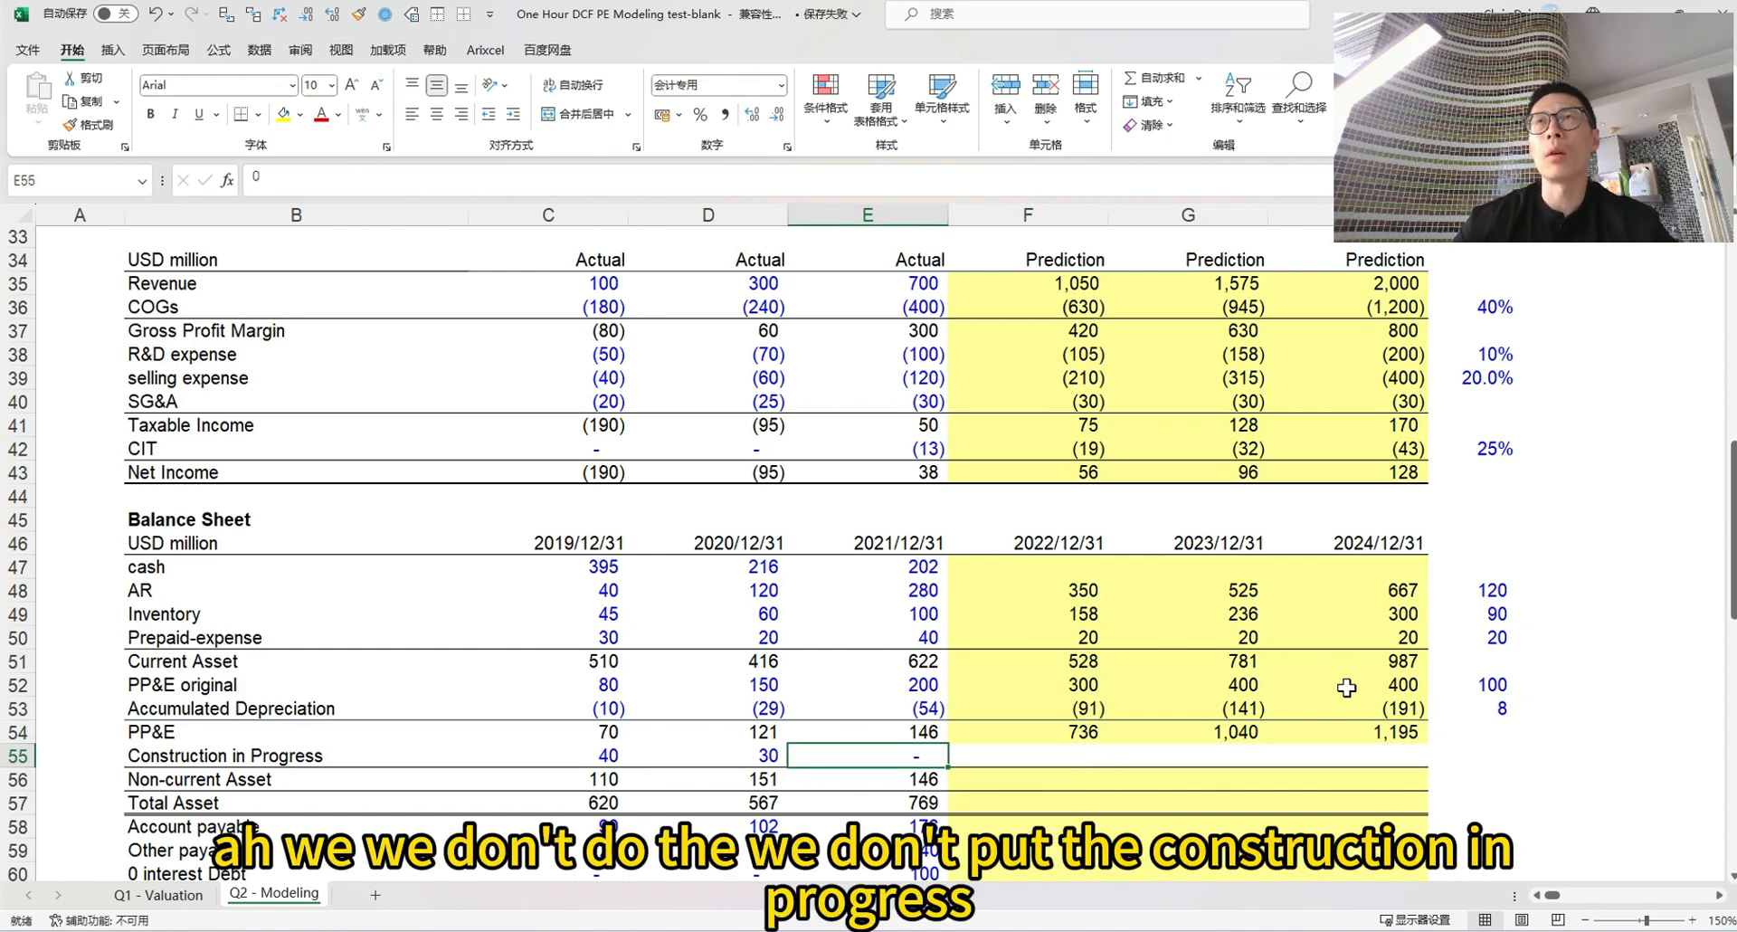
key("Down")
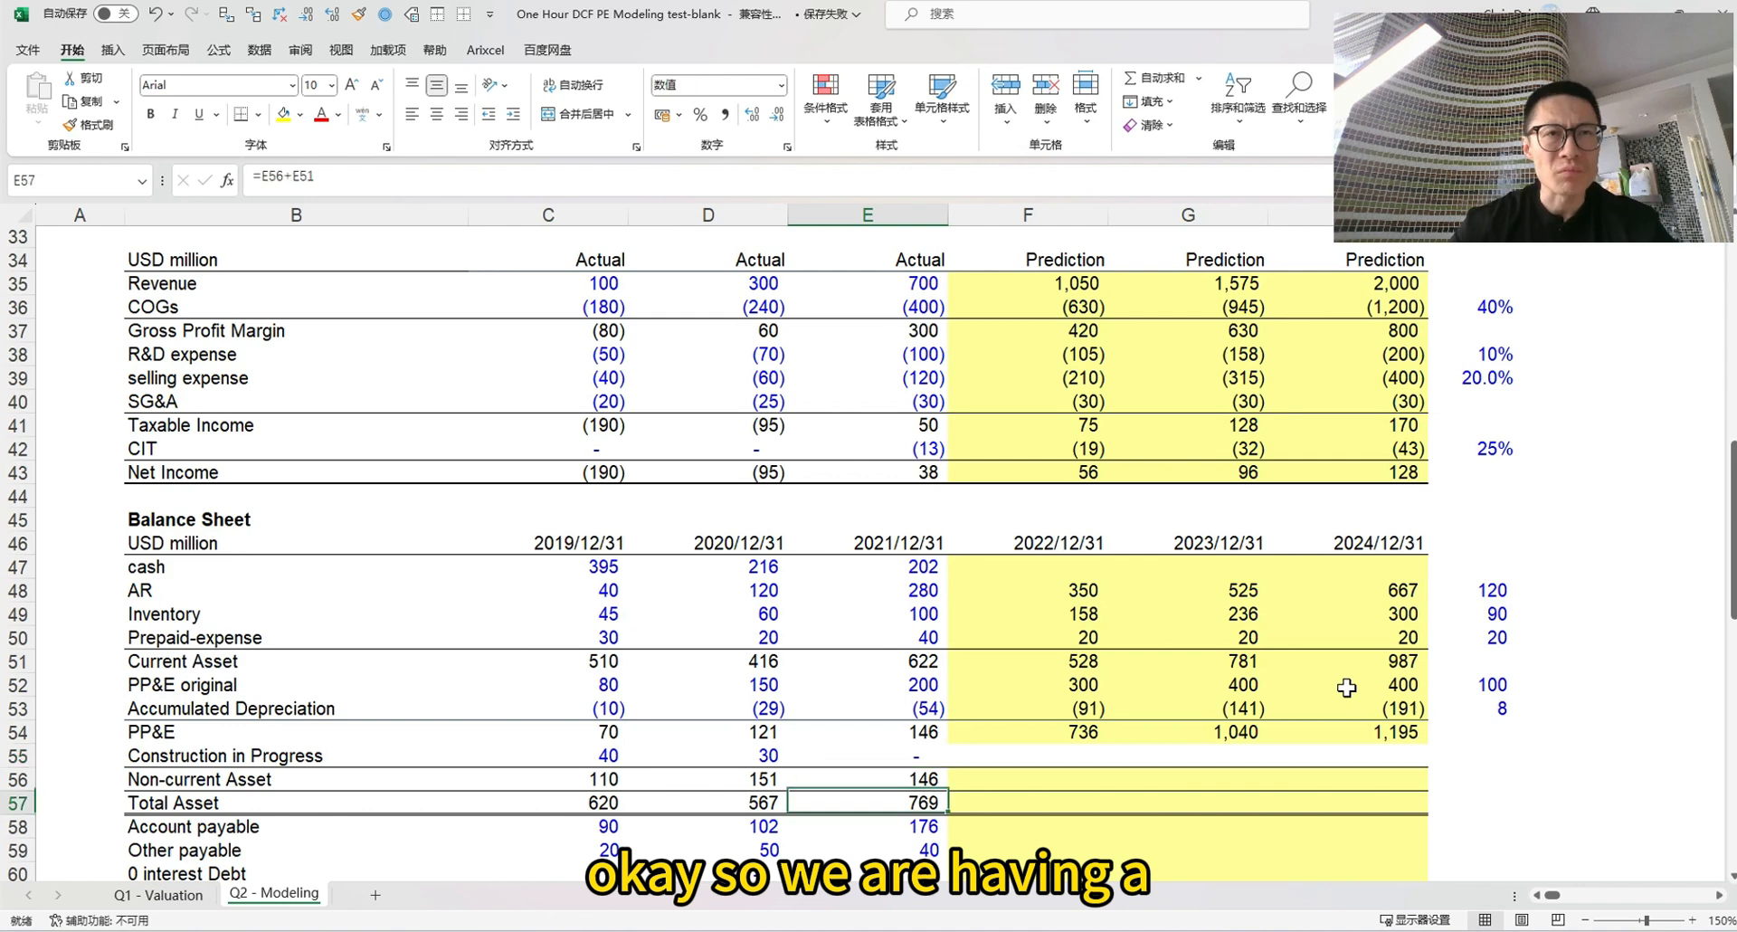
key("F2")
key("Escape")
key("shift+Right")
key("shift+Right")
key("shift+Right")
key("ctrl+r")
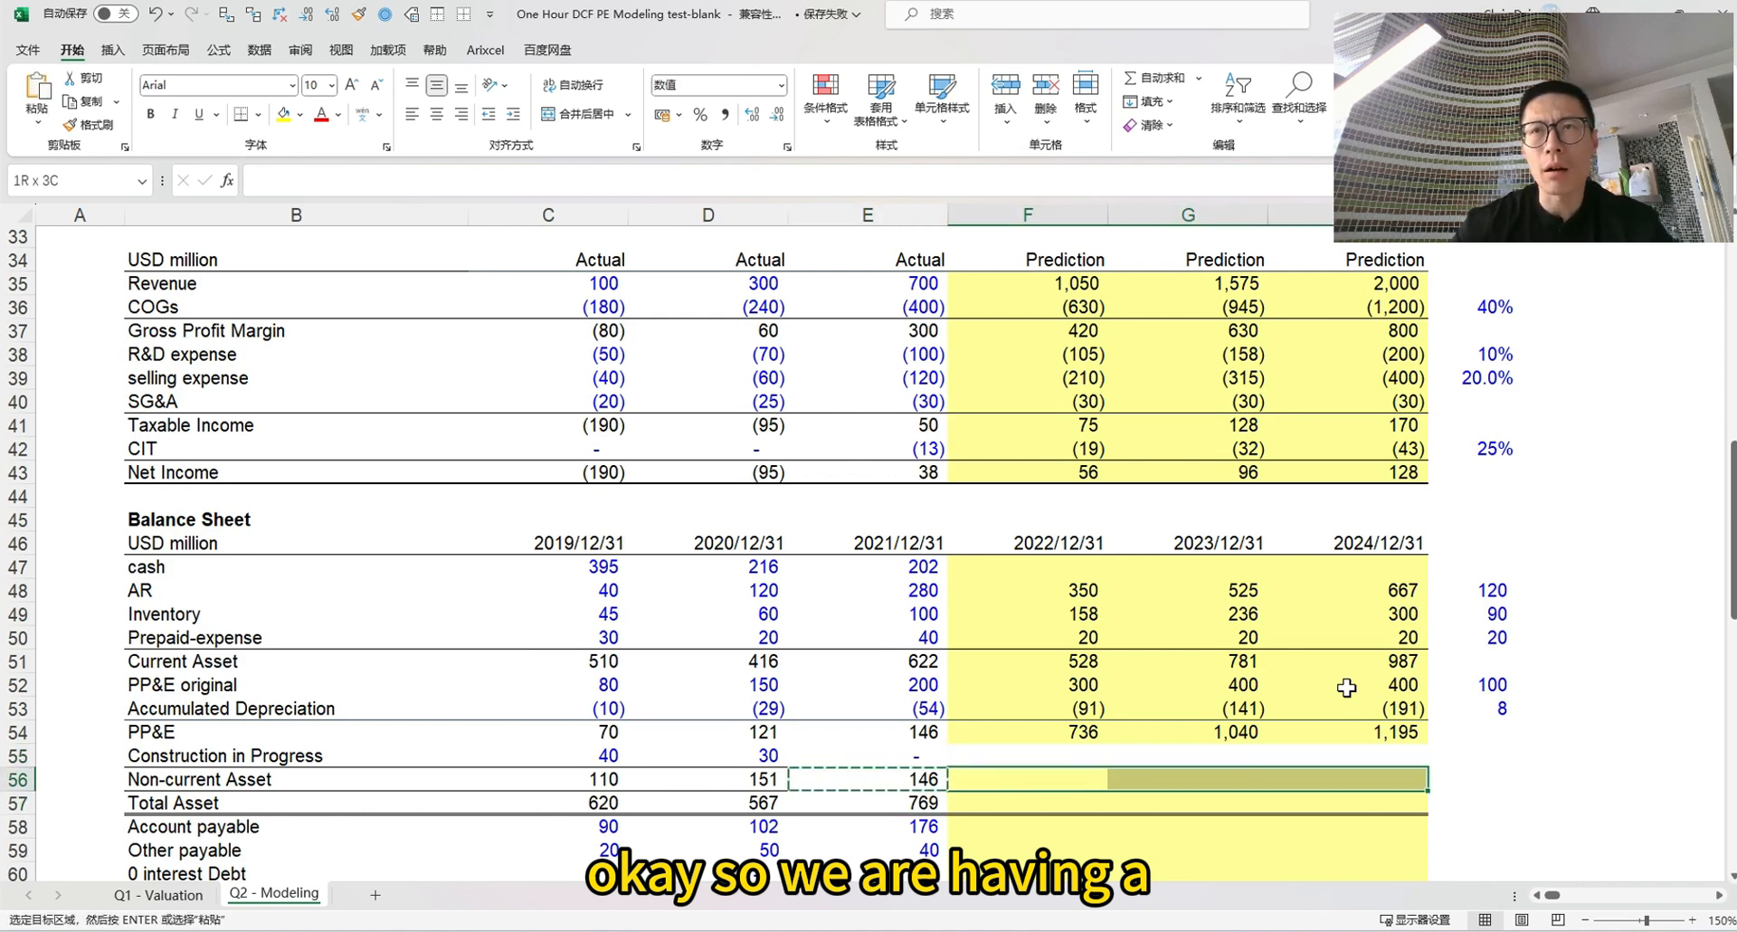
Reapply the yellow prediction fill to the Non-current Asset cells F56:H56
key("Right")
key("ctrl+shift+y")
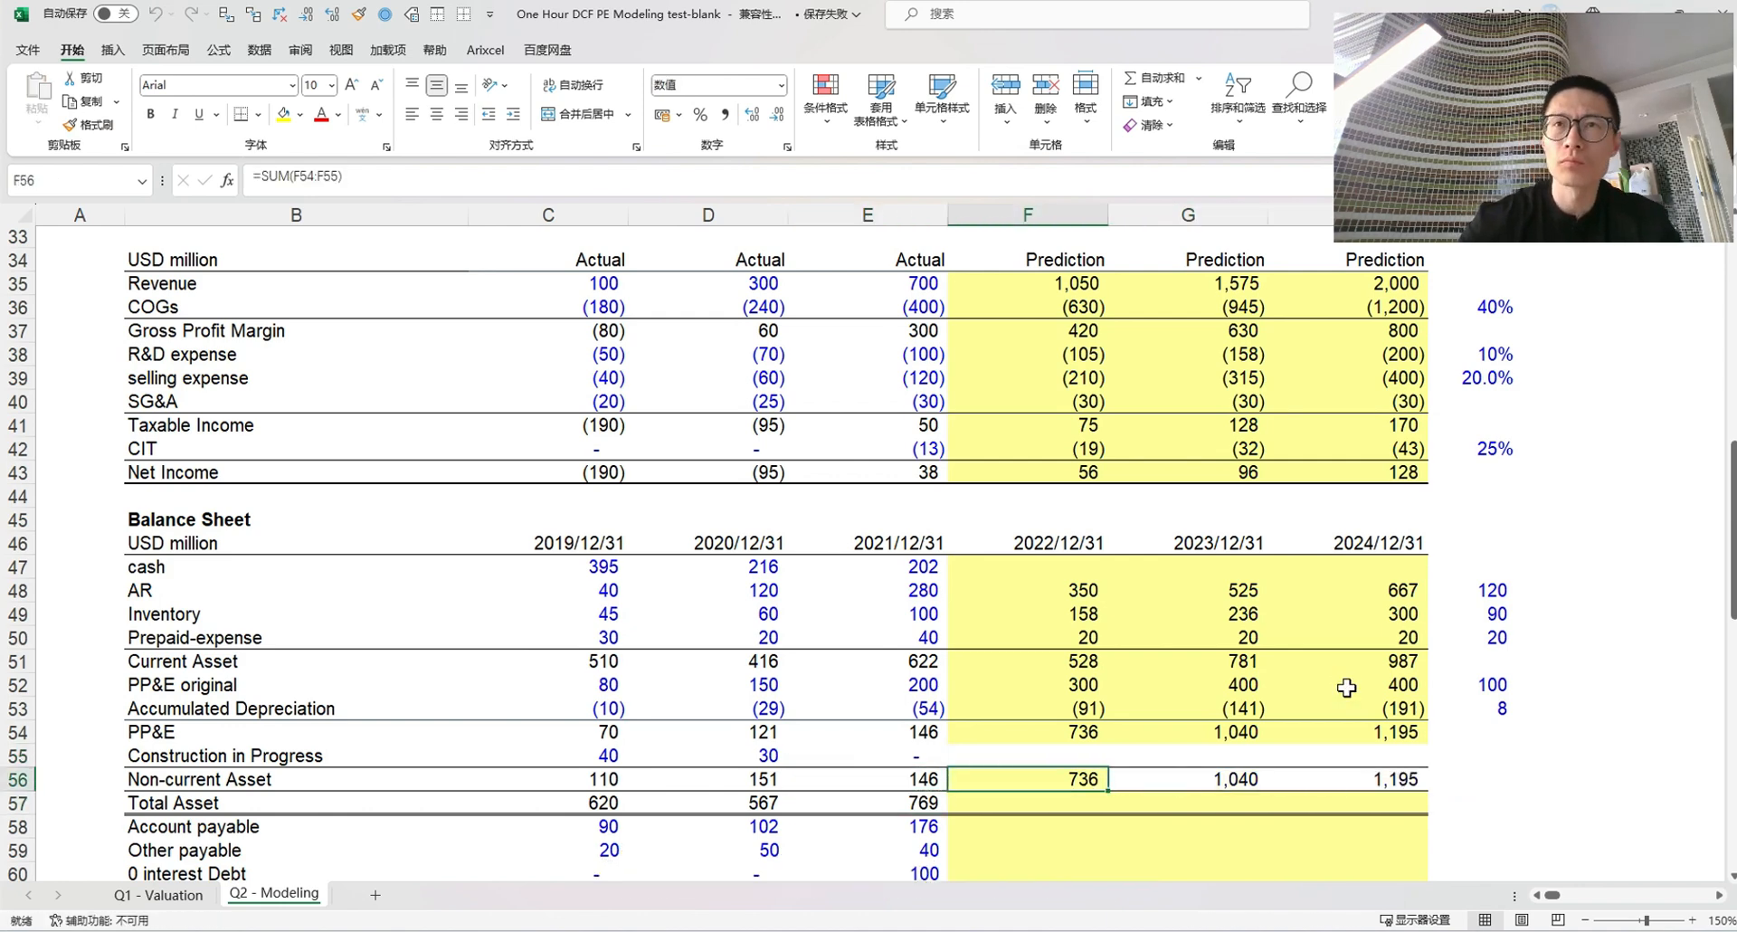
key("Right")
key("shift+Right")
key("ctrl+shift+y")
key("Left")
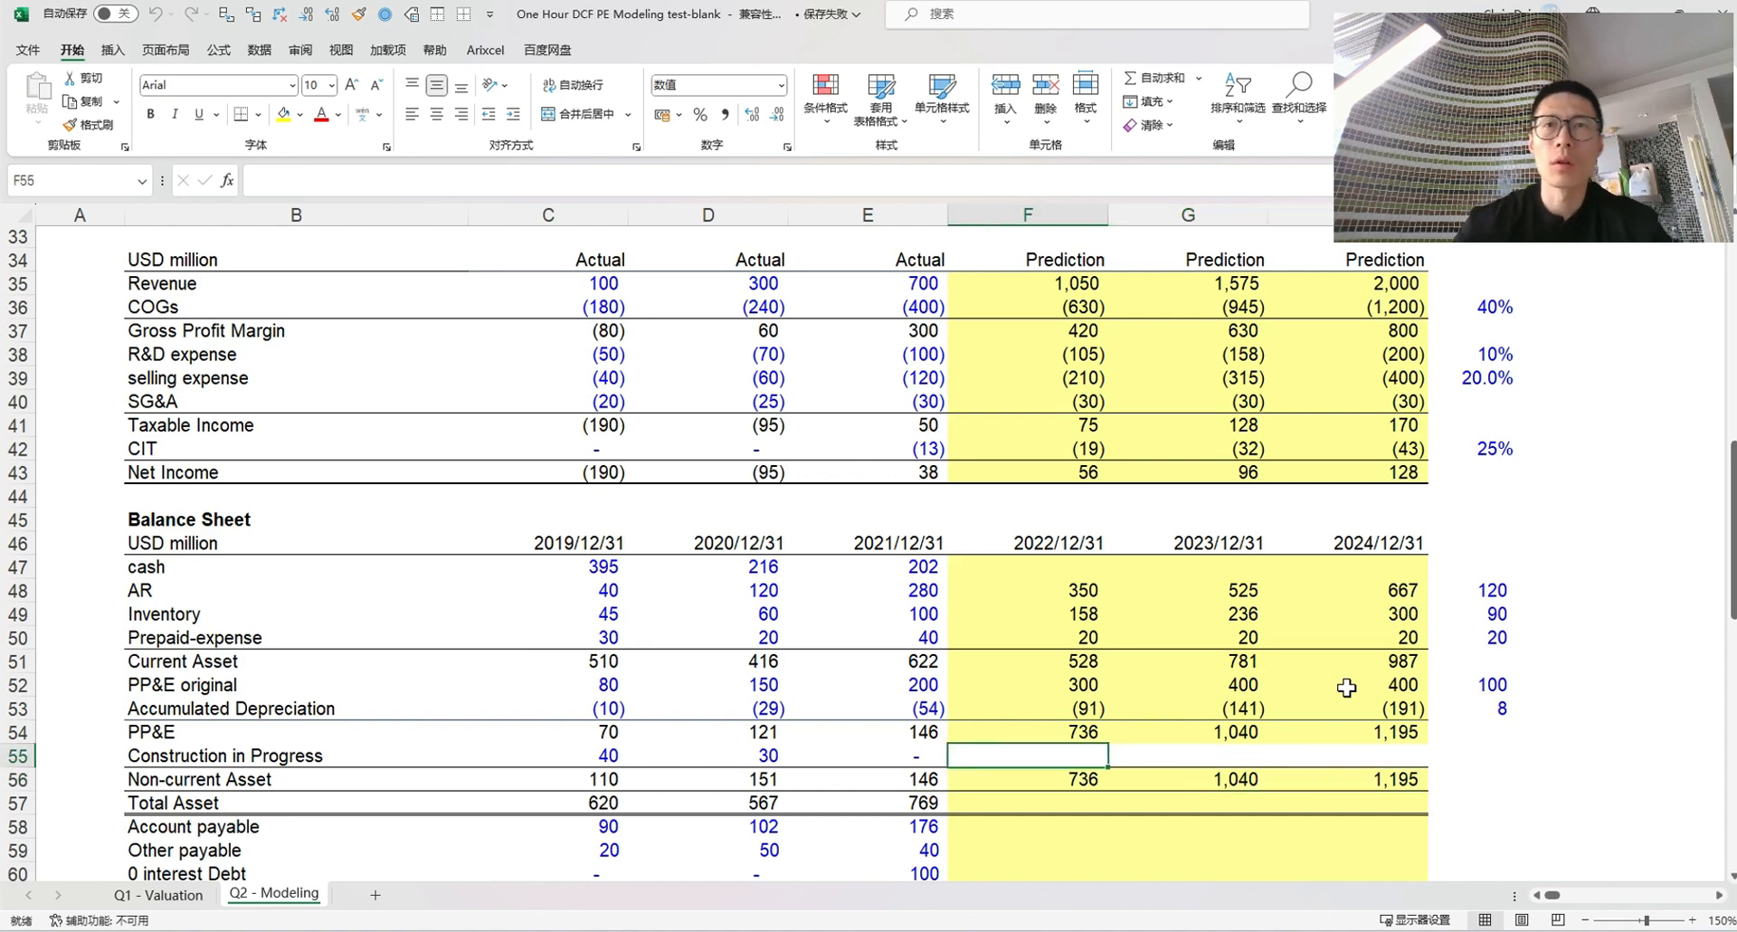
Copy the Total Asset formula from E57 into F57:H57 as formulas only, and check the FY22 references
key("Down")
key("Left")
type("=E56+E51")
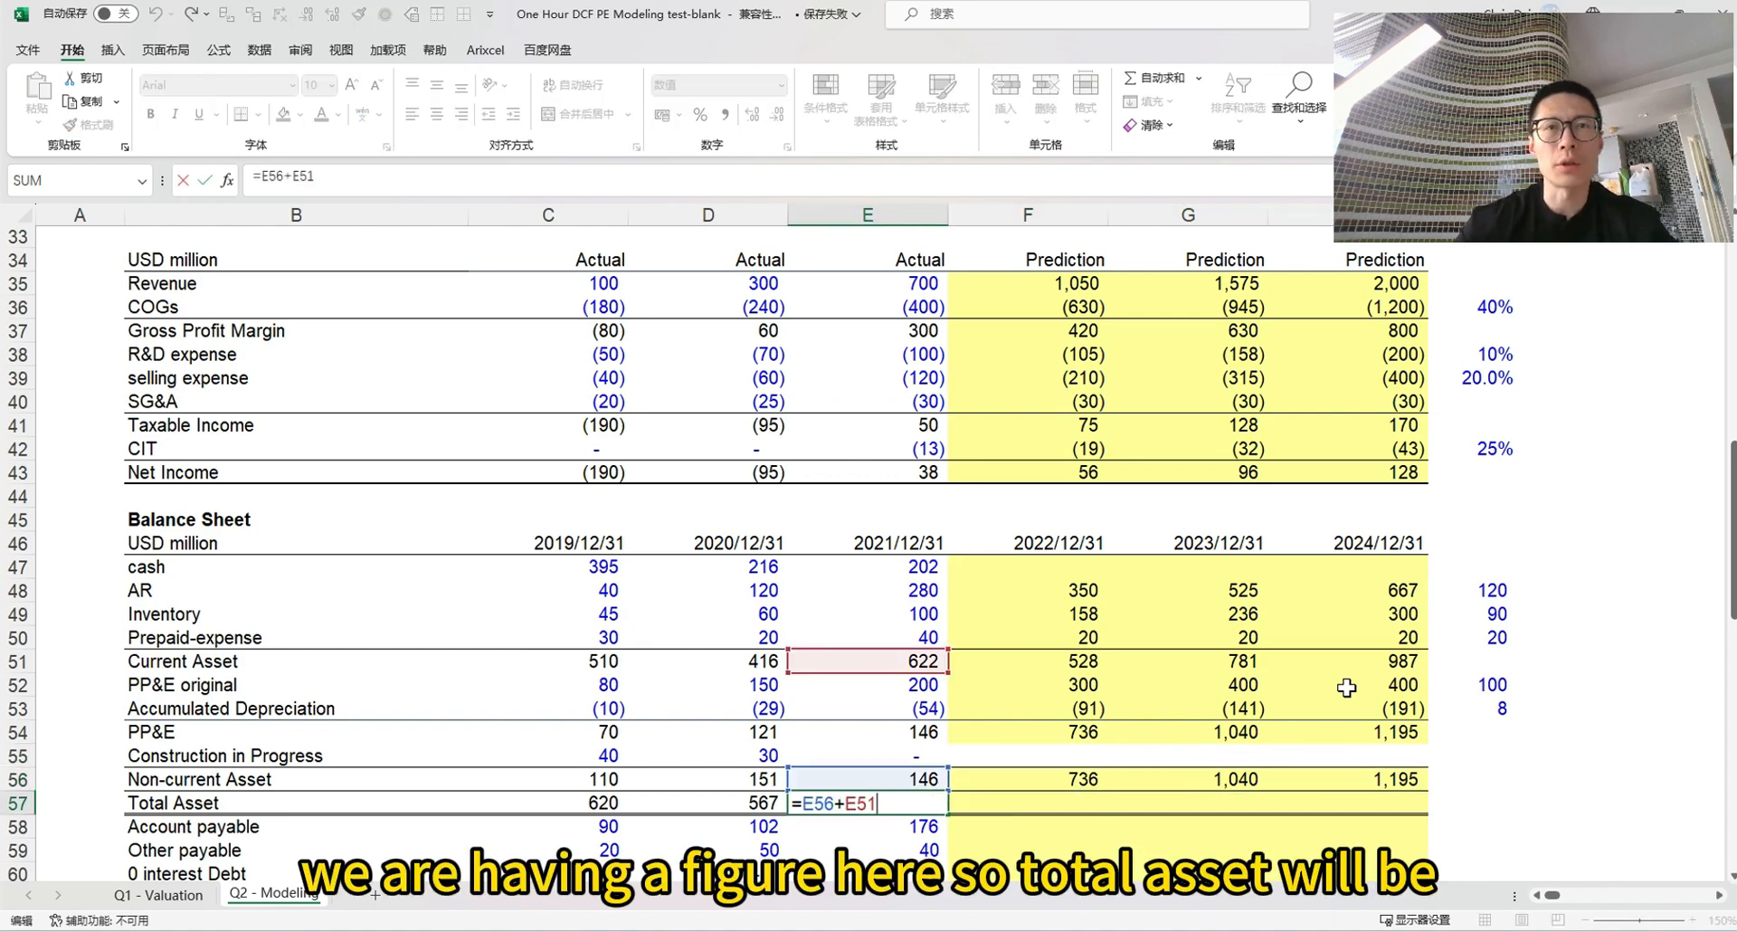
key("ctrl+Return")
key("ctrl+c")
key("Right")
key("shift+Right")
key("shift+Right")
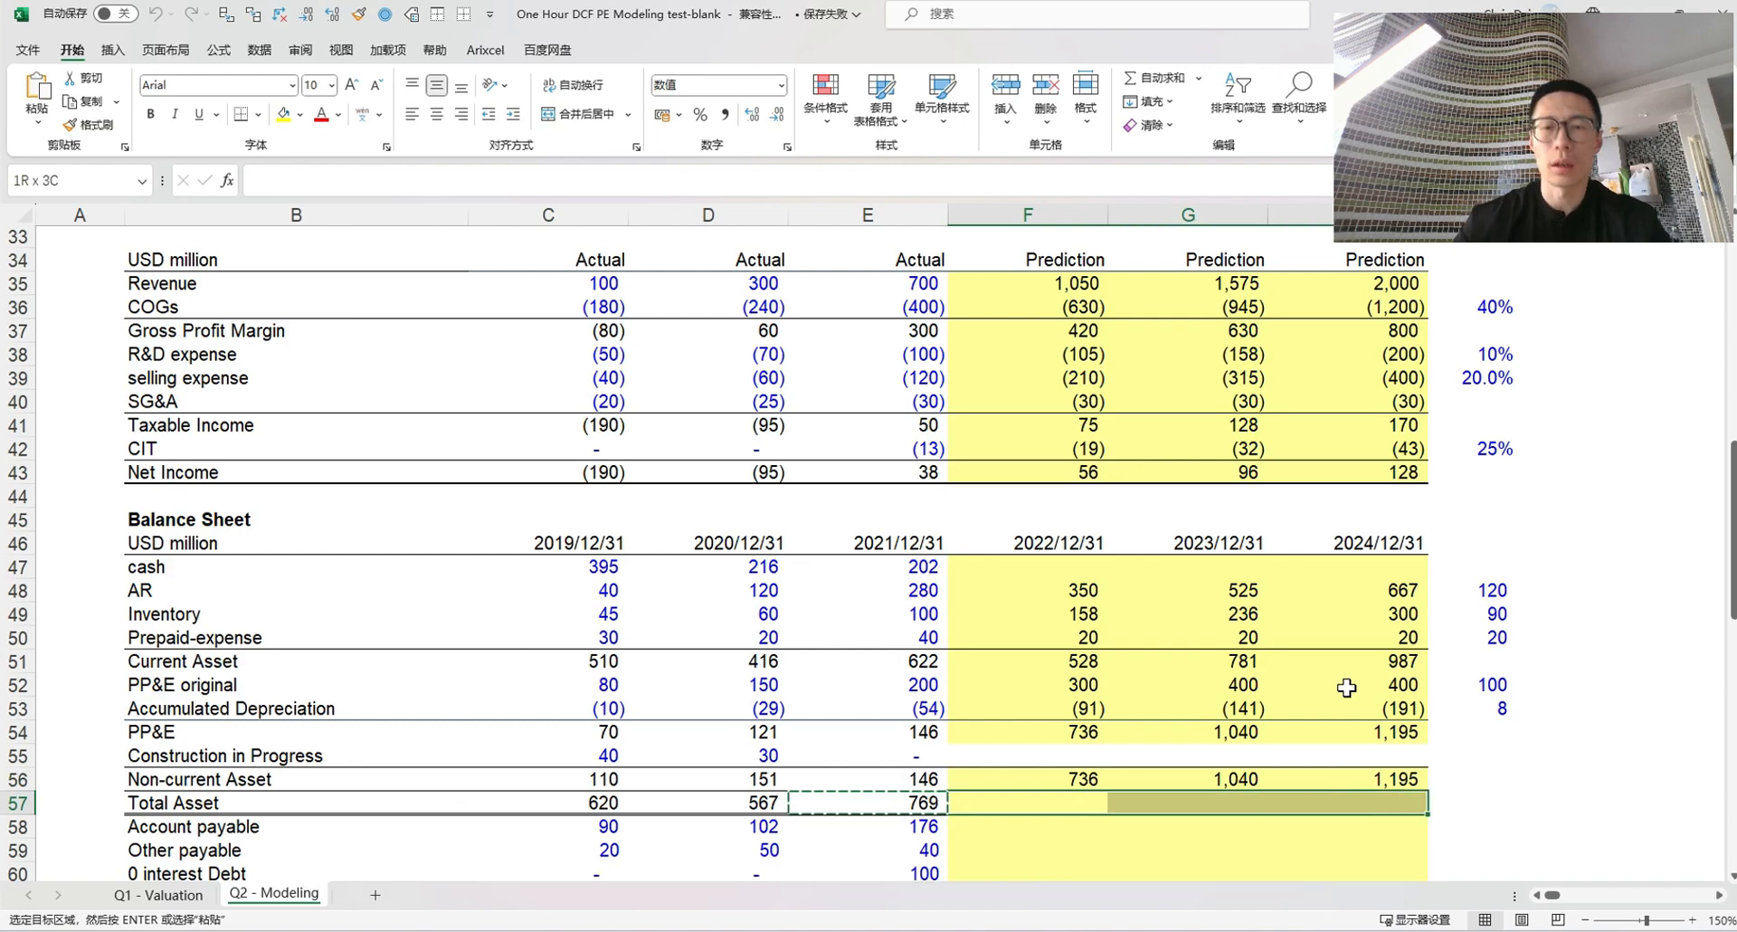
key("ctrl+alt+v")
key("v")
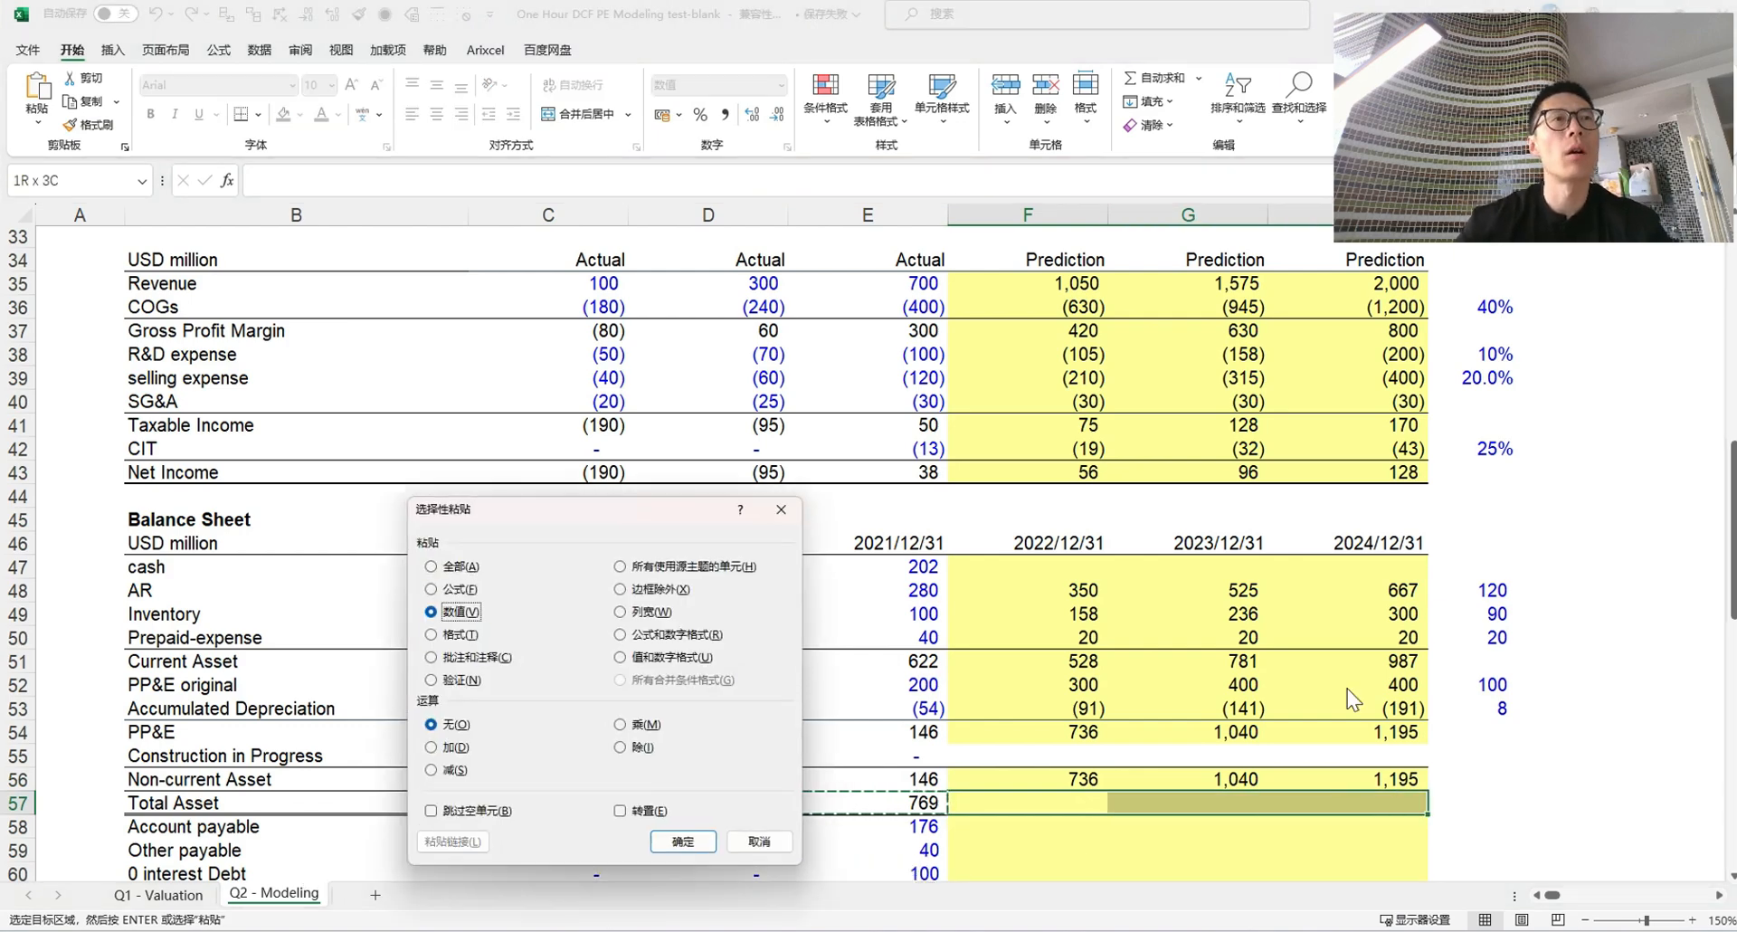
key("f")
key("Return")
key("Right")
key("Left")
key("F2")
key("Escape")
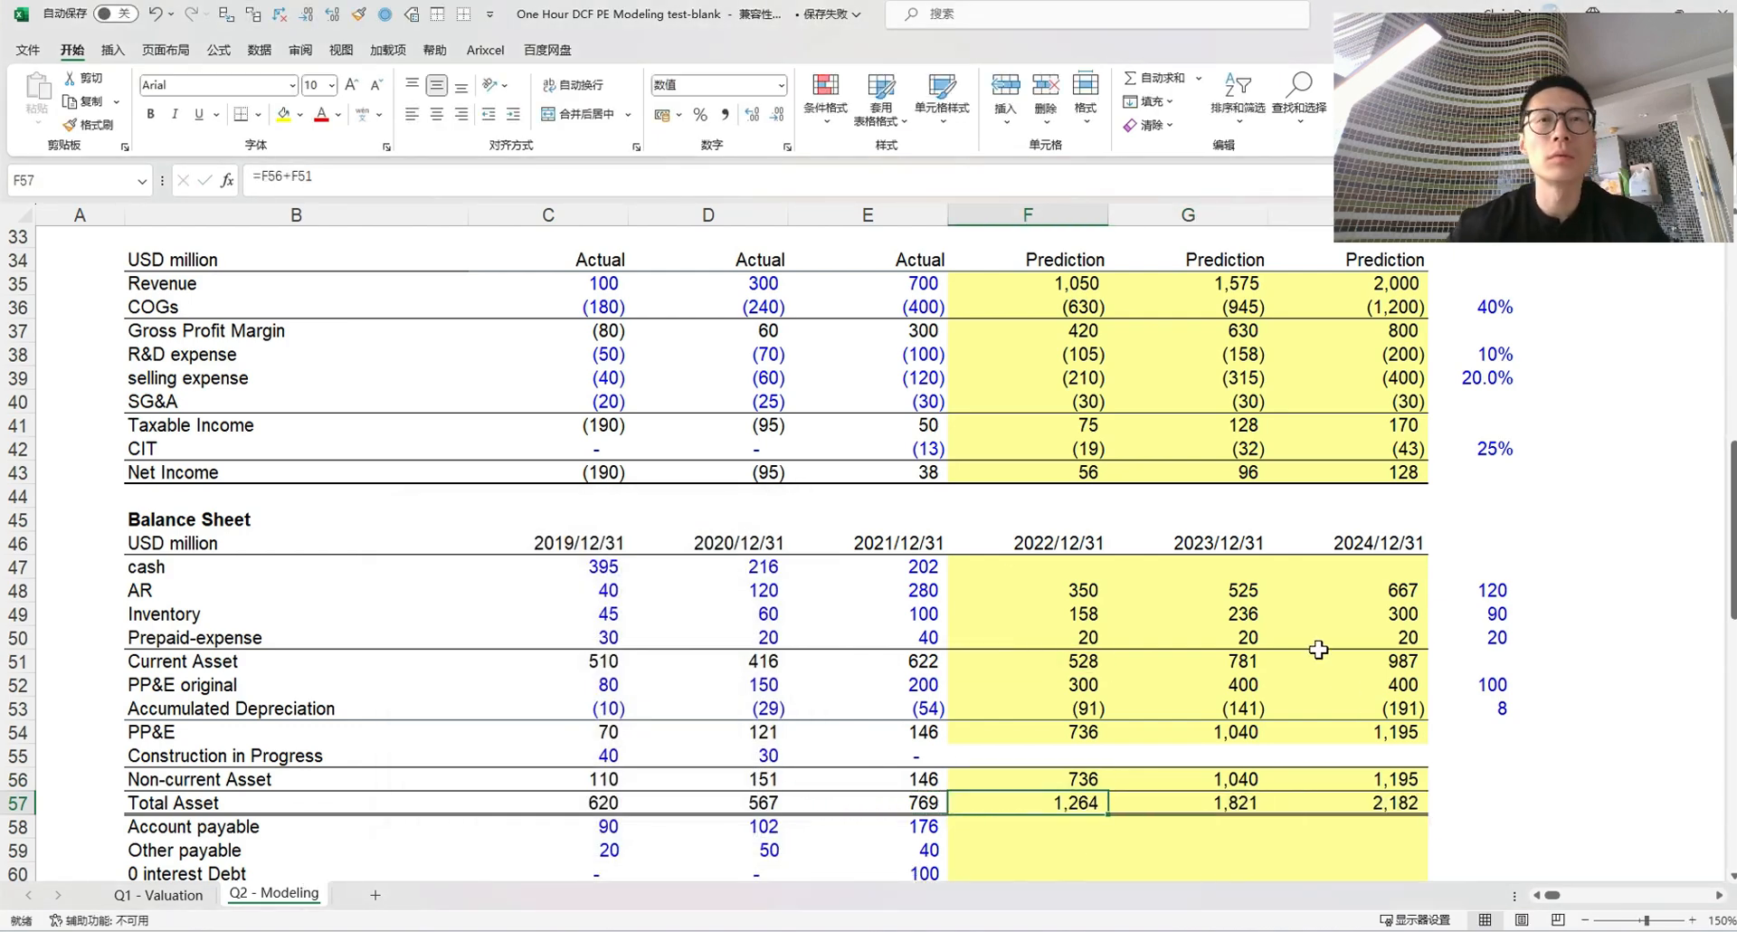
Enter 150 as the account payable days in I58, verifying it against the background notes
scroll(872, 672, "down", 4)
left_click_drag(326, 543, 1496, 540)
left_click(1496, 543)
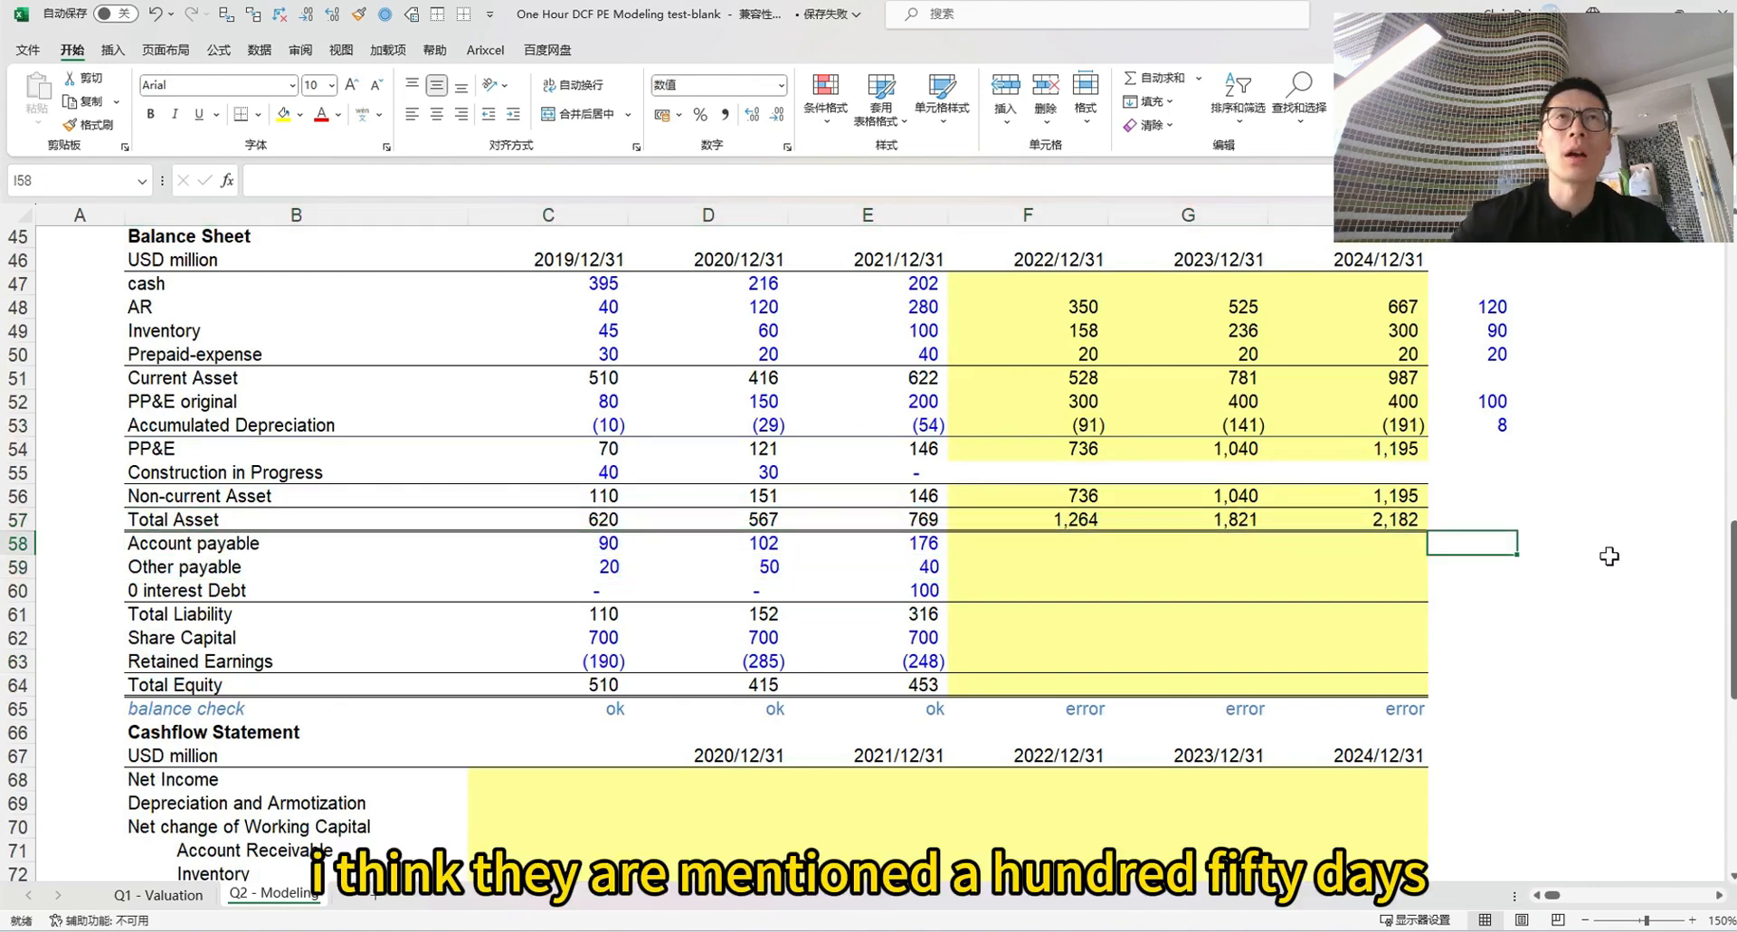
type("150")
scroll(1376, 432, "up", 10)
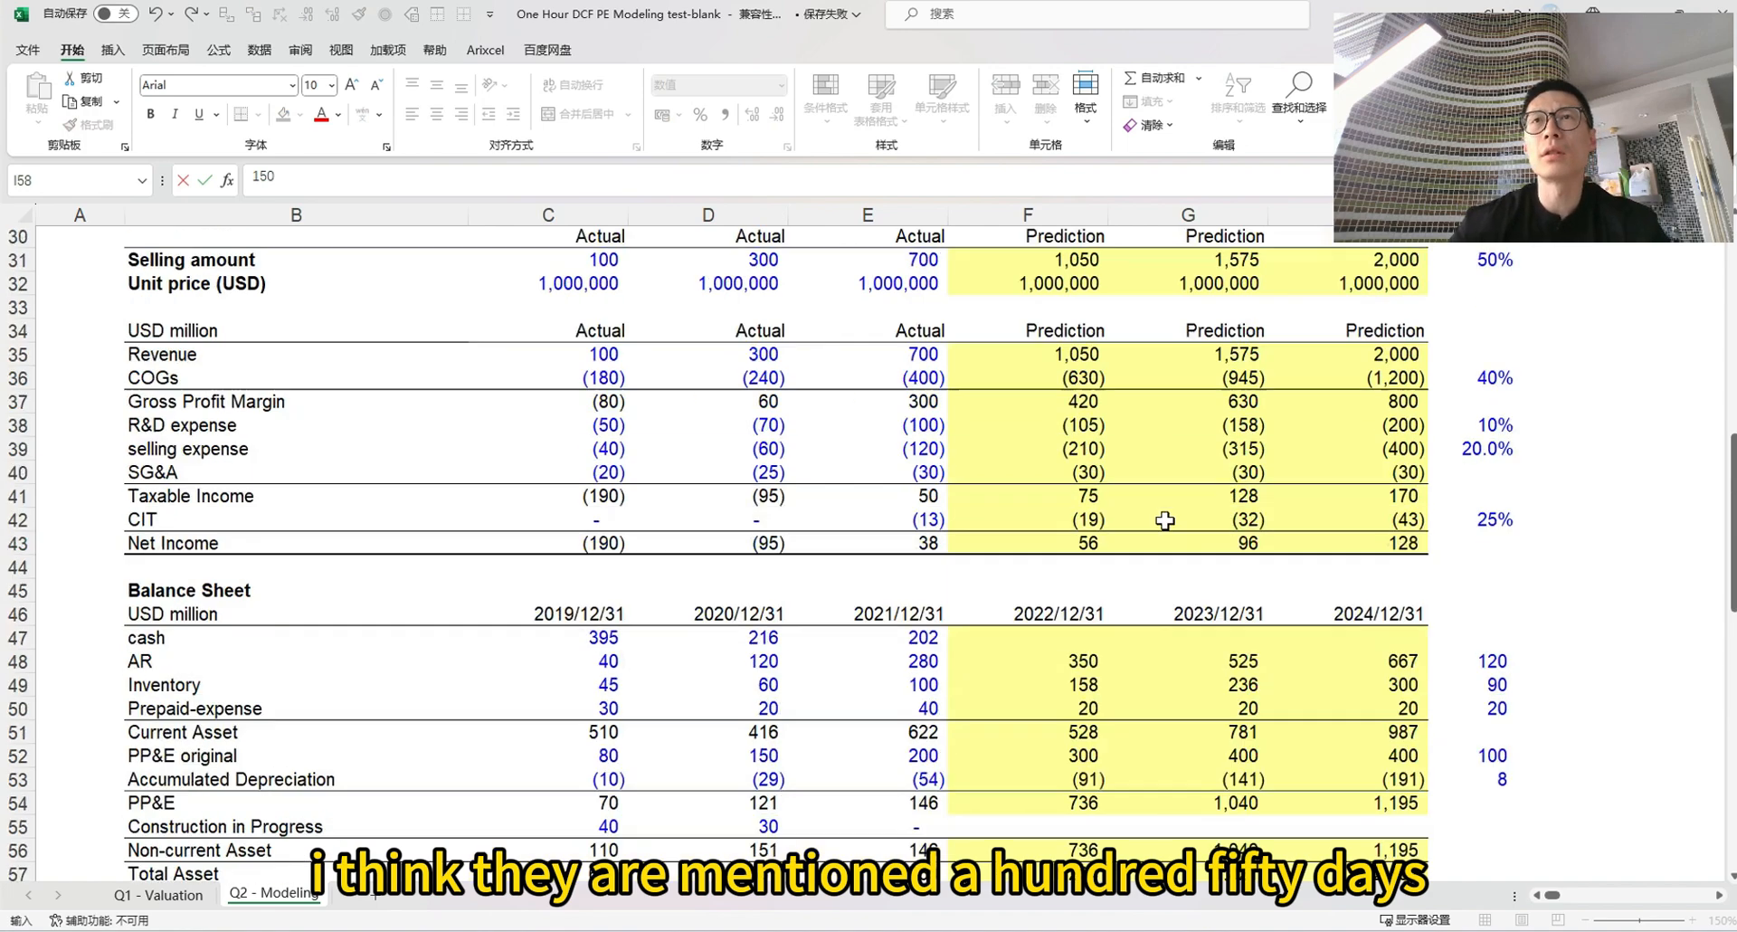
scroll(1063, 481, "up", 3)
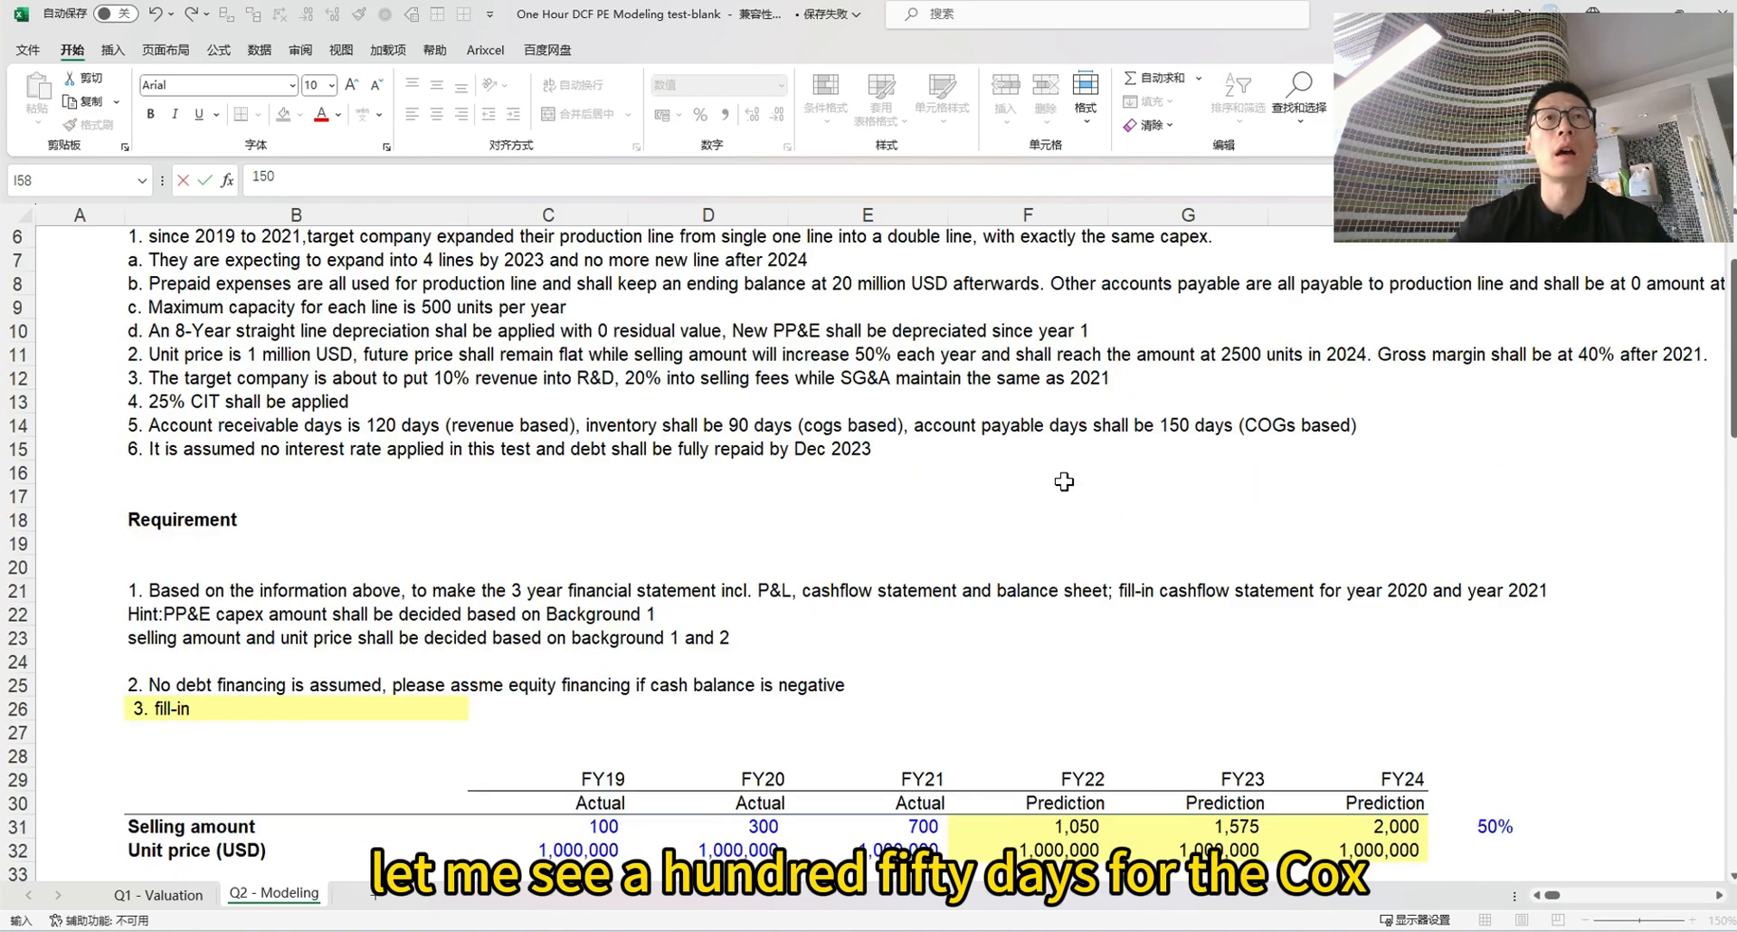
scroll(1300, 453, "down", 10)
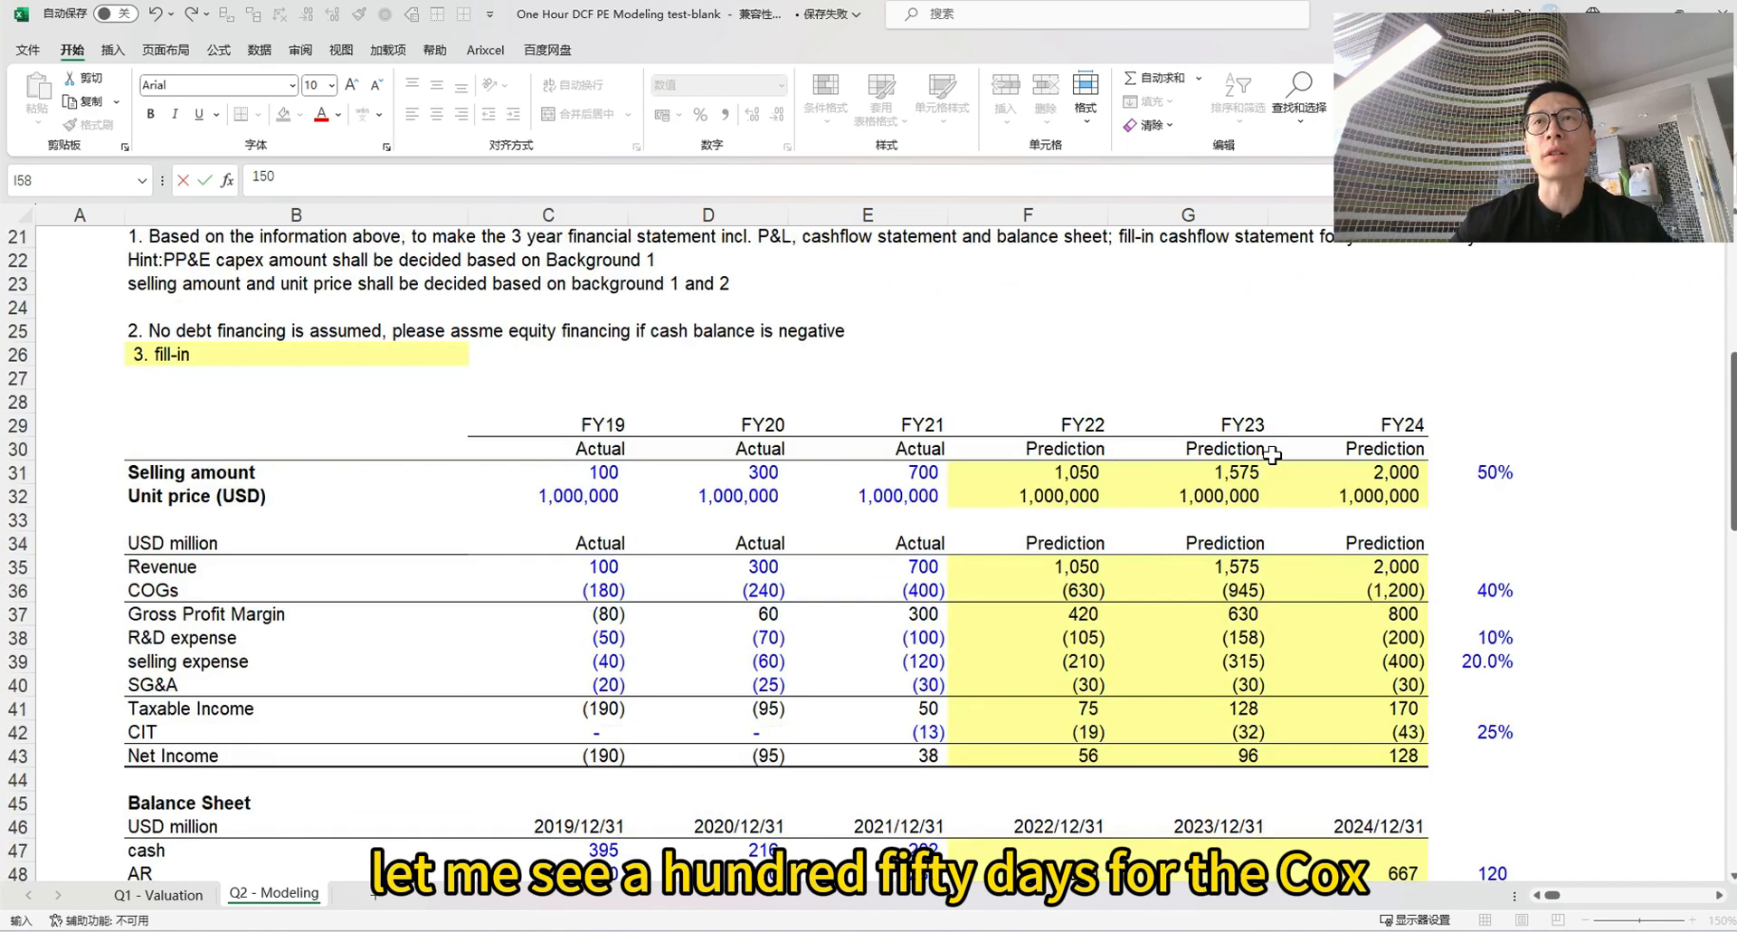
left_click(1027, 755)
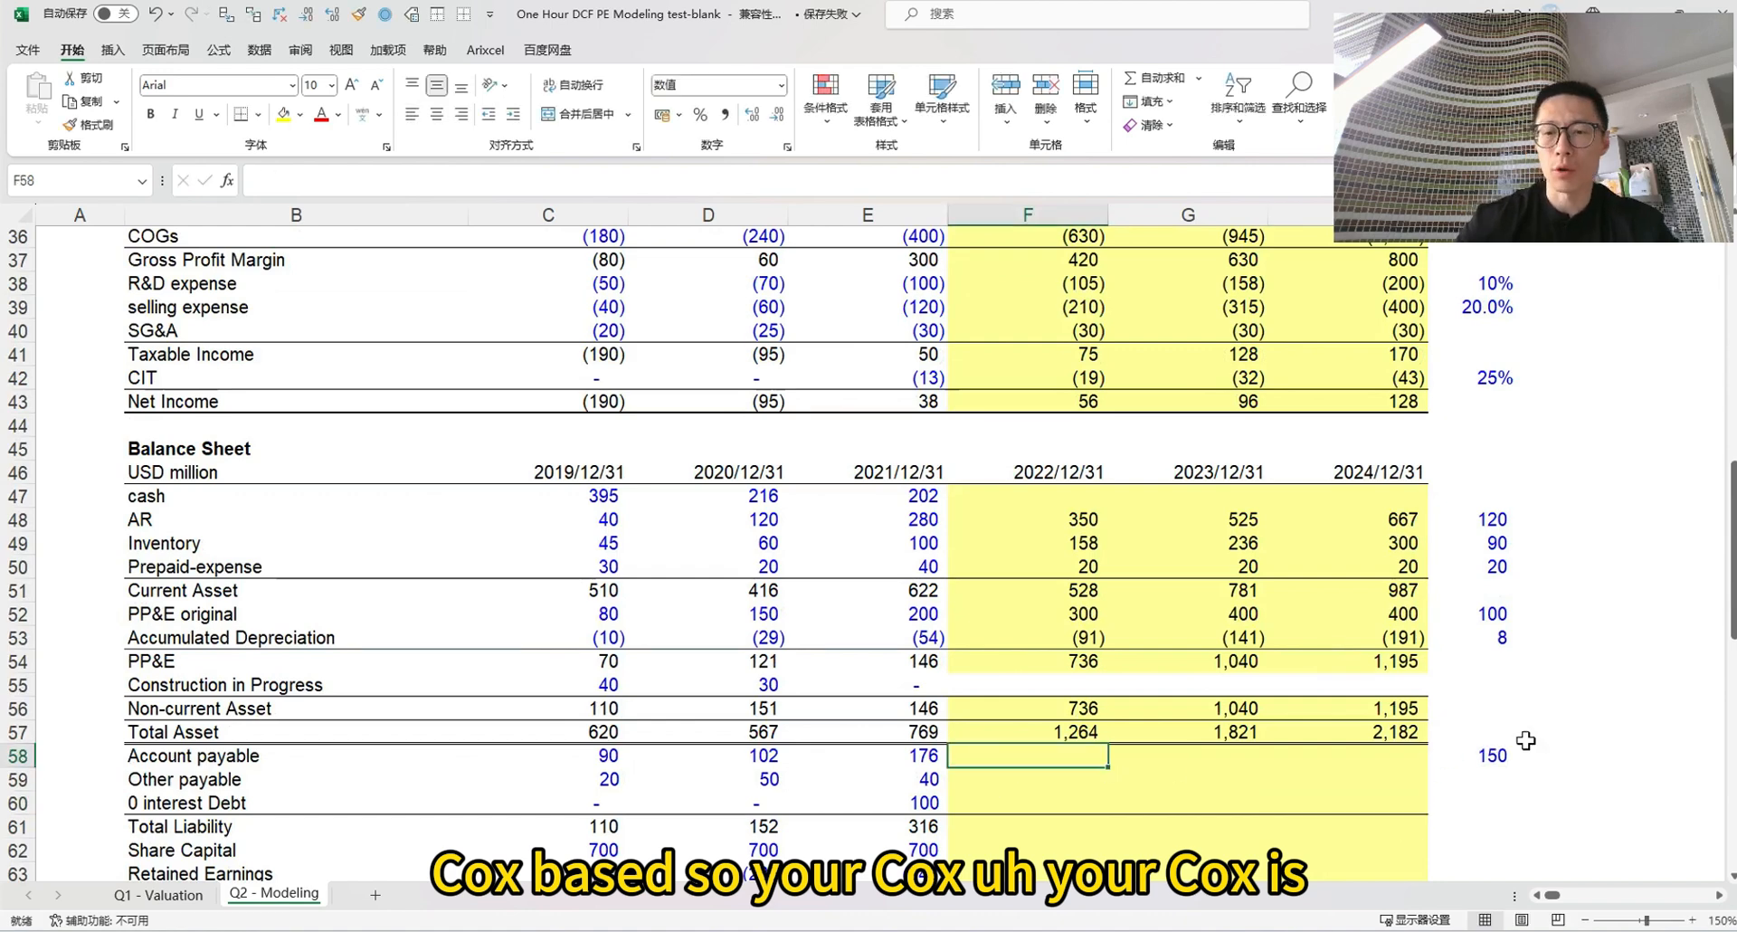
type("=")
key("Escape")
key("Up")
key("Up")
key("Up")
key("Up")
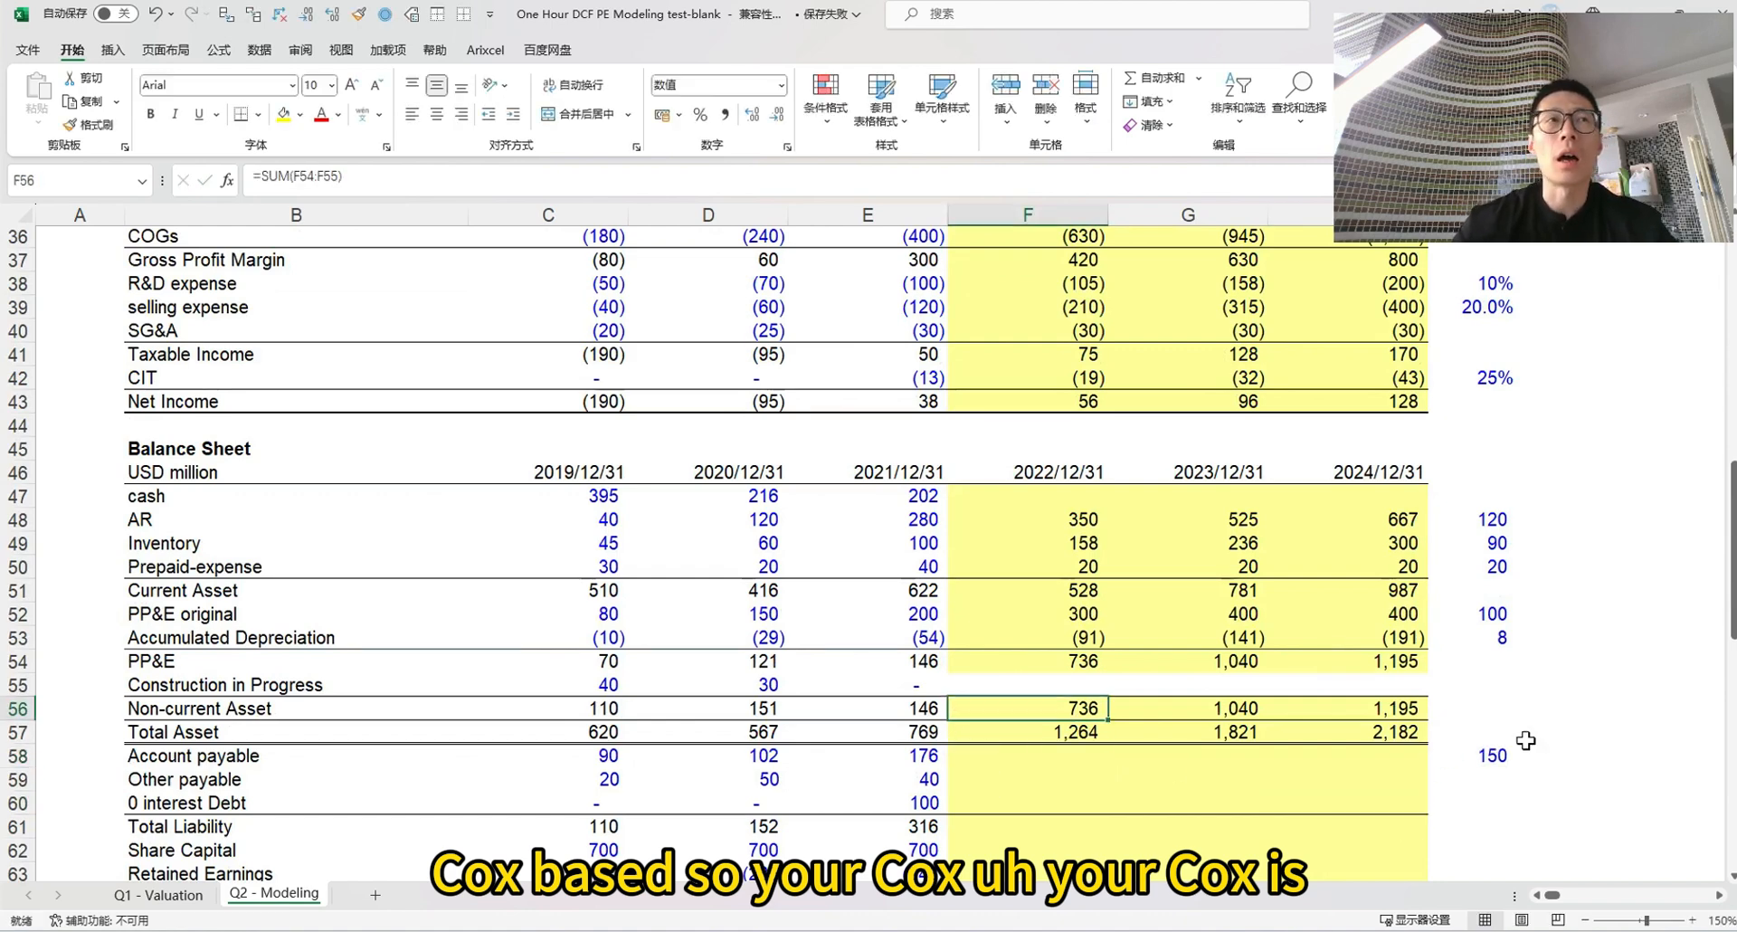
key("Down")
key("Down")
key("Down")
key("Down")
Calculate FY22 account payable in F58 as =-F36/360*$I58, based on COGs and the payable days
type("=")
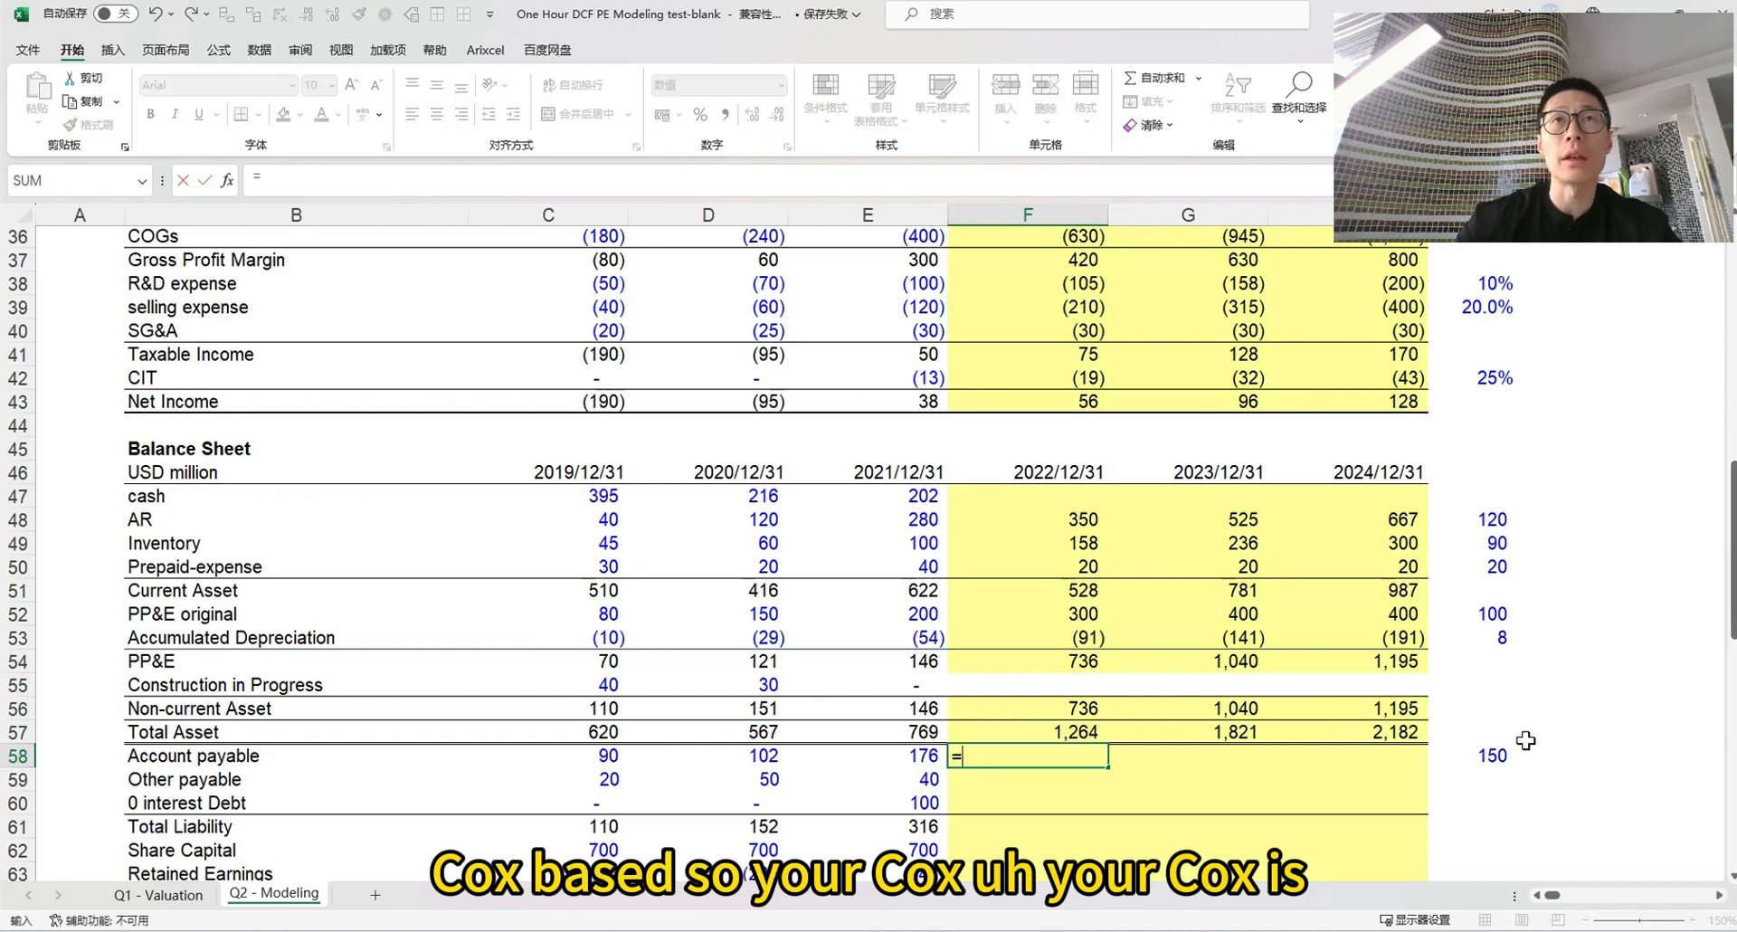
scroll(1309, 413, "up", 2)
left_click(1082, 380)
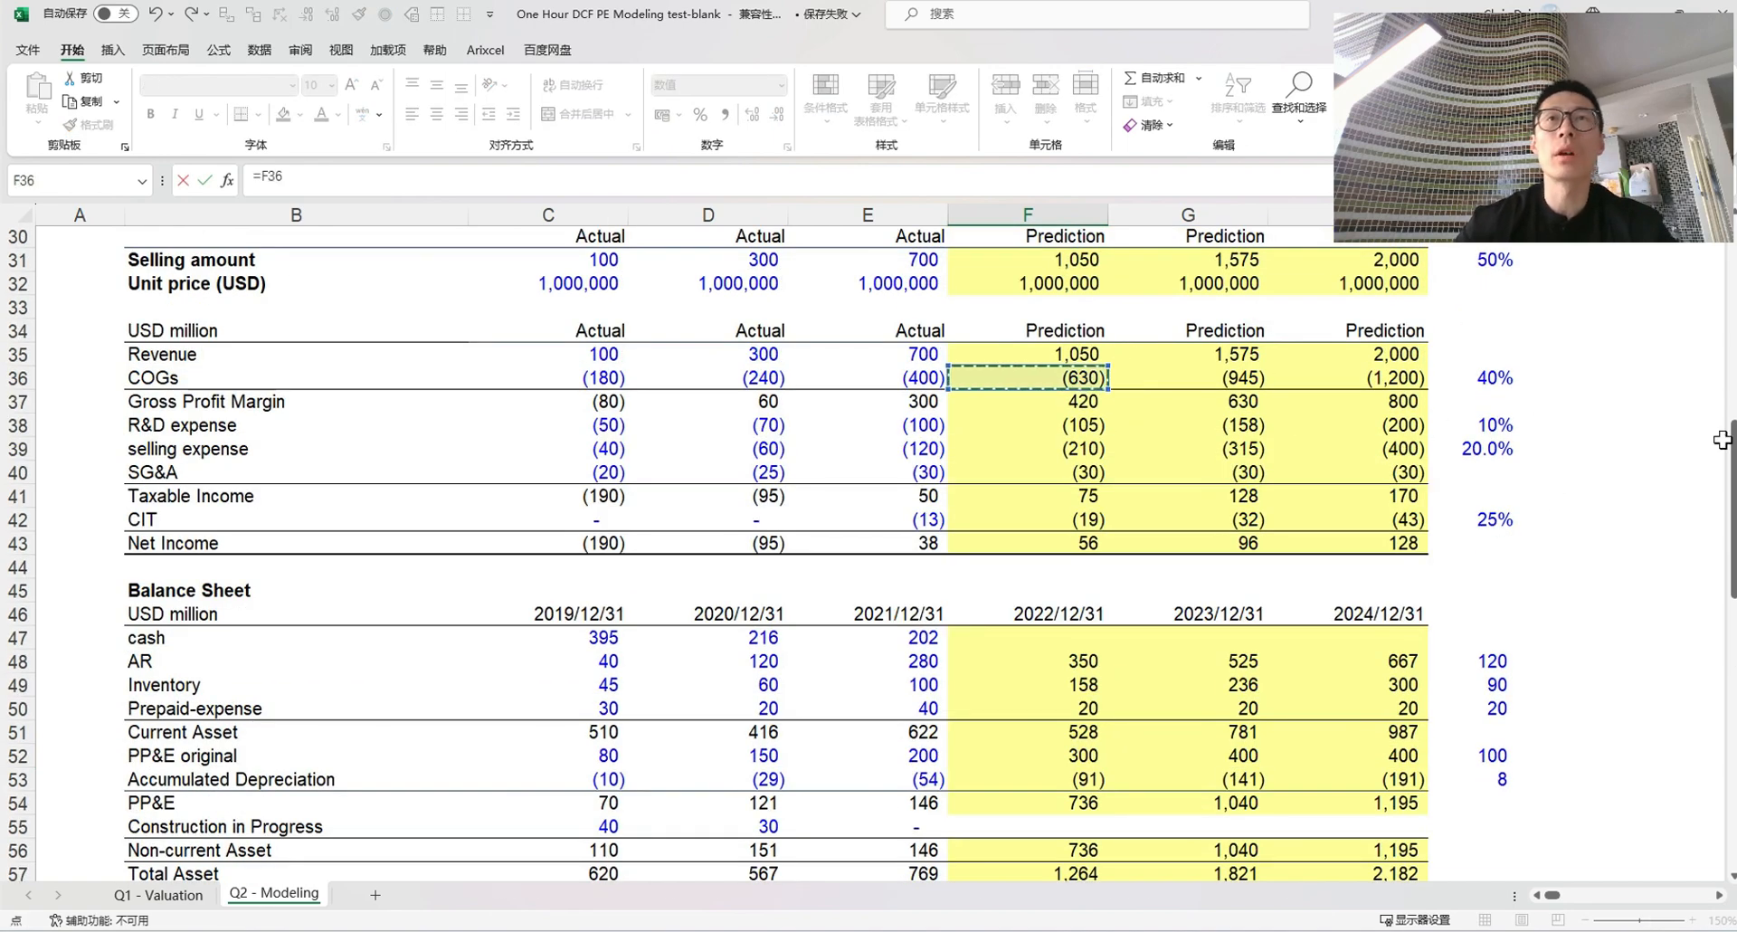
scroll(1400, 603, "down", 5)
type("/3")
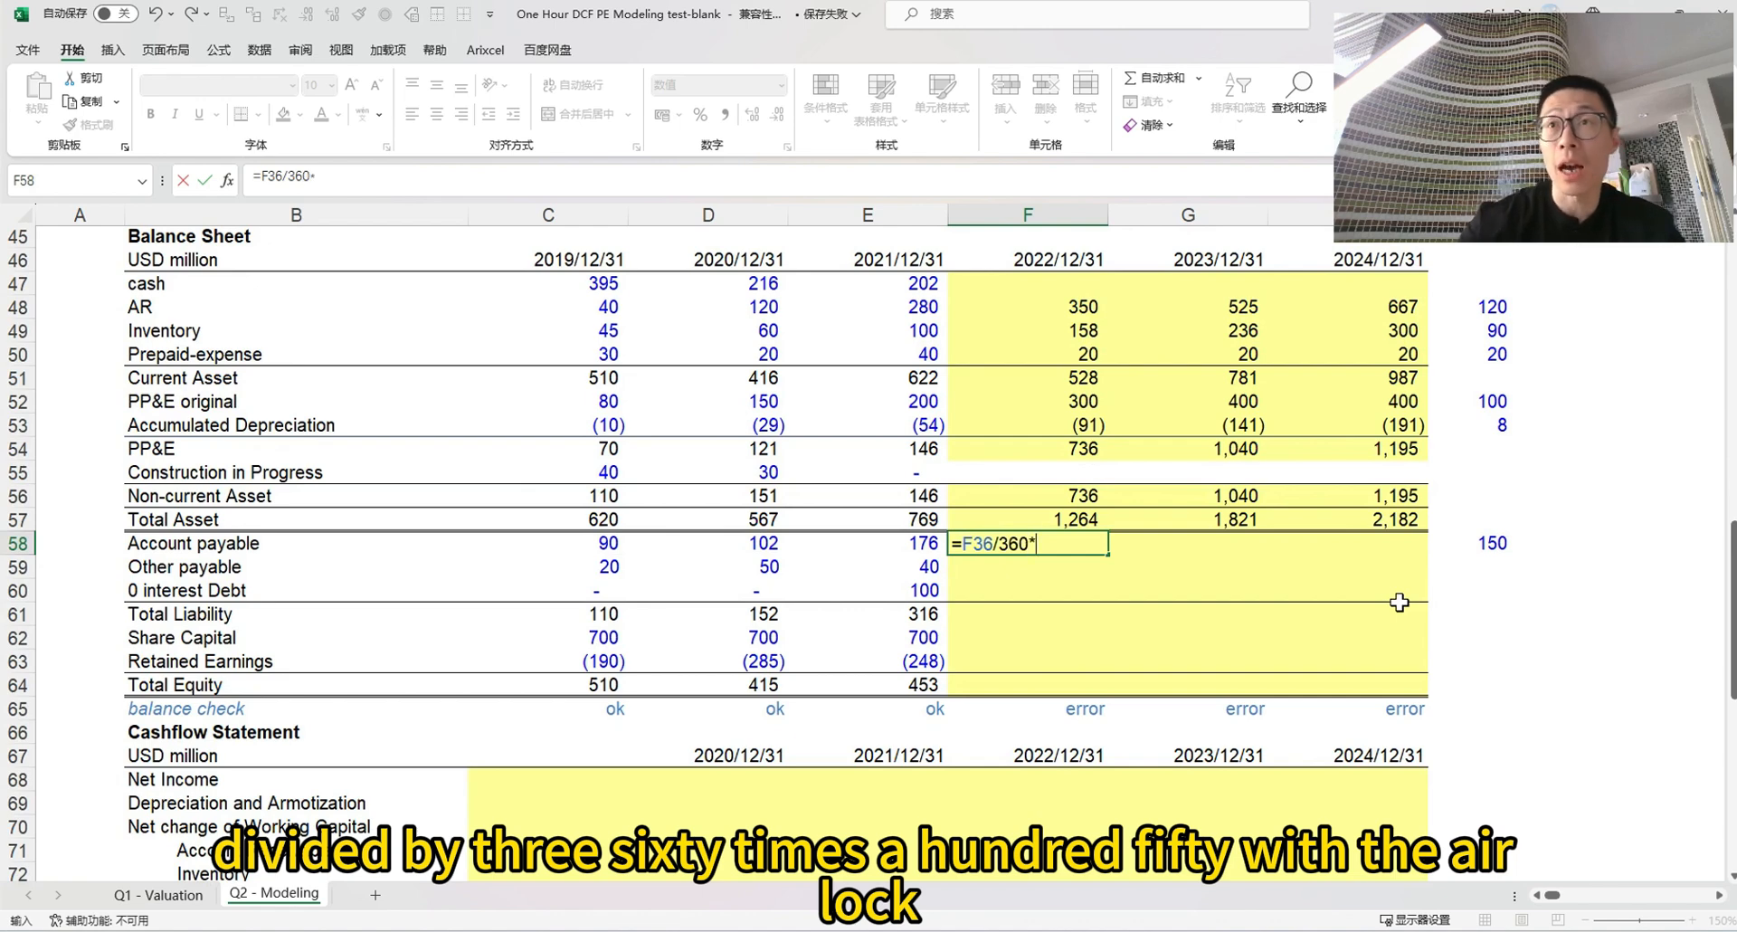
type("60*")
key("Right")
key("Right")
key("Right")
key("F4")
key("F4")
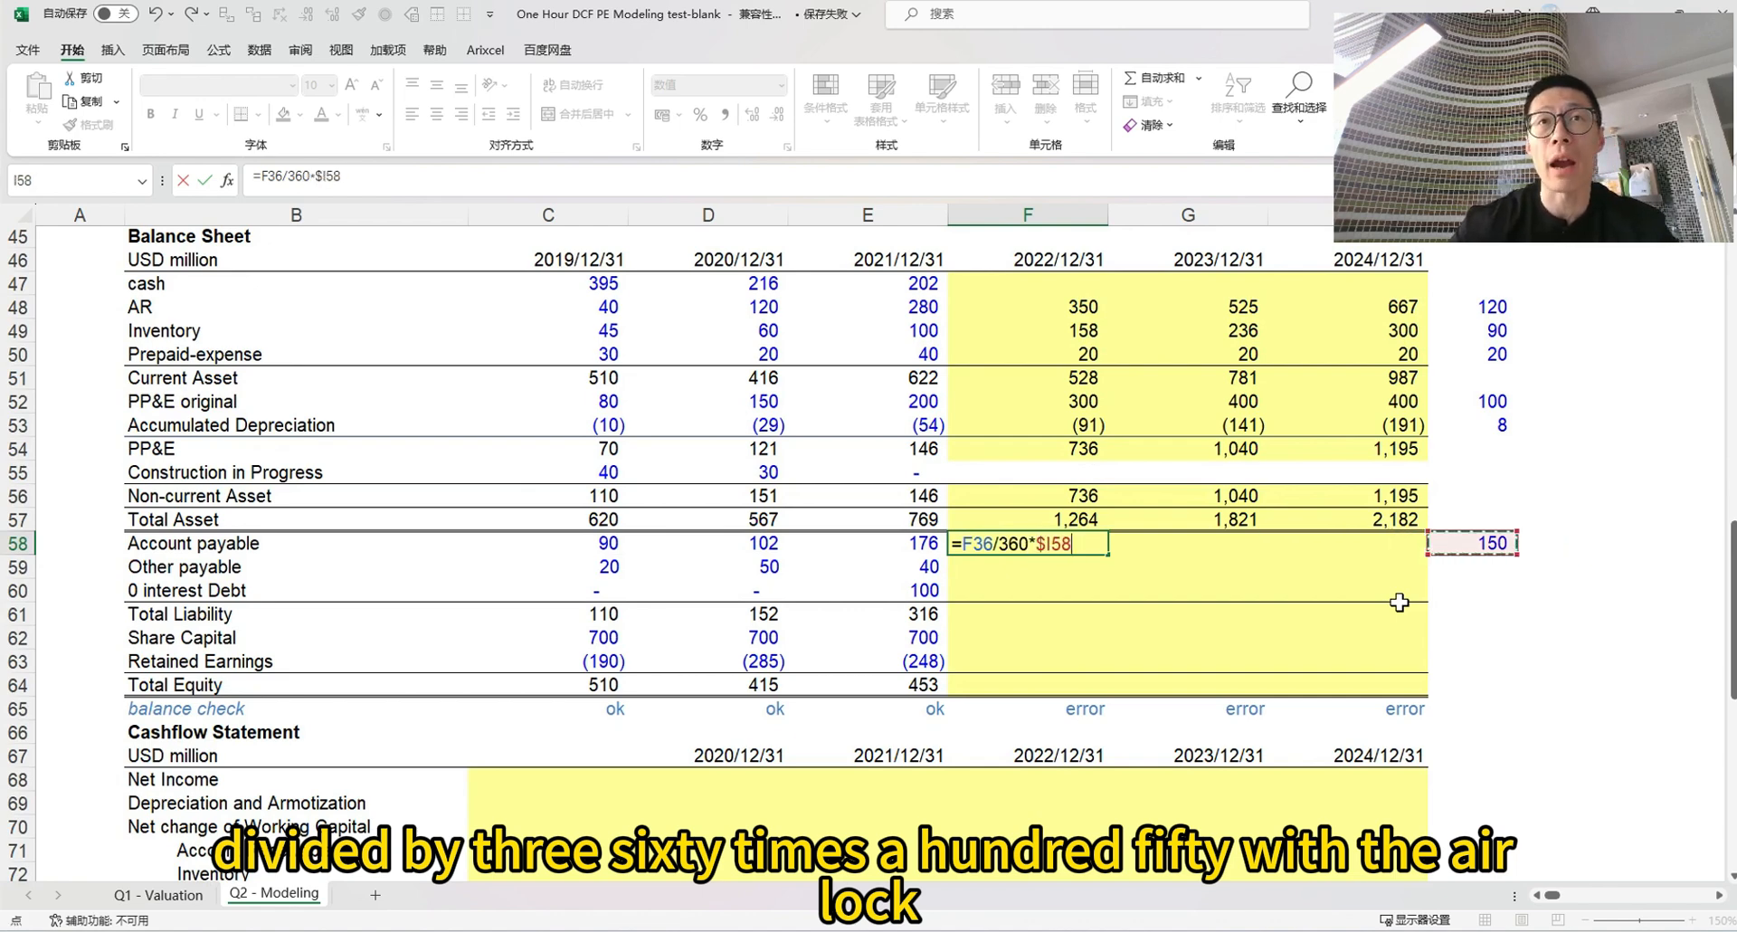
key("F2")
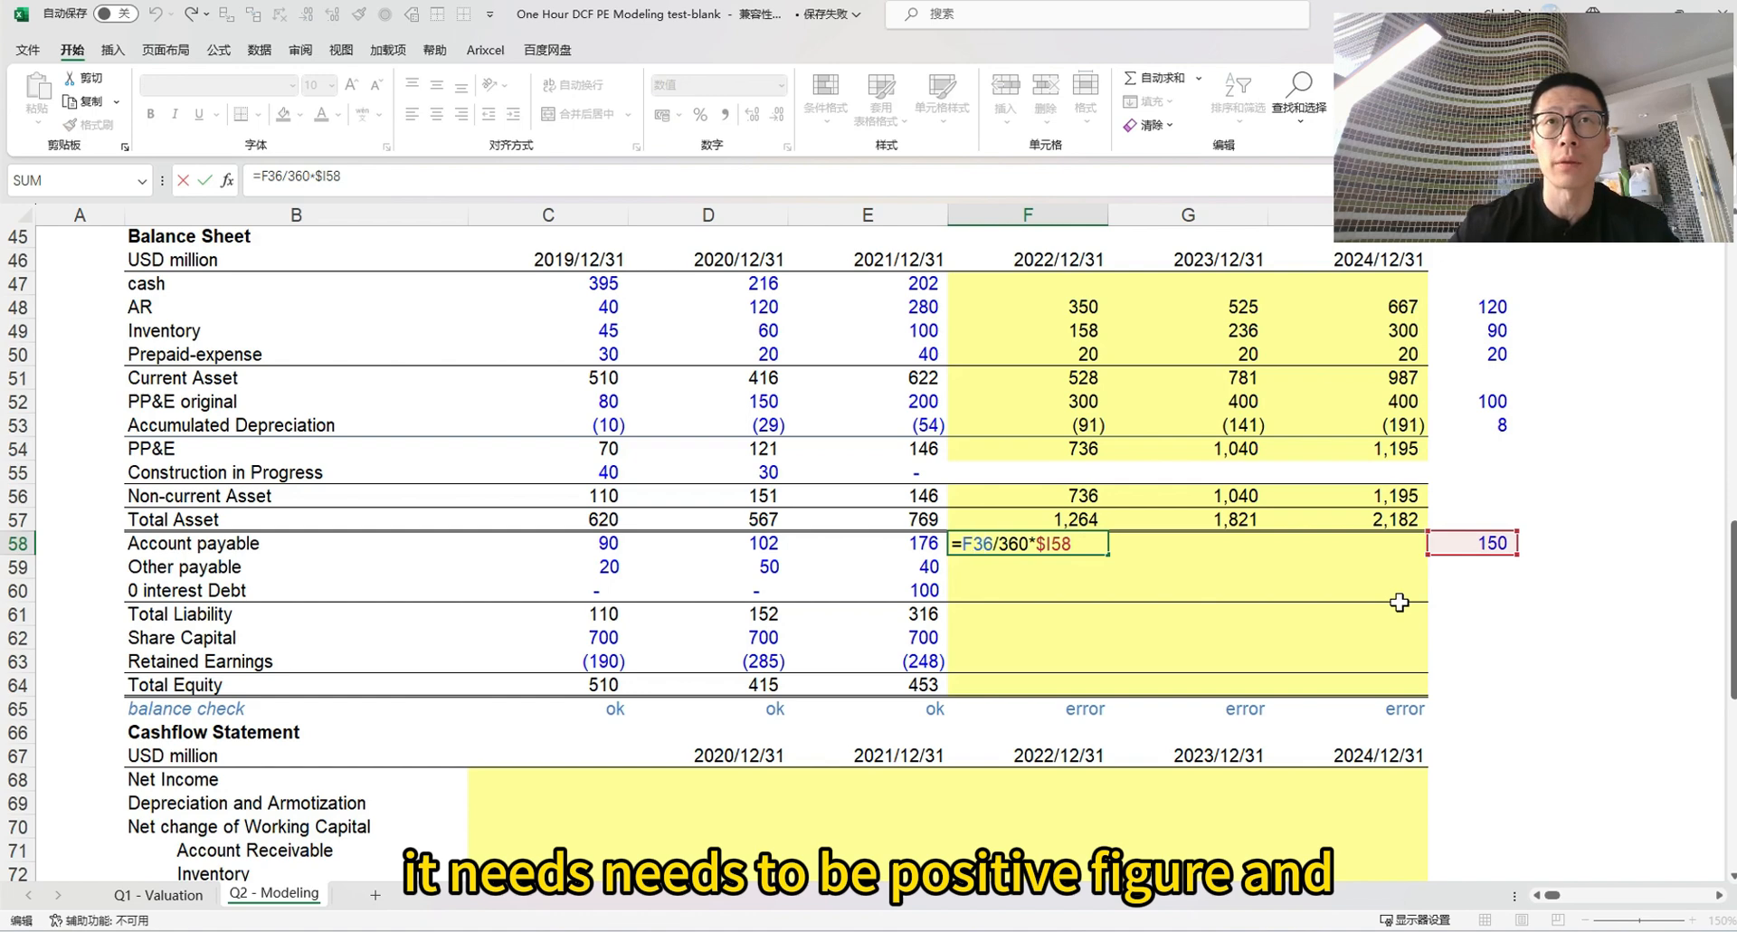
type("-")
key("ctrl+Return")
Copy the FY22 account payable formula from F58 into G58:H58 for FY23 and FY24
key("shift+Right")
key("shift+Right")
key("ctrl+r")
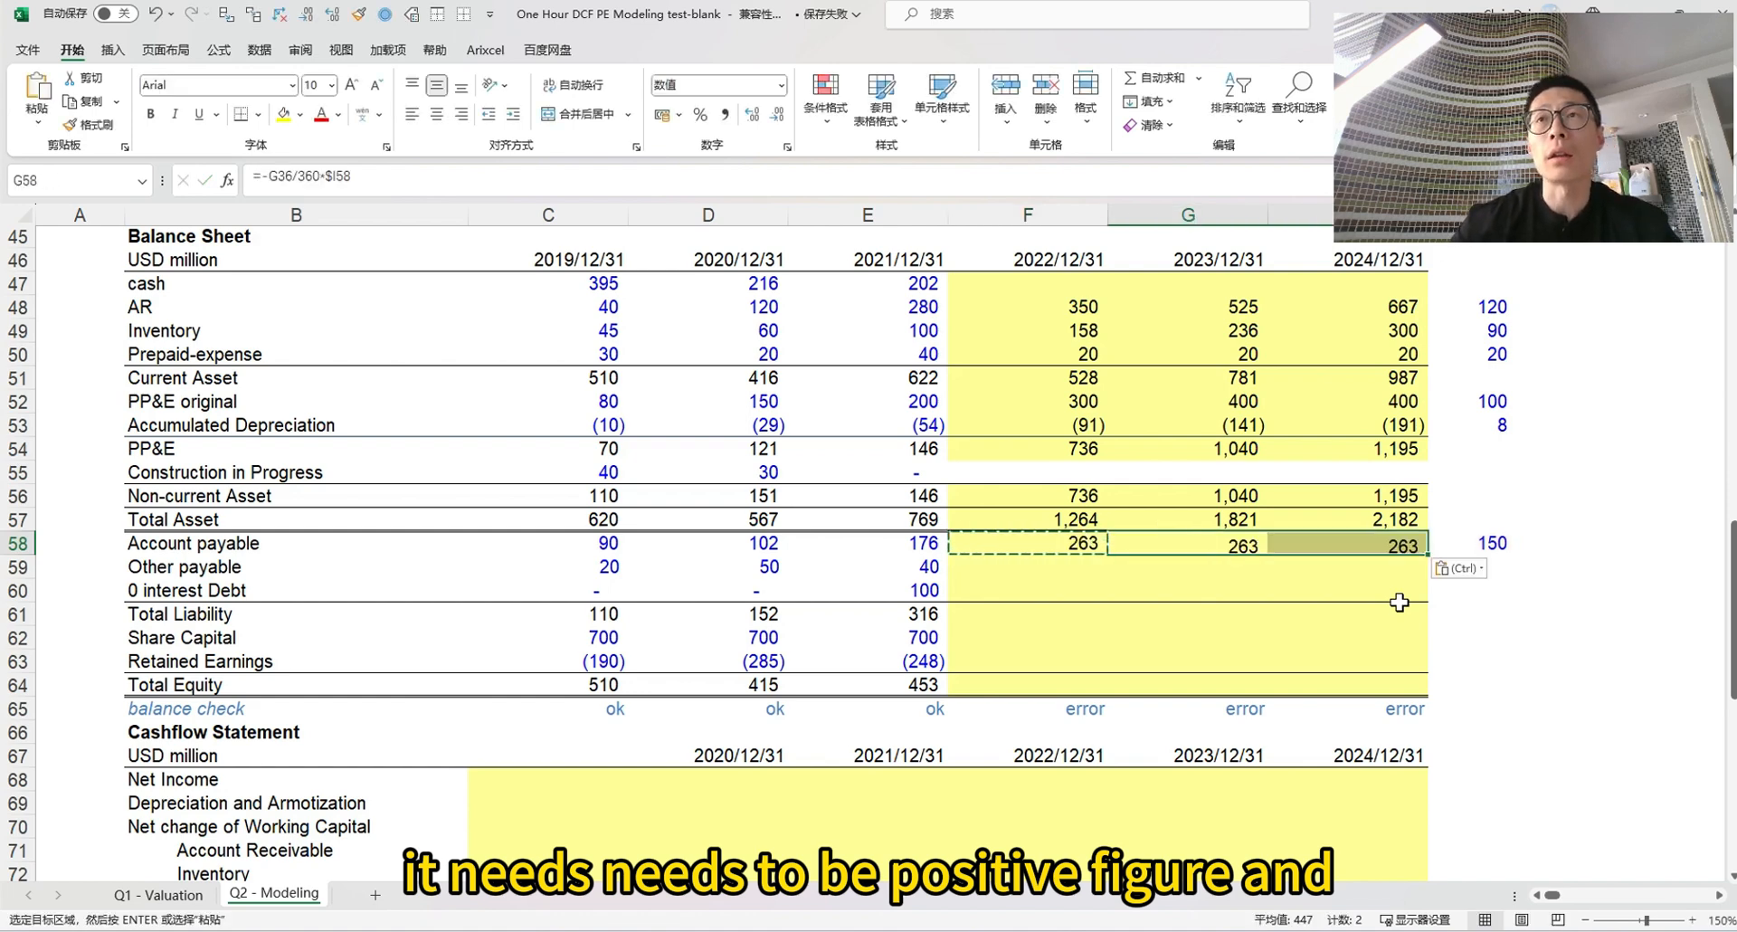
key("Right")
key("Down")
key("Left")
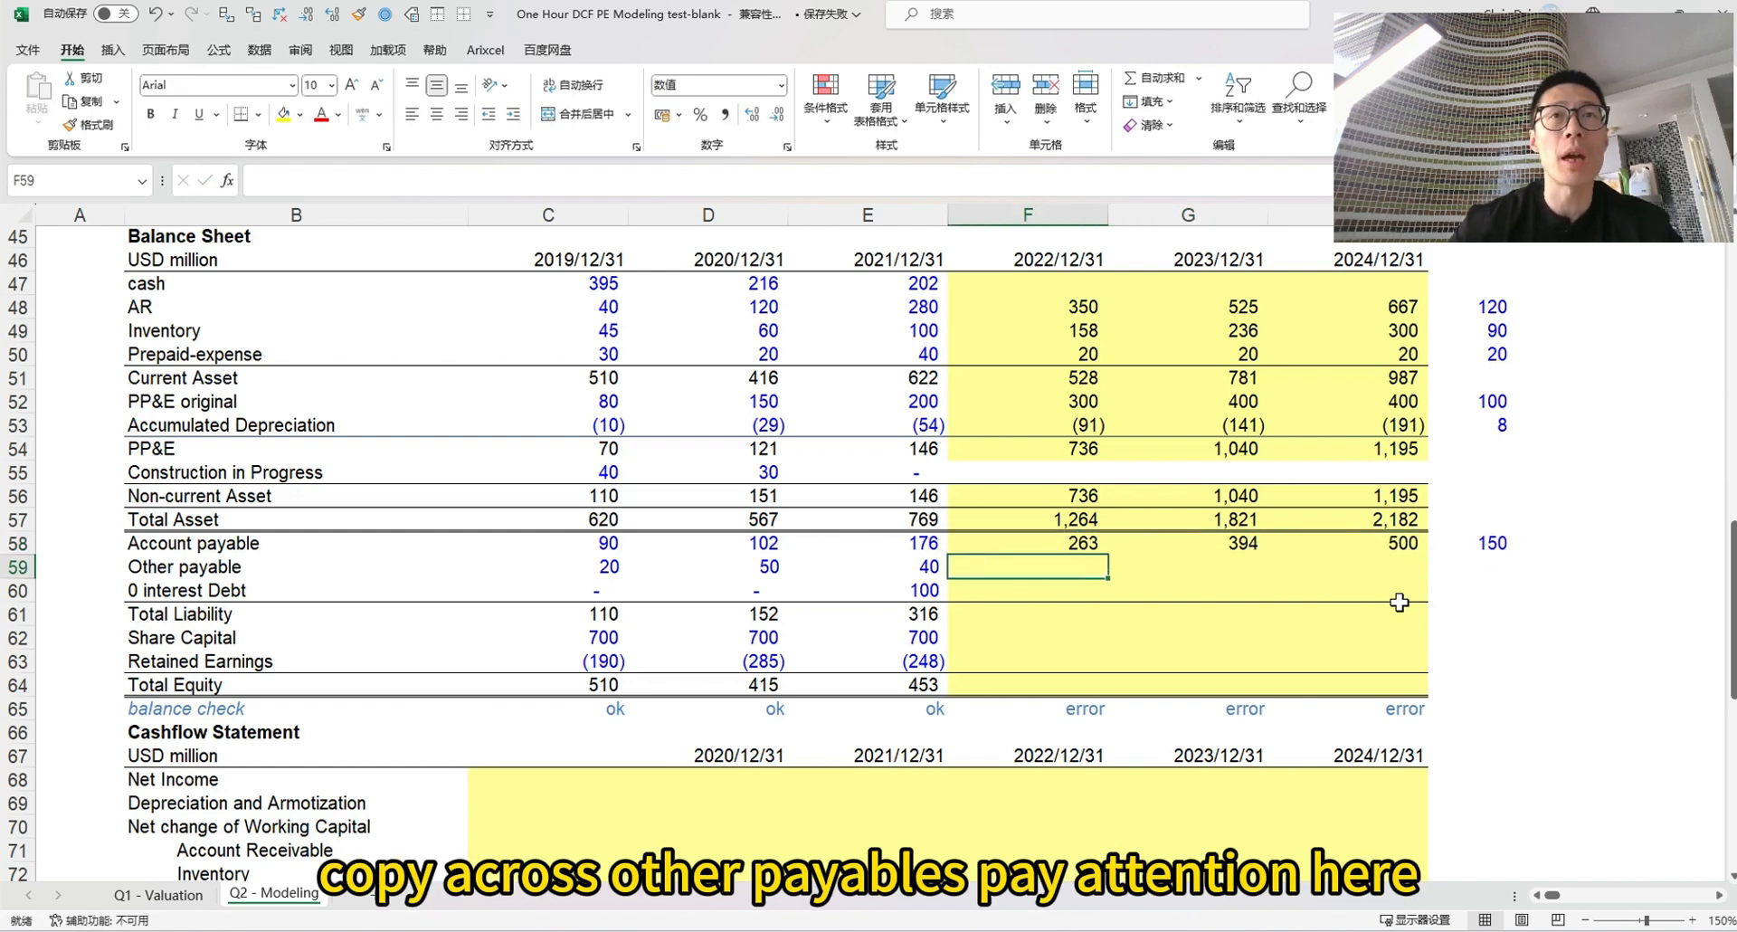
Review background note b on other accounts payable, and return to the FY22 Other payable cell F59
scroll(661, 612, "up", 15)
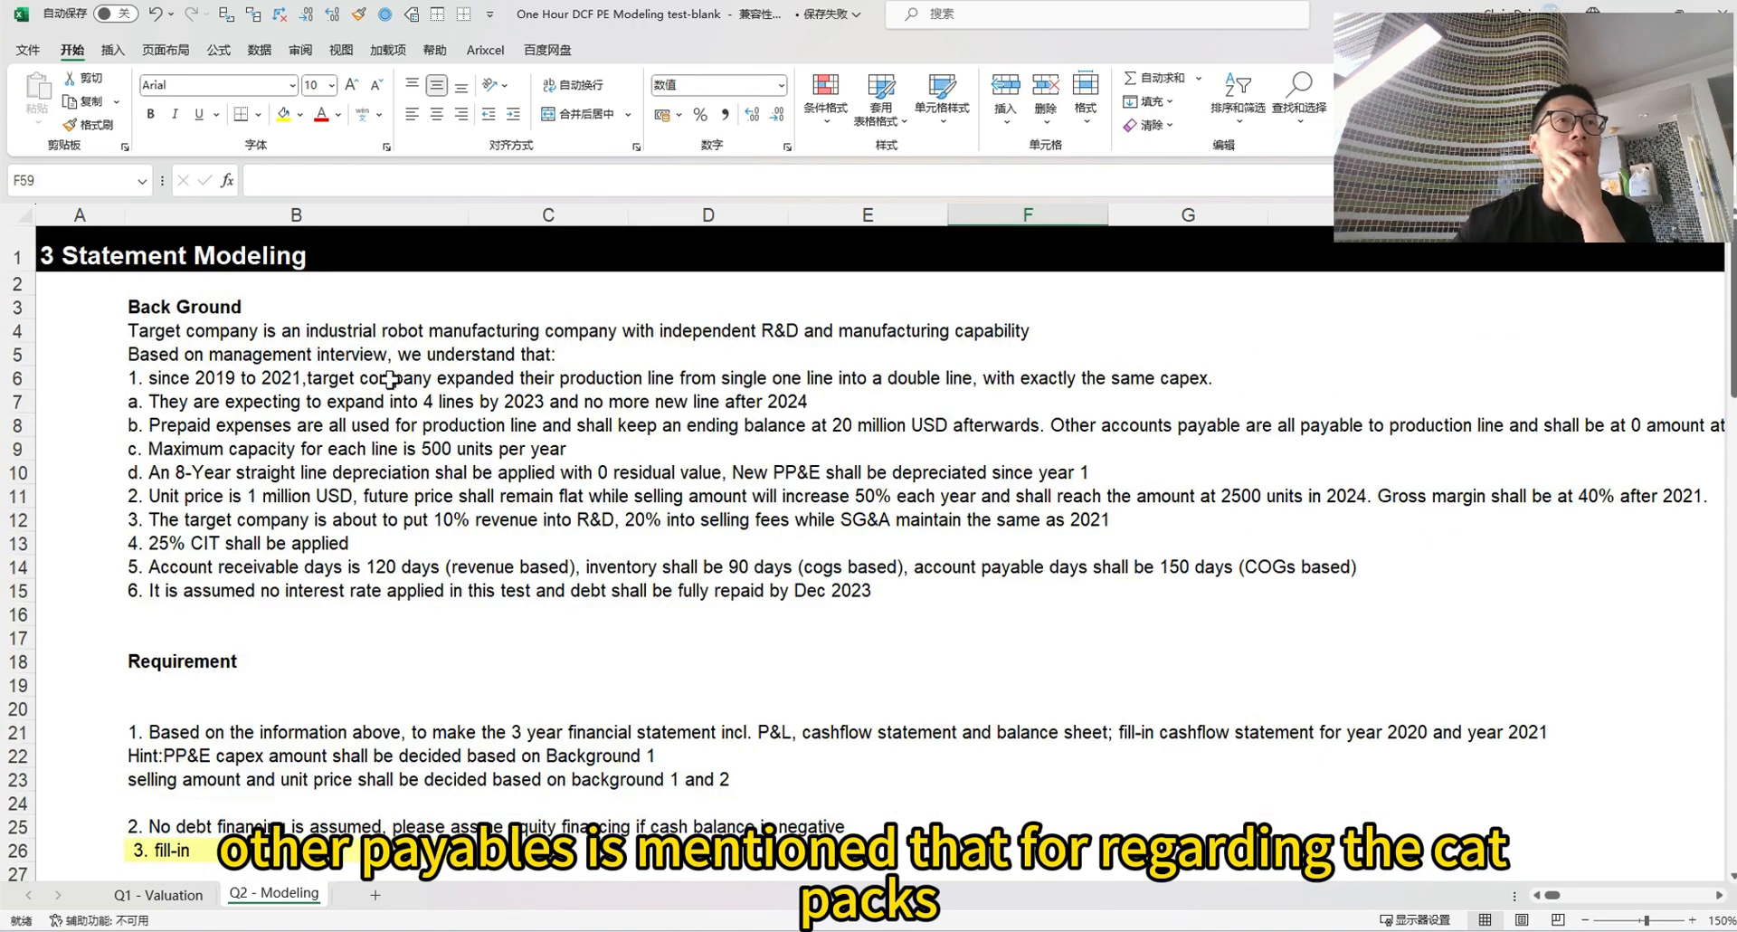
left_click(187, 404)
left_click(195, 427)
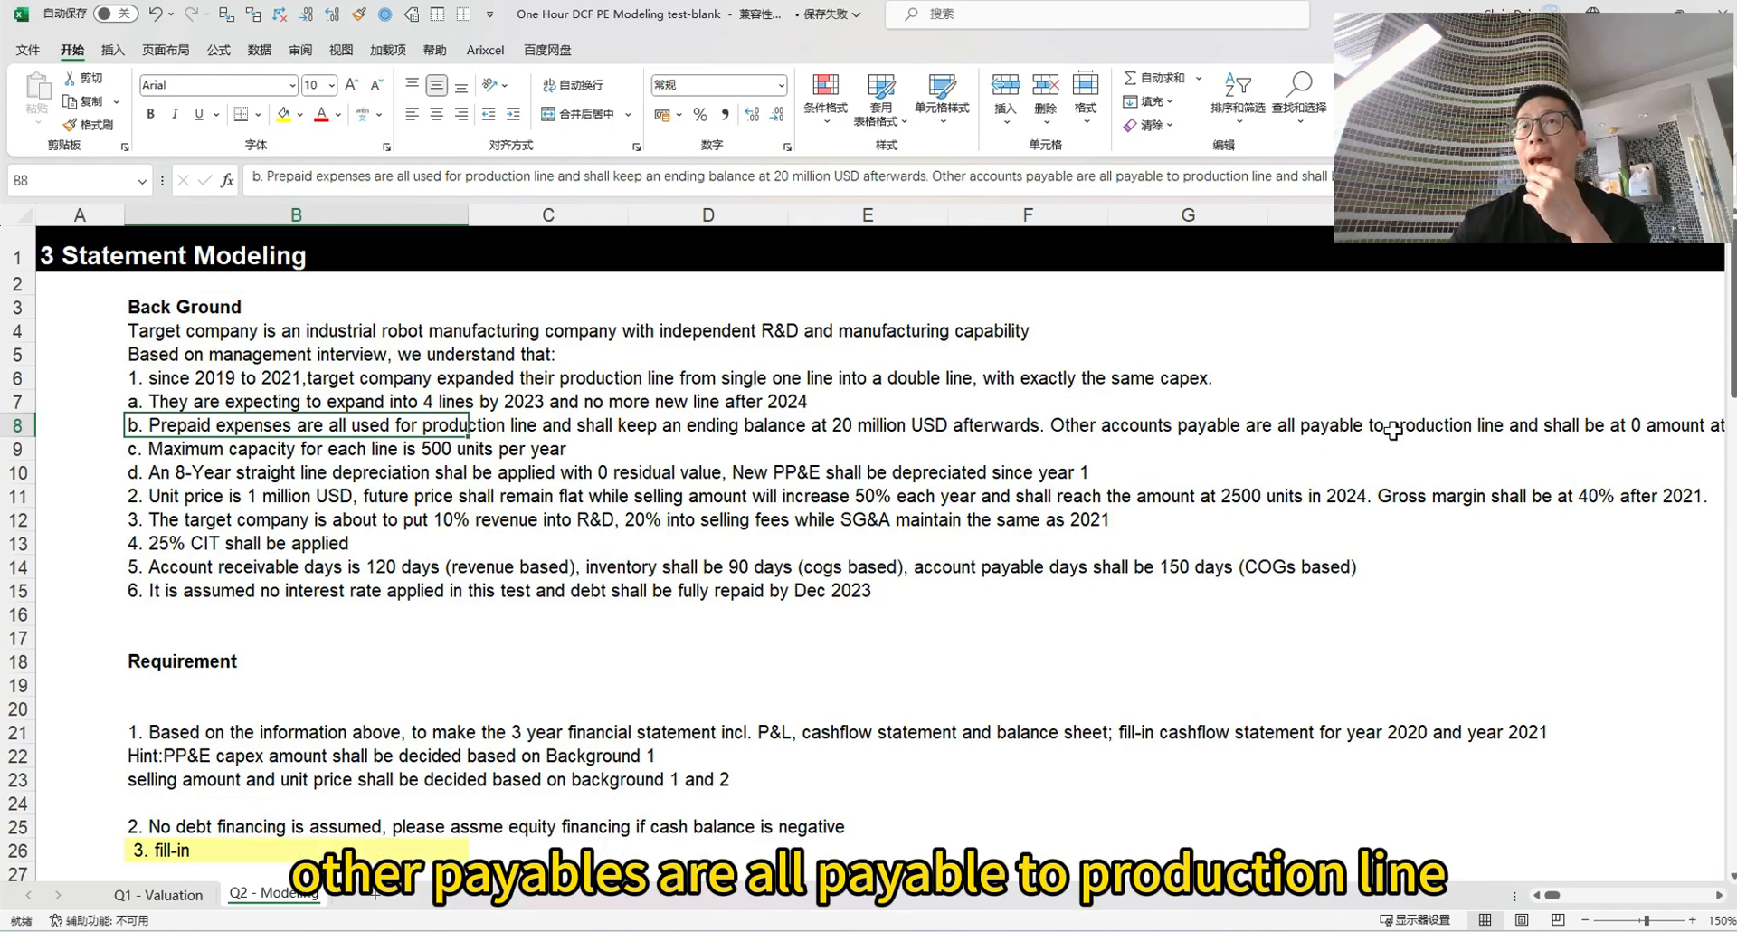
left_click_drag(1446, 429, 1273, 431)
scroll(1303, 435, "down", 12)
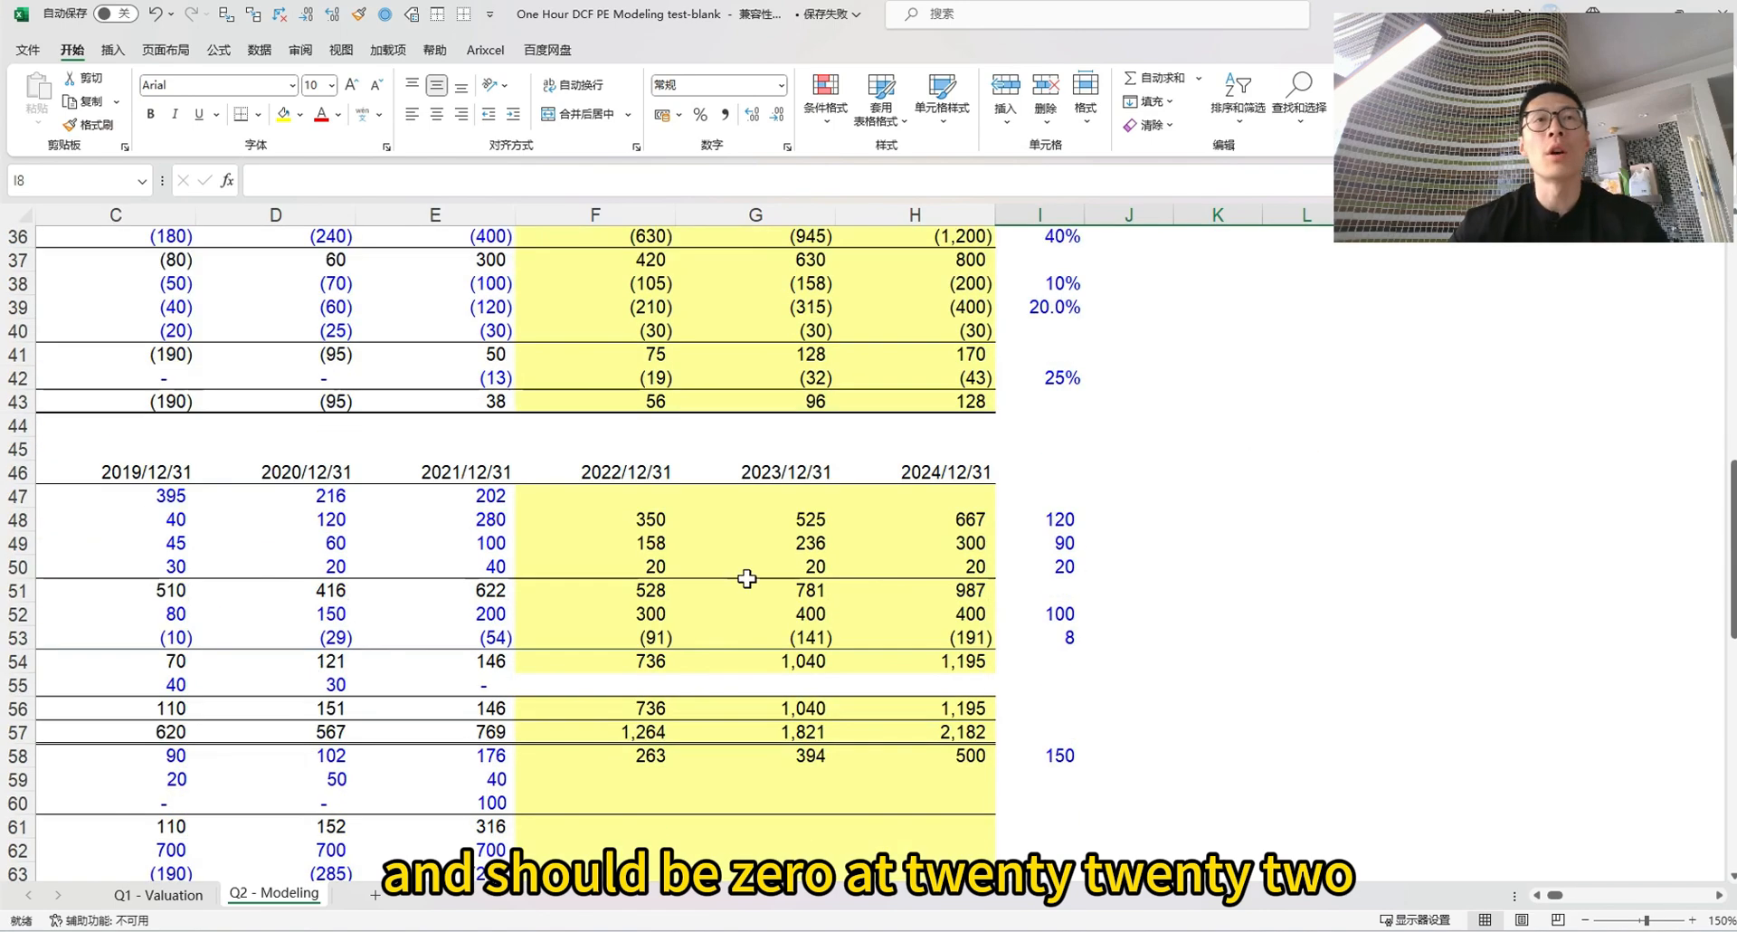
left_click(755, 707)
left_click_drag(543, 775, 1021, 784)
key("Right")
key("Right")
key("Right")
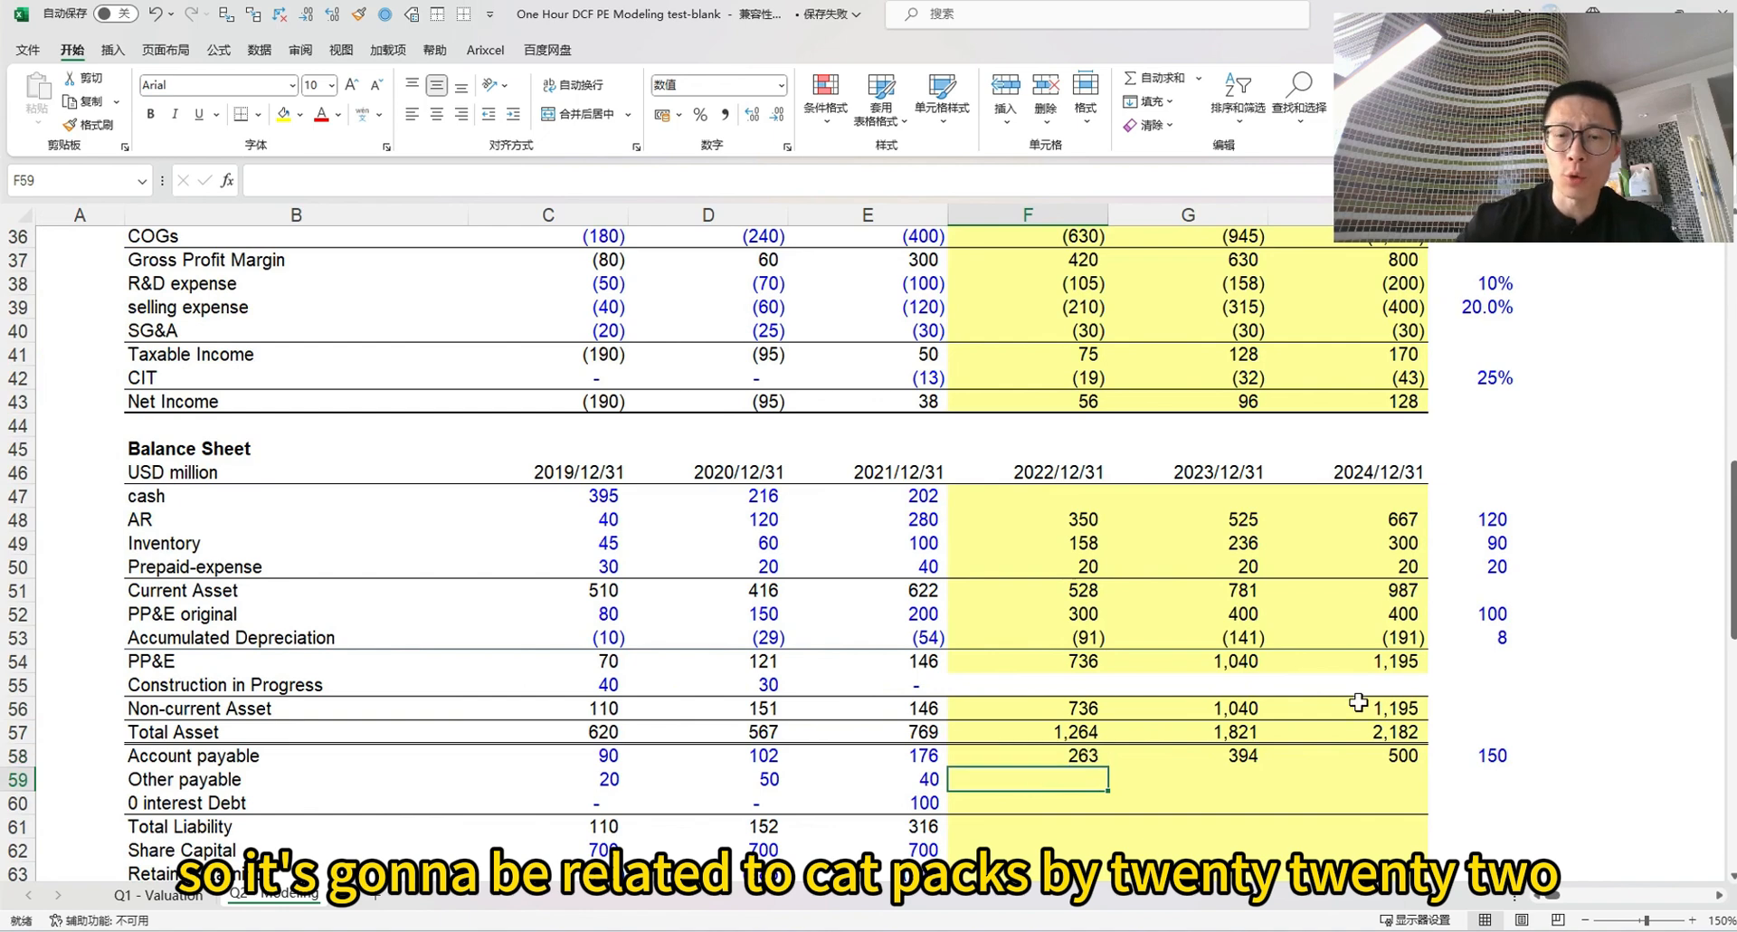
Enter 0 as the Other payable assumption in I59 and add the remark "capex related" beside it in J59
type("0")
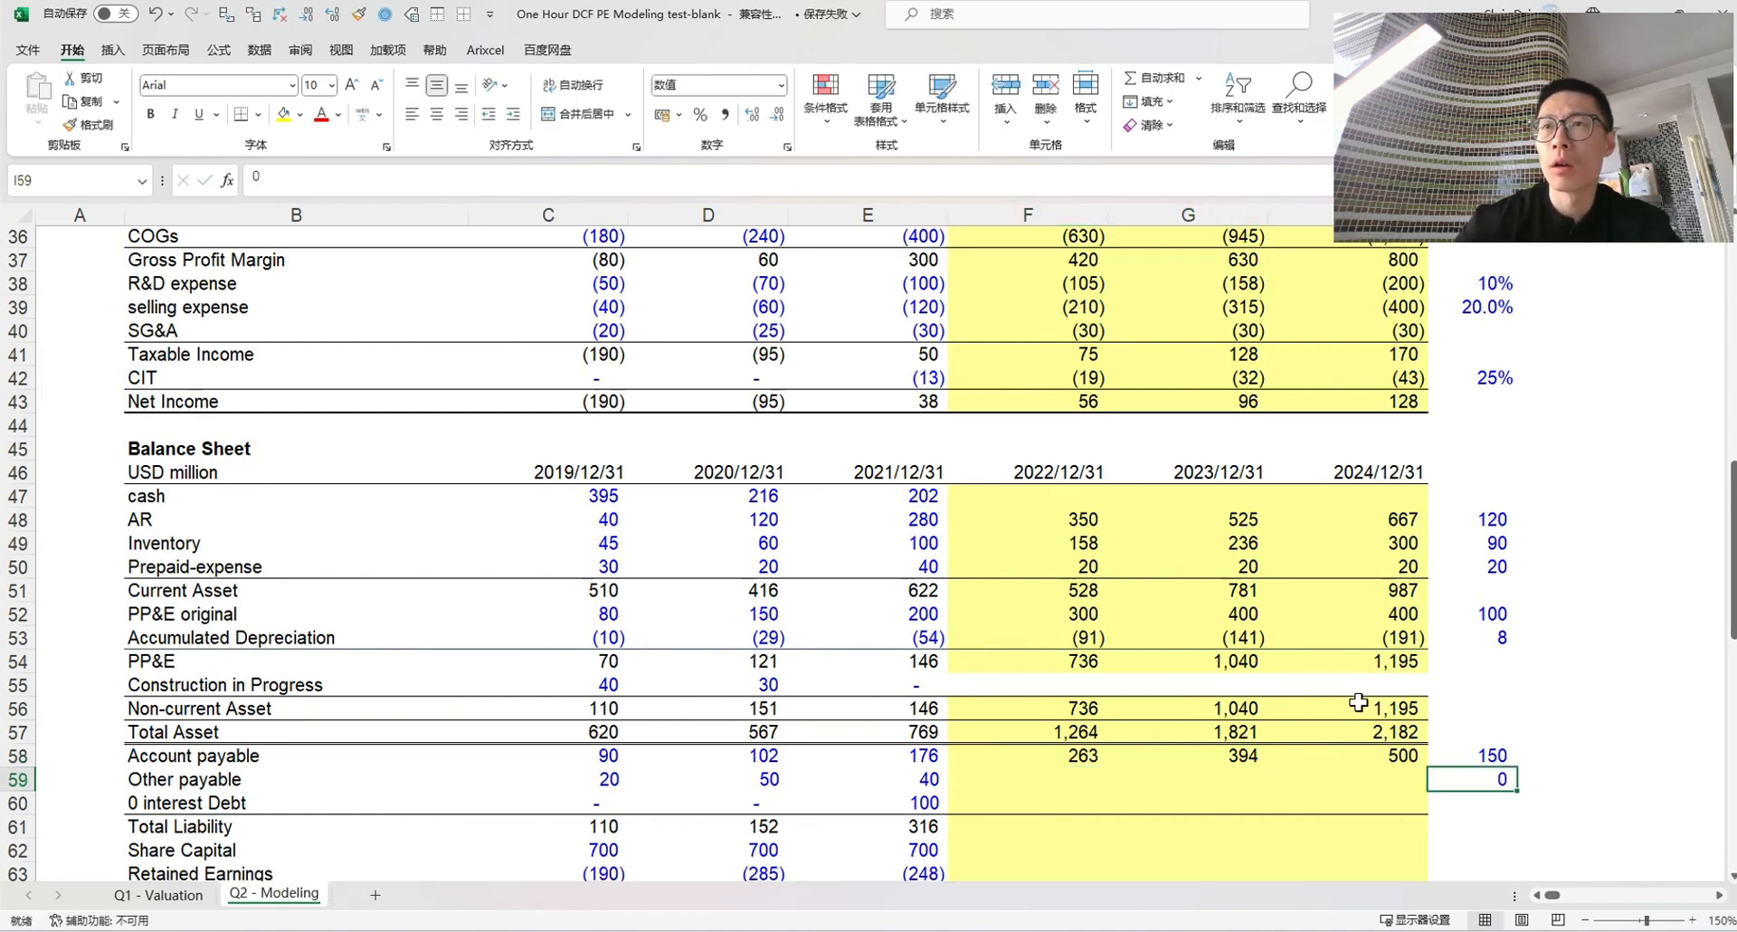
key("Left")
key("Left")
key("Left")
key("Right")
key("Right")
key("Right")
key("Right")
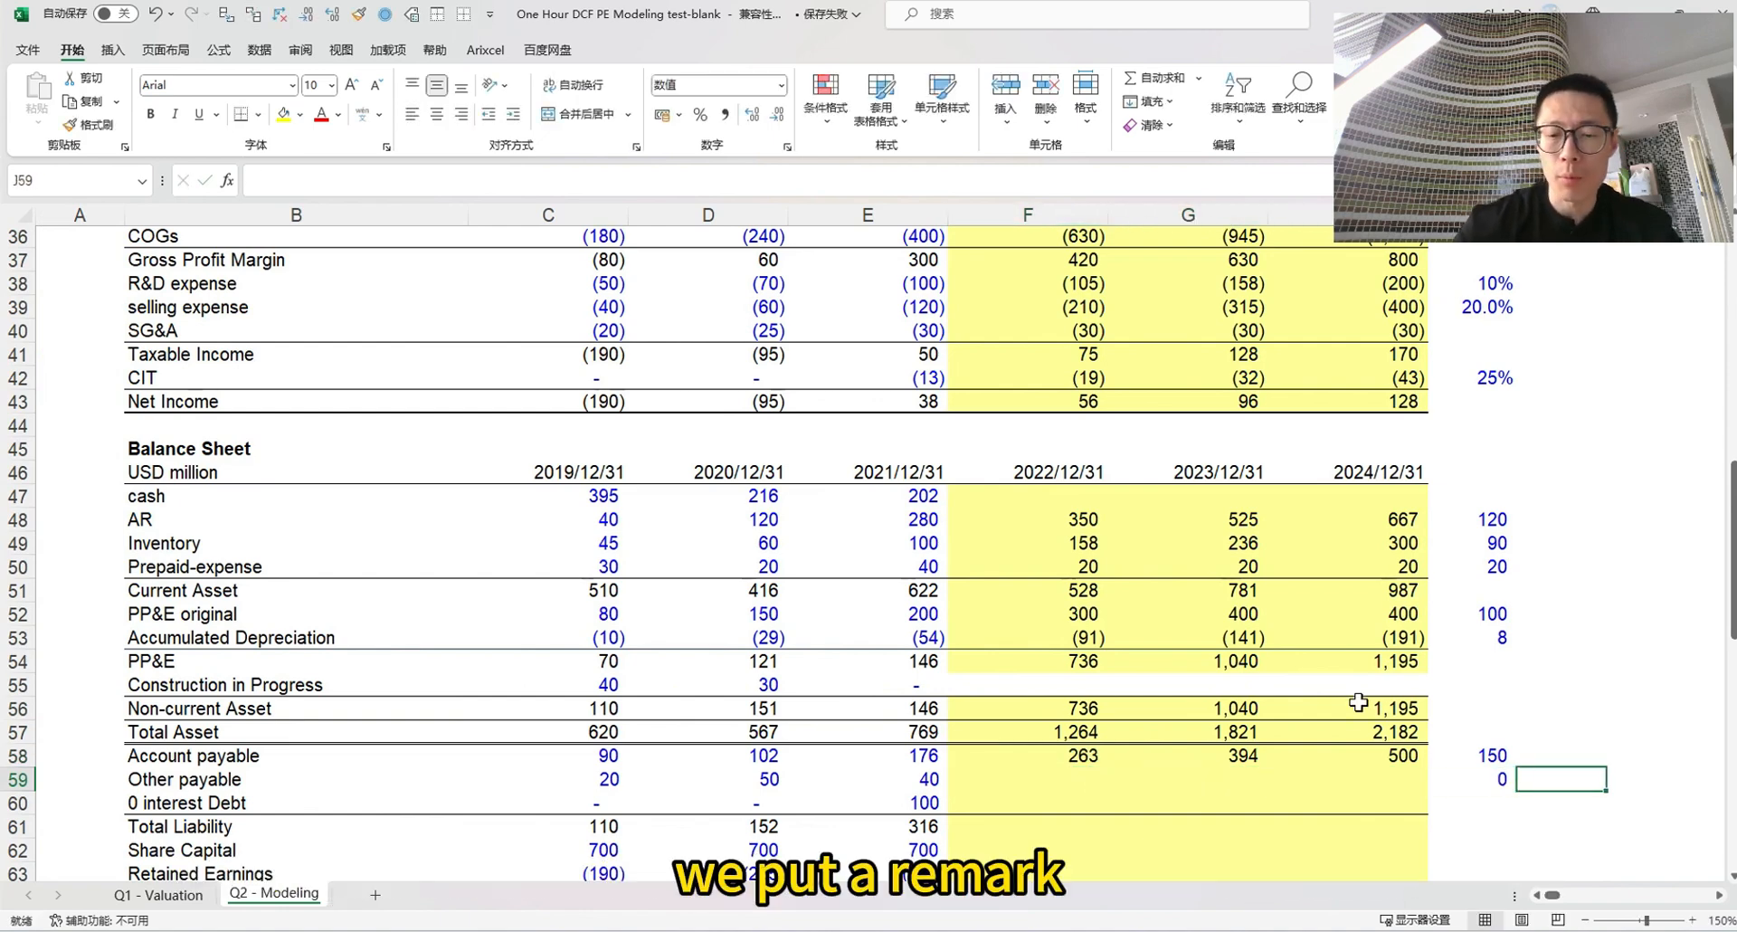
type("capex rela")
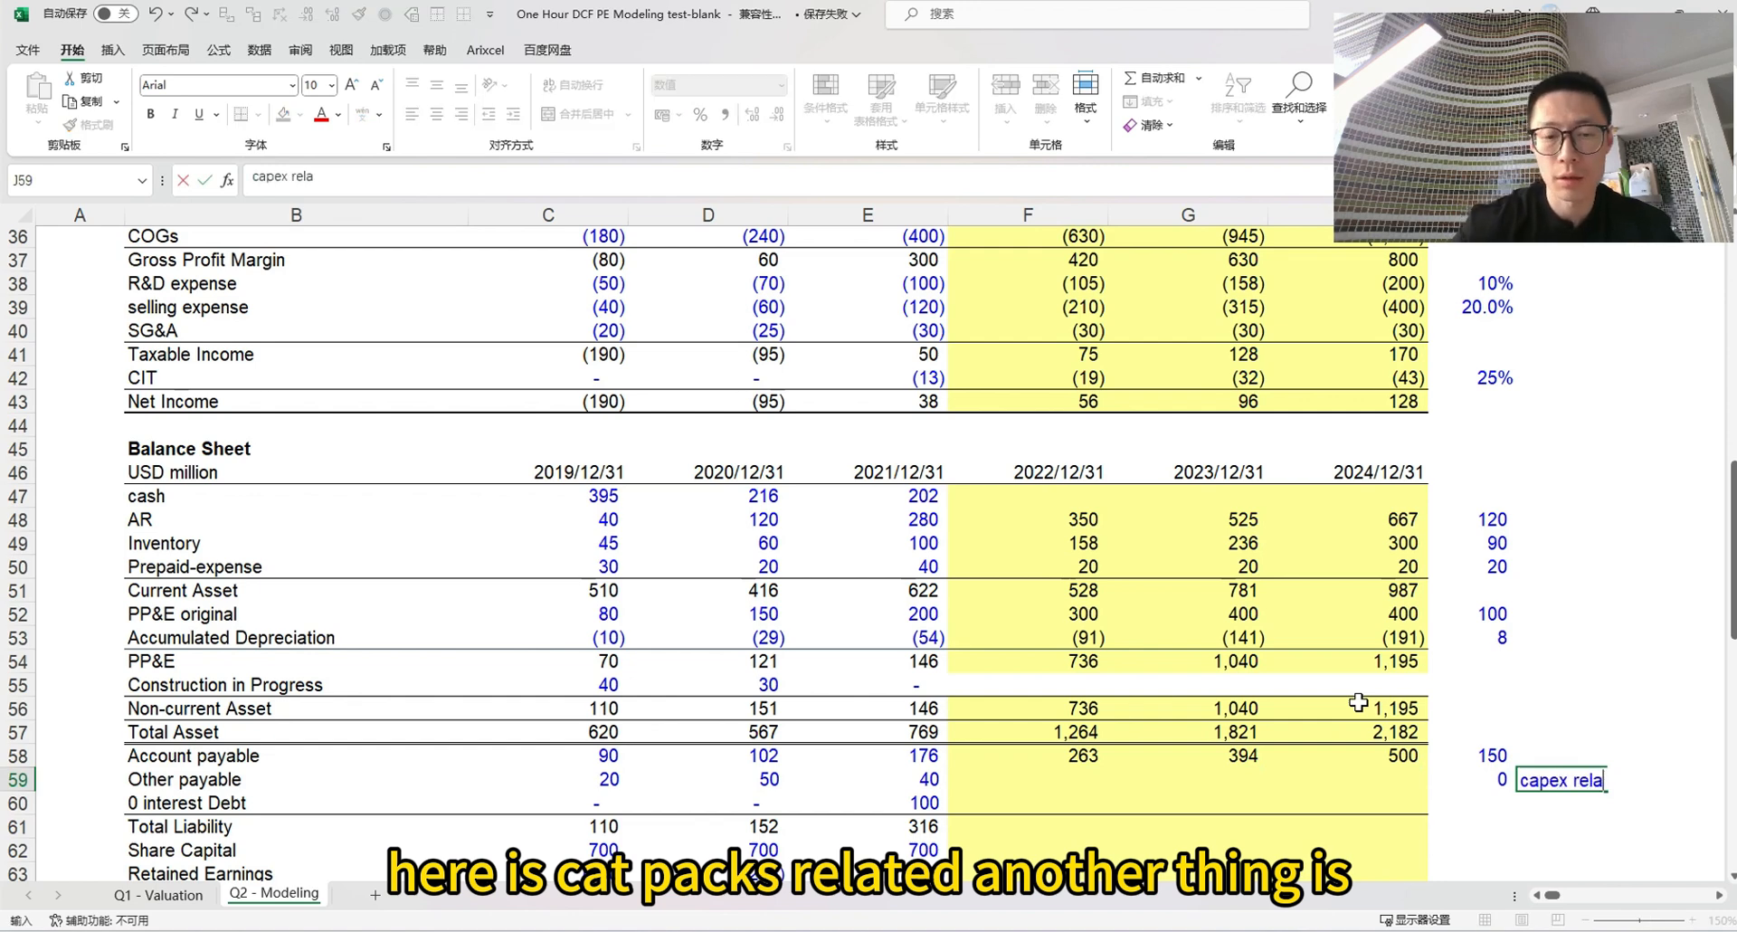
type("ted")
Copy the "capex related" remark from J59 into J50, beside the Prepaid-expense assumption
key("Up")
key("Up")
key("Up")
key("Up")
key("Up")
key("Down")
key("Down")
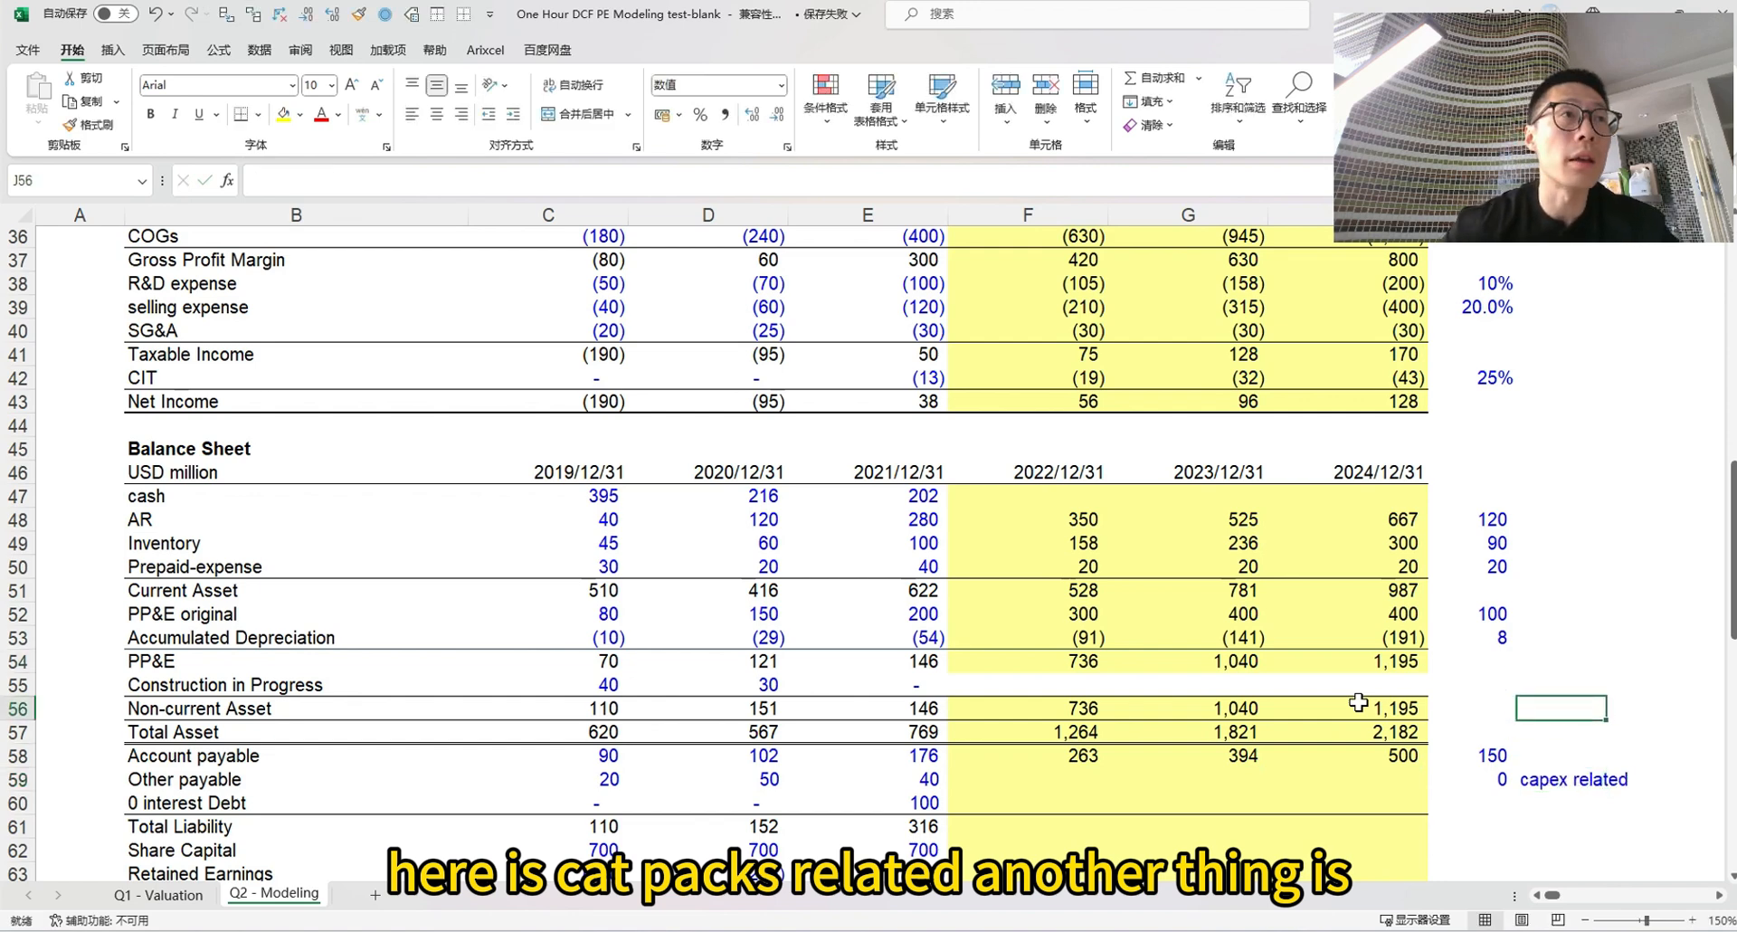
key("Down")
key("Down")
key("Down")
key("ctrl+c")
key("Up")
key("Up")
key("Up")
key("Up")
key("Up")
key("Up")
key("Up")
key("Up")
key("Up")
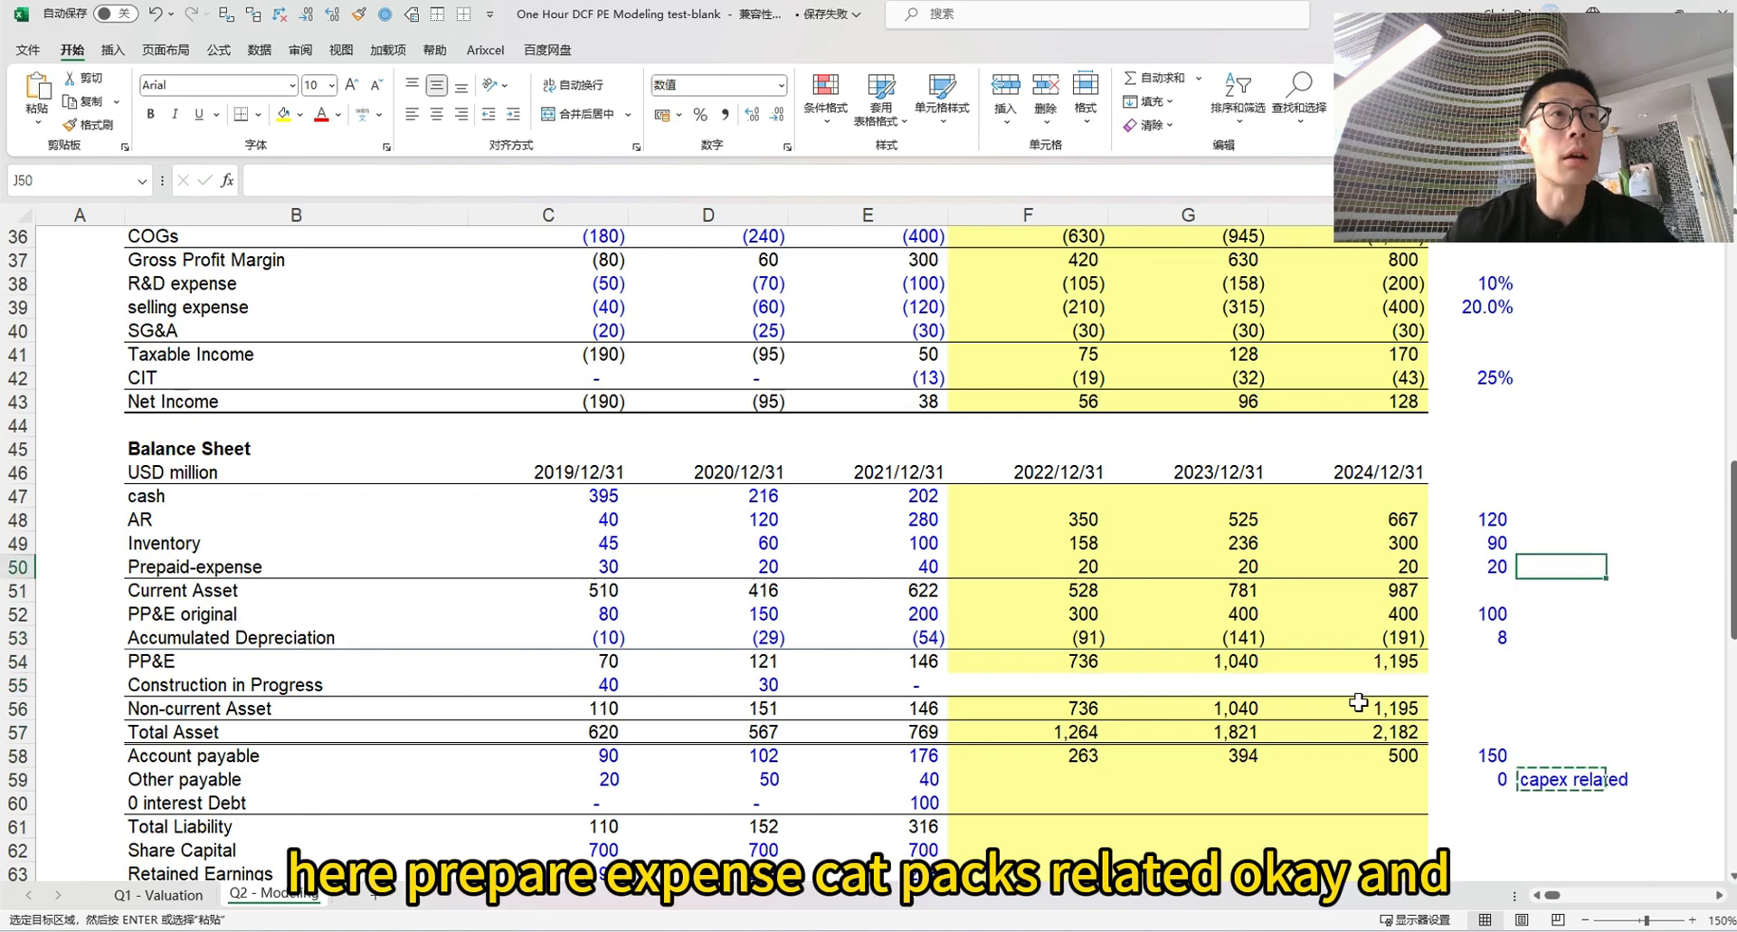
key("Return")
Link FY22 Other payable in F59 to its assumption with =$I59
key("Down")
key("Down")
key("Down")
key("Down")
key("Down")
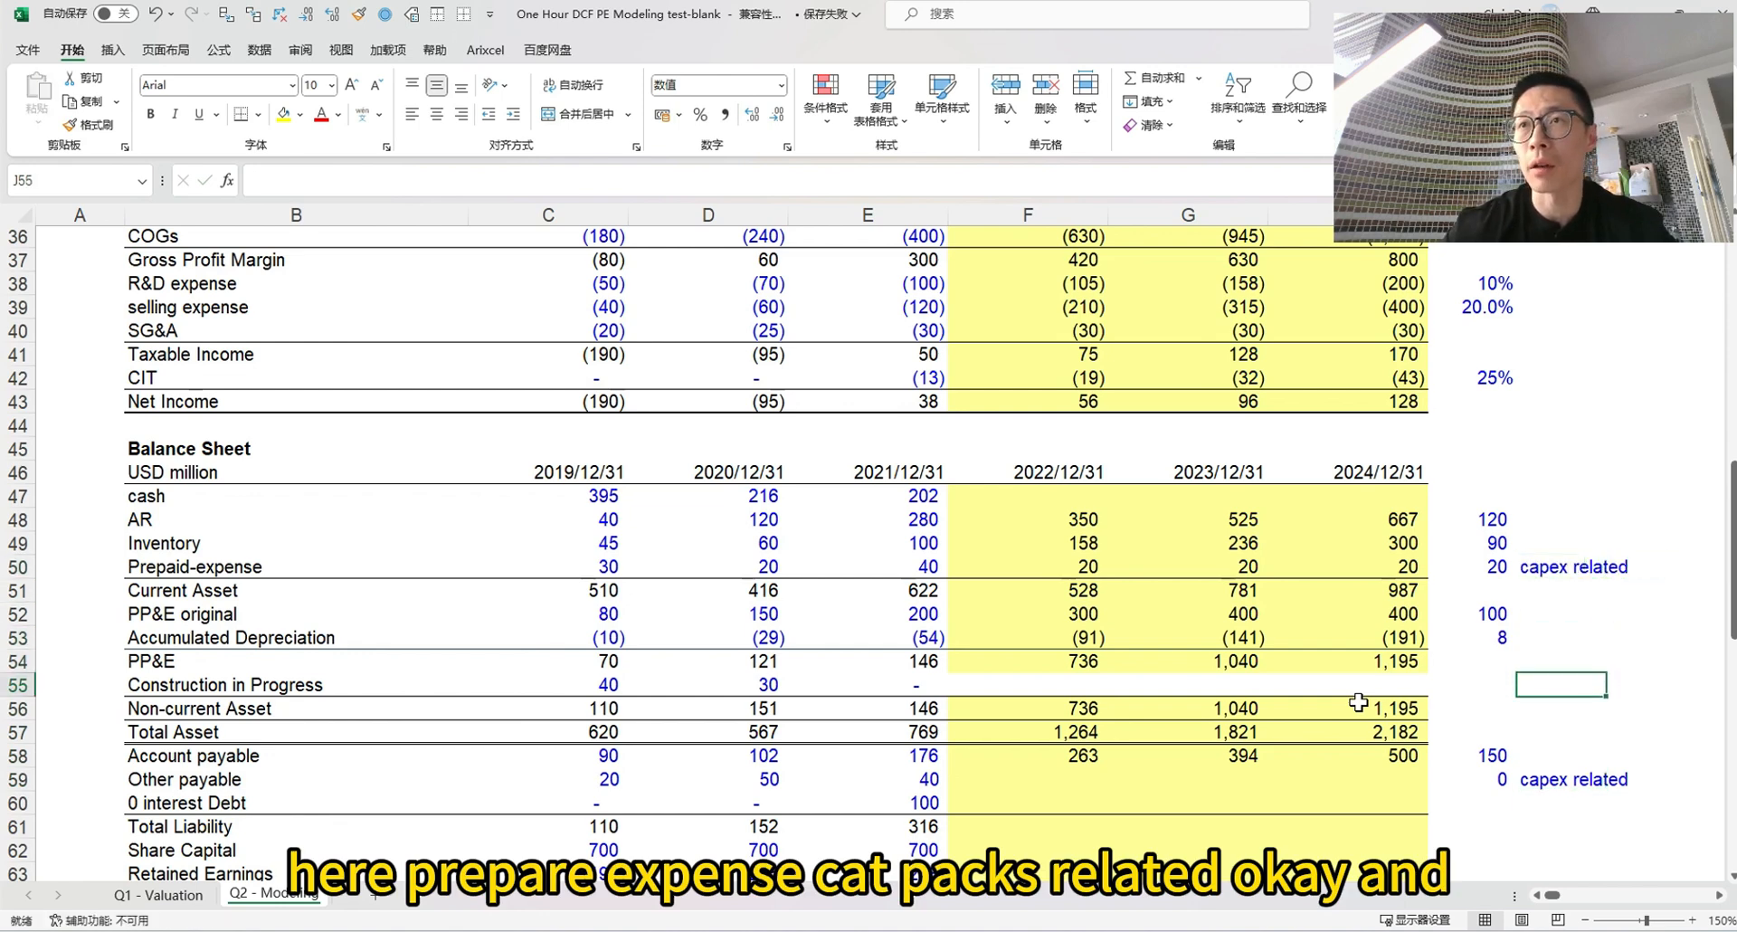
key("Down")
key("Down")
key("Down")
key("Down")
key("Left")
key("Left")
key("Left")
key("Left")
type("=")
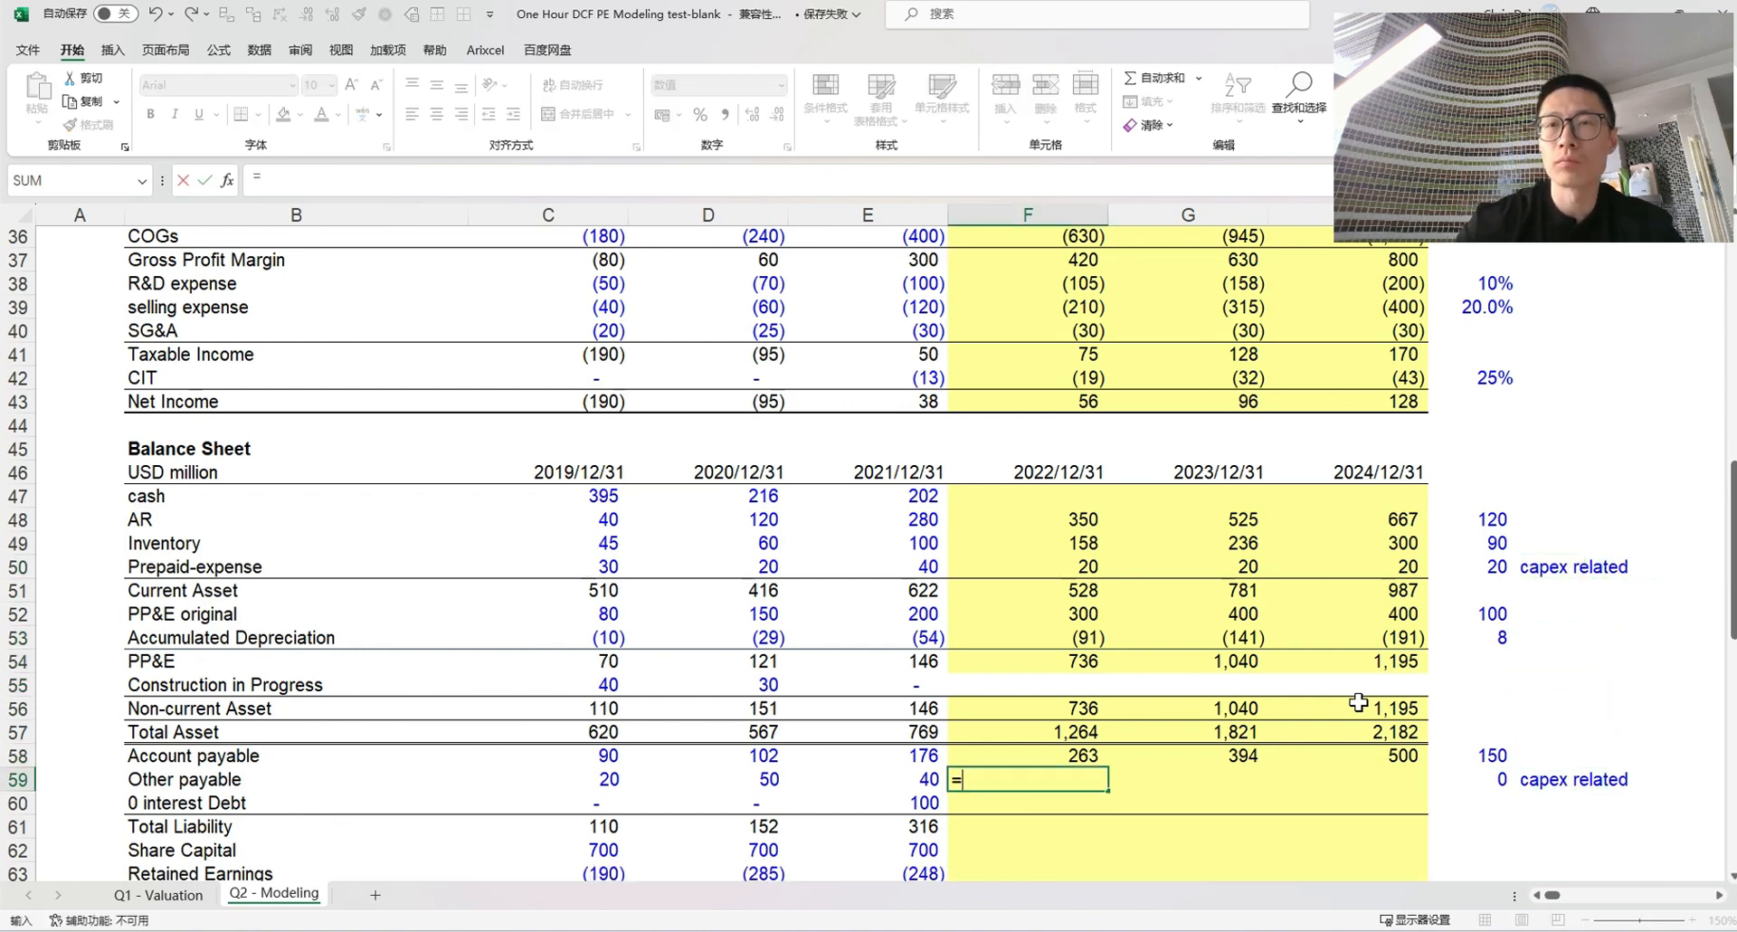
key("Right")
key("Right")
key("Right")
key("F4")
key("F4")
key("F4")
key("ctrl+Return")
Copy the FY22 Other payable formula from F59 into G59:H59 for FY23 and FY24
key("ctrl+c")
key("Right")
key("shift+Right")
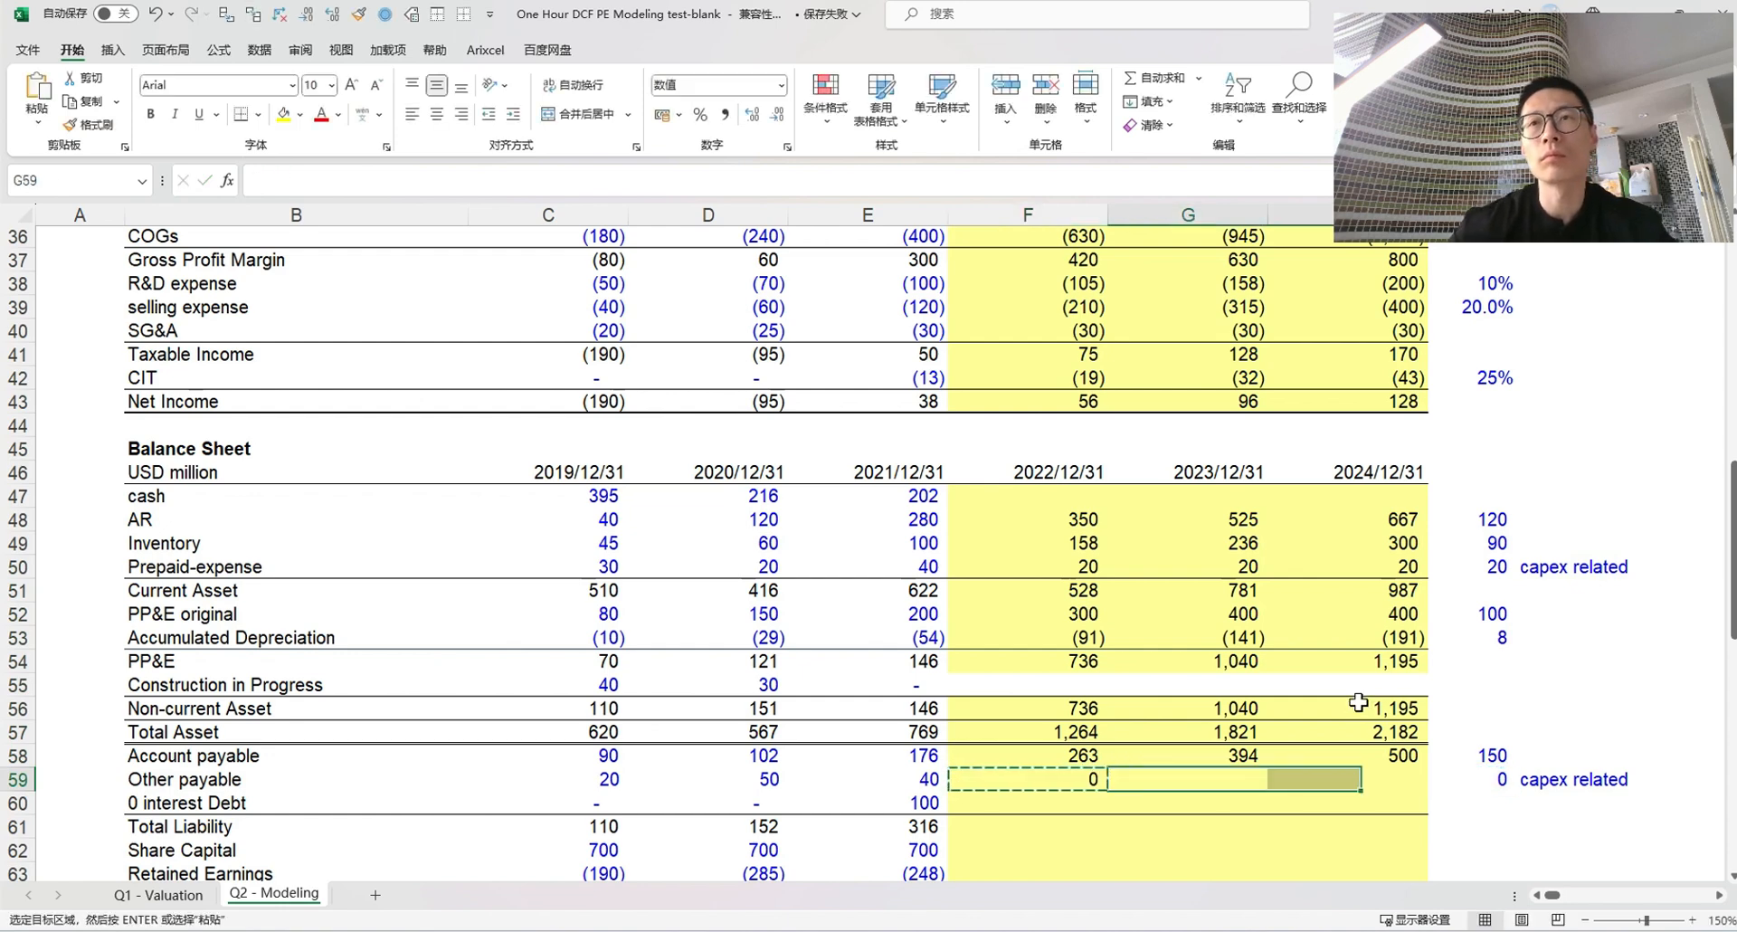
key("ctrl+v")
key("Escape")
key("Left")
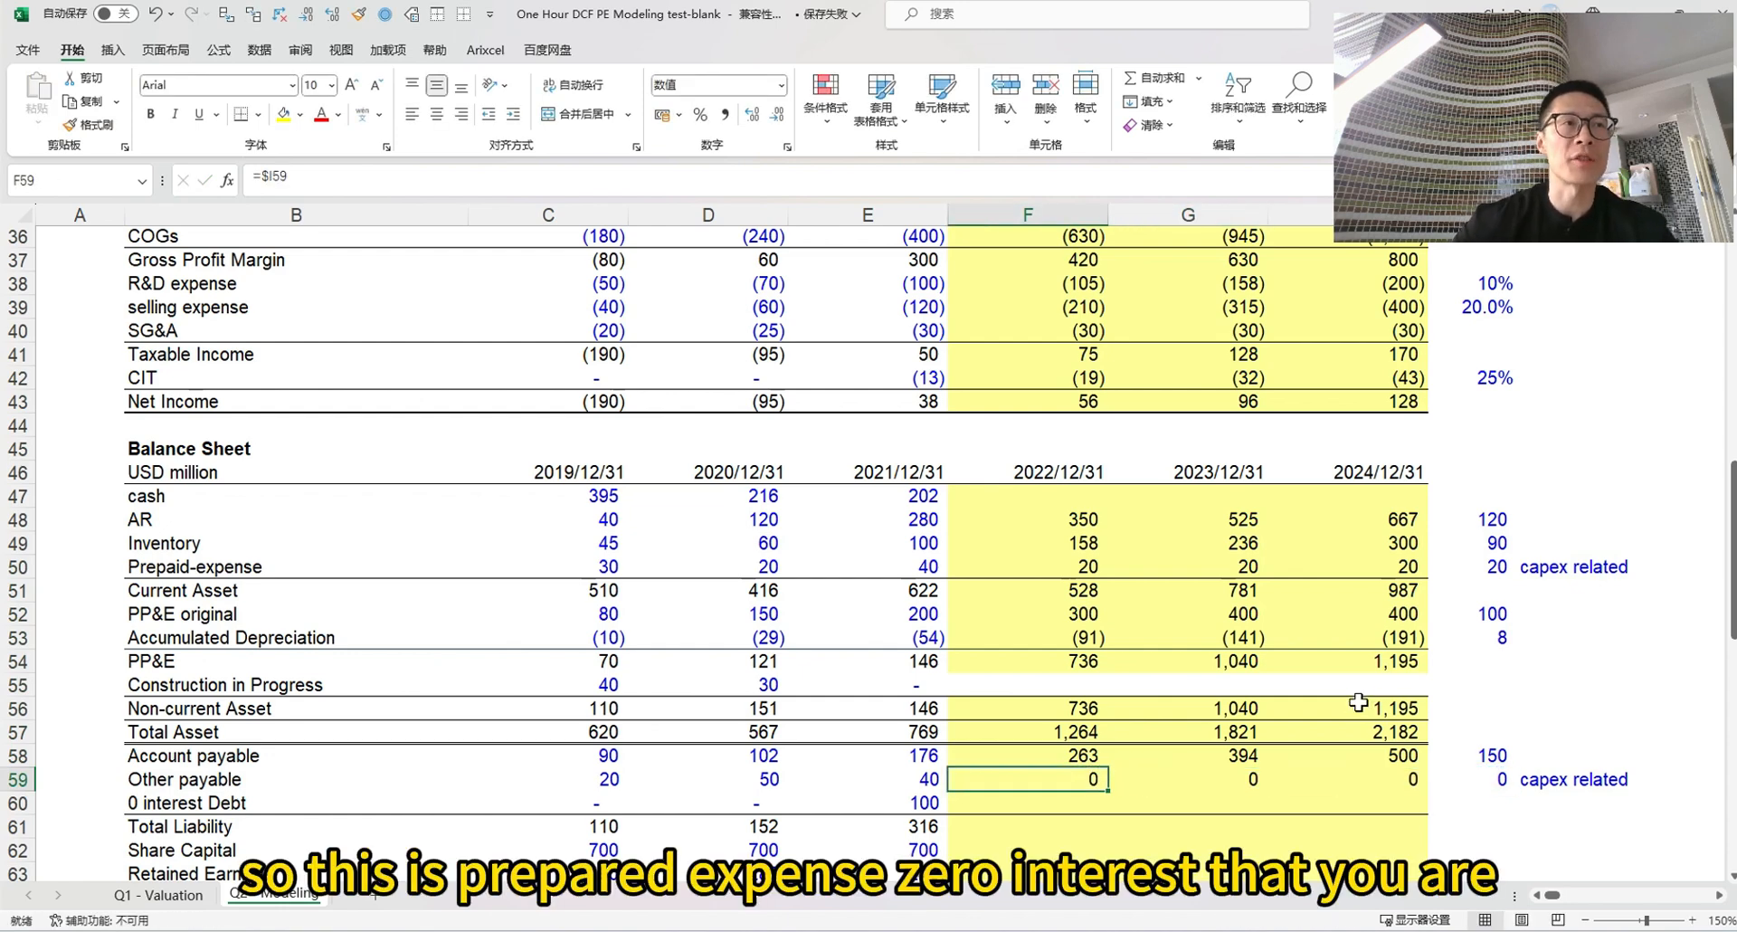
Check background note 6 on debt repayment, and set FY22 0 interest Debt in F60 equal to the 2021 balance in E60
key("Down")
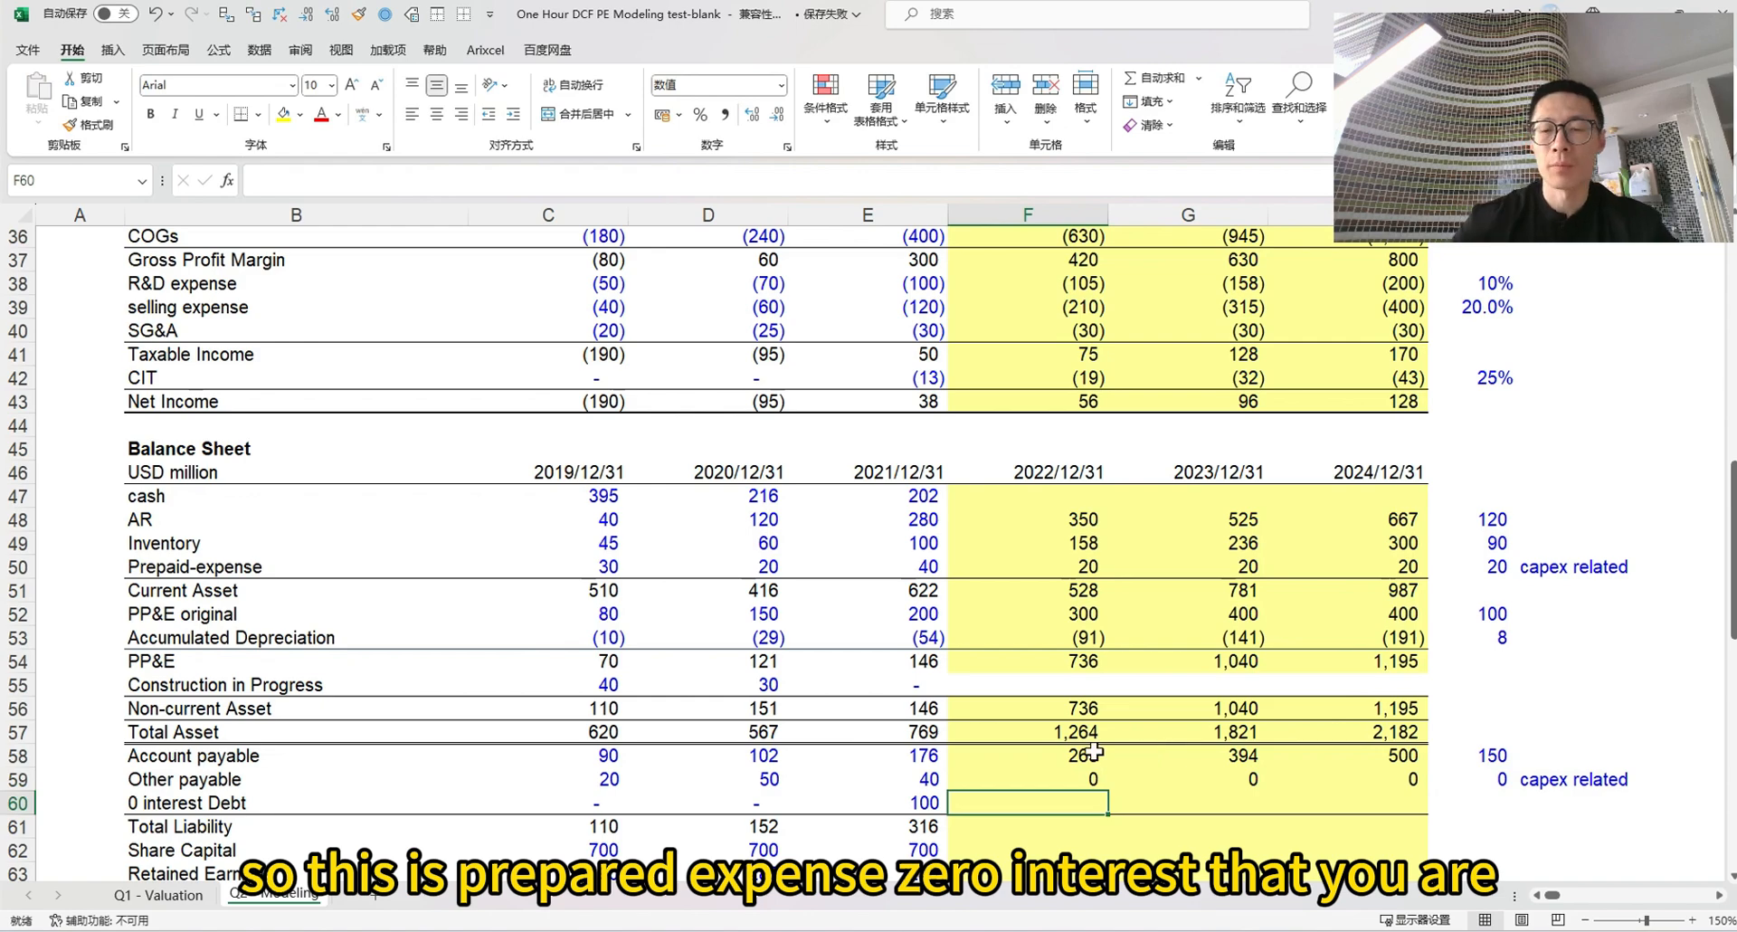
scroll(940, 638, "up", 9)
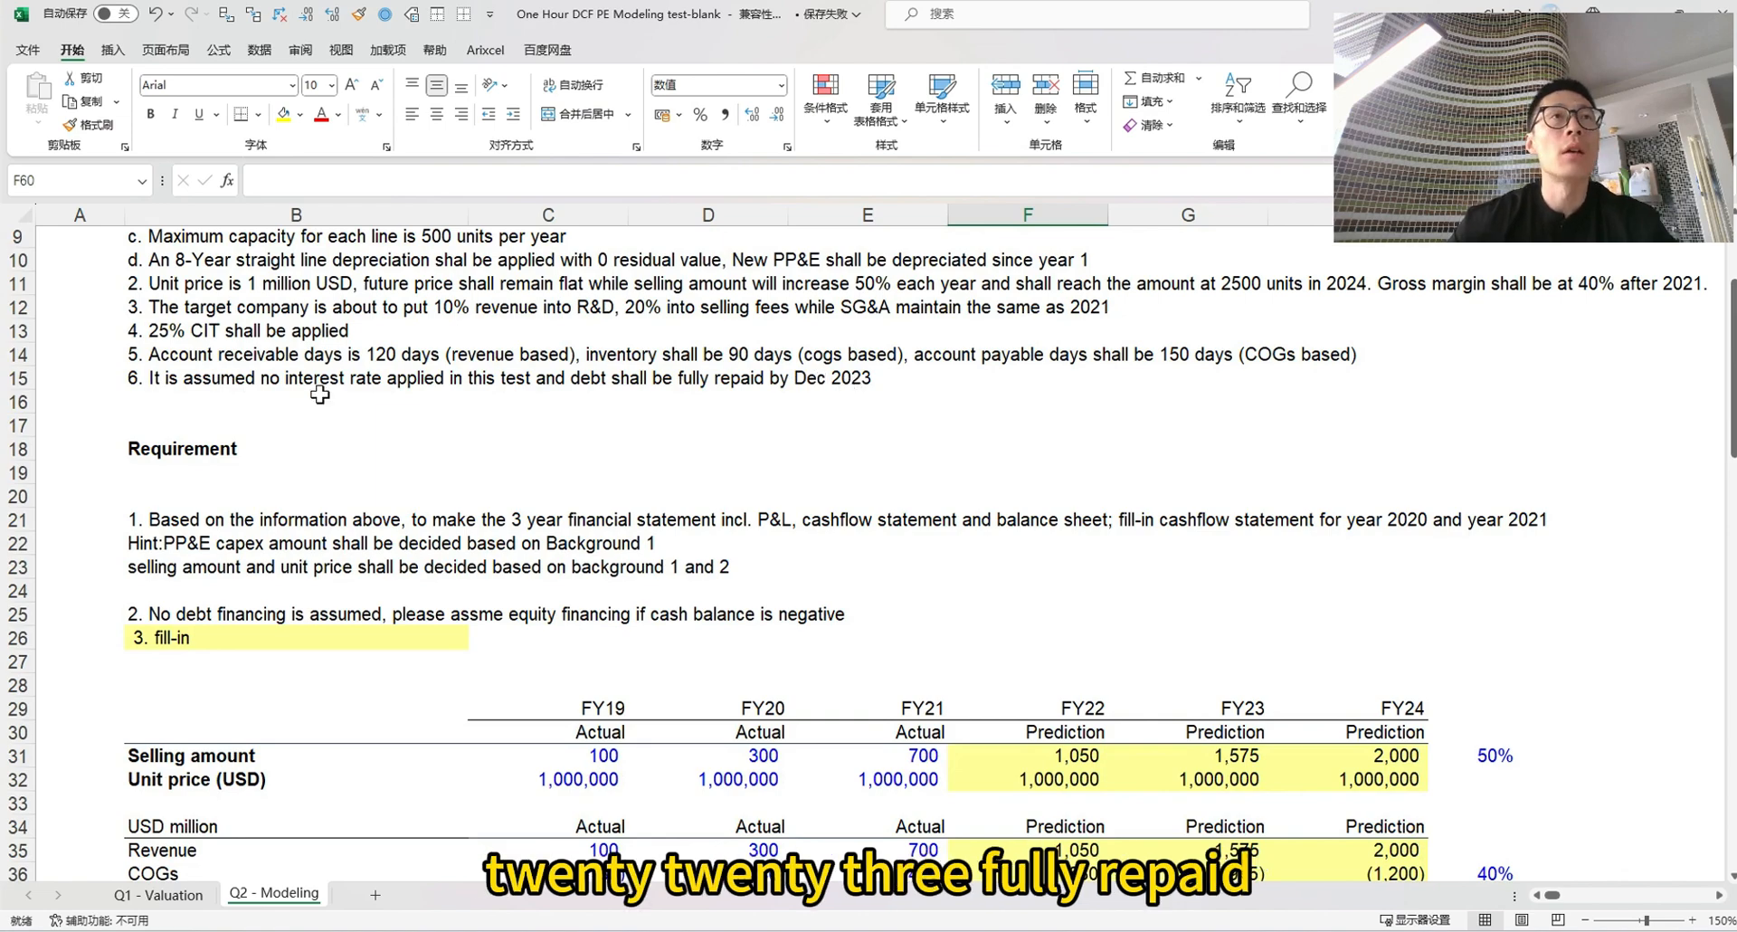
scroll(872, 497, "down", 12)
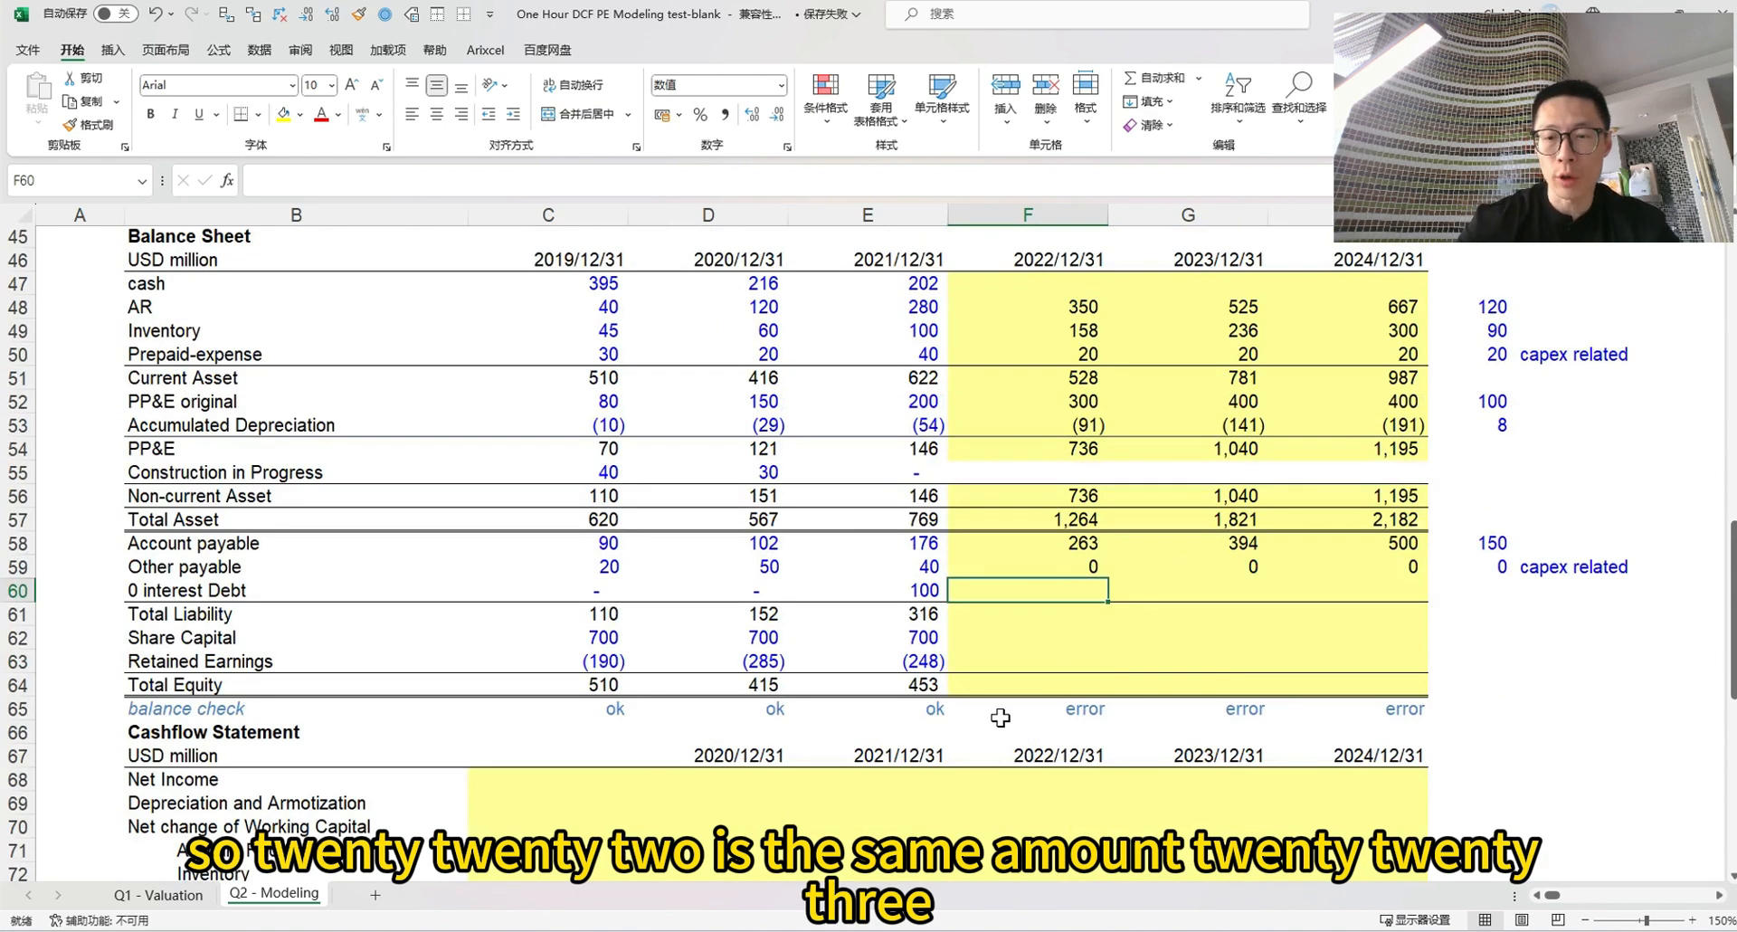
type("=")
key("Left")
key("Tab")
Enter 0 as the 0 interest Debt assumption in I60
key("Tab")
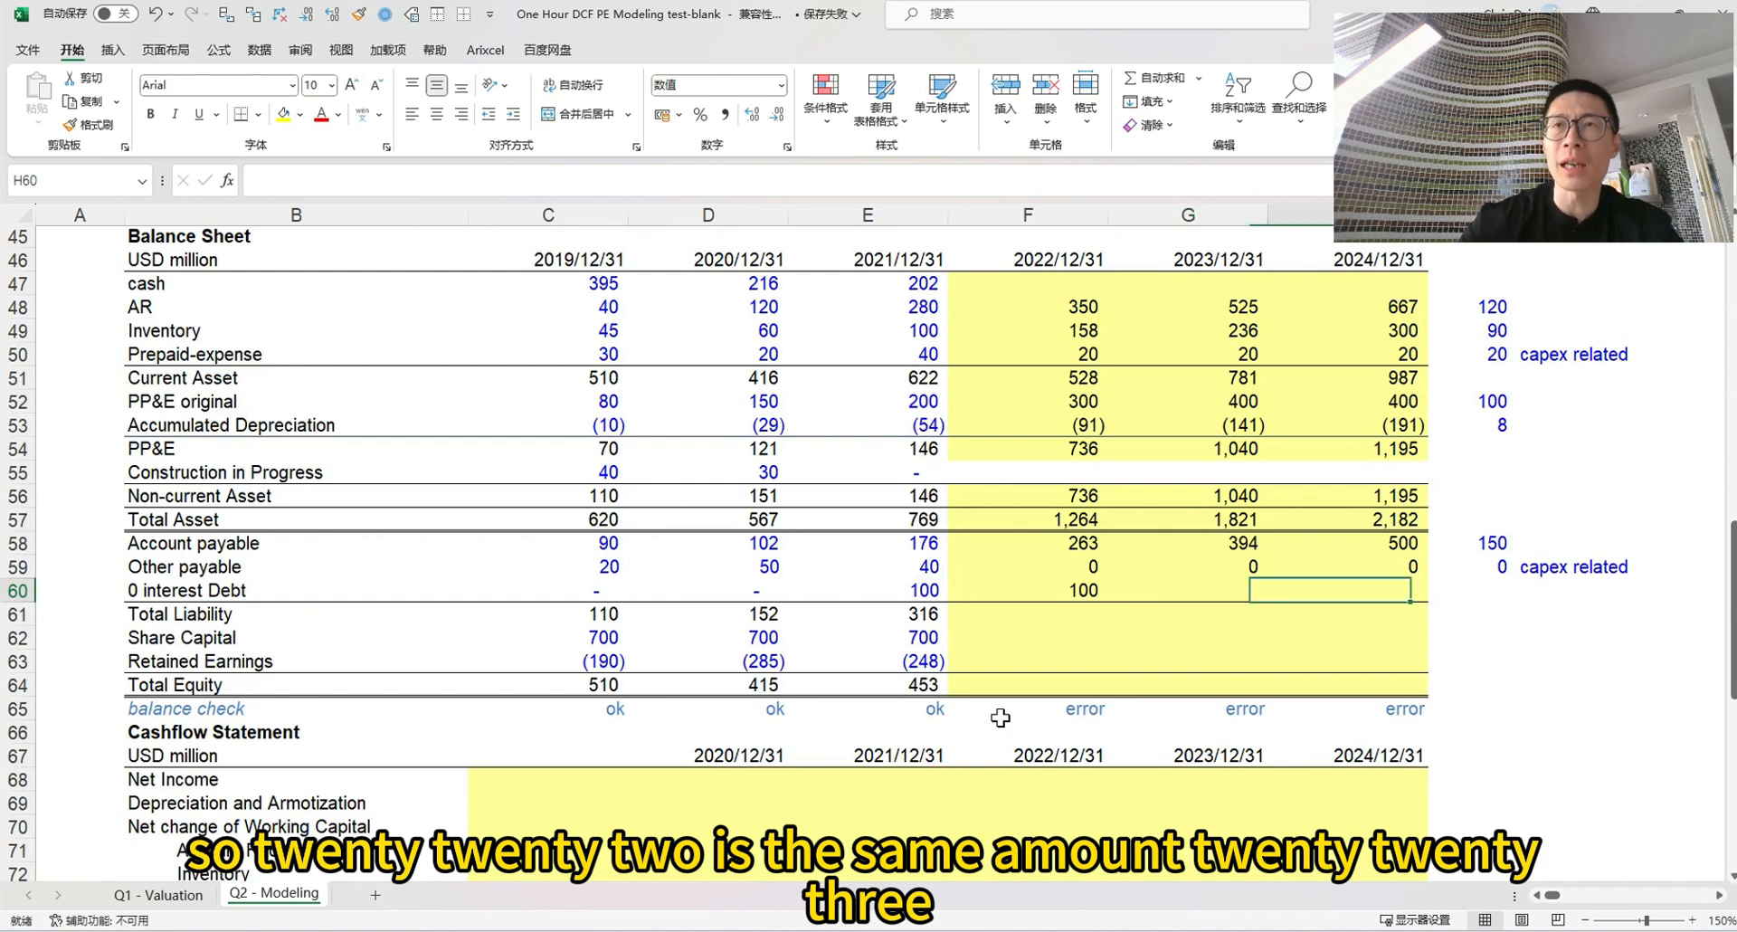
key("Right")
type("0")
key("Up")
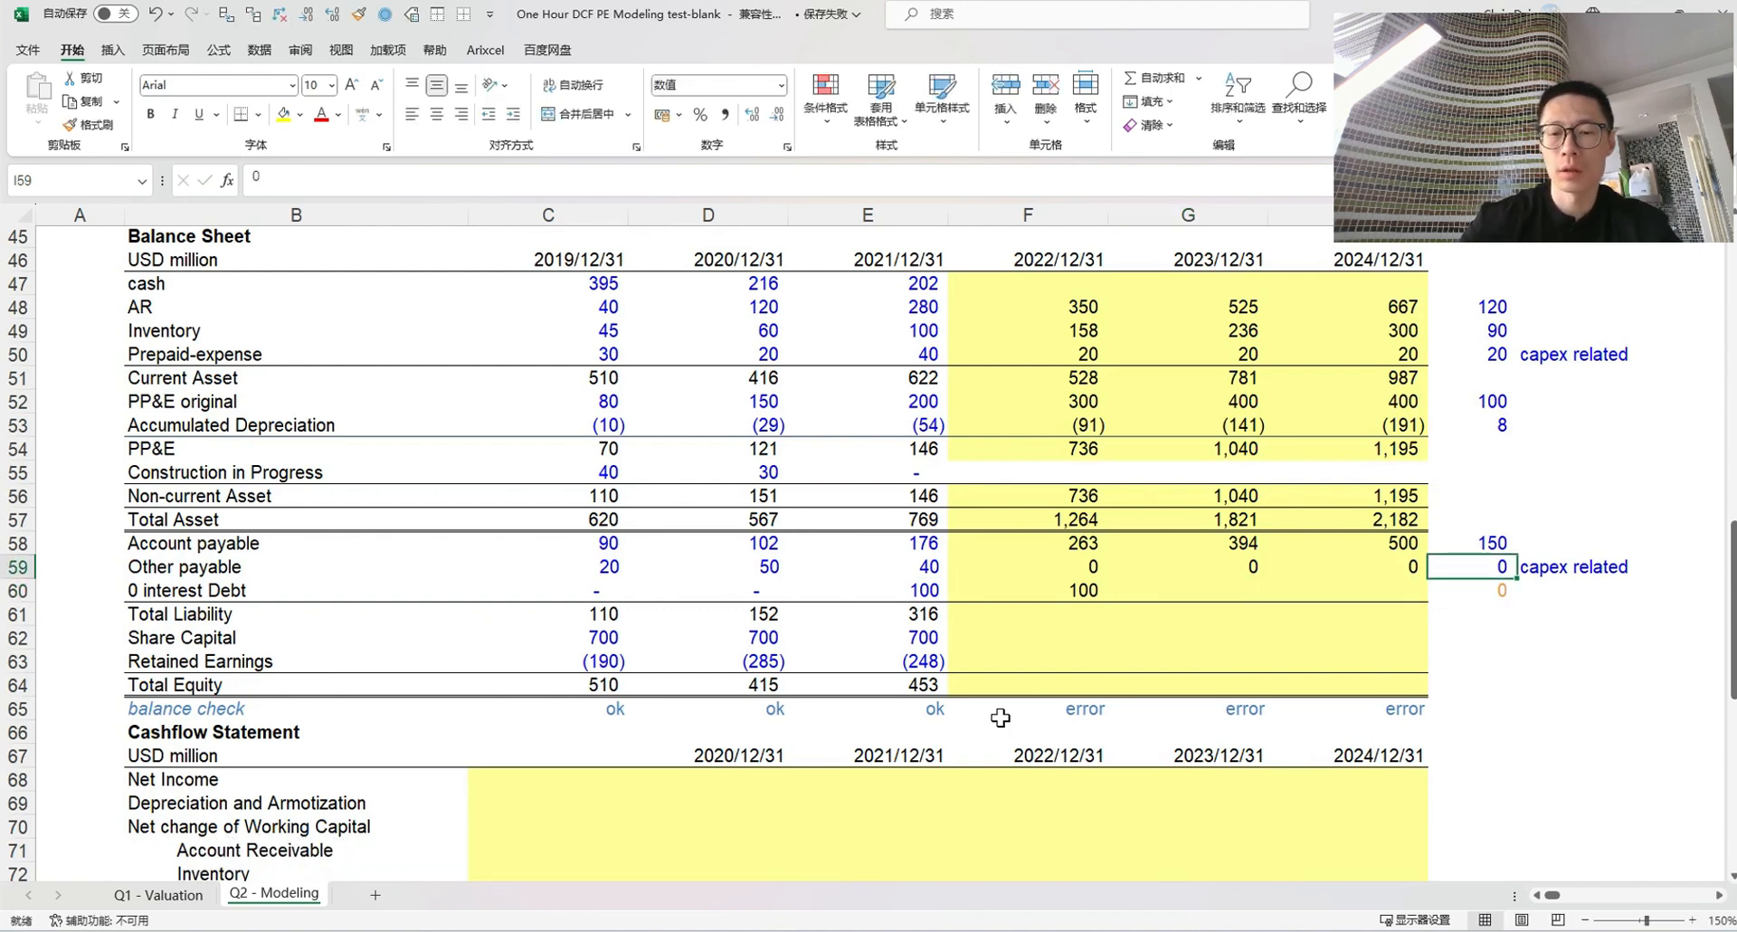
key("Down")
Link FY23 0 interest Debt in G60 to the assumption in I60, and copy the formula into H60 for FY24
key("Left")
key("Left")
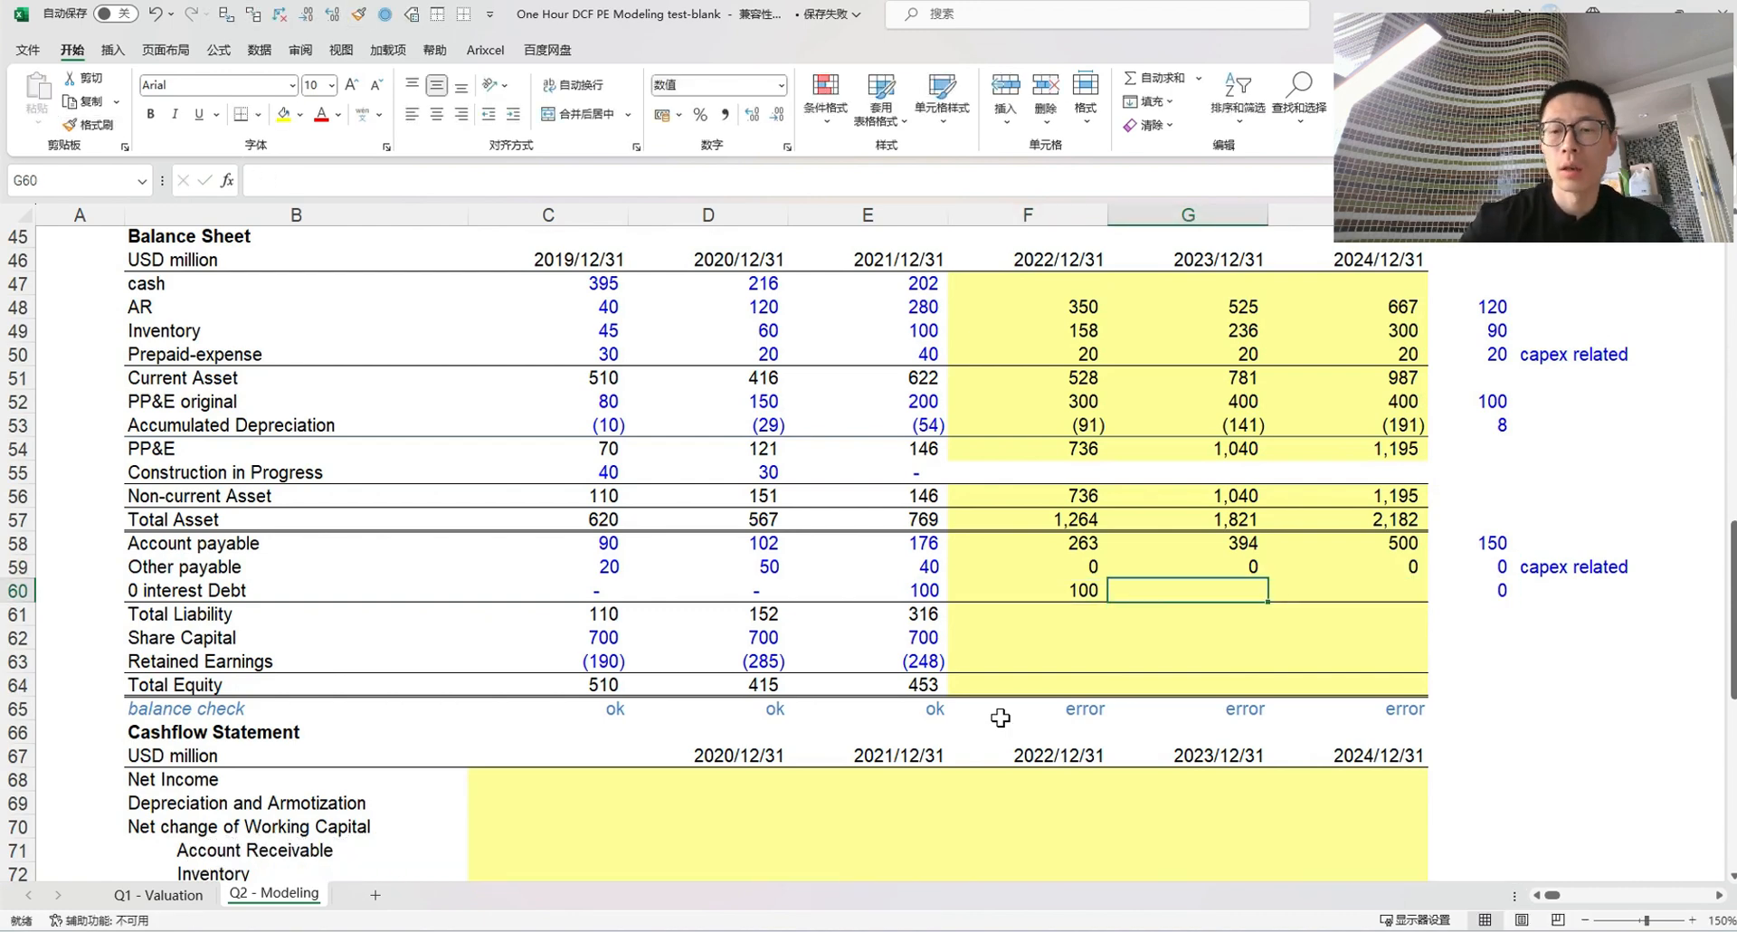
type("=")
key("Right")
key("Right")
key("Return")
key("ctrl+c")
key("Right")
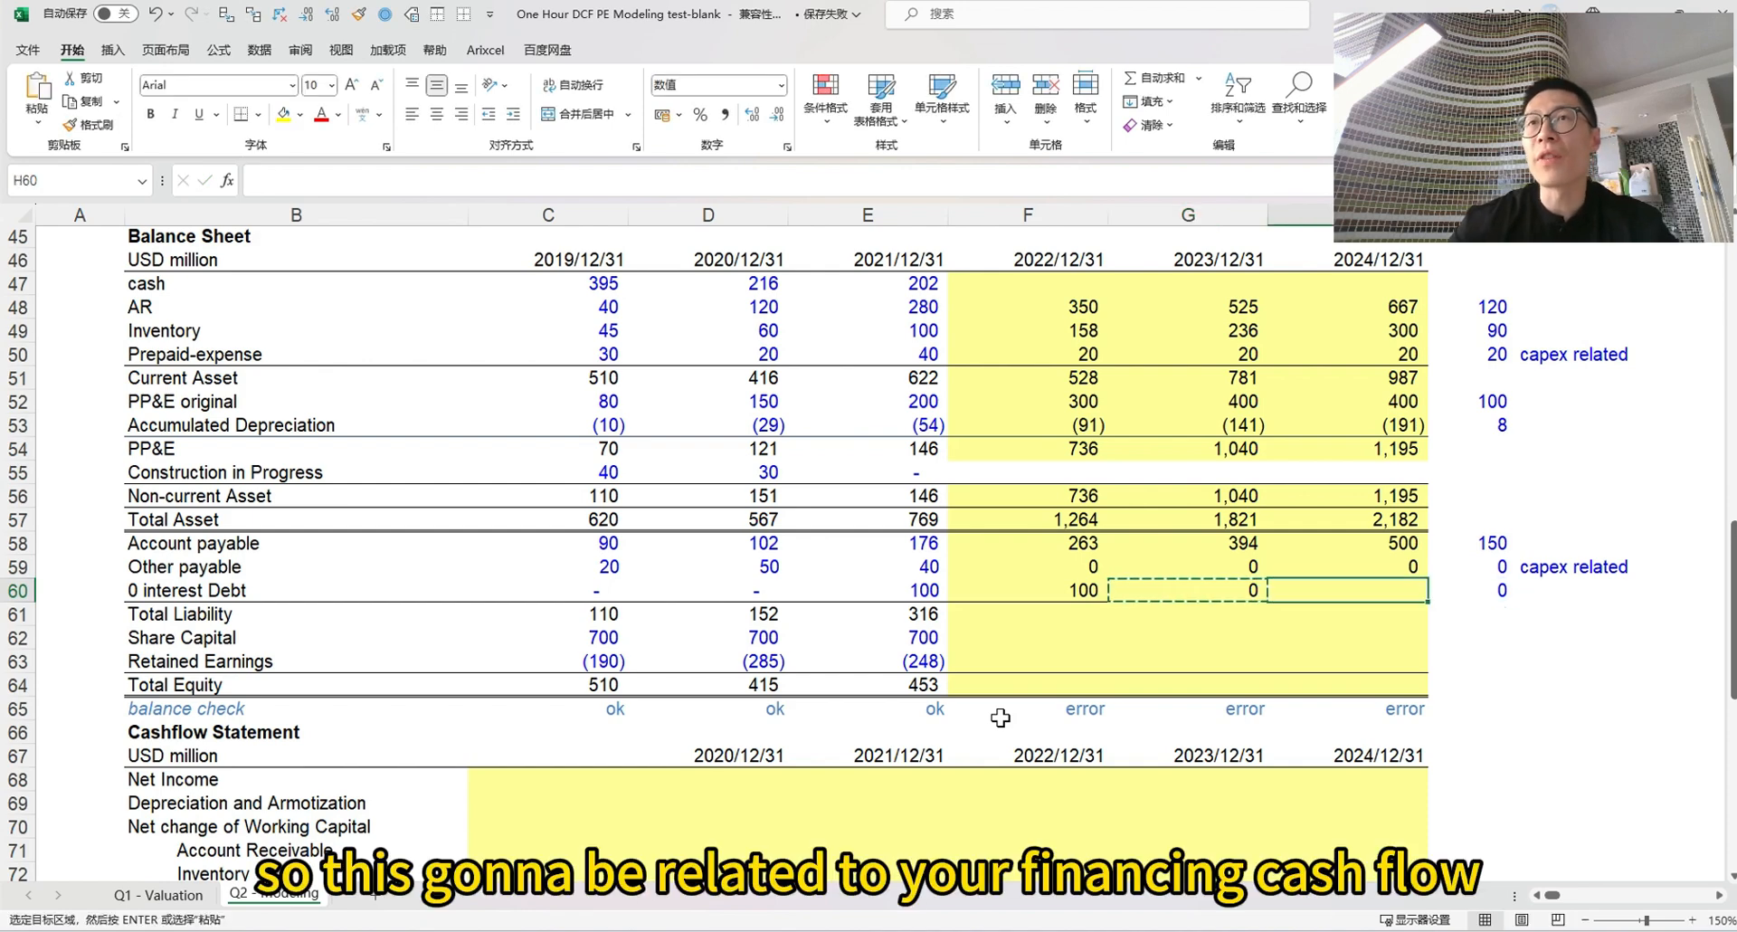
Copy the 2023 zero-interest debt formula into the 2024 cell of the balance sheet
key("shift+Right")
key("shift+Left")
key("ctrl+v")
key("Right")
key("Escape")
key("Left")
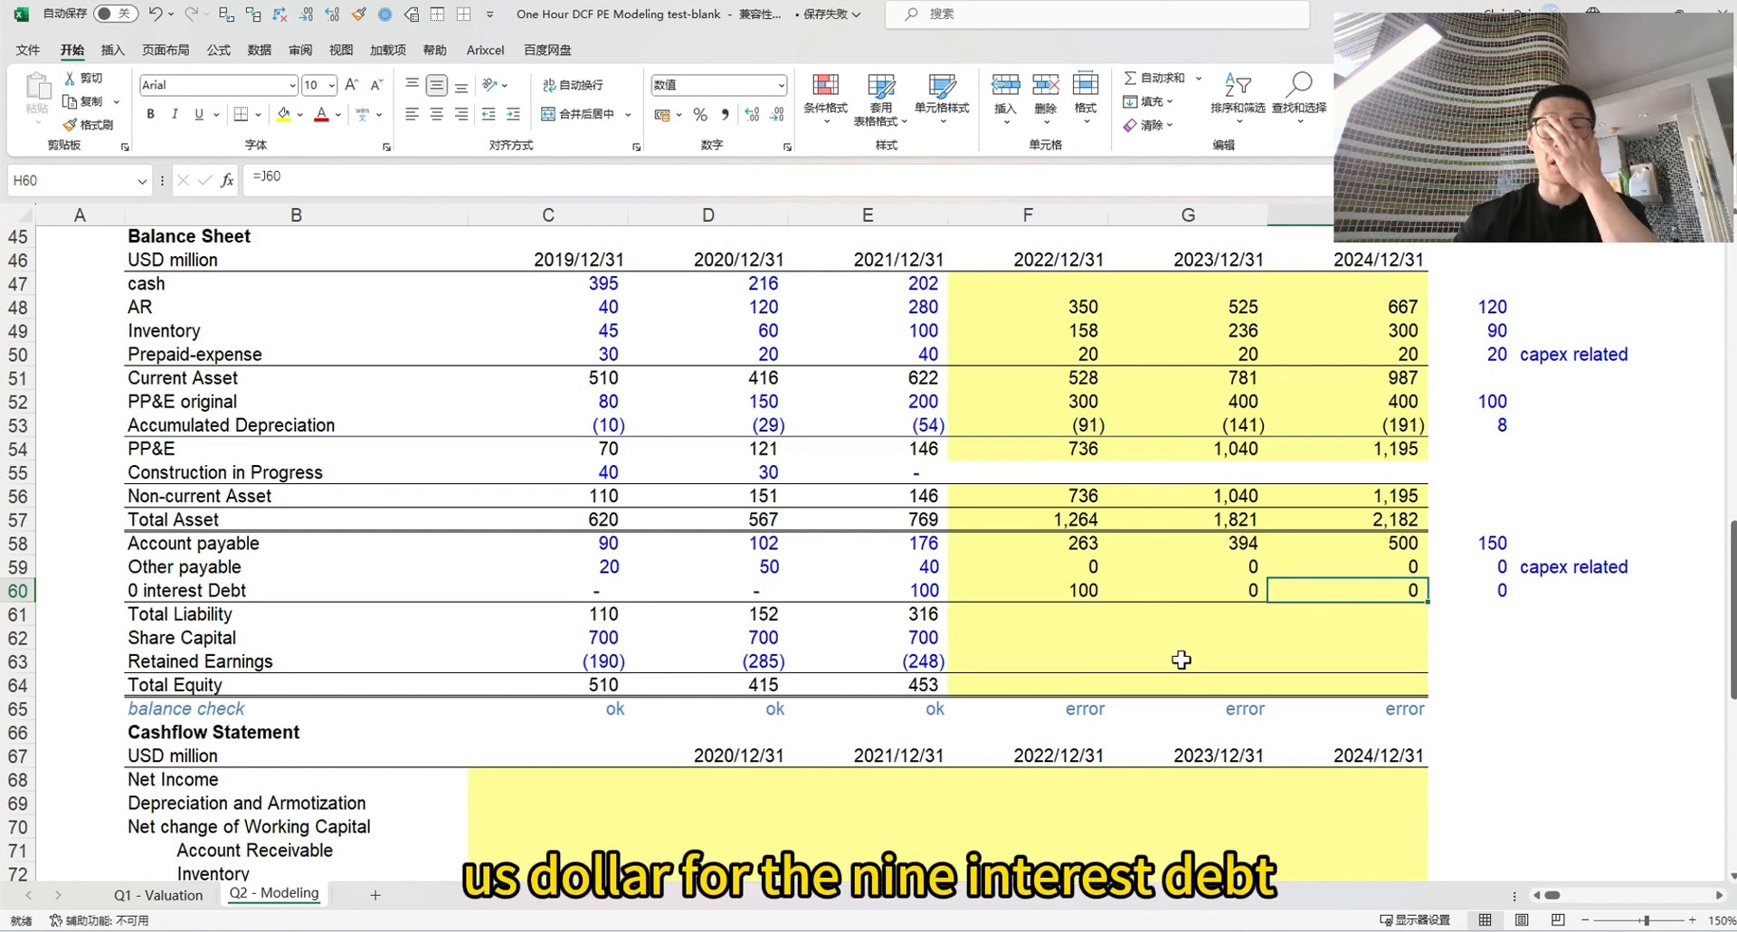
Copy the 2021 Total Liability cell into 2022–2024 as formulas only, and check the resulting SUM ranges
left_click(920, 612)
key("ctrl+c")
left_click_drag(995, 614, 1393, 613)
key("ctrl+alt+v")
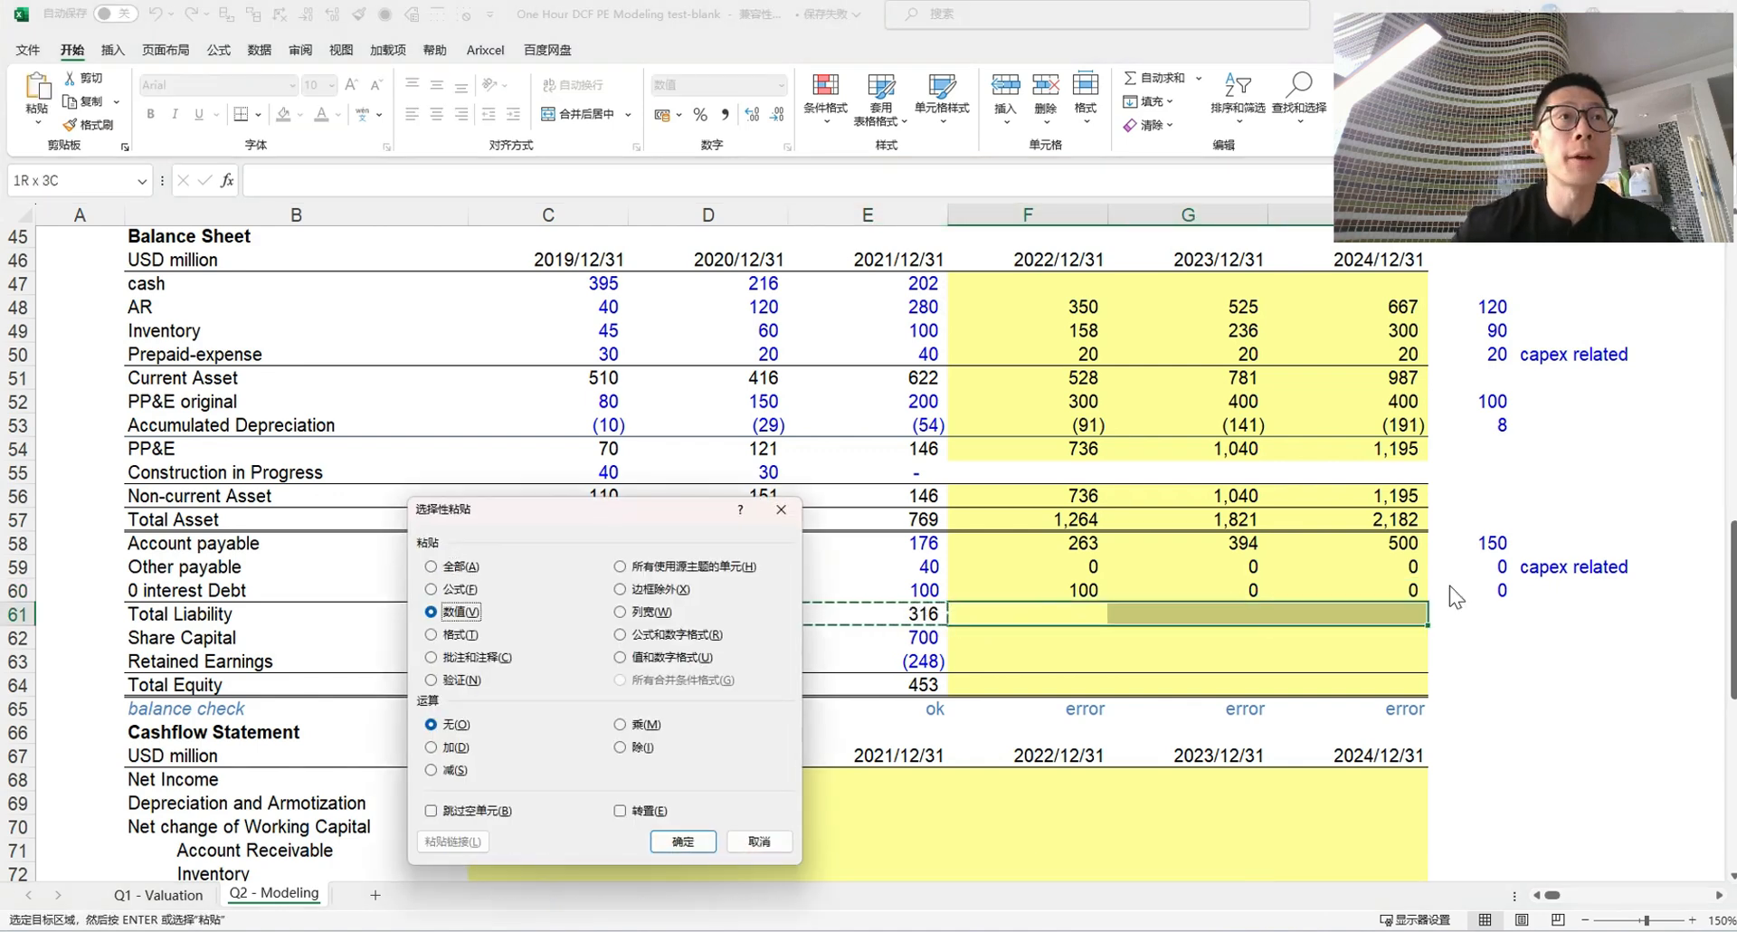
key("f")
key("Return")
key("F2")
key("Tab")
key("F2")
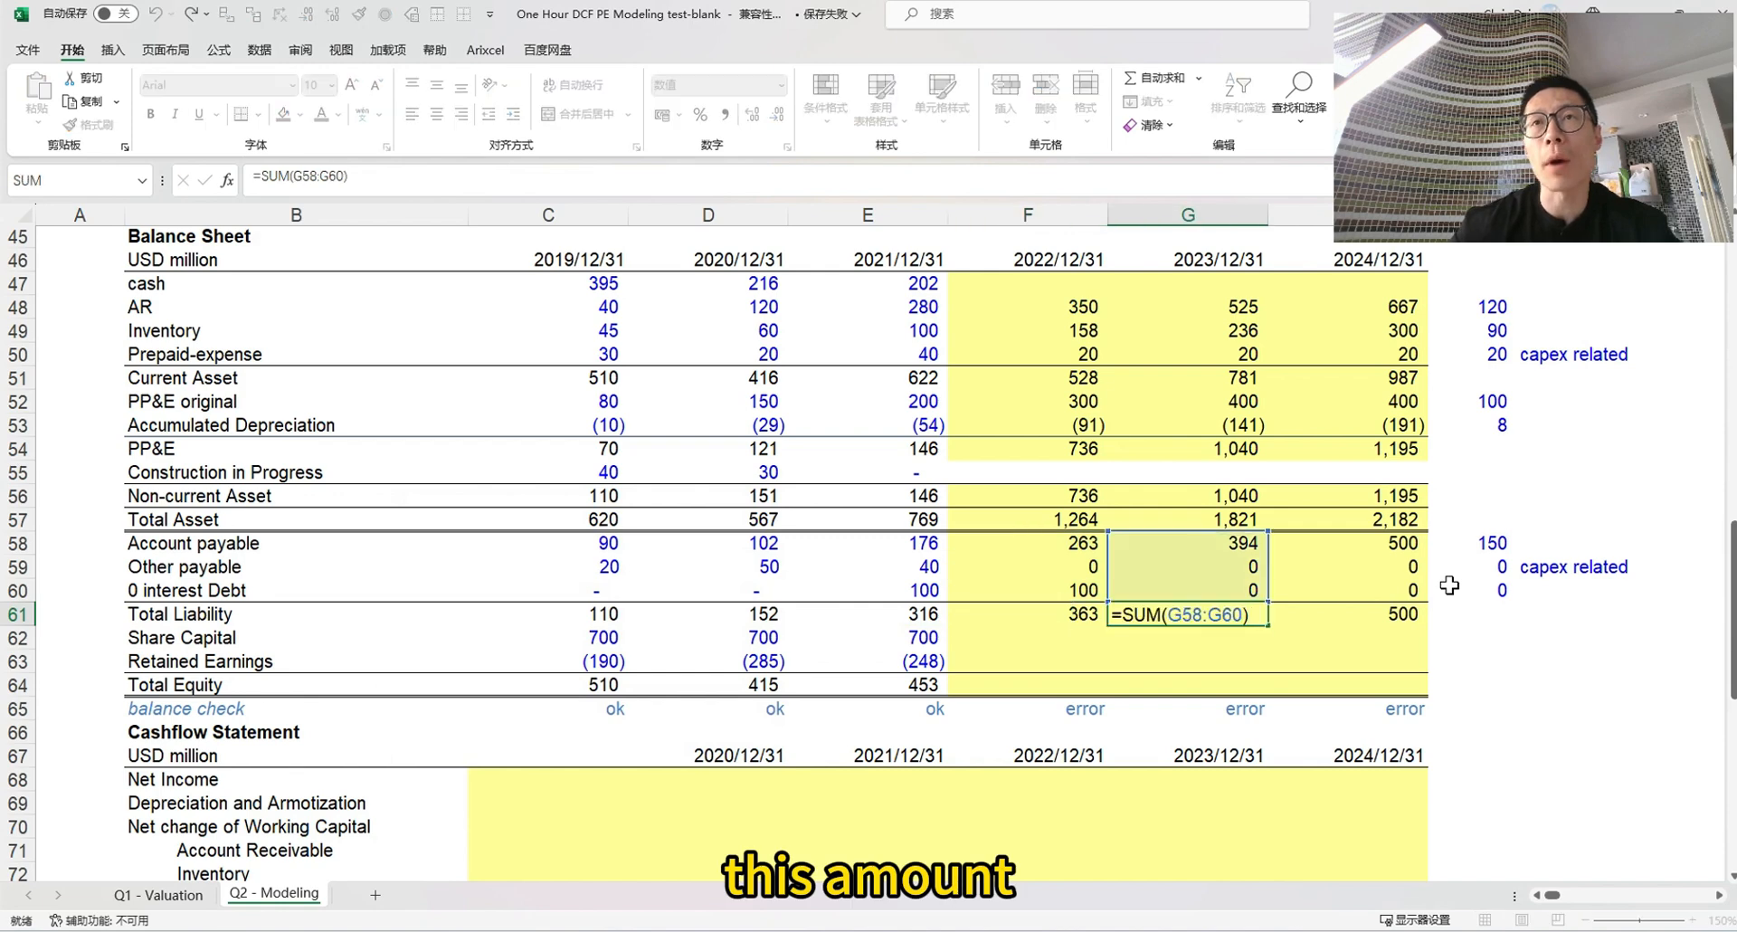
key("Tab")
key("F2")
key("Escape")
Set 2022 Share Capital equal to the 2021 balance with the formula =E62
key("Down")
key("Down")
key("Down")
key("Left")
key("Left")
key("Left")
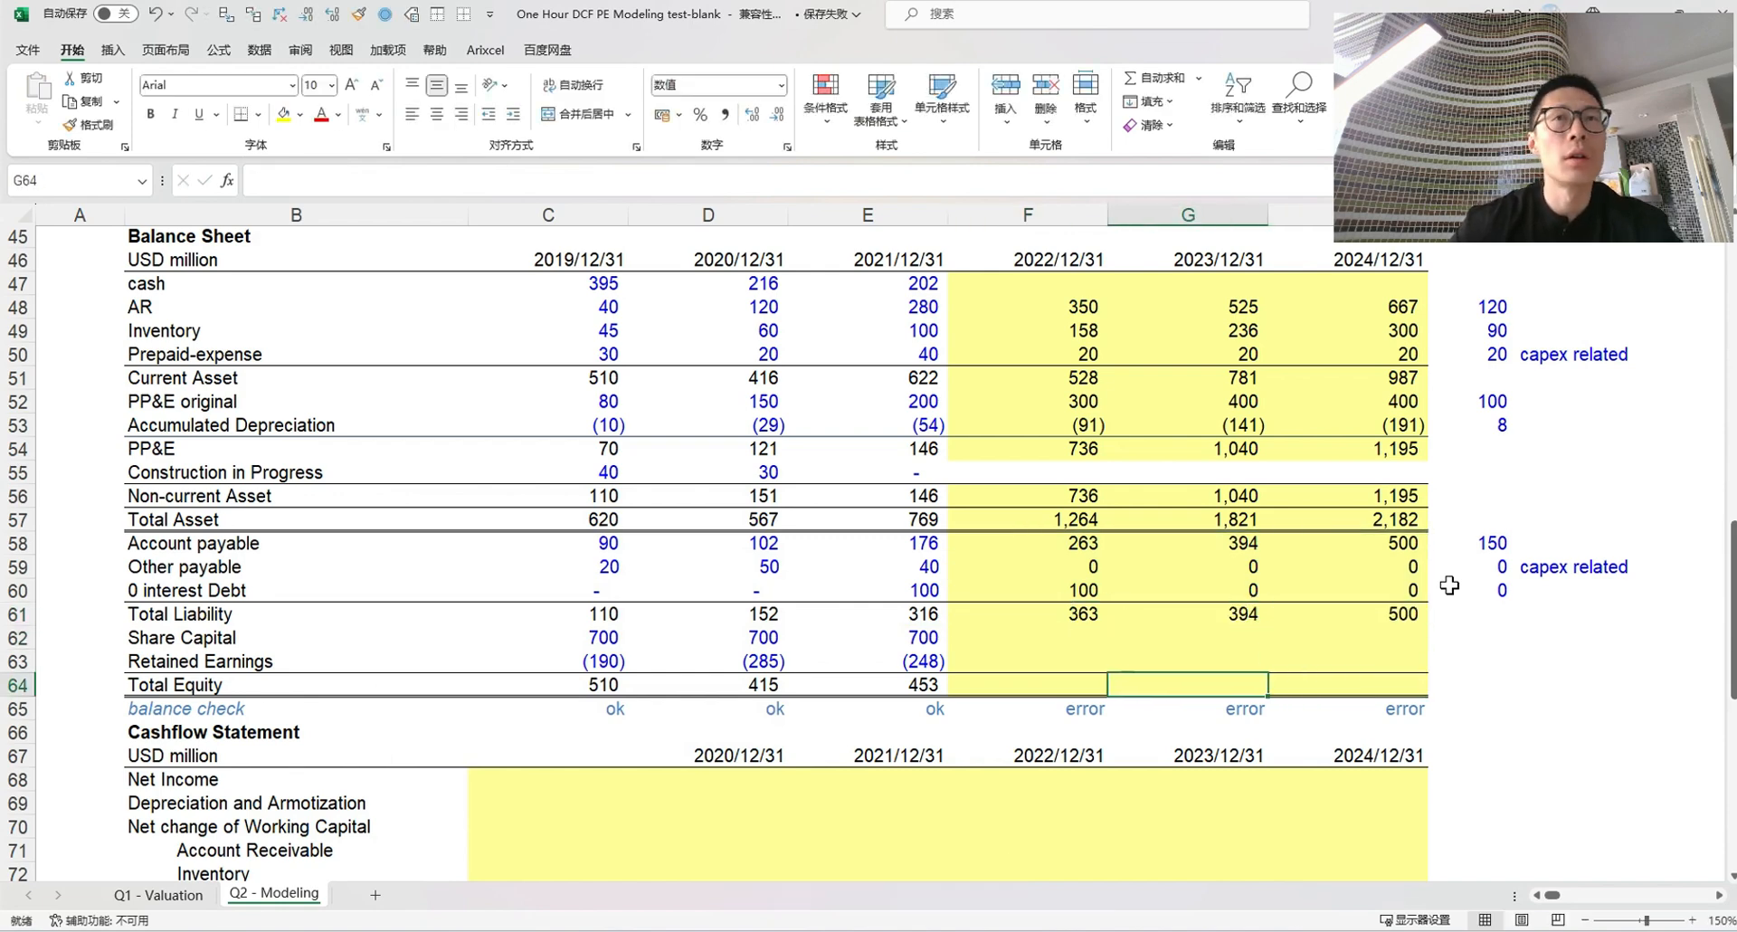
key("Up")
key("Up")
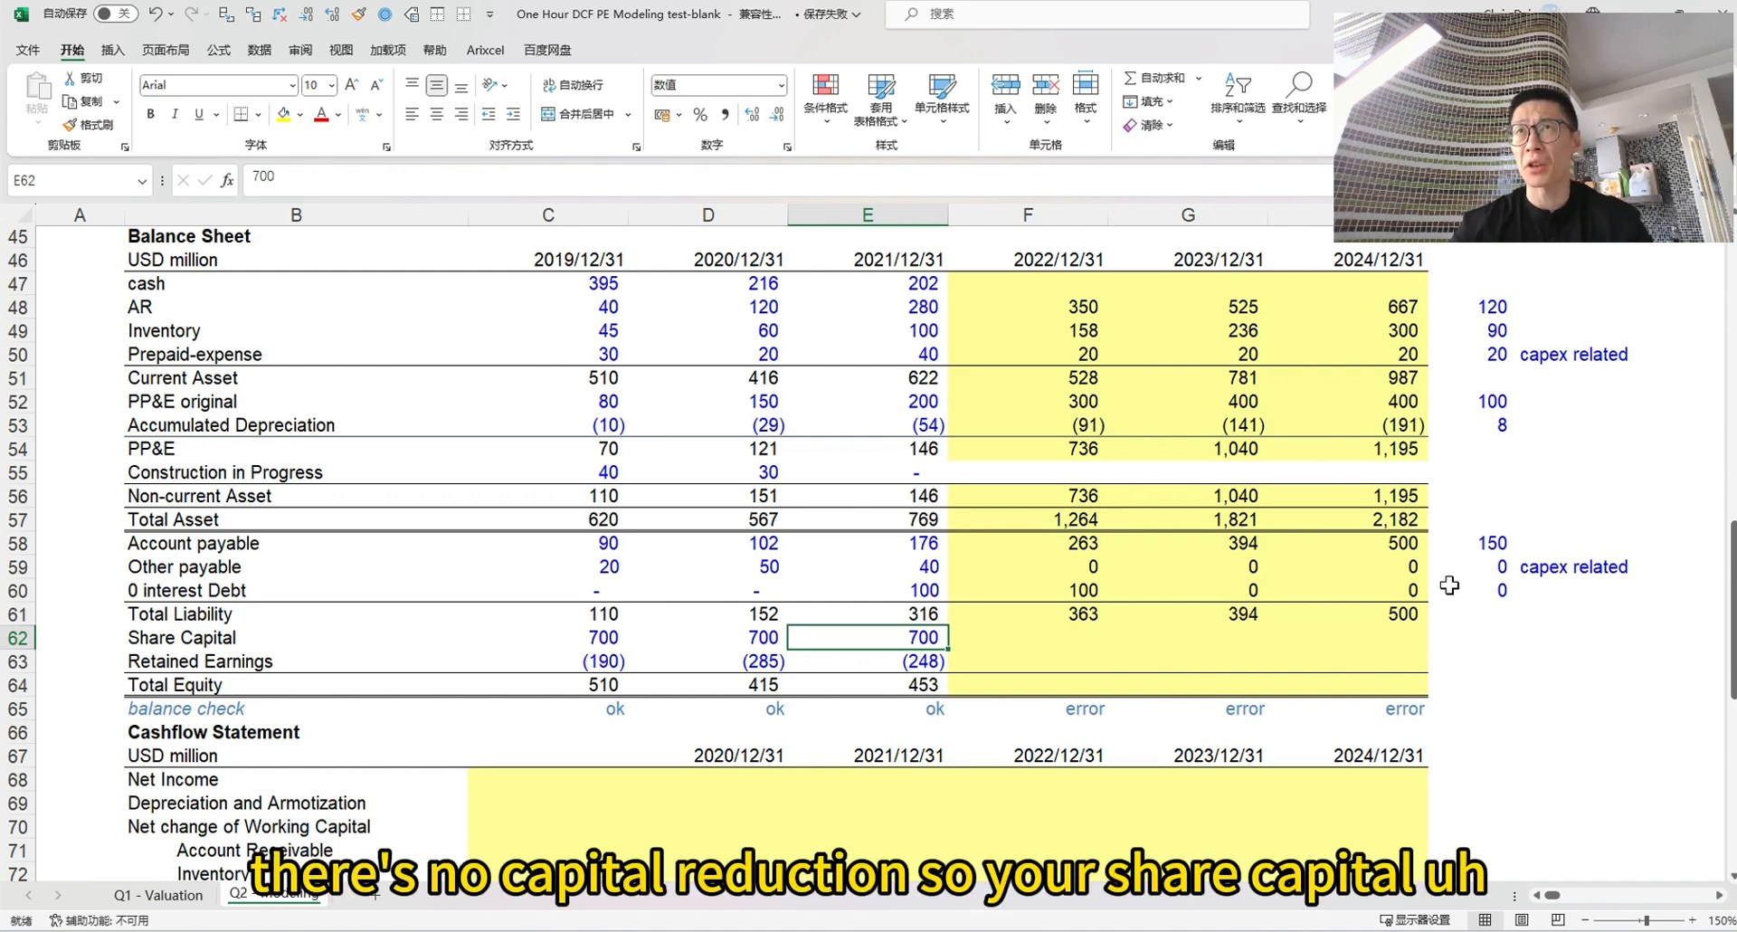
key("Right")
type("=")
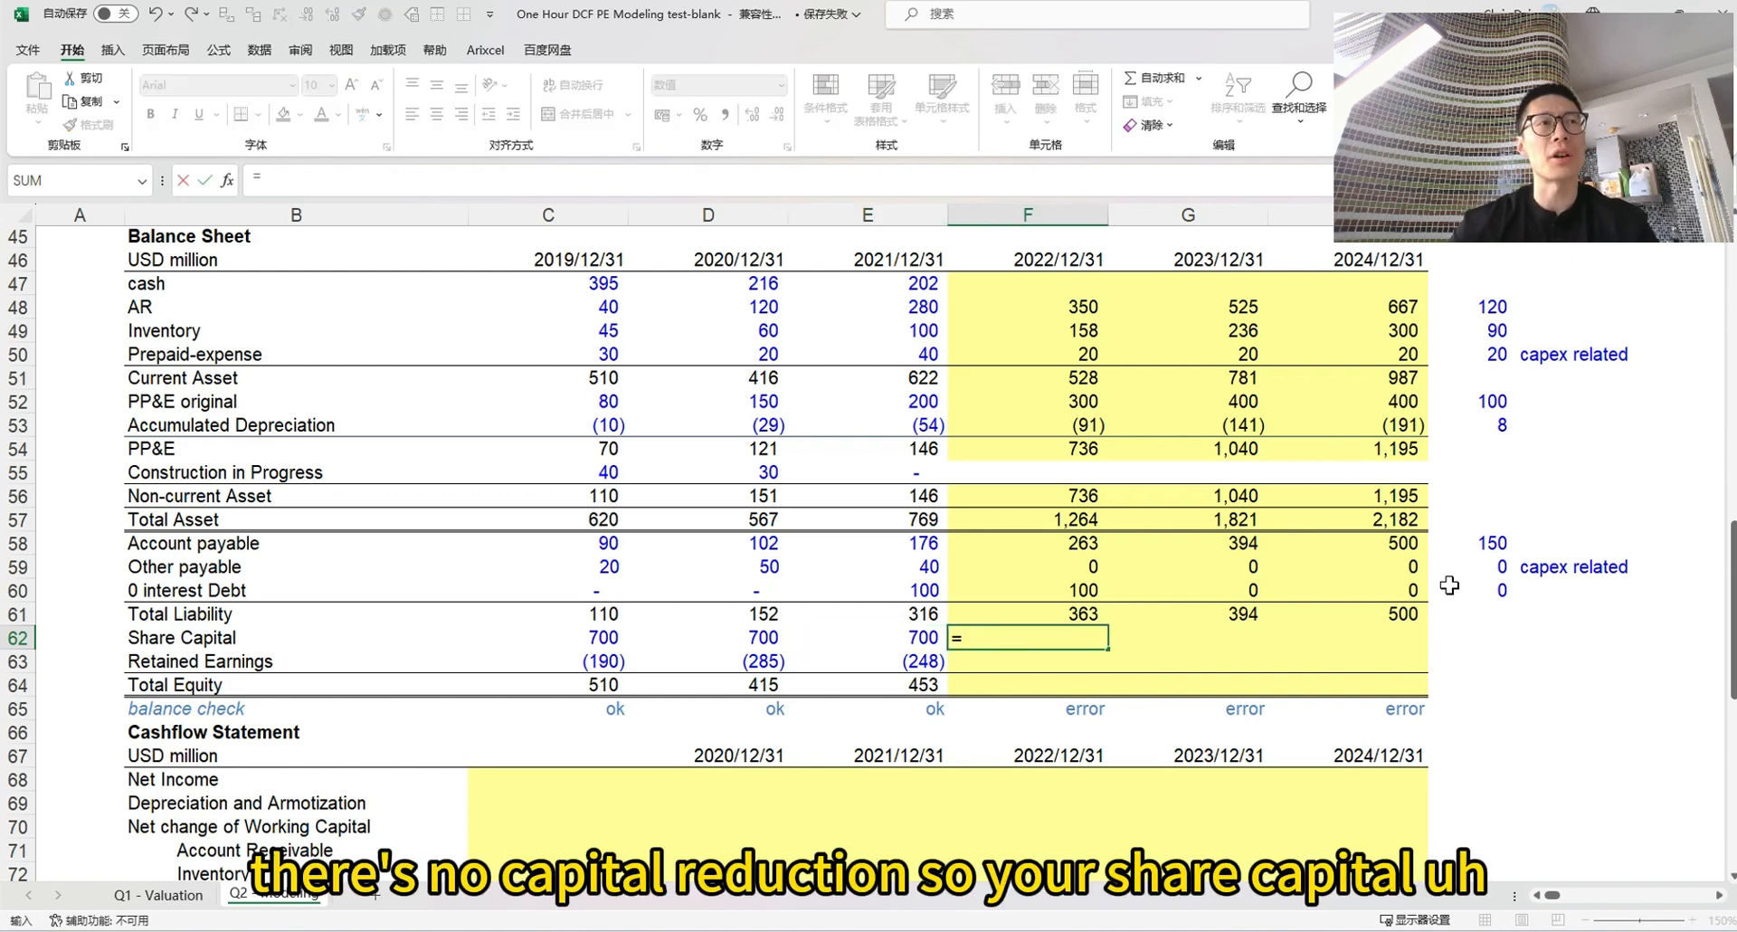
key("Left")
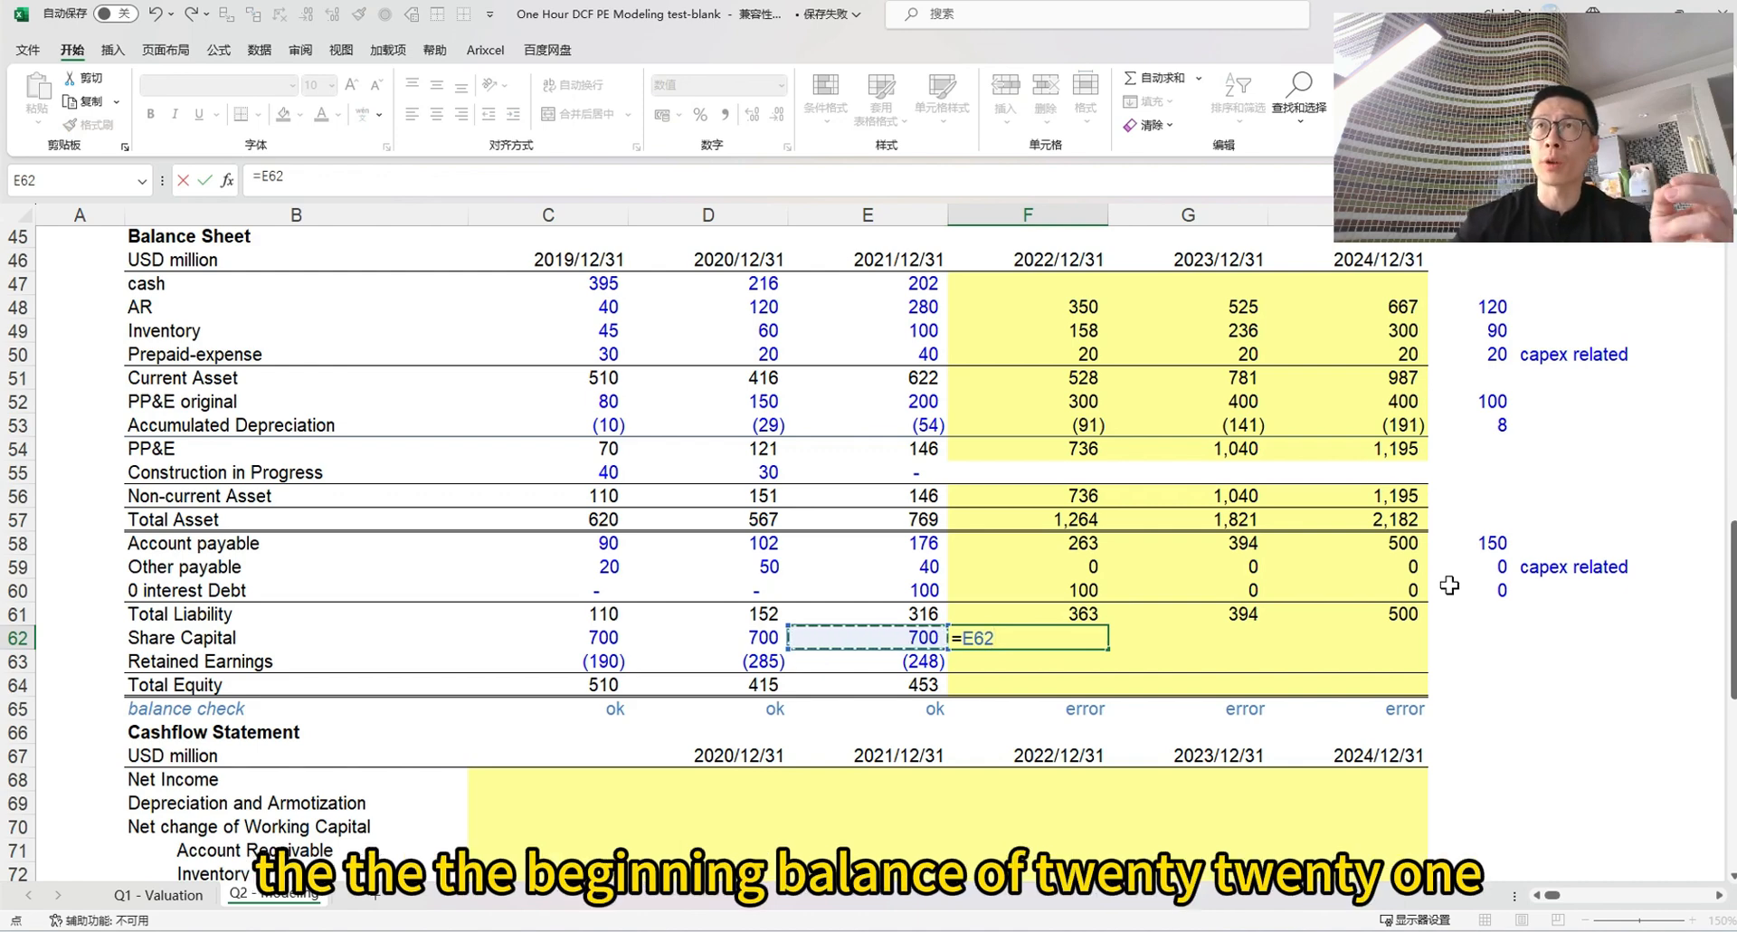
key("ctrl+Return")
Copy the 2022 Share Capital formula into 2023 and 2024
key("ctrl+c")
key("Right")
key("shift+Right")
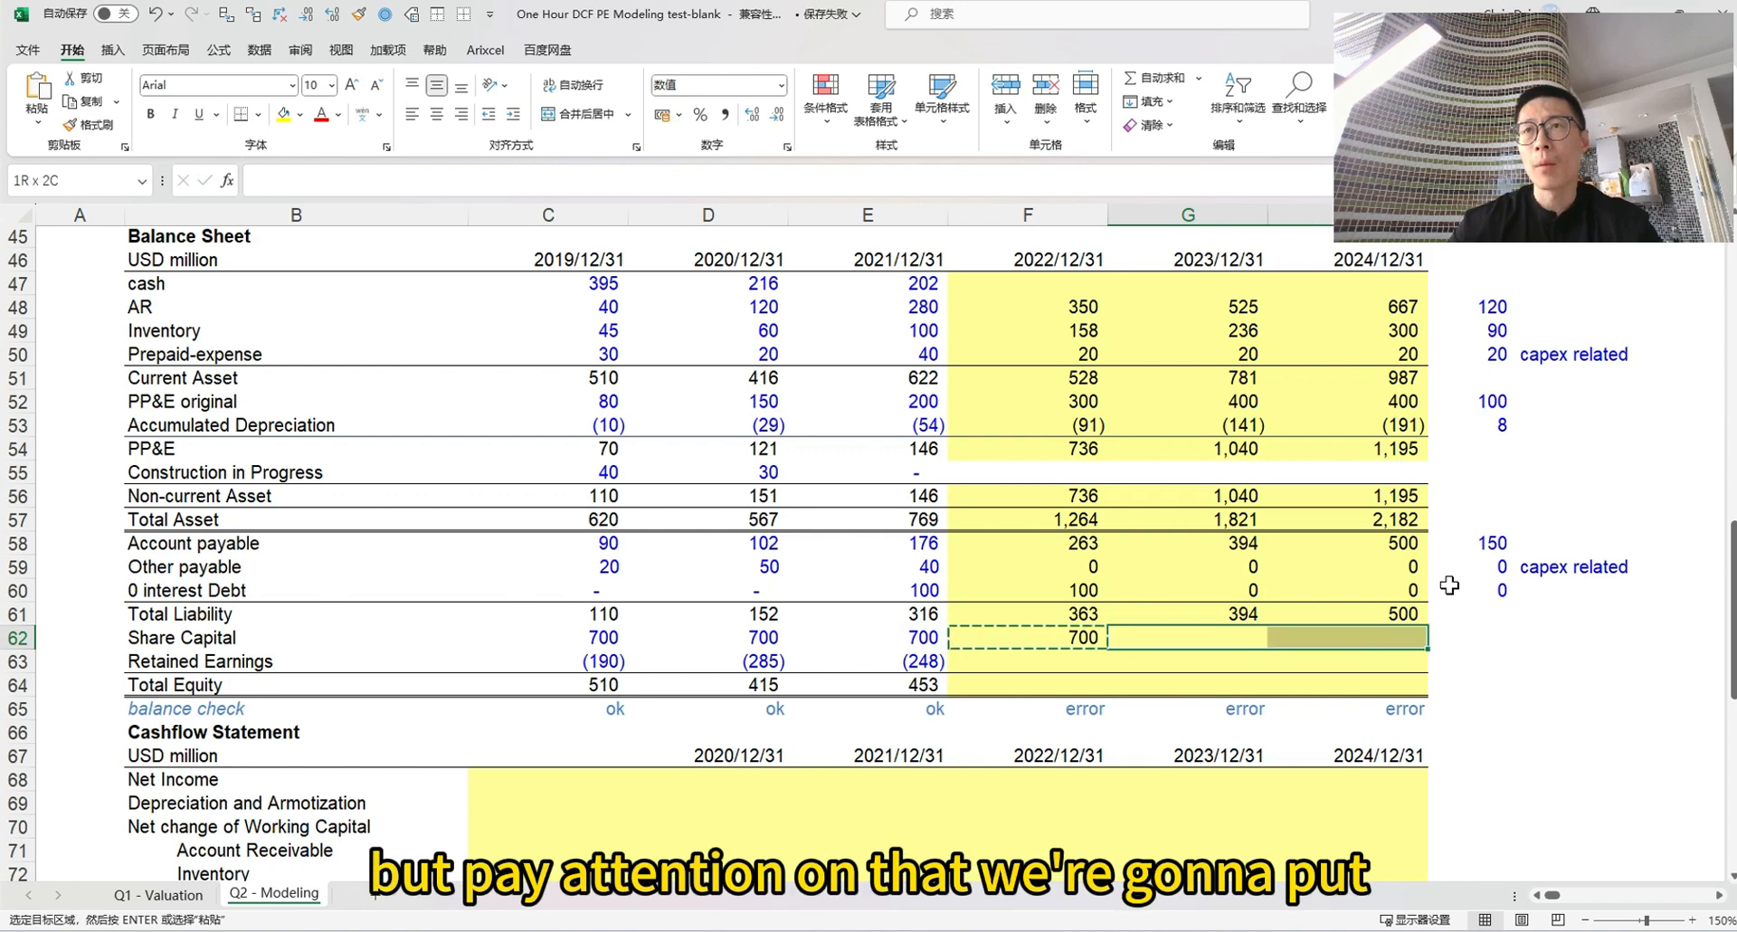
key("Return")
Add the note "for cash balance" in cell I62, beside the Share Capital row
key("Right")
key("Right")
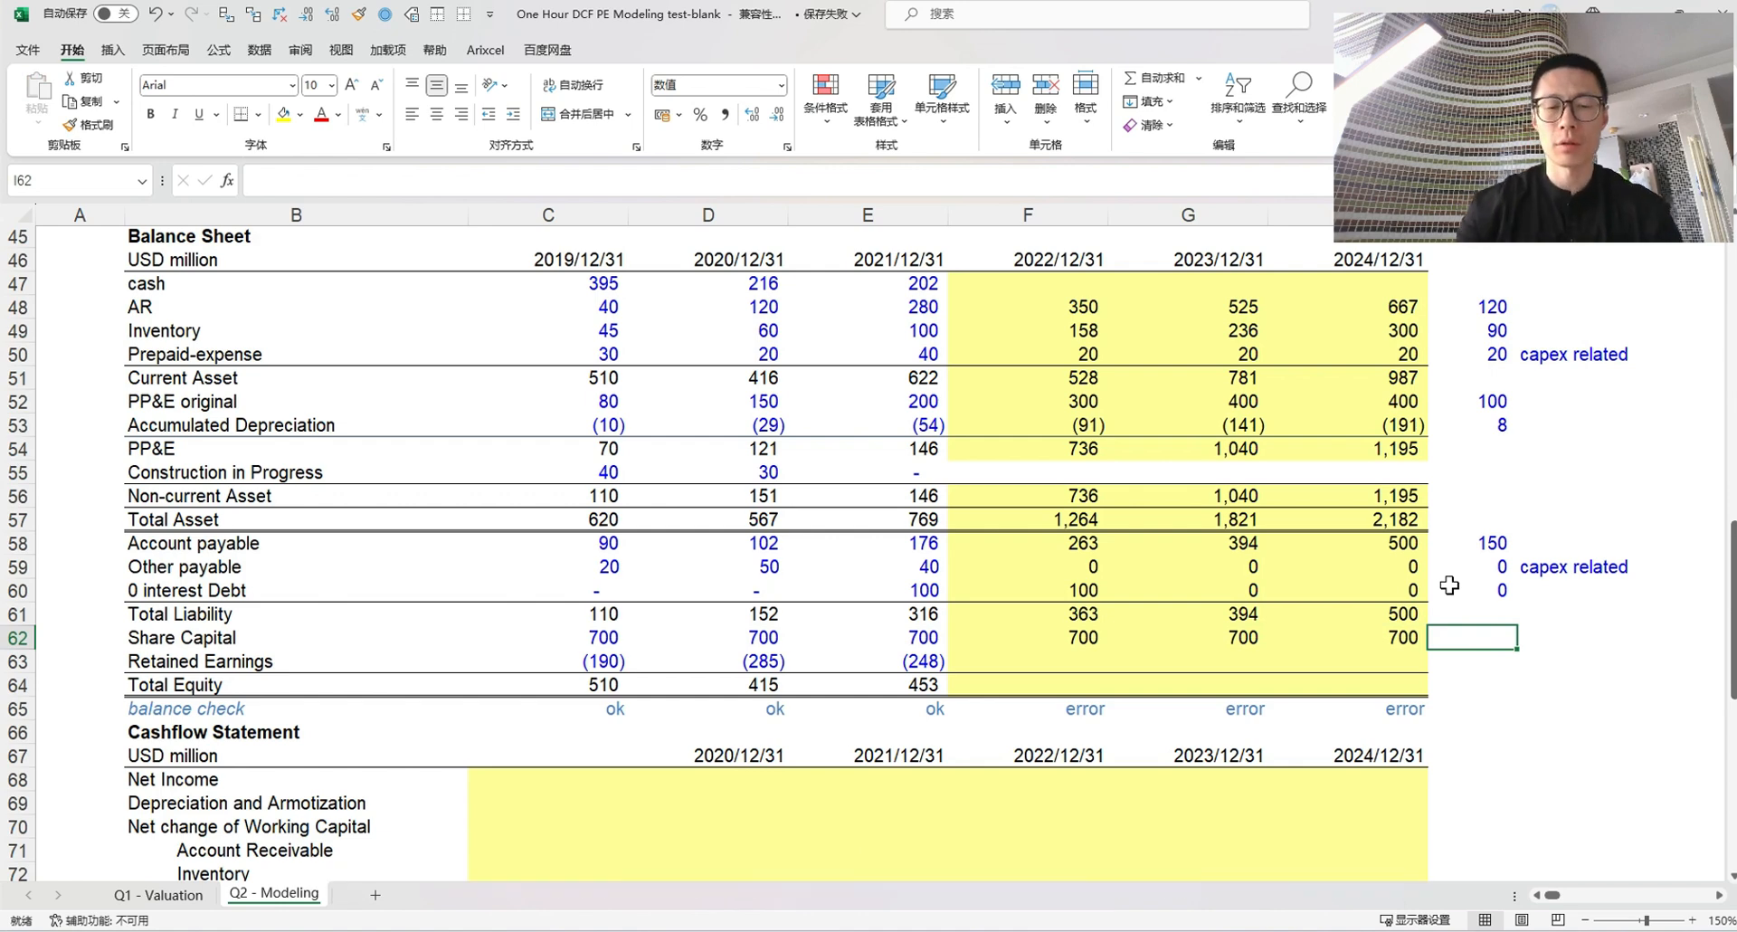
type("for cash ba")
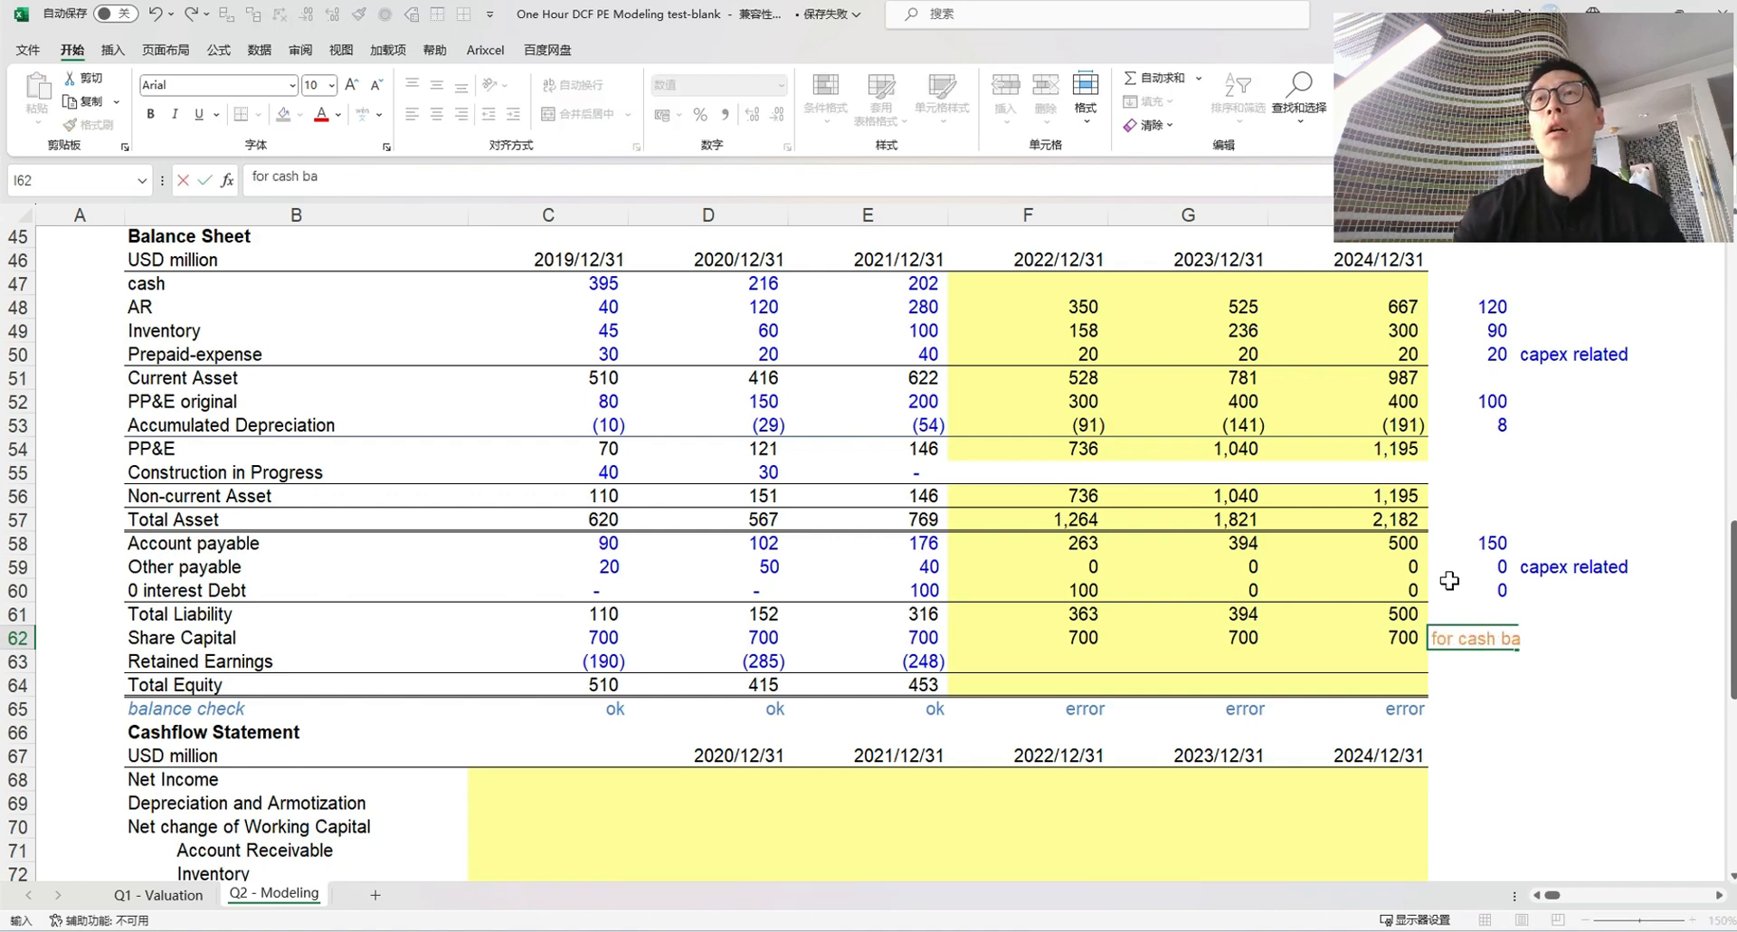
type("lance")
key("ctrl+Return")
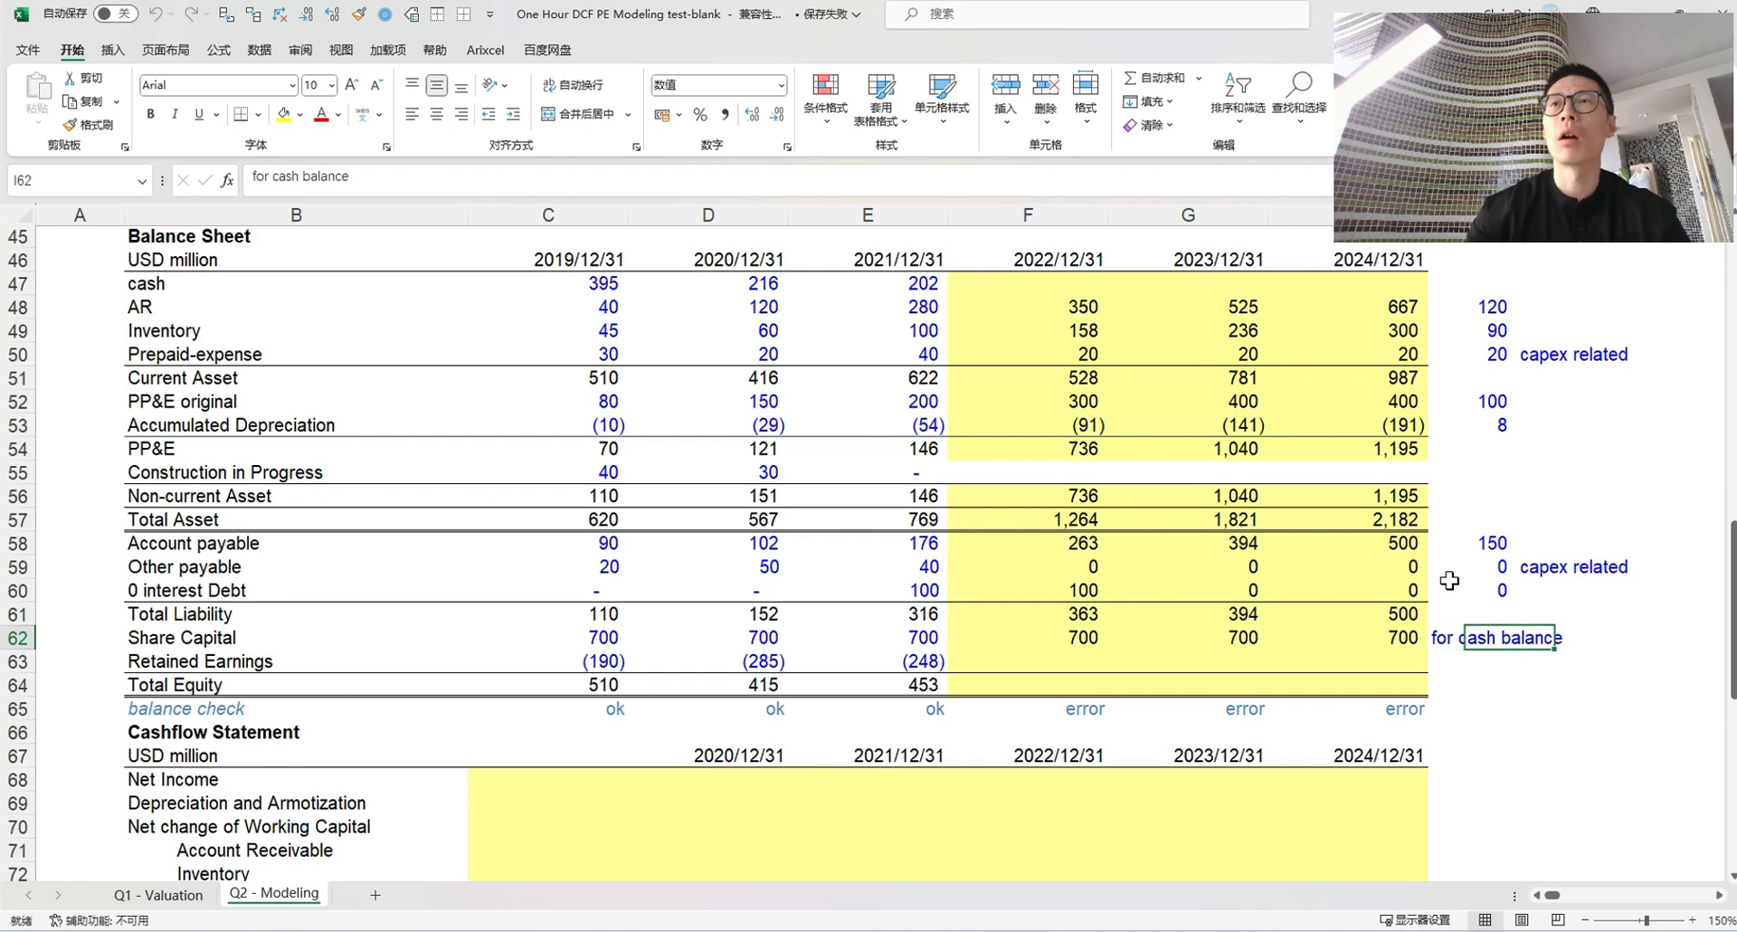
Calculate 2022 Retained Earnings as the prior-year balance plus current net income with =E63+F43
key("Left")
key("Down")
key("Left")
key("Left")
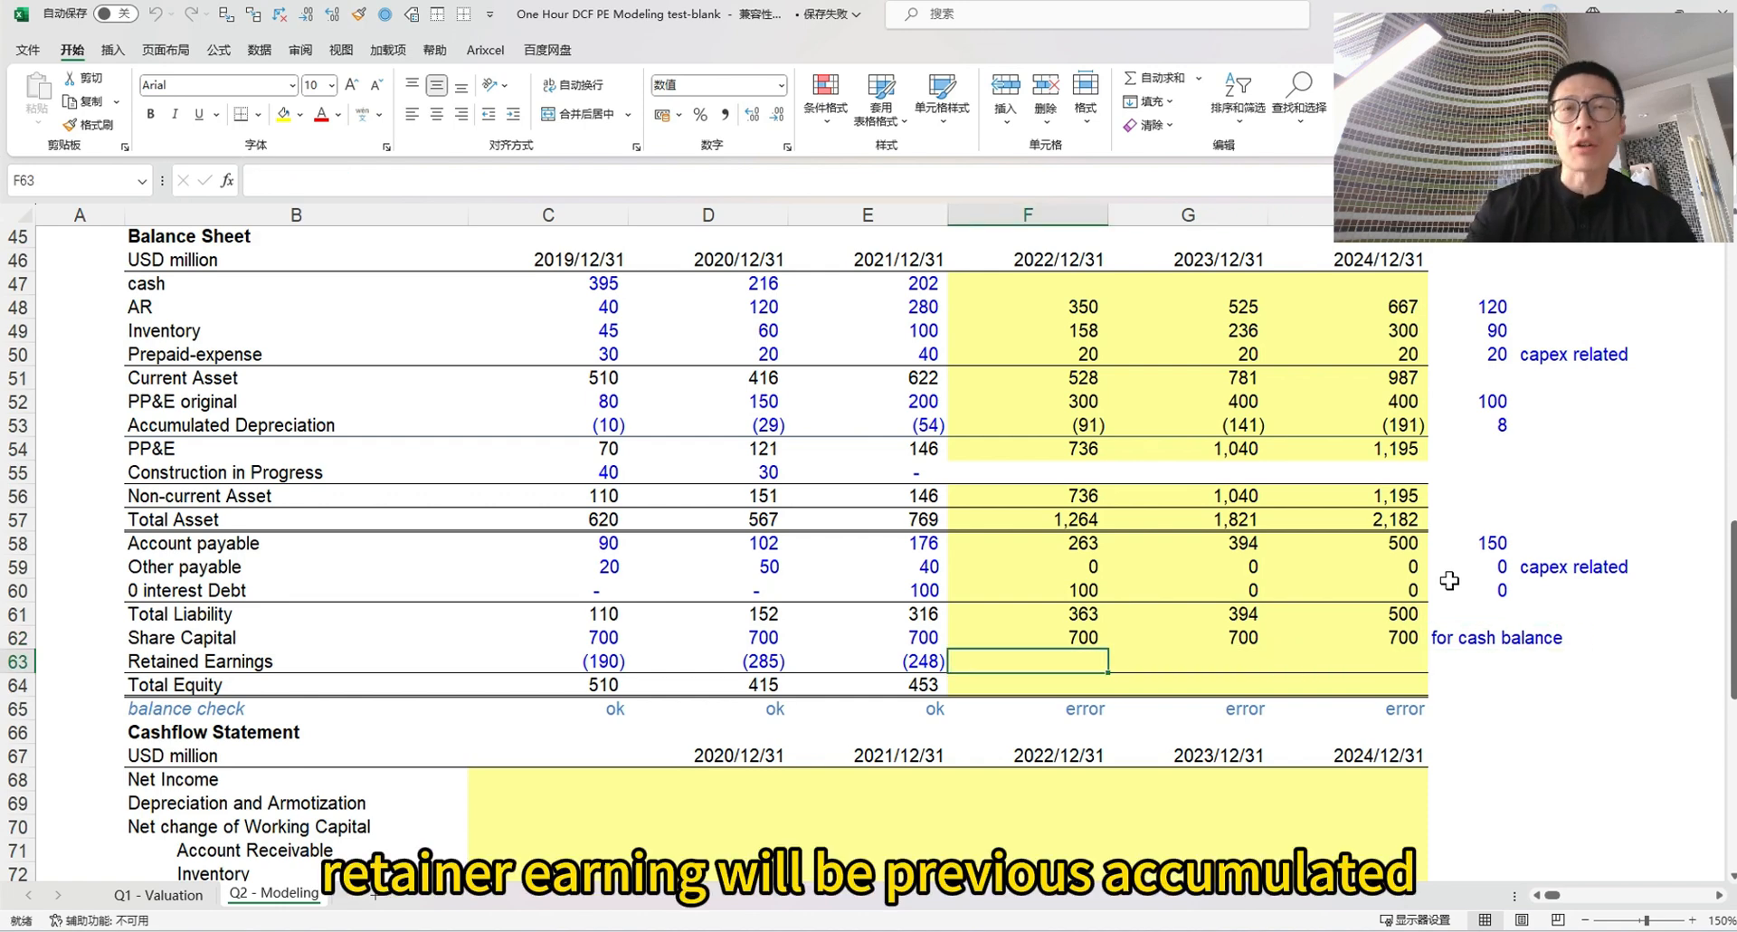
type("=")
key("Left")
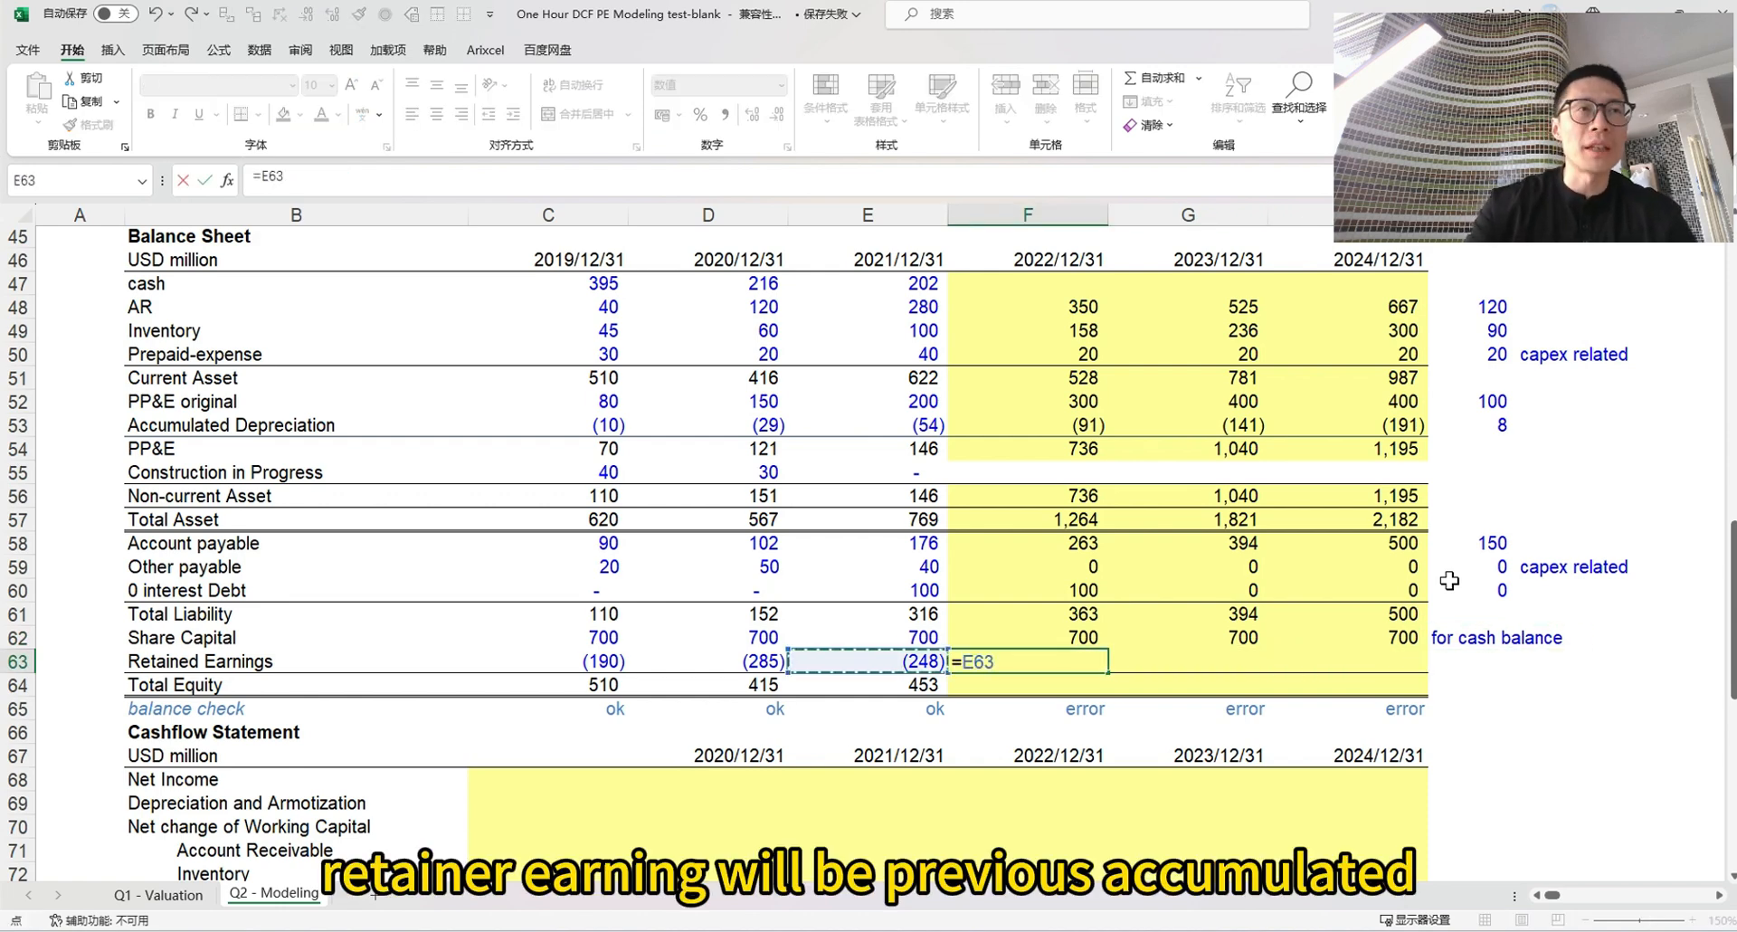
type("+")
key("Up")
key("Up")
key("Up")
key("Up")
key("Up")
key("Up")
key("Up")
key("Up")
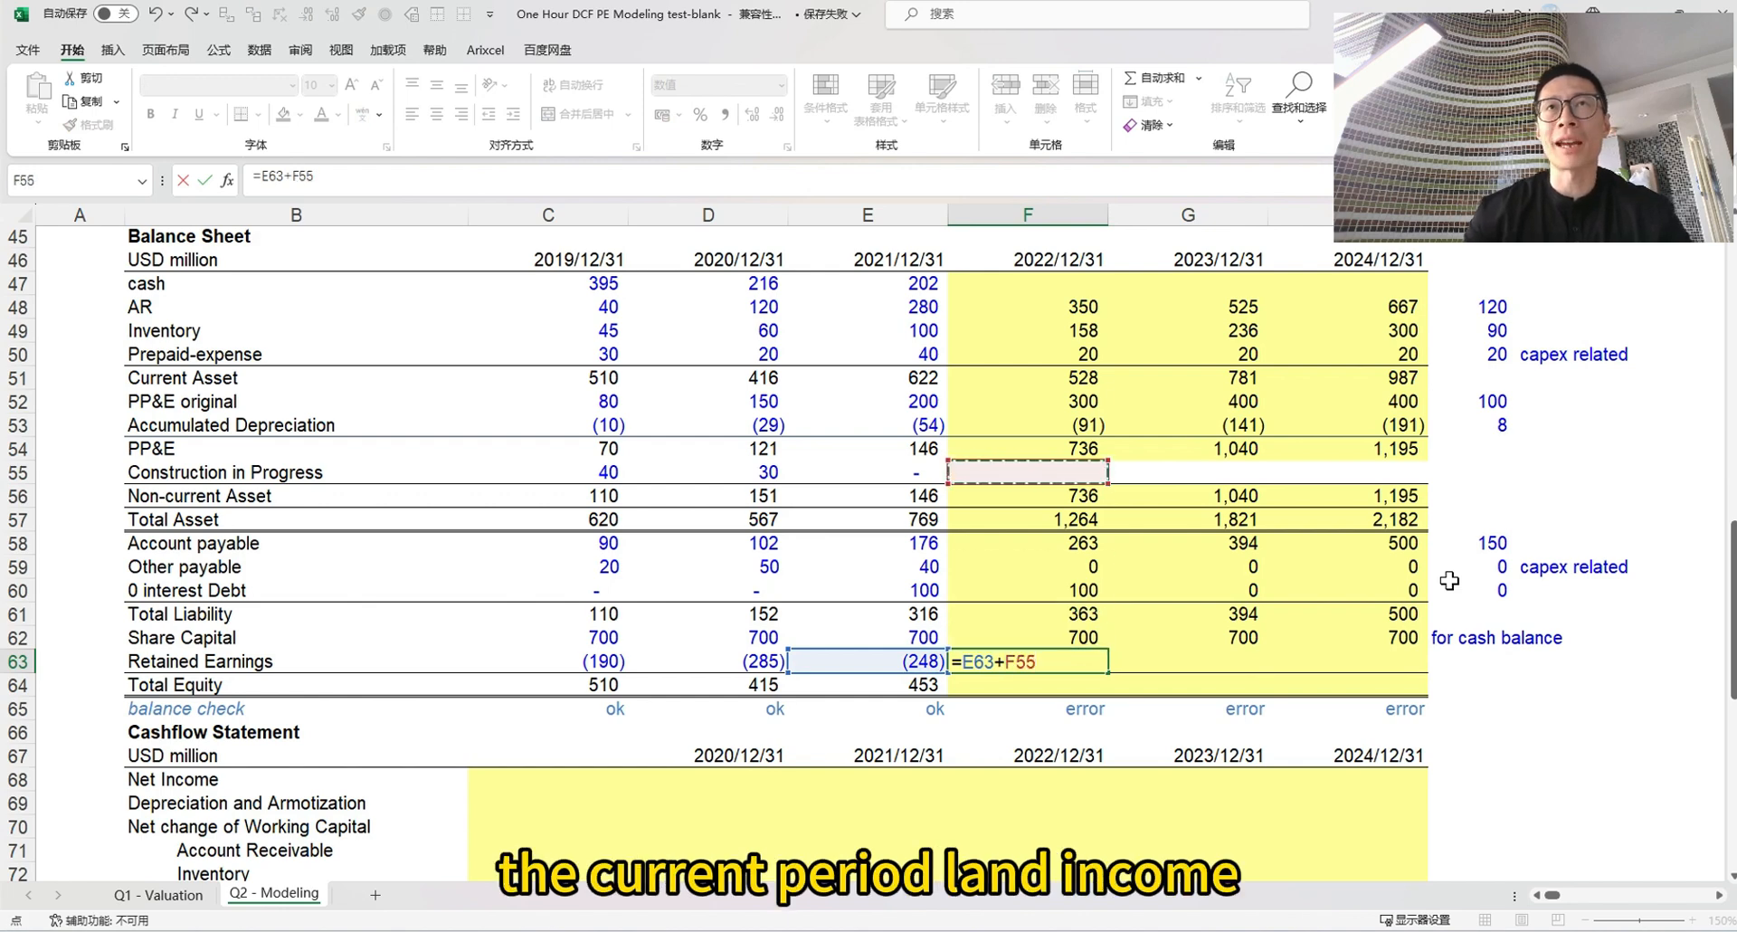
key("Up")
key("Up")
key("Up")
key("Up")
key("Up")
key("Up")
key("Up")
key("Up")
key("Up")
key("Up")
key("Up")
key("Up")
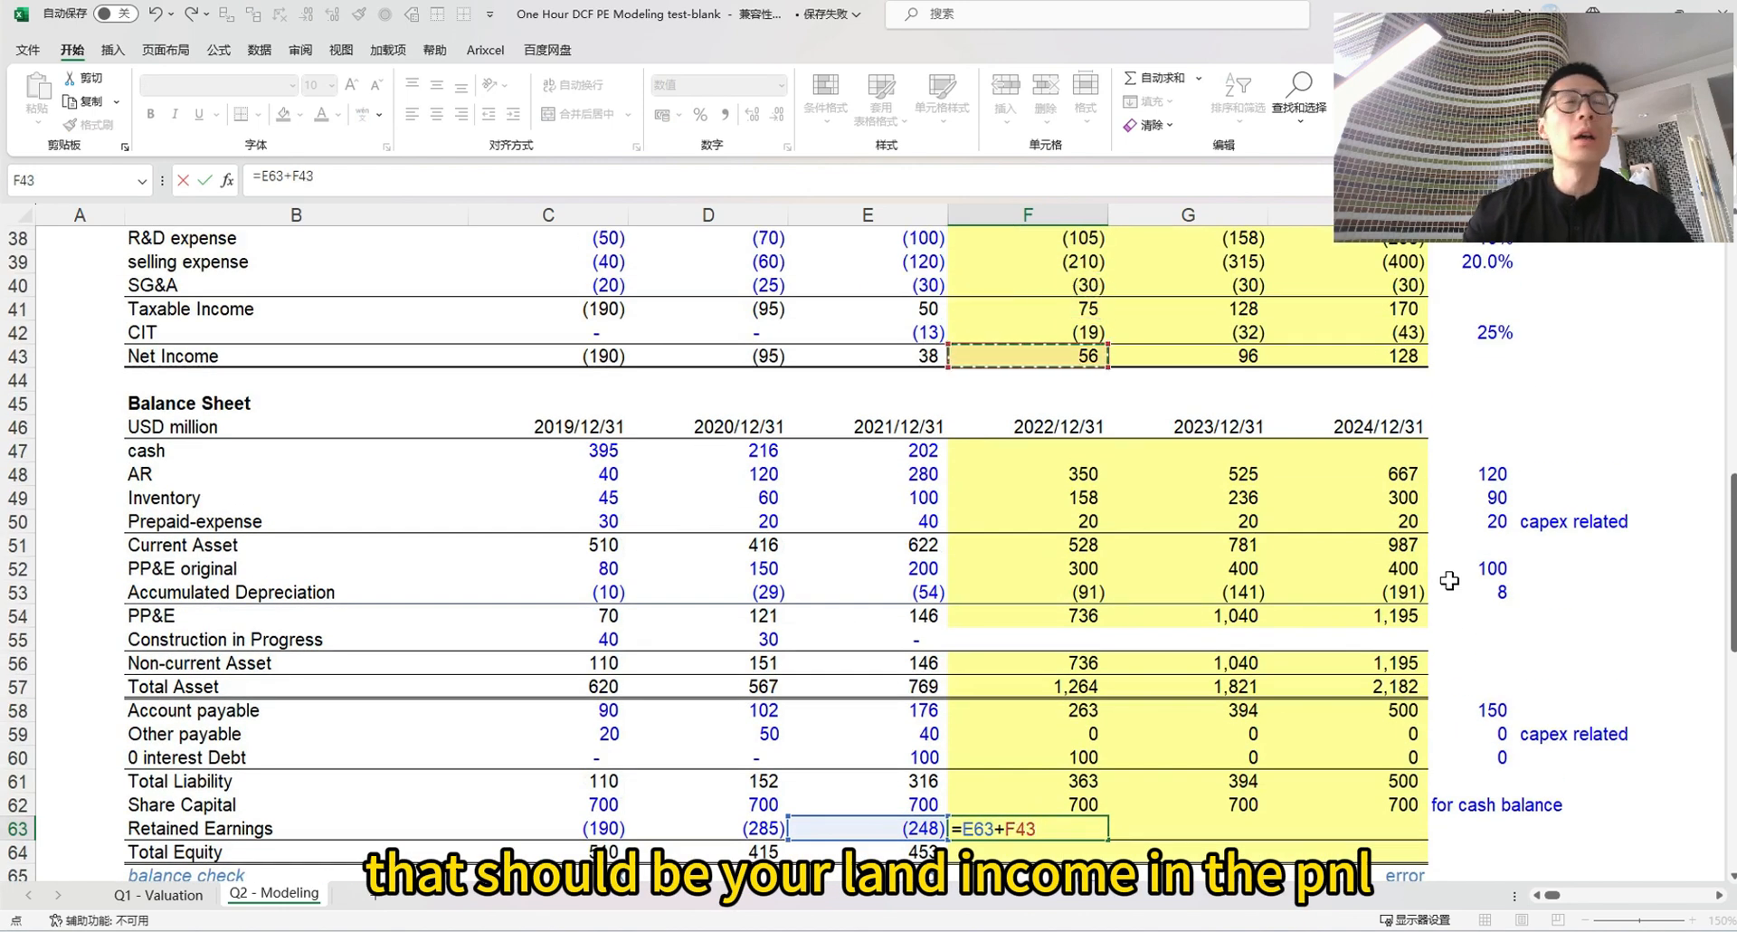
key("ctrl+Return")
Extend the 2022 Retained Earnings formula across 2023 and 2024
key("shift+Right")
key("shift+Right")
key("ctrl+r")
key("Right")
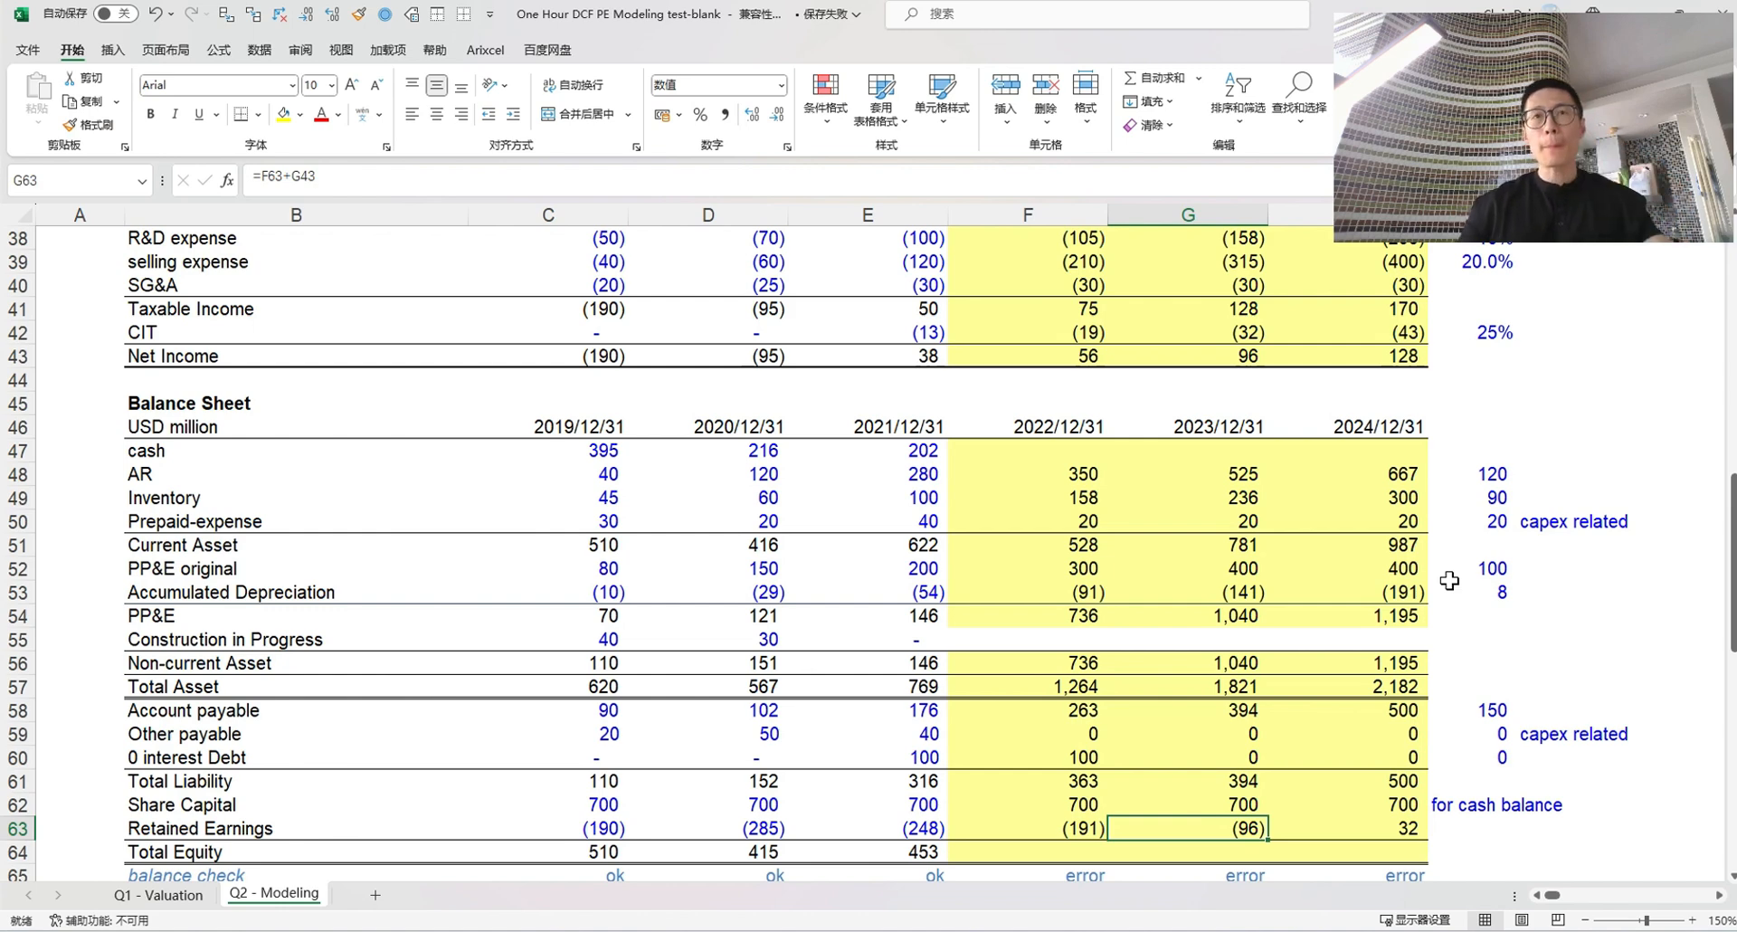
Inspect which cells the 2022 balance check formula compares
scroll(1182, 428, "down", 5)
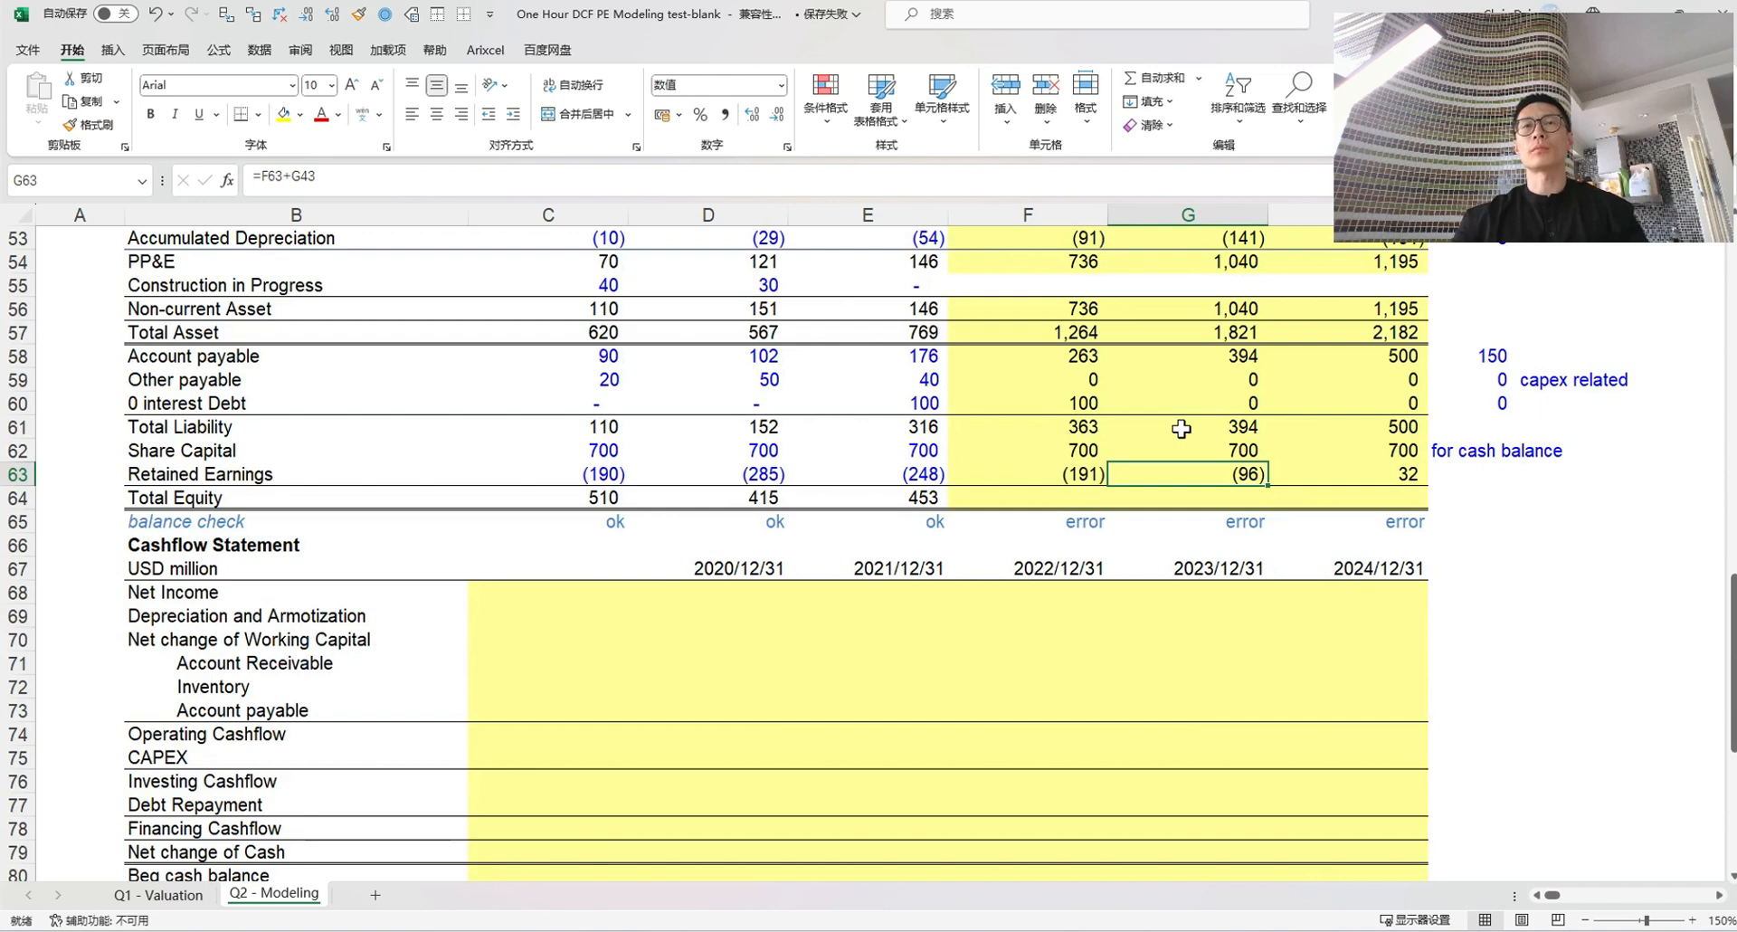
left_click(983, 504)
key("Down")
key("F2")
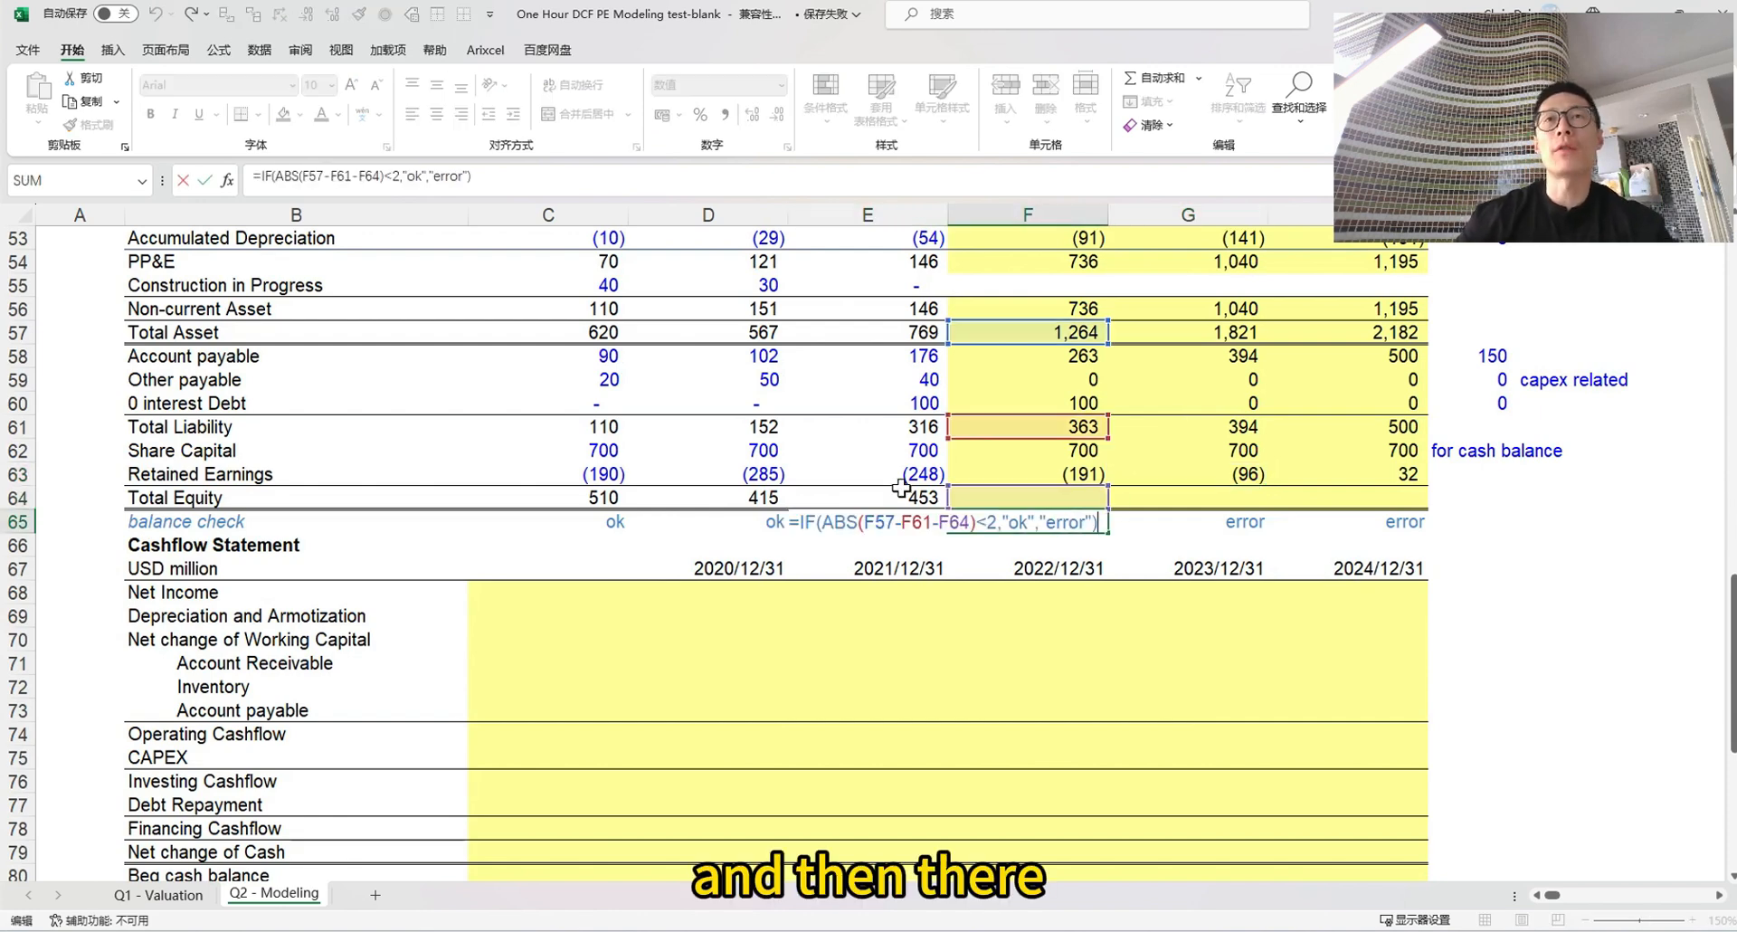
key("Escape")
scroll(988, 633, "up", 4)
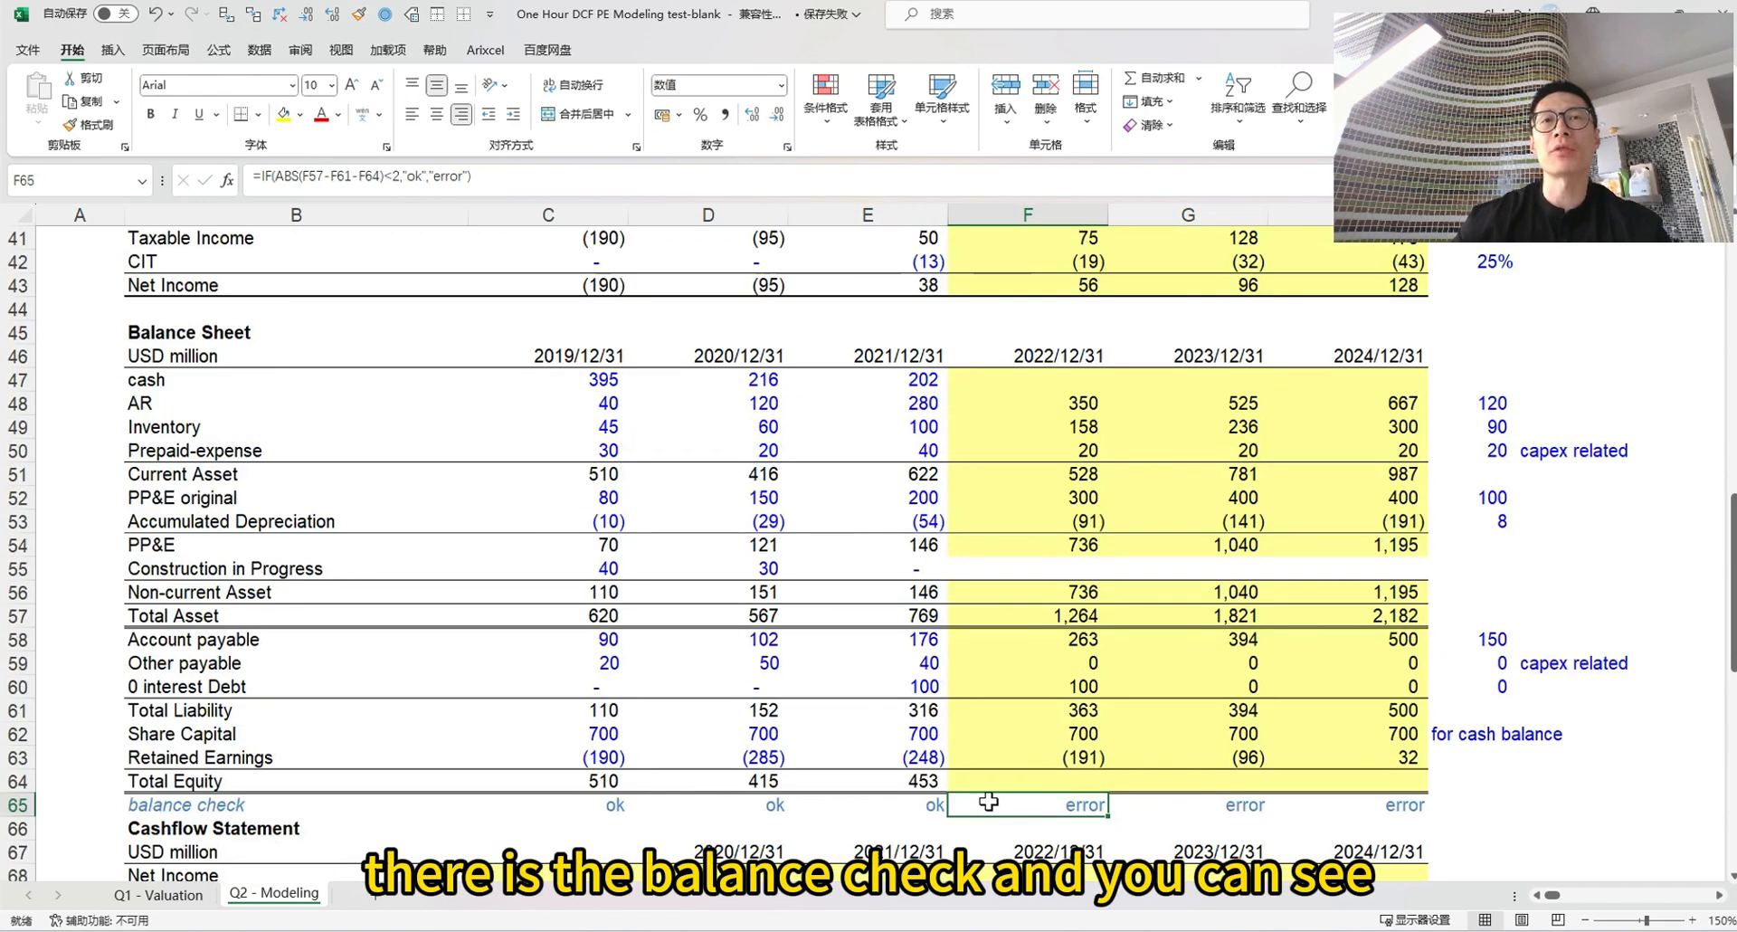
Copy the 2021 Total Equity cell into 2022–2024 as formulas only
left_click(925, 783)
key("ctrl+c")
key("Right")
key("Right")
key("Left")
key("shift+Right")
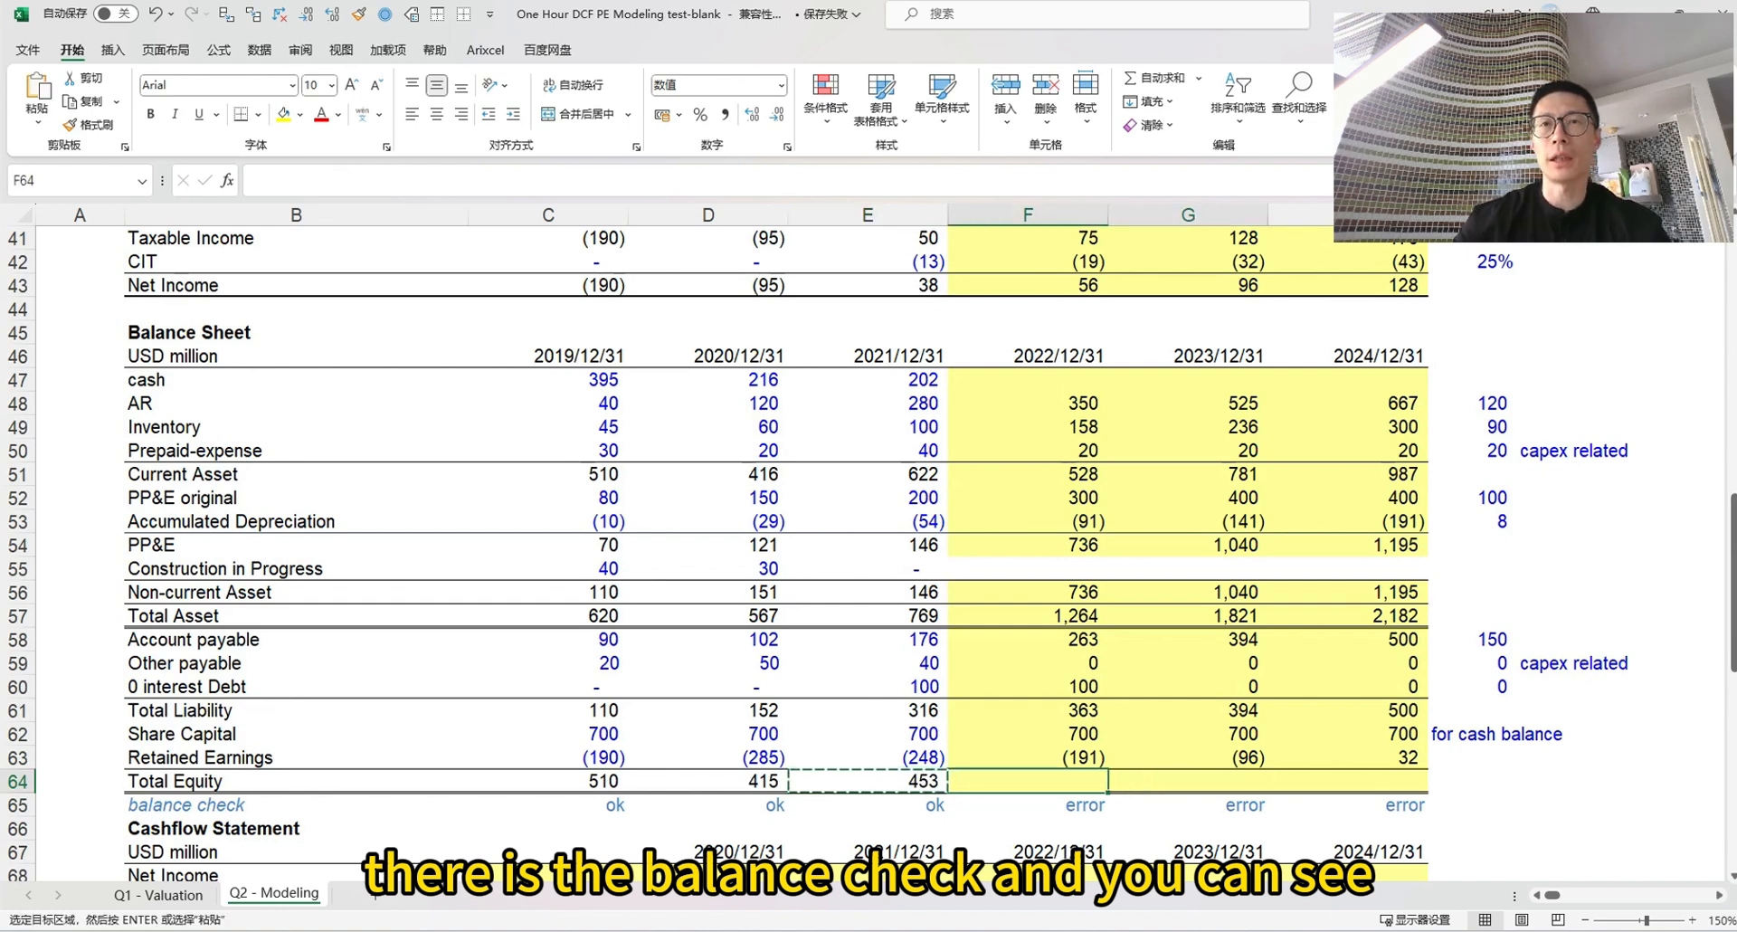
key("shift+Right")
key("ctrl+alt+v")
key("Down")
key("Down")
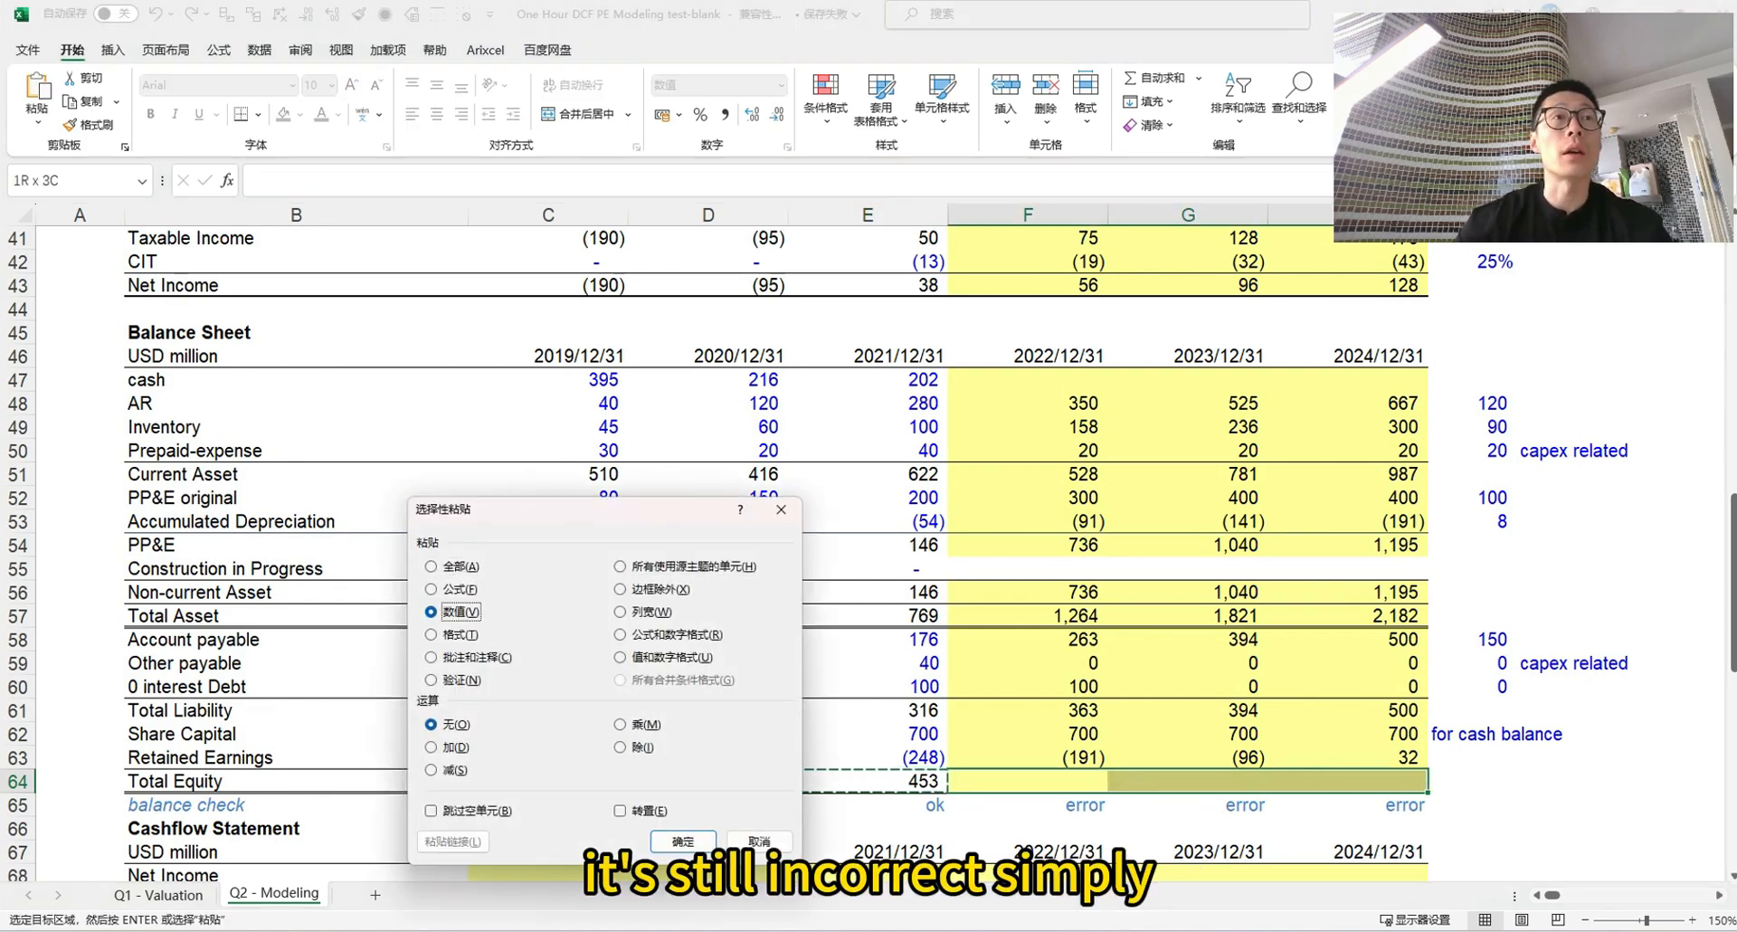
key("Return")
Examine the 2022 balance check formula again, along with the 2022–2024 cash cells of the balance sheet
key("Down")
key("F2")
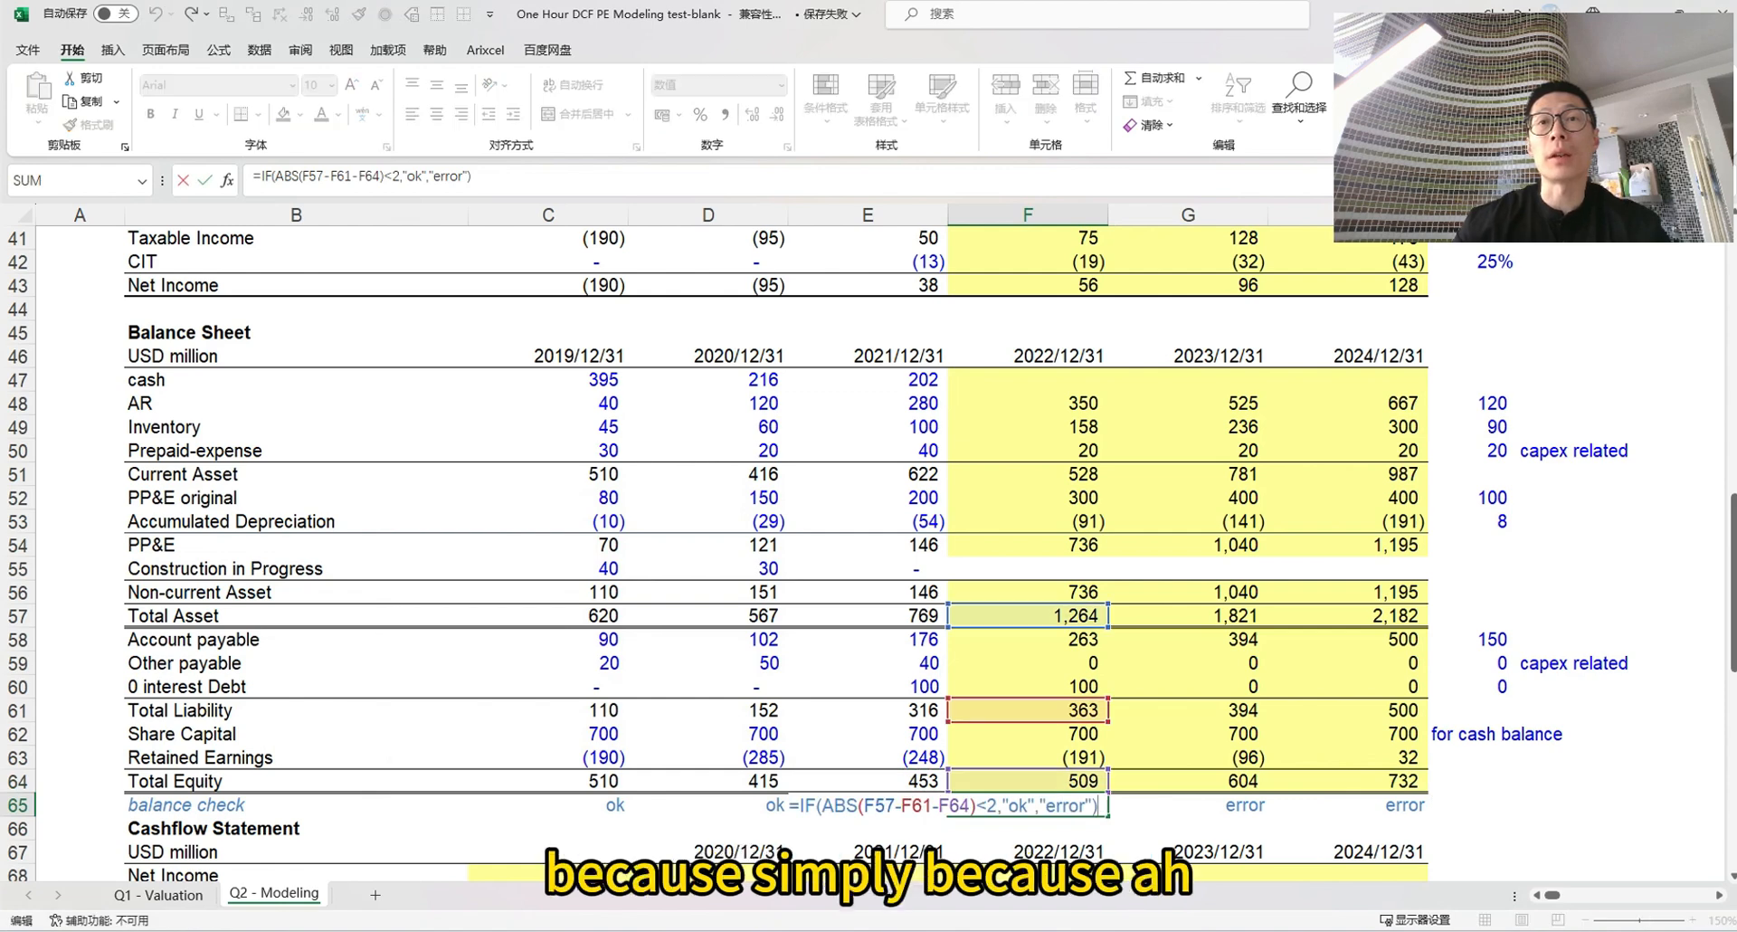
key("Escape")
key("F2")
key("Escape")
key("F2")
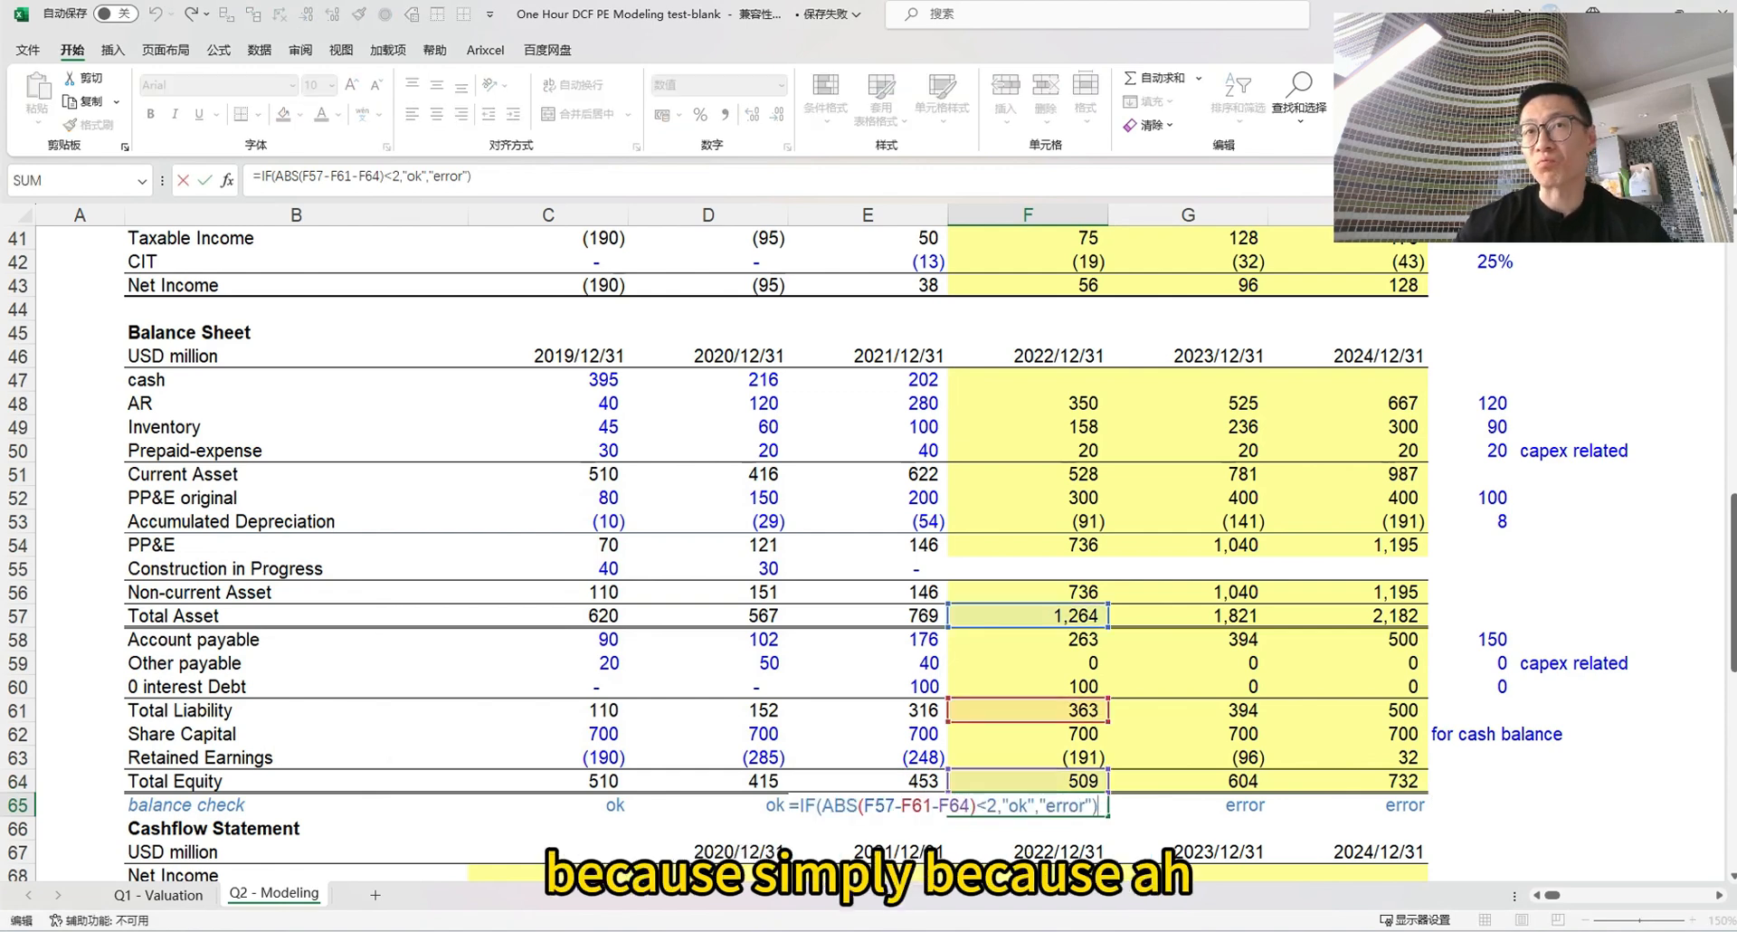
key("Escape")
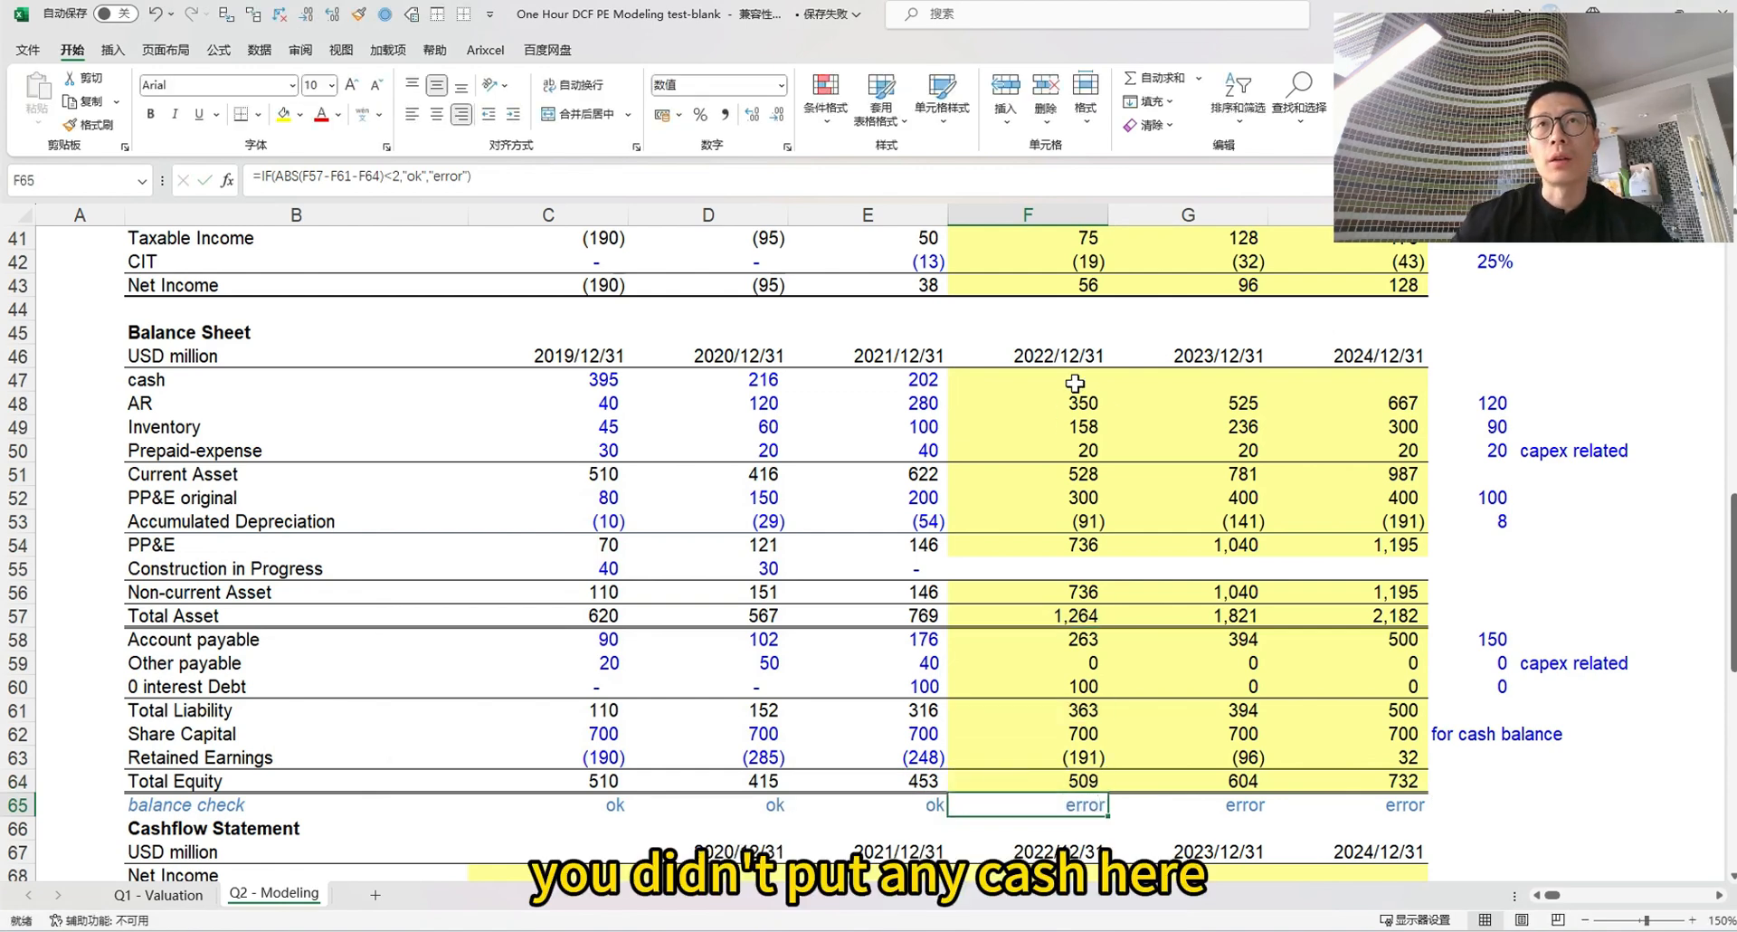
left_click_drag(1075, 380, 1324, 380)
scroll(1320, 382, "down", 3)
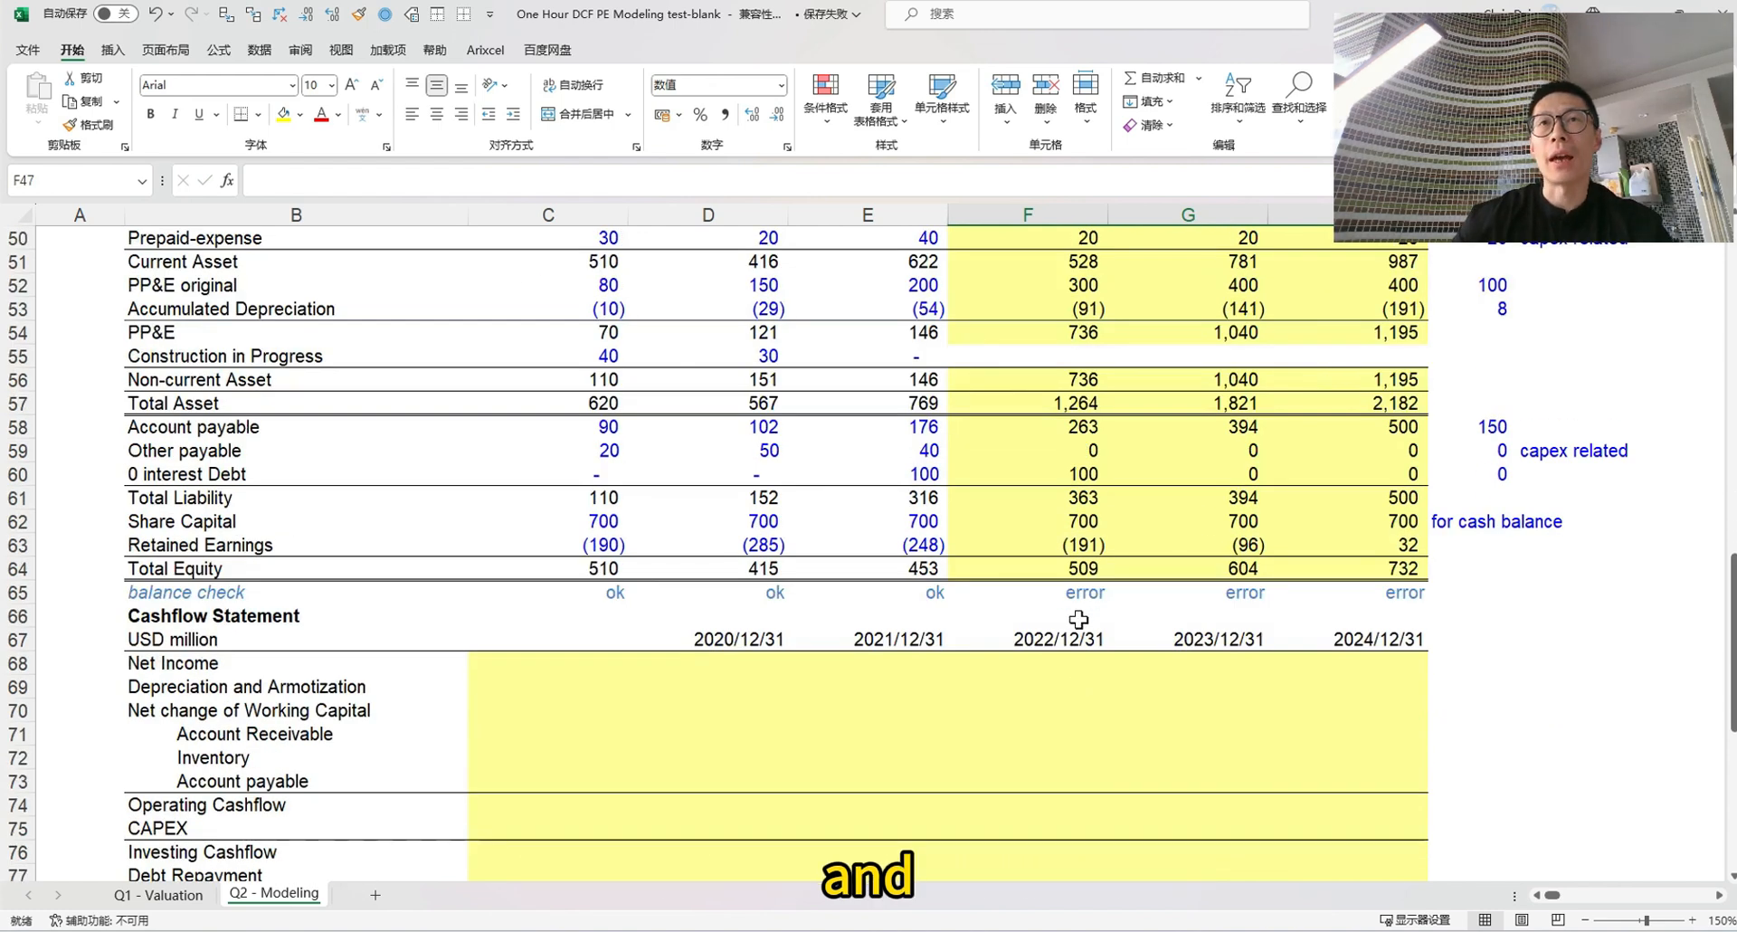
Review the Cashflow Statement's rows and its historical and 2022–2024 forecast ranges to see what needs filling in
left_click(1082, 614)
key("Down")
key("Down")
key("Left")
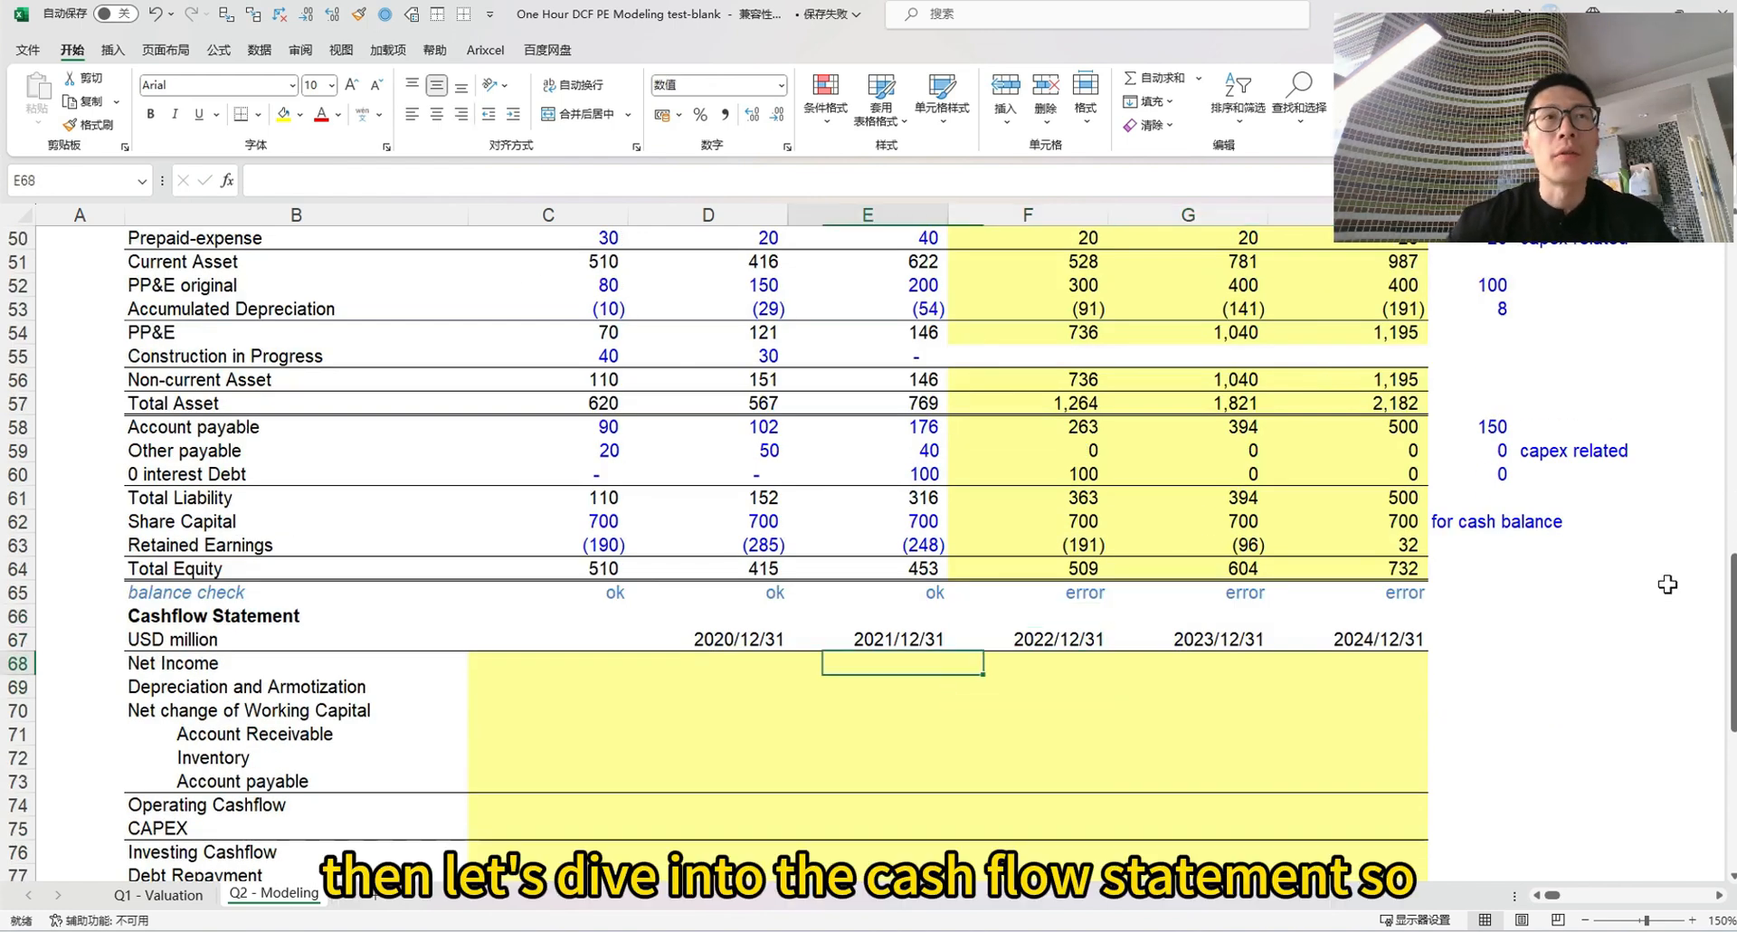
key("Left")
key("Left")
key("Right")
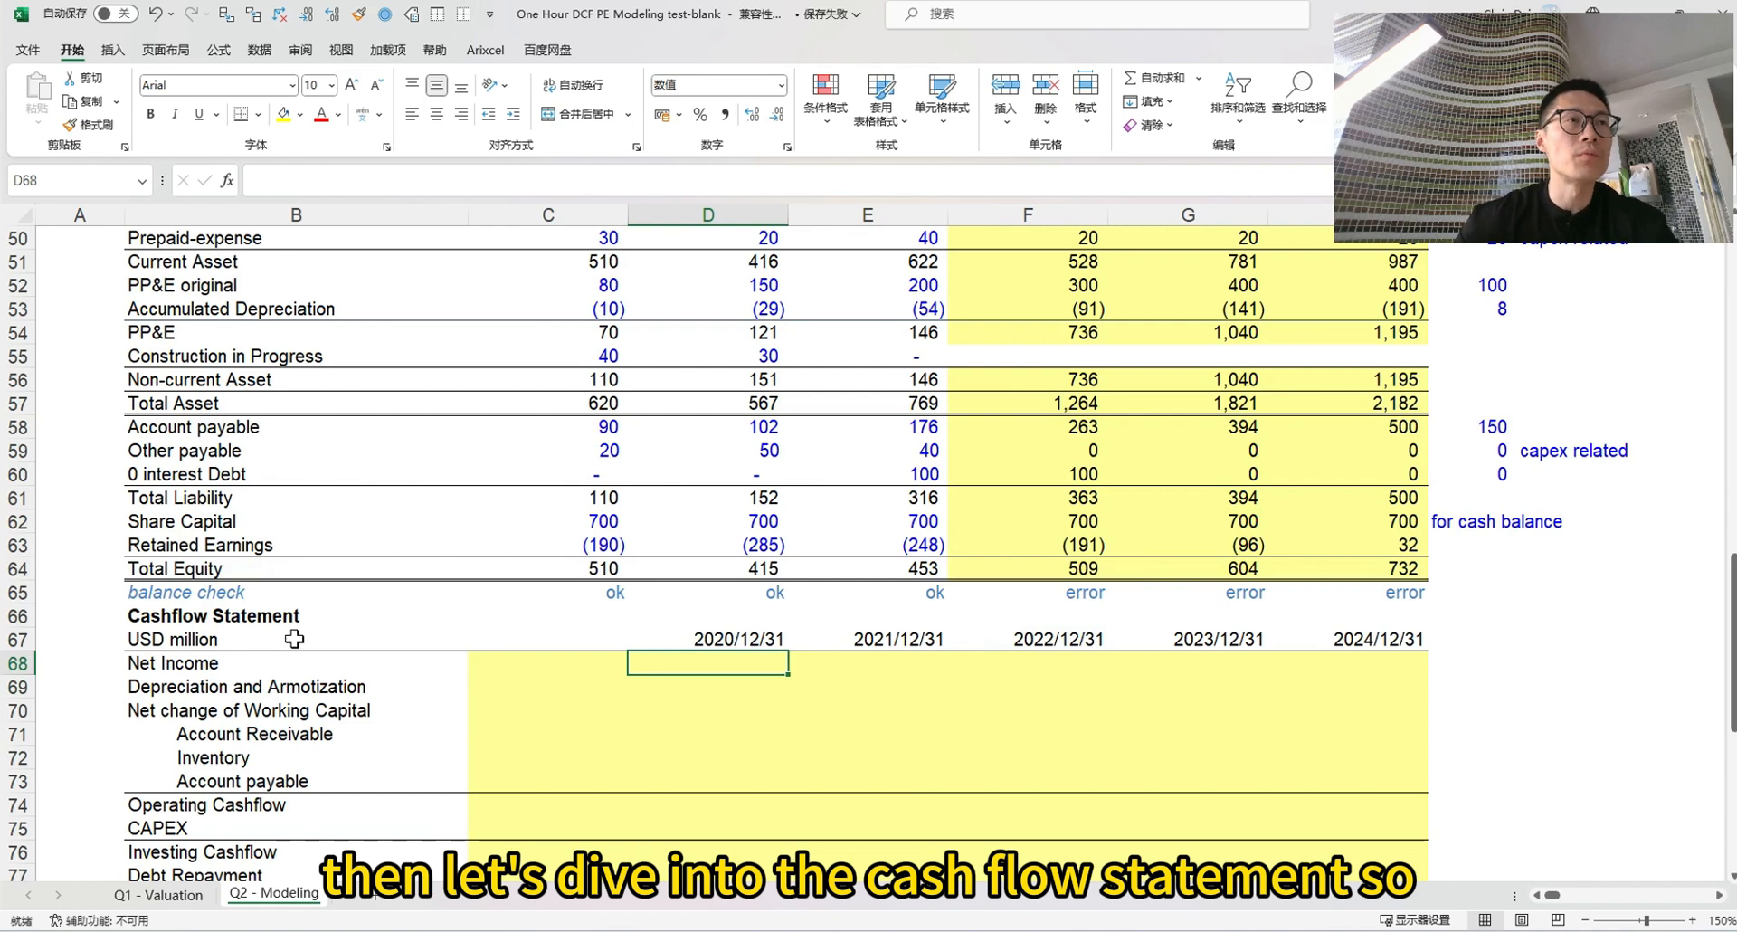
scroll(235, 678, "down", 3)
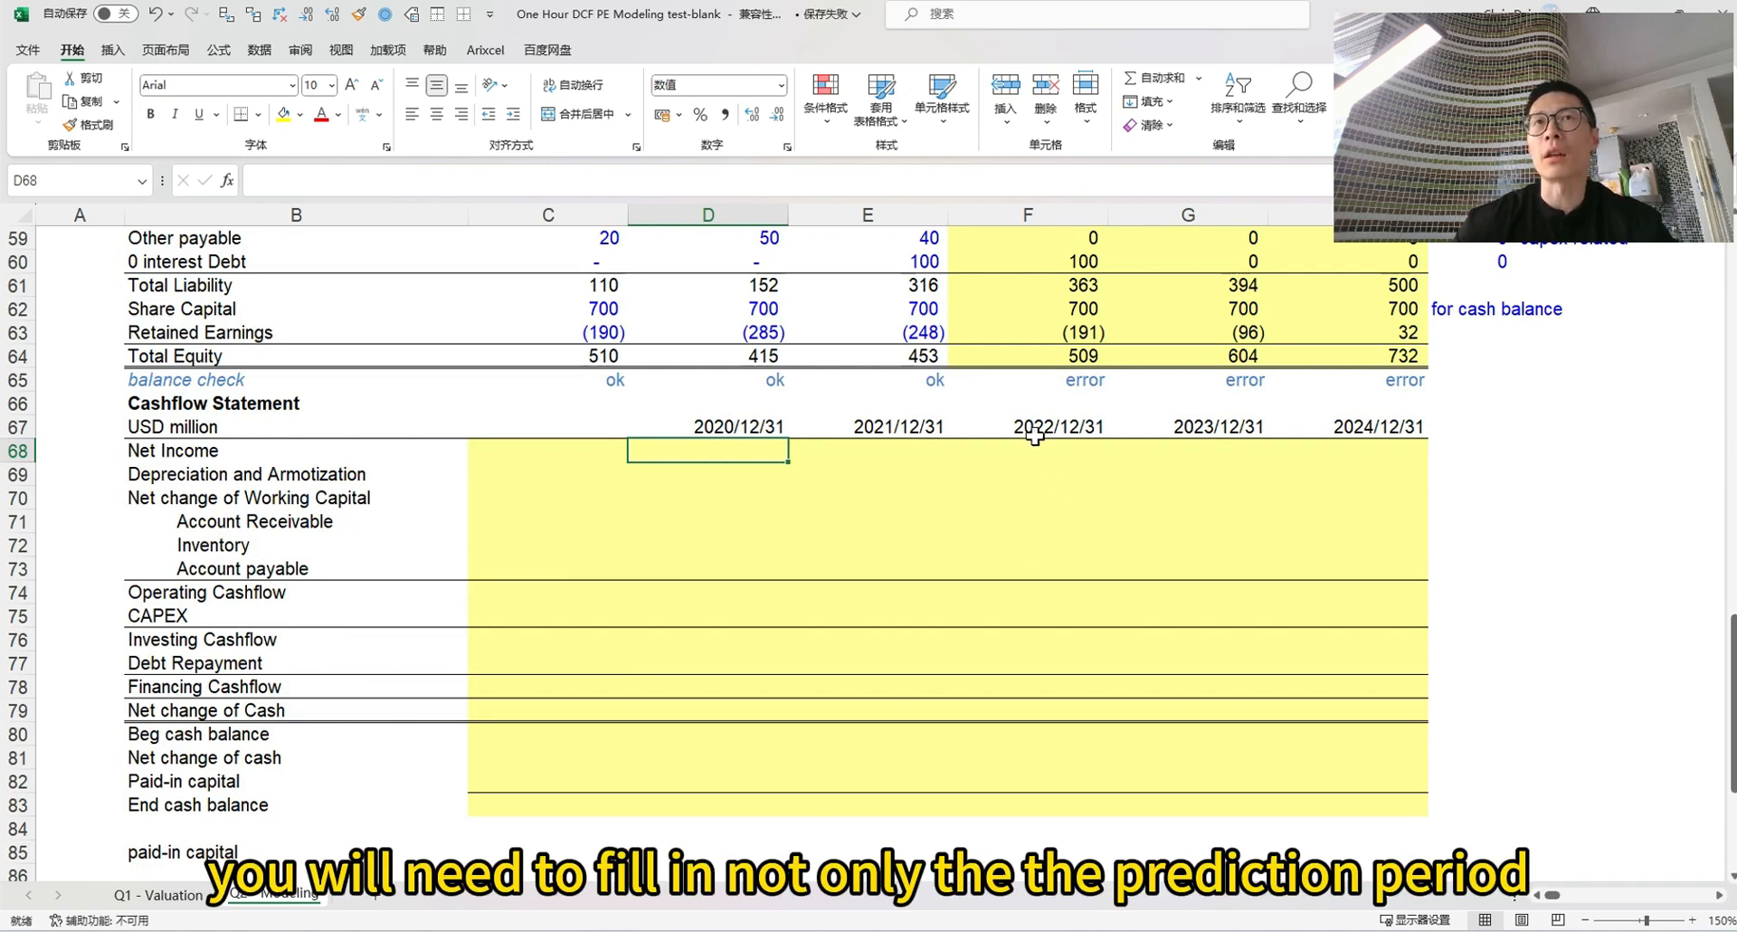
left_click_drag(1034, 436, 1348, 807)
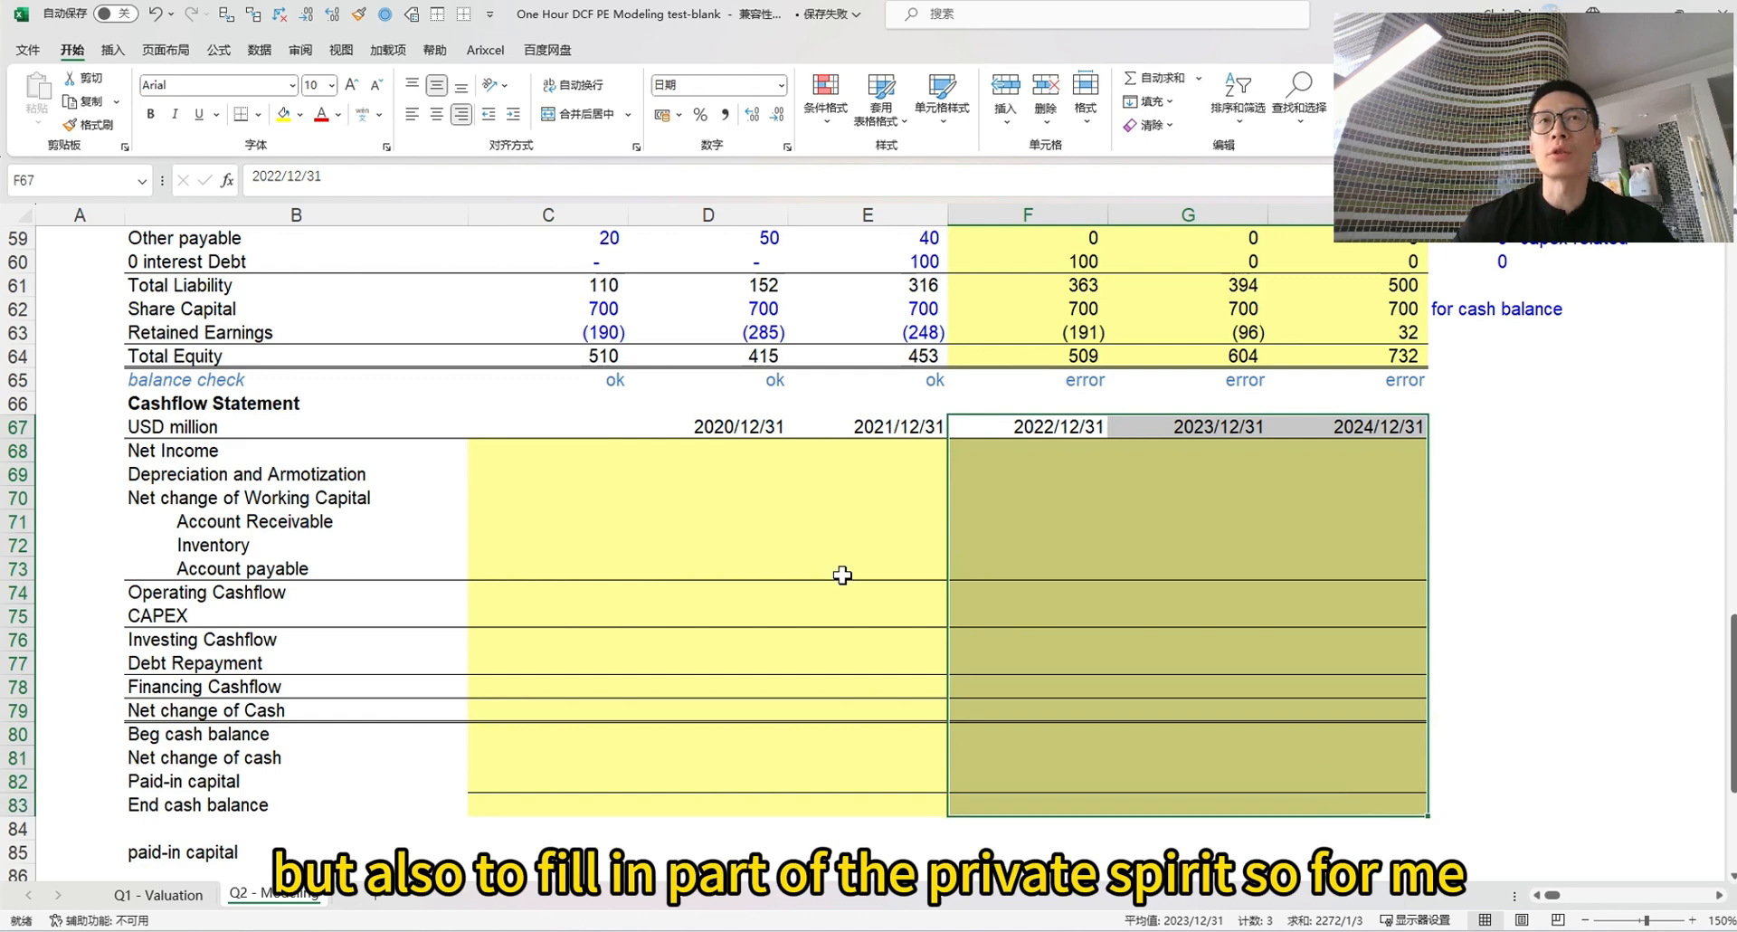
left_click_drag(686, 425, 850, 802)
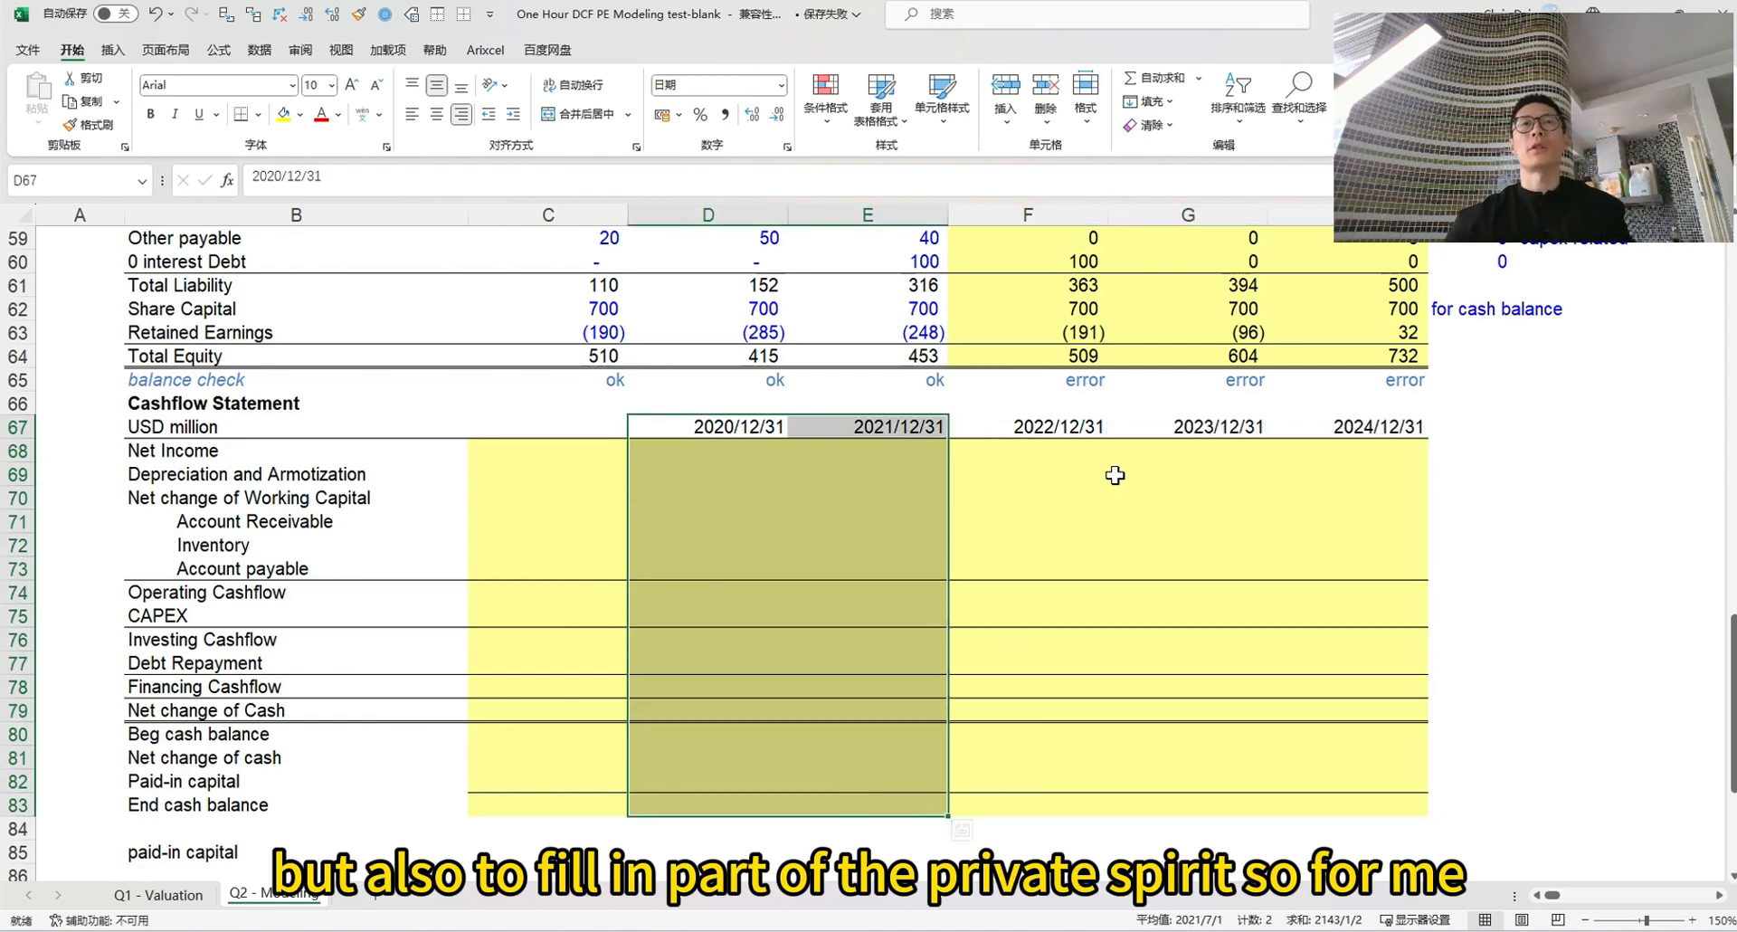
scroll(1015, 486, "up", 1)
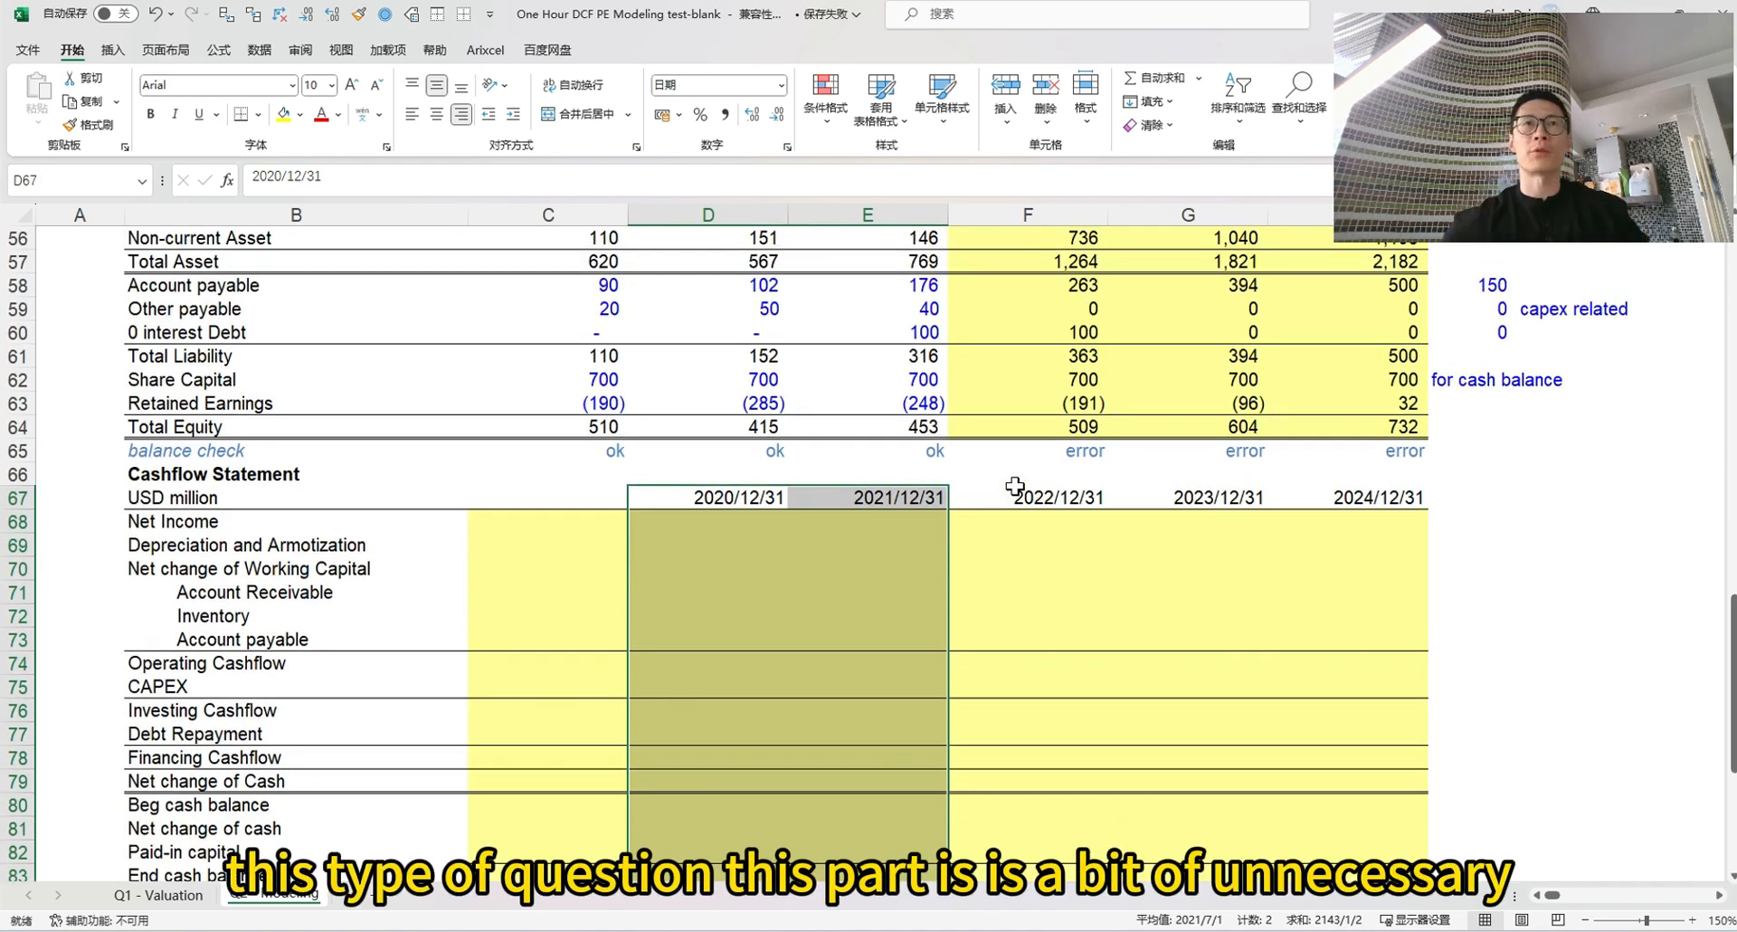
left_click_drag(516, 524, 918, 812)
left_click_drag(1000, 481, 1321, 823)
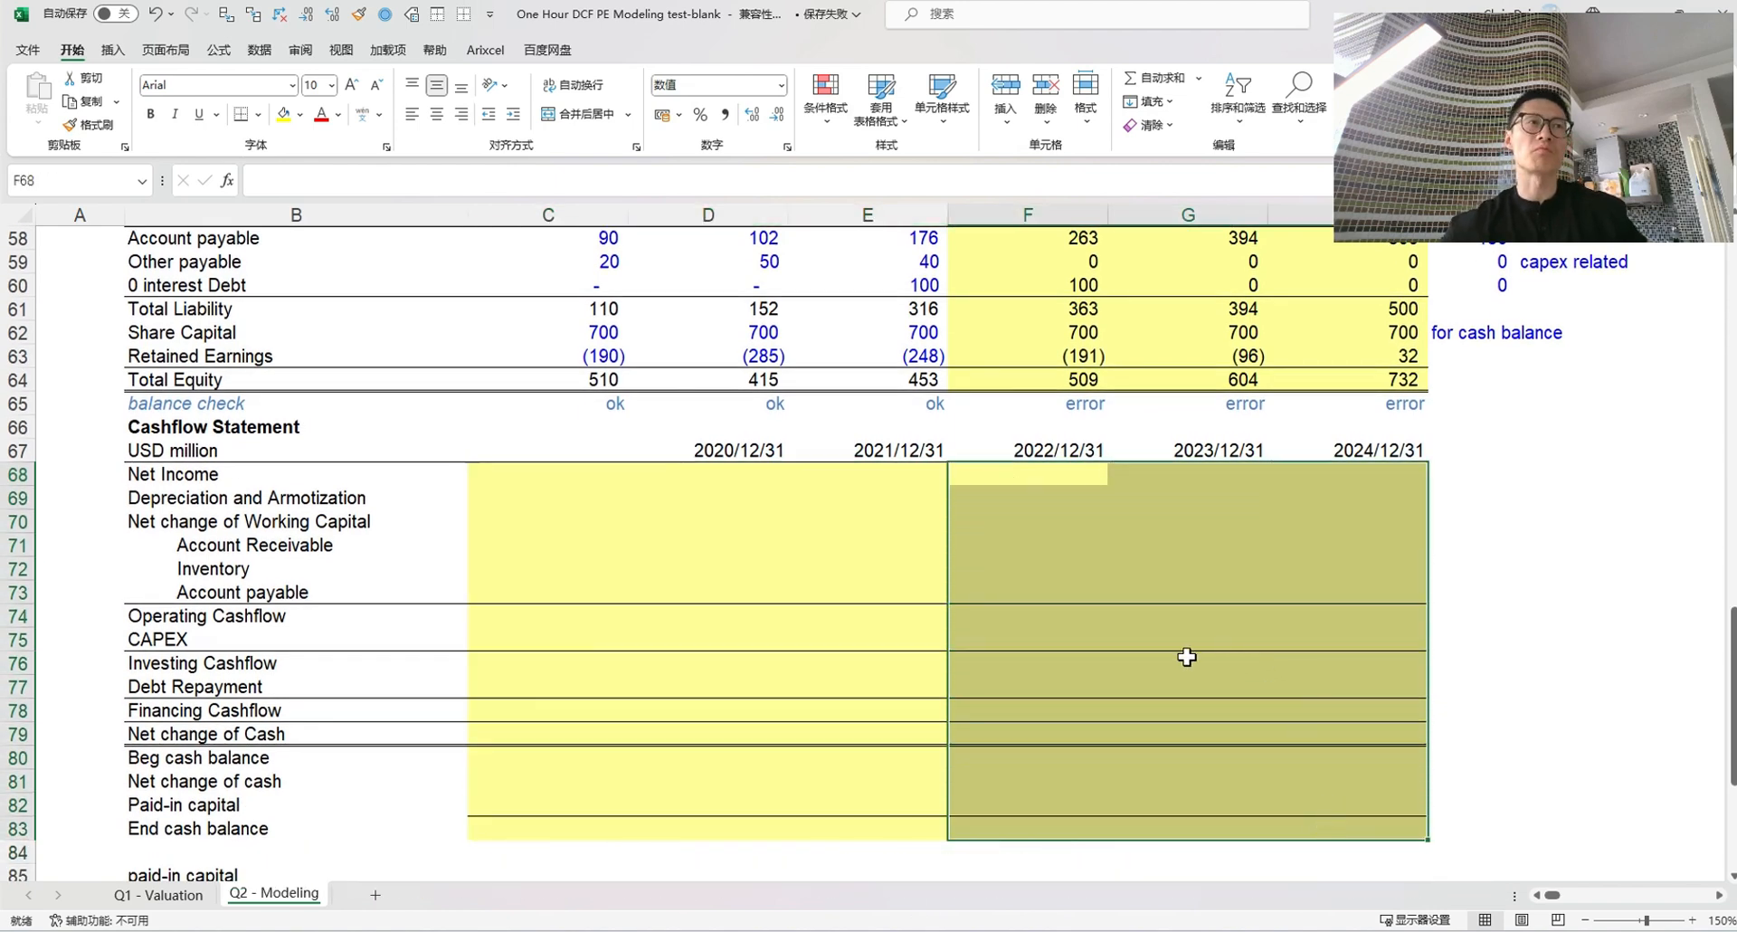
Link the 2020 Net Income of the Cashflow Statement to the income statement's 2020 Net Income with =D43
left_click(679, 475)
left_click(1052, 477)
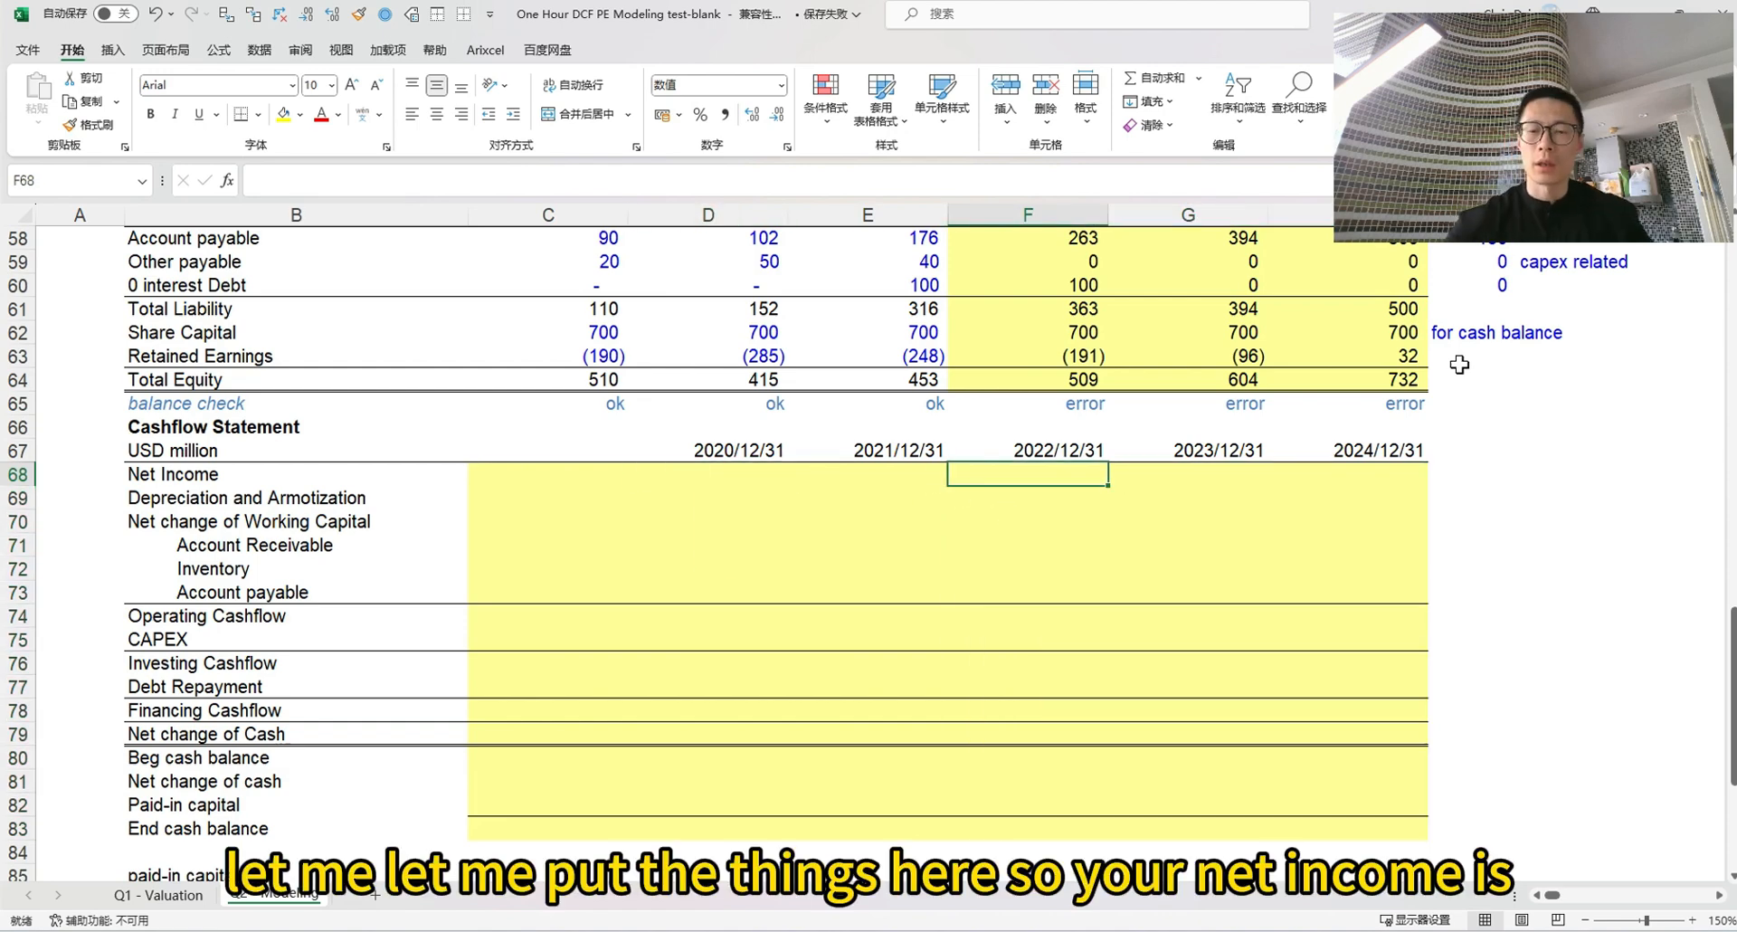
key("Left")
key("Left")
type("=")
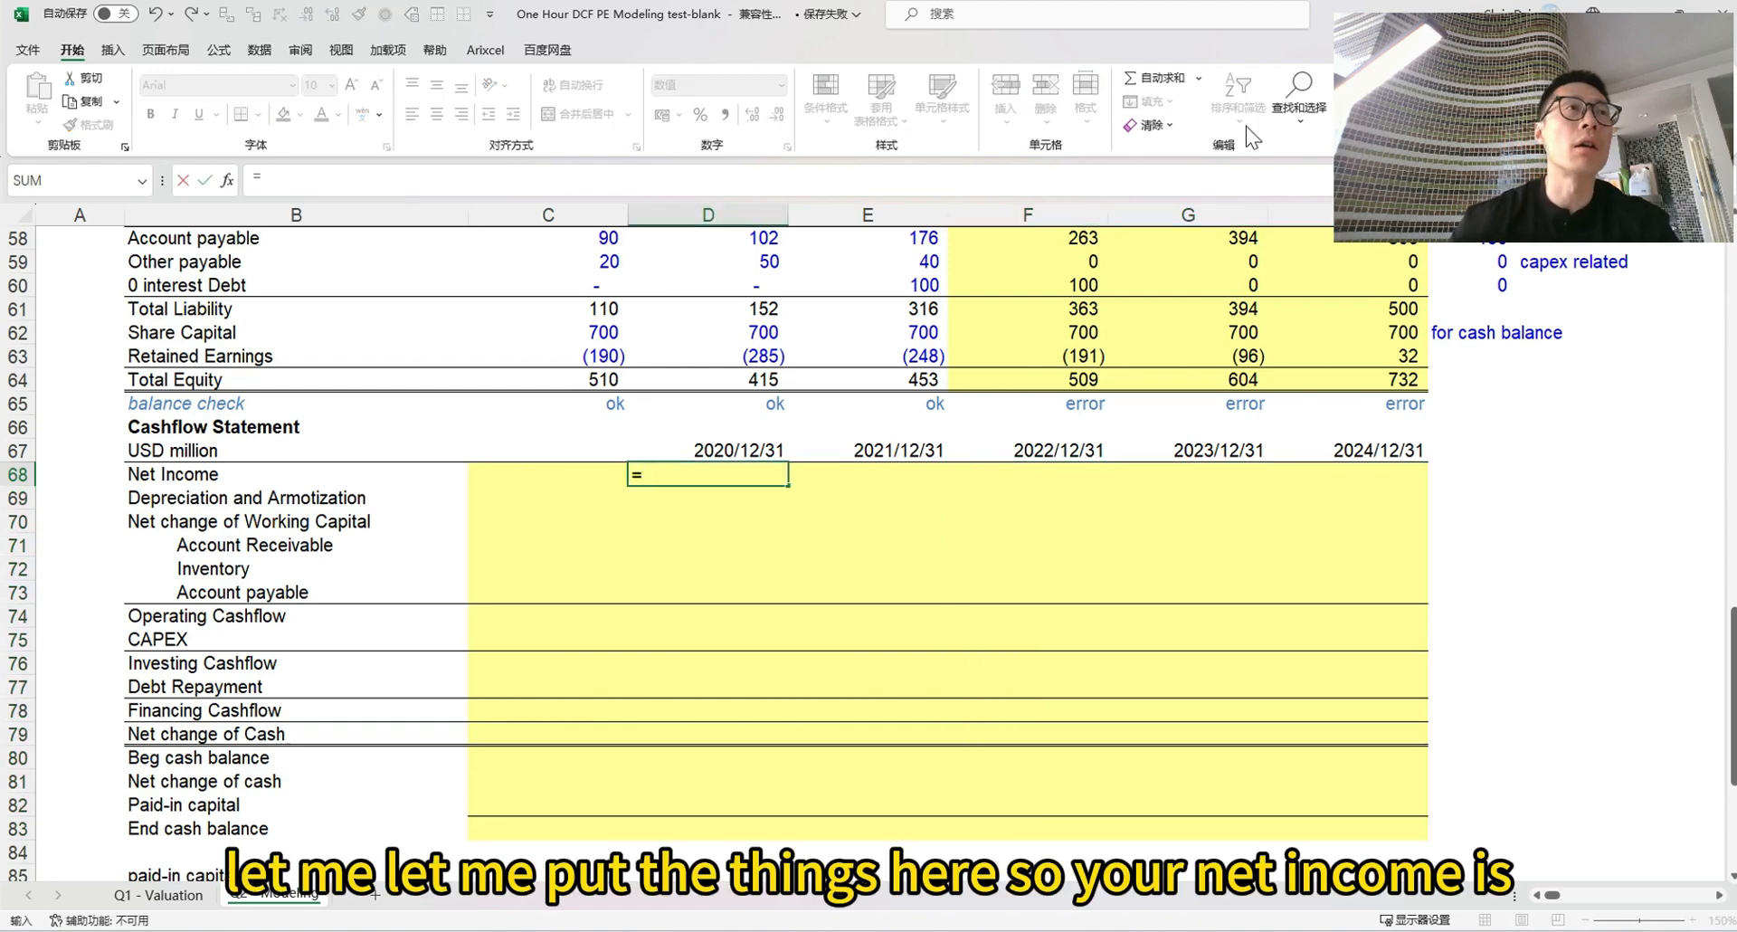
scroll(769, 325, "up", 6)
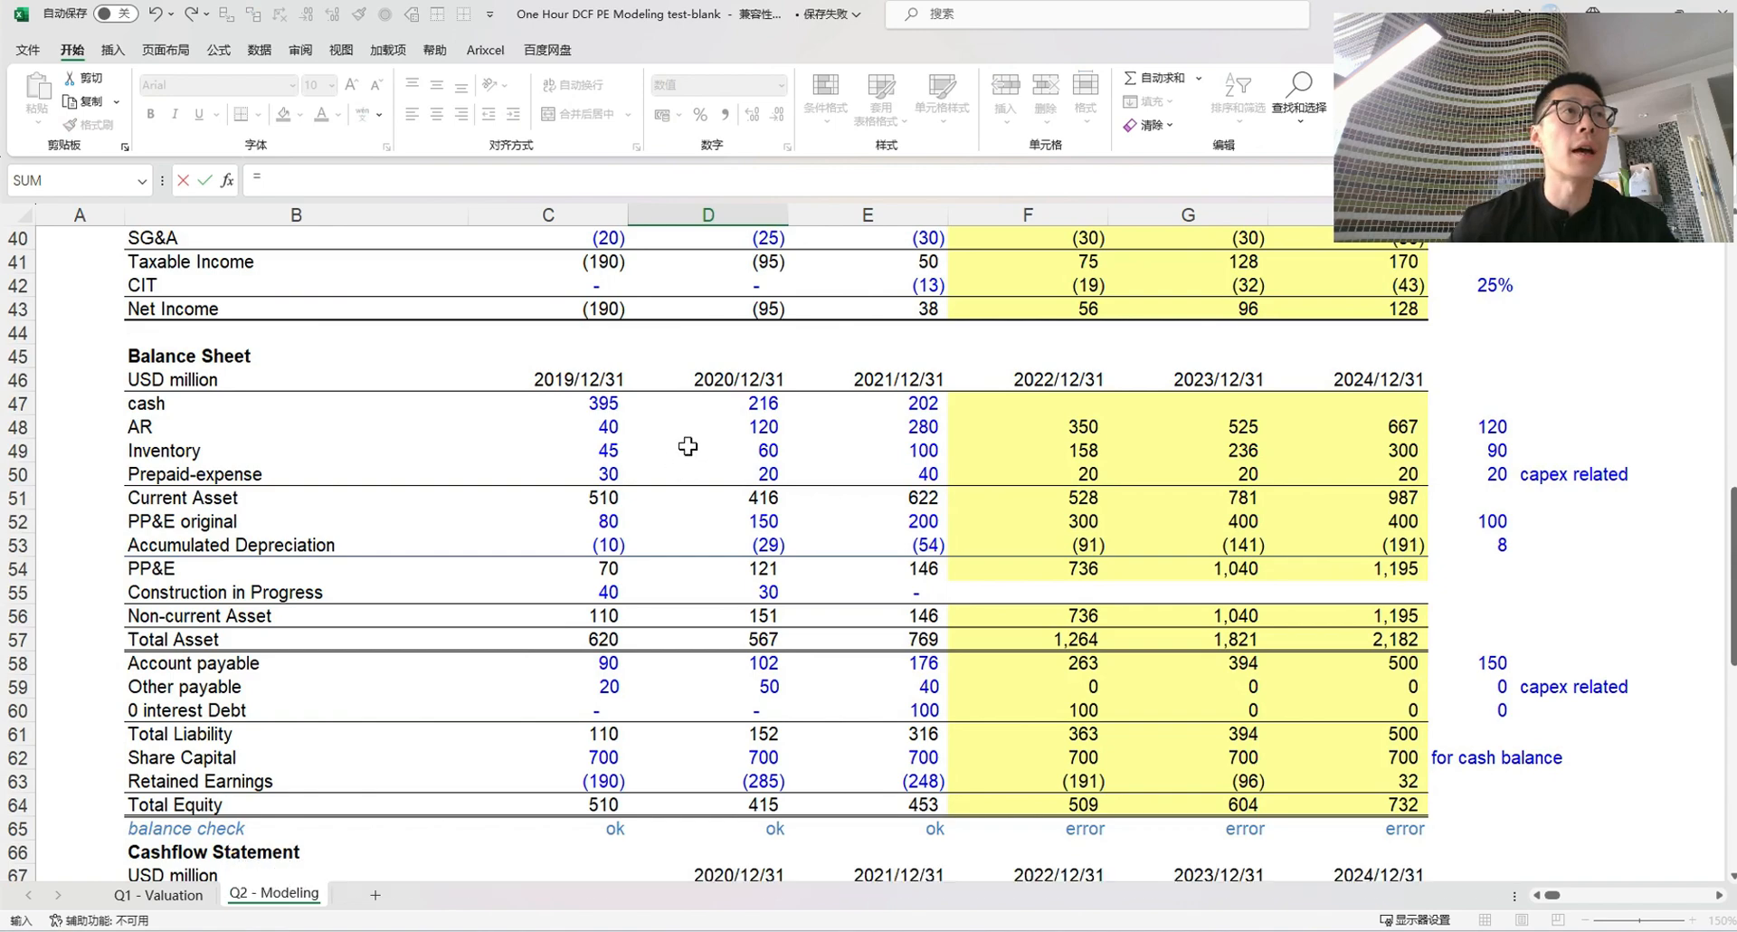
scroll(724, 462, "up", 2)
left_click(738, 457)
key("ctrl+Return")
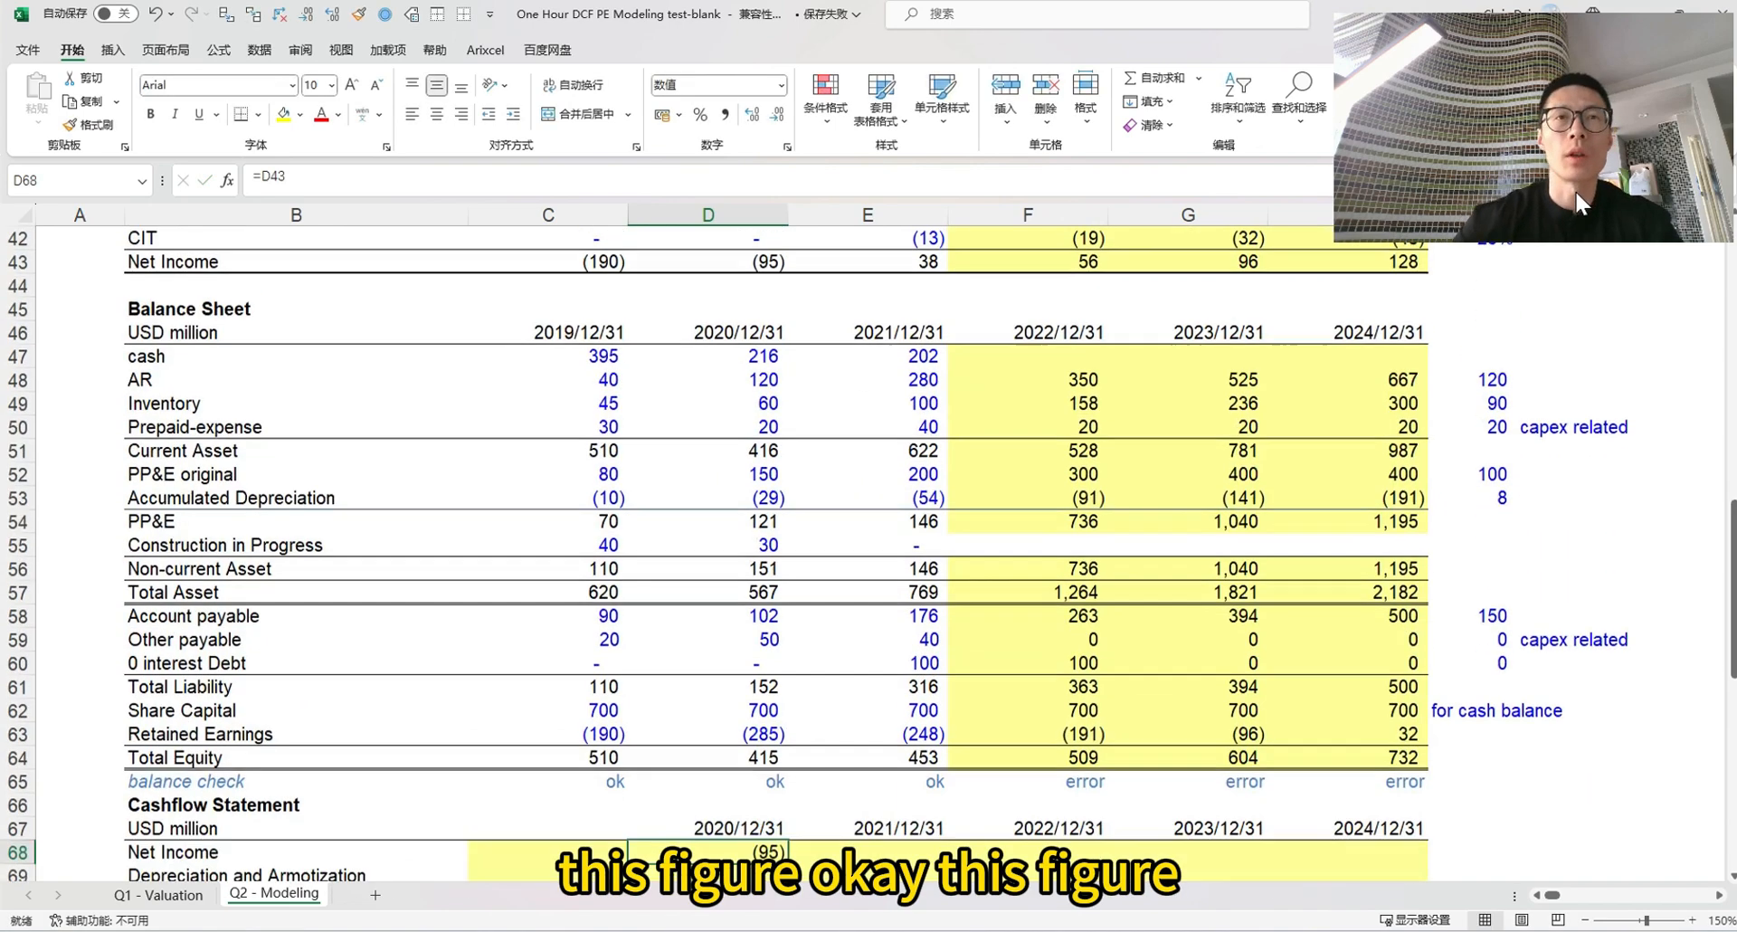
Copy the Cashflow Statement's 2020 Net Income formula into the 2019 column and across 2021–2024
key("ctrl+c")
key("Left")
key("ctrl+v")
key("Escape")
key("Right")
key("shift+Right")
key("shift+Right")
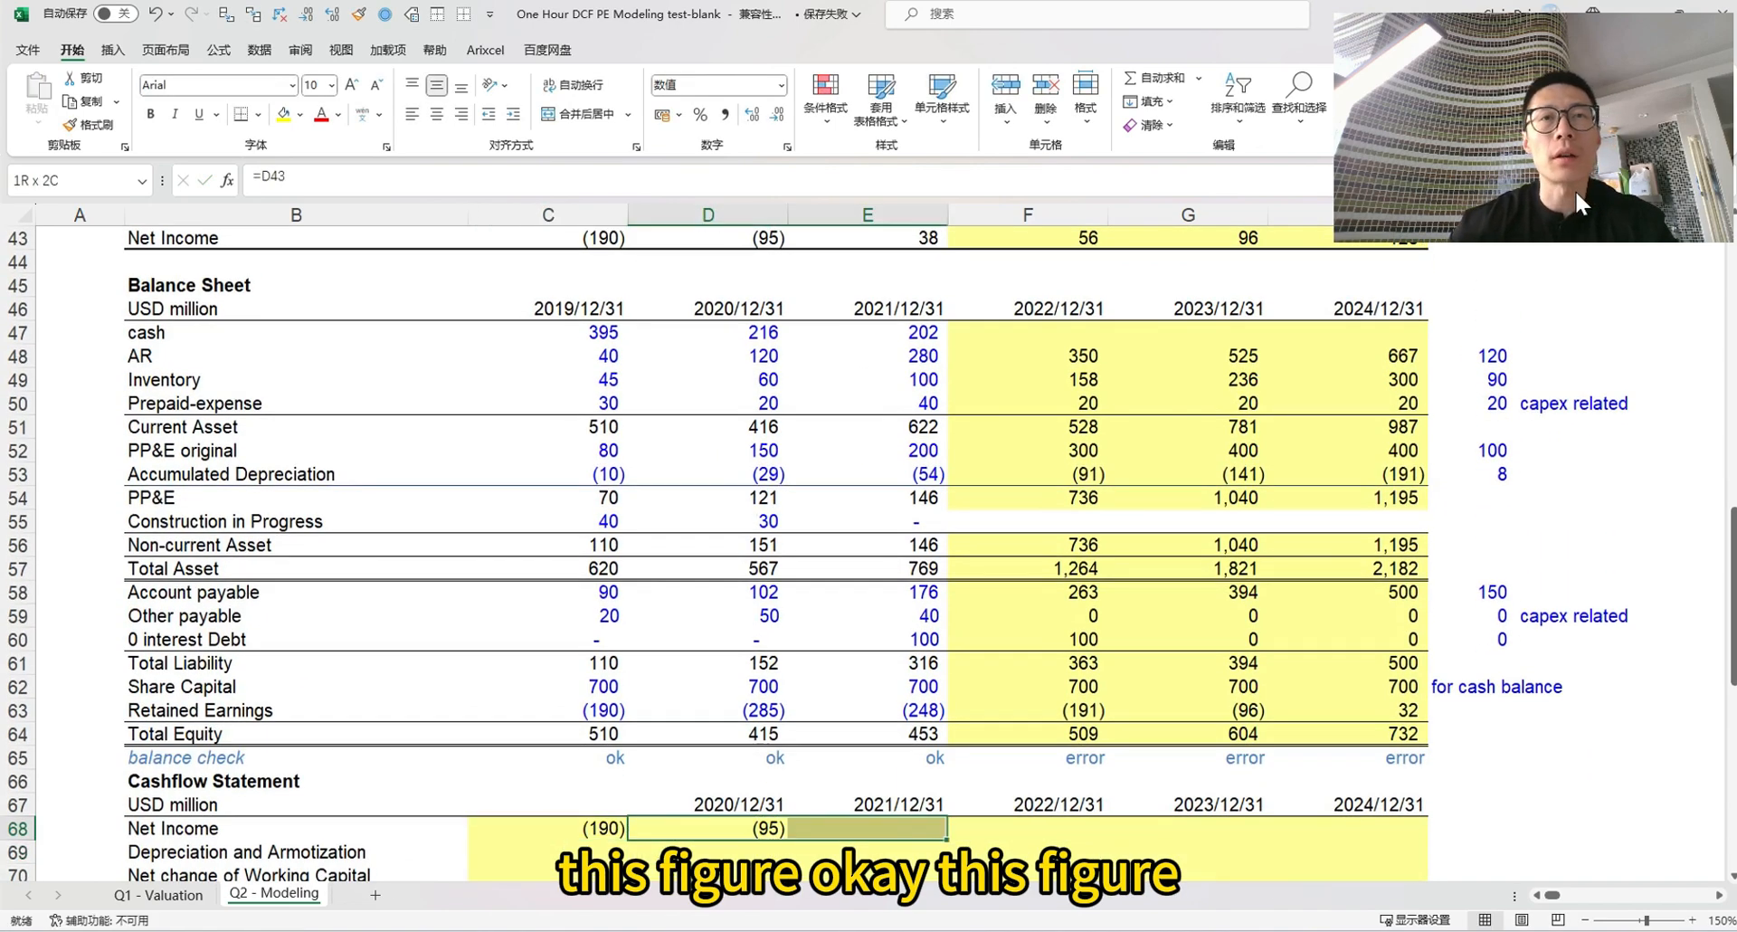
key("Left")
key("Right")
key("shift+Right")
key("shift+Right")
key("shift+Right")
key("shift+Right")
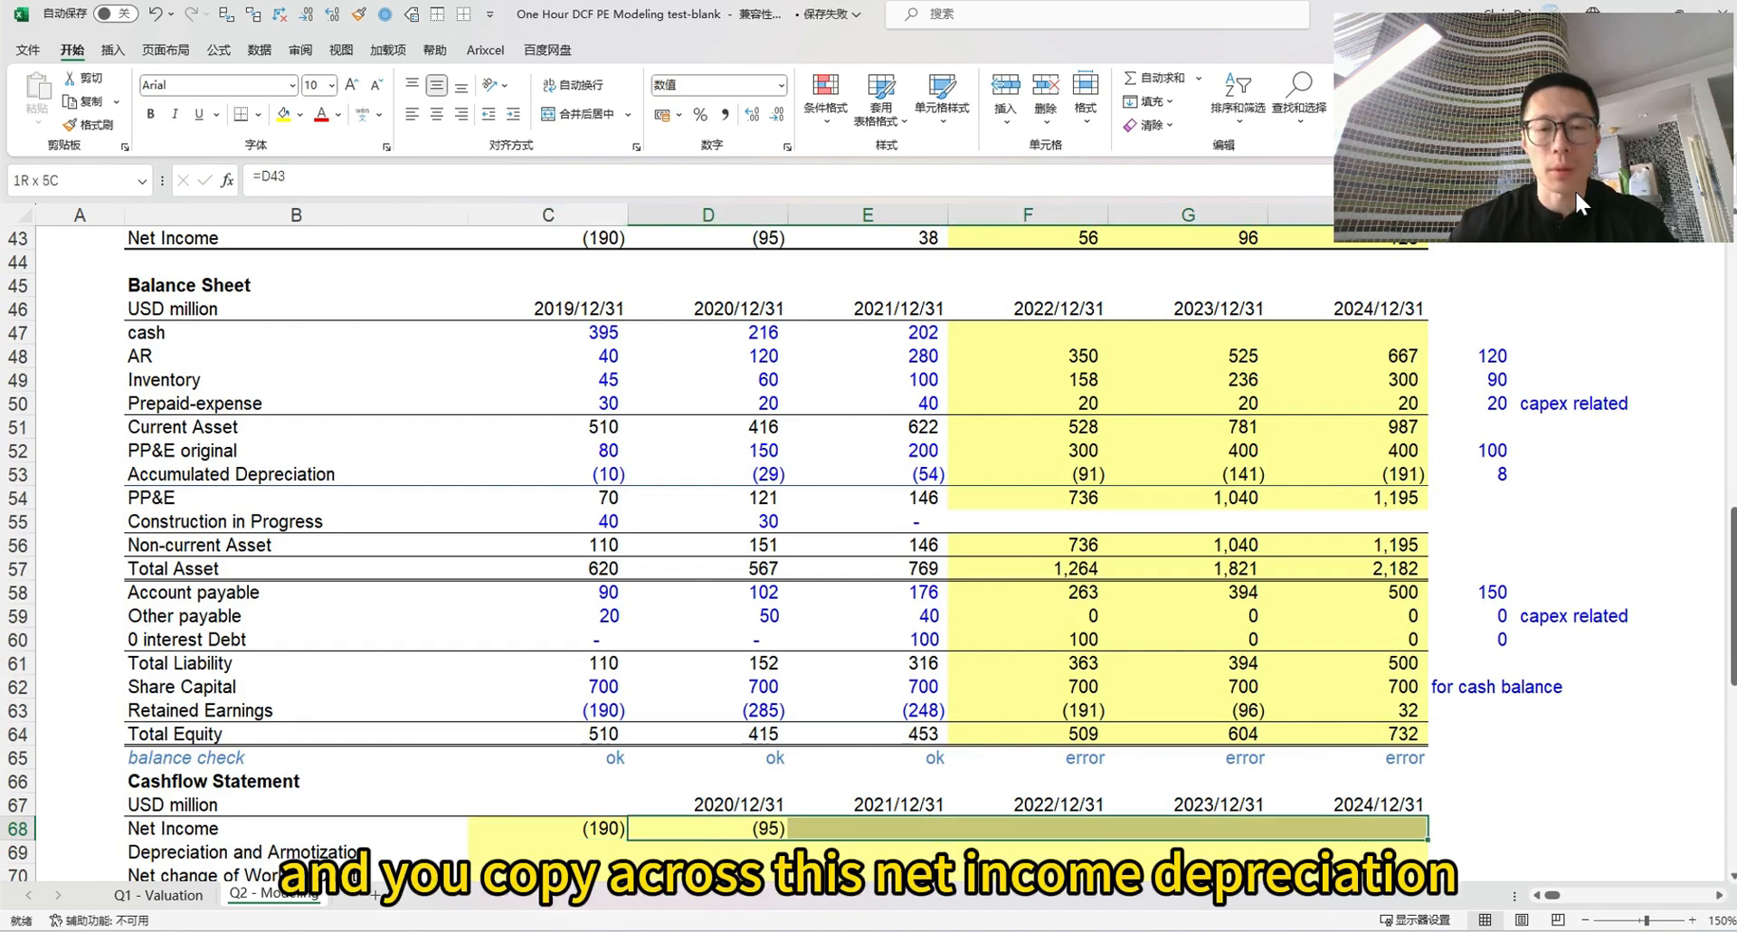
key("ctrl+r")
key("Down")
key("Left")
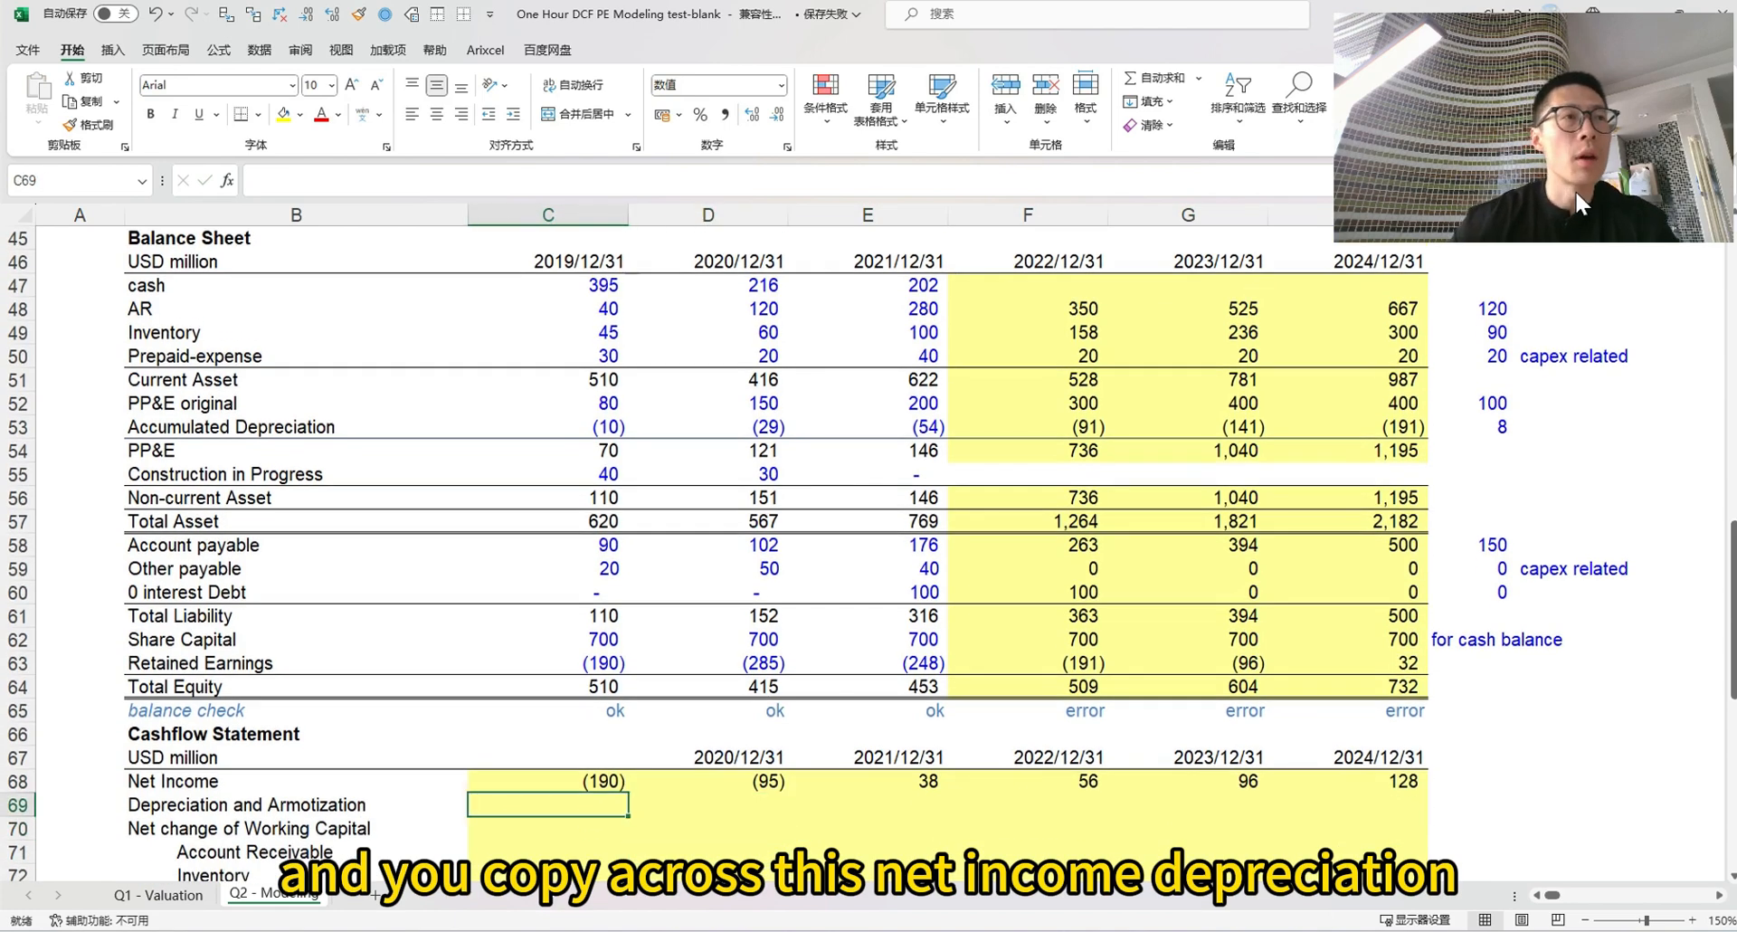
type("=")
key("Up")
key("Up")
key("Up")
key("Up")
key("Up")
key("Up")
key("Up")
key("Up")
key("Up")
key("Up")
key("Up")
key("Up")
key("Up")
key("Up")
key("Up")
key("Up")
key("Up")
key("Up")
key("Up")
key("Up")
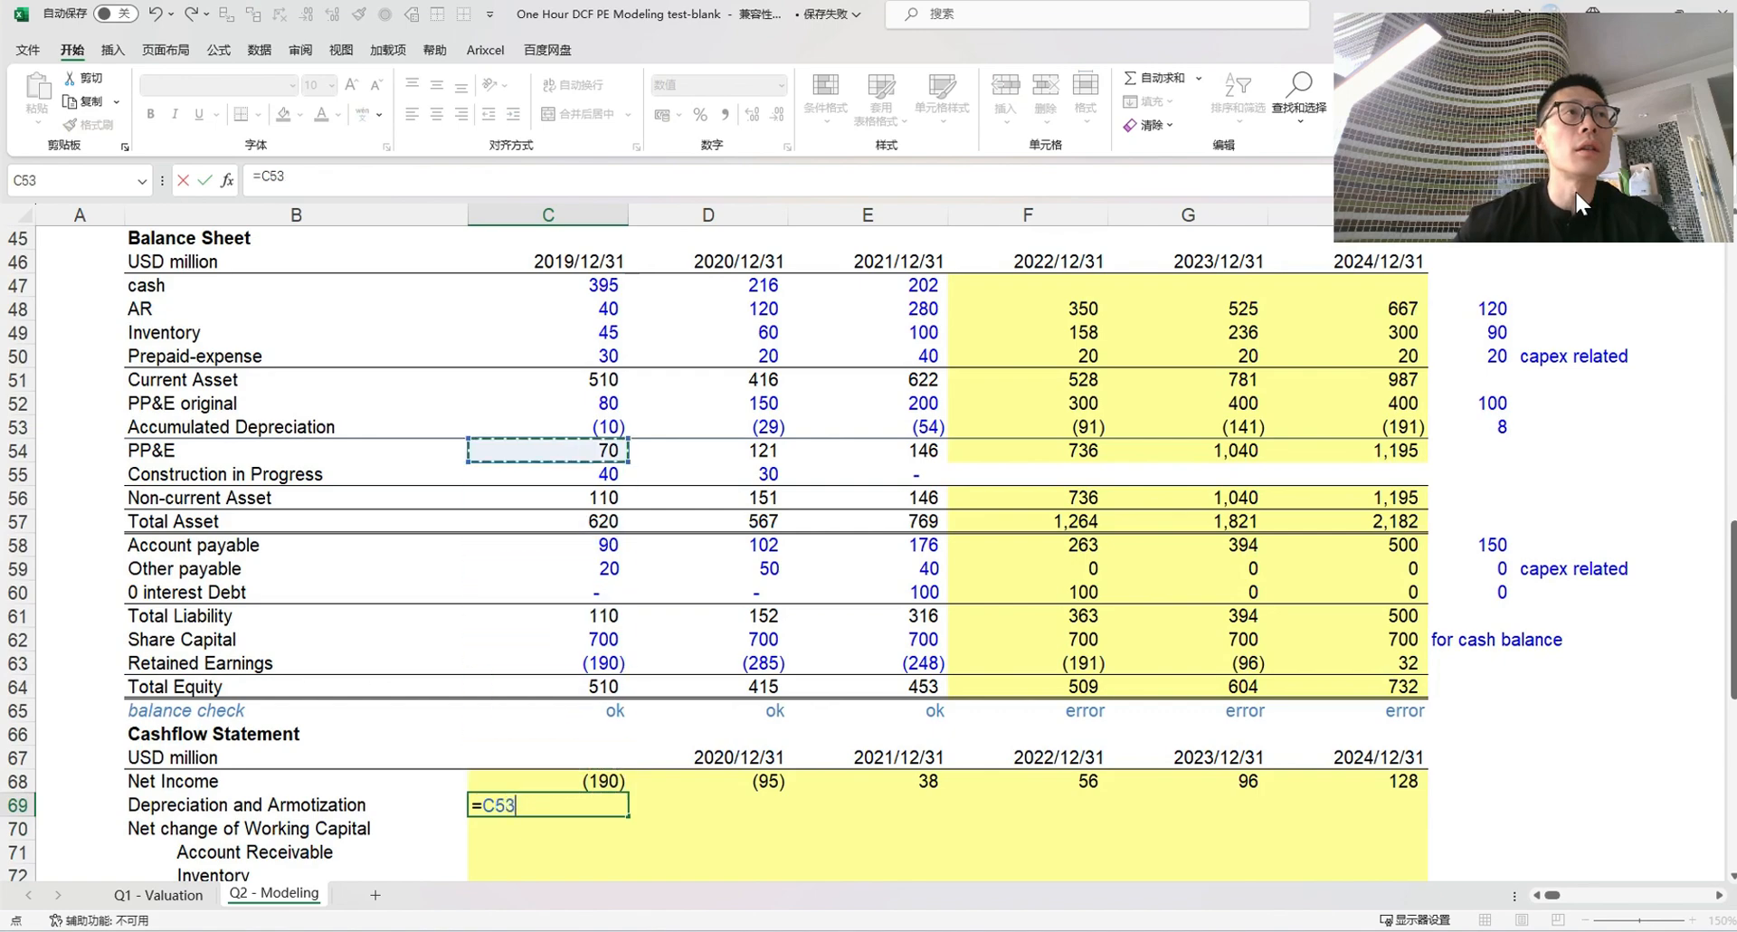
key("Up")
key("Up")
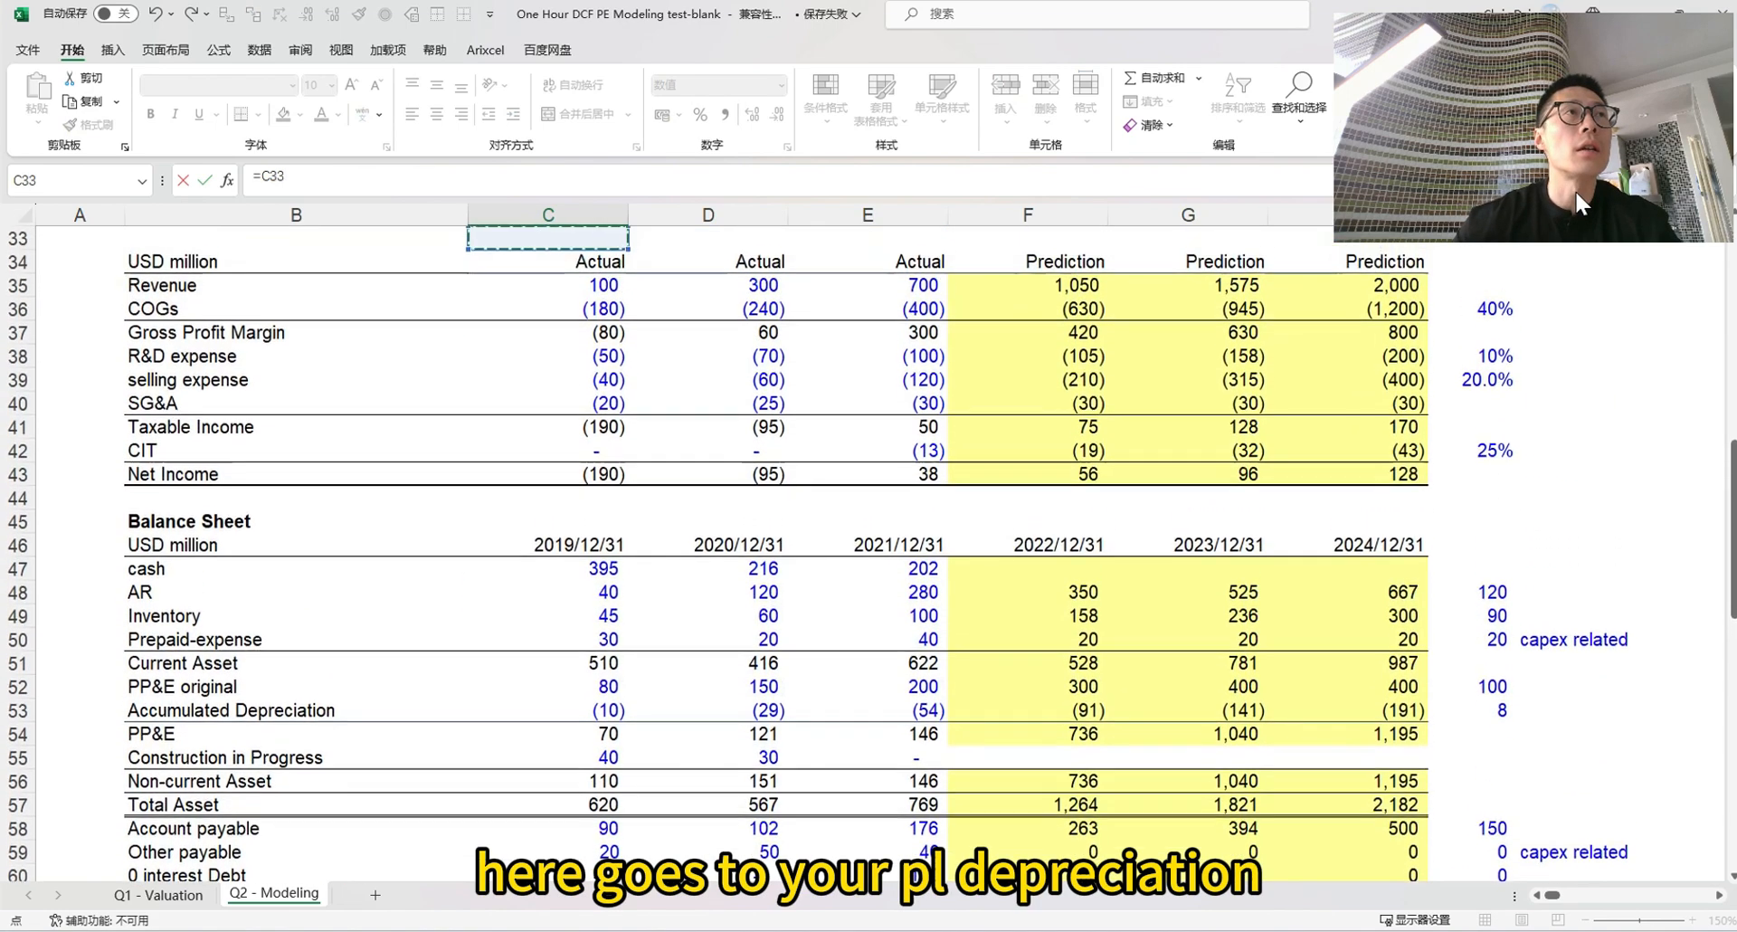
key("Down")
key("Down")
key("Down")
key("Down")
key("Down")
key("Down")
key("Down")
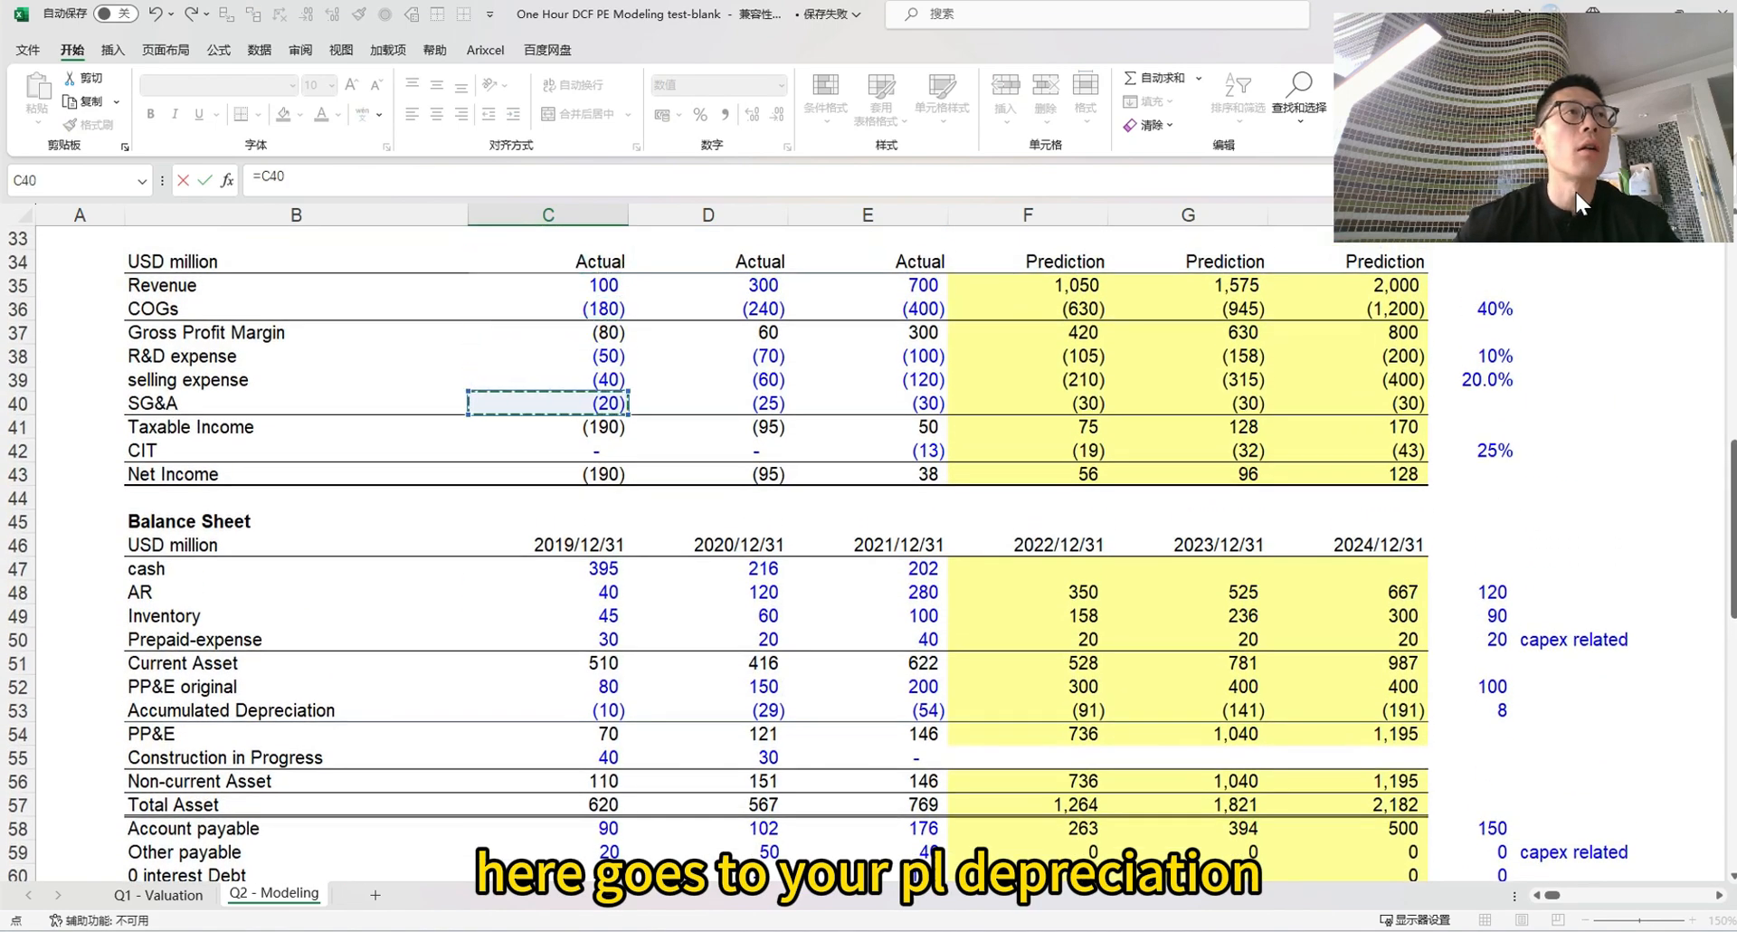
key("Up")
key("Down")
key("Up")
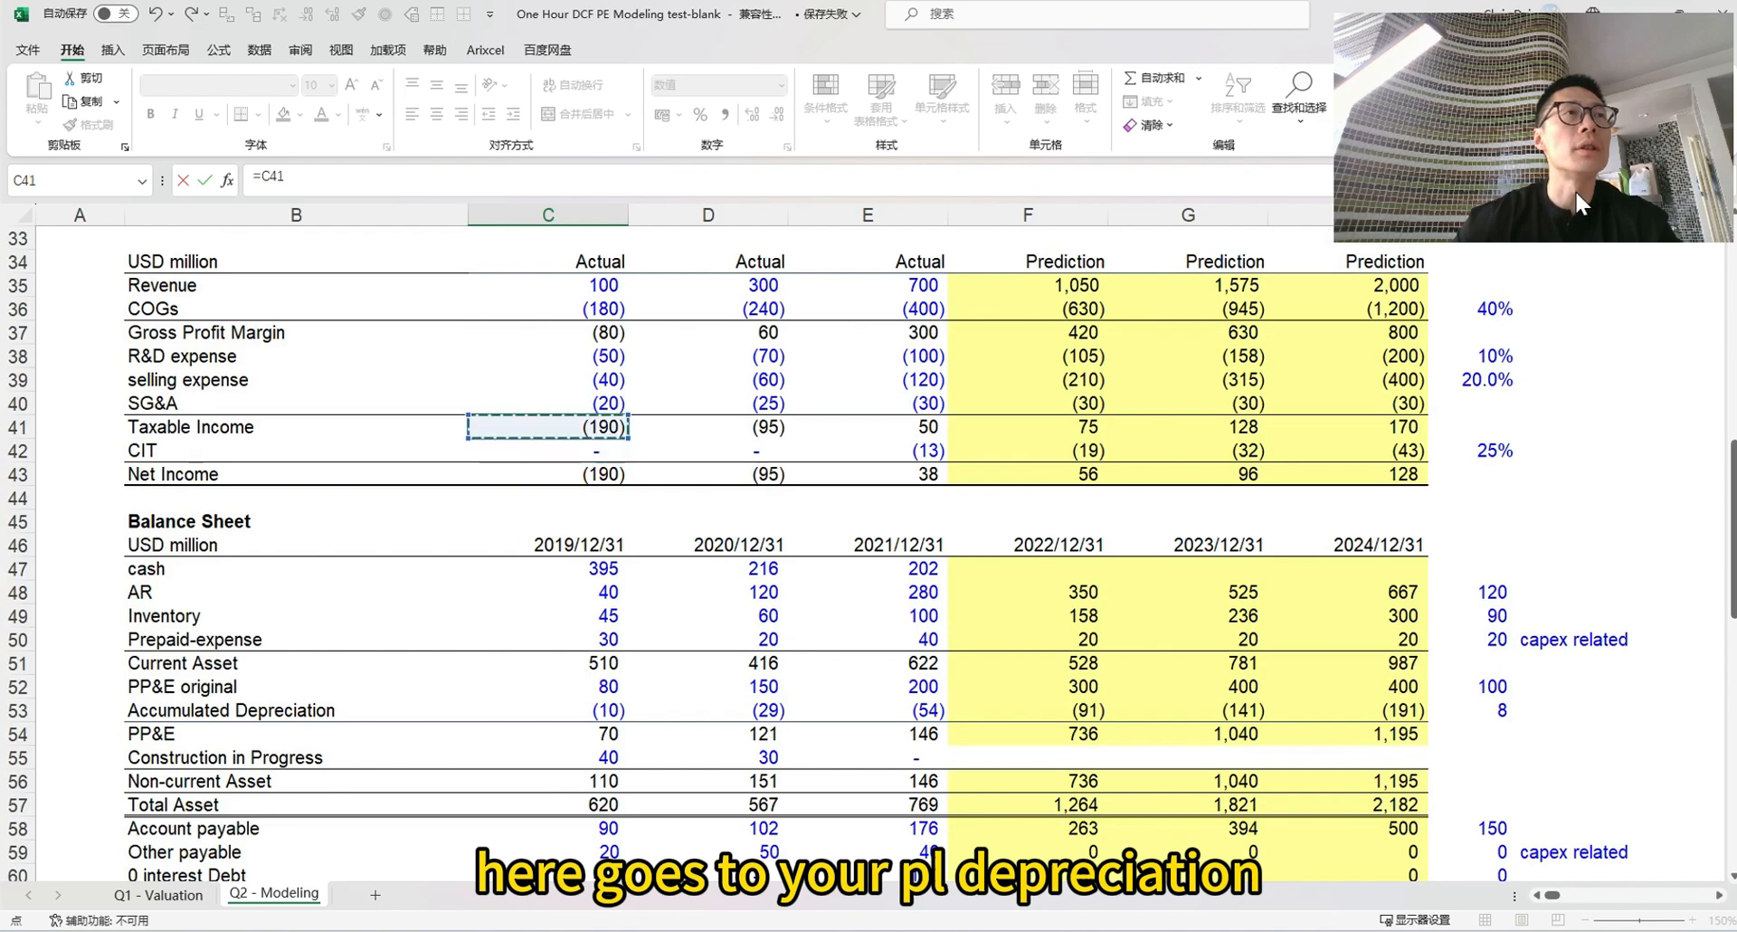
key("Up")
key("Up")
key("Up")
key("Up")
key("Up")
key("Up")
key("Up")
key("Up")
key("Up")
key("Up")
key("Up")
key("Up")
key("Up")
key("Up")
key("Up")
key("Up")
key("Up")
key("Up")
key("Up")
key("Up")
key("Down")
key("Down")
key("Down")
key("Down")
key("Down")
key("Down")
key("Down")
key("Down")
key("Down")
key("Down")
key("Down")
key("Down")
key("Down")
key("Down")
key("Down")
key("Down")
key("Down")
key("Down")
key("Down")
key("Down")
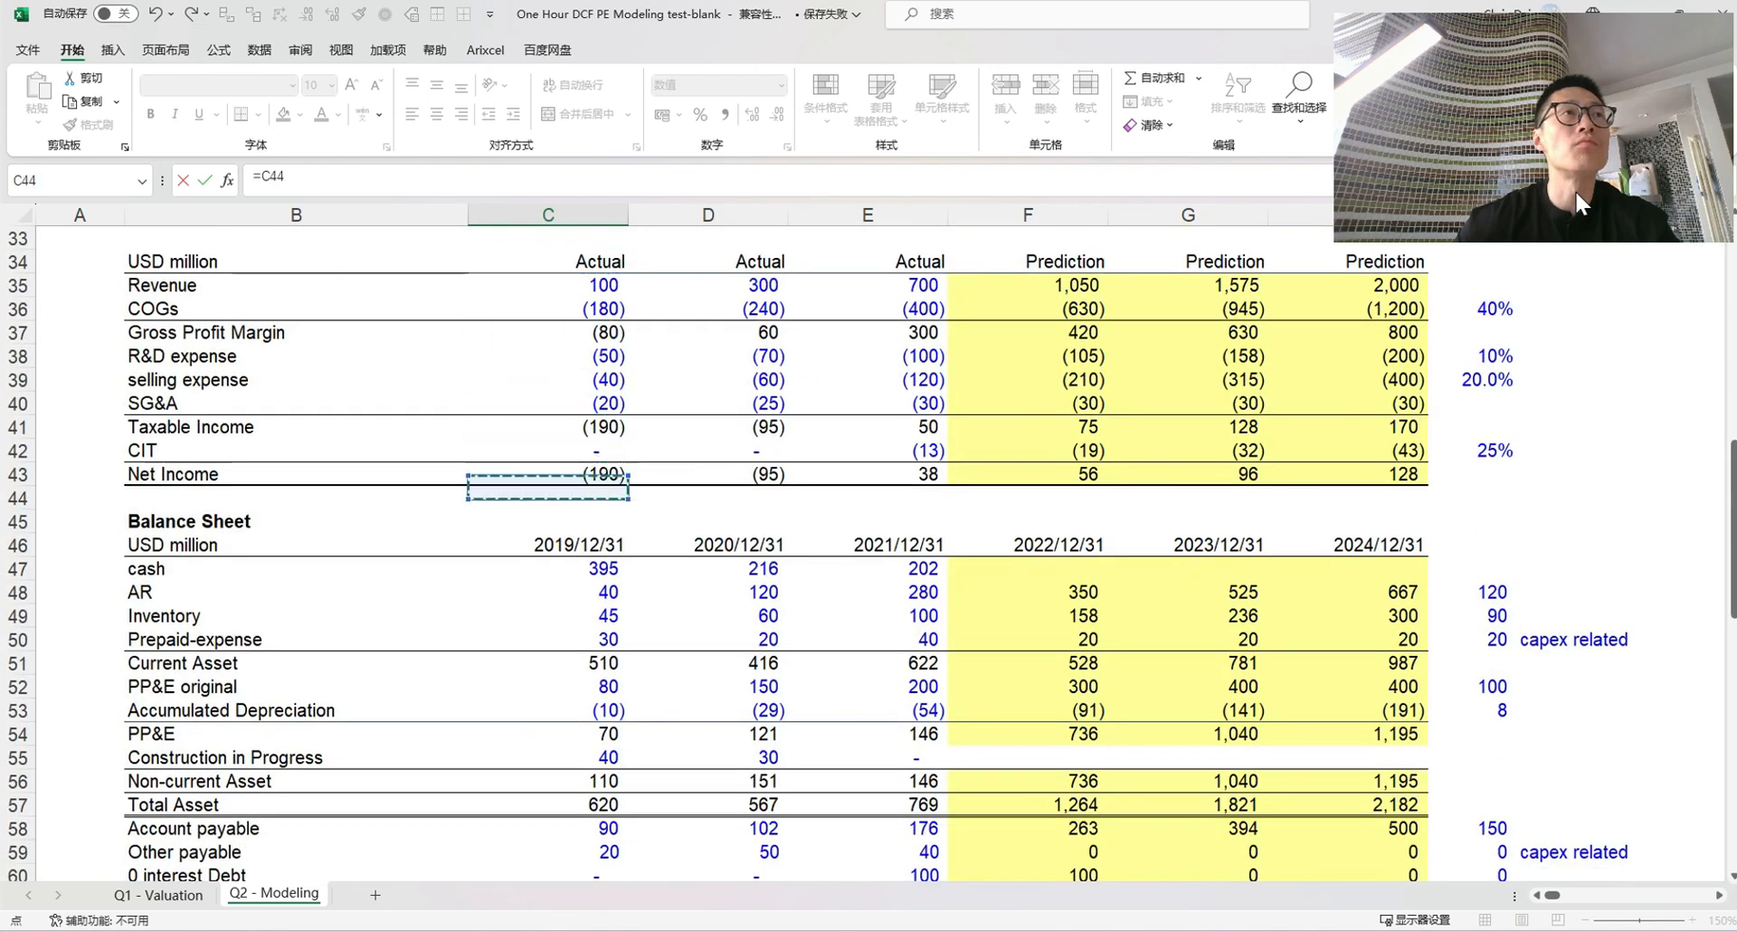
key("Down")
key("Down")
key("Down")
key("Down")
key("Down")
key("Down")
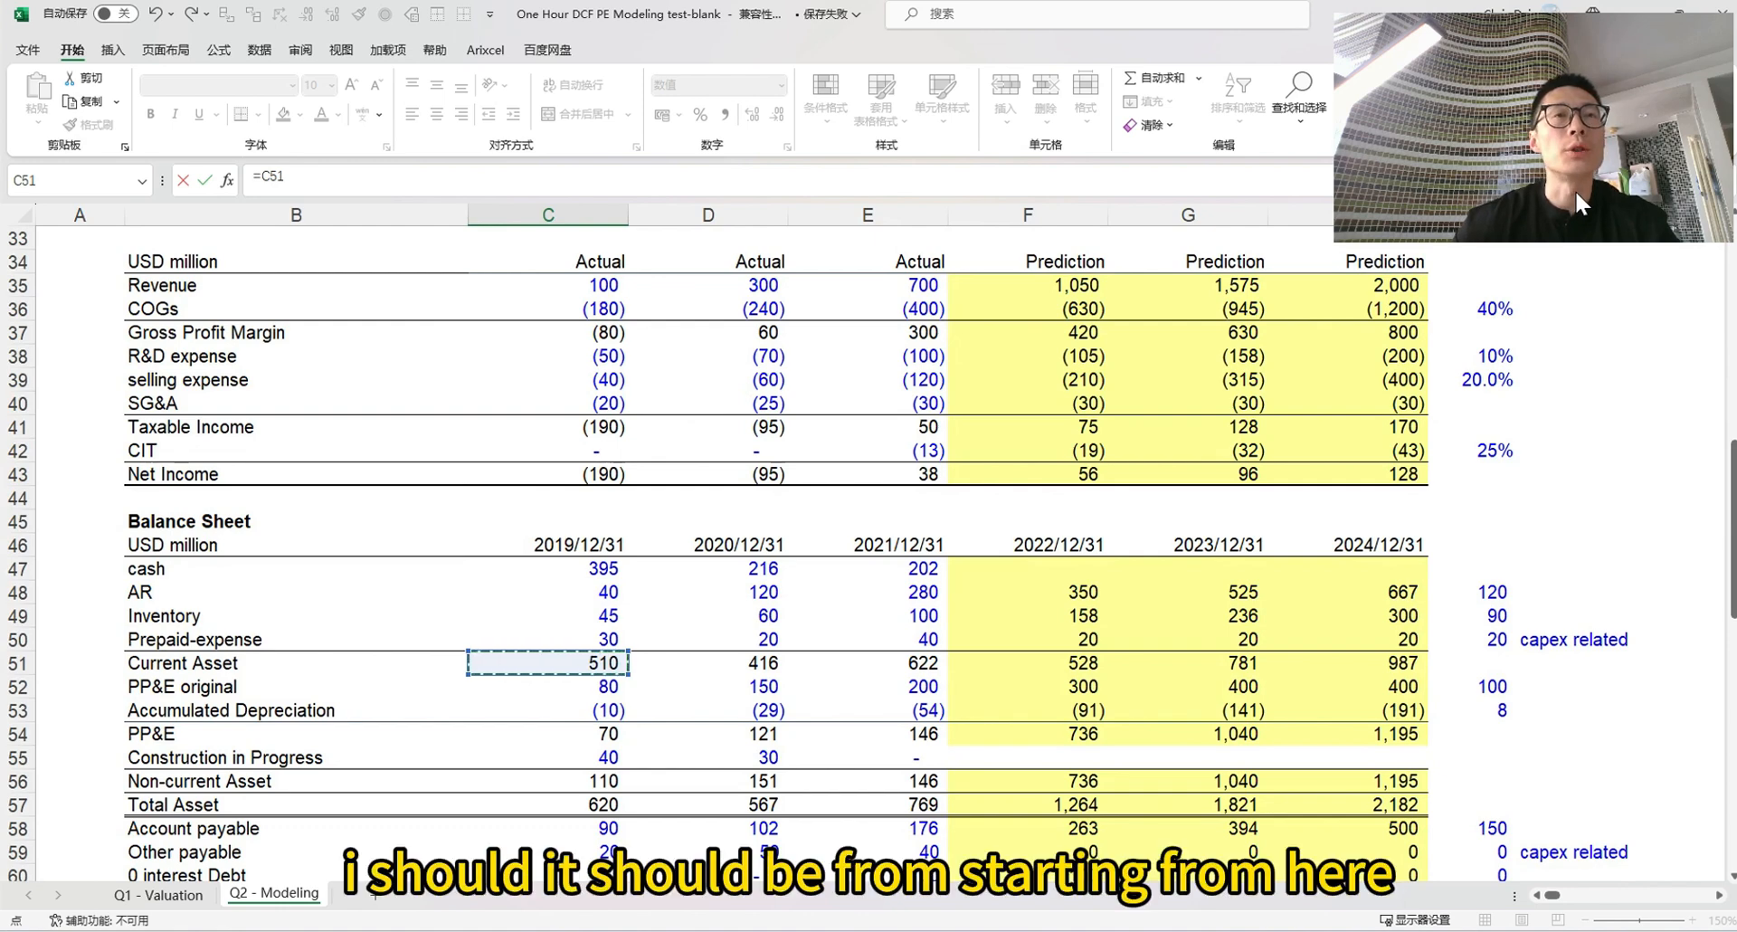
key("Escape")
Calculate 2020 Depreciation and Amortization as the change in Accumulated Depreciation from 2019 to 2020, =D53-C53
key("Right")
type("=")
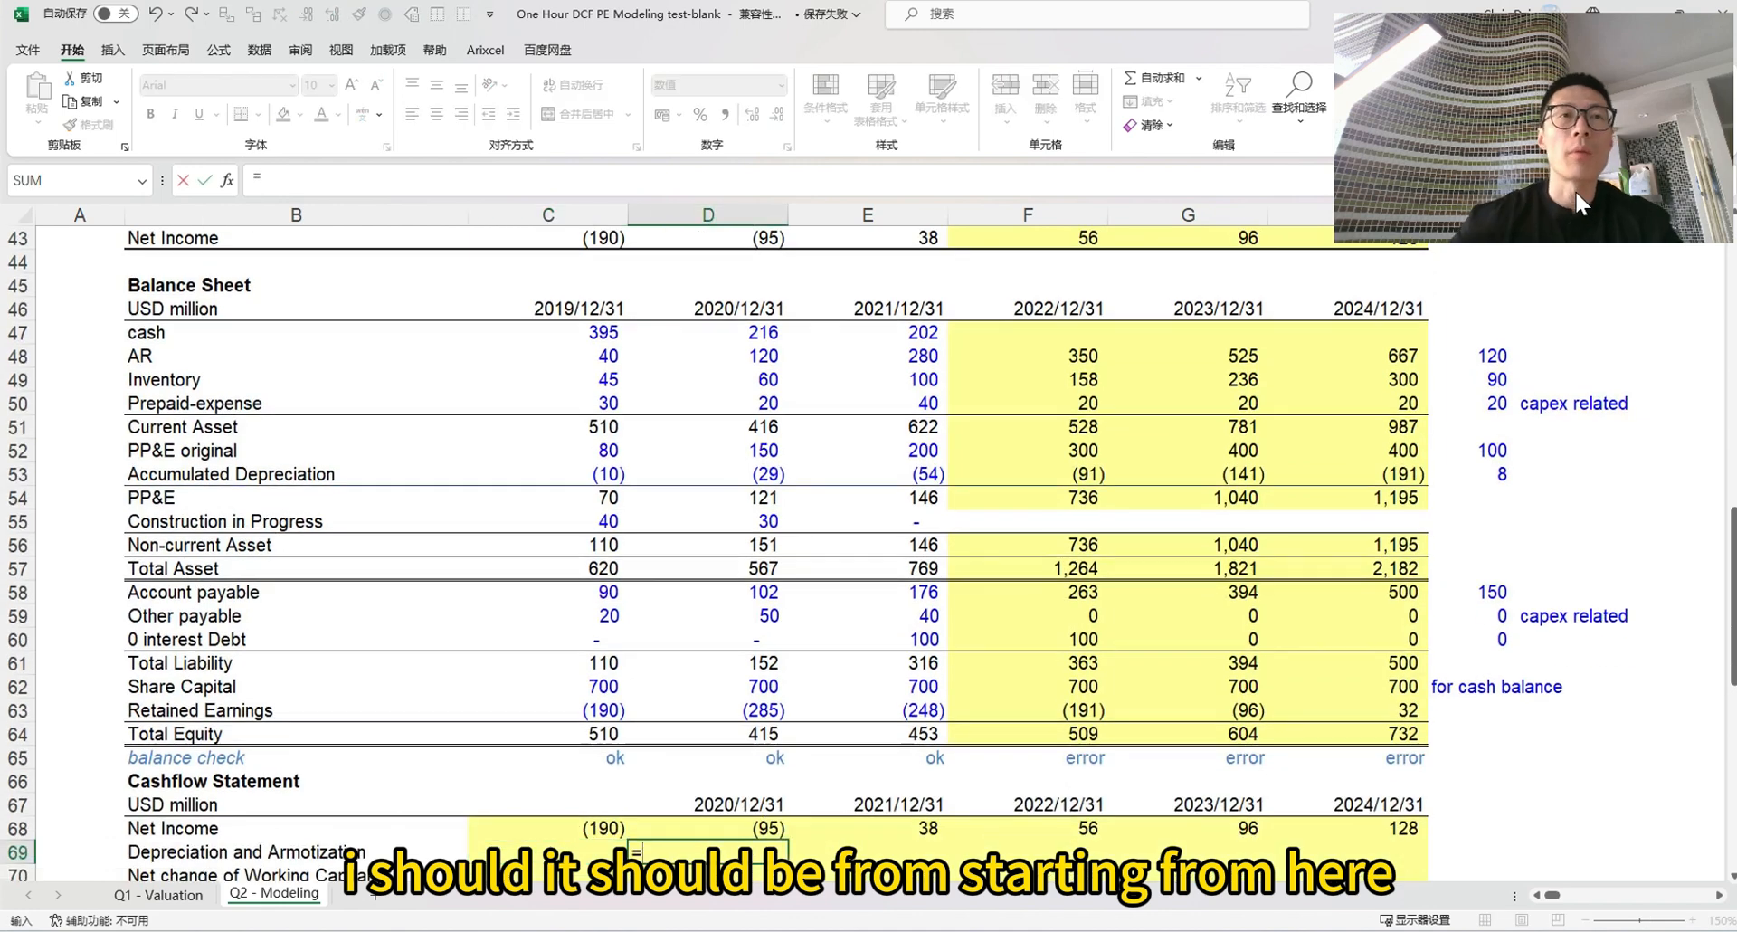
left_click(779, 474)
type("-")
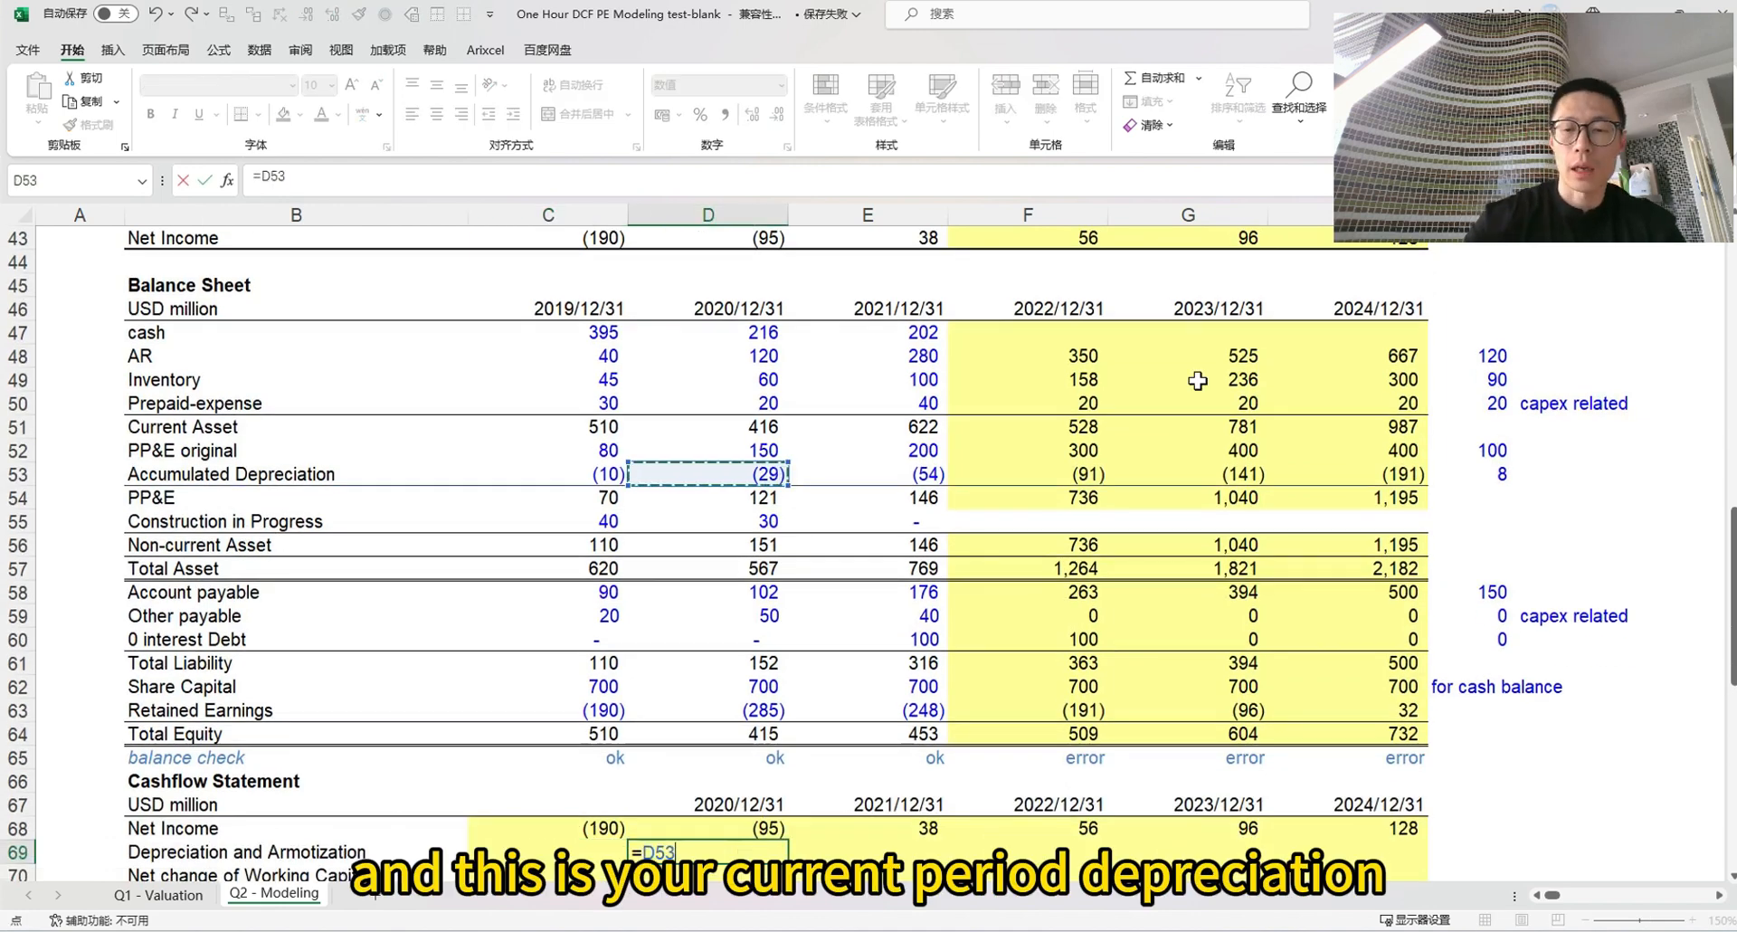
key("Left")
key("Up")
key("Up")
key("Up")
key("Up")
key("Up")
key("Up")
key("Up")
key("Up")
key("Up")
key("Up")
key("Up")
key("Up")
key("Up")
key("Up")
key("Up")
key("Up")
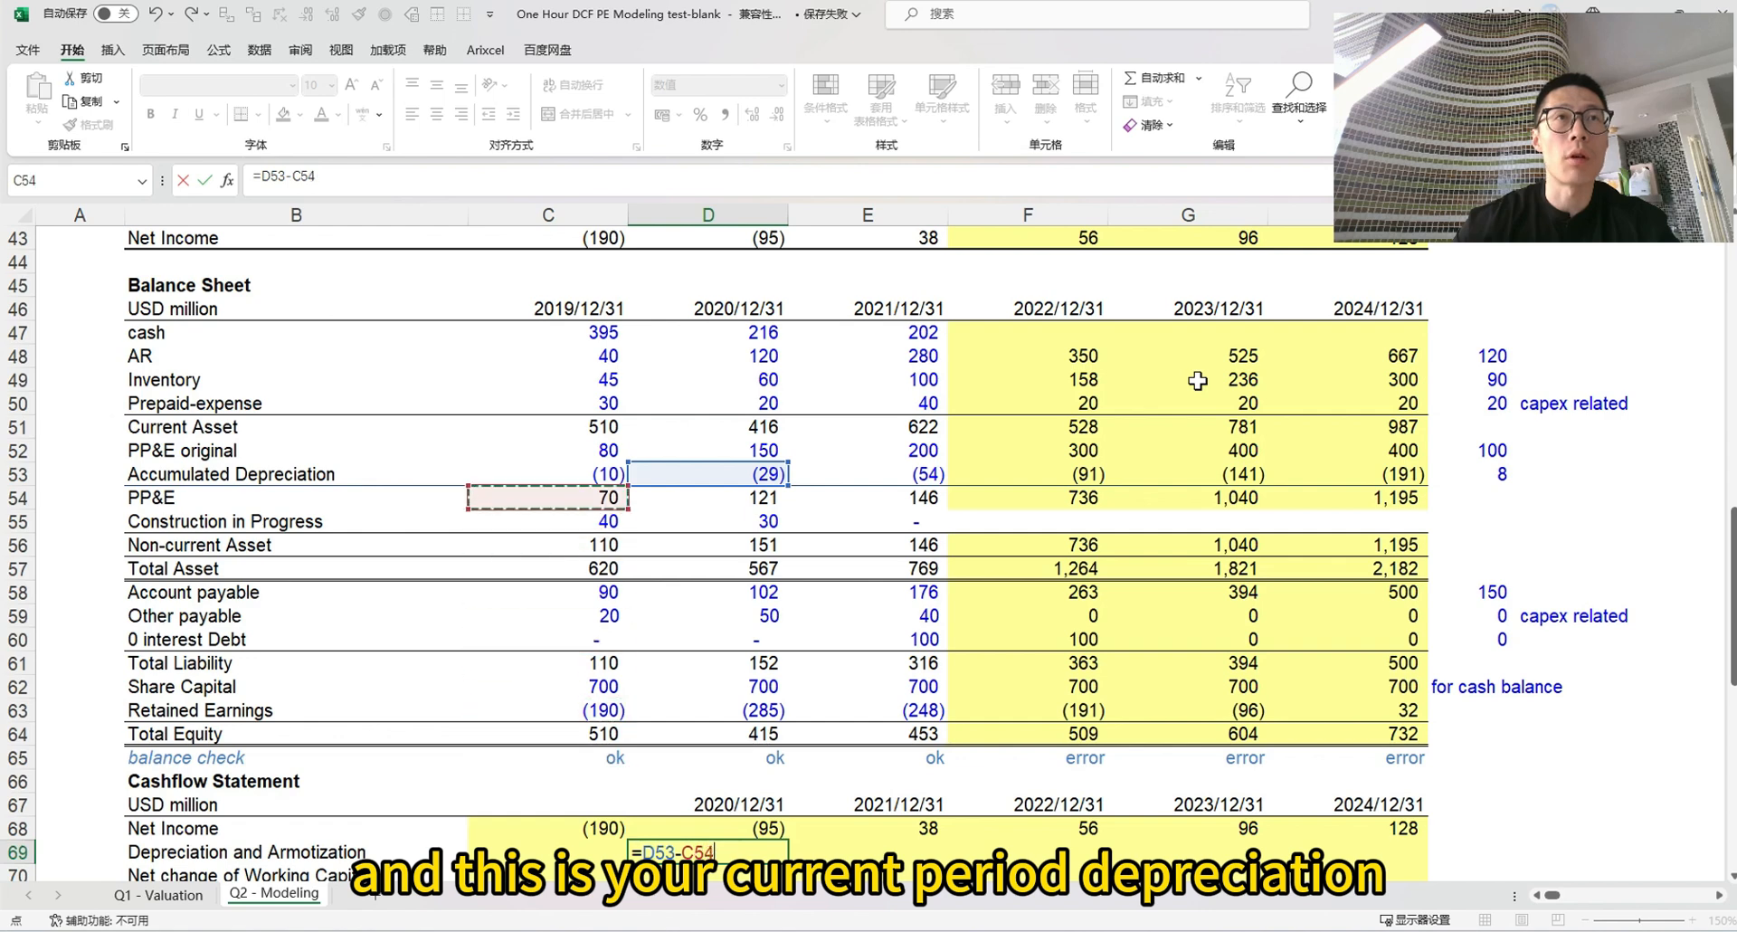
key("Return")
Reverse the sign of the 2020 depreciation formula by changing it to =-(D53-C53)
key("F2")
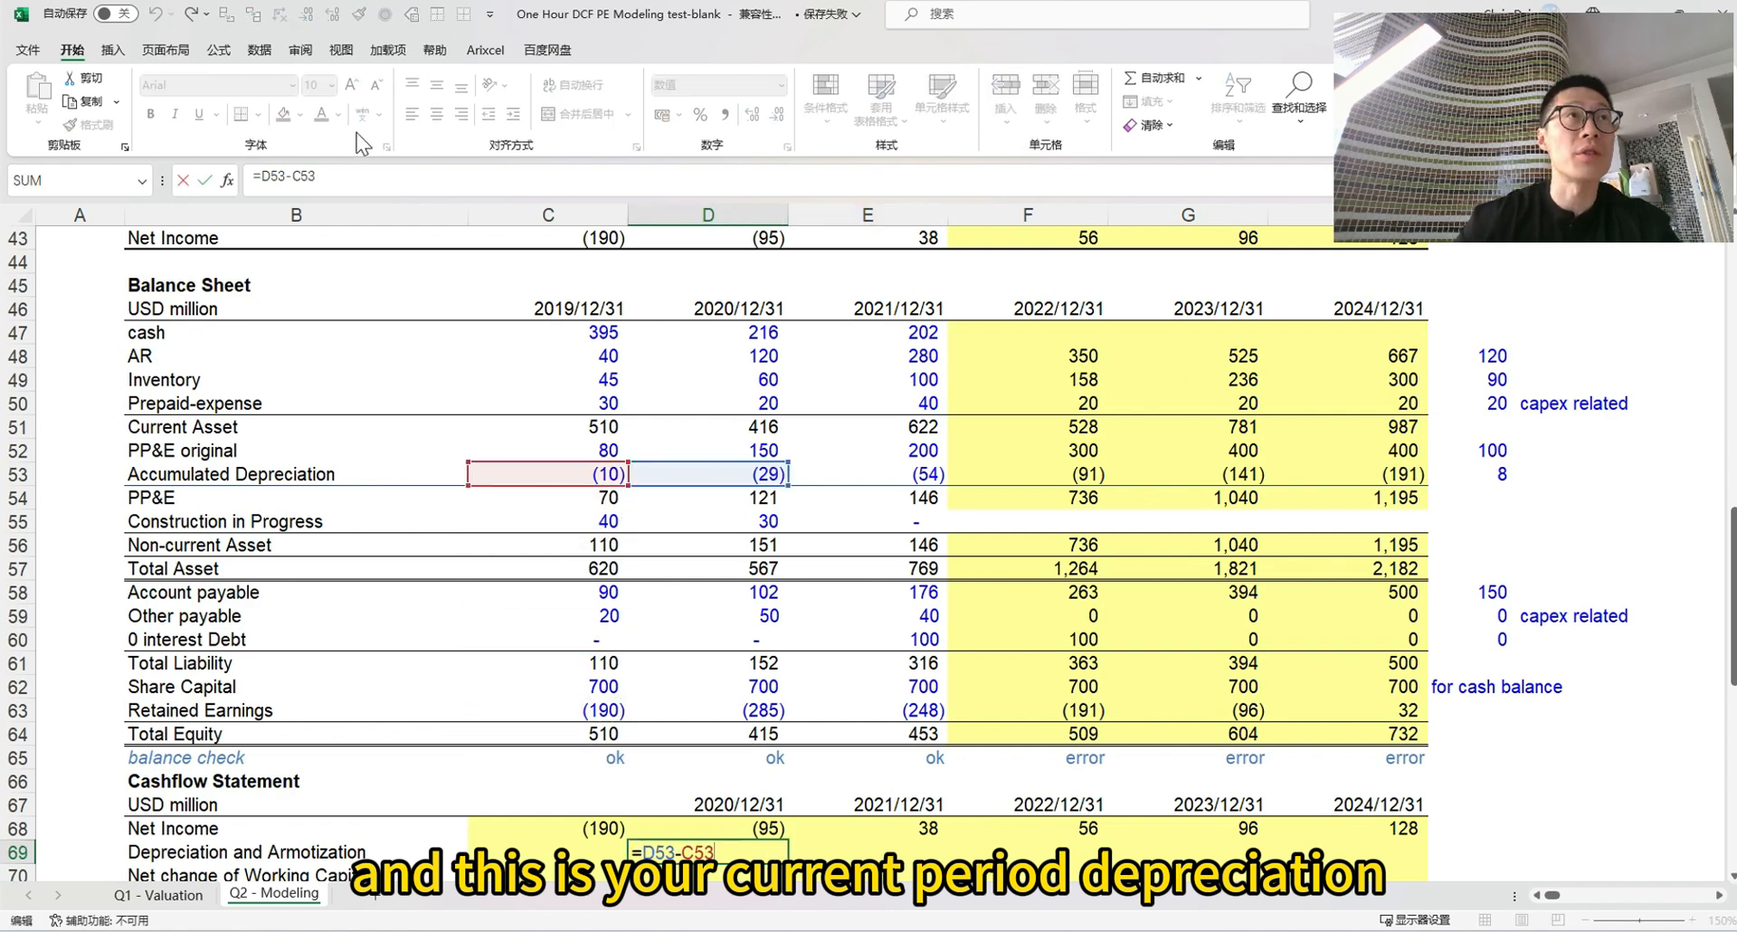
left_click(262, 178)
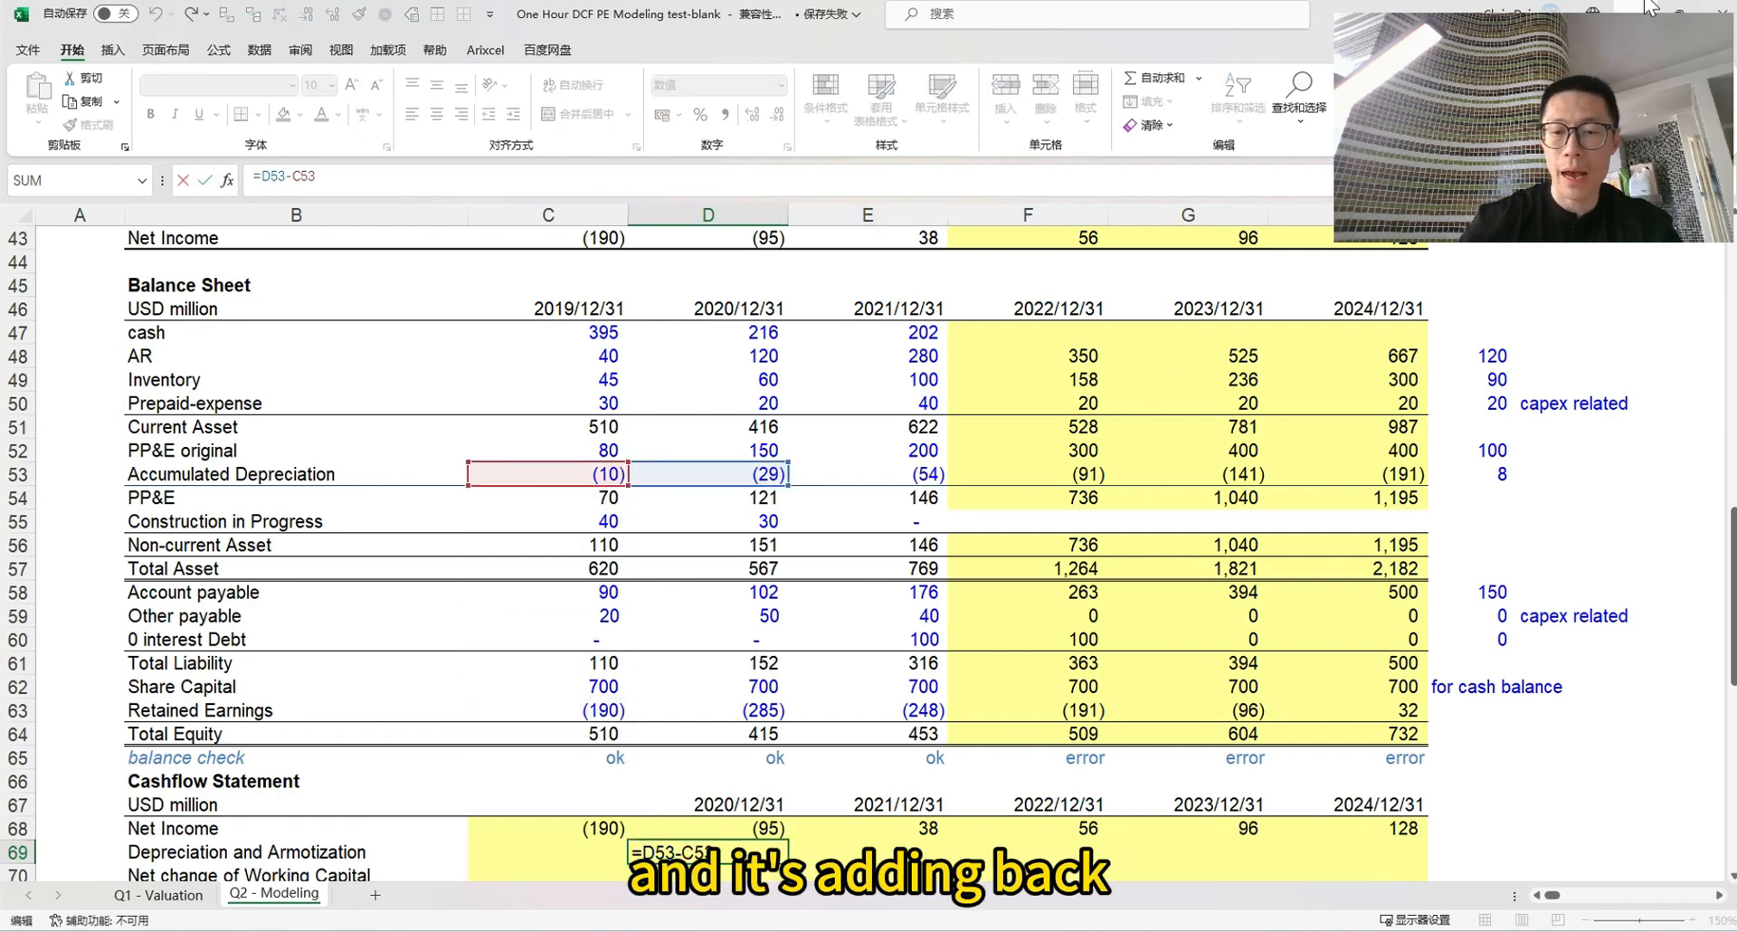
type("-(")
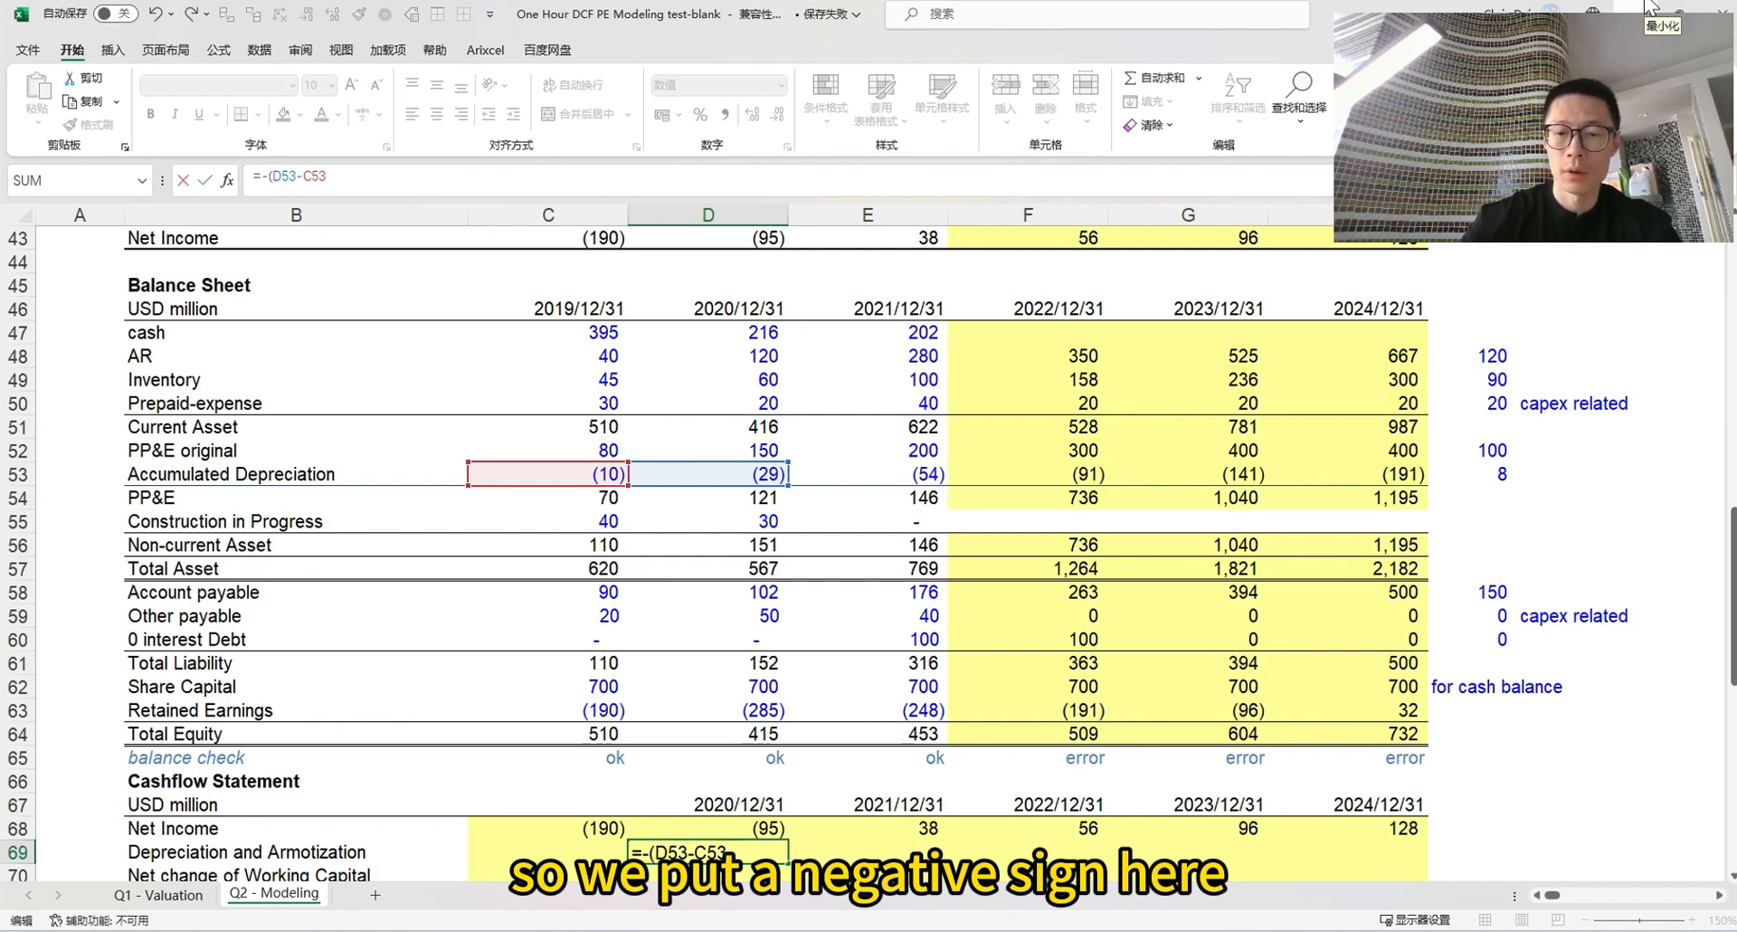
key("Return")
Copy the 2020 Depreciation and Amortization formula across 2021–2024
key("ctrl+c")
key("Right")
key("shift+Right")
key("shift+Right")
key("shift+Right")
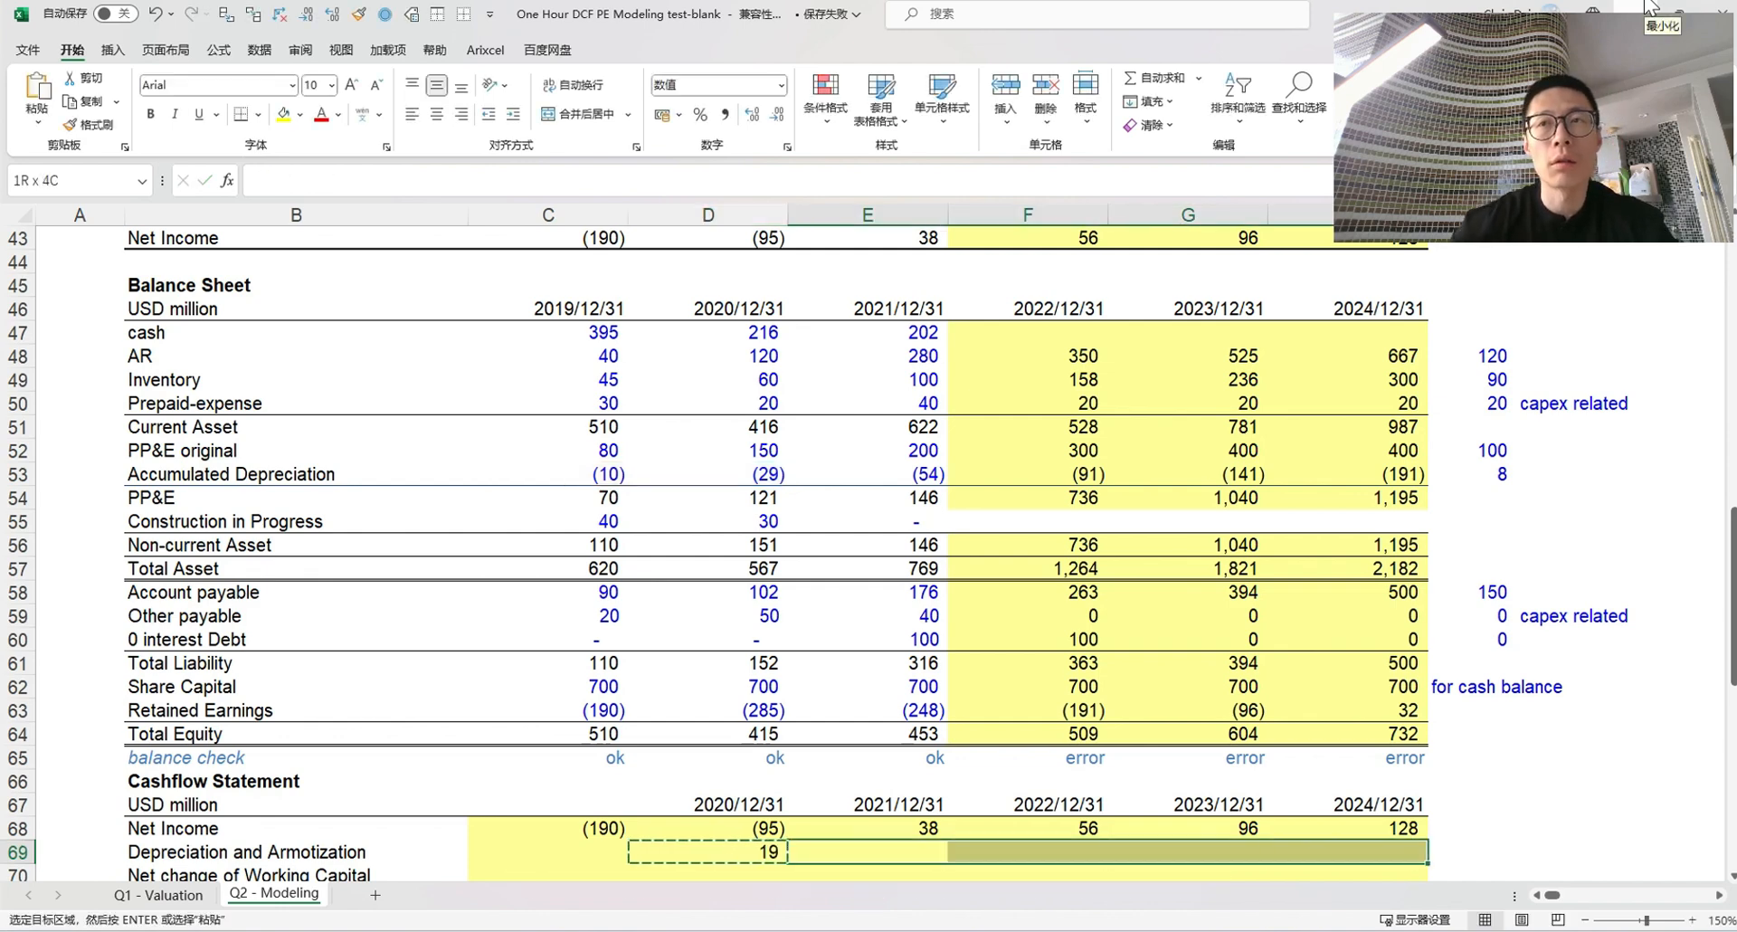
key("ctrl+v")
key("Escape")
key("Down")
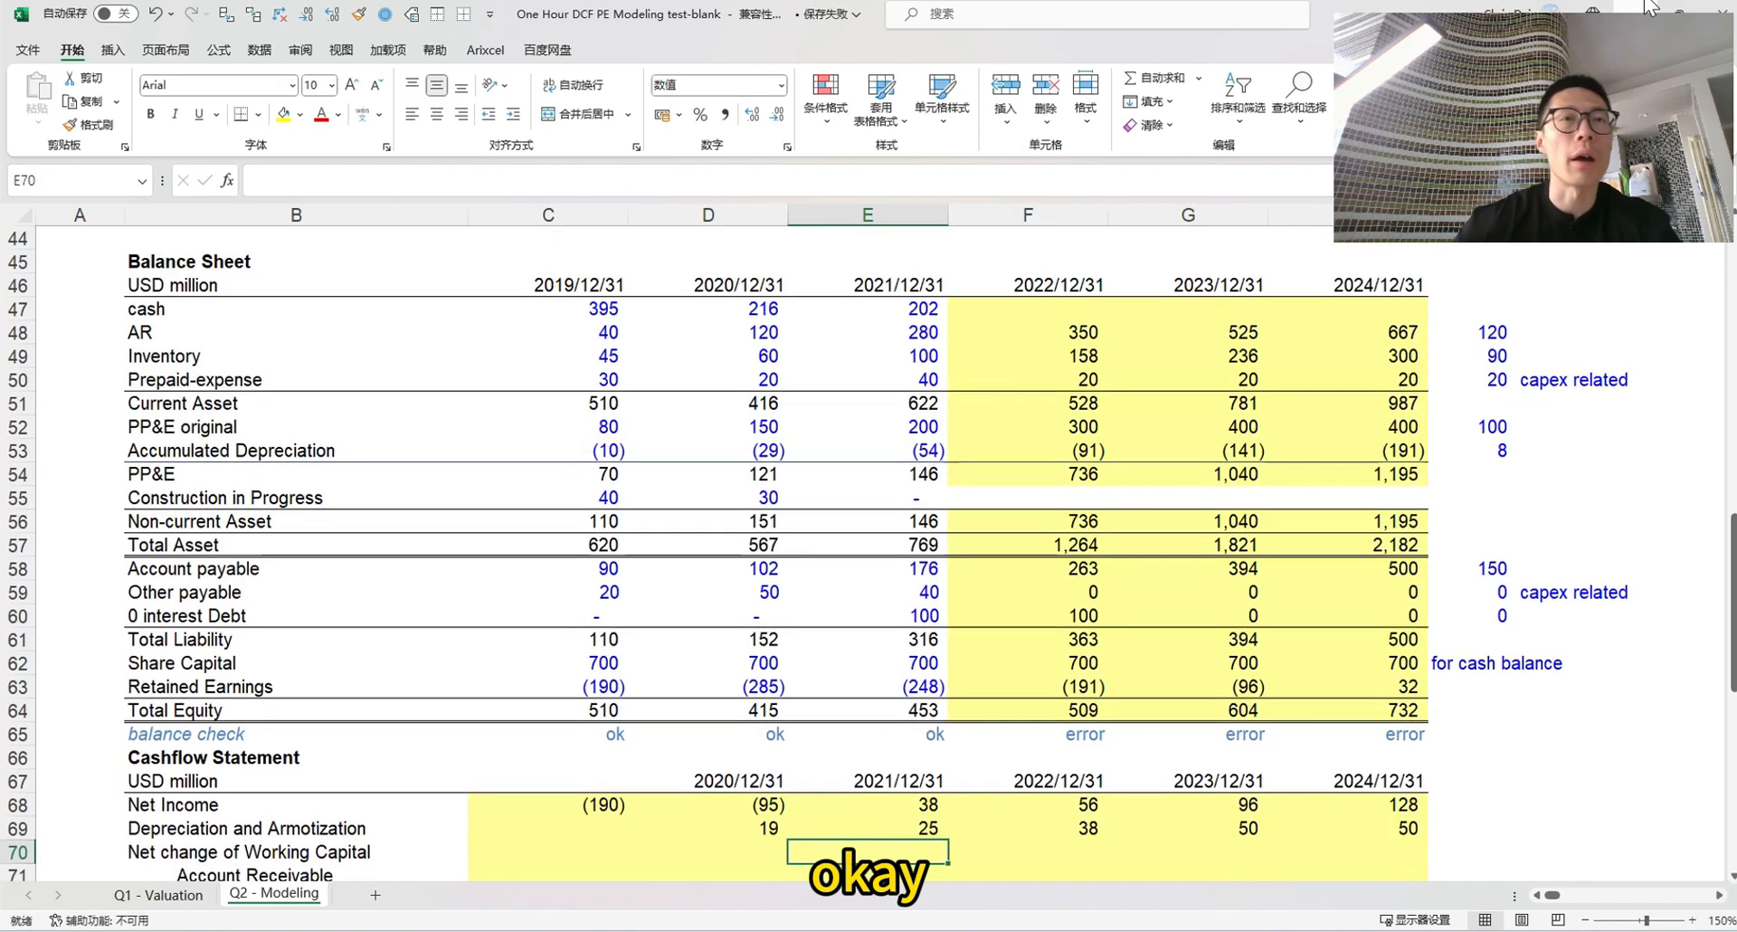
Check the 2020 depreciation figure against the 2019 Accumulated Depreciation and the 2019 balance sheet column
double_click(729, 825)
left_click(609, 450)
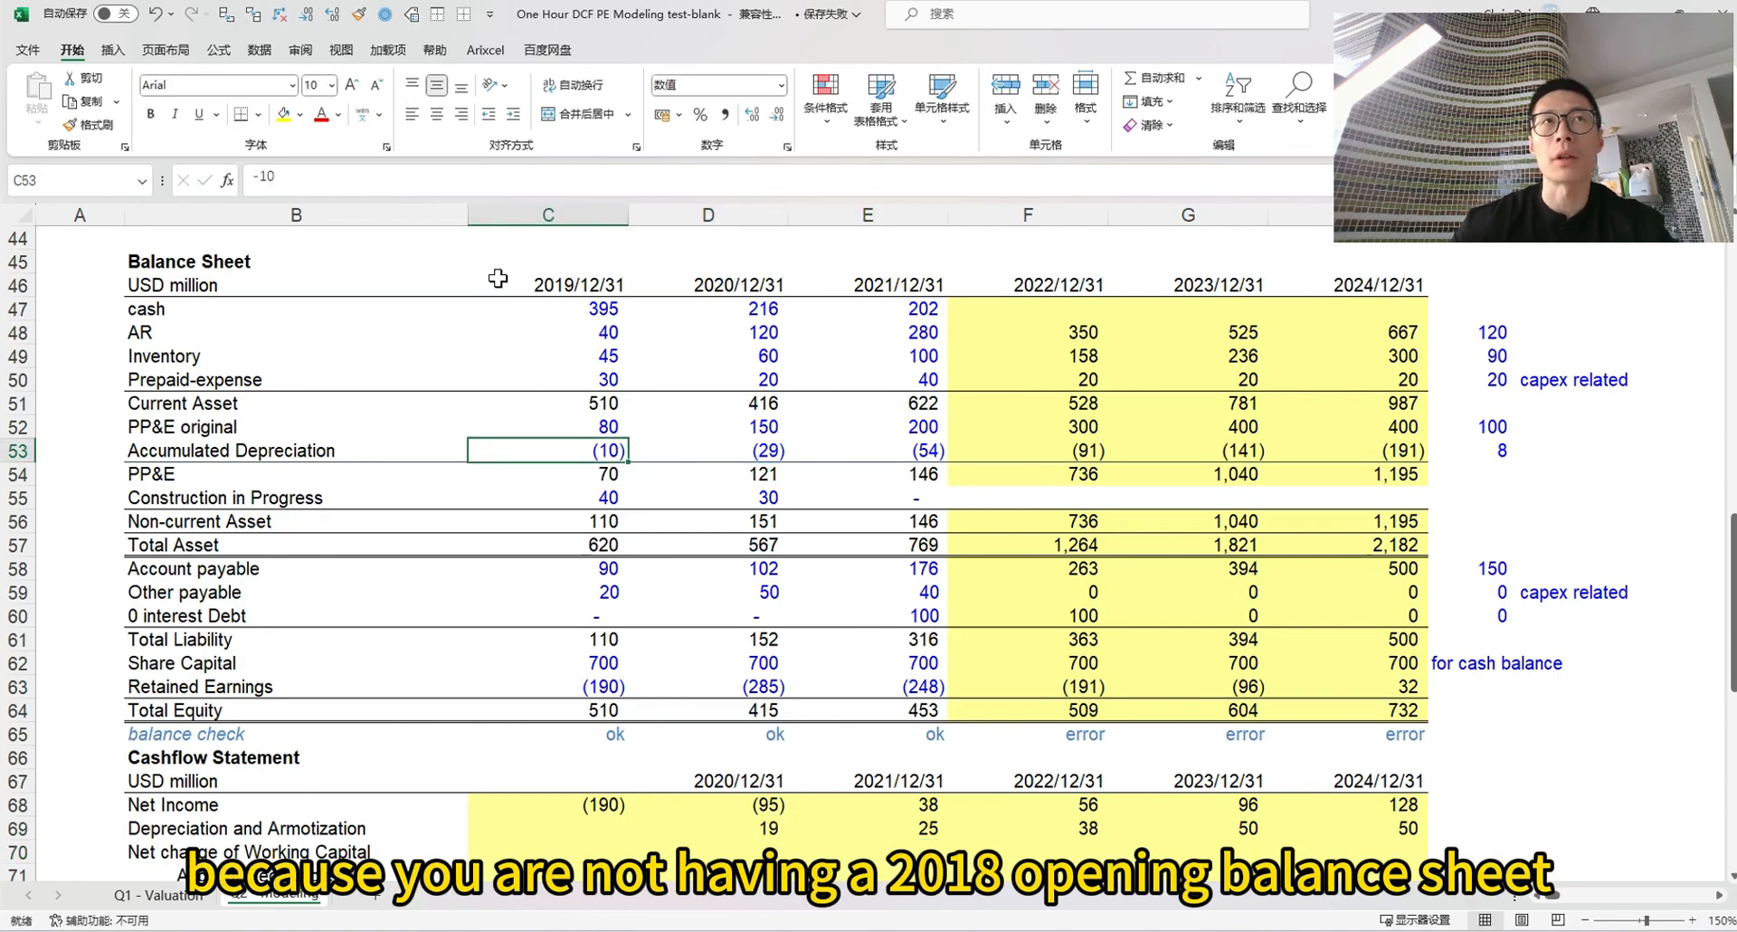
left_click_drag(497, 278, 446, 663)
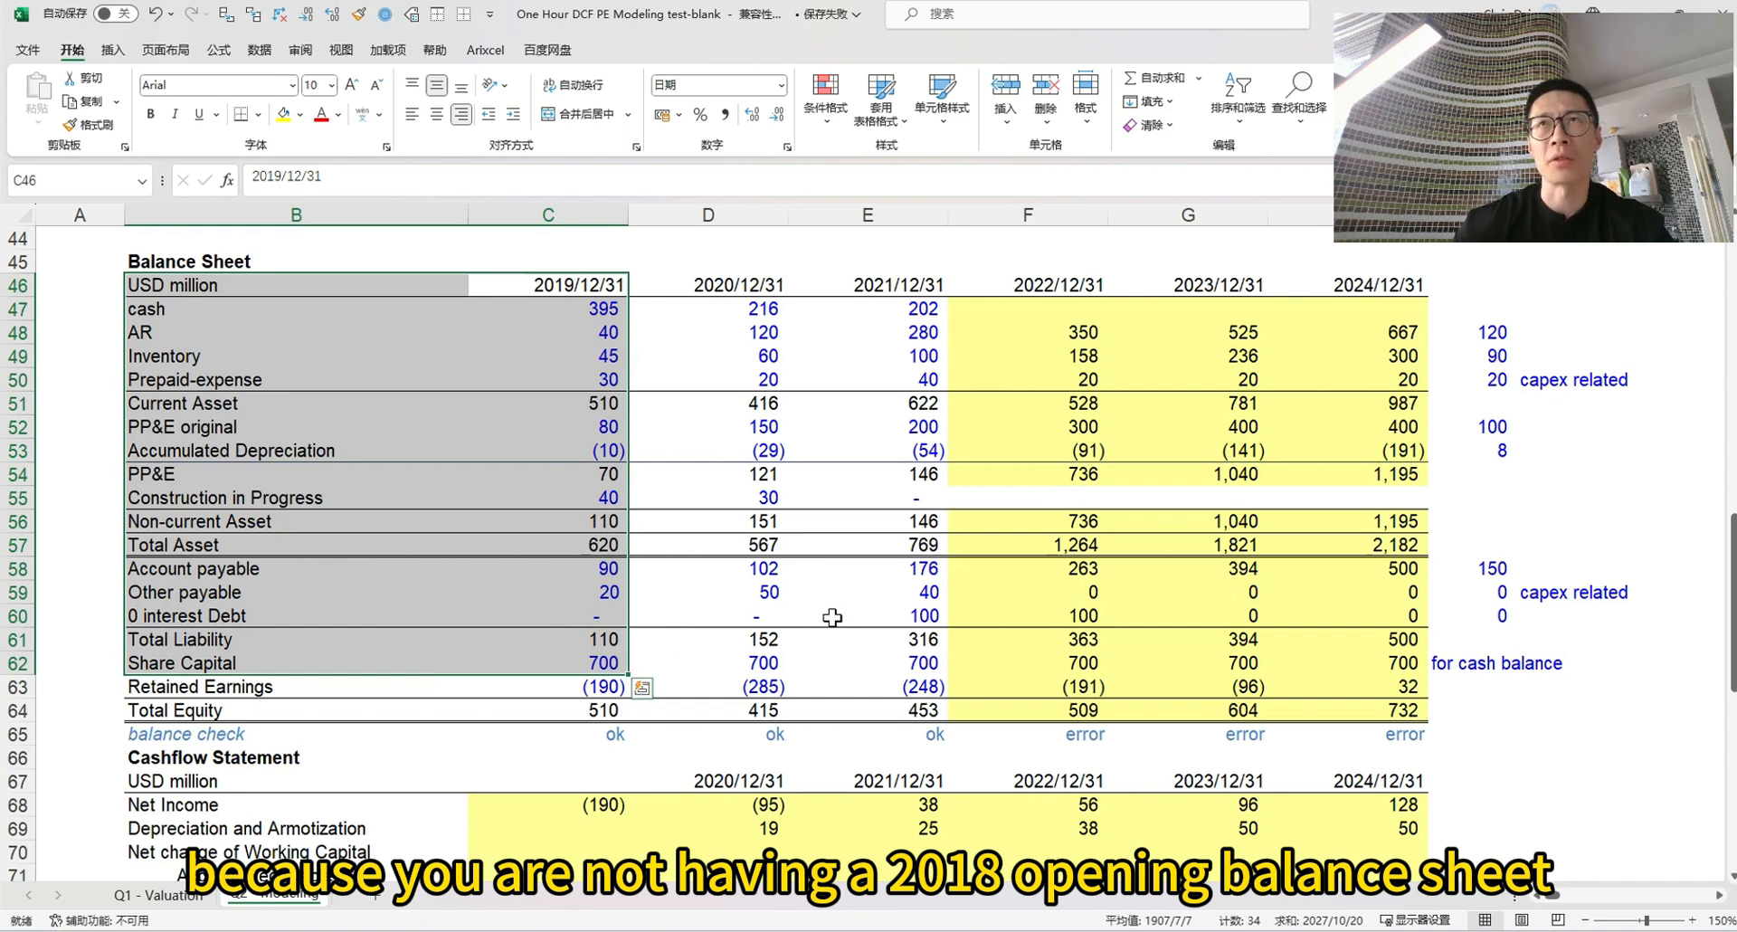
Link the 2020 Account Receivable and Inventory rows under working capital to the balance sheet with =D48 and =D49
scroll(671, 656, "down", 3)
left_click(247, 663)
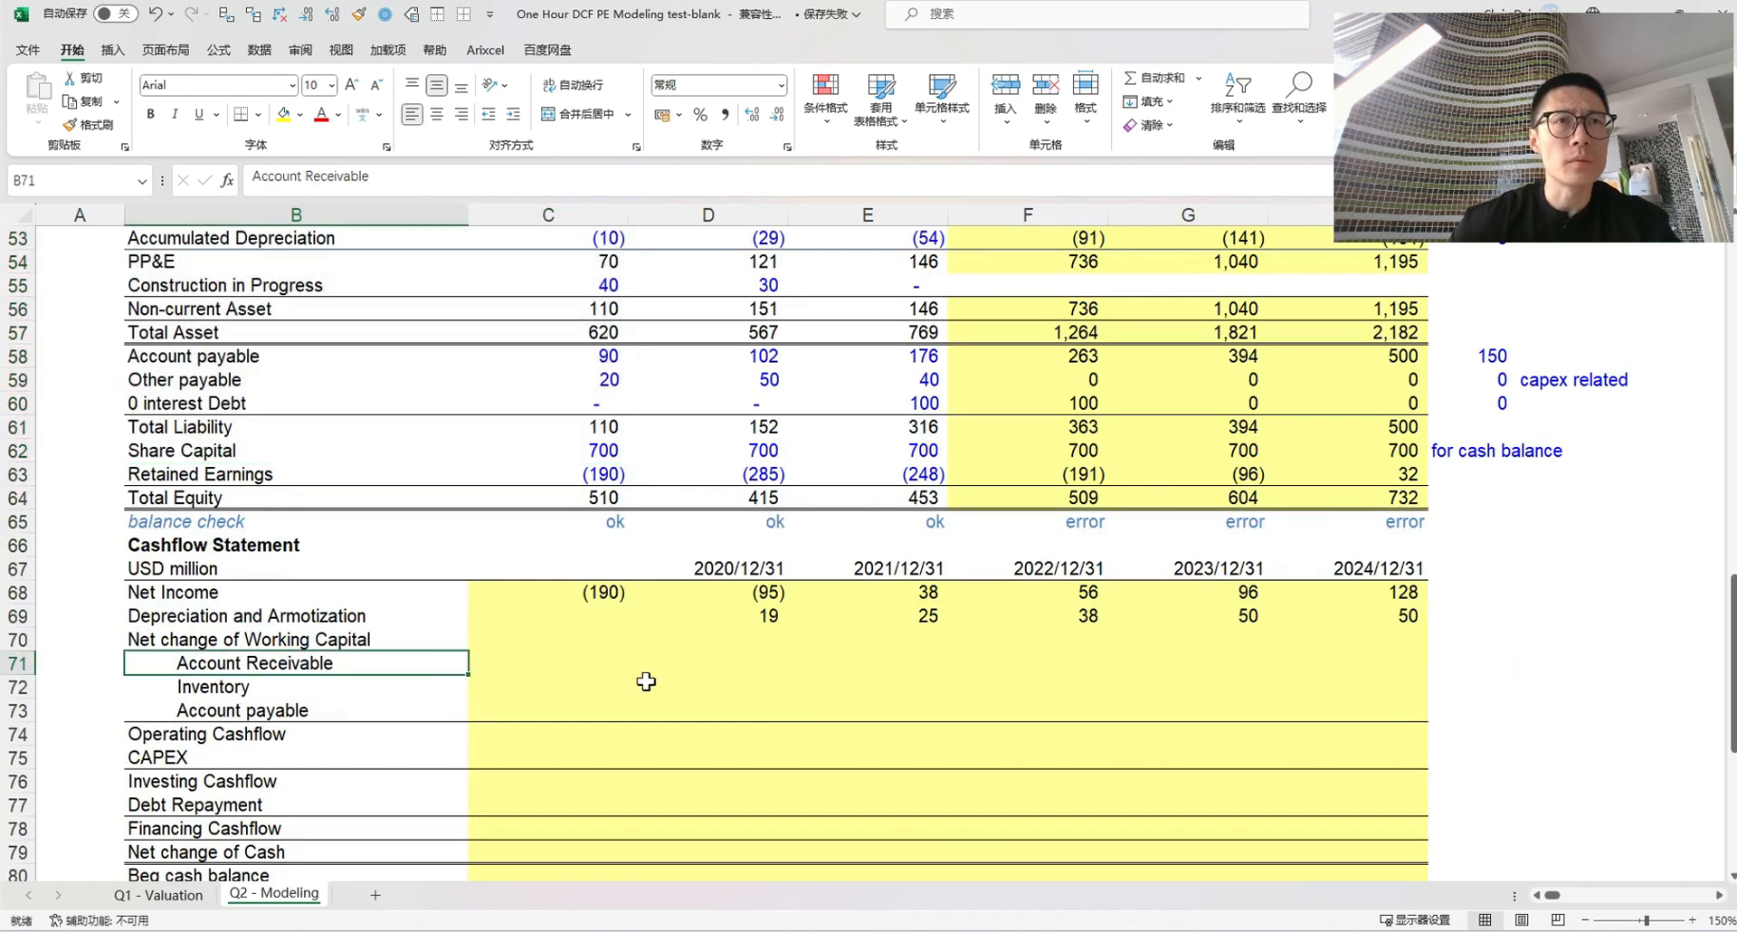
left_click(743, 661)
type("=")
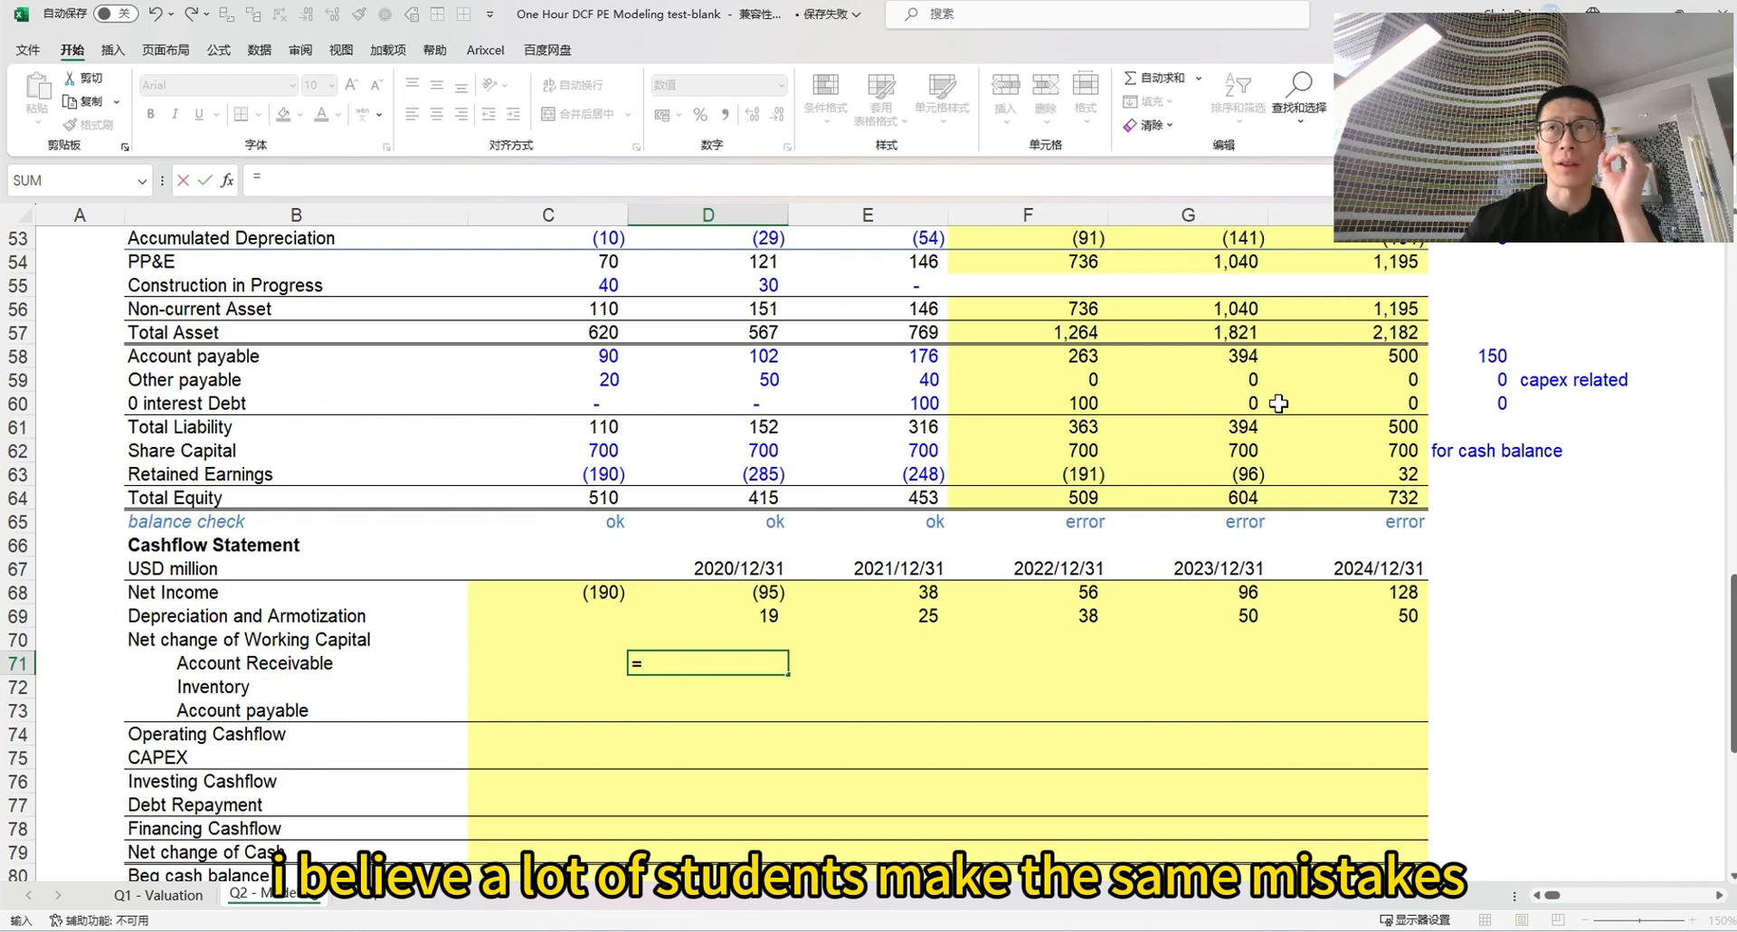
scroll(983, 463, "up", 3)
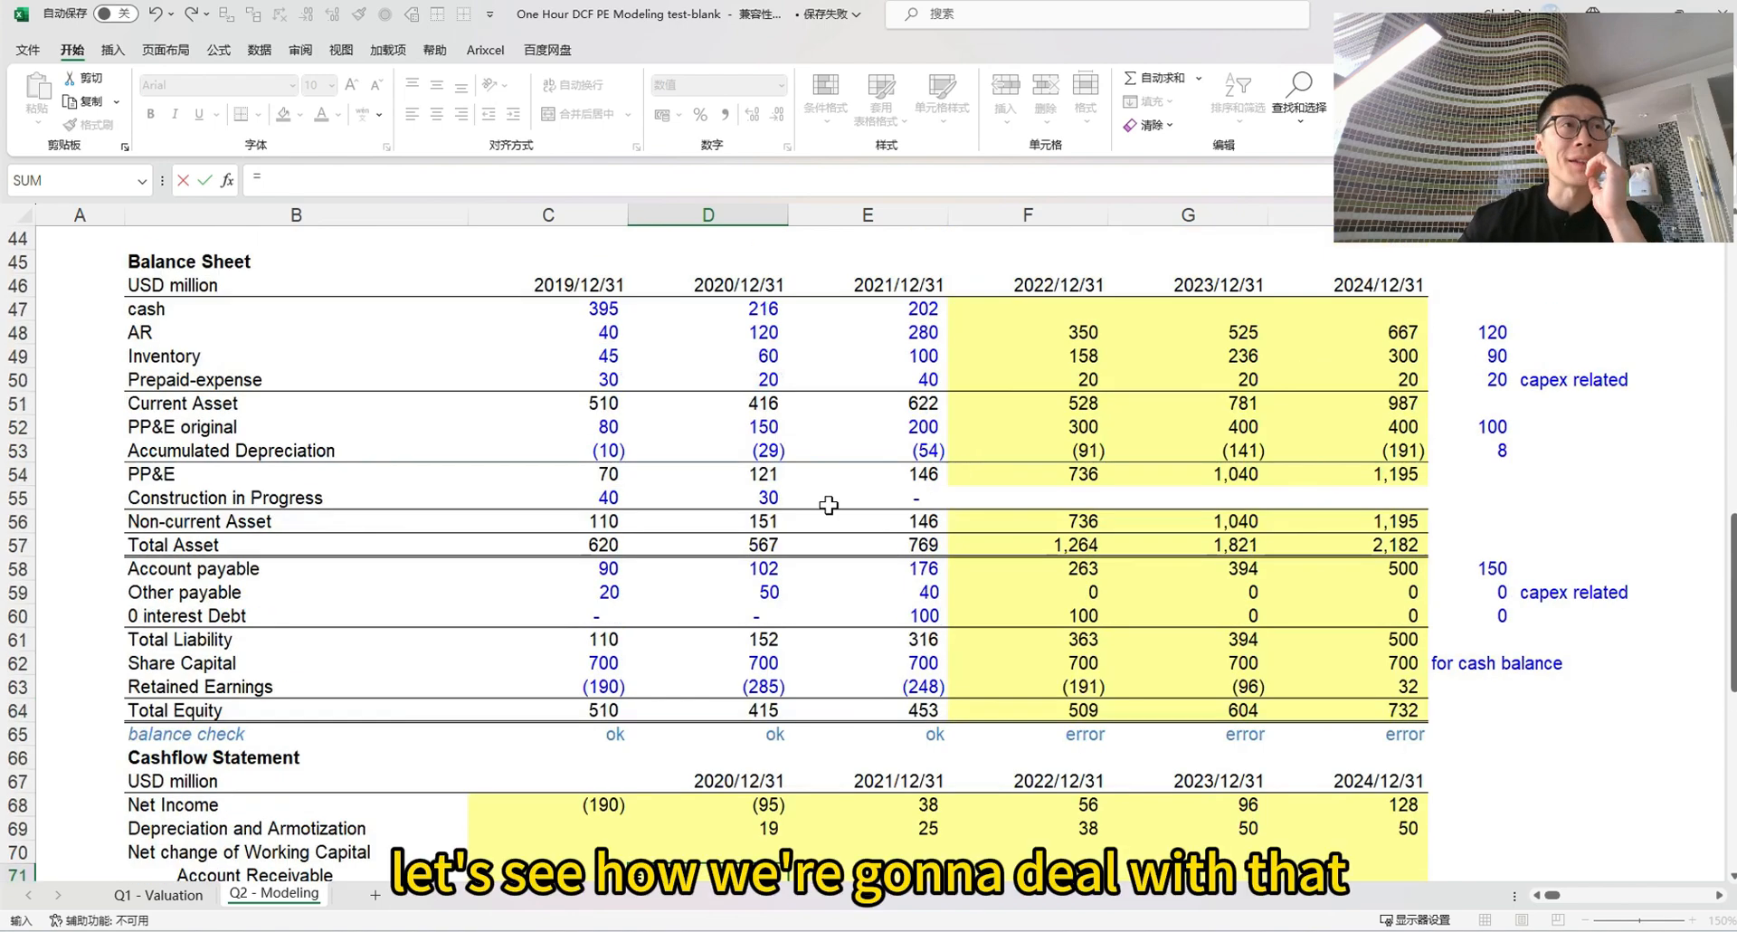
scroll(818, 522, "up", 5)
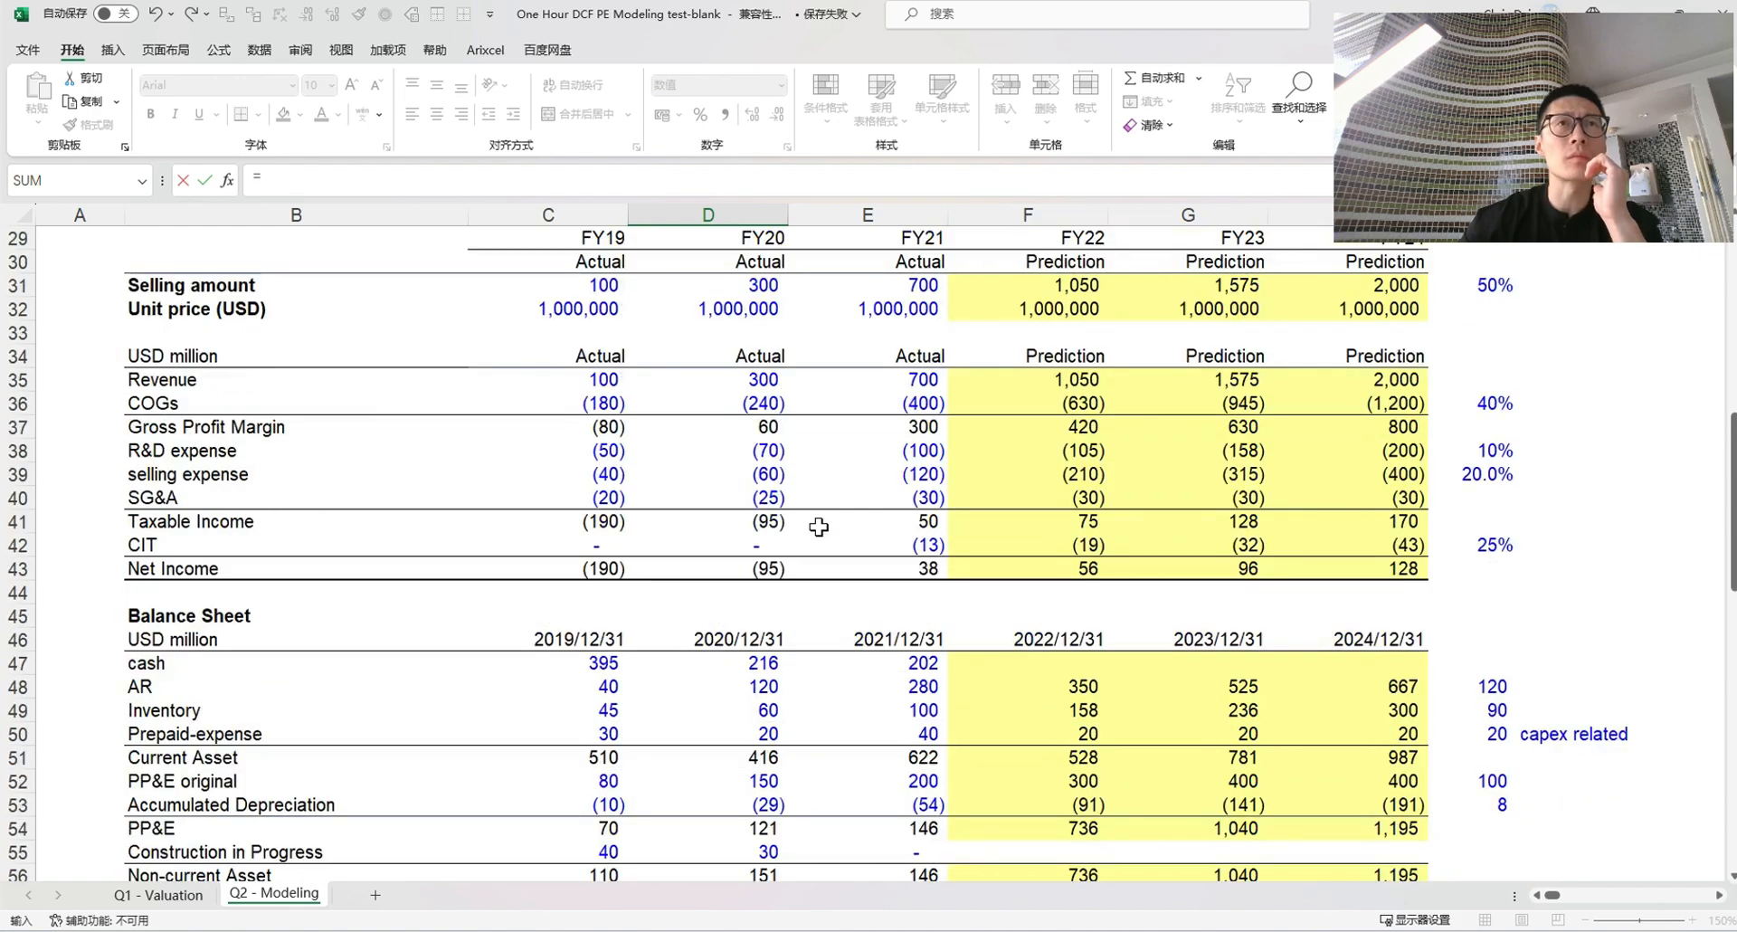
scroll(683, 549, "down", 2)
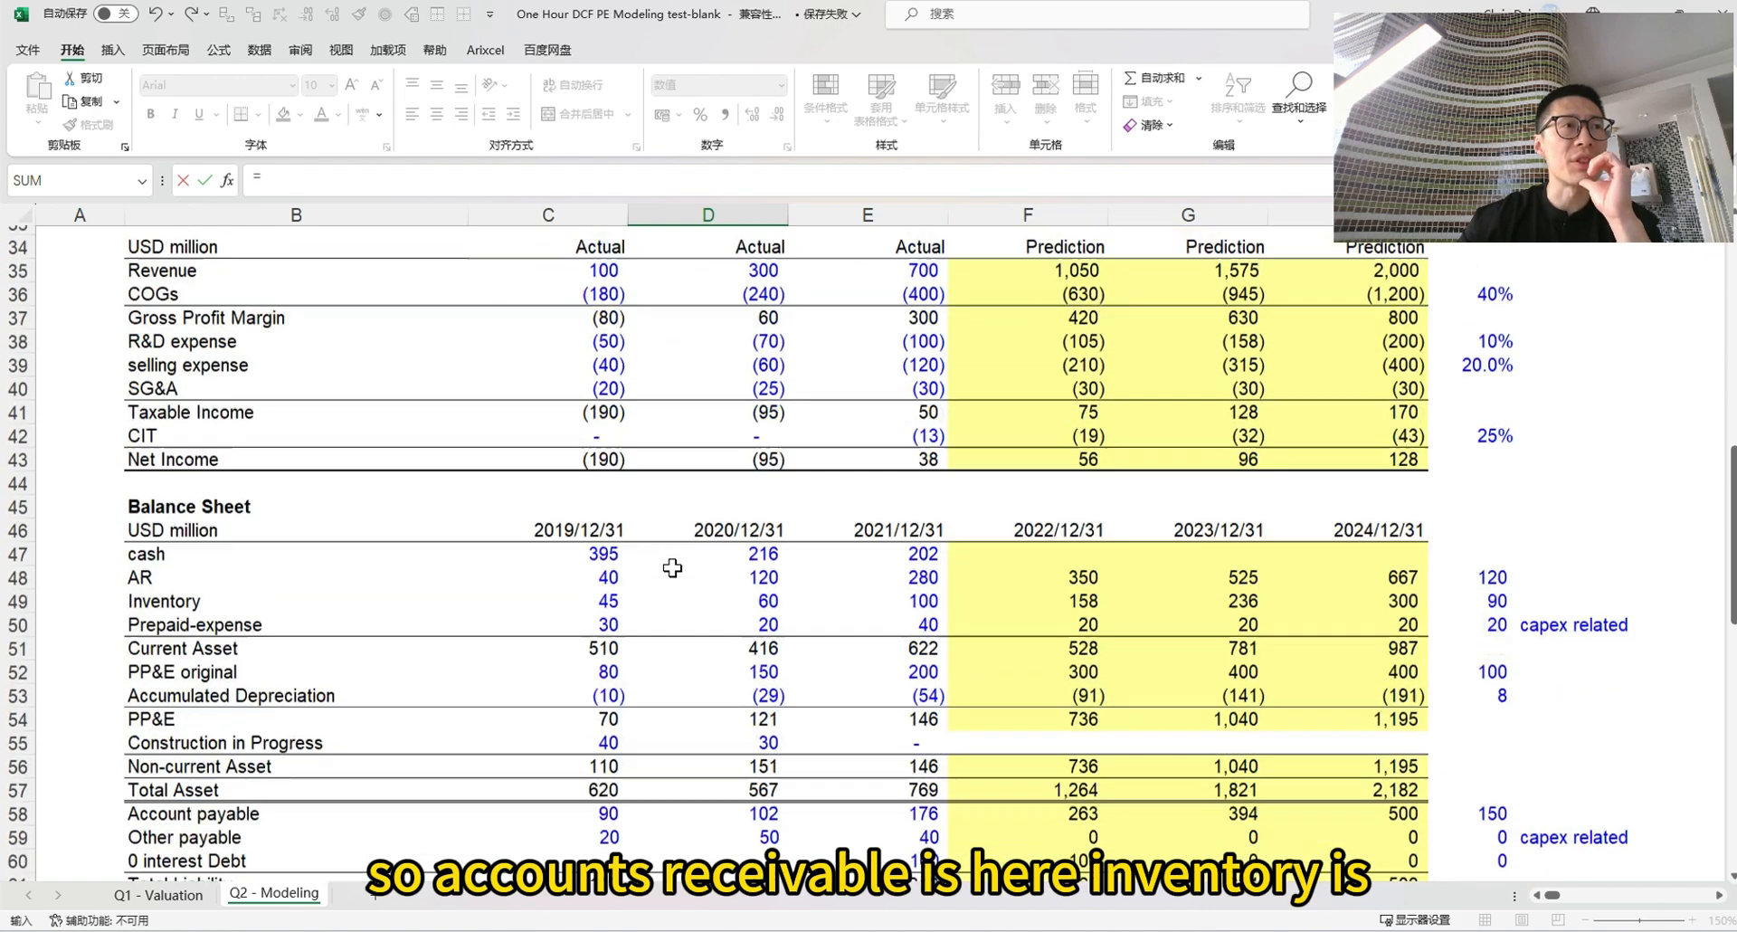
left_click(709, 545)
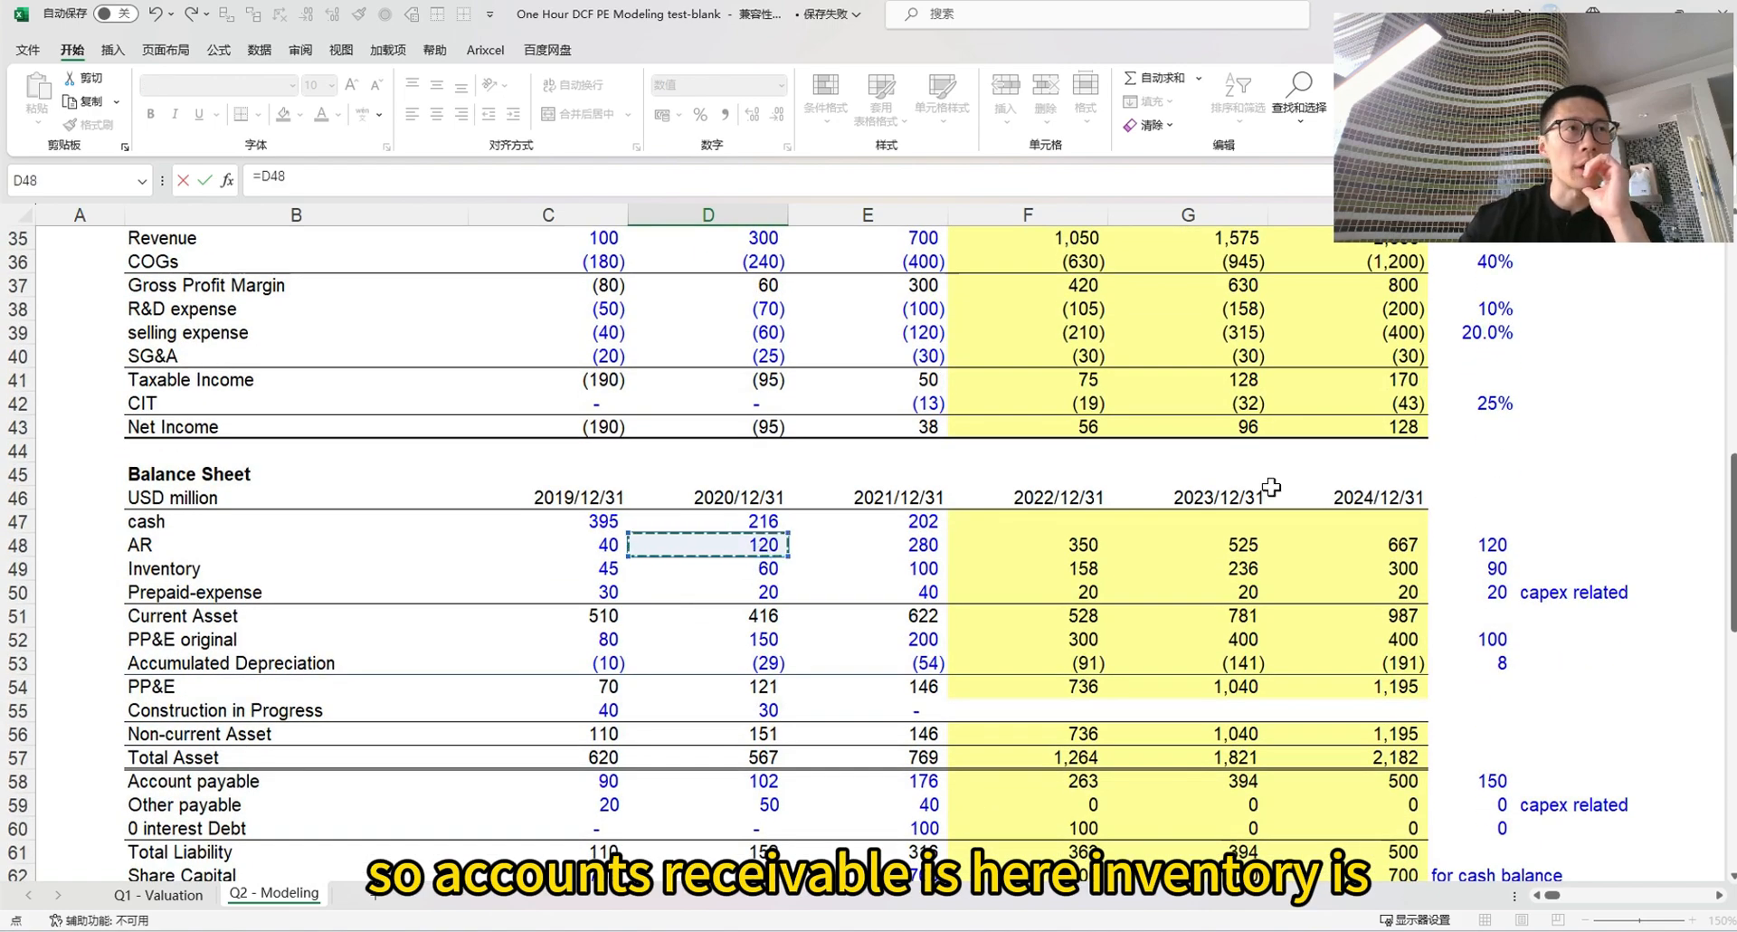
key("Return")
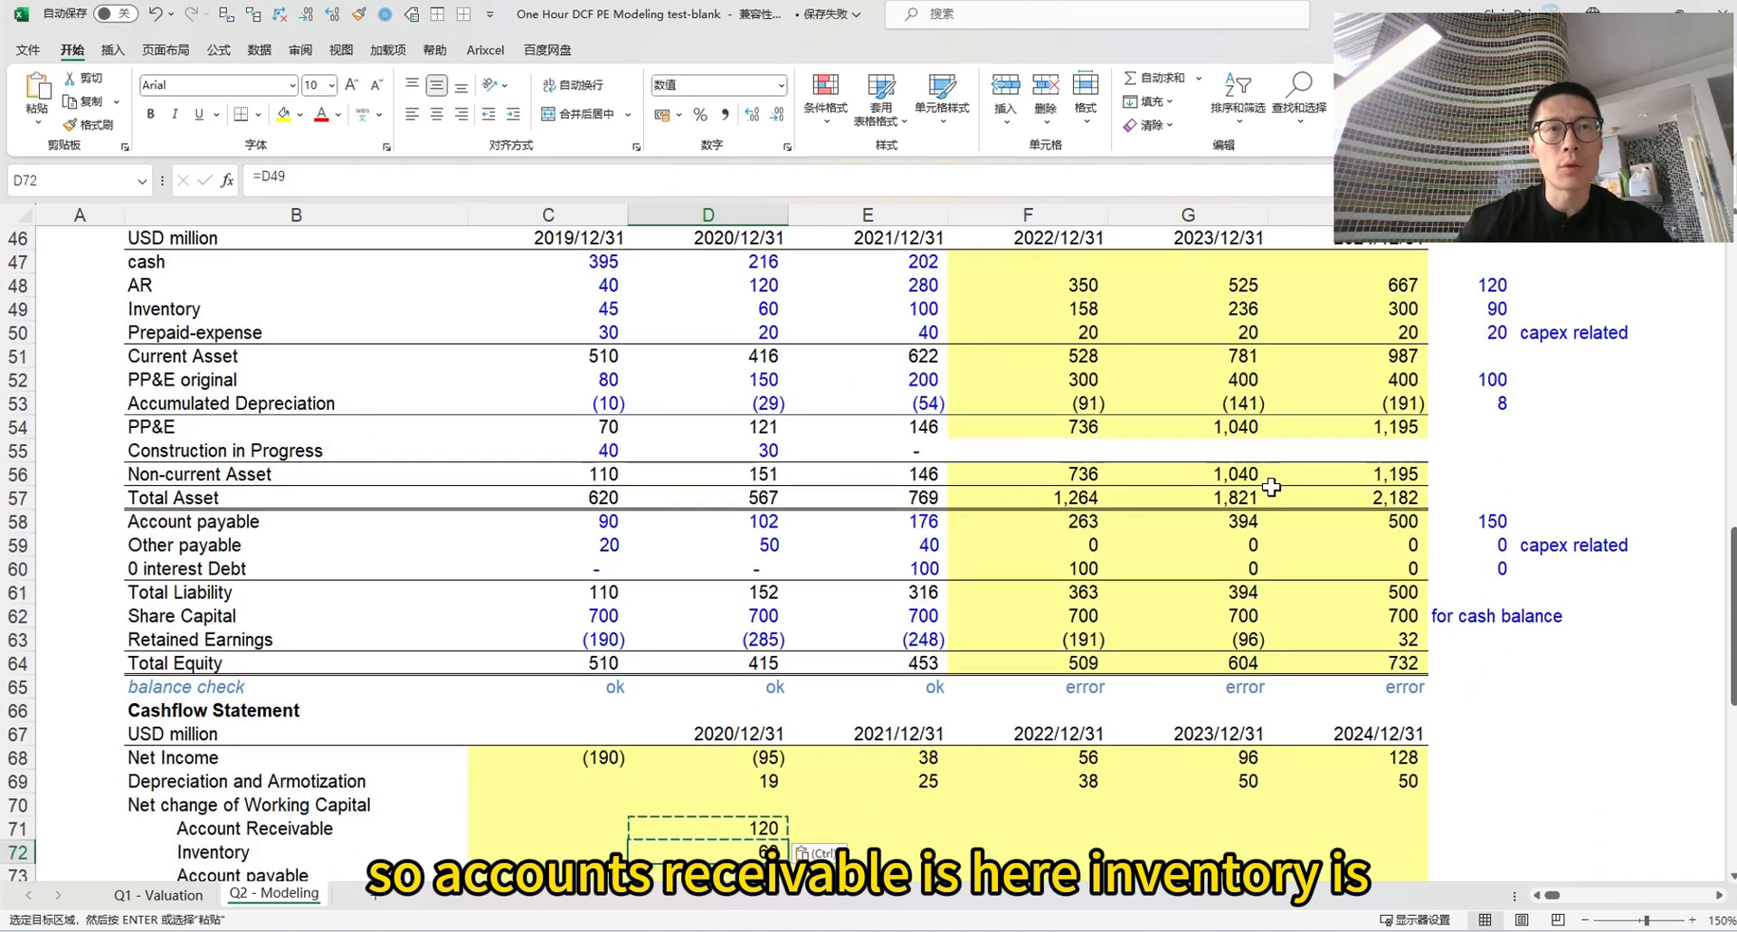
key("Return")
Enter the 2020 Account payable row under working capital as the negative balance sheet payable, =-D58
type("=-")
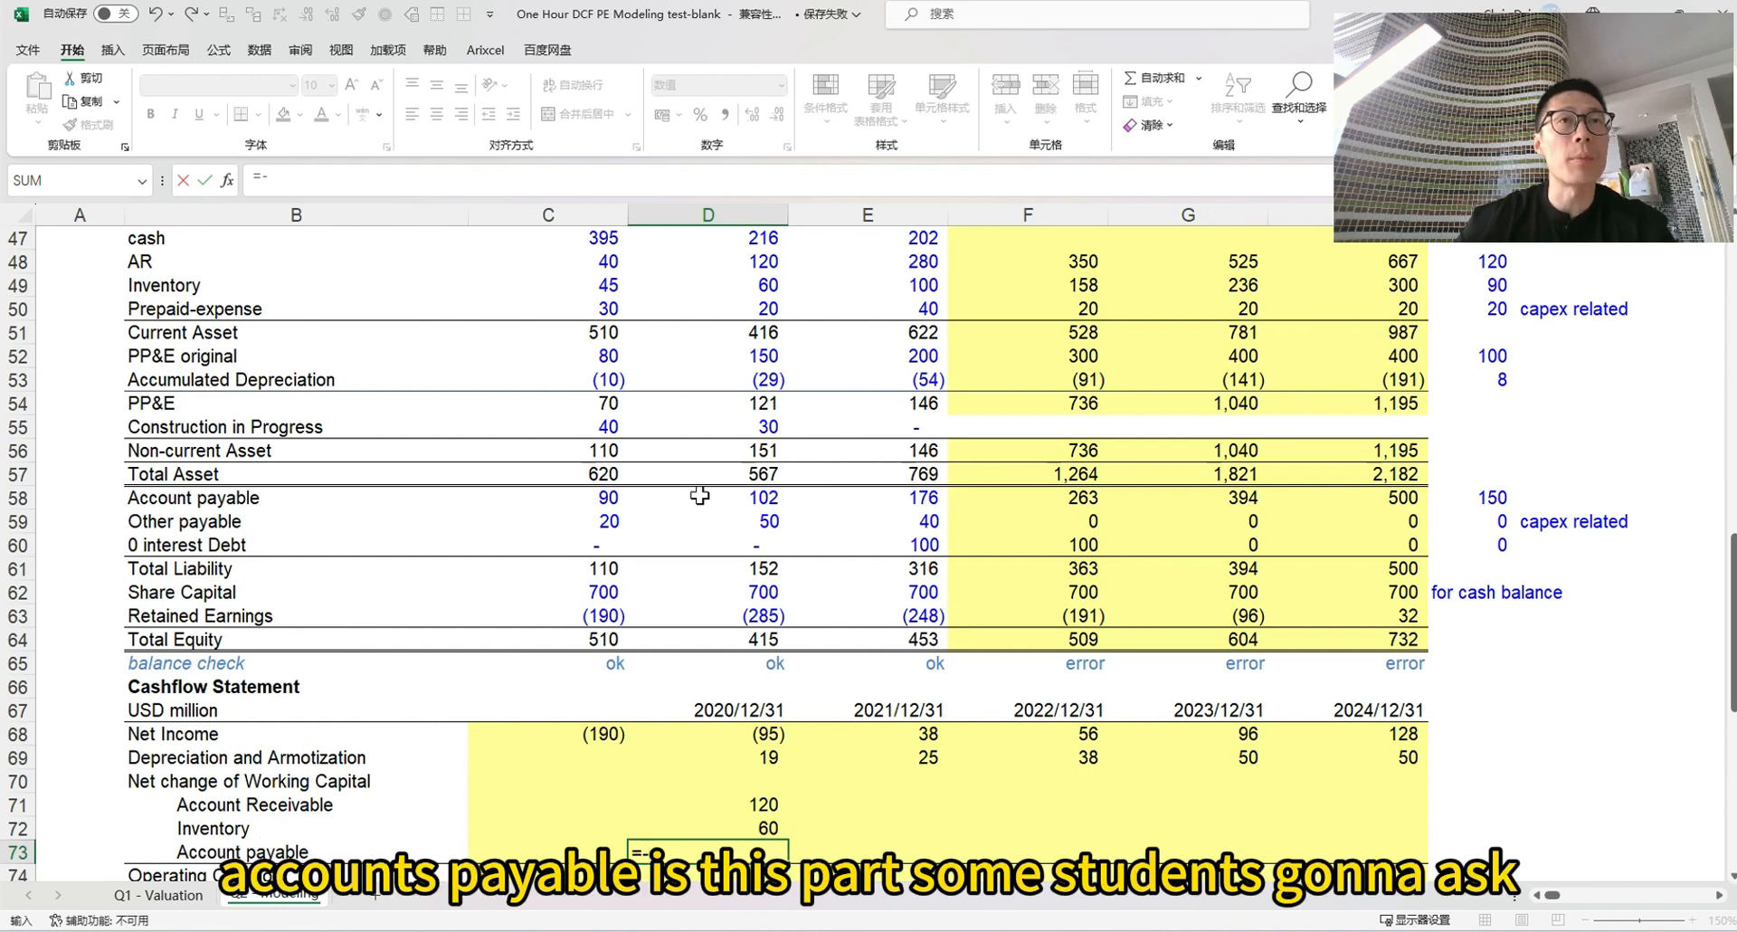
left_click(767, 497)
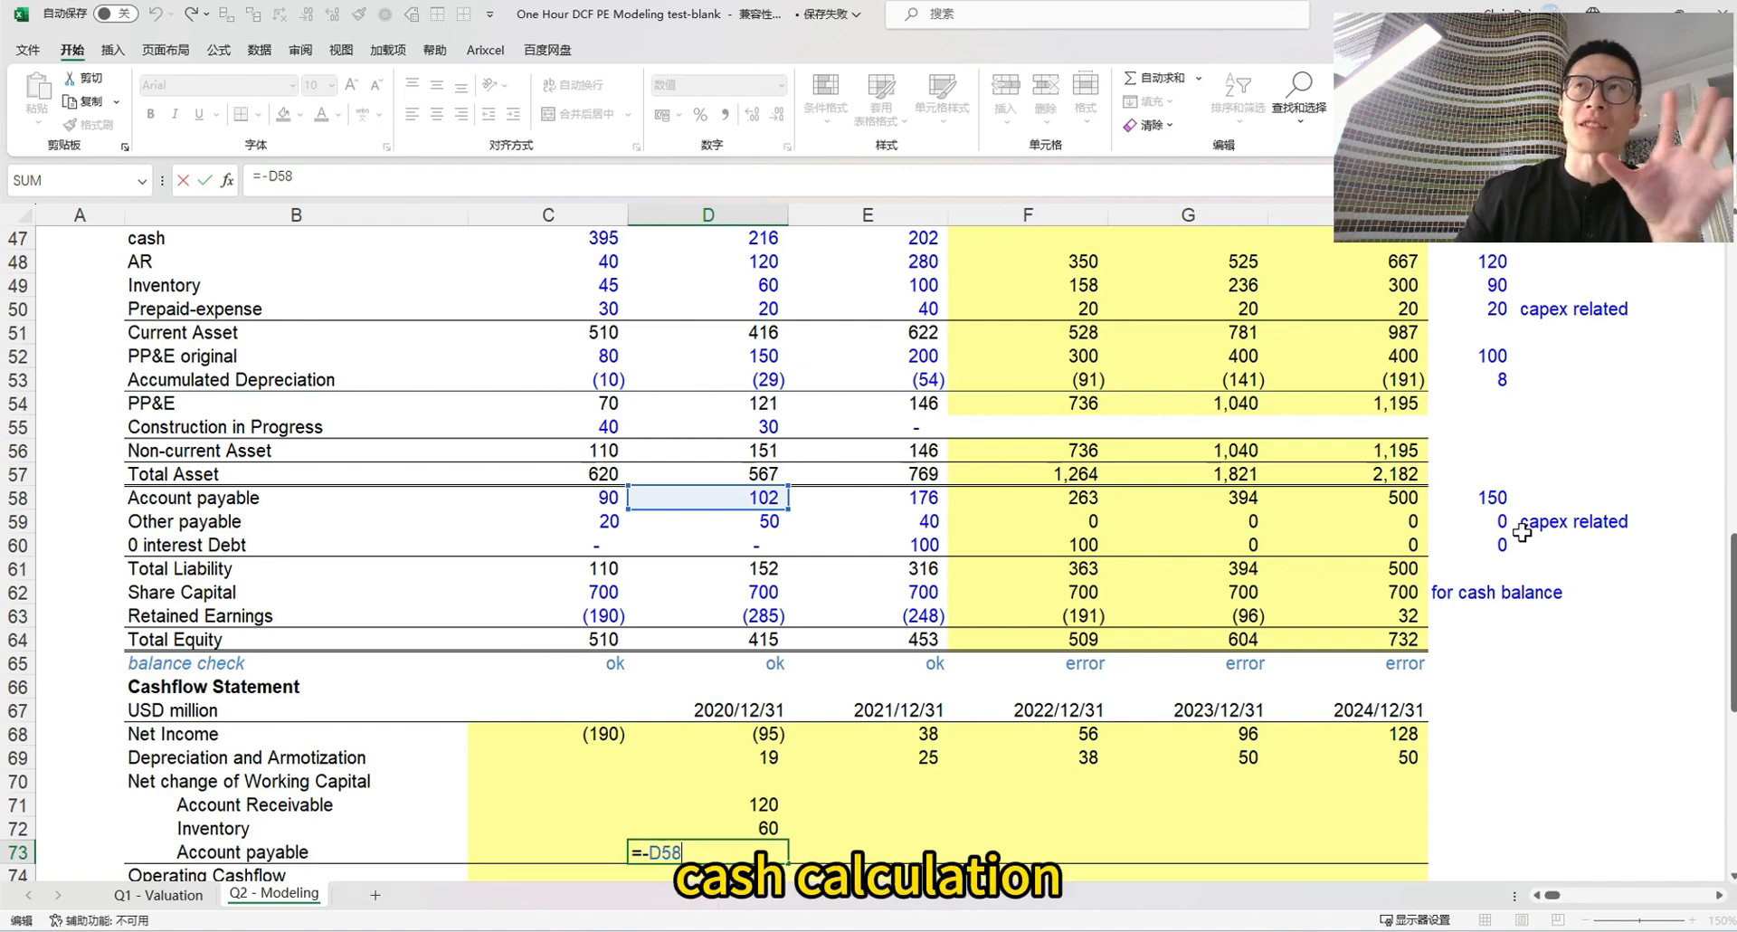
key("Return")
key("Up")
key("Up")
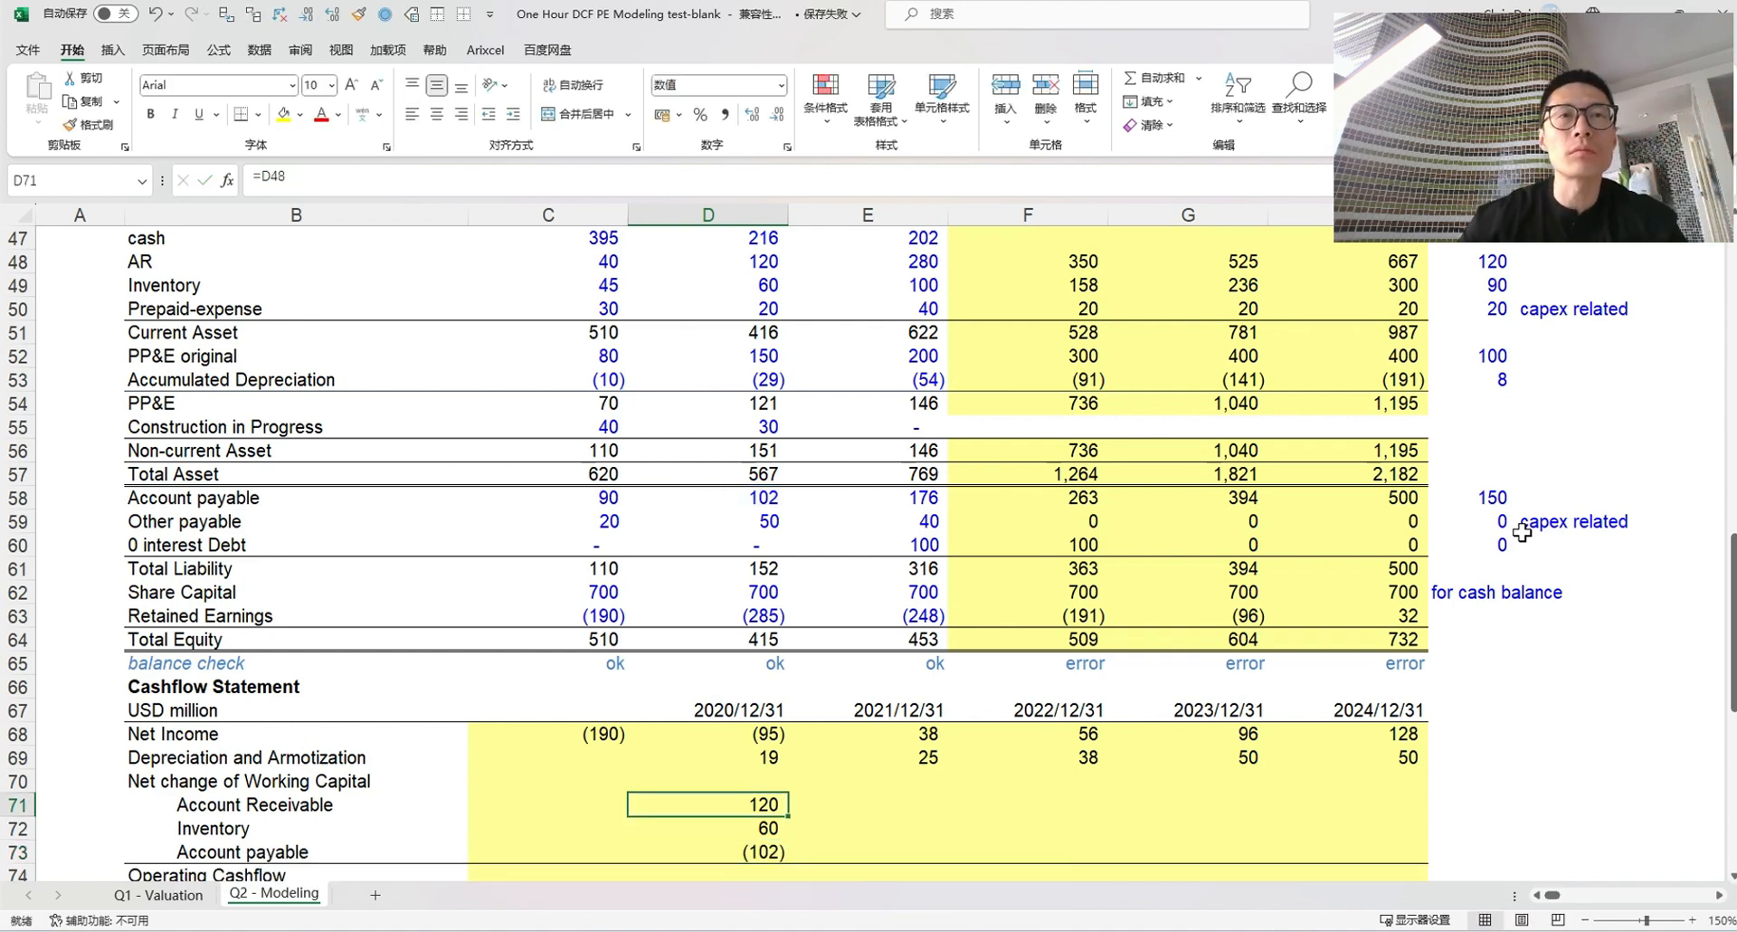
Copy the 2020 Account Receivable, Inventory and Account payable formulas under working capital across 2021–2024
key("shift+Down")
key("shift+Down")
key("ctrl+c")
key("Right")
key("shift+Right")
key("shift+Right")
key("shift+Right")
key("shift+Right")
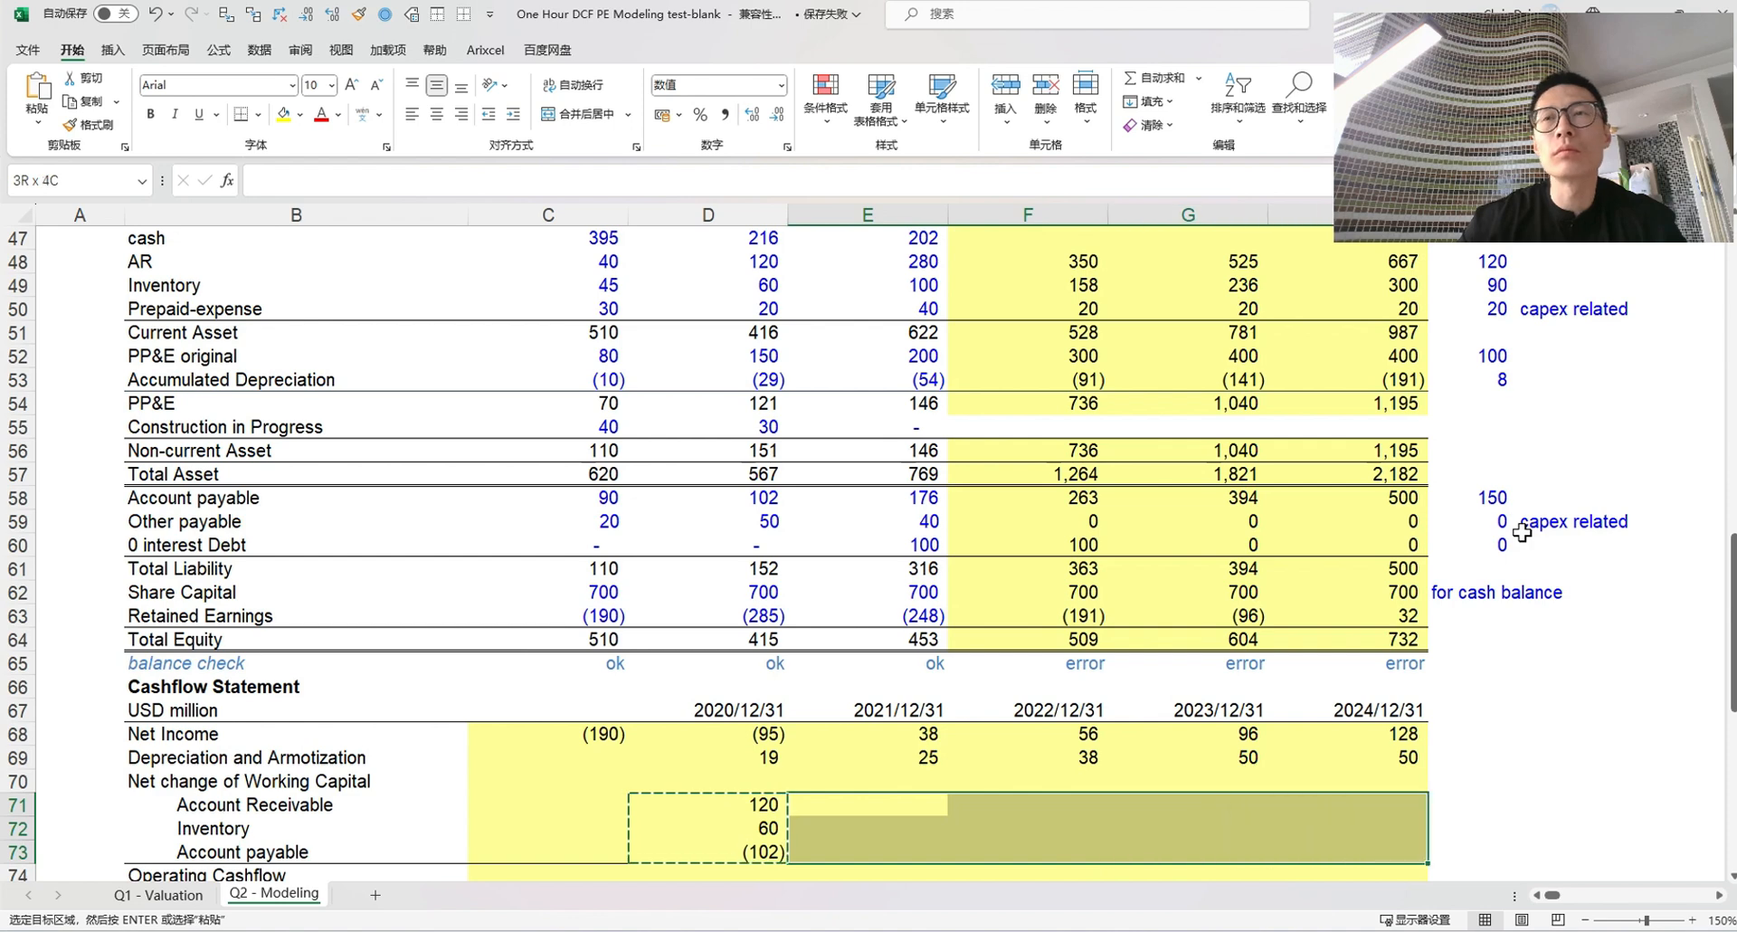
key("Return")
key("Left")
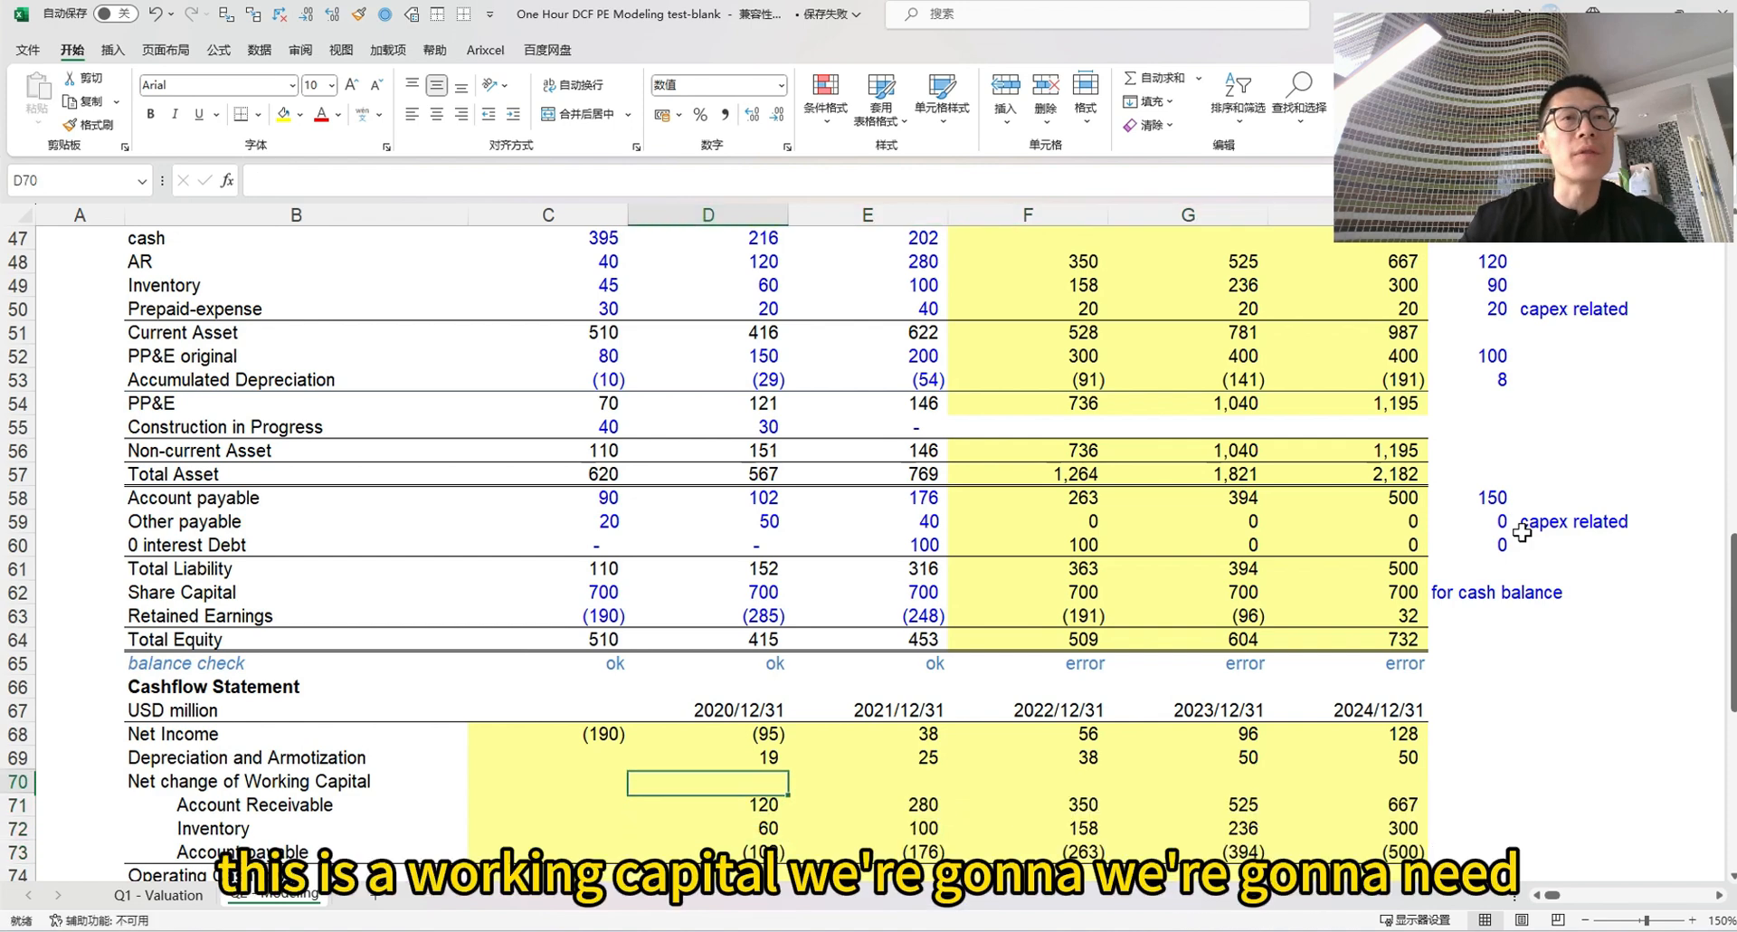
key("Up")
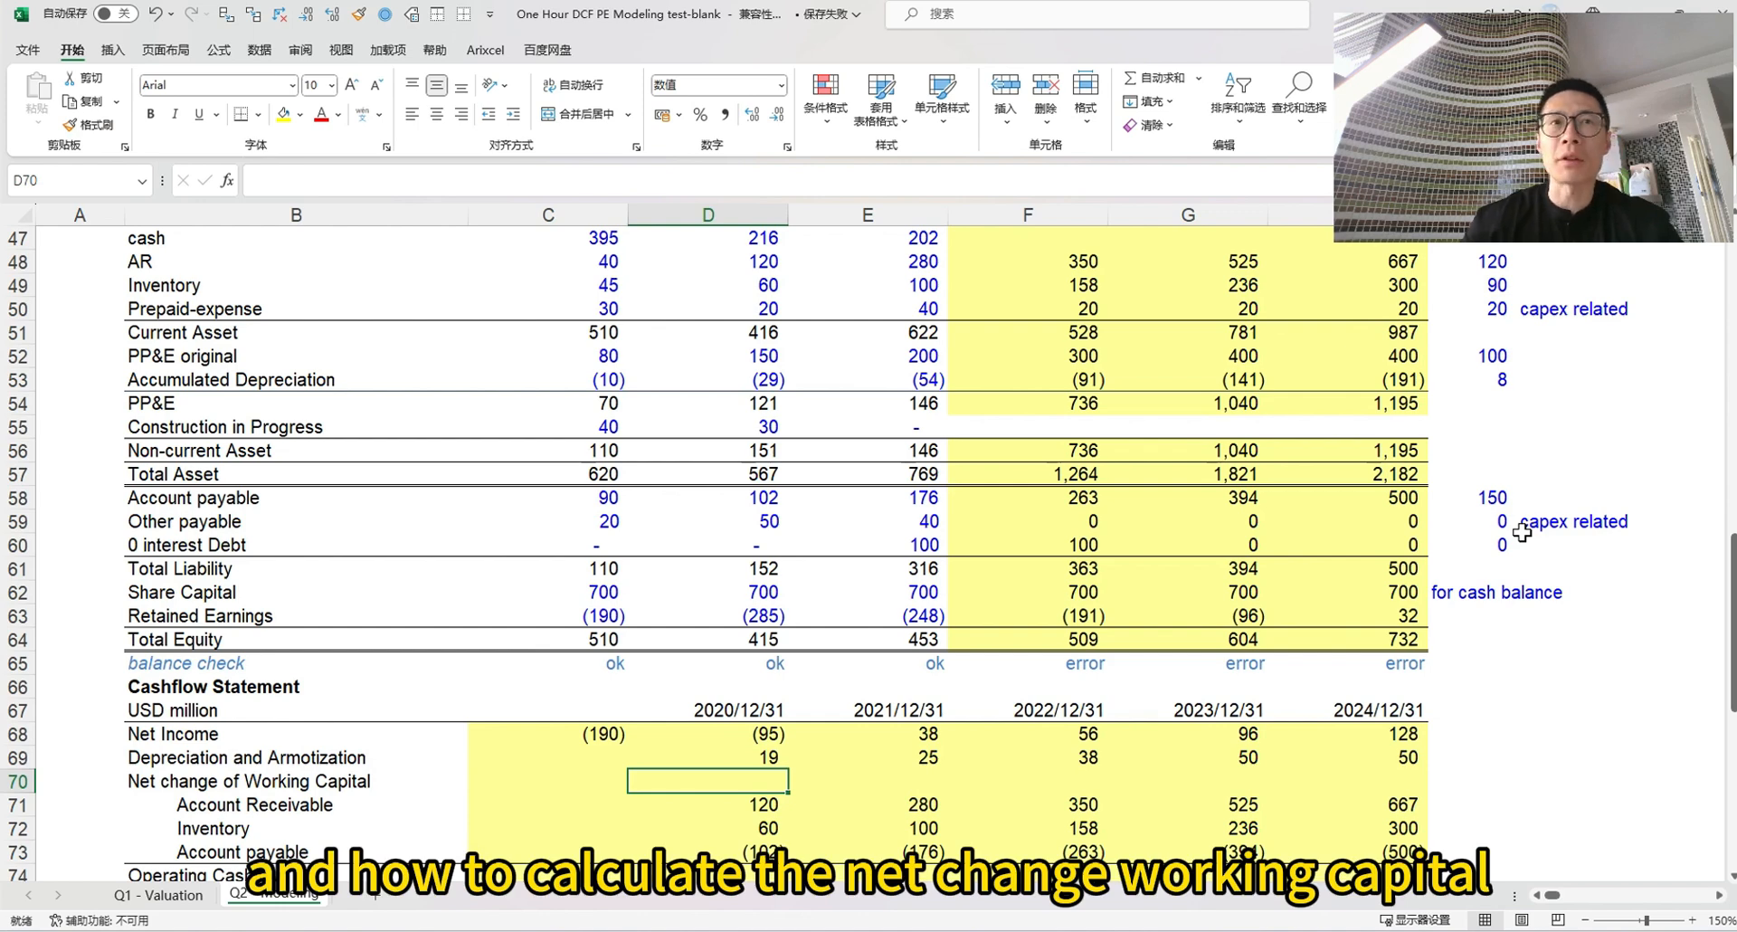
Copy the 2020 Account Receivable, Inventory and Account payable formulas into the 2019 column of the cash flow statement
key("Down")
key("shift+Down")
key("shift+Down")
key("ctrl+c")
key("Left")
key("ctrl+v")
key("Right")
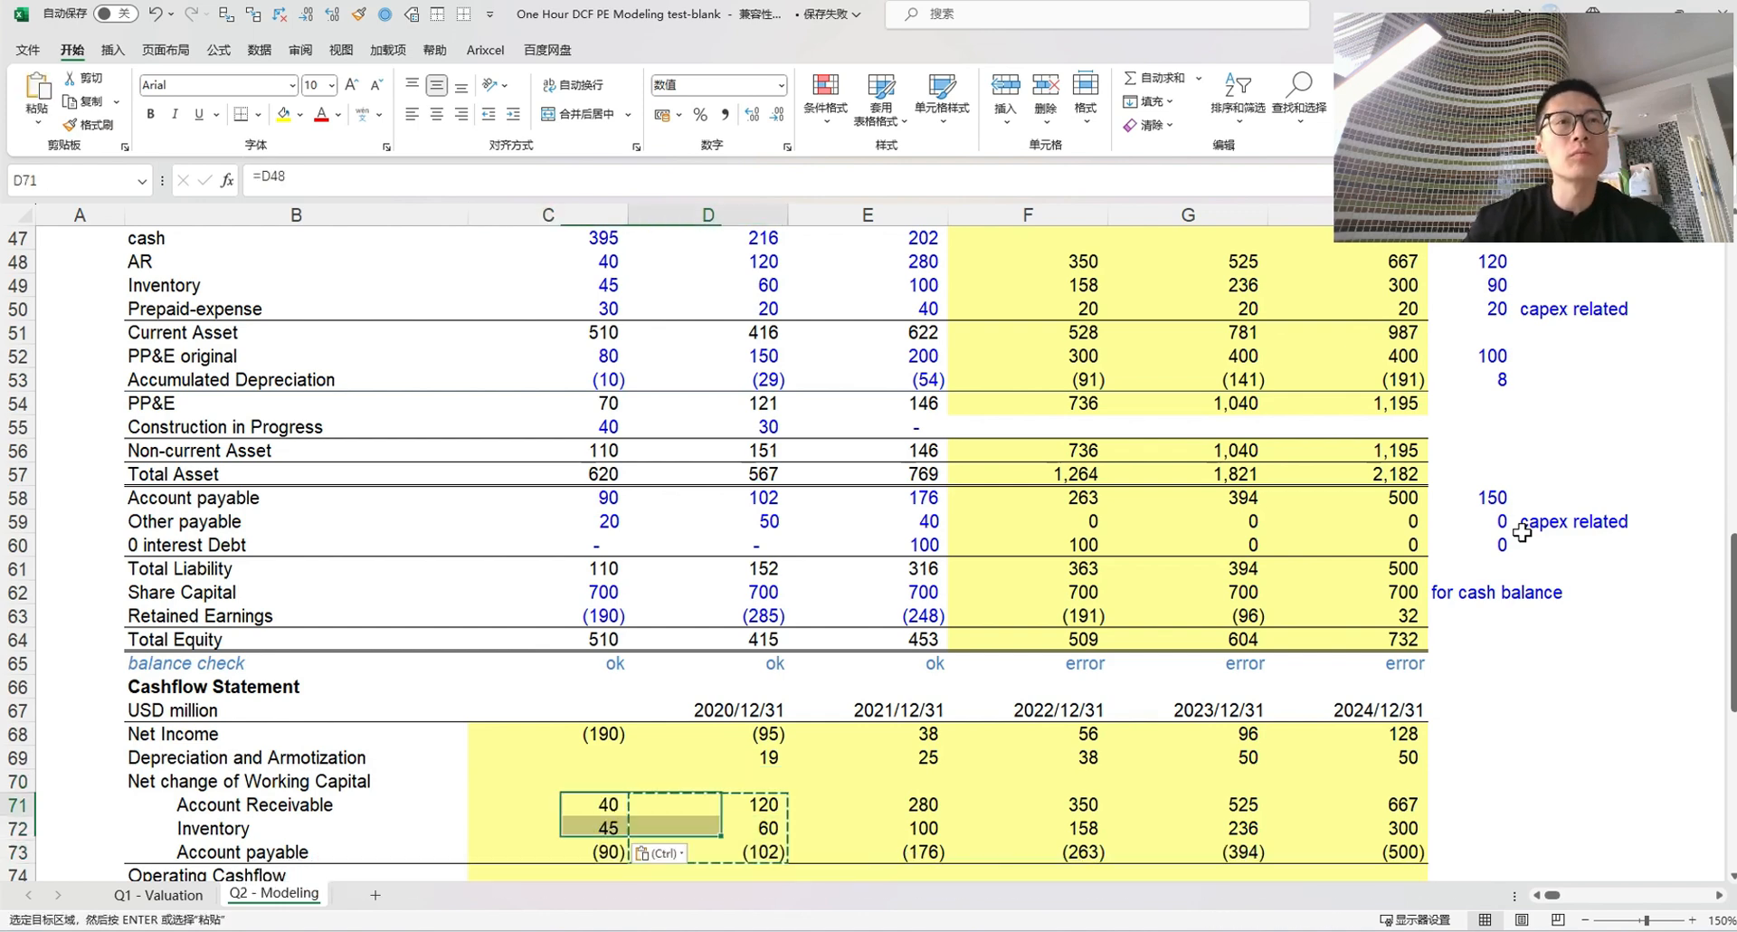
key("Left")
key("F2")
key("Escape")
key("Right")
key("Up")
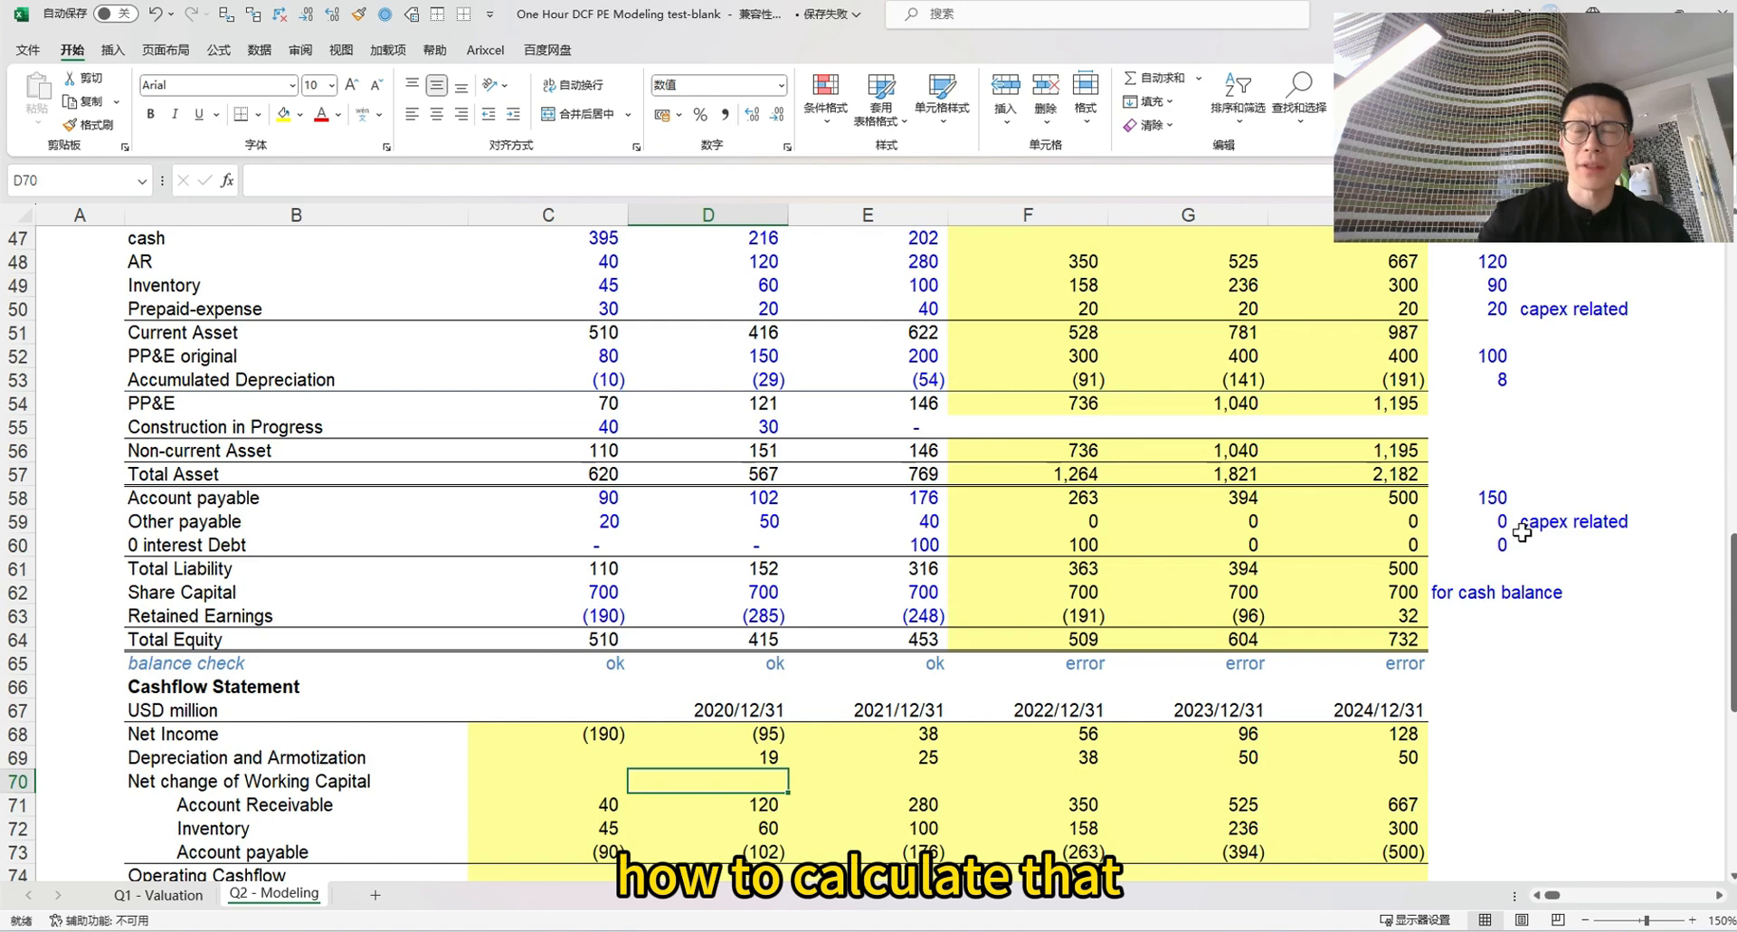
Enter the 2020 Net change of Working Capital as the current minus prior period sum, =SUM(D71:D73)-SUM(C71:C73)
type("=")
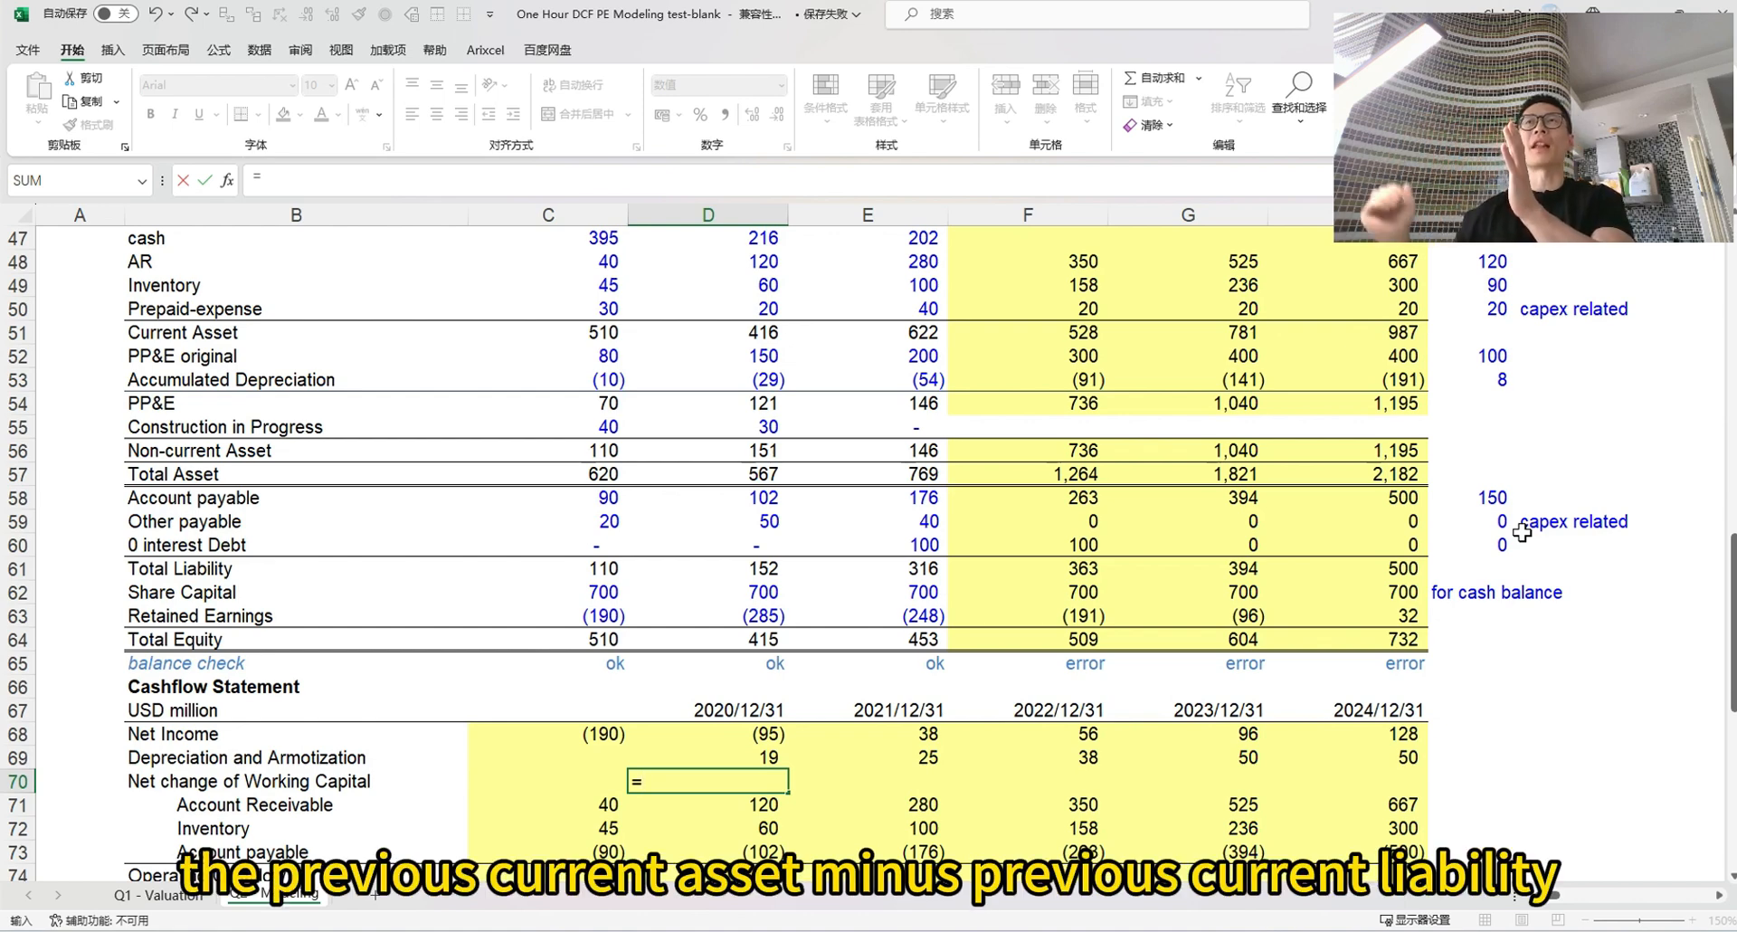
type("su")
key("Tab")
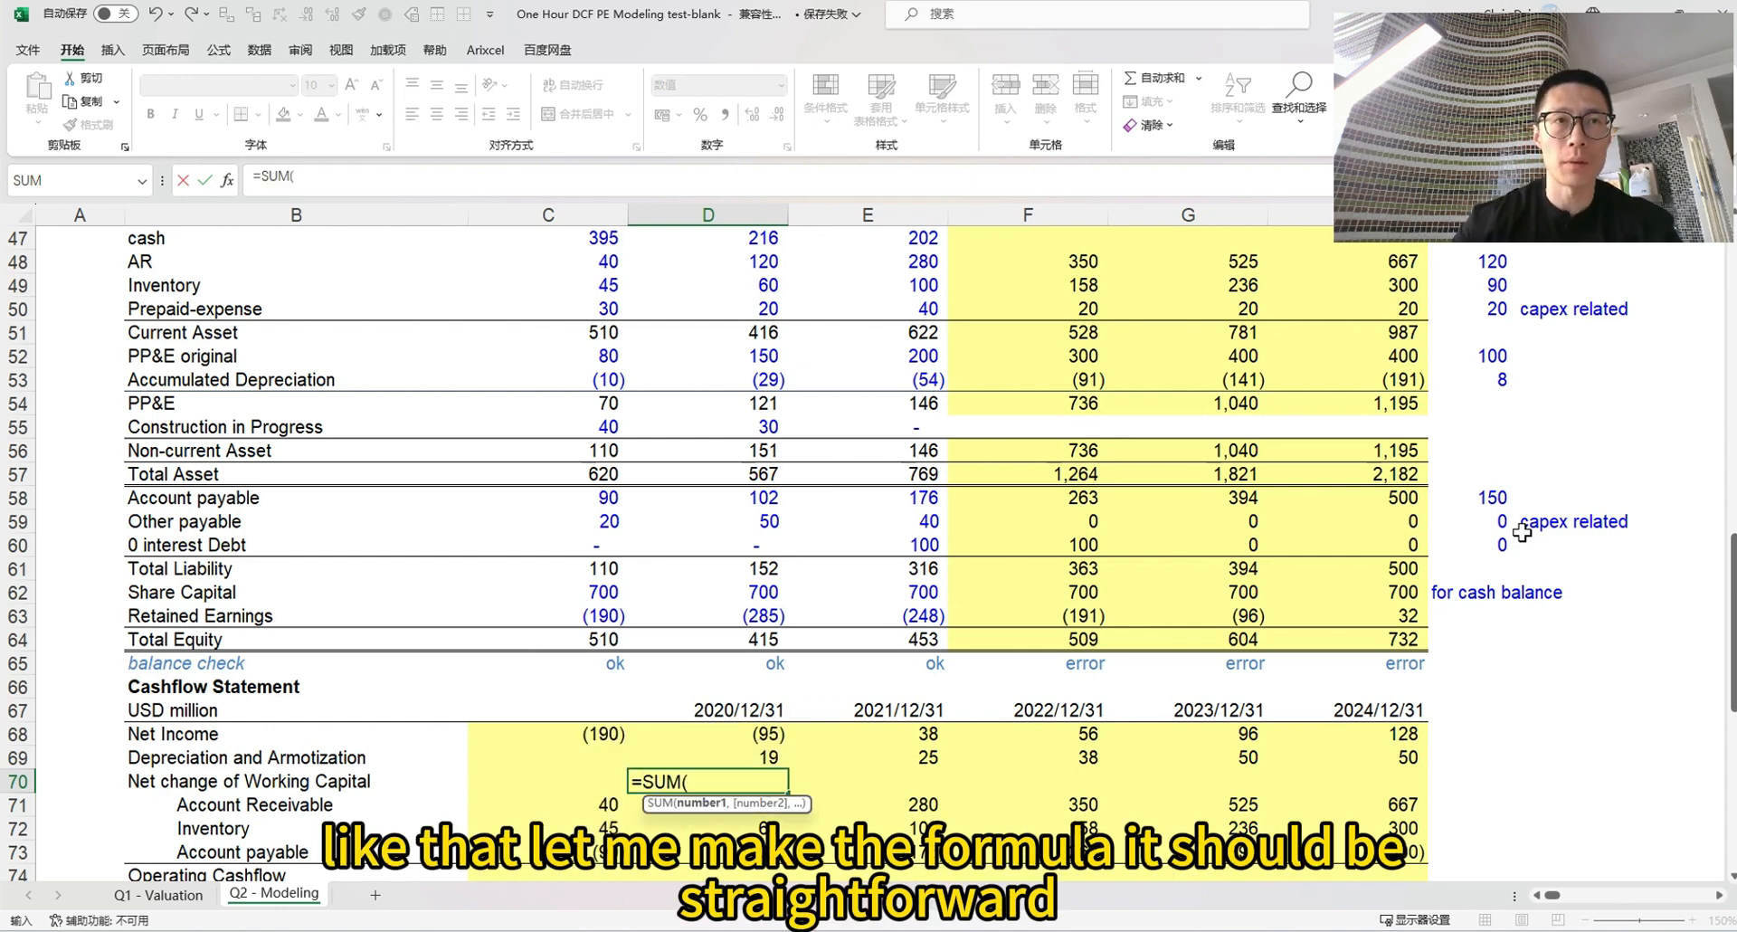
key("Down")
key("shift+Down")
key("shift+Down")
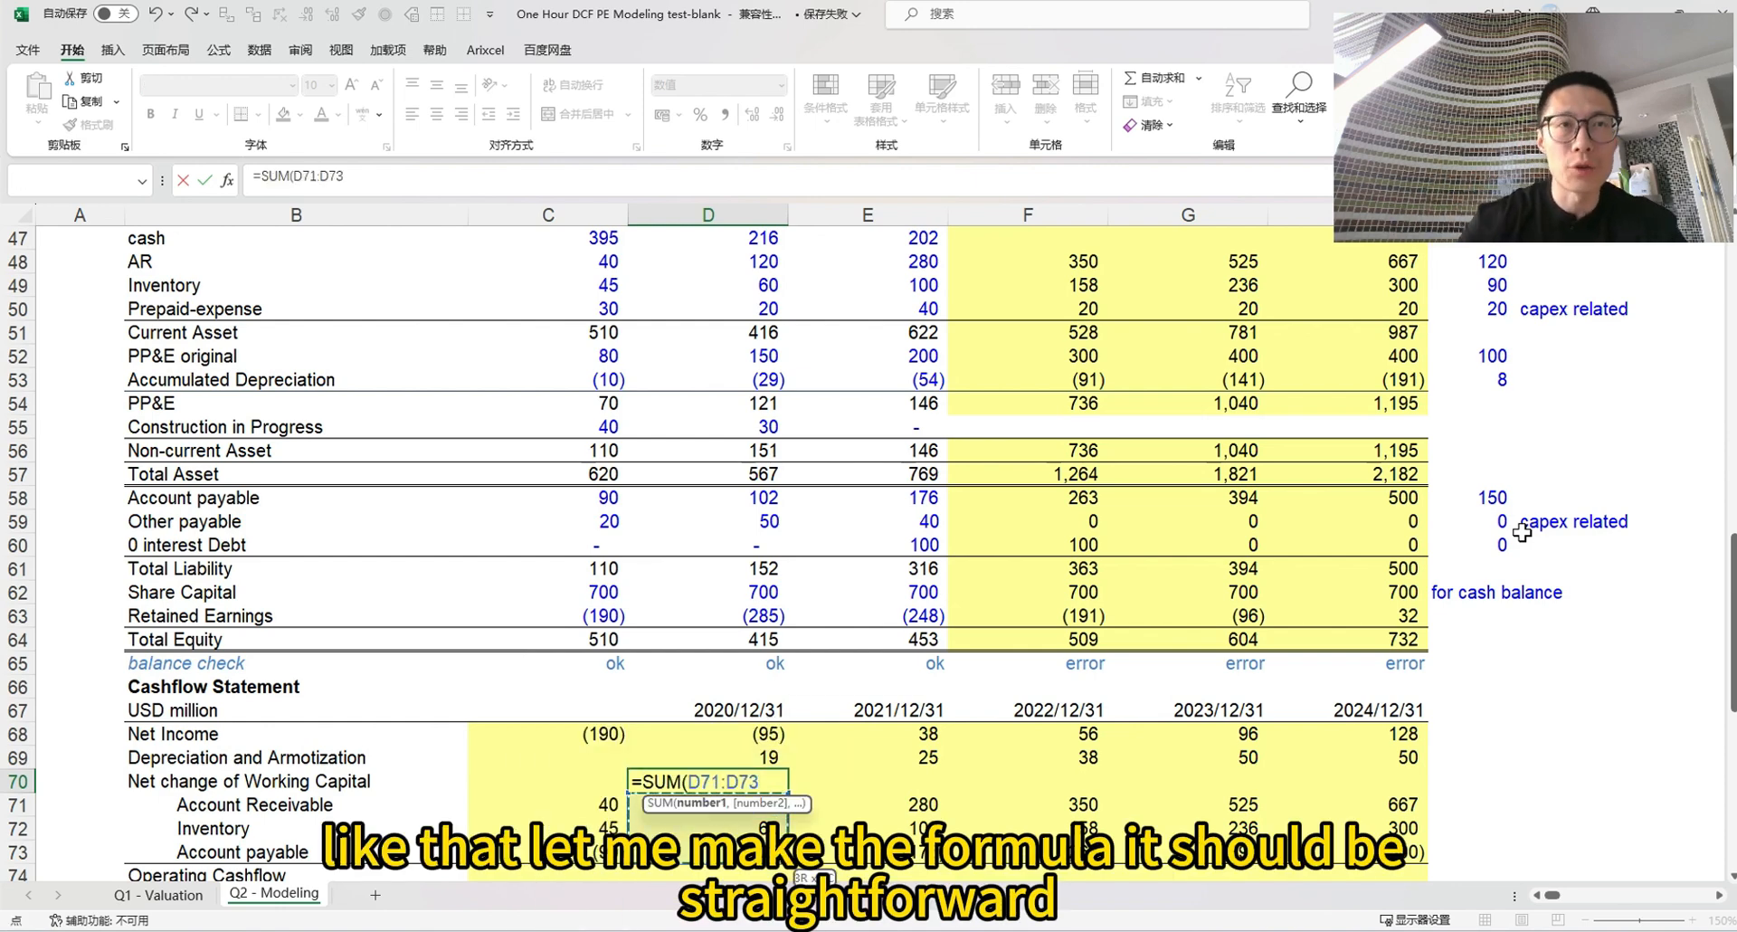
type(")")
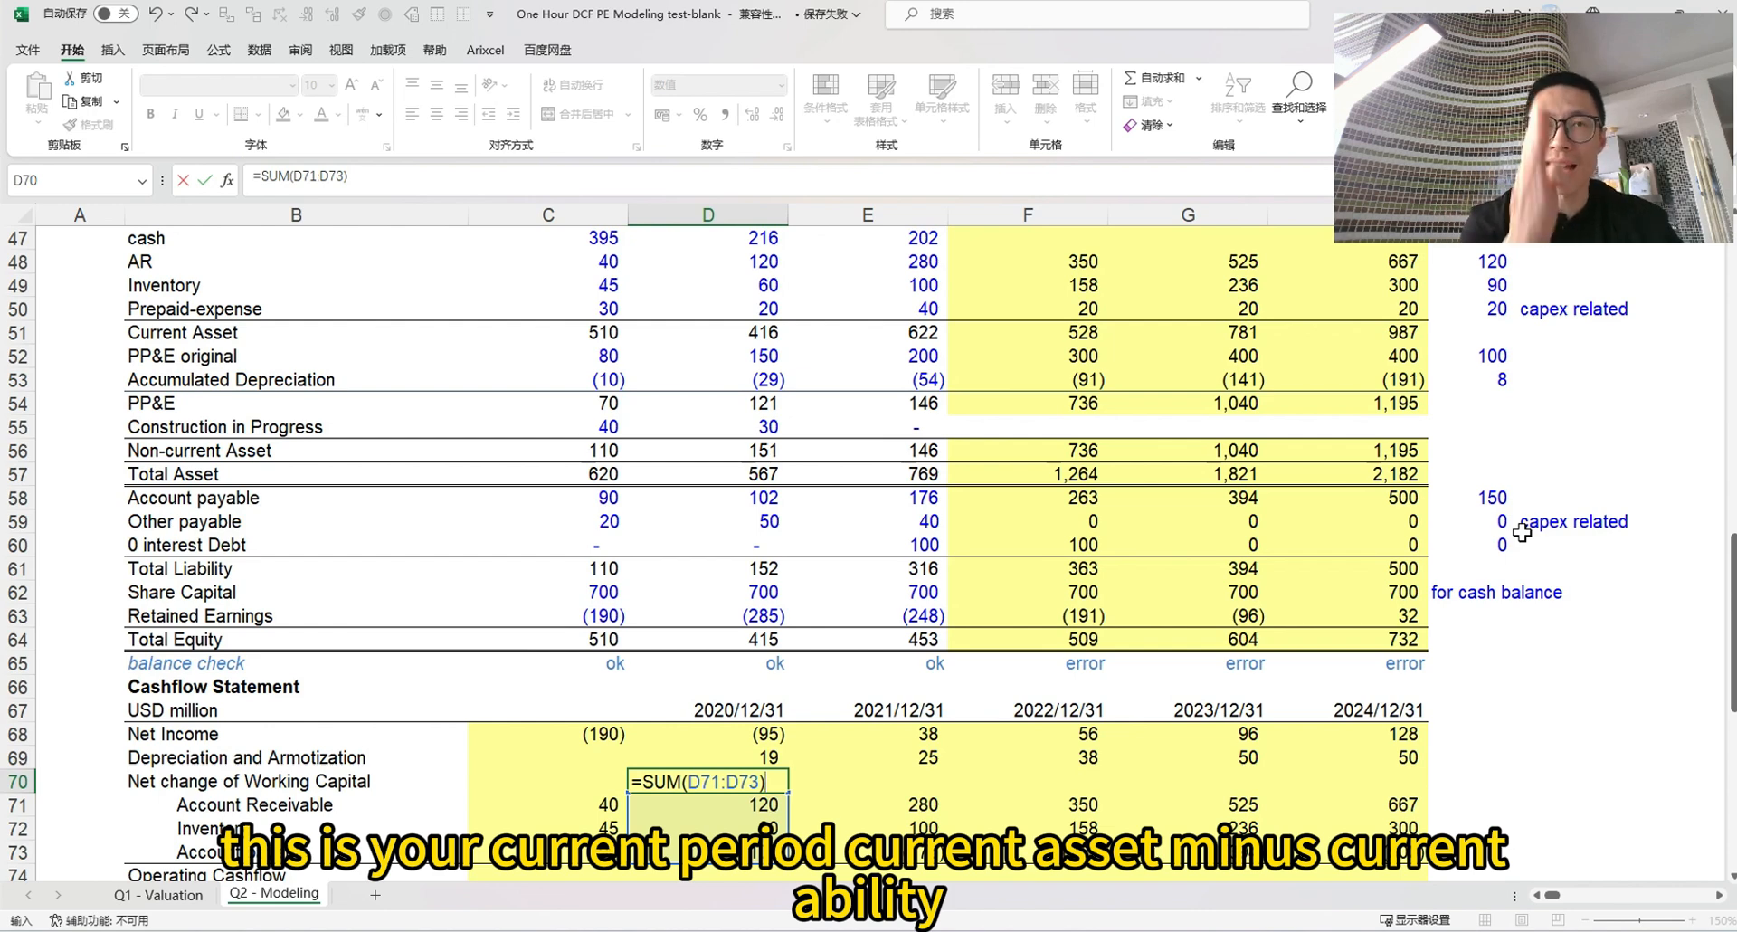
type("-=")
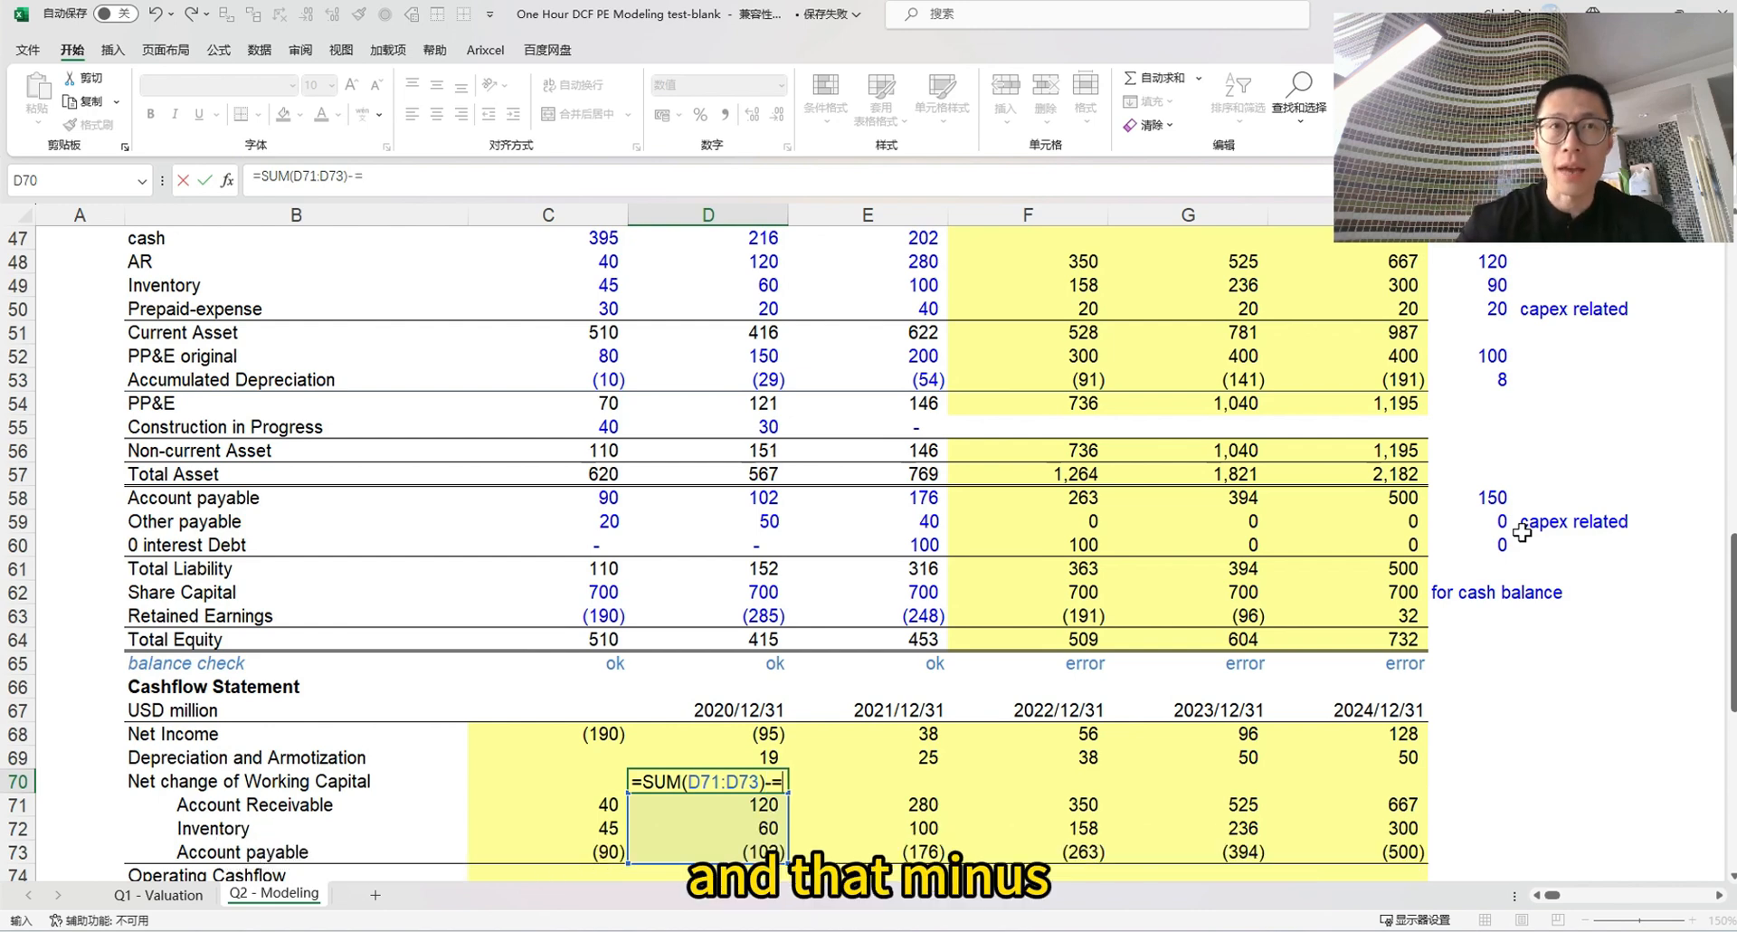
type("sum(")
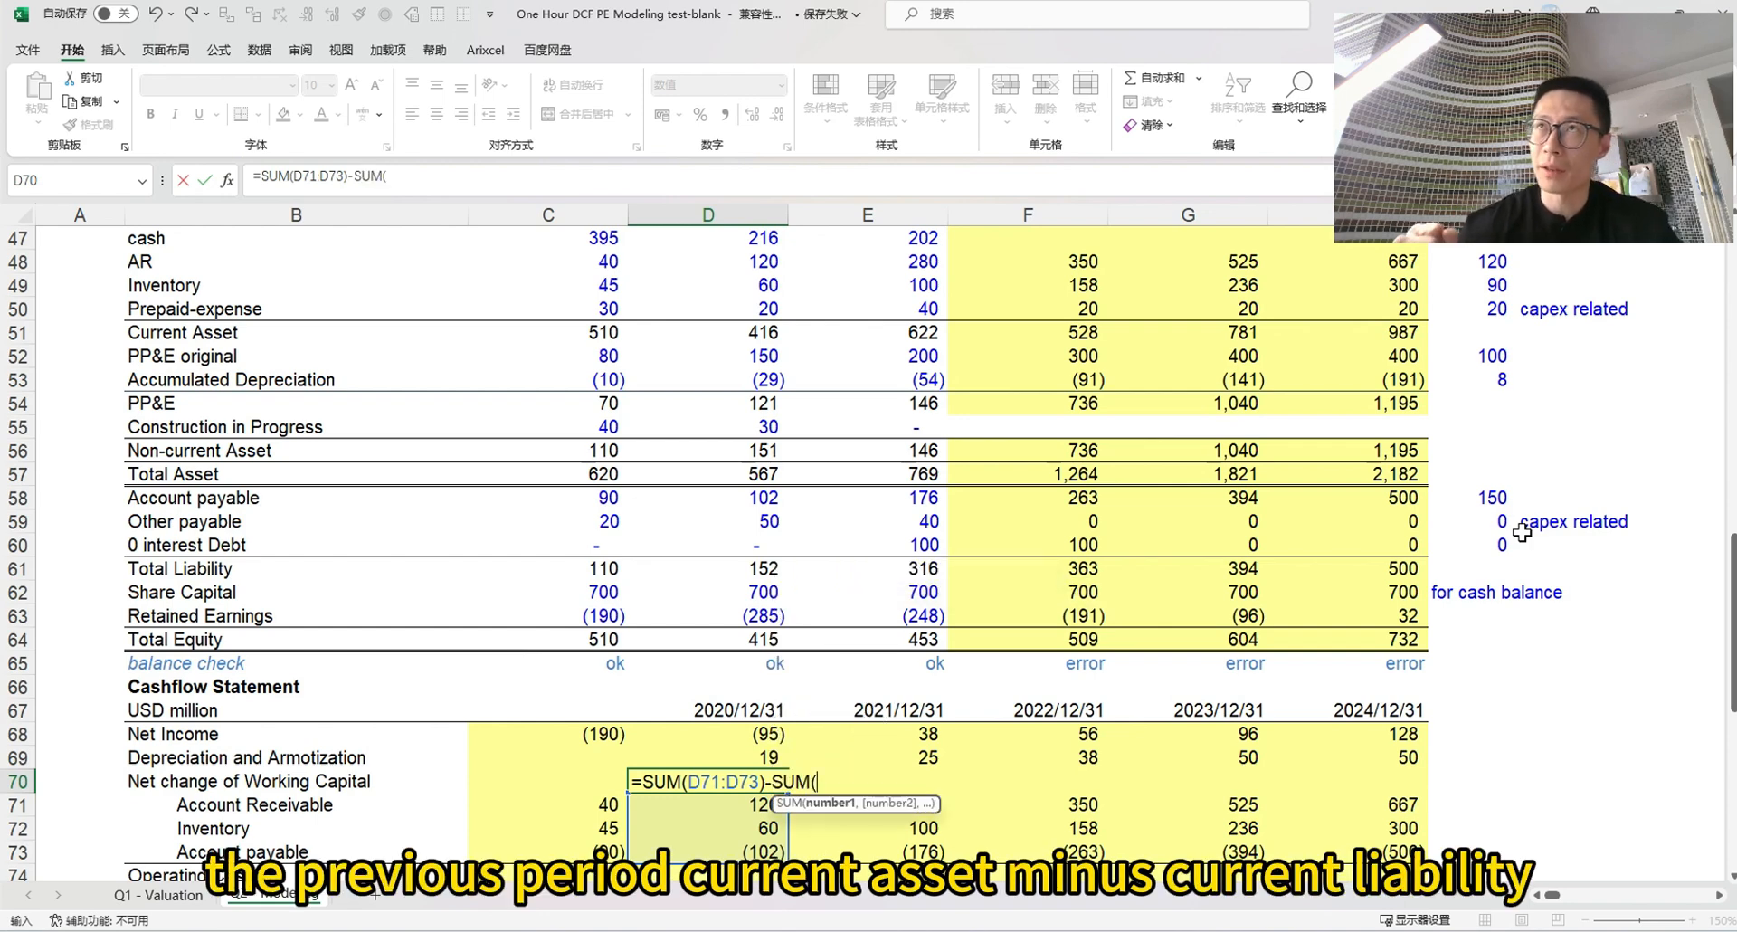
key("Left")
key("Down")
key("shift+Down")
key("shift+Down")
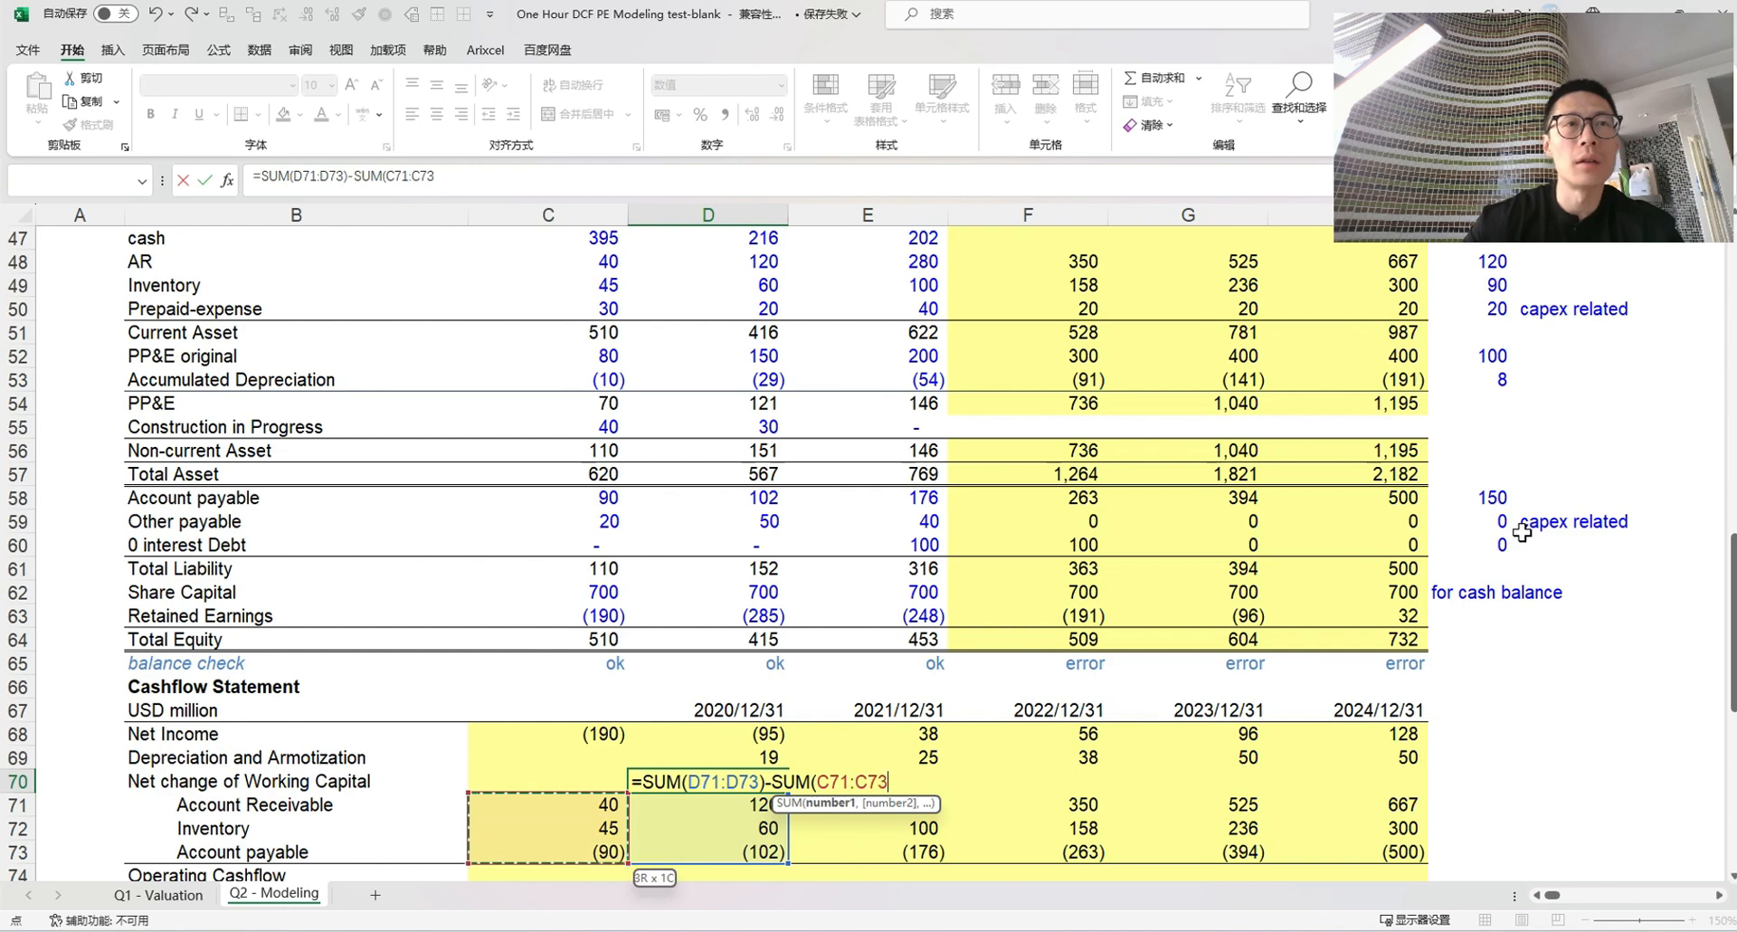
key("ctrl+Return")
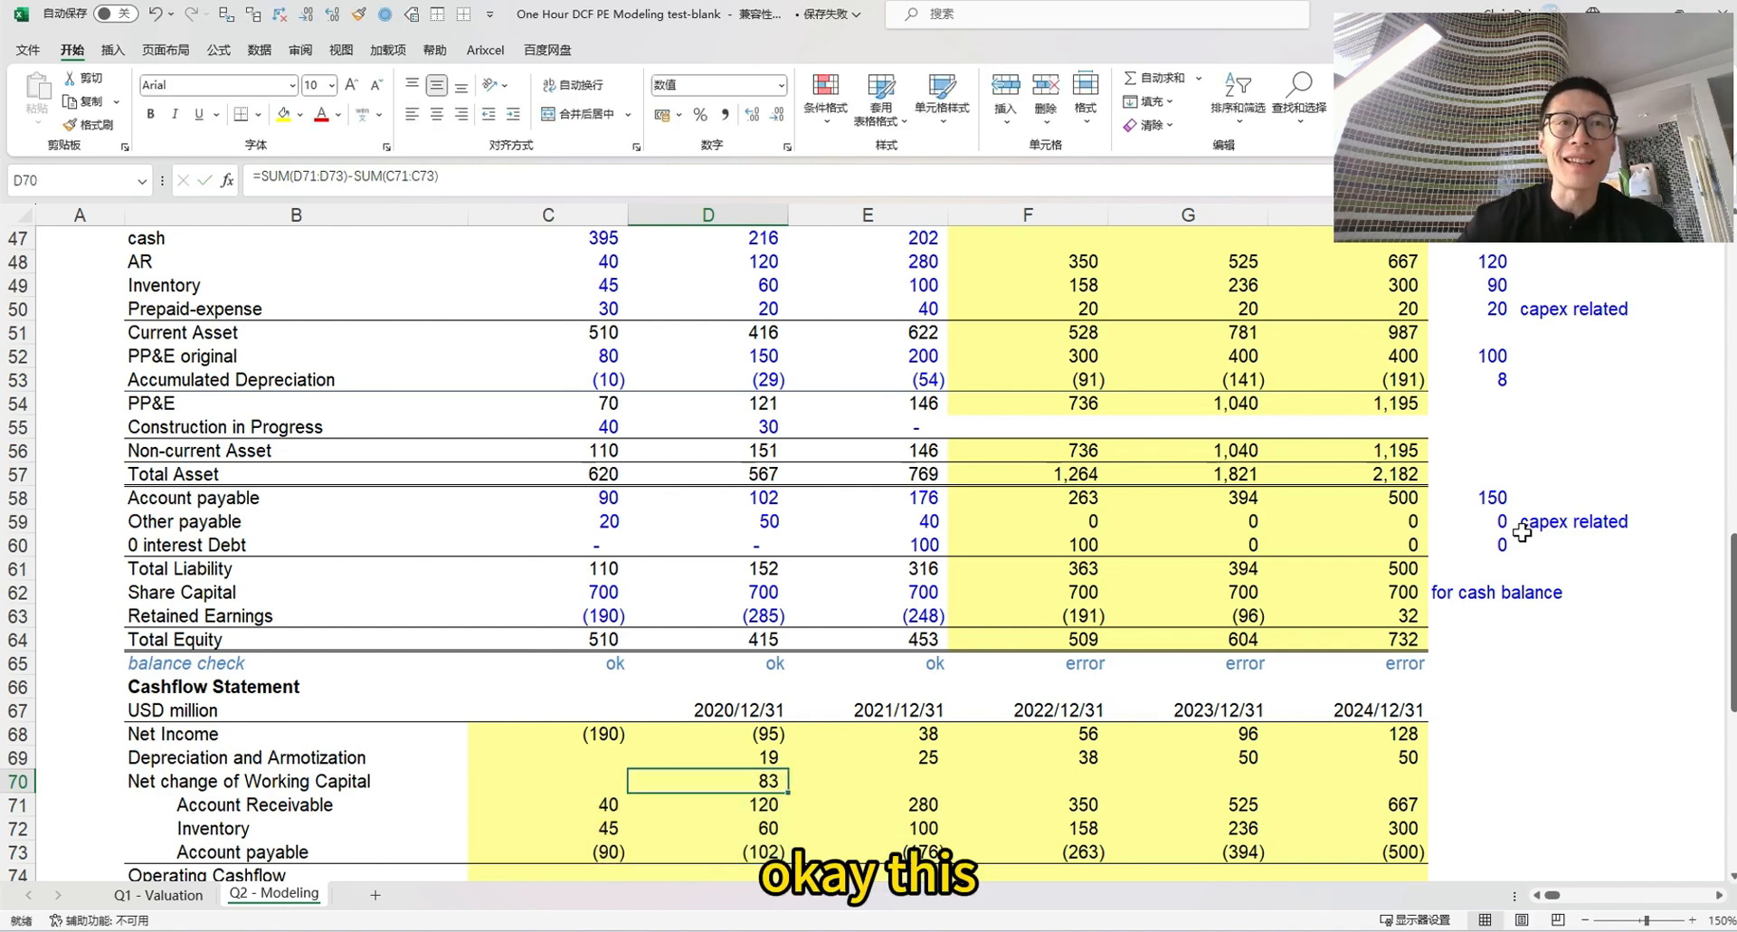
Copy the 2020 Net change of Working Capital formula into the 2019 column
key("ctrl+c")
key("Left")
key("ctrl+v")
key("Escape")
key("Right")
Examine which current and prior period ranges the 2020 Net change of Working Capital formula references
key("F2")
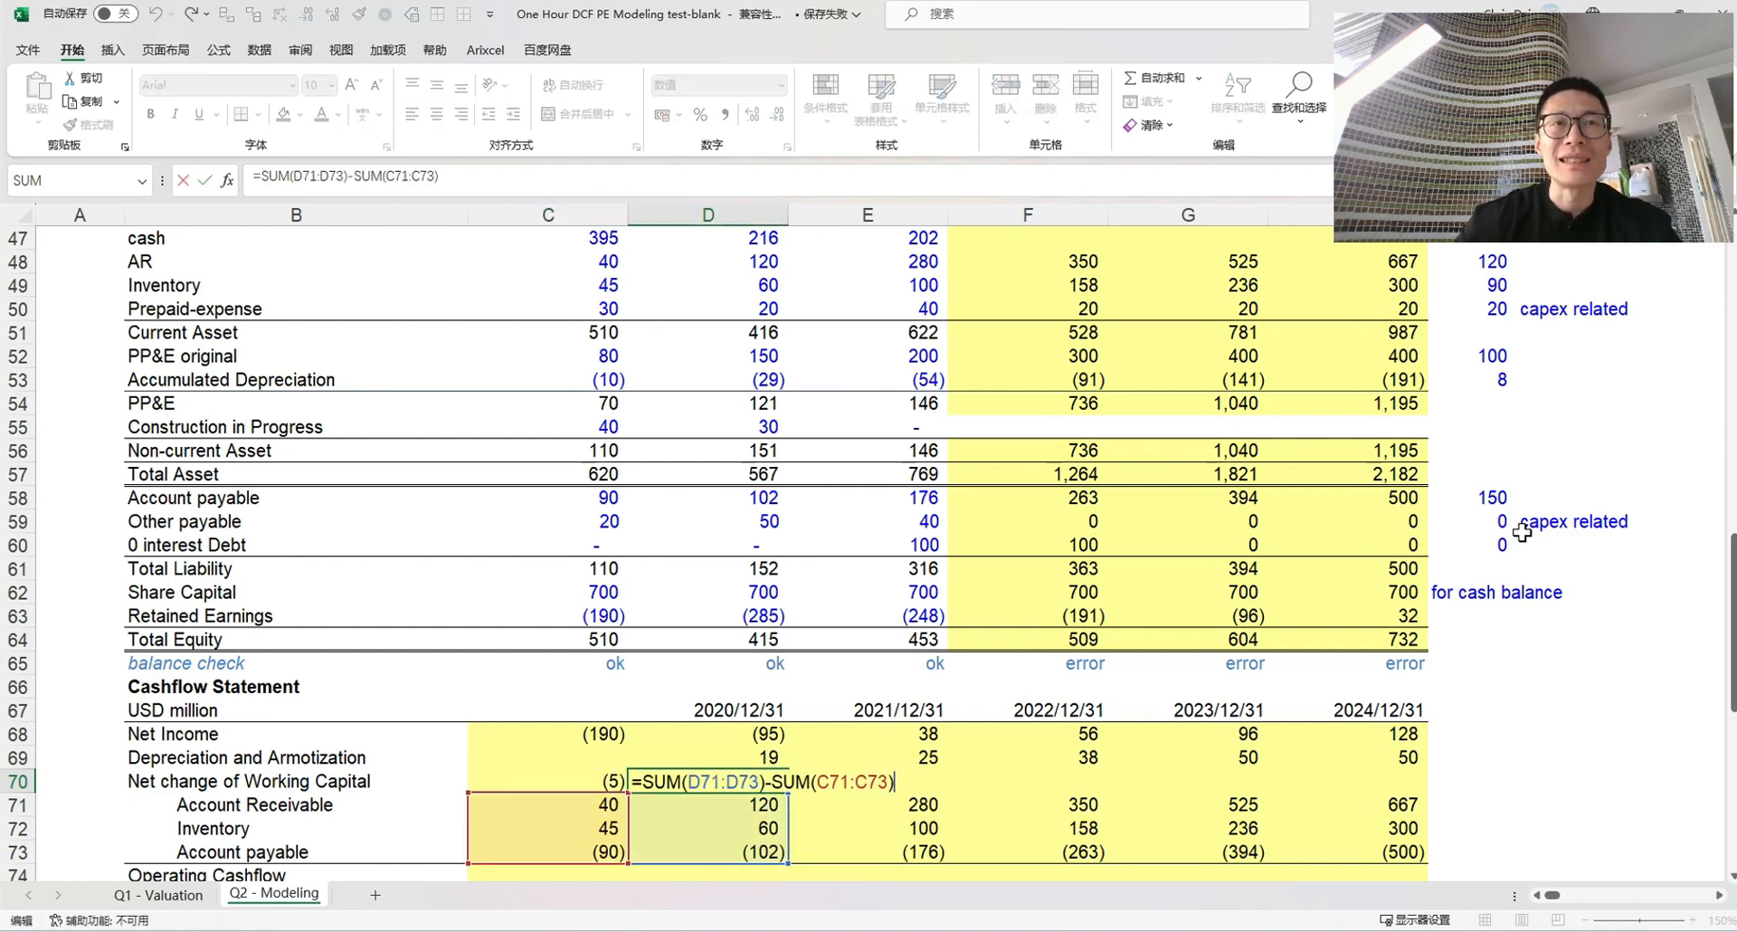
key("Escape")
key("F2")
key("Escape")
key("F2")
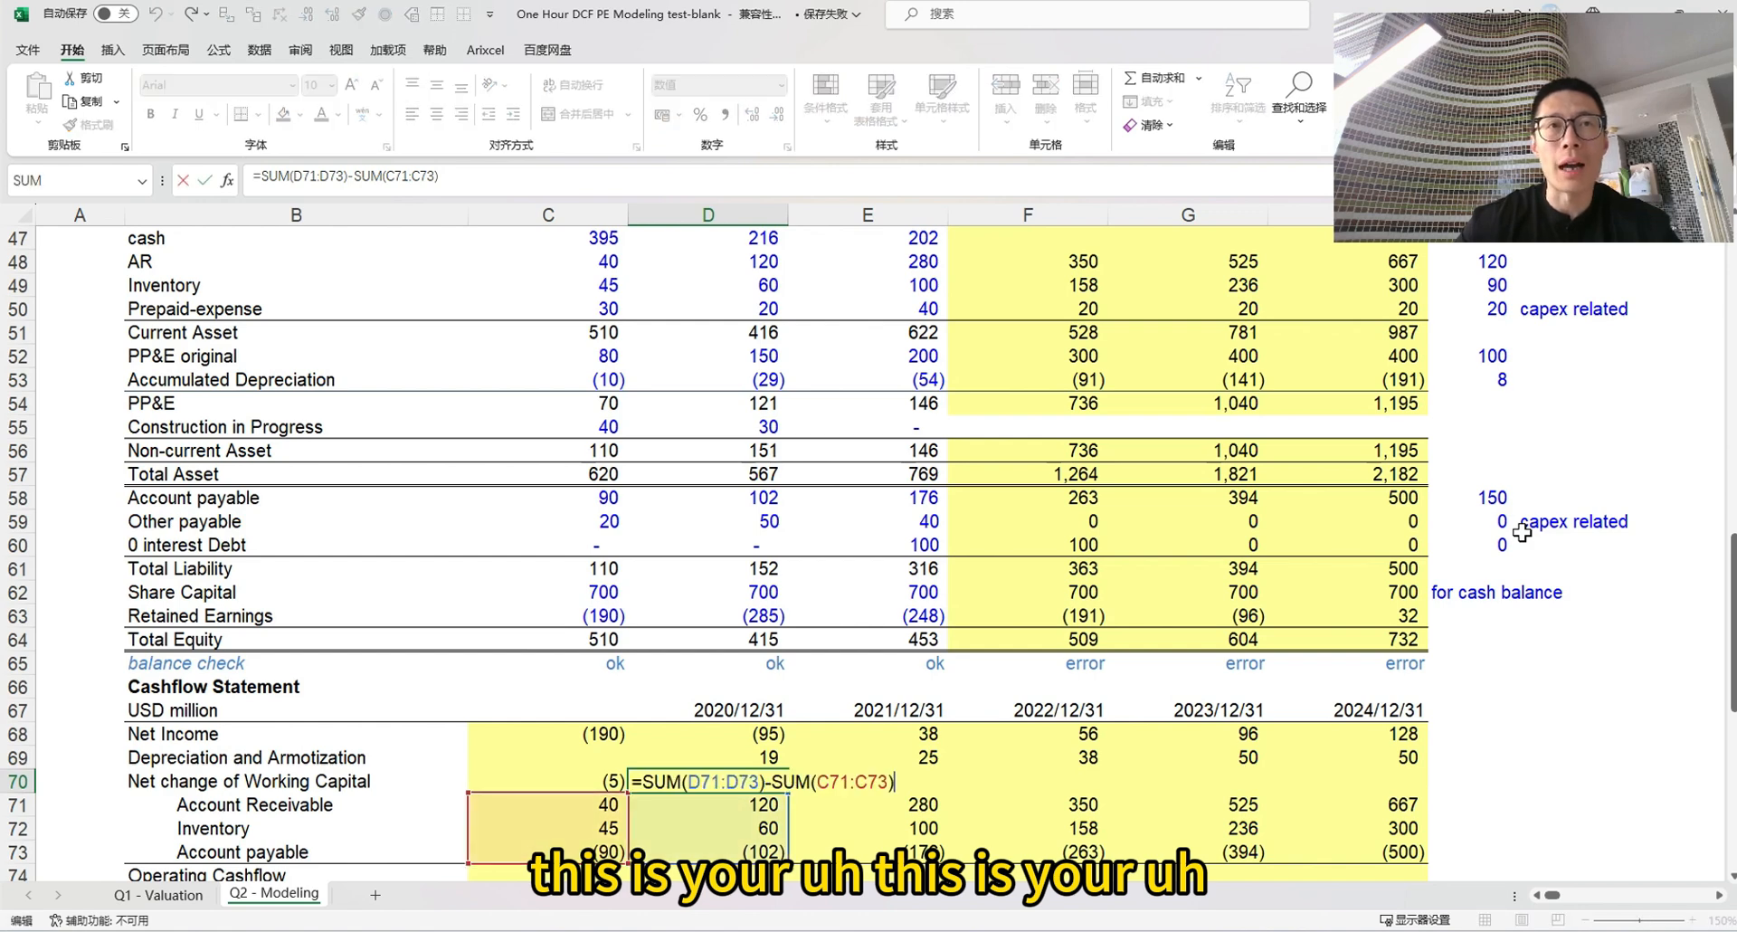
key("Escape")
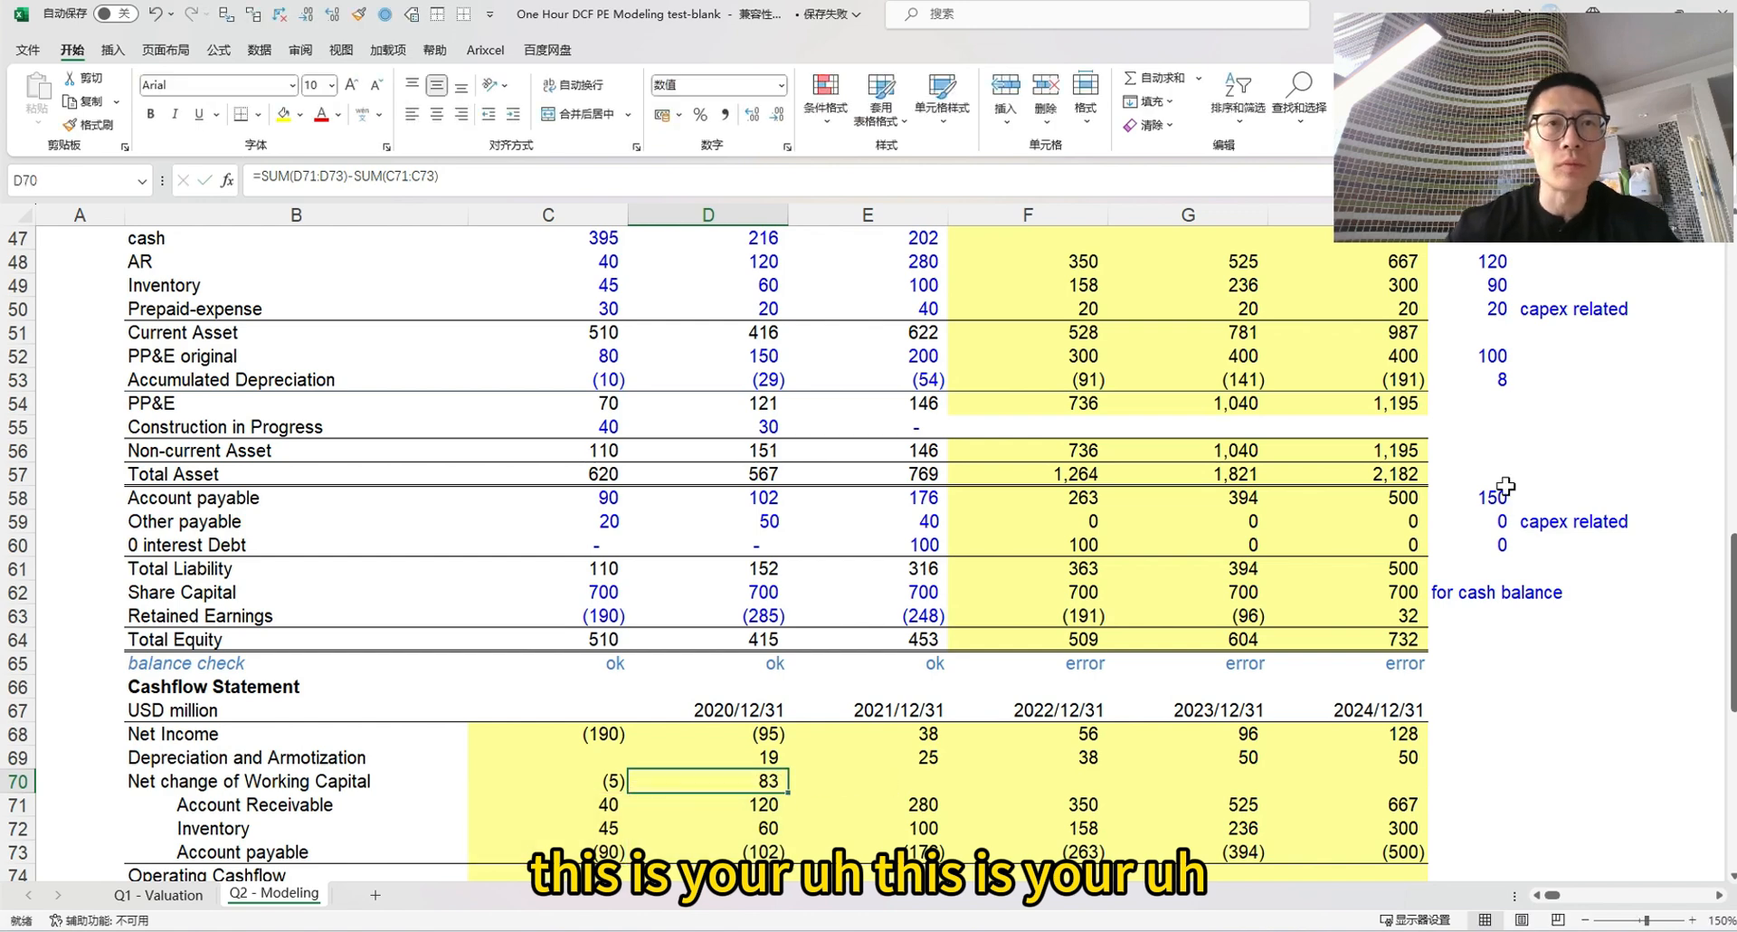
double_click(762, 780)
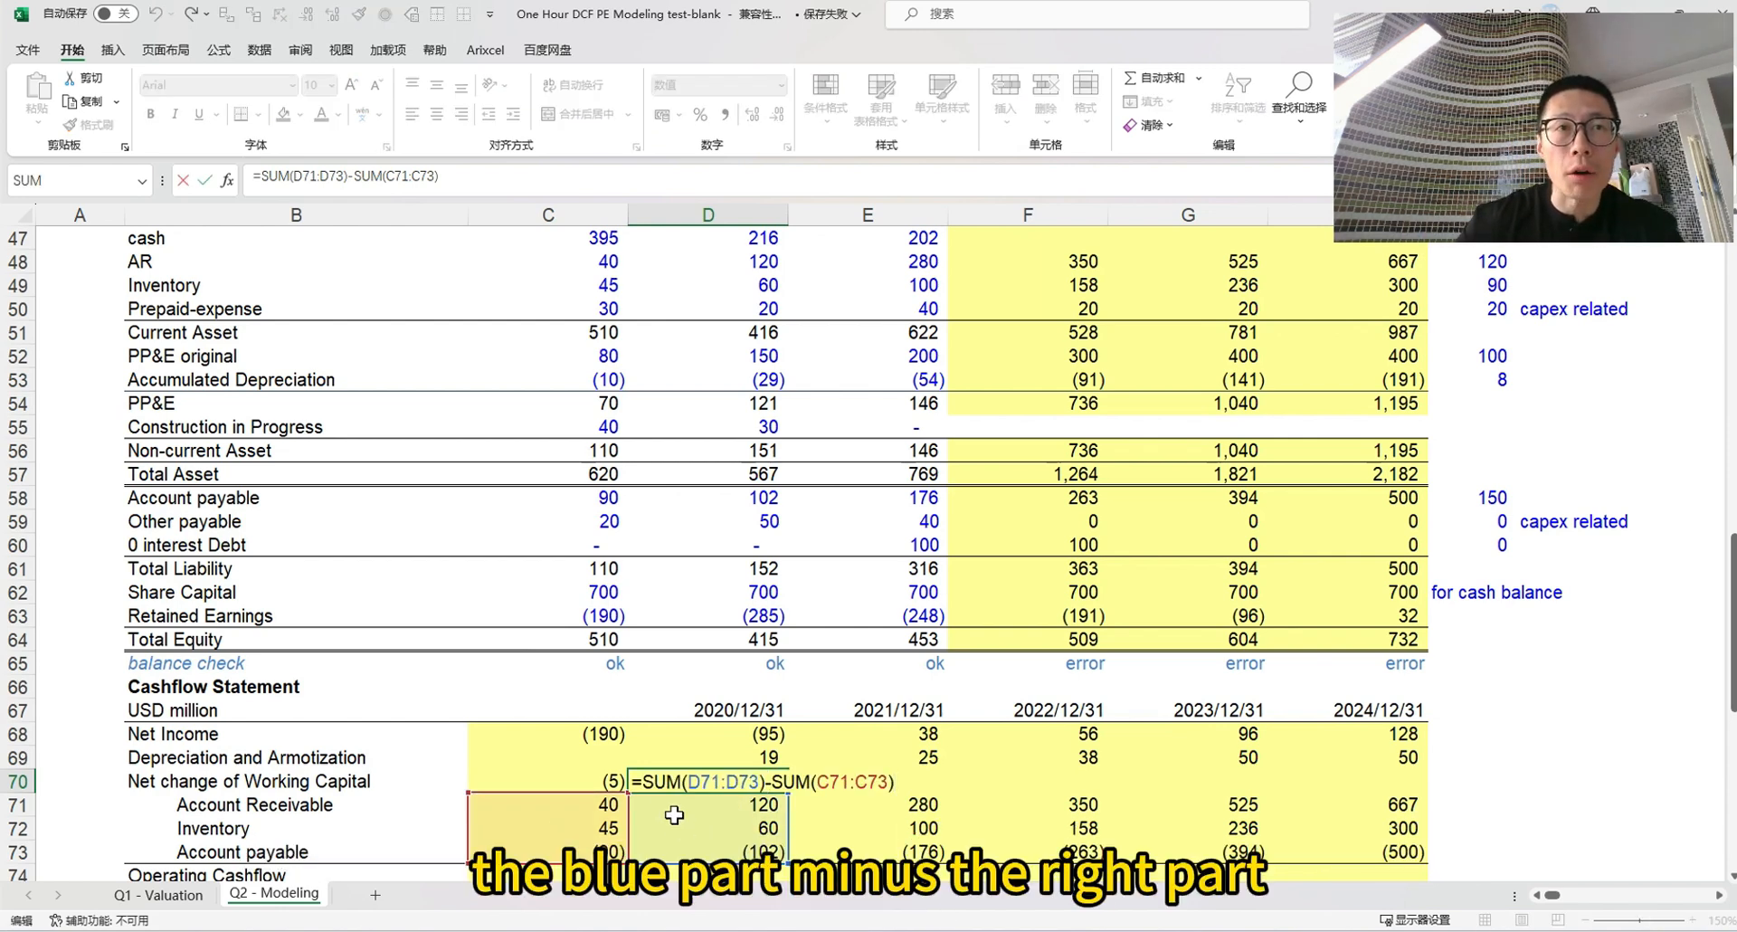
key("ctrl+Return")
Copy the 2020 Net change of Working Capital formula across 2021–2024
key("shift+Right")
key("shift+Right")
key("shift+Right")
key("shift+Right")
key("shift+Right")
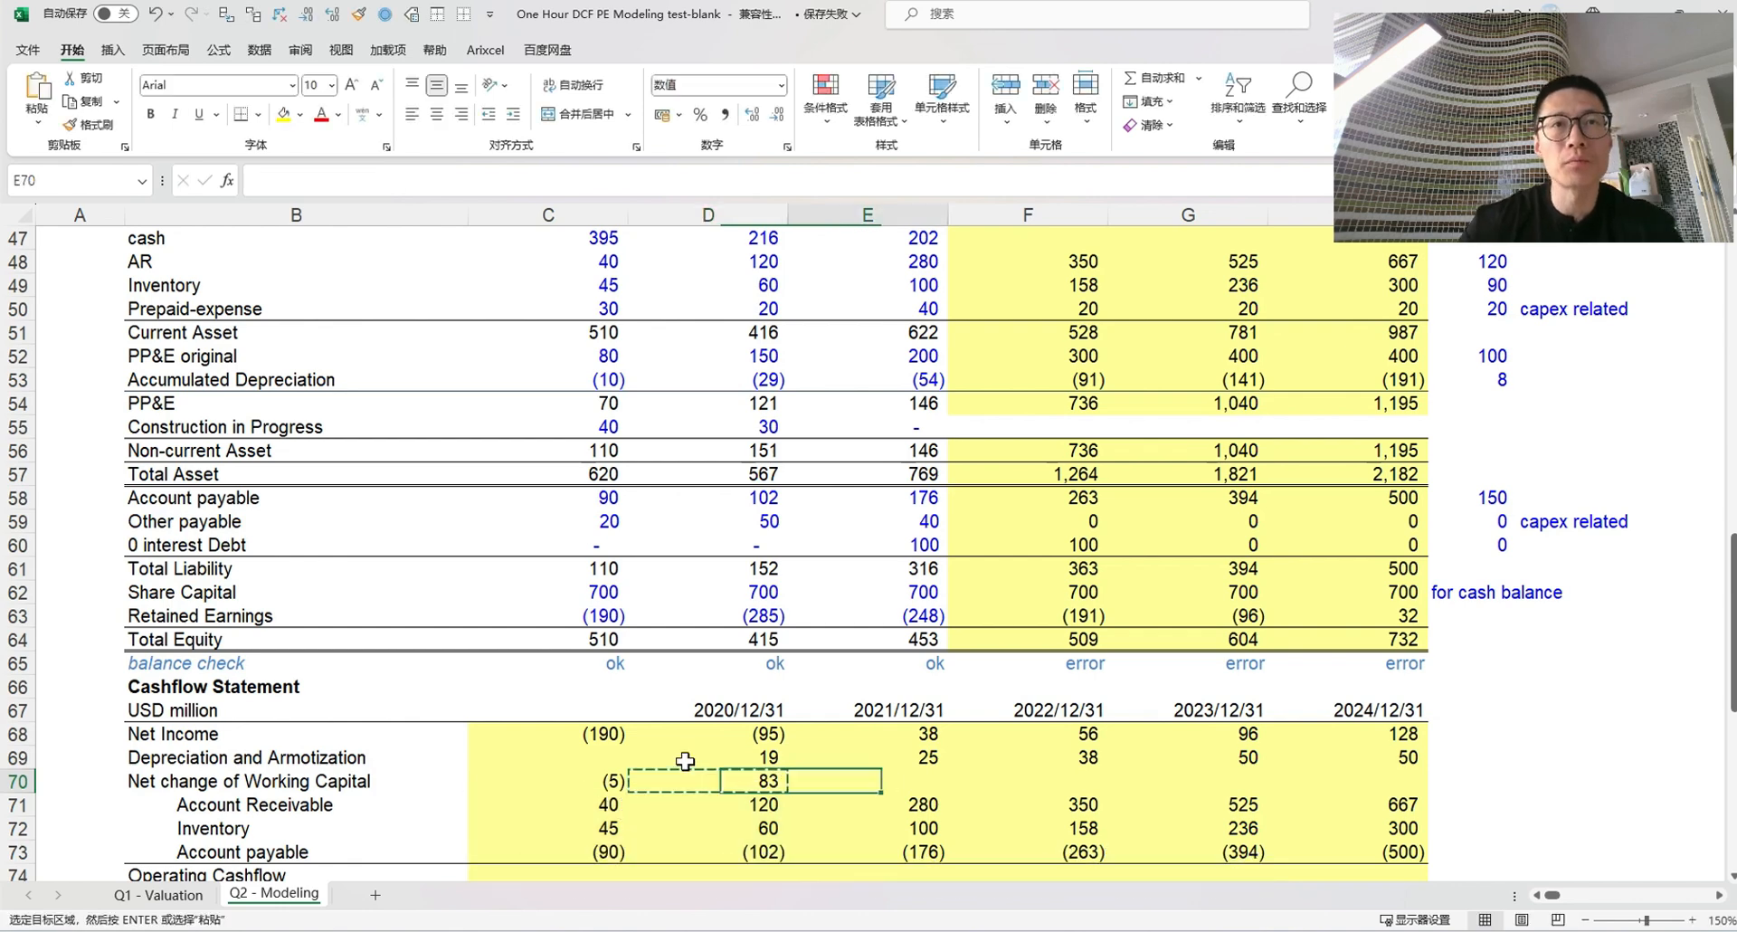
key("ctrl+r")
key("Right")
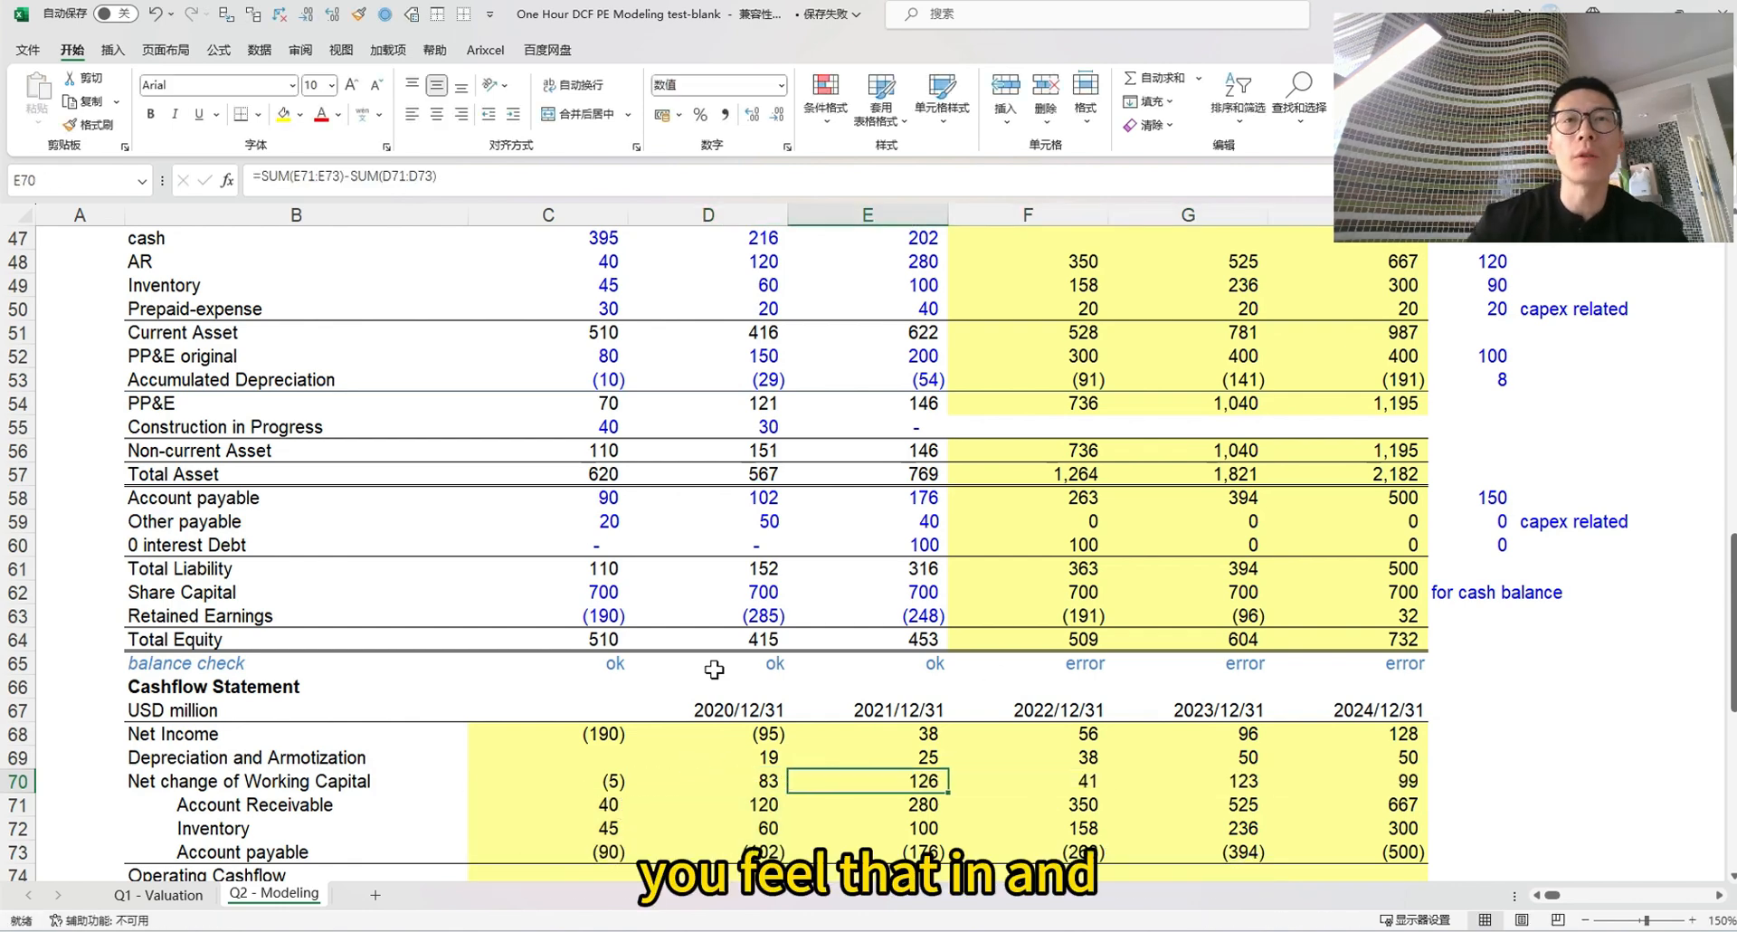
Check the 2021 Net change of Working Capital formula against the receivable, inventory and payable rows it references
key("Down")
key("Down")
key("Down")
key("Down")
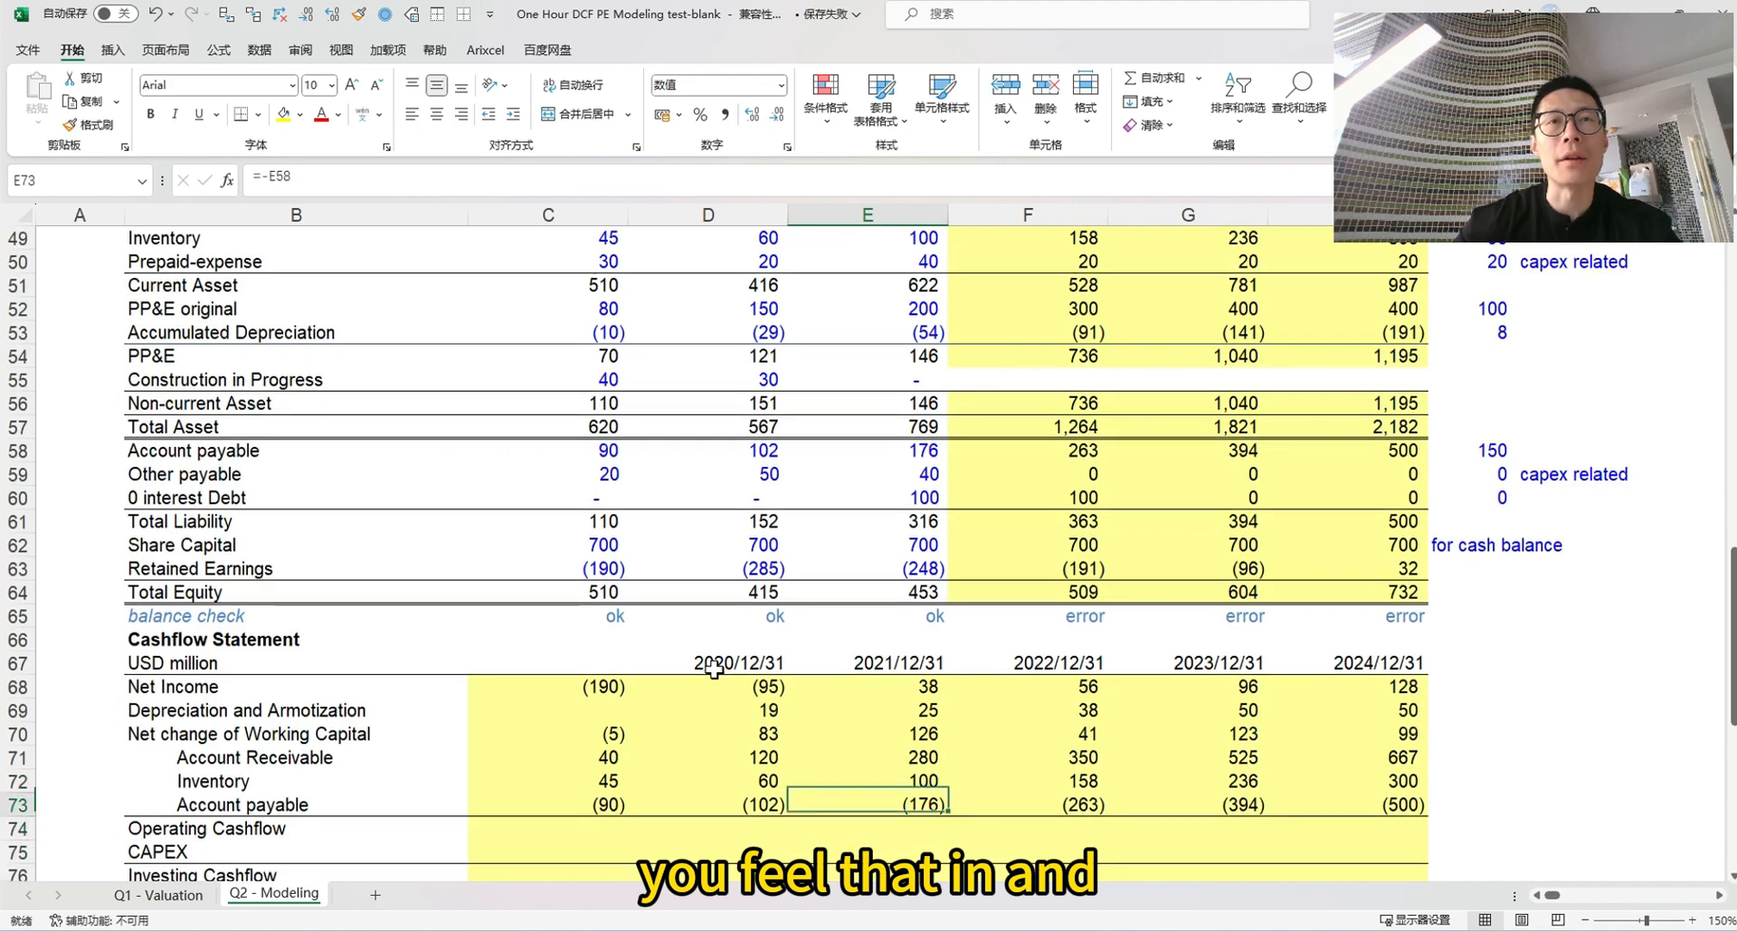
key("Up")
key("Up")
key("Up")
key("Up")
key("F2")
key("Escape")
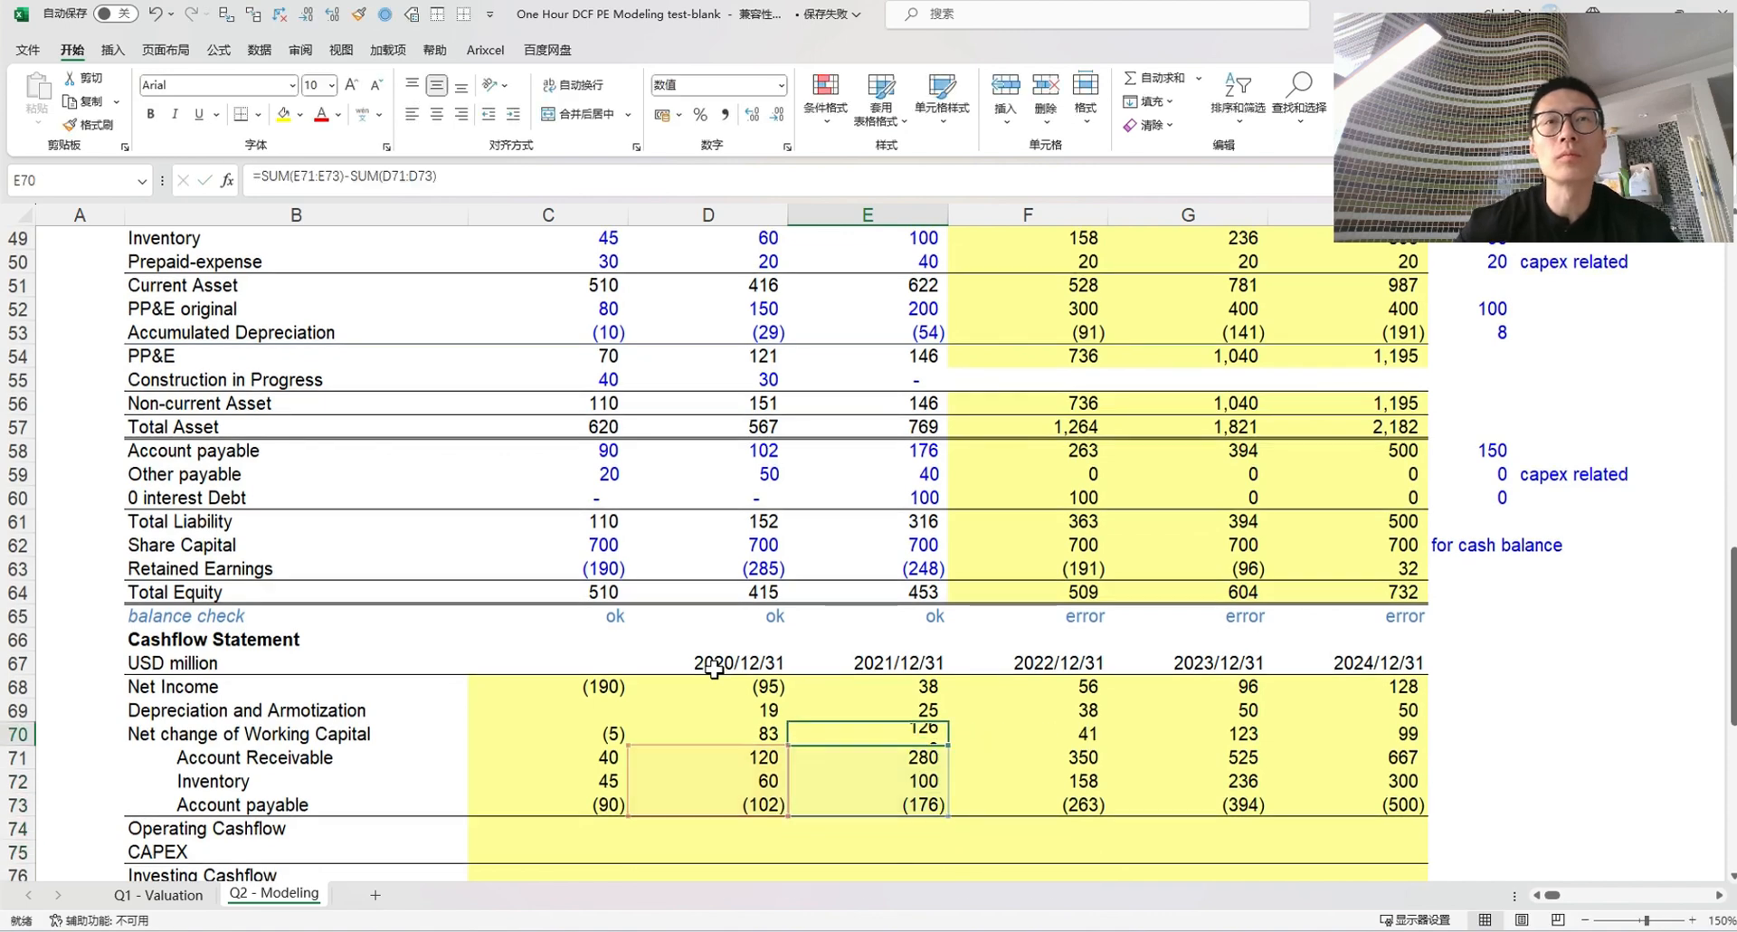
Enter the 2021 Operating Cashflow as net income plus depreciation minus net change of working capital, =E68+E69-E70
key("Down")
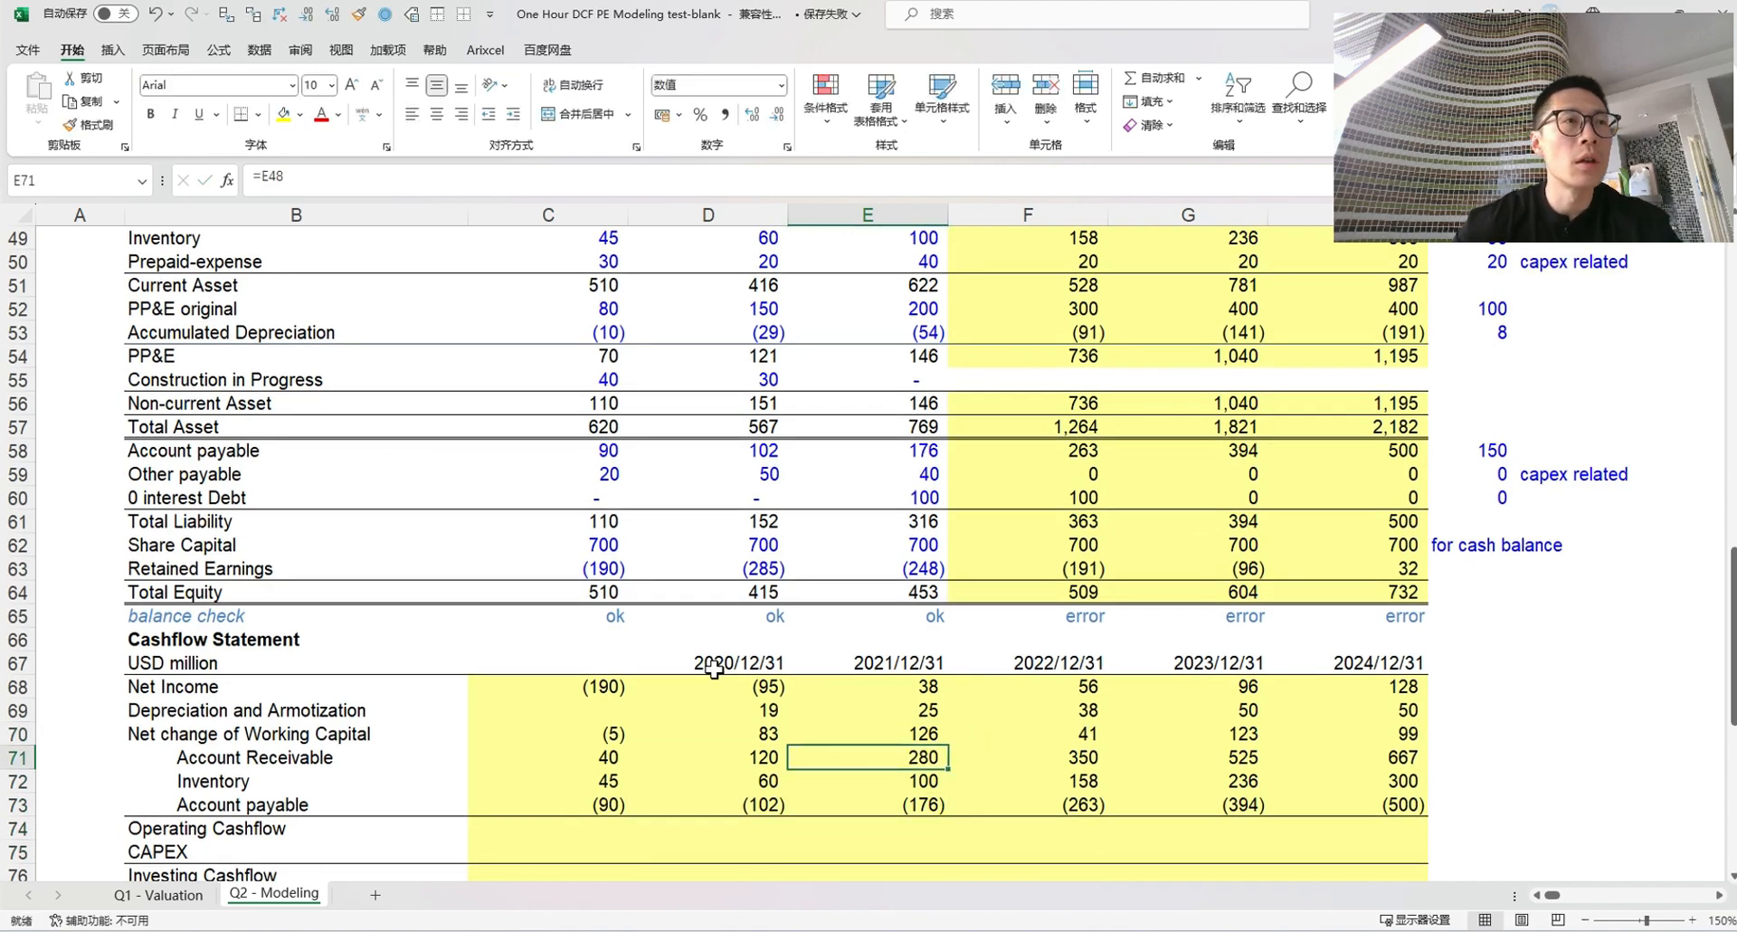
key("Down")
key("Down")
key("Down")
type("=E74")
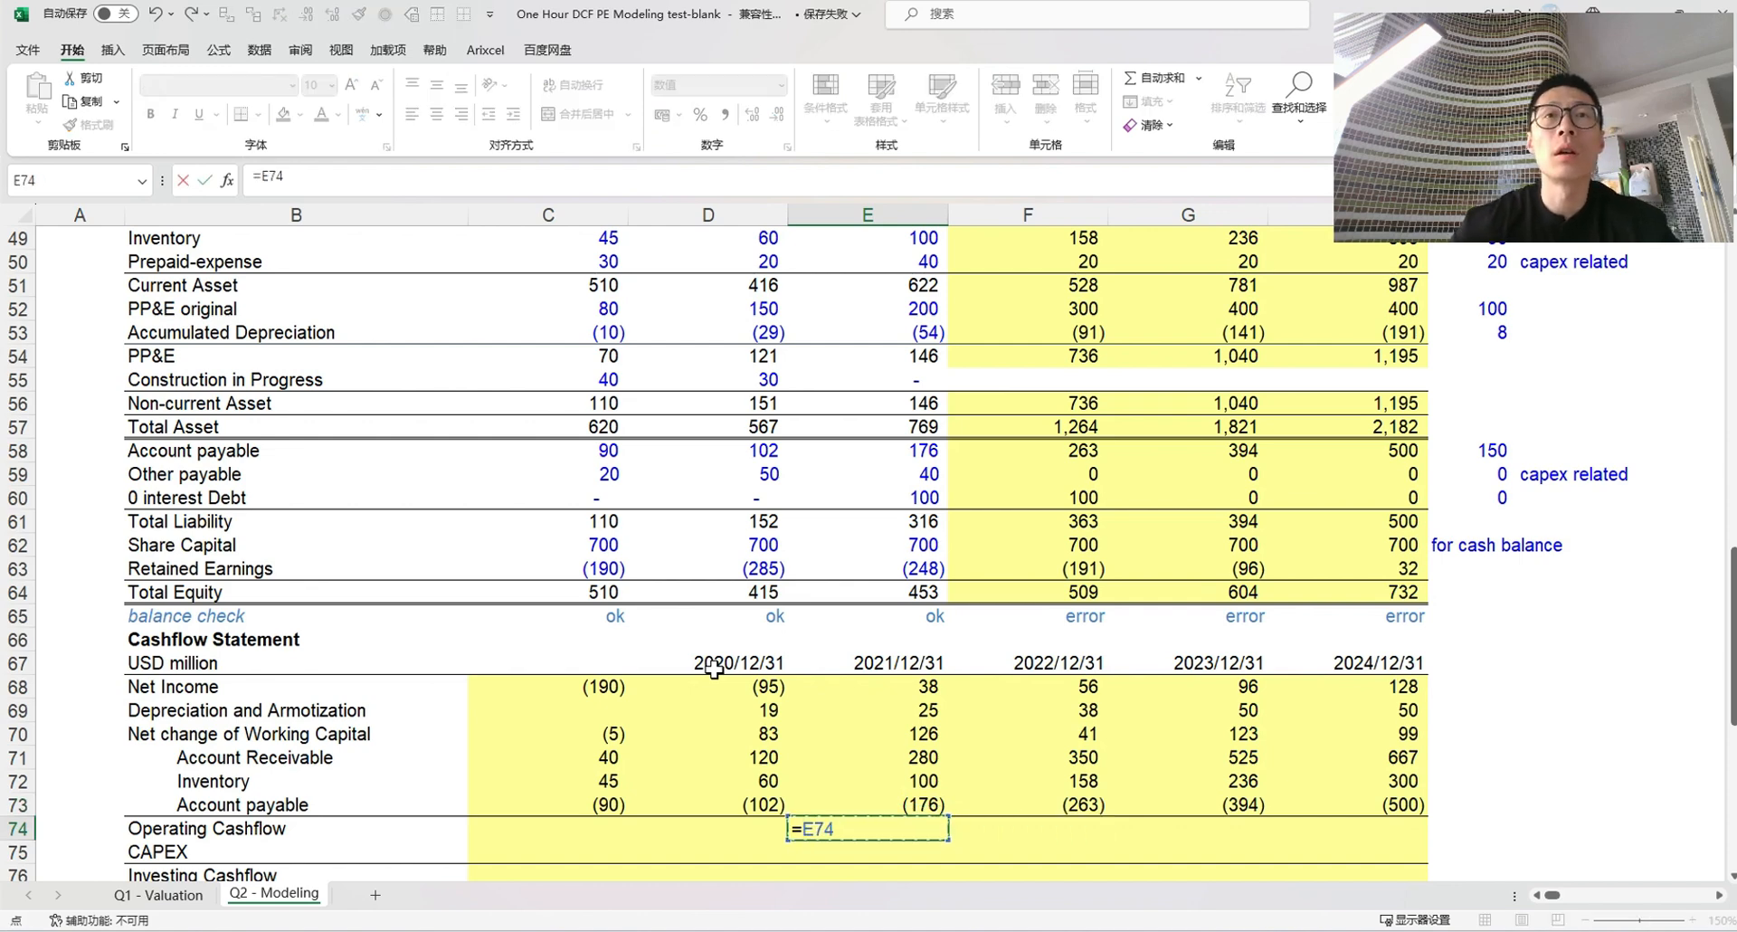
key("Up")
key("Up")
key("Up")
key("Up")
key("Up")
key("Up")
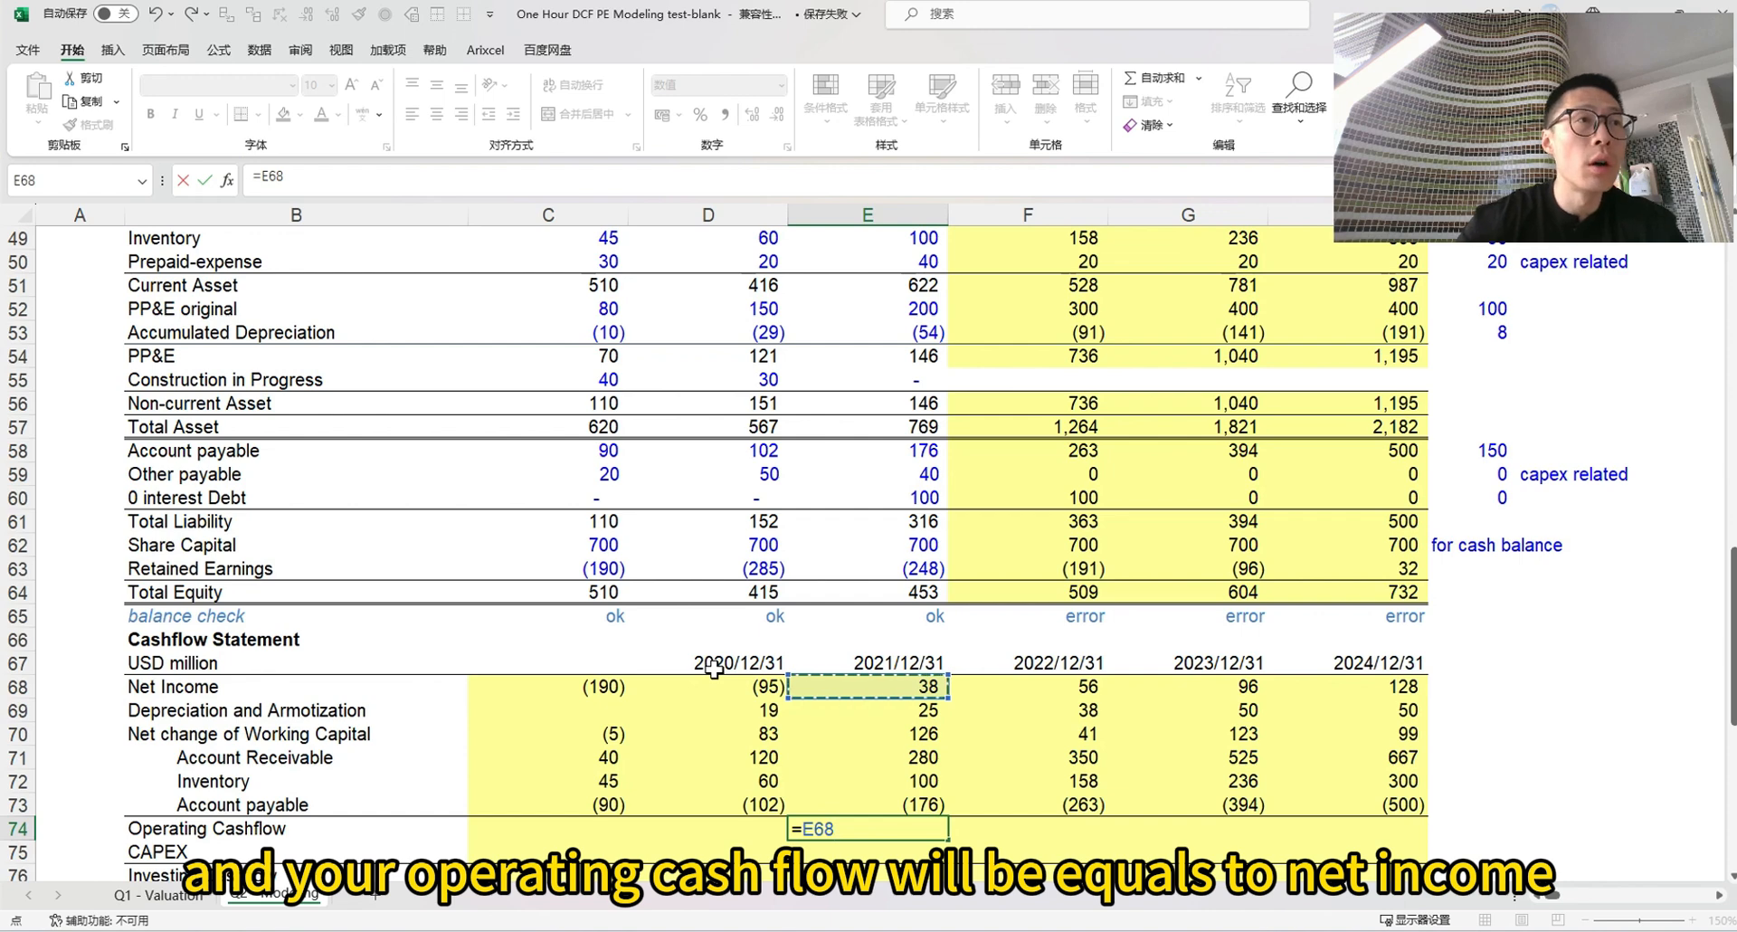
type("+")
key("Up")
key("Up")
key("Up")
key("Up")
key("Up")
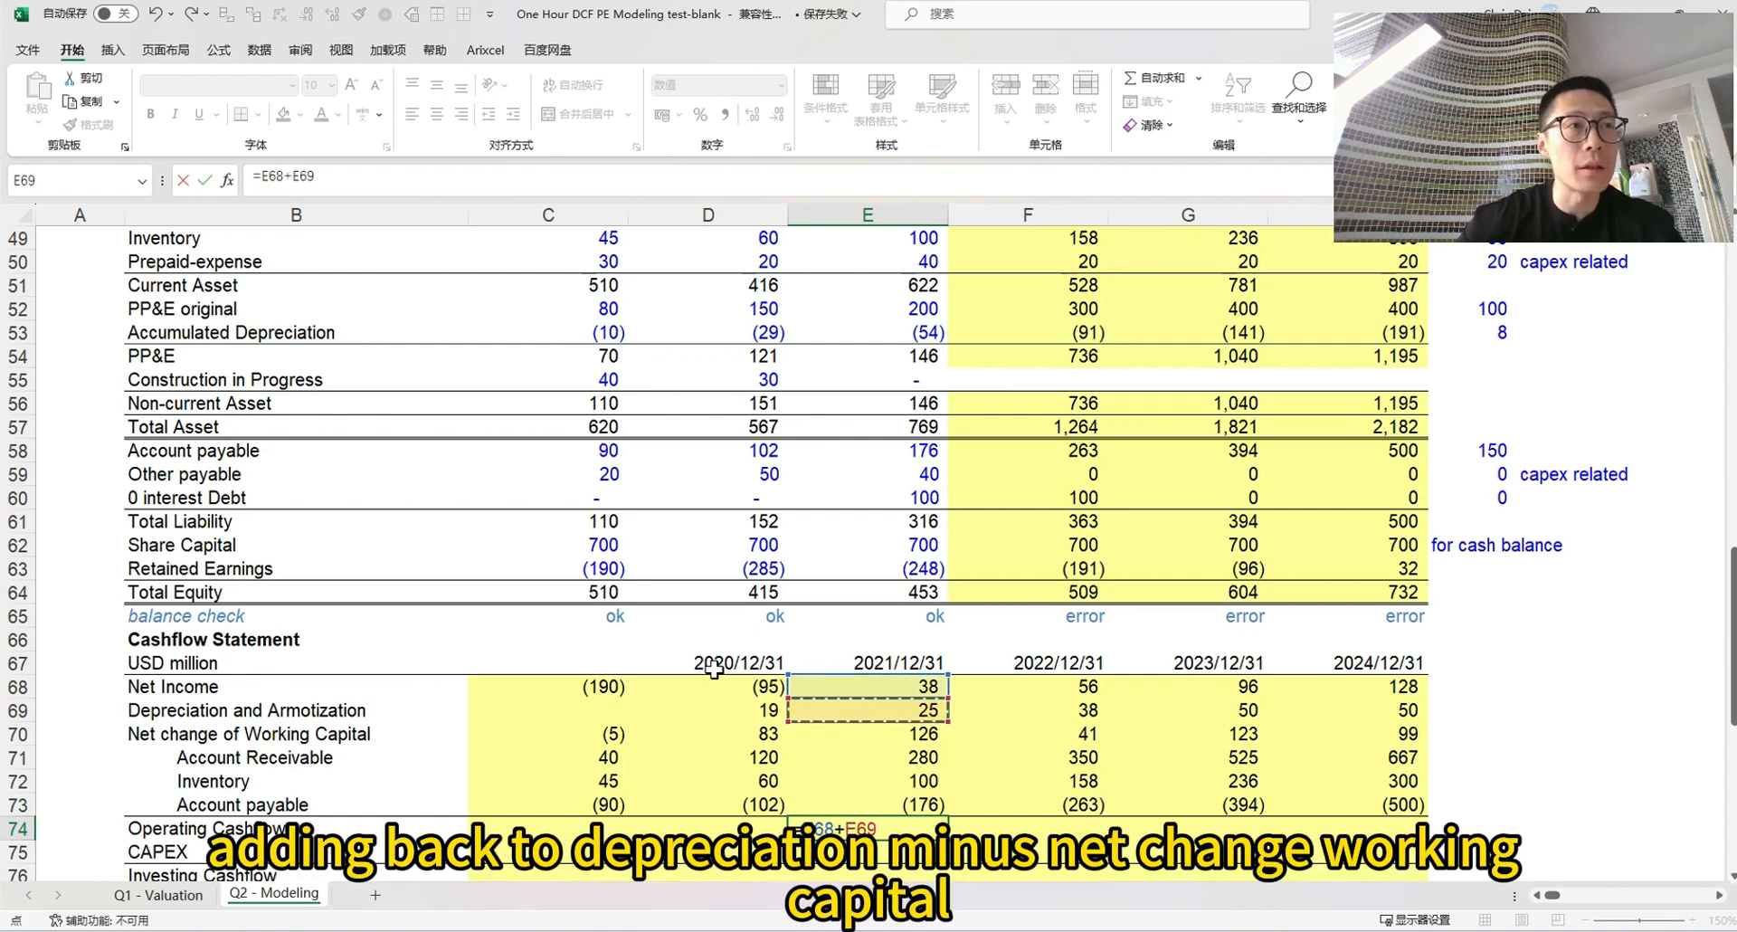
type("-")
key("Up")
key("Up")
key("Up")
key("Up")
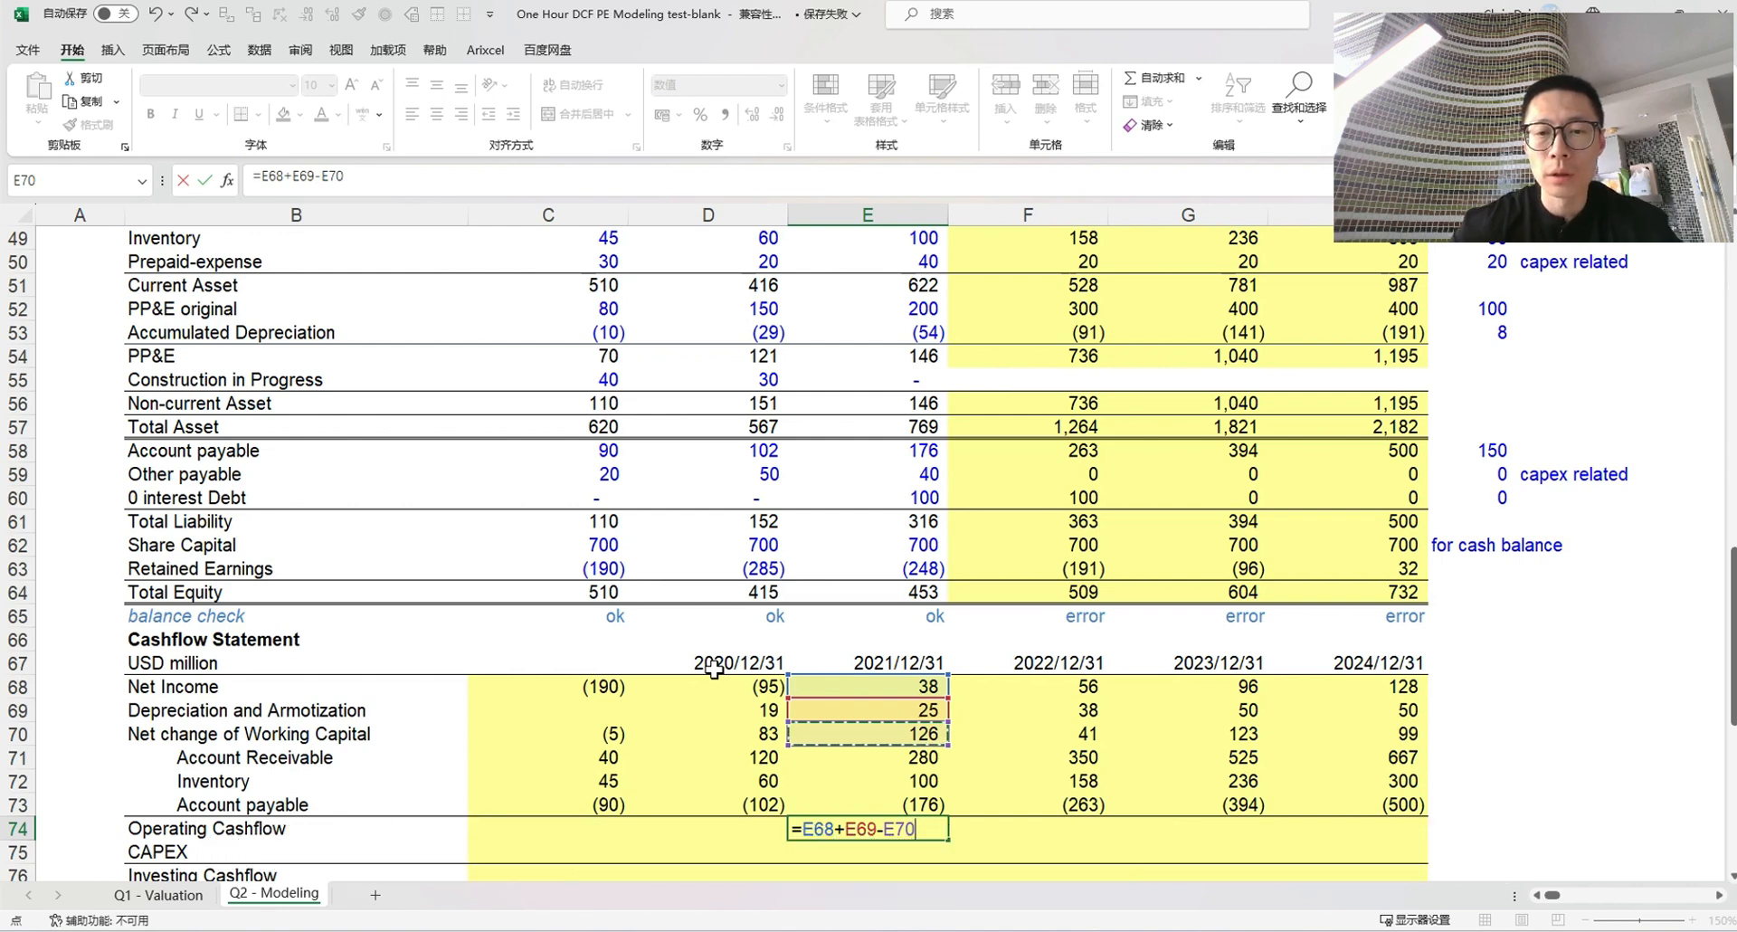
key("ctrl+Return")
Copy the 2021 Operating Cashflow formula across 2022–2024
key("ctrl+c")
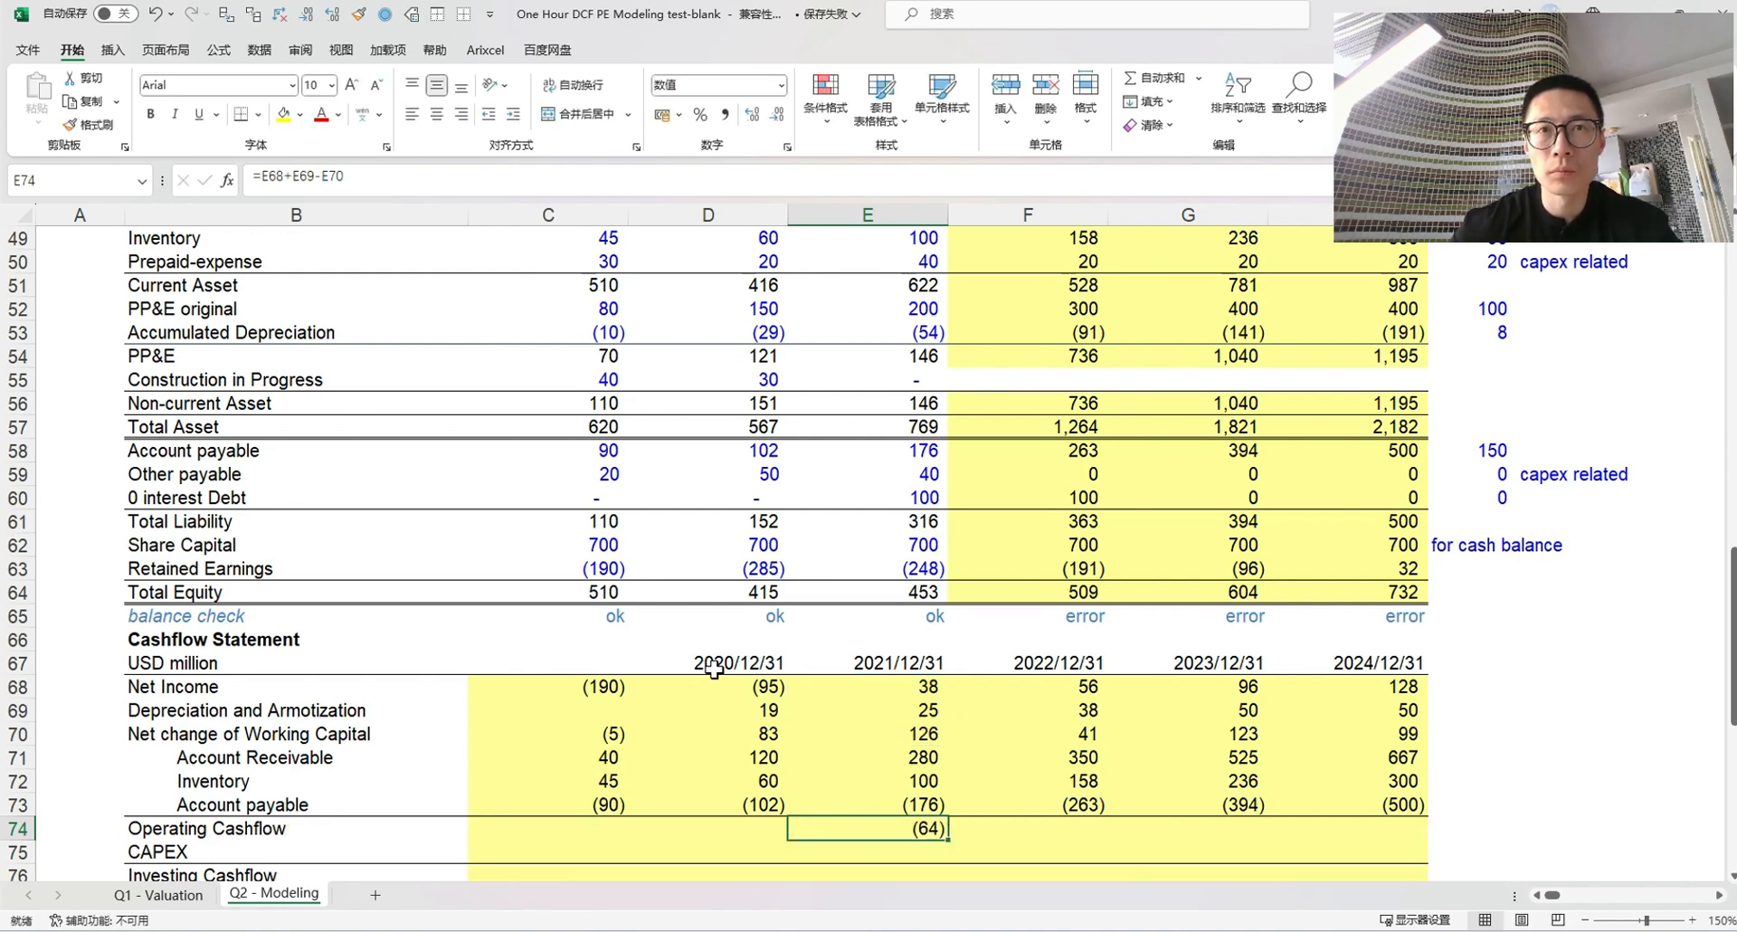
key("Right")
key("shift+Right")
key("shift+Right")
key("Return")
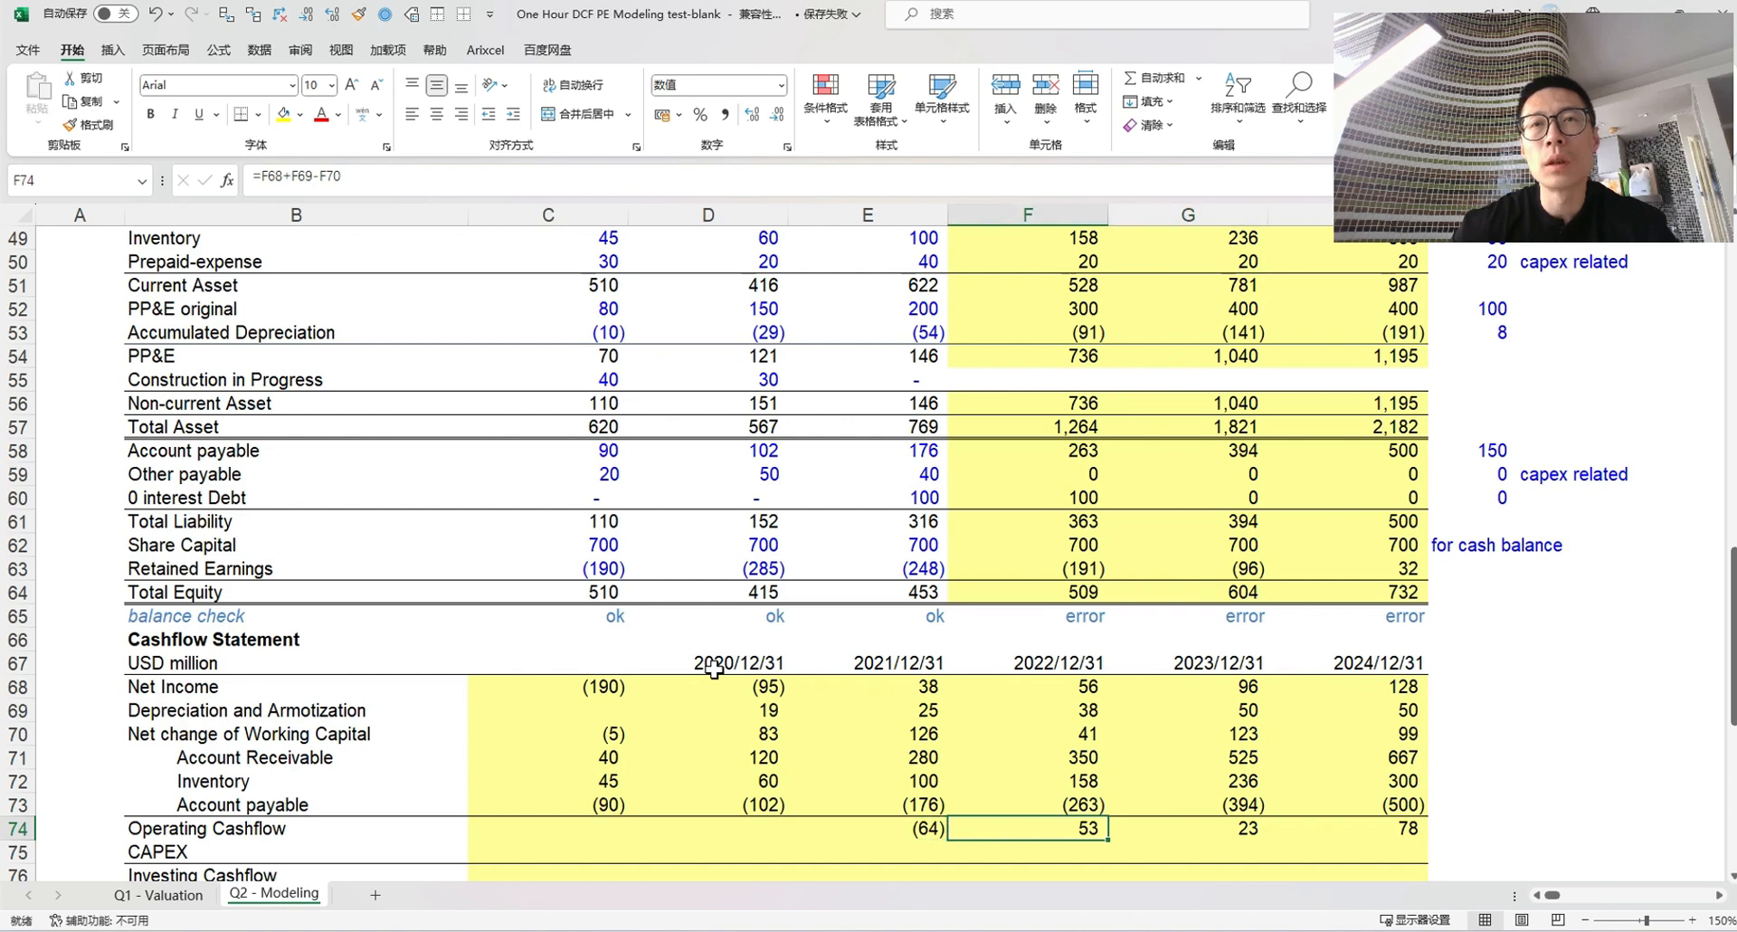
Copy the 2021 Operating Cashflow formula back into the 2019 and 2020 columns
key("Left")
key("F2")
key("Escape")
key("ctrl+c")
key("Left")
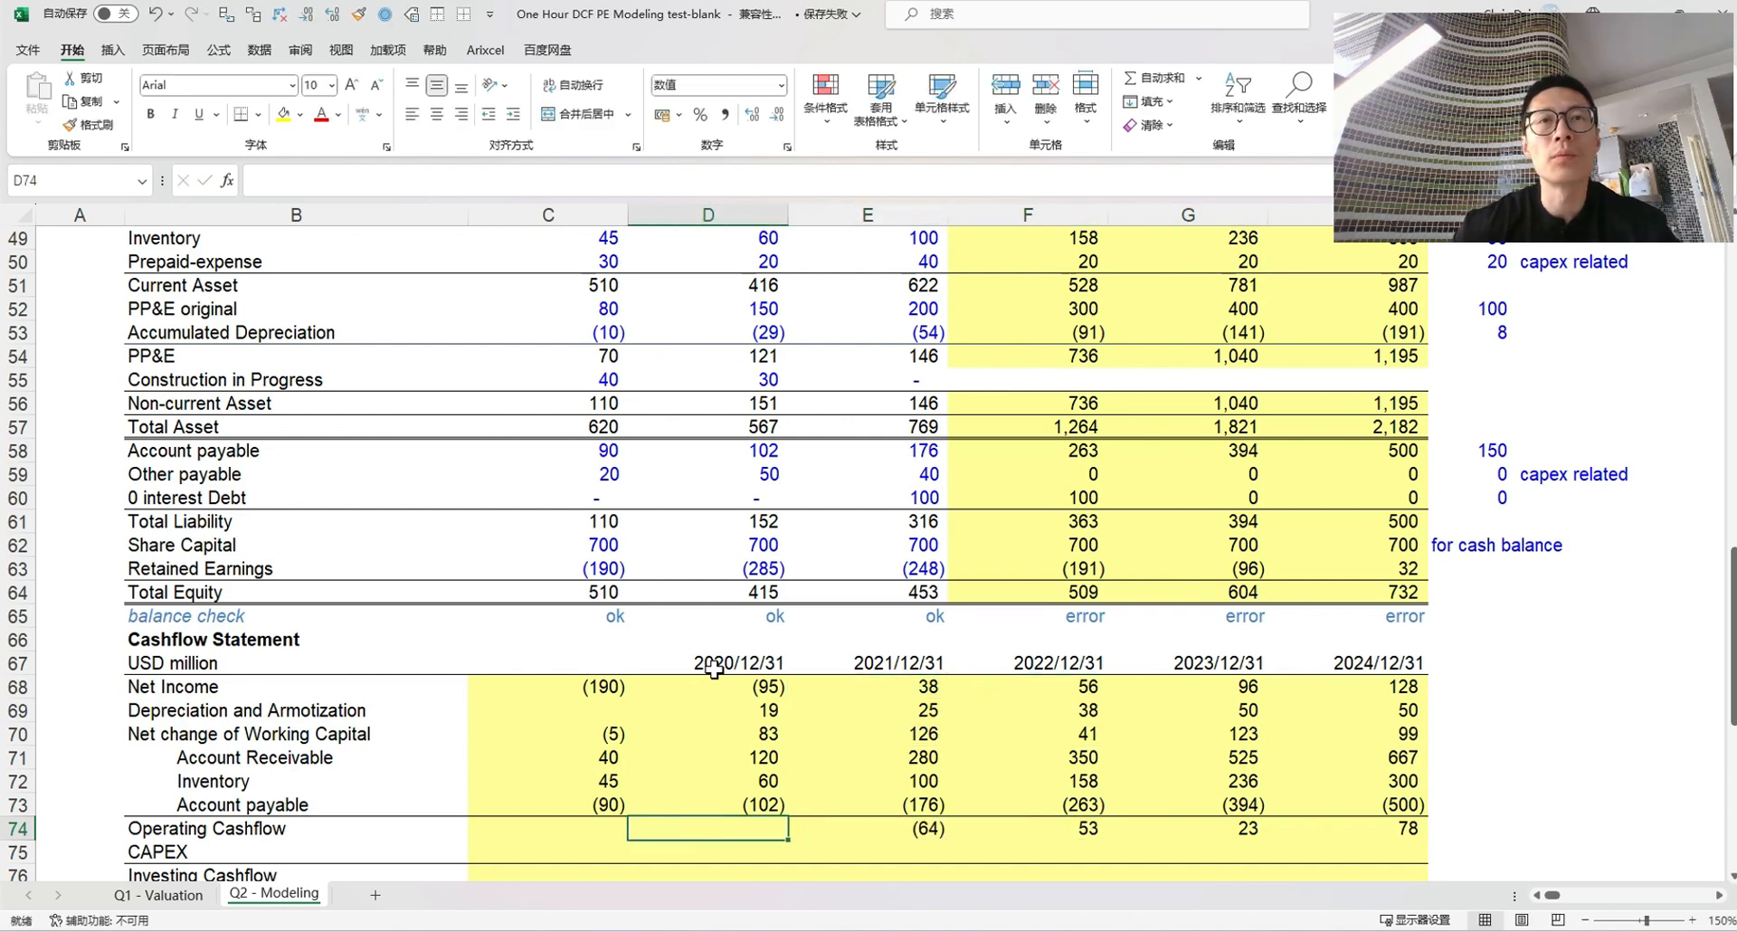
key("shift+Left")
key("Return")
key("ctrl+Right")
key("Left")
key("Left")
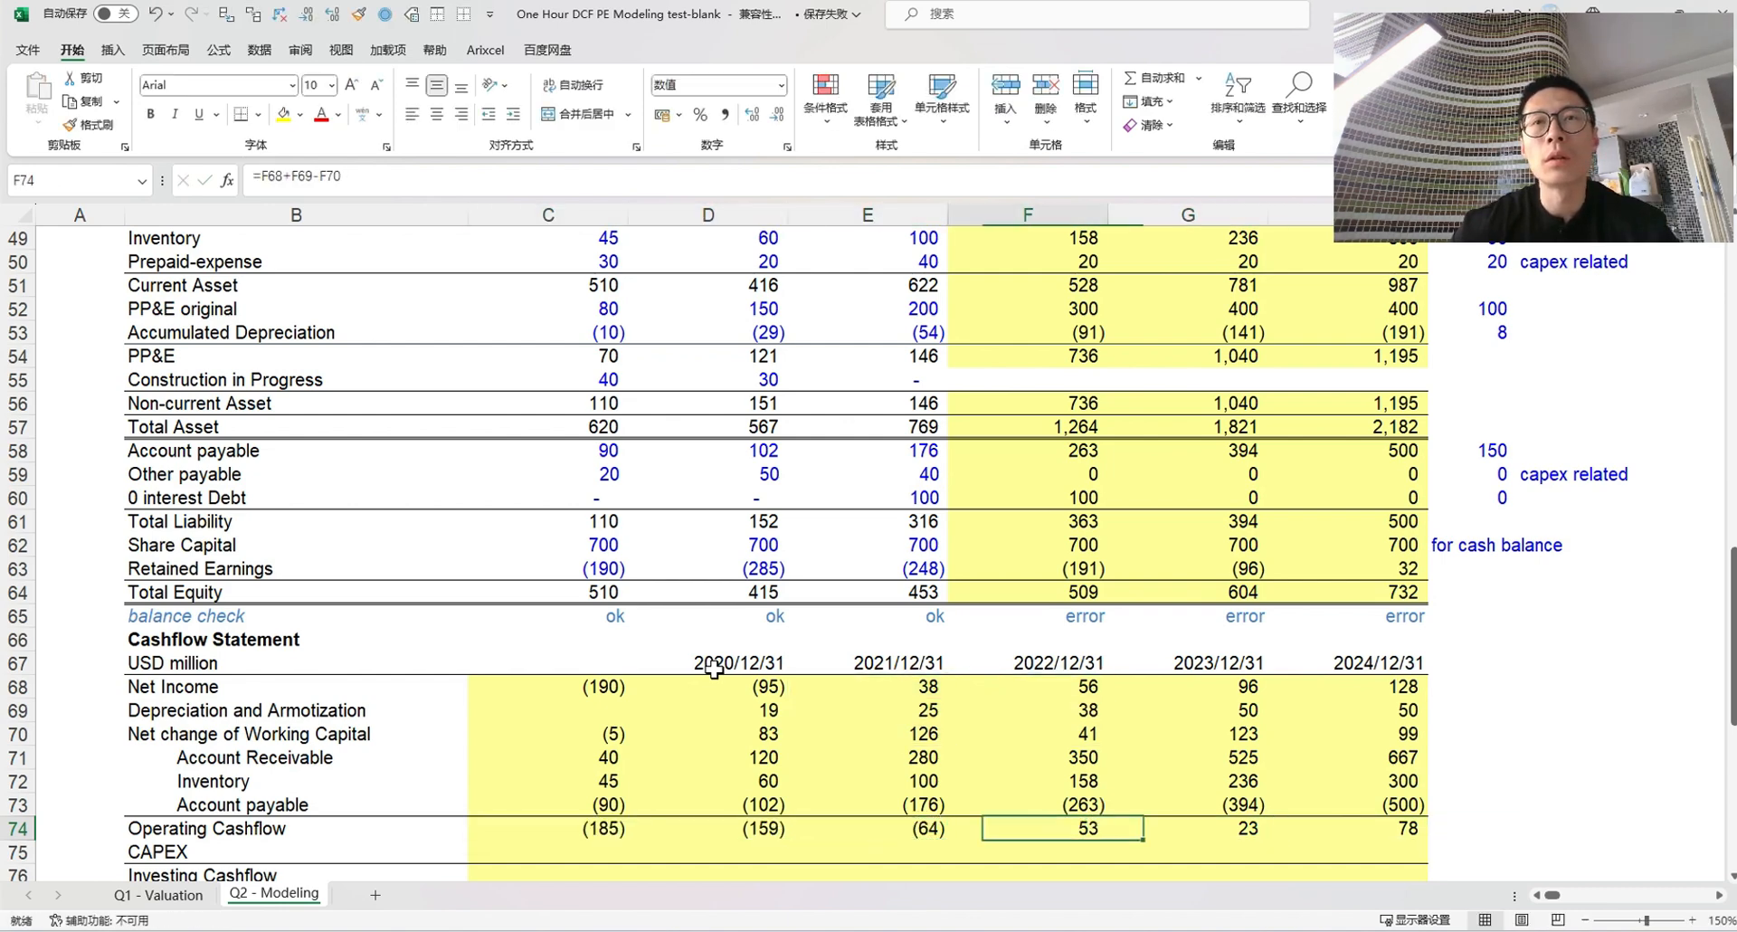
key("alt+Tab")
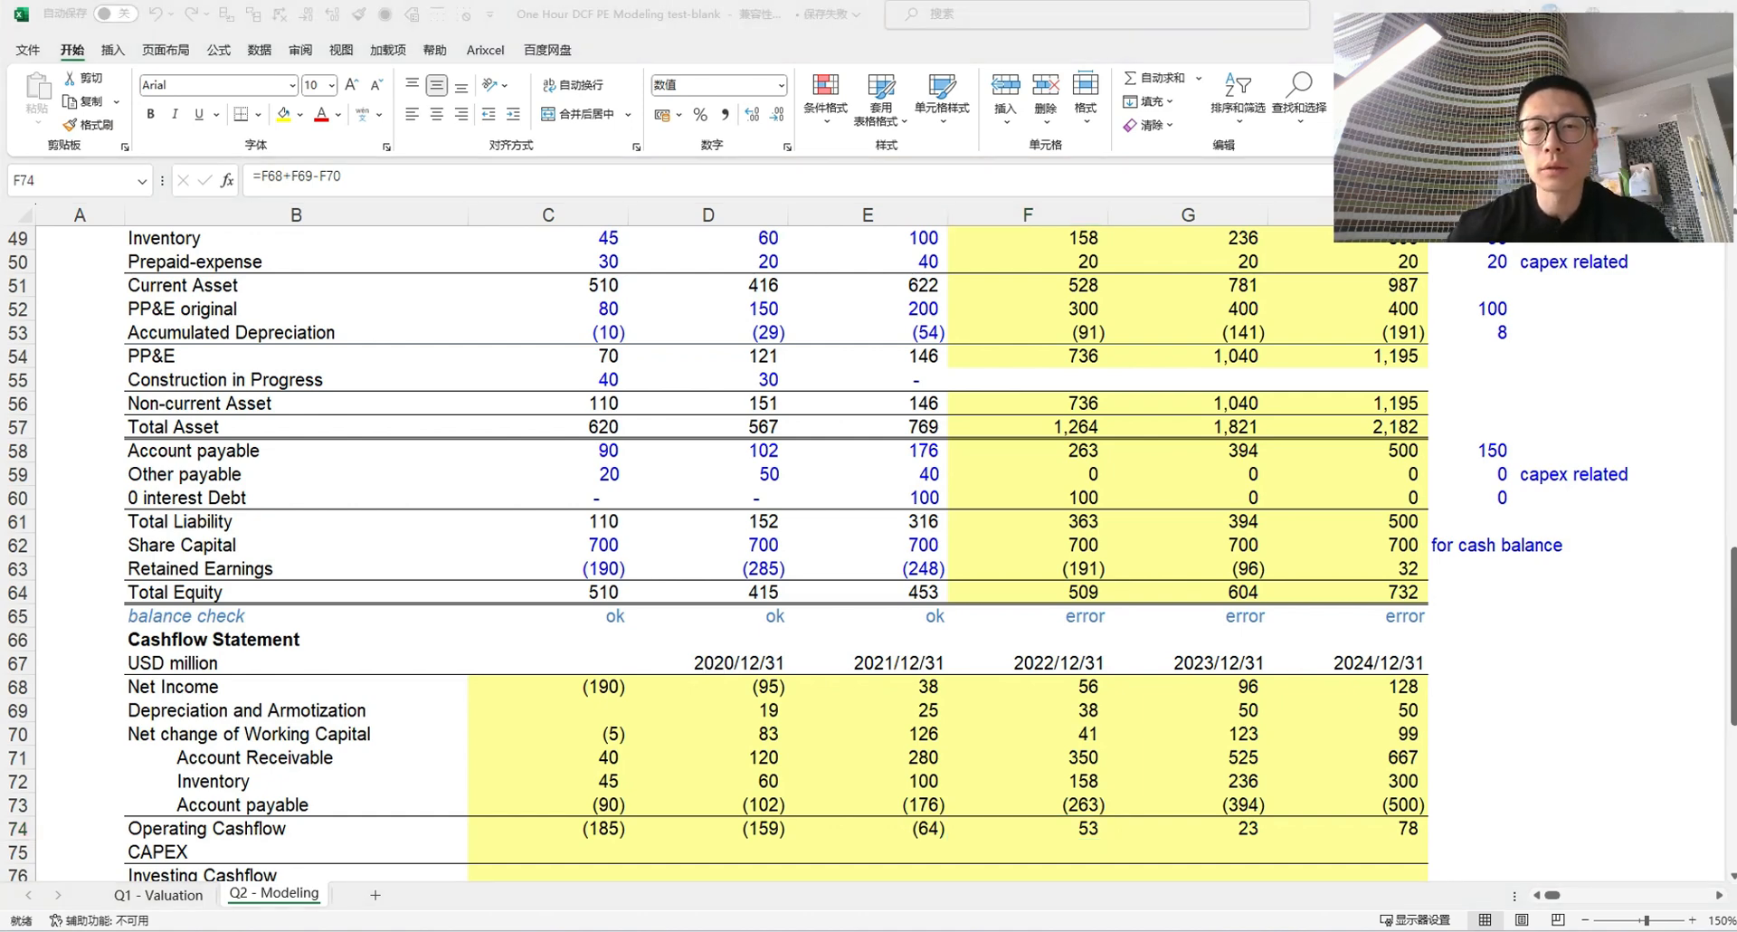
key("alt+Tab")
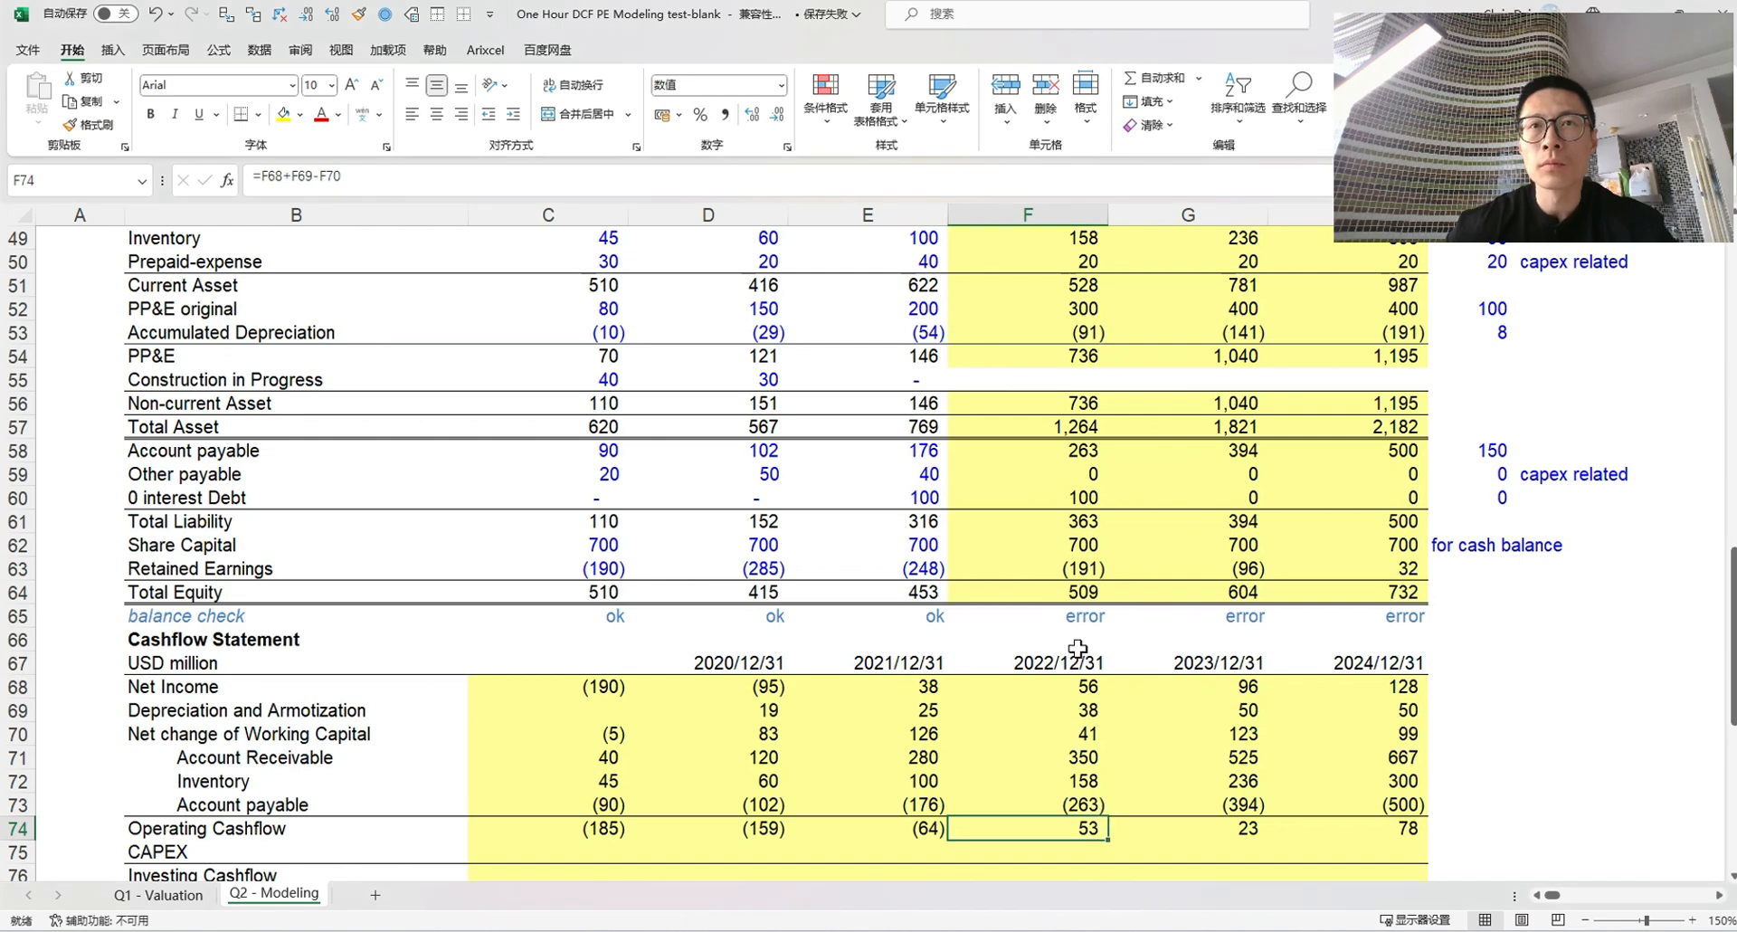
Review the Operating Cashflow row and the CAPEX, Investing Cashflow and Debt Repayment rows below it
scroll(851, 520, "down", 4)
left_click_drag(543, 543, 1276, 541)
left_click(356, 563)
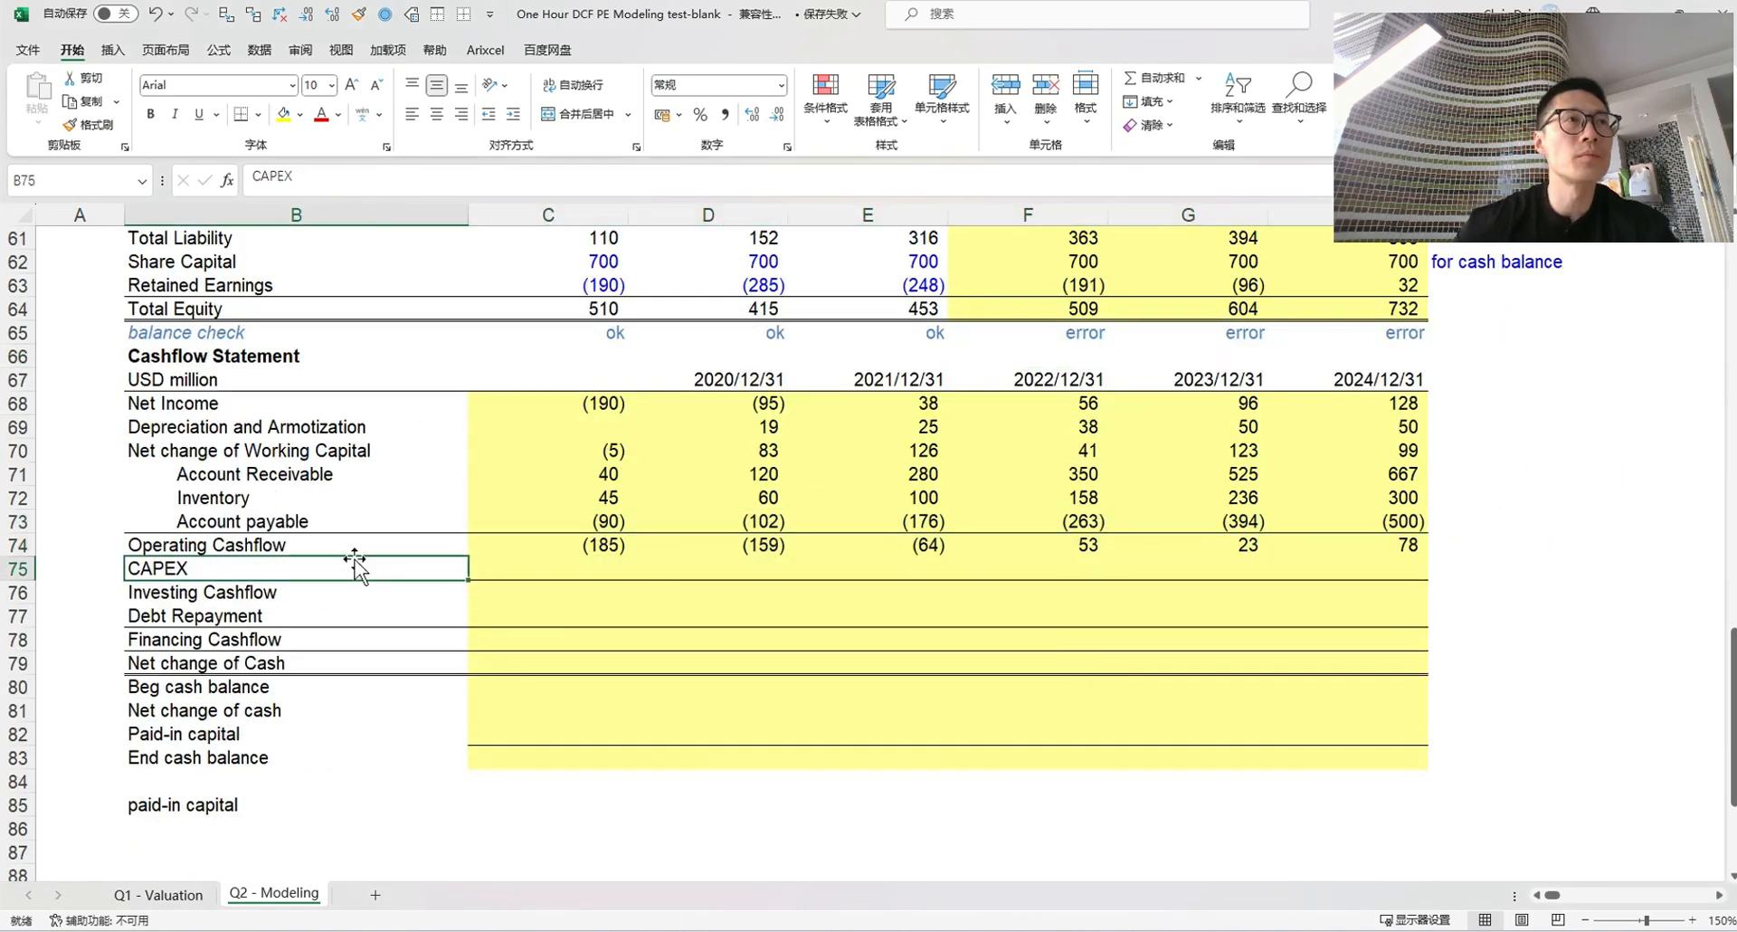
left_click(554, 562)
left_click(280, 624)
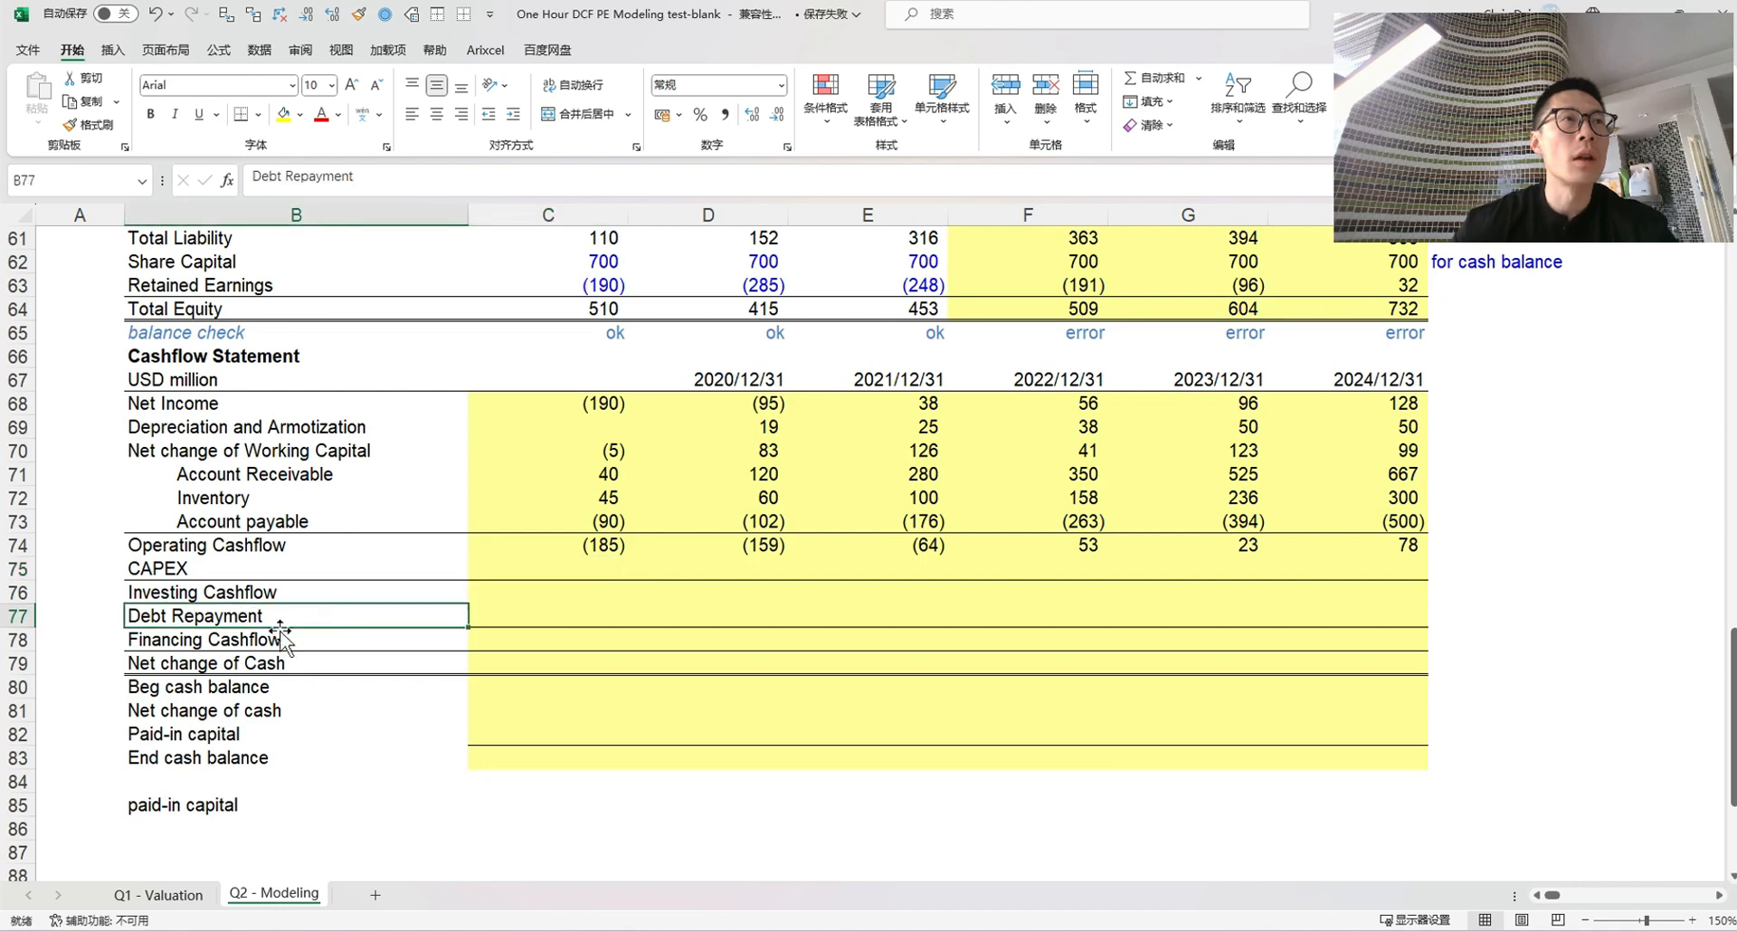
left_click(563, 595)
key("Right")
key("Right")
key("Right")
key("Left")
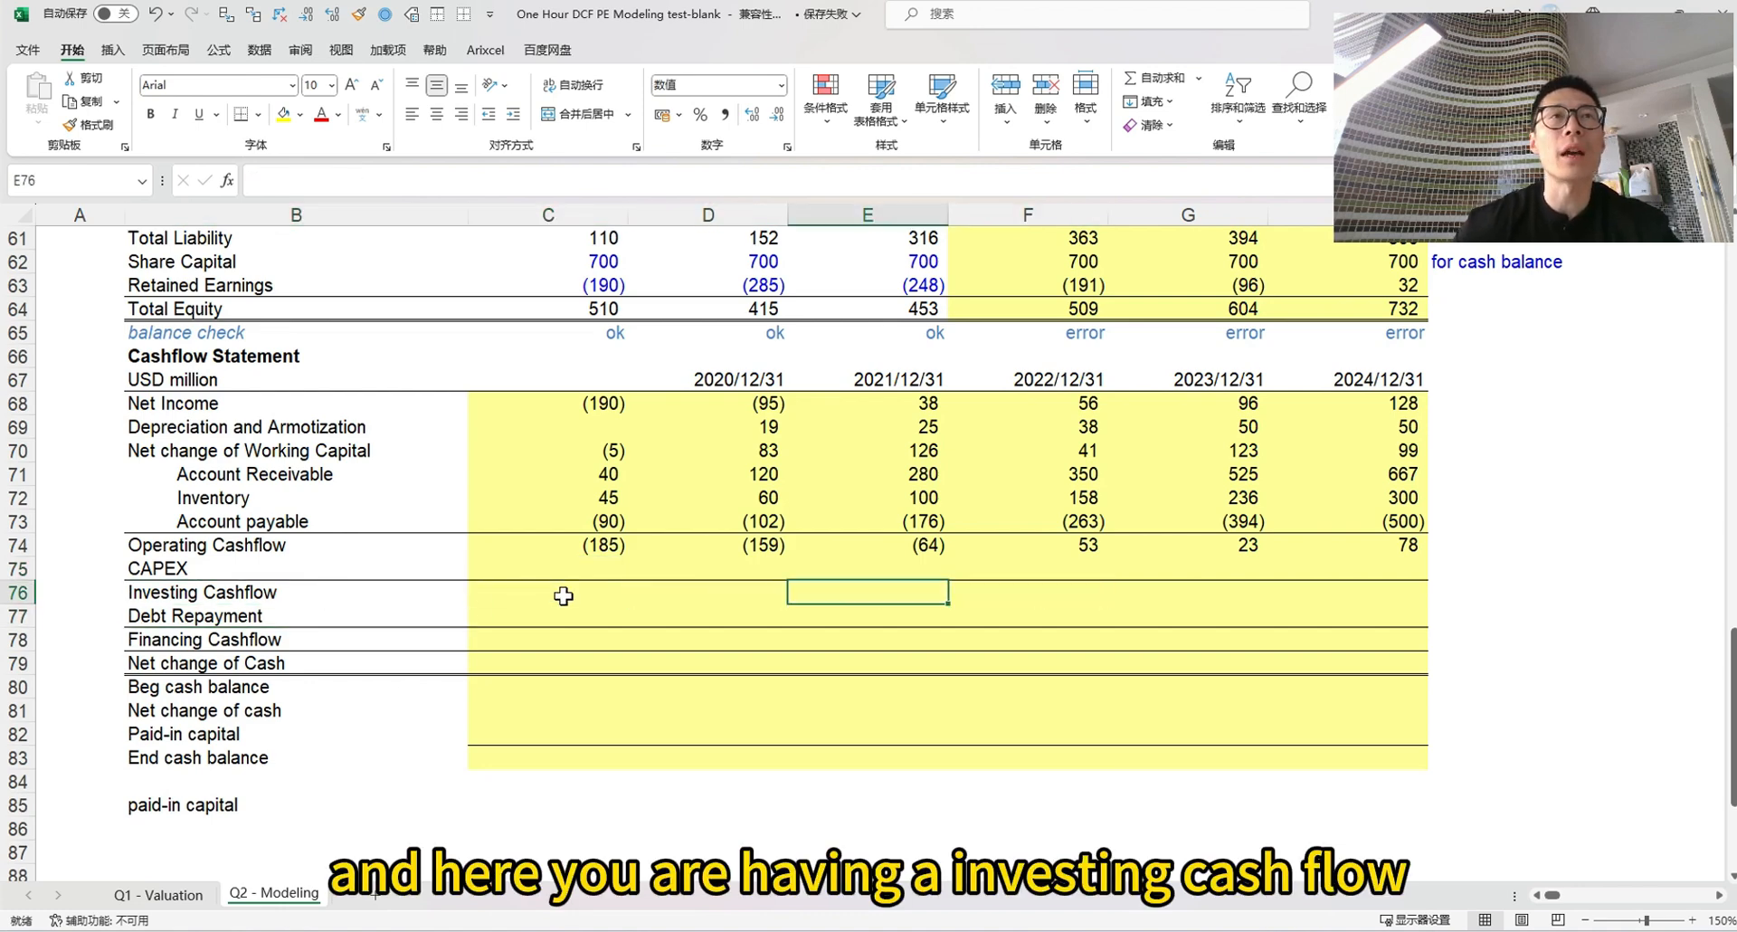
Review the blank cash flow rows from CAPEX down to End cash balance across the 2019–2021 and 2022 columns
key("Left")
key("Right")
key("Right")
scroll(563, 595, "up", 2)
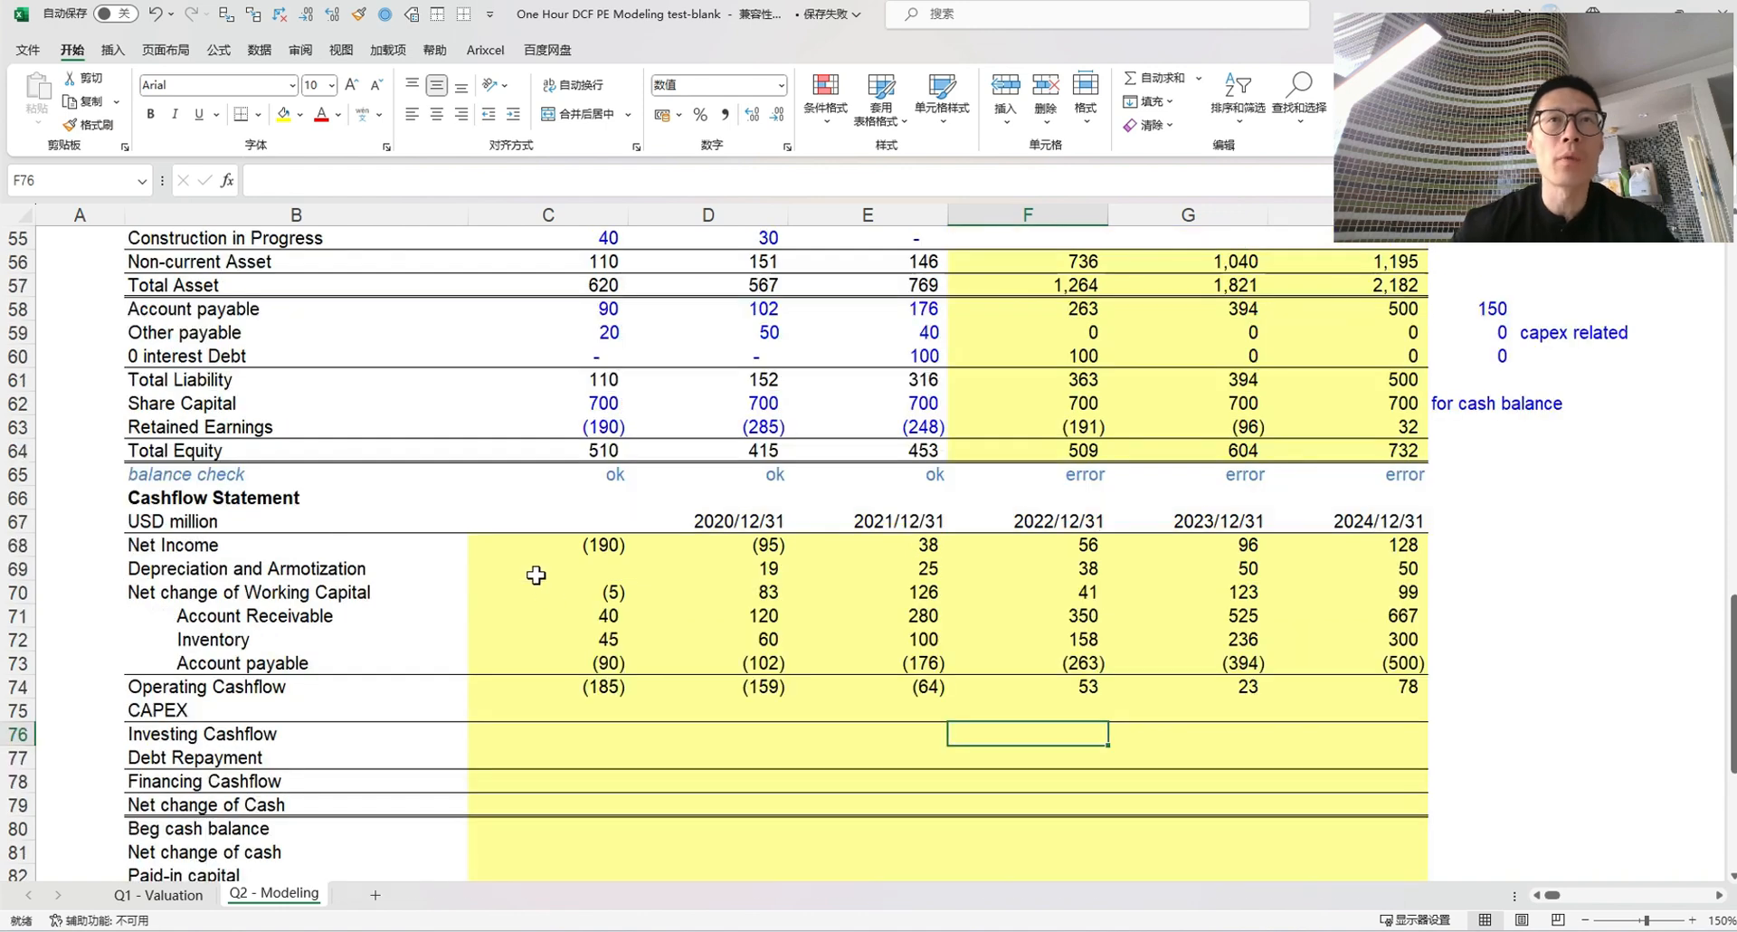
left_click(269, 740)
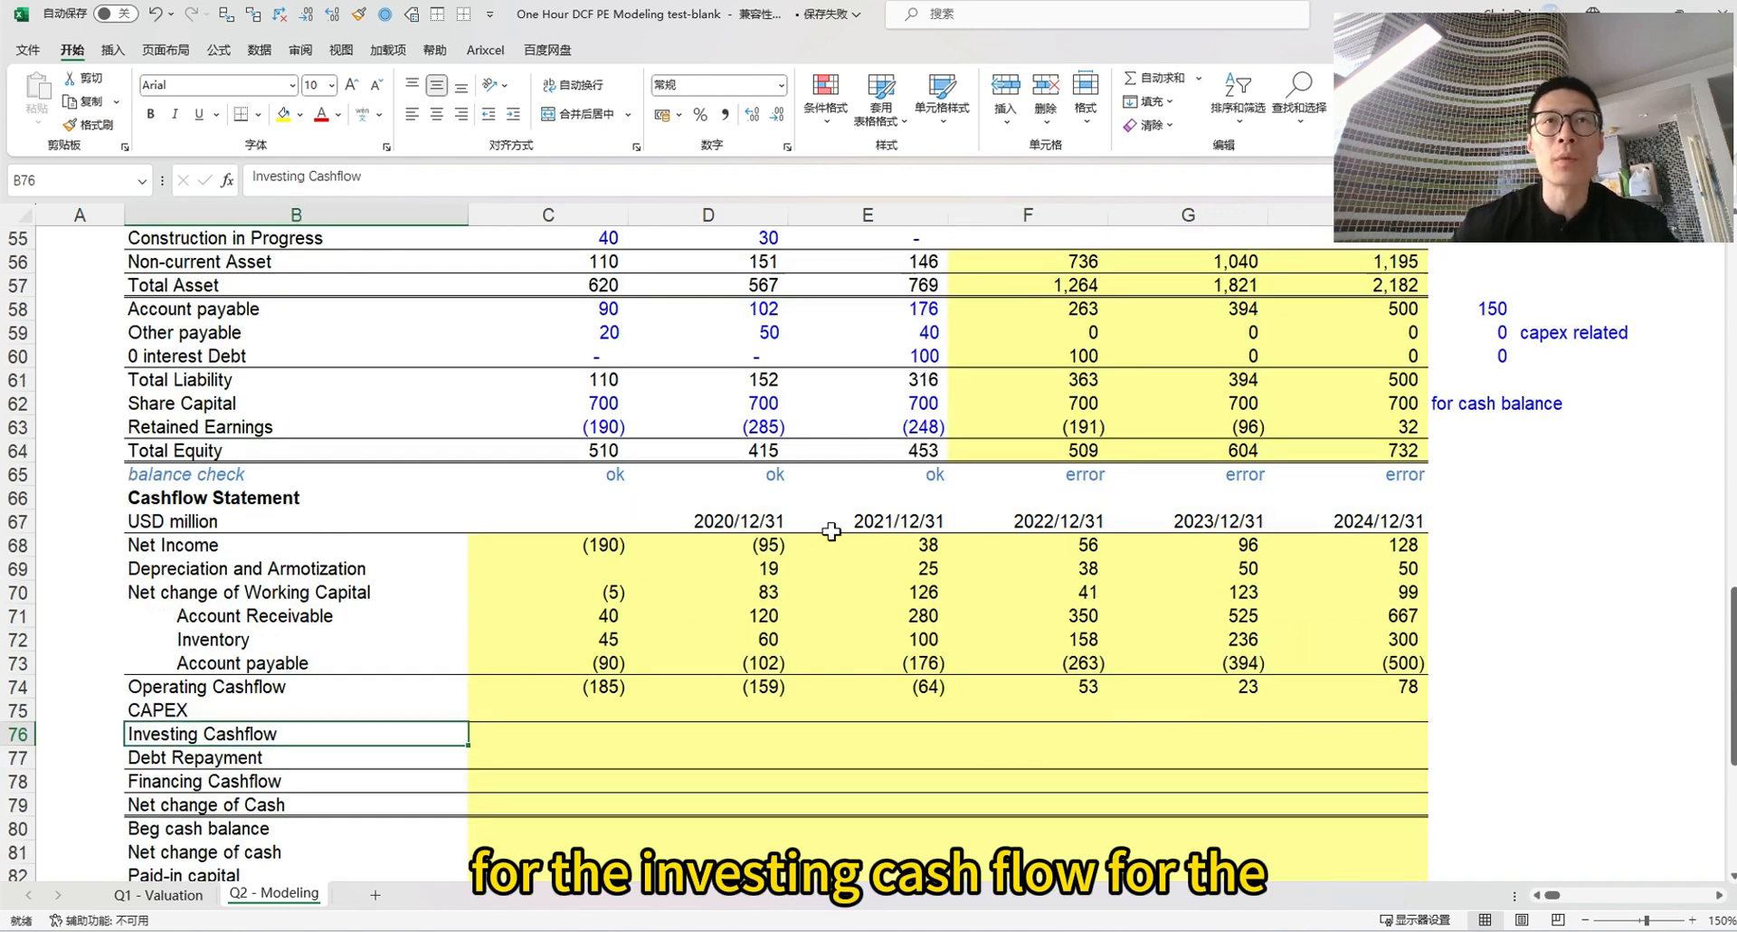
scroll(831, 534, "down", 2)
left_click_drag(214, 568, 729, 568)
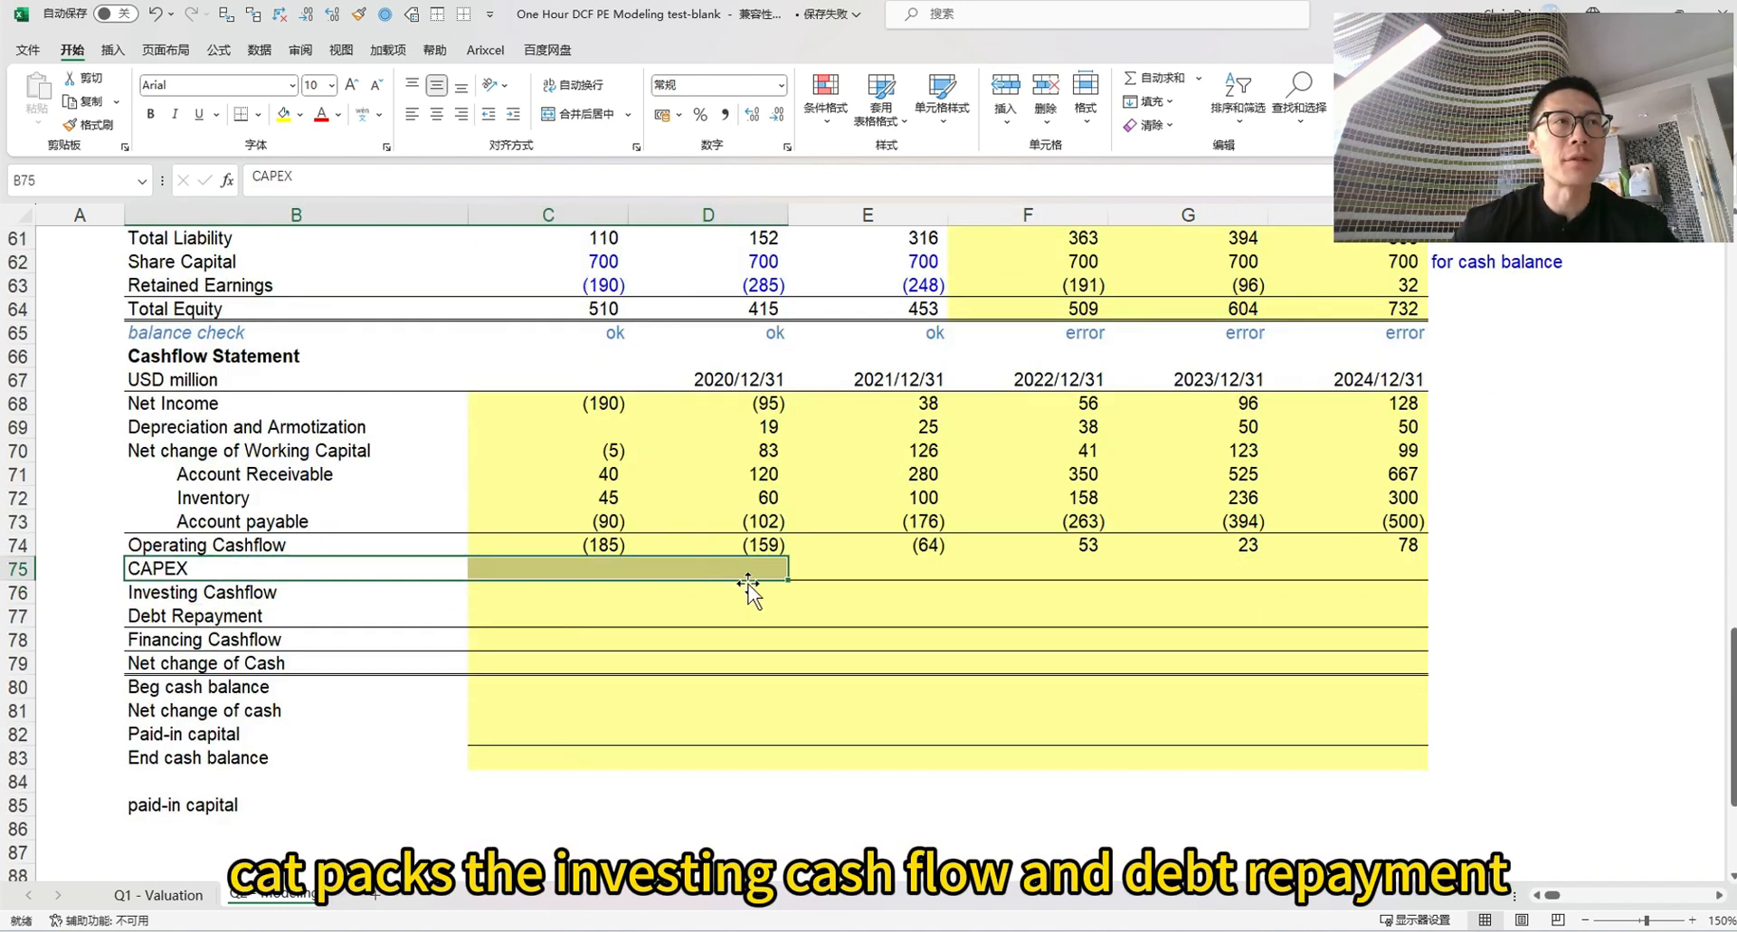
left_click_drag(285, 624, 830, 614)
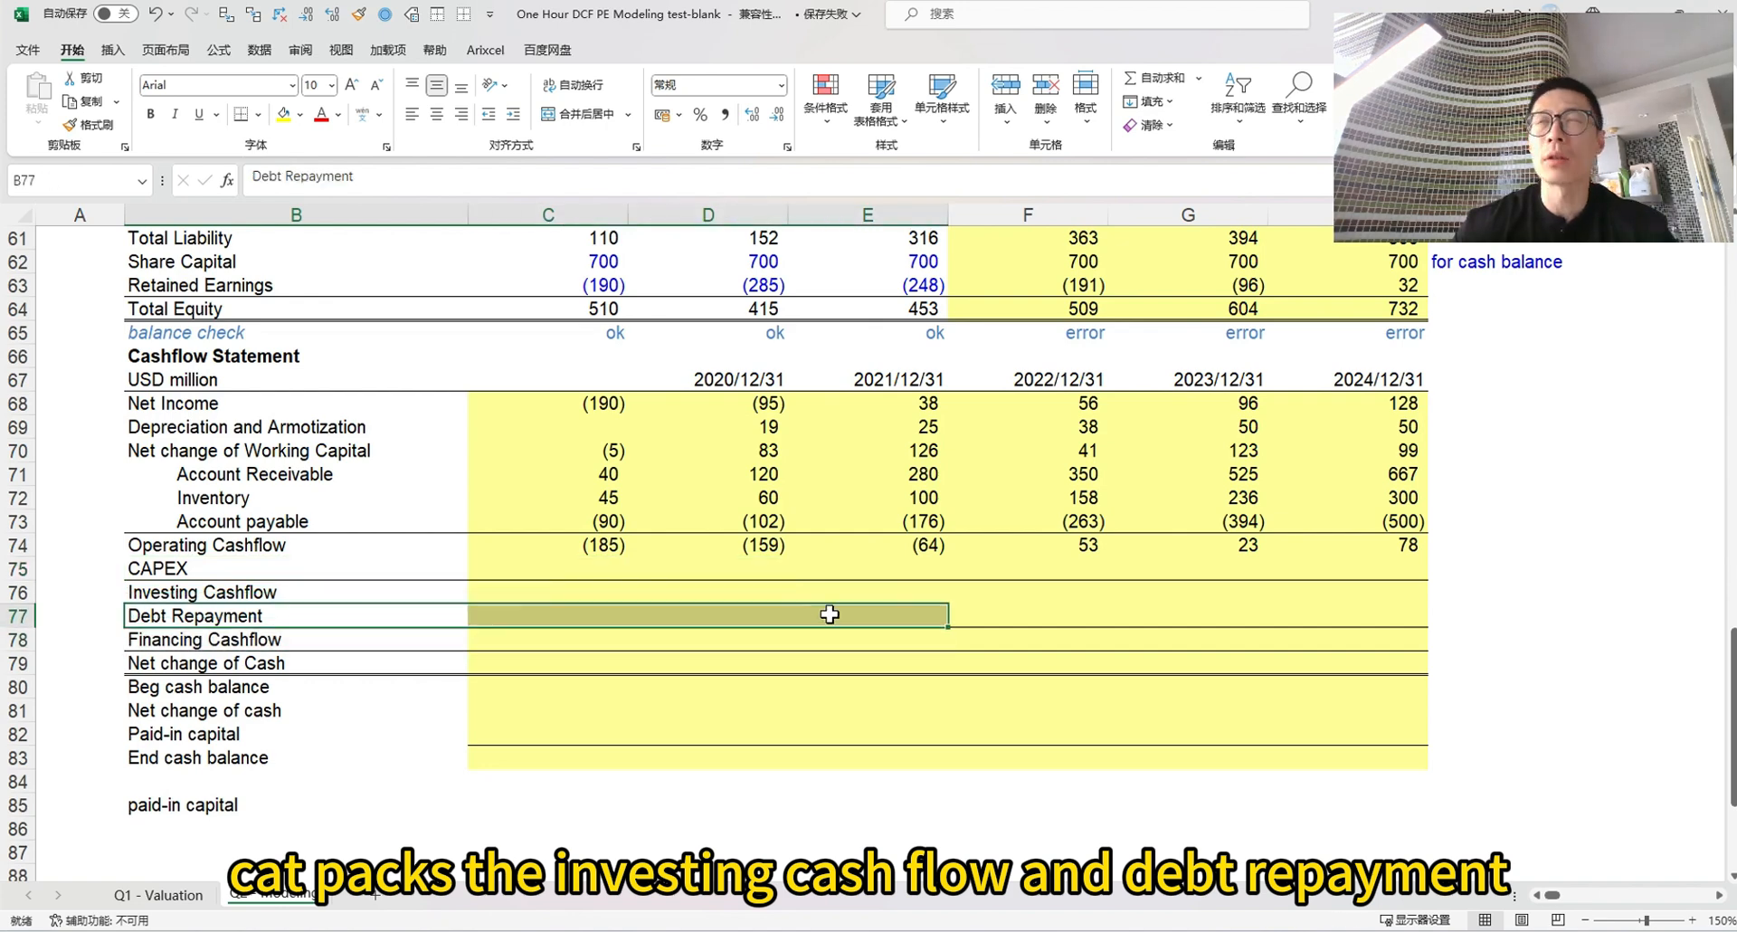
left_click_drag(588, 567, 852, 754)
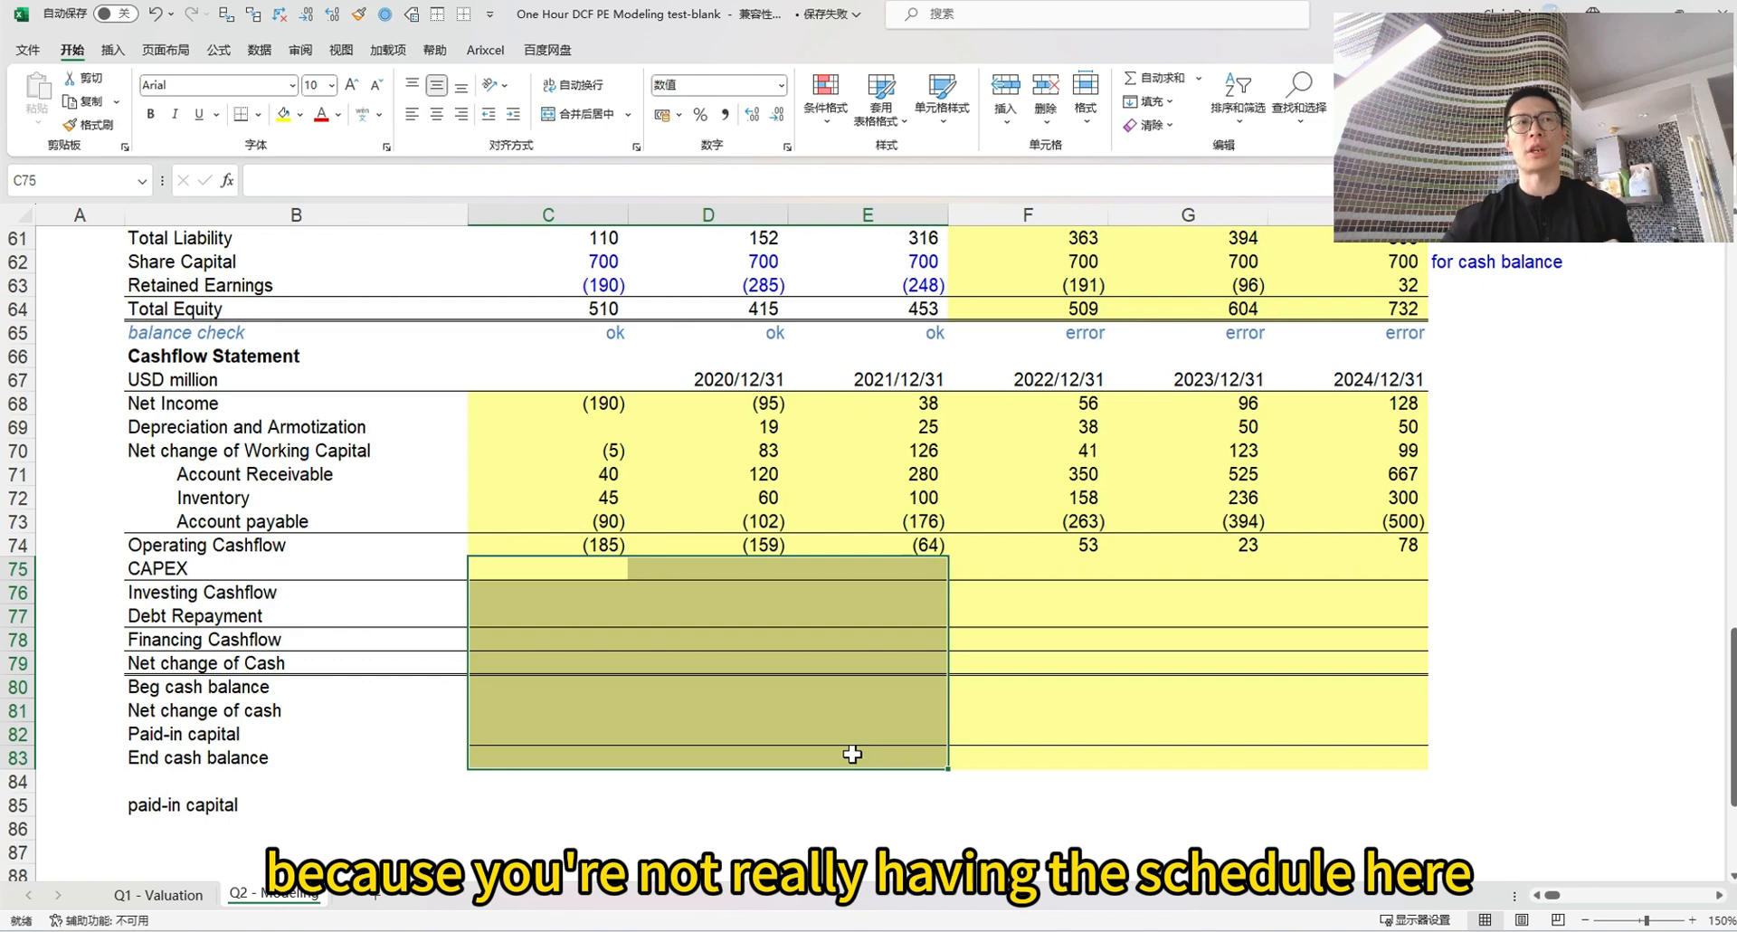
left_click(356, 639)
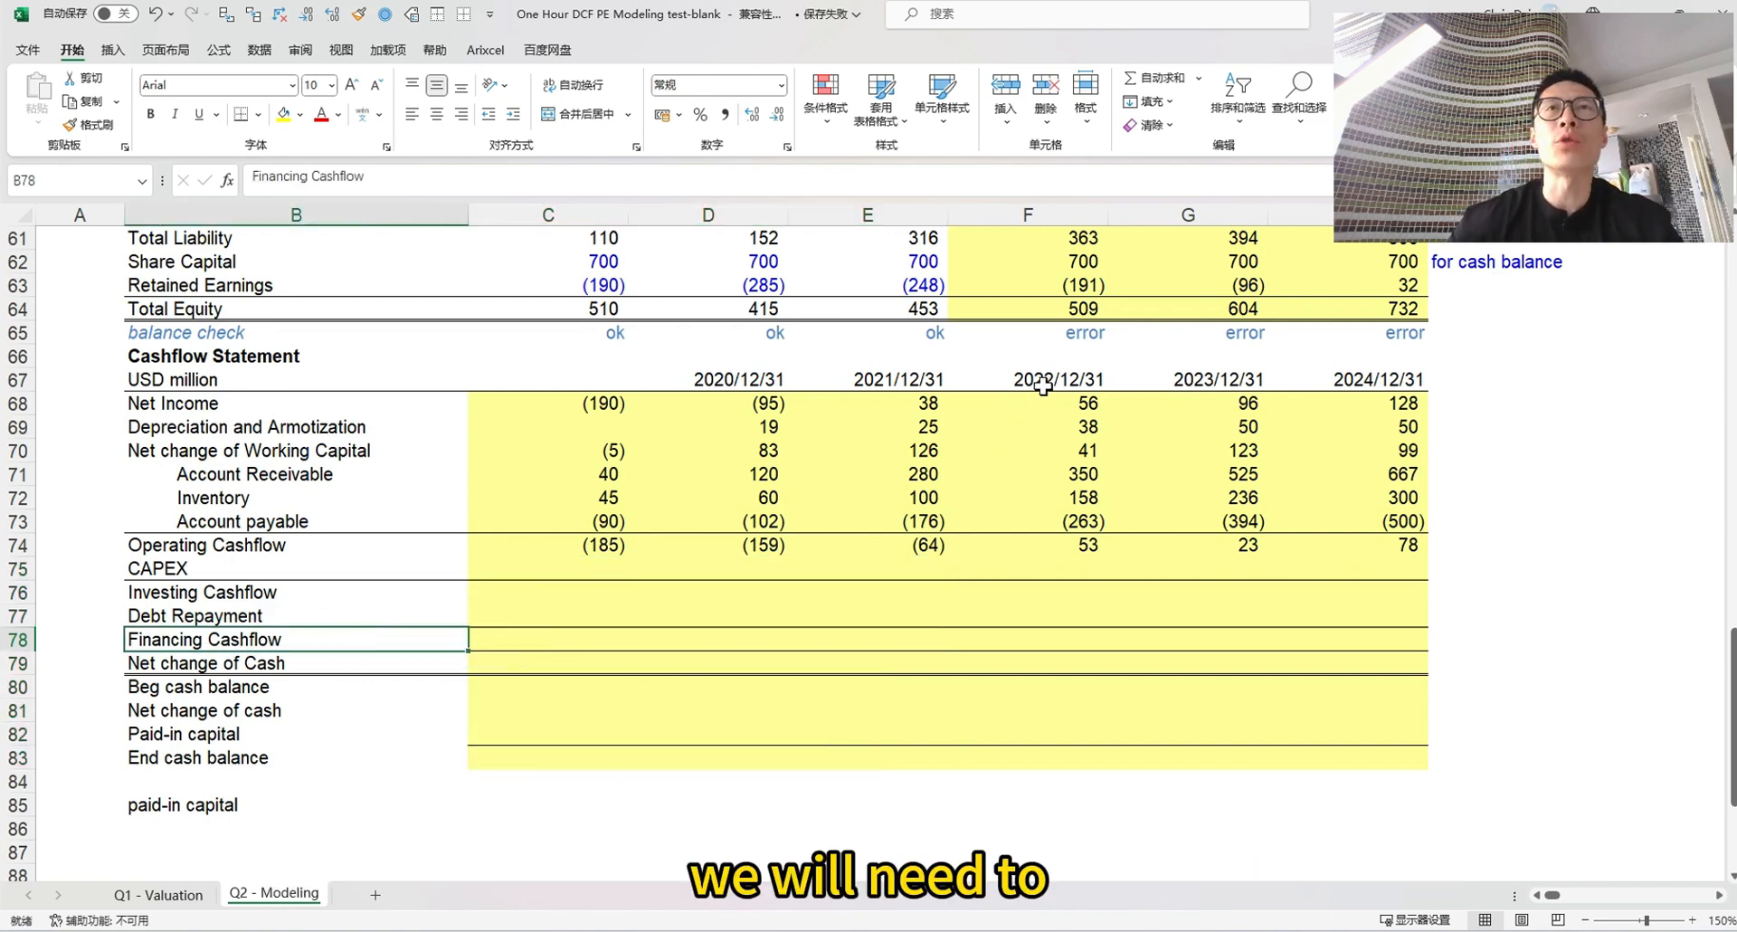
left_click_drag(1041, 403, 1018, 753)
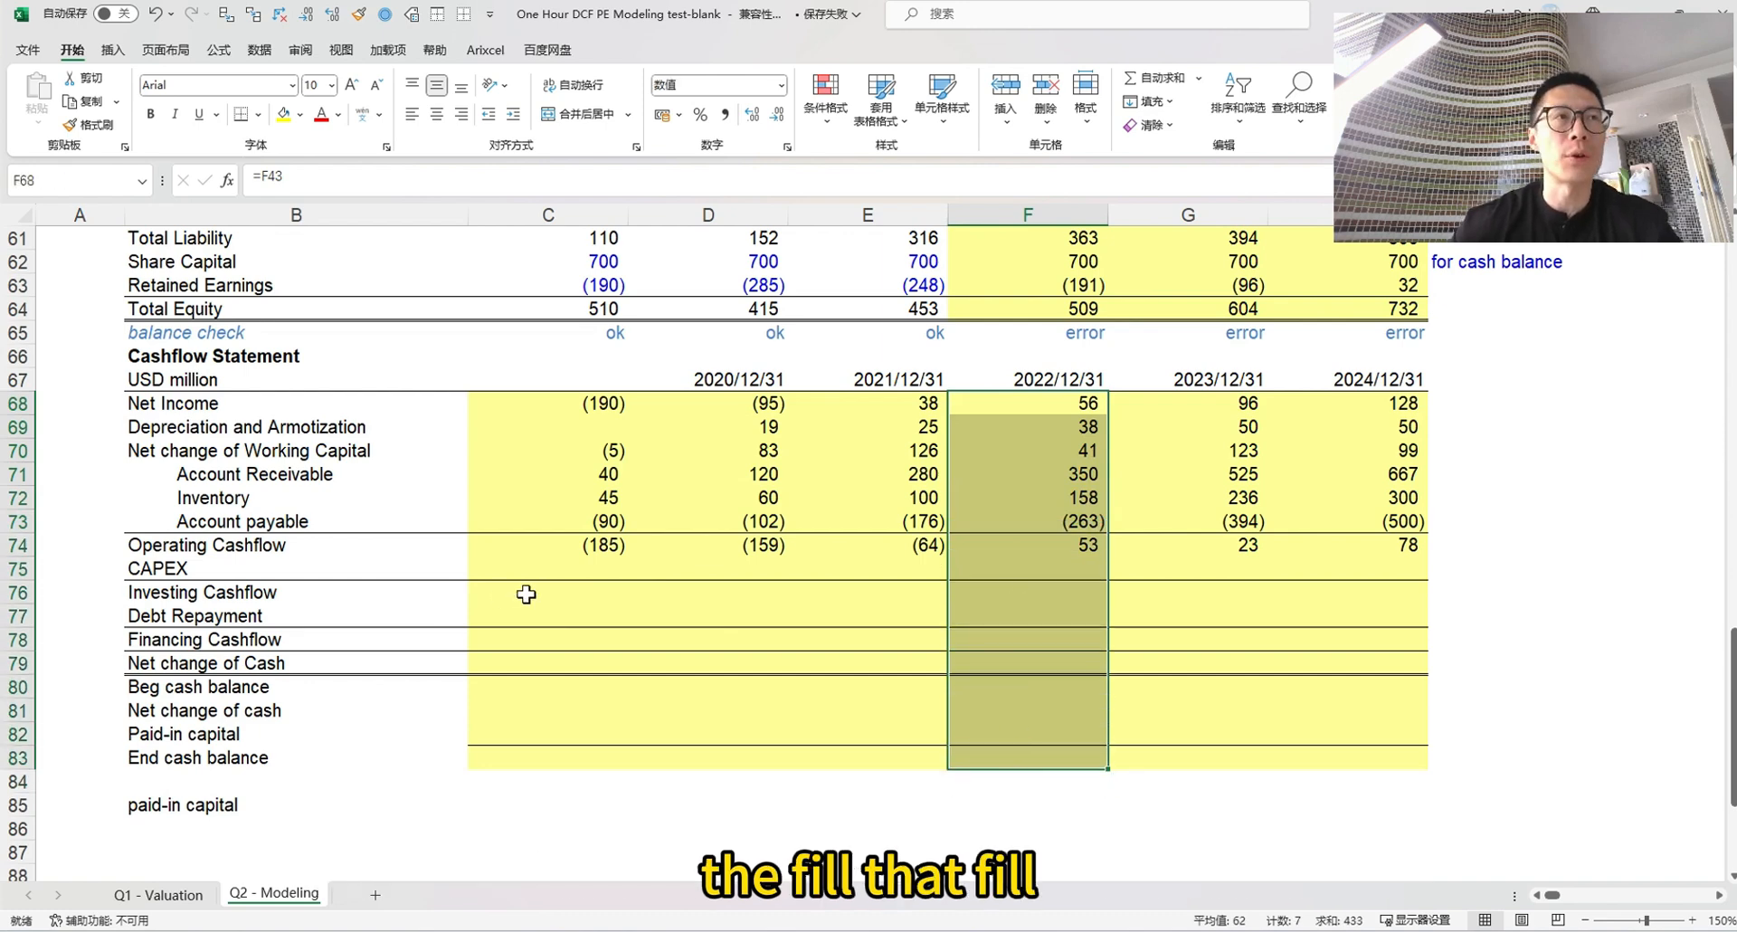
Start the 2022 CAPEX formula with the negative of the PP&E addition assumption, =-I52
left_click_drag(235, 568, 986, 570)
left_click(988, 570)
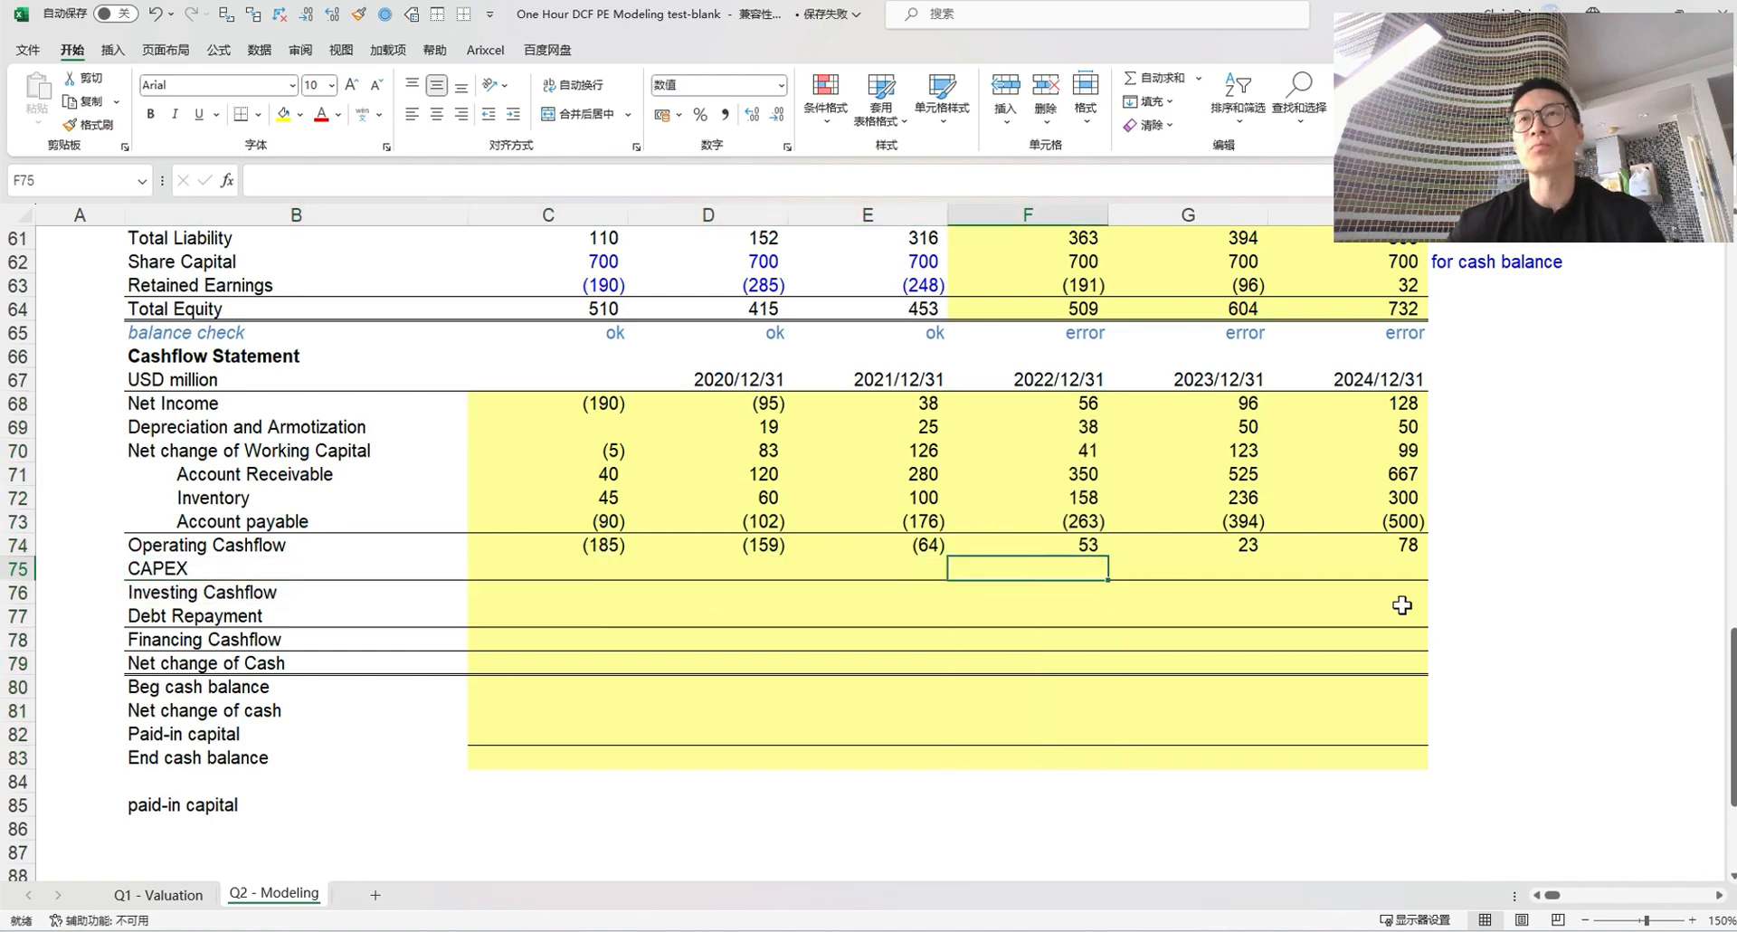
scroll(1593, 588, "up", 5)
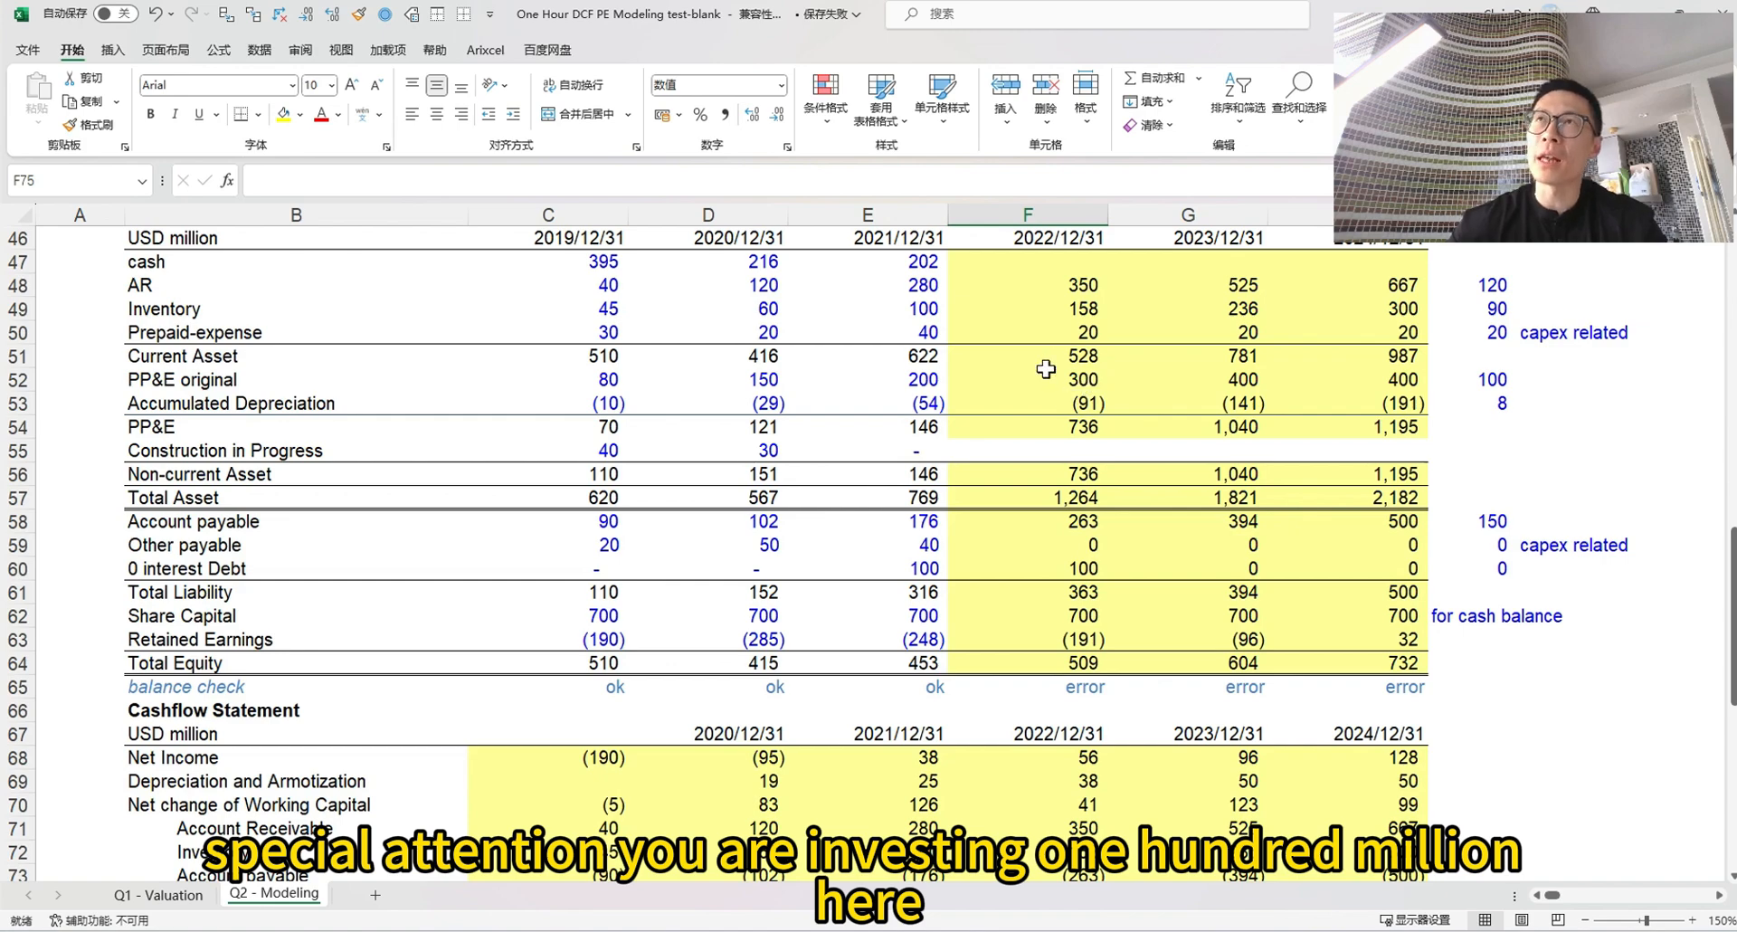
scroll(1136, 521, "down", 3)
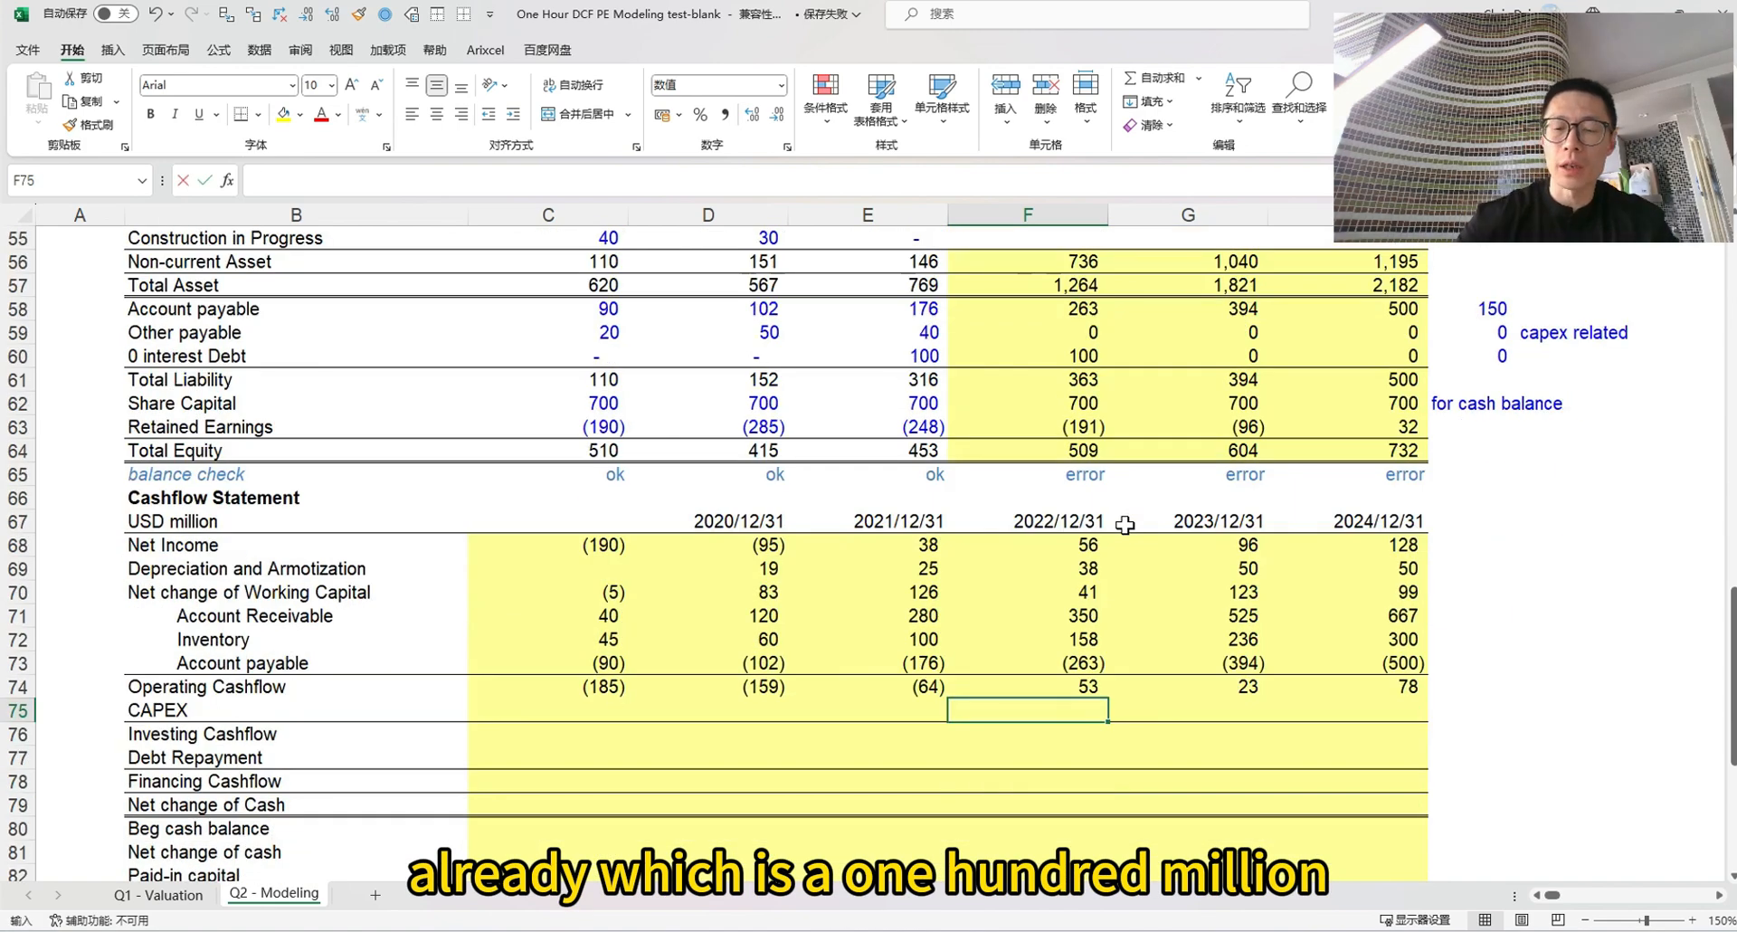
type("=-")
scroll(1614, 458, "up", 3)
left_click(1498, 371)
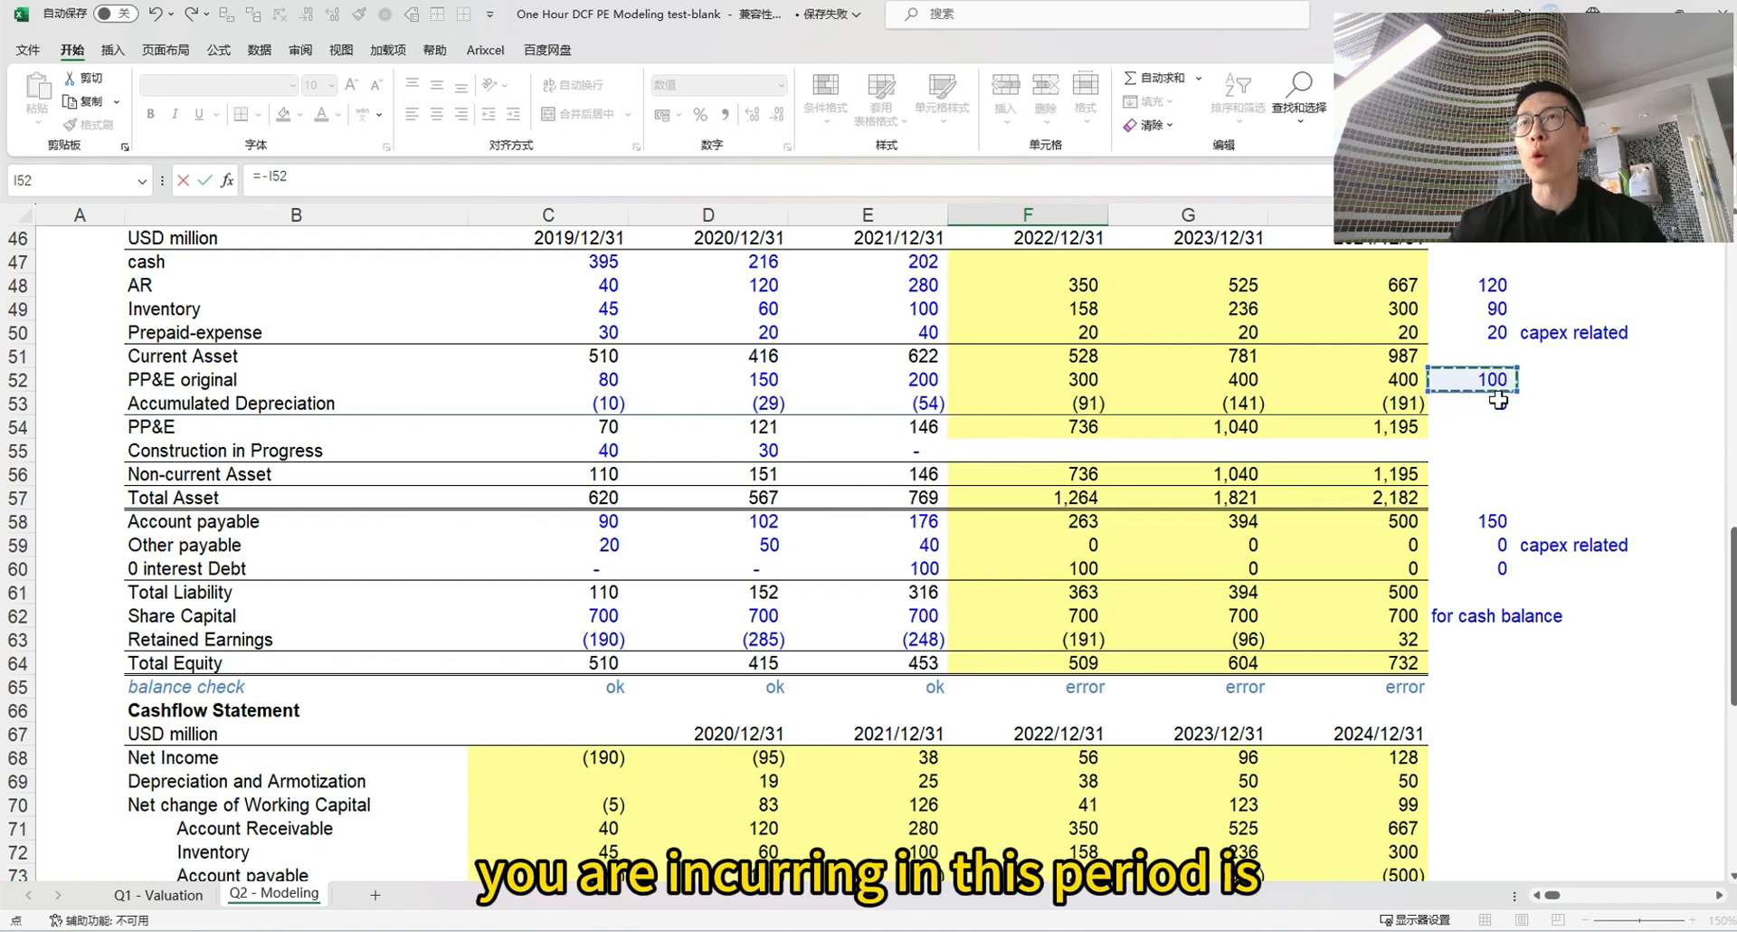
scroll(1092, 578, "down", 5)
scroll(1092, 577, "up", 10)
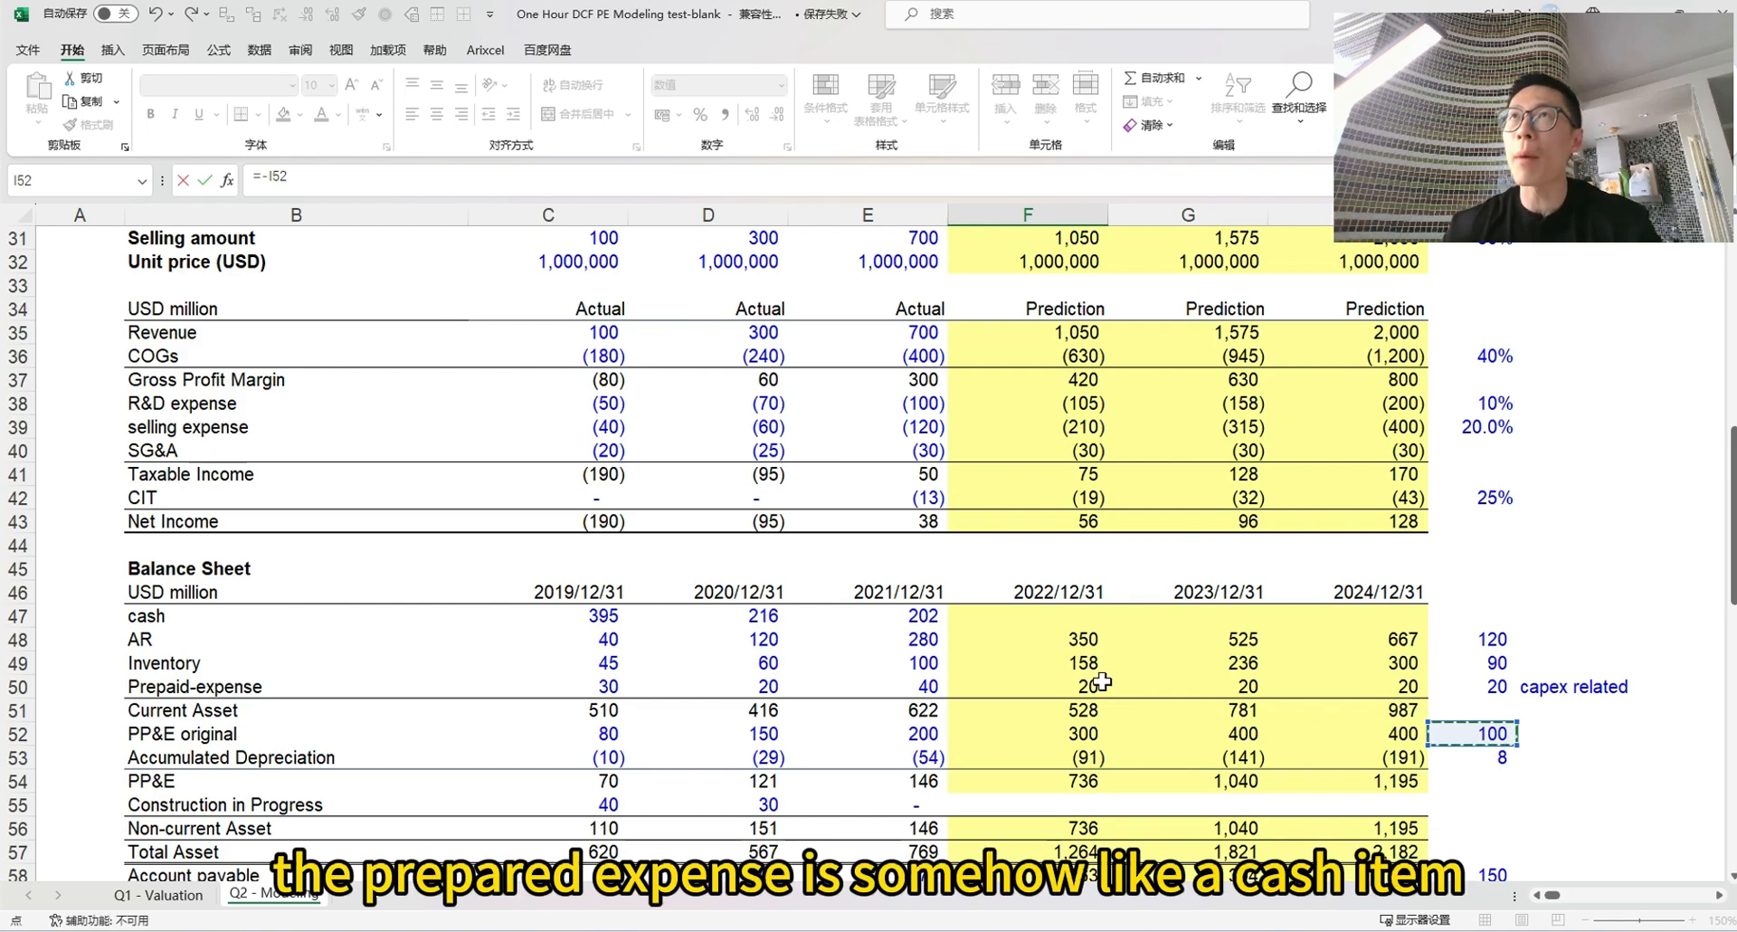
Subtract the change in prepaid expense in the 2022 CAPEX formula, completing it as =-I52-(F50-E50)
scroll(1102, 681, "down", 7)
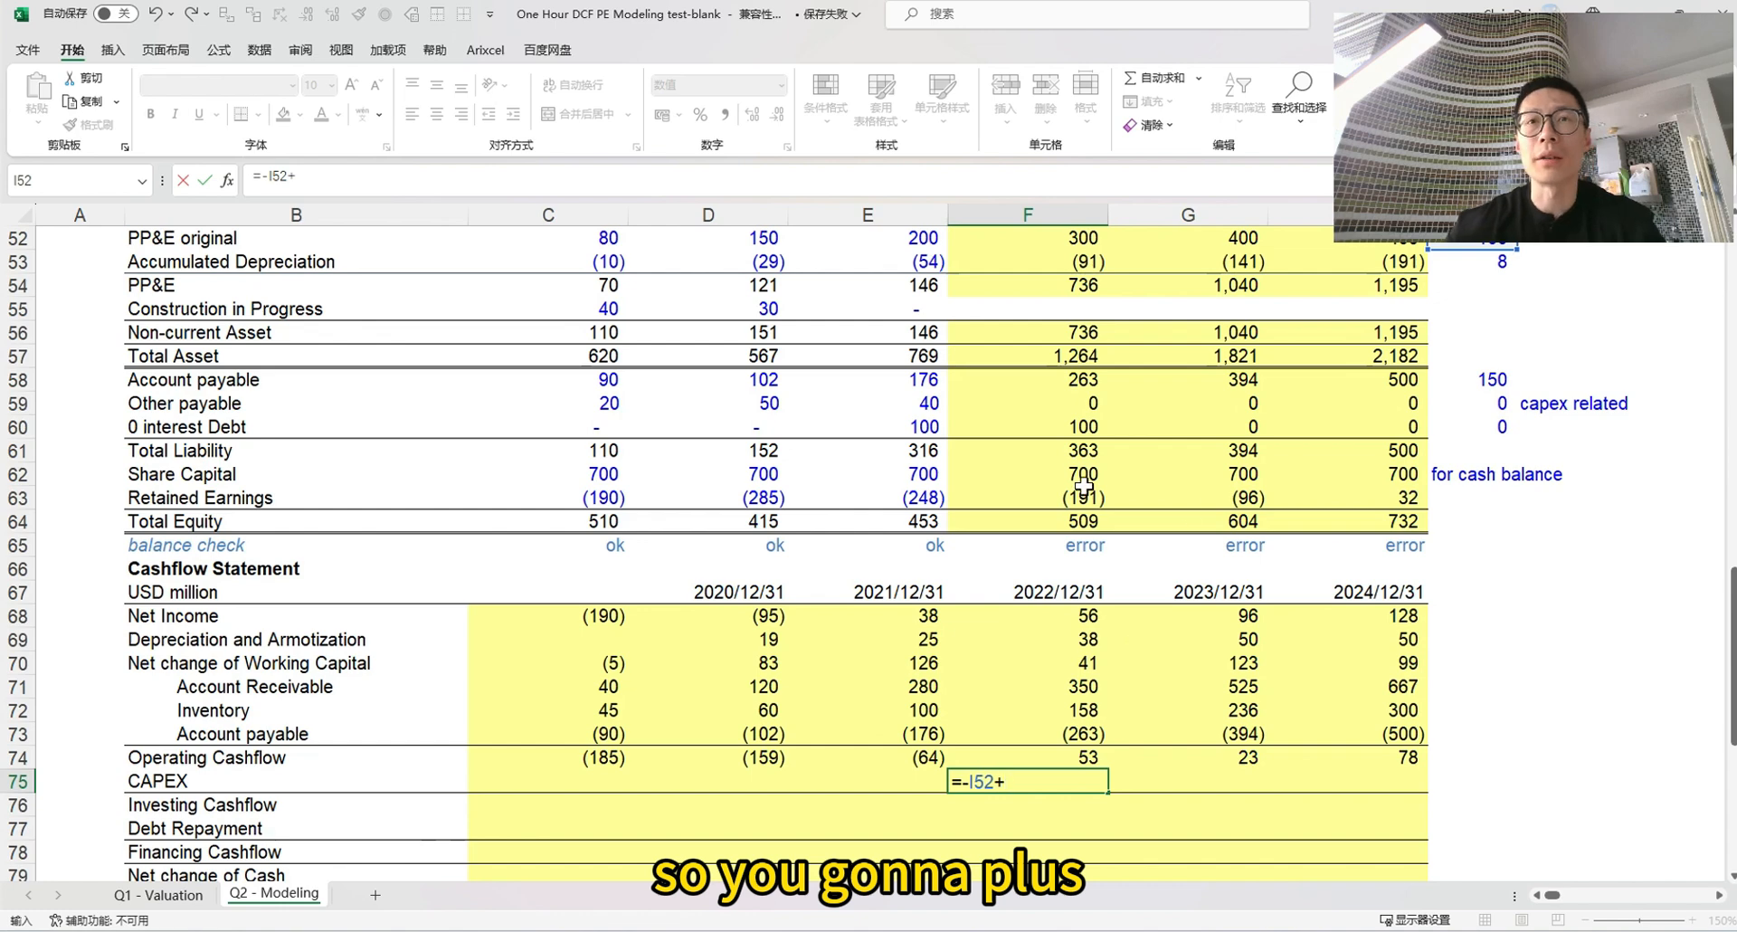
scroll(1101, 443, "up", 2)
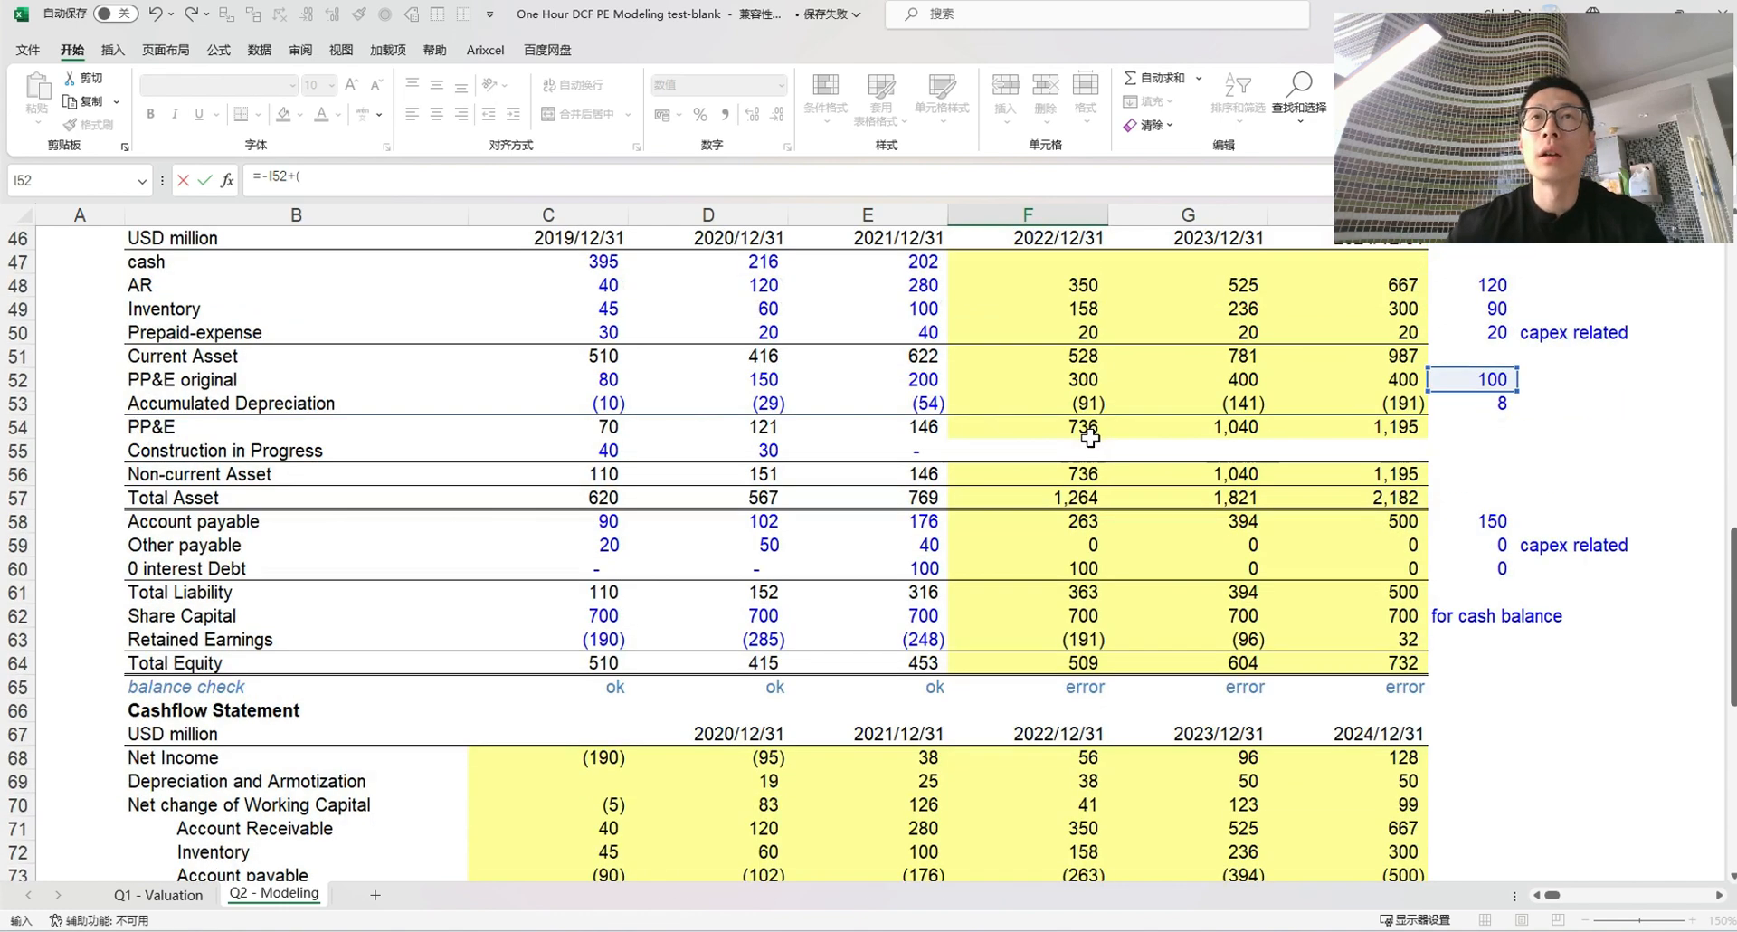
left_click(1083, 328)
type("-")
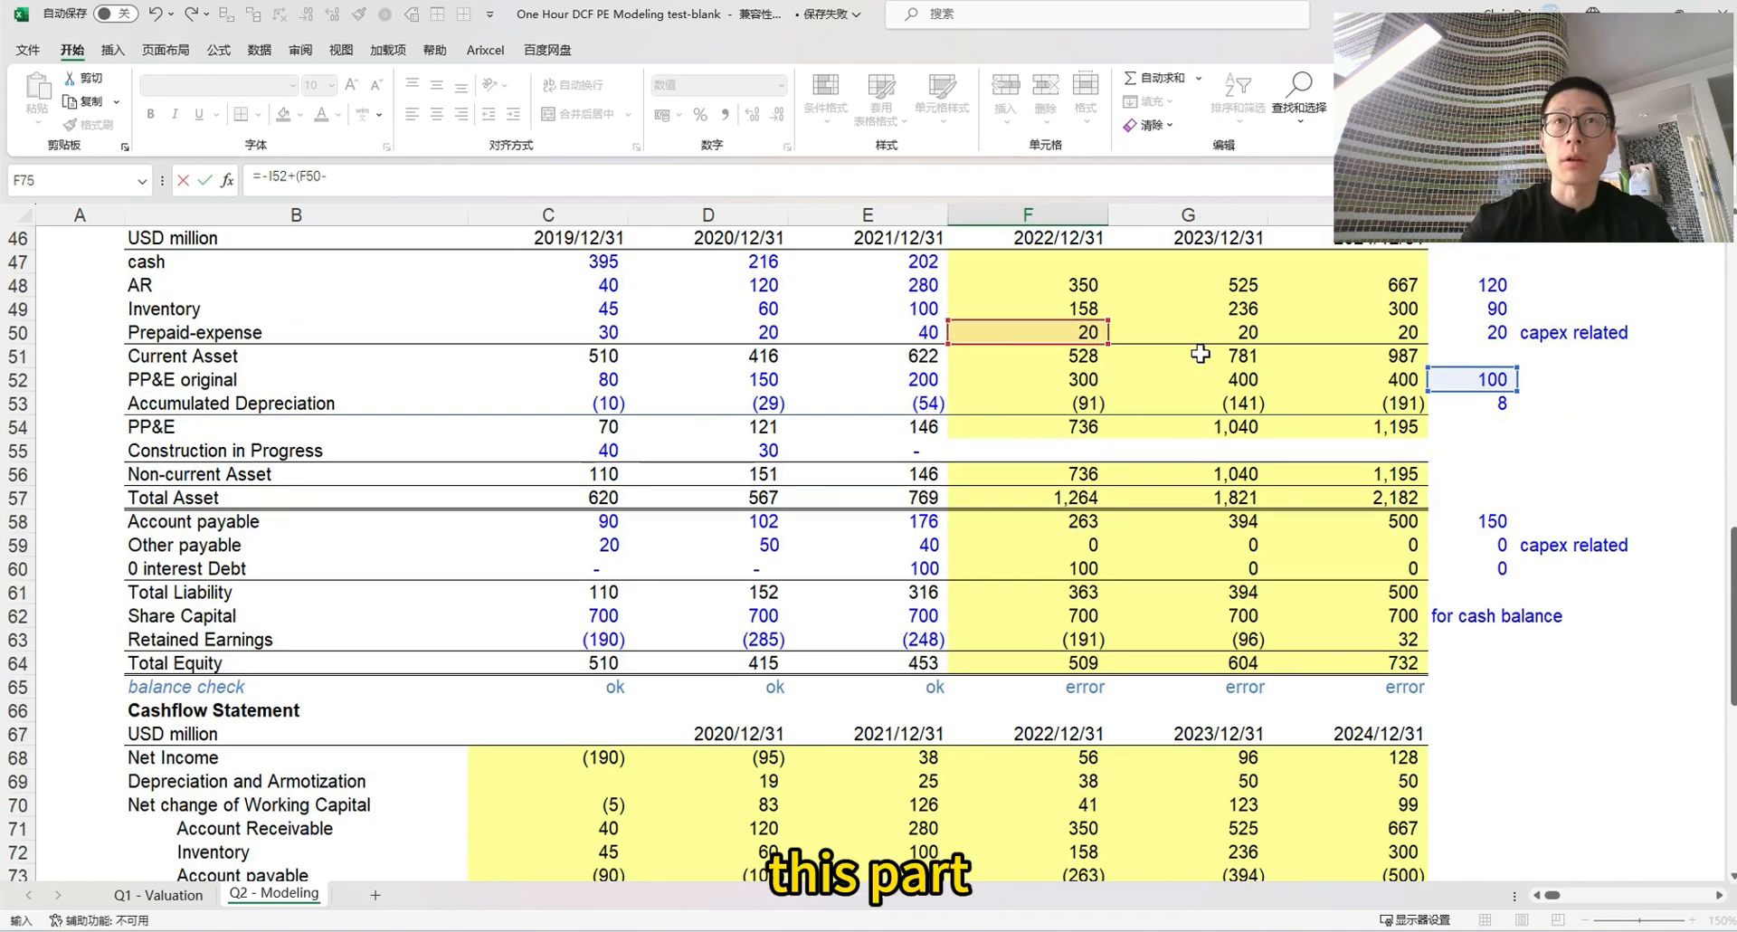
left_click(910, 333)
left_click(457, 176)
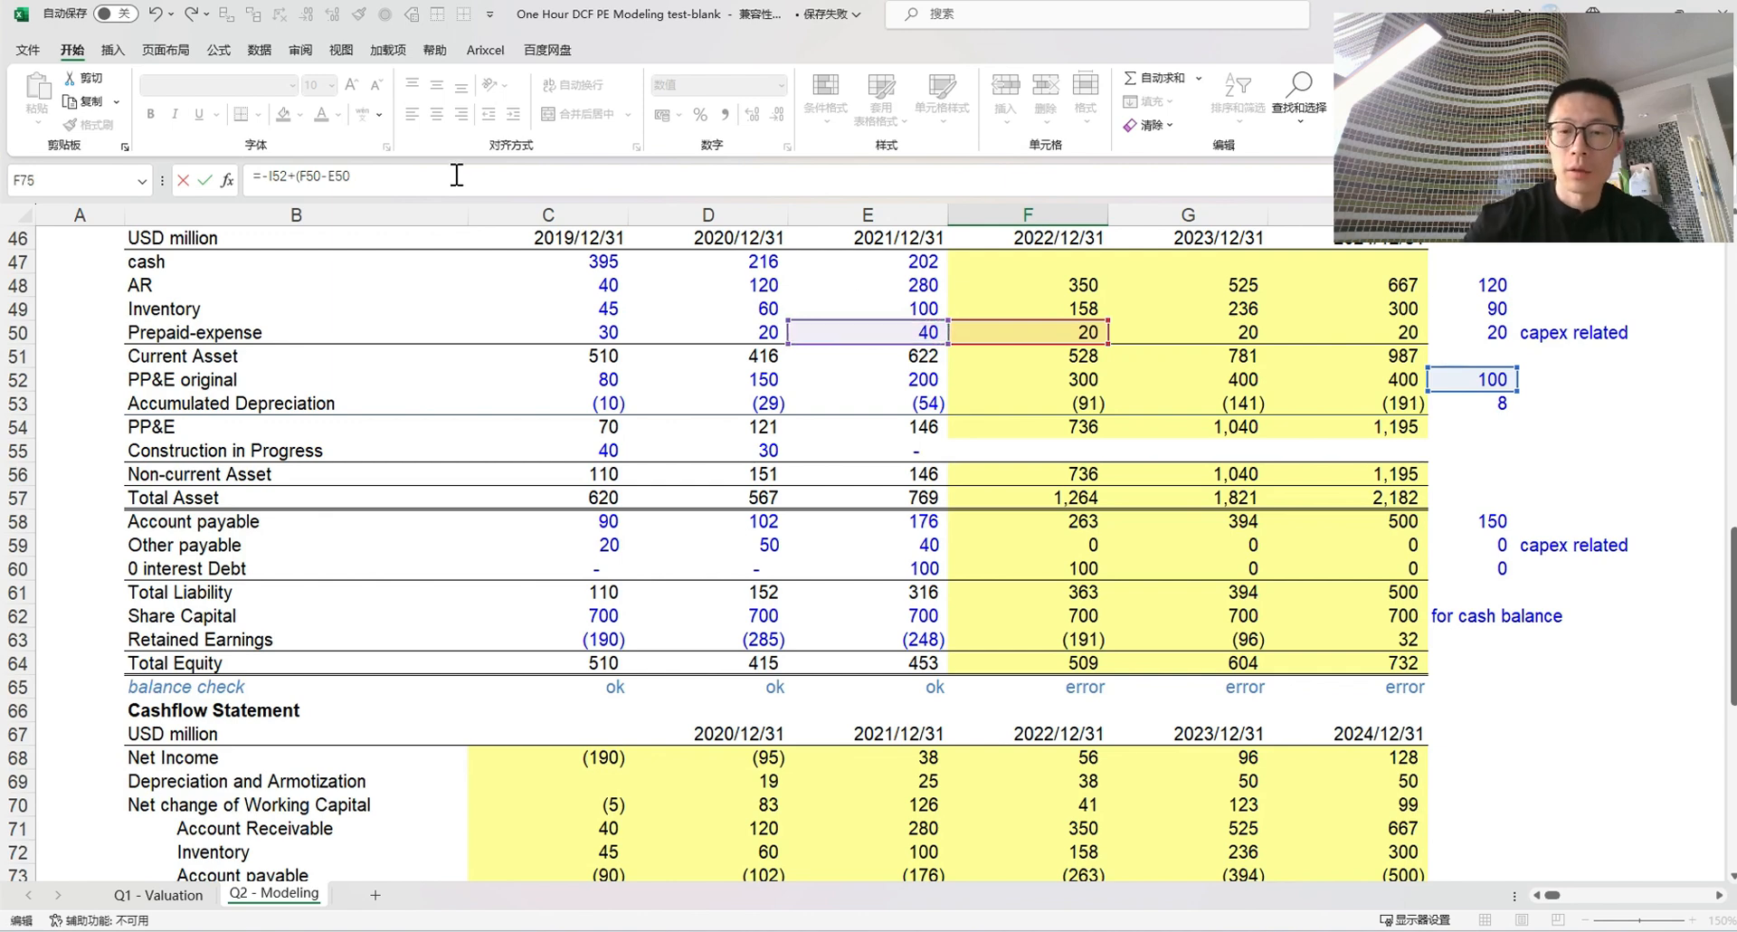
type(")")
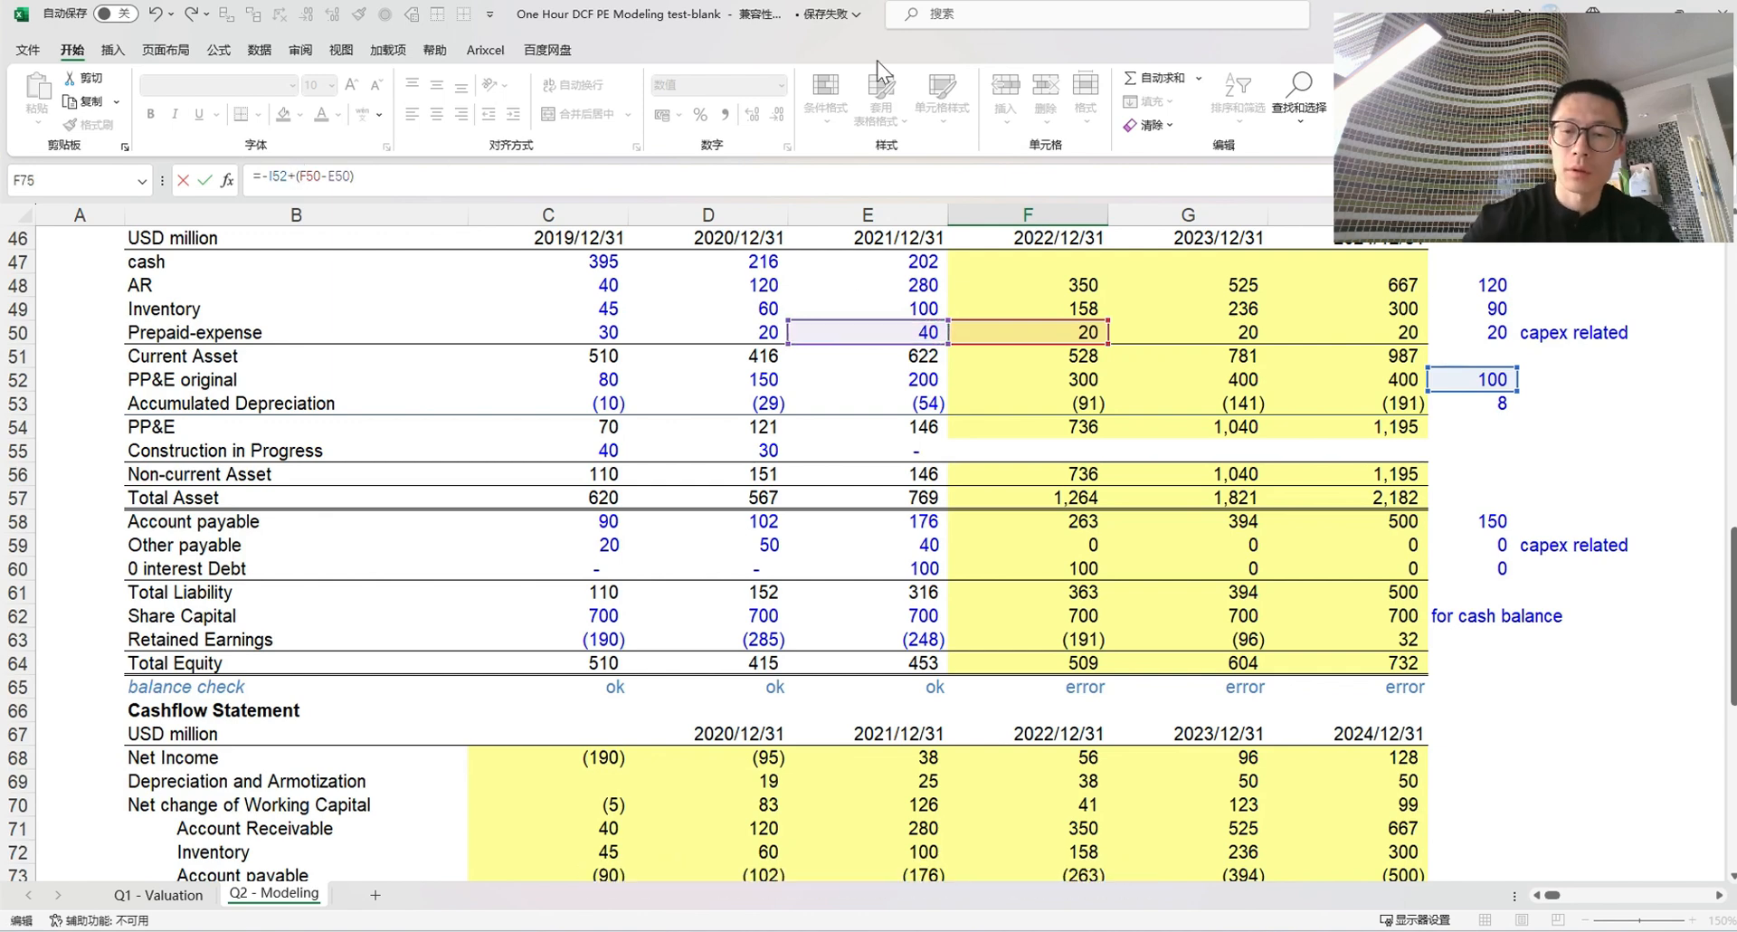
key("BackSpace")
type("-")
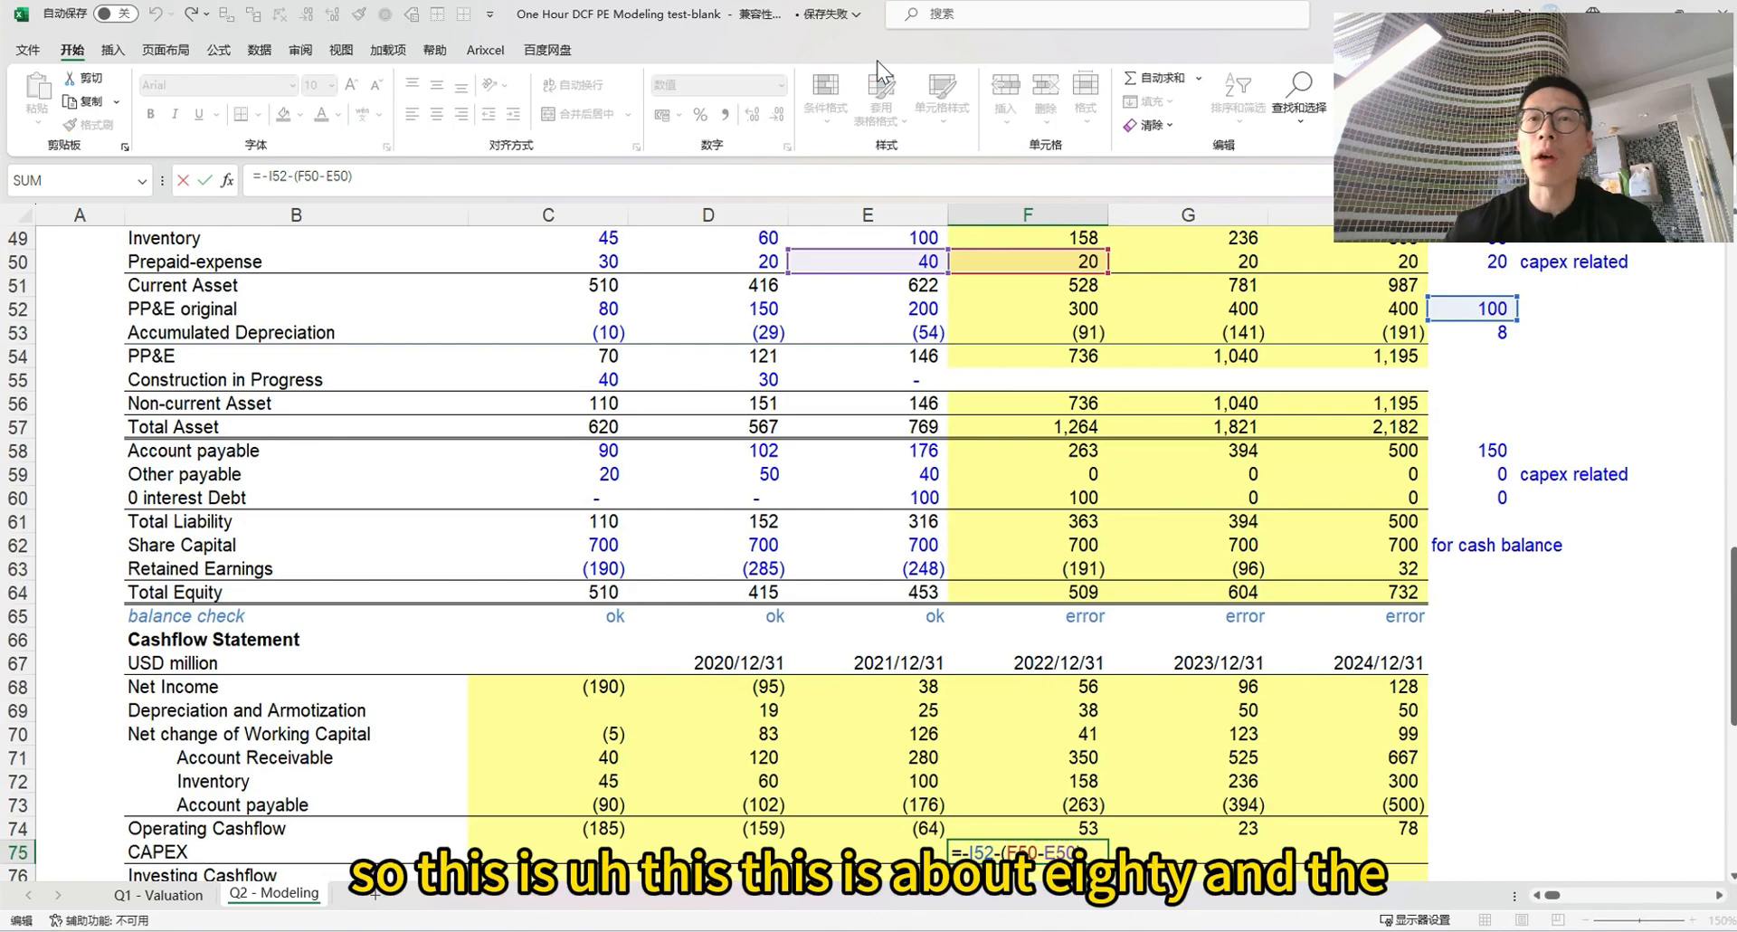
key("ctrl+Return")
Examine the capex-related assumptions beside the Prepaid-expense and Other payable rows of the balance sheet
scroll(1047, 638, "down", 1)
scroll(1047, 638, "up", 11)
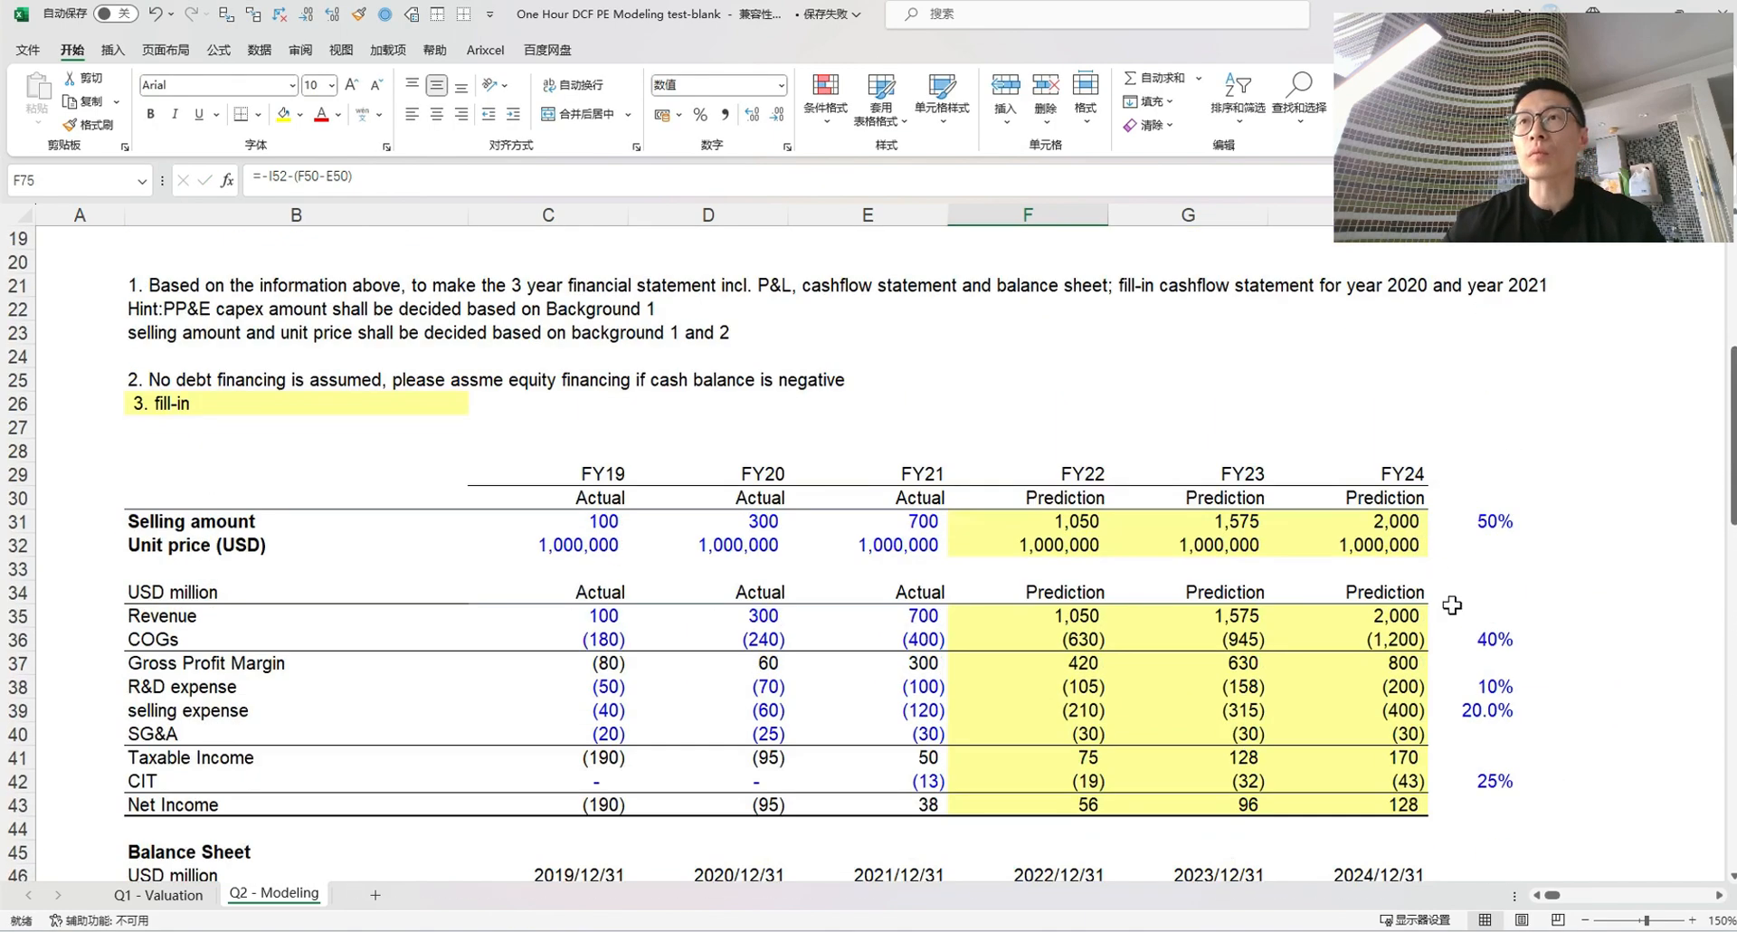
scroll(1430, 562, "down", 4)
scroll(1434, 570, "down", 1)
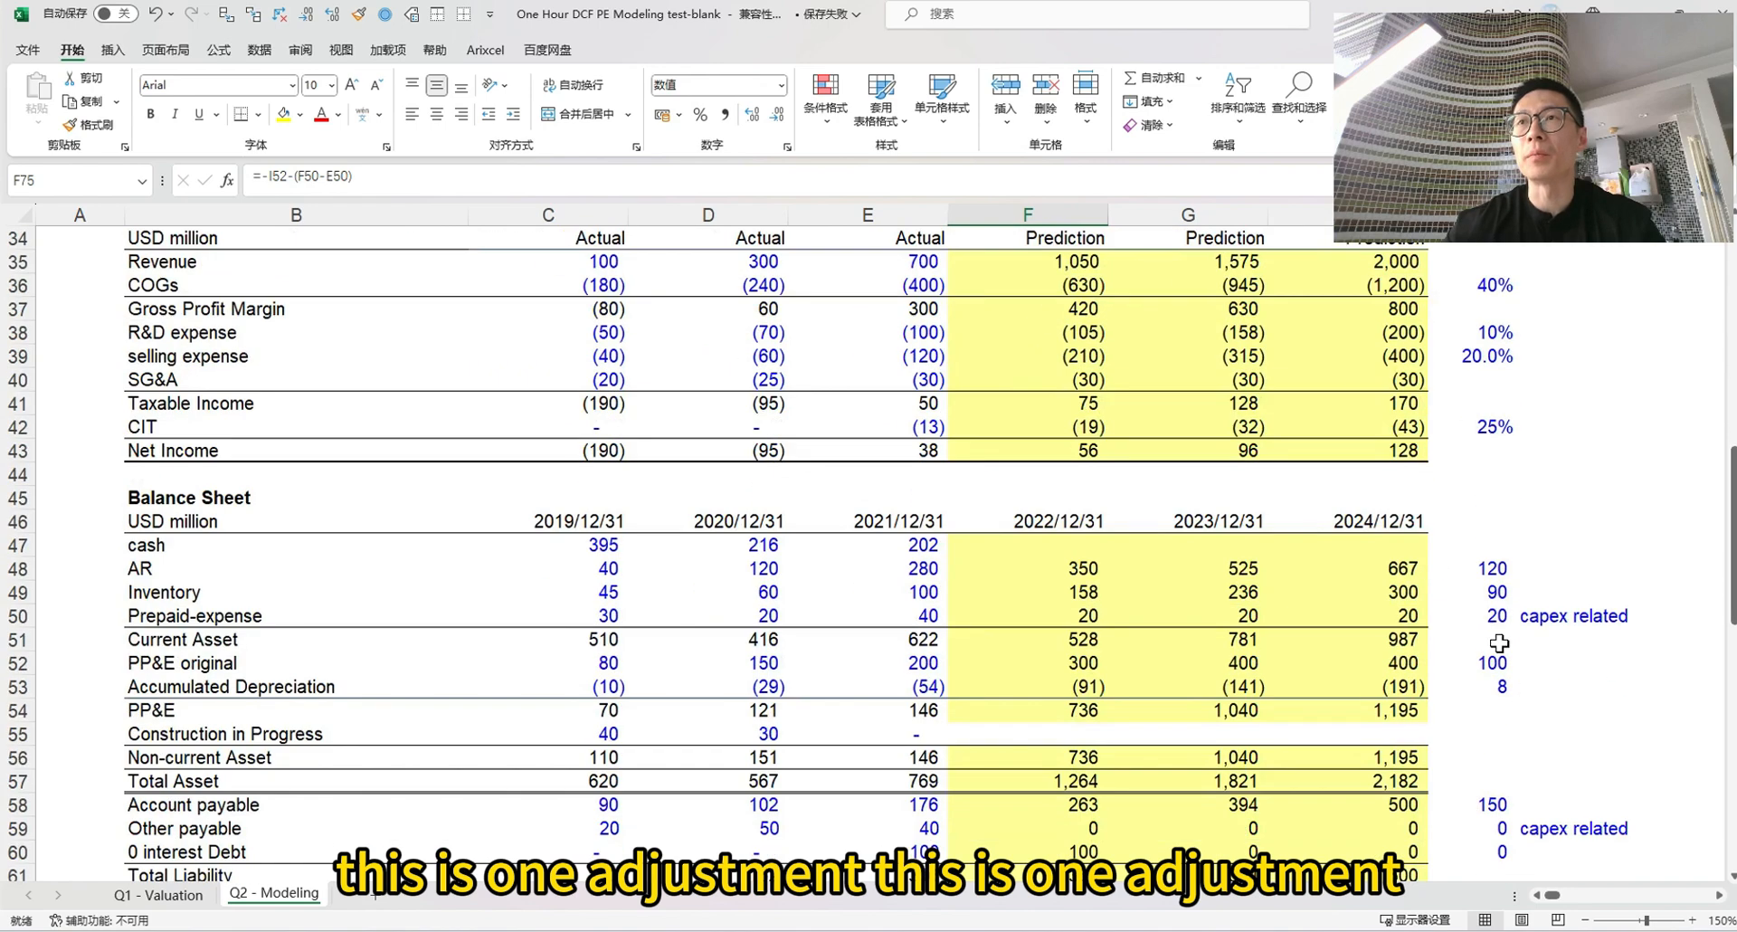
left_click(1504, 614)
scroll(1564, 624, "down", 2)
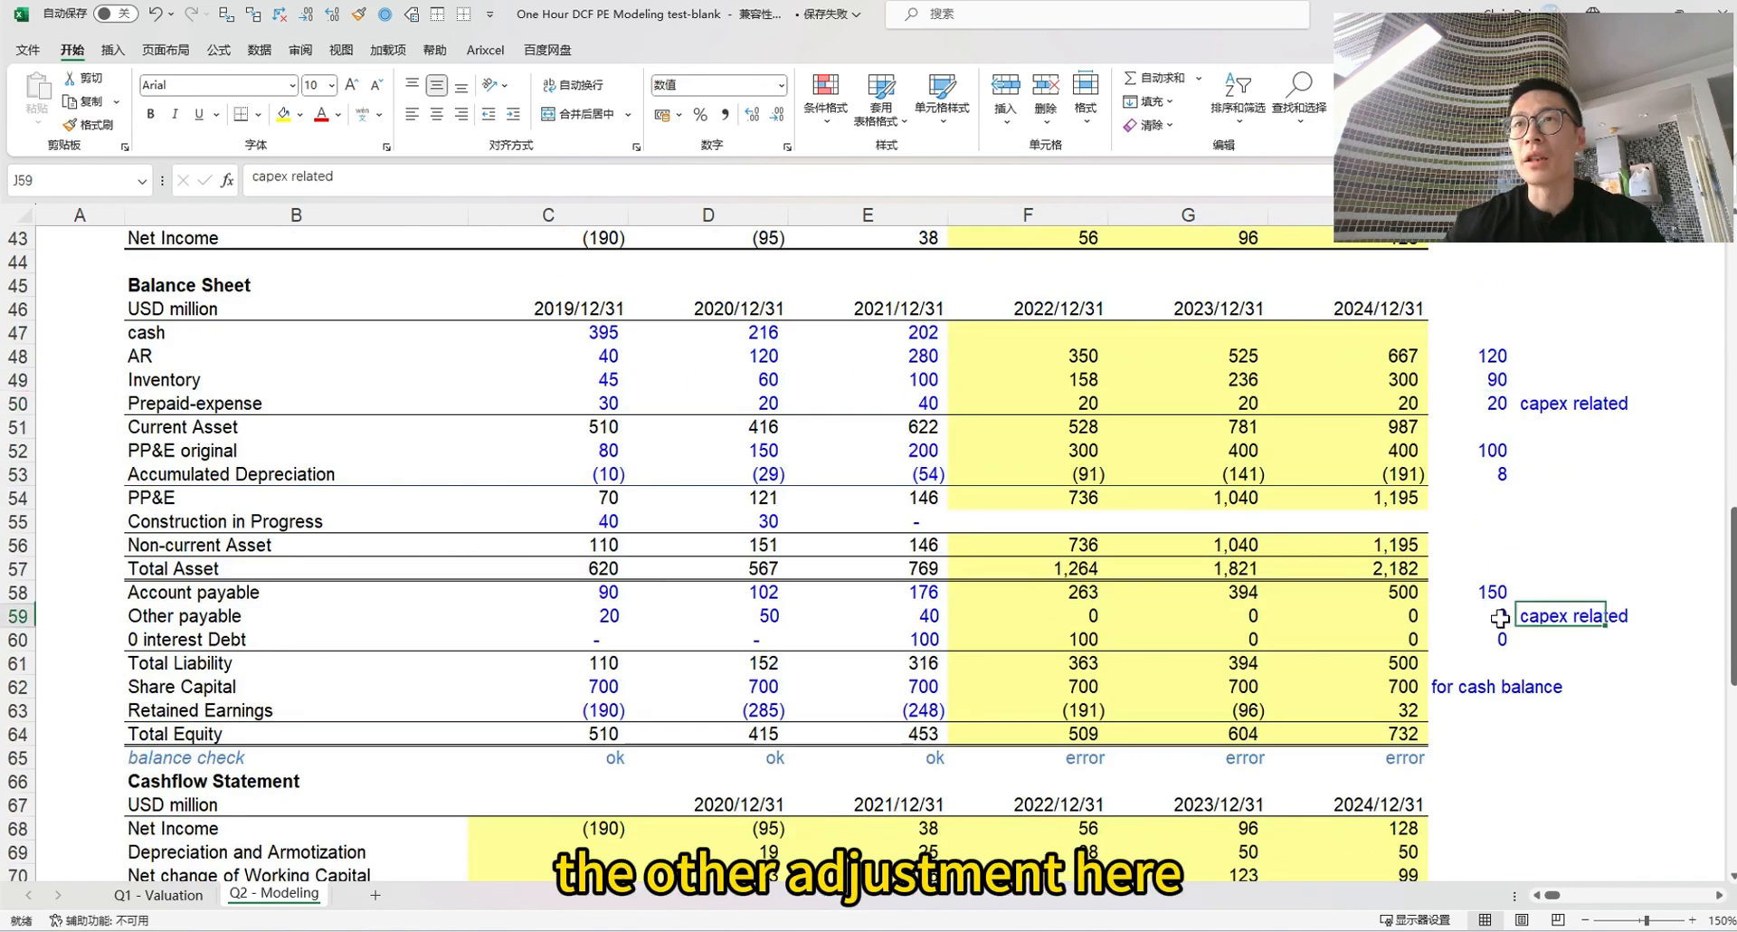
left_click_drag(1549, 615, 1032, 615)
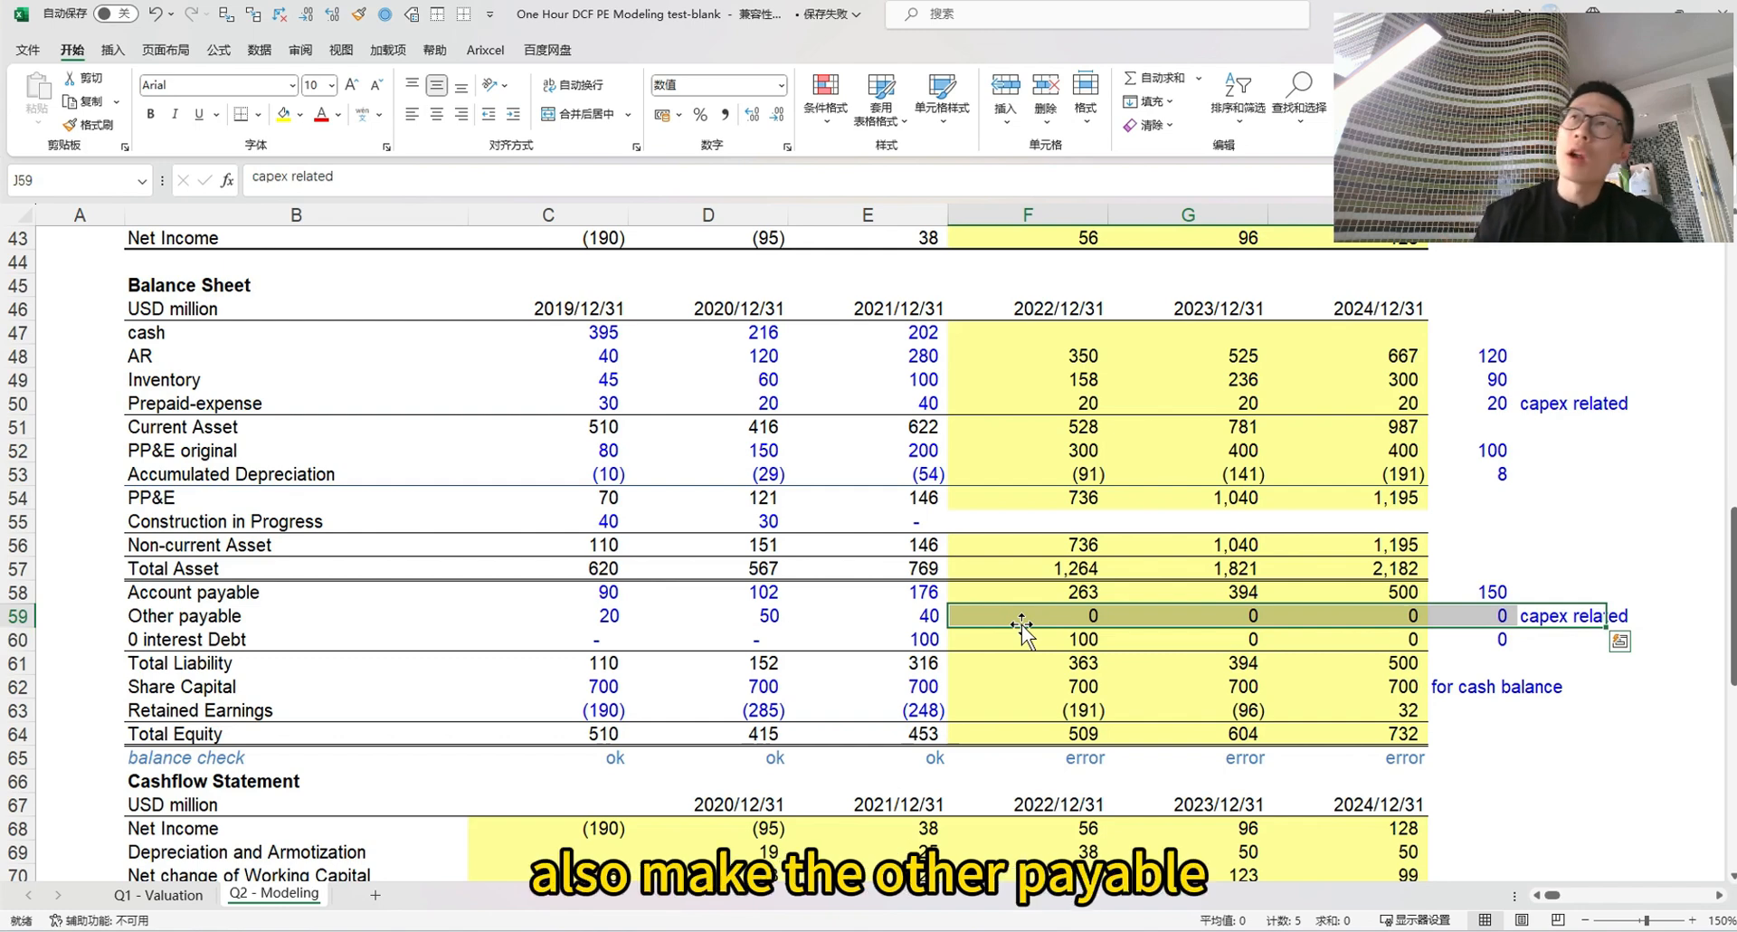
left_click(1543, 617)
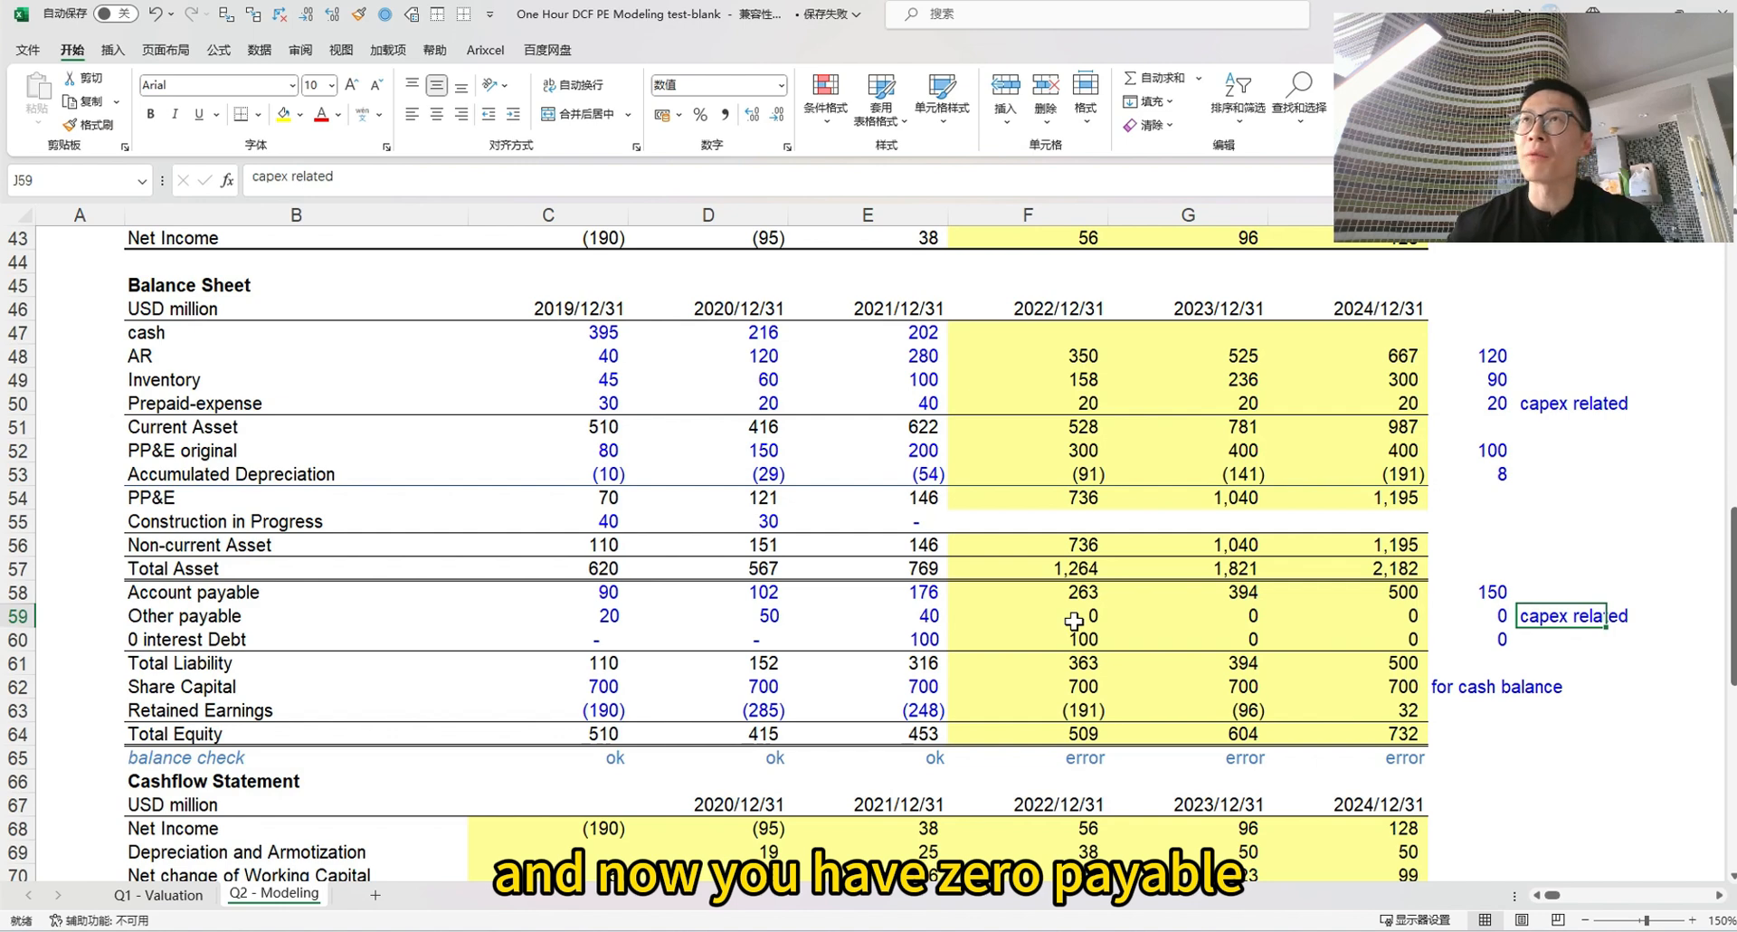
Add the change in other payable to the 2022 CAPEX formula, making it =-I52-(F50-E50)+(F59-E59)
scroll(1074, 621, "down", 4)
left_click(1086, 711)
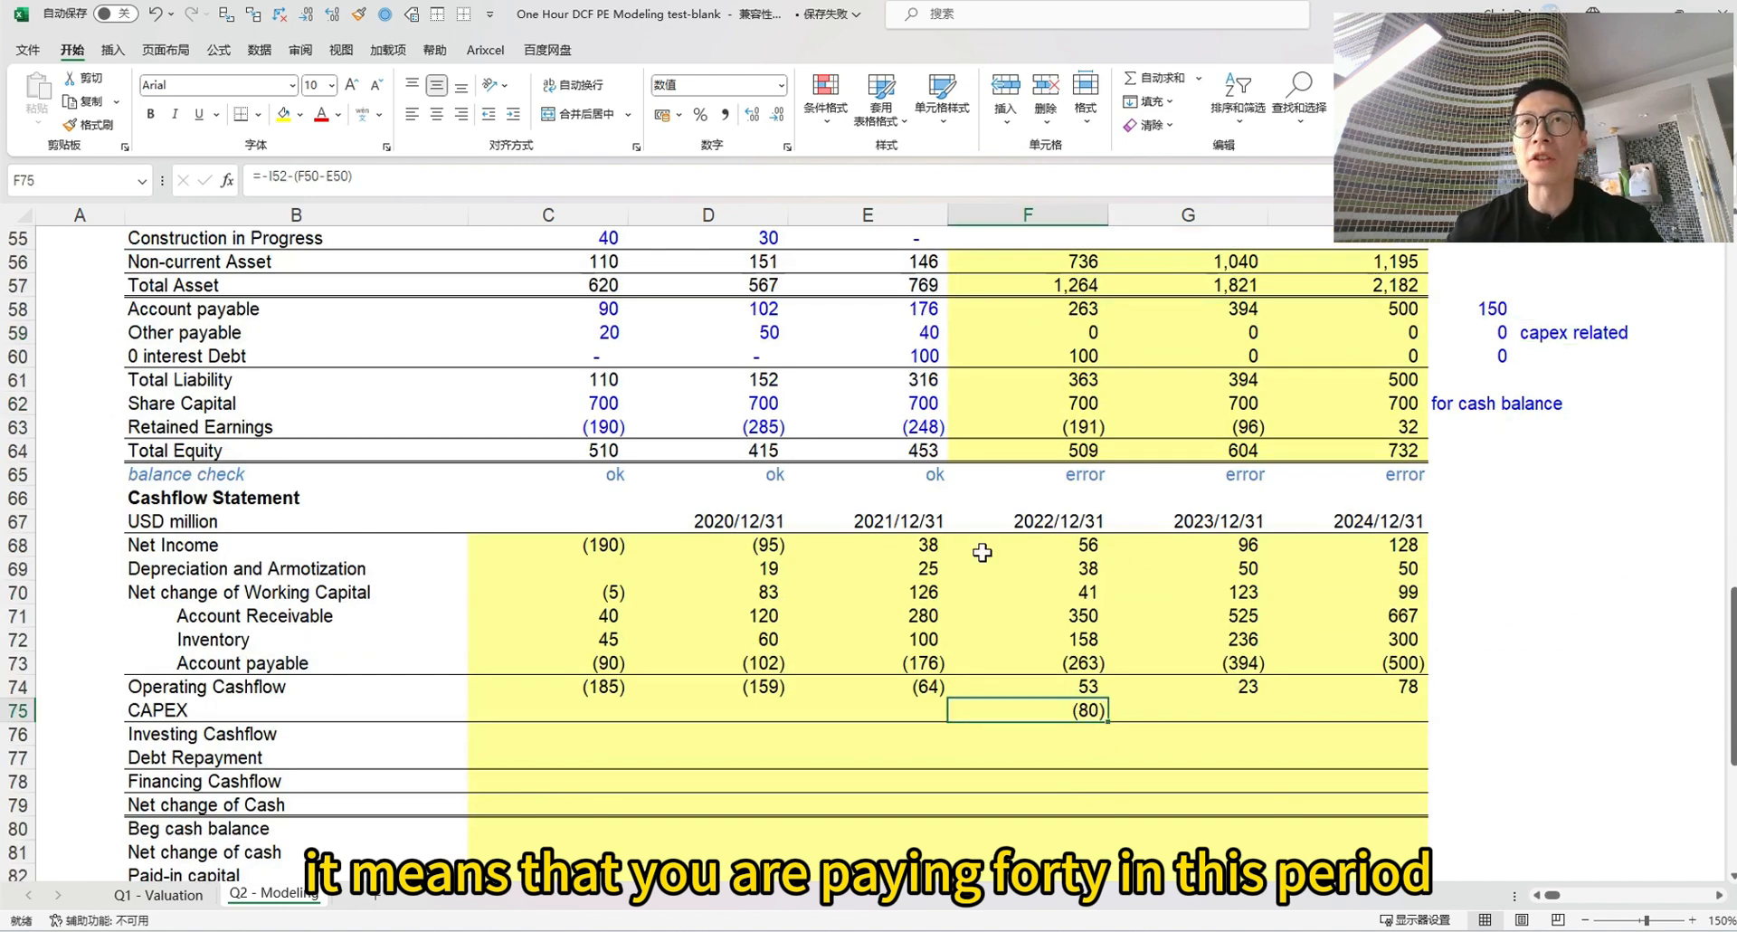
left_click(844, 194)
scroll(847, 473, "up", 3)
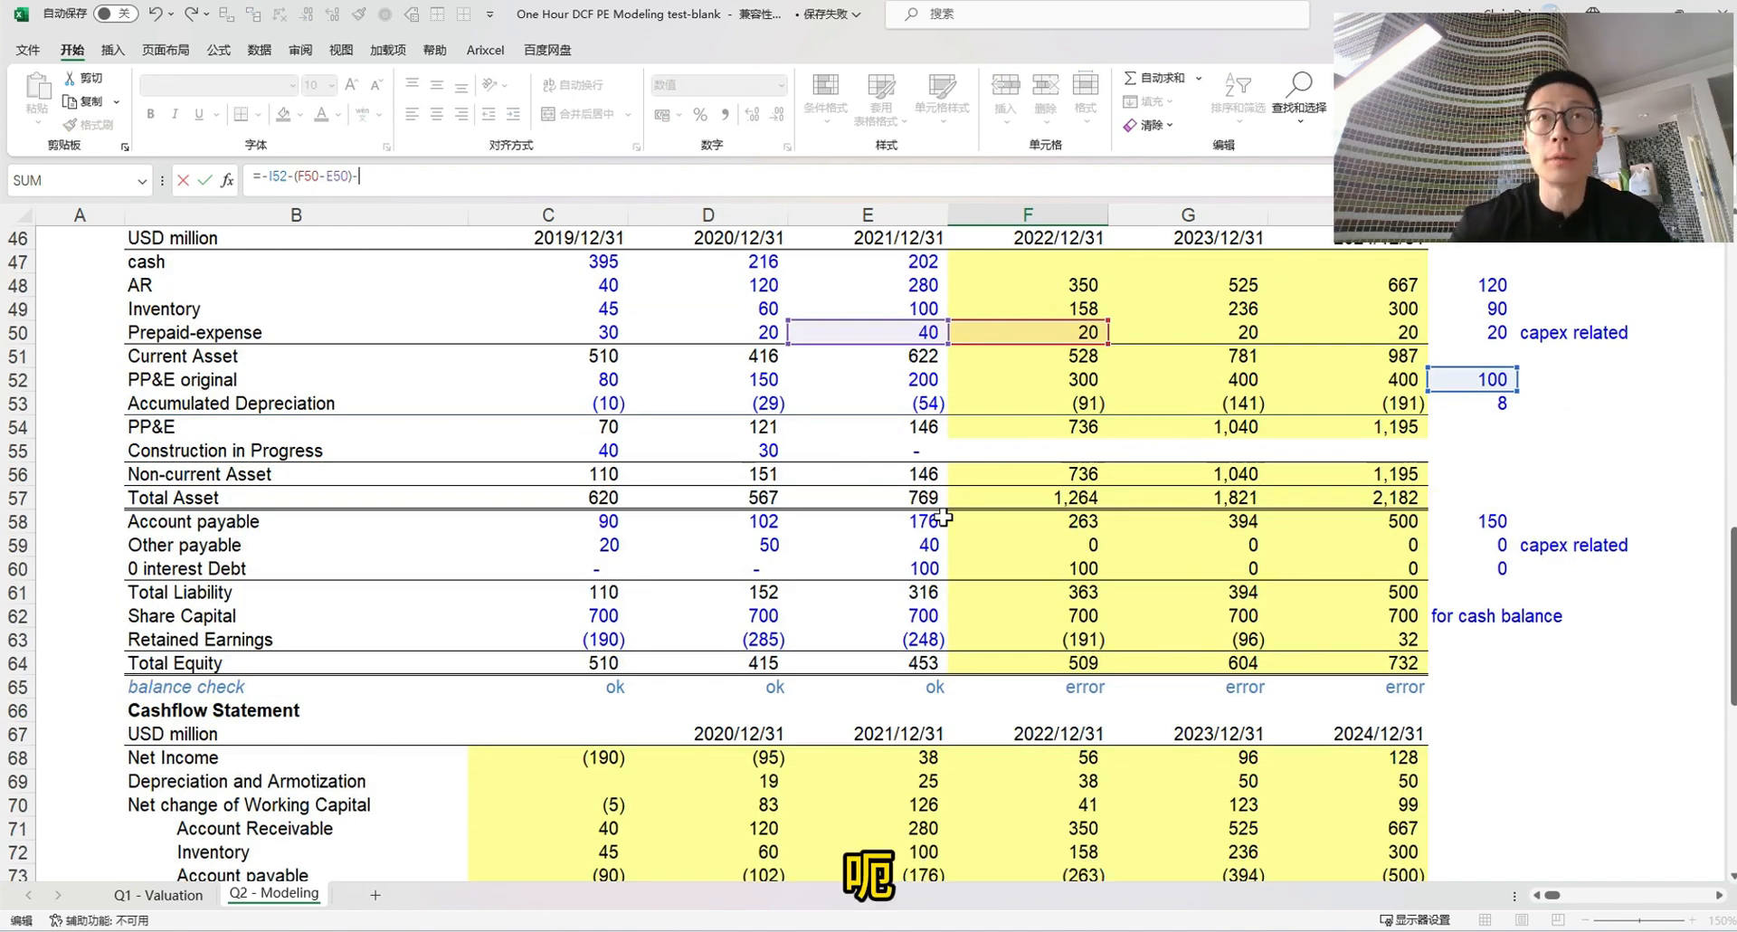
type("(")
key("BackSpace")
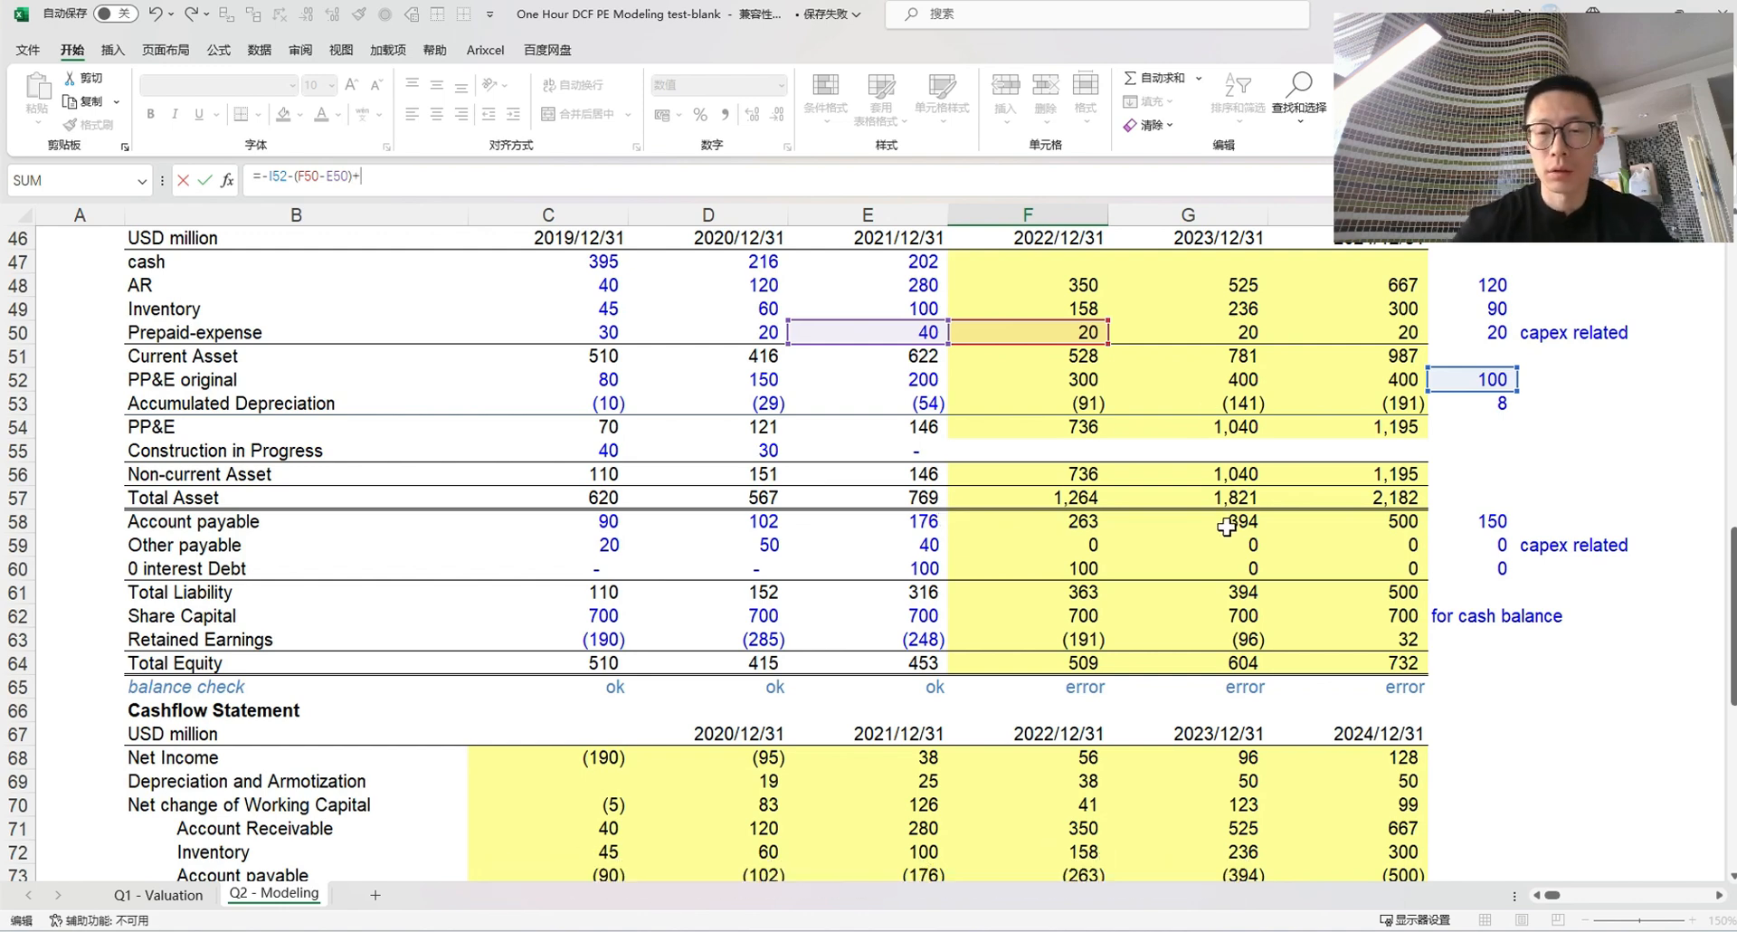
type("(")
left_click(1071, 542)
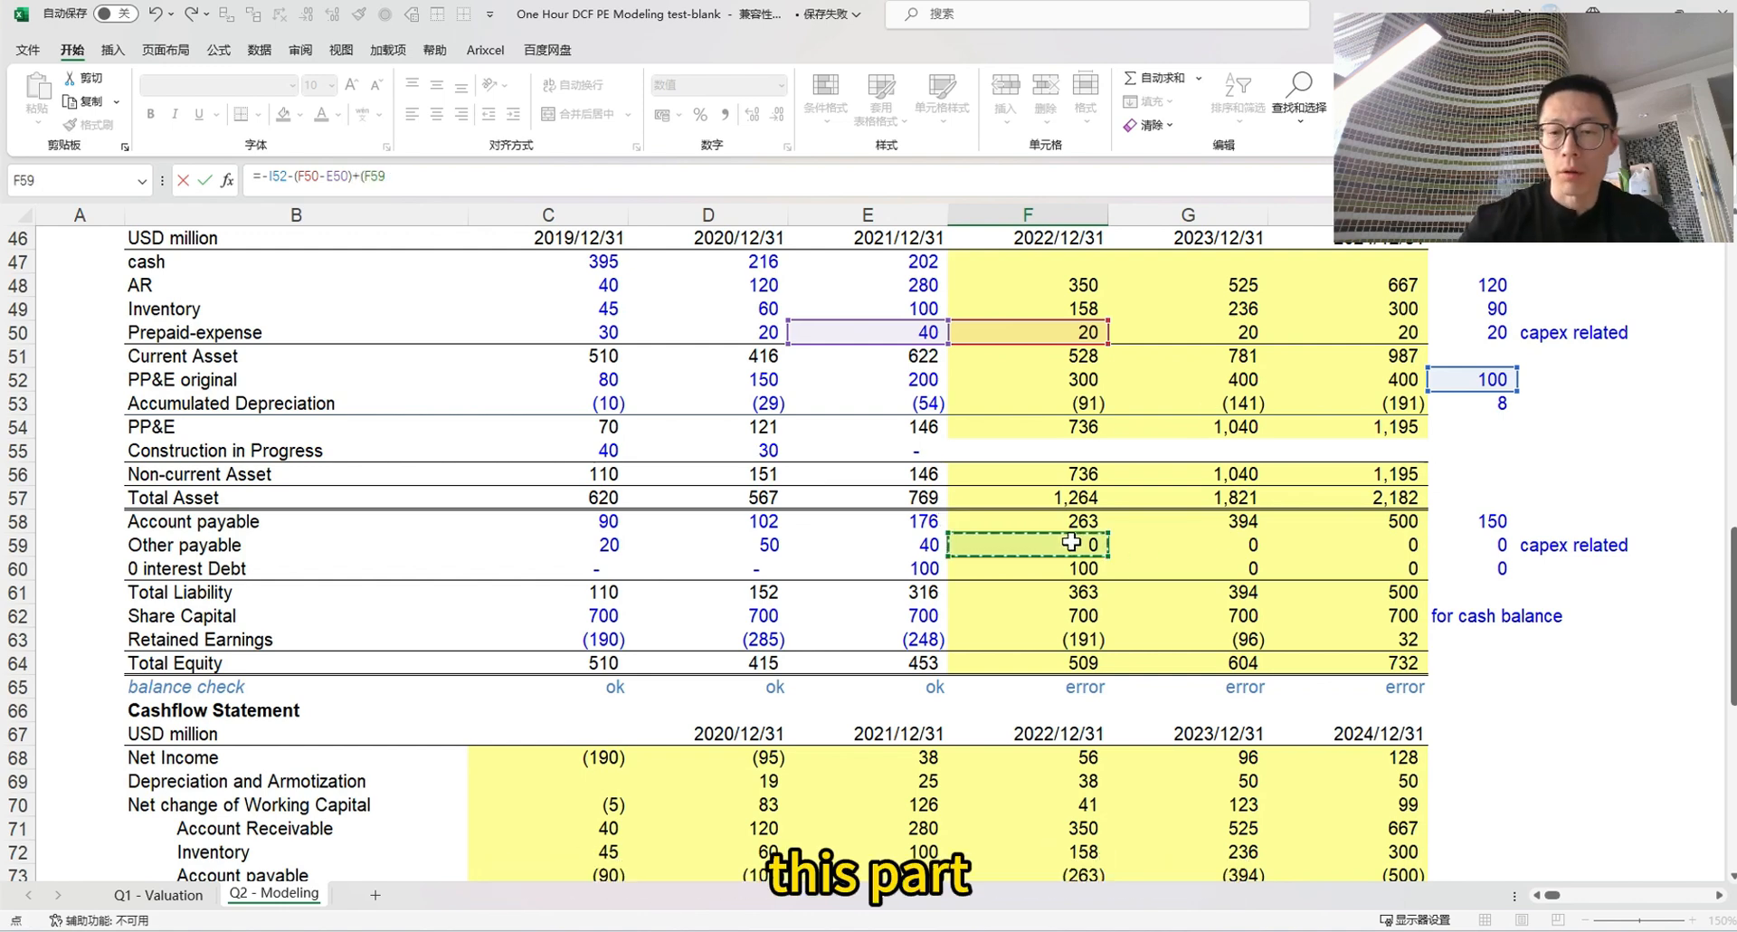
type("-")
left_click(909, 543)
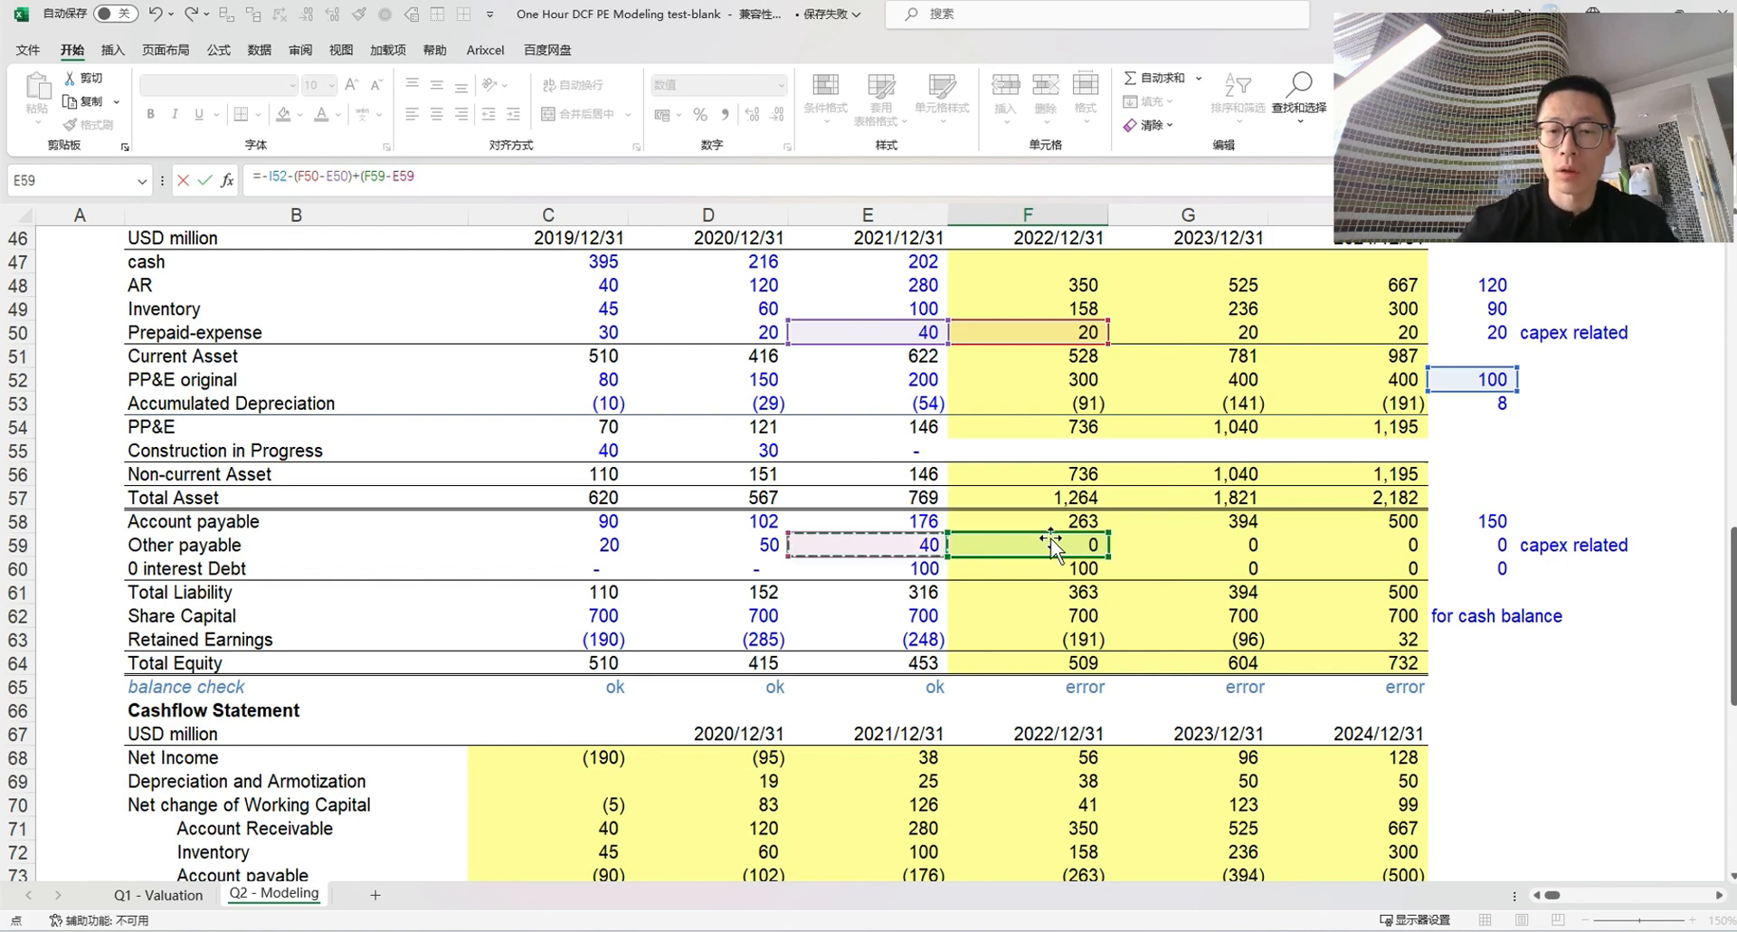
type(")")
key("Return")
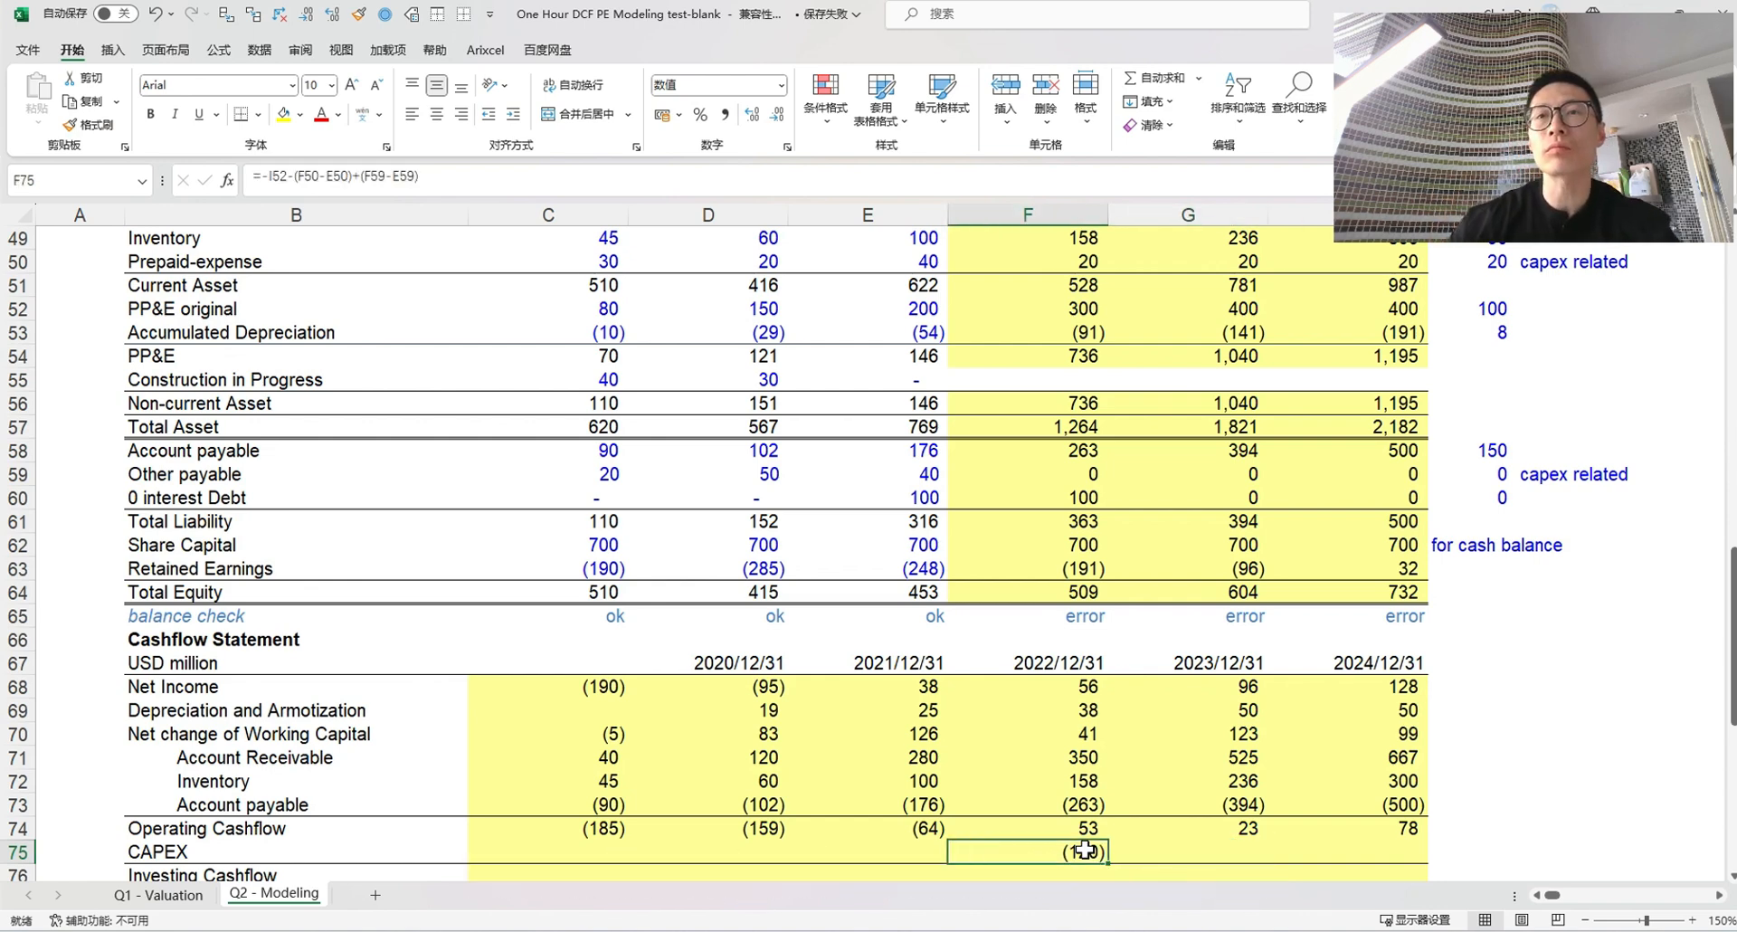
Lock the column of the PP&E addition reference in the 2022 CAPEX formula as $I52
key("F2")
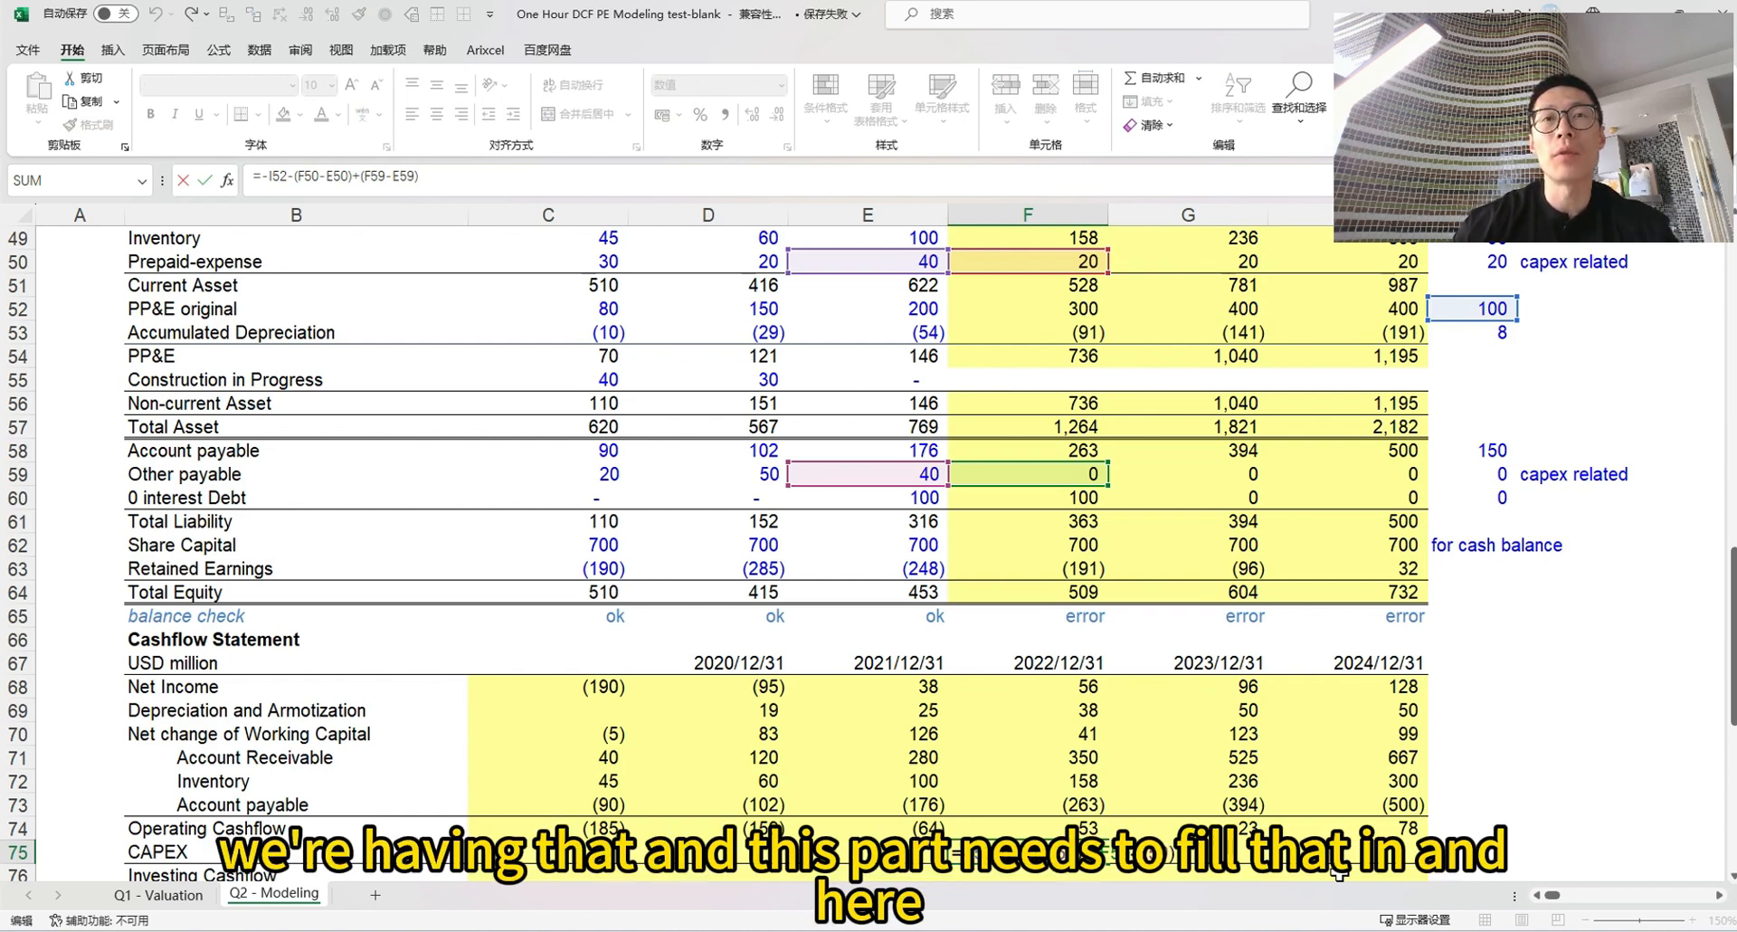
key("F4")
key("F4")
key("F4")
key("ctrl+Return")
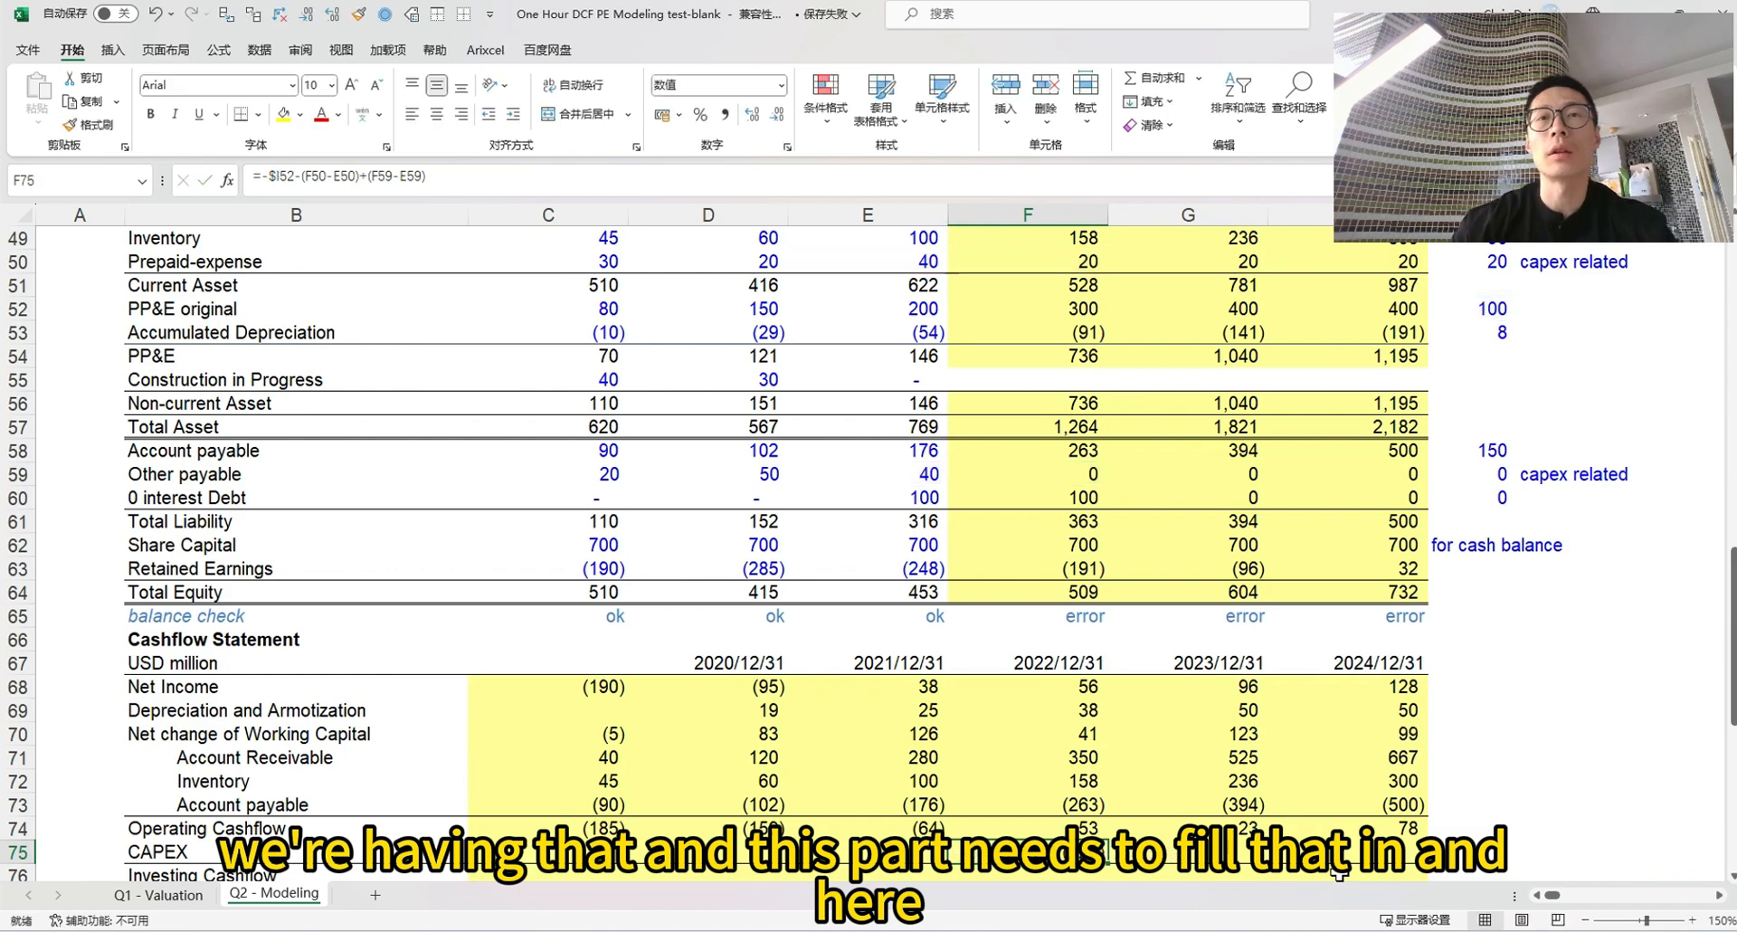
Copy the 2022 CAPEX formula into the 2023 column
key("ctrl+c")
key("Right")
key("ctrl+v")
key("Escape")
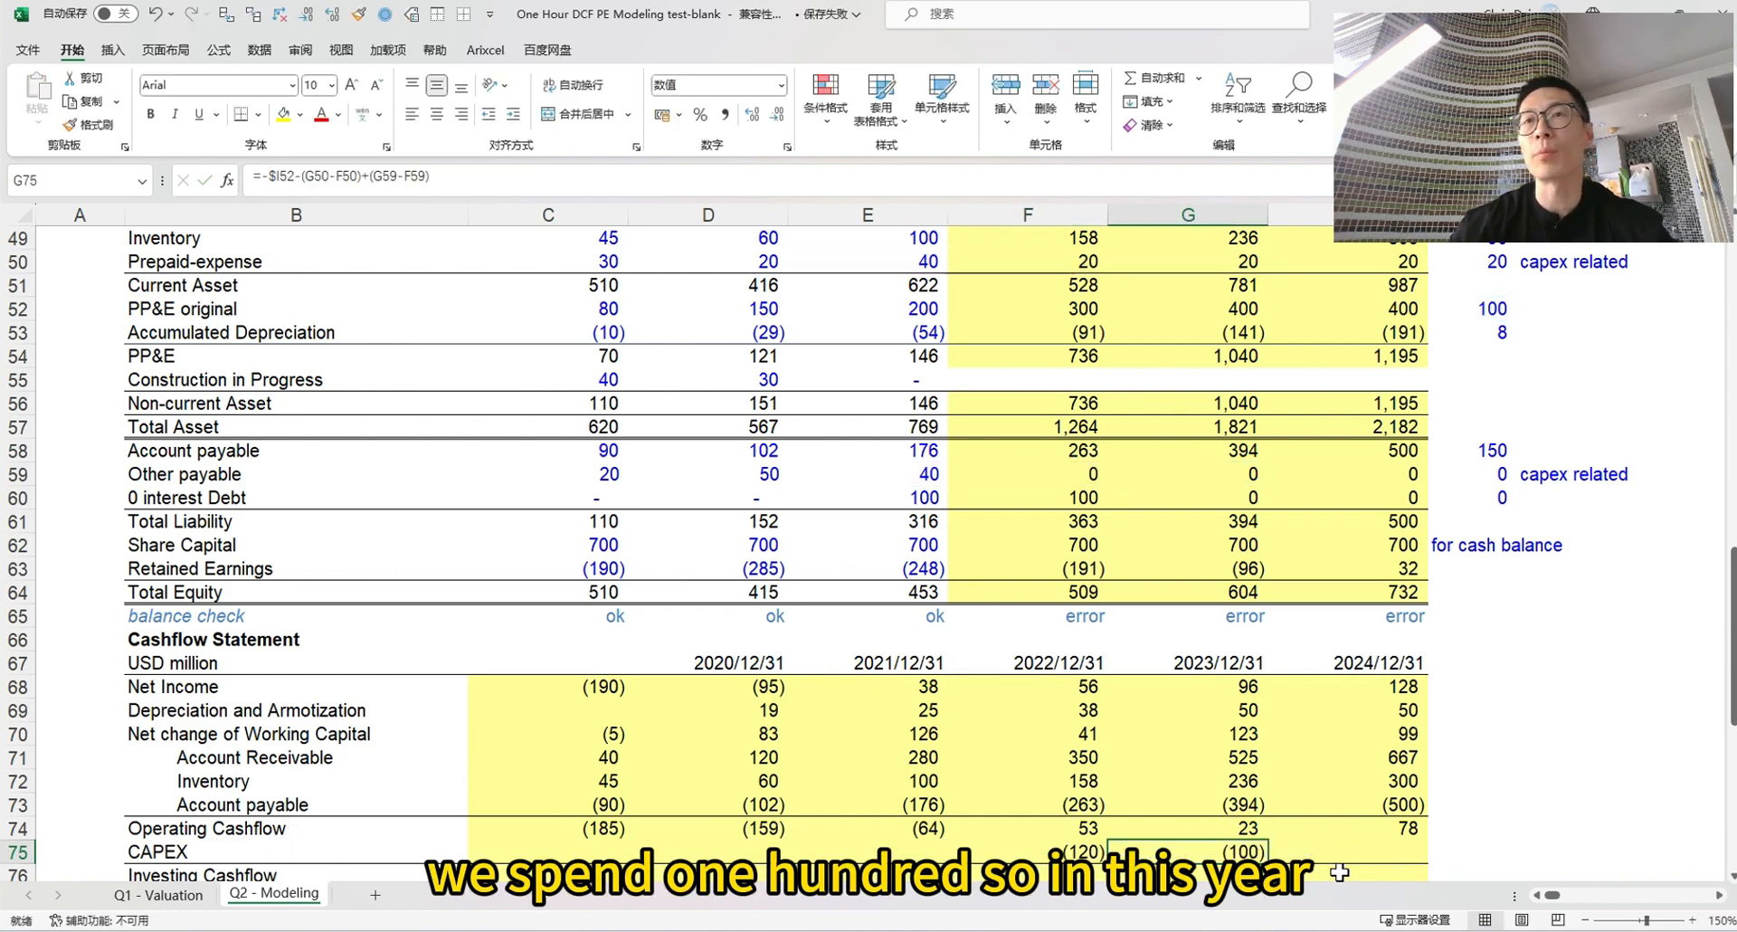
Check the 2022 and 2023 CAPEX formulas against the Prepaid-expense and Other payable rows
scroll(1247, 569, "down", 3)
left_click(1100, 631)
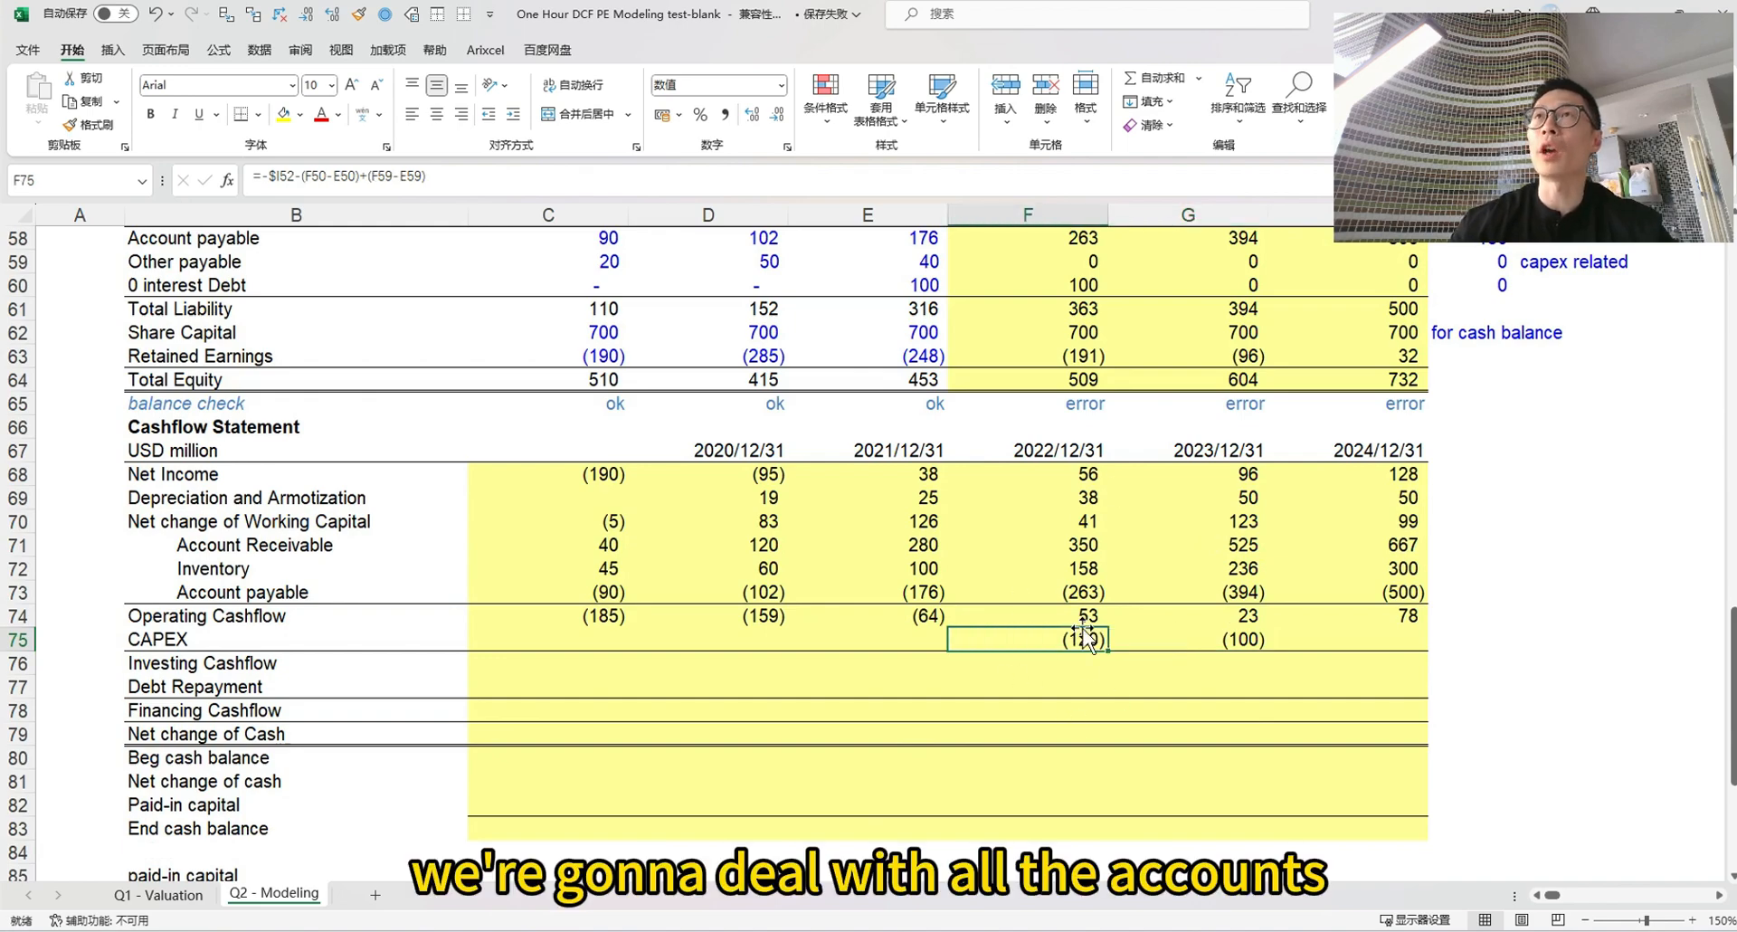
scroll(1054, 624, "up", 3)
scroll(1058, 629, "down", 4)
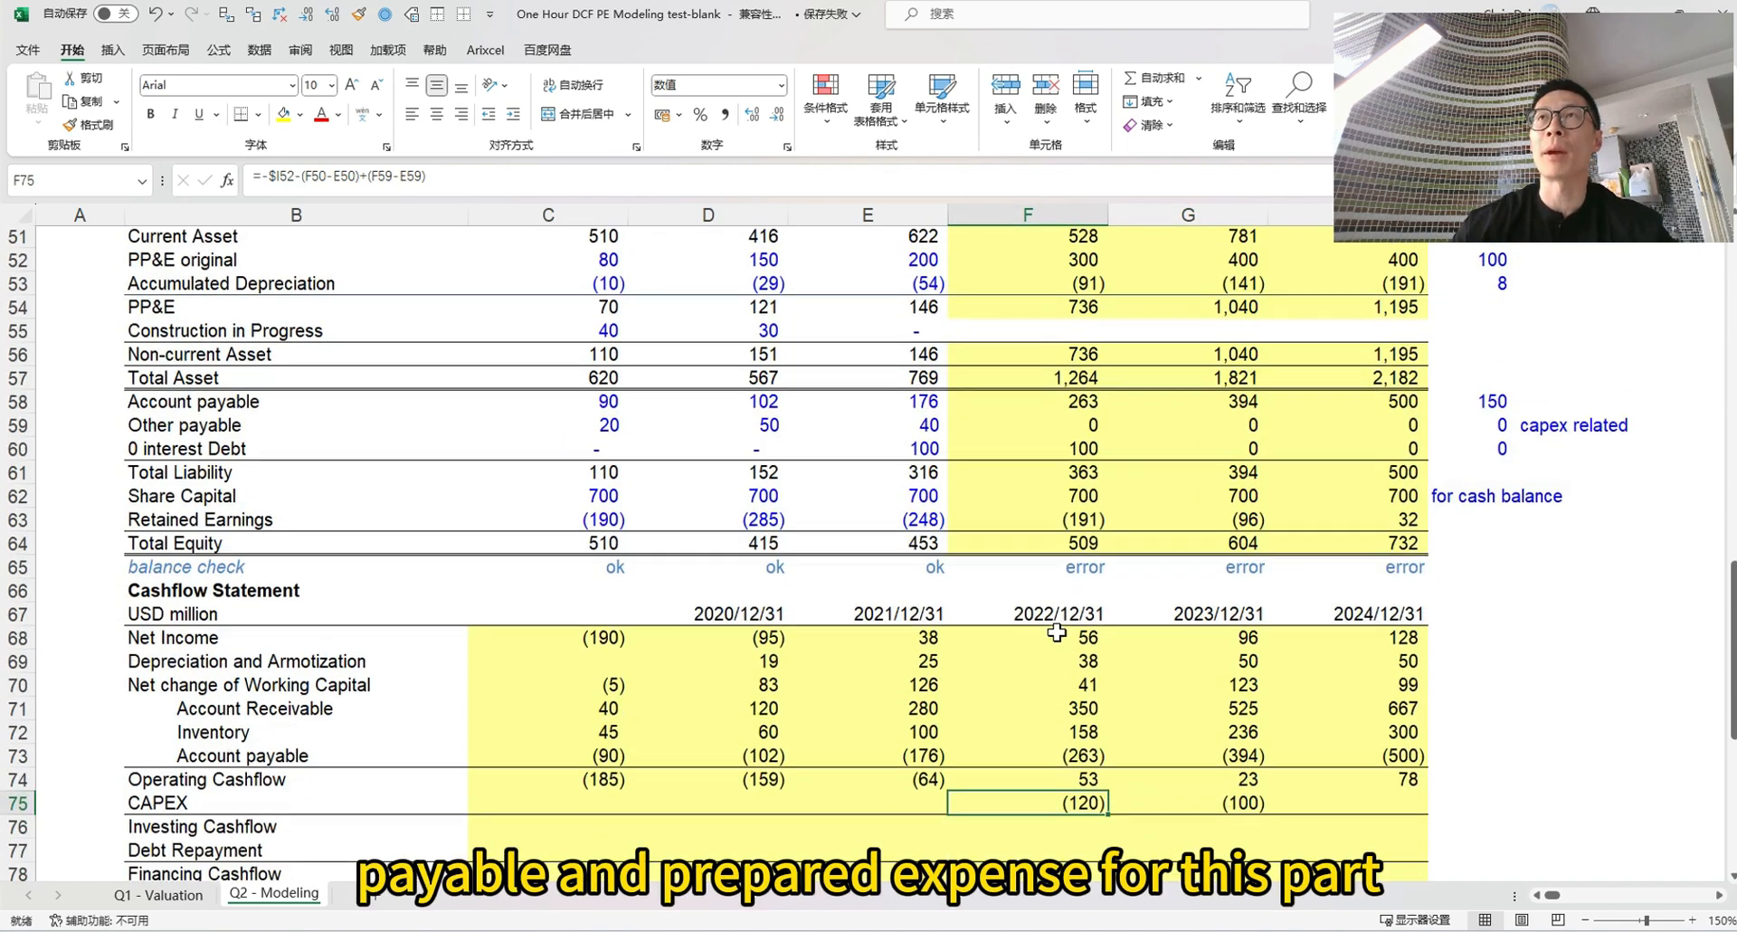
left_click(1235, 570)
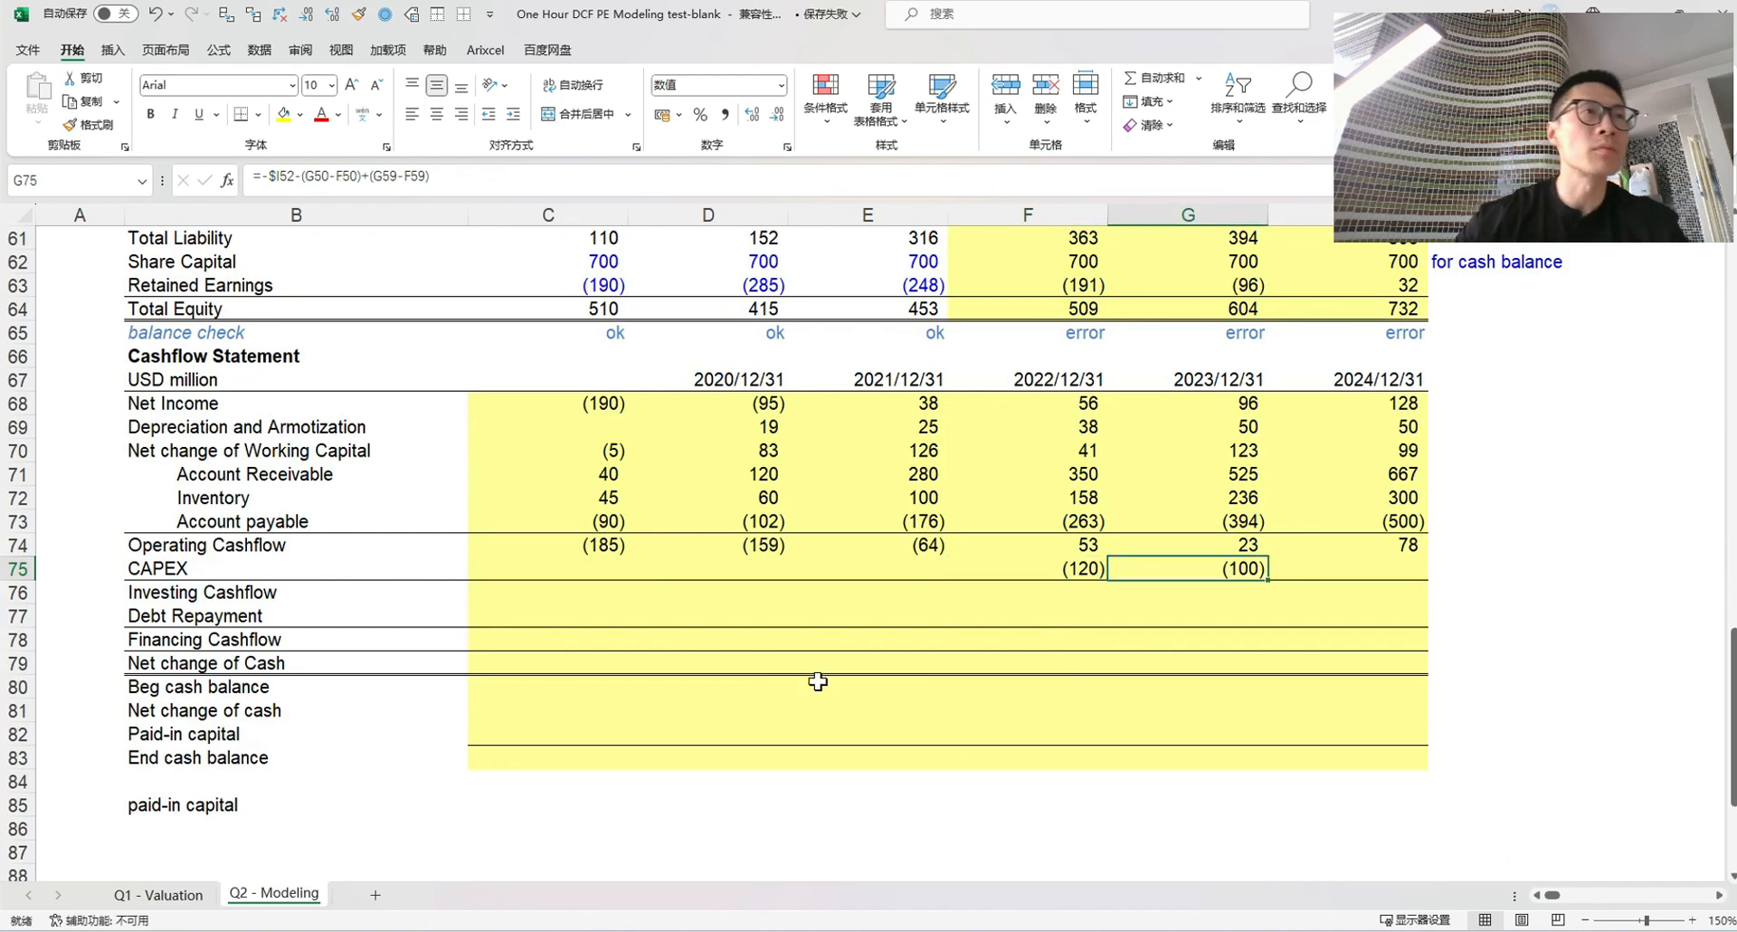
Calculate the 2023 Debt Repayment as the change in 0 interest Debt, =G60-F60
key("Down")
key("Down")
key("Left")
key("Left")
key("Left")
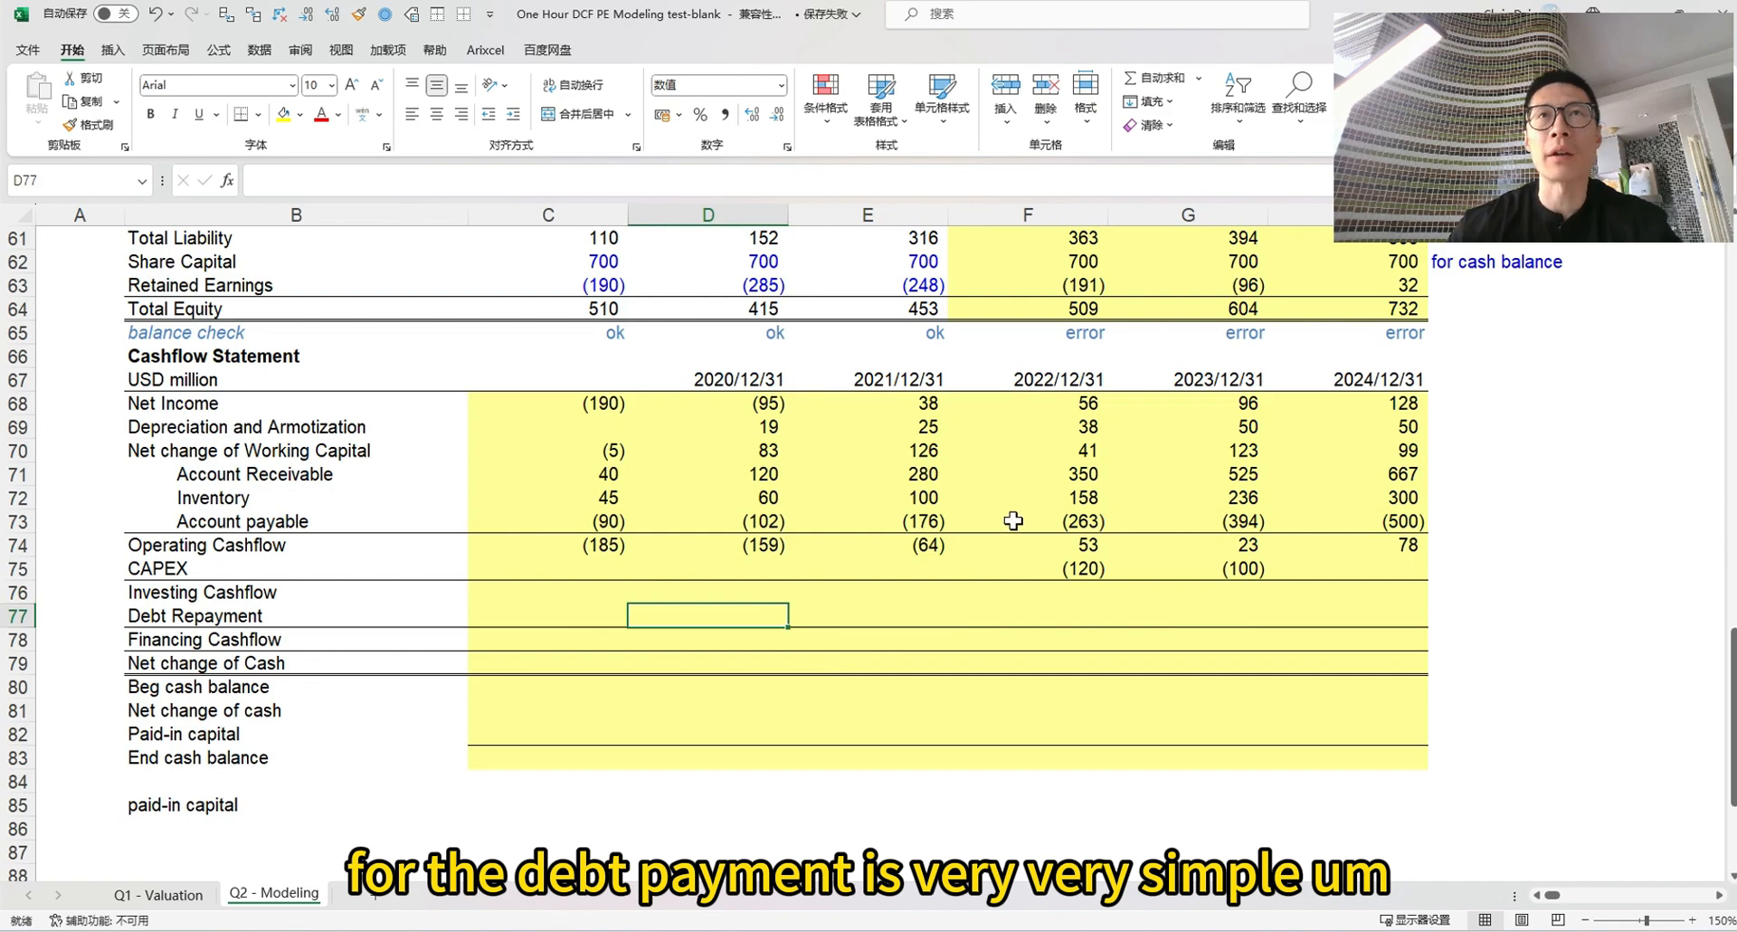
scroll(1012, 521, "down", 1)
left_click(1056, 542)
left_click(1189, 544)
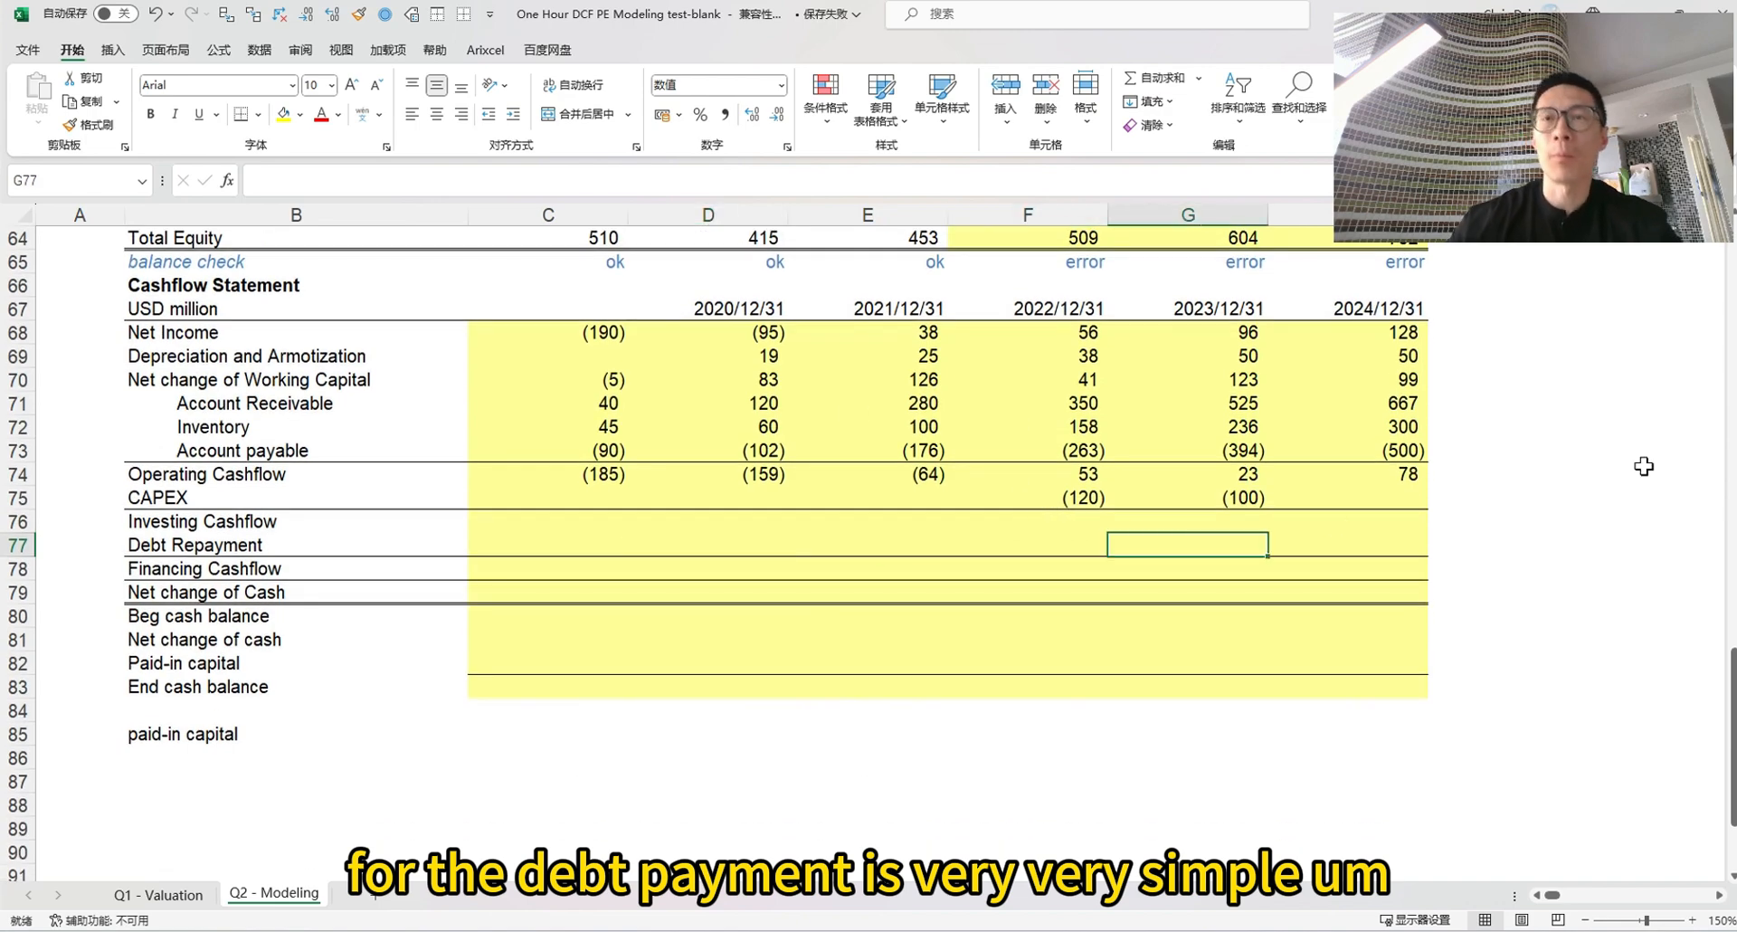
type("=")
scroll(1331, 510, "up", 5)
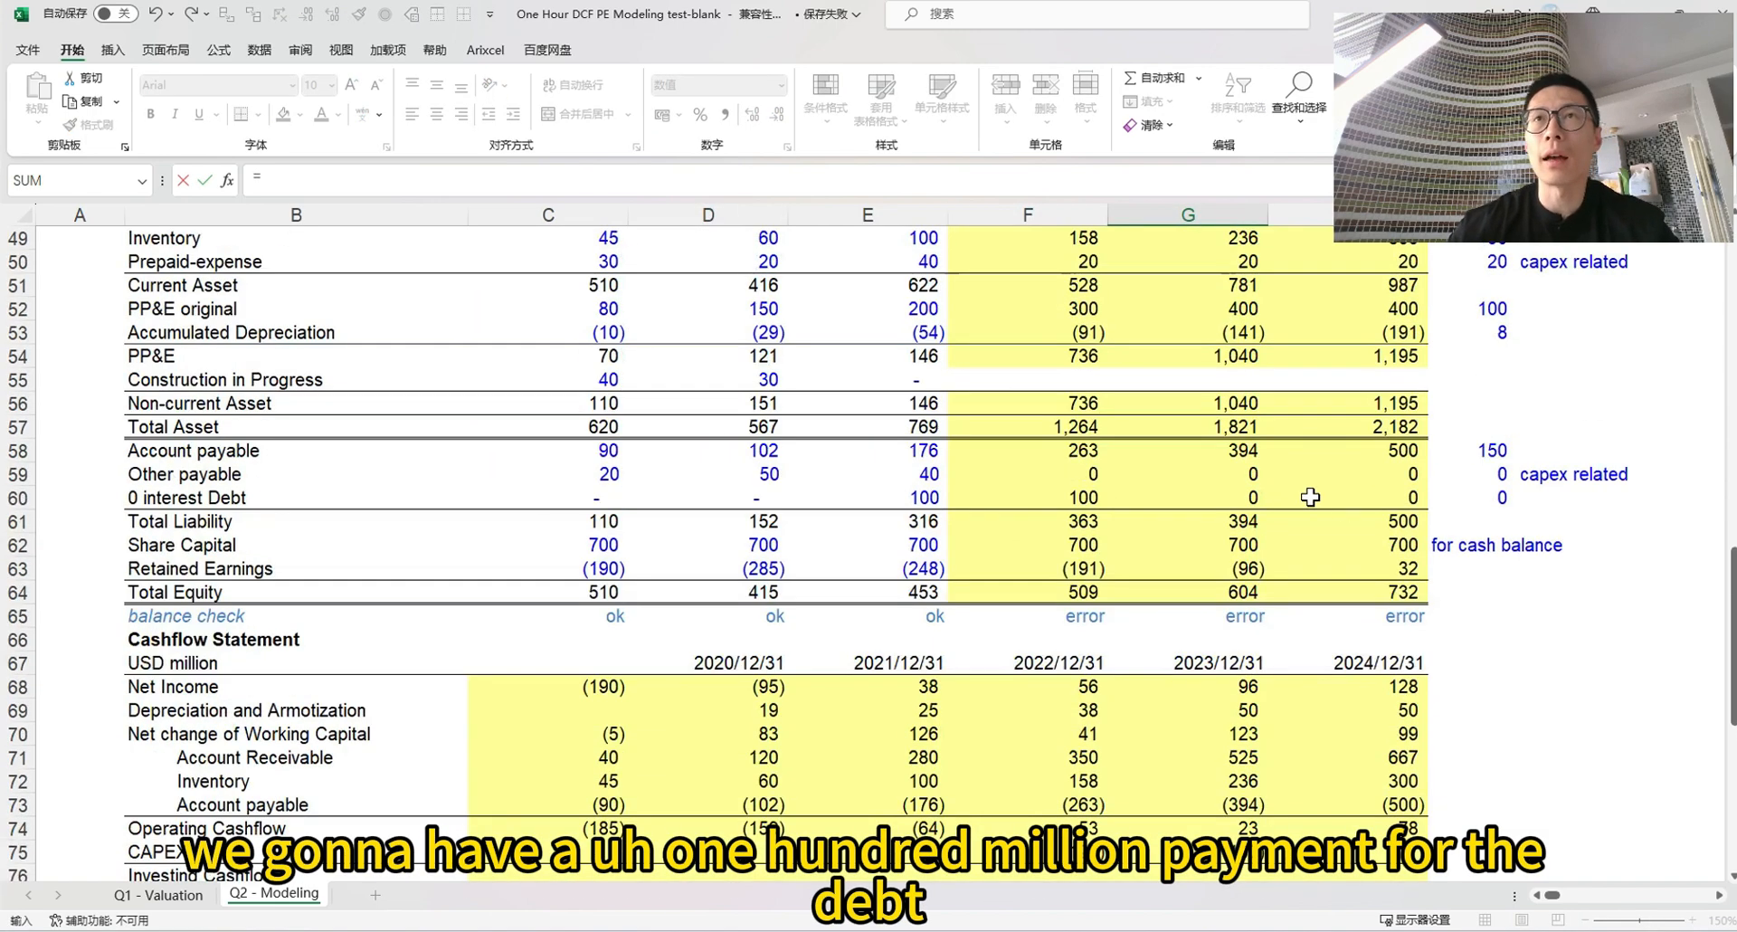
scroll(1294, 556, "up", 1)
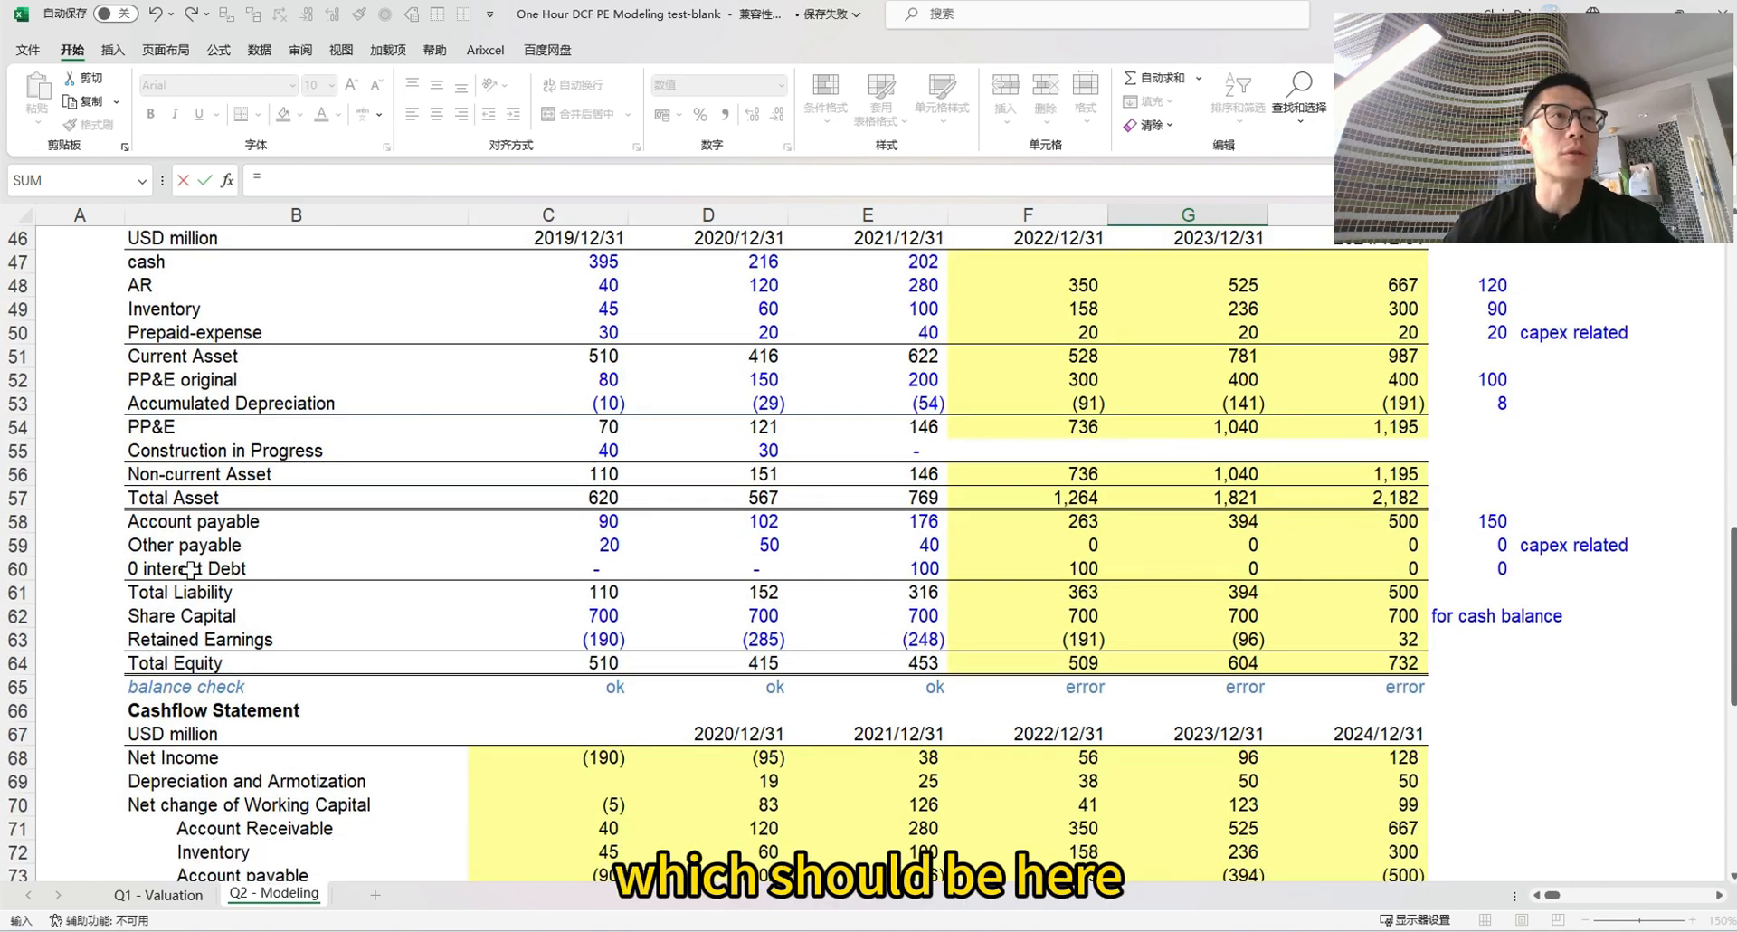
left_click(1205, 572)
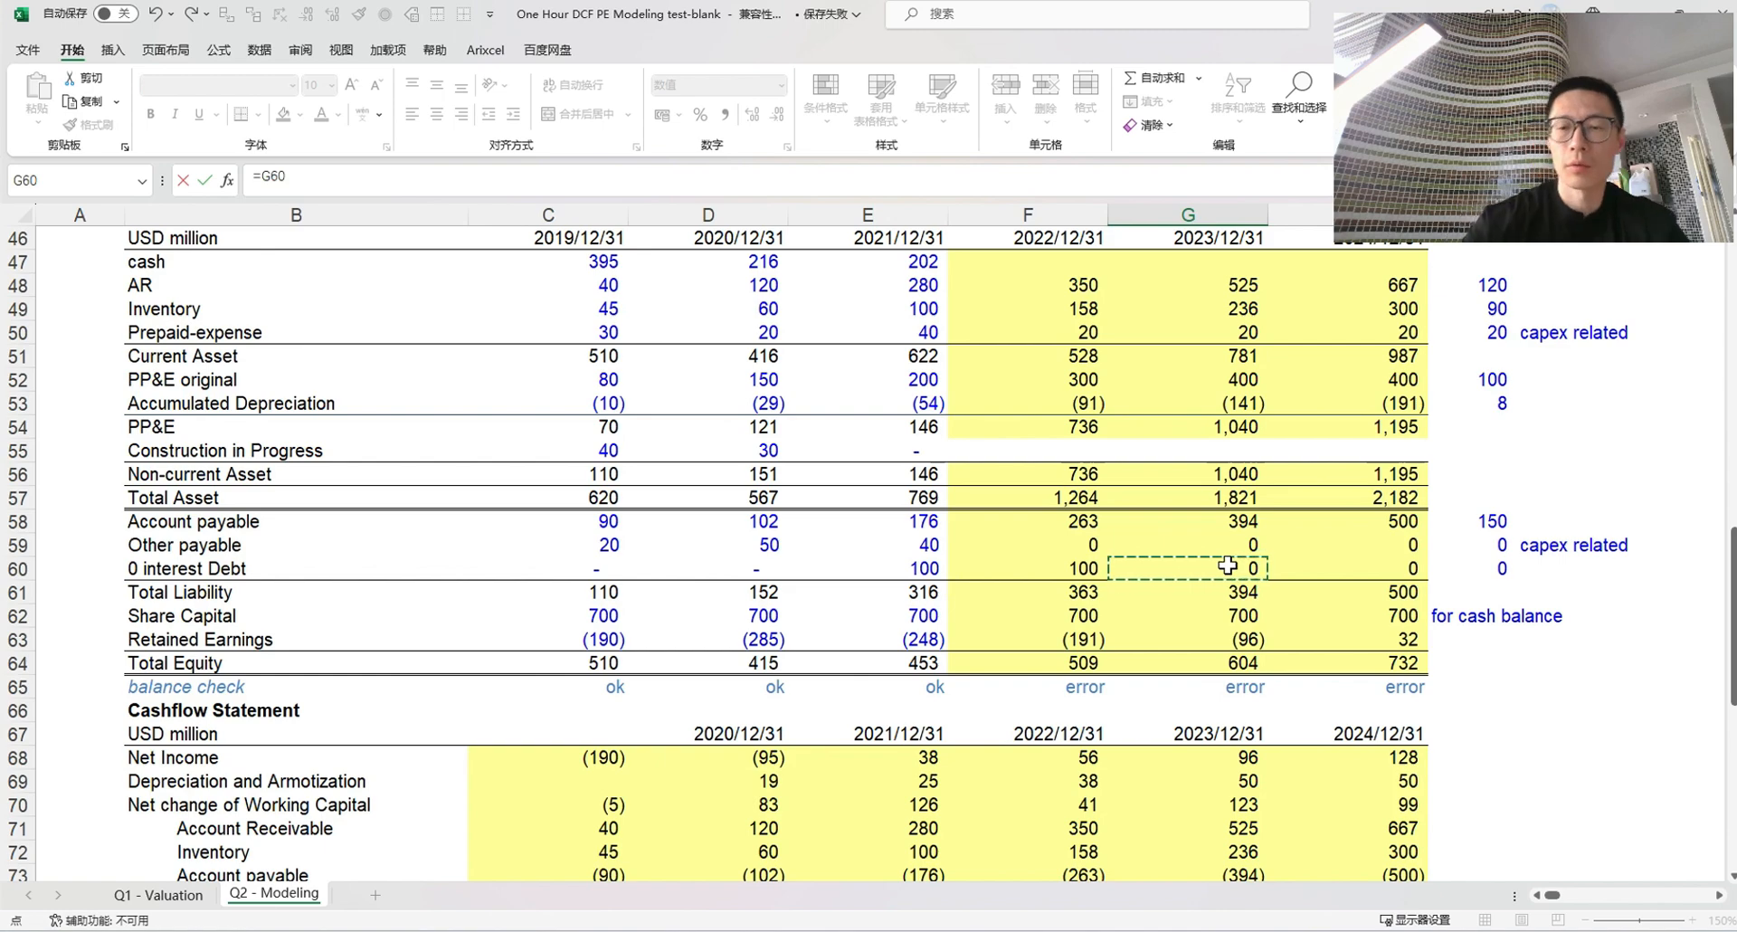
type("-")
left_click(1099, 568)
key("Return")
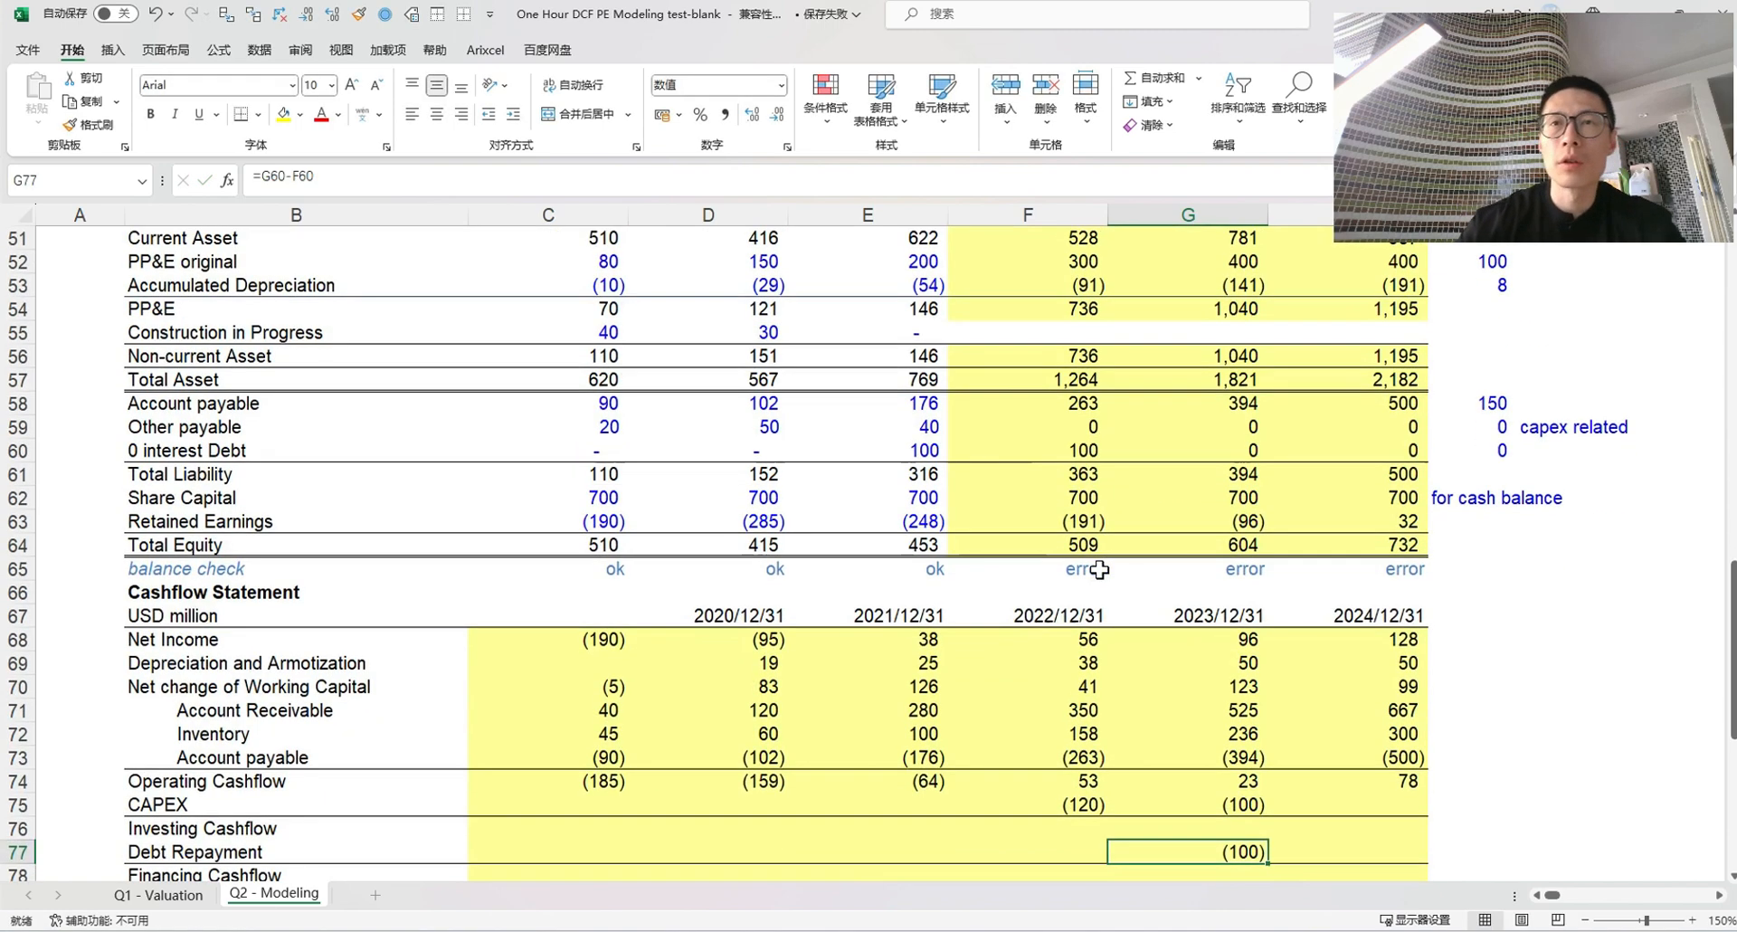
Link the 2019 Investing Cashflow to CAPEX with =C75 and fill the formula across through 2024
scroll(1098, 568, "down", 1)
key("Left")
key("Left")
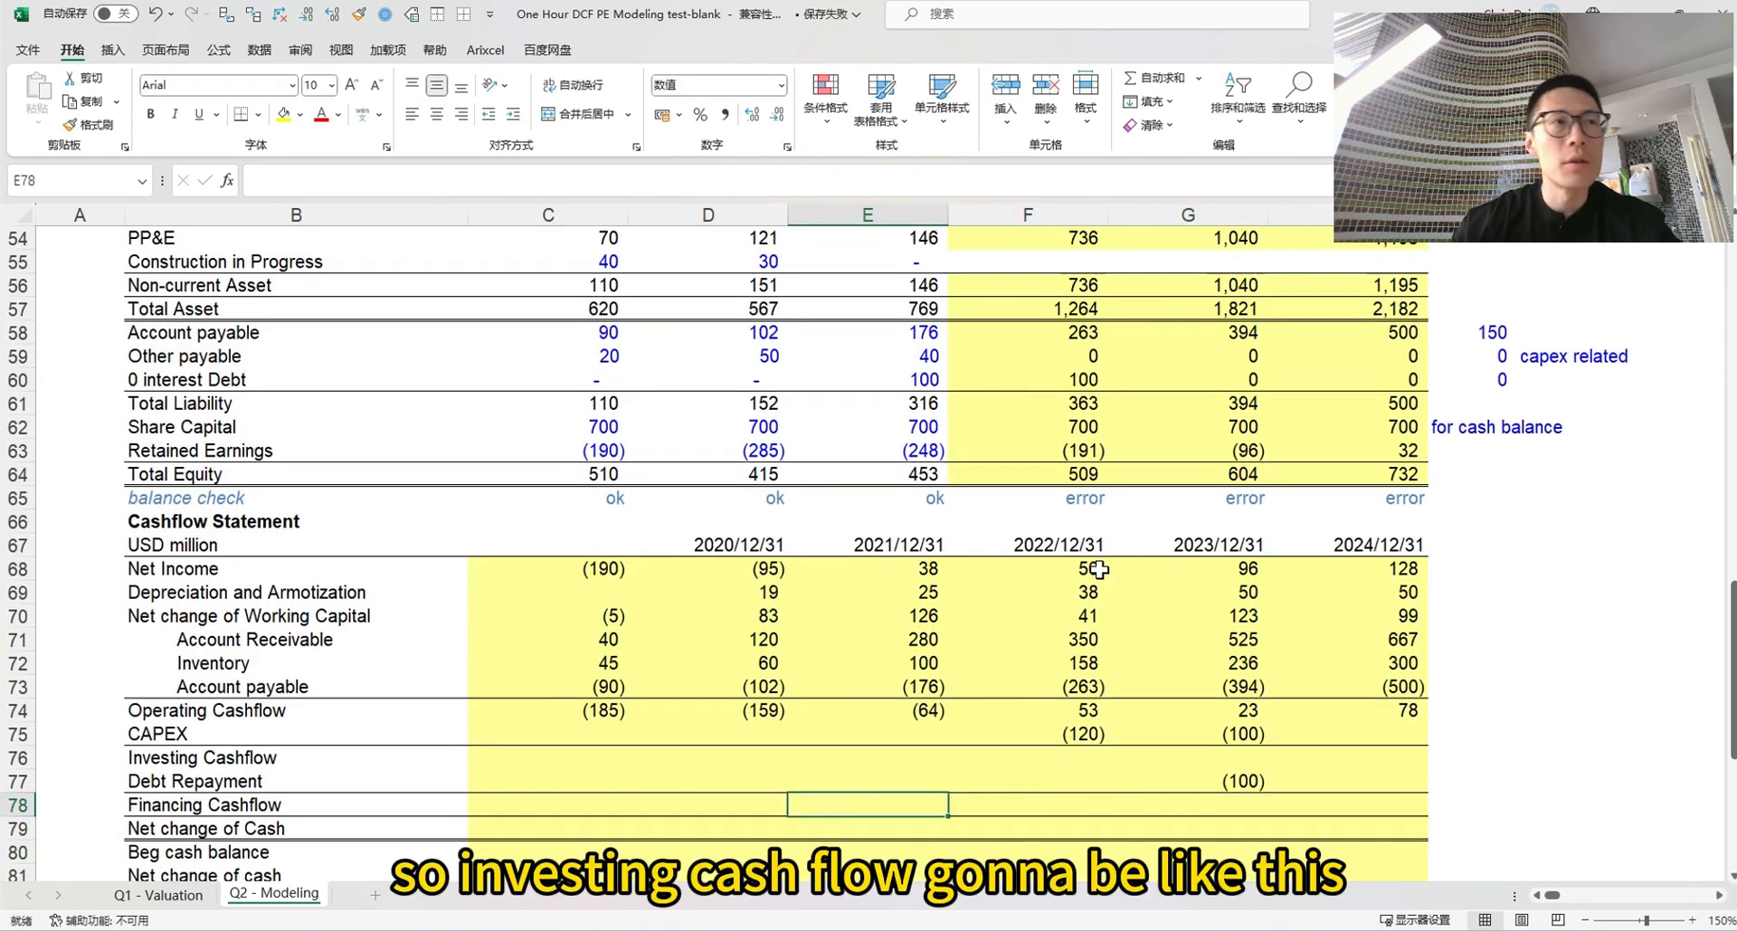
key("Up")
key("Up")
key("Left")
key("Left")
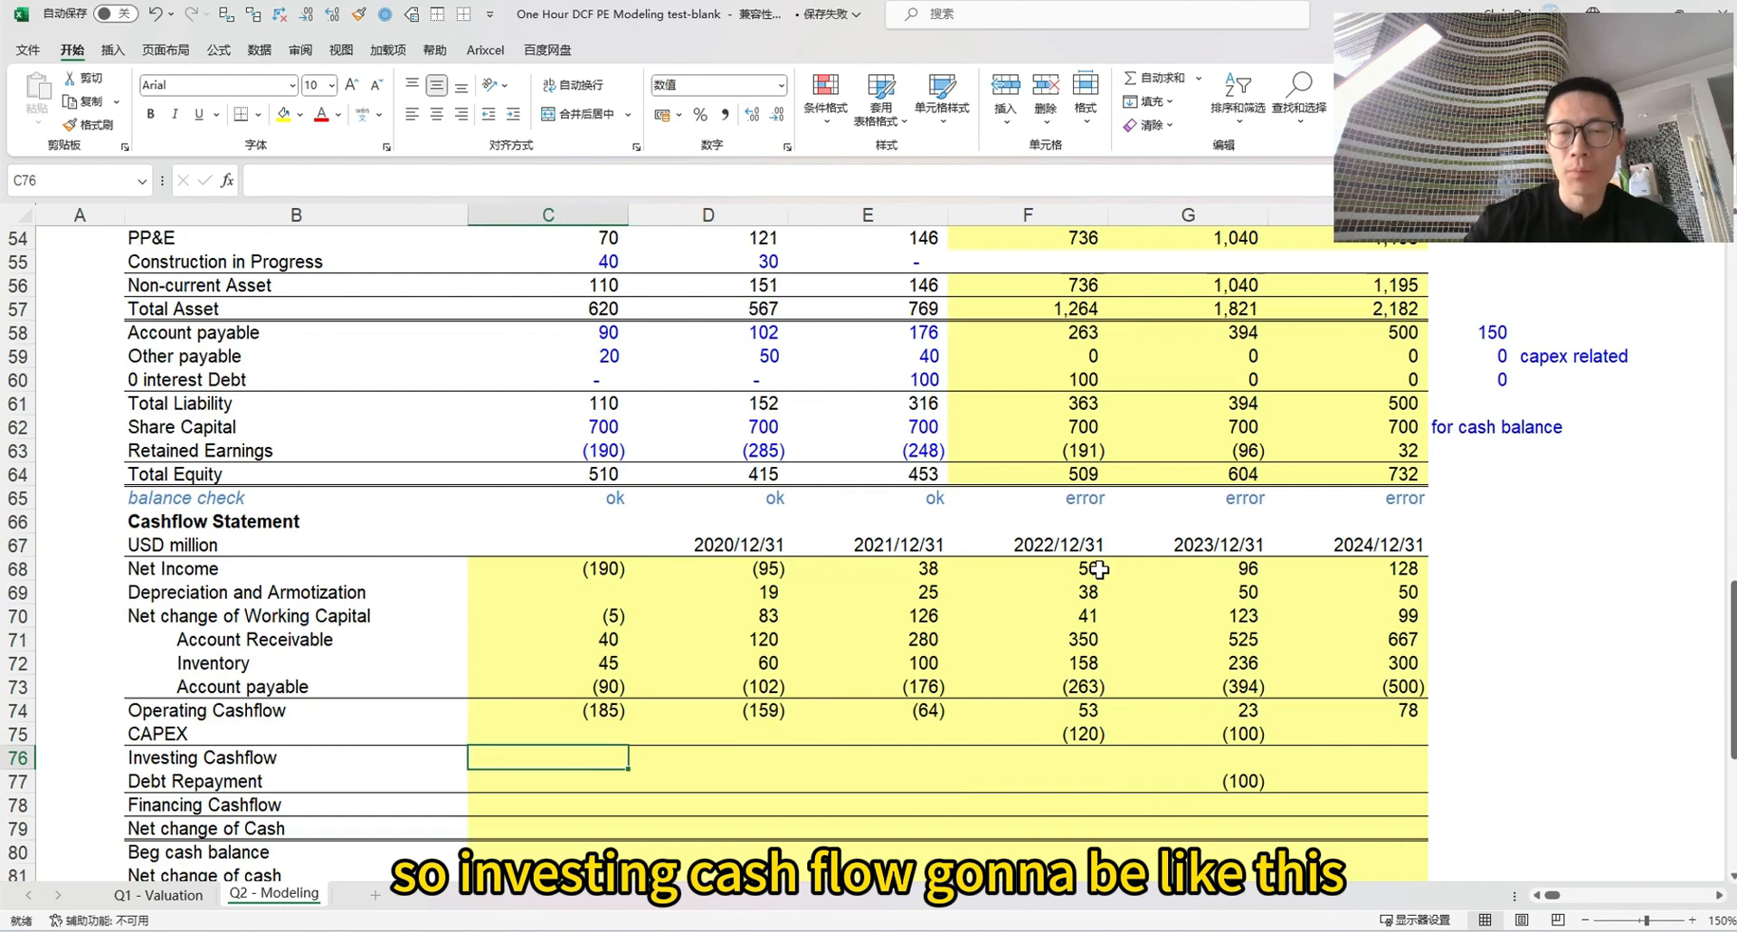
type("=C75")
key("ctrl+Return")
key("shift+Right")
key("shift+Right")
key("shift+Right")
key("shift+Right")
key("shift+Right")
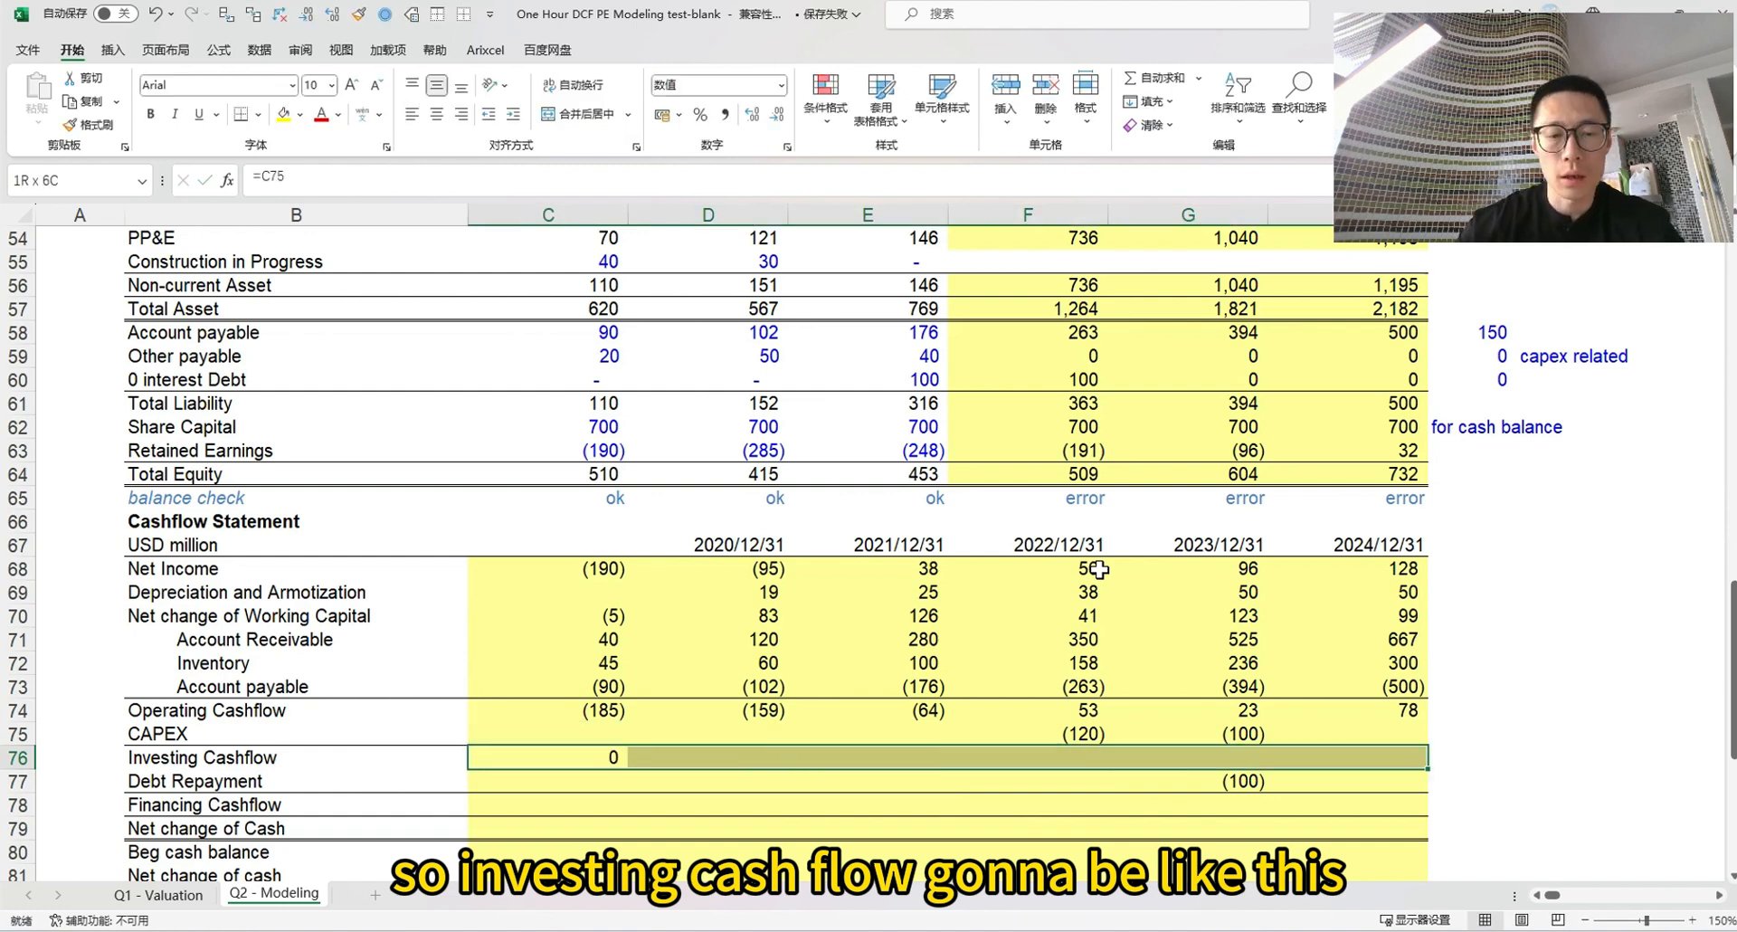
key("ctrl+r")
Clear the Investing Cashflow cells for 2019 to 2021
key("Left")
key("Right")
key("Right")
key("Left")
key("shift+Right")
key("shift+Right")
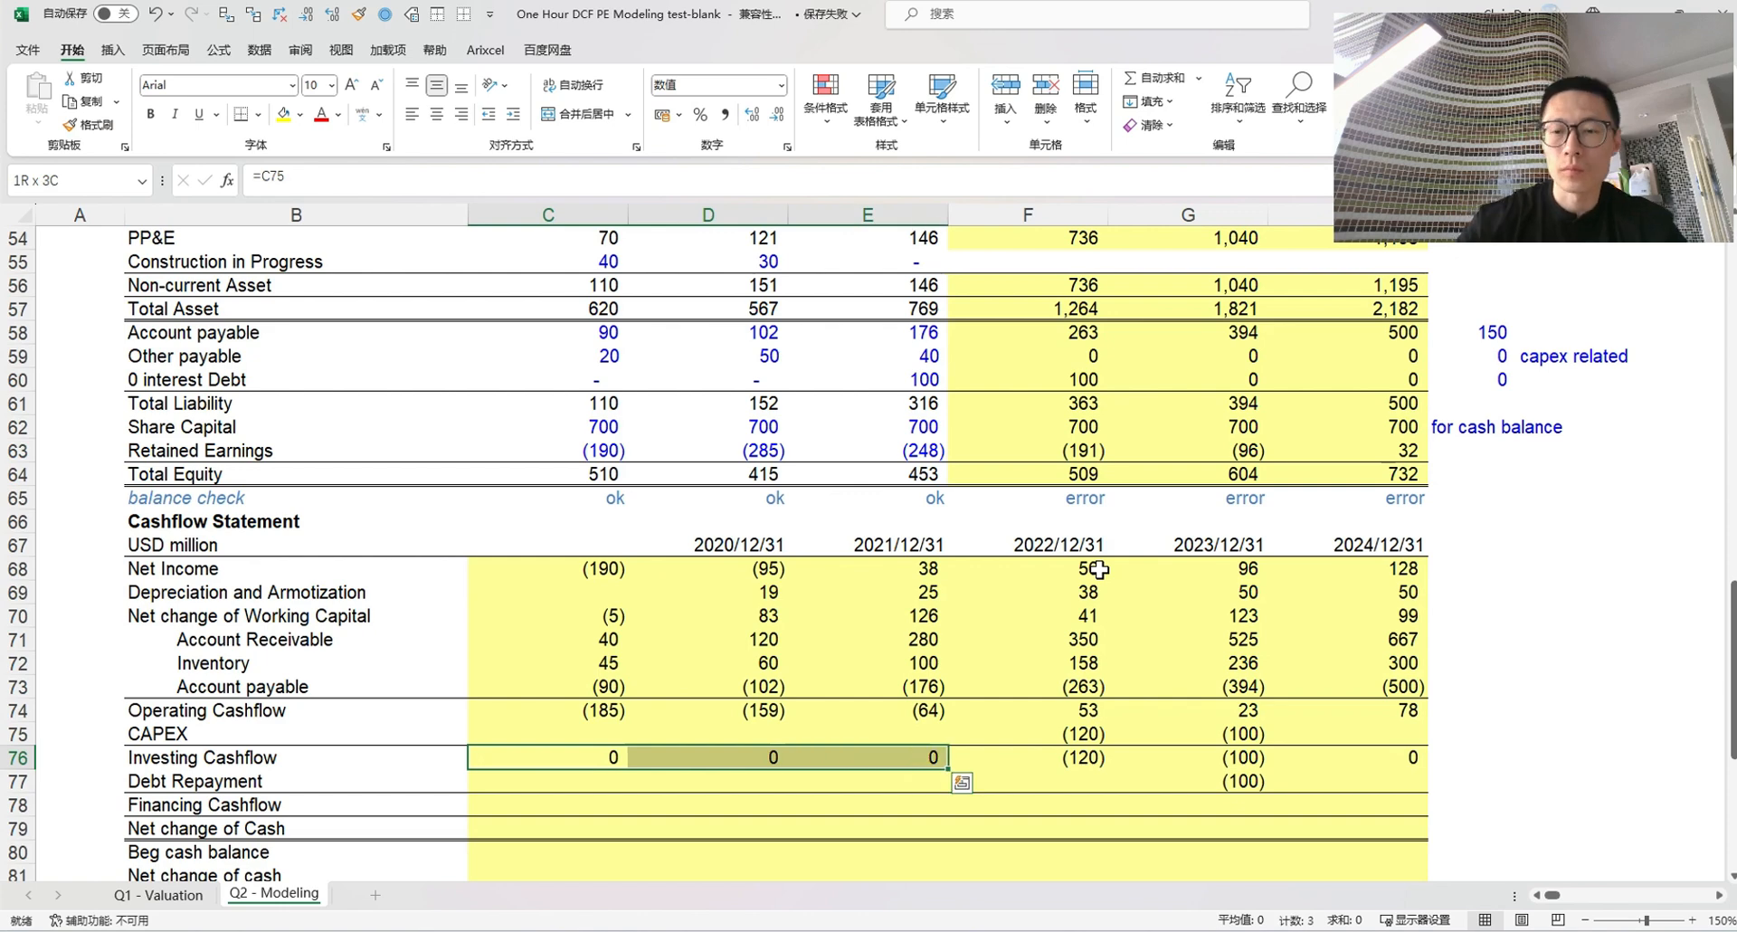
key("Delete")
Link the 2022 Financing Cashflow to Debt Repayment with =F77 and copy it into 2023 and 2024
key("Down")
key("Down")
key("Right")
key("Right")
key("Right")
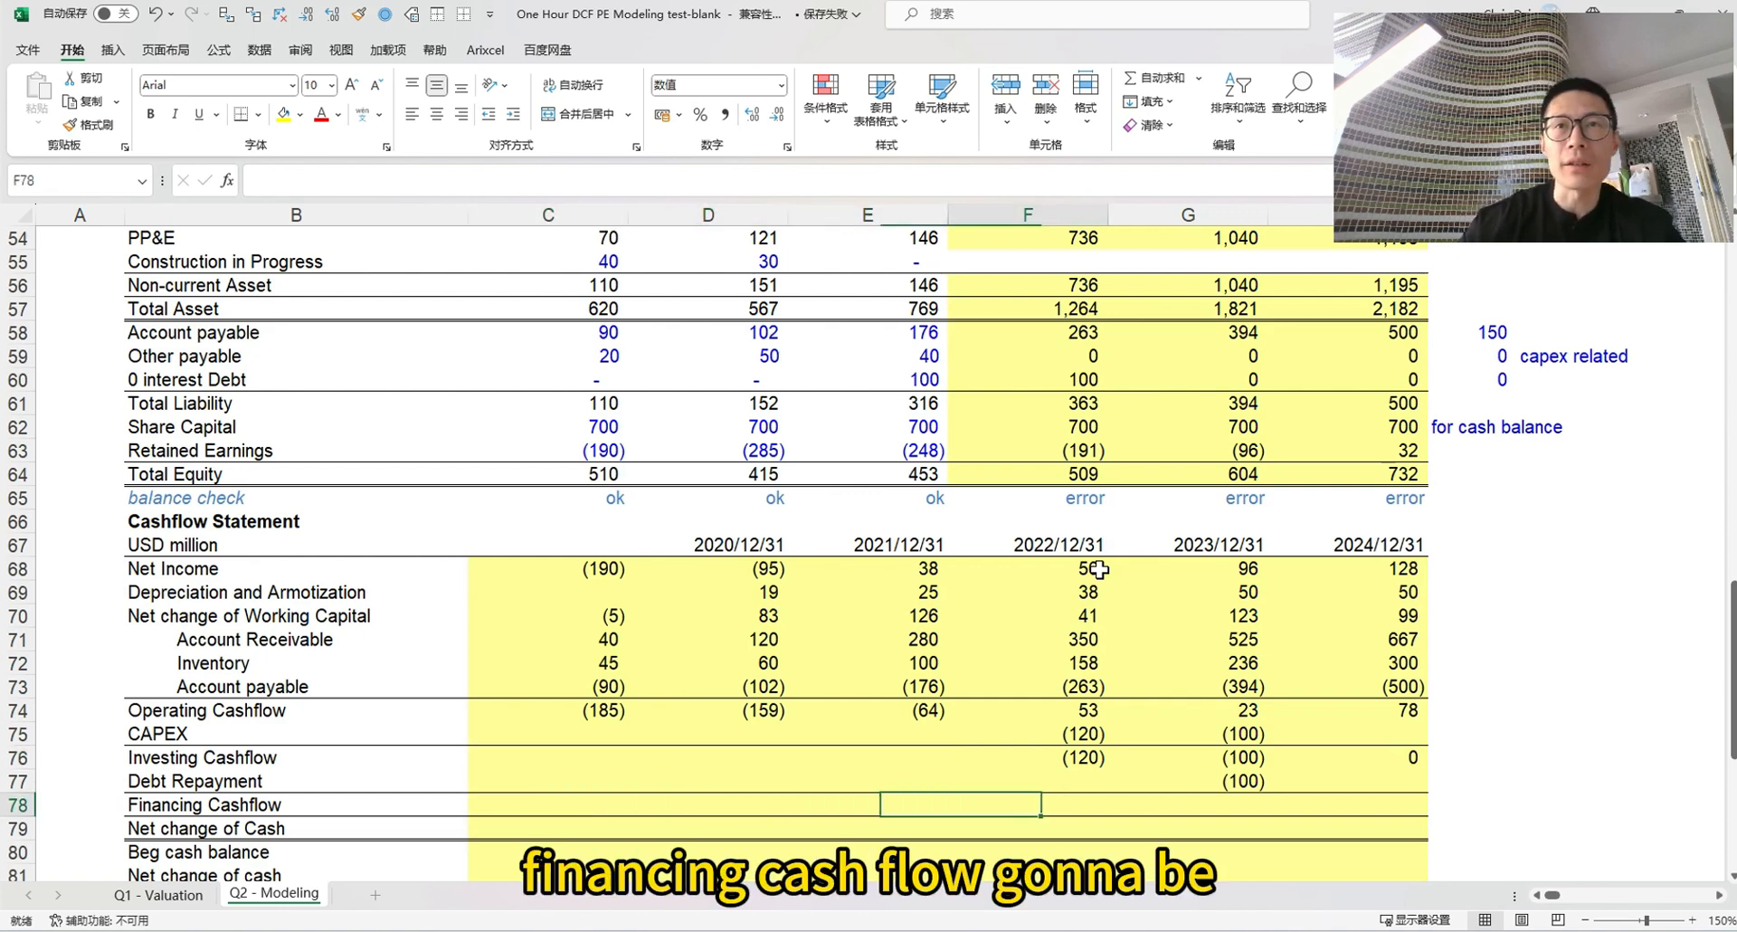
type("=F77")
key("ctrl+Return")
key("ctrl+c")
key("Right")
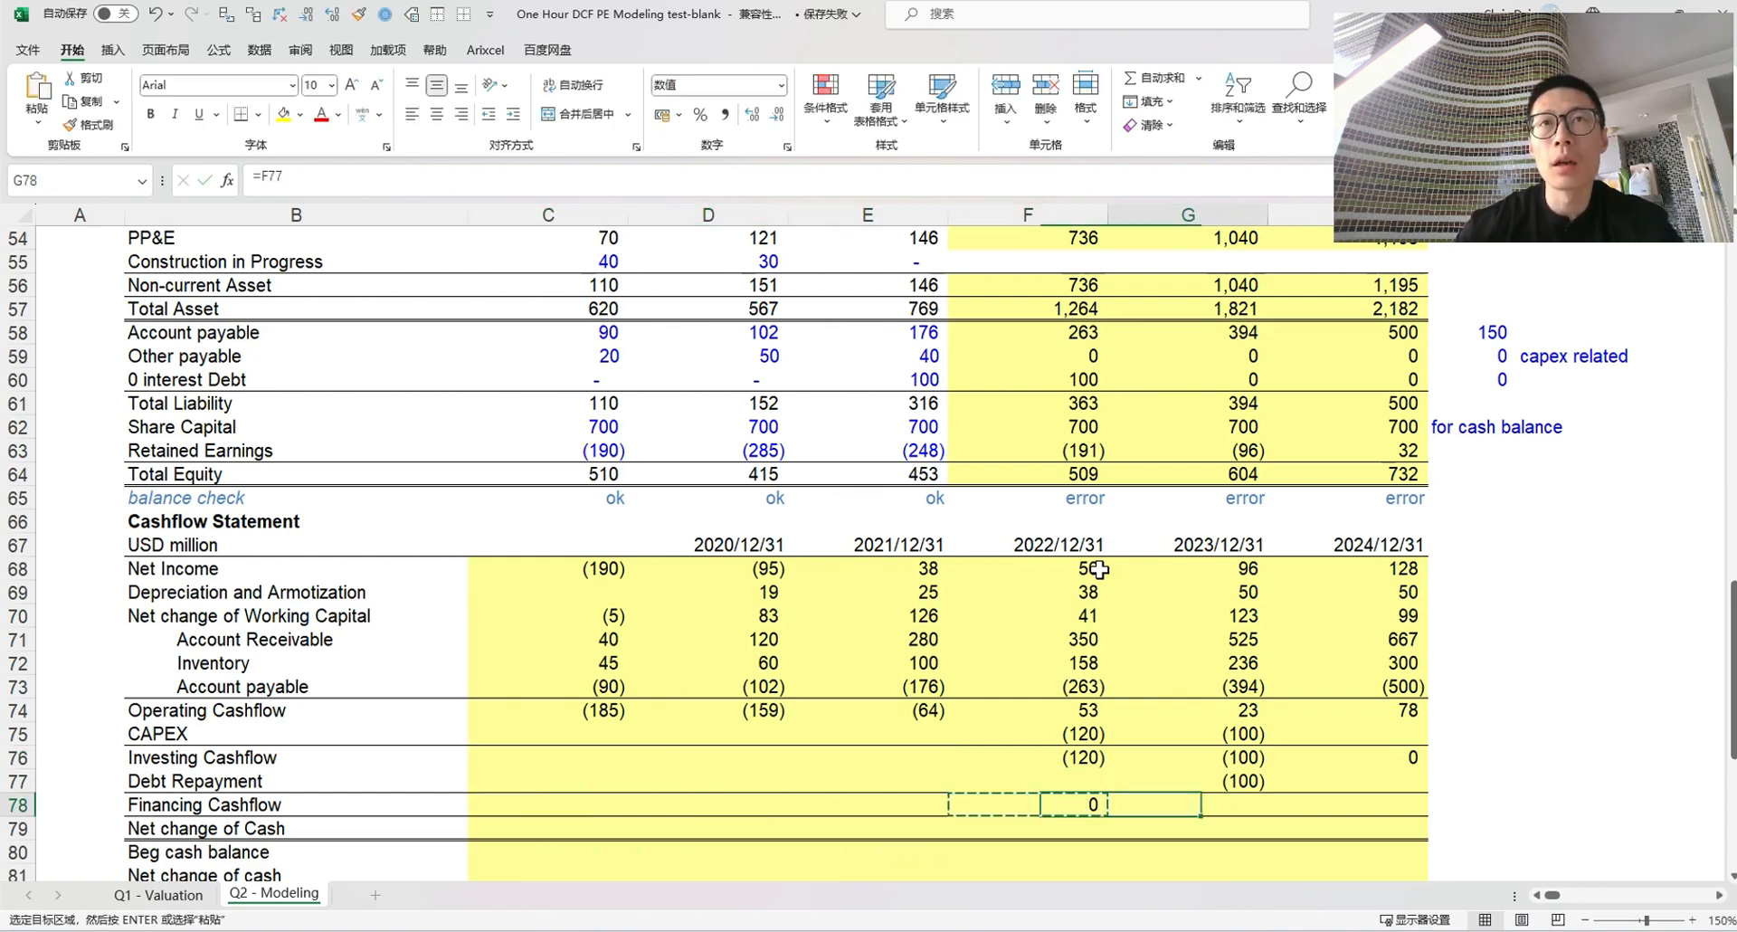
key("shift+Right")
key("Return")
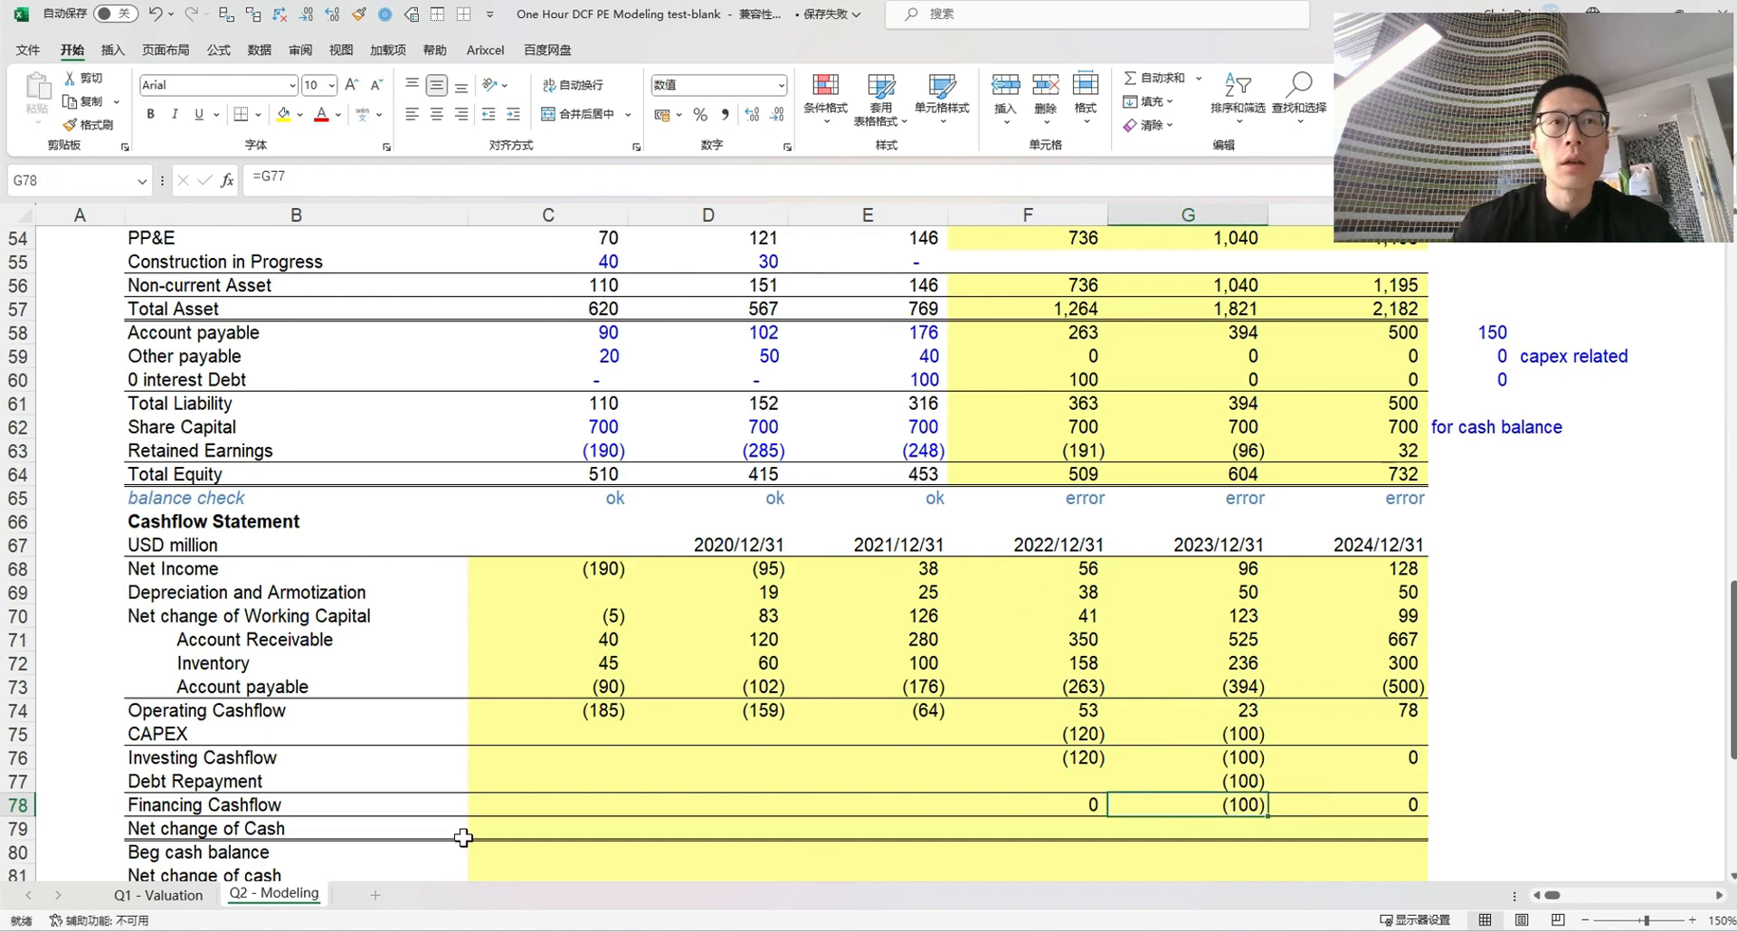
left_click(475, 832)
type("=")
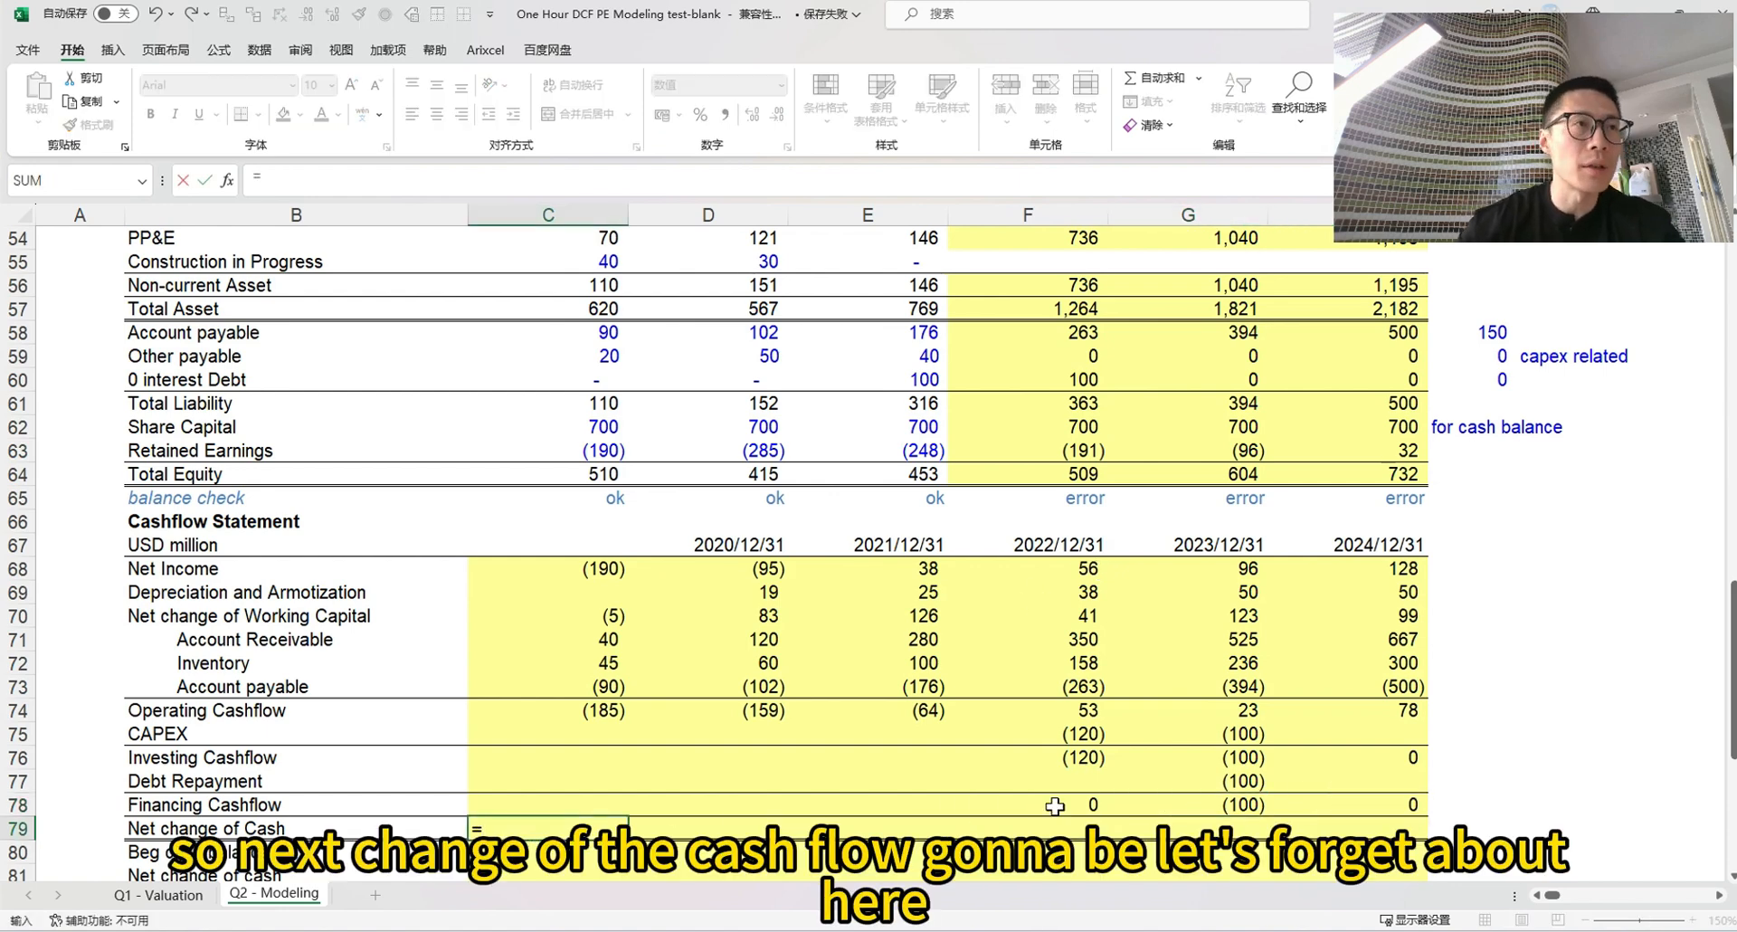
key("Escape")
Calculate the 2022 Net change of Cash as operating plus investing plus financing cash flow, =F74+F76+F78
key("Right")
key("Right")
key("Right")
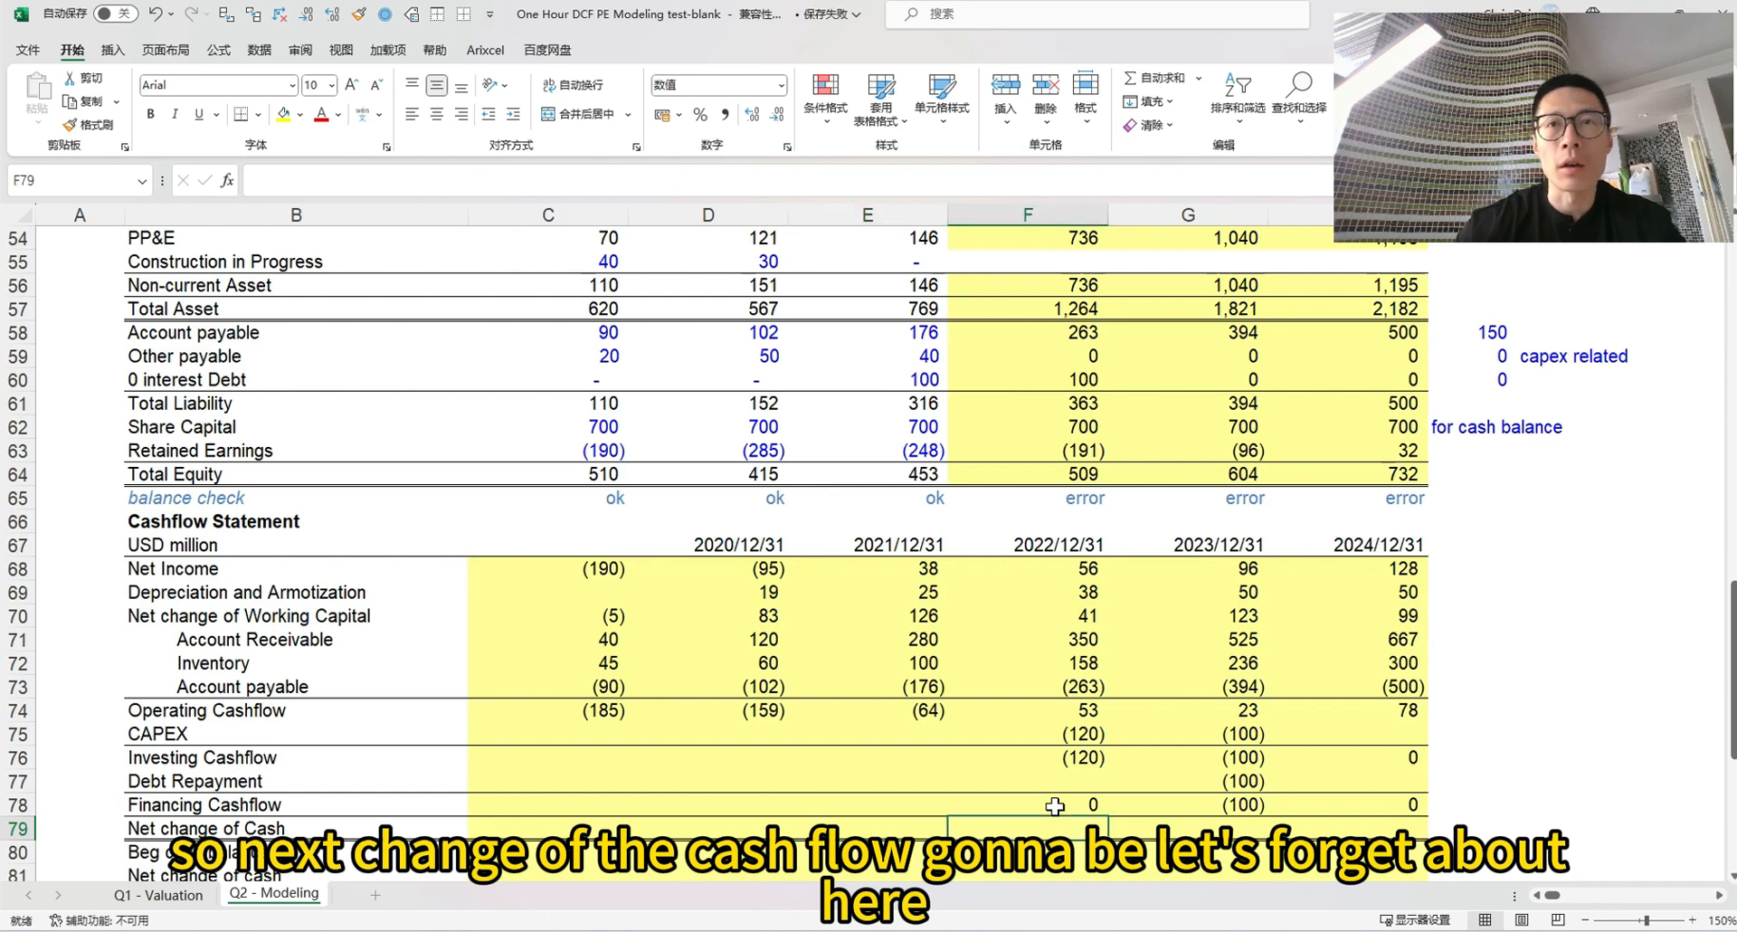
type("=")
key("Up")
key("Up")
key("Up")
key("Up")
key("Up")
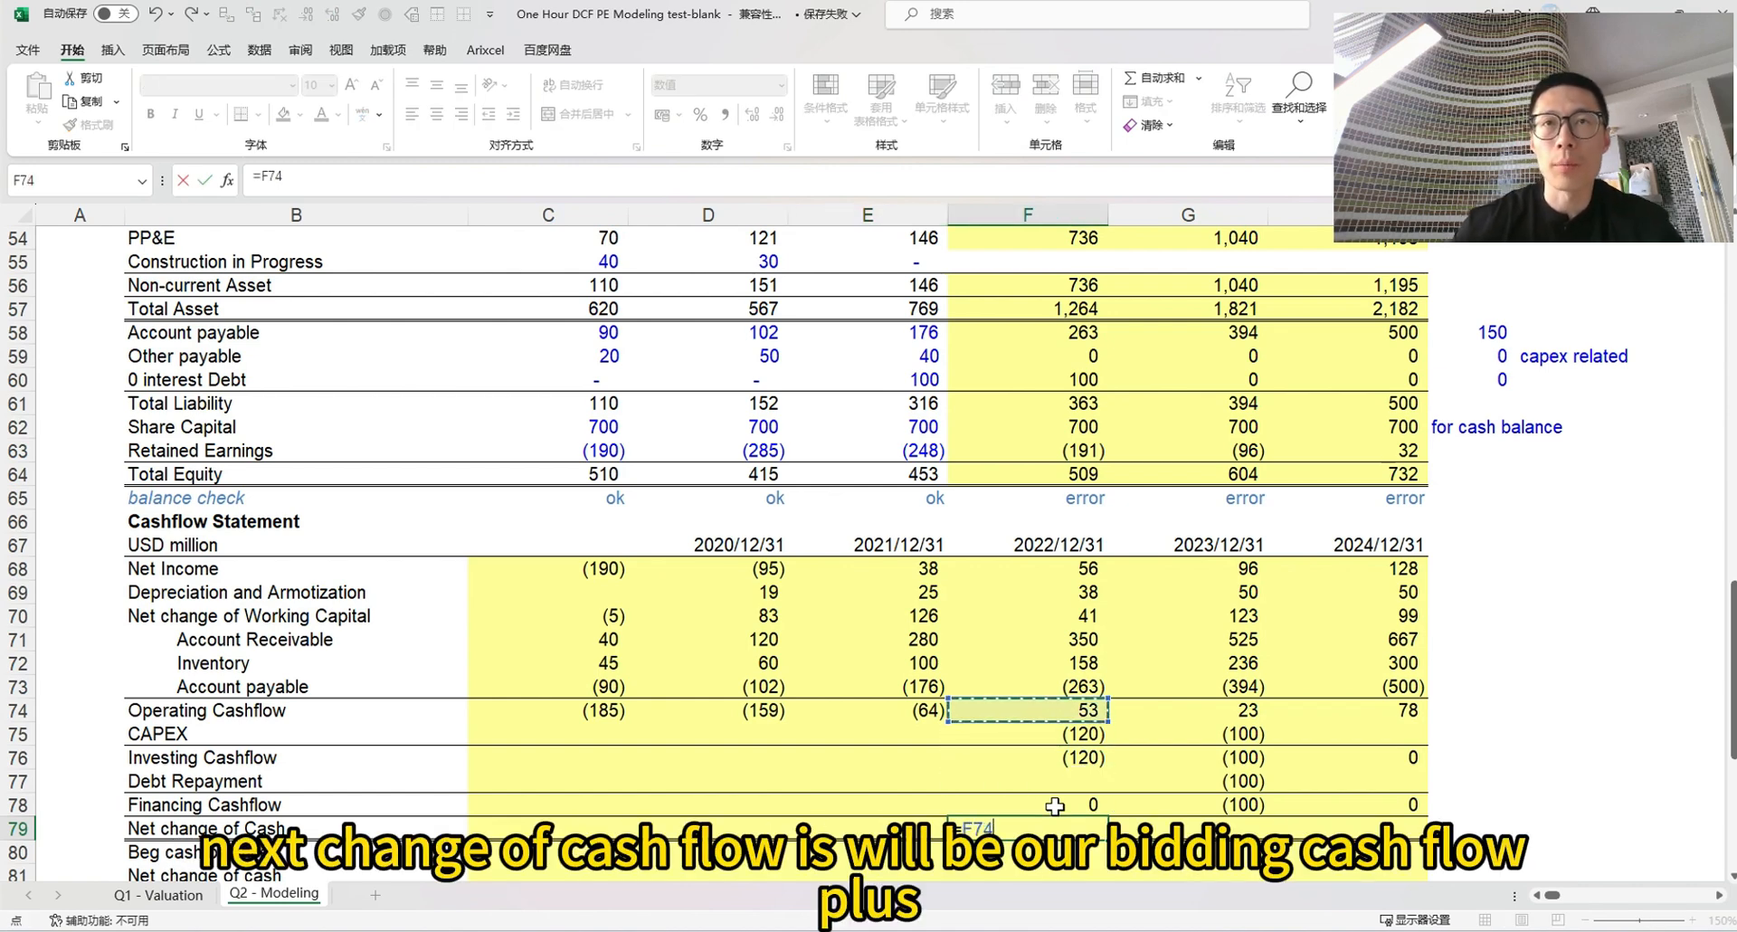
type("+")
key("Up")
key("Up")
key("Up")
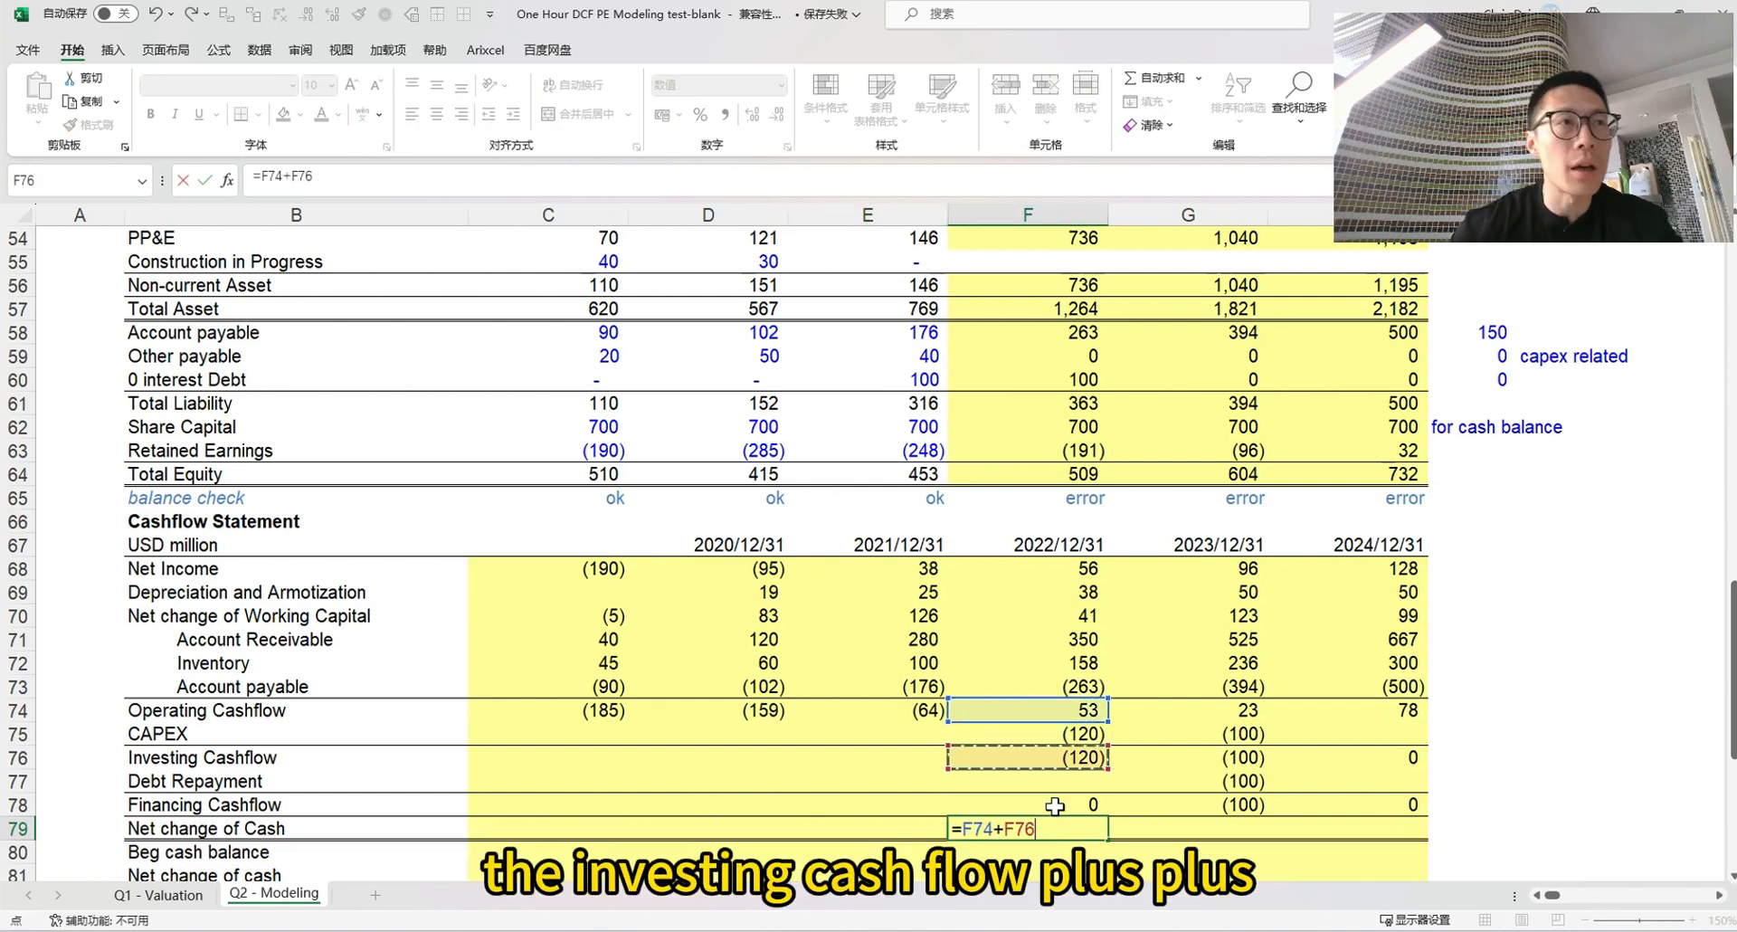
type("+")
key("Up")
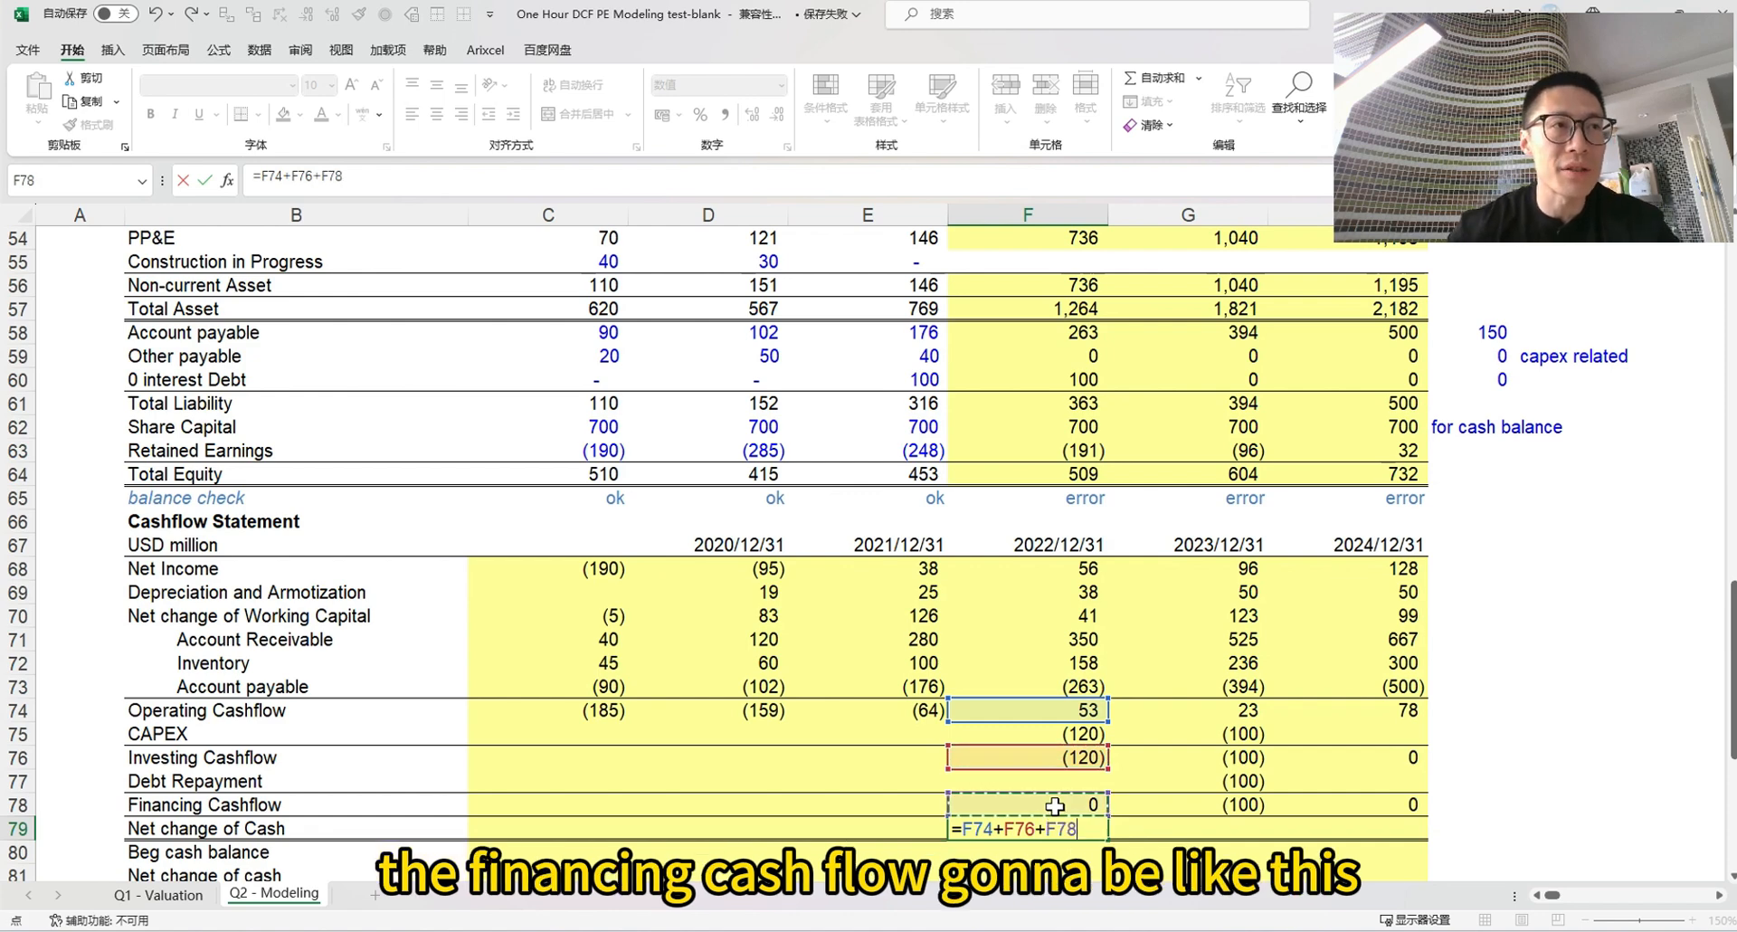
key("ctrl+Return")
Copy the 2022 Net change of Cash formula into the 2023 and 2024 columns
key("ctrl+c")
key("Right")
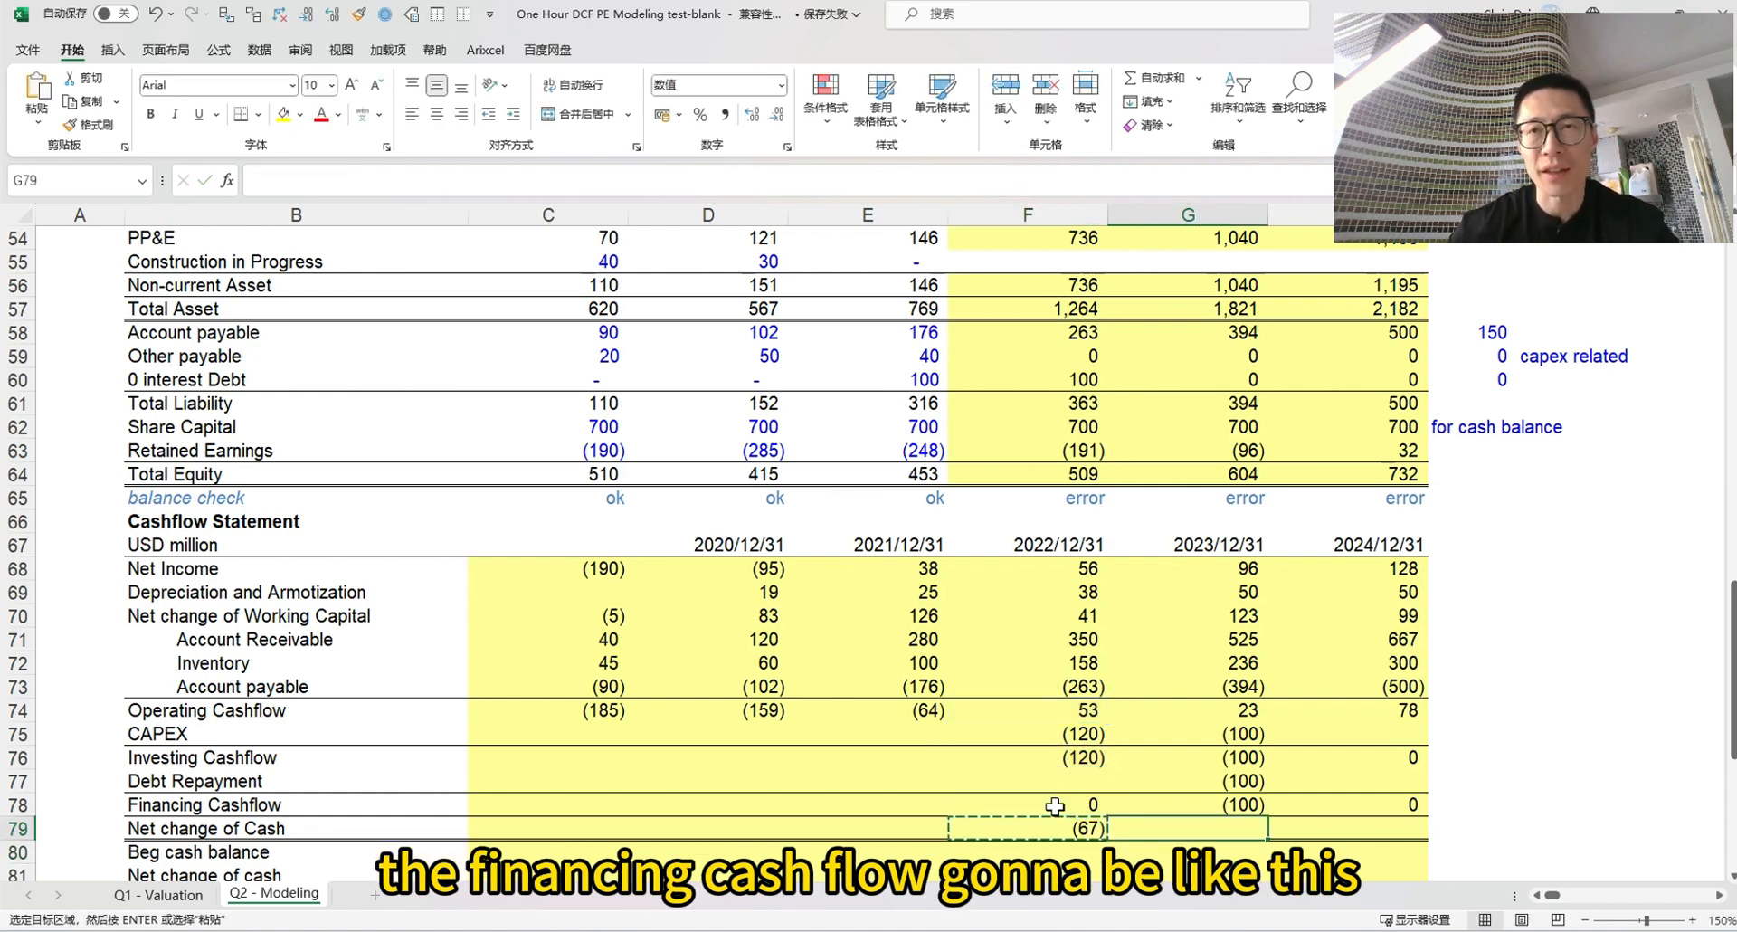
key("shift+Right")
key("ctrl+v")
Check the cell references in the copied 2023 and 2024 Net change of Cash formulas
scroll(1055, 806, "down", 1)
key("F2")
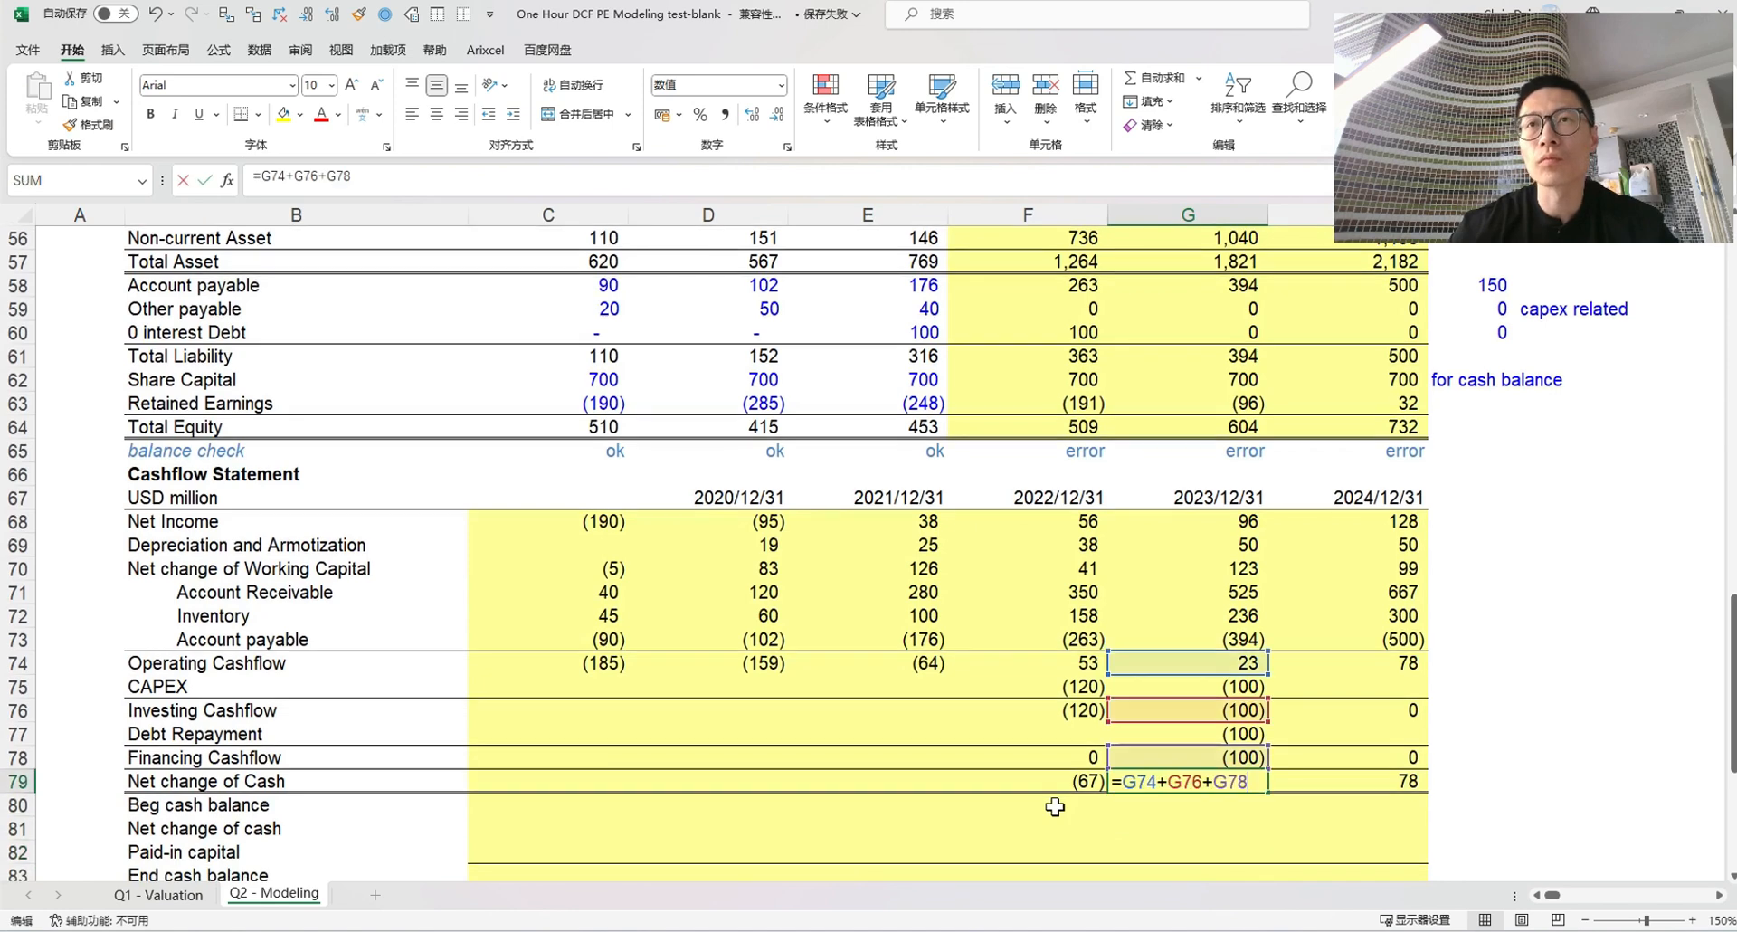
key("Escape")
key("F2")
key("Escape")
key("Right")
key("F2")
key("Escape")
key("Left")
key("Left")
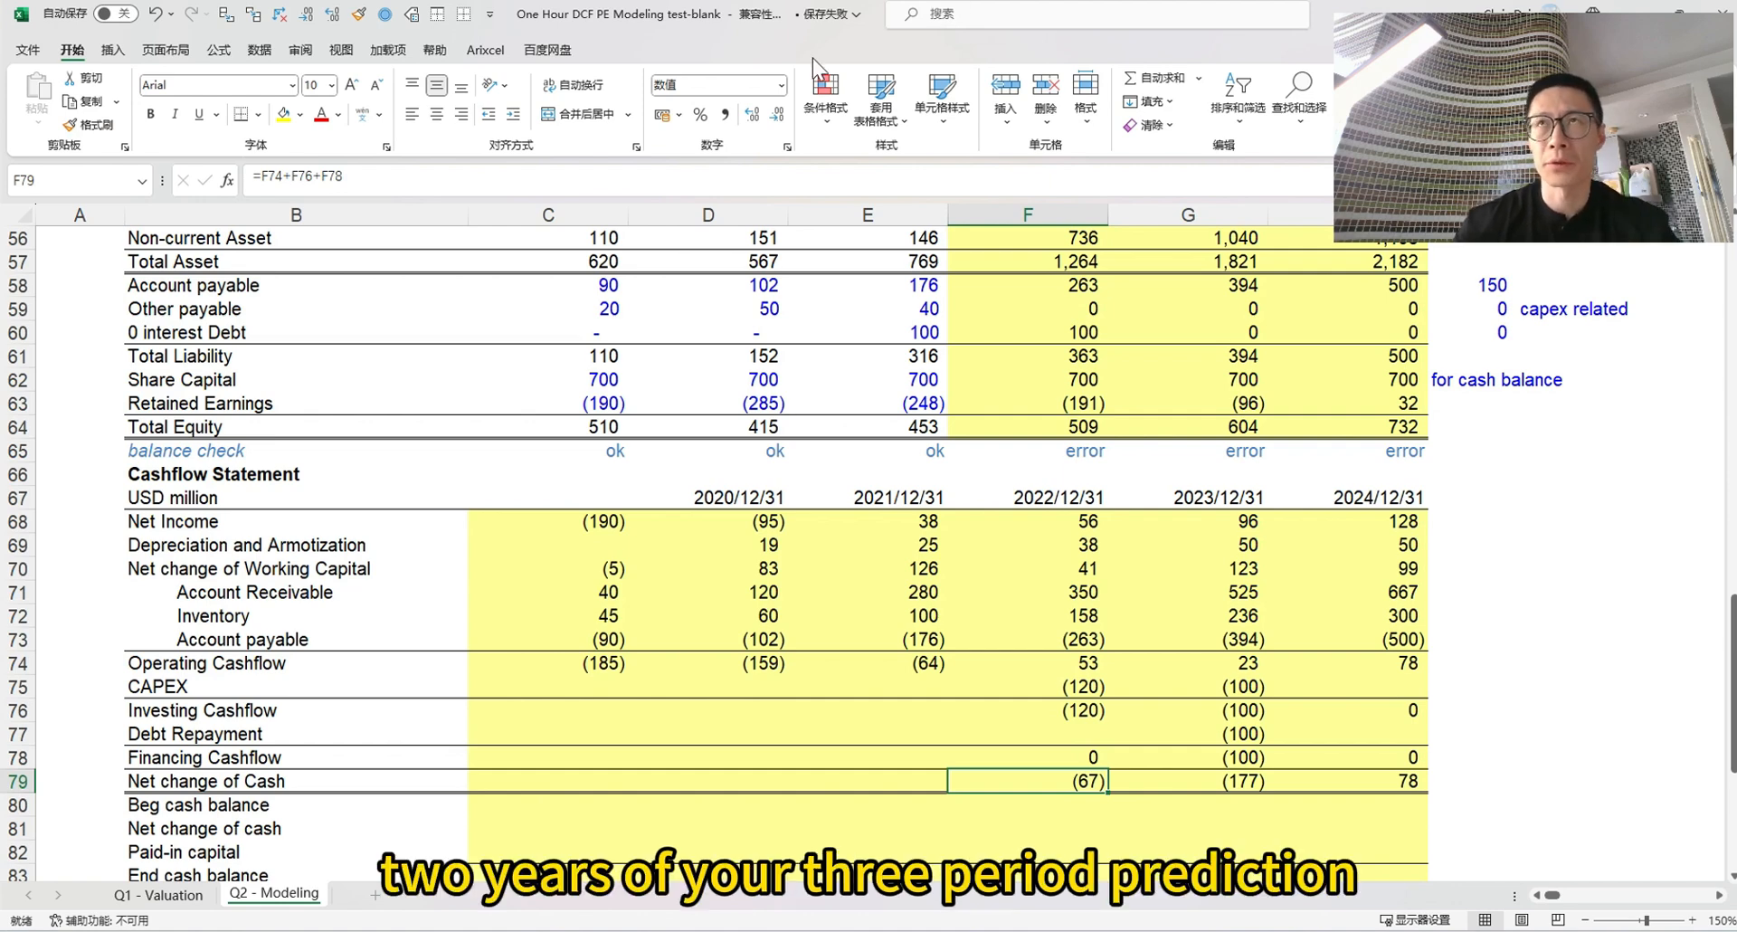
Delete the stray paid-in capital label in B85 below the cash balance section
left_click(221, 828)
scroll(262, 841, "down", 2)
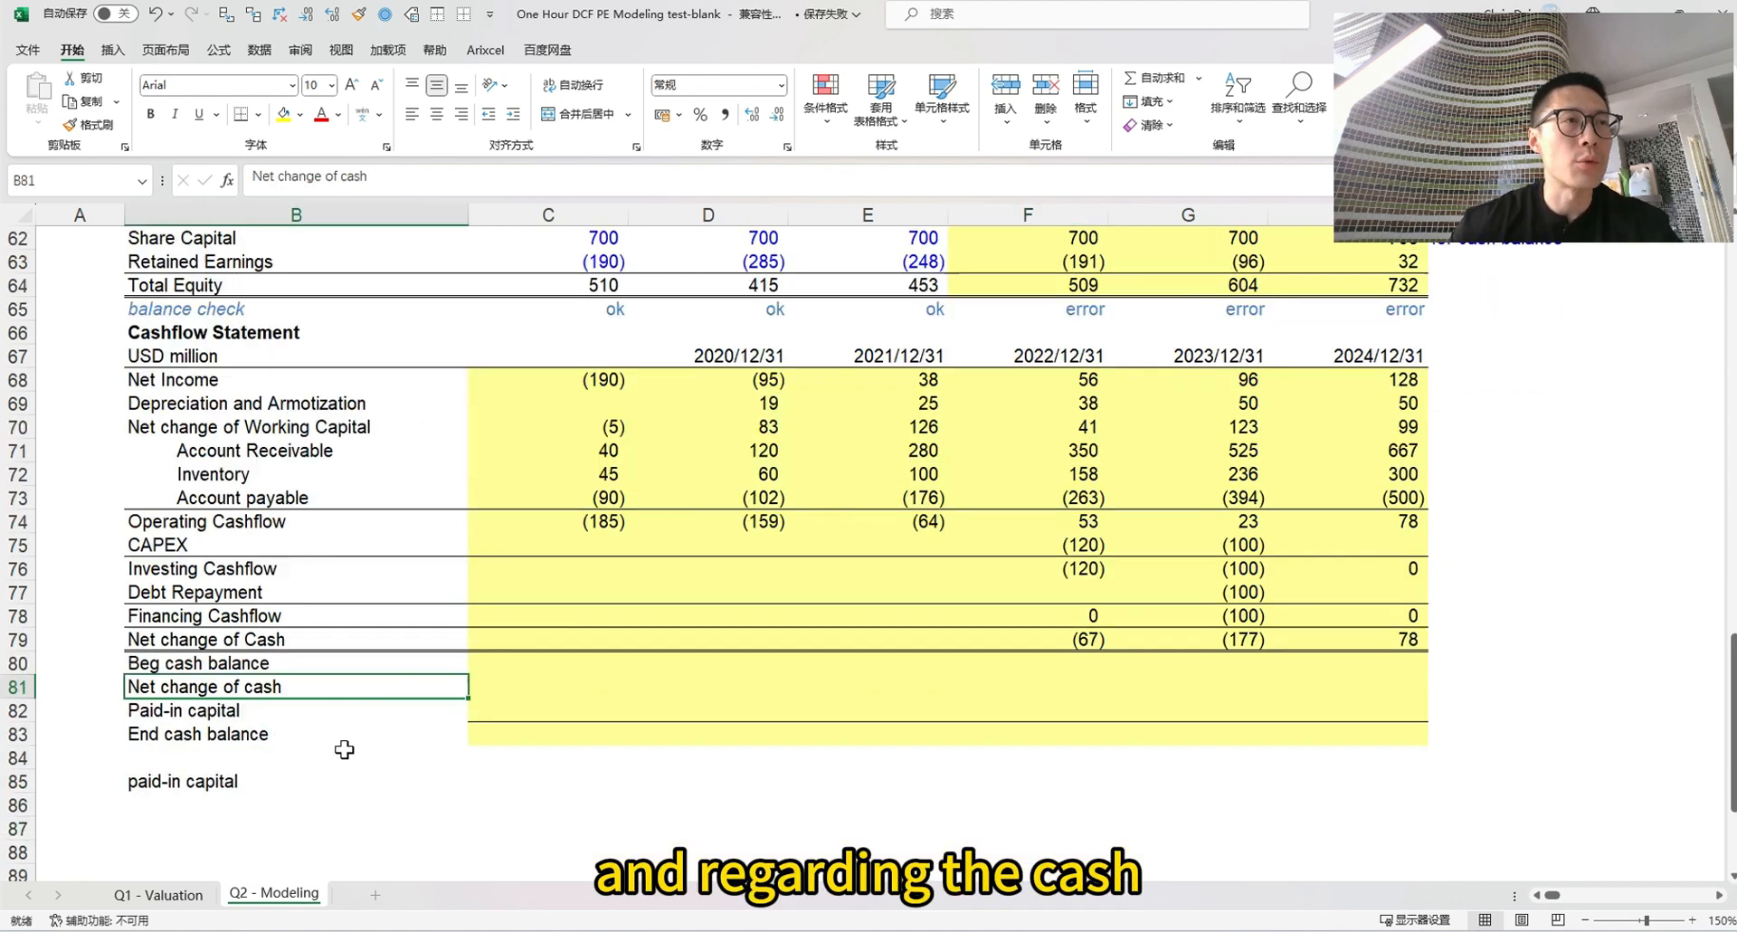
left_click(195, 715)
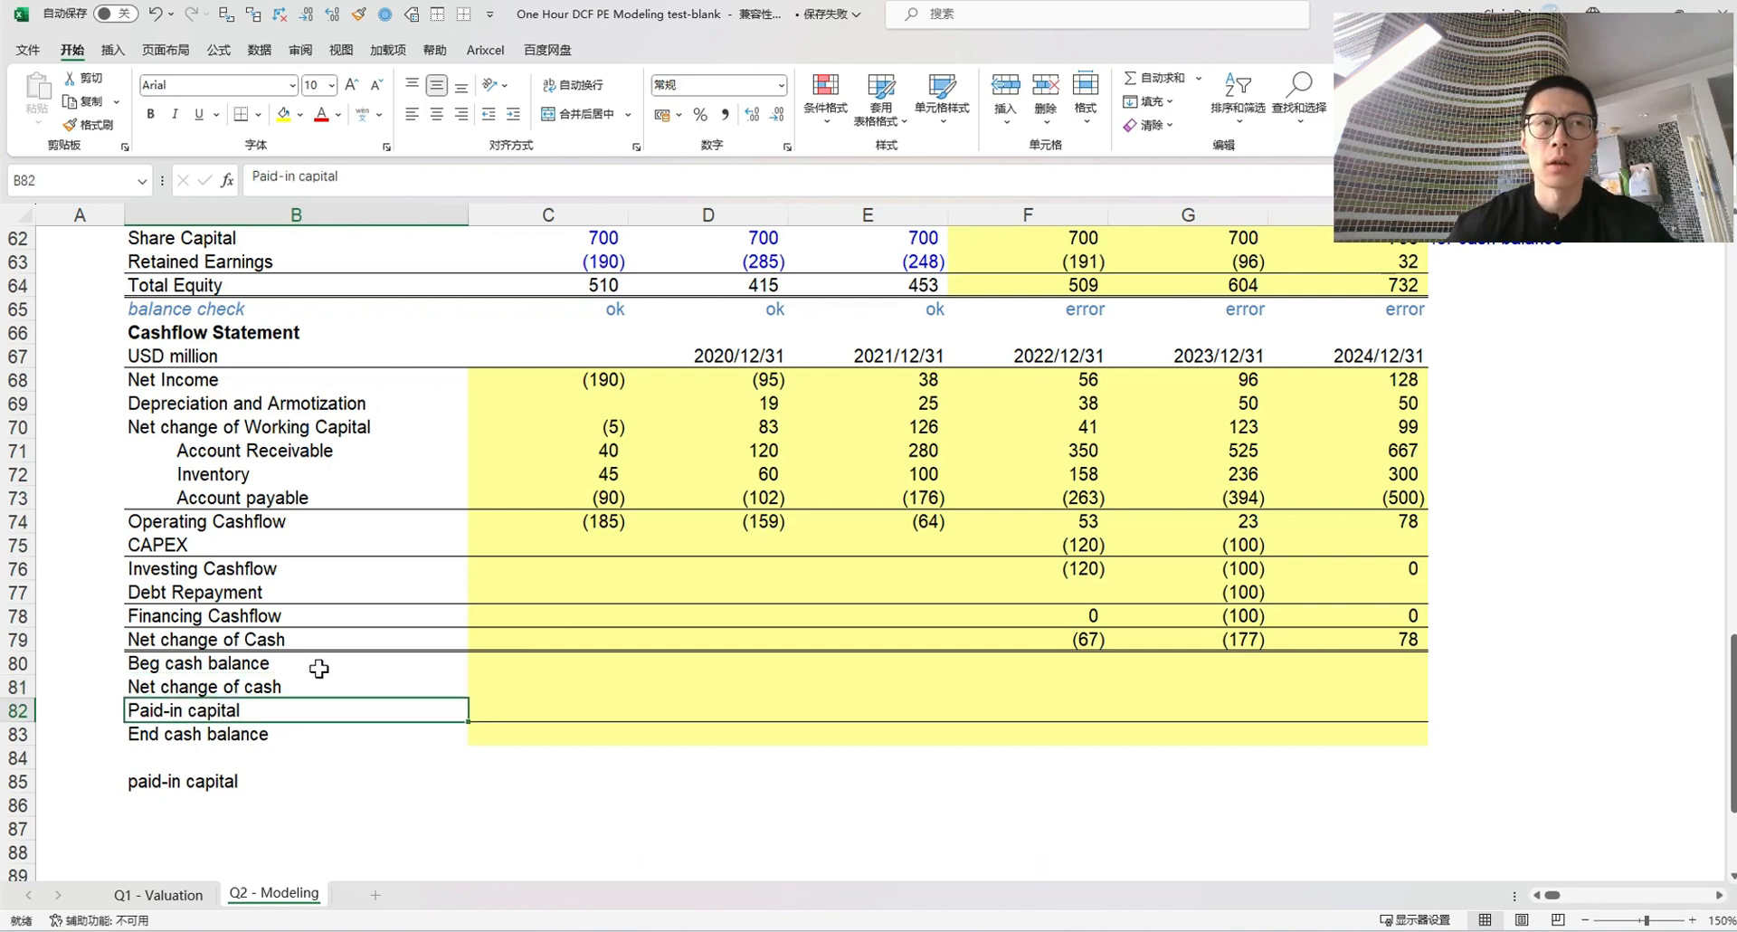
left_click(201, 784)
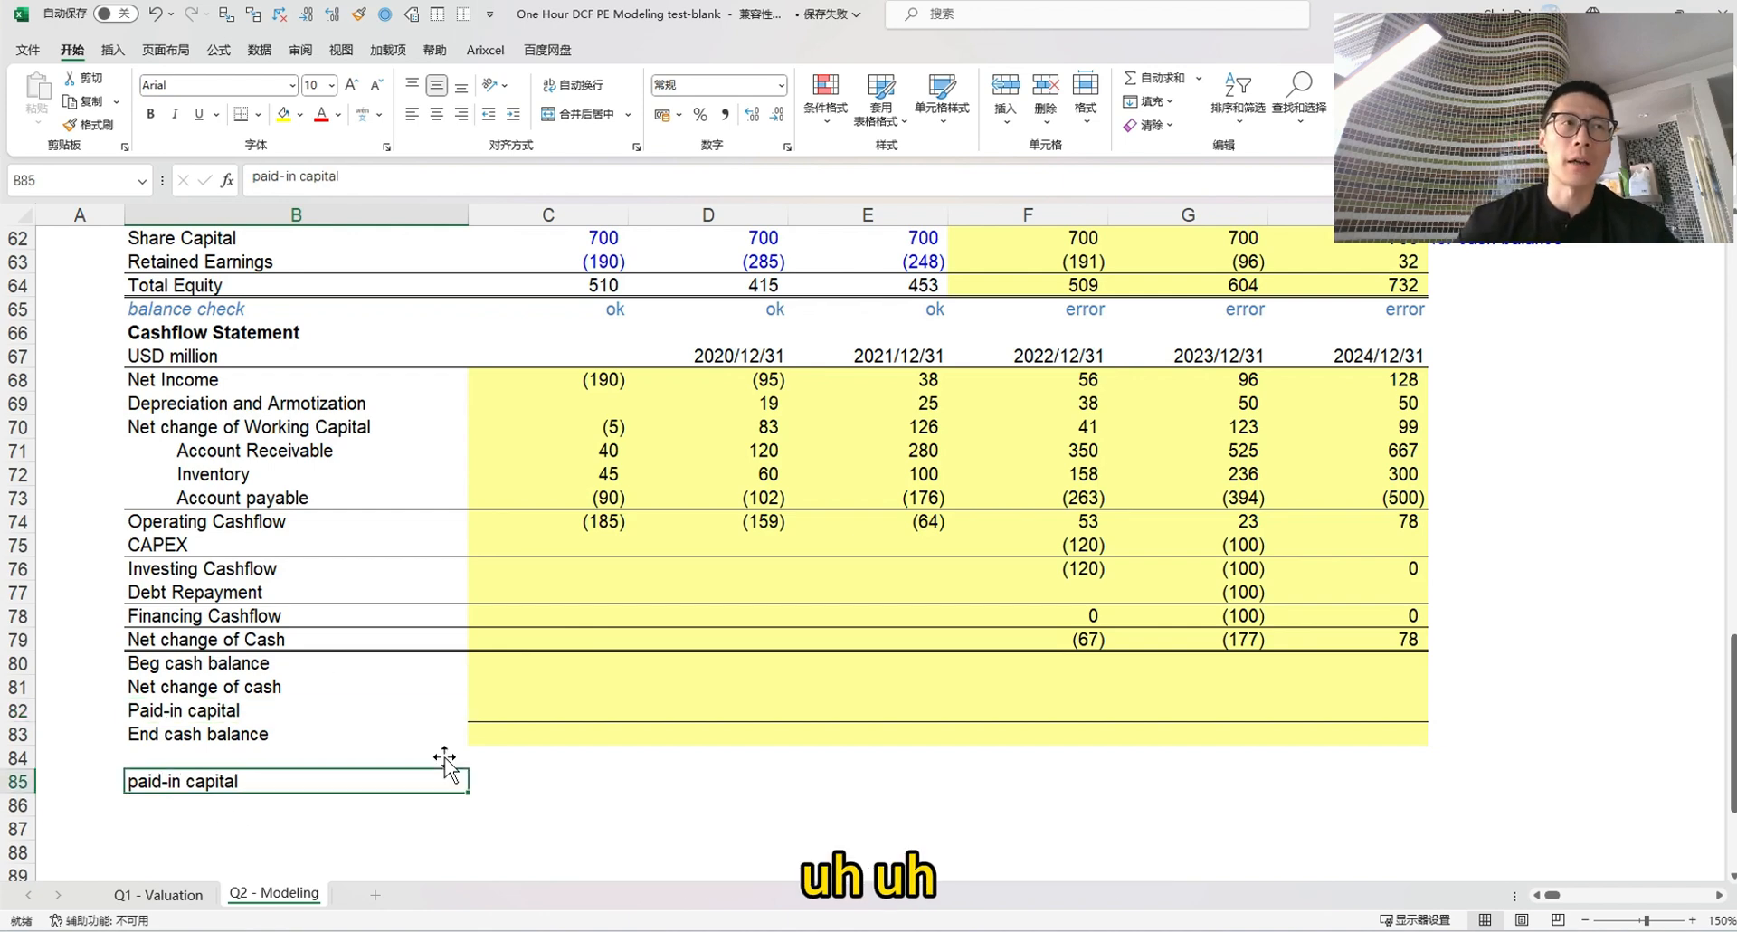
key("Delete")
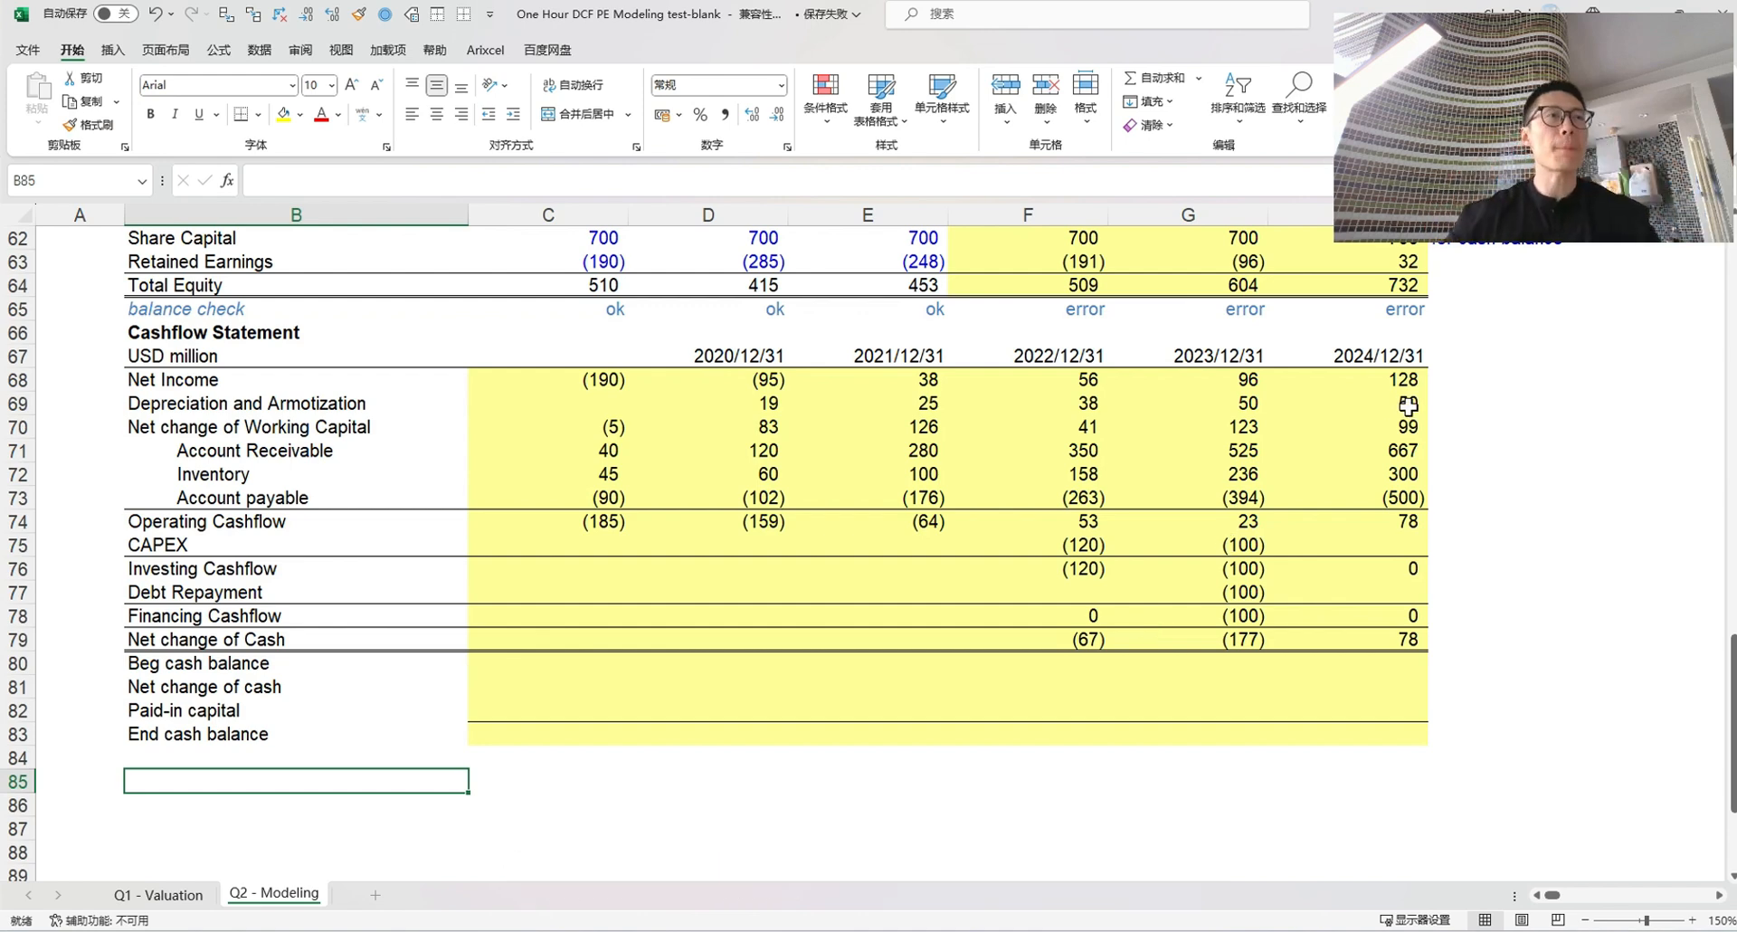
Link the 2019 End cash balance to the 2019 cash figure in the balance sheet, C47
left_click(526, 668)
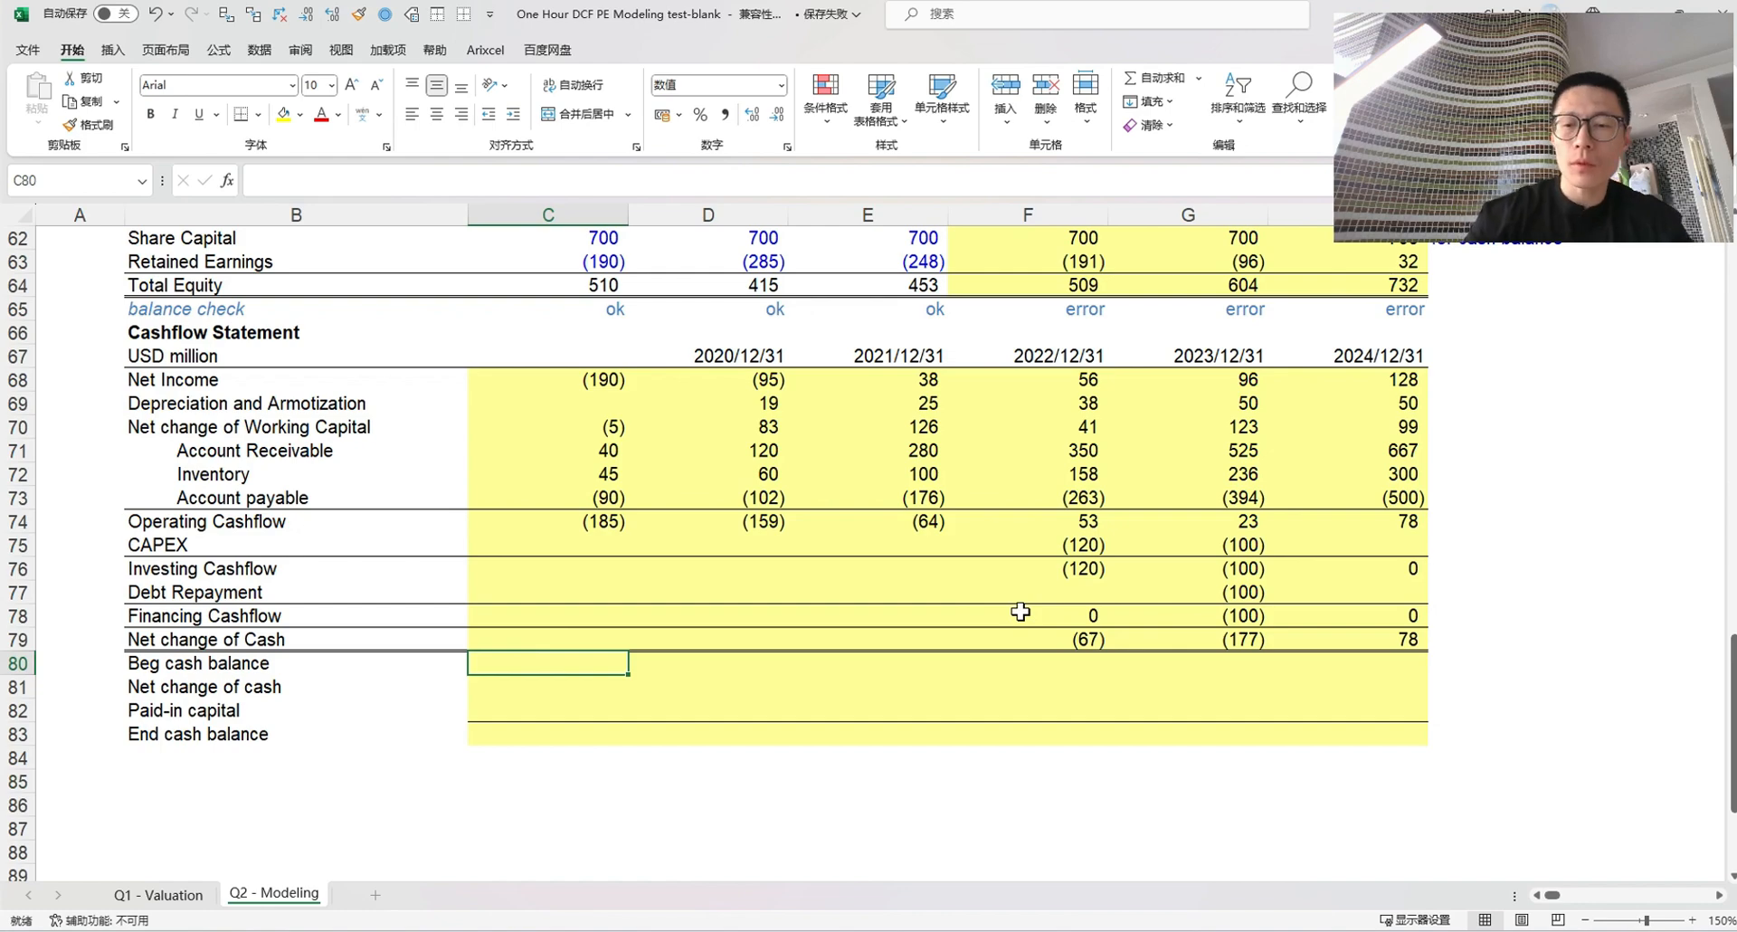
key("Down")
key("Down")
key("Down")
type("=")
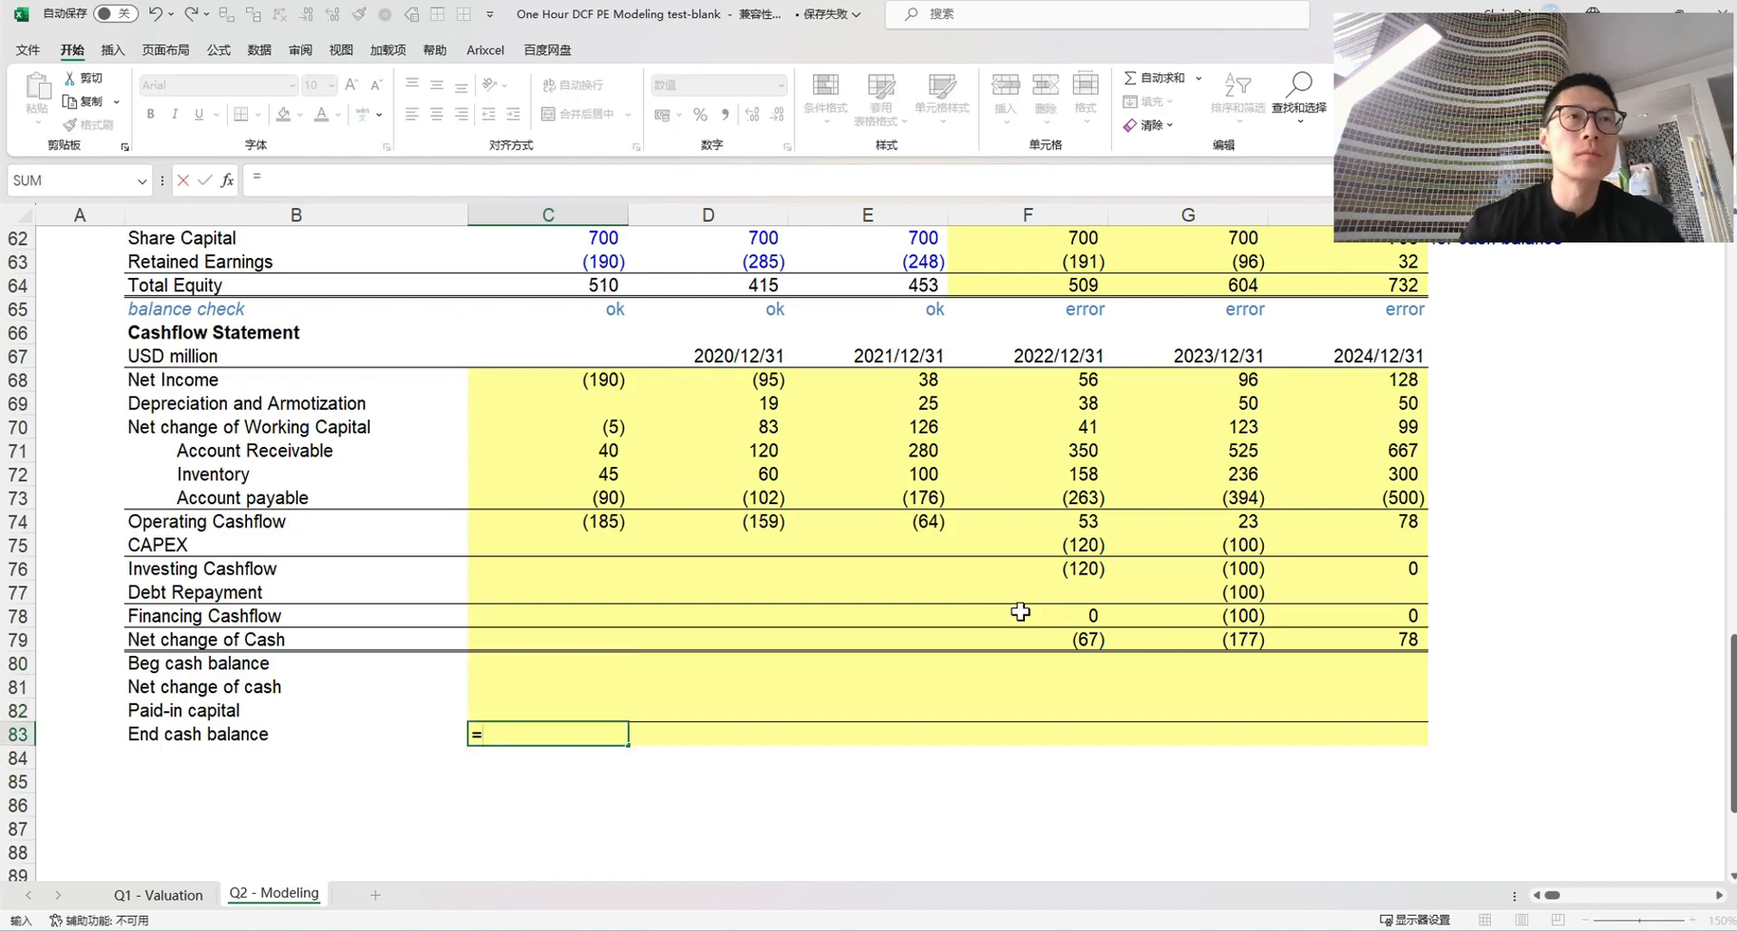
key("Up")
key("Up")
key("Up")
key("Up")
key("Up")
key("Up")
key("Up")
key("Up")
key("Up")
key("Up")
key("Up")
key("Up")
key("Up")
key("Up")
key("Up")
key("Up")
key("Up")
key("Up")
key("Up")
key("Up")
key("Up")
key("Up")
key("Up")
key("Up")
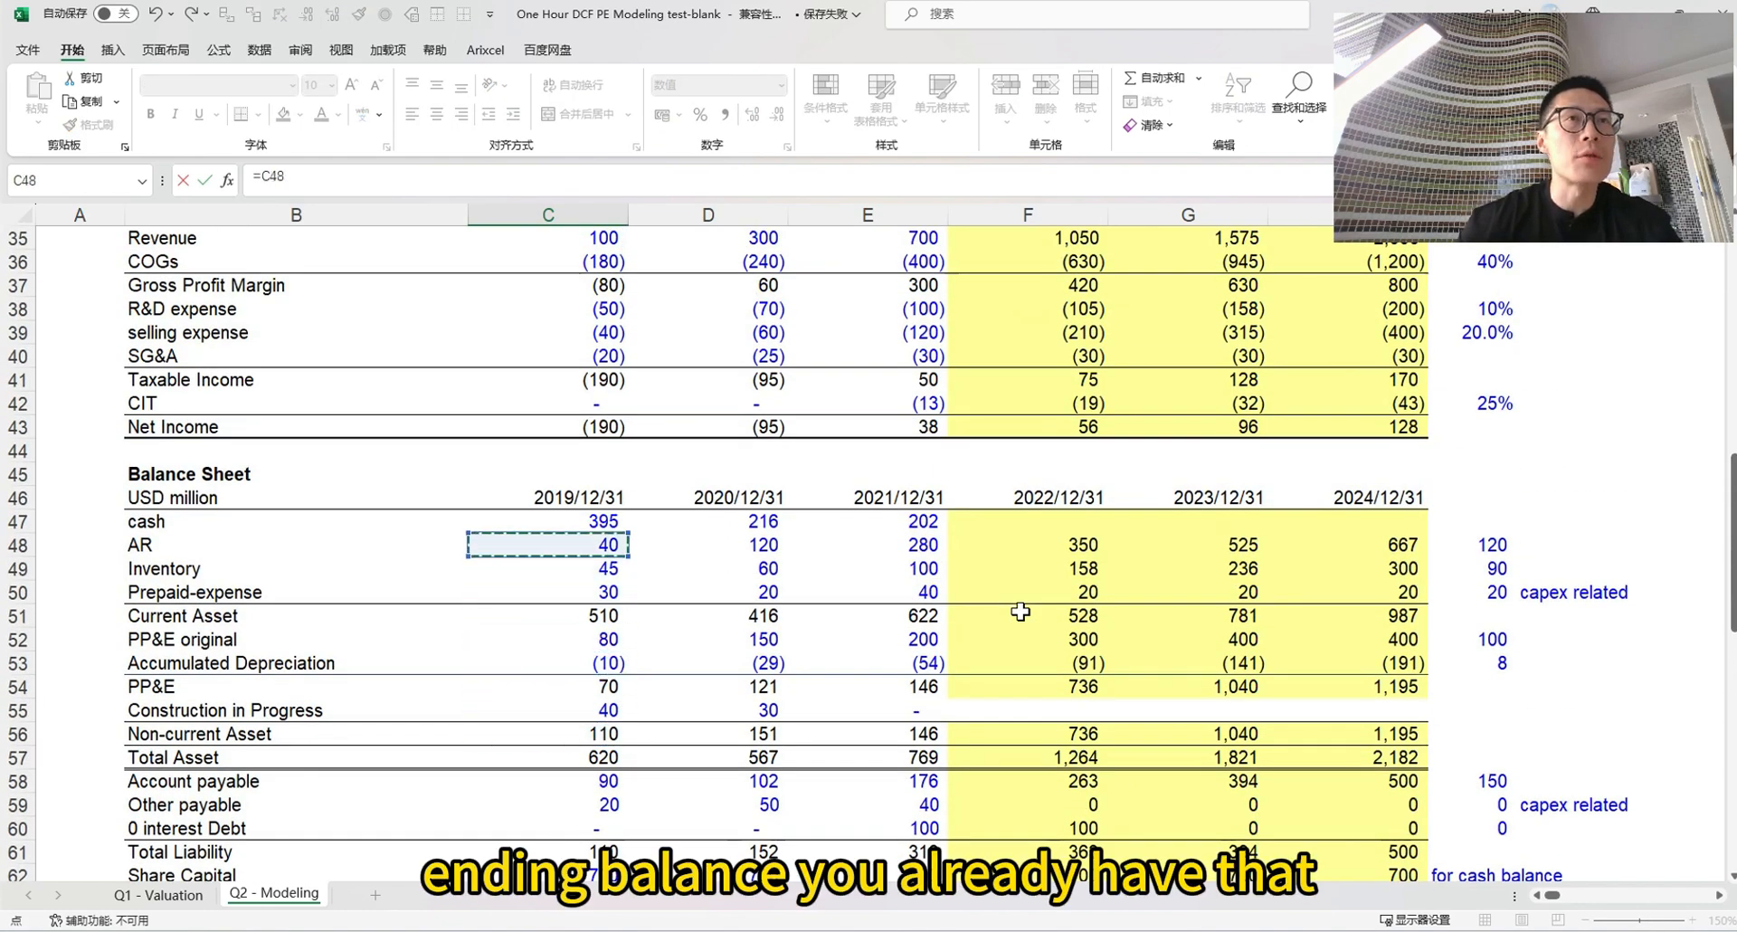
key("Return")
Set the 2020 Beg cash balance to the prior year's End cash balance with =C83
key("Up")
key("Up")
key("Up")
key("Up")
key("Right")
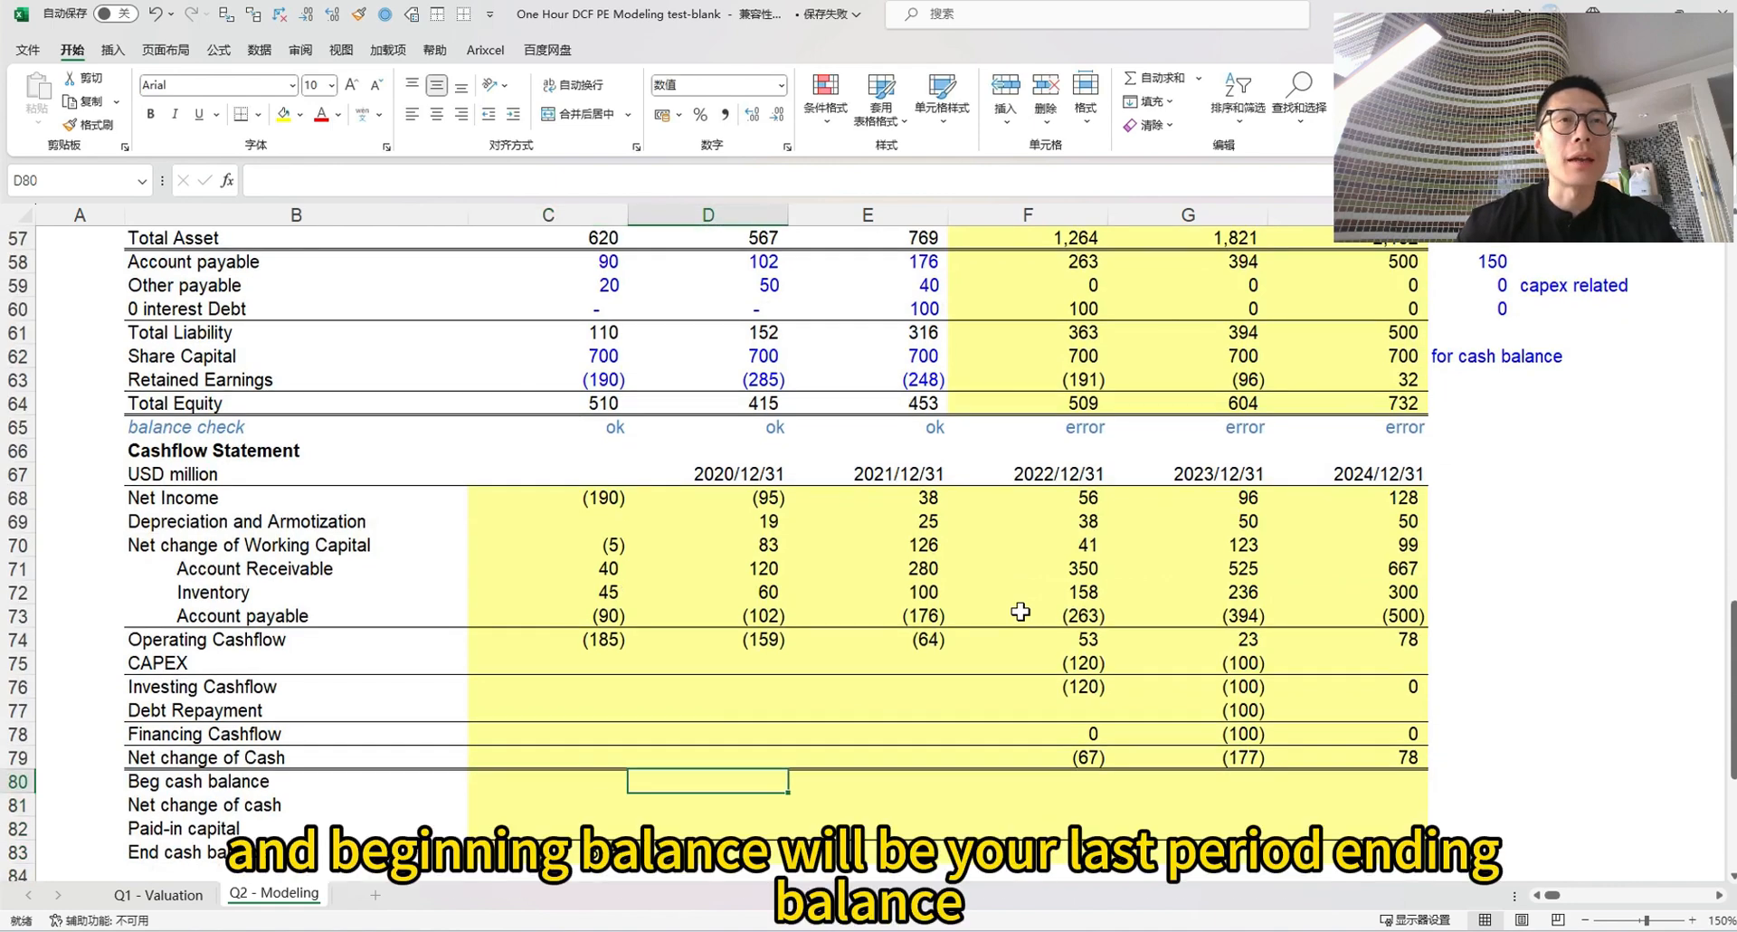
type("=")
key("Left")
key("Down")
key("Down")
key("Down")
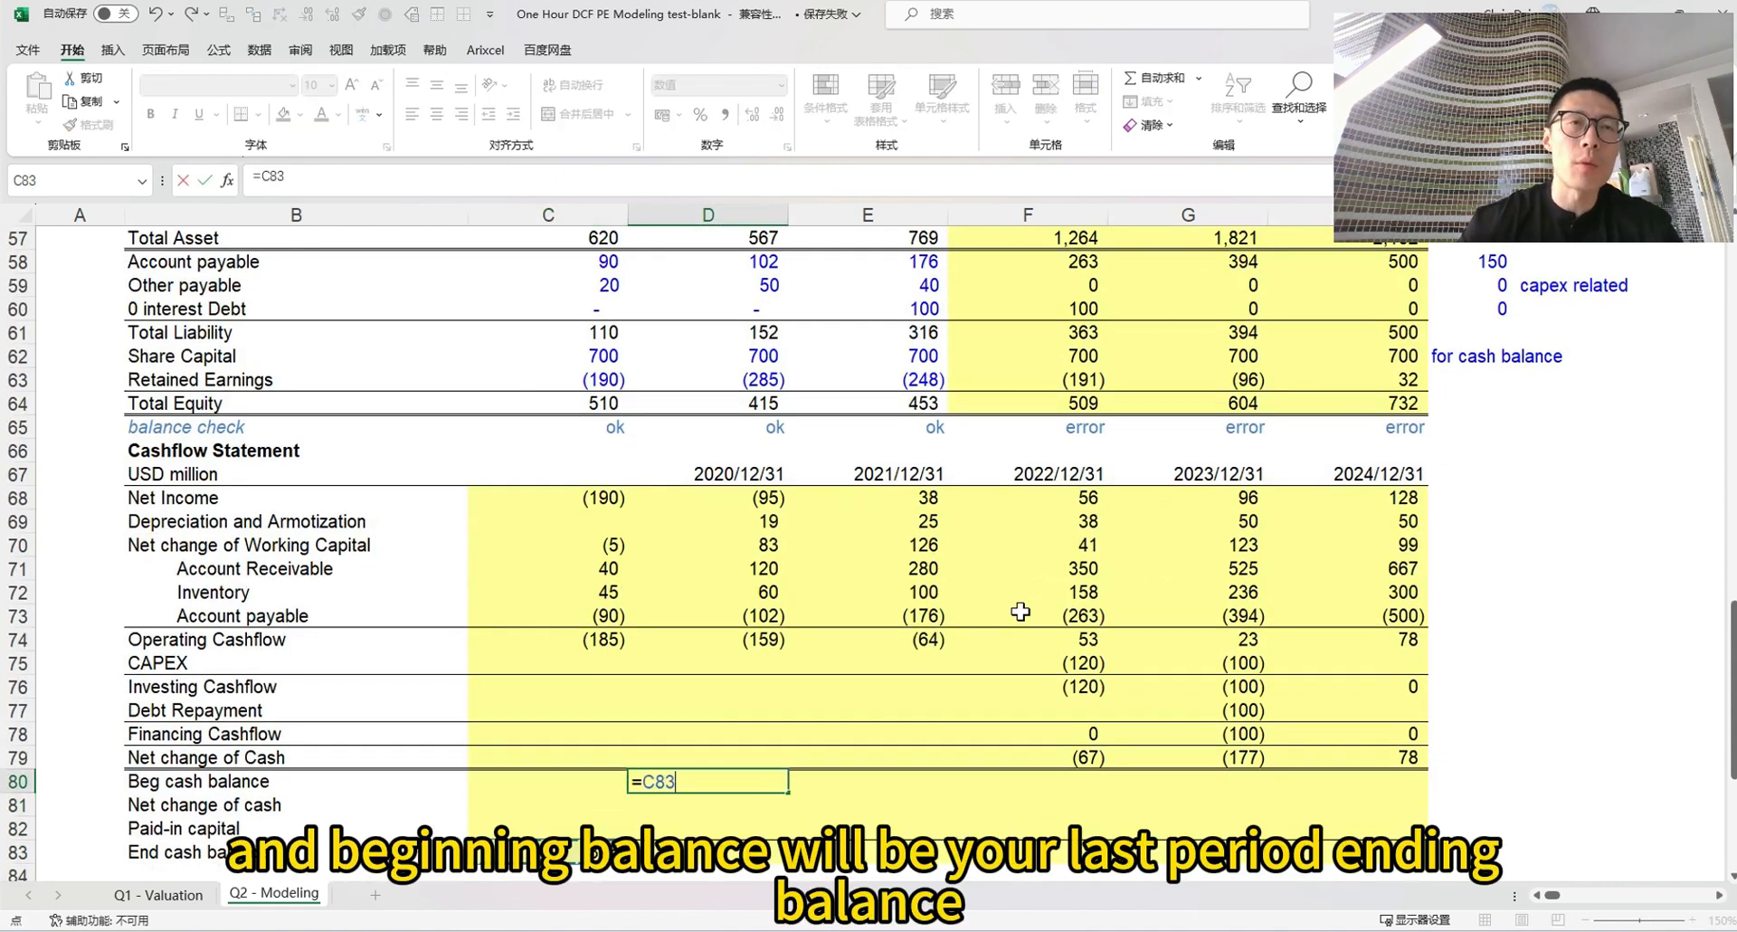
key("Return")
Link the 2020 End cash balance to the balance sheet cash with =D47
key("Down")
key("Down")
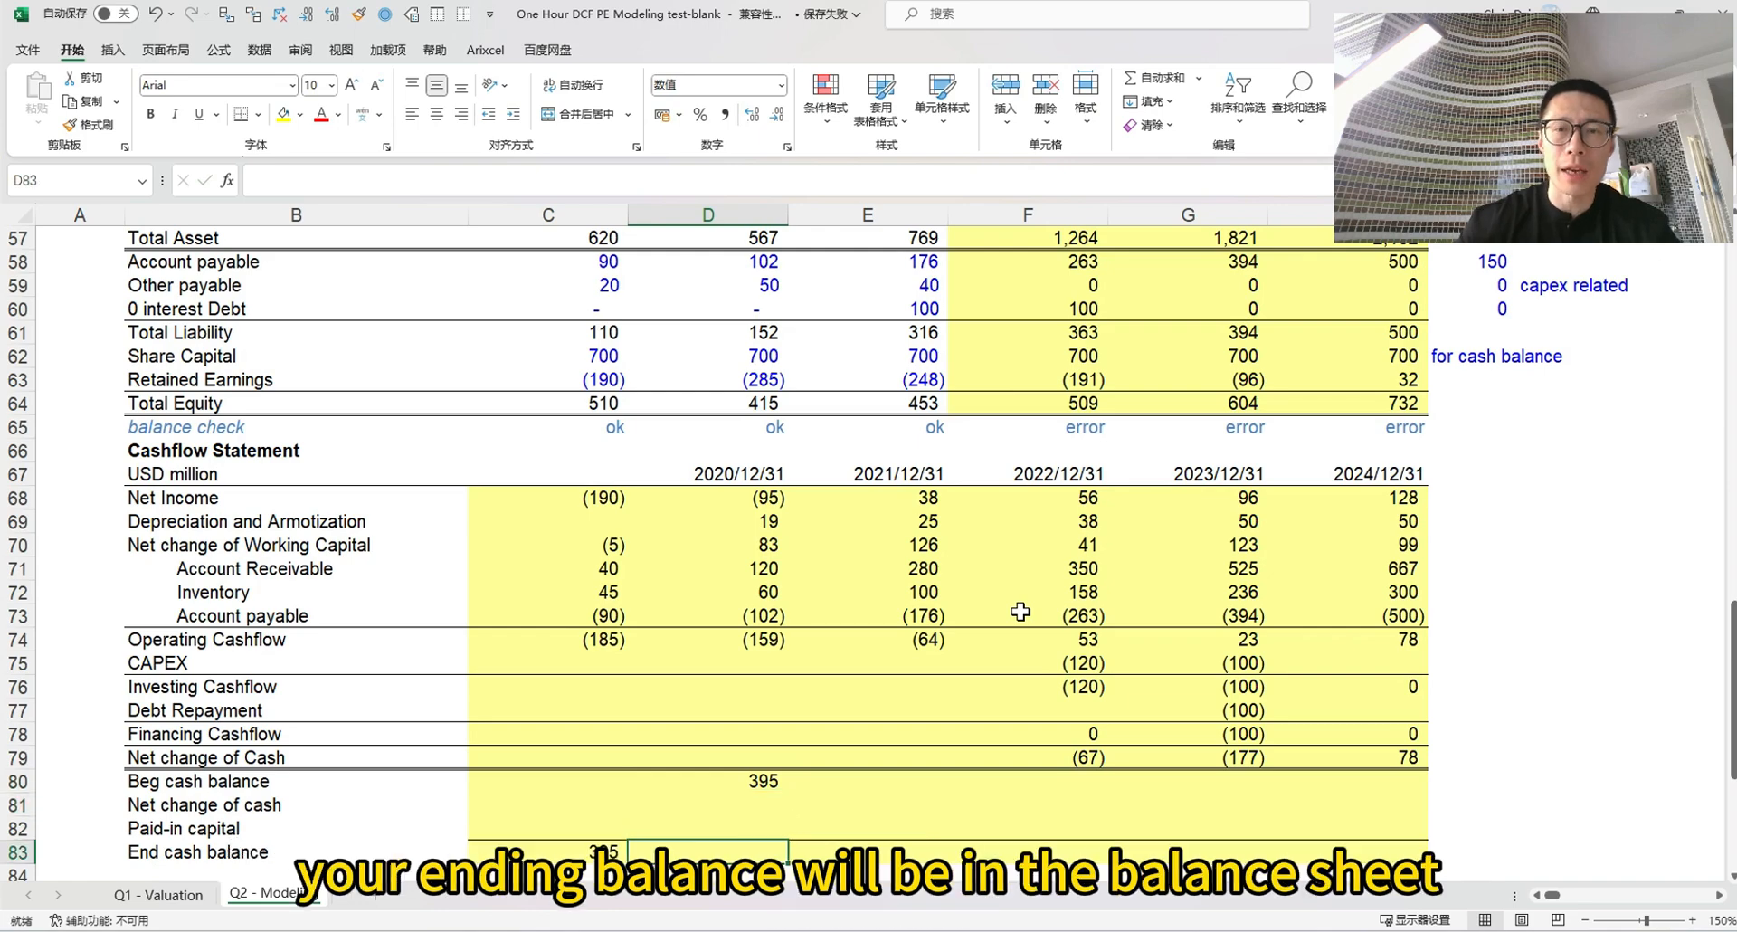
type("=")
key("Page_Up")
key("Up")
key("Up")
key("Up")
key("Up")
key("Up")
key("Up")
key("Up")
key("Up")
key("Up")
key("Up")
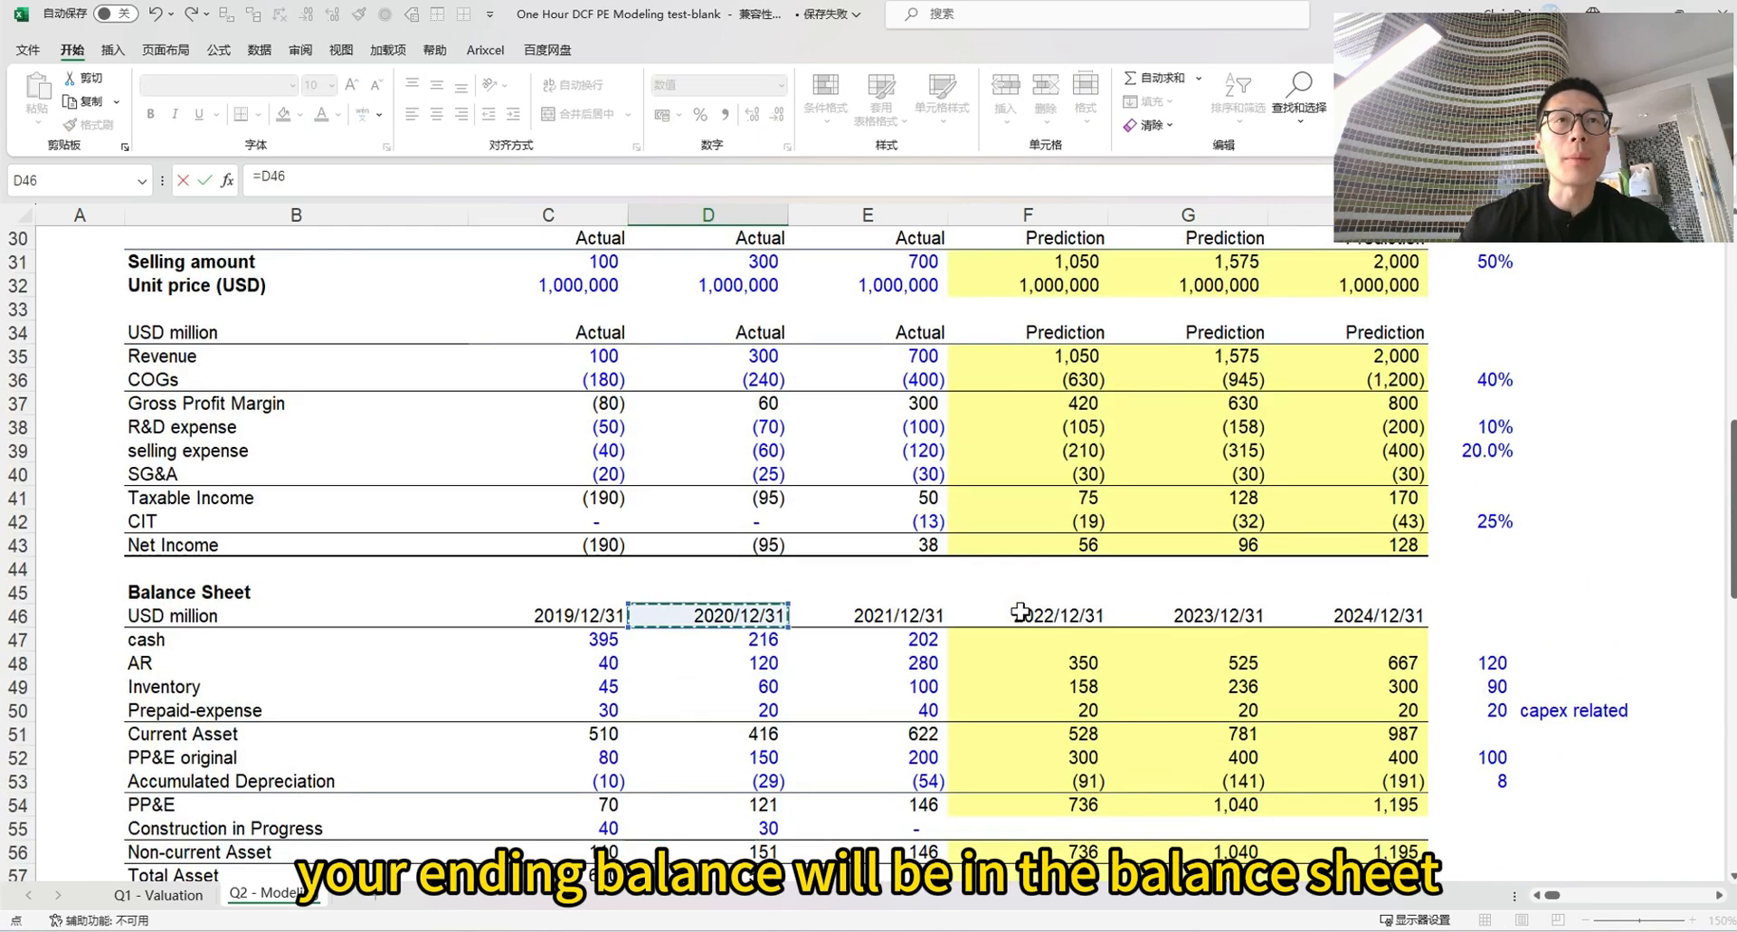
key("Down")
key("Return")
Copy the 2020 Beg cash balance formula into the 2021 column
key("Up")
key("Up")
key("Up")
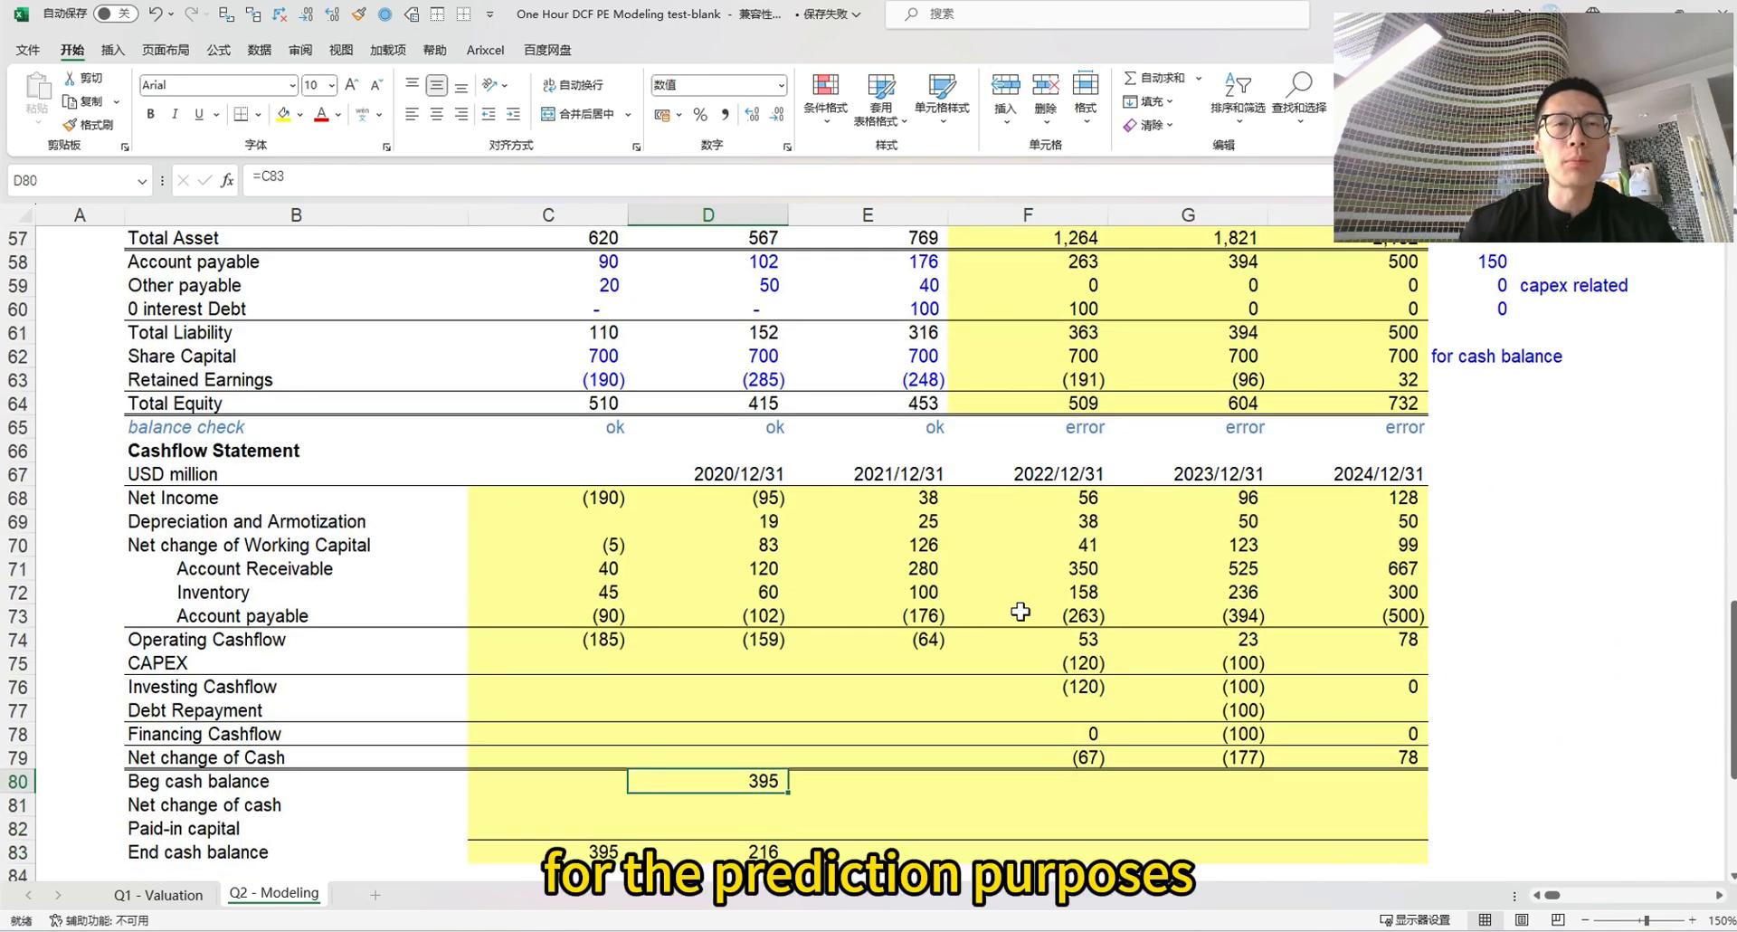
key("shift+Down")
key("shift+Down")
key("shift+Down")
key("shift+Right")
key("Left")
key("Right")
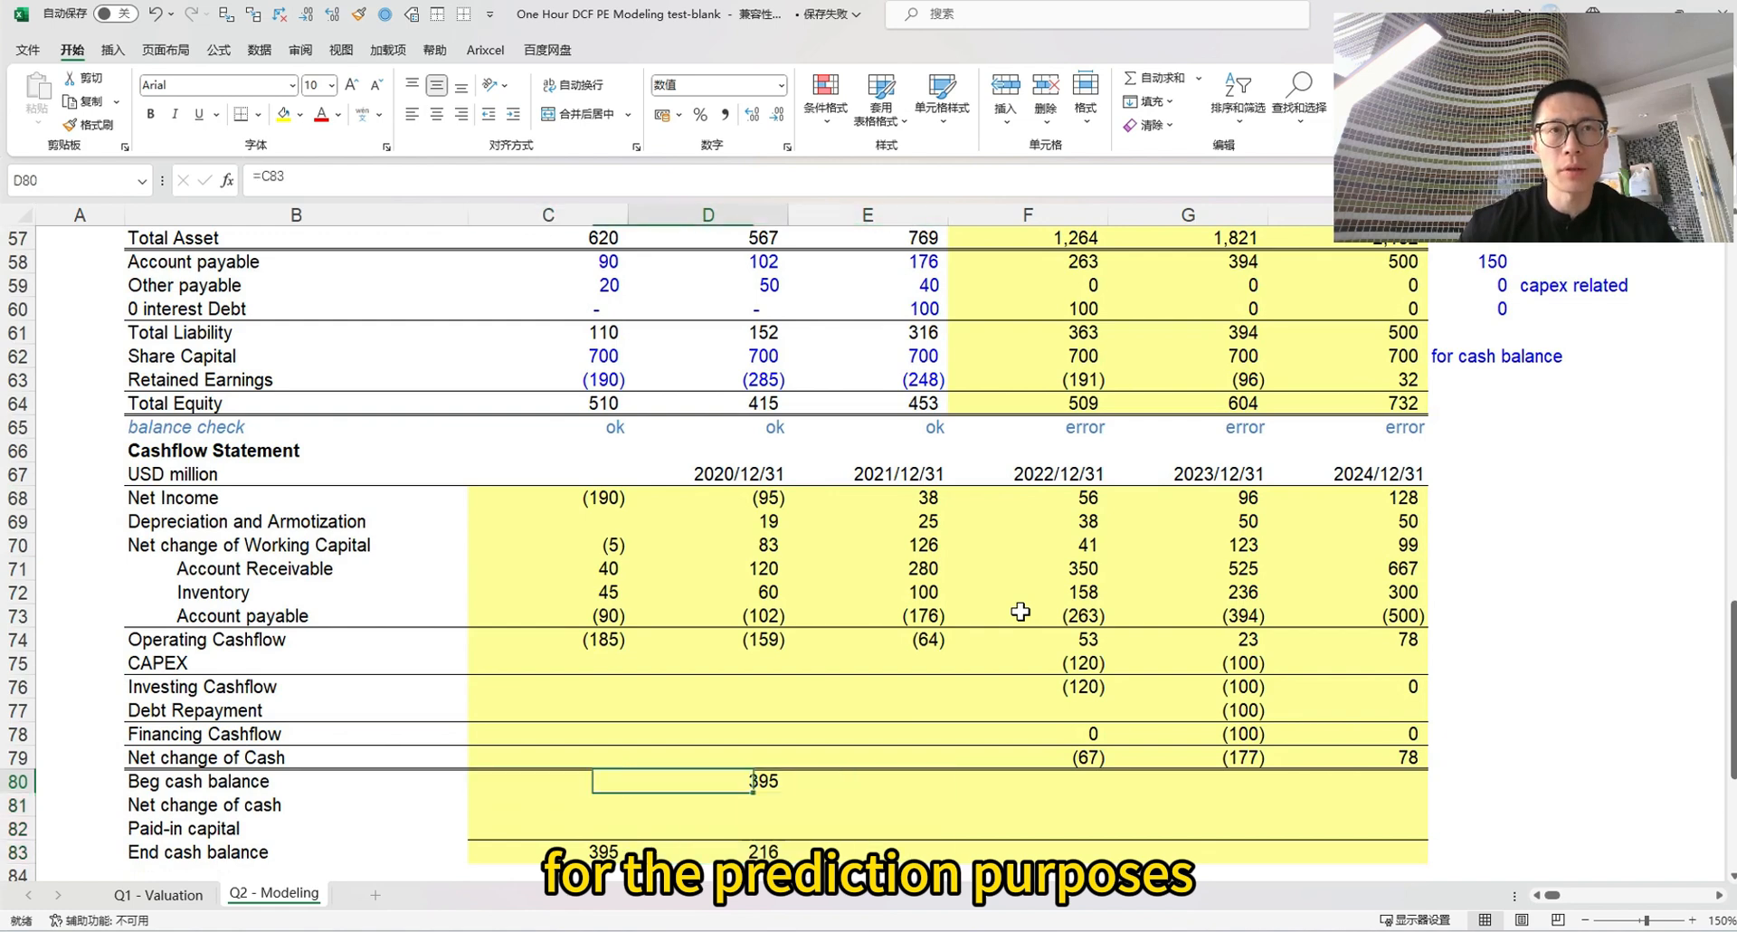
key("ctrl+c")
key("Right")
key("ctrl+v")
Copy the 2020 End cash balance formula into the 2021 column so it links to E47
key("Left")
key("Down")
key("Down")
key("Down")
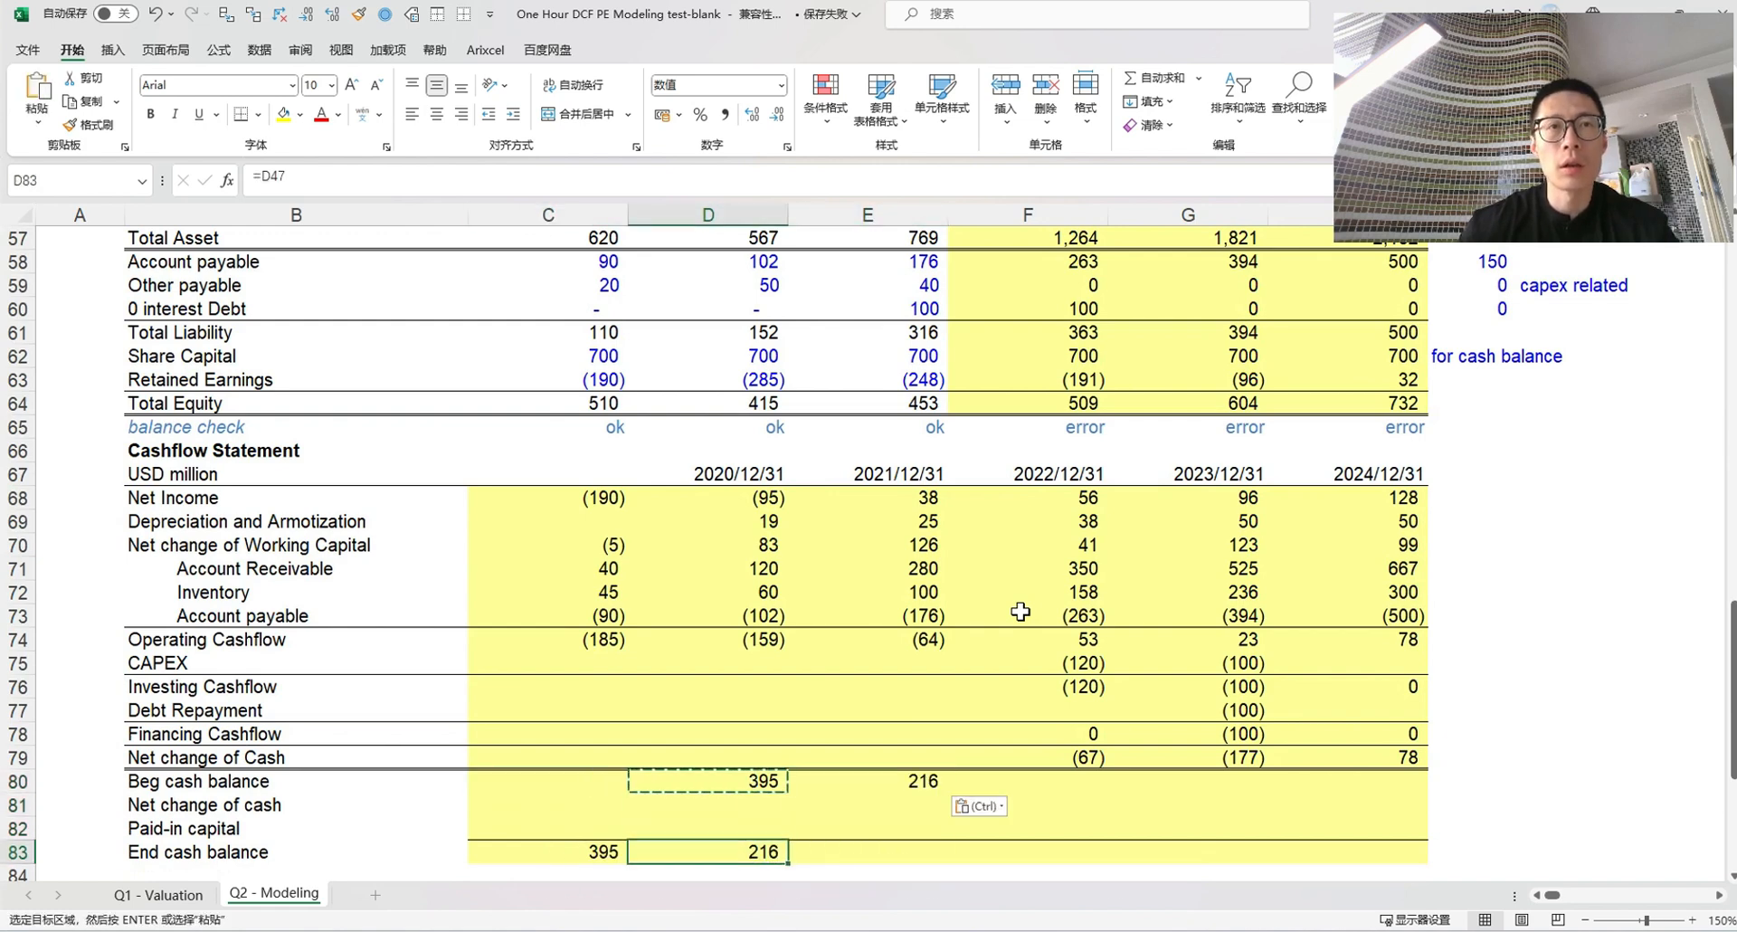
key("ctrl+c")
key("Right")
key("ctrl+v")
key("F2")
key("Escape")
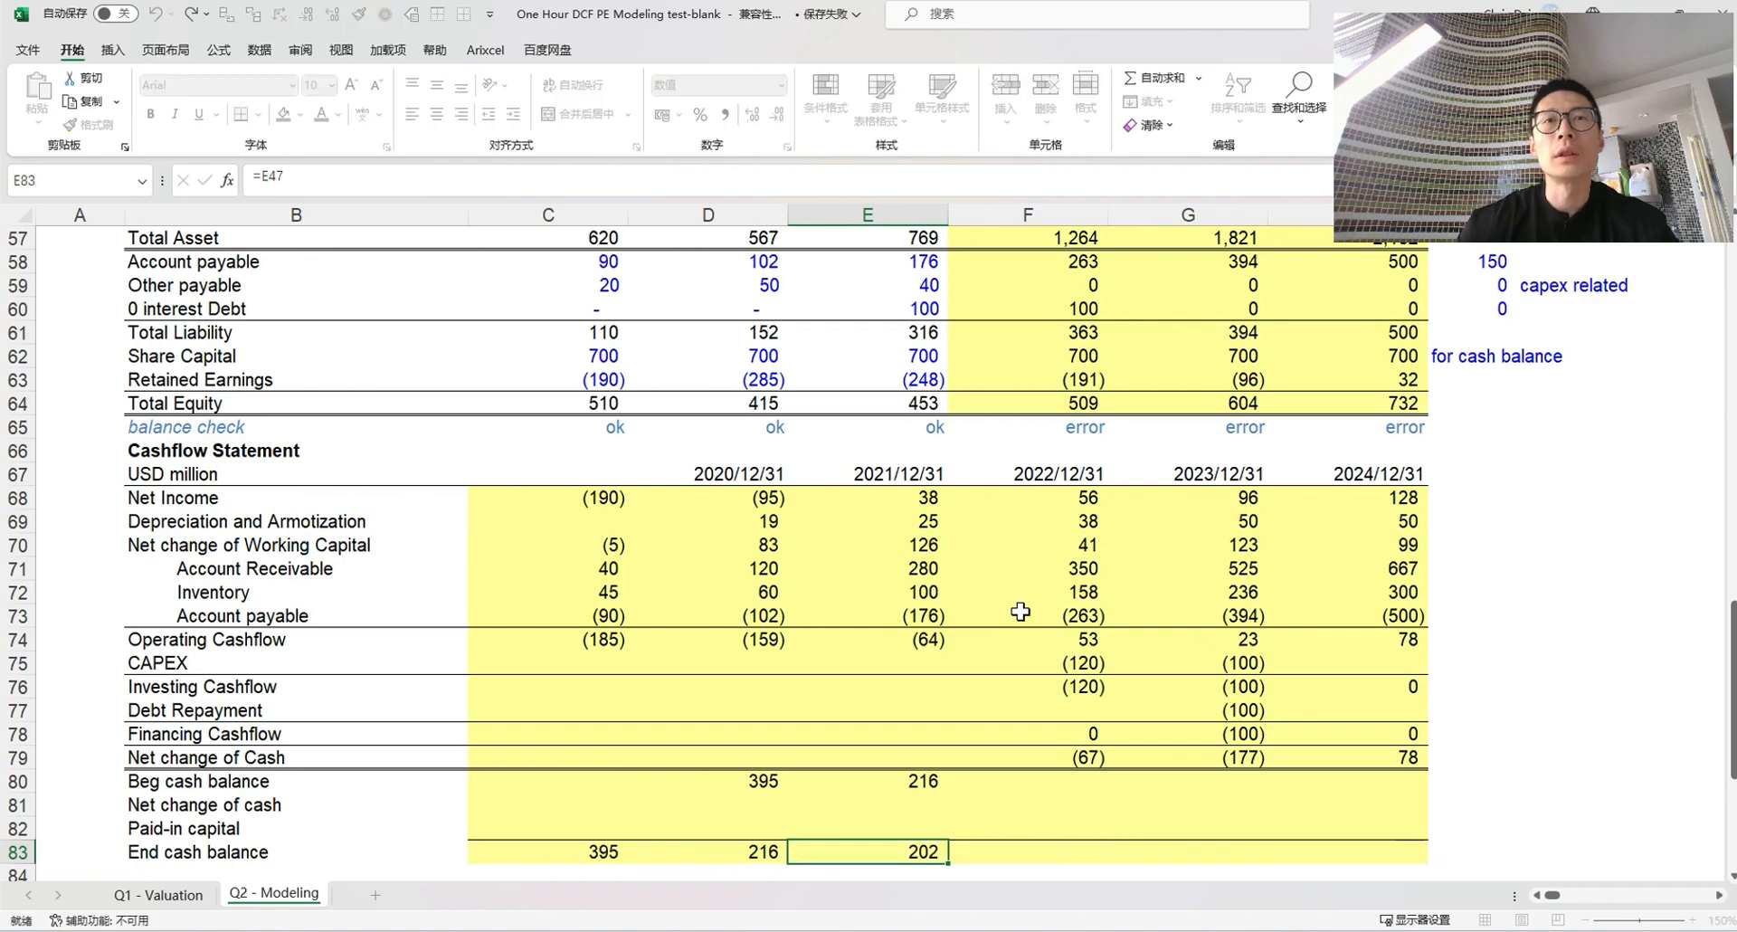
Add a dash-dot left border down the FY22 column from F31 through the cash flow statement, separating actuals from predictions
scroll(1004, 448, "up", 12)
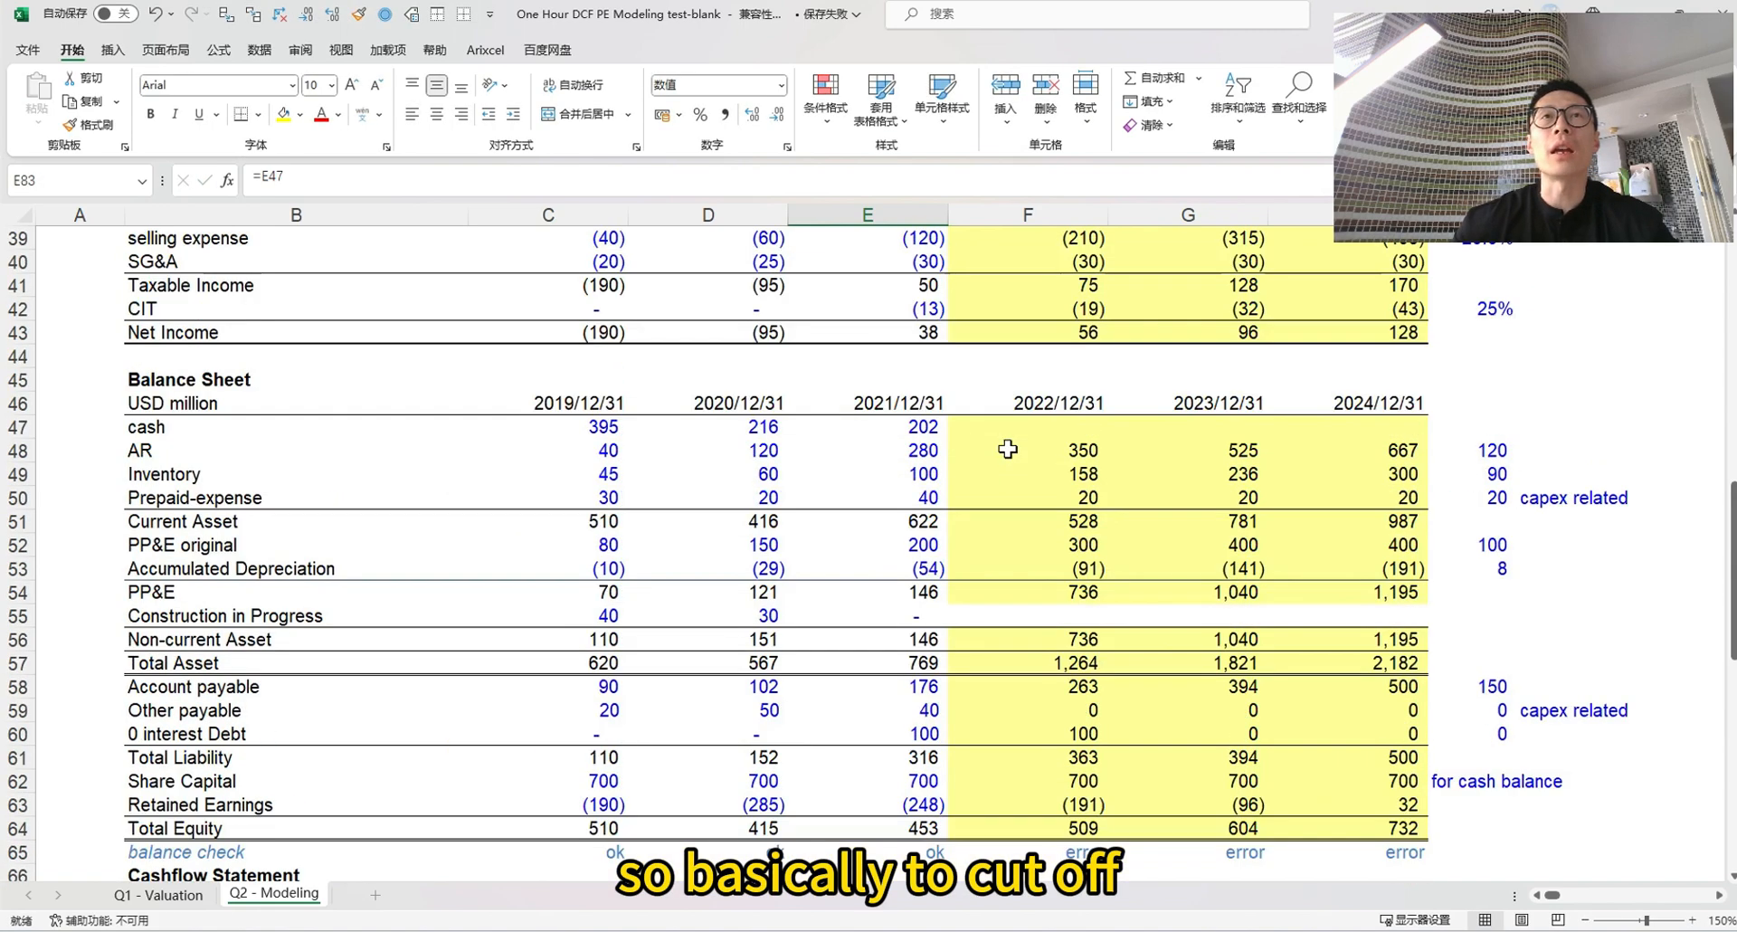
left_click_drag(1004, 474, 1039, 656)
key("ctrl+1")
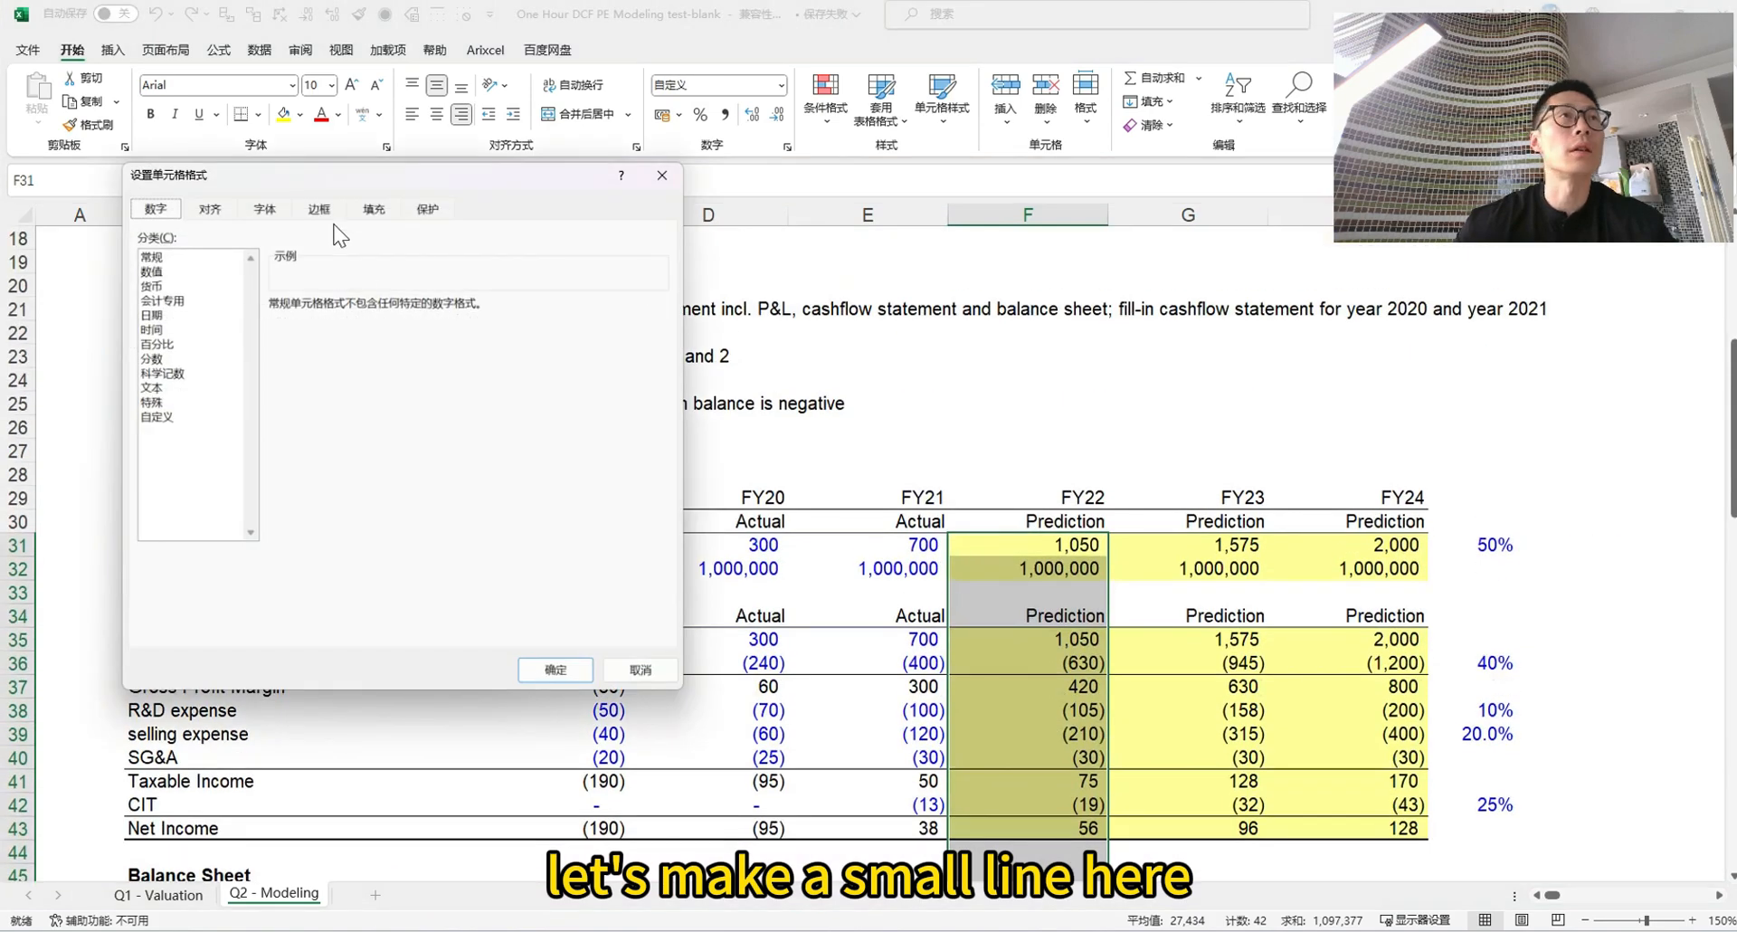
left_click(325, 215)
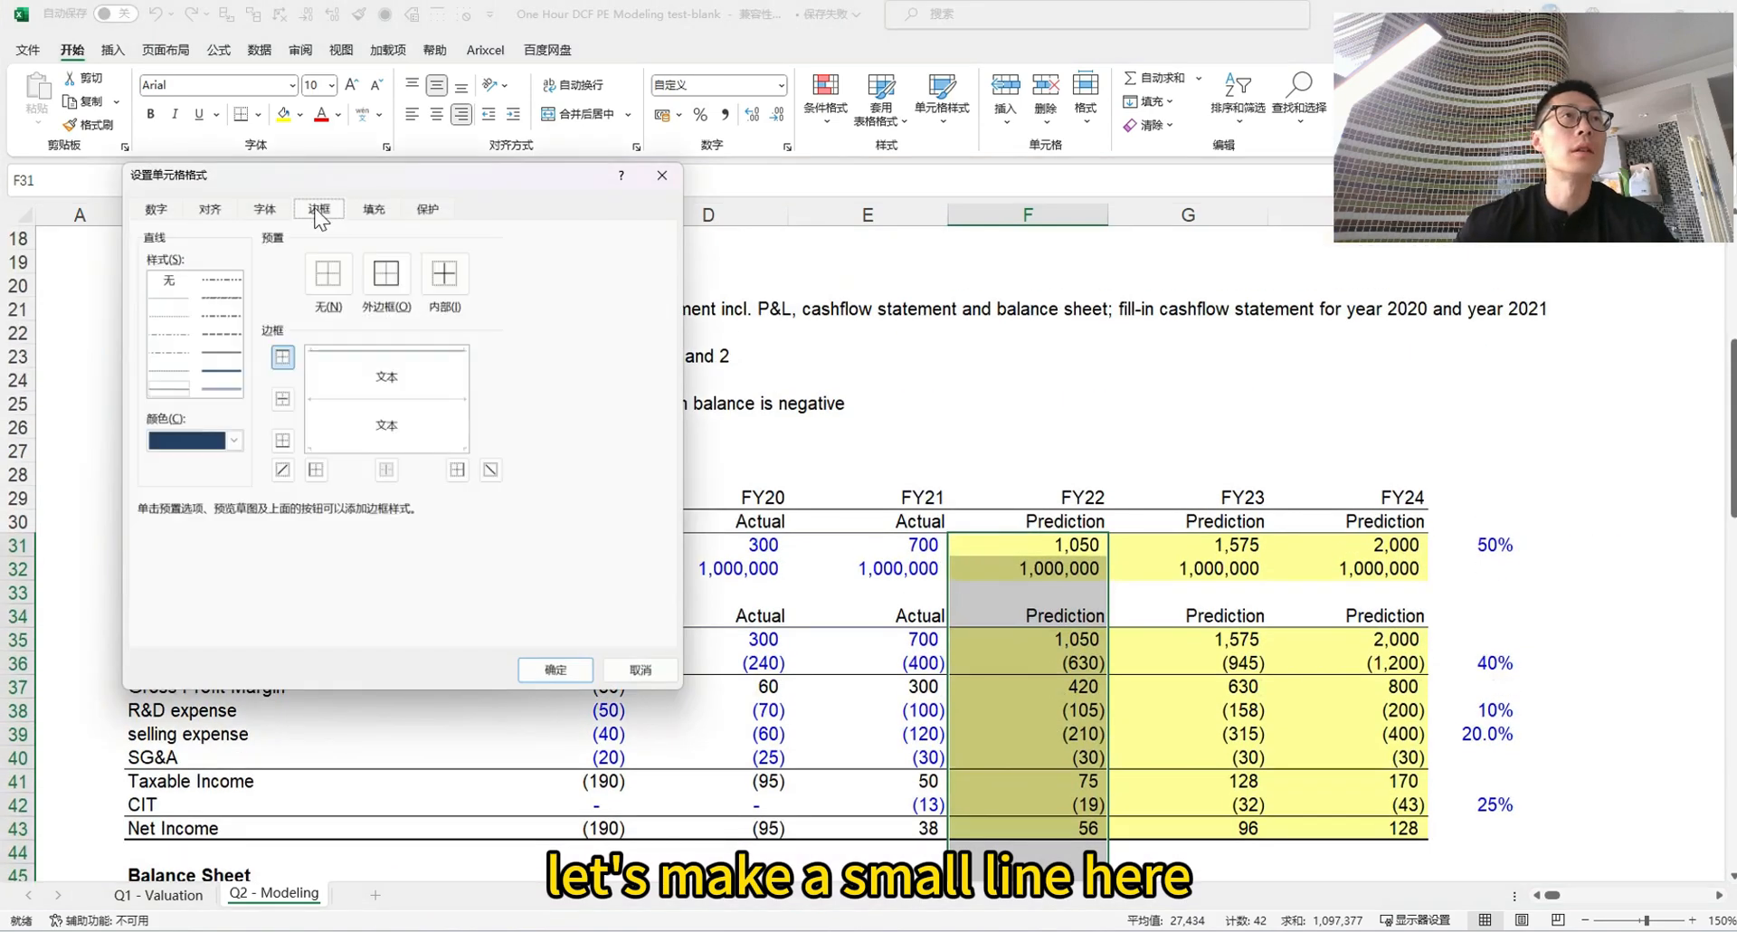
left_click(174, 332)
left_click(315, 469)
left_click(549, 671)
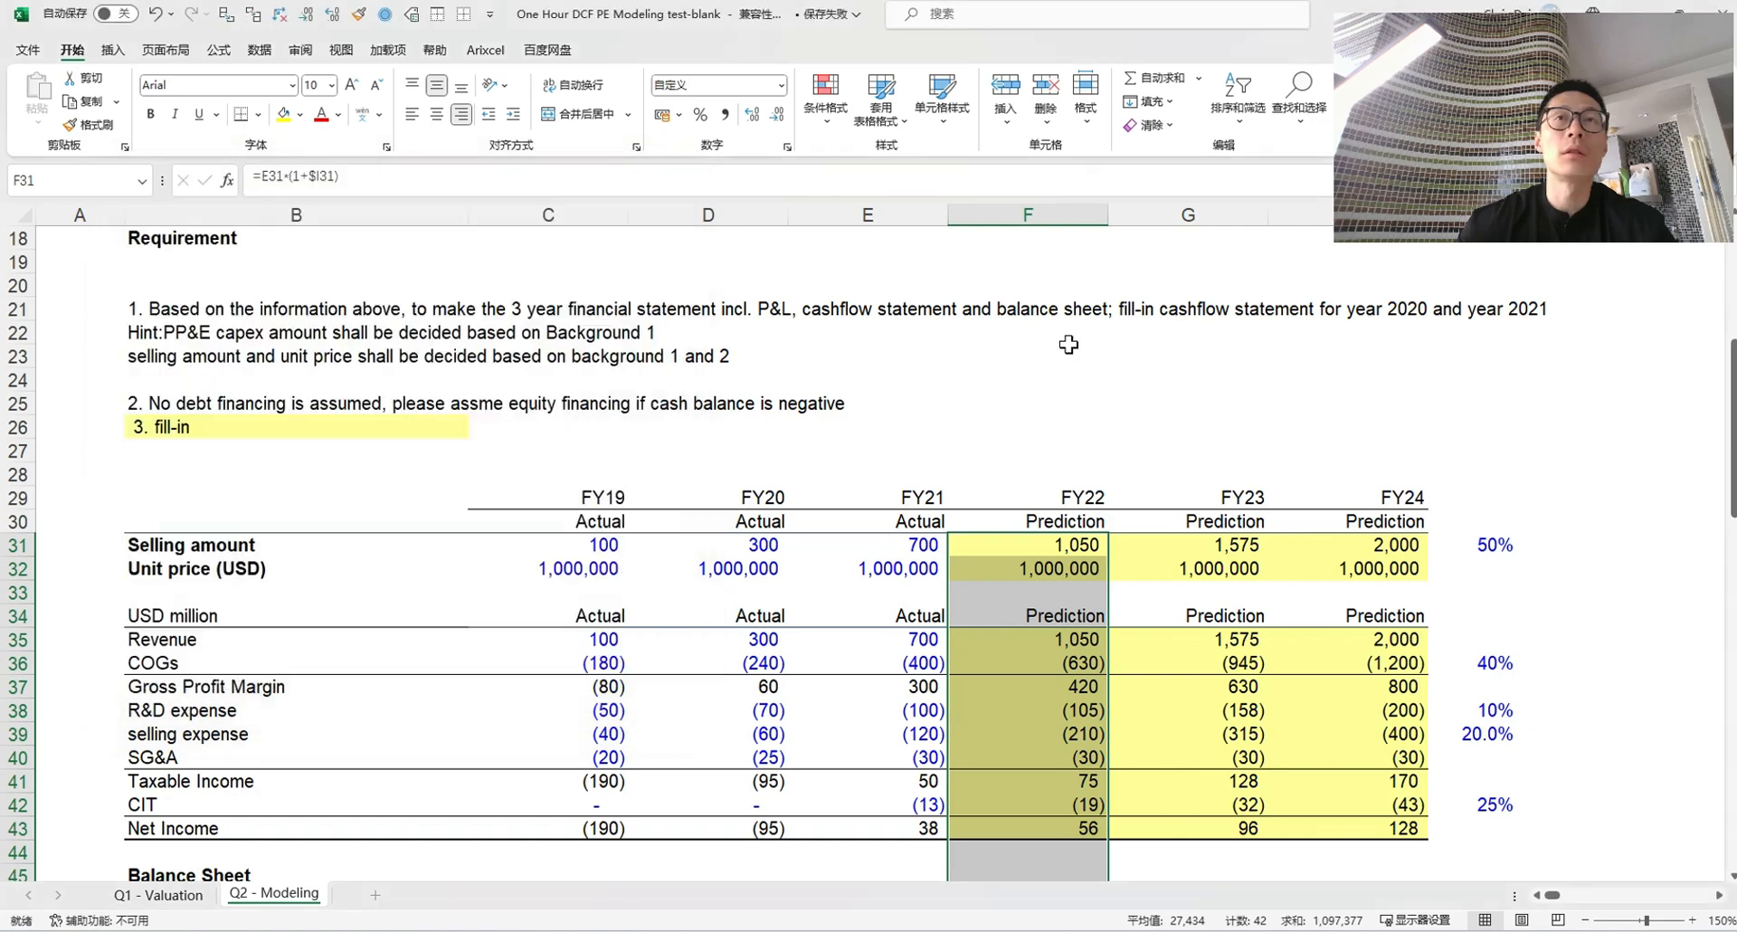
Review the divider line along the 2022 column and the 2021 End cash balance that opens the prediction period
scroll(968, 589, "down", 9)
left_click(973, 553)
scroll(962, 574, "down", 5)
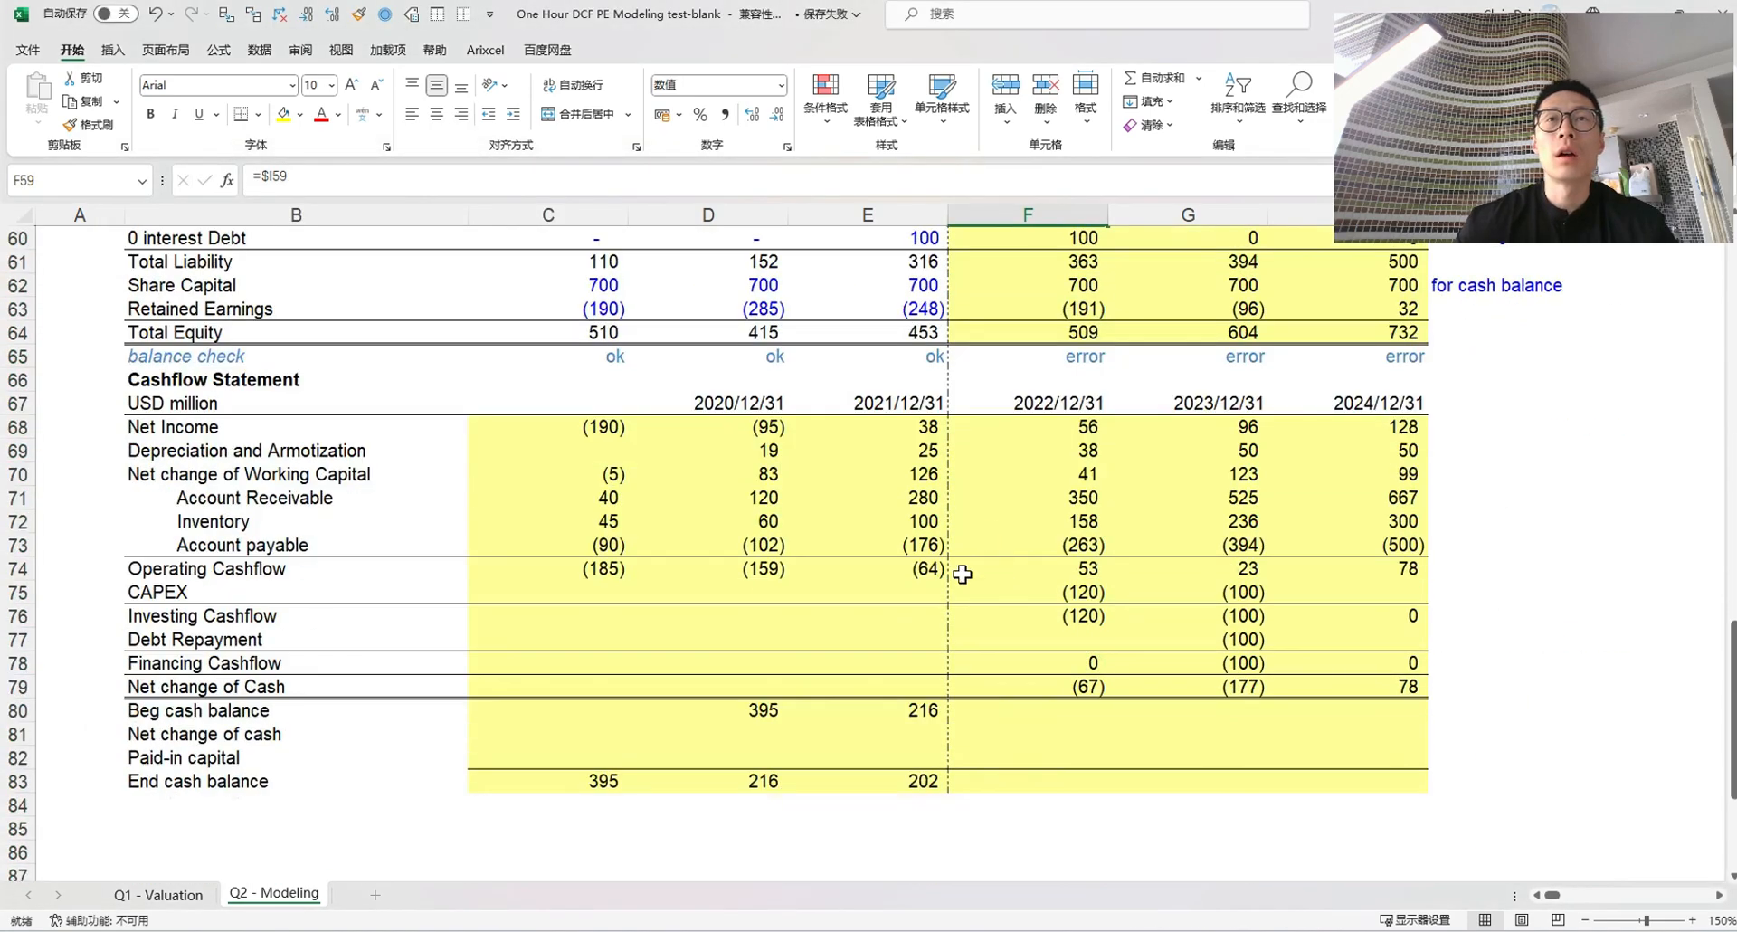
left_click(1052, 432)
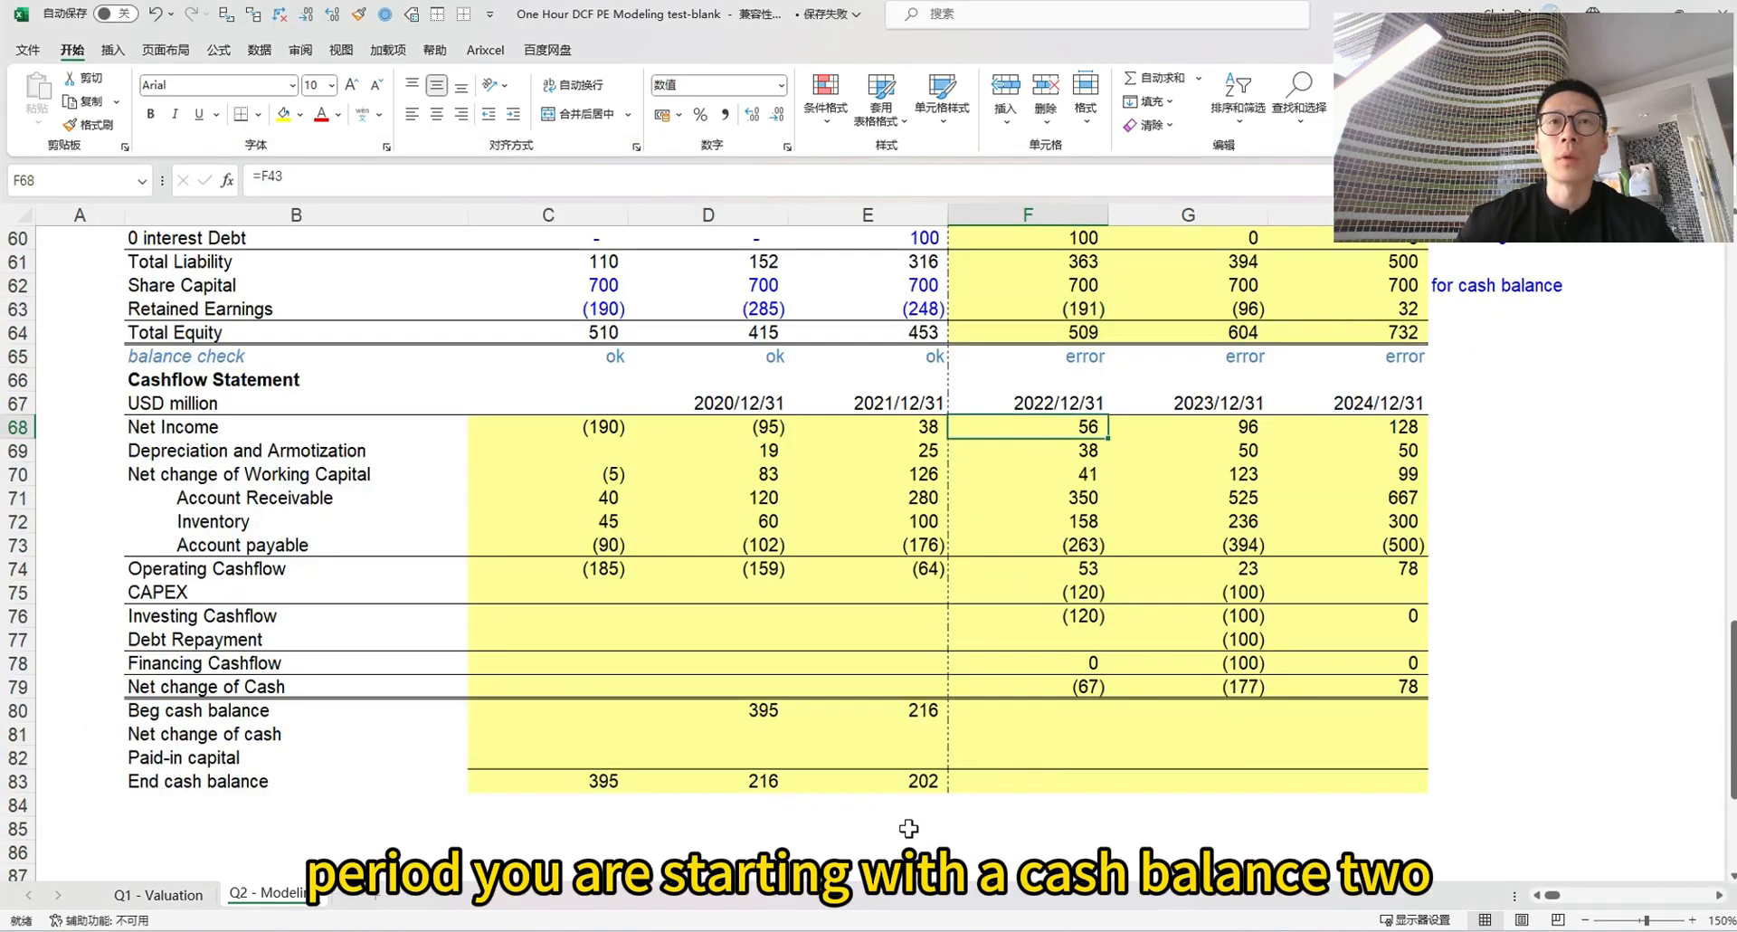
left_click(907, 781)
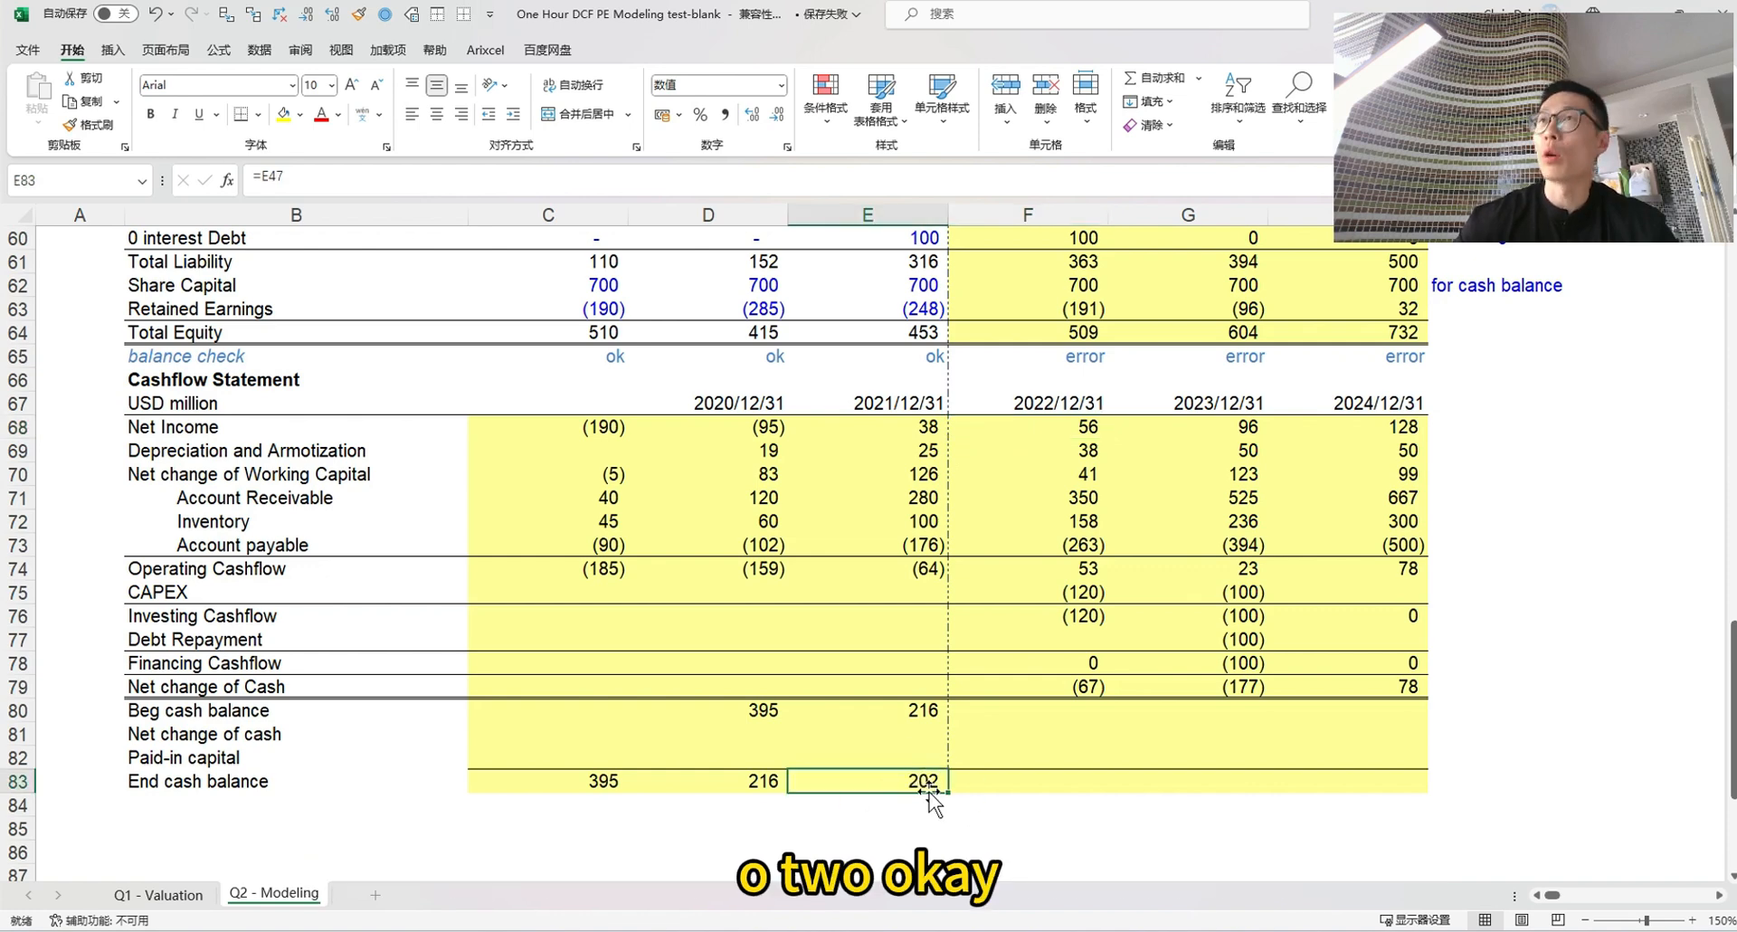
scroll(930, 789, "up", 2)
scroll(1035, 677, "down", 2)
scroll(1035, 677, "up", 5)
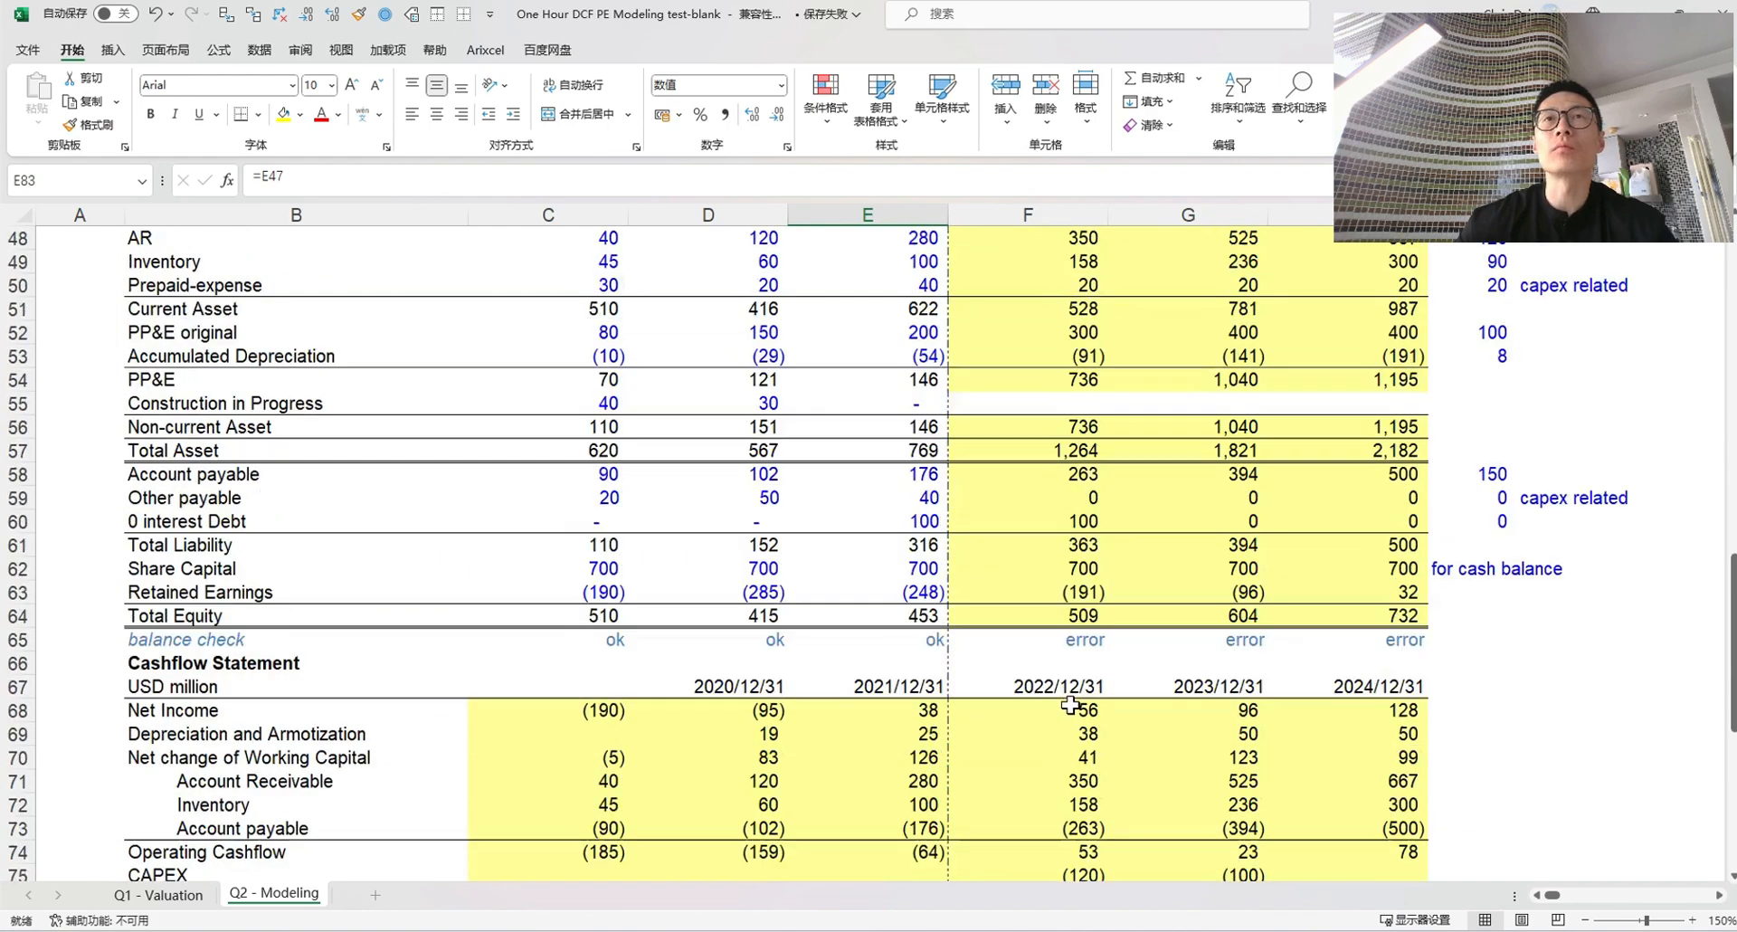
scroll(1076, 634, "down", 4)
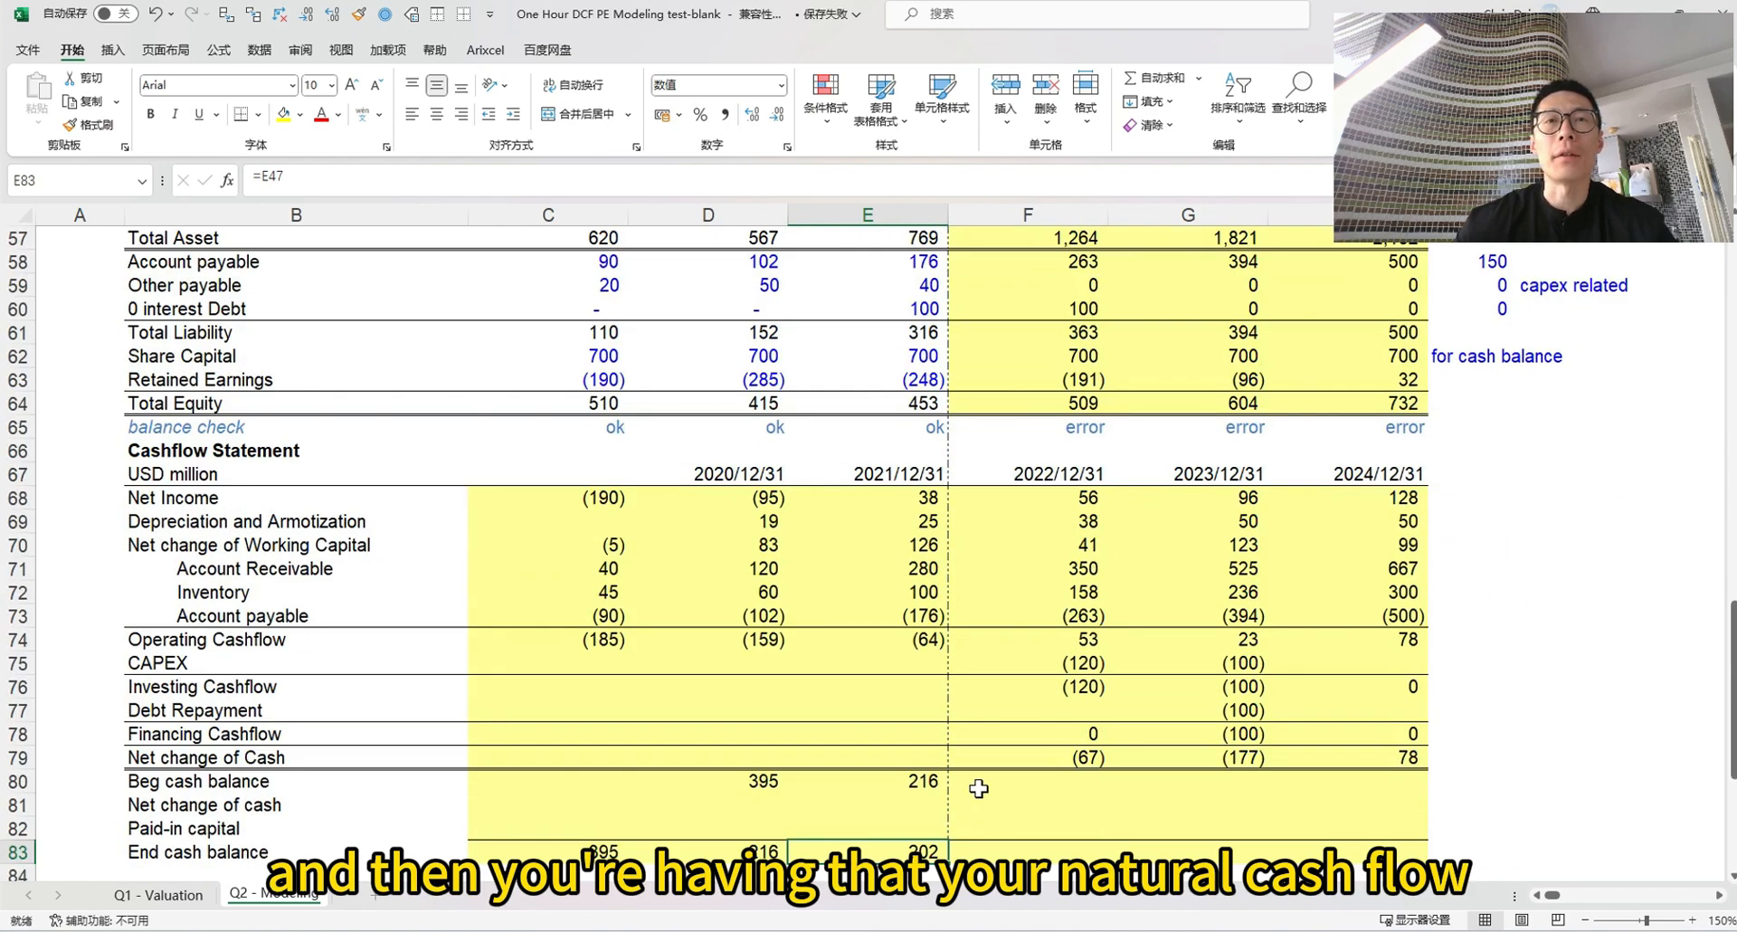
Set the 2022 Beg cash balance to the 2021 End cash balance with =E83
left_click(978, 789)
type("=")
key("Left")
key("Down")
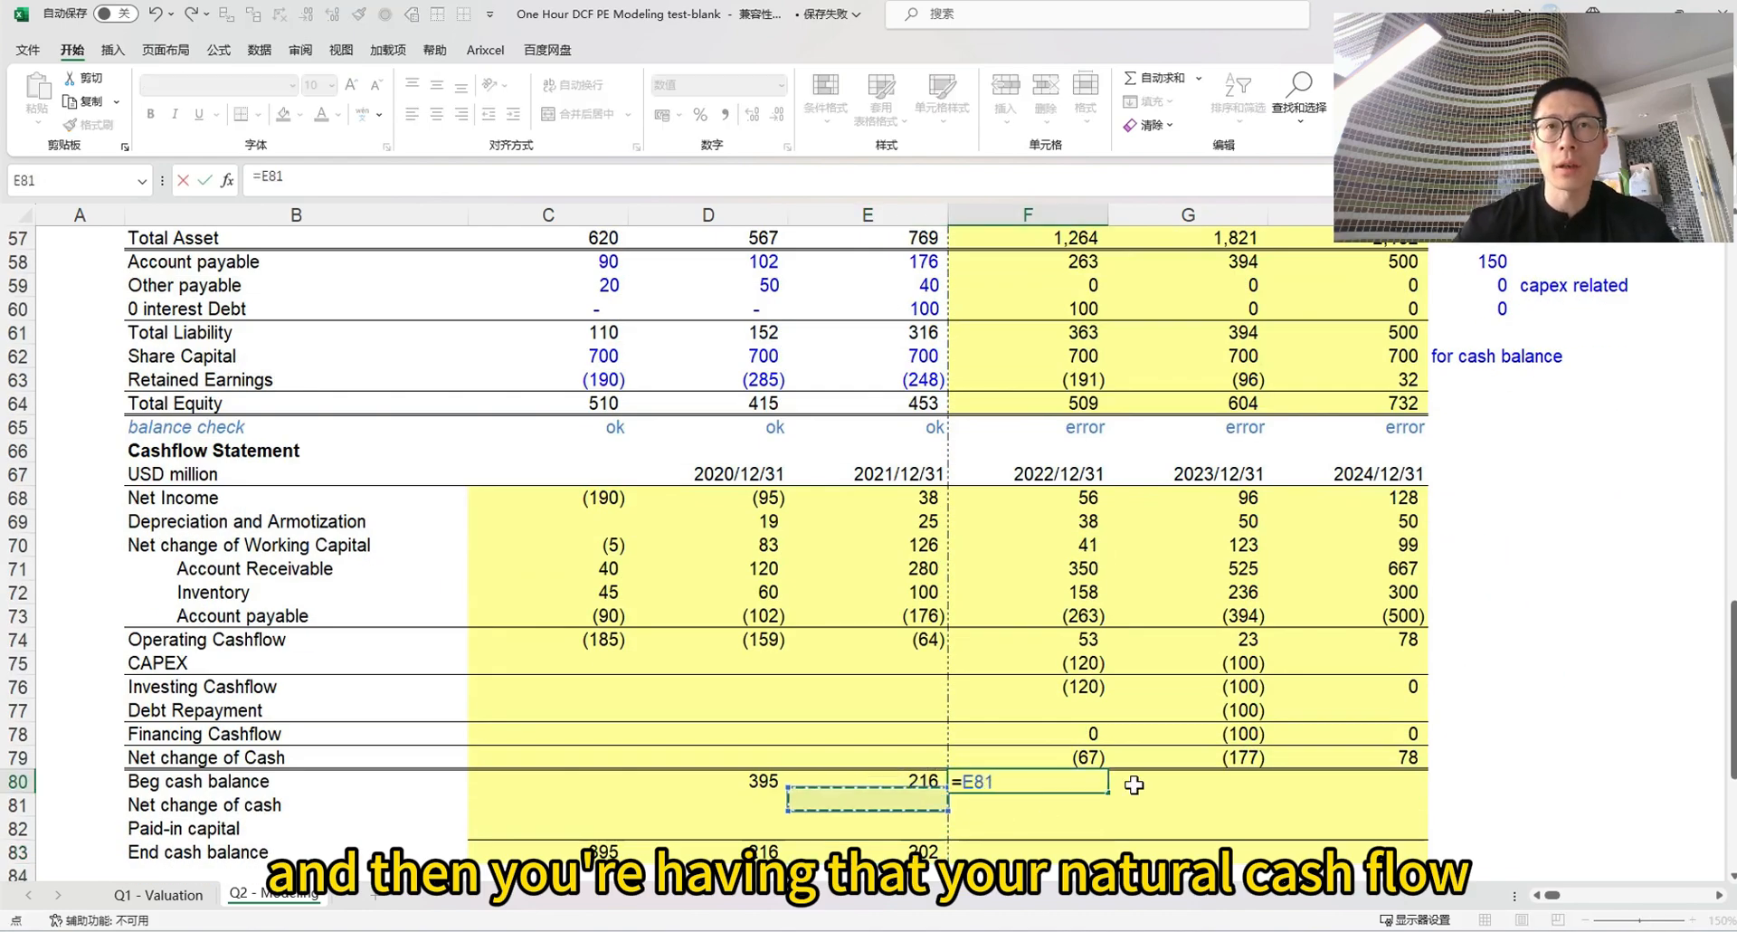
key("Down")
key("Down")
key("Return")
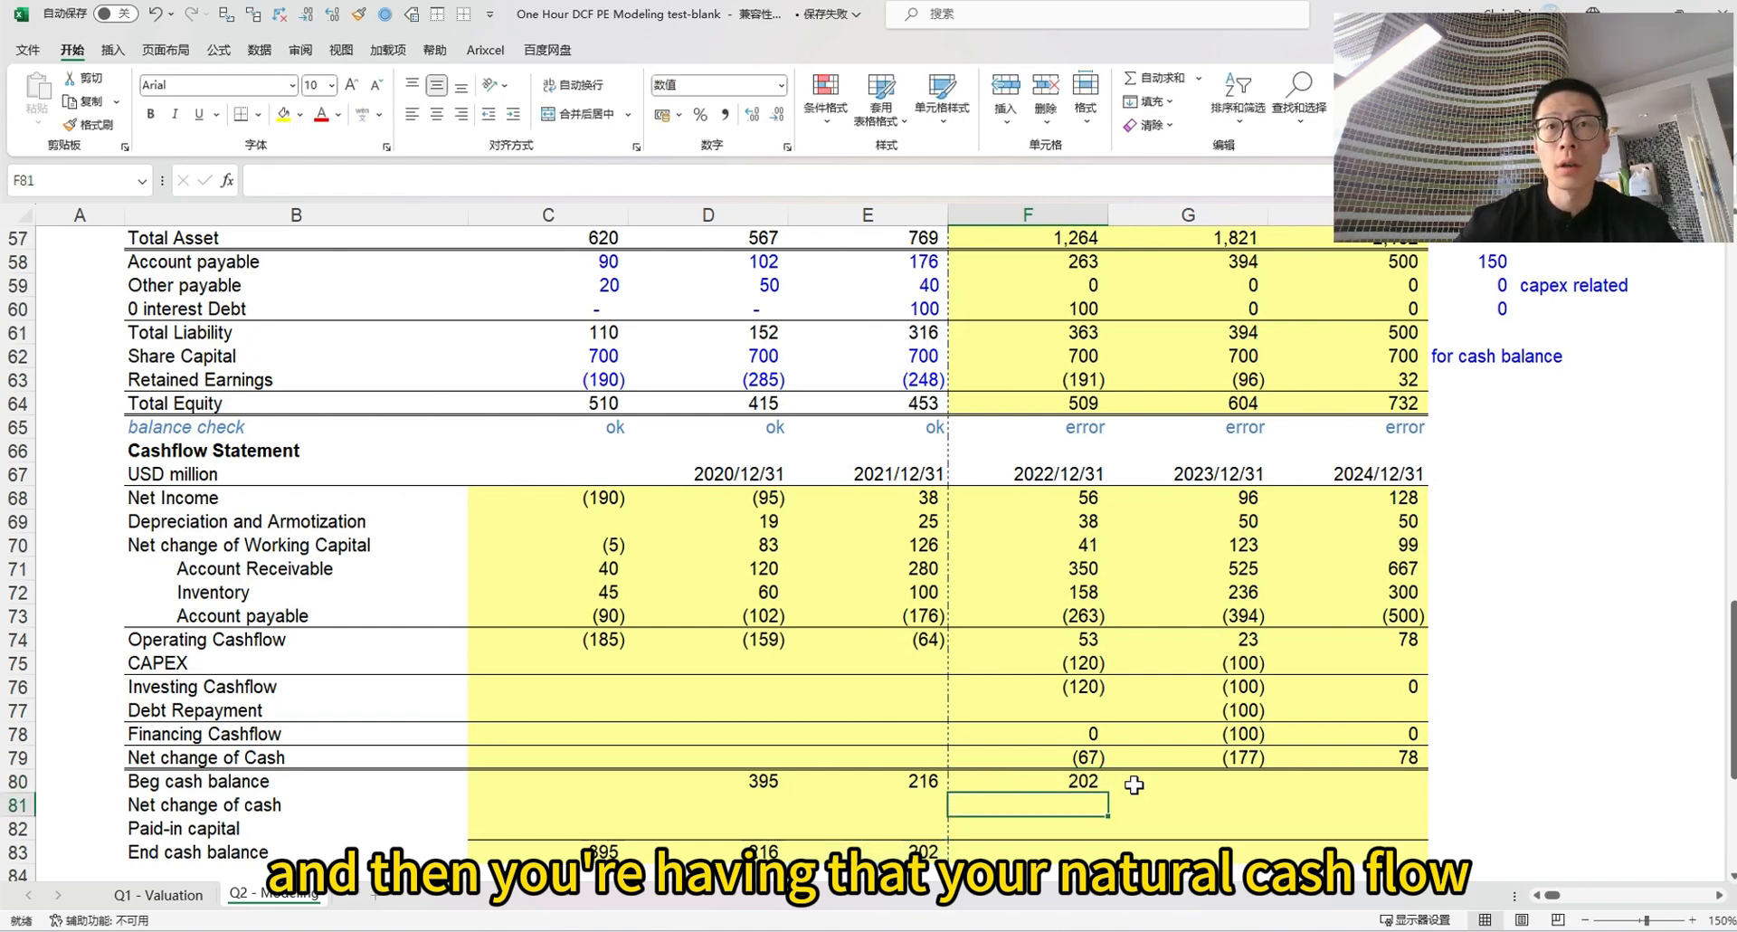
Link the 2022 Net change of cash in F81 to the cash flow statement's net change with =F79
type("=")
key("Up")
key("Up")
key("Return")
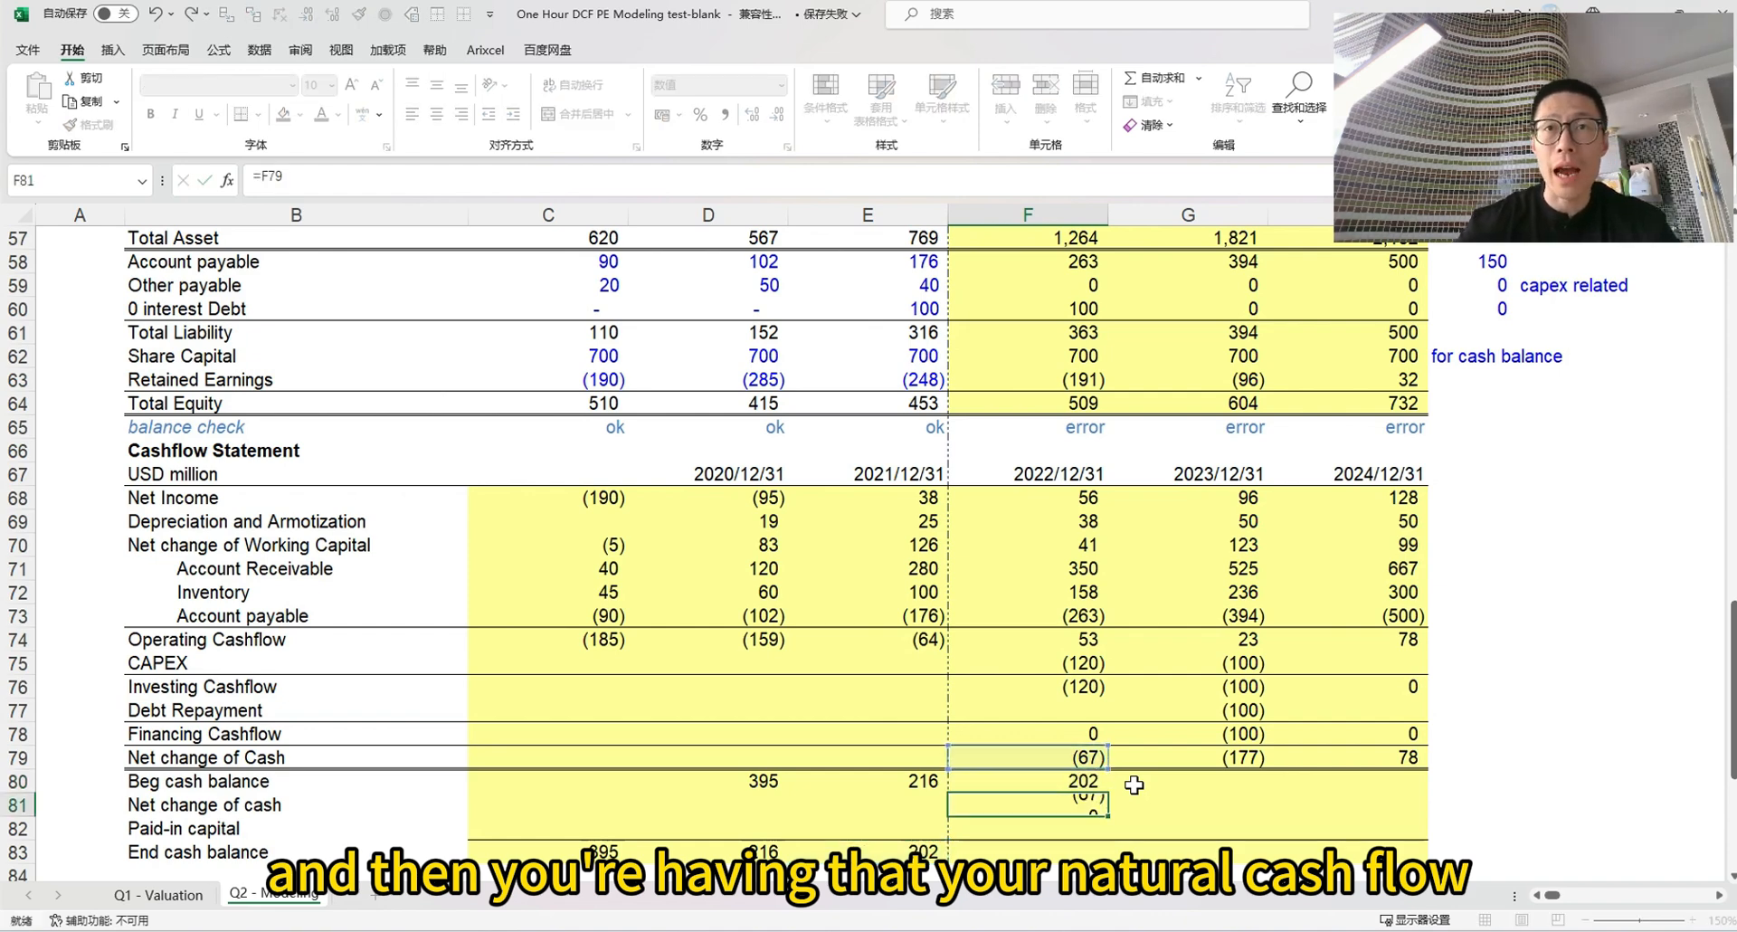
Calculate the 2022 End cash balance in F83 with =SUM(F80:F82)
key("Down")
key("alt+=")
key("Right")
key("Up")
key("Up")
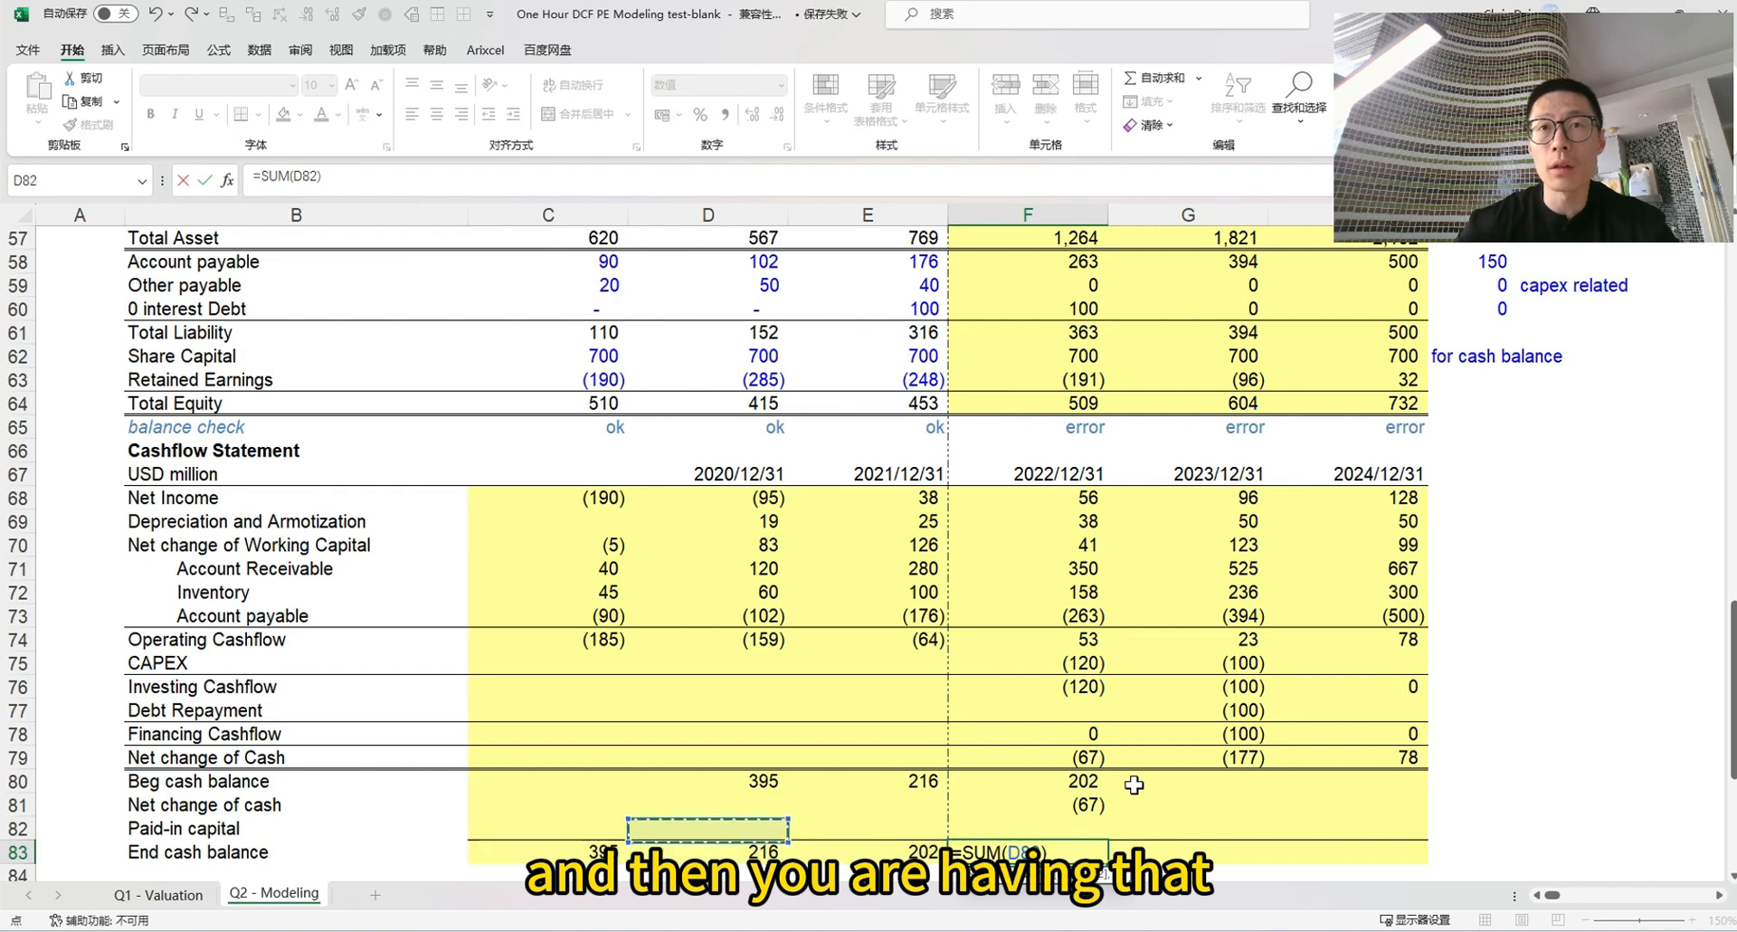
key("Right")
key("Right")
key("Right")
key("Left")
key("Up")
key("shift+Down")
key("shift+Down")
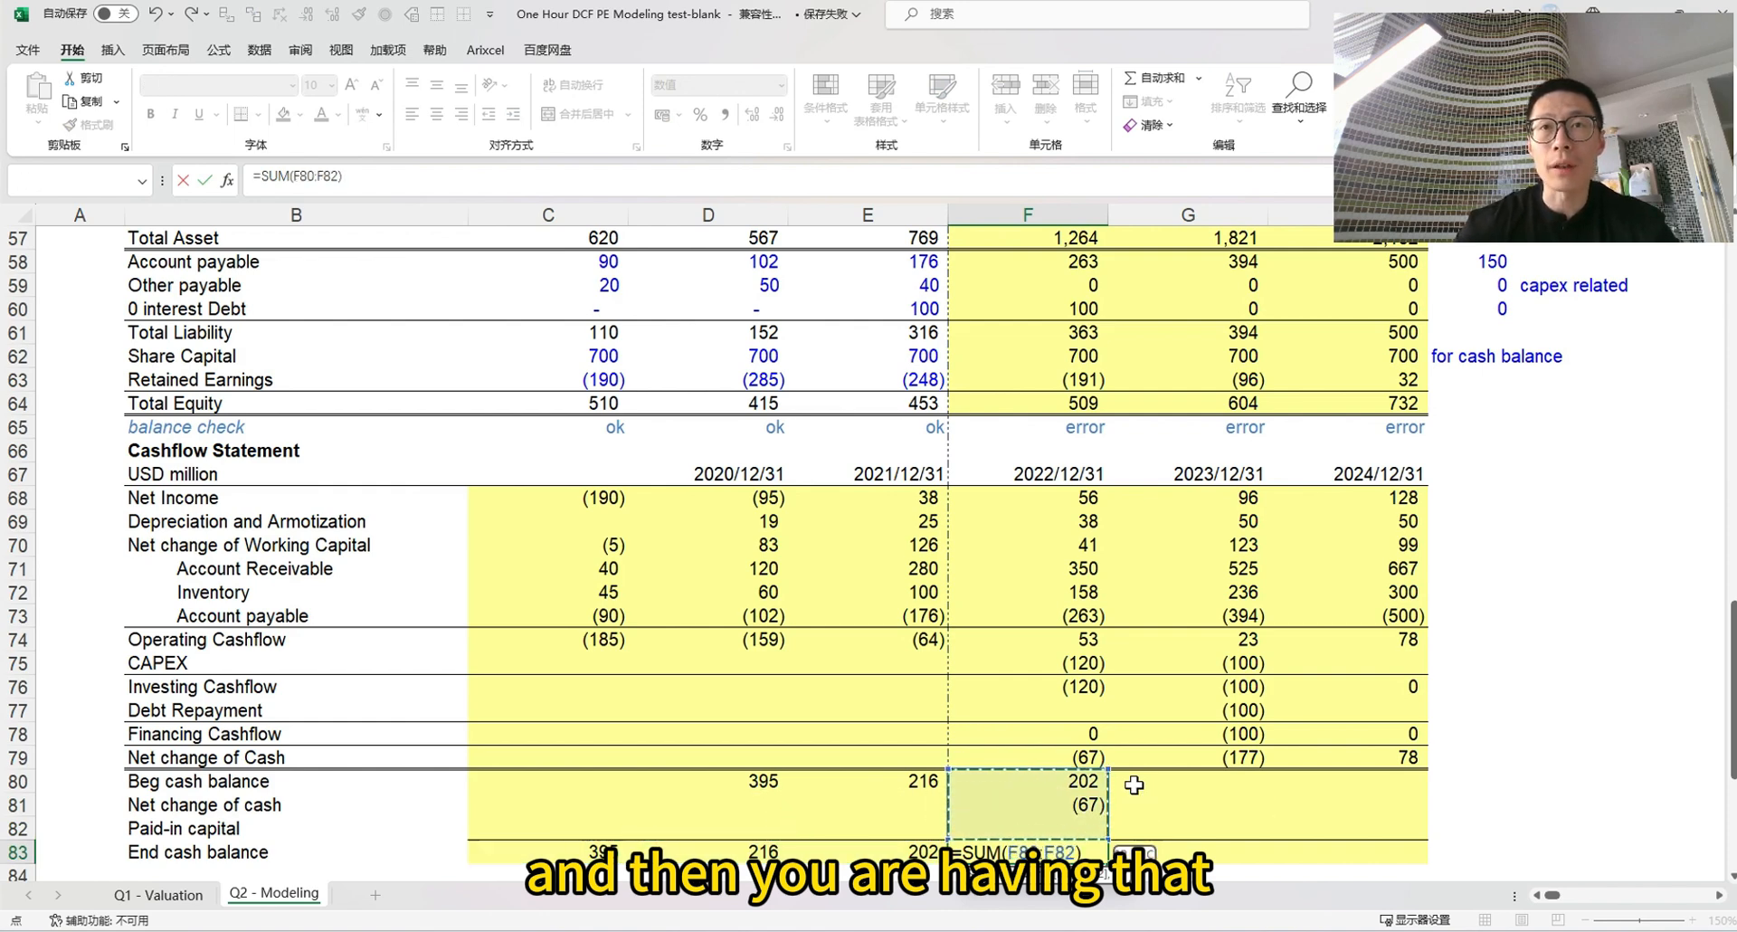
key("Return")
key("Up")
key("Left")
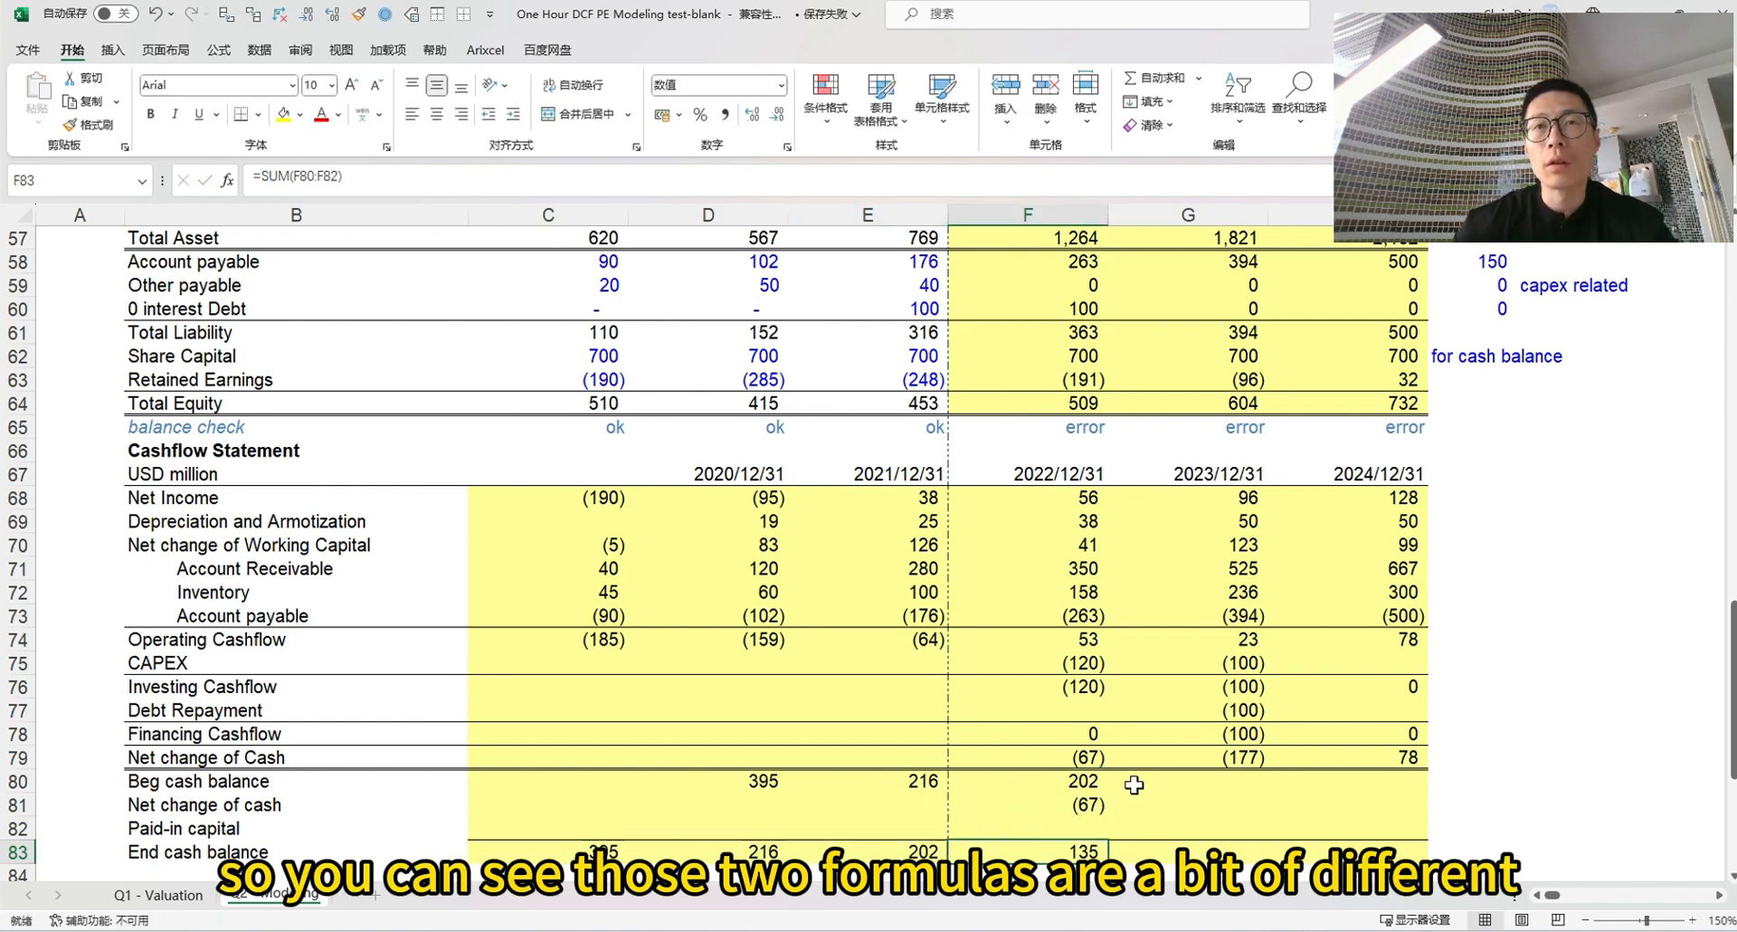
Fill the 2022 cash balance formulas in F80:F83 across to the 2023 and 2024 columns
key("Right")
key("Up")
key("Up")
key("Up")
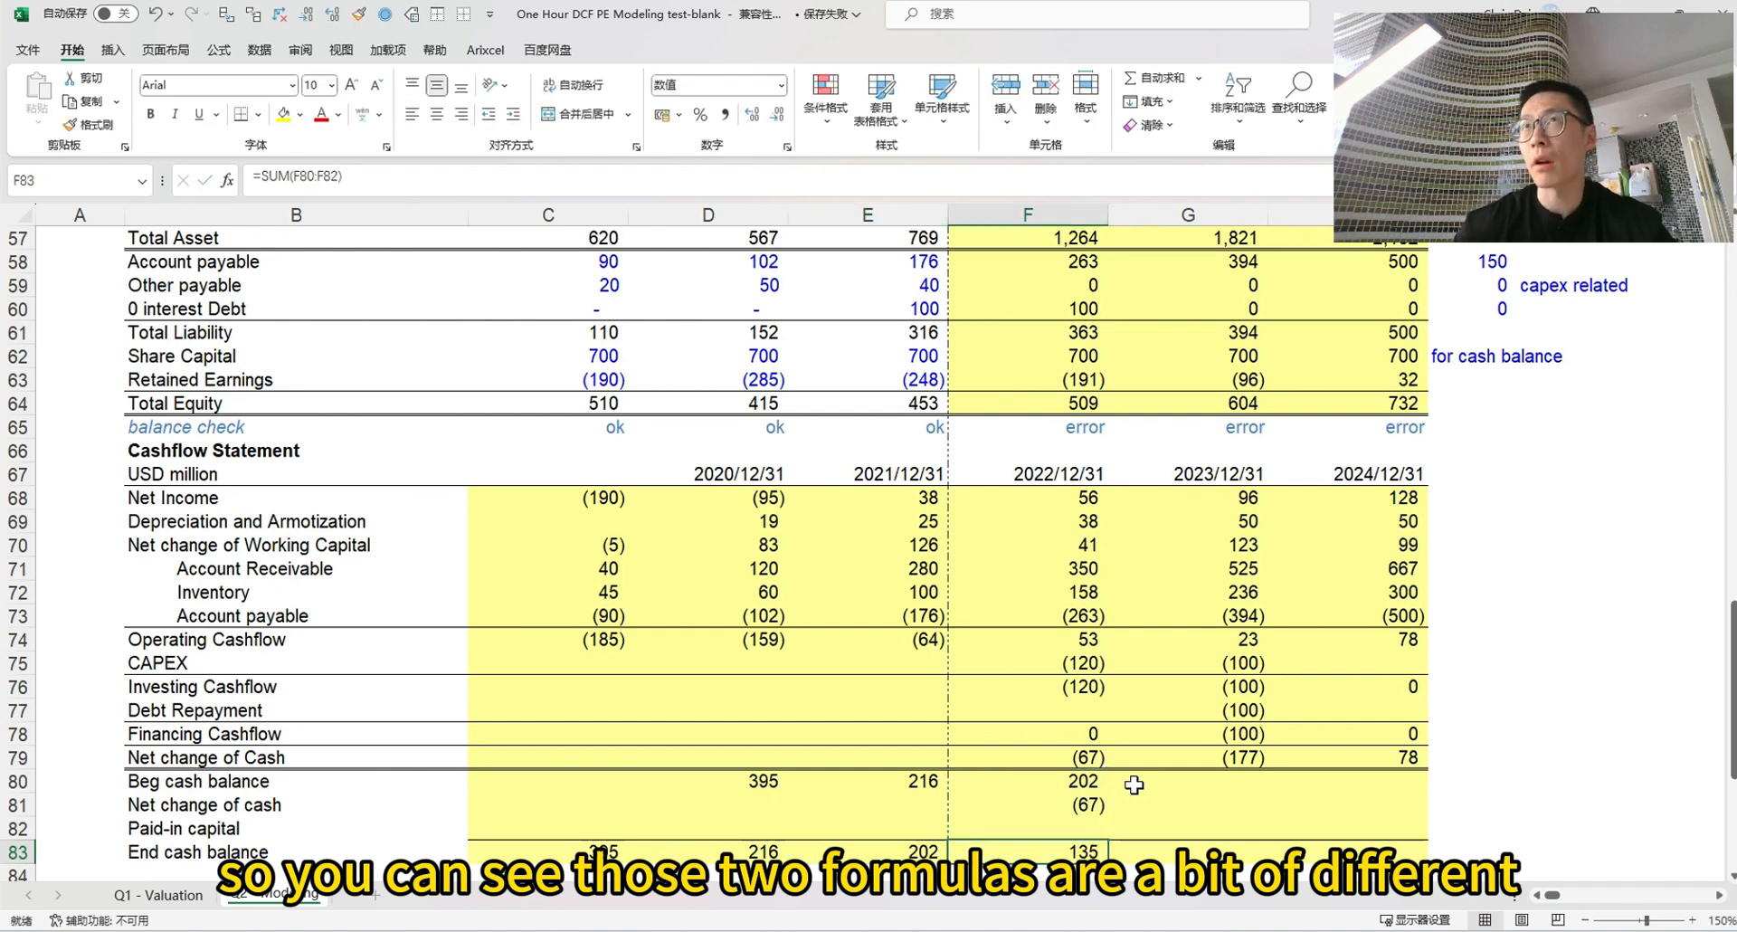
key("shift+Down")
key("shift+Down")
key("shift+Down")
key("shift+Right")
key("shift+Right")
key("shift+Right")
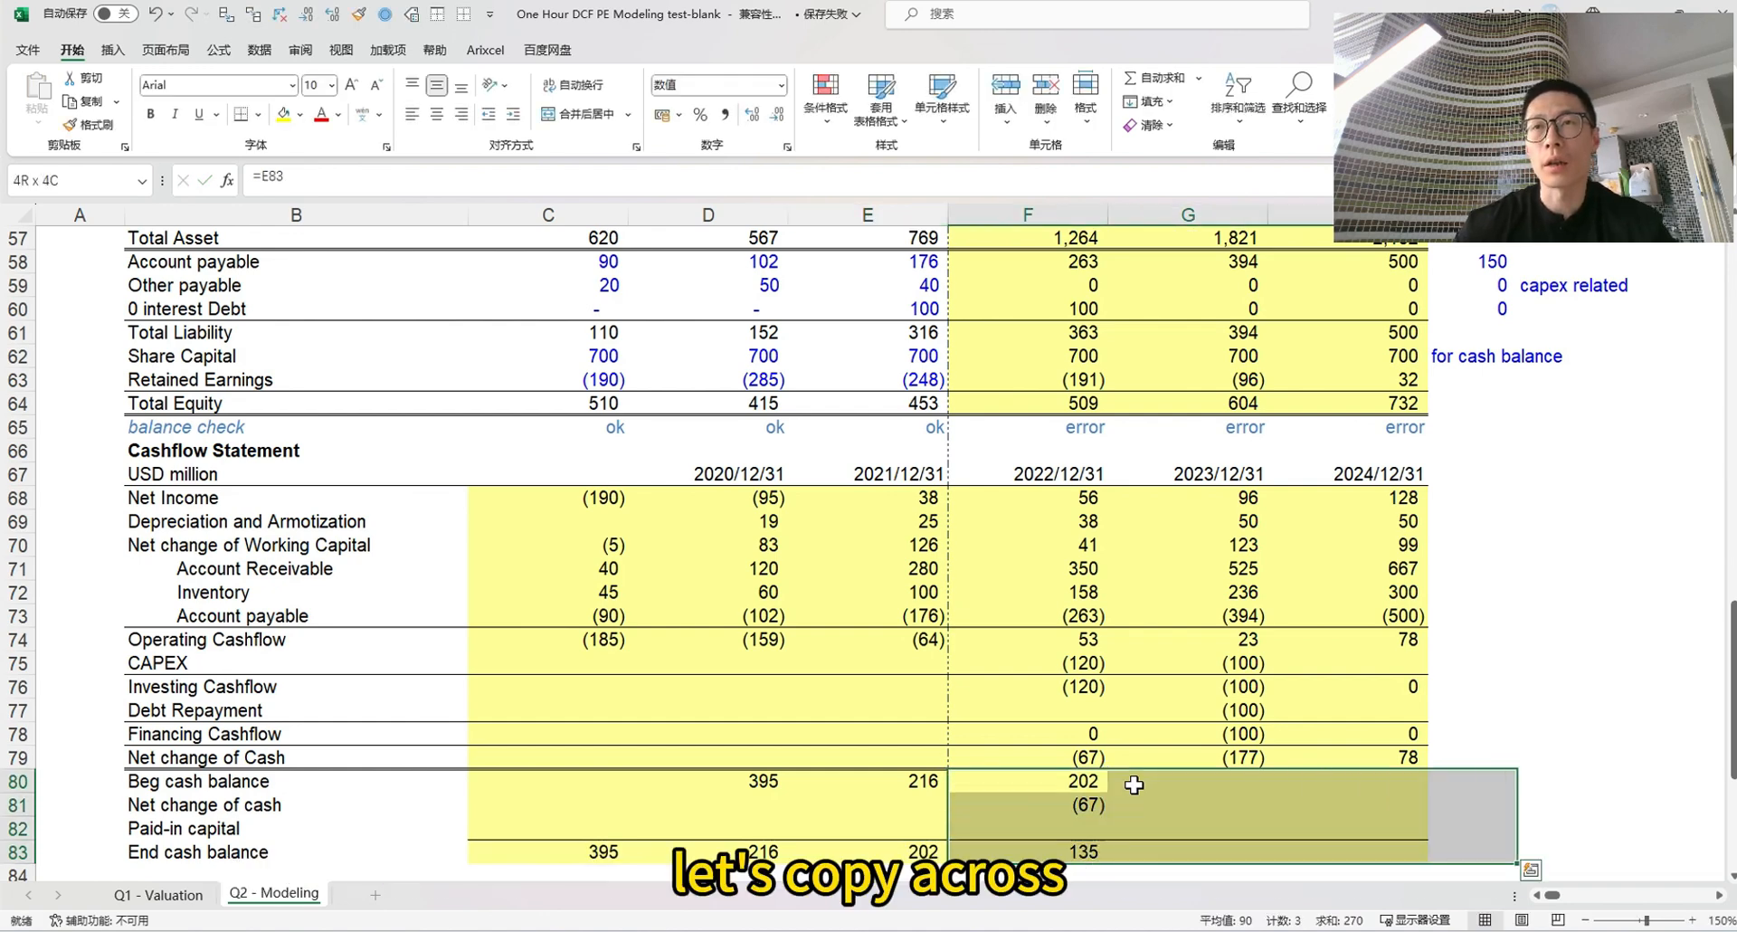
key("shift+Left")
key("ctrl+r")
key("Right")
key("Left")
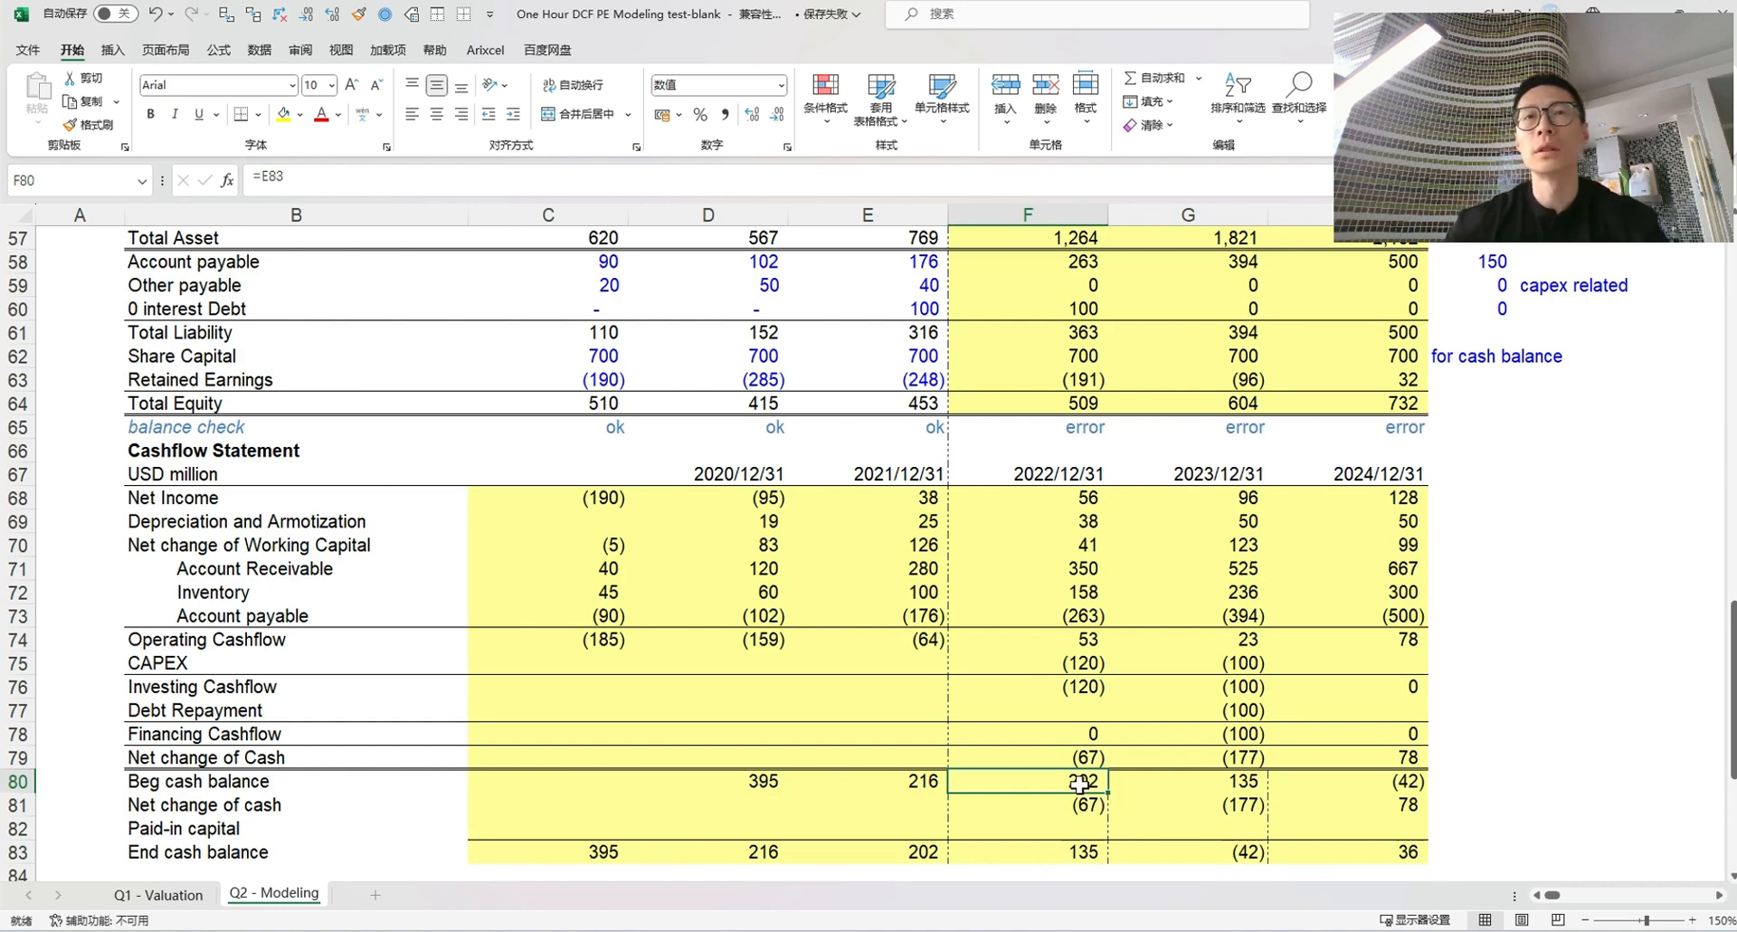
Clean up the borders of F80:H83, keeping only the divider line before 2022 and a line above End cash balance
left_click_drag(1078, 780, 1307, 845)
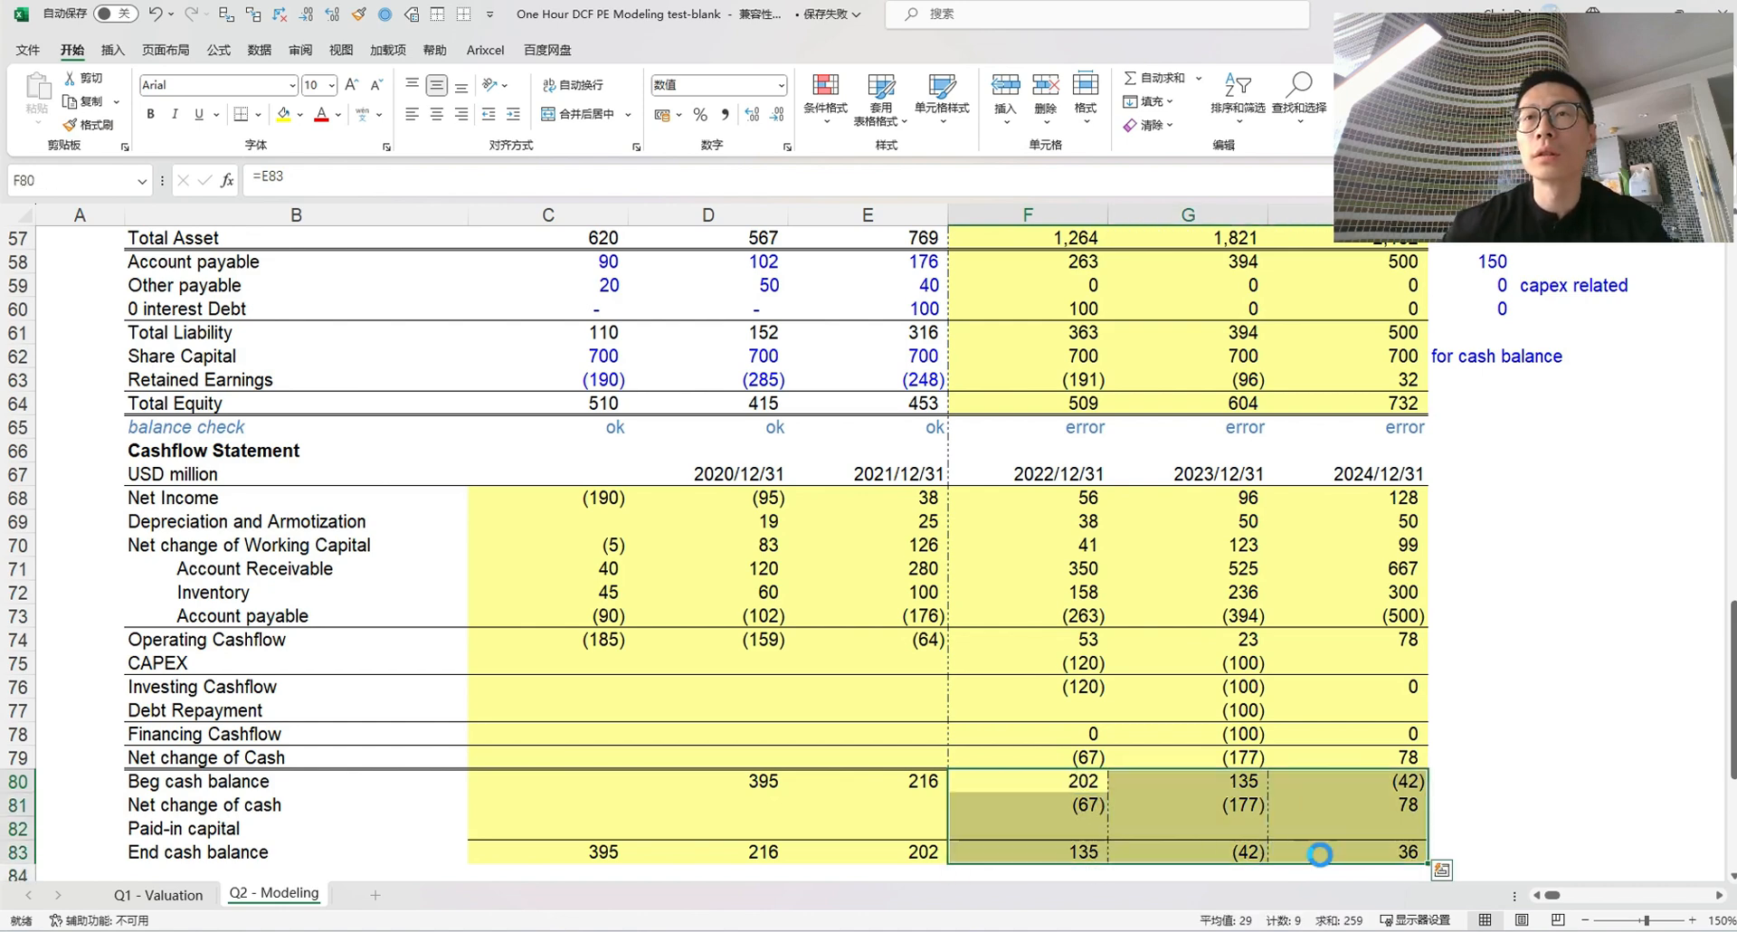
key("ctrl+1")
left_click(345, 284)
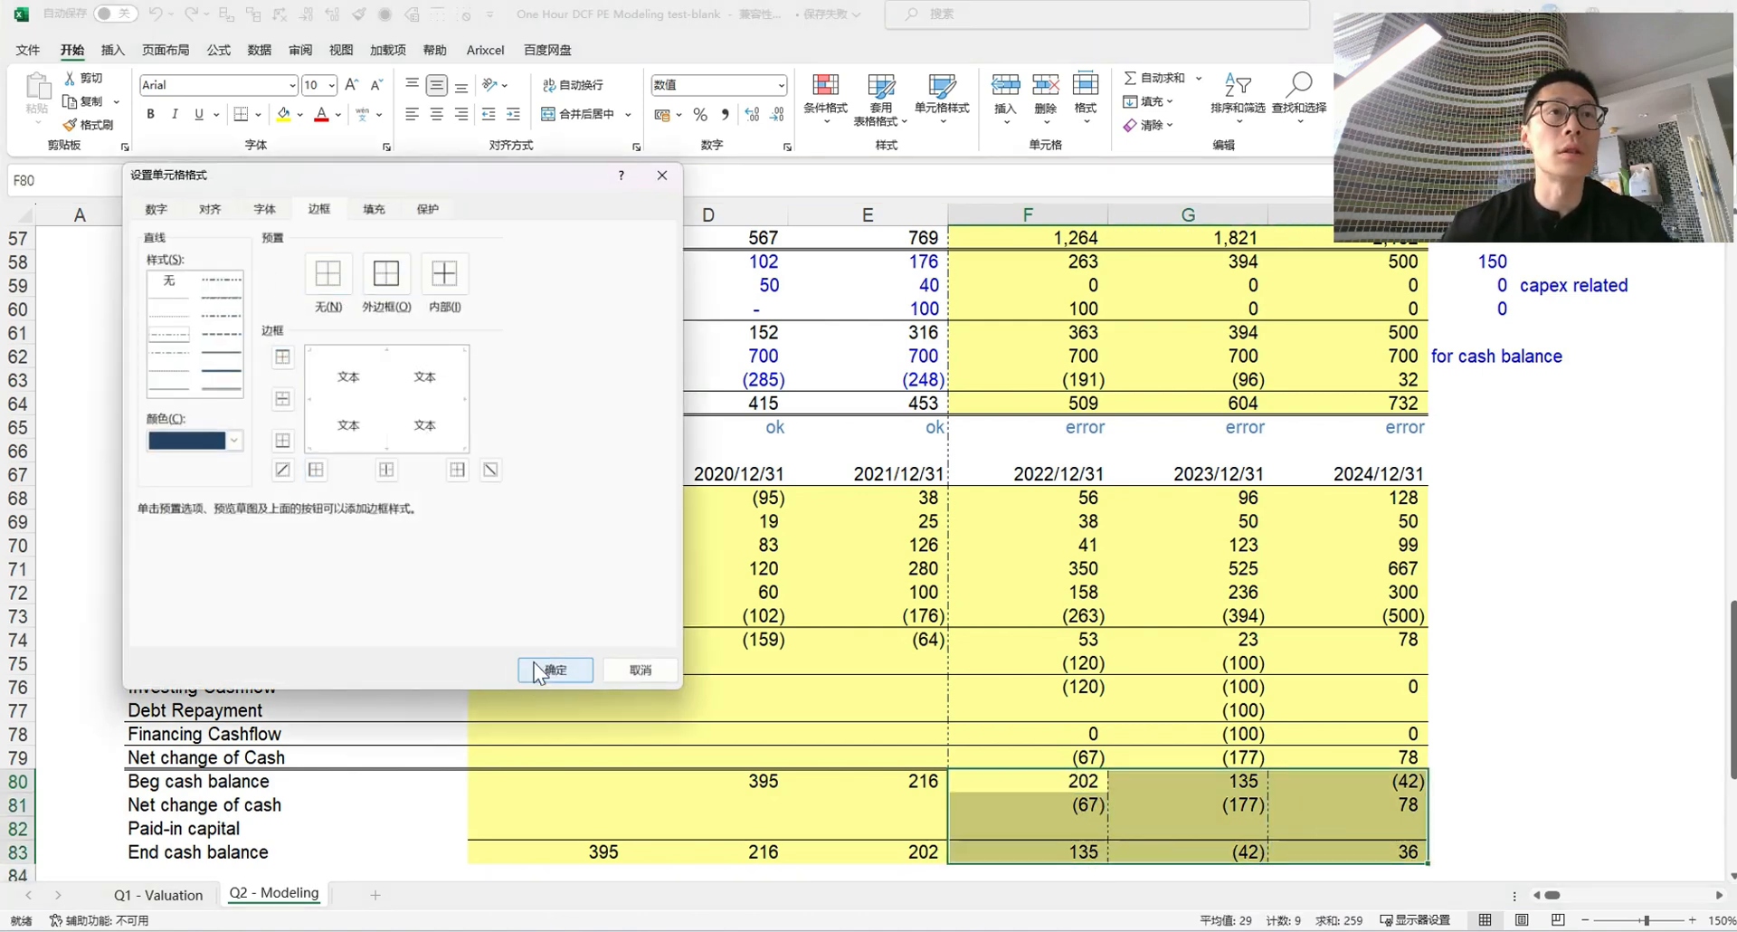
left_click(534, 663)
key("ctrl+1")
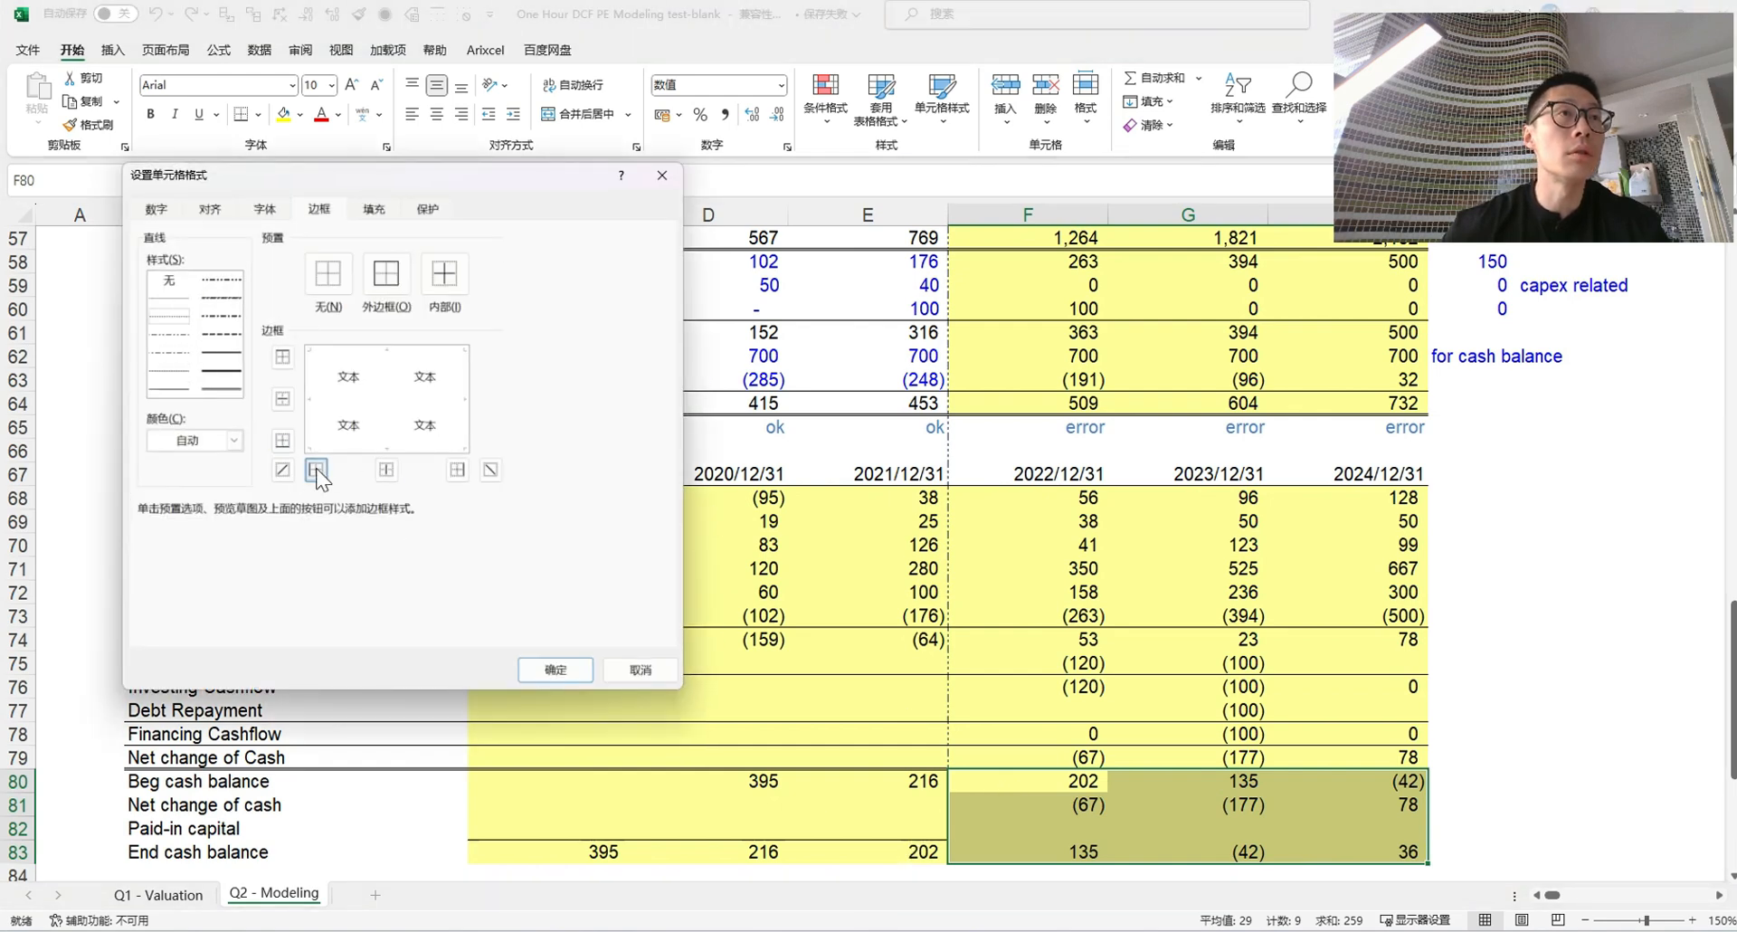
left_click(574, 667)
left_click(1000, 847)
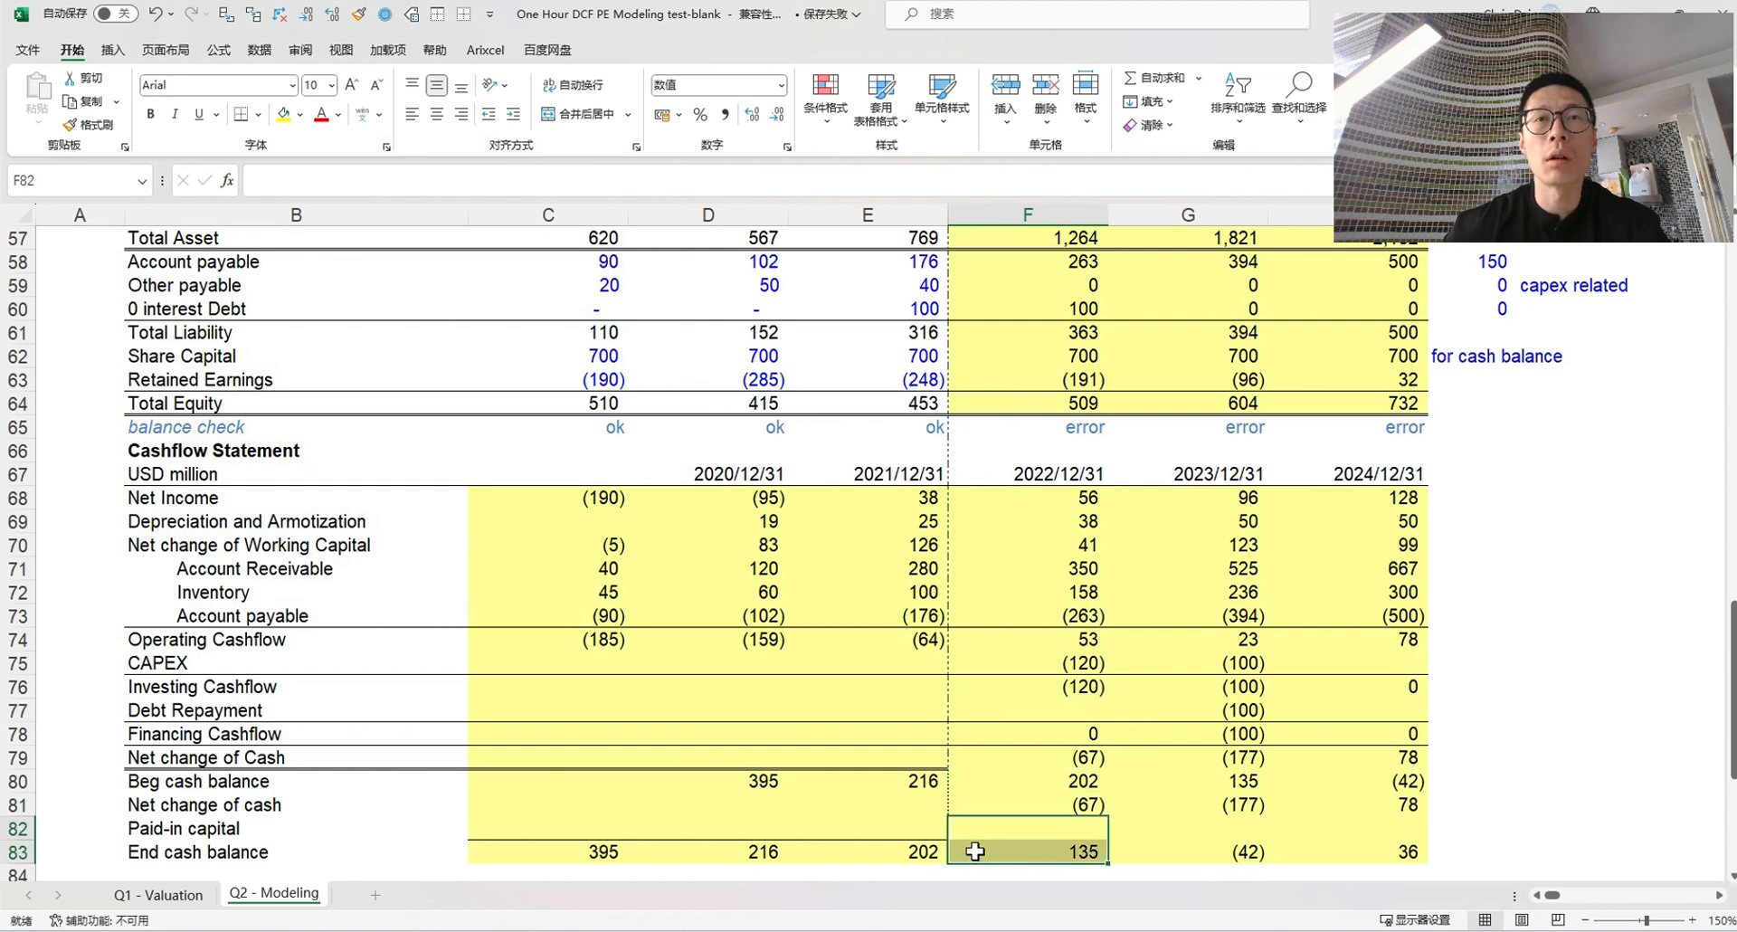
left_click_drag(1001, 848, 1354, 840)
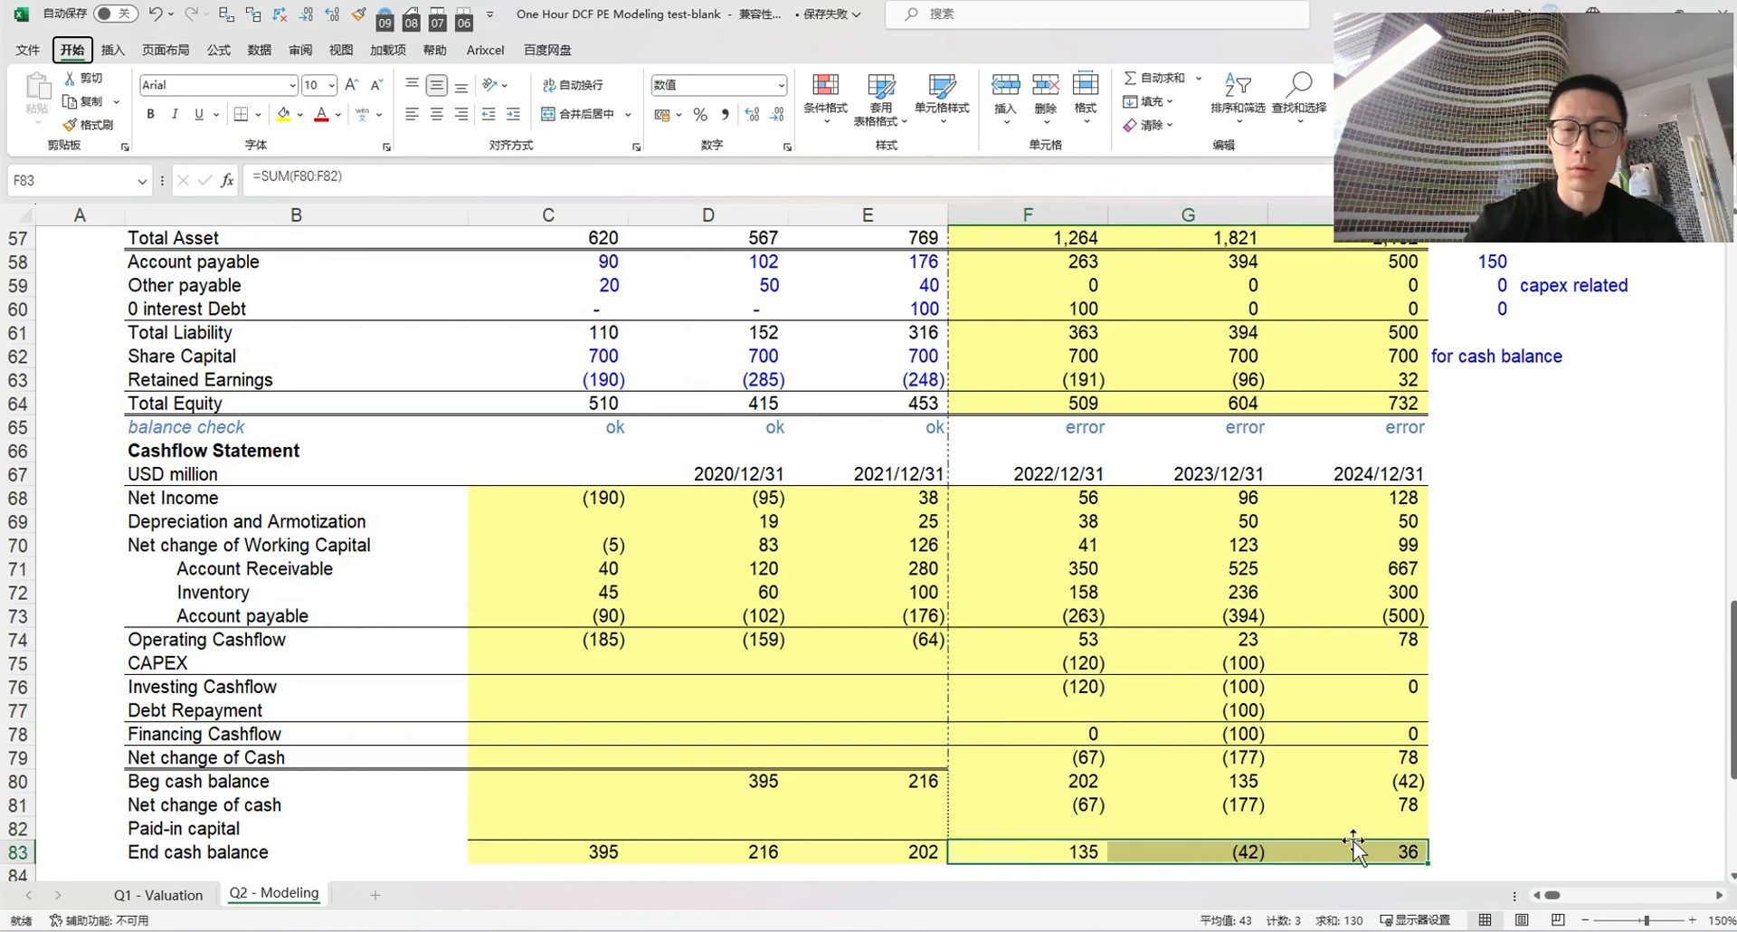
Examine the 2023 cash rows from Beg cash balance through Paid-in capital to End cash balance
key("Up")
key("Down")
key("Right")
key("Right")
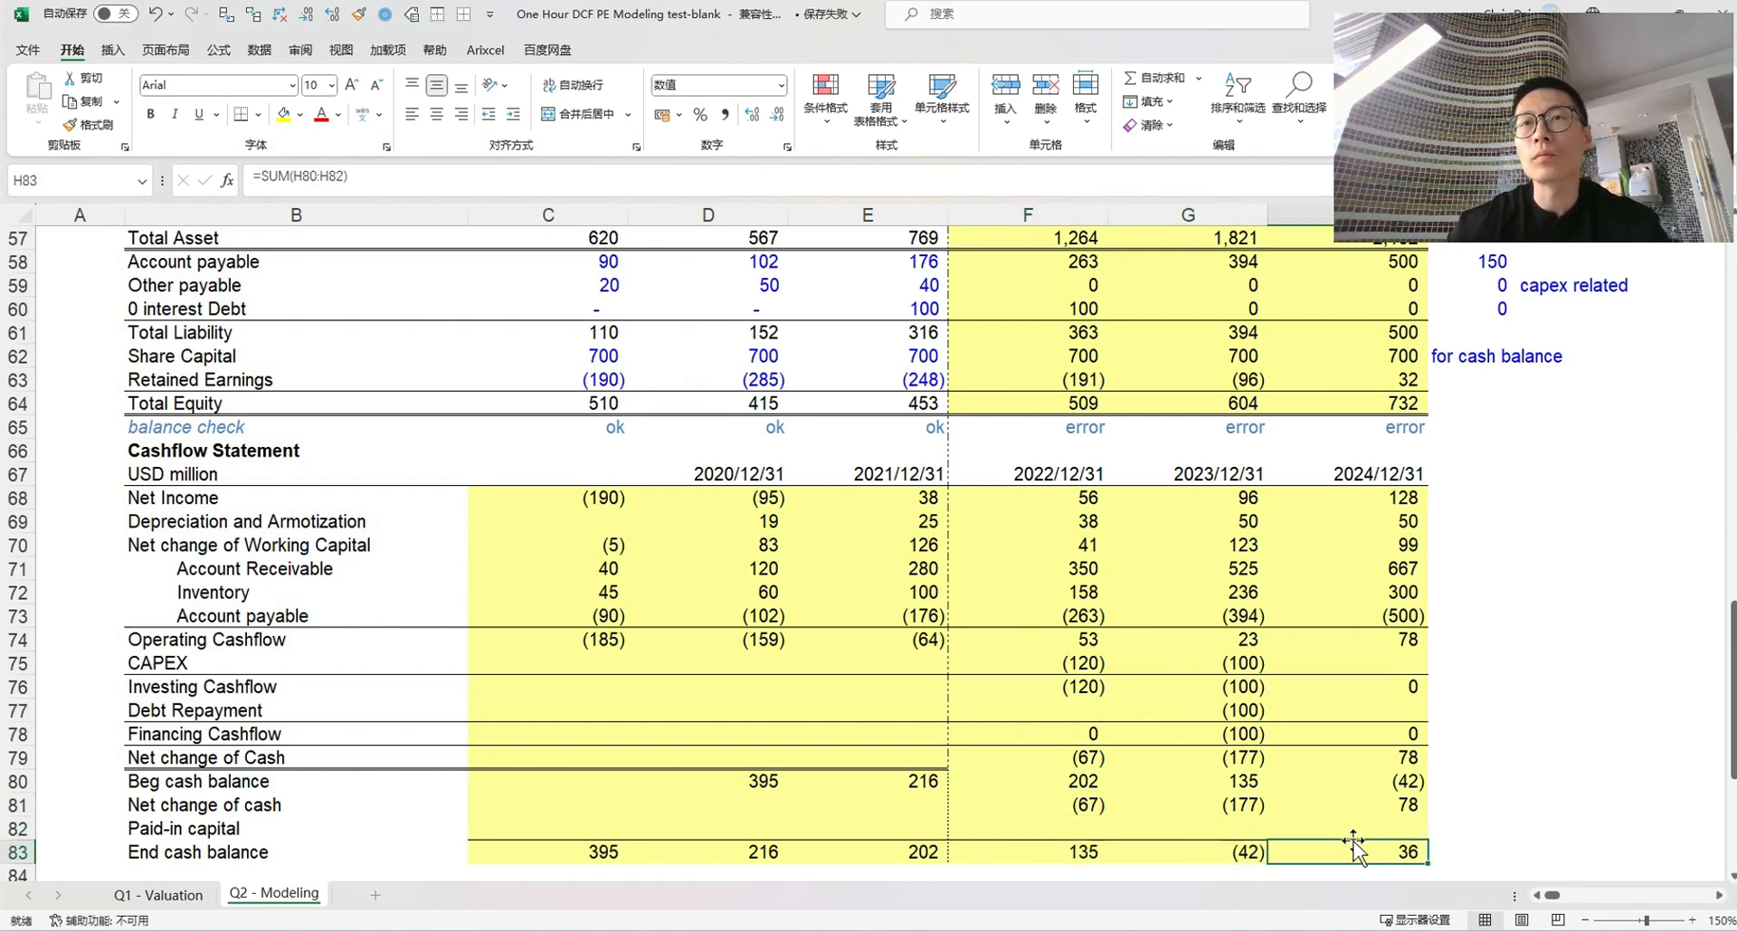
key("Up")
key("Left")
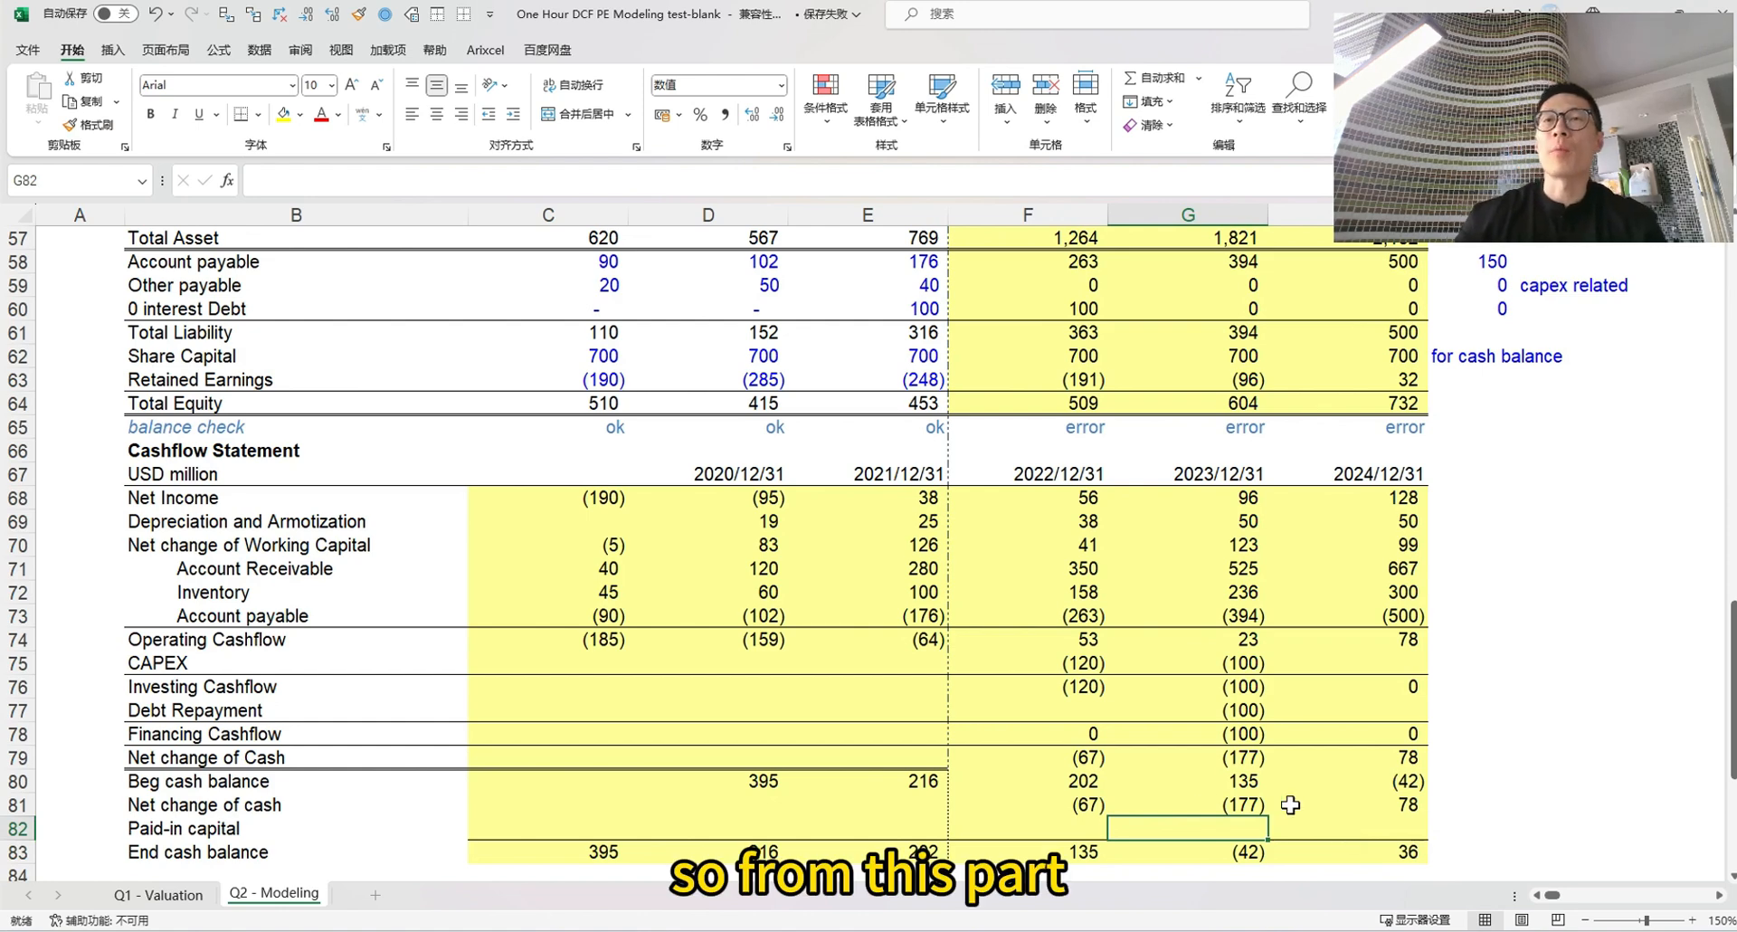
left_click_drag(1253, 768, 1251, 827)
left_click(1242, 850)
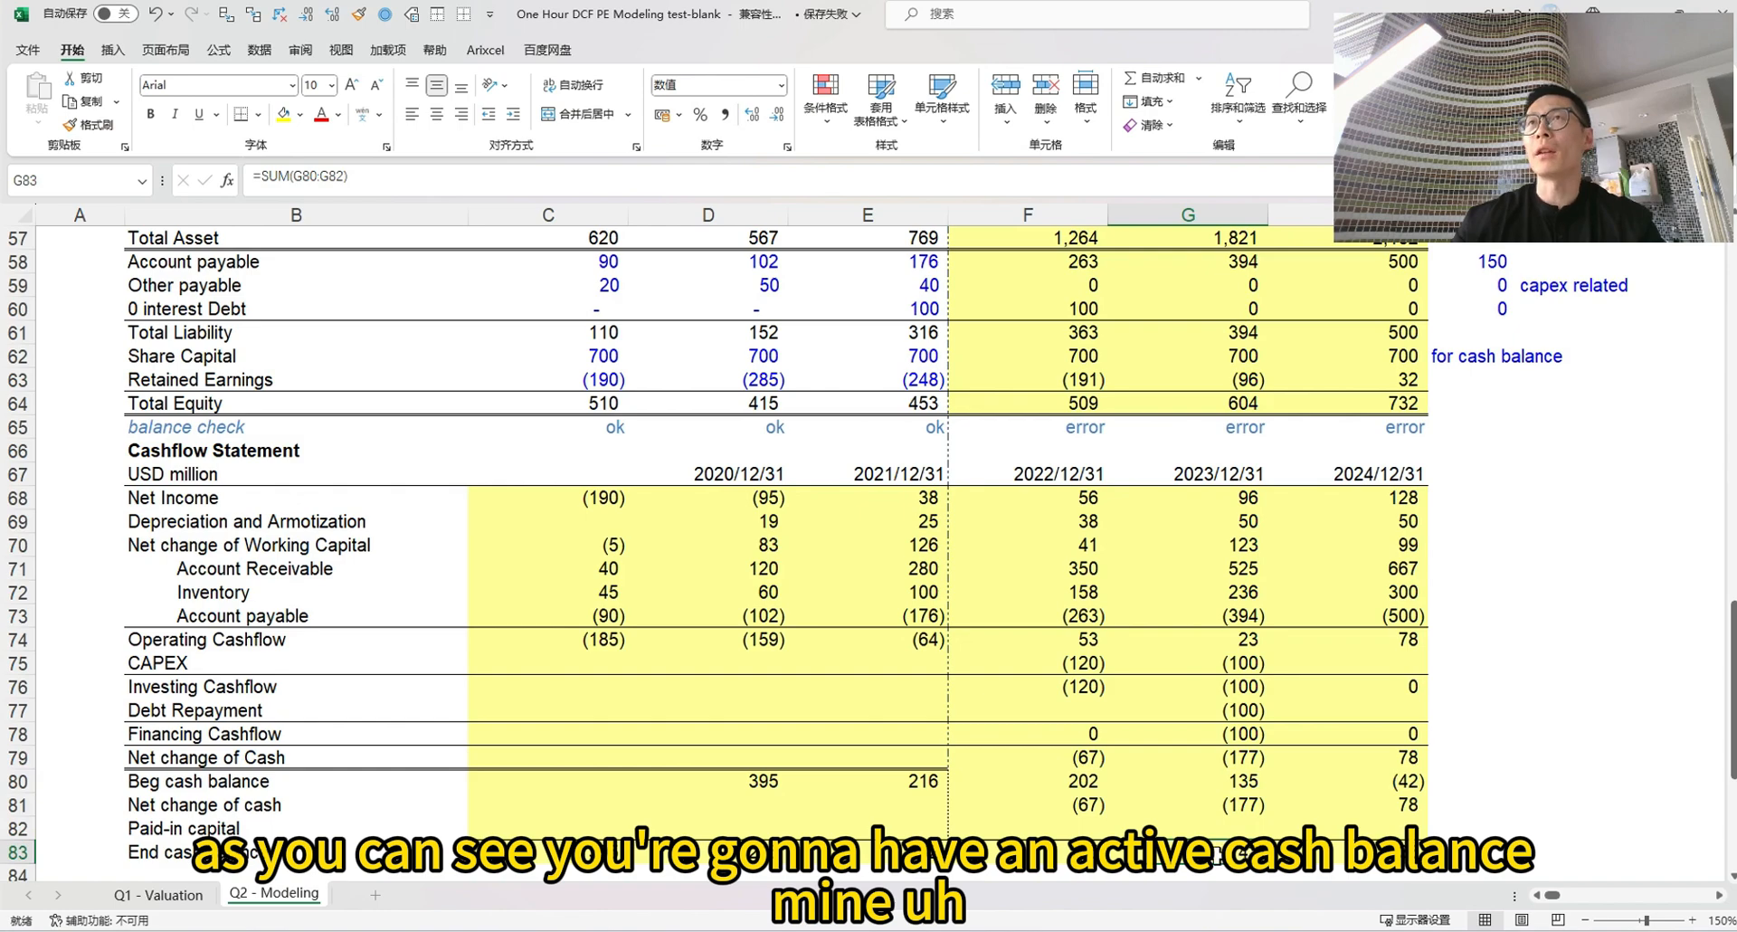
Link the 2022 cash in the balance sheet to the 2022 End cash balance with =F83
scroll(1232, 562, "up", 6)
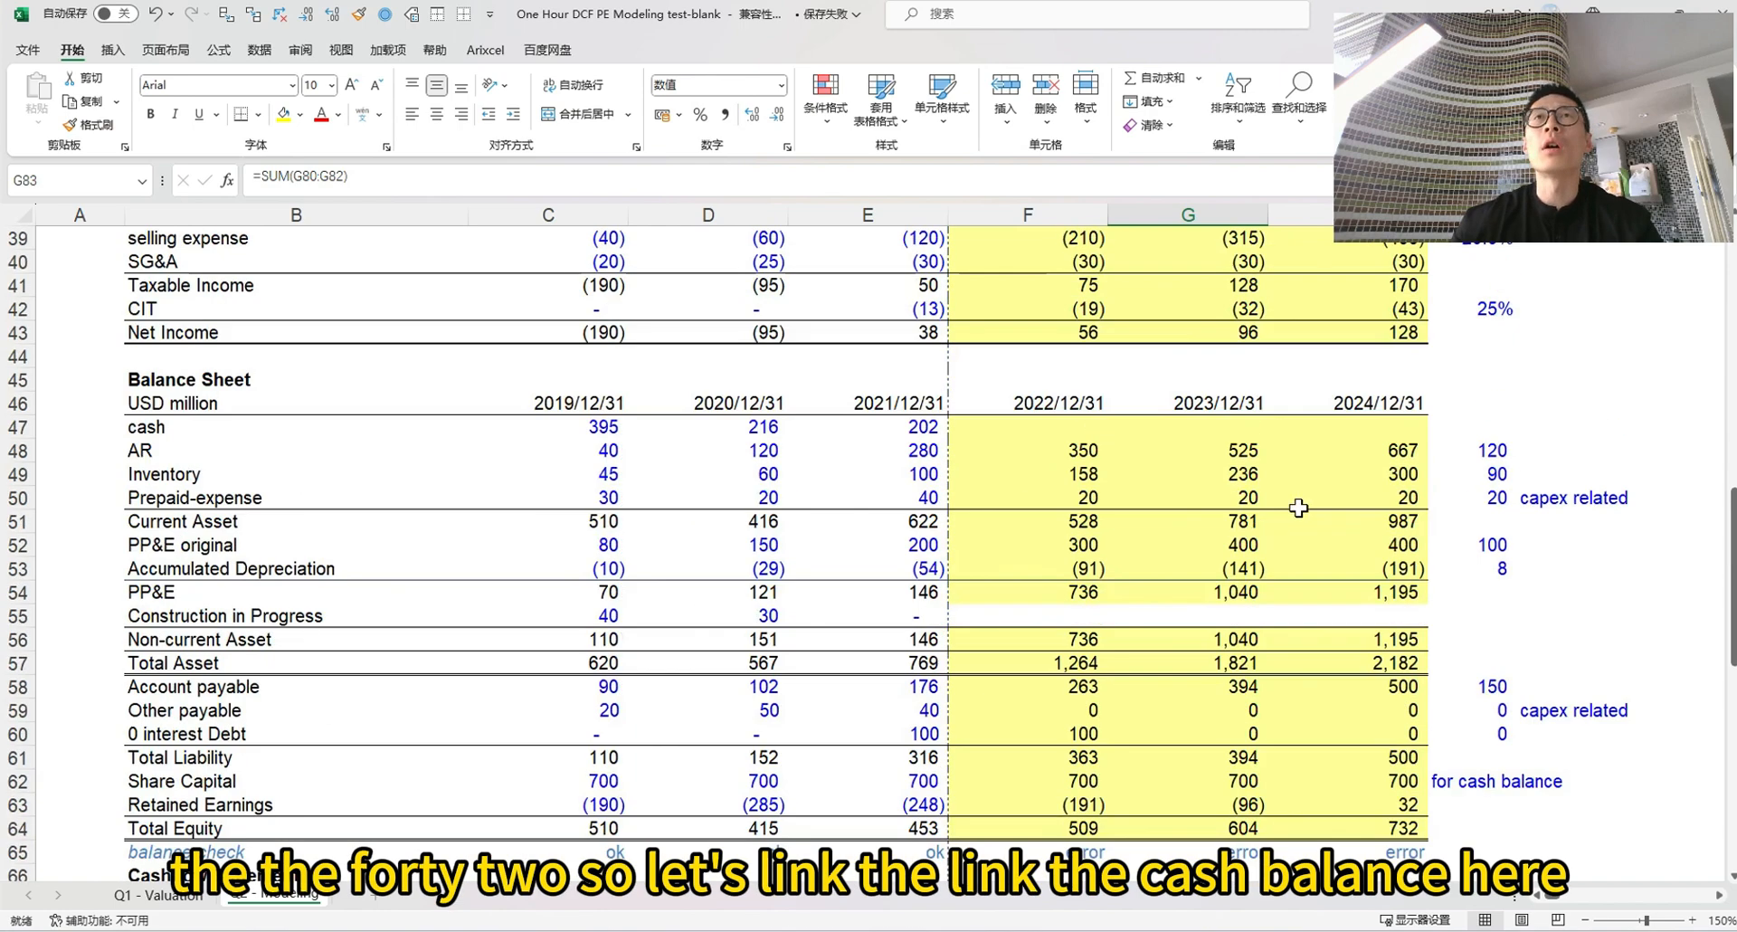
left_click(1067, 427)
type("=")
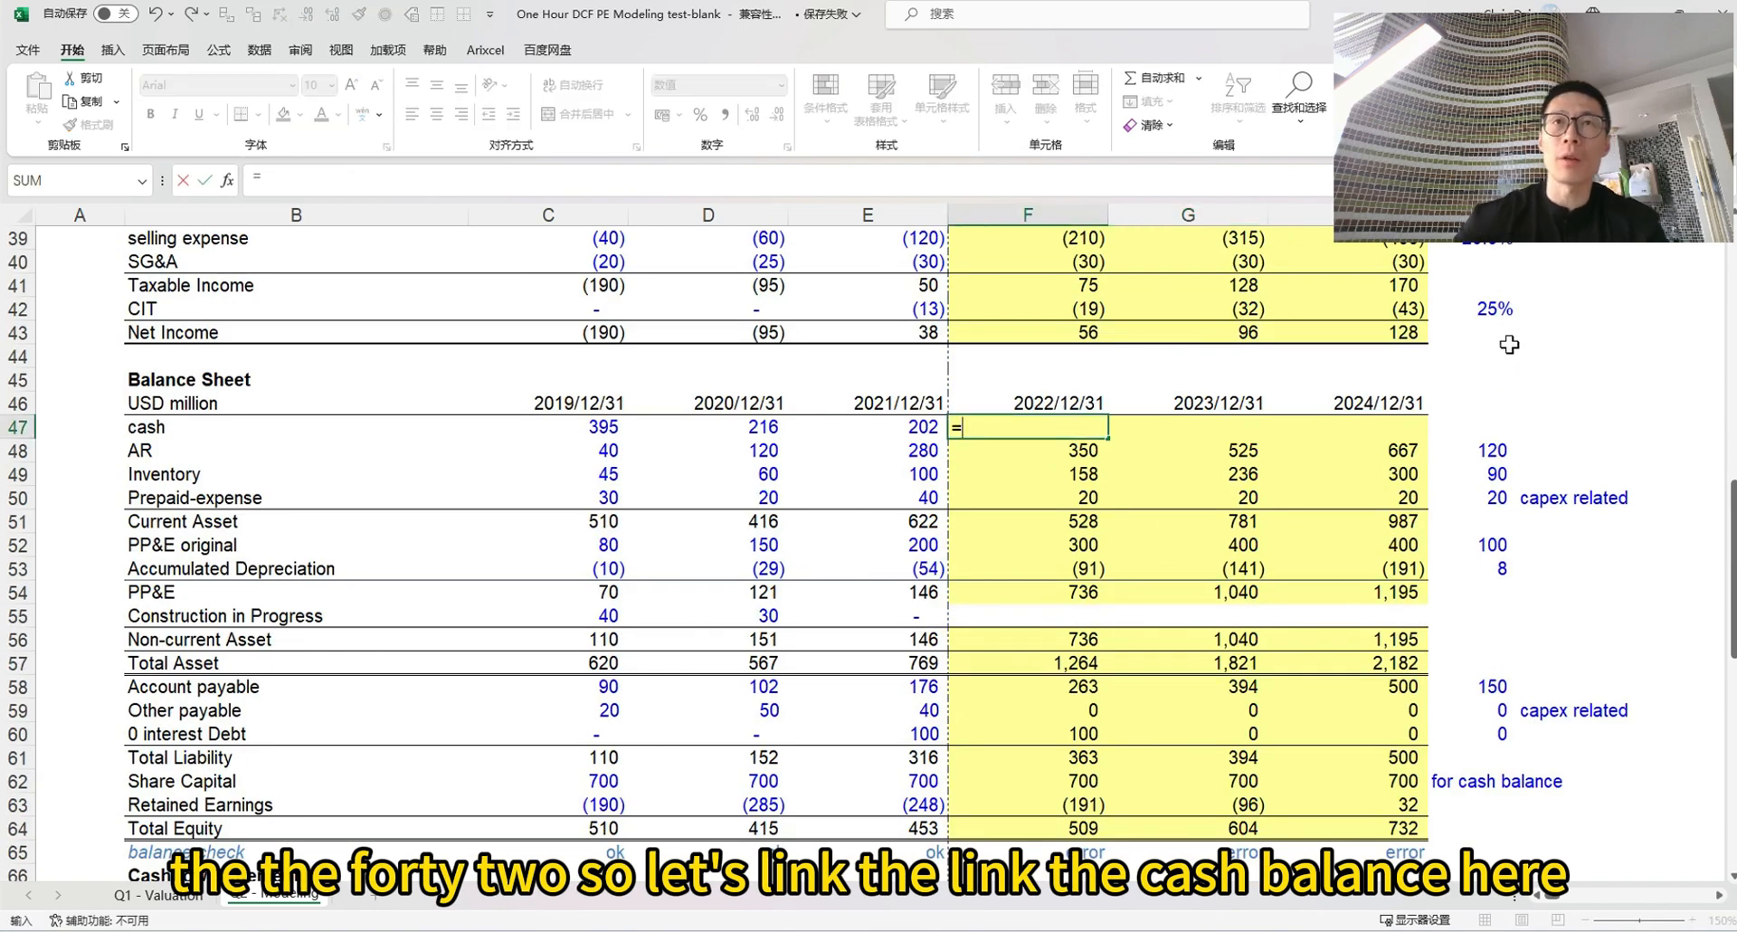
scroll(1183, 485, "down", 10)
left_click(1067, 570)
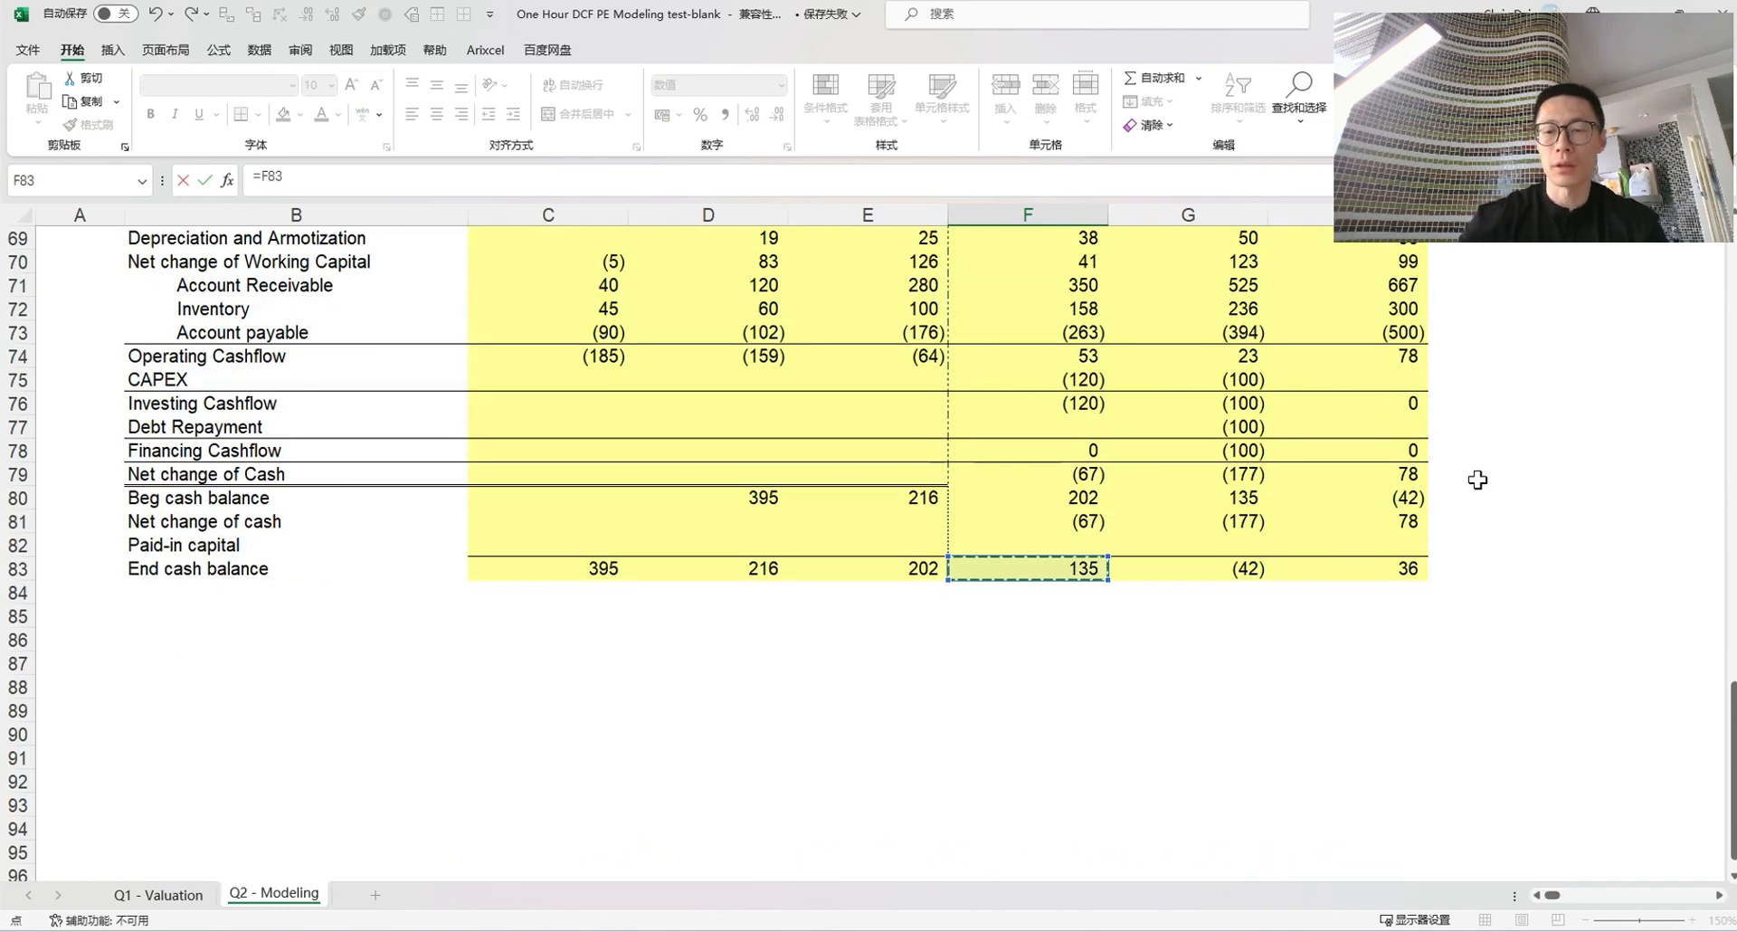
key("Return")
Copy the 2022 balance sheet cash formula into the 2023 and 2024 columns
key("Up")
key("ctrl+c")
key("Right")
key("shift+Right")
key("Return")
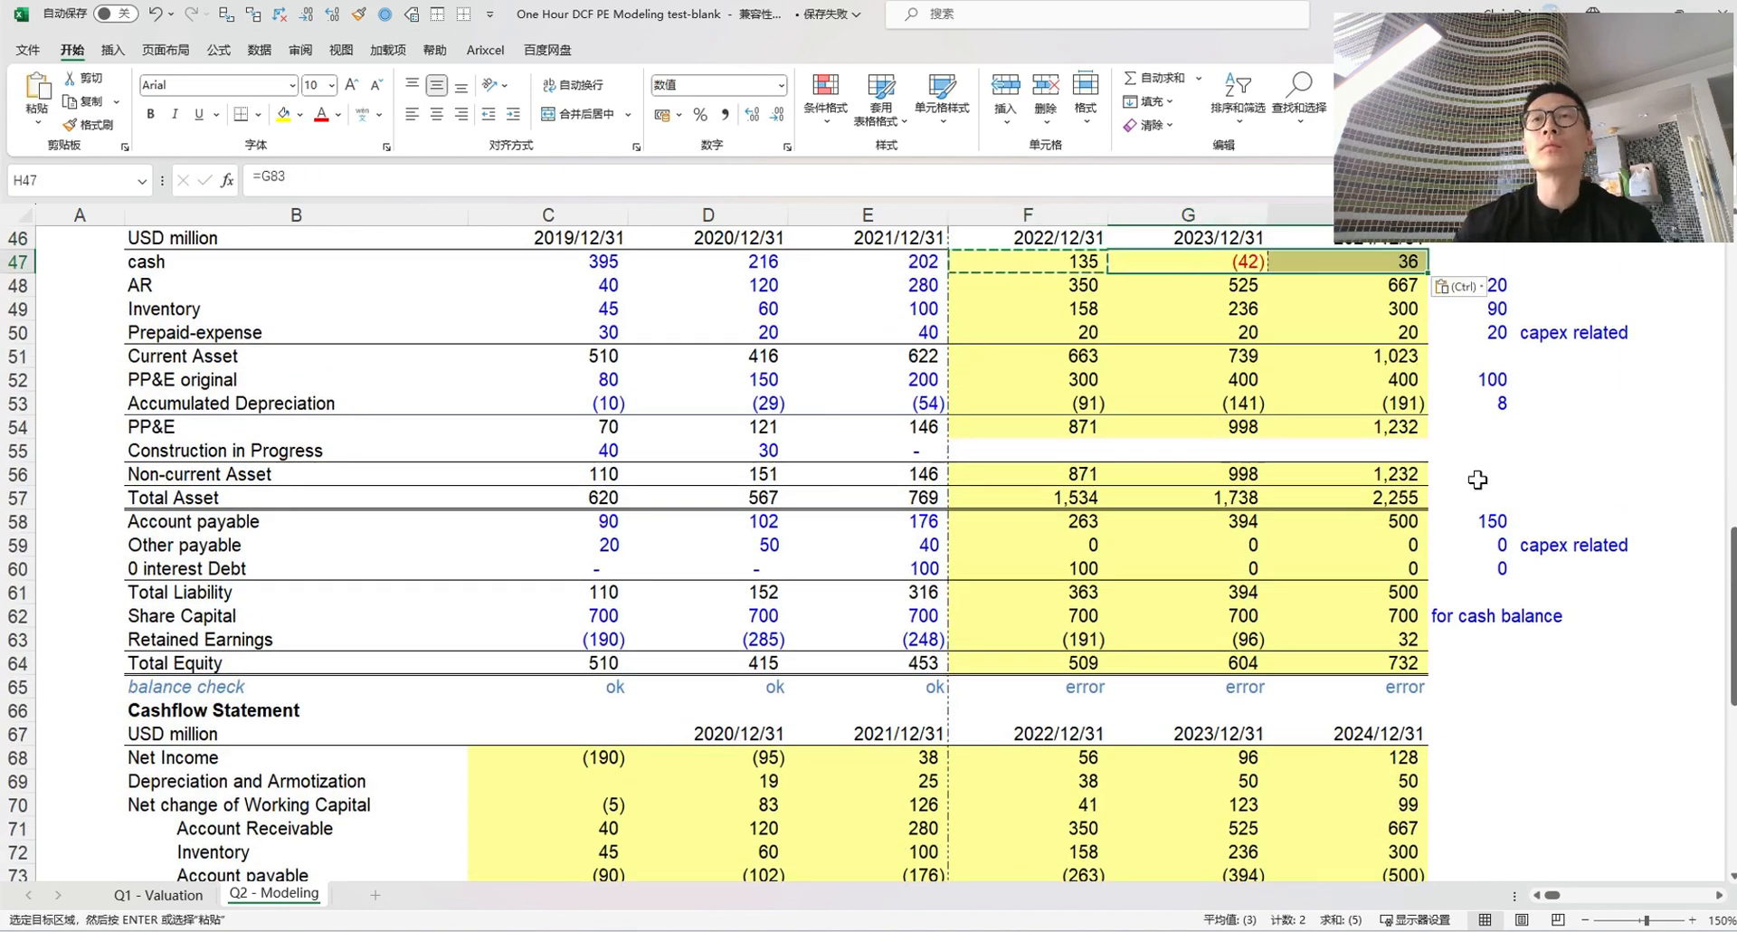
Examine the 2022 balance check formula, the balance sheet totals it compares, and the cash flow rows
left_click(1032, 258)
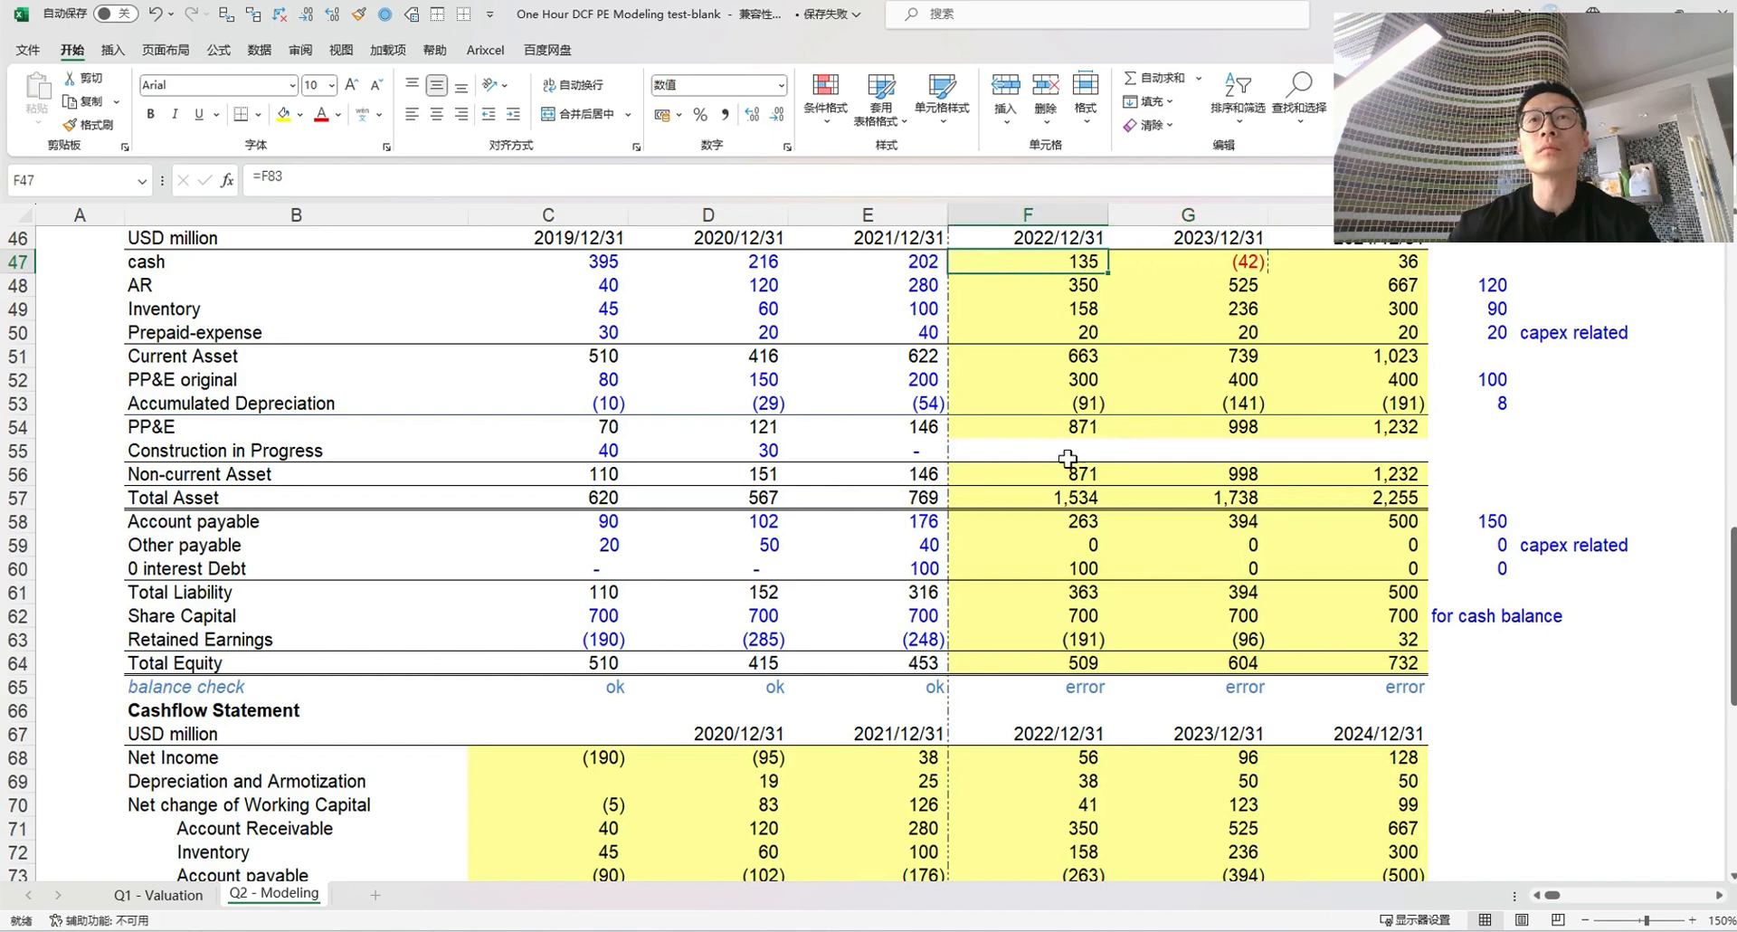
scroll(1086, 543, "down", 3)
scroll(1085, 554, "up", 2)
double_click(1096, 614)
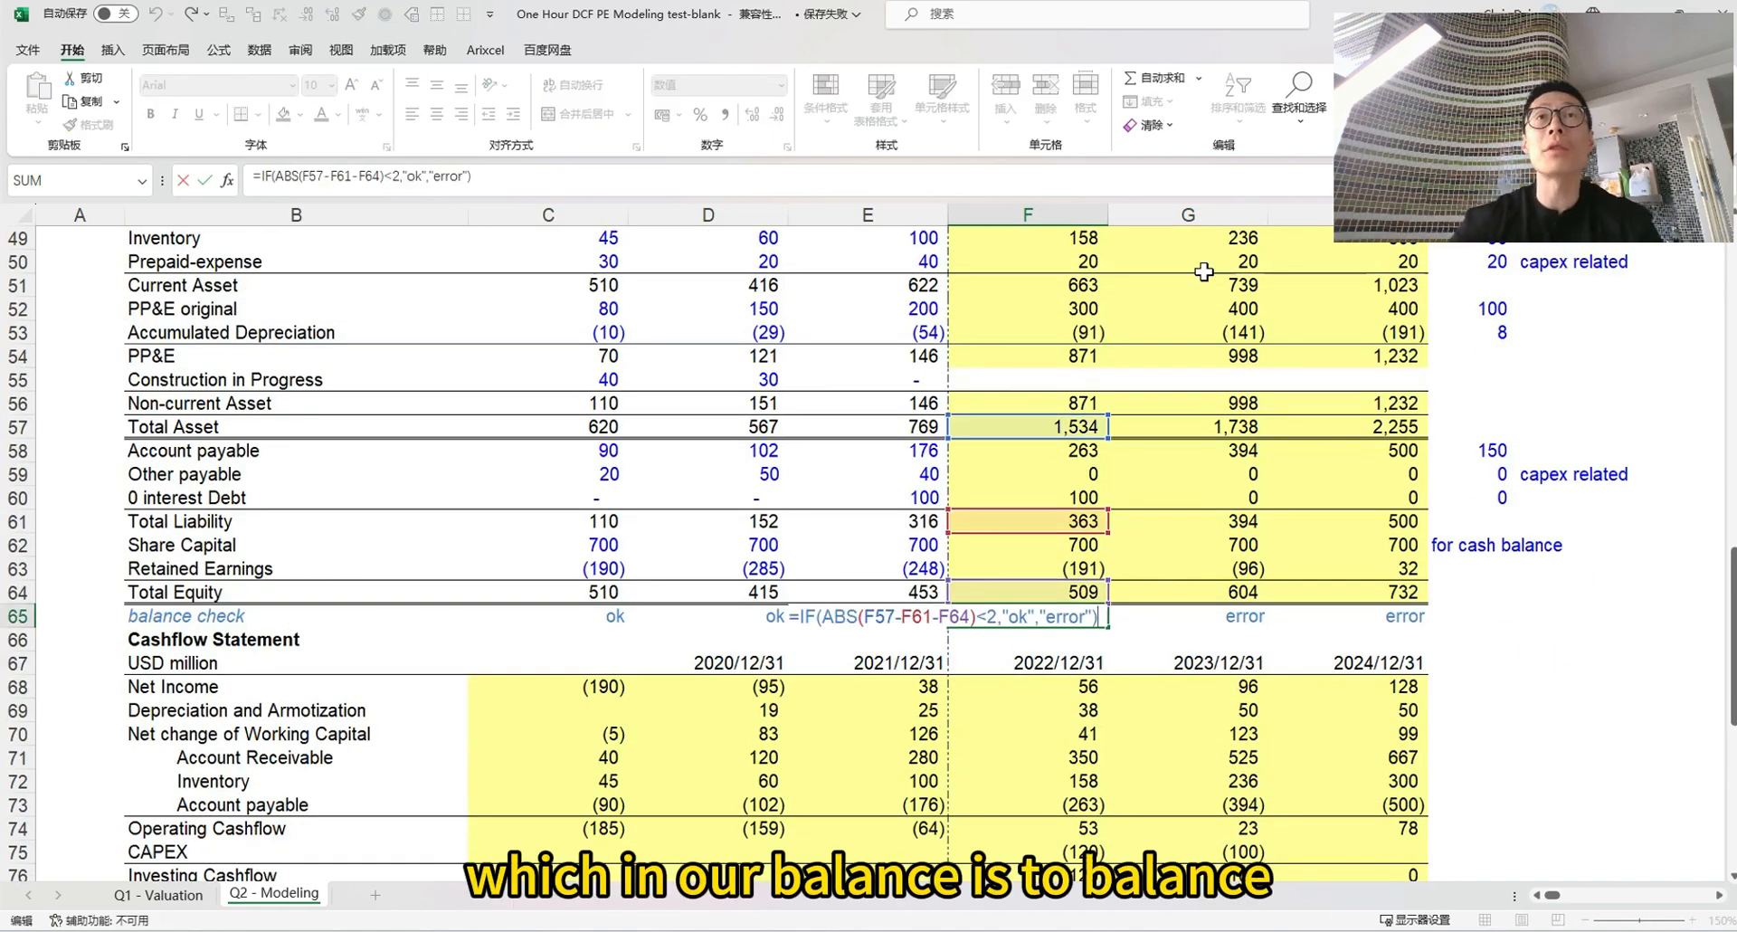
scroll(1203, 272, "up", 4)
scroll(1135, 559, "down", 2)
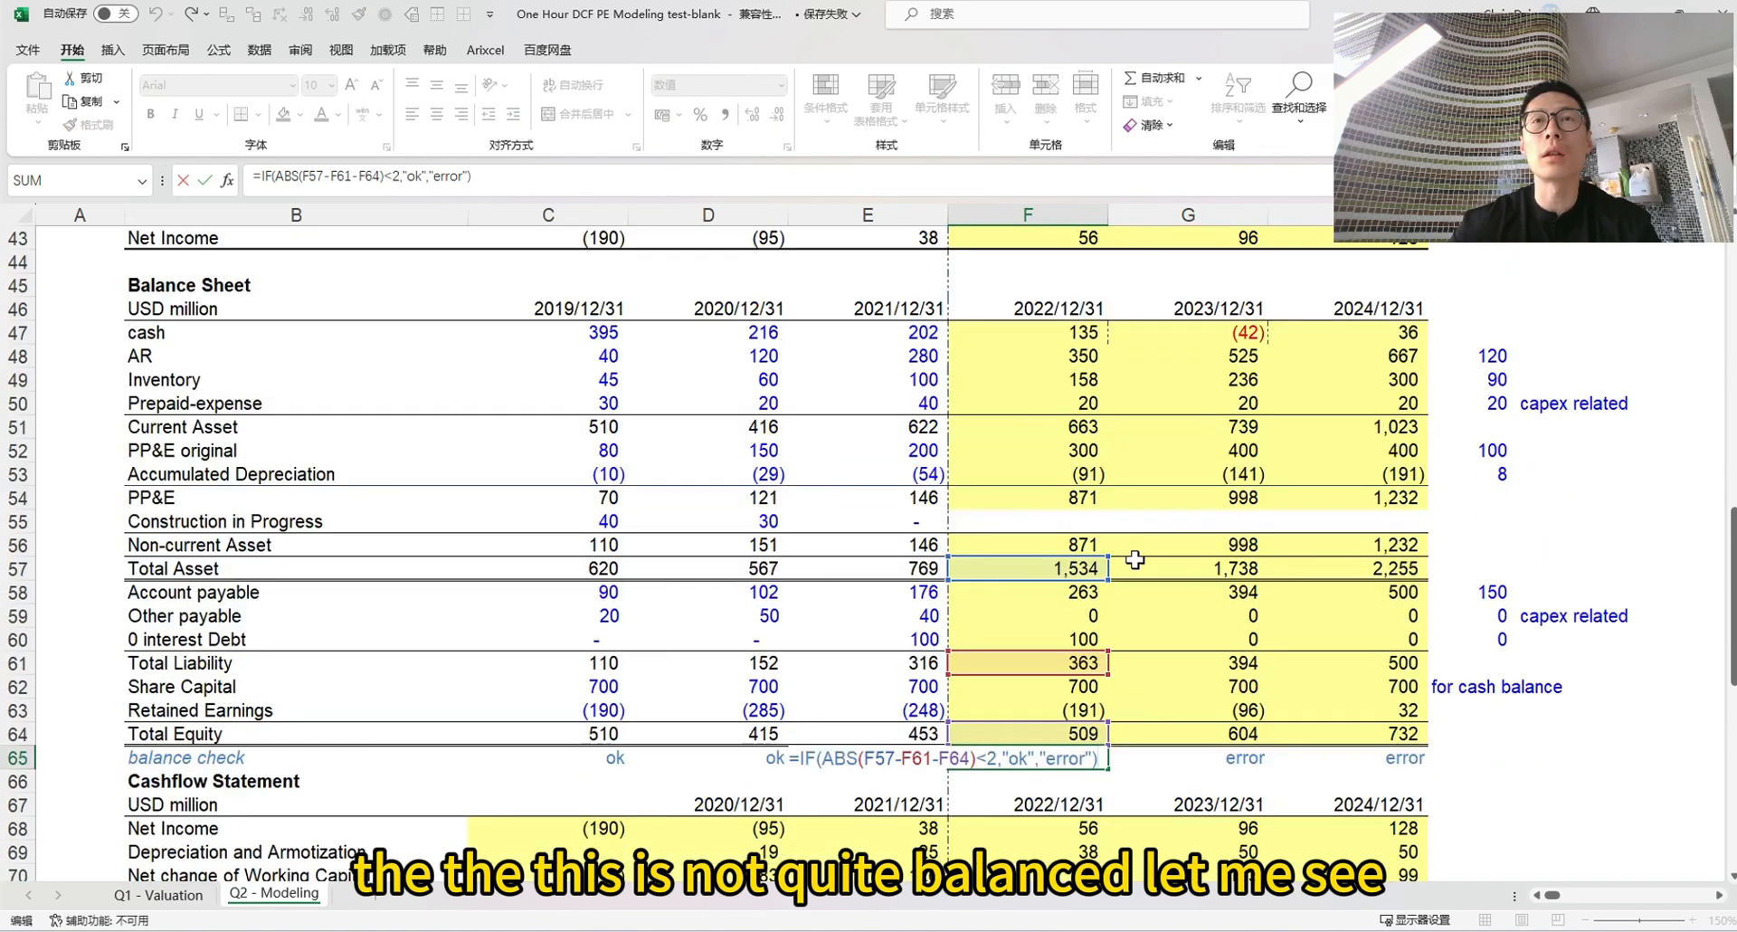
scroll(1127, 652, "down", 2)
key("Return")
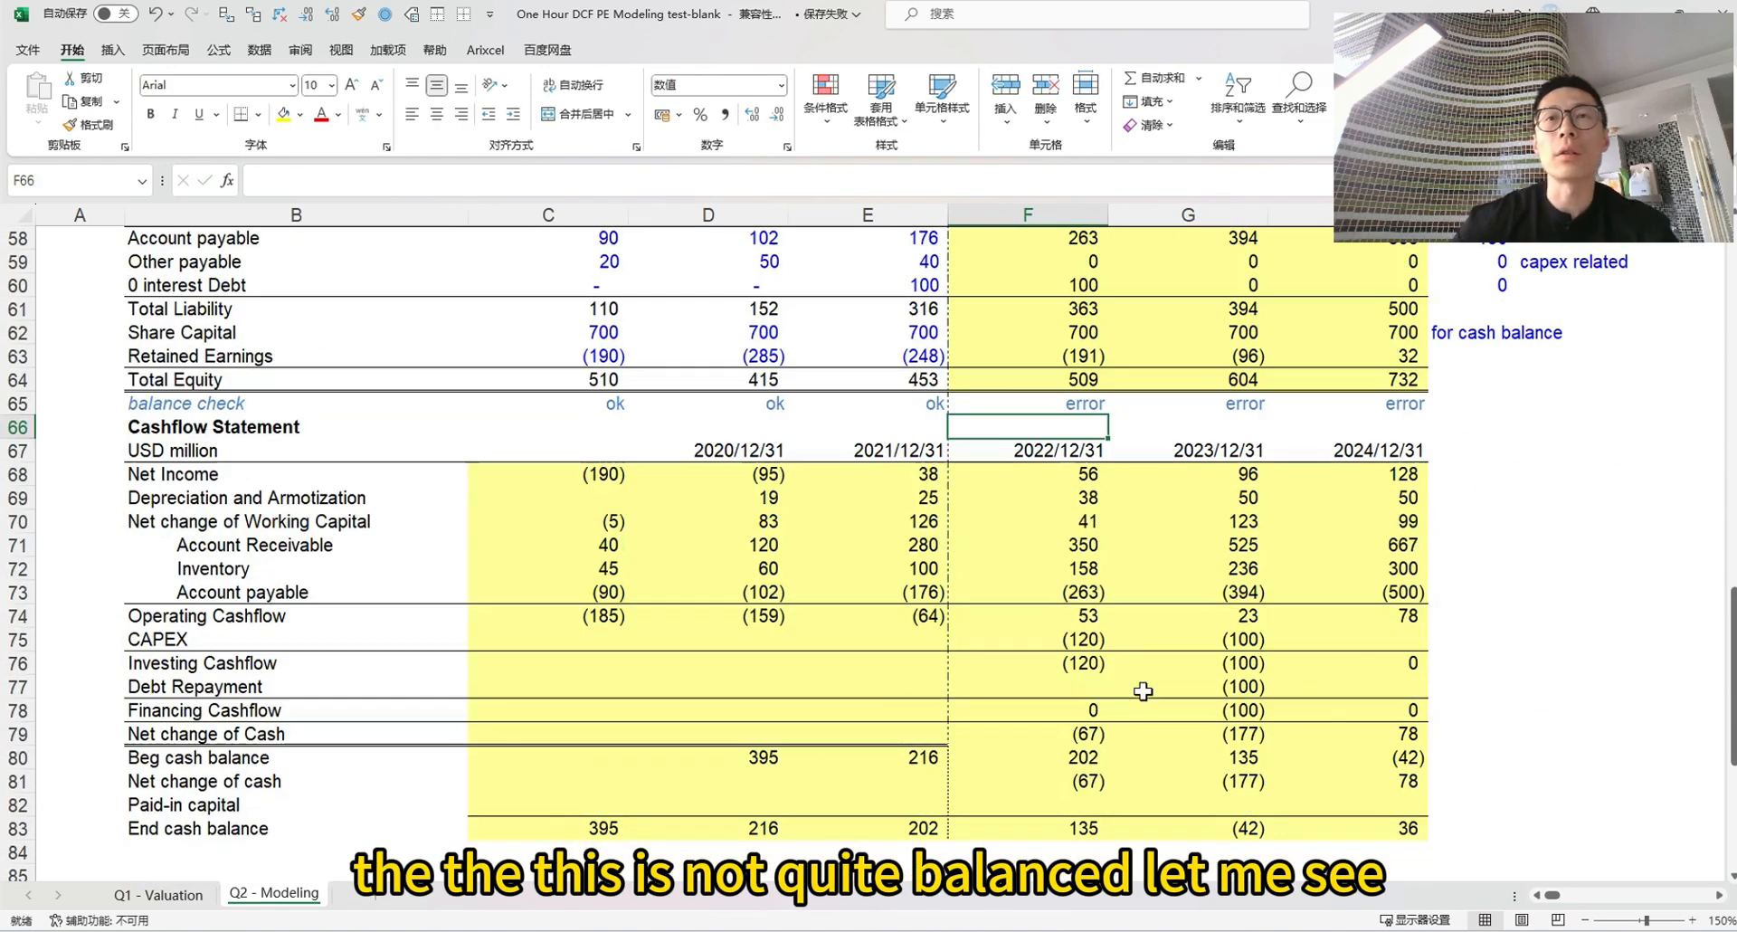
scroll(1121, 724, "down", 3)
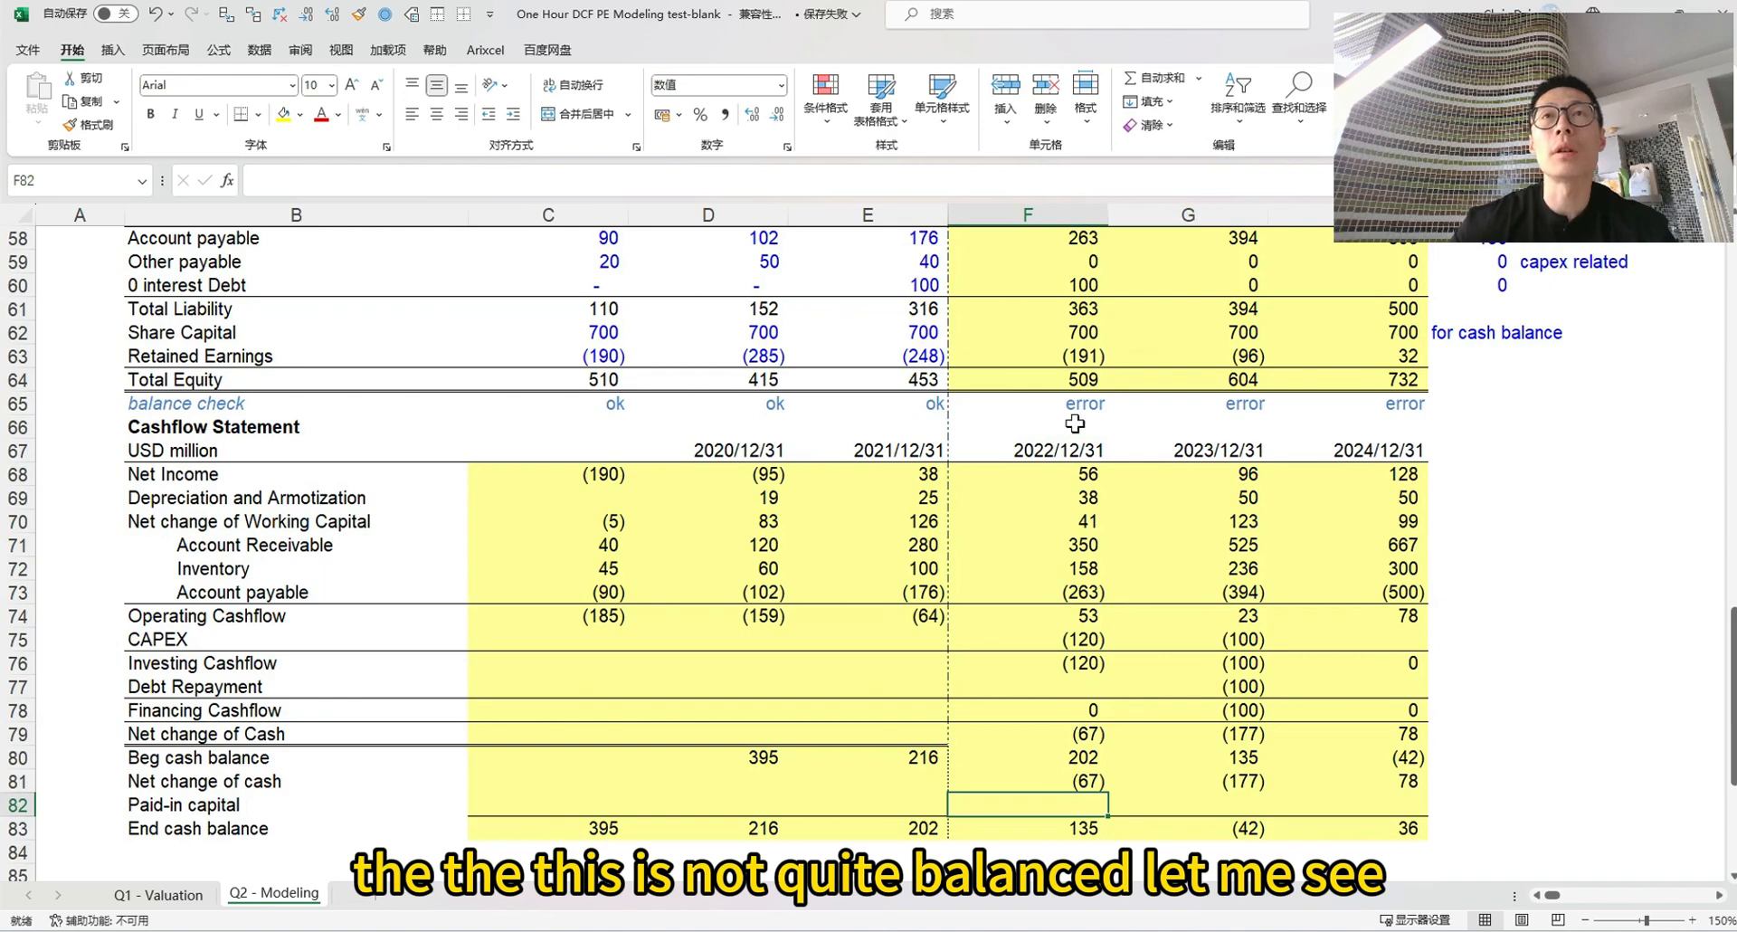
Calculate the 2022 balance sheet difference in F66 with =F57-F61-F64
type("=")
scroll(1108, 480, "up", 4)
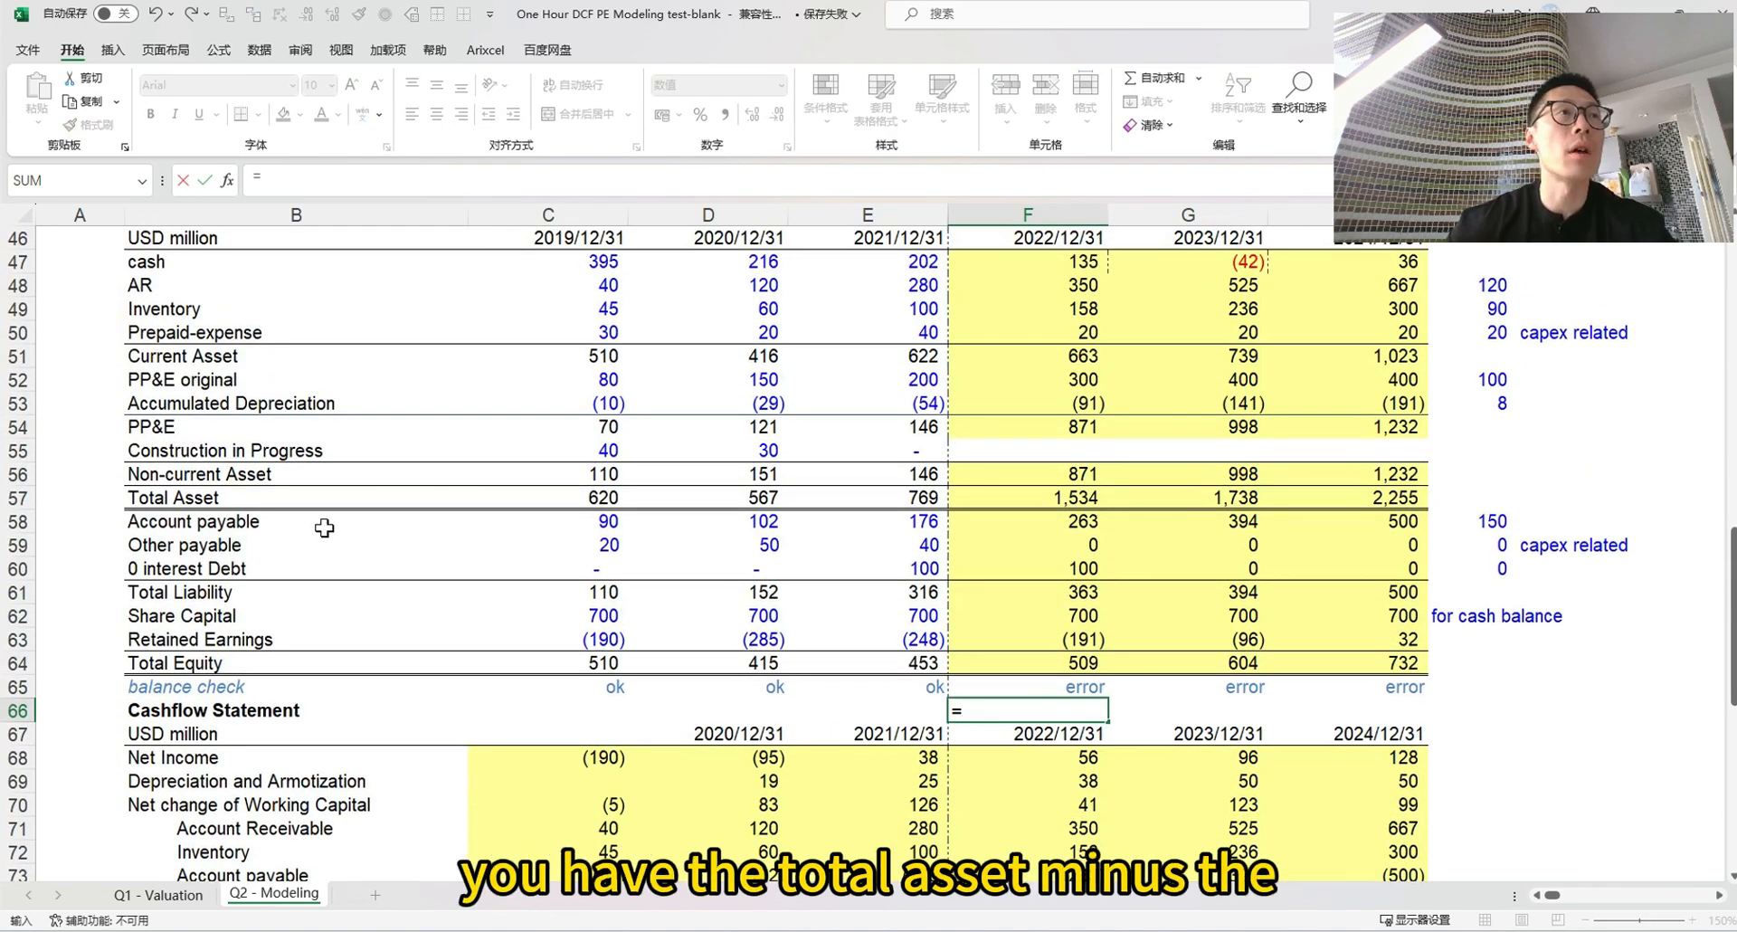
left_click(1080, 503)
type("-F64")
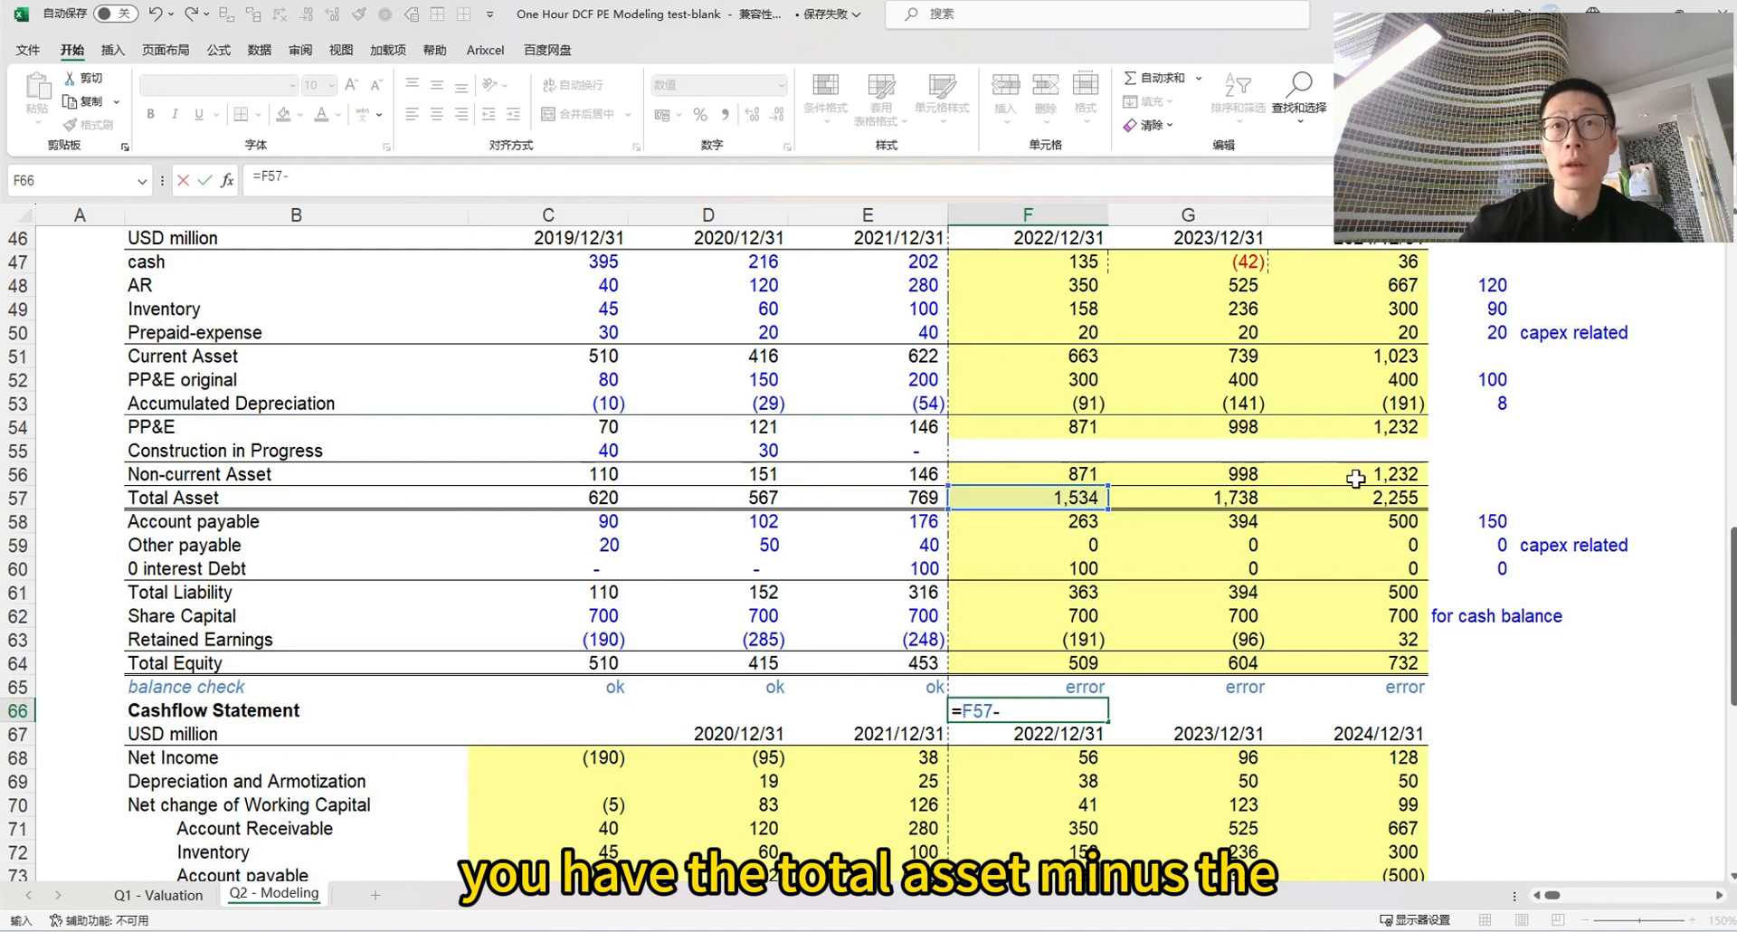
key("Up")
key("Up")
key("Up")
type("-")
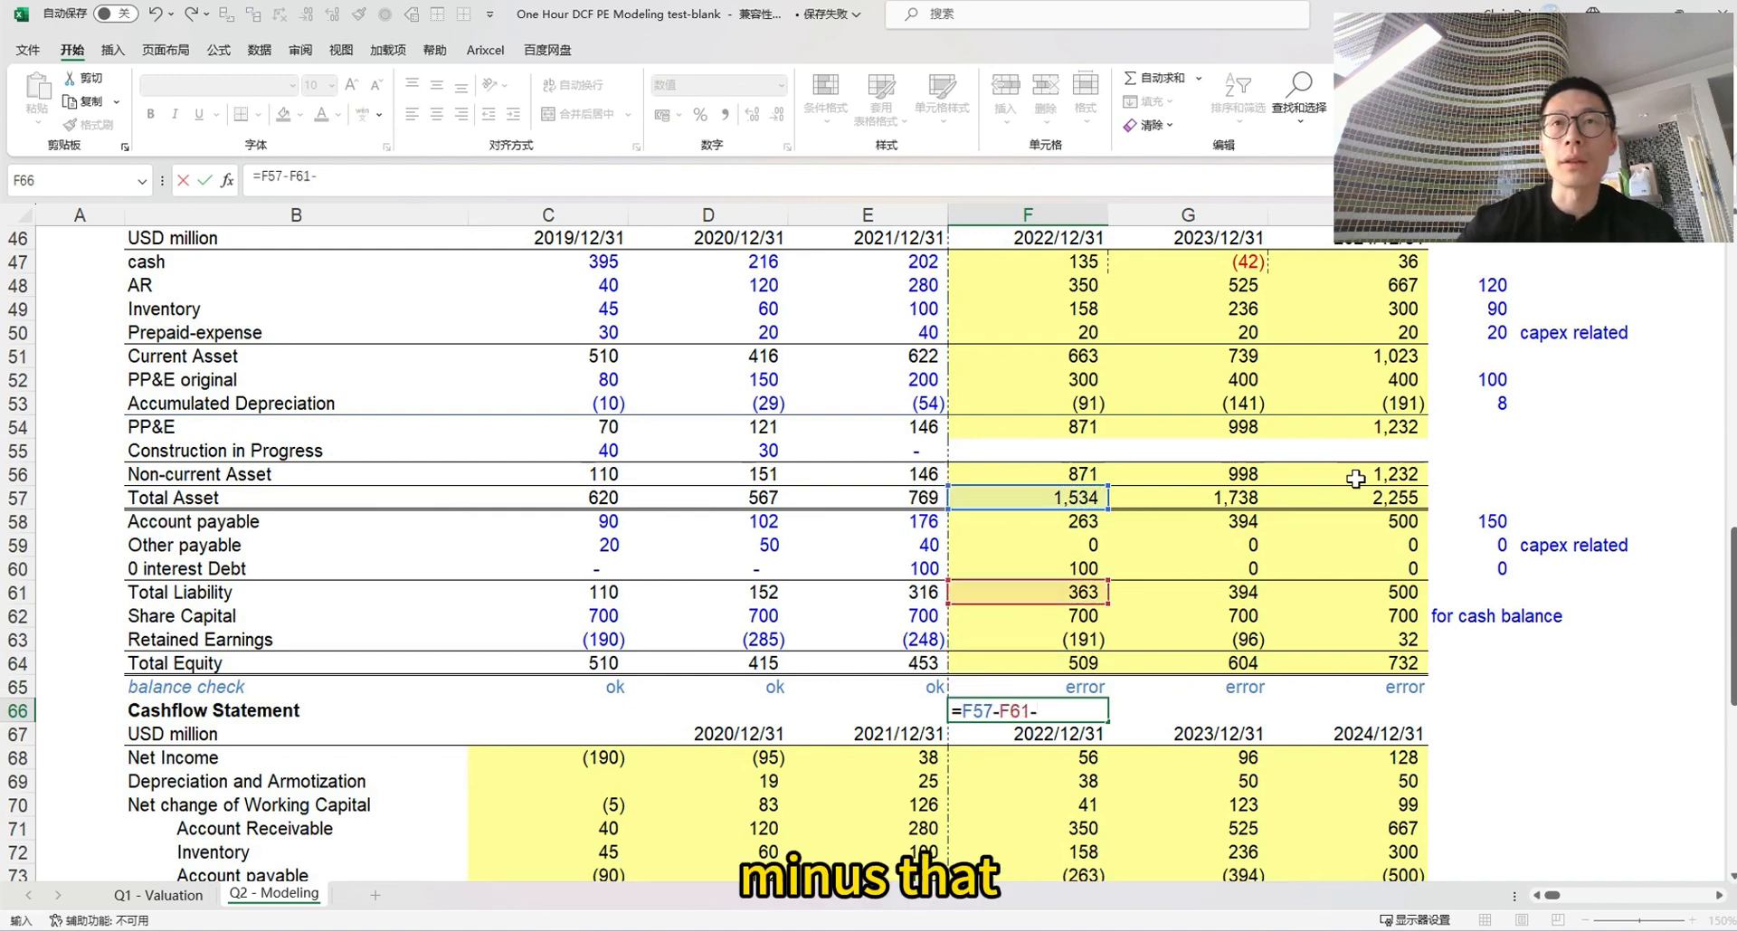
key("Up")
key("Up")
key("Return")
Copy the F66 difference formula into G66:H66 for 2023 and 2024
key("ctrl+c")
key("Right")
key("shift+Right")
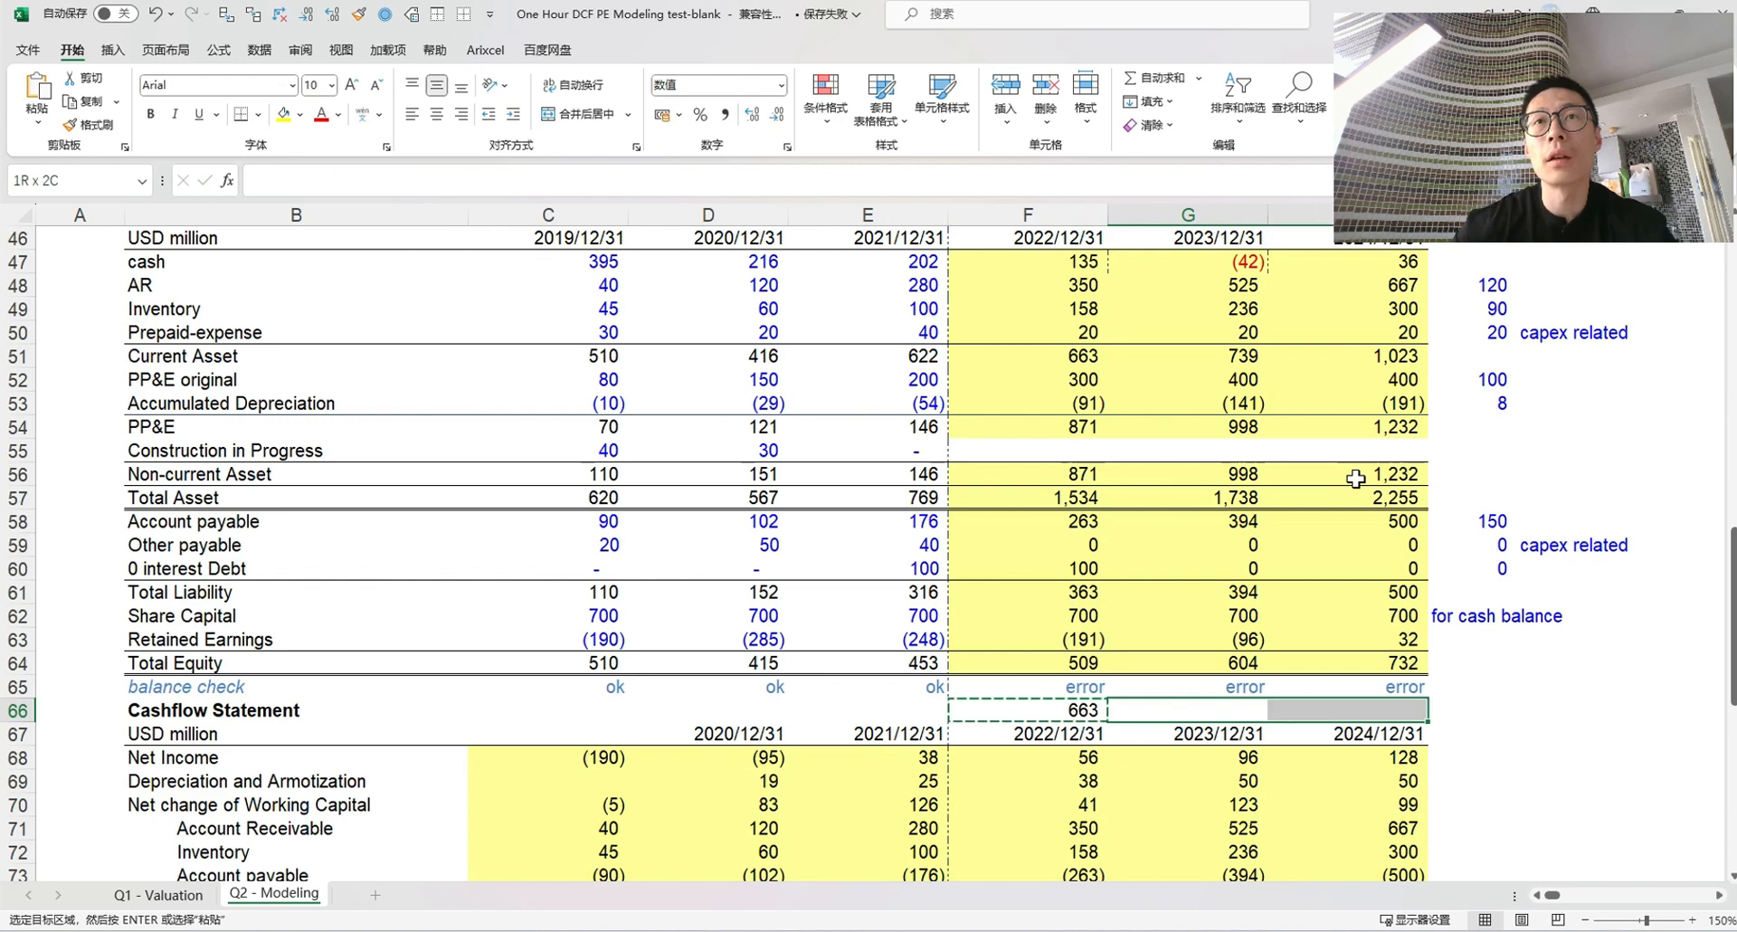
key("Return")
Trace the 2022 imbalance through the formulas for the difference, Total Liability, Total Asset and Non-current Asset
key("Left")
key("F2")
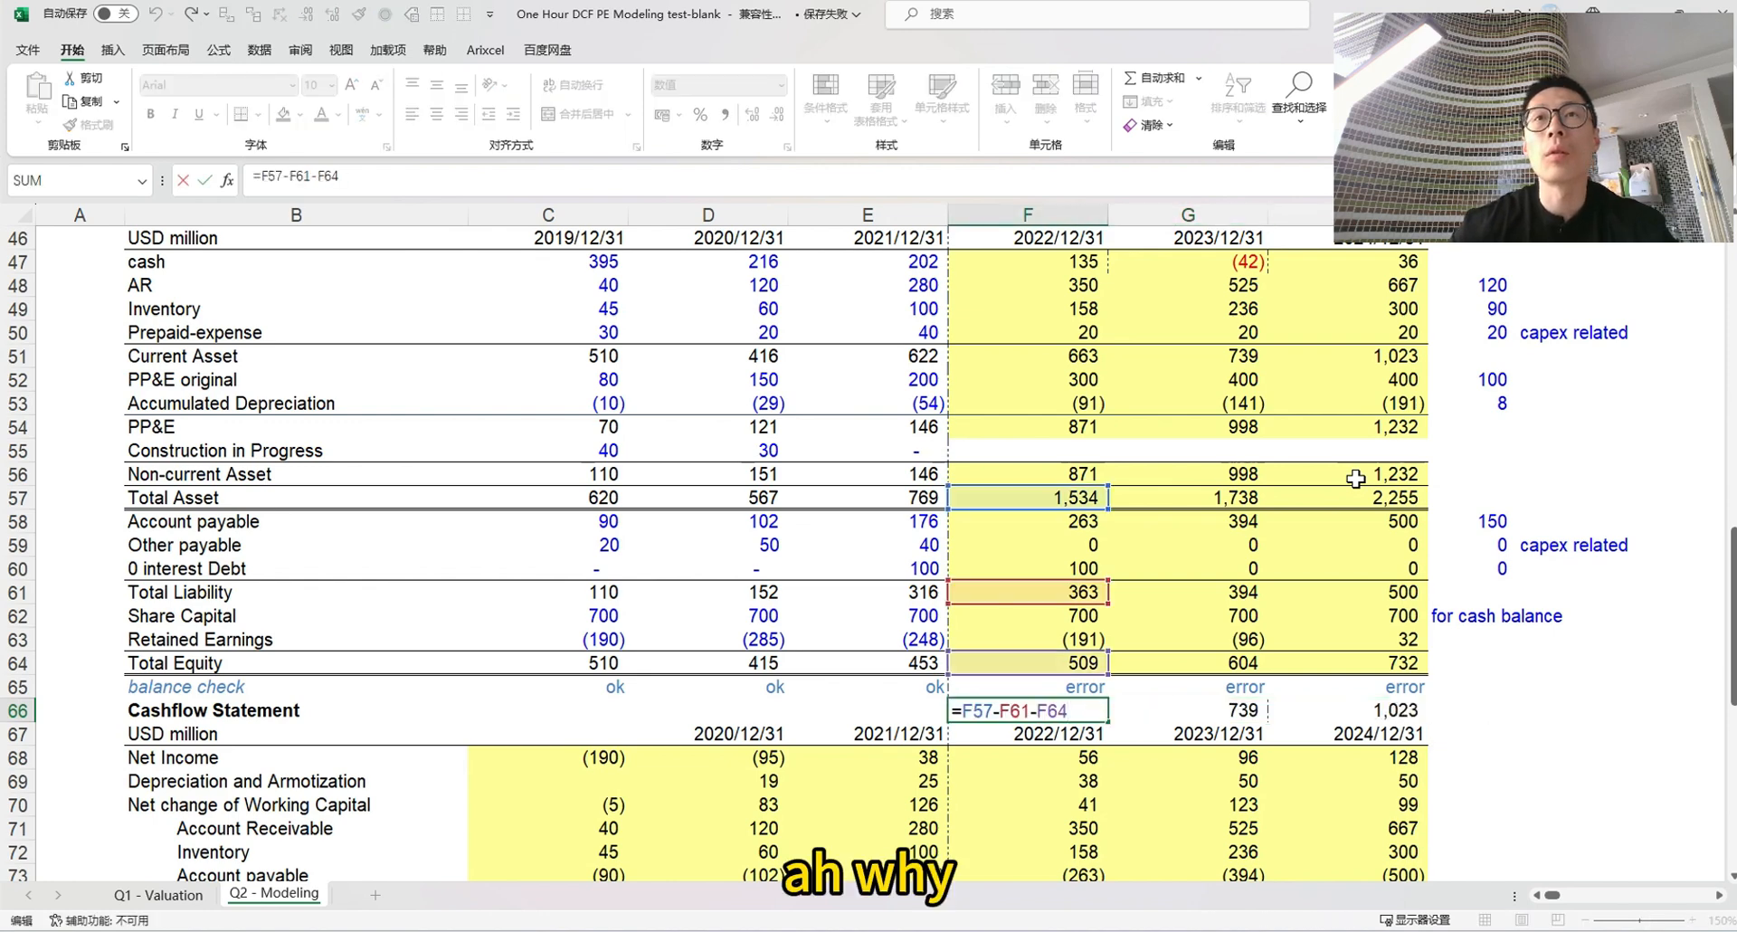
key("Escape")
double_click(1094, 719)
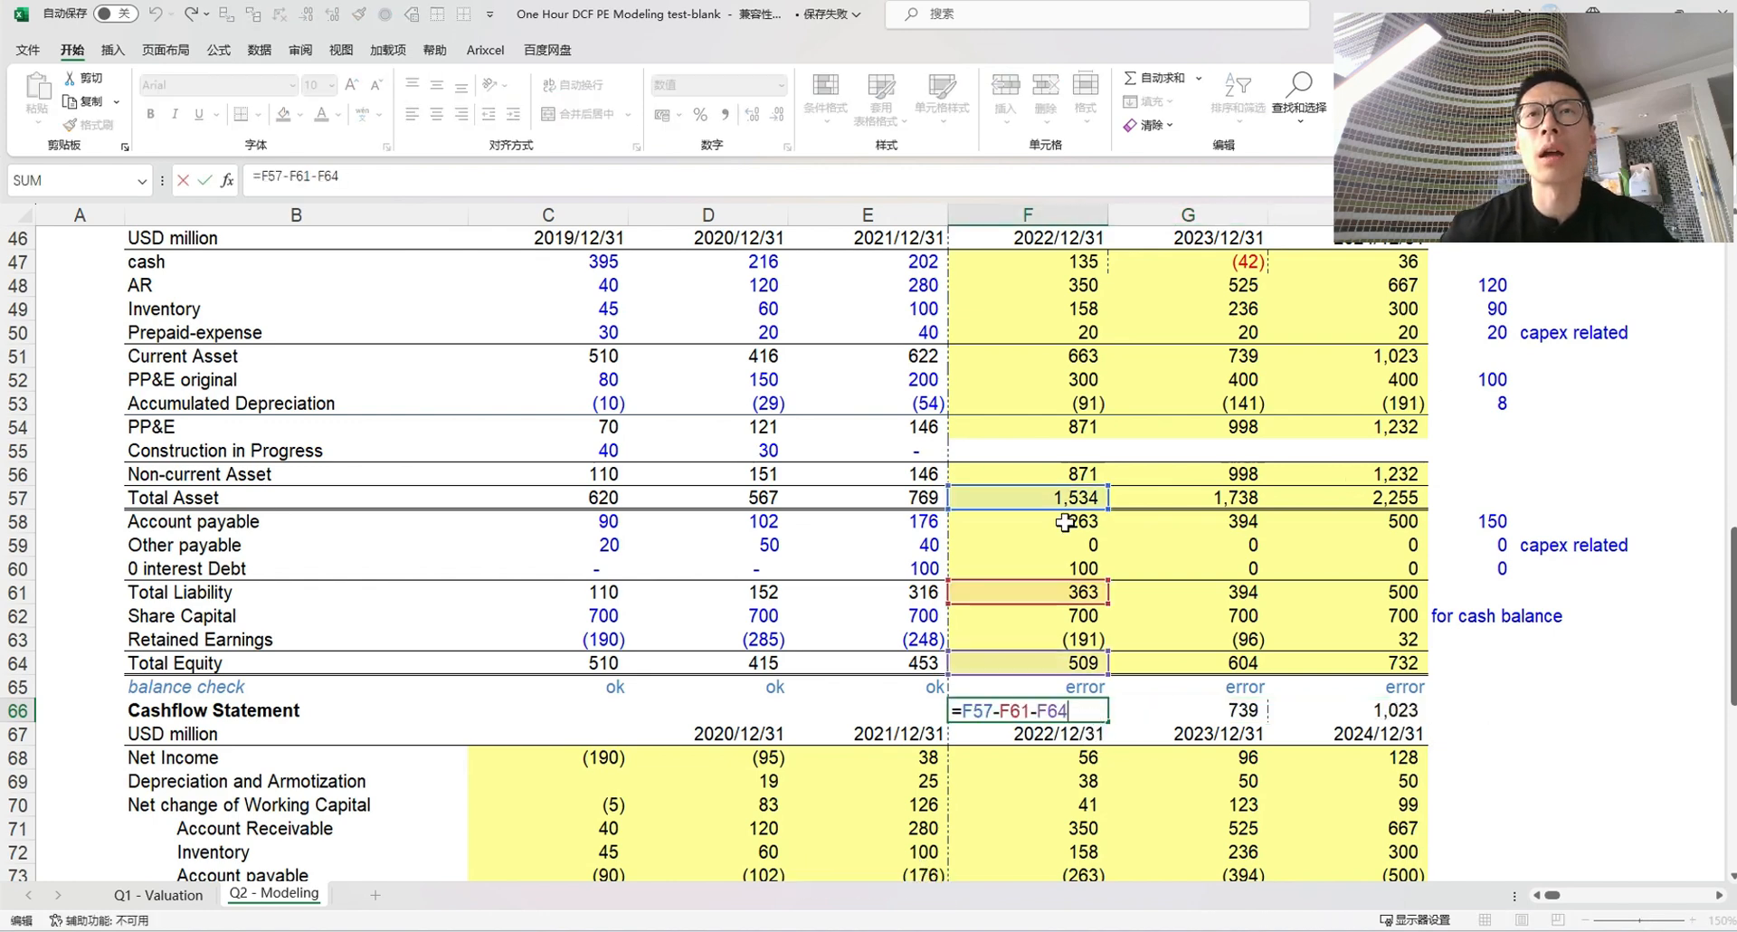
key("Escape")
left_click(1089, 595)
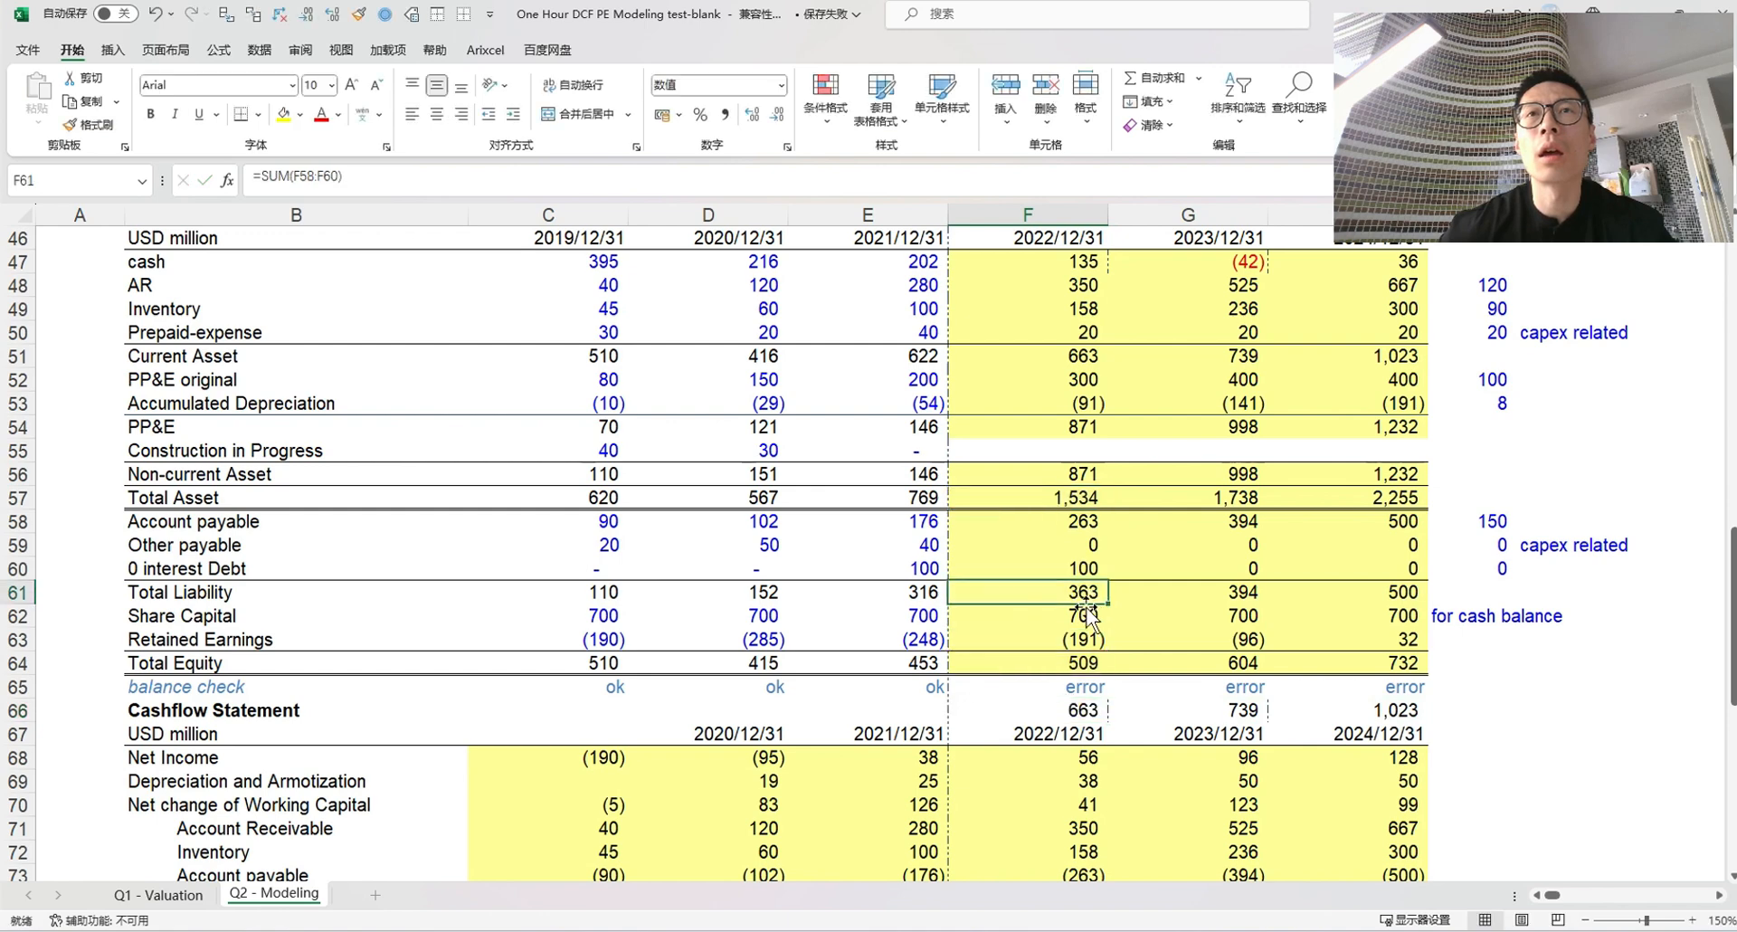
left_click(1042, 502)
double_click(1050, 474)
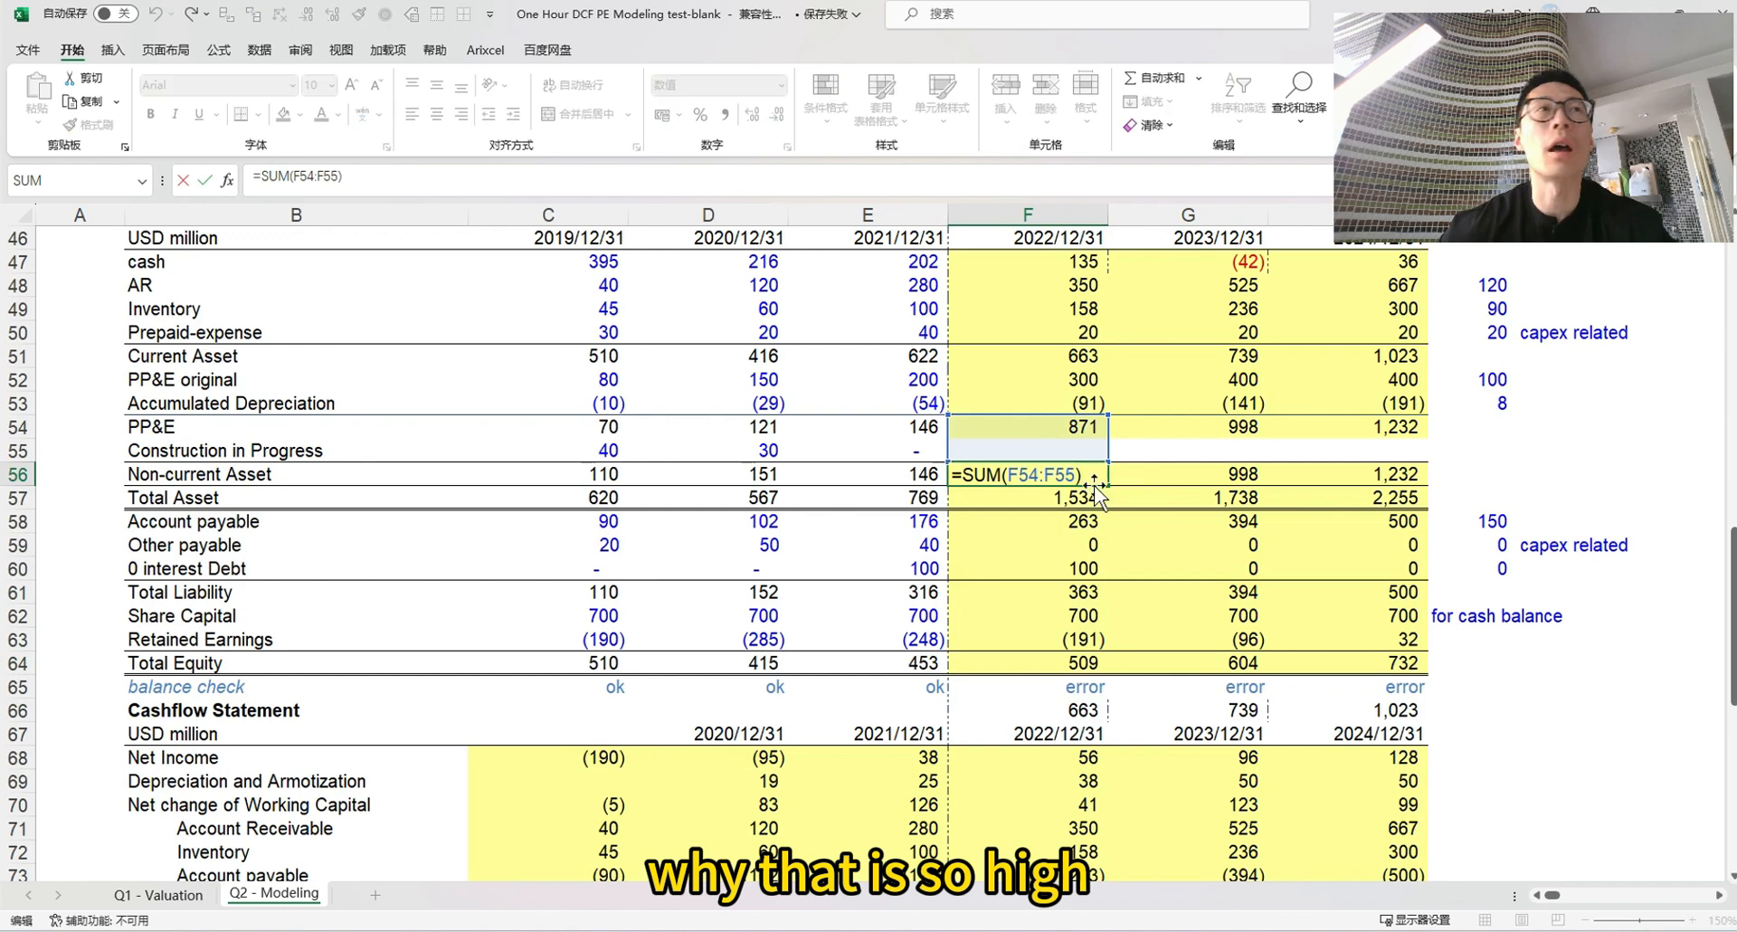
key("Escape")
Correct the 2022 PP&E formula in F54 to =SUM(F52:F53) and copy it to 2023 and 2024
double_click(1076, 427)
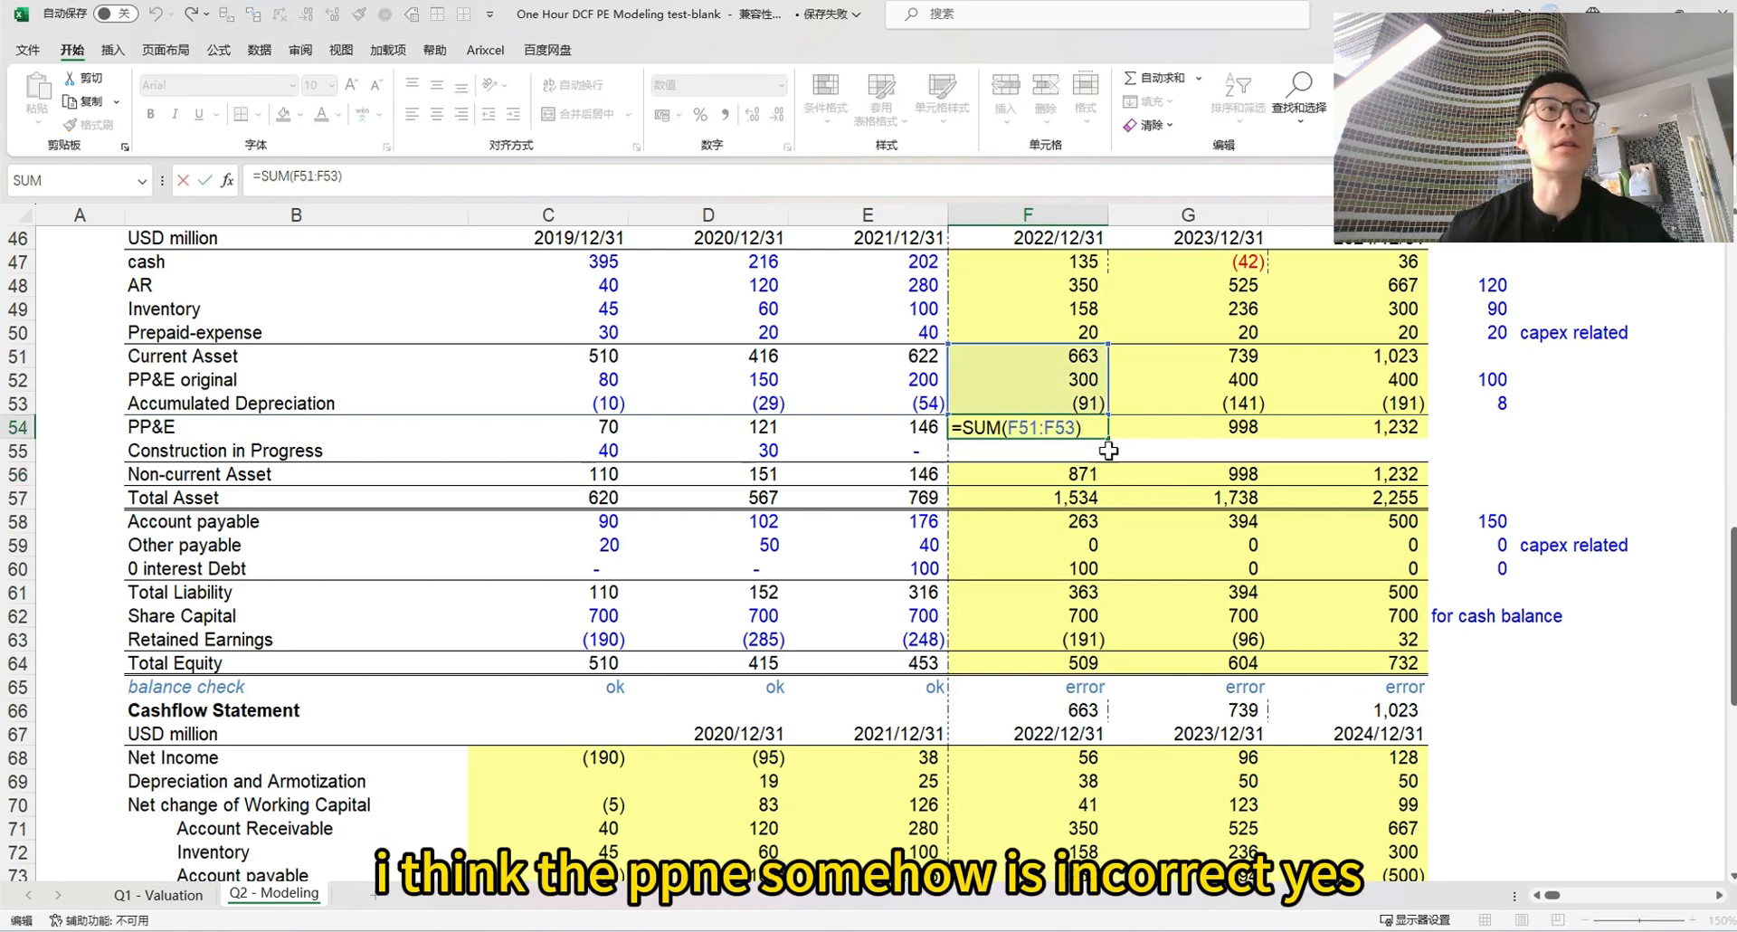
left_click_drag(1104, 349, 1095, 367)
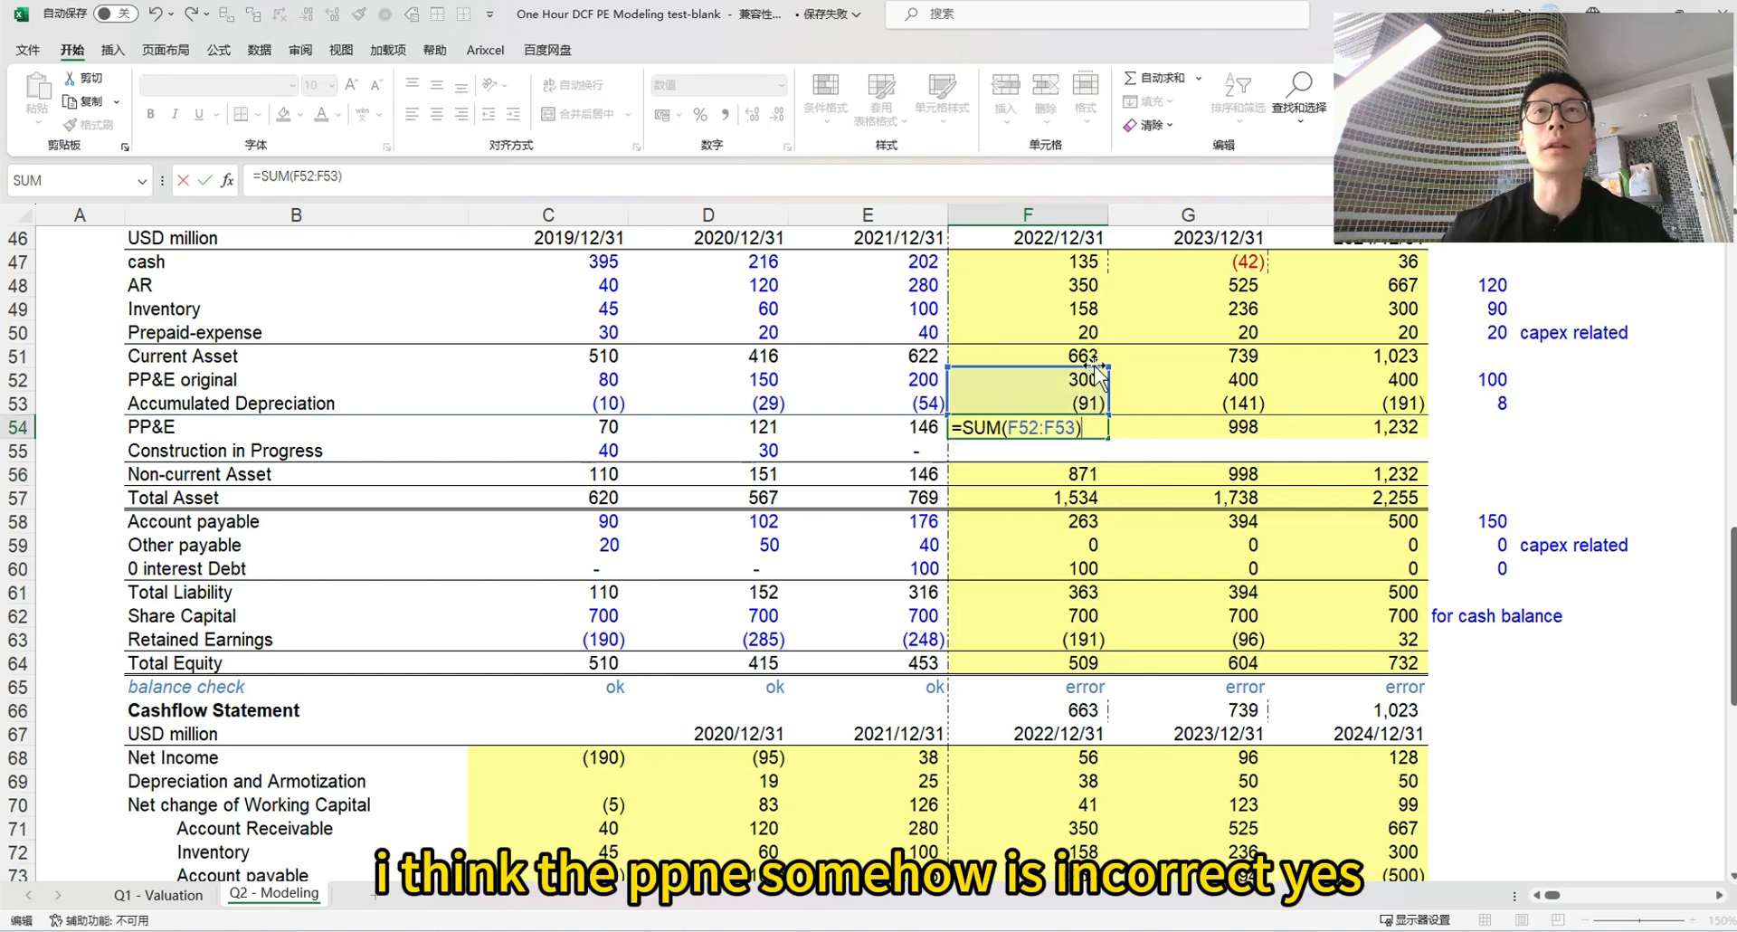
key("Return")
key("ctrl+c")
key("Right")
key("shift+Right")
key("Return")
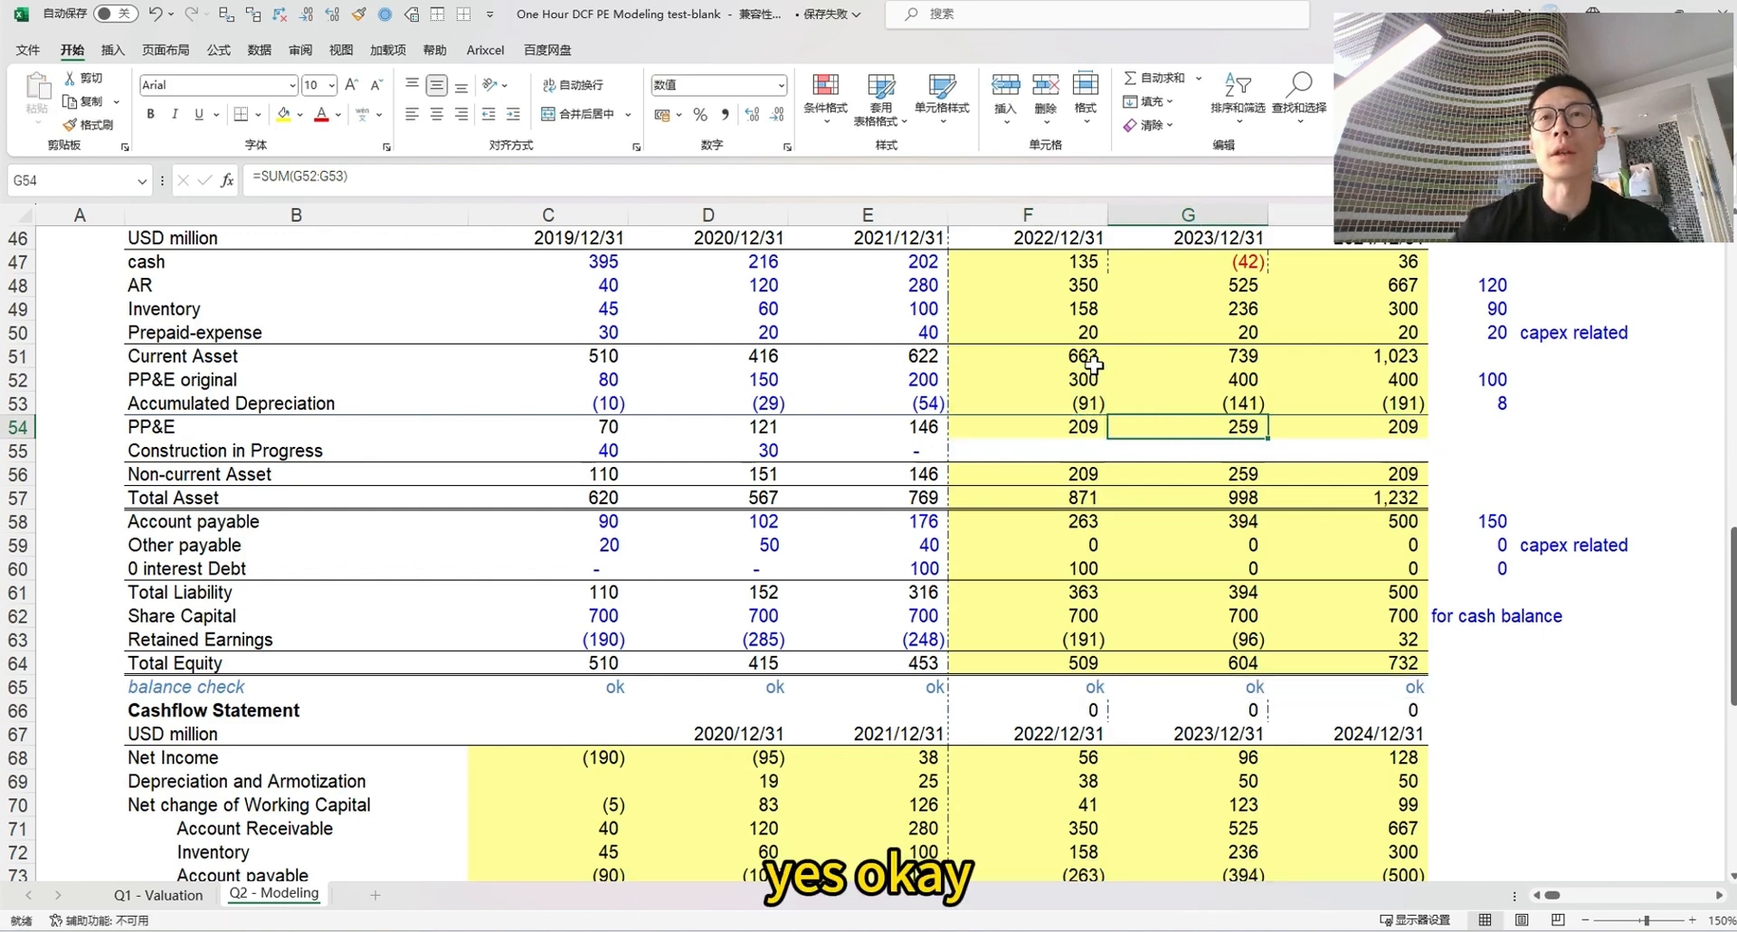
Delete the temporary difference formulas from F66:H66
left_click_drag(1099, 711, 1407, 712)
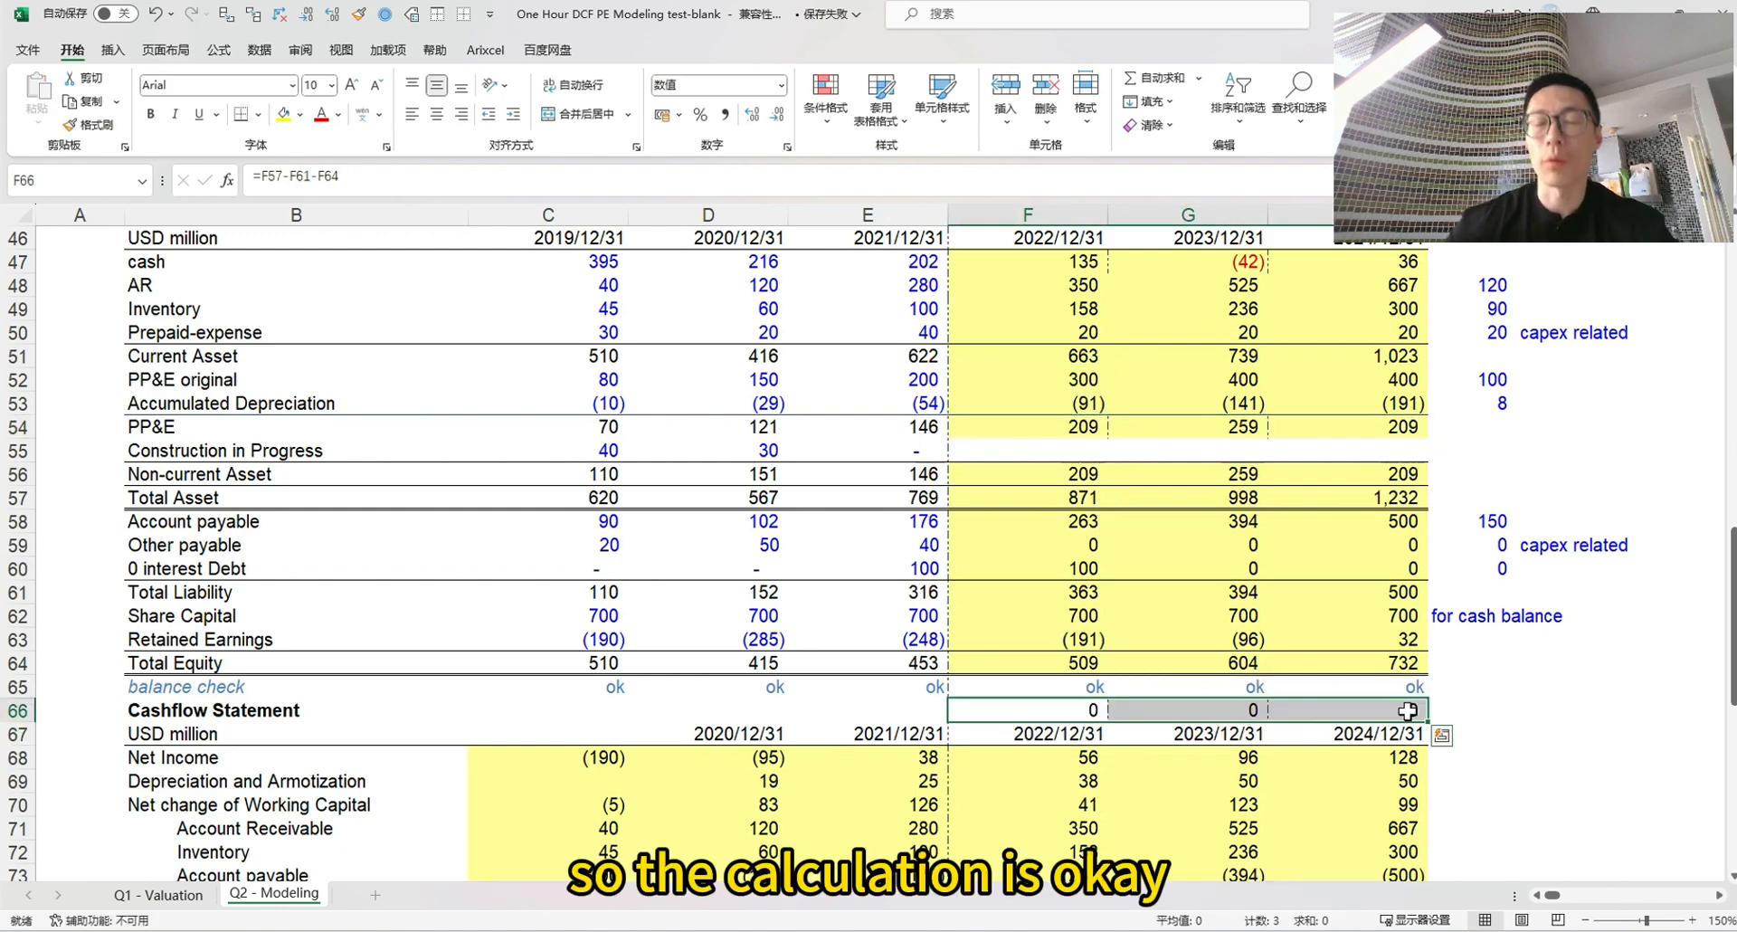
key("ctrl+1")
key("Escape")
key("Delete")
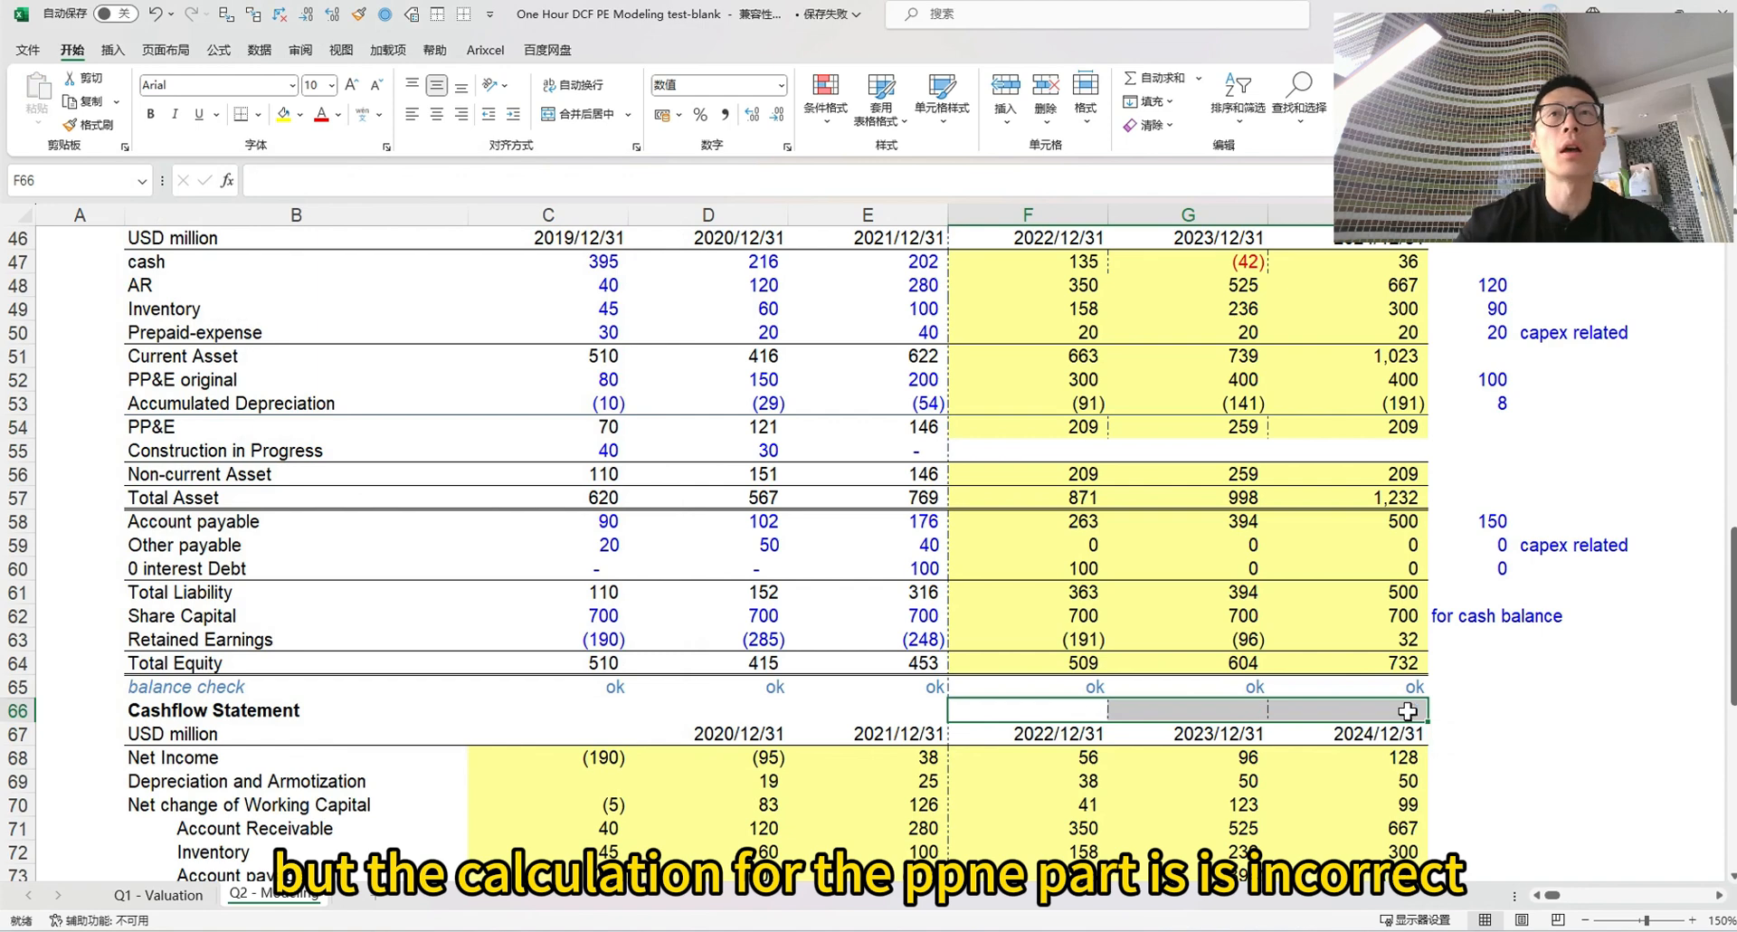
Remove the inner vertical borders from the forecast PP&E cells F54:H54
left_click_drag(1037, 421, 1398, 426)
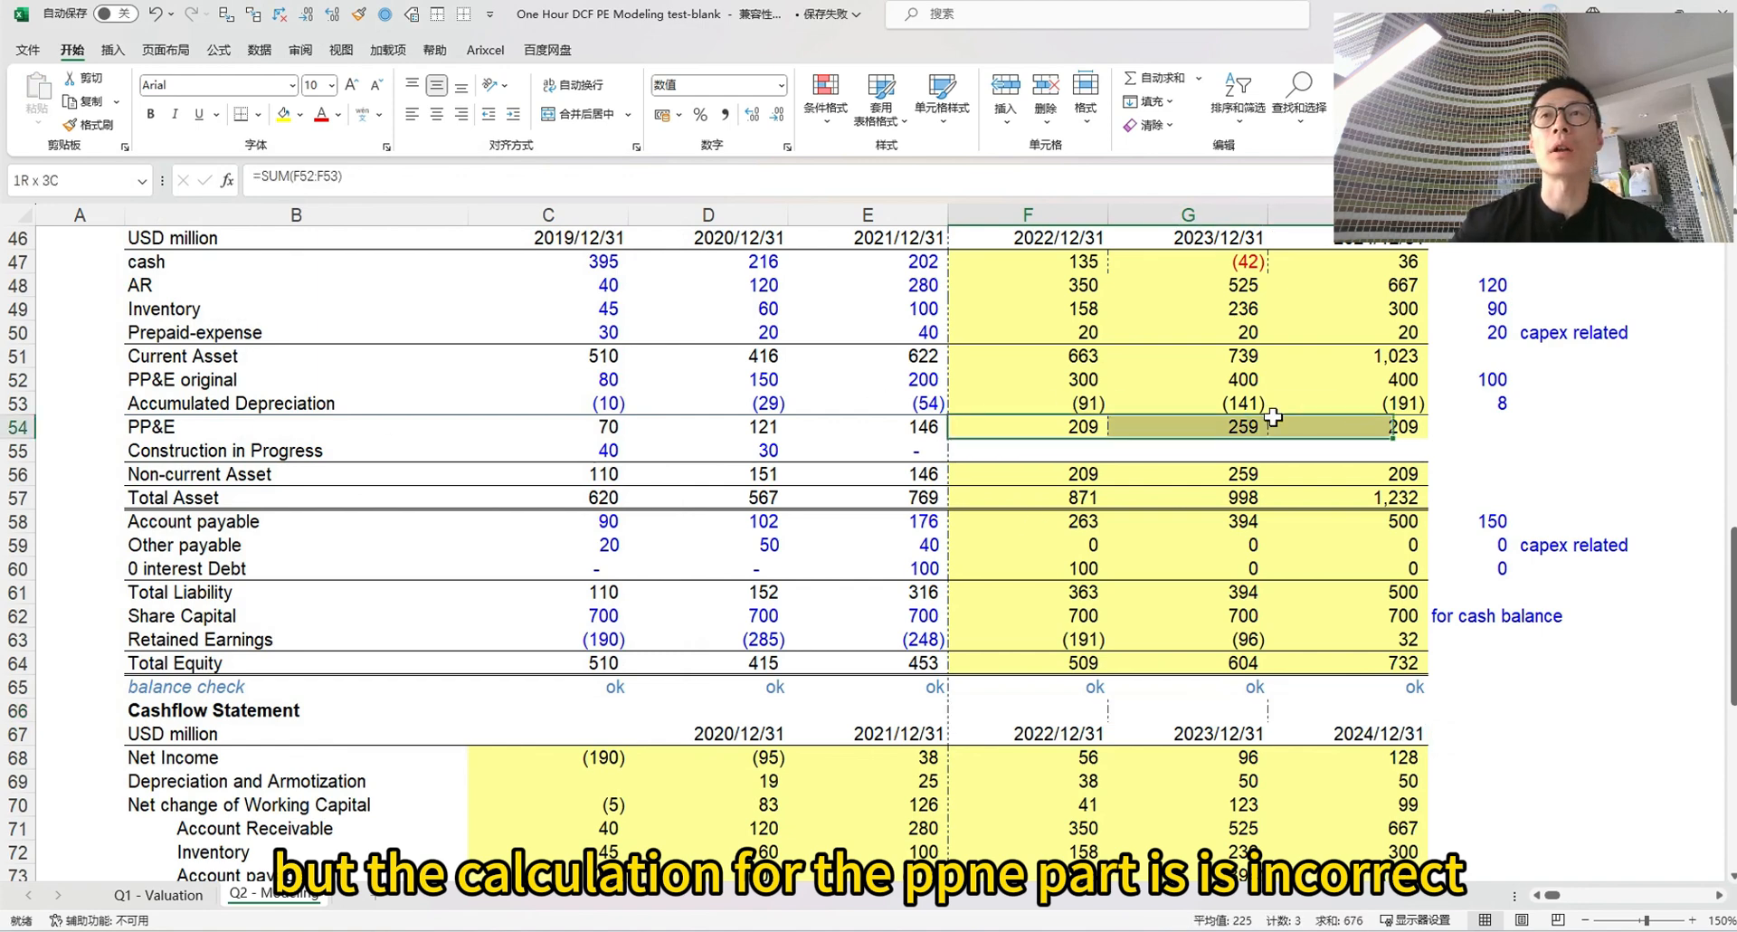
key("ctrl+1")
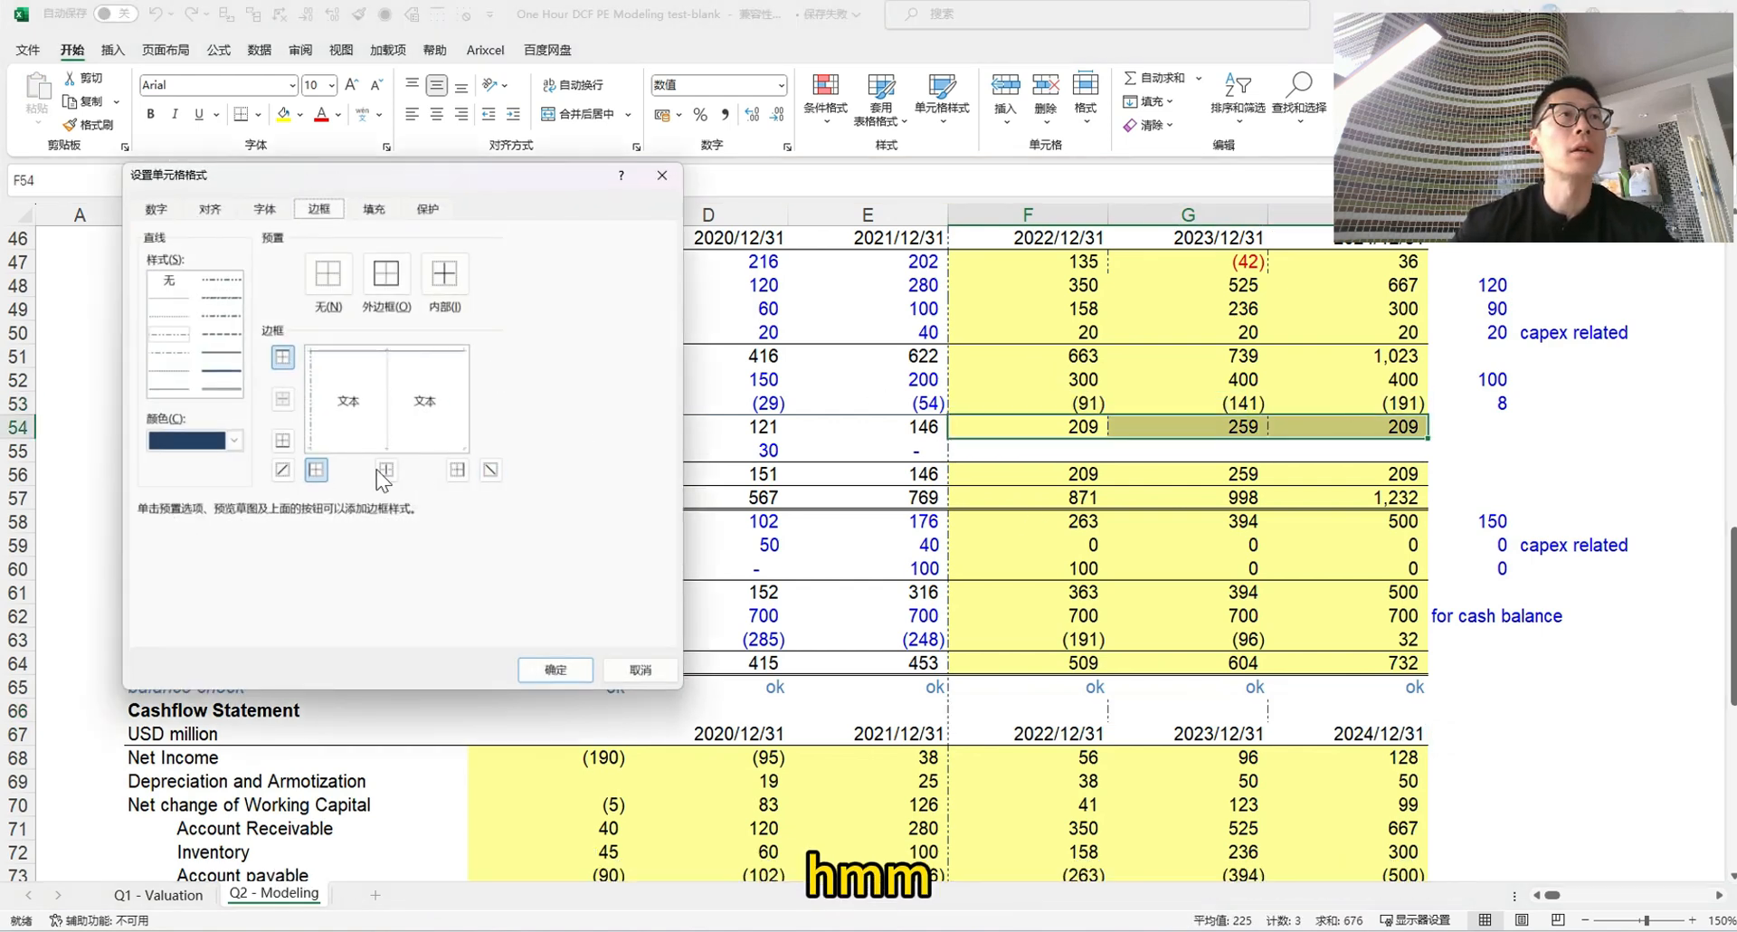
left_click(386, 469)
left_click(457, 470)
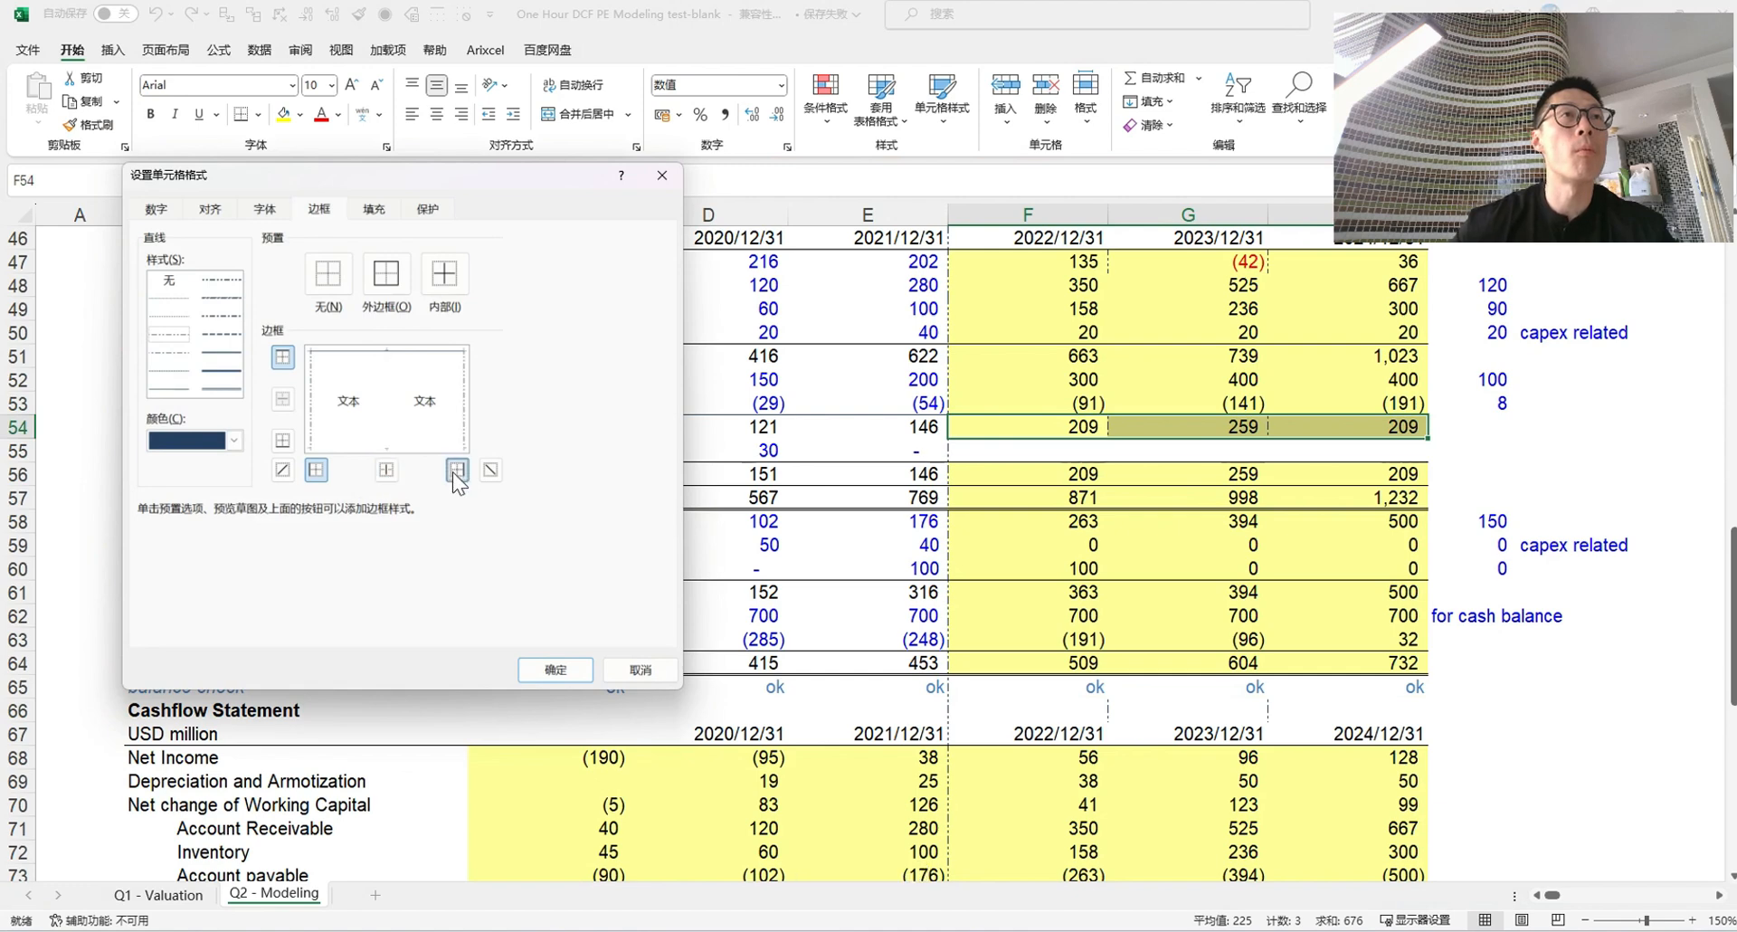
left_click(556, 669)
Clear the borders from F66:H66, then review the balance check row across all years
left_click_drag(1031, 711, 1294, 702)
key("ctrl+1")
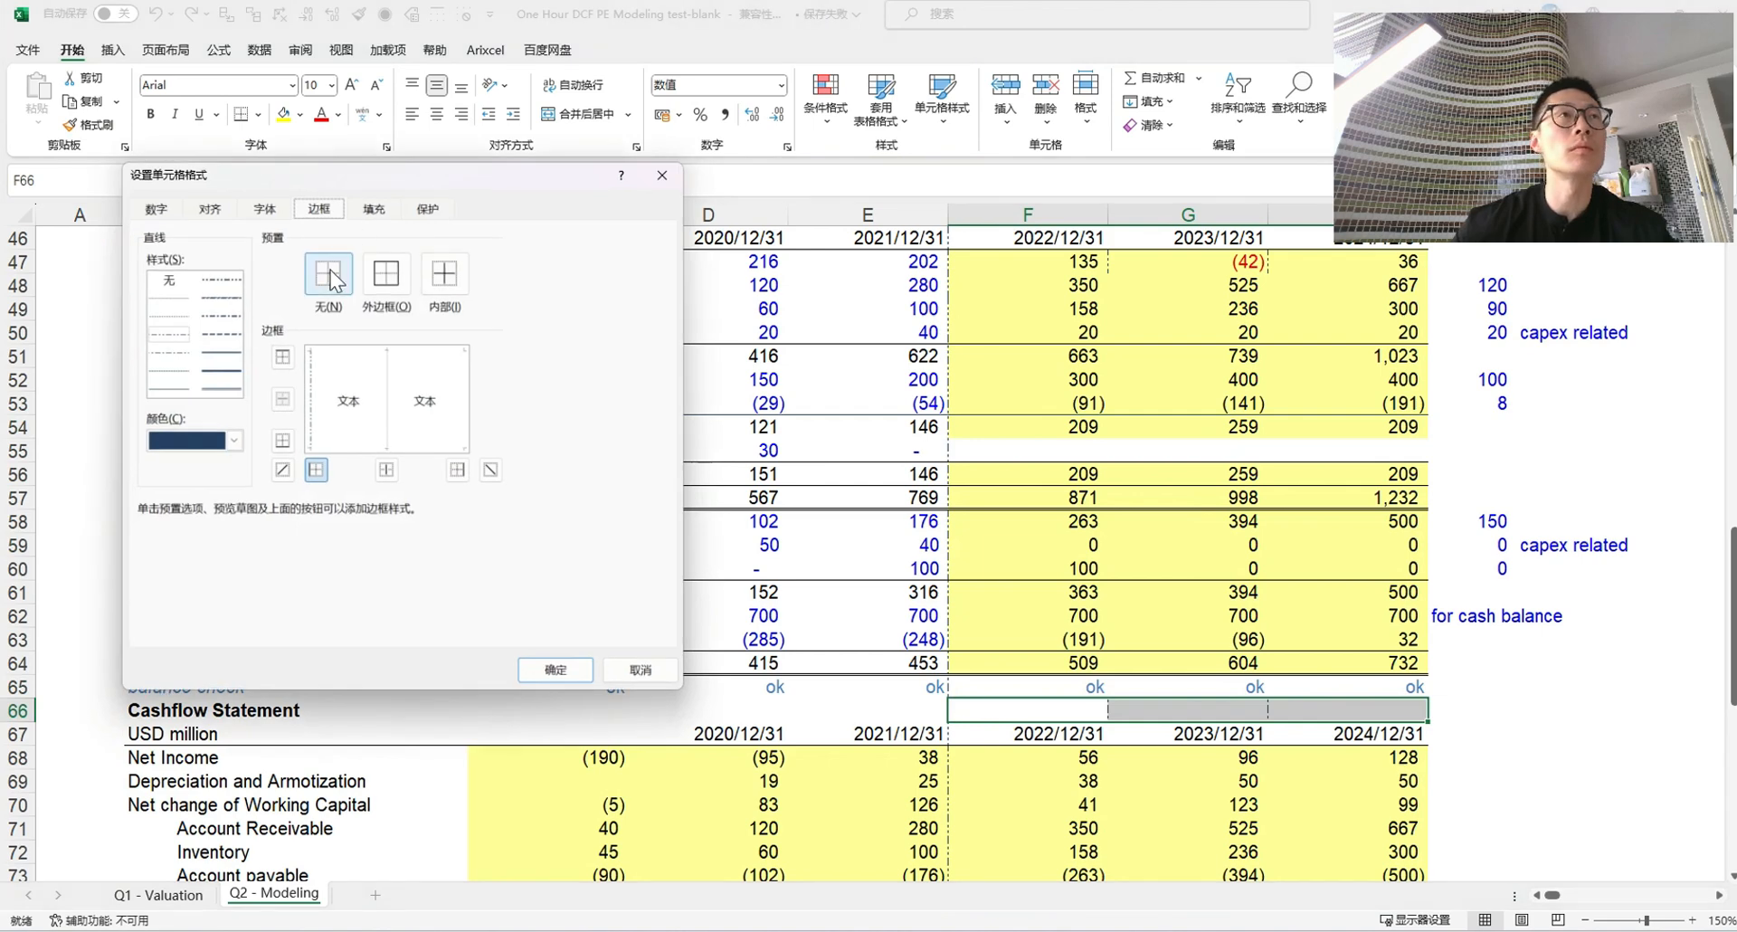
left_click(556, 669)
left_click(1136, 708)
left_click(994, 688)
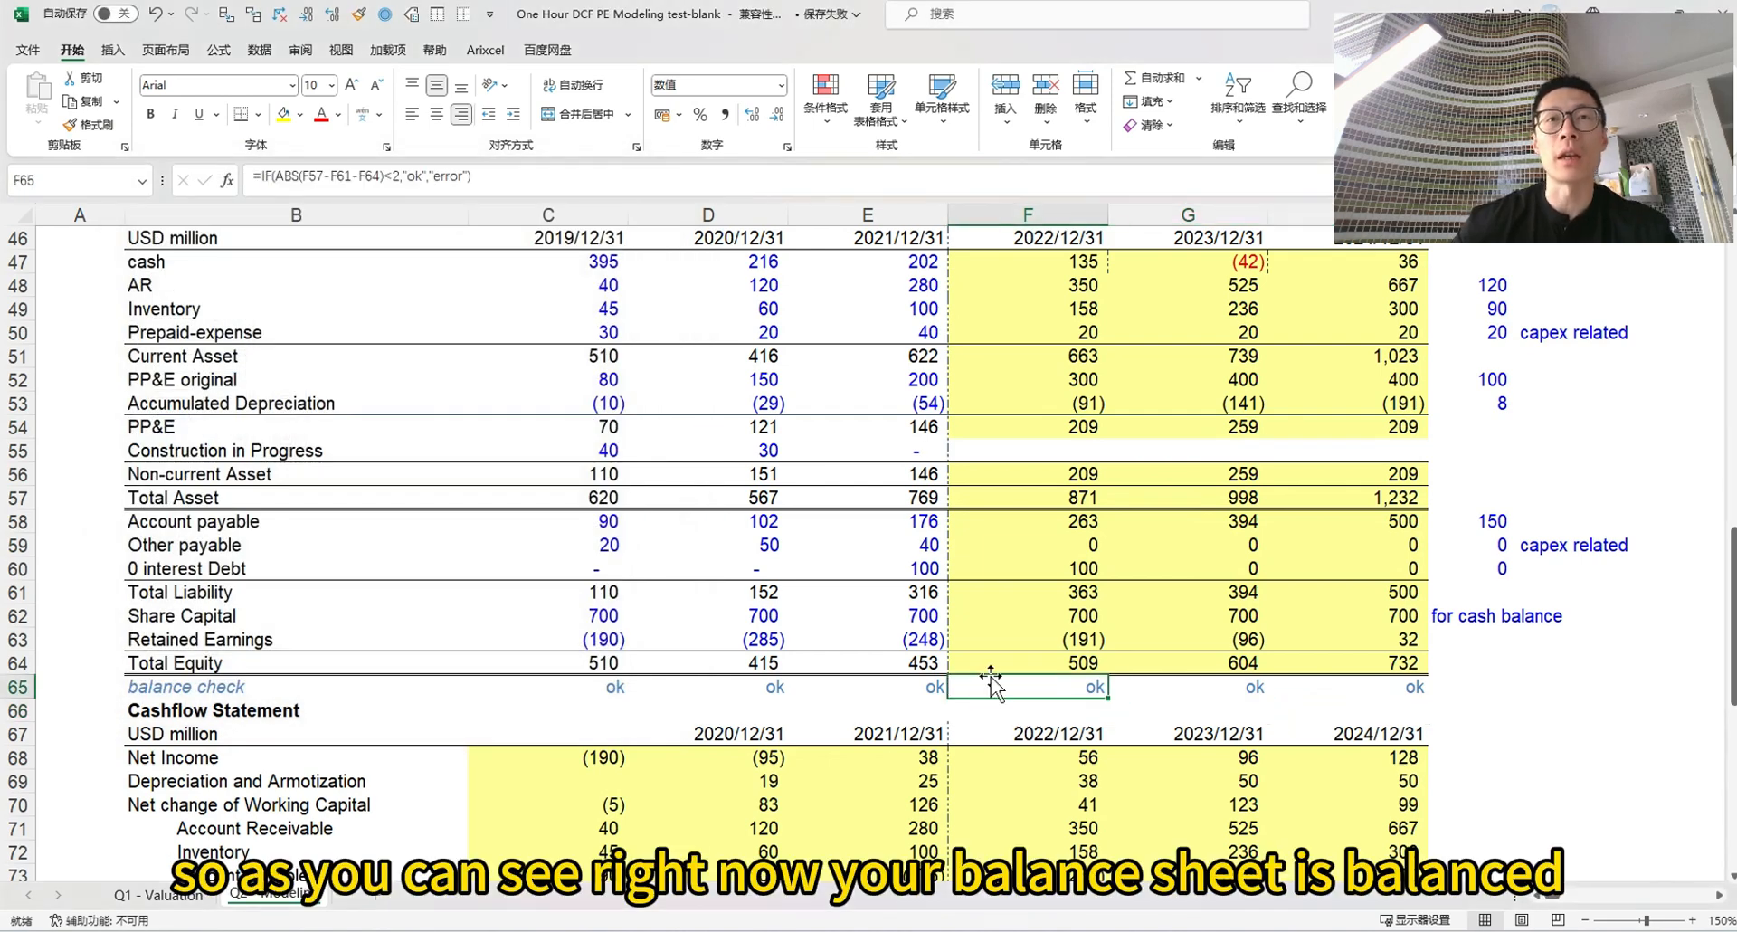
left_click(1152, 728)
left_click_drag(377, 686, 1377, 676)
scroll(1021, 327, "up", 1)
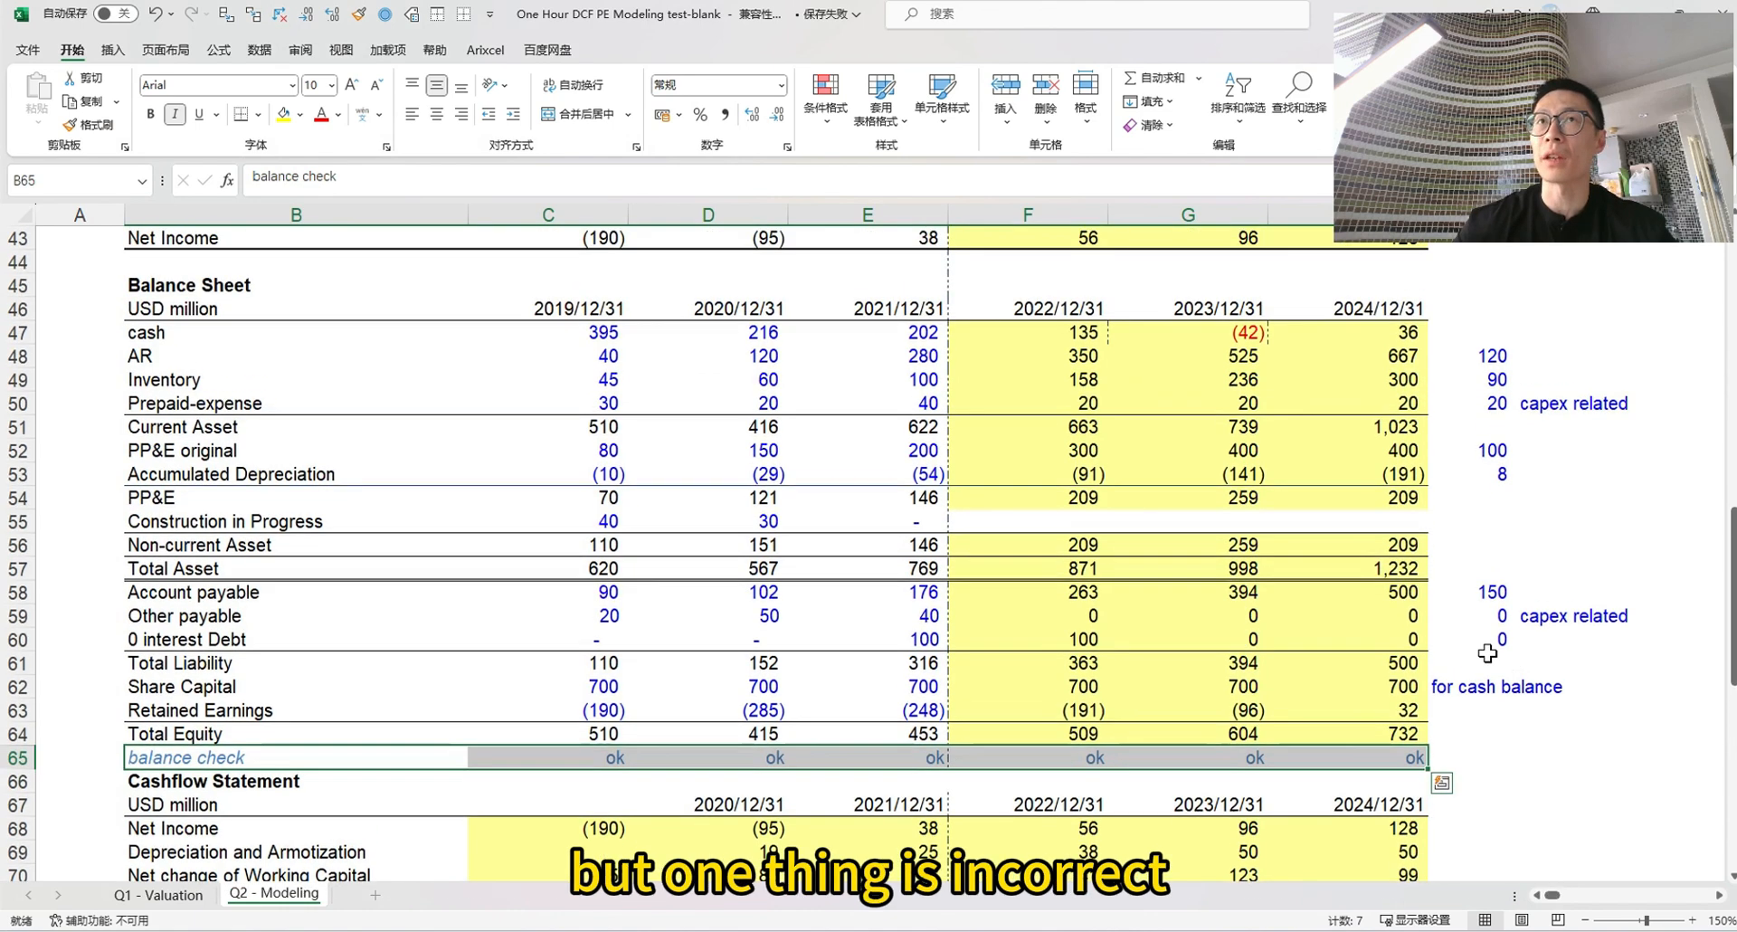
Remove the inner vertical borders from the forecast cash cells F47:H47
left_click_drag(1021, 328, 1385, 332)
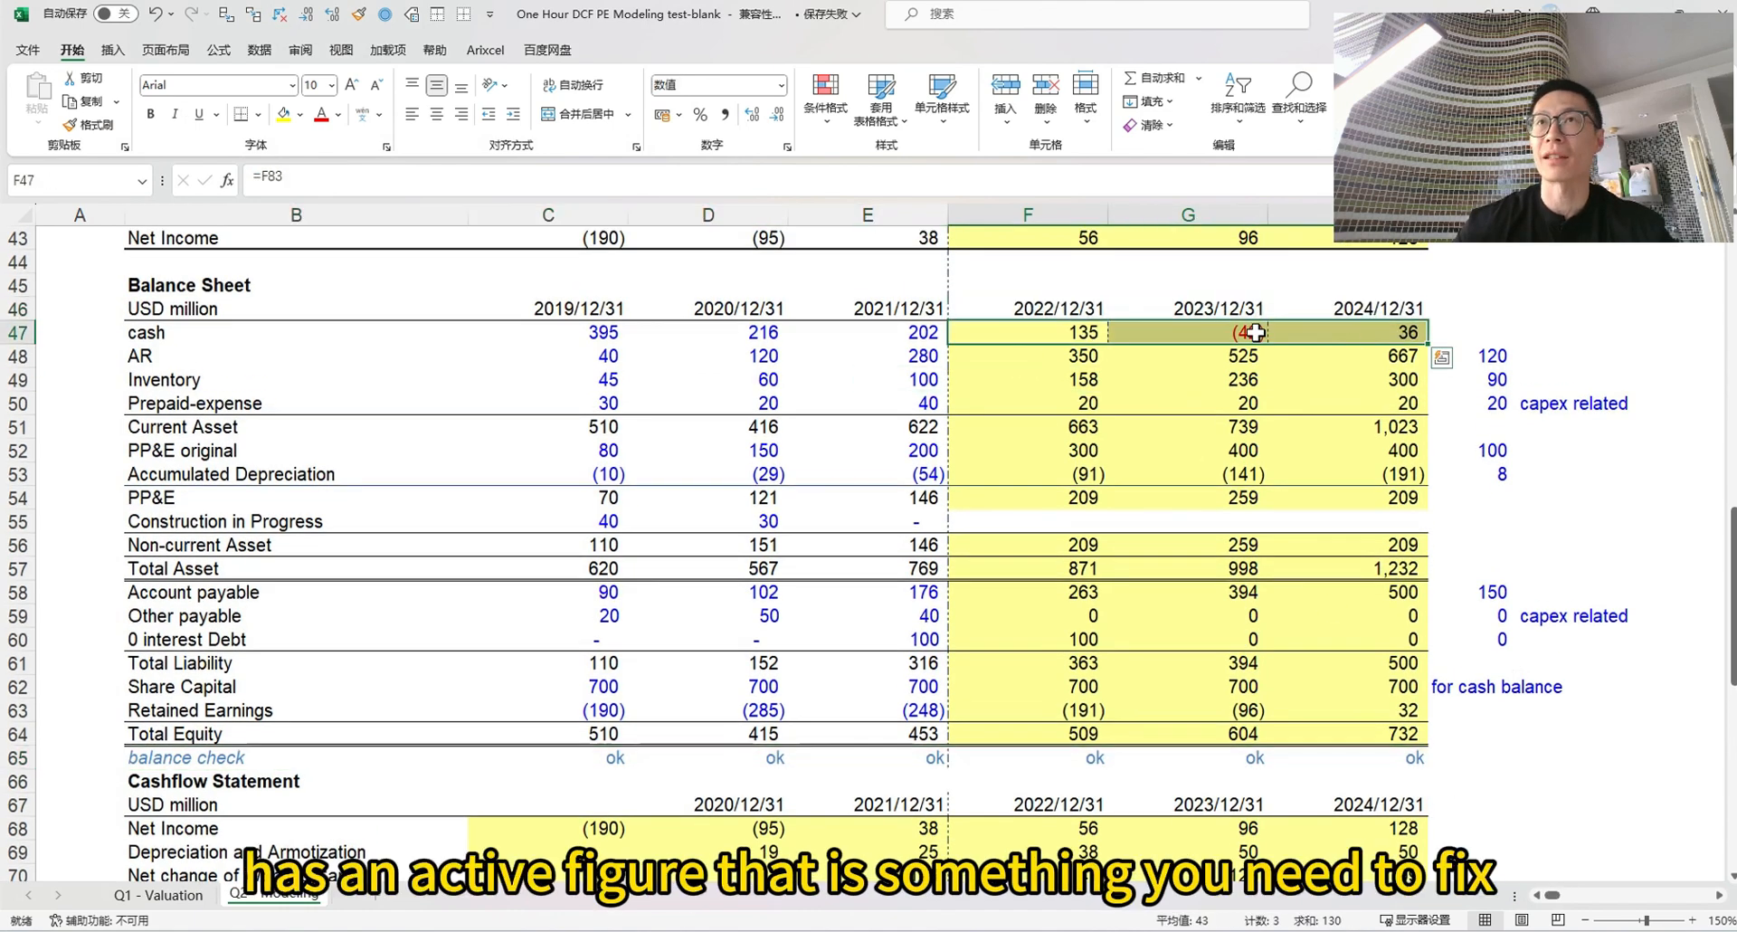
key("ctrl+1")
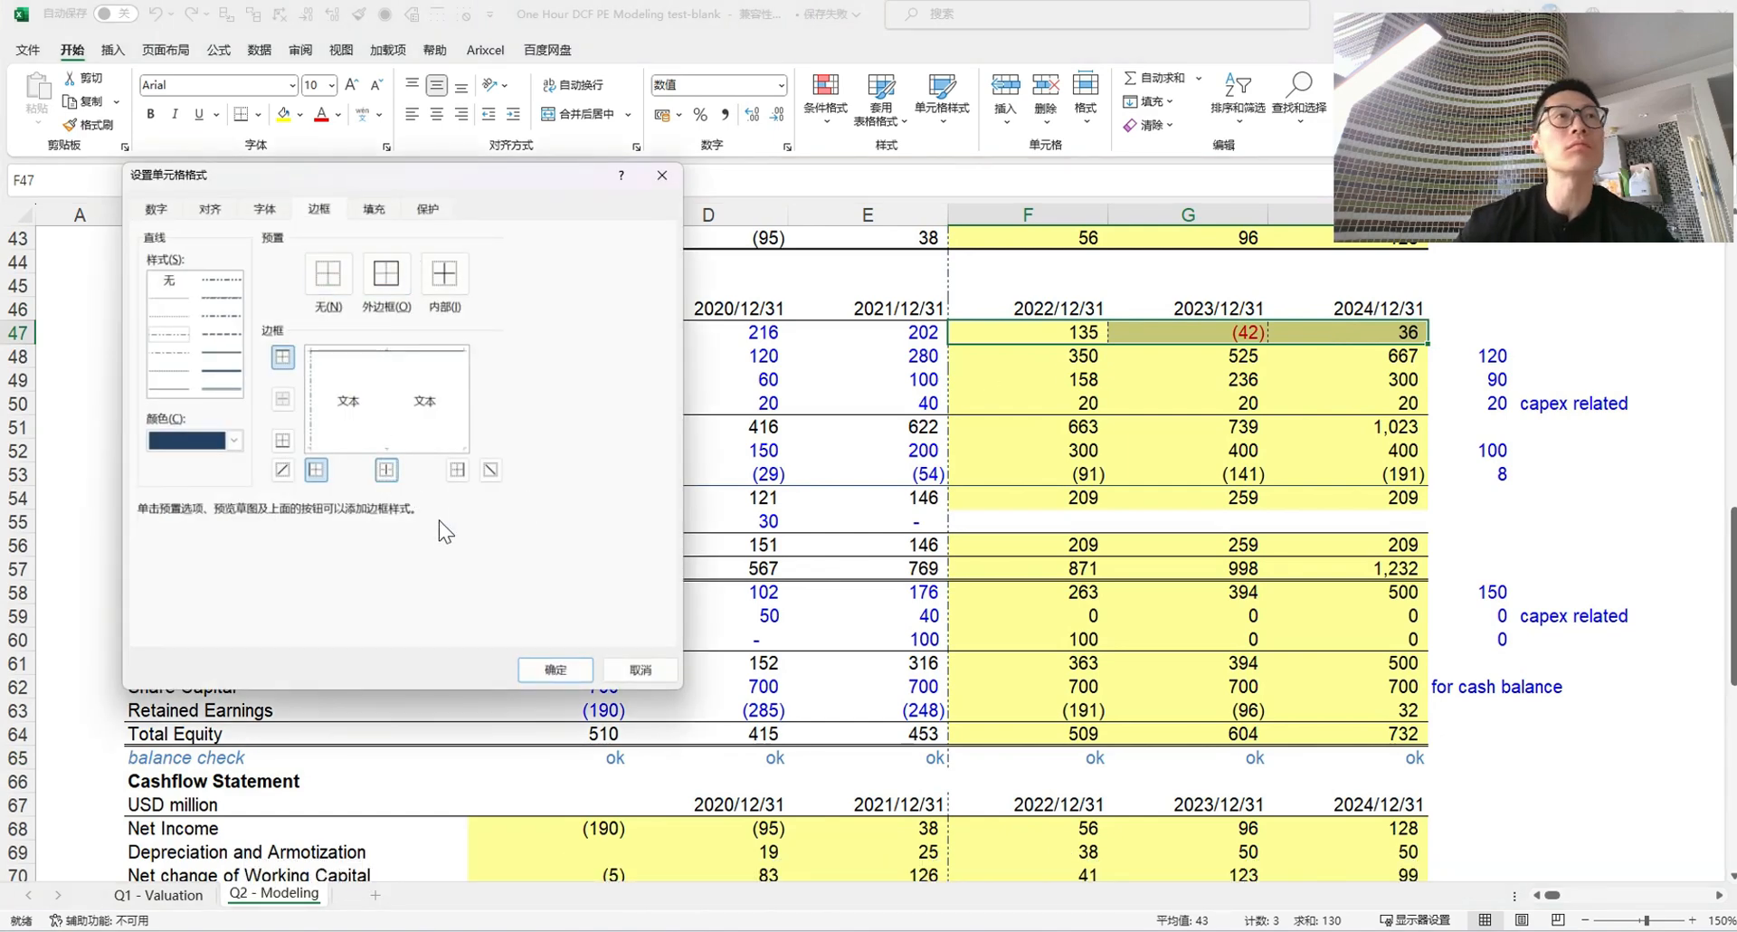
left_click(565, 676)
left_click(1168, 426)
left_click(1241, 339)
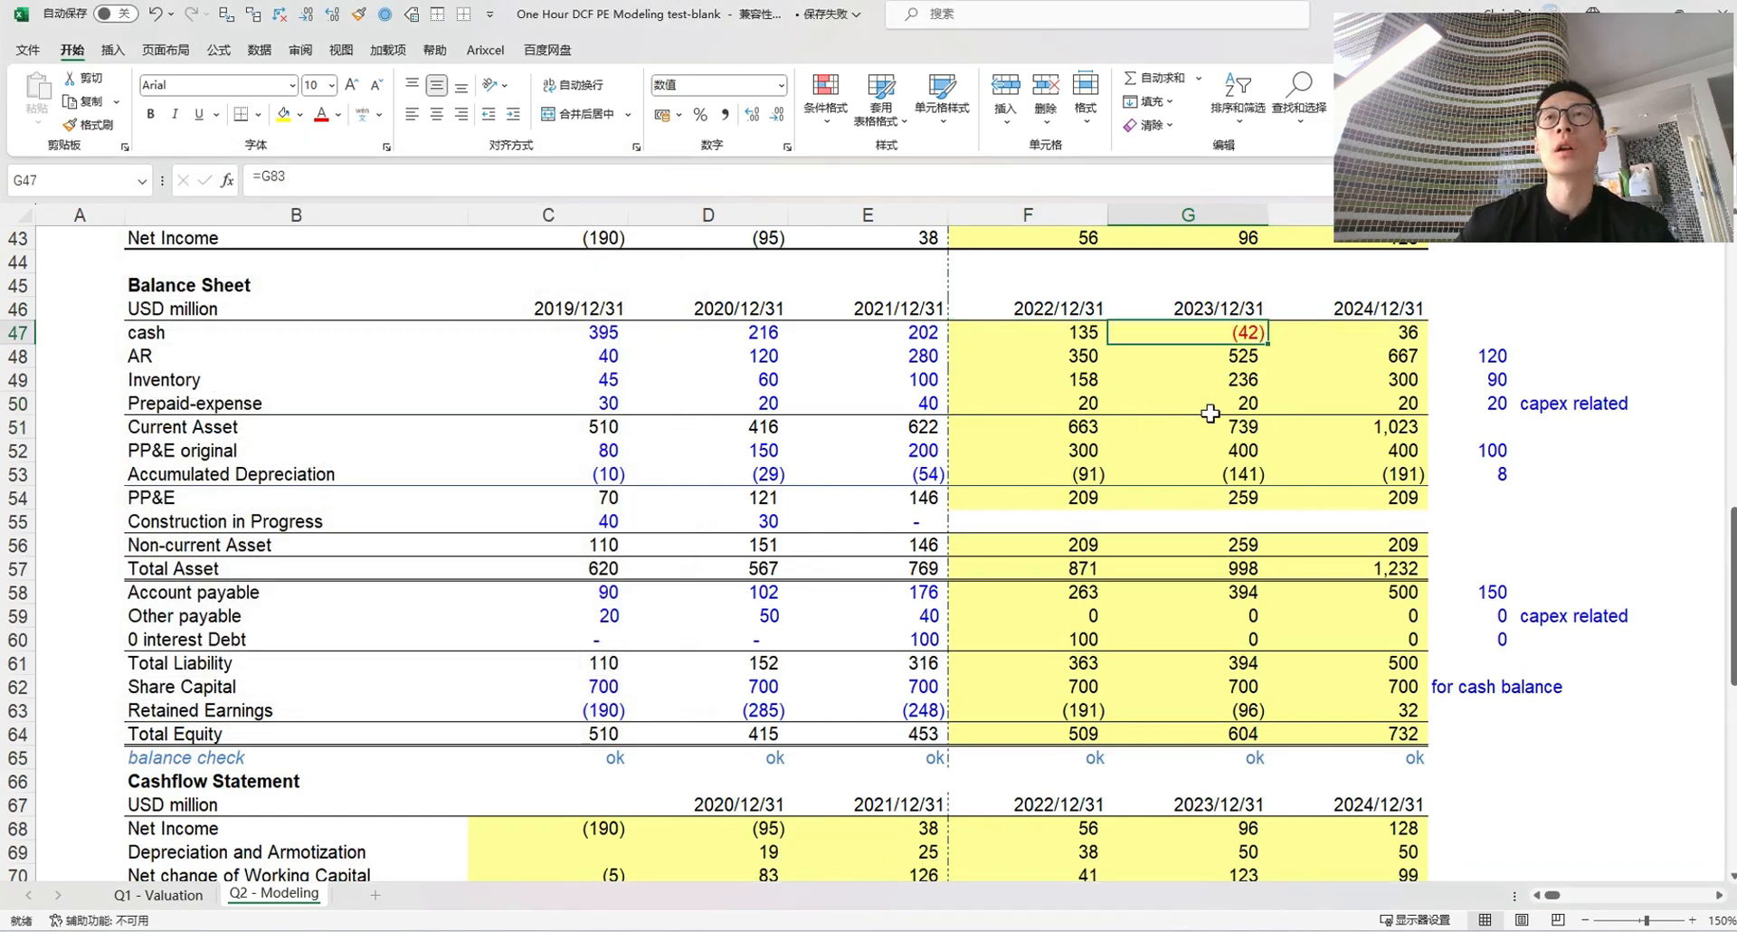
Copy the formatting of the 2021 Beg cash balance cell E80 onto the forecast cells F80:H80
scroll(1083, 663, "down", 8)
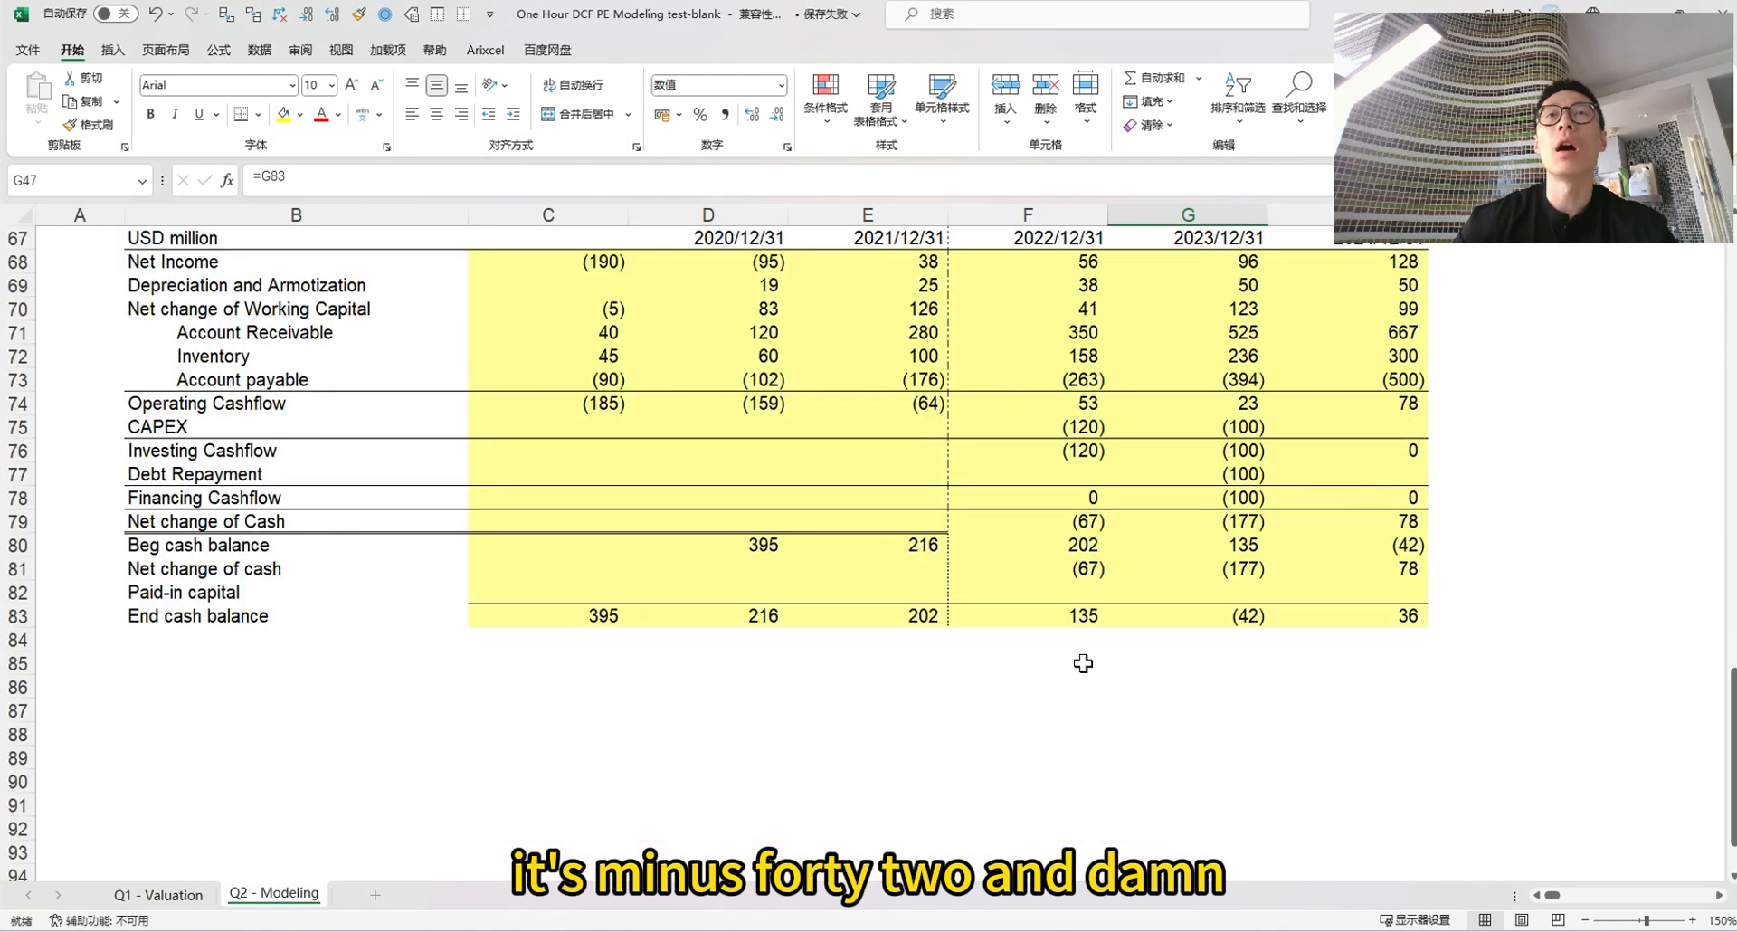
left_click(919, 547)
key("alt+h")
key("f")
key("p")
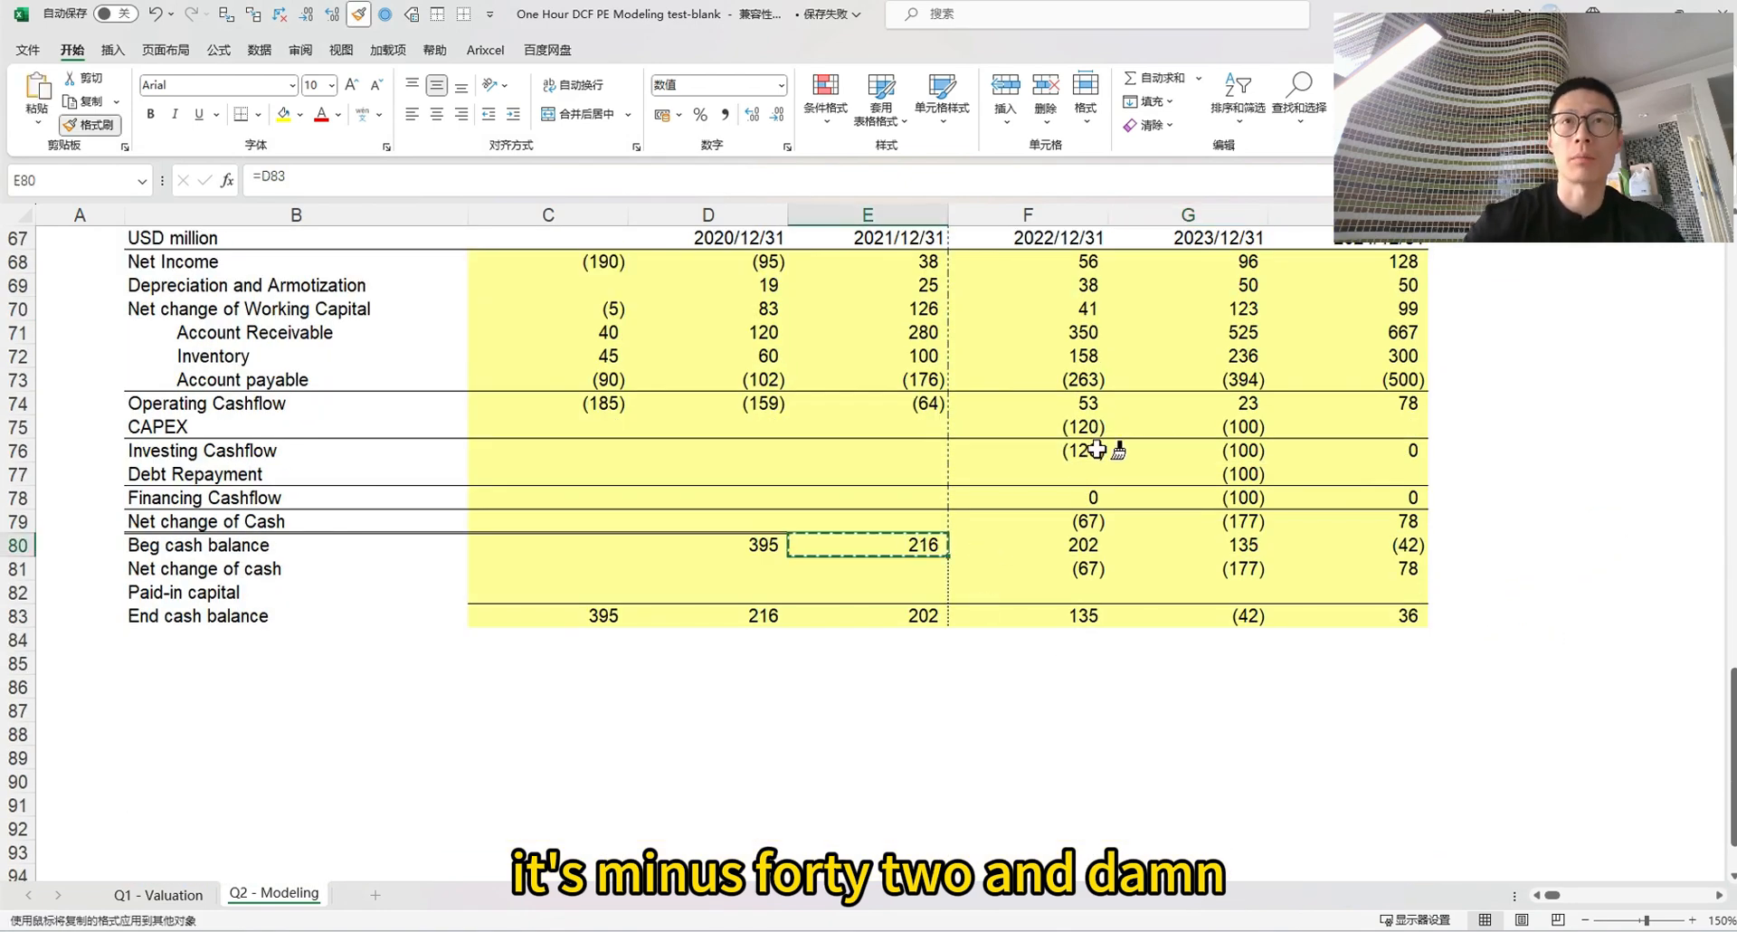
left_click_drag(1000, 547, 1352, 540)
left_click(1201, 620)
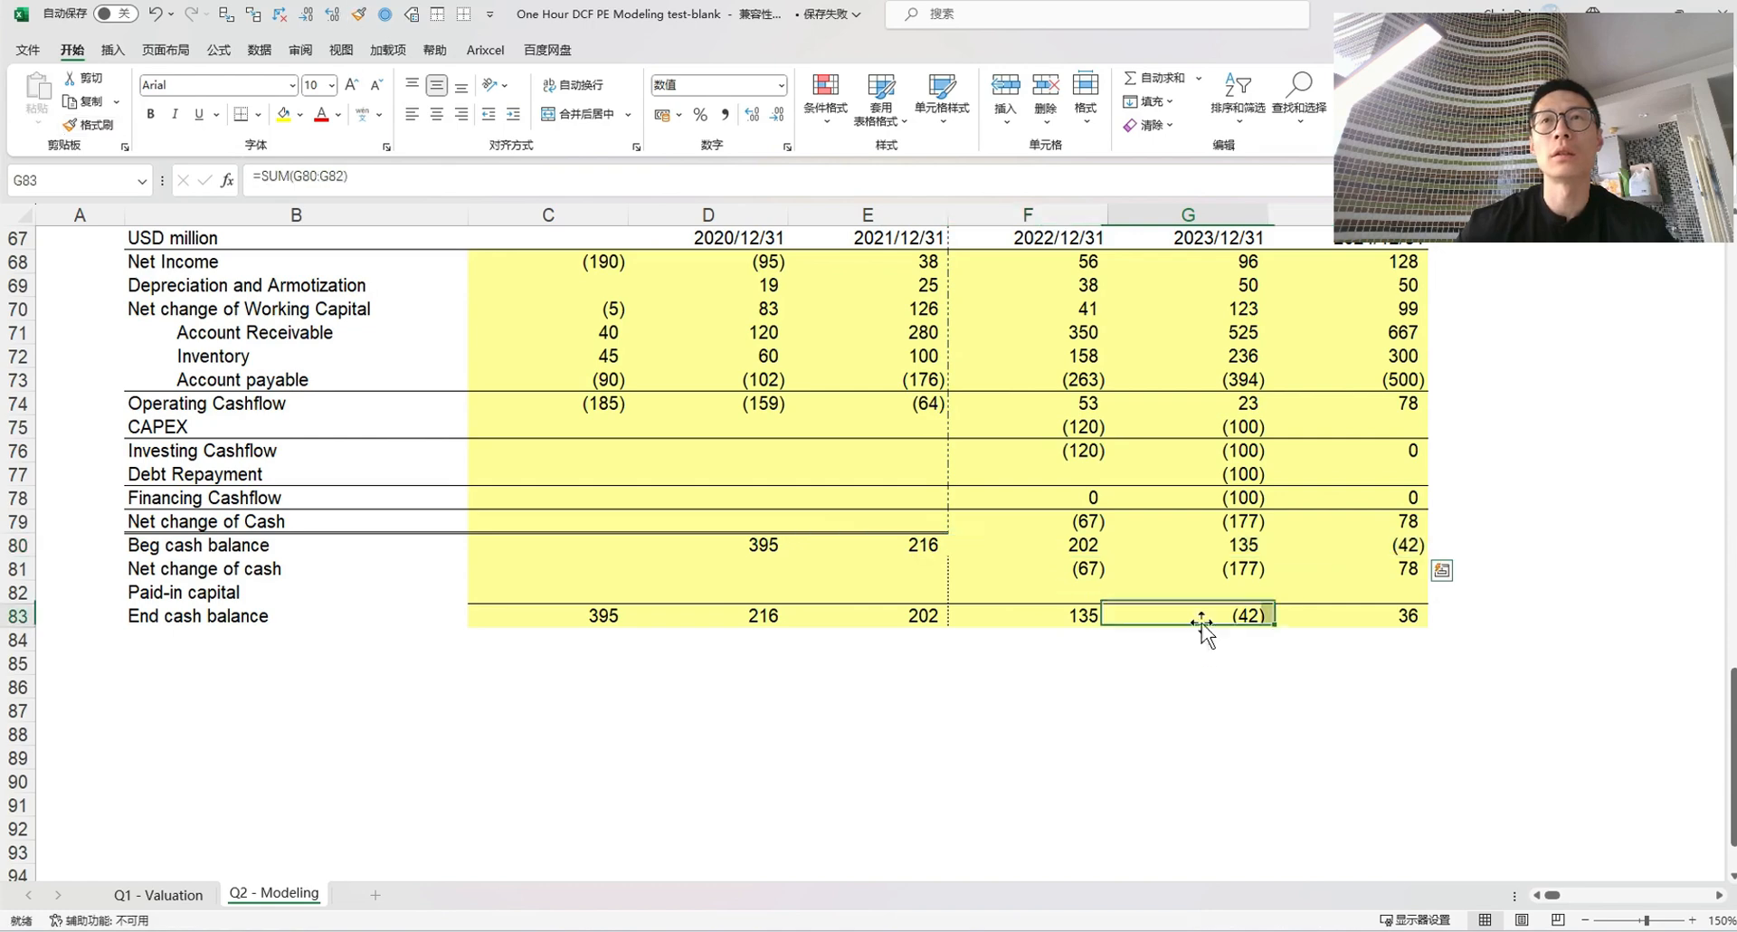
left_click(1011, 569)
Add a top border line across the whole Beg cash balance row, B80:H80
left_click_drag(931, 547, 1318, 541)
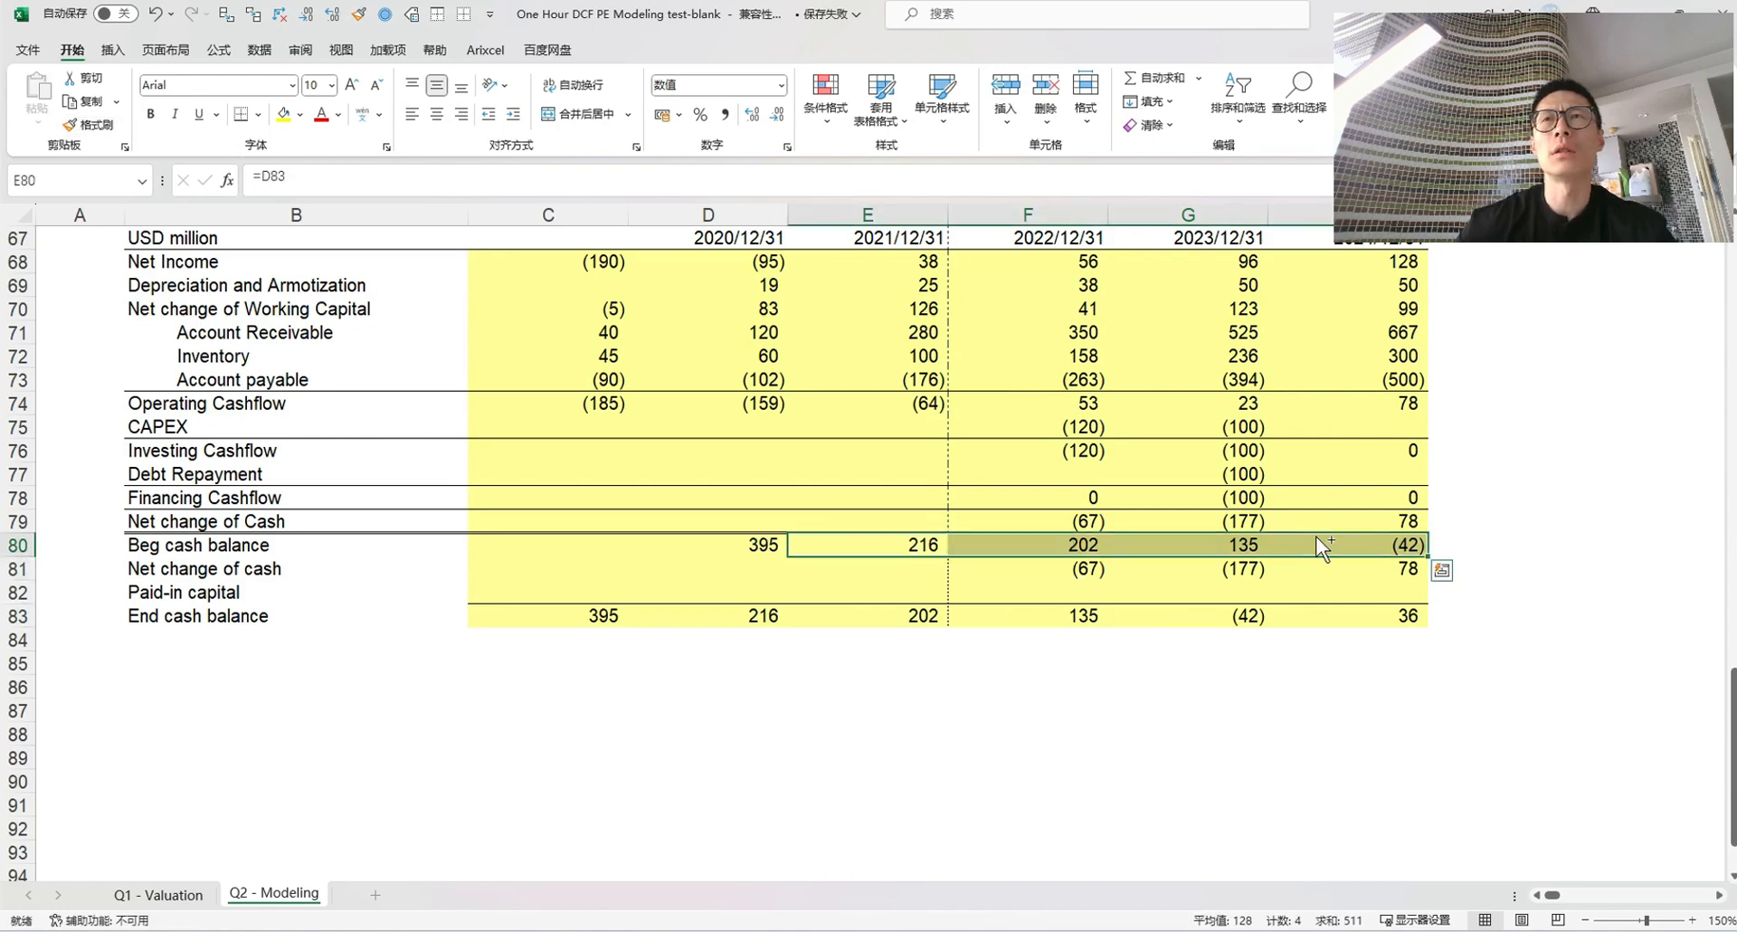
key("ctrl+1")
key("Escape")
key("Left")
key("Left")
key("Left")
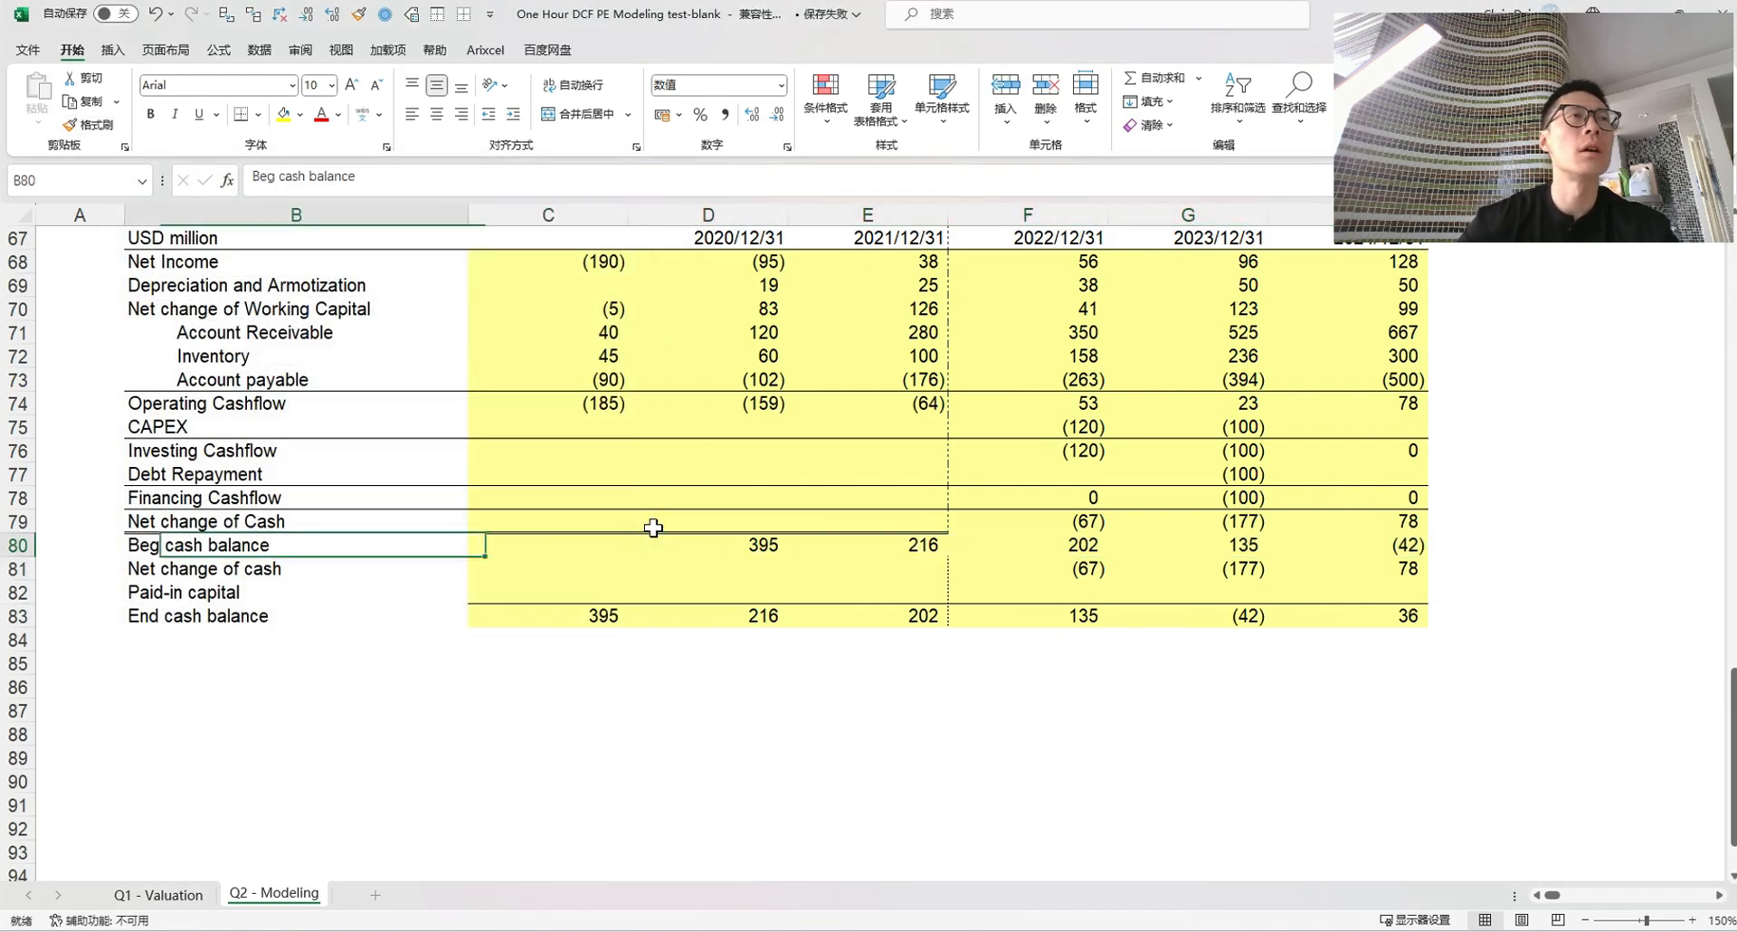
key("shift+Right")
key("shift+Right")
key("shift+Right")
key("shift+Right")
key("shift+Right")
key("shift+Right")
key("ctrl+1")
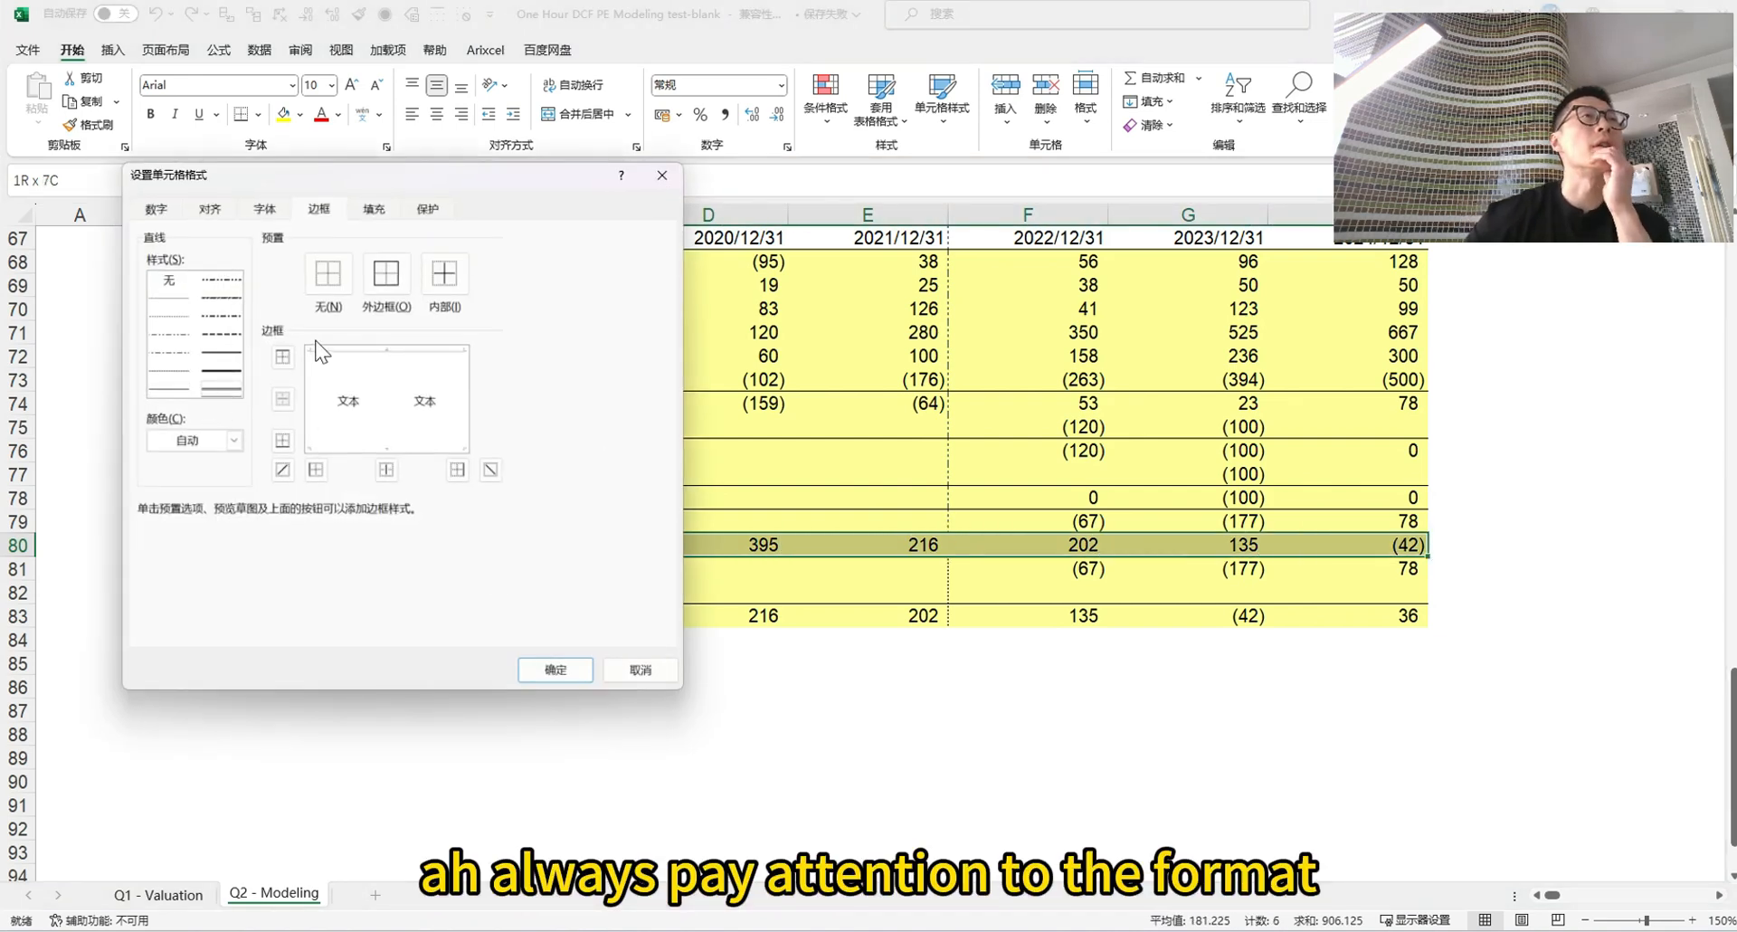
left_click(282, 356)
left_click(557, 669)
Enter =SUM(F80:F81) in the 2022 Paid-in capital cell F82 to add the beginning cash balance and net change of cash
left_click(1226, 551)
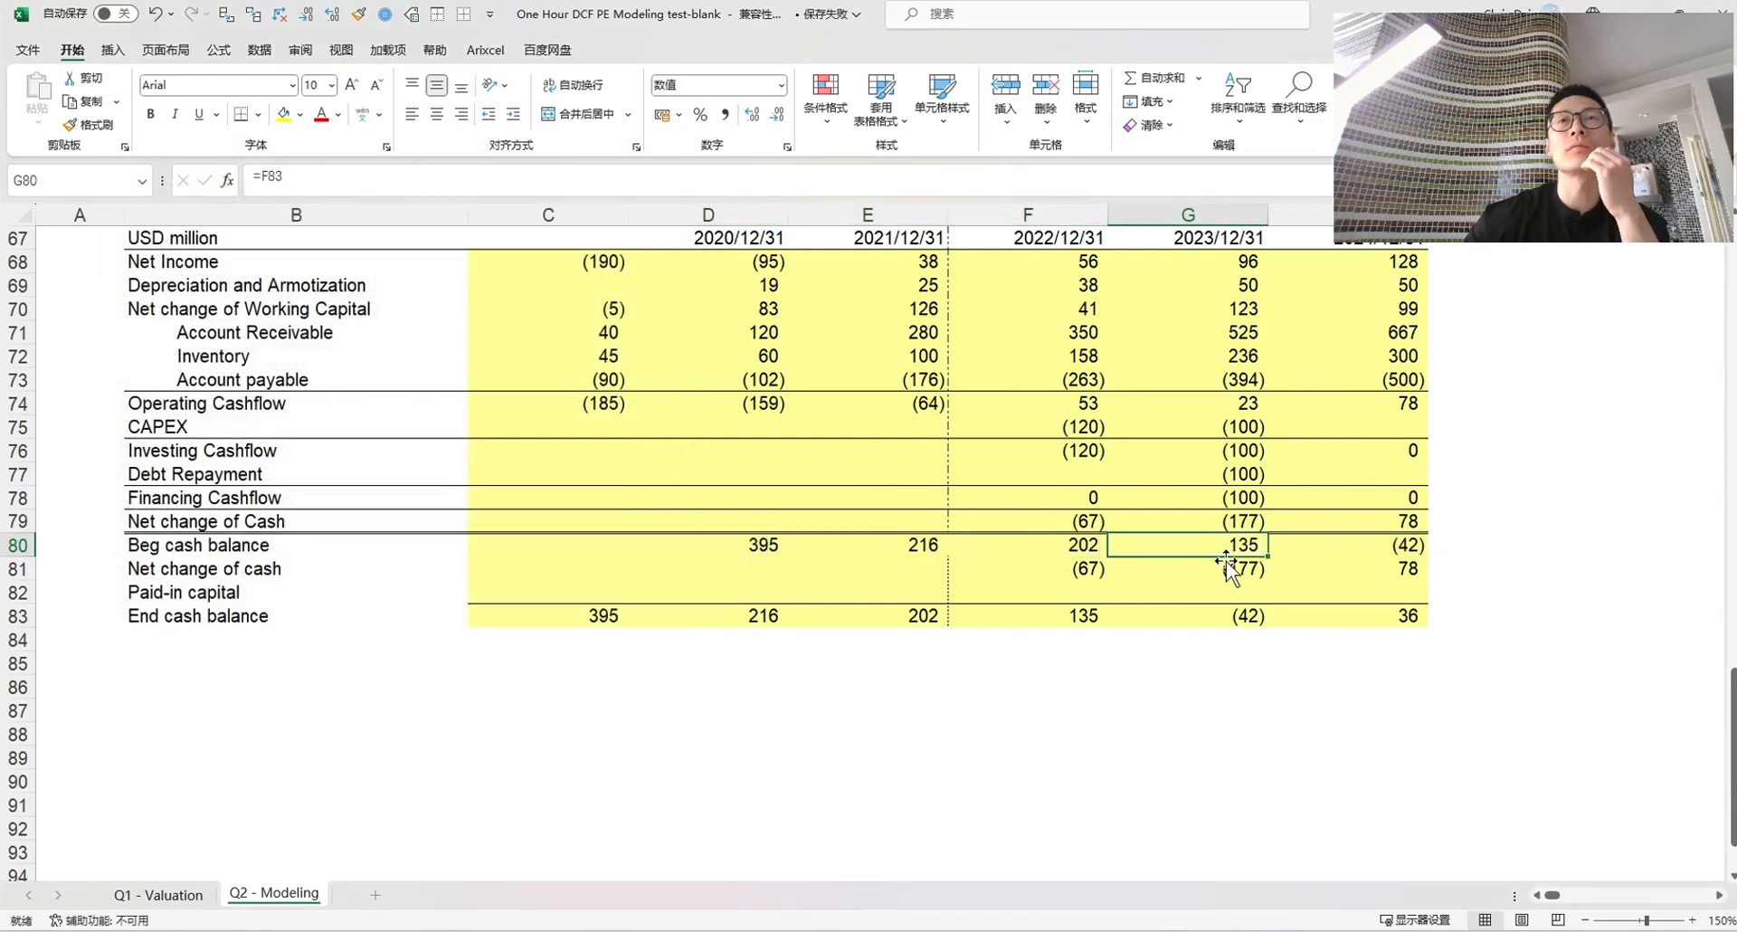
key("Down")
key("Down")
key("Down")
key("Left")
key("Up")
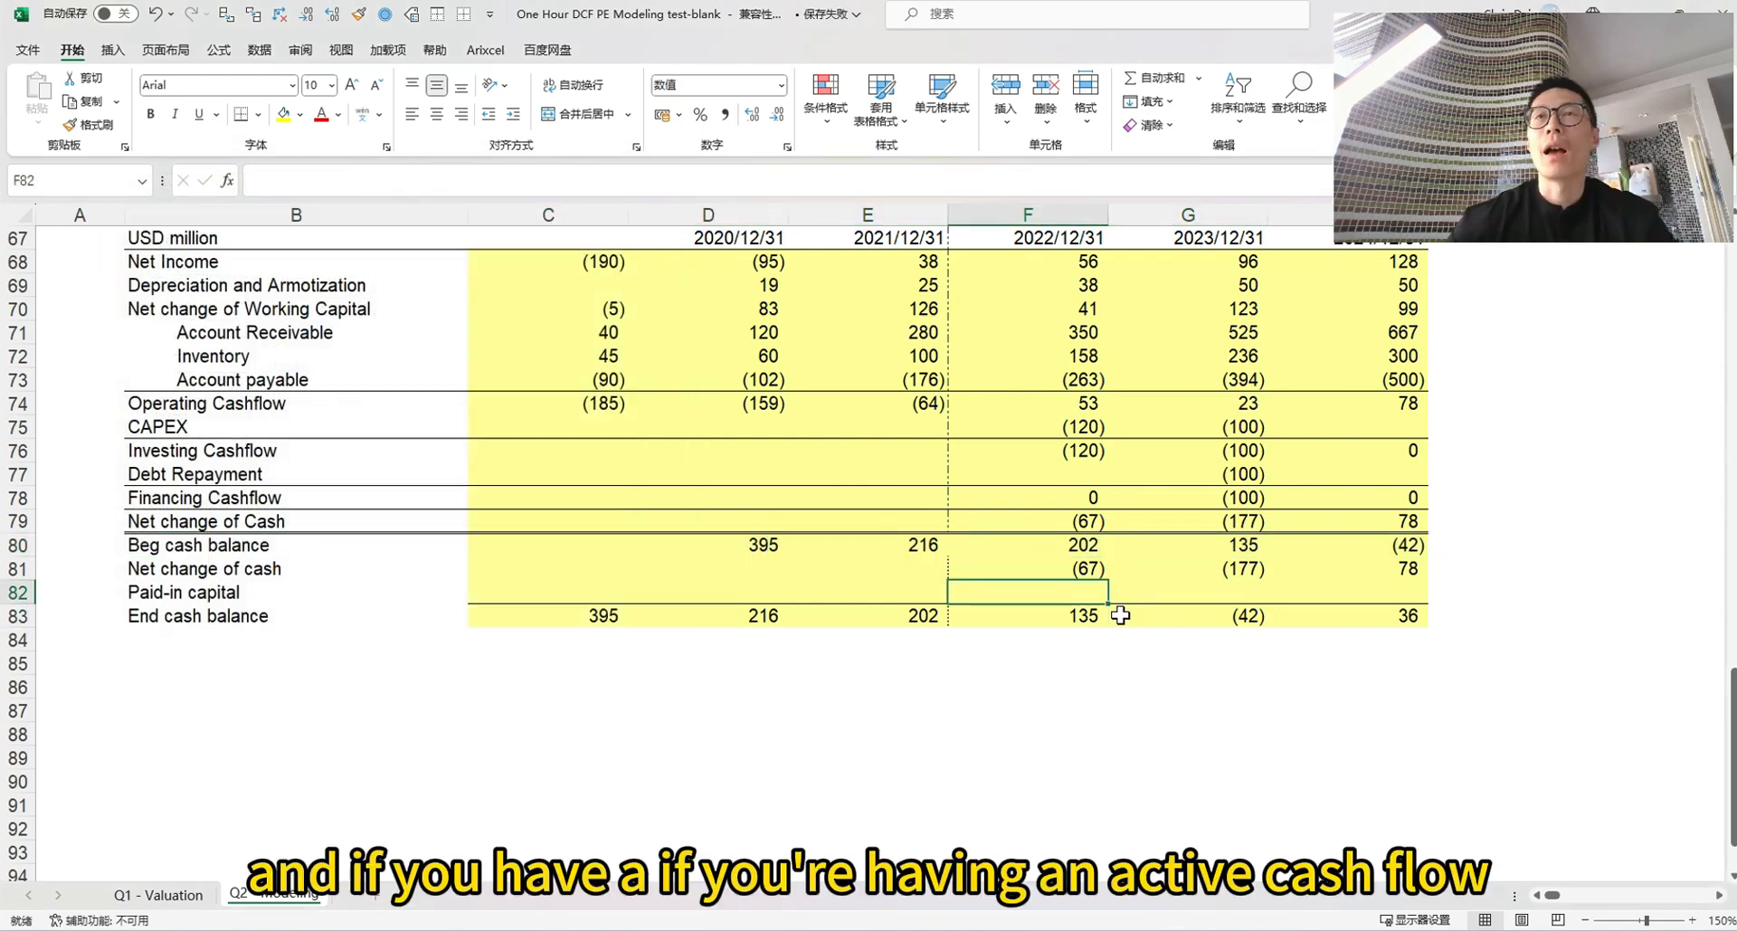
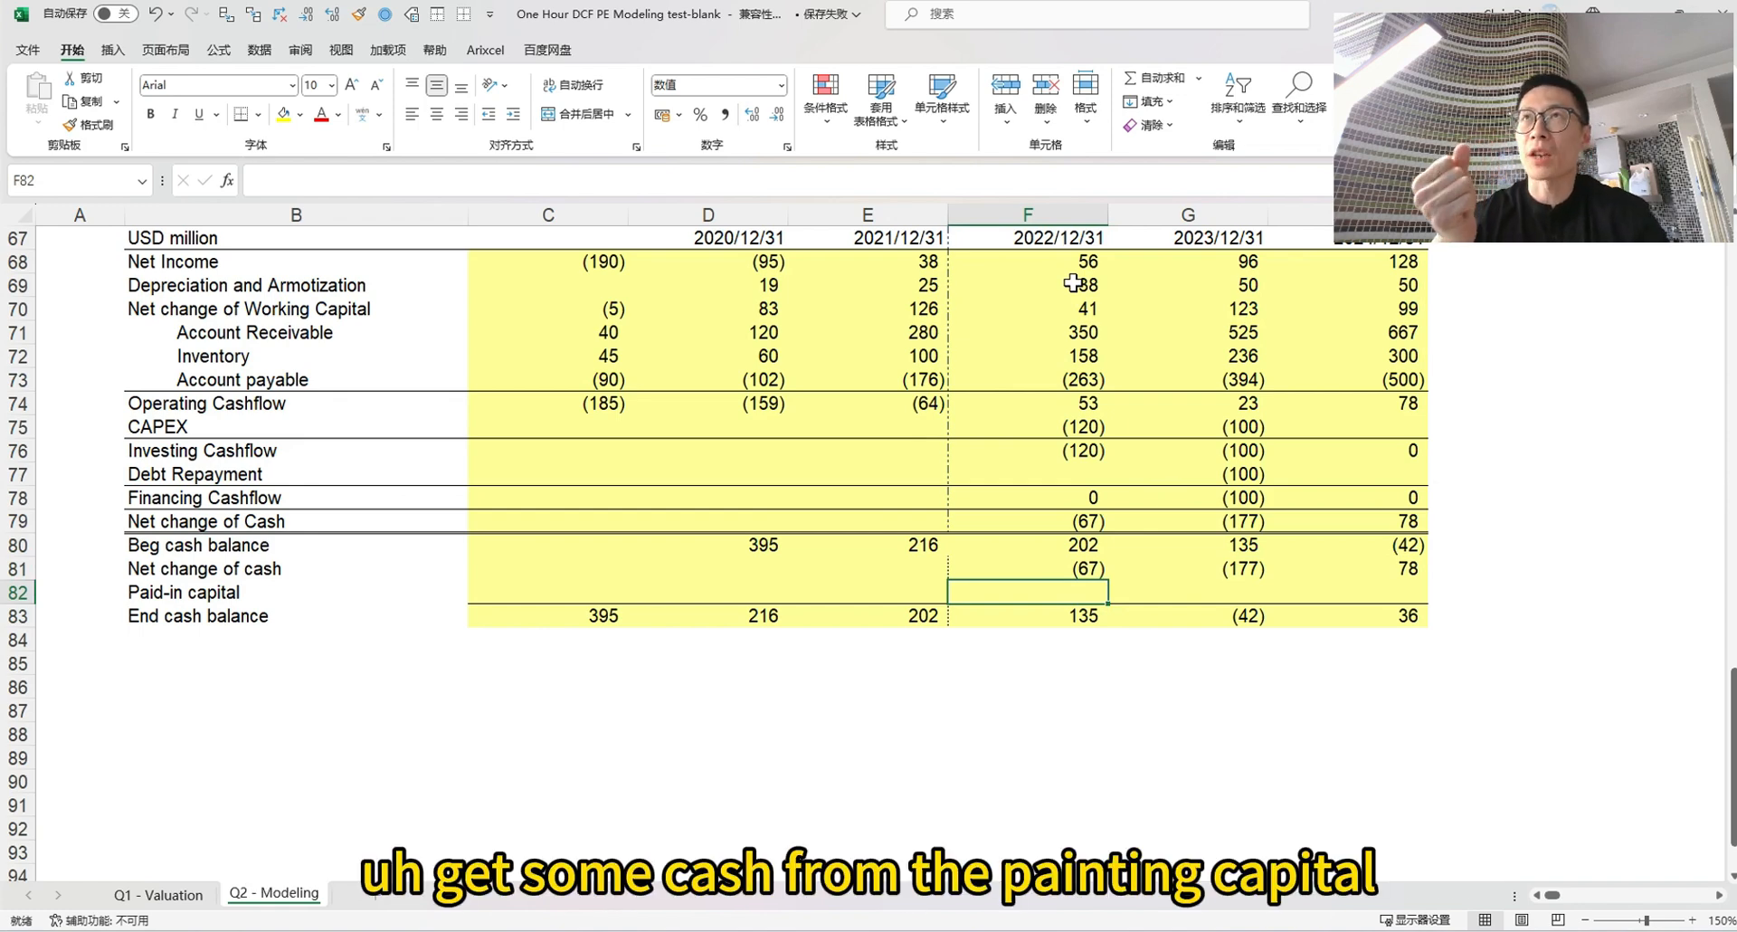
type("=")
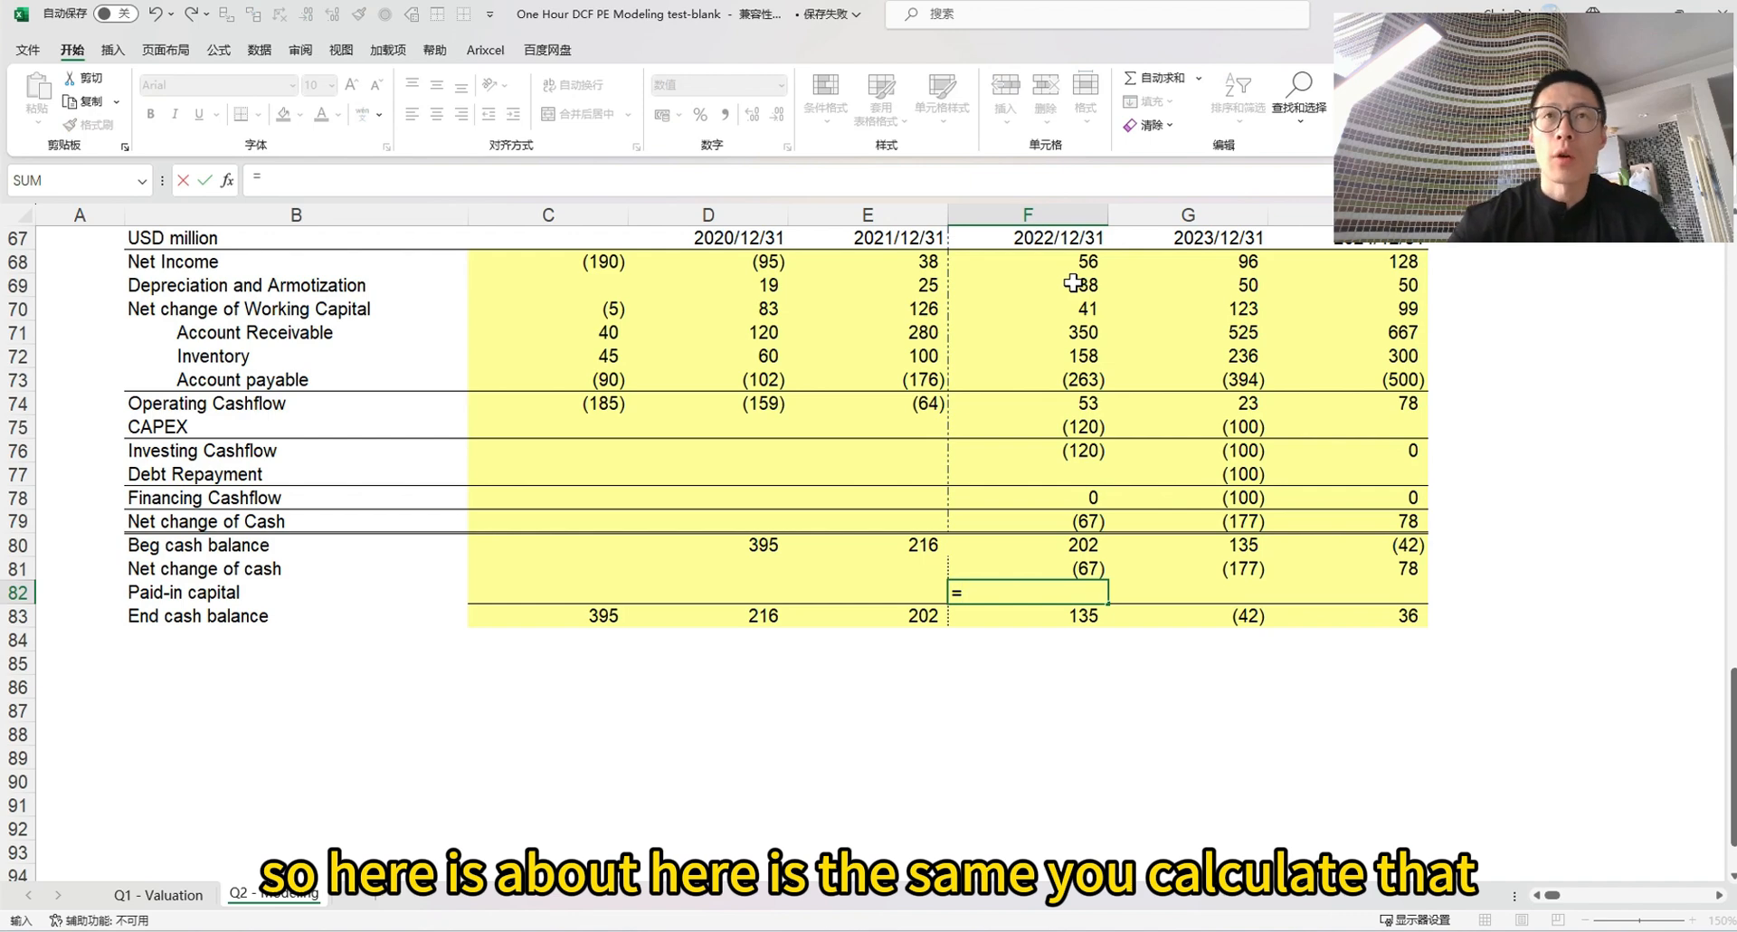
type("sum")
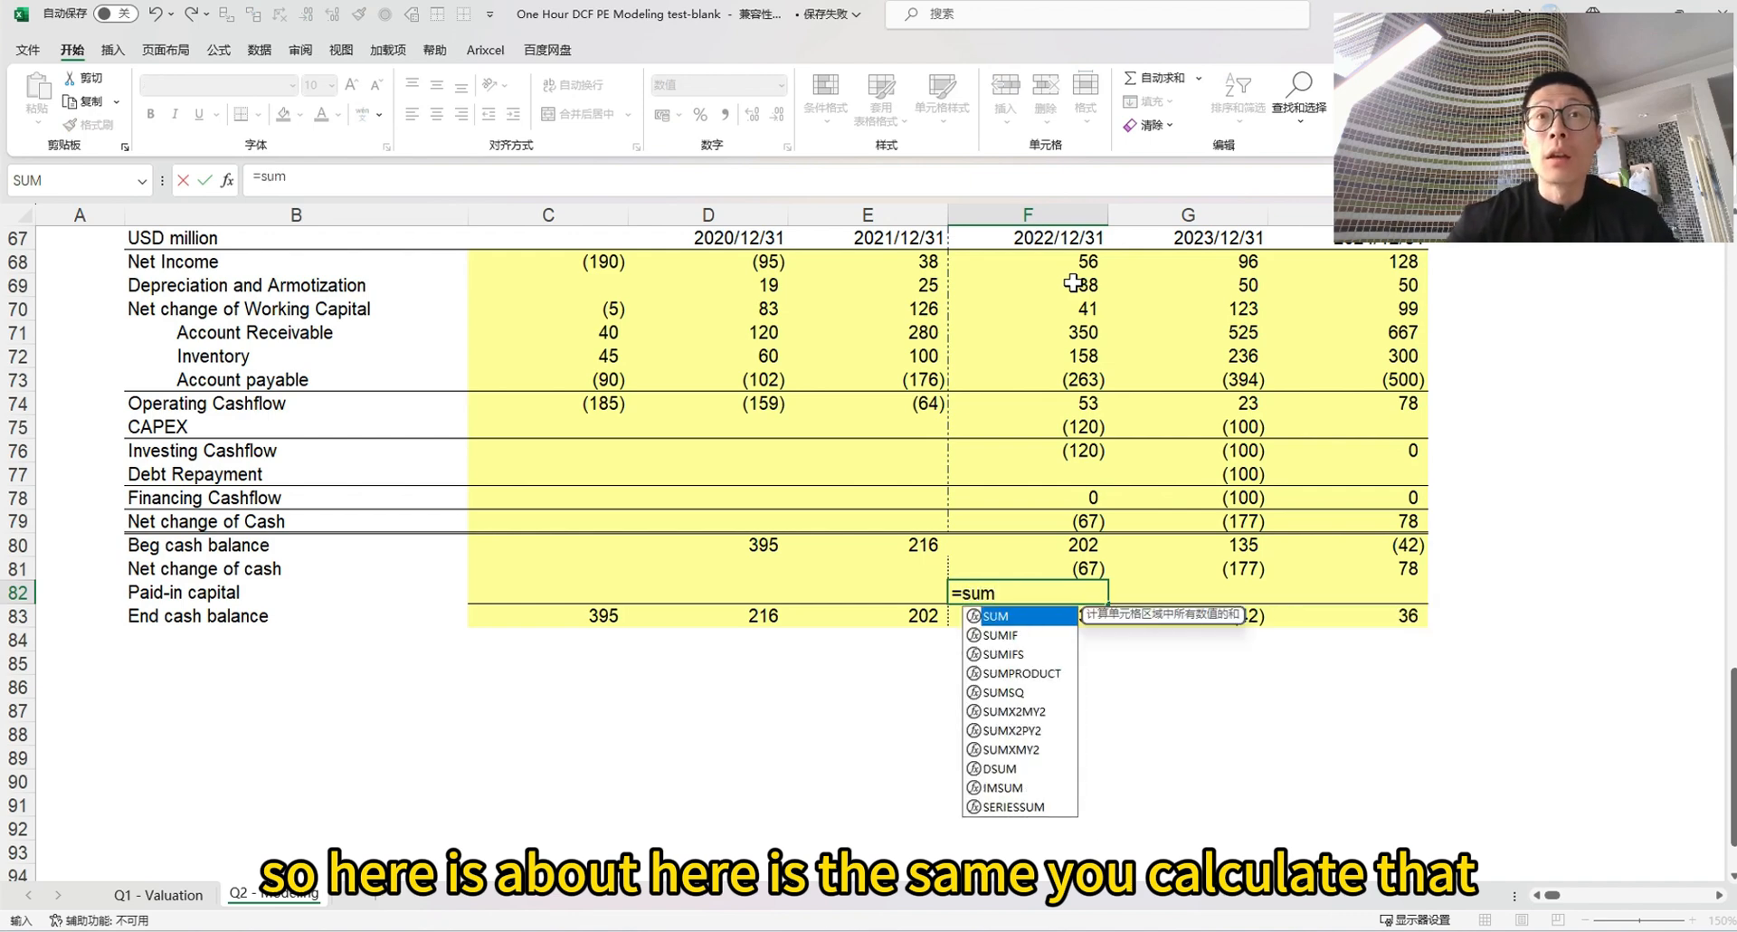
key("Tab")
key("Up")
key("shift+Up")
type(")")
key("Tab")
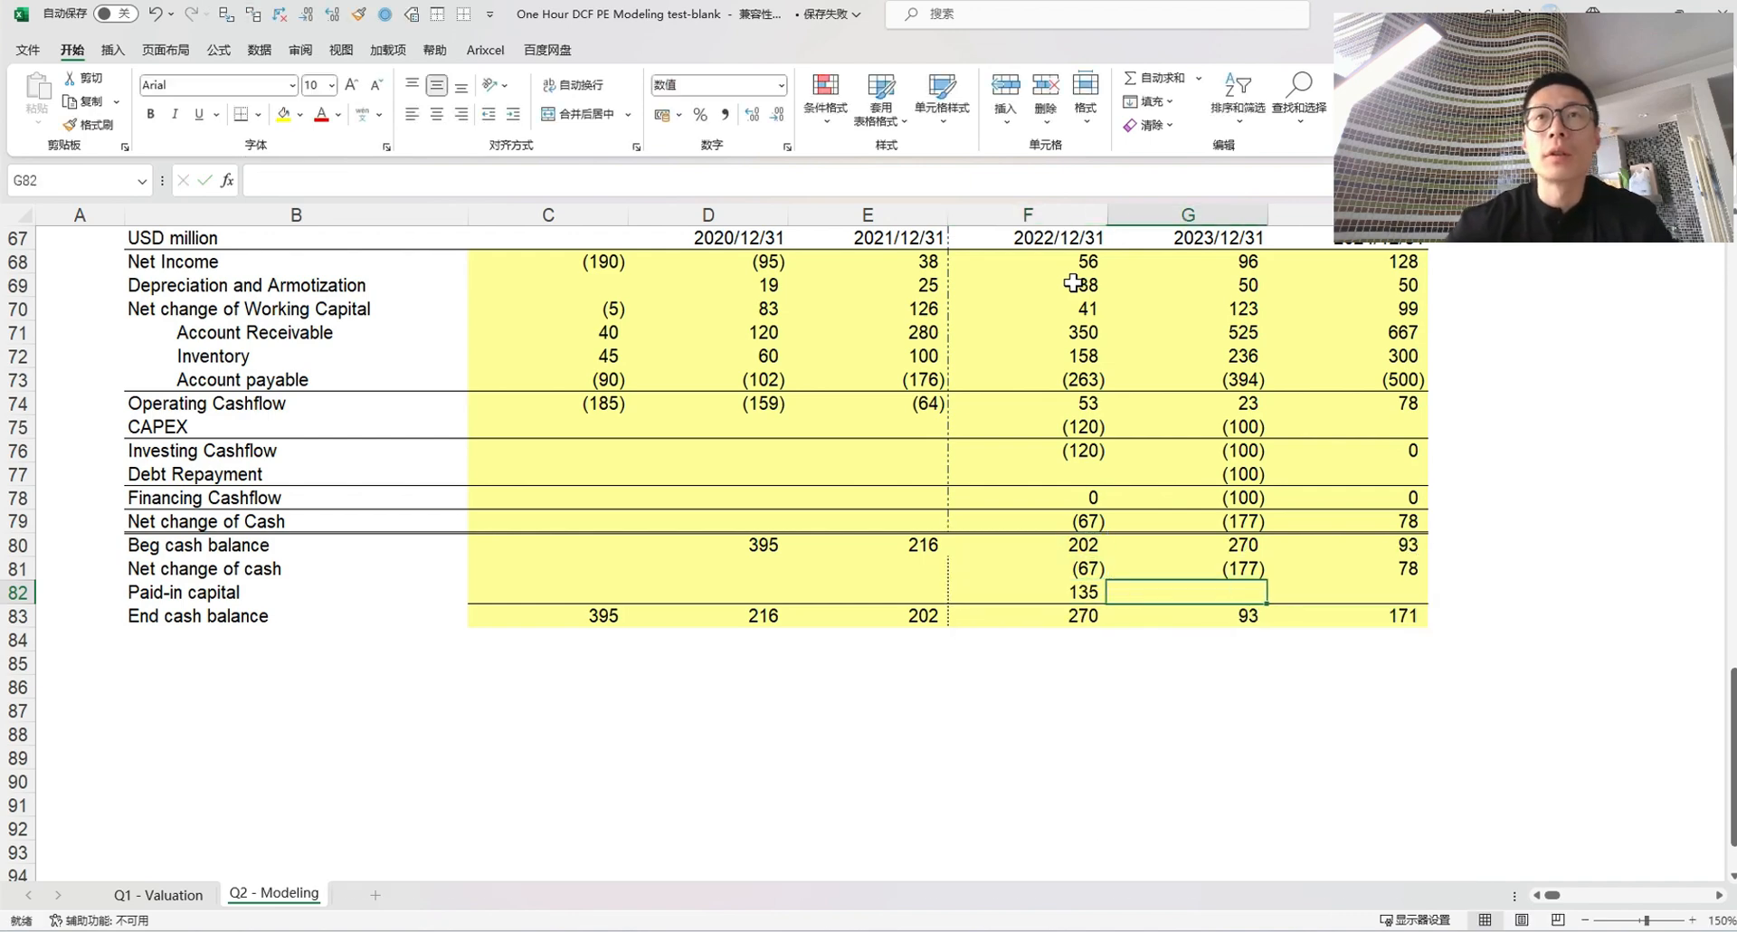
Inspect the formula behind the 2022 Paid-in capital cell F82
key("Left")
key("F2")
key("Escape")
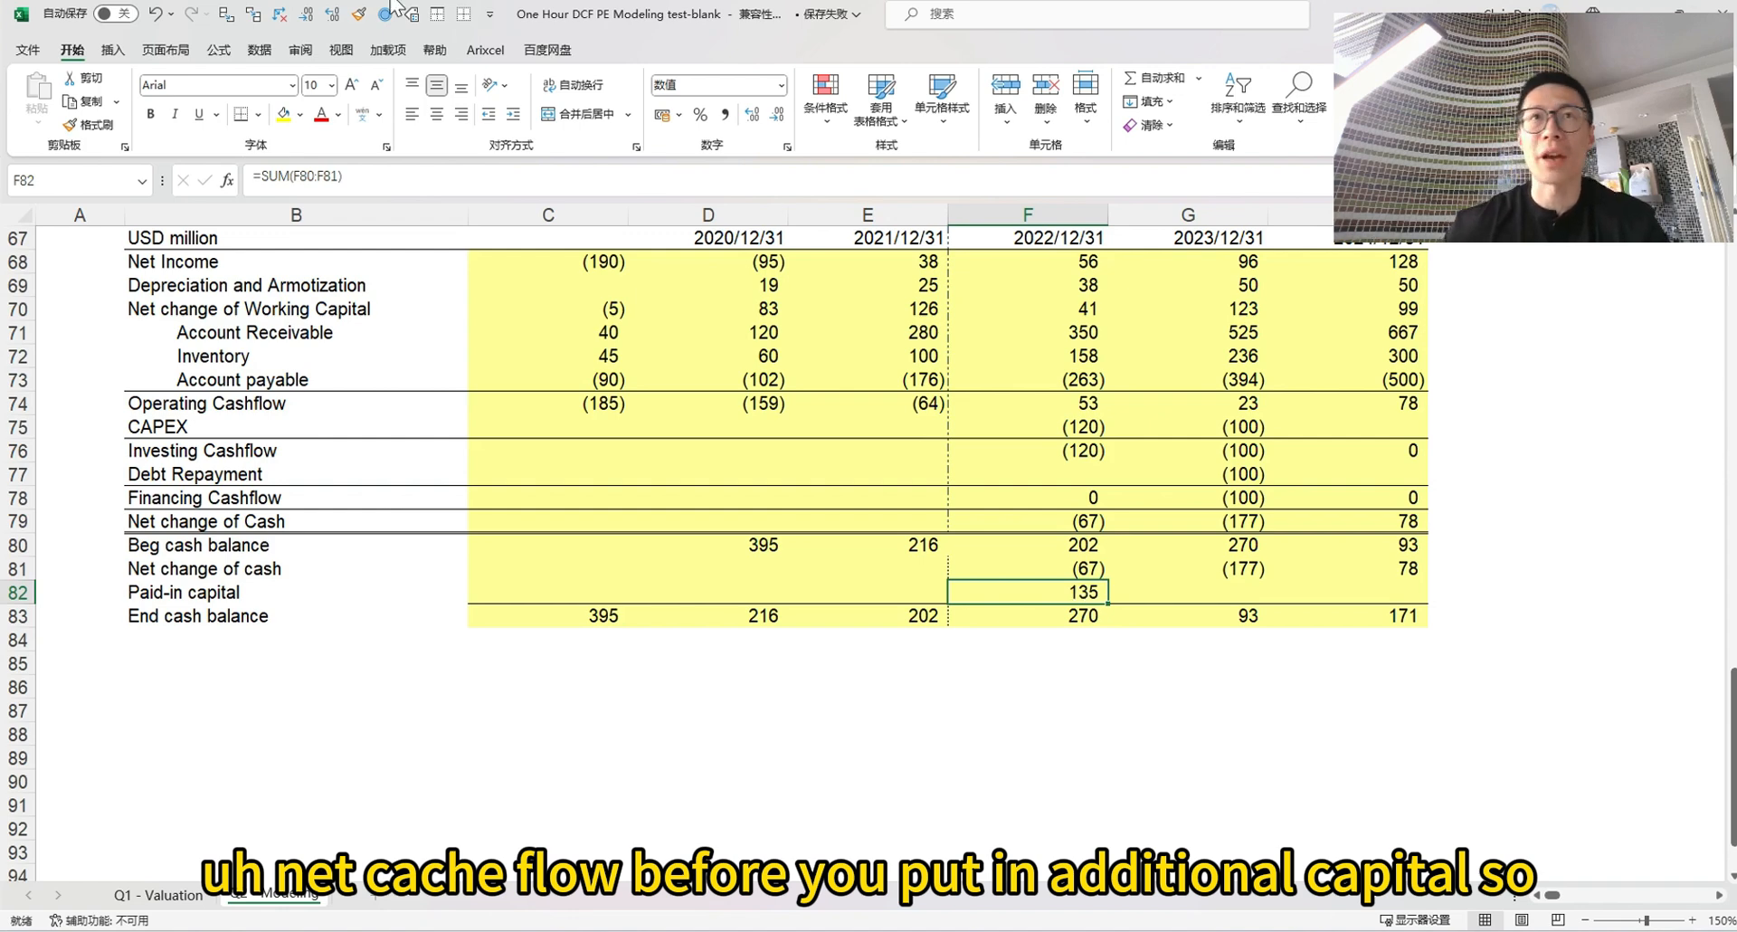
left_click(285, 176)
key("Escape")
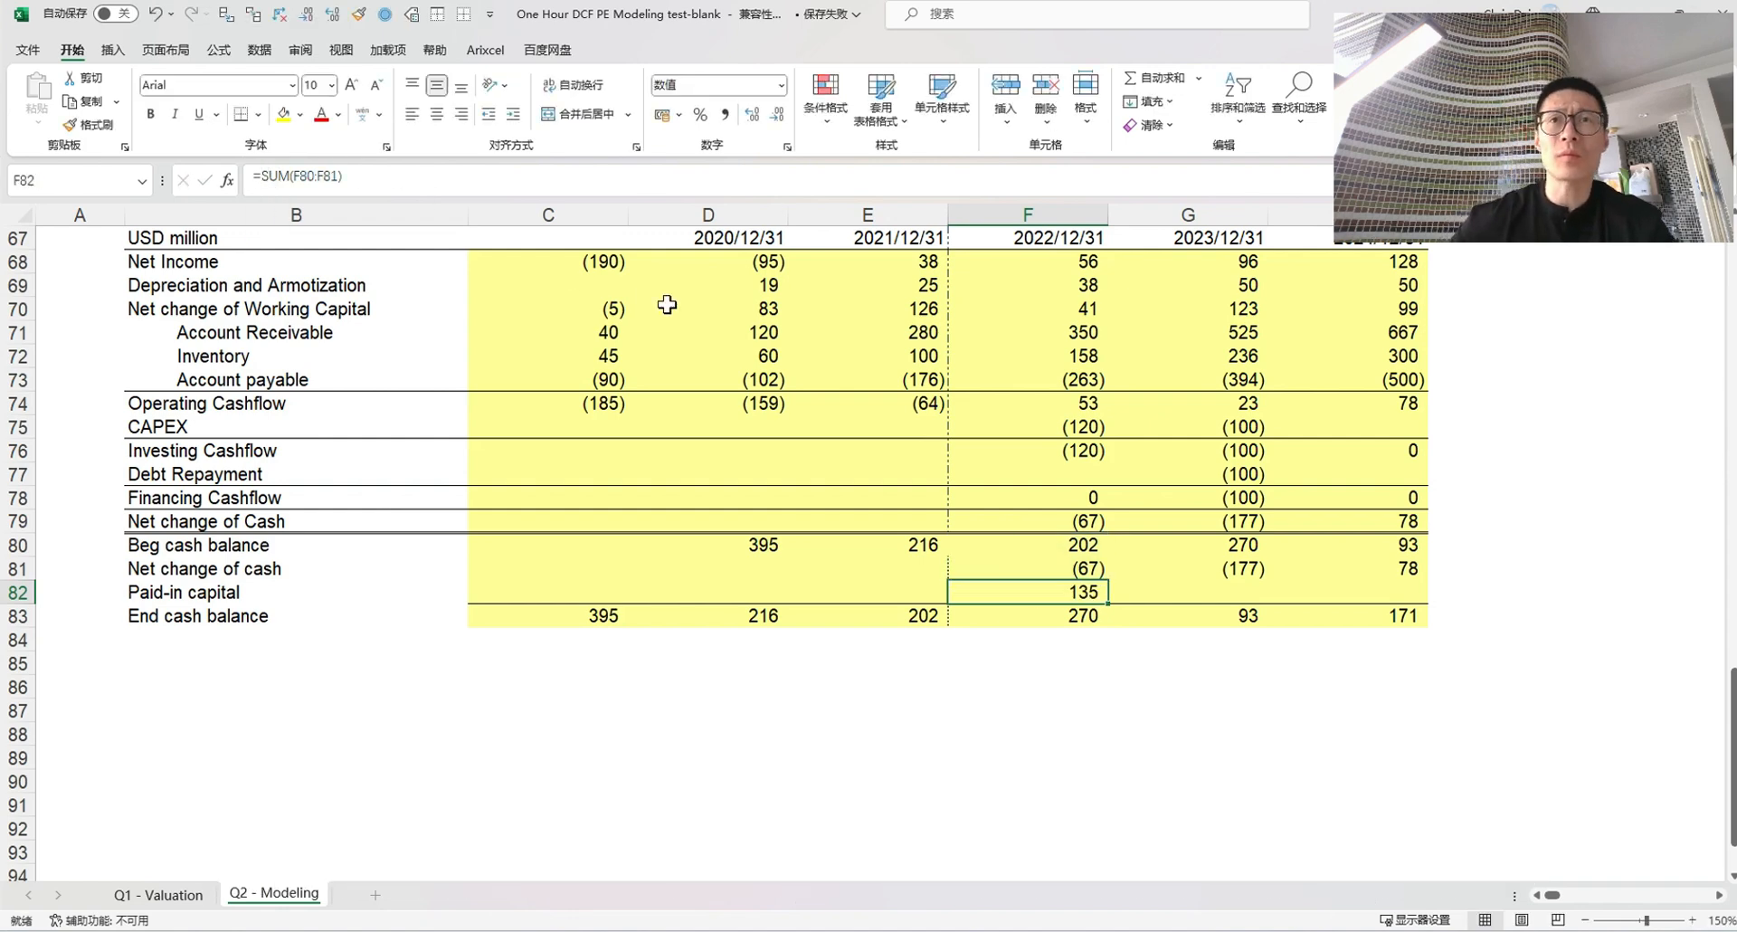
key("F2")
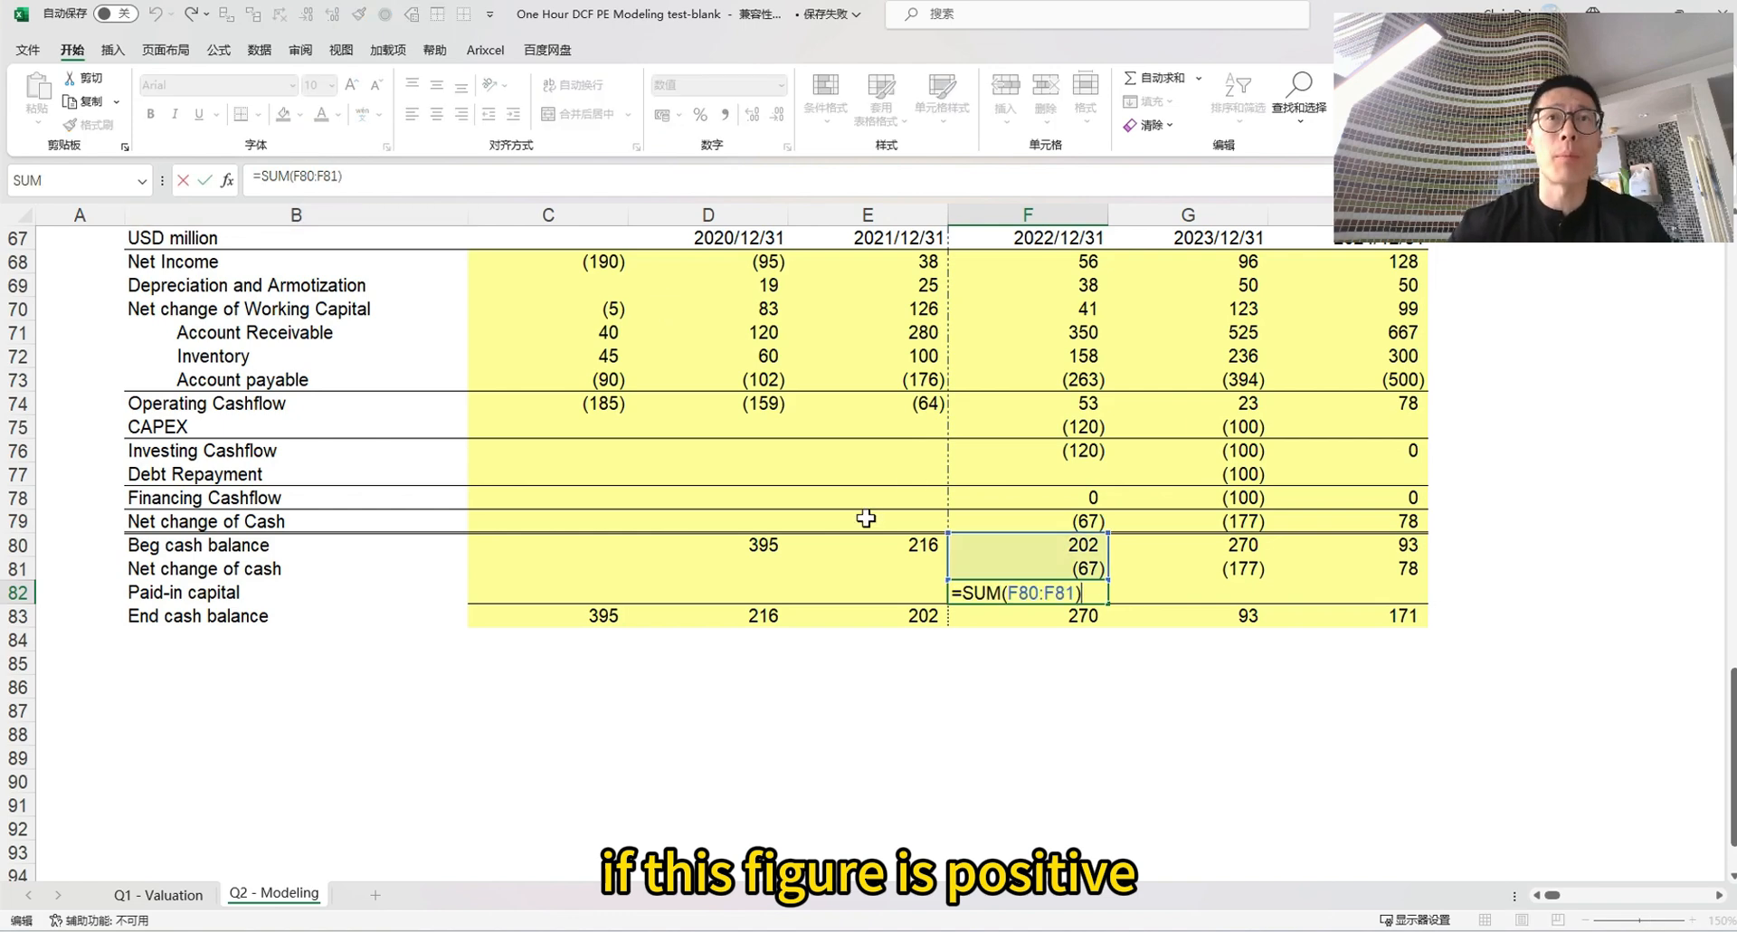
key("Escape")
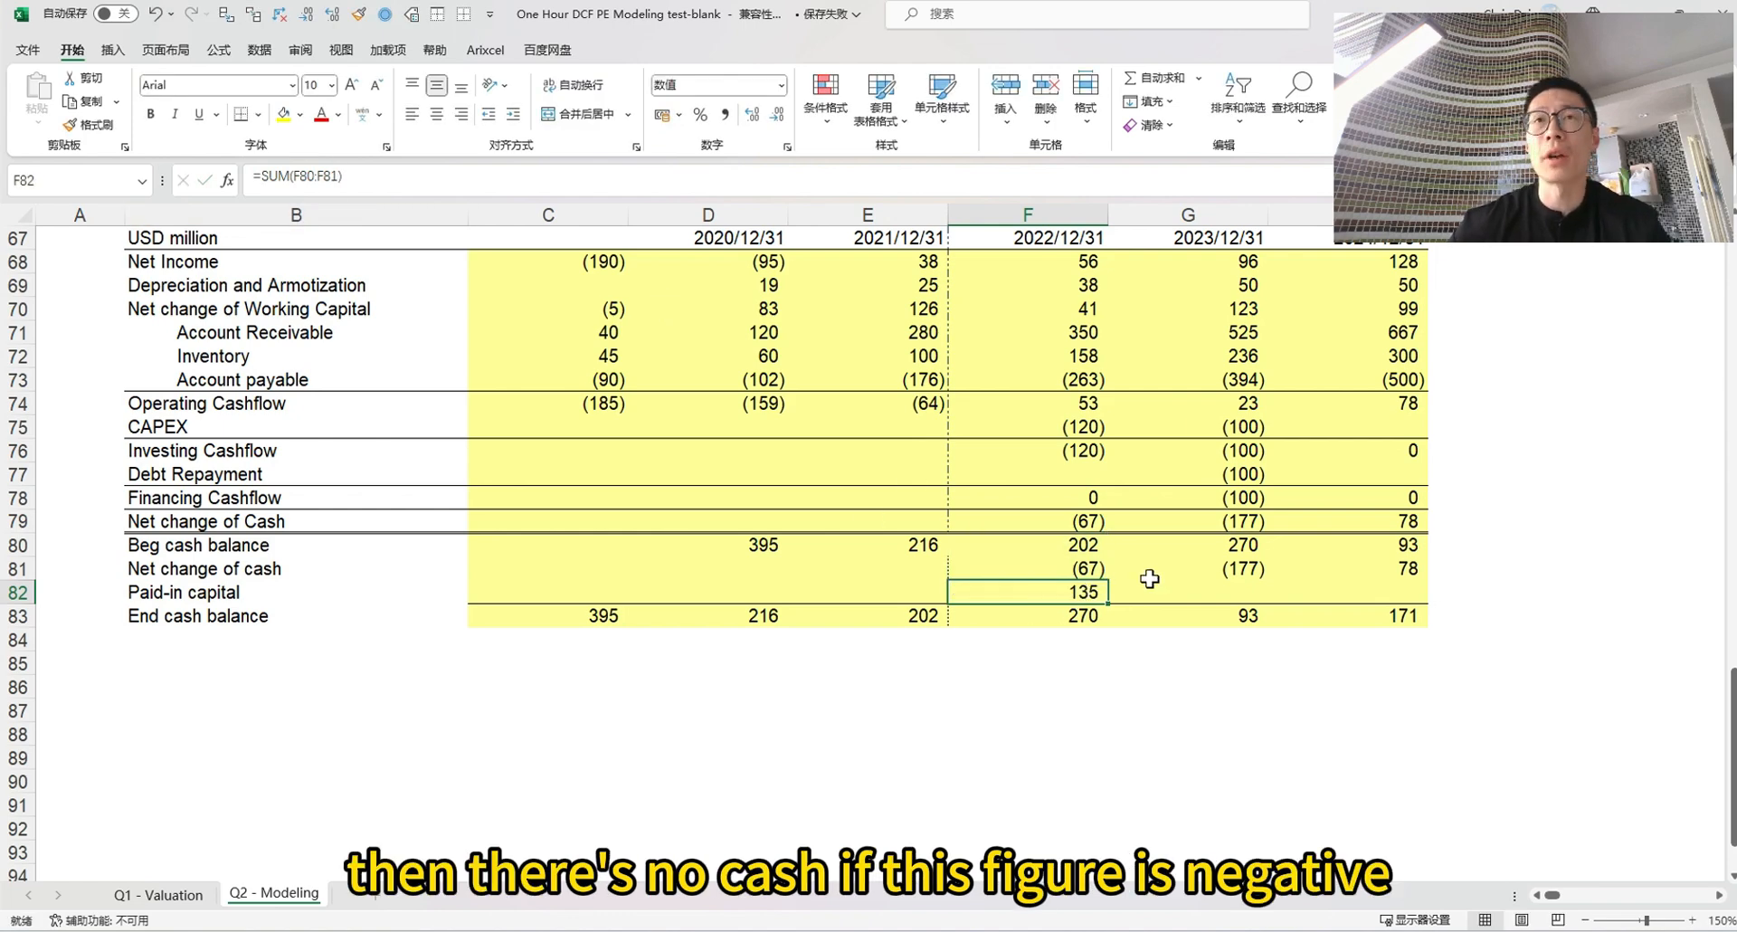
Copy the Paid-in capital formula from F82 into the 2023 cell G82 and check the cells it refers to
key("ctrl+c")
left_click(1199, 597)
key("ctrl+v")
key("F2")
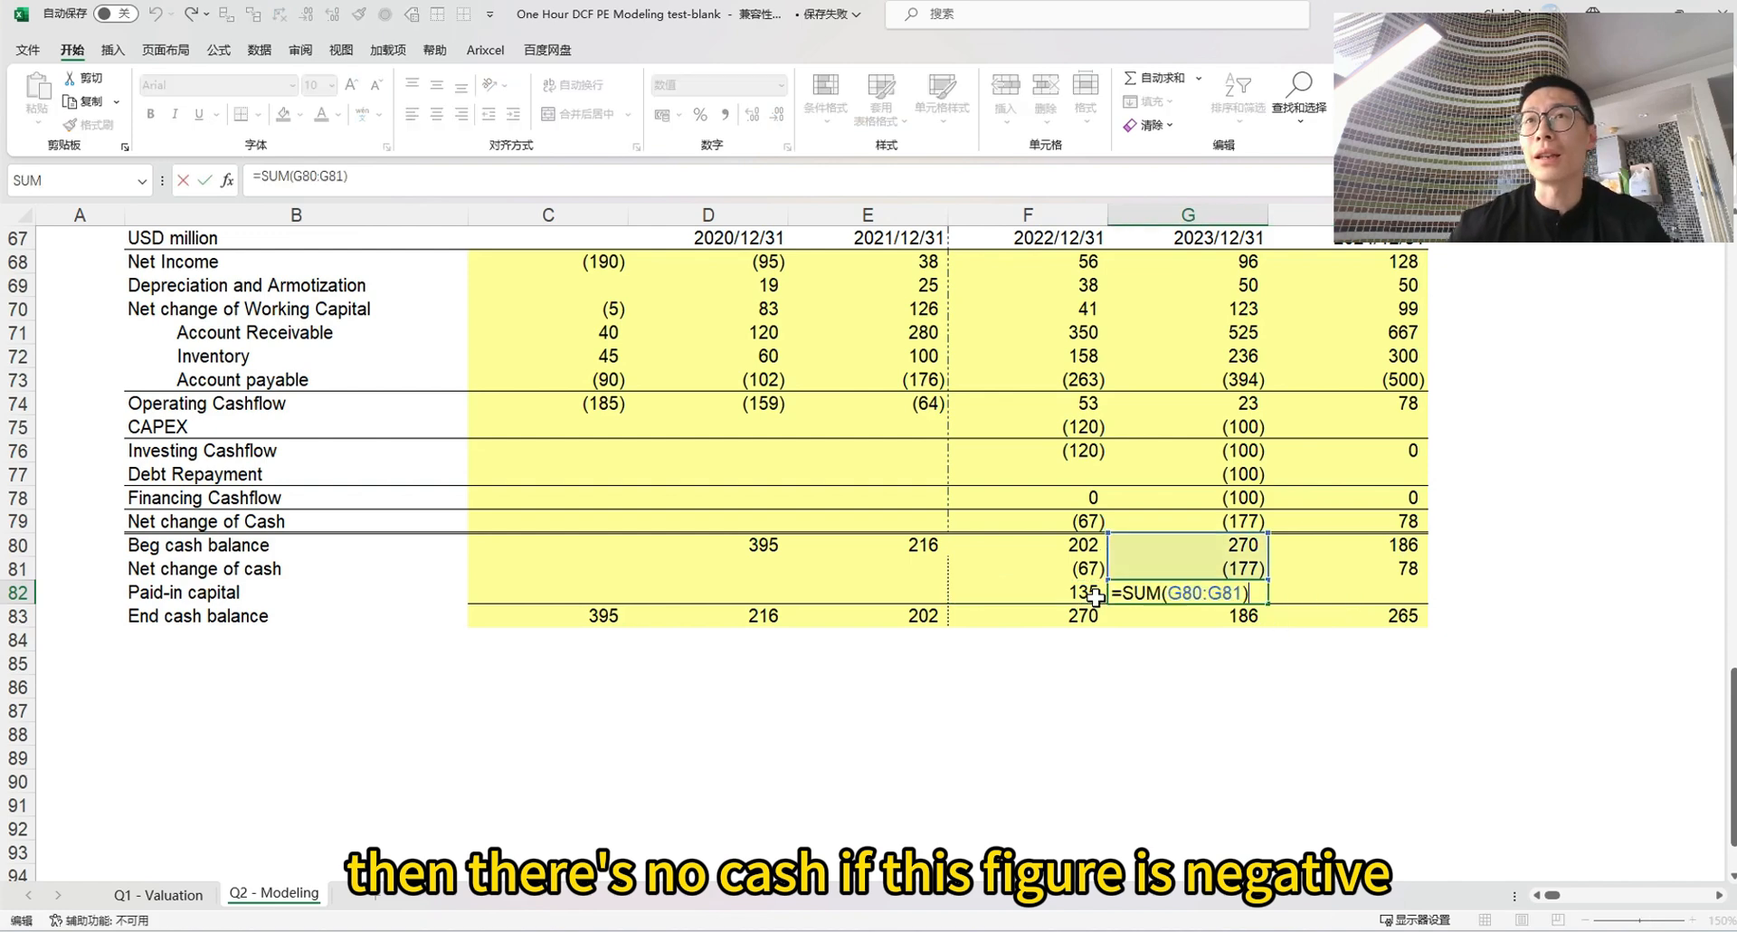
key("Escape")
left_click(1248, 570)
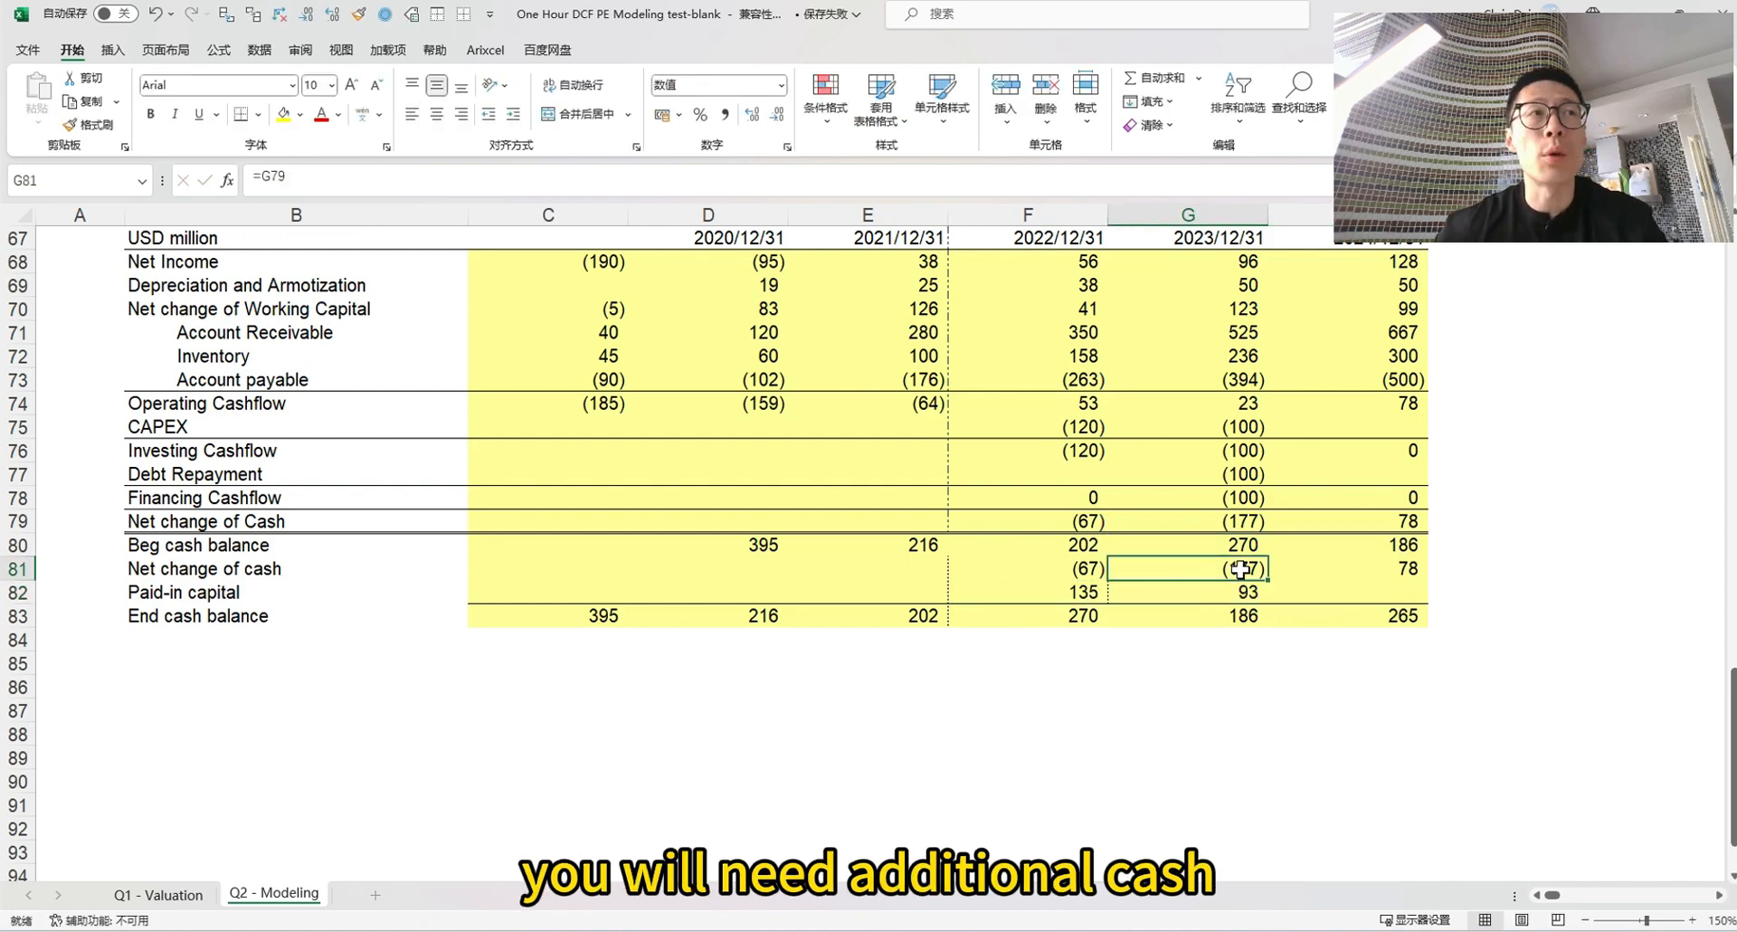
key("F2")
key("Escape")
Recheck the formula in the 2022 Paid-in capital cell F82 and clear the cell
double_click(1086, 593)
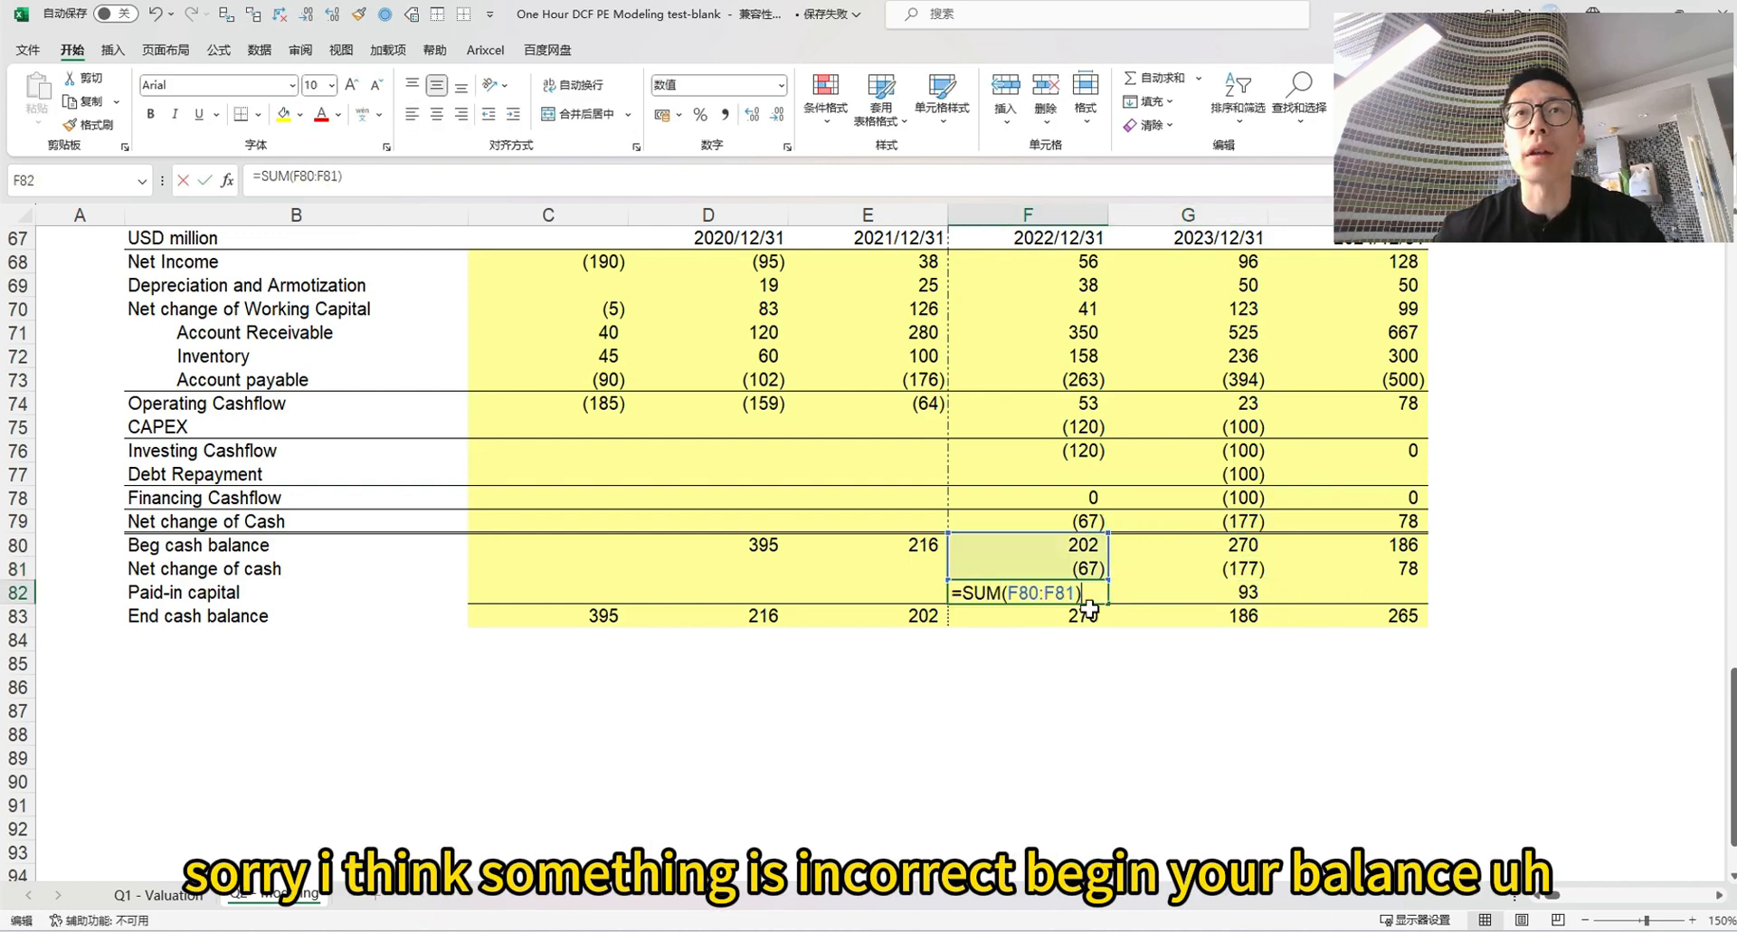
key("Escape")
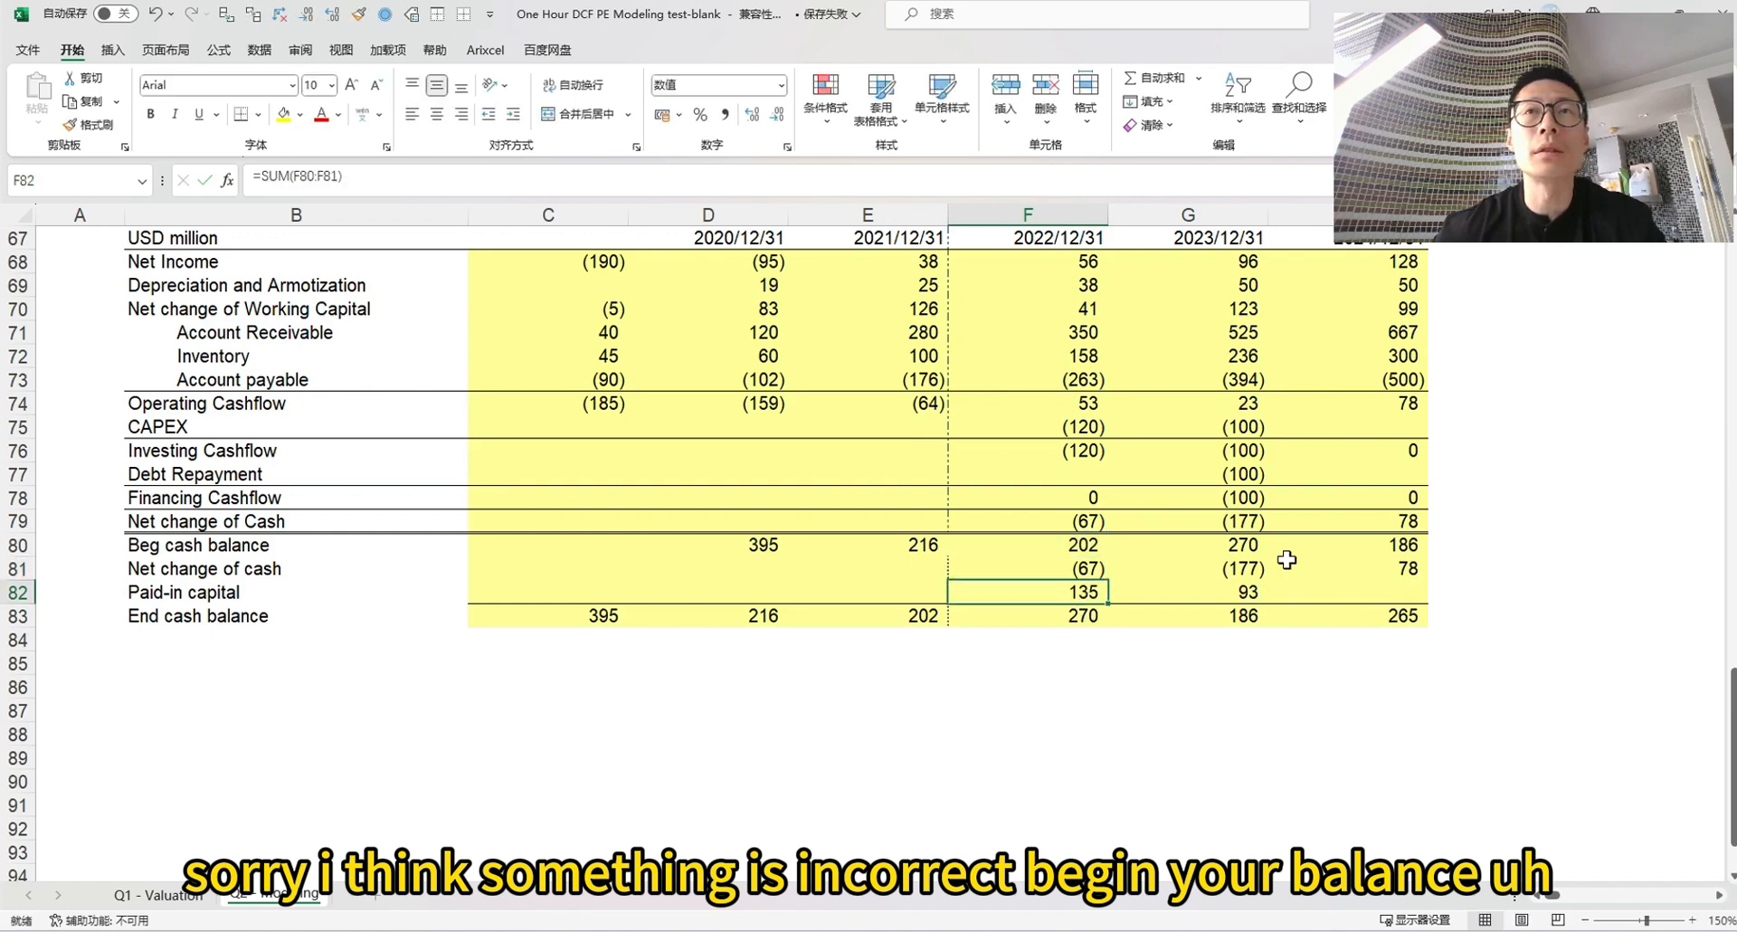
double_click(1088, 598)
key("Escape")
key("Delete")
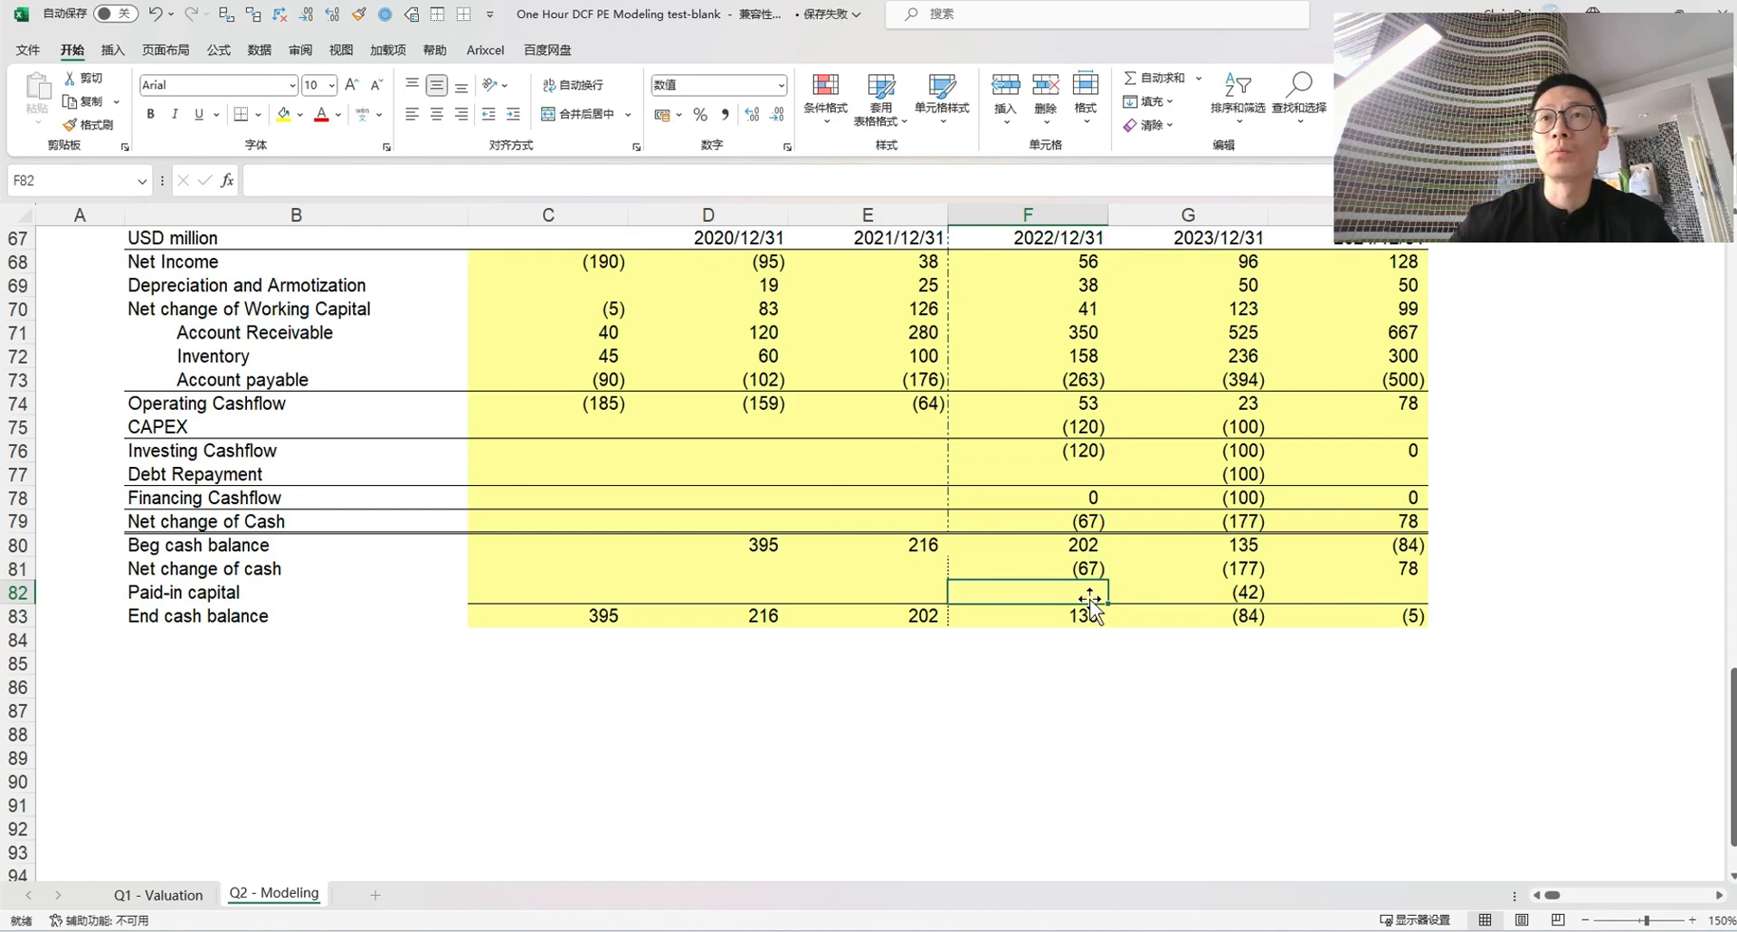
Change the 2023 Paid-in capital formula in G82 to =MIN(SUM(G80:G81),0)
key("Right")
key("F2")
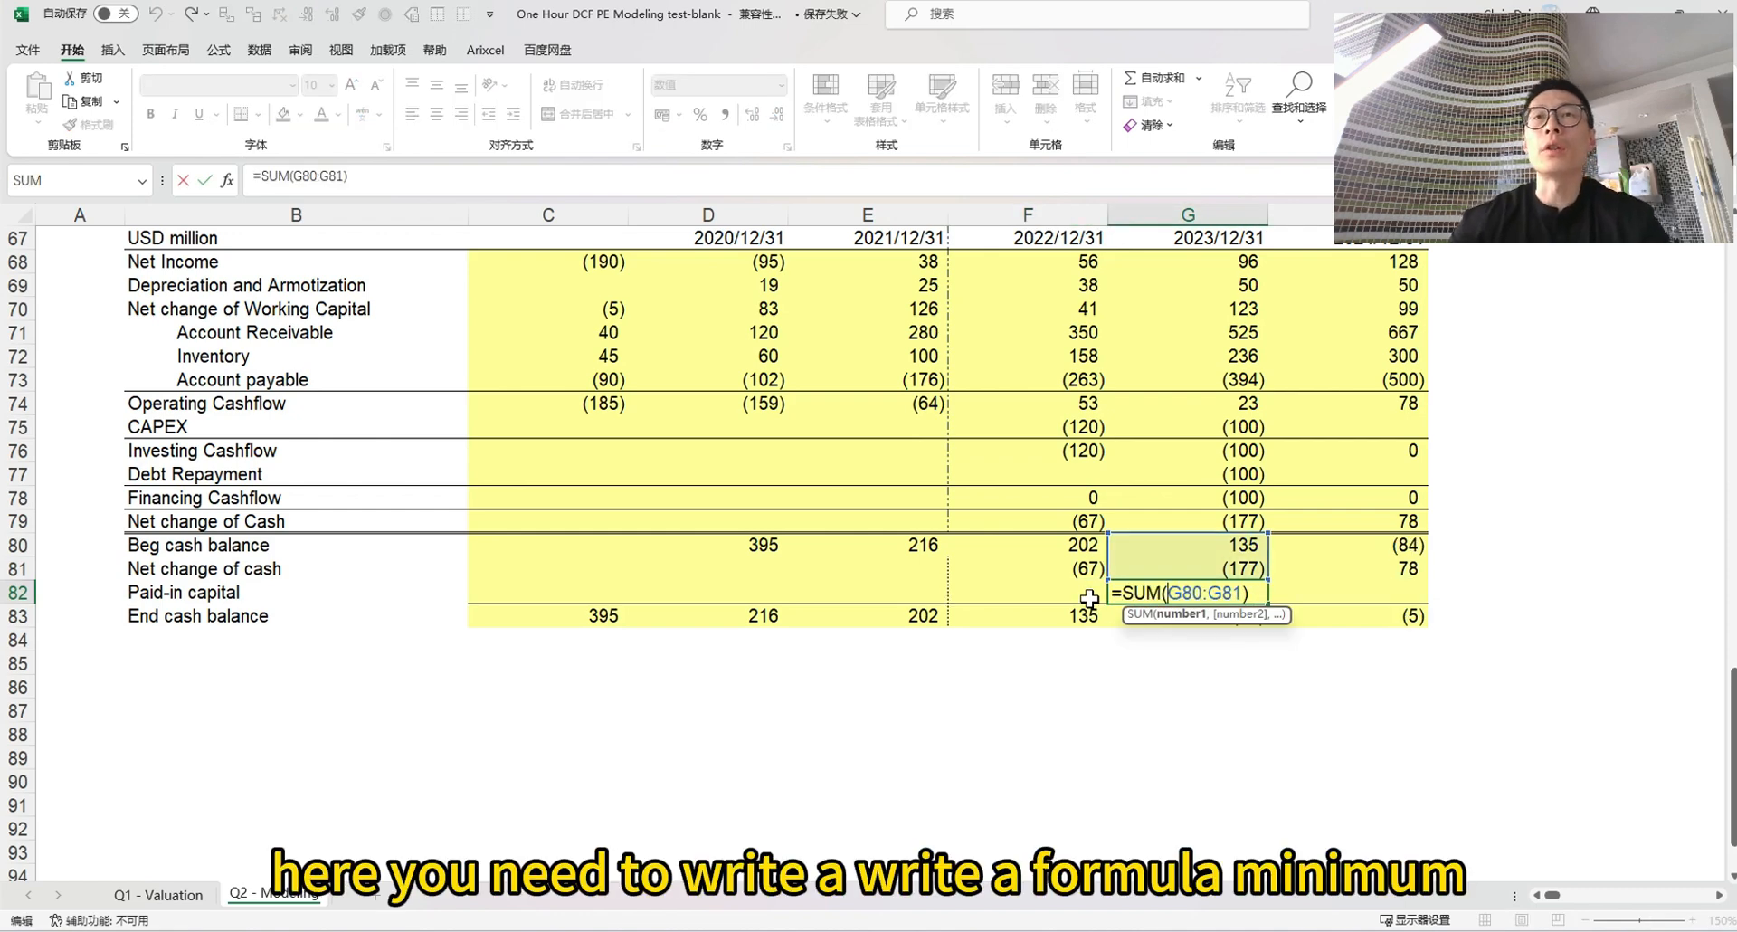
key("Left")
key("Left")
key("Left")
key("Left")
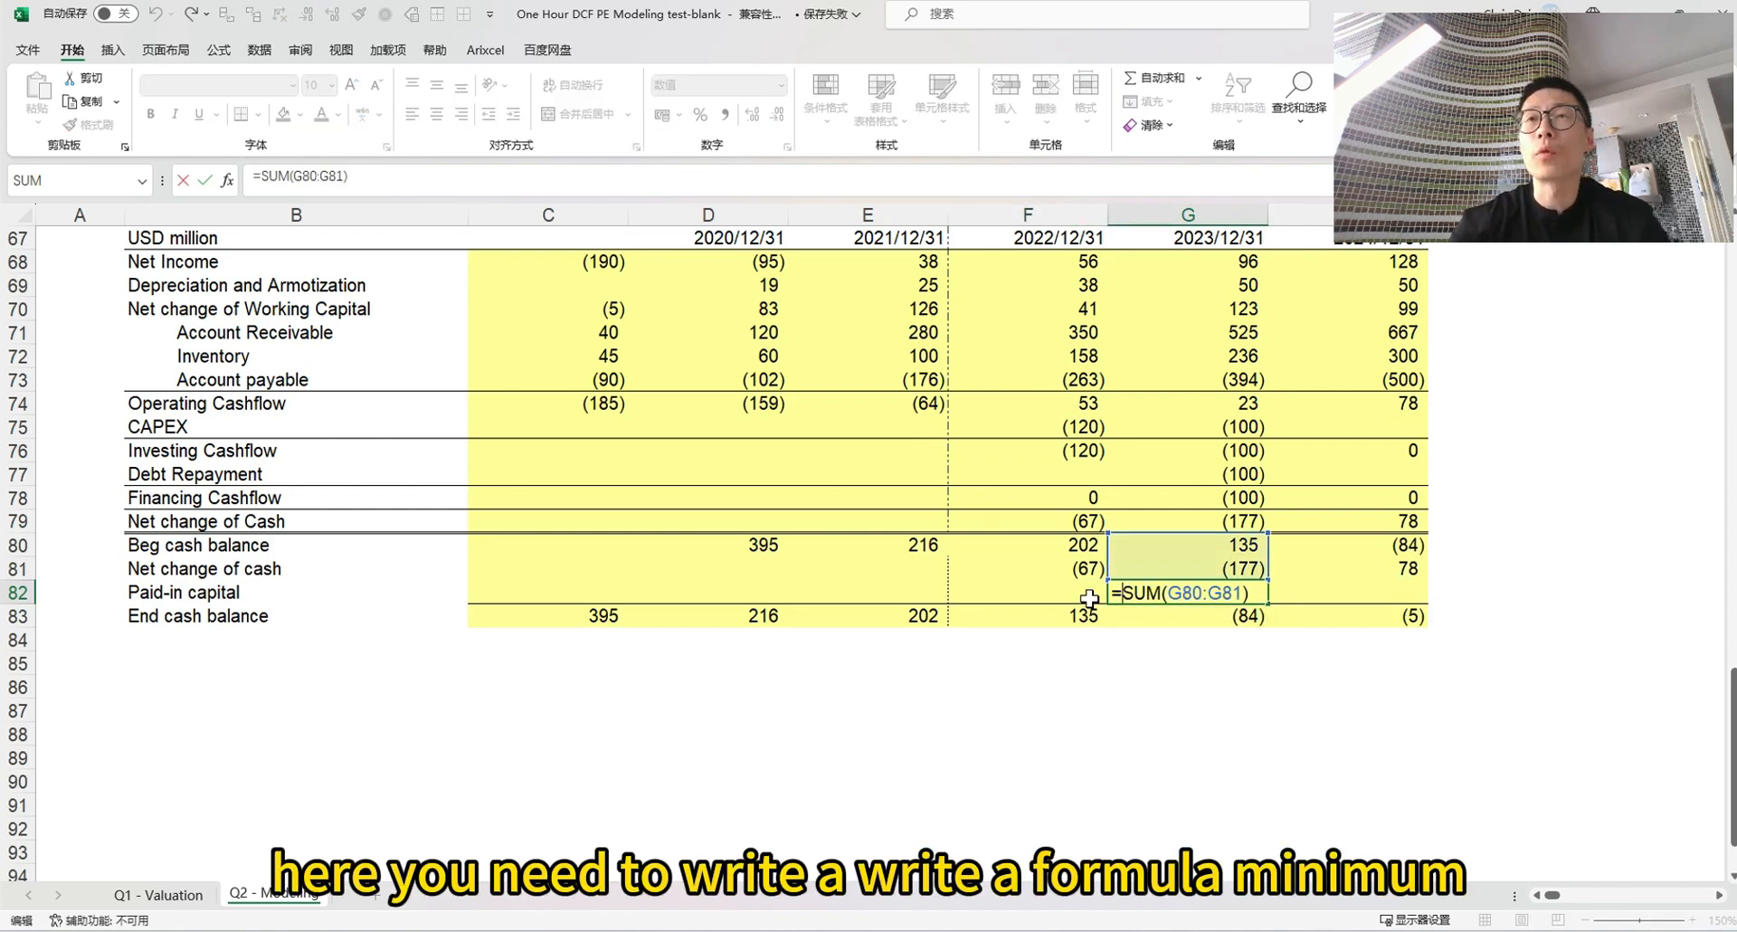
type("MIN(")
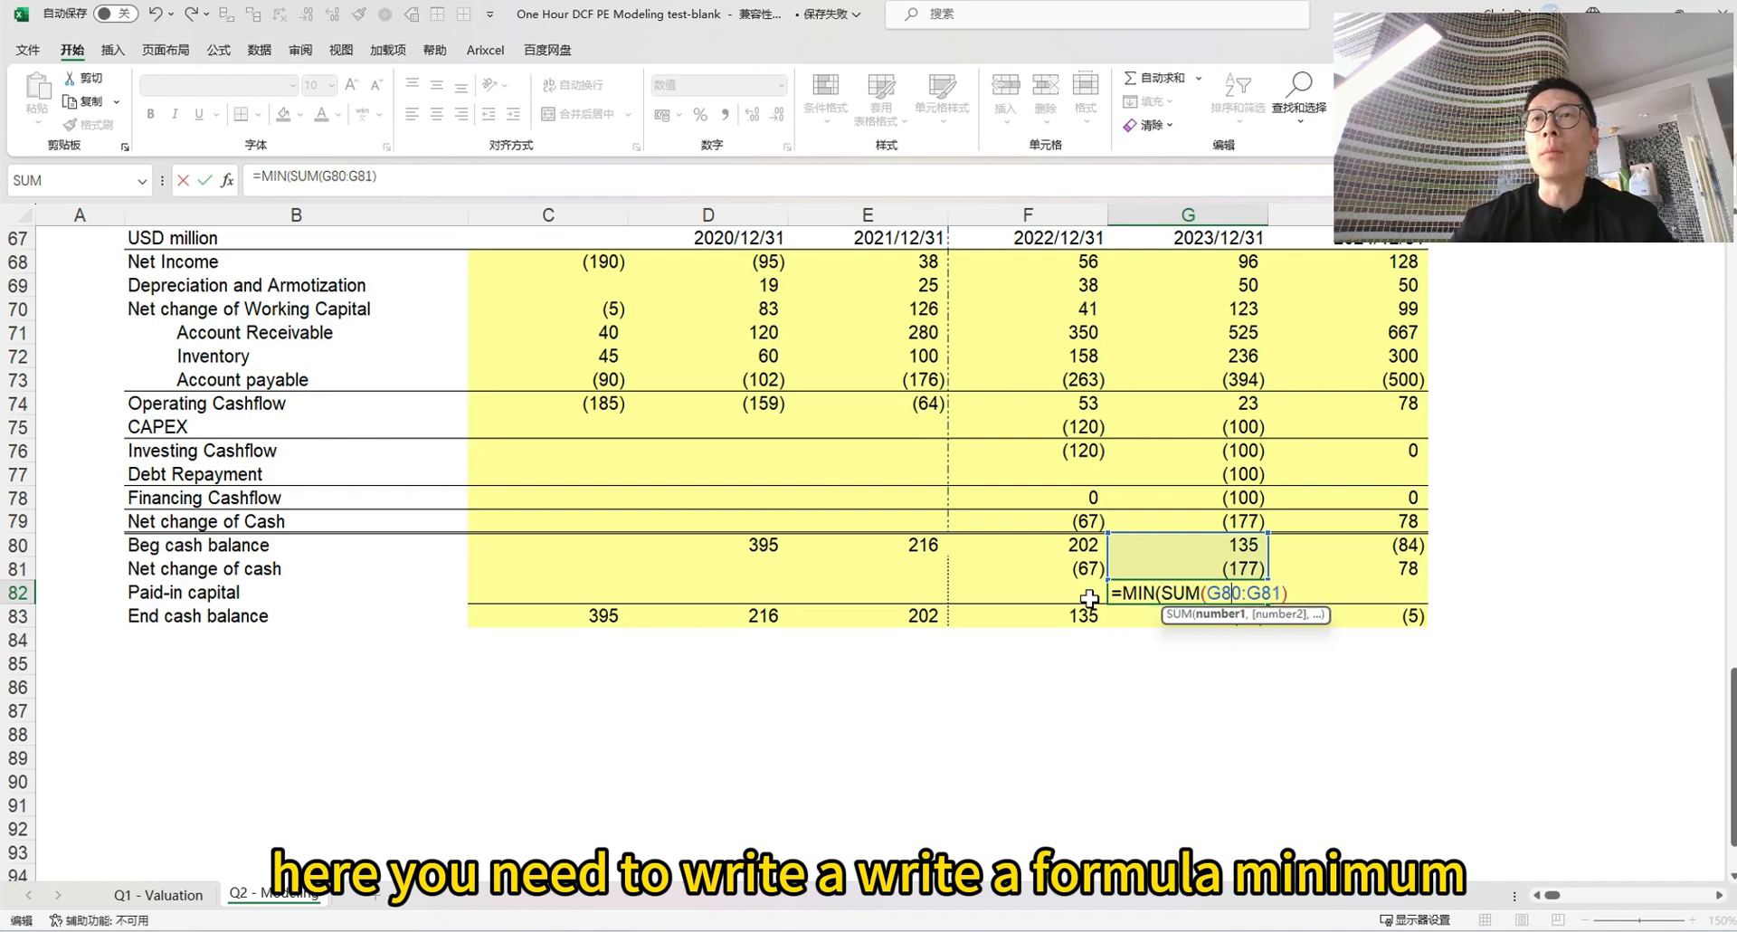
type(",0)")
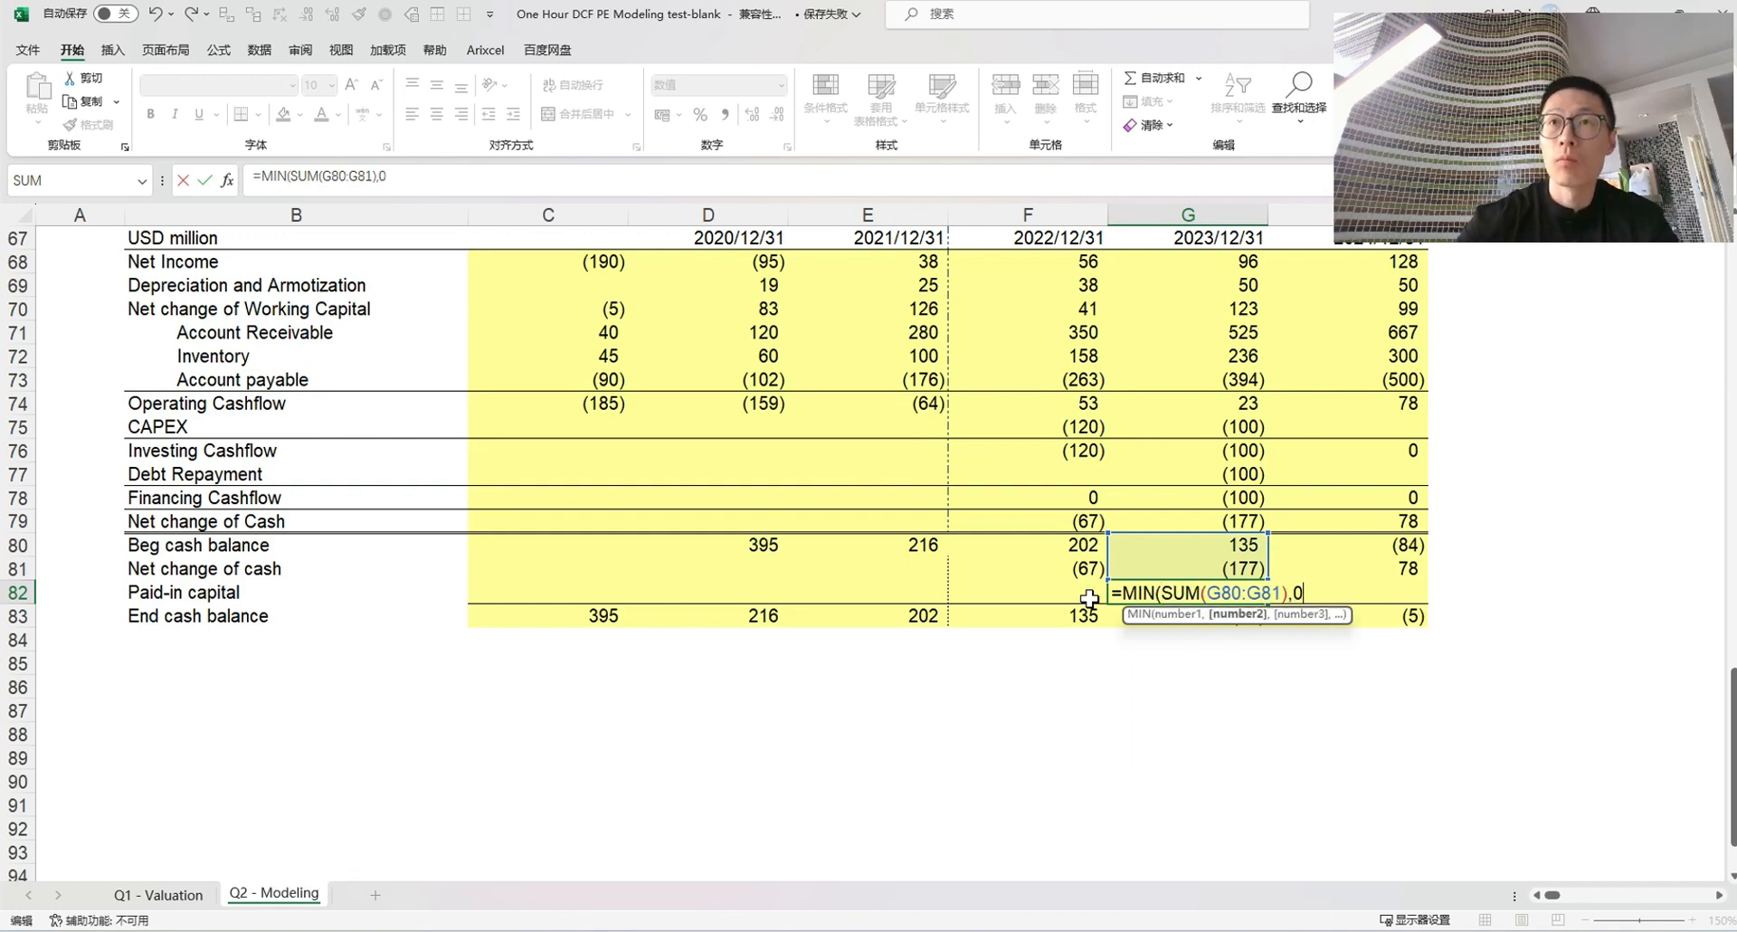
key("ctrl+Return")
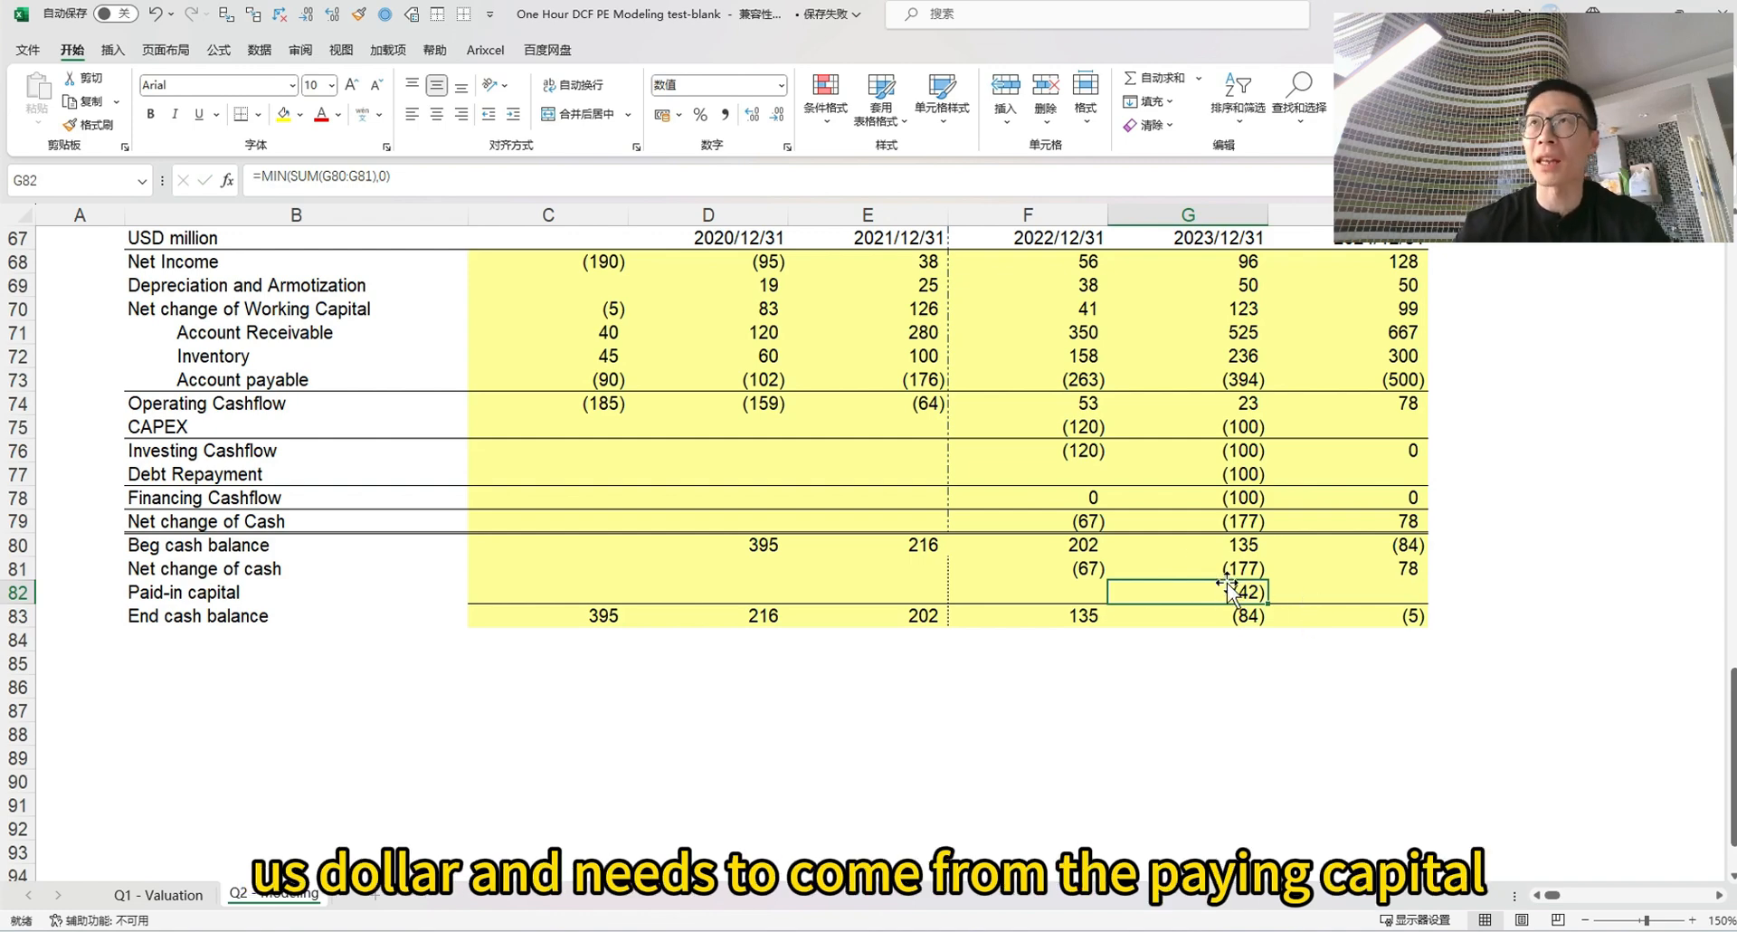
Reverse the sign of the 2023 Paid-in capital formula in G82, making it =-MIN(SUM(G80:G81),0)
left_click(258, 177)
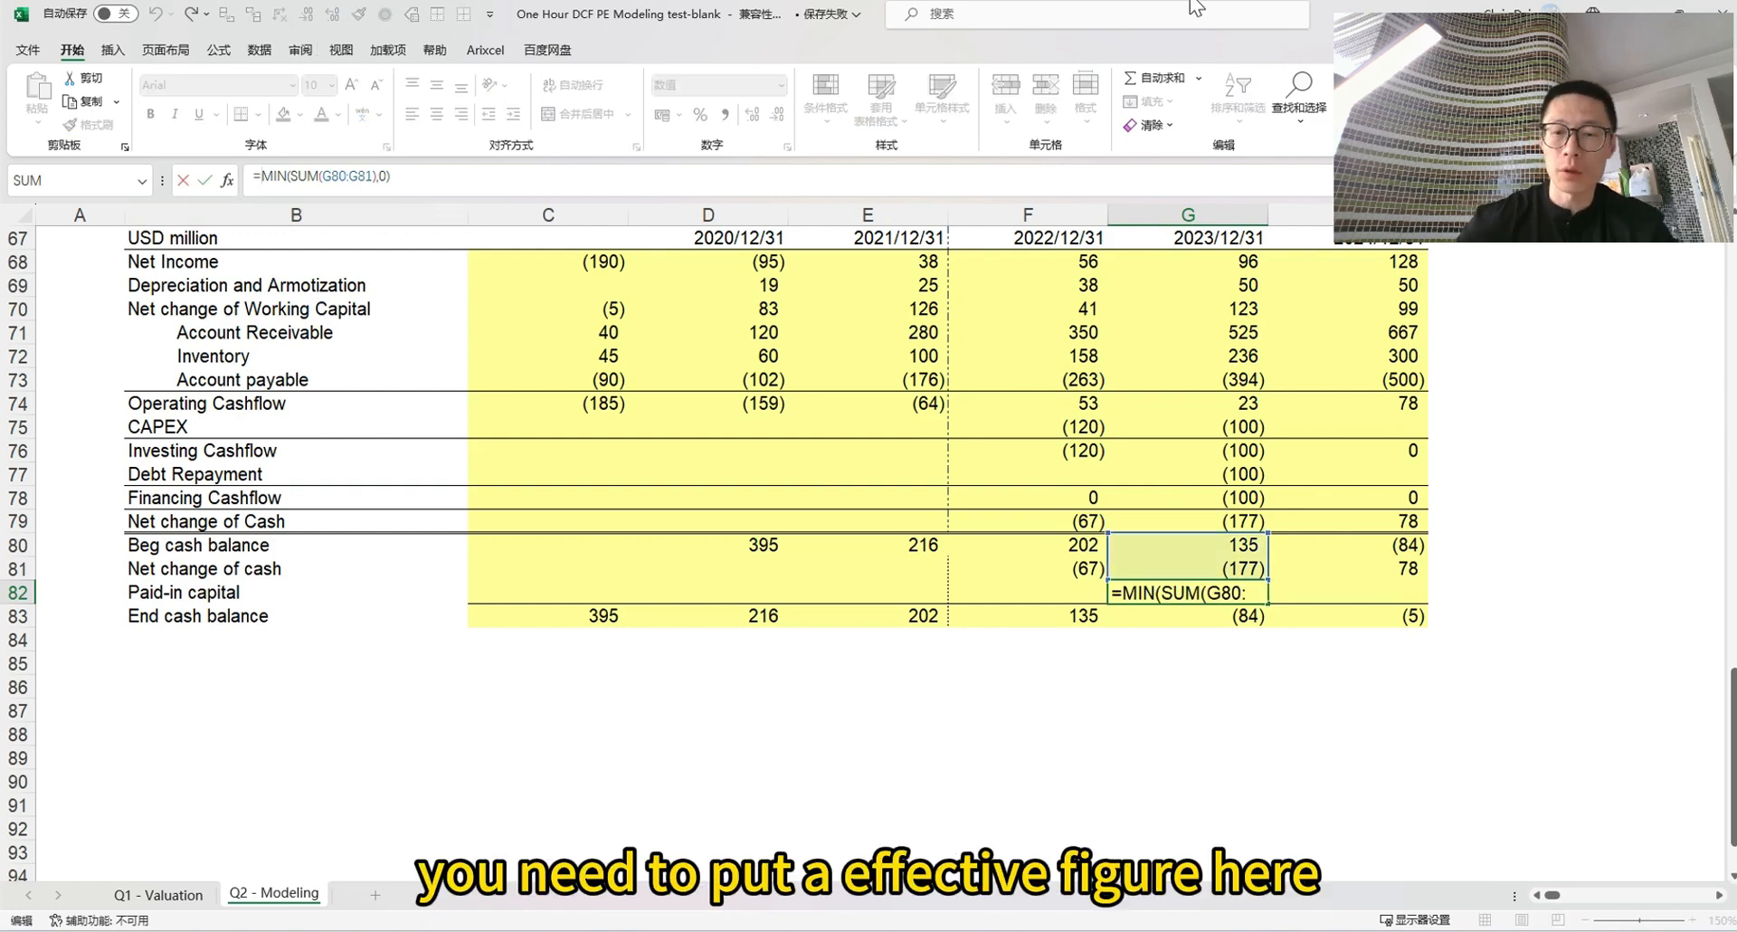
type("-")
key("ctrl+Return")
Copy the Paid-in capital formula from G82 to the 2022 and 2024 cells F82 and H82
key("ctrl+c")
key("Left")
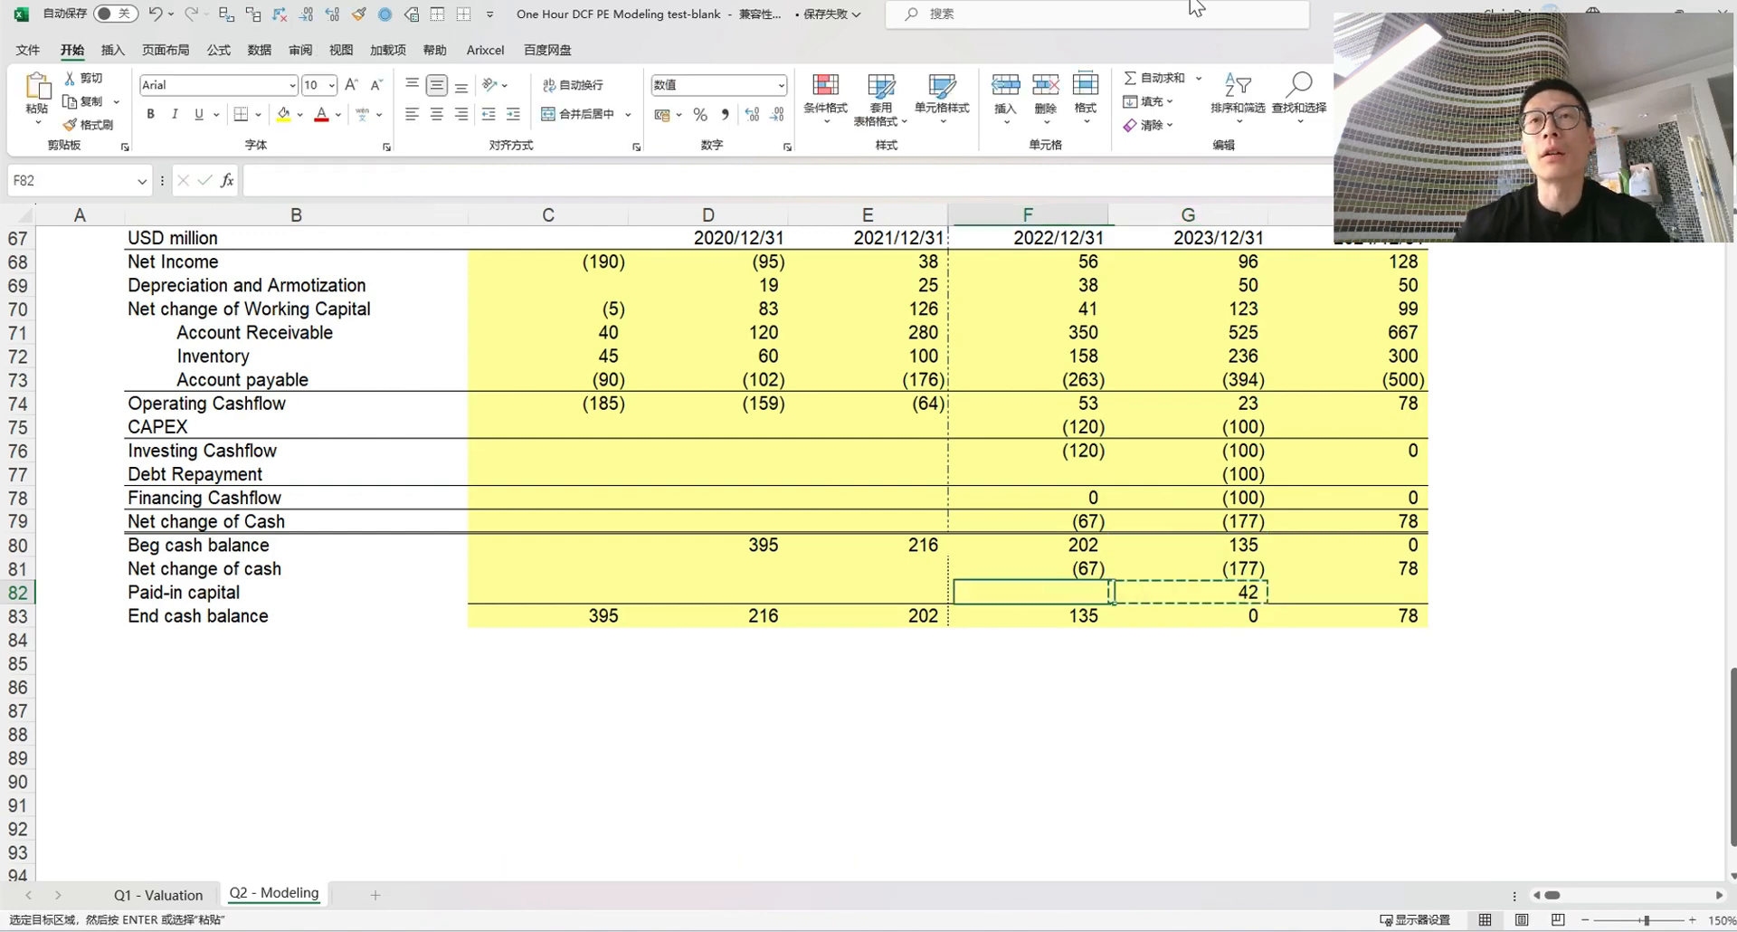
key("ctrl+v")
key("Escape")
key("Right")
key("ctrl+c")
key("Right")
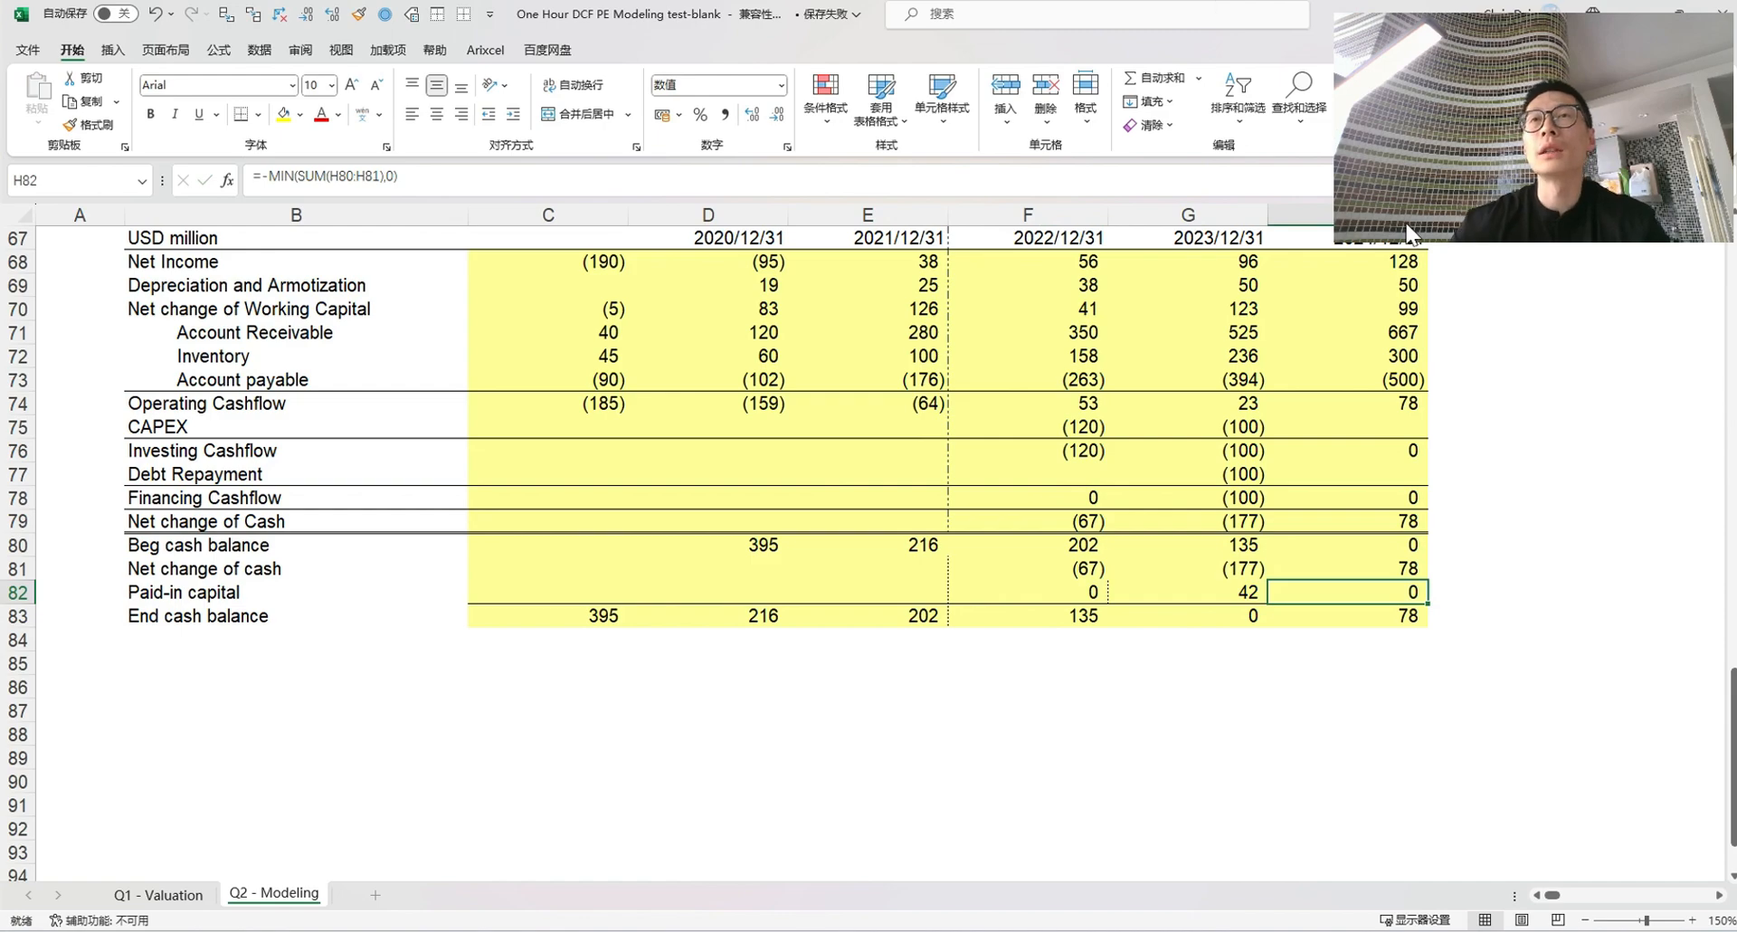
Add the 2022 paid-in capital to Share Capital in F62 with the formula =E62+F82
left_click(1249, 616)
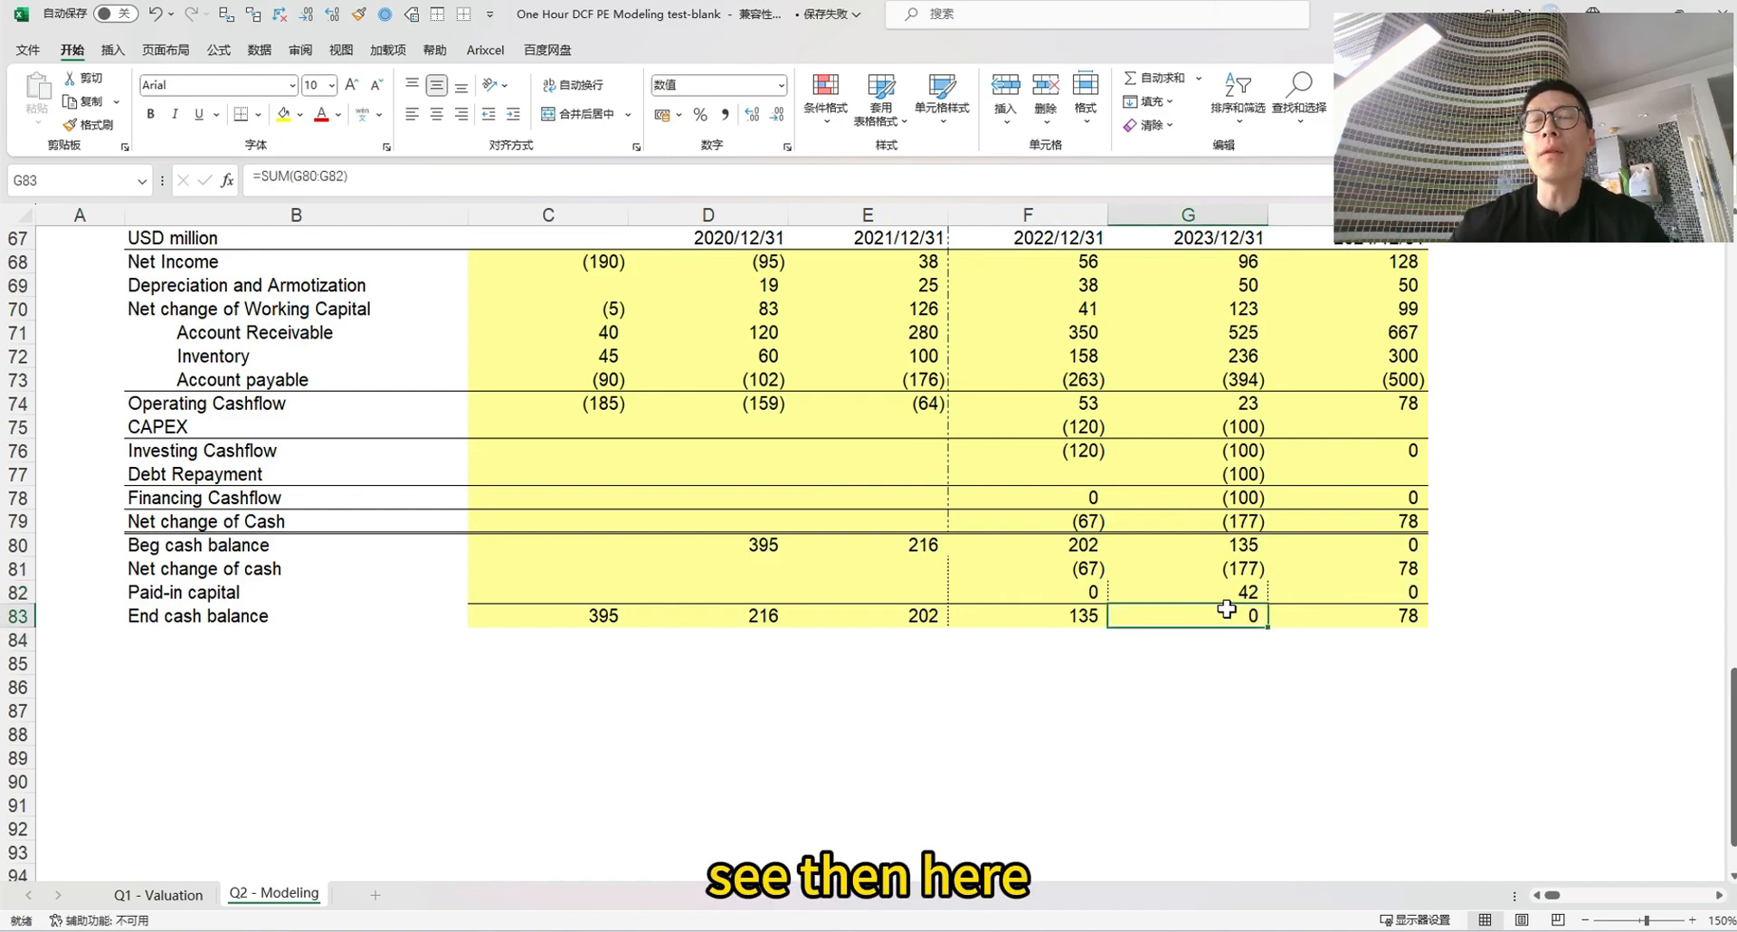
scroll(1244, 616, "up", 8)
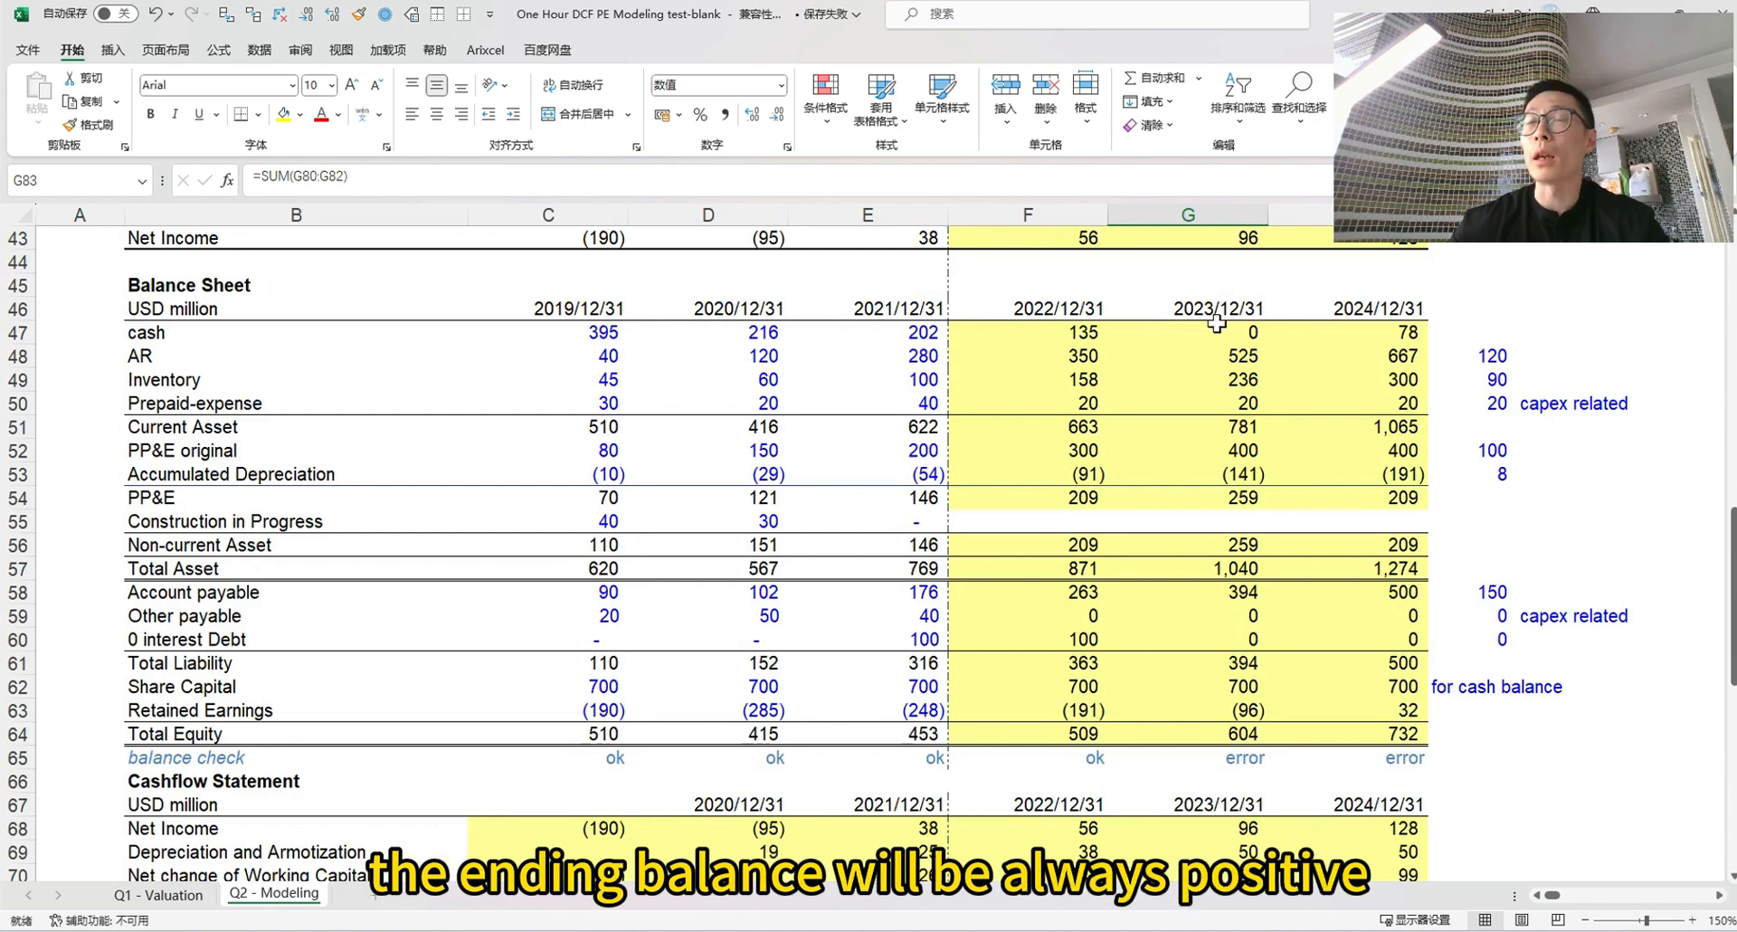
left_click_drag(1248, 757, 1330, 756)
left_click_drag(1052, 683, 1303, 687)
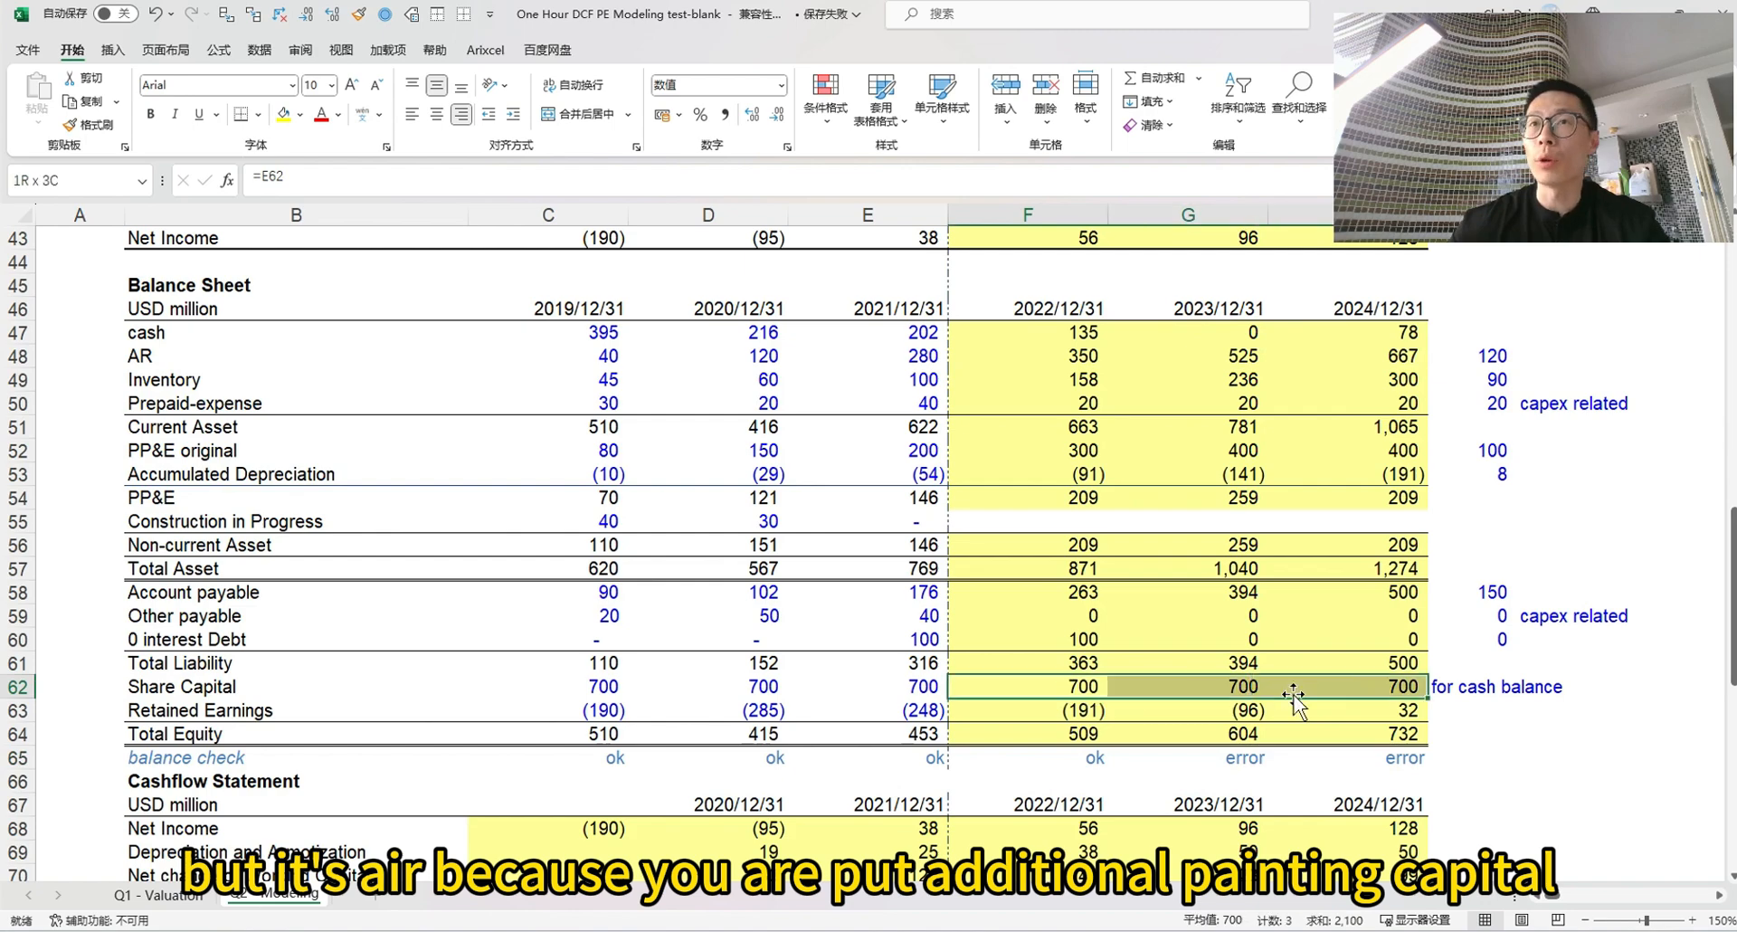
left_click(1104, 687)
key("F2")
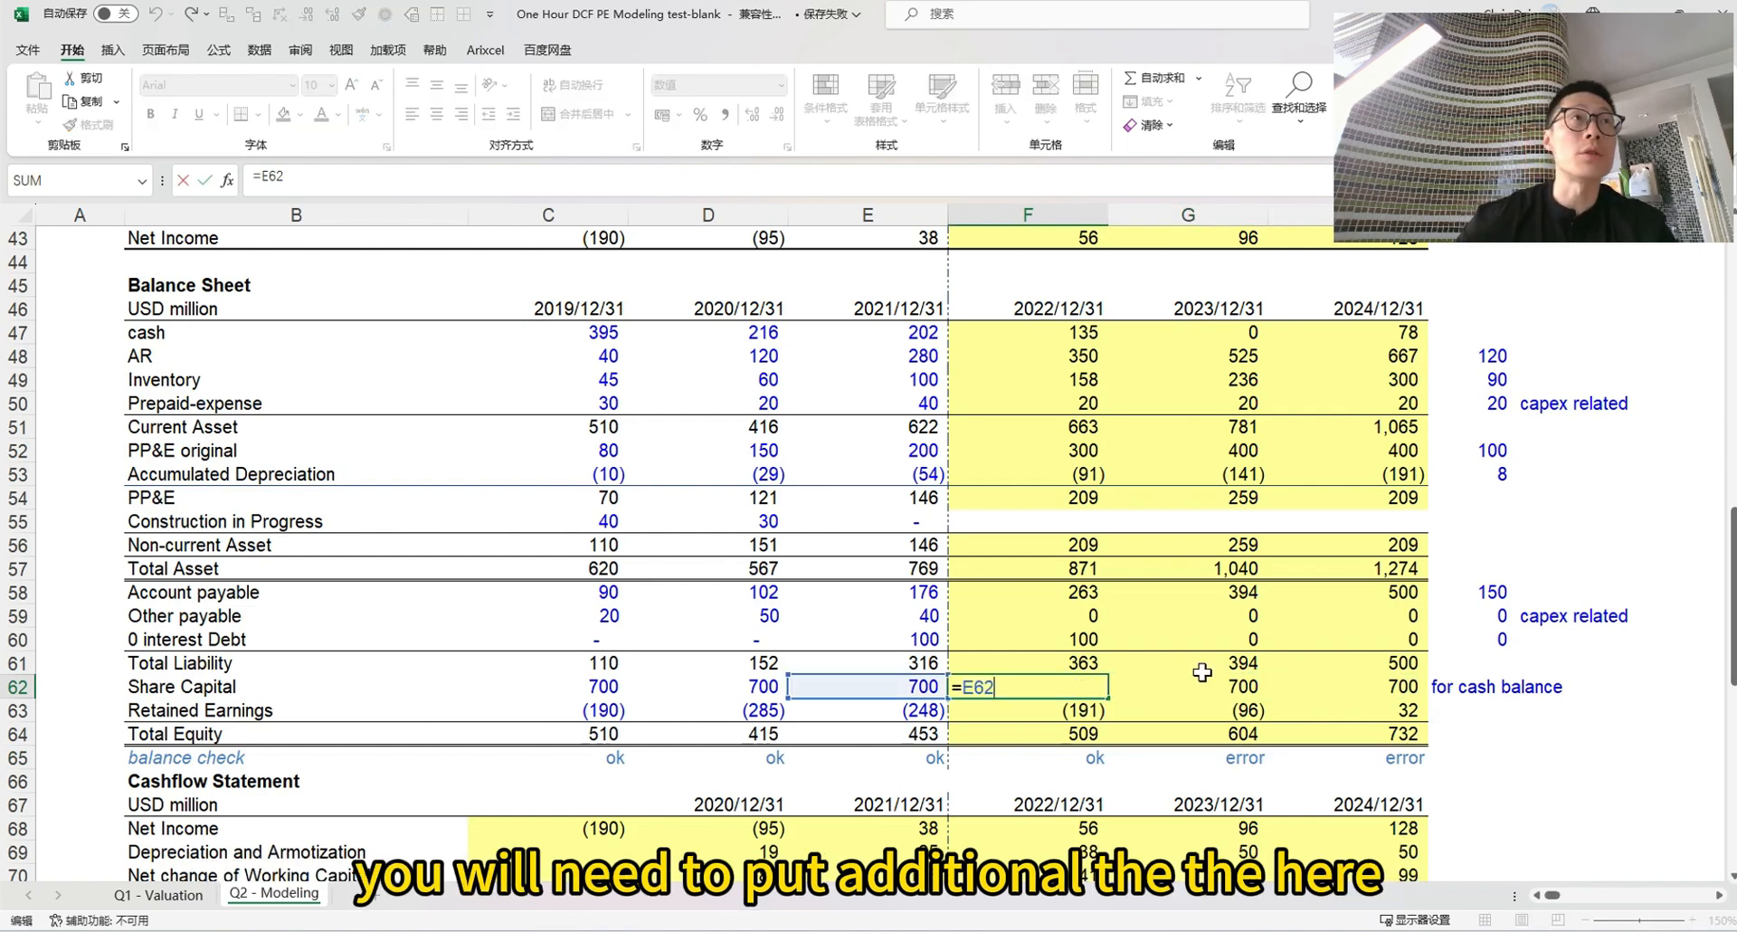
scroll(1202, 671, "down", 5)
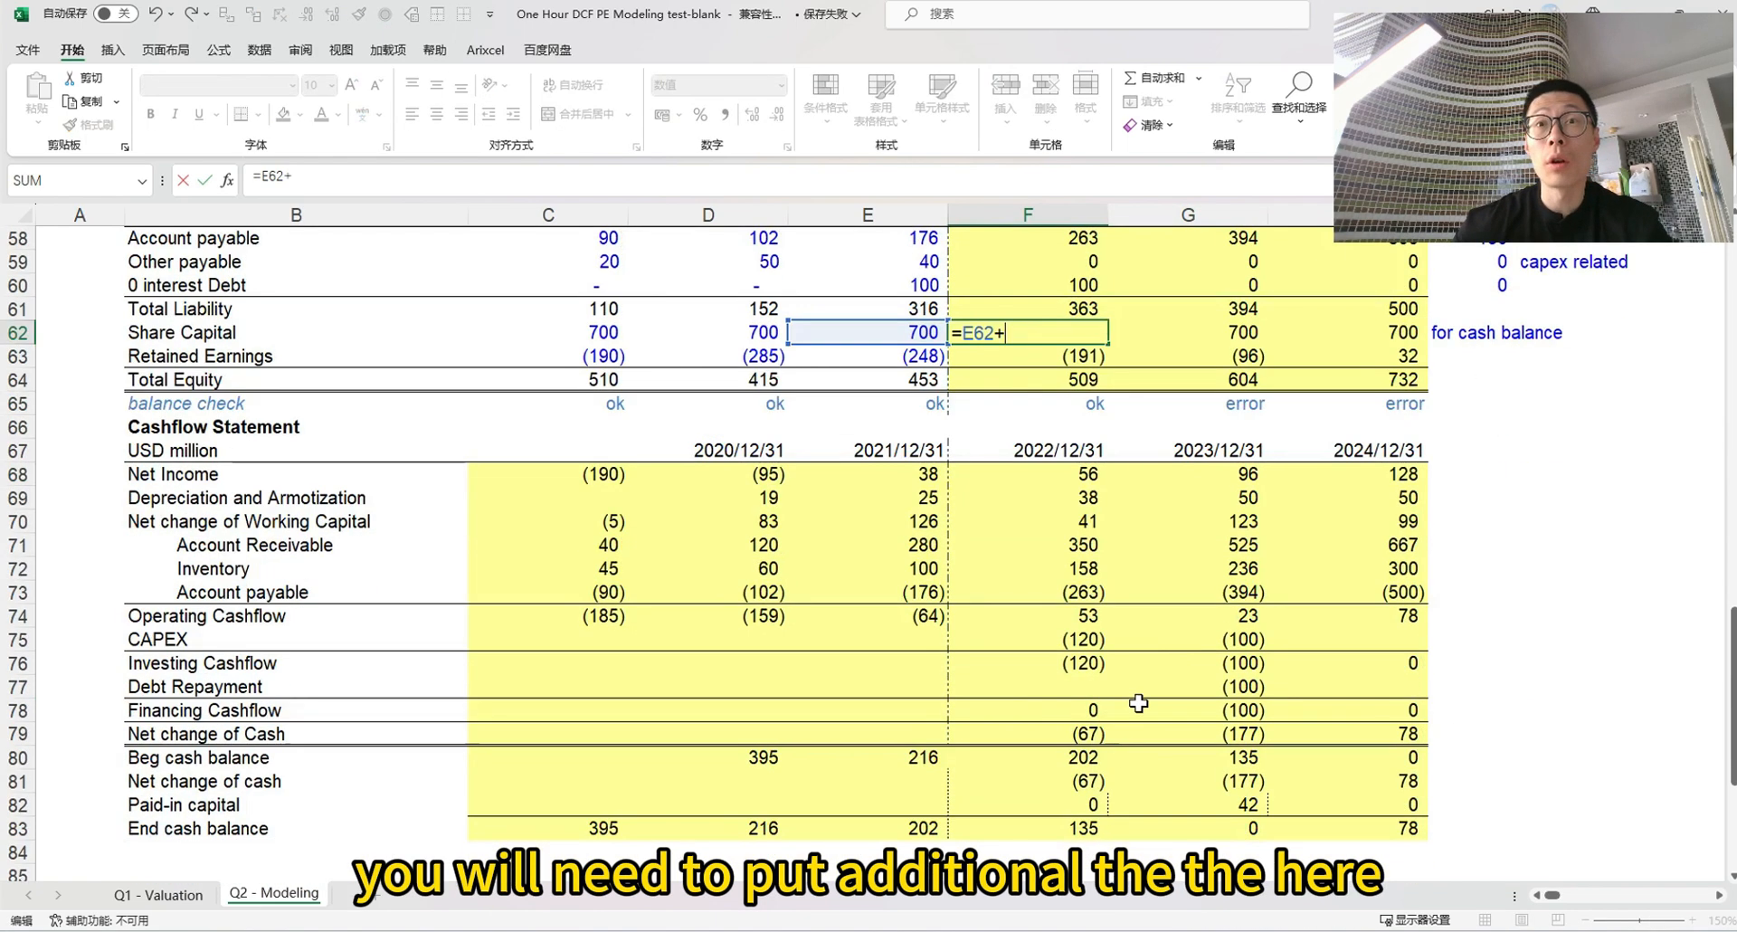
left_click(1075, 801)
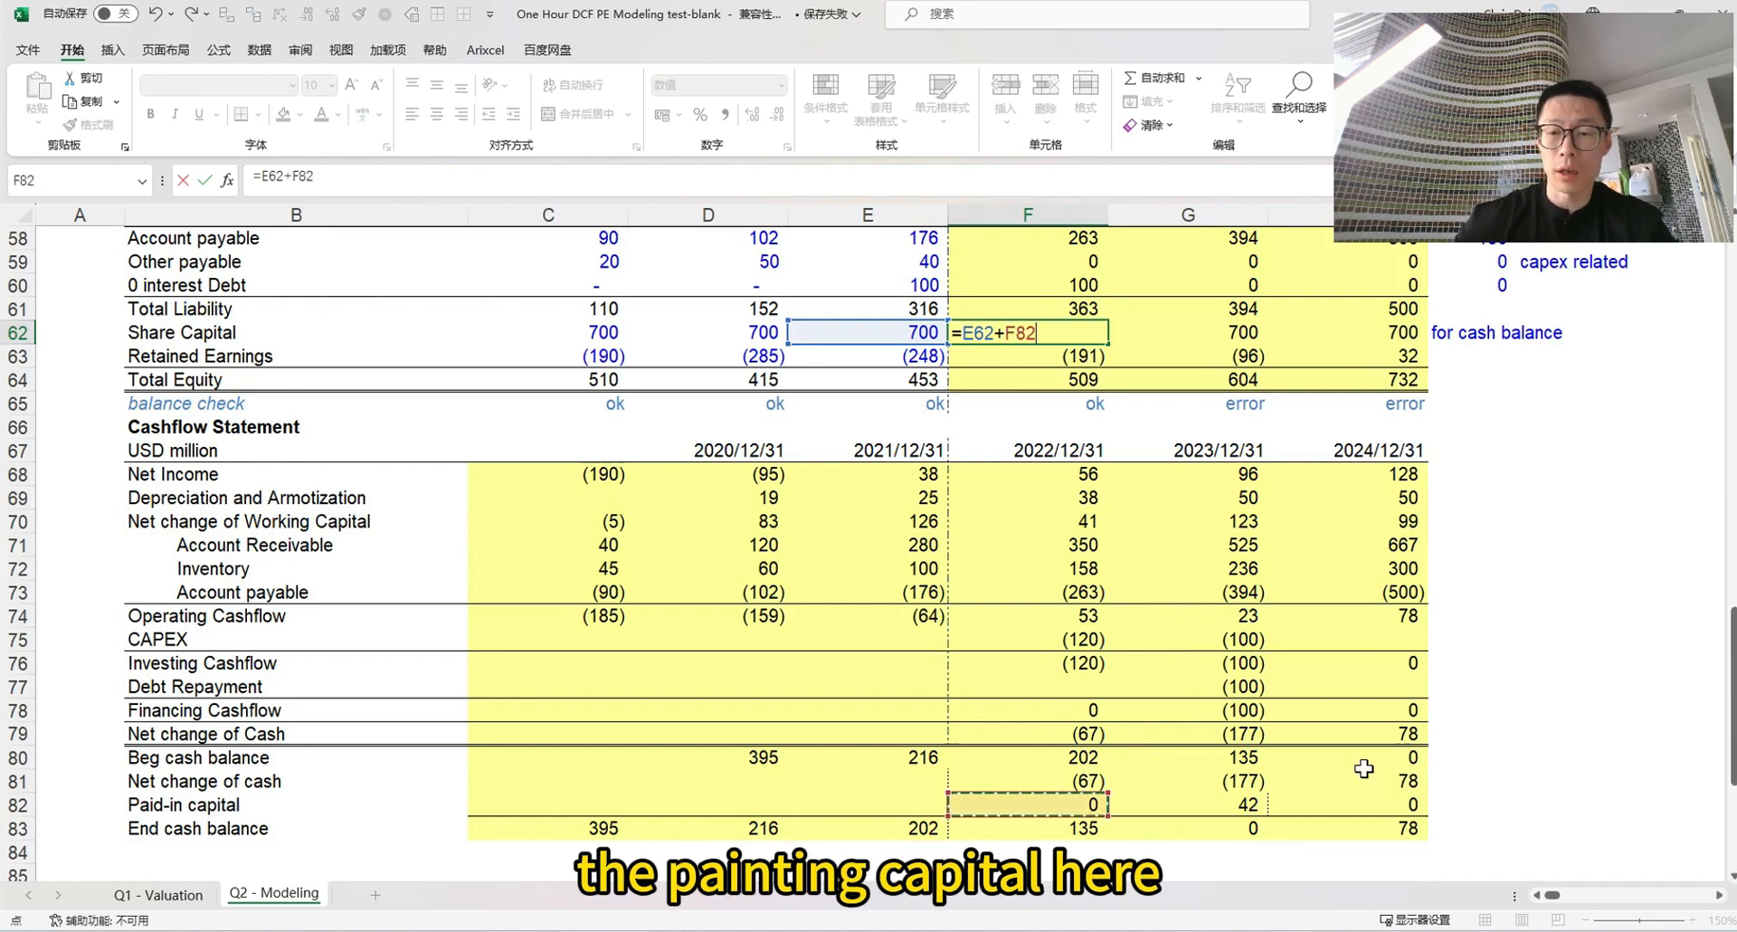
key("ctrl+Return")
Copy the Share Capital formula from F62 to the 2023 and 2024 cells G62:H62
key("ctrl+c")
key("Right")
key("shift+Right")
key("Return")
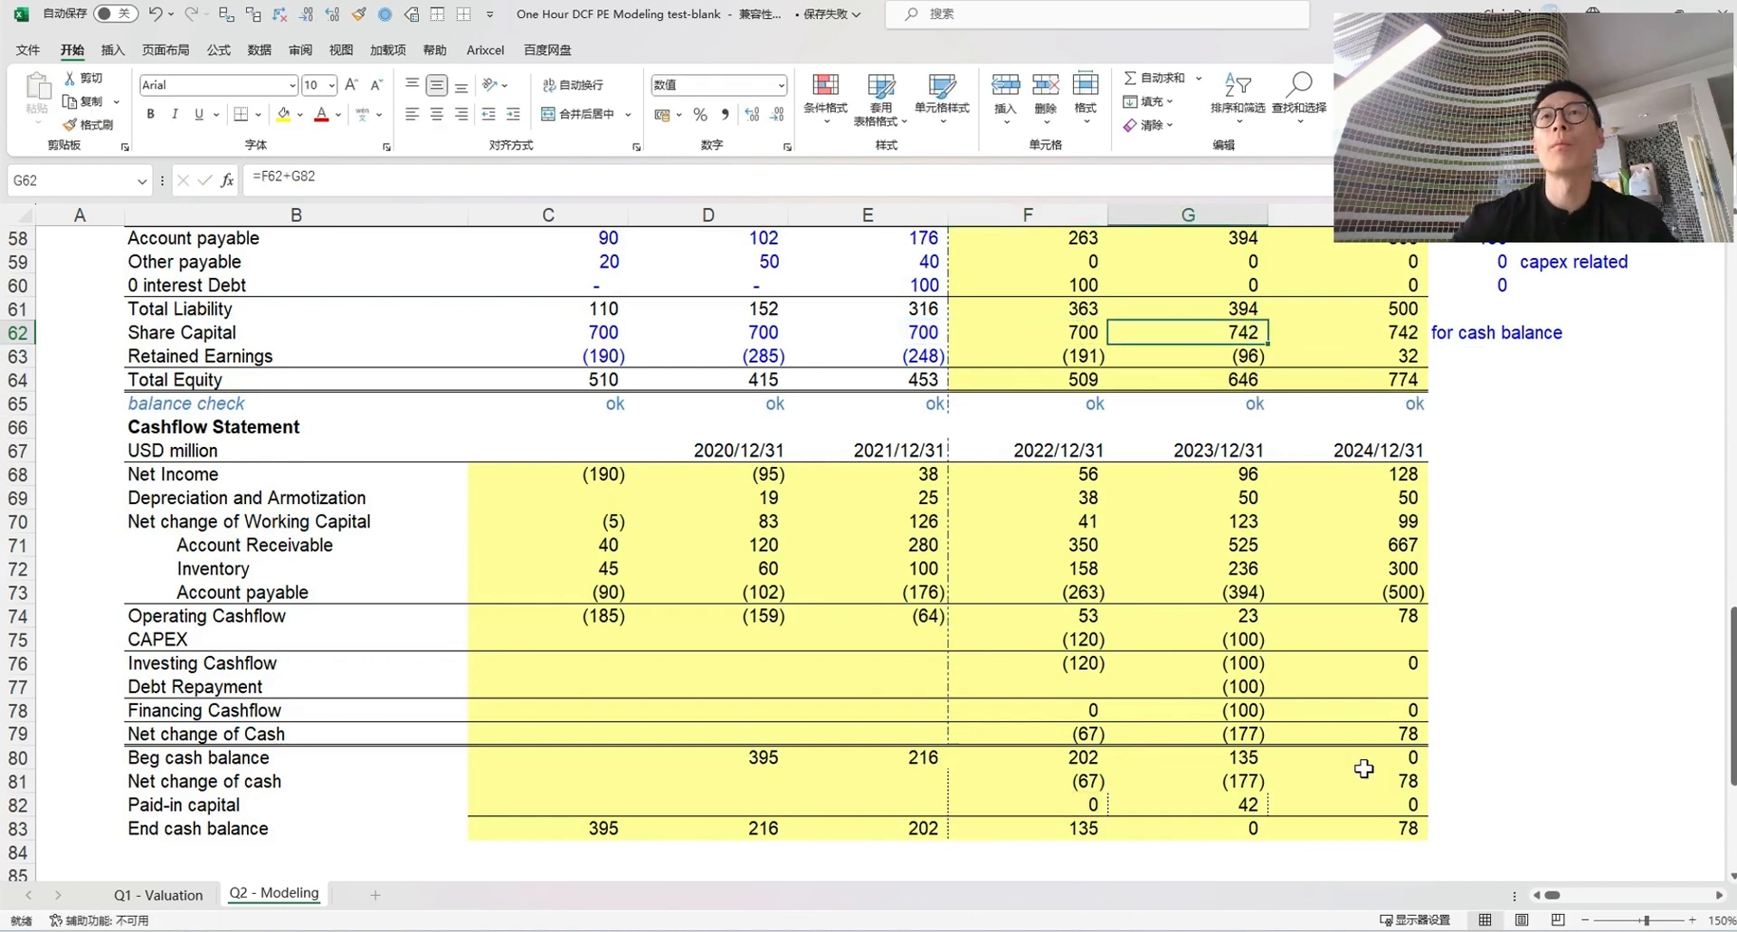
Clear all borders from the forecast Paid-in capital cells F82:H82
left_click(1076, 802)
left_click_drag(1123, 797, 1393, 804)
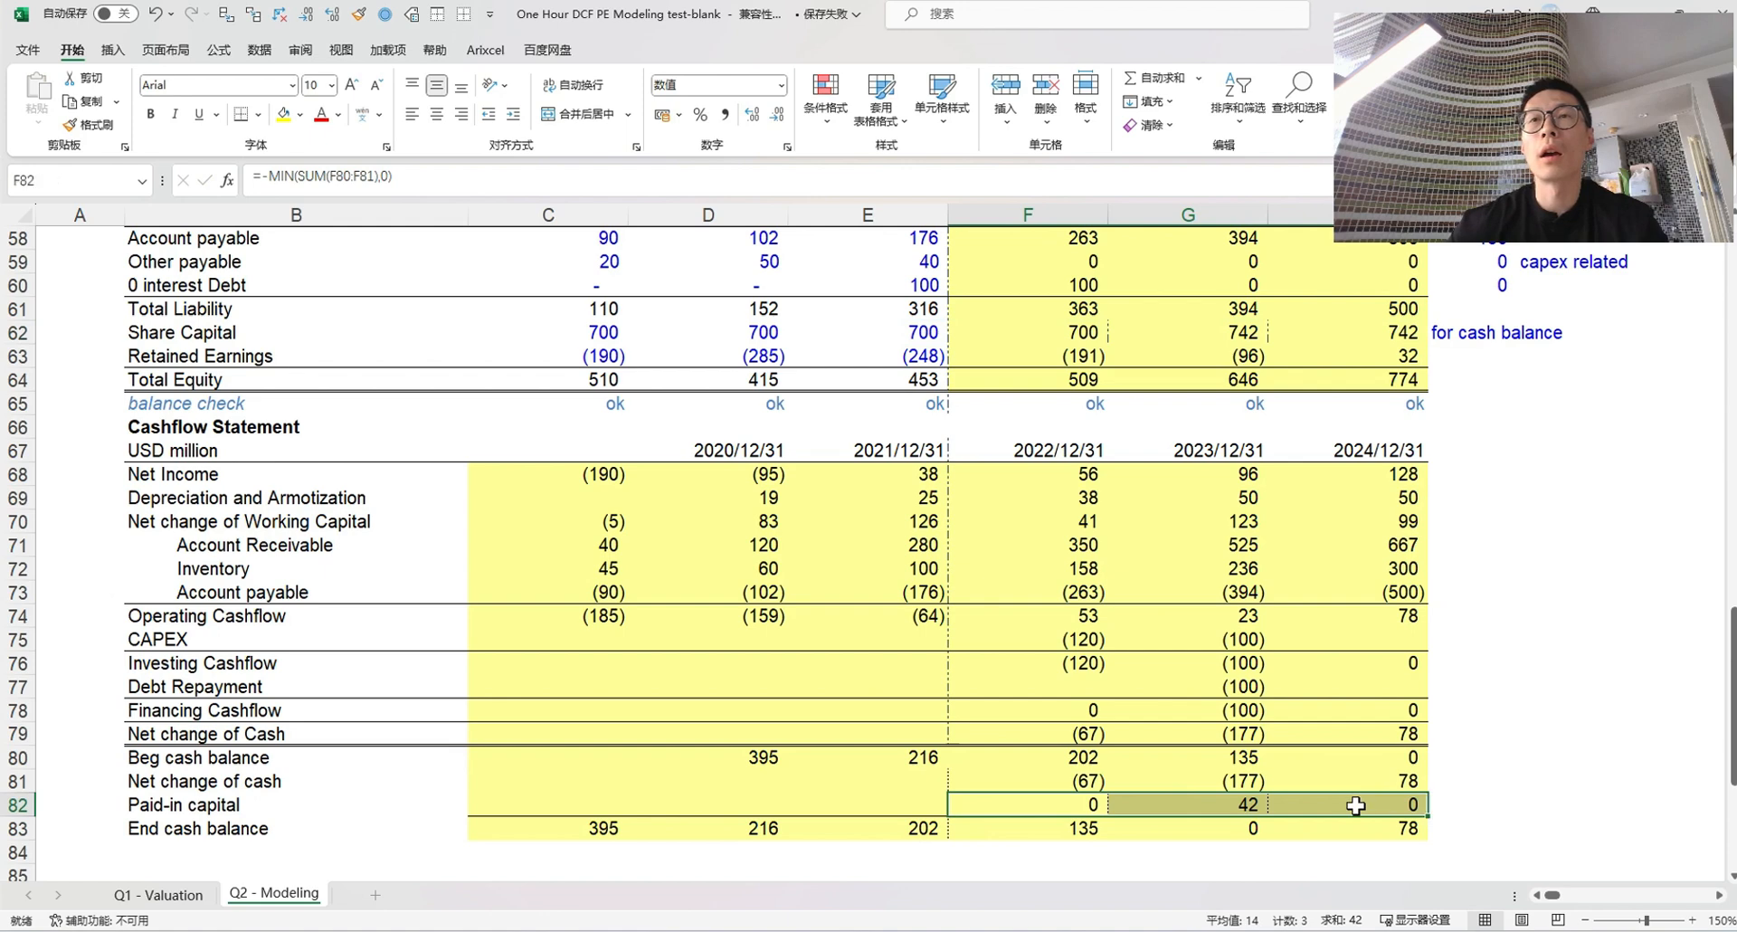
key("ctrl+1")
left_click(329, 275)
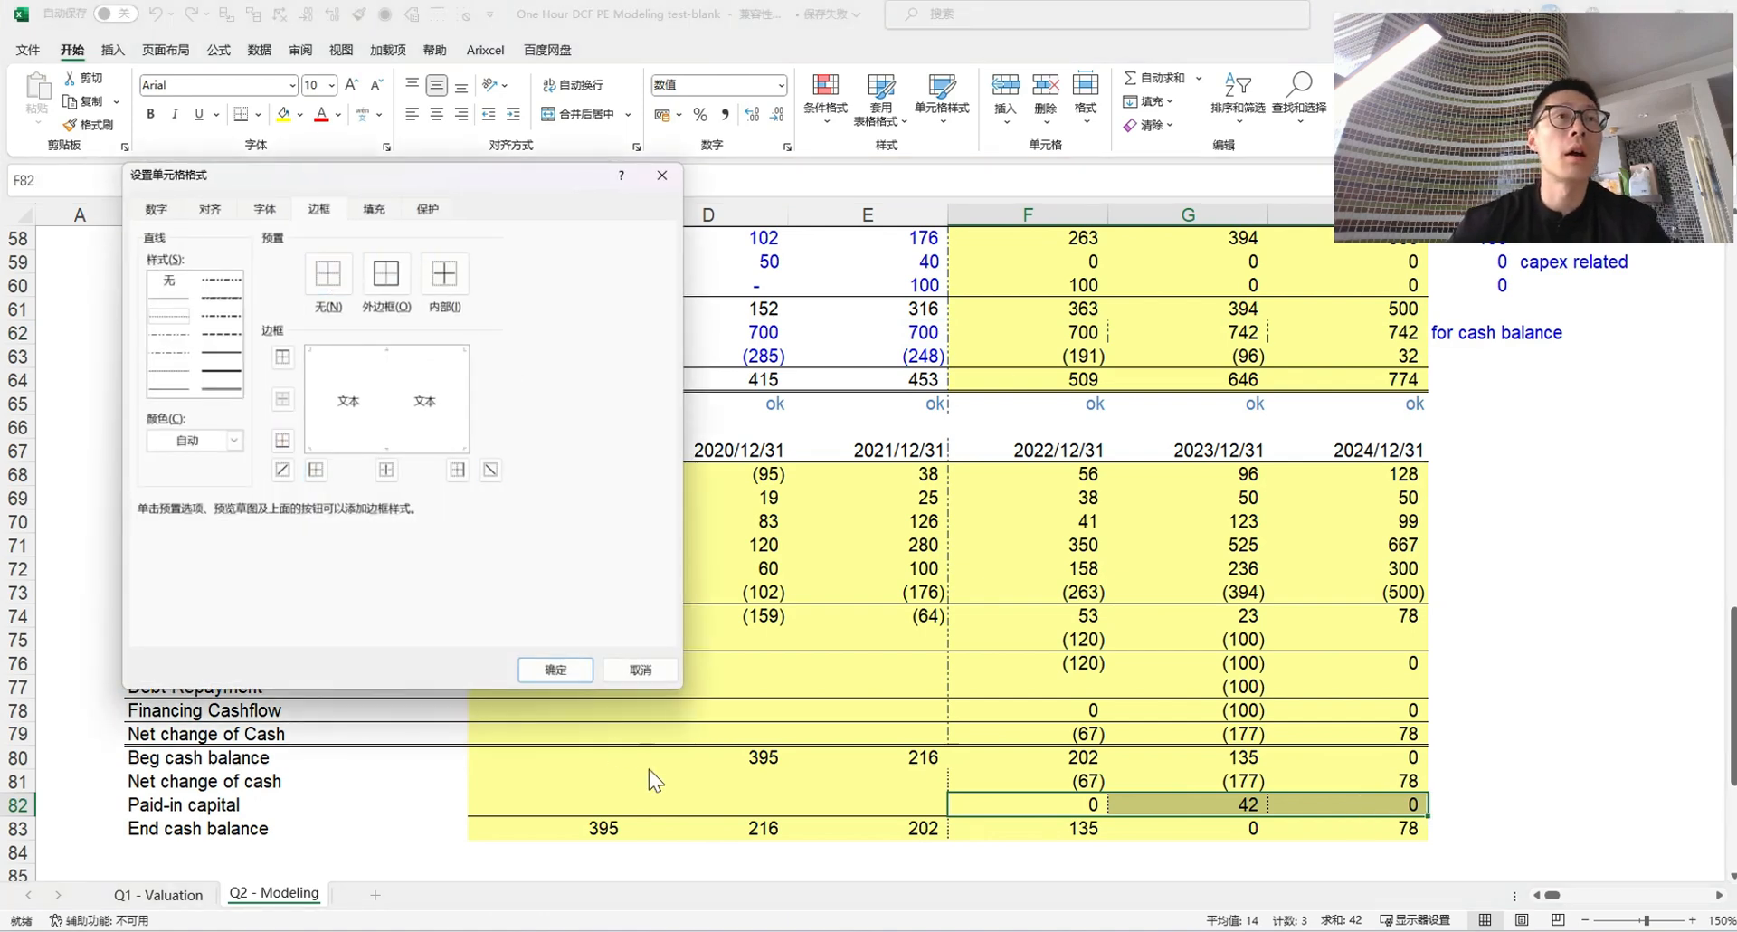
left_click(556, 670)
Review the End cash balance cells E83:H83 and the balance sheet above them
left_click(935, 827)
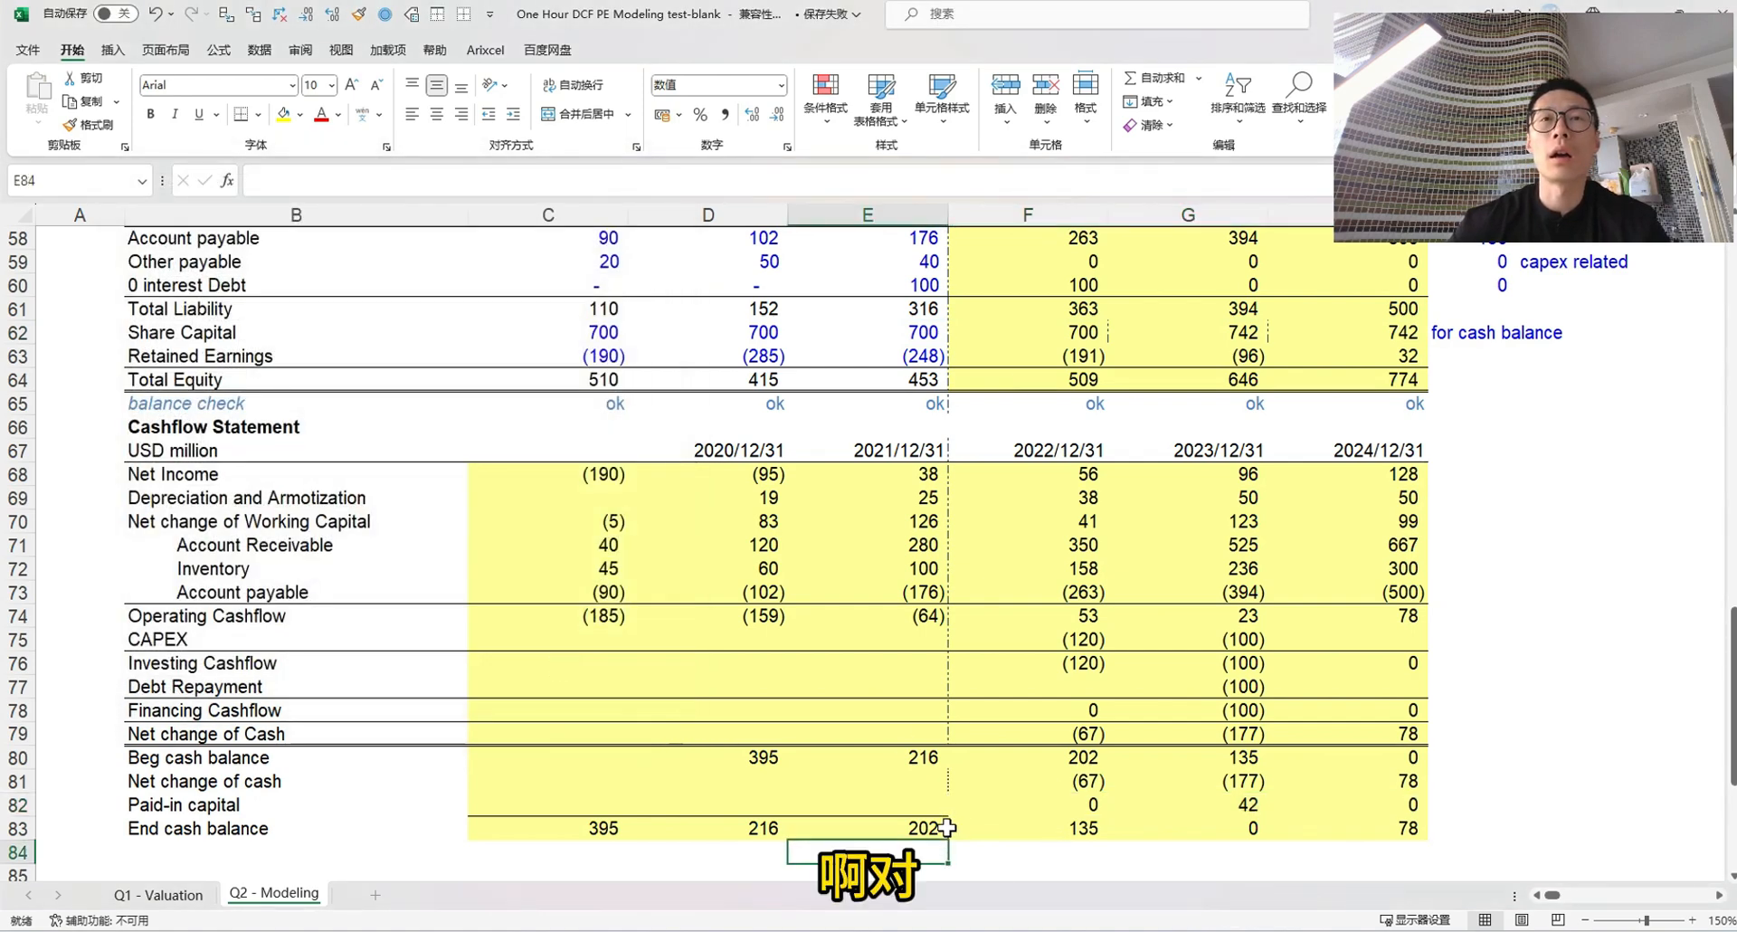
left_click_drag(933, 827, 1382, 837)
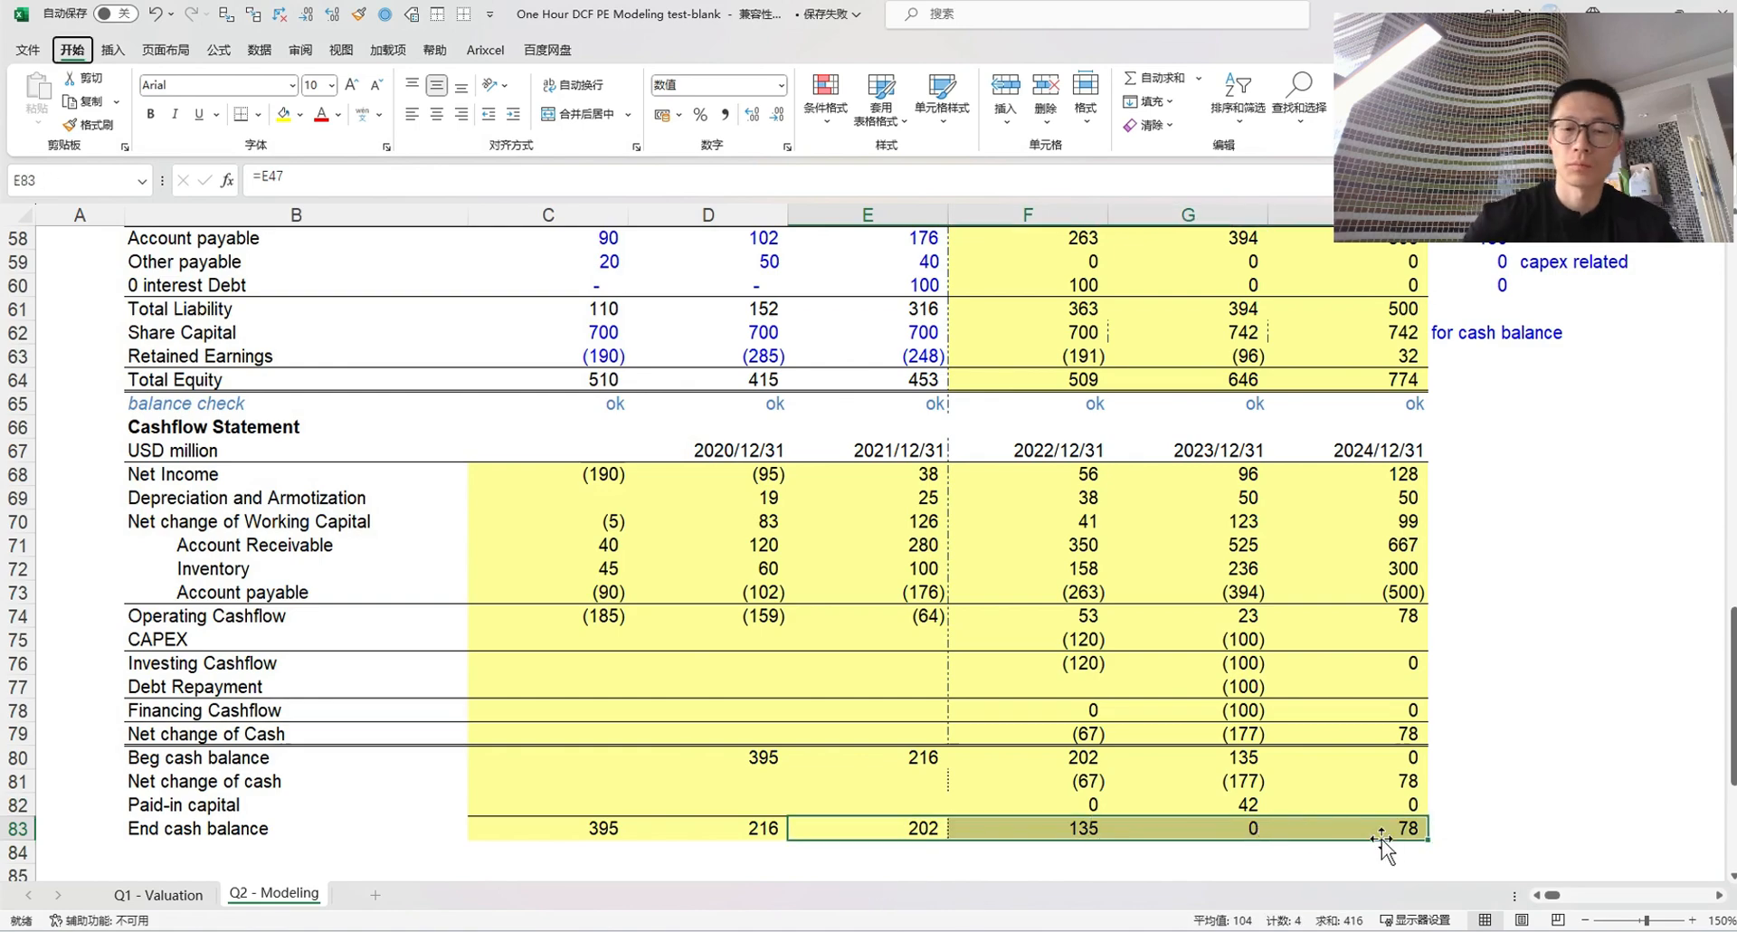
left_click(1382, 837)
scroll(932, 307, "up", 13)
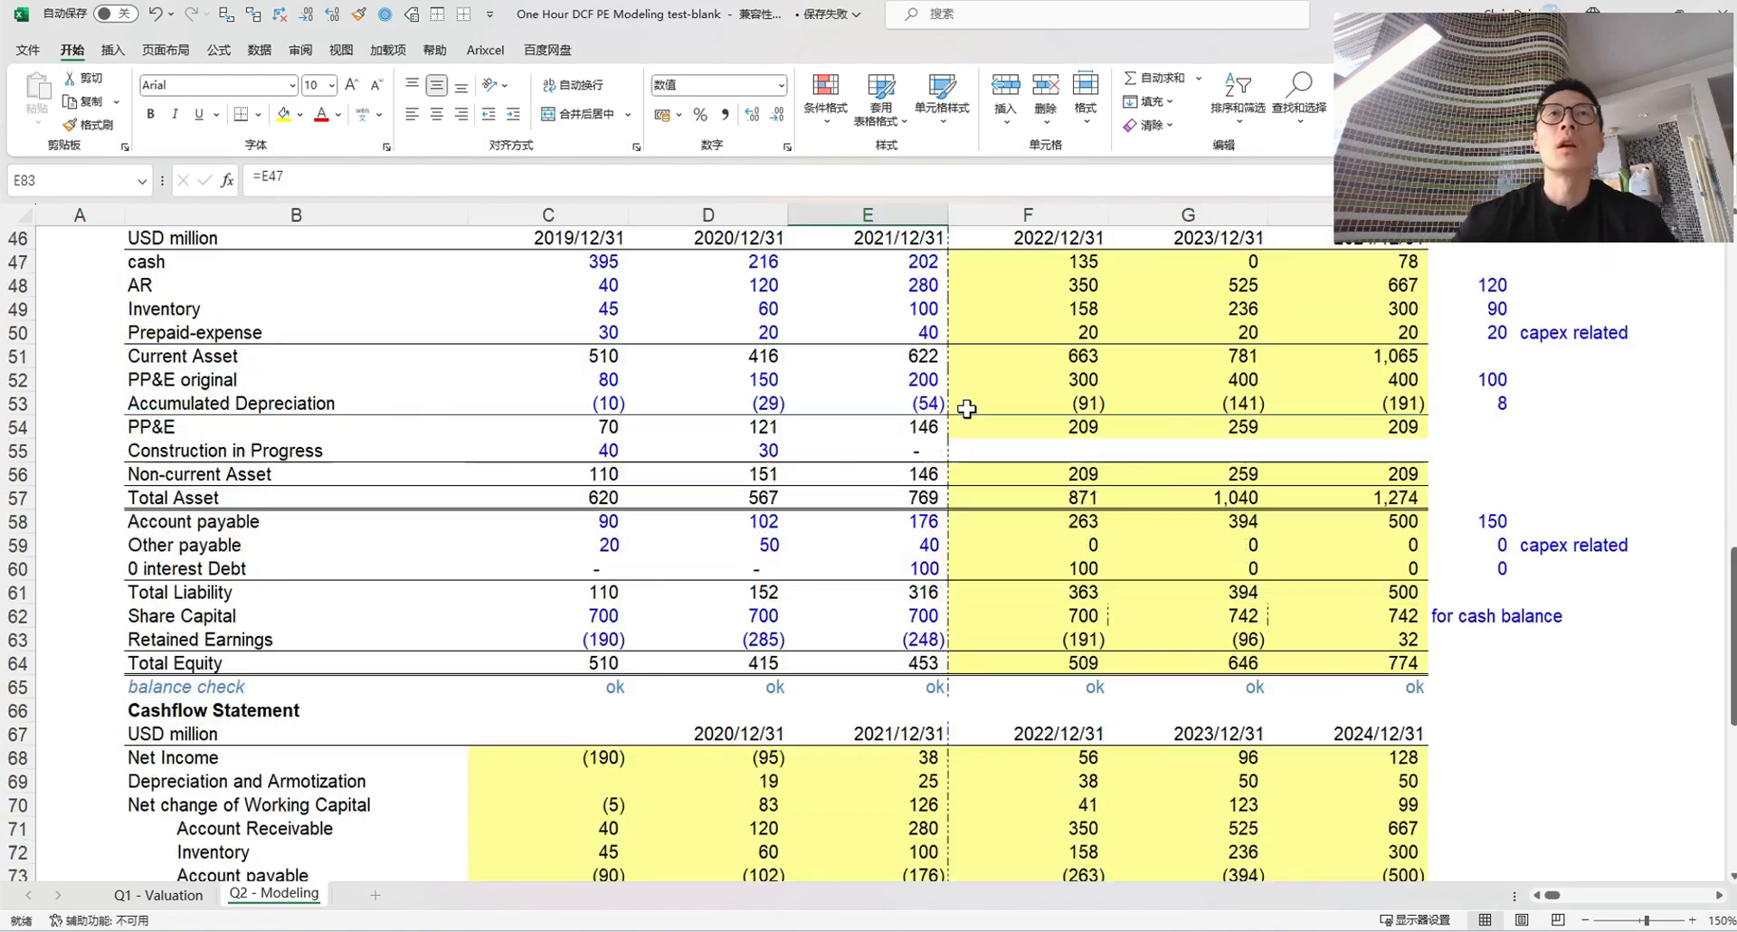
Add a dash-dot right border to the FY21 column cells E31:E83 to separate actual from forecast figures
left_click(903, 522)
left_click_drag(903, 522, 899, 659)
key("ctrl+1")
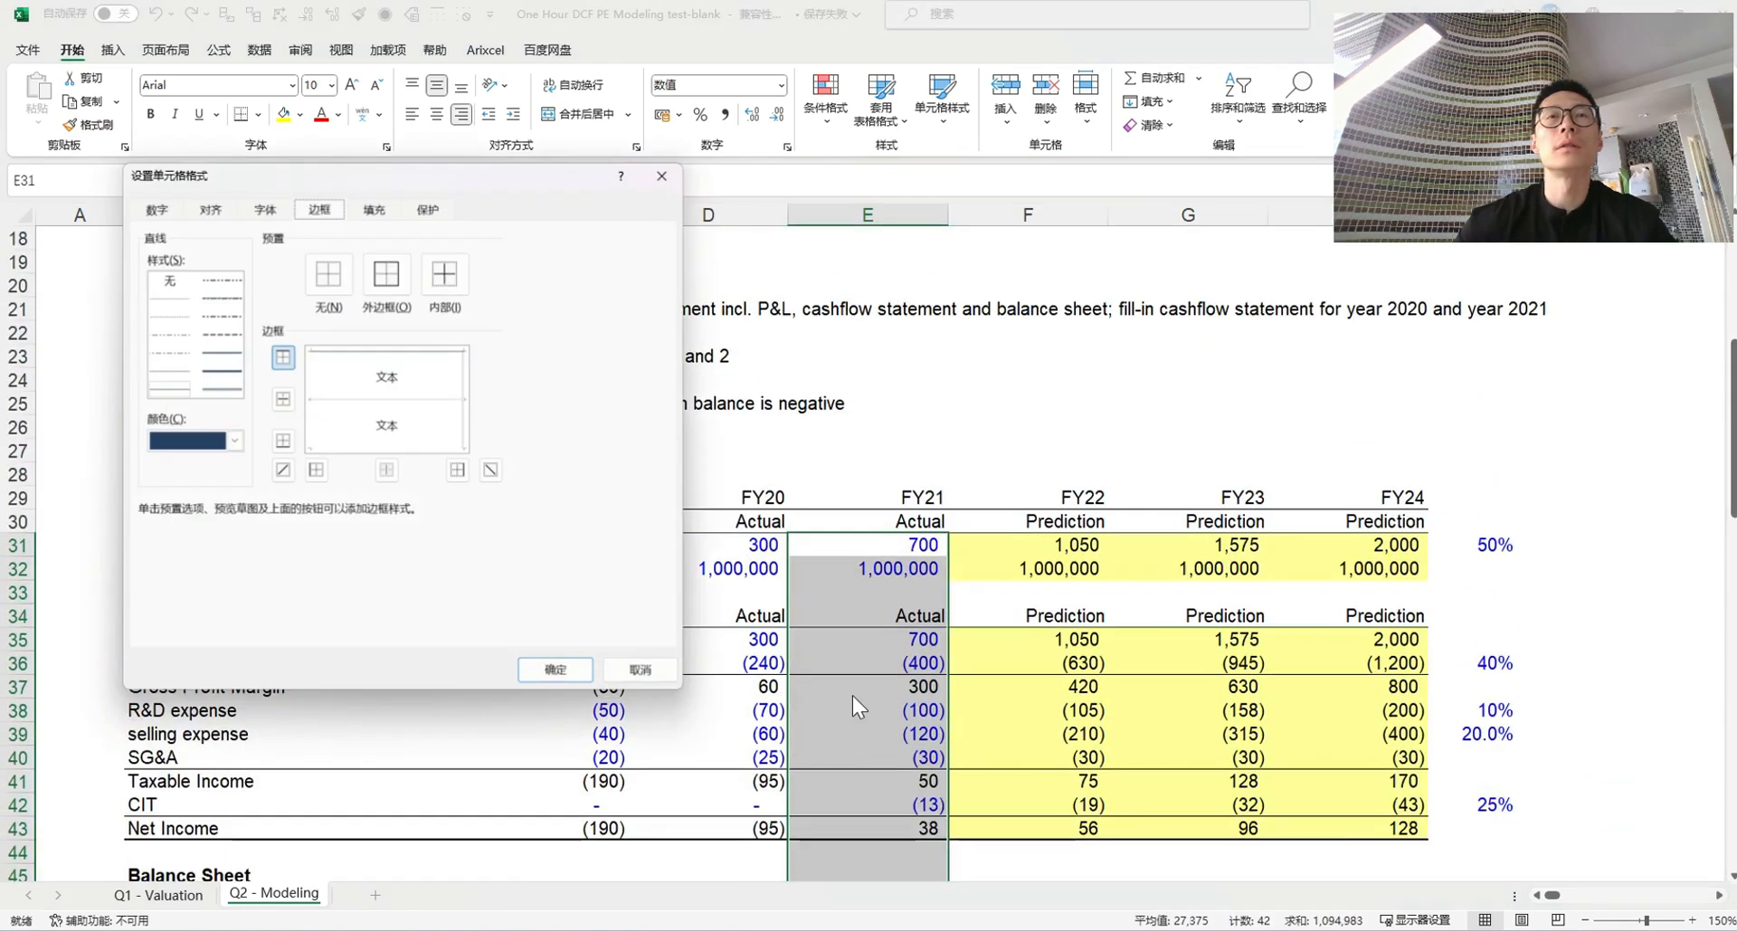
left_click(458, 470)
left_click(554, 669)
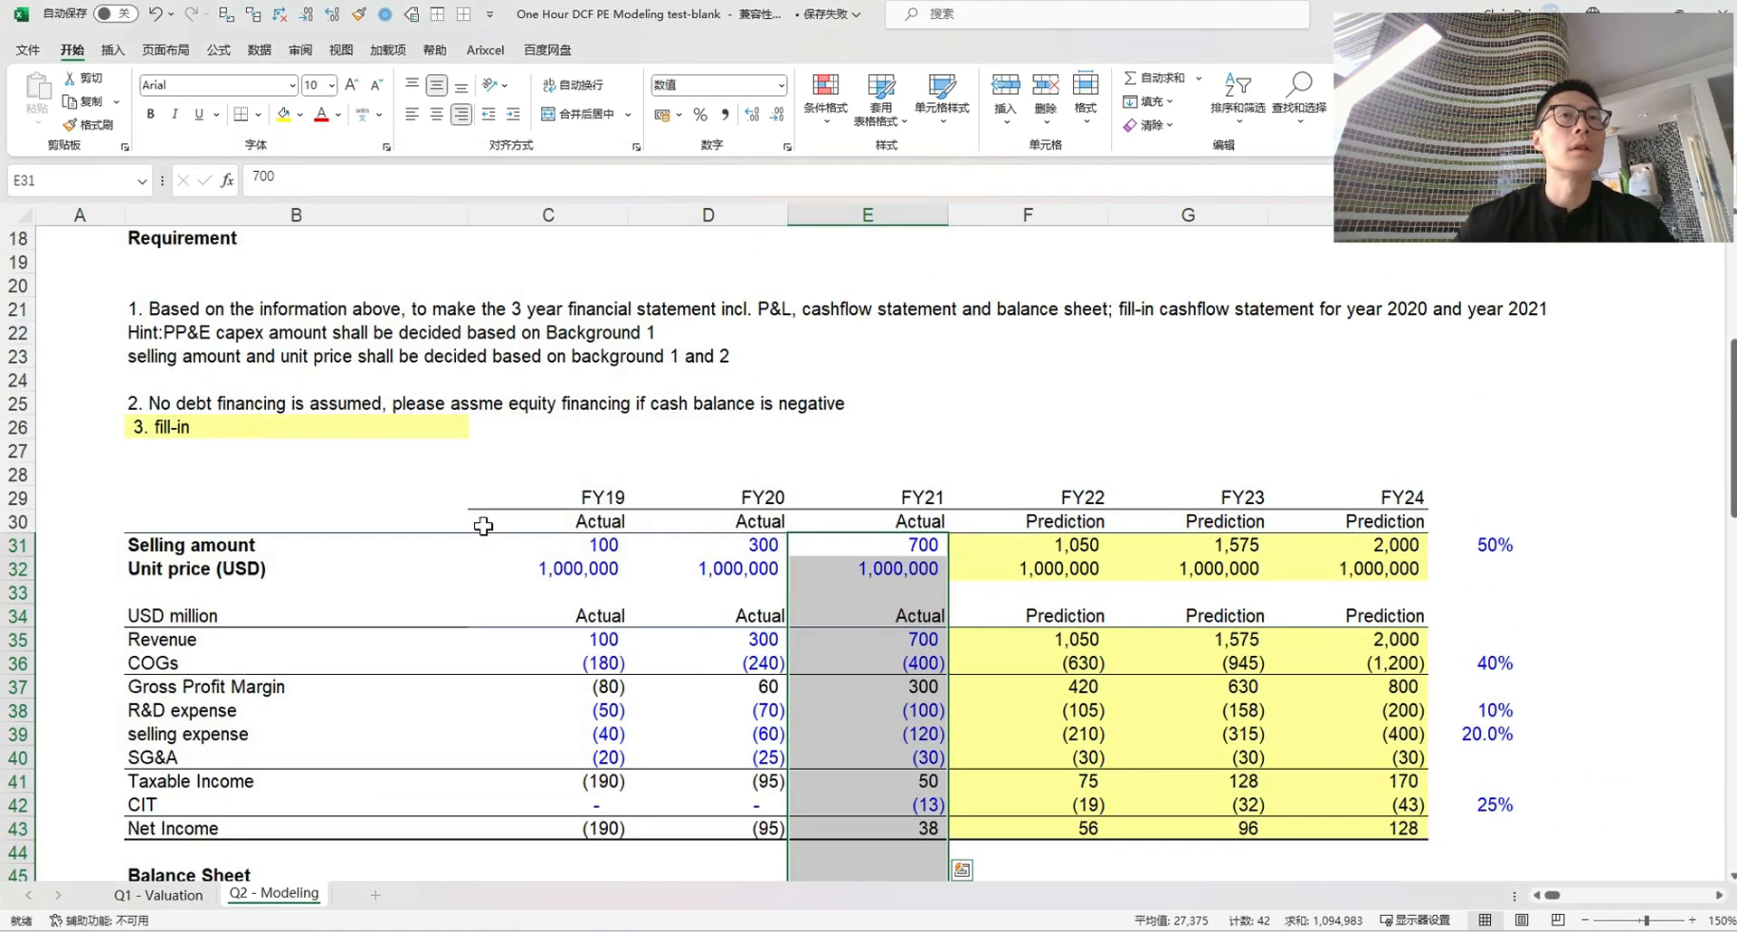
key("ctrl+1")
left_click(172, 333)
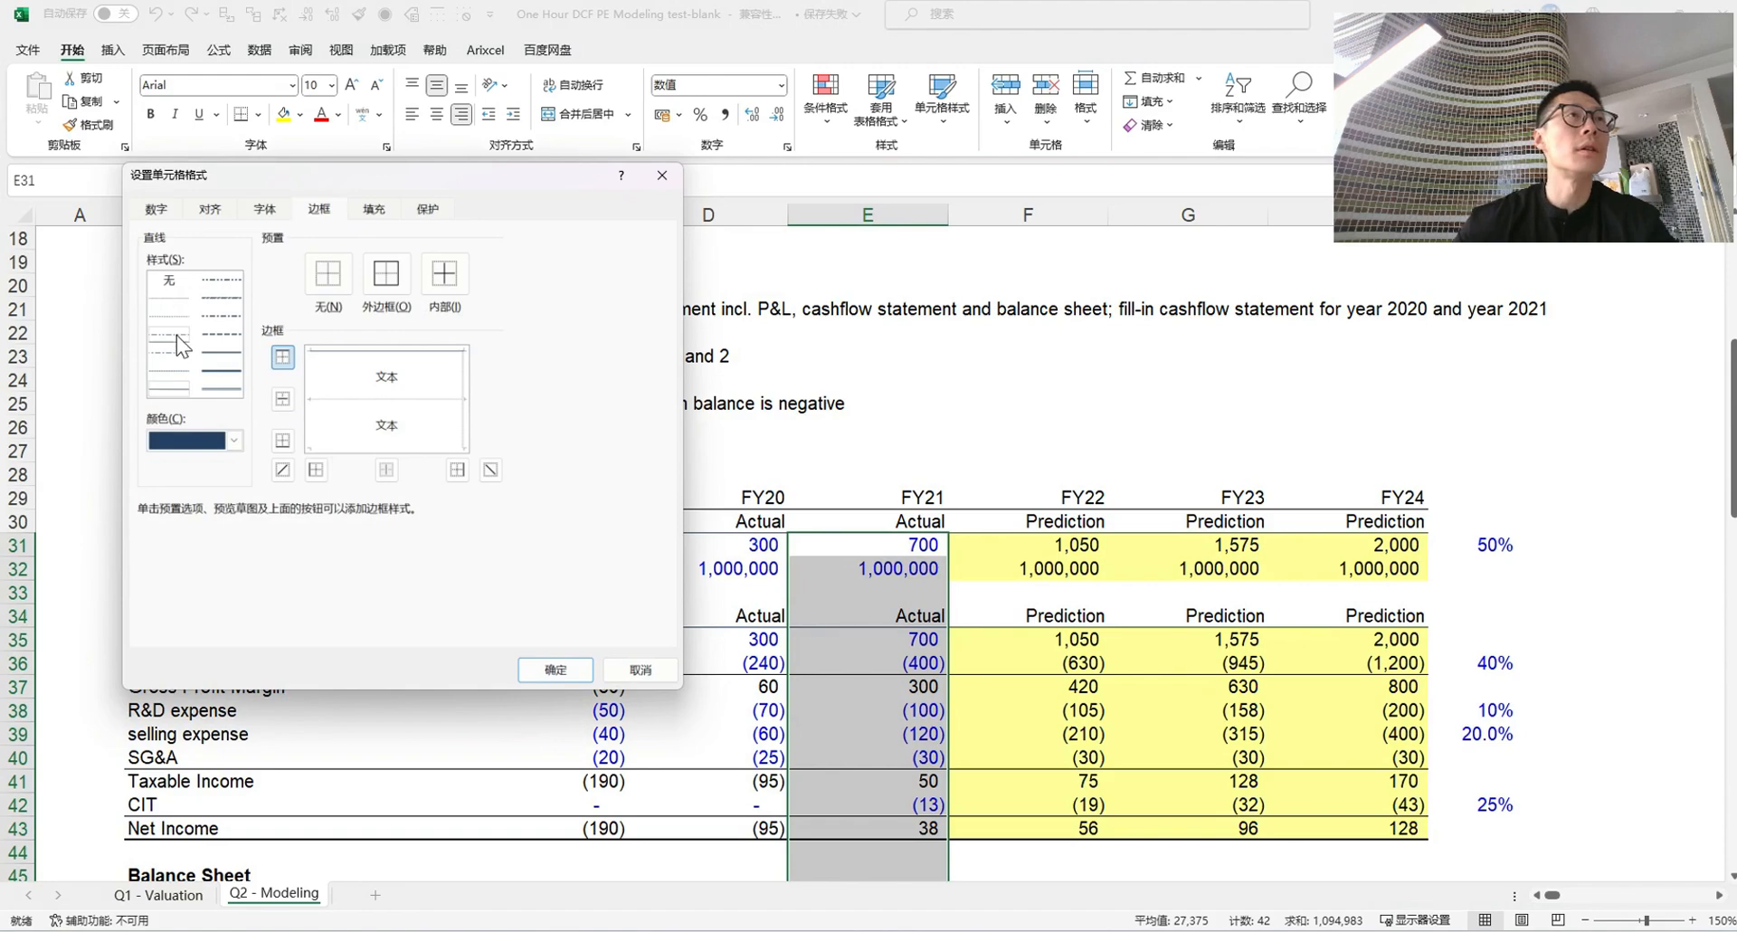
left_click(458, 469)
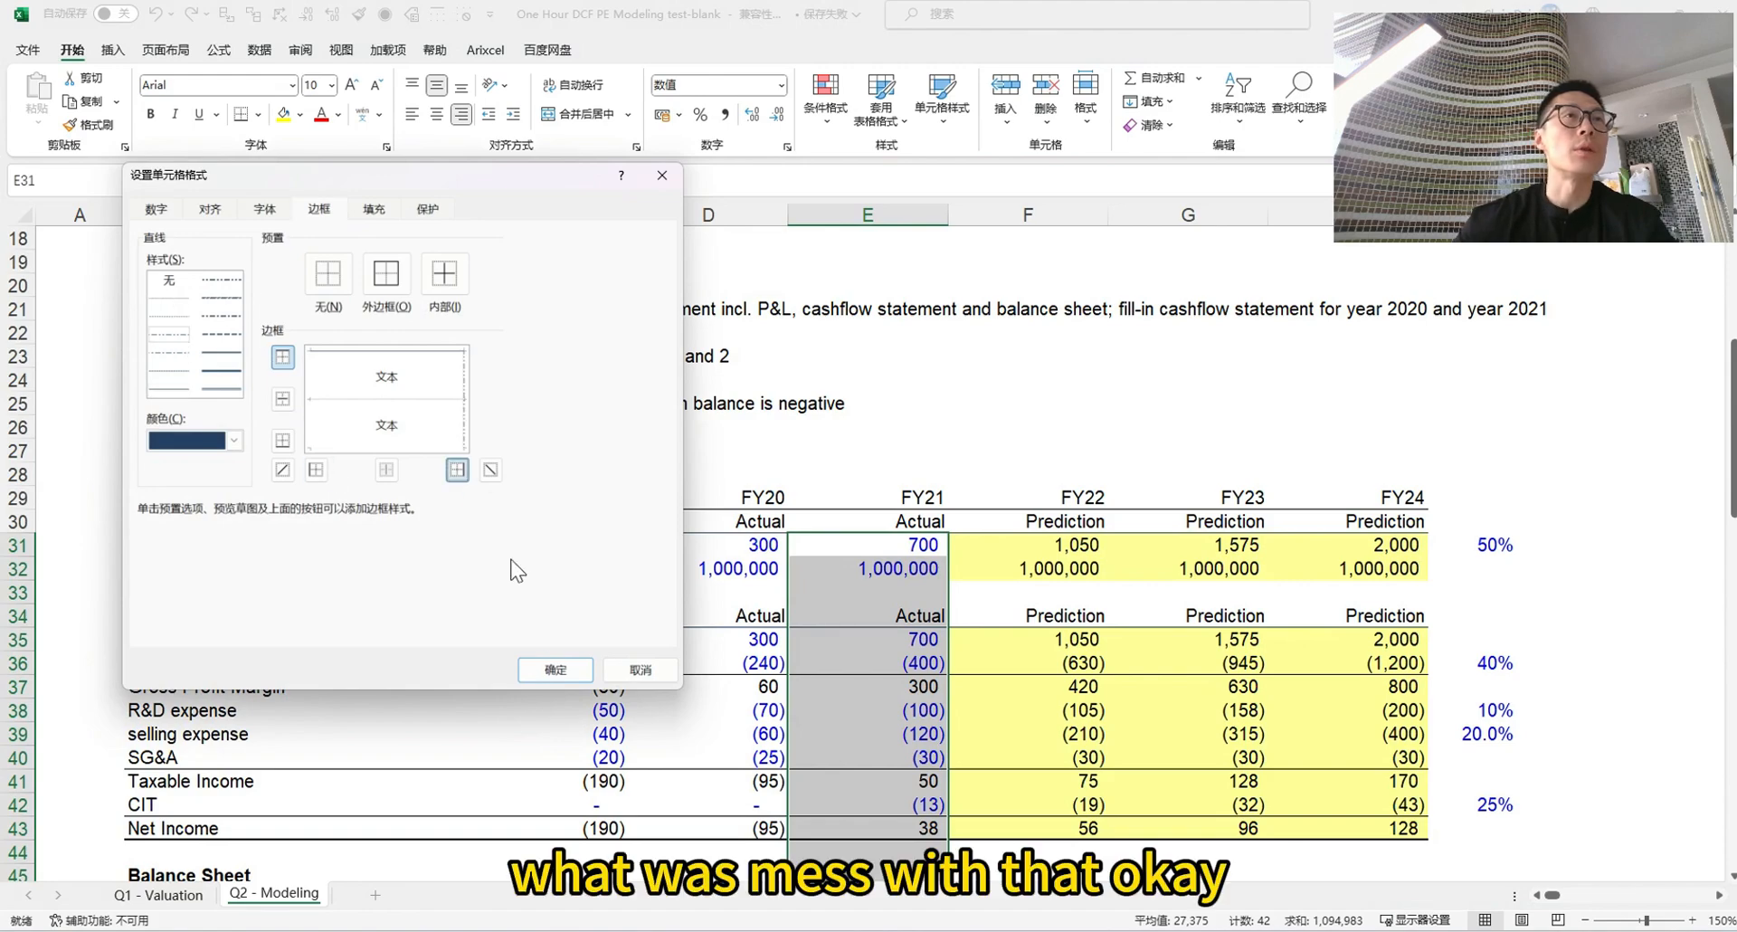
left_click(555, 670)
scroll(905, 543, "down", 12)
left_click(1020, 548)
scroll(1021, 548, "down", 6)
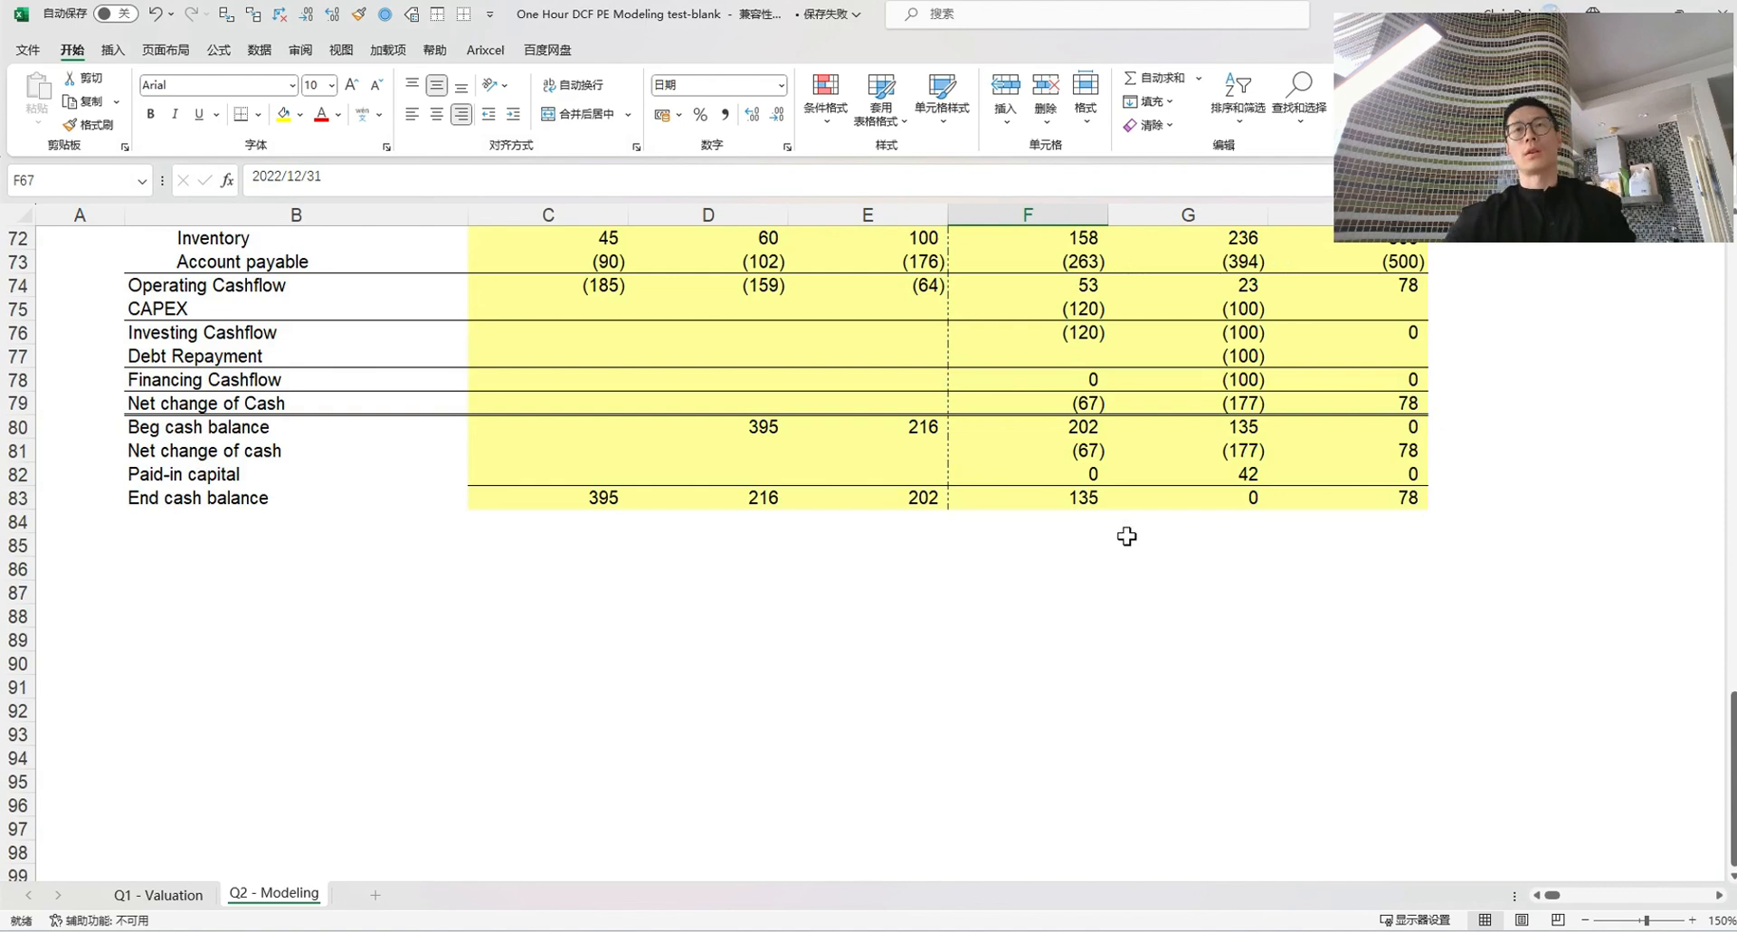
Remove the dashed inner vertical borders from the forecast Share Capital cells F62:H62
scroll(1125, 535, "up", 8)
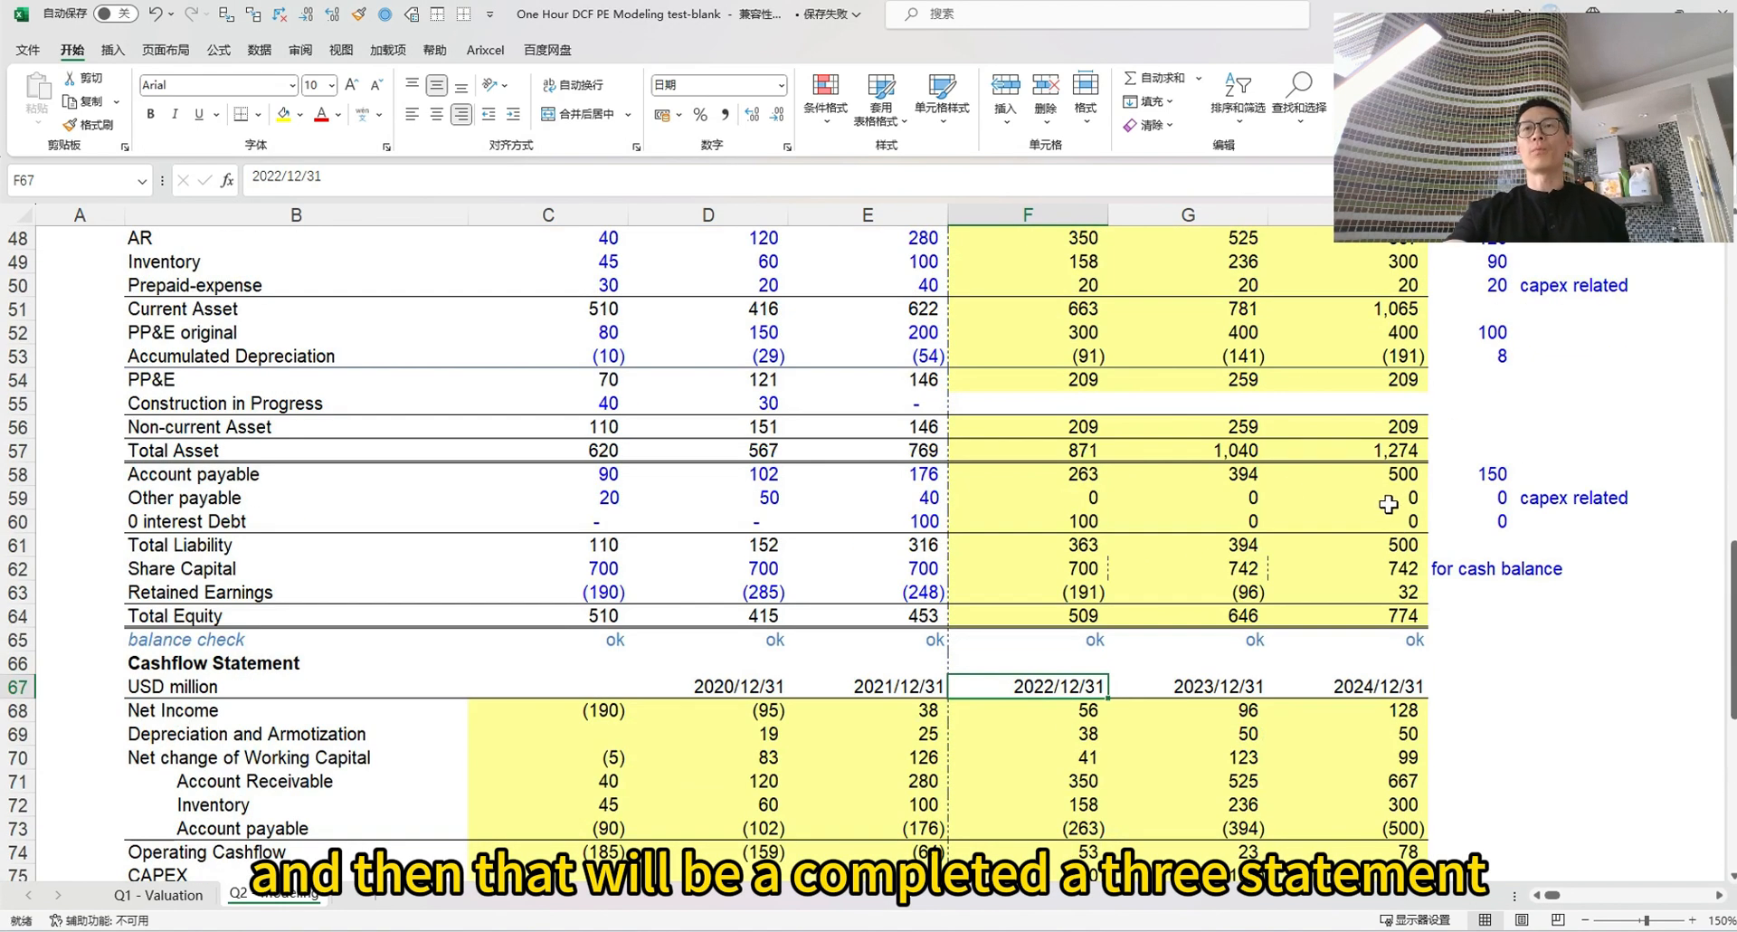
left_click_drag(1086, 561, 1357, 562)
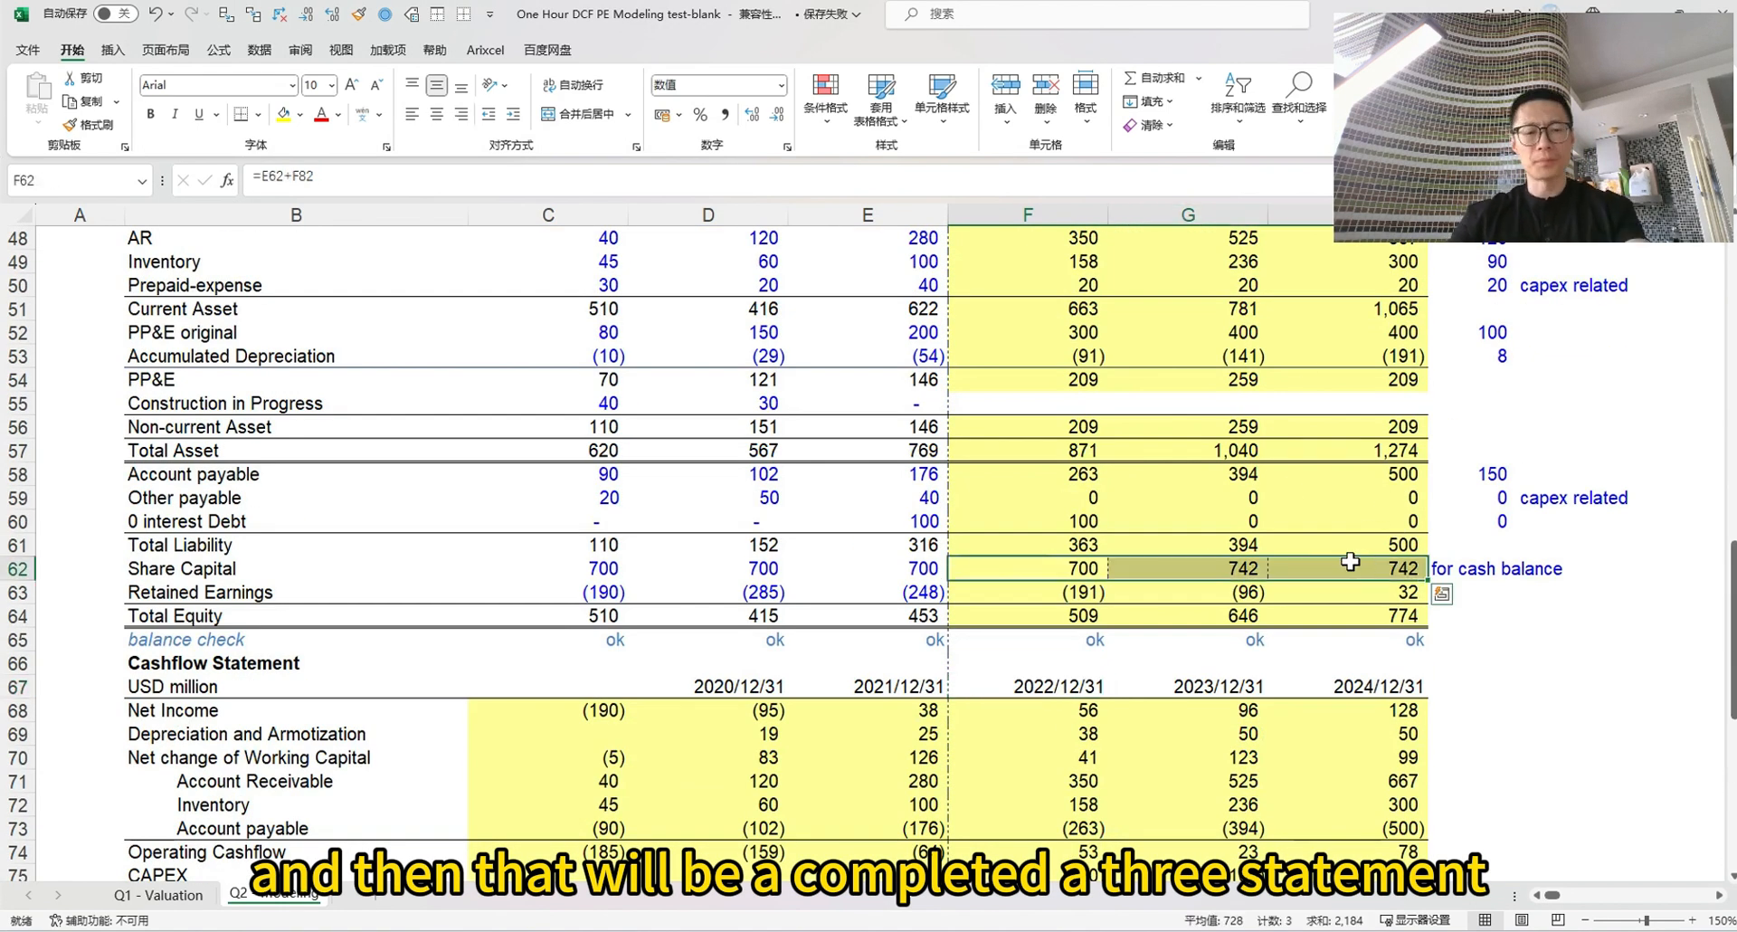
key("ctrl+1")
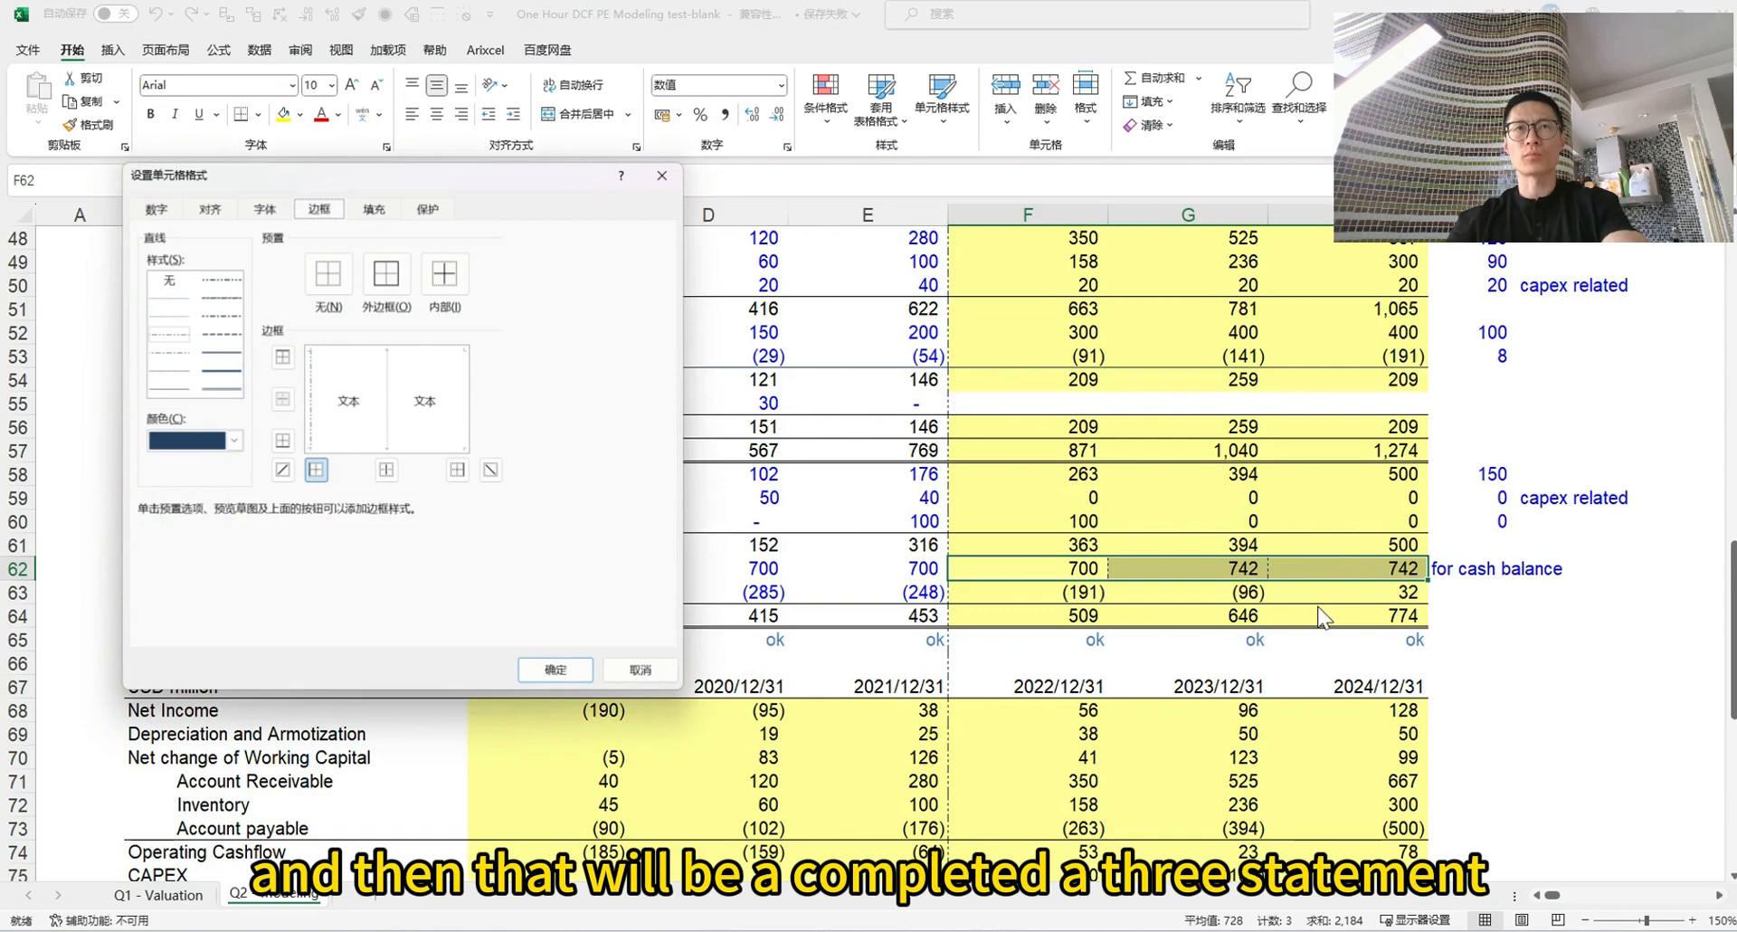
left_click(387, 469)
left_click(634, 669)
Review the P&L, balance sheet and cashflow statement from the requirements down to the End cash balance
scroll(1249, 474, "up", 8)
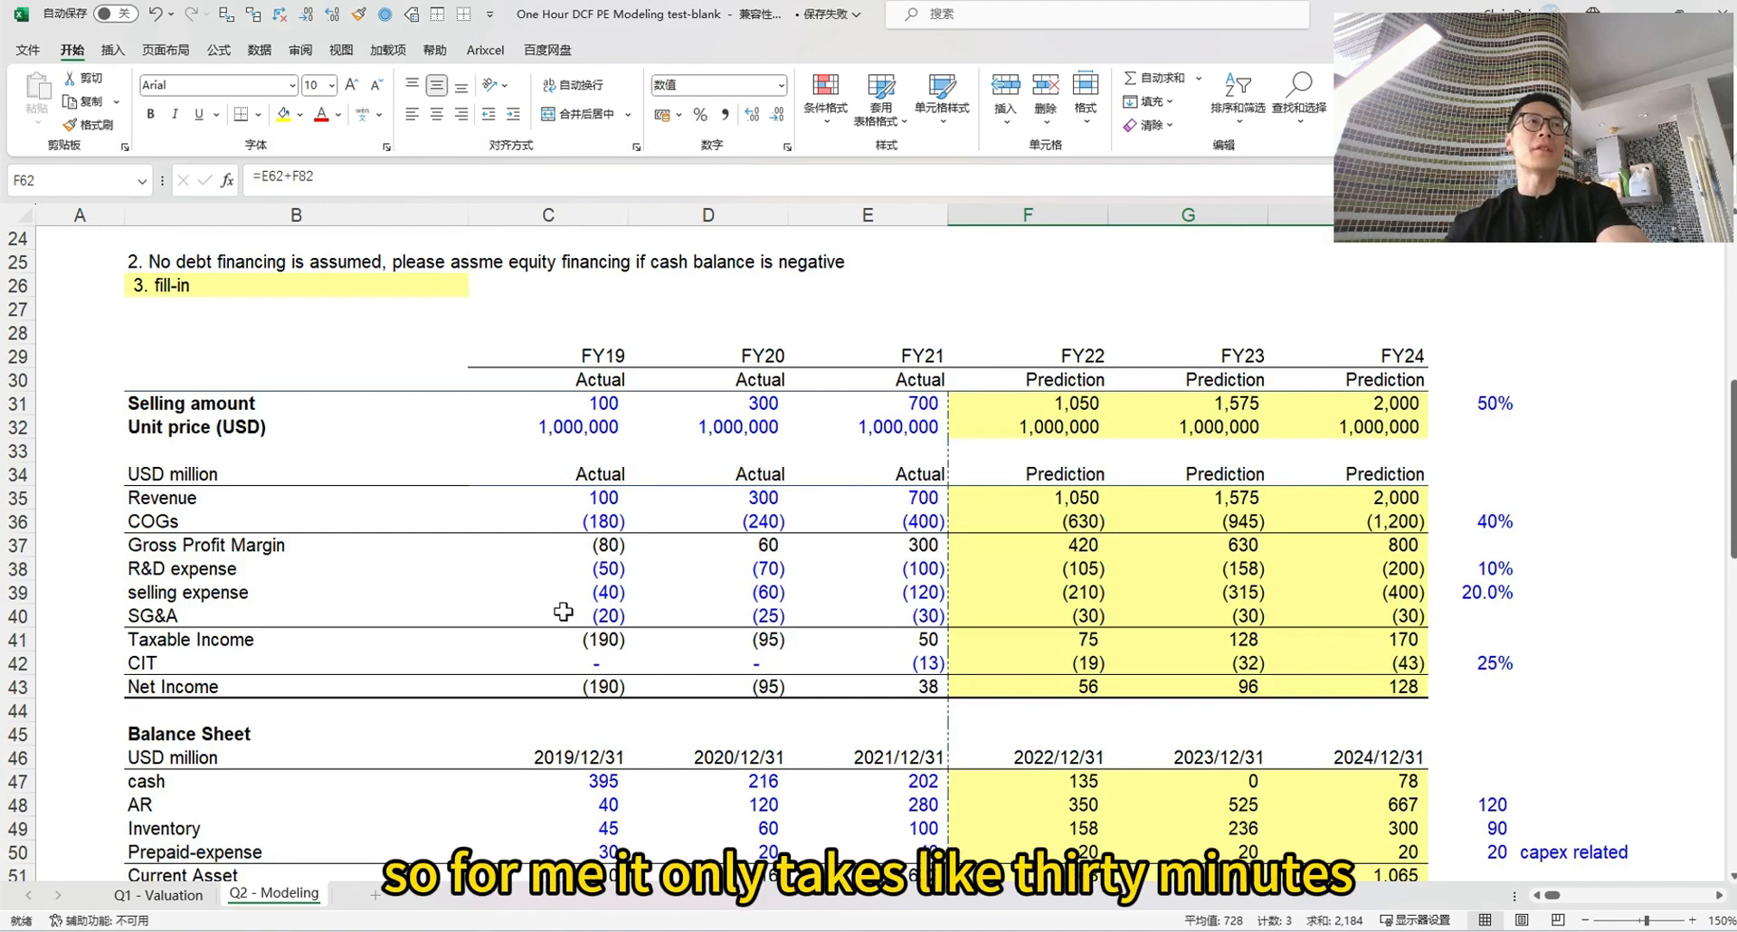
scroll(600, 612, "up", 8)
scroll(601, 612, "down", 12)
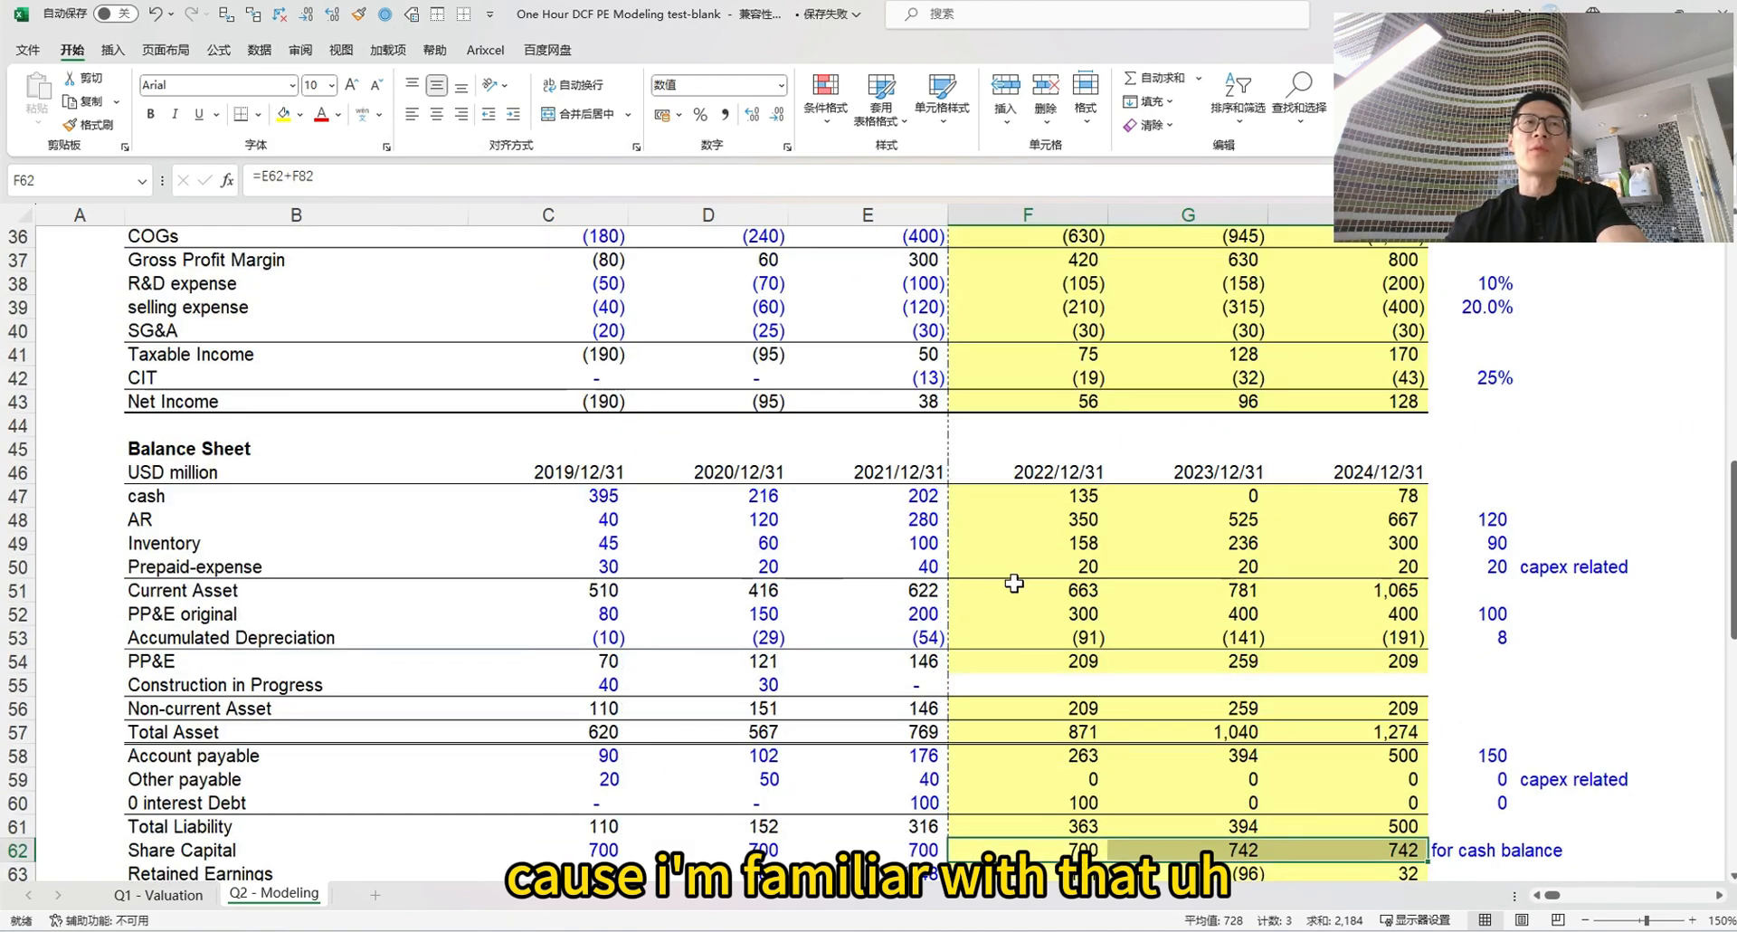
scroll(1013, 584, "down", 10)
scroll(706, 566, "up", 15)
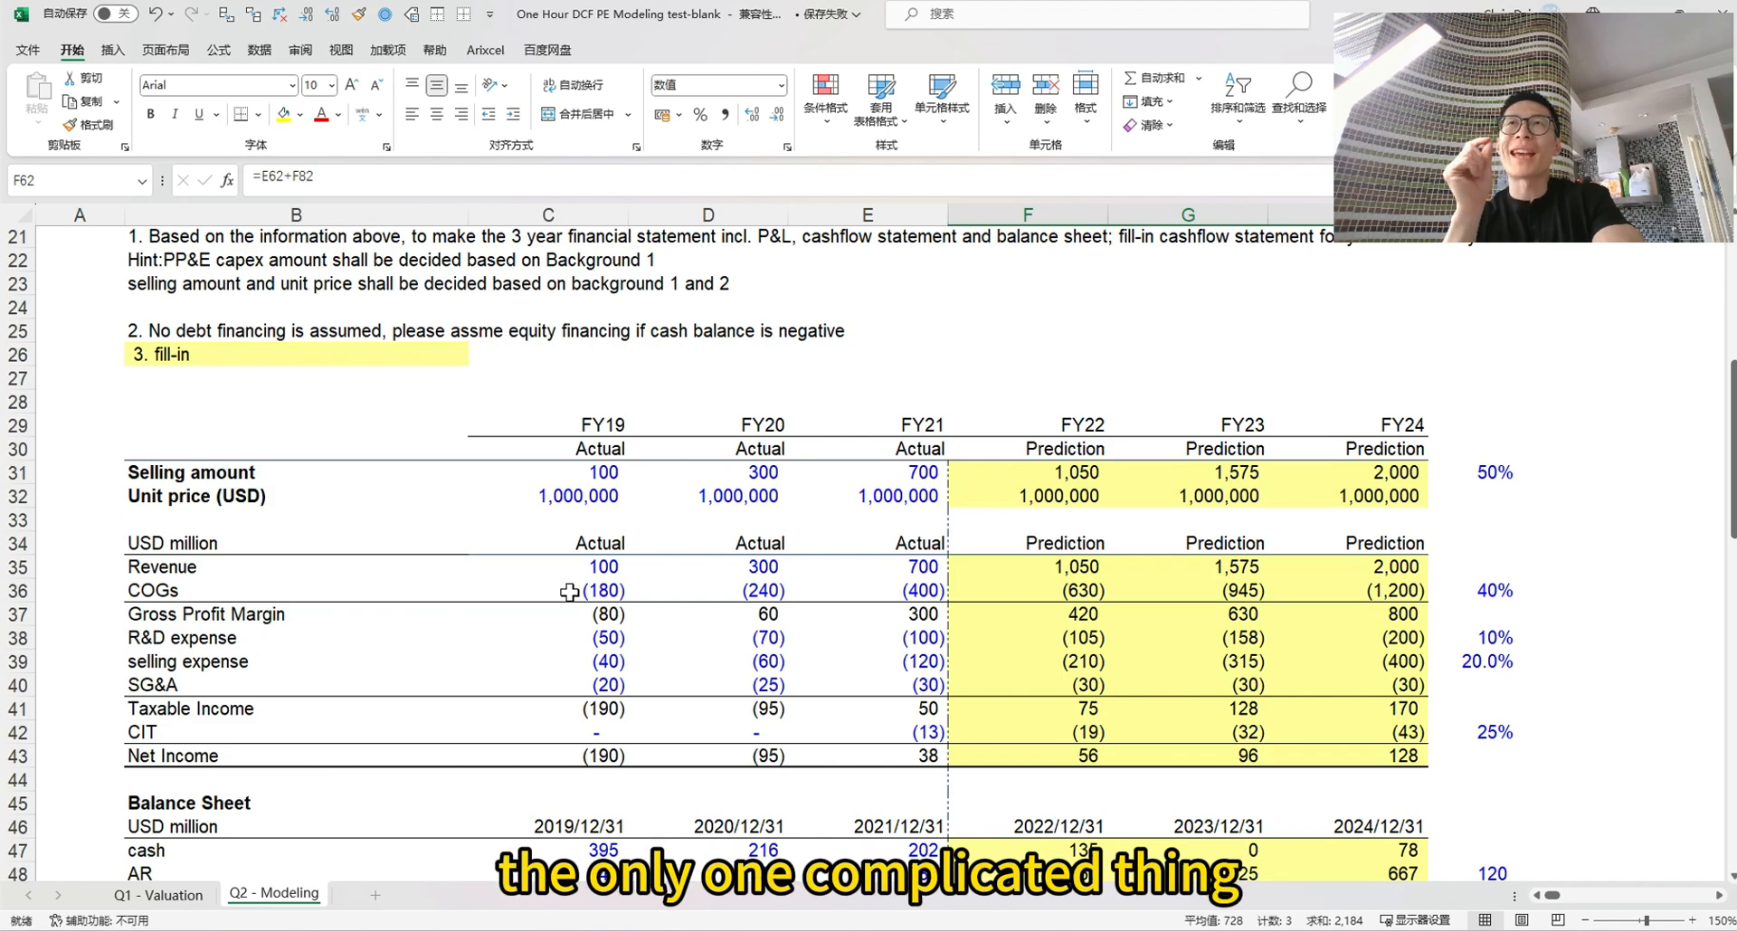
scroll(1181, 673, "down", 10)
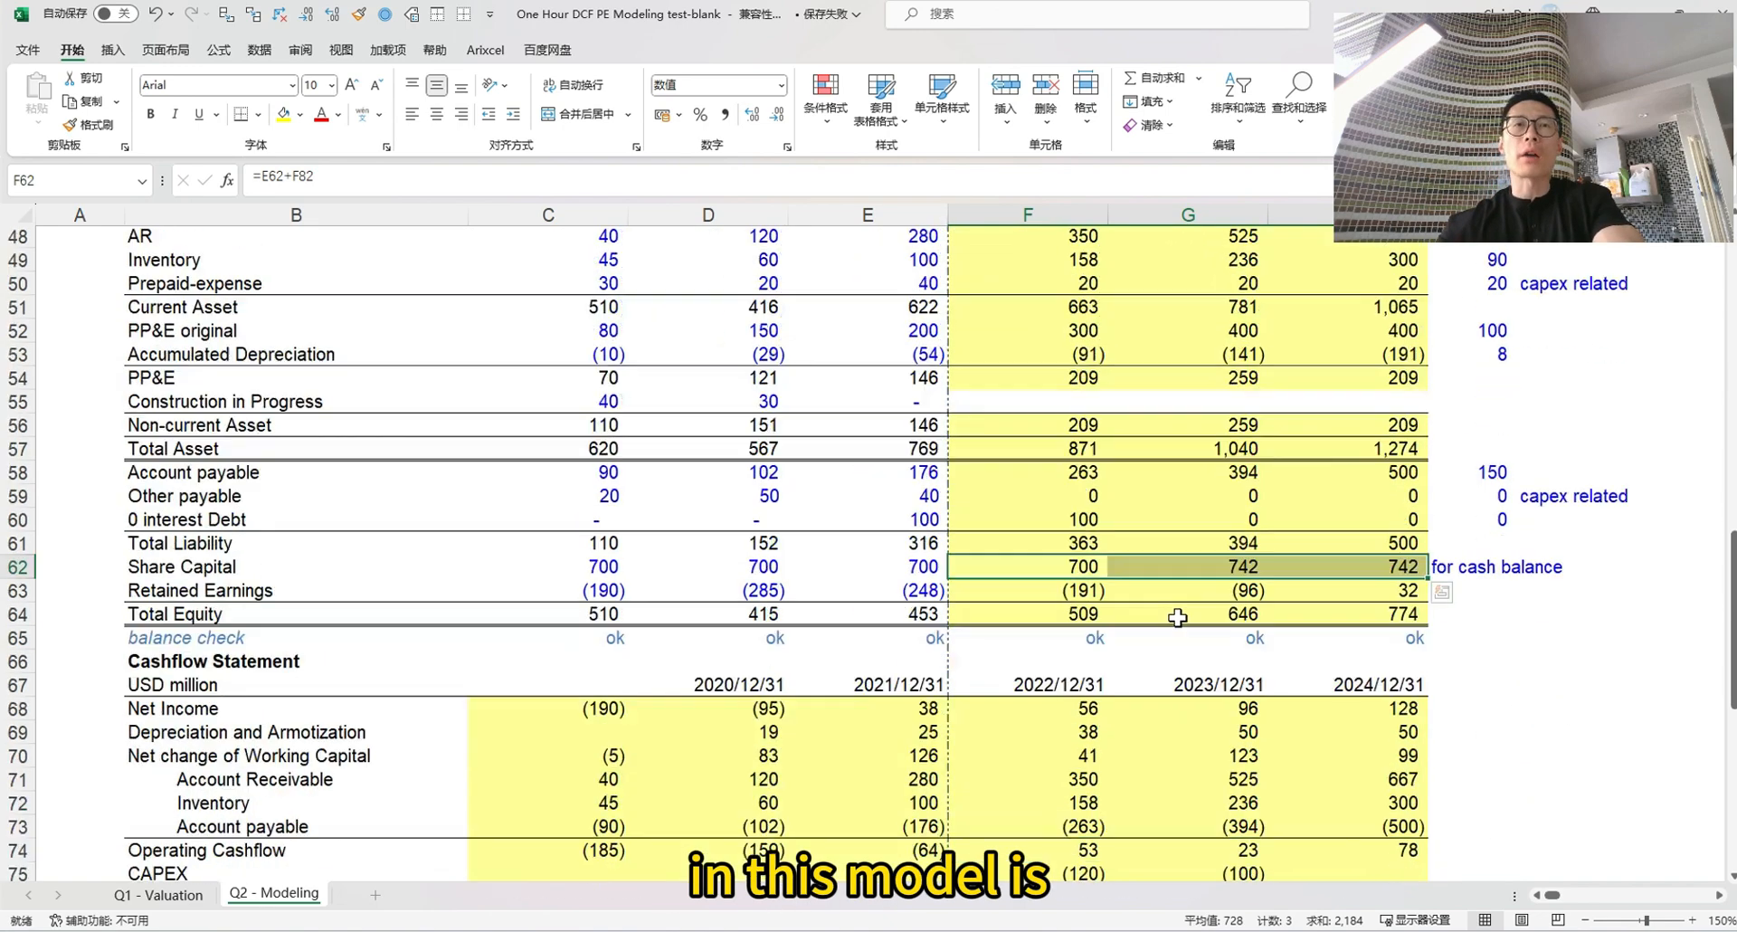
scroll(805, 713, "down", 3)
scroll(829, 642, "up", 1)
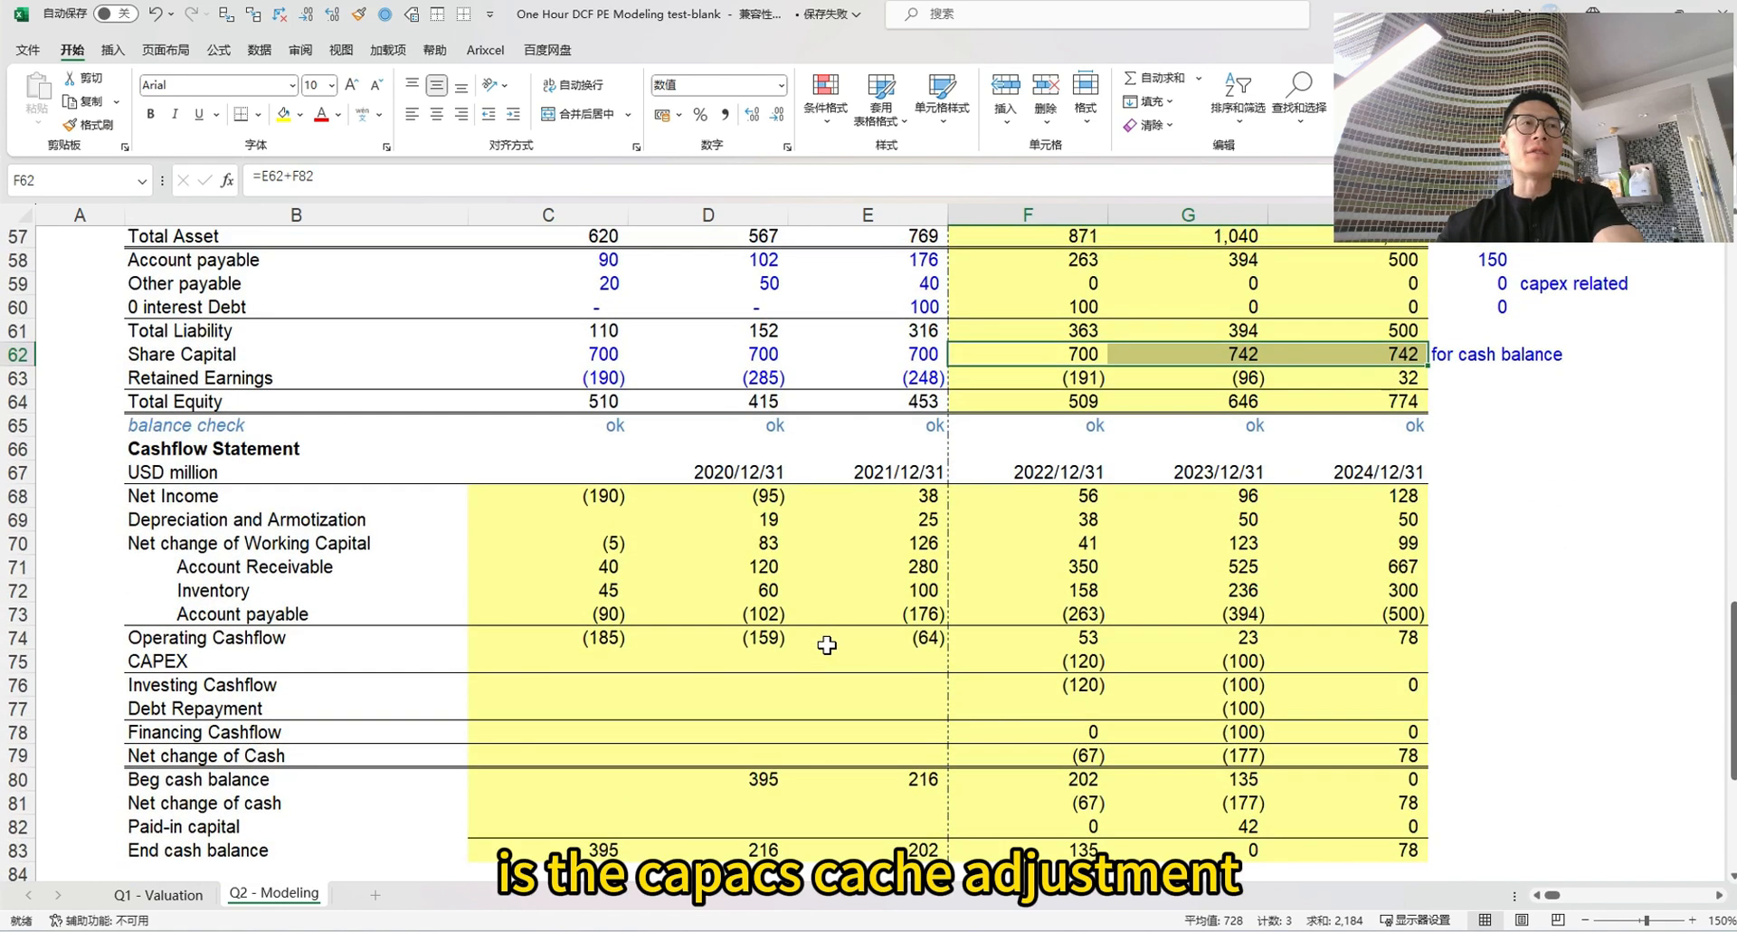
Examine the 2022 CAPEX formula in F75 and the 2020 Net change of Working Capital formula in D70 with its component rows
left_click(1076, 662)
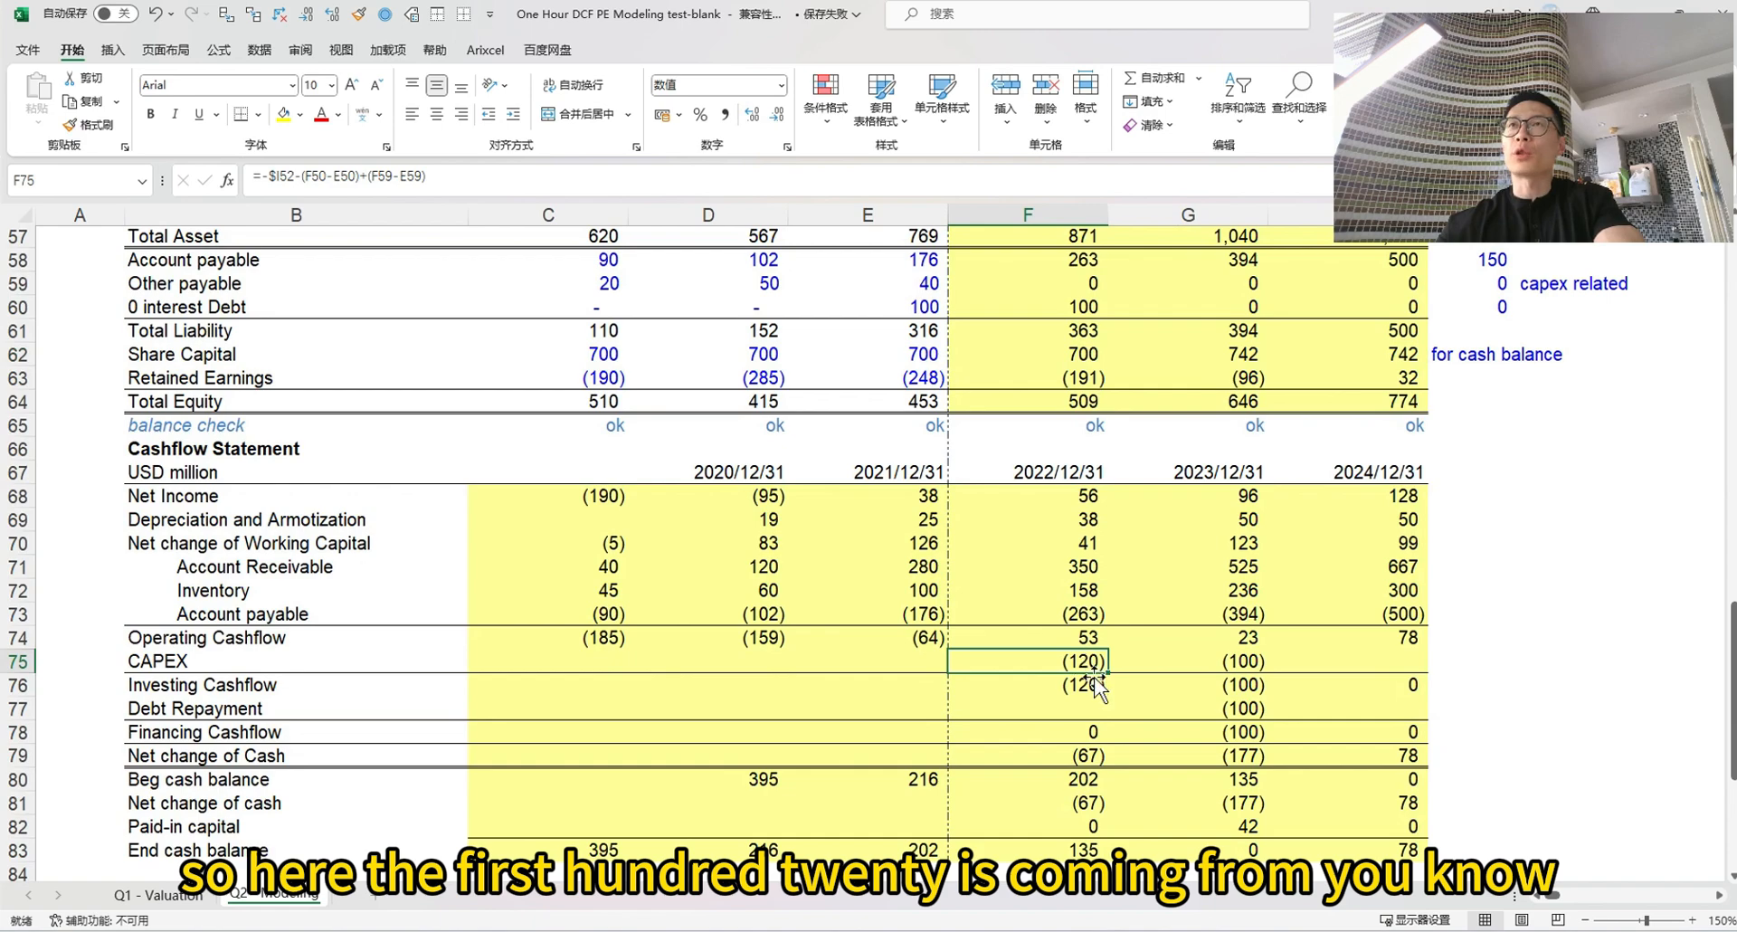
scroll(1149, 660, "up", 2)
scroll(1149, 661, "up", 1)
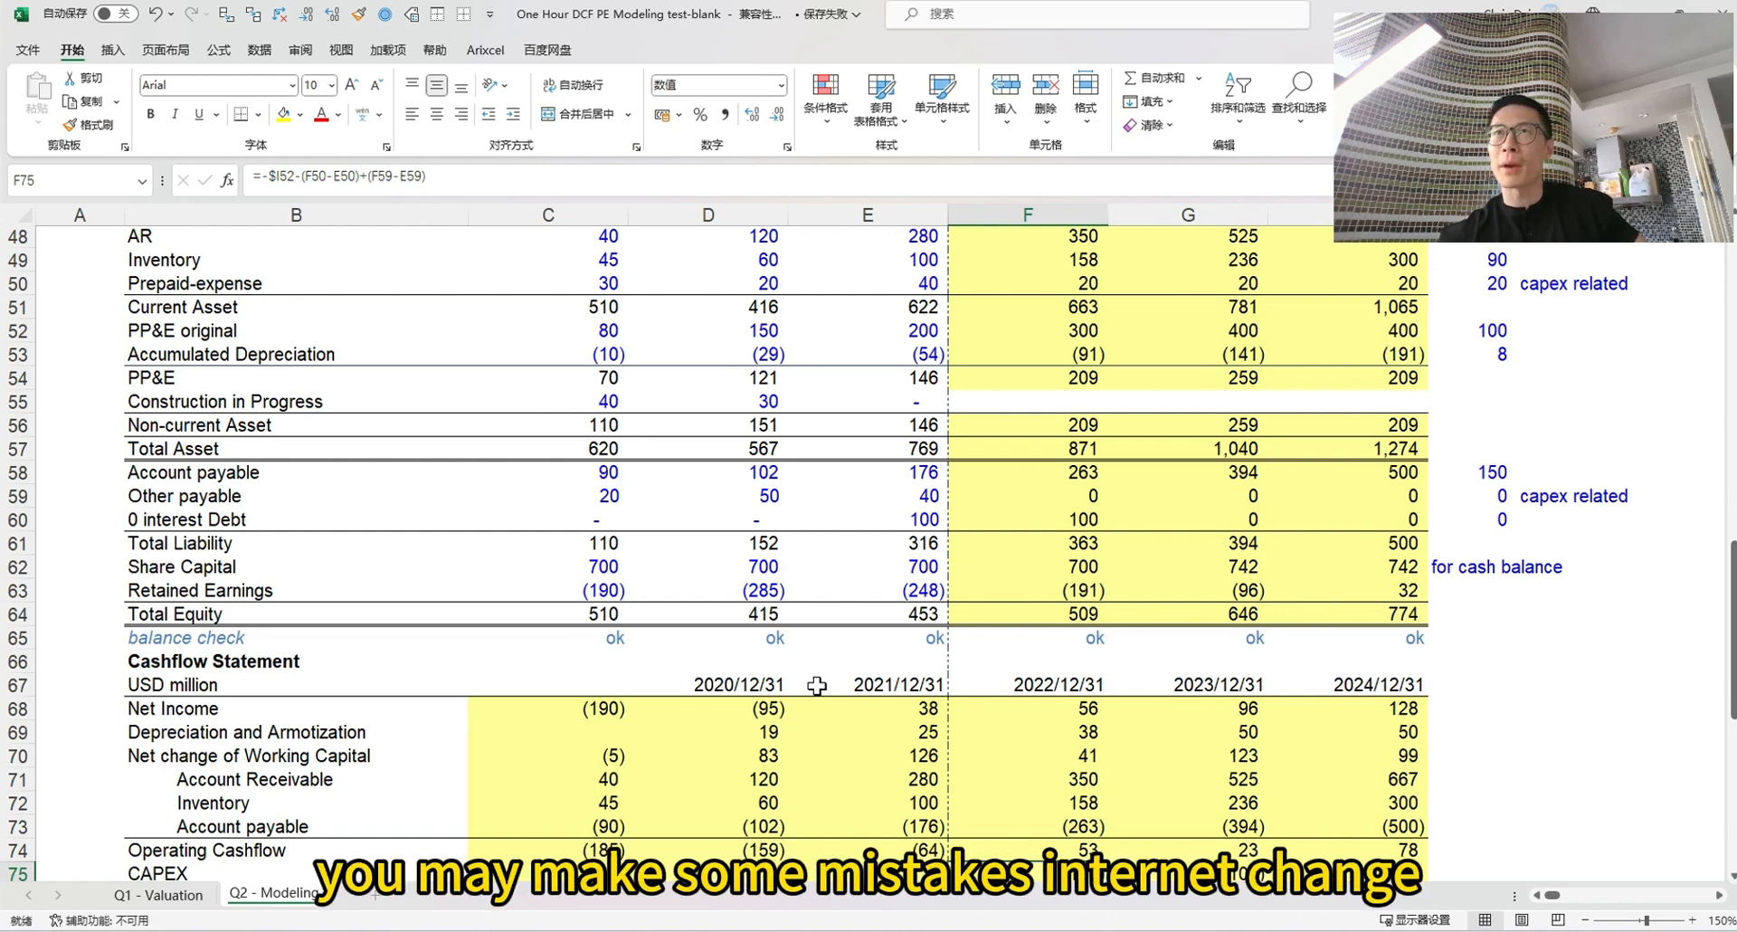
left_click_drag(425, 778, 904, 819)
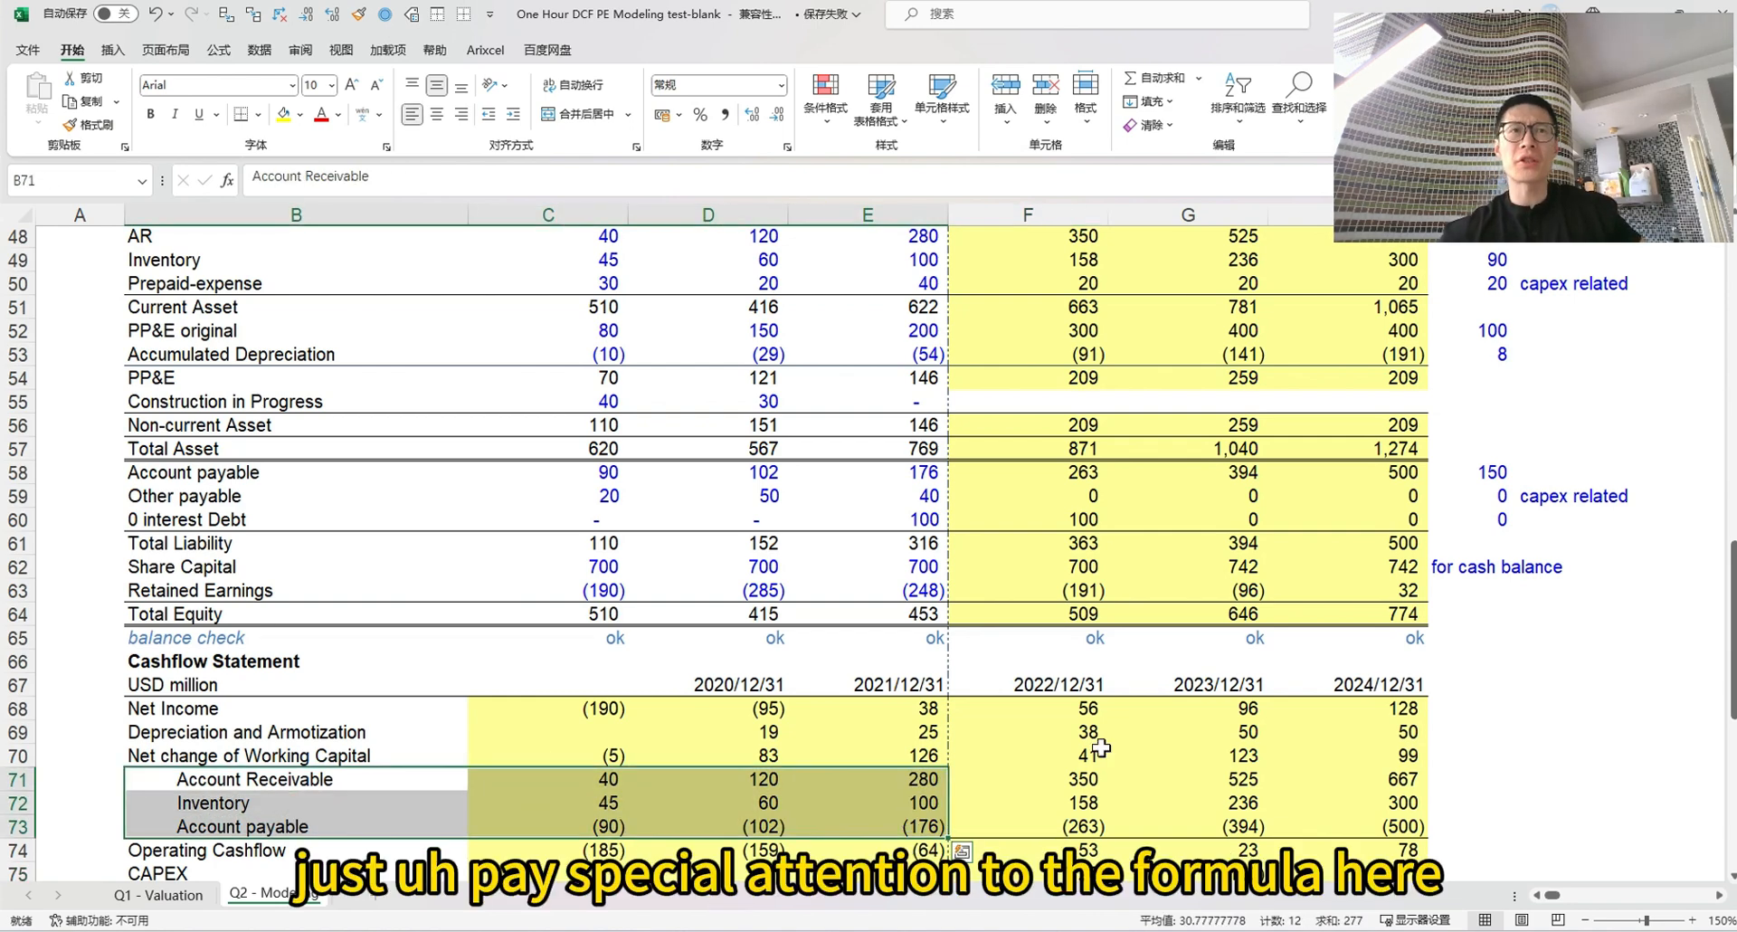
left_click(719, 756)
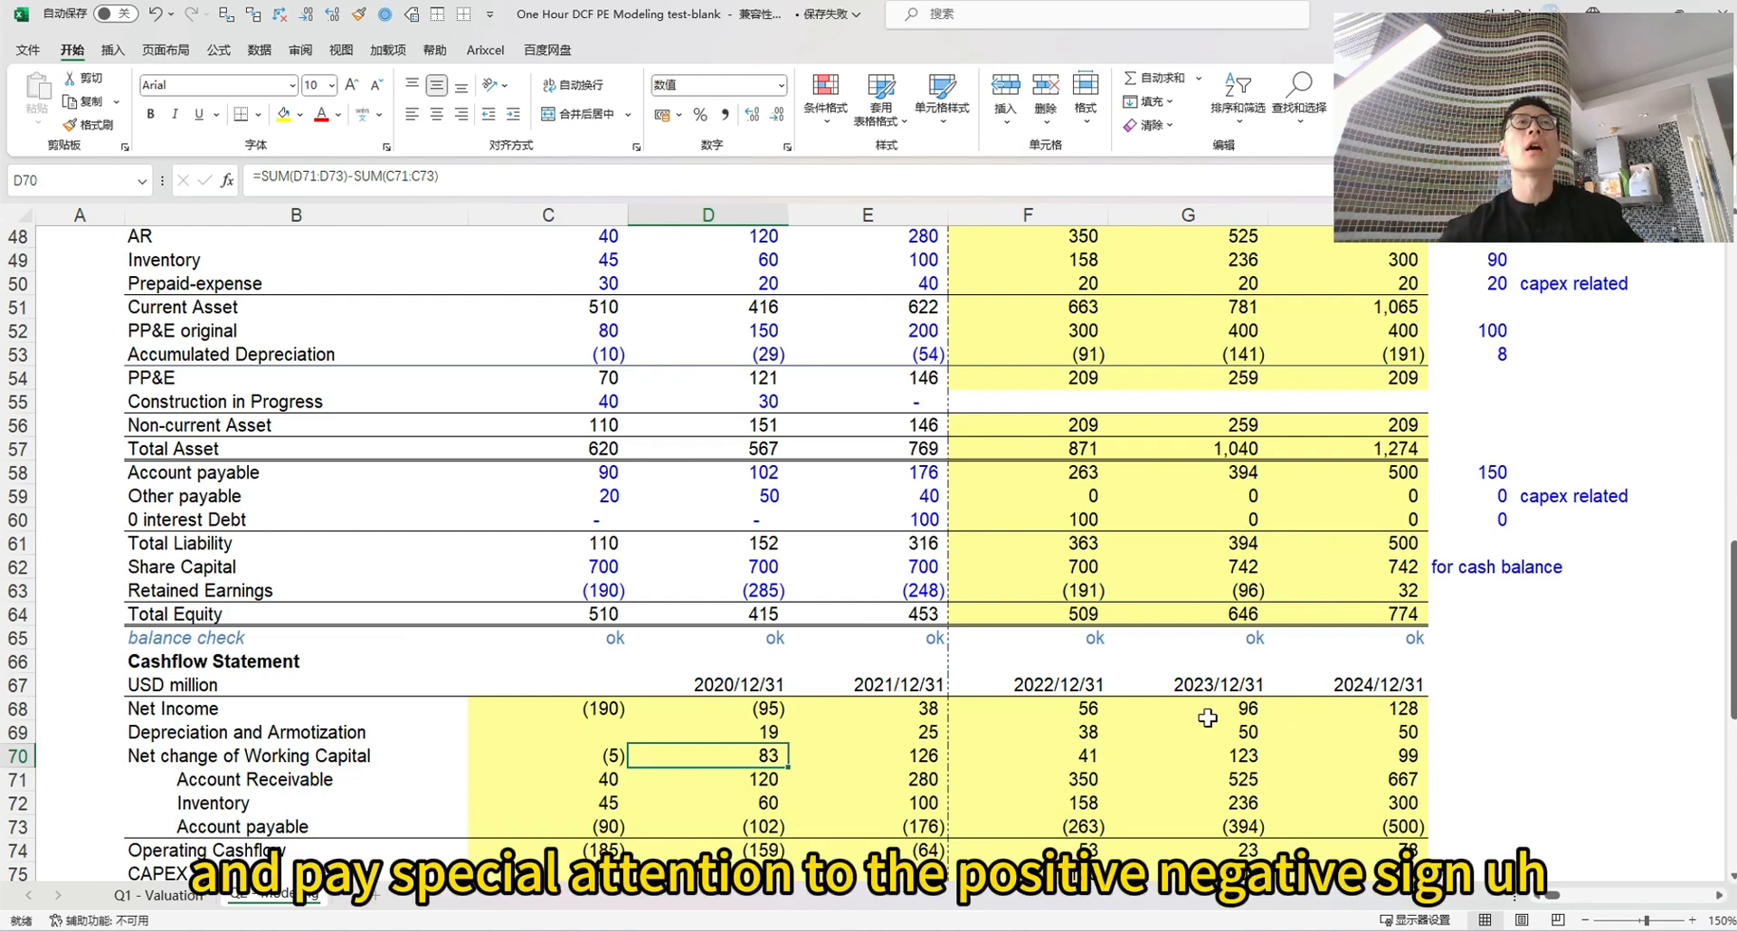
Return to the Back Ground assumptions and Requirement text at the start of the Q2 - Modeling sheet
scroll(1098, 590, "up", 4)
scroll(1098, 590, "up", 8)
scroll(923, 663, "up", 4)
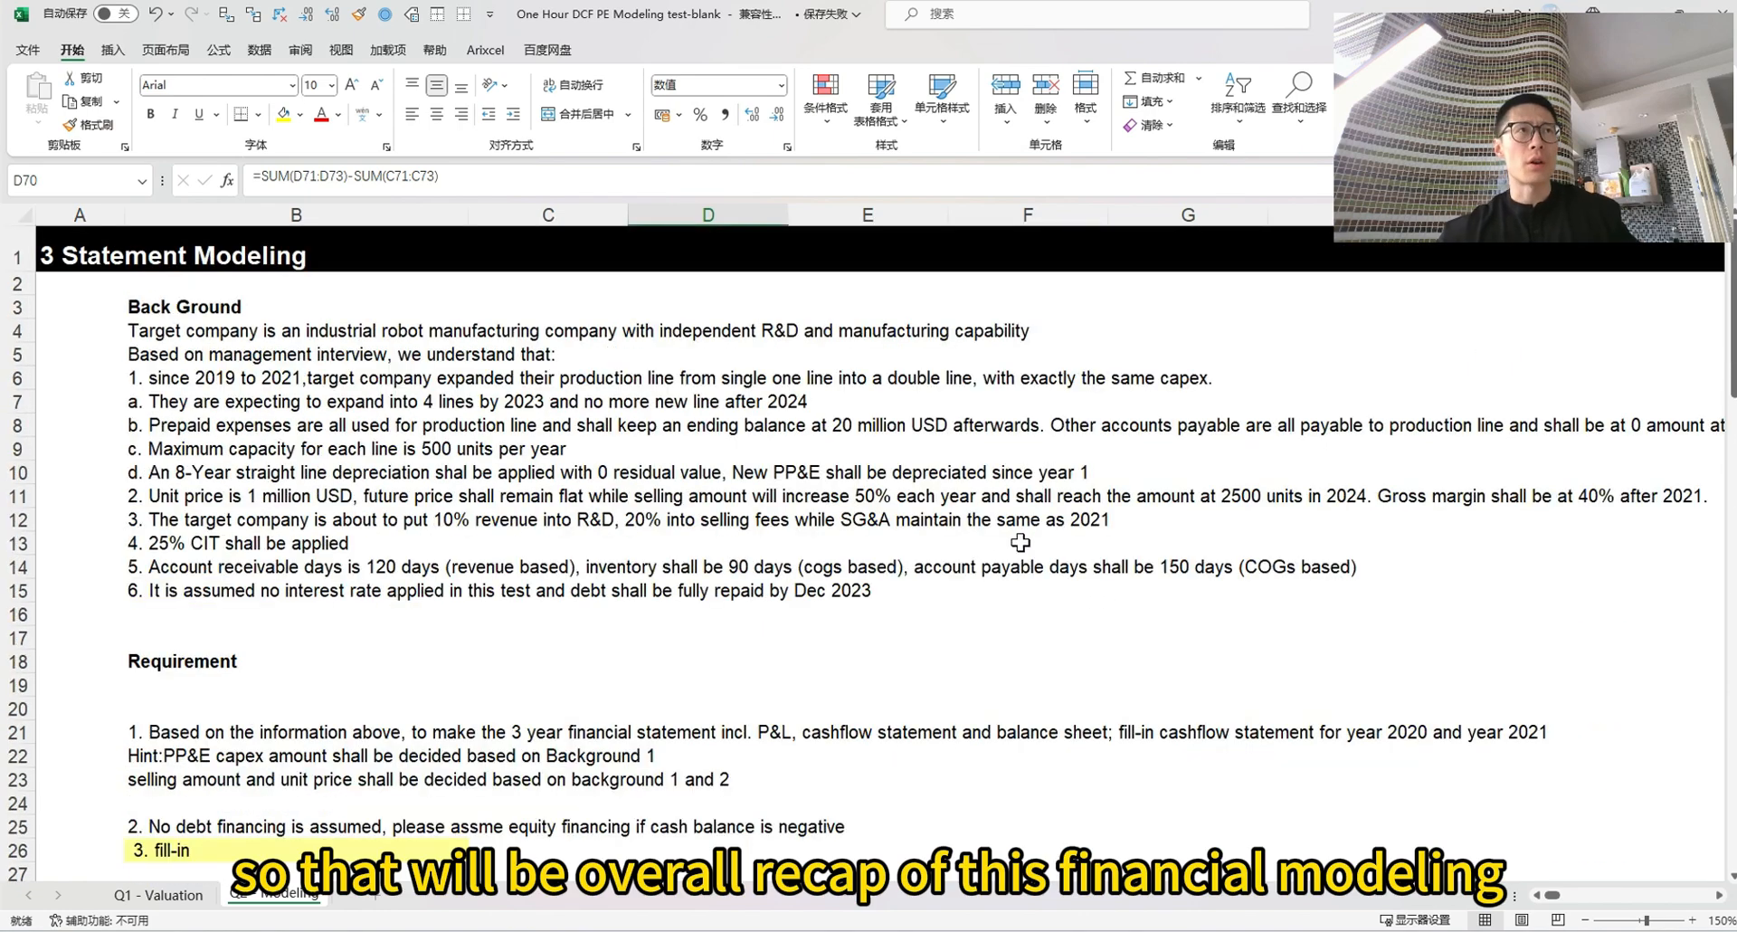